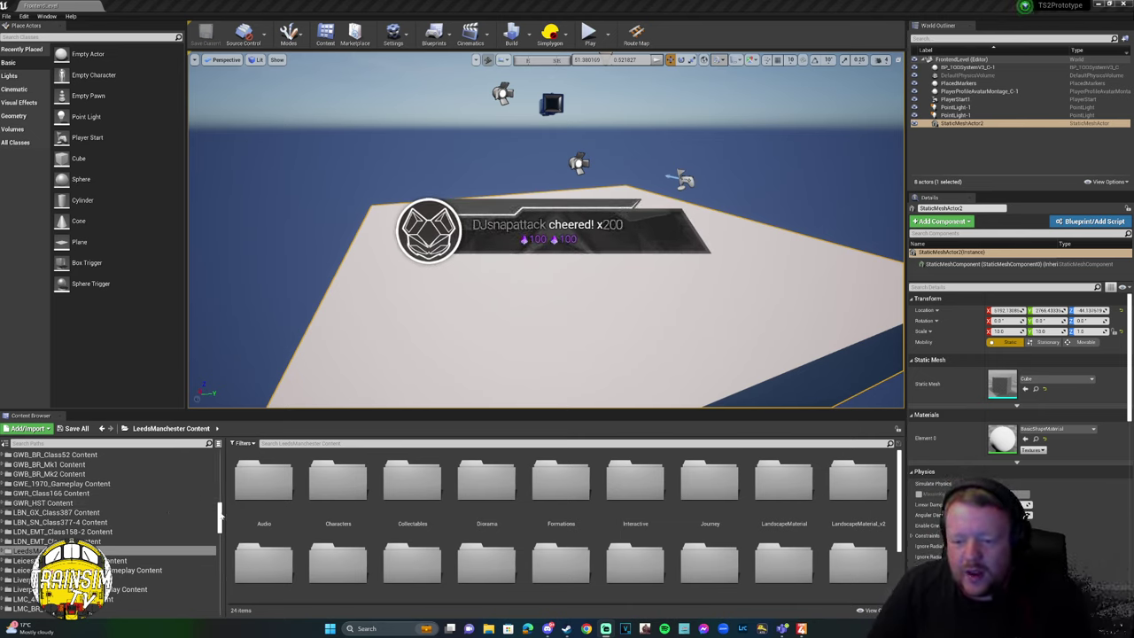
Find and open the TrainSimTV_Scenarios Content folder in the content browser.
{"action": "left_click_drag", "start_coordinate": [221, 514], "coordinate": [222, 518]}
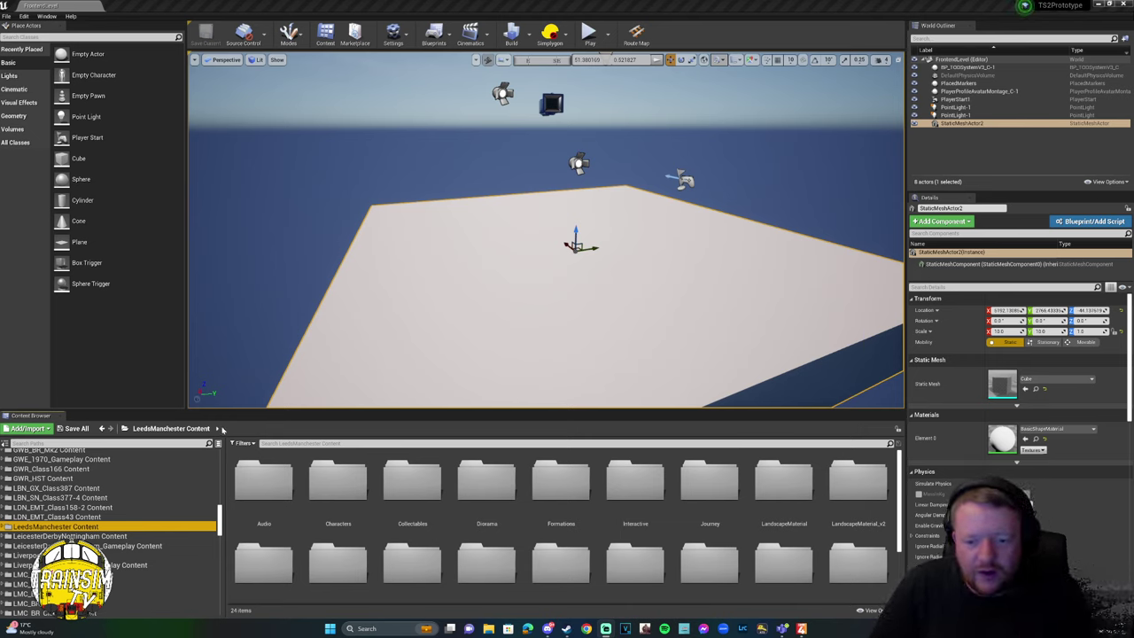
{"action": "left_click_drag", "start_coordinate": [220, 521], "coordinate": [226, 537]}
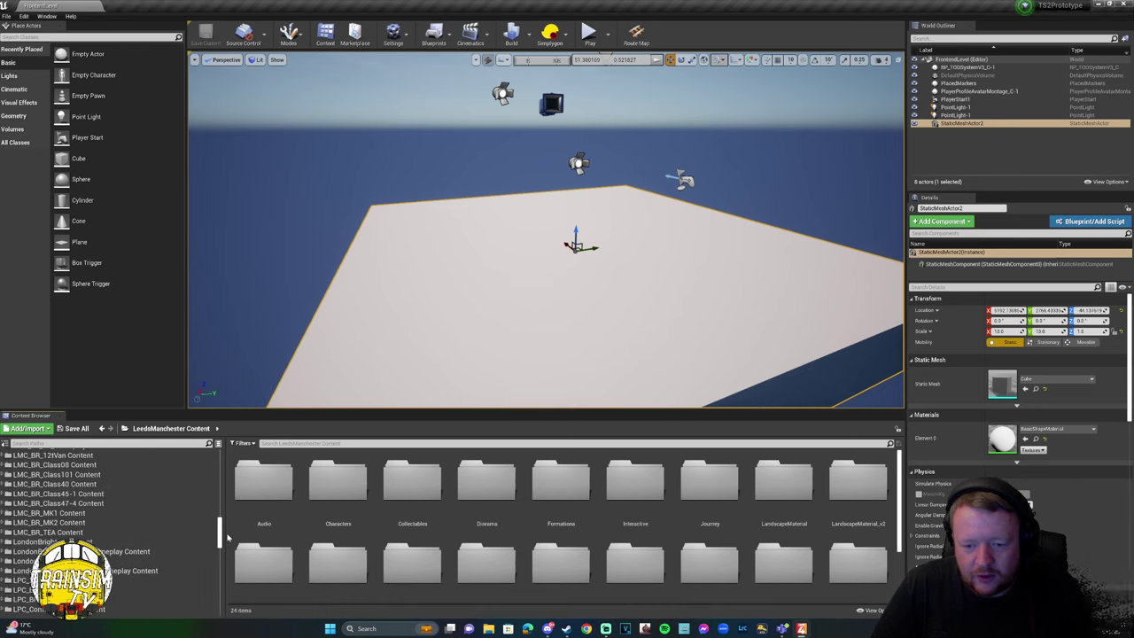
{"action": "scroll", "coordinate": [183, 519], "scroll_direction": "down", "scroll_amount": 5}
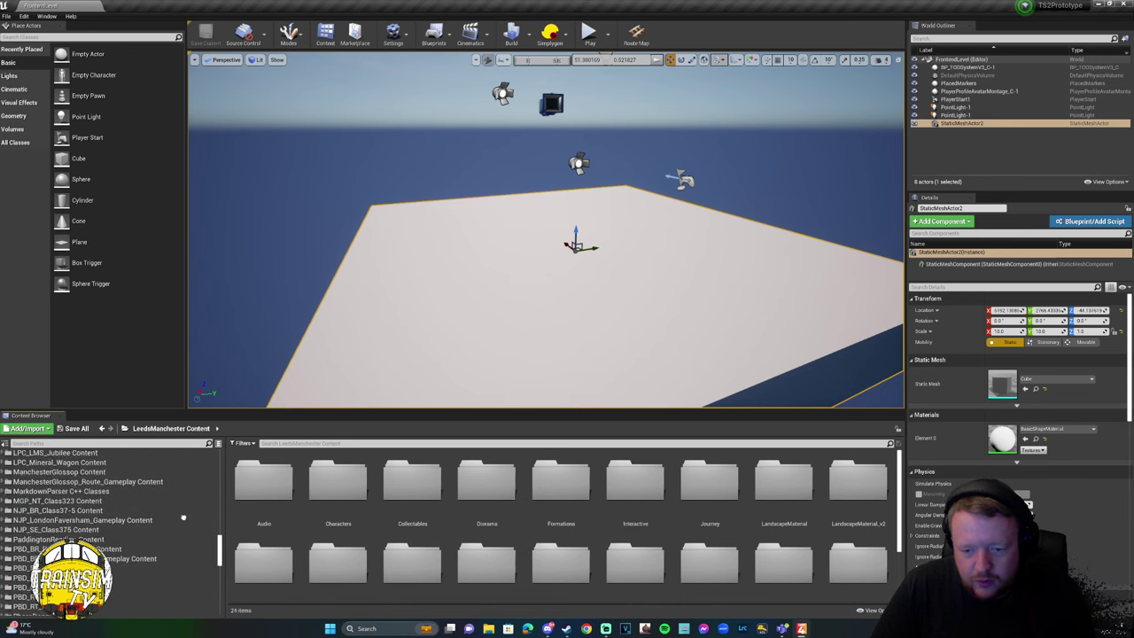
{"action": "scroll", "coordinate": [184, 519], "scroll_direction": "down", "scroll_amount": 8}
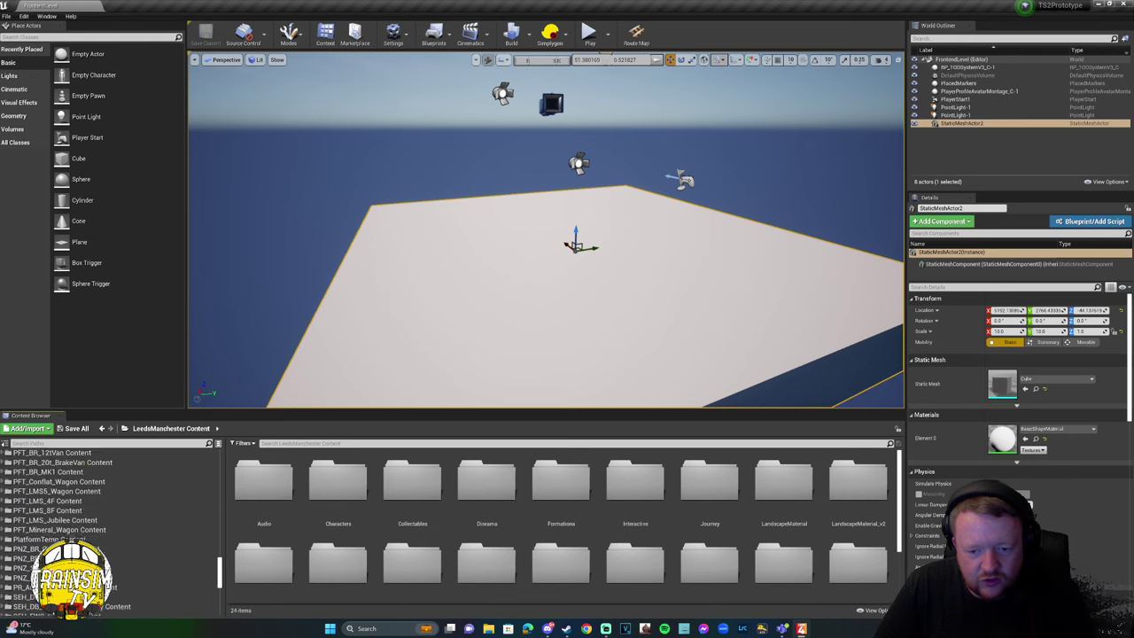
{"action": "scroll", "coordinate": [121, 513], "scroll_direction": "down", "scroll_amount": 10}
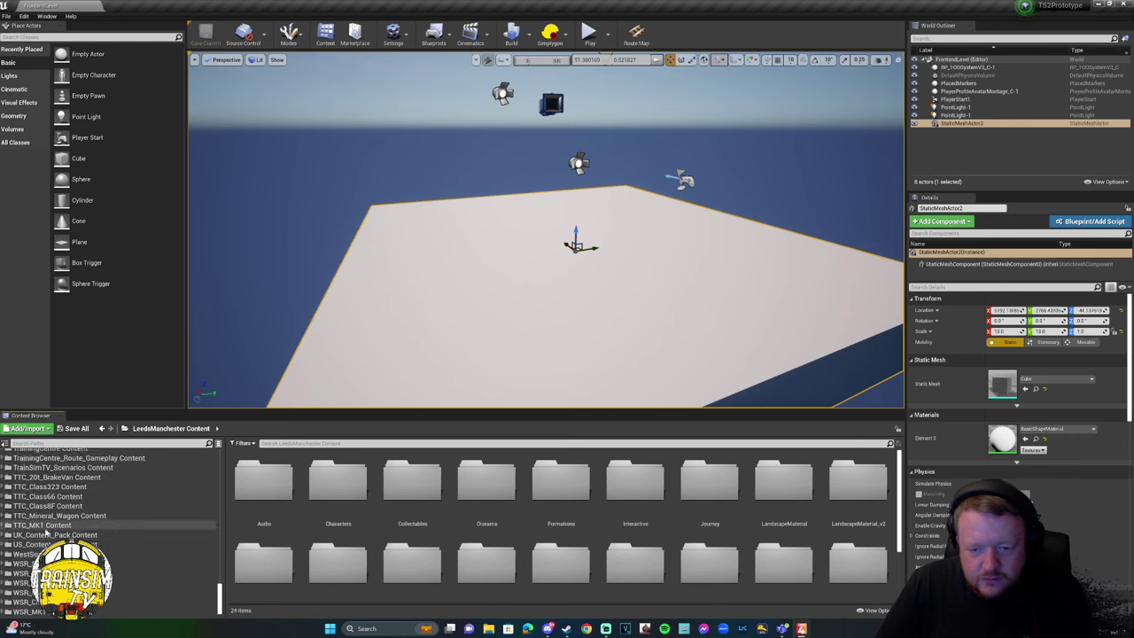
{"action": "left_click", "coordinate": [53, 468]}
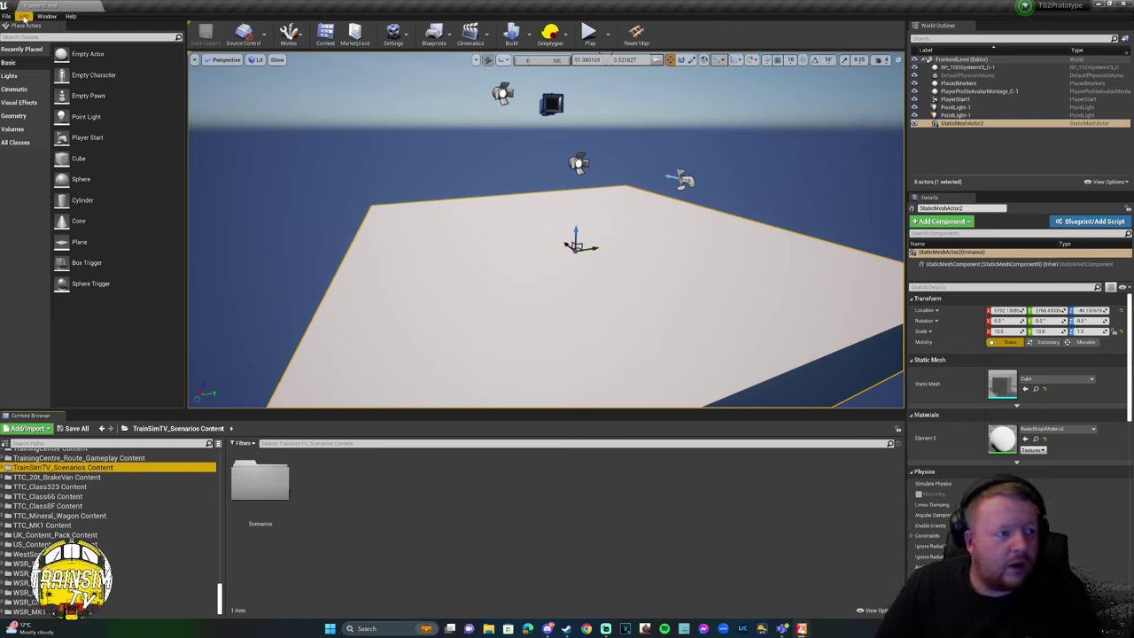
Start a new plugin using the Content Only template.
{"action": "left_click", "coordinate": [26, 16]}
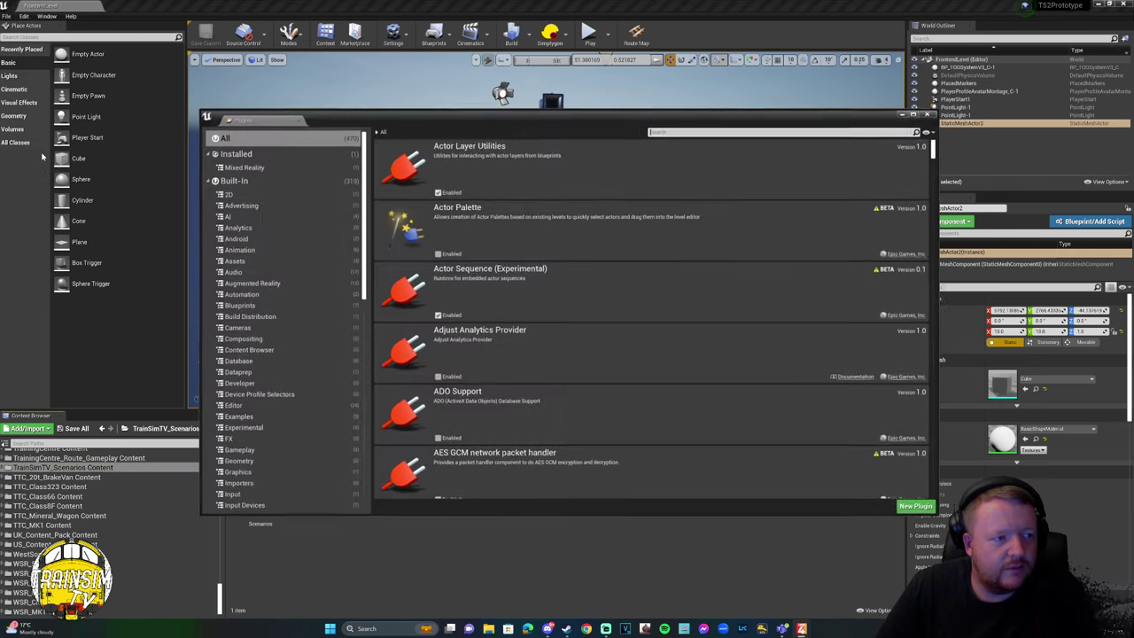
{"action": "left_click", "coordinate": [43, 152]}
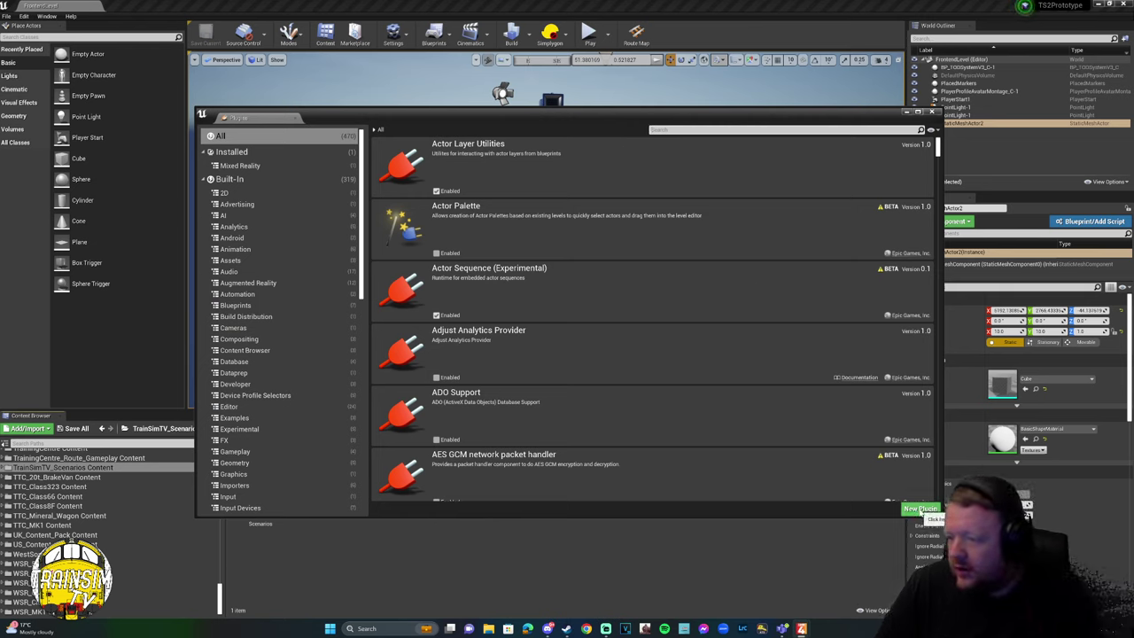
{"action": "left_click", "coordinate": [919, 509]}
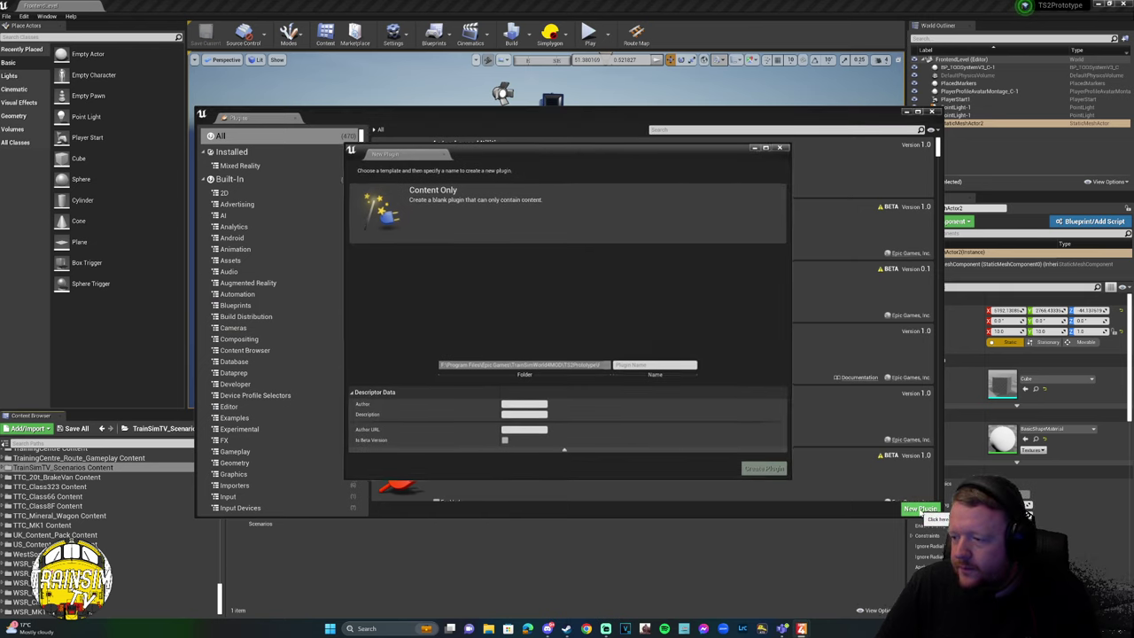
{"action": "left_click", "coordinate": [446, 206]}
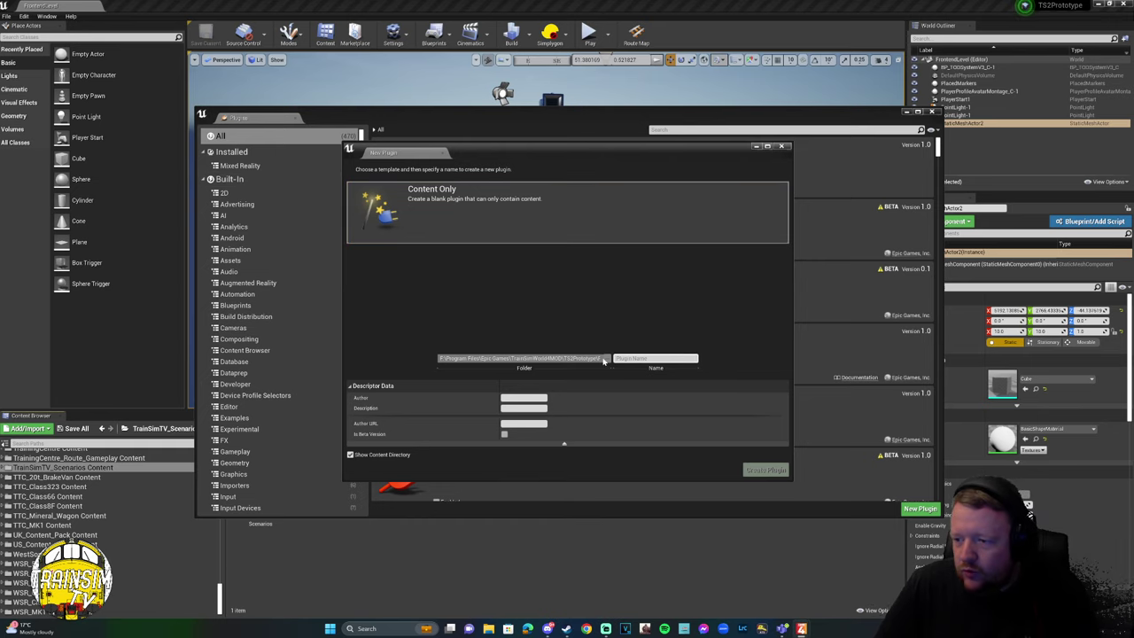
Enter a trial plugin name, discard the new plugin without creating it, and leave the plugin manager.
{"action": "left_click_drag", "start_coordinate": [439, 358], "coordinate": [608, 359]}
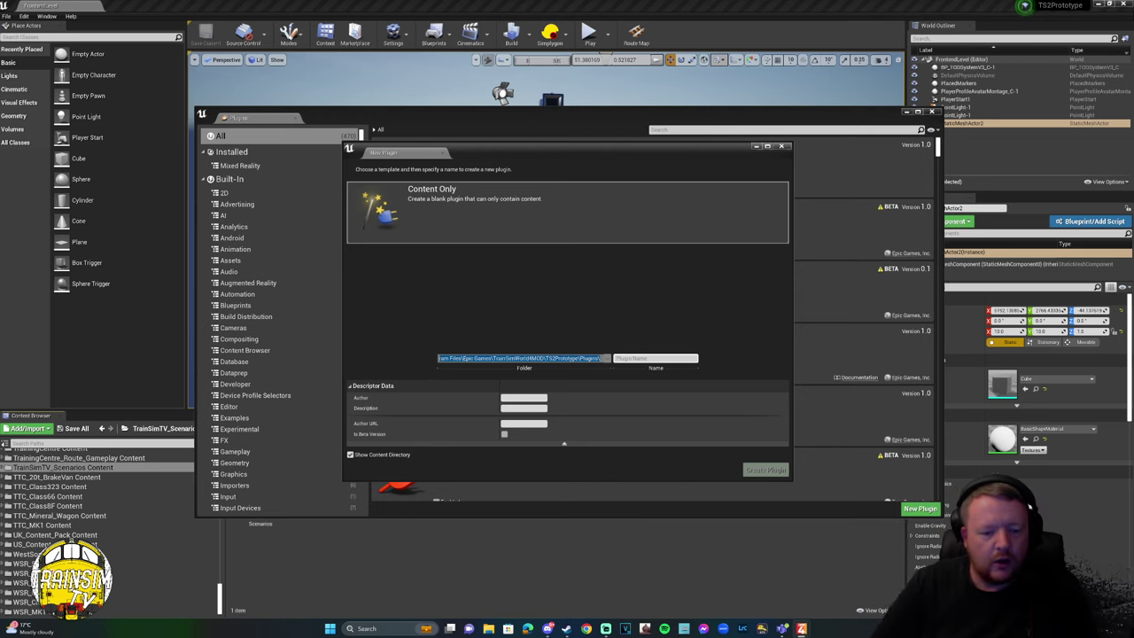
{"action": "key", "text": "Tab"}
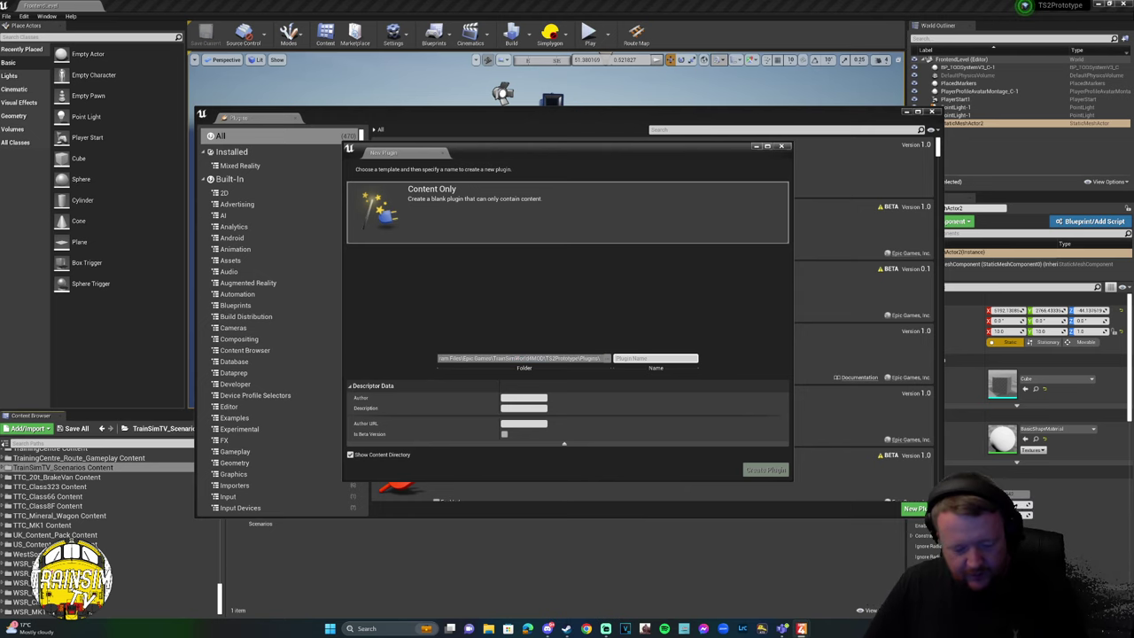
{"action": "type", "text": "C"}
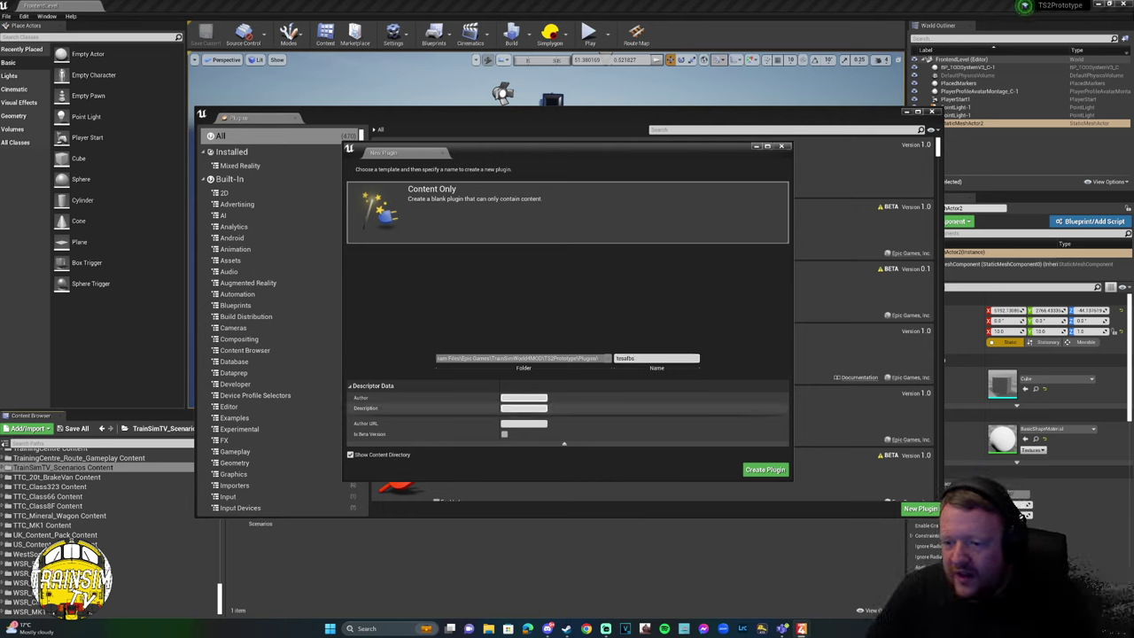
{"action": "left_click", "coordinate": [523, 407]}
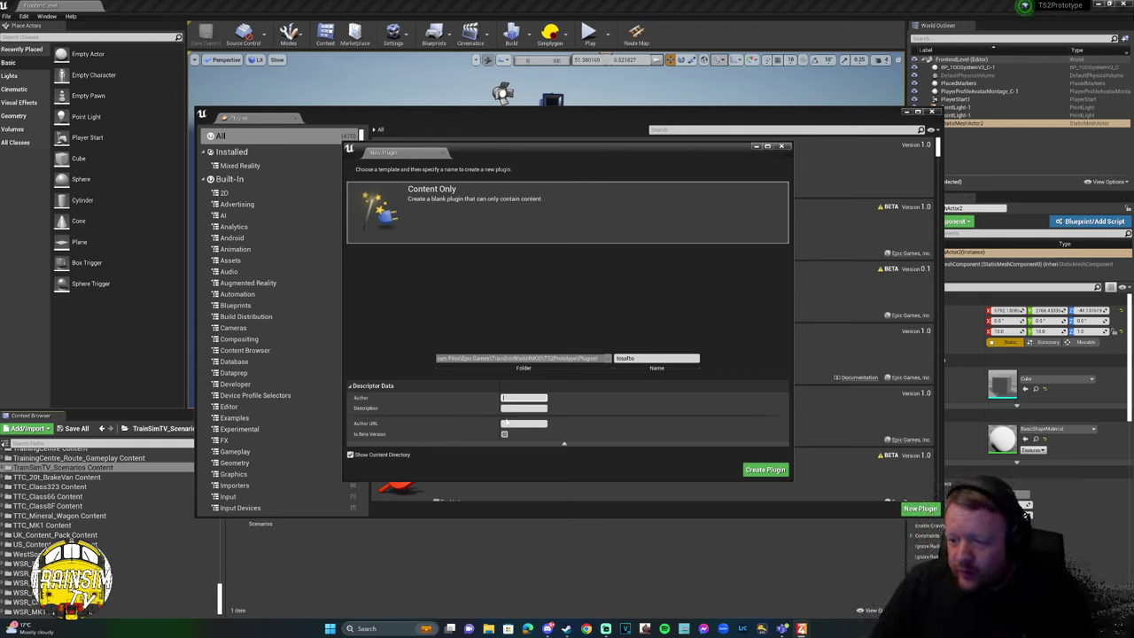
{"action": "left_click", "coordinate": [751, 469]}
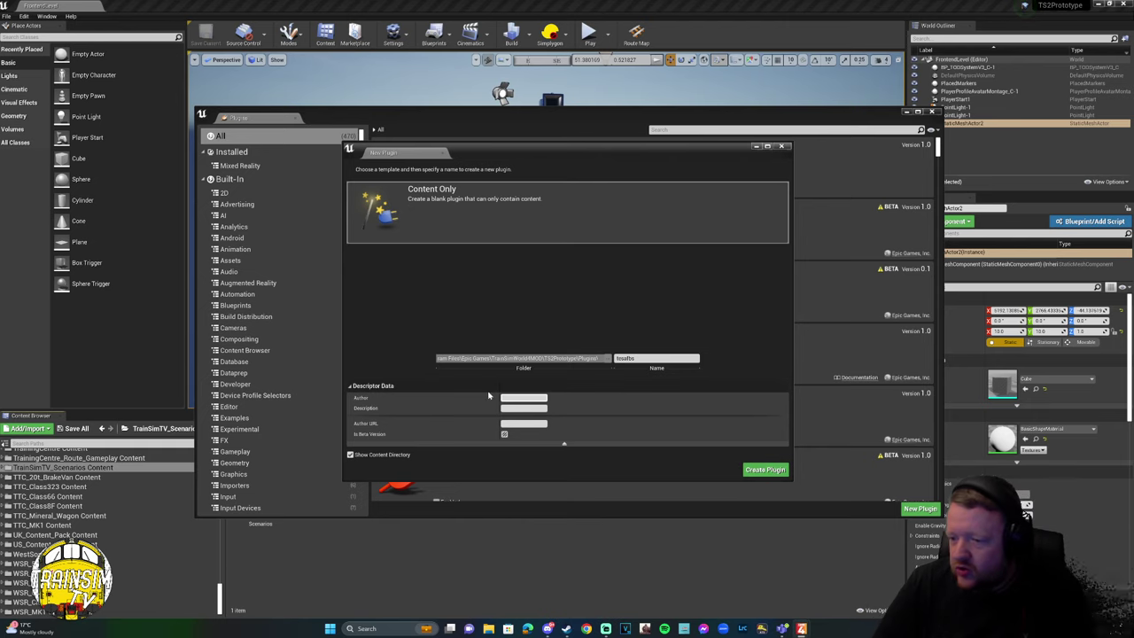
{"action": "left_click", "coordinate": [784, 148]}
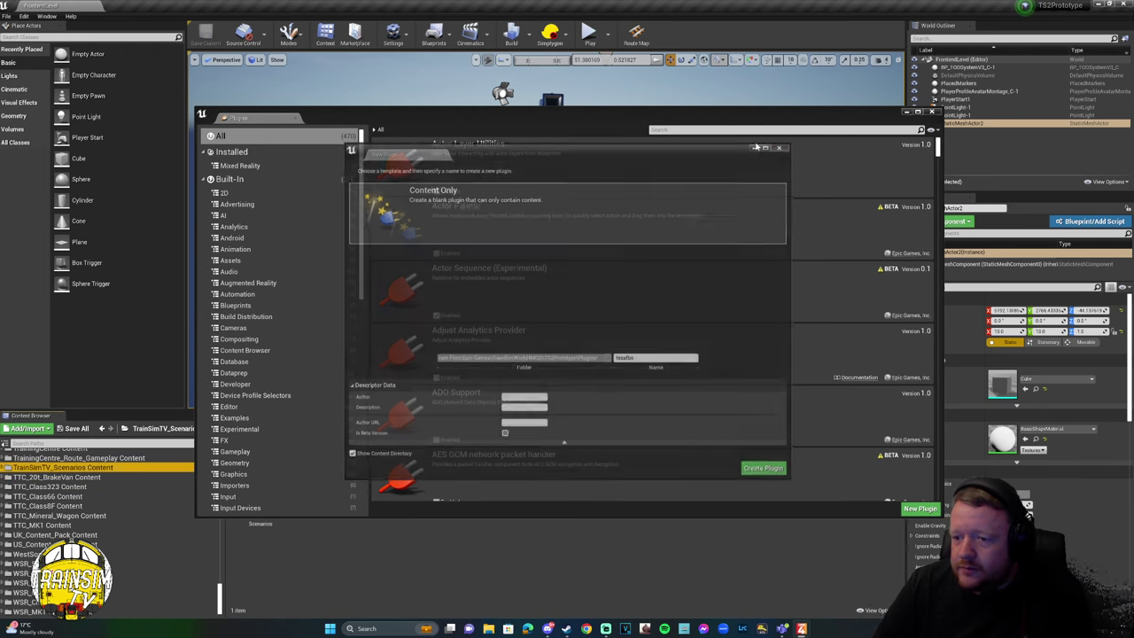
{"action": "left_click", "coordinate": [923, 113]}
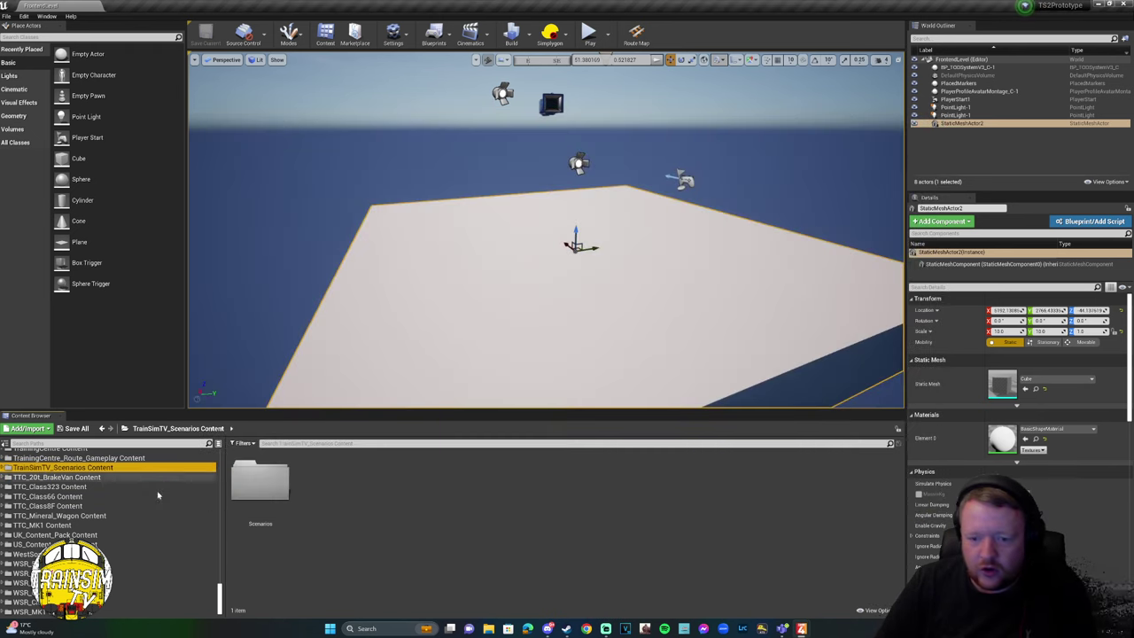
Expand TrainSimTV_Scenarios Content in the folder tree and select its Scenarios folder.
{"action": "scroll", "coordinate": [85, 469], "scroll_direction": "up", "scroll_amount": 2}
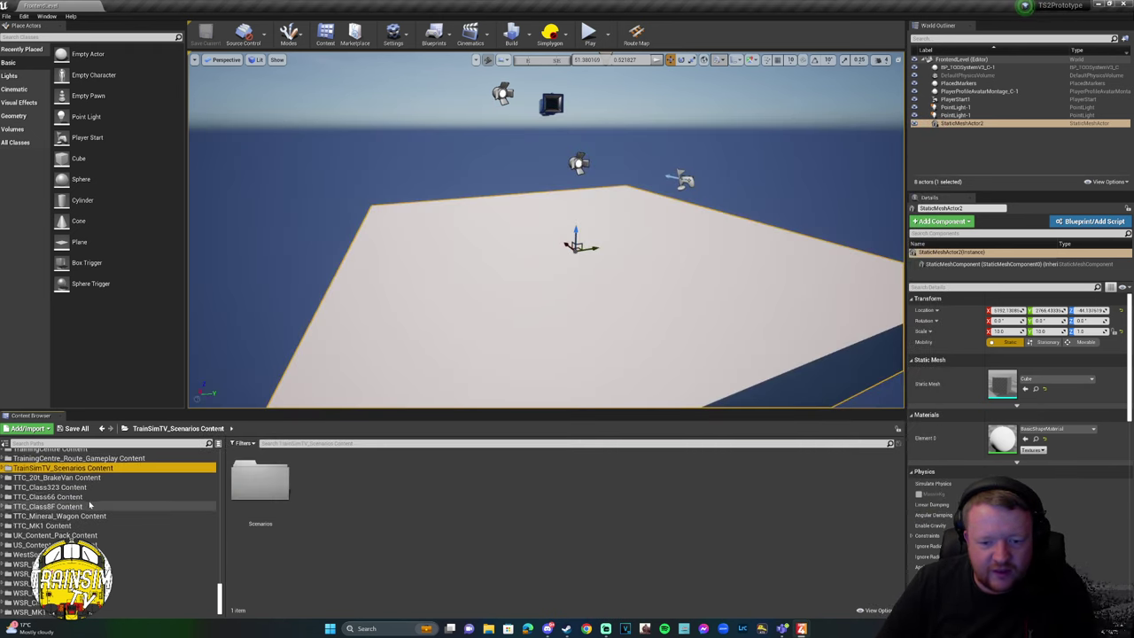
{"action": "scroll", "coordinate": [33, 498], "scroll_direction": "up", "scroll_amount": 2}
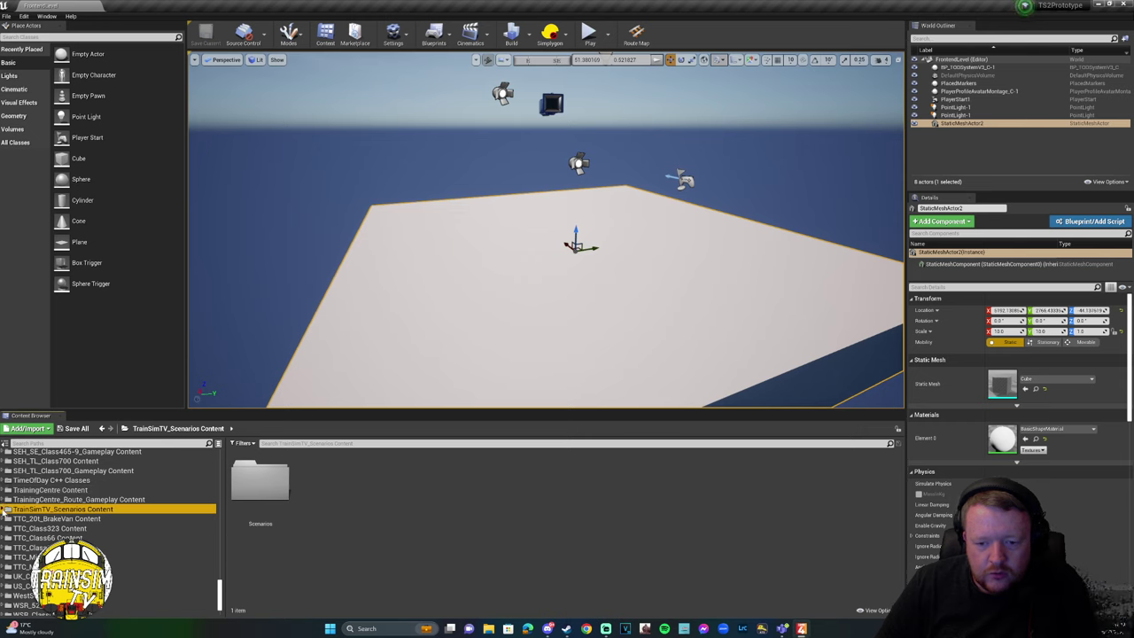
{"action": "left_click", "coordinate": [6, 510]}
{"action": "left_click", "coordinate": [262, 487]}
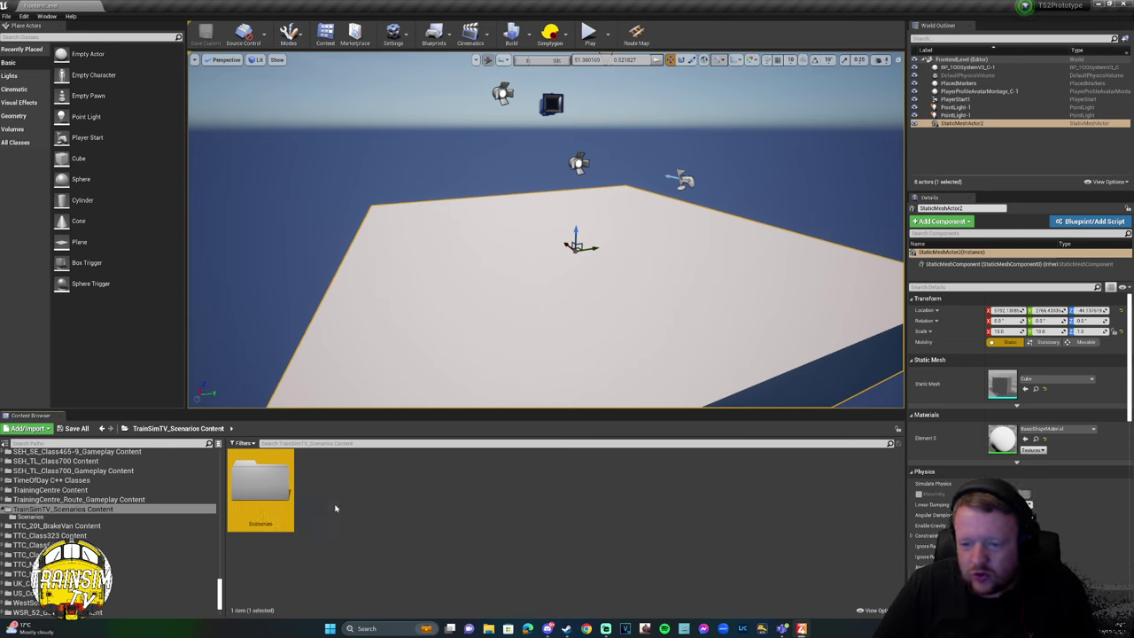
Create a folder with the default name inside TrainSimTV_Scenarios Content and delete it again.
{"action": "right_click", "coordinate": [335, 508]}
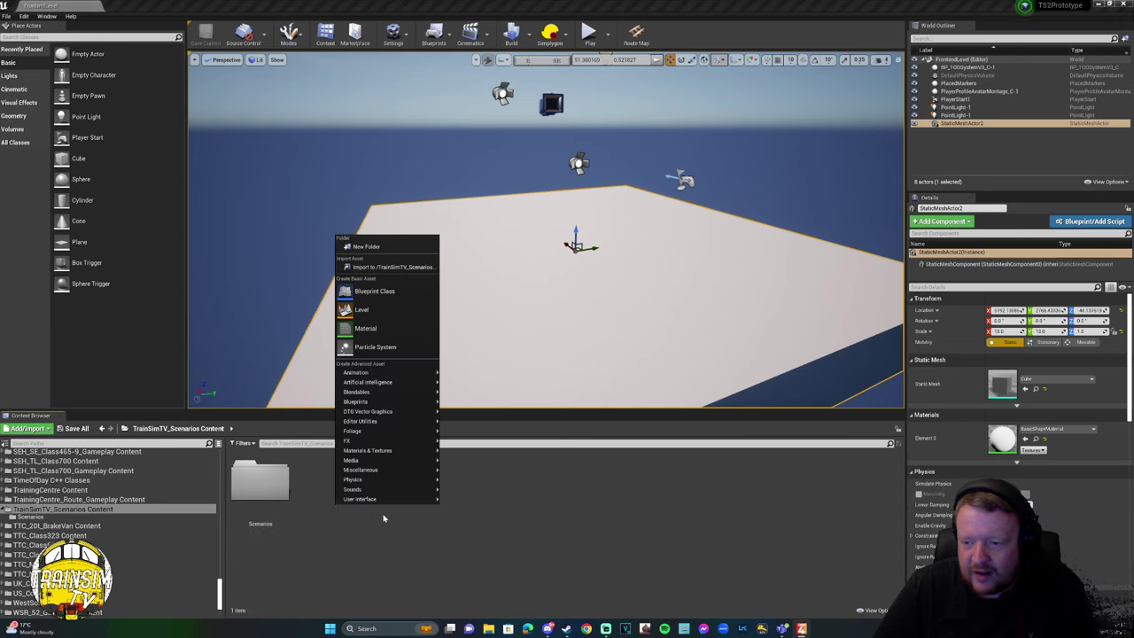
{"action": "left_click", "coordinate": [369, 247]}
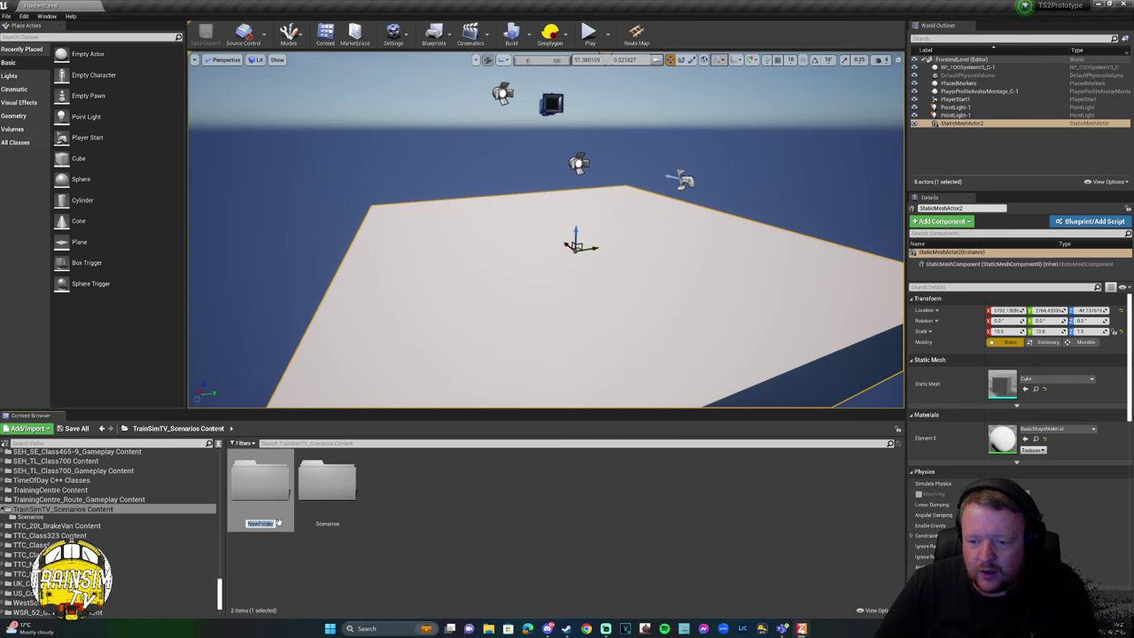
{"action": "key", "text": "Return"}
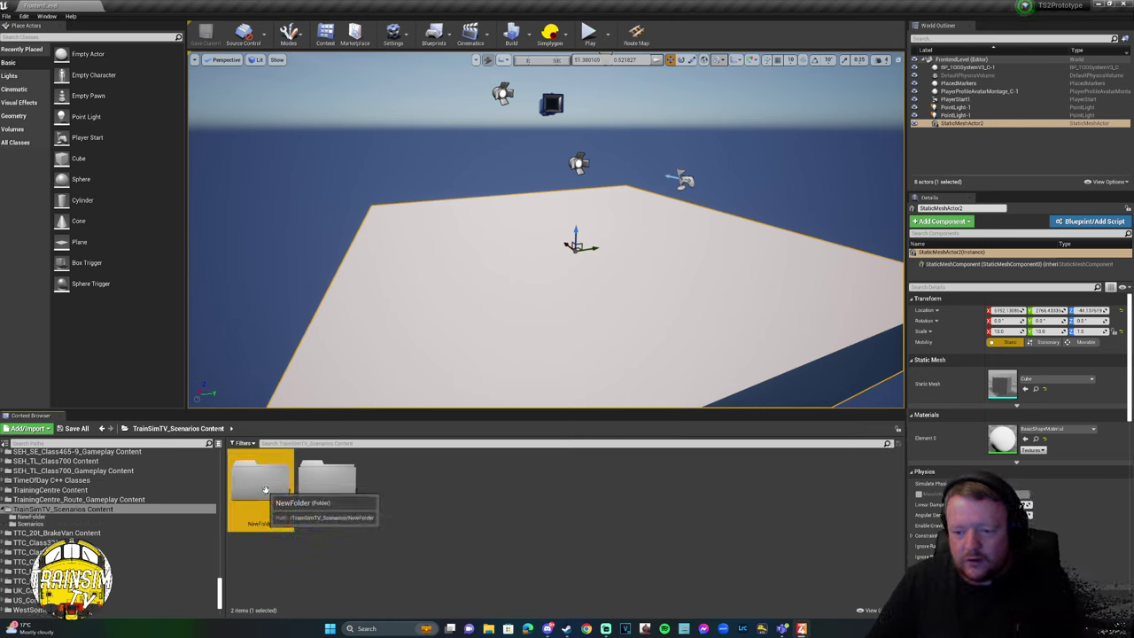
{"action": "key", "text": "Delete"}
{"action": "left_click", "coordinate": [290, 512]}
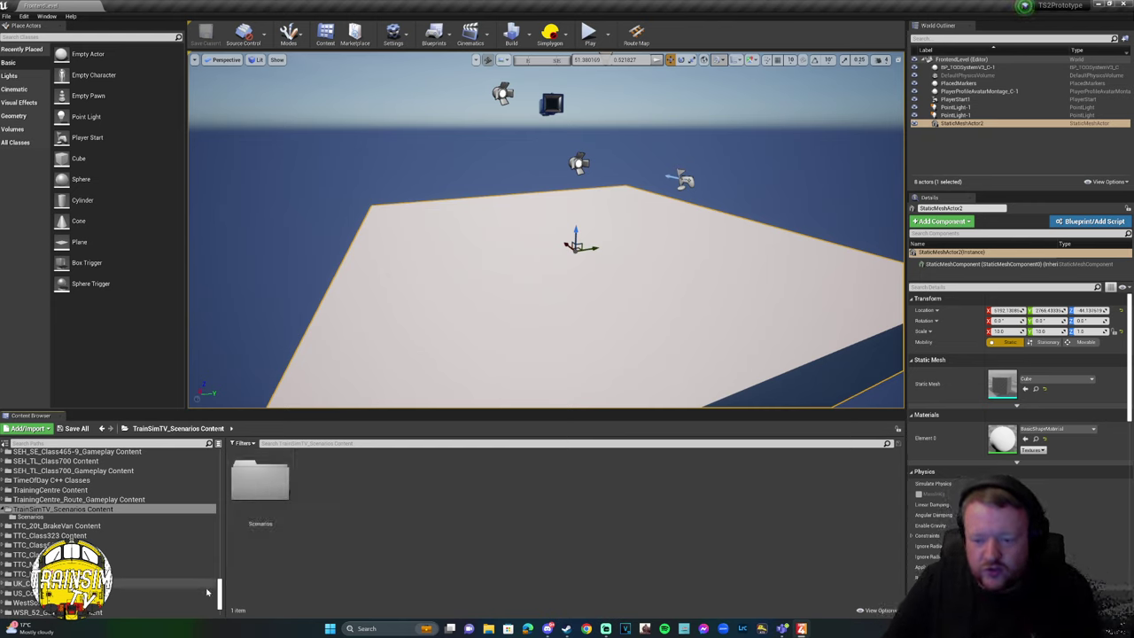
Find and open the LeedsManchester Content folder in the content browser.
{"action": "scroll", "coordinate": [66, 493], "scroll_direction": "up", "scroll_amount": 4}
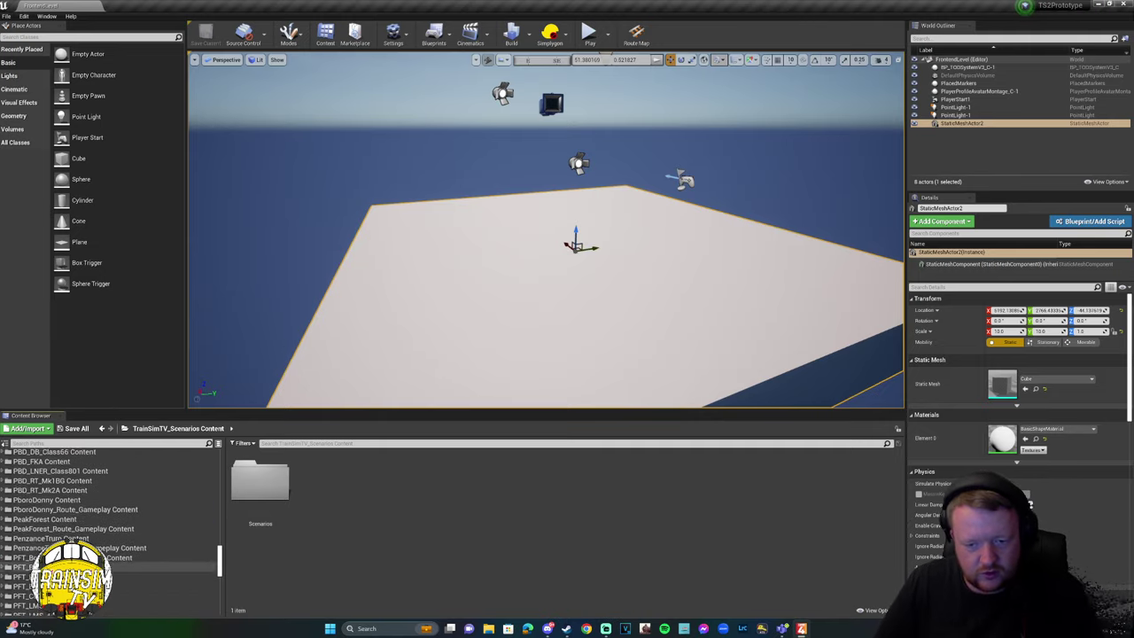
{"action": "scroll", "coordinate": [39, 532], "scroll_direction": "up", "scroll_amount": 5}
{"action": "scroll", "coordinate": [39, 532], "scroll_direction": "up", "scroll_amount": 1}
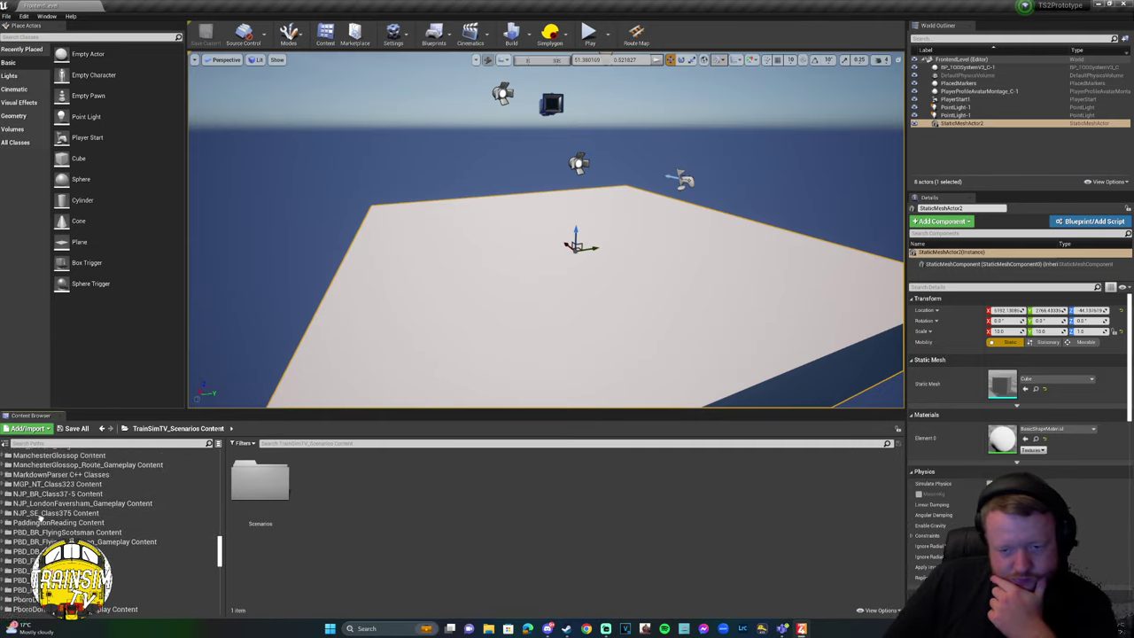
{"action": "scroll", "coordinate": [39, 541], "scroll_direction": "up", "scroll_amount": 4}
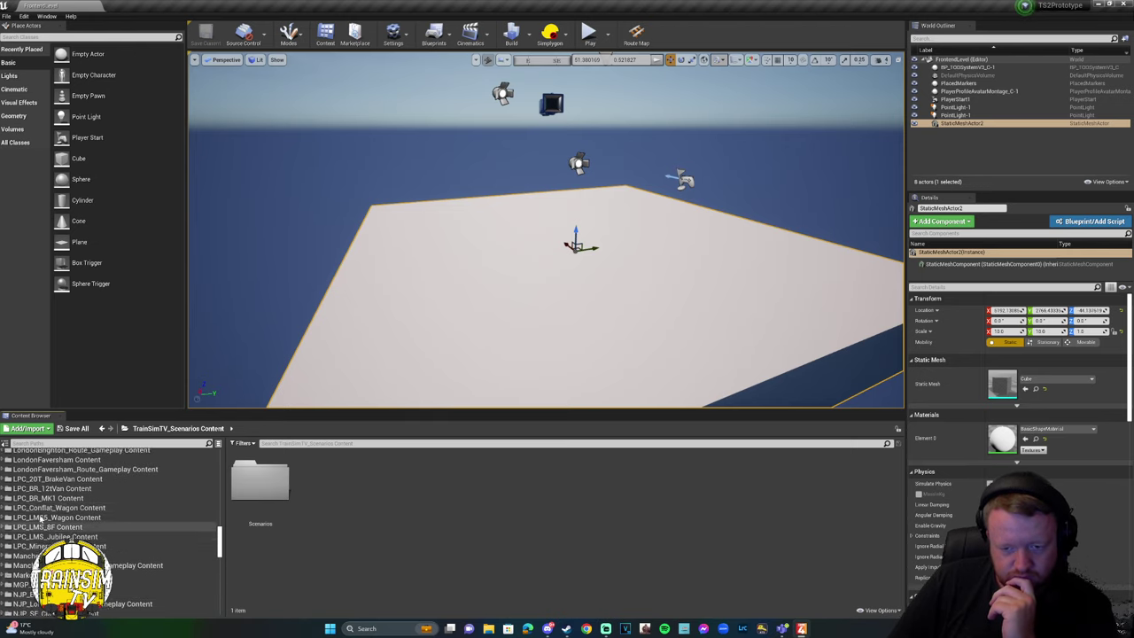
{"action": "scroll", "coordinate": [49, 529], "scroll_direction": "up", "scroll_amount": 4}
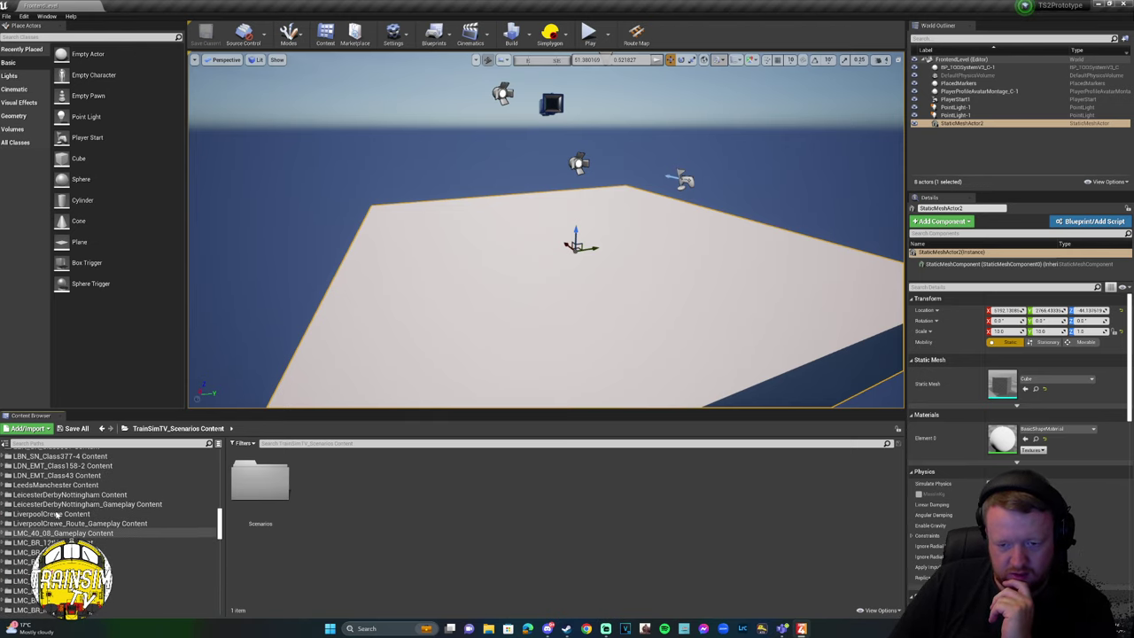
{"action": "scroll", "coordinate": [71, 538], "scroll_direction": "up", "scroll_amount": 3}
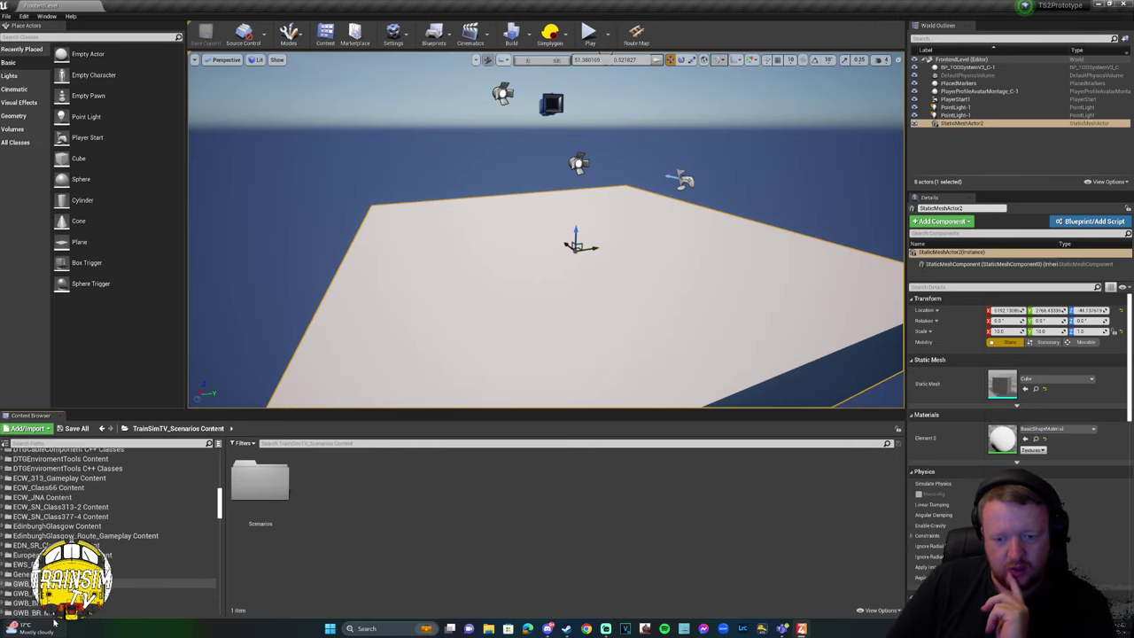
{"action": "scroll", "coordinate": [78, 540], "scroll_direction": "down", "scroll_amount": 7}
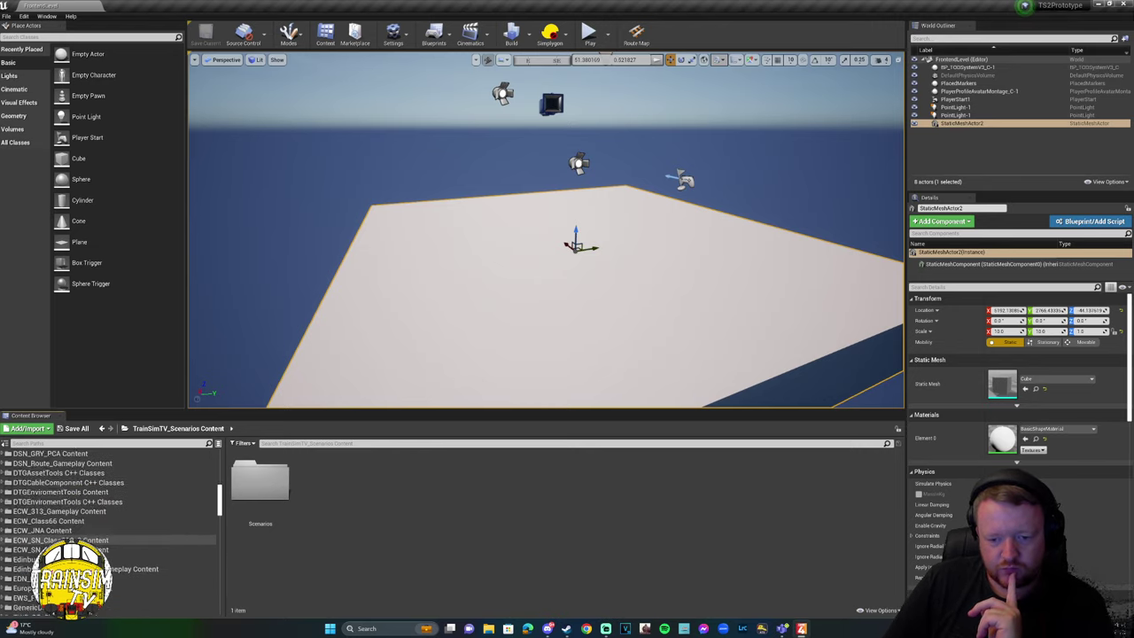
{"action": "scroll", "coordinate": [31, 509], "scroll_direction": "up", "scroll_amount": 1}
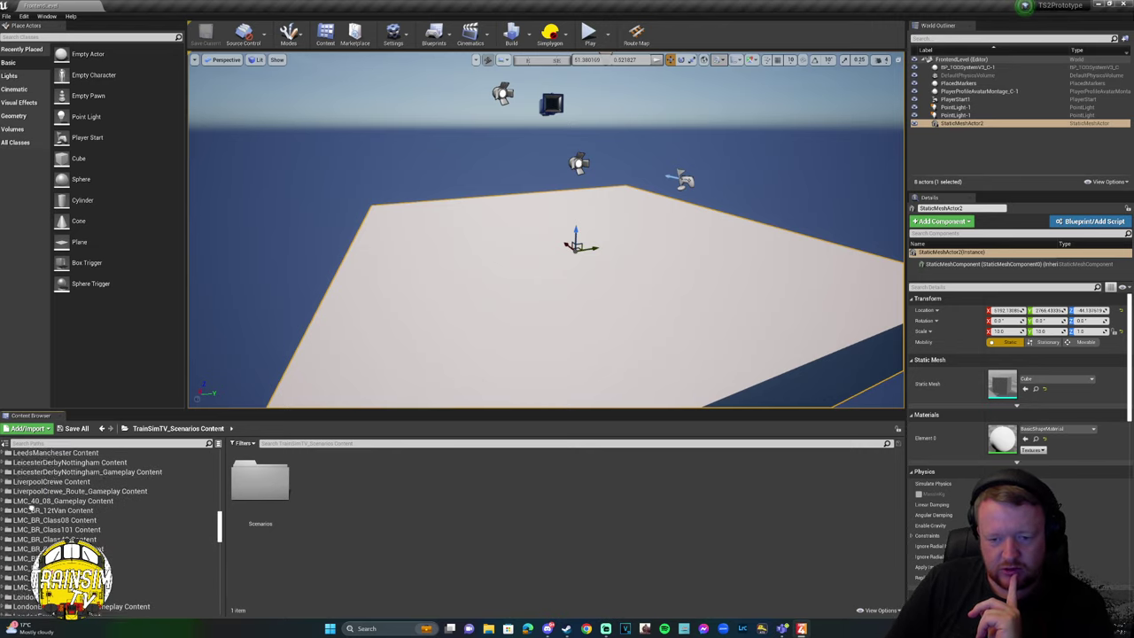
{"action": "left_click", "coordinate": [49, 471]}
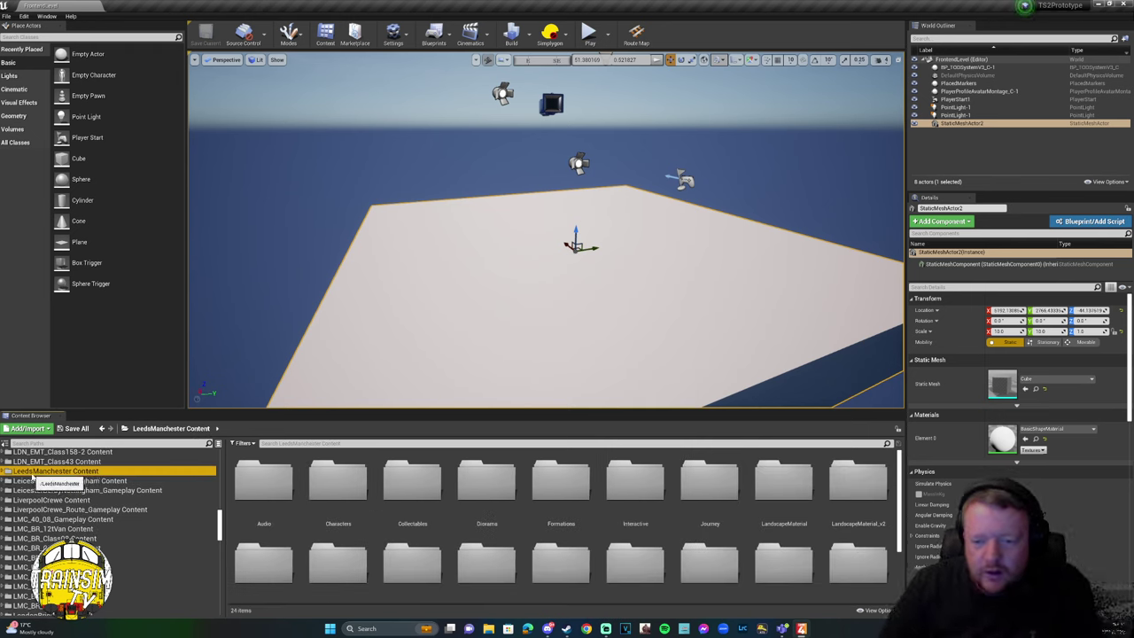
Enlarge the content browser to show more LeedsManchester folders and select the Map folder.
{"action": "scroll", "coordinate": [487, 483], "scroll_direction": "down", "scroll_amount": 1}
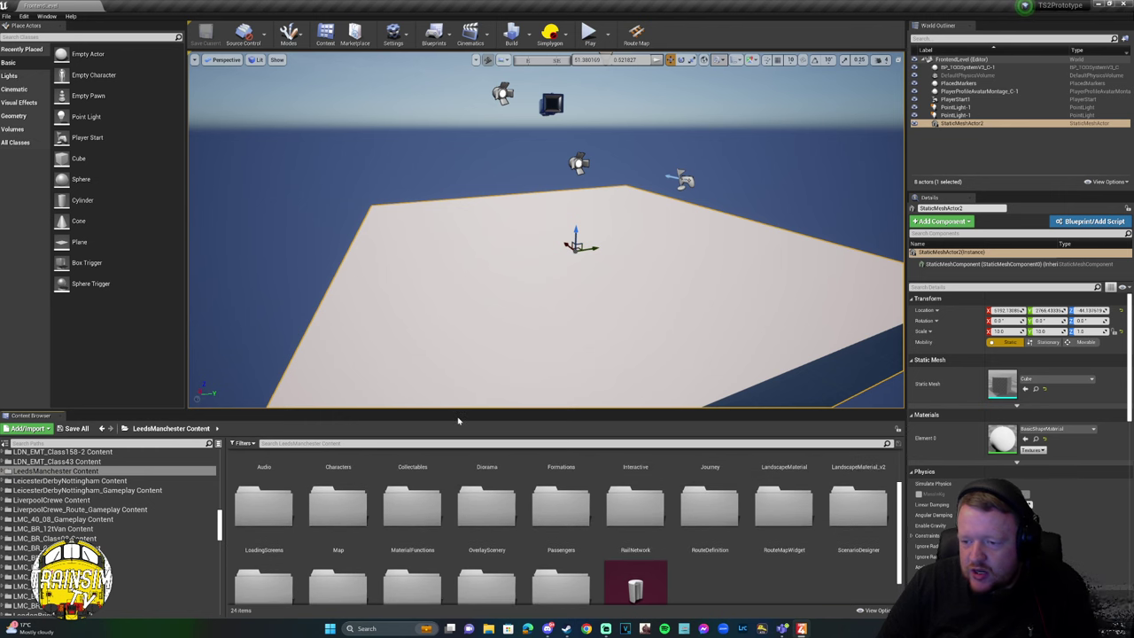
{"action": "left_click_drag", "start_coordinate": [461, 412], "coordinate": [461, 281]}
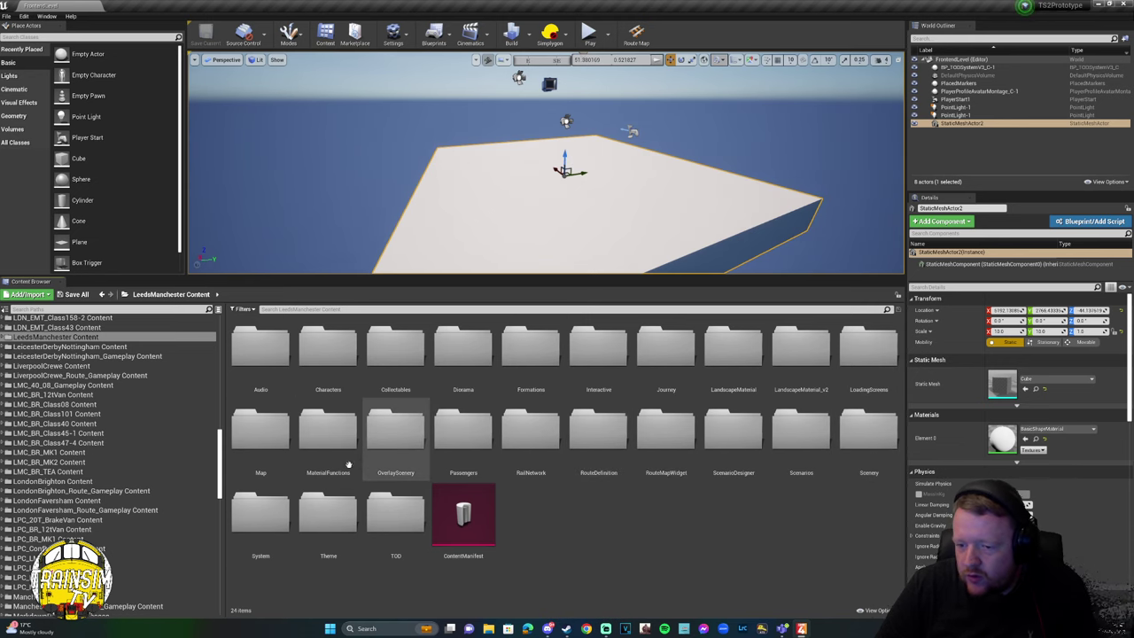
{"action": "left_click", "coordinate": [263, 441]}
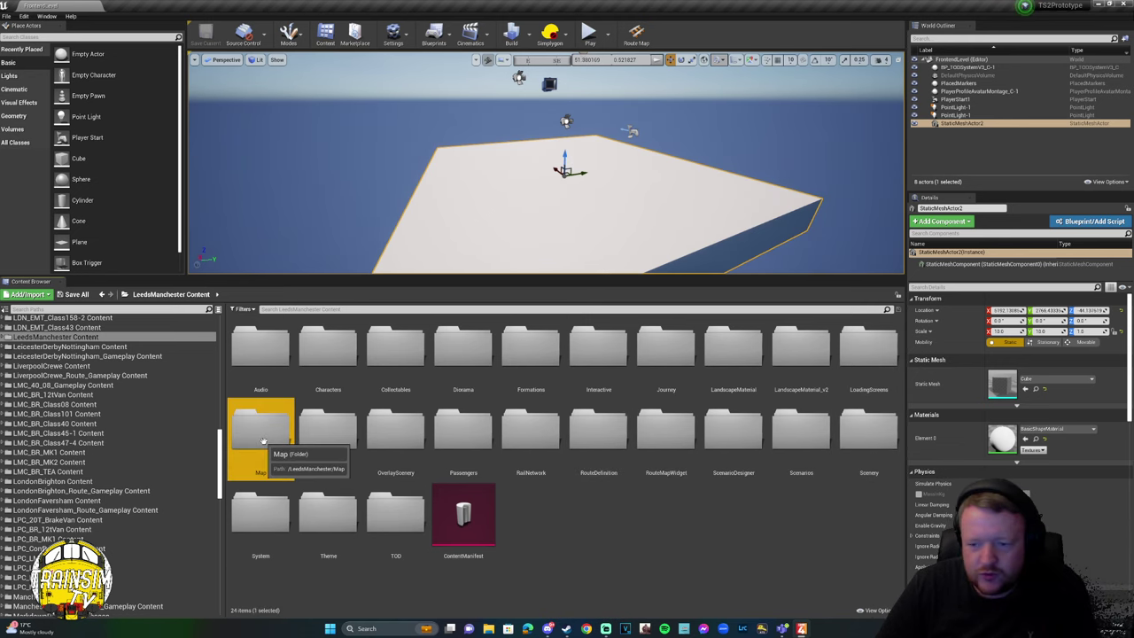
Open the LeedsManchesterMap level from the LeedsManchester route's Map folder.
{"action": "double_click", "coordinate": [263, 442]}
{"action": "left_click", "coordinate": [422, 353]}
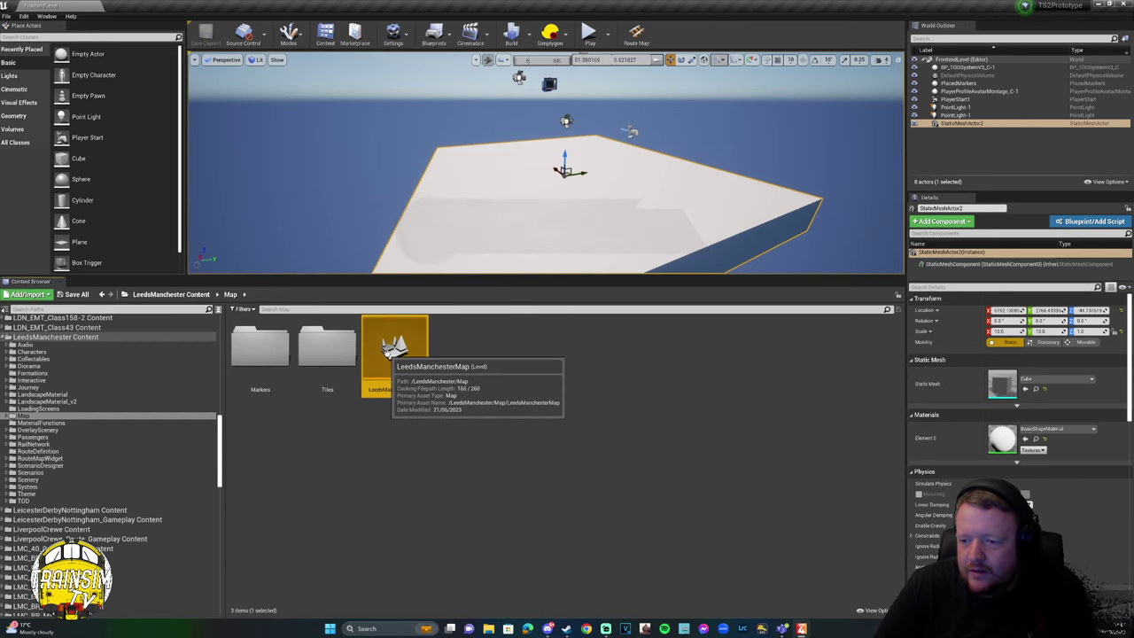
{"action": "double_click", "coordinate": [394, 351]}
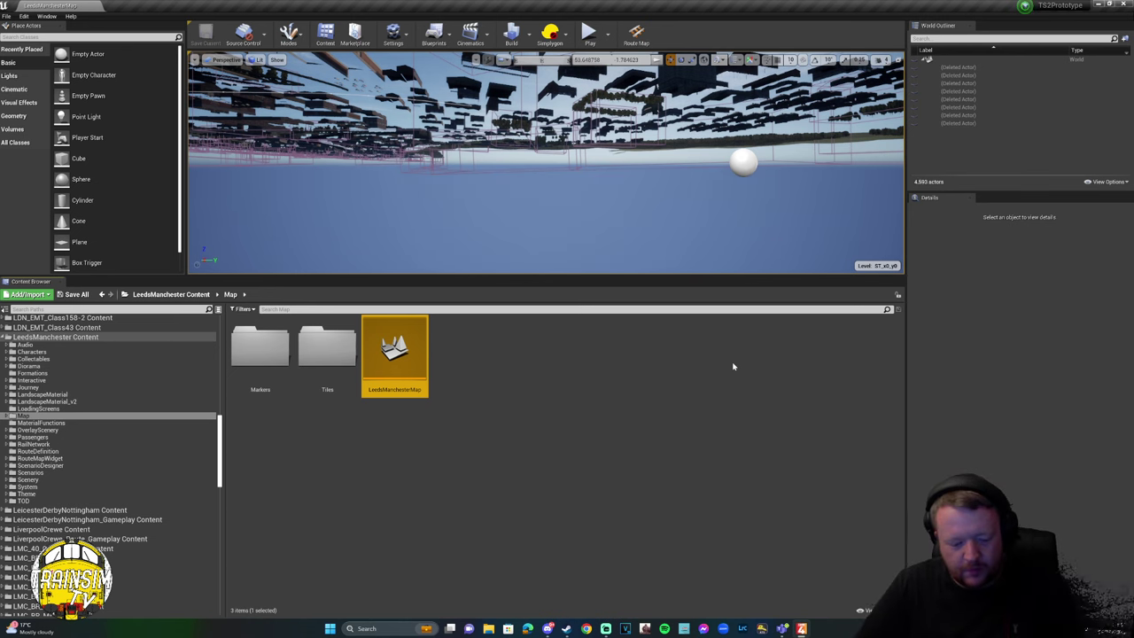
Fly the camera across the town to the station platforms and make the viewport taller.
{"action": "right_click_drag", "start_coordinate": [595, 227], "coordinate": [558, 219]}
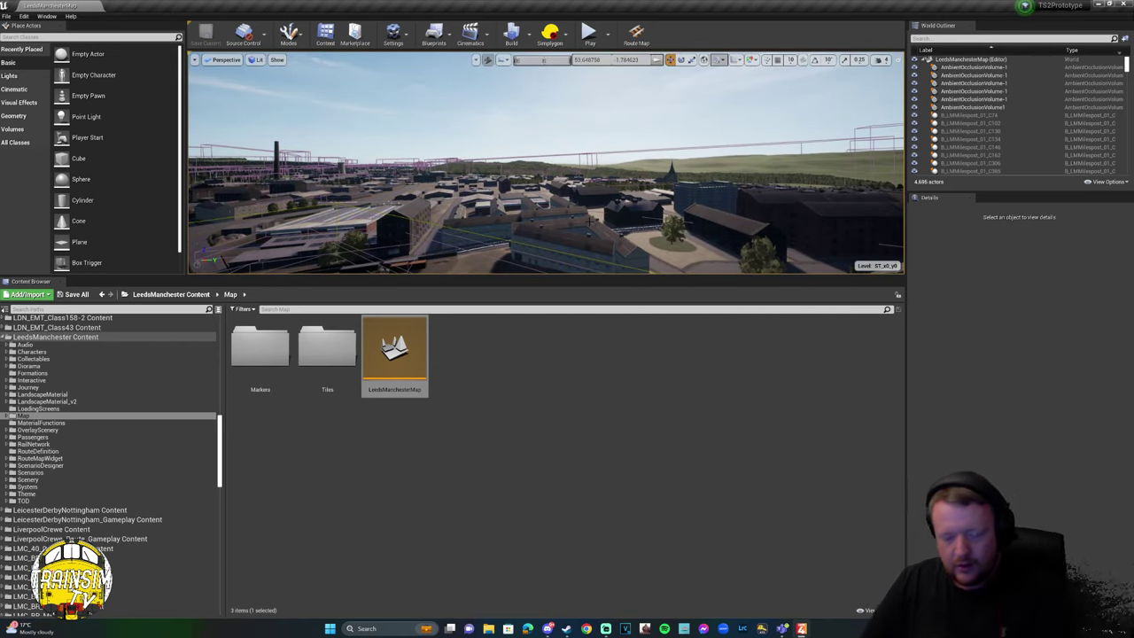
{"action": "key", "text": "F11"}
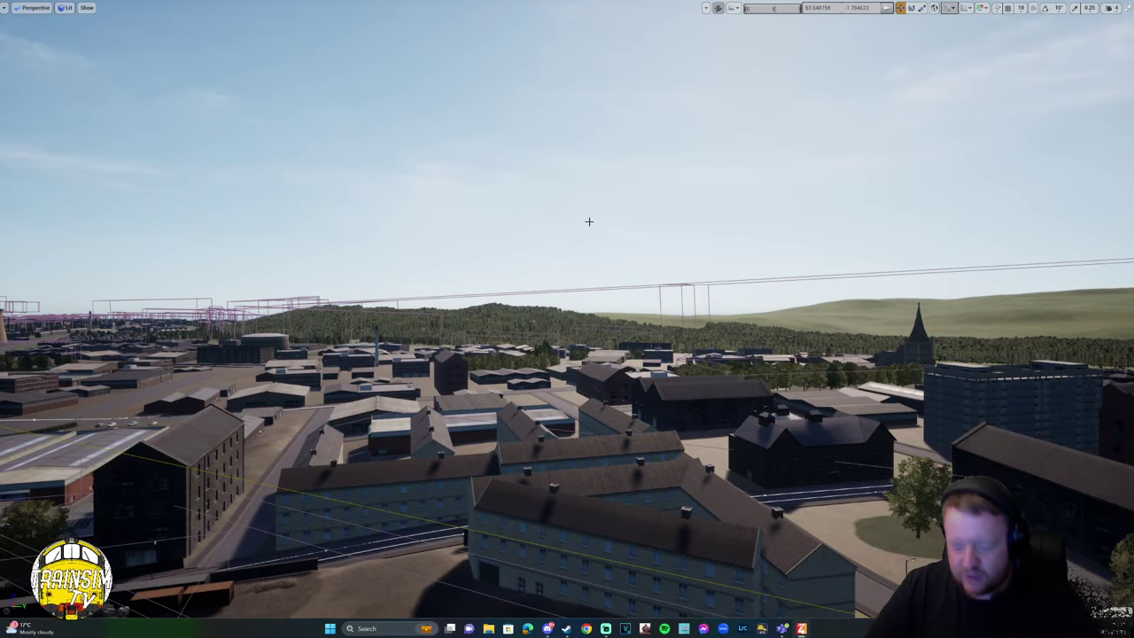
{"action": "right_click_drag", "start_coordinate": [602, 233], "coordinate": [212, 250]}
{"action": "key", "text": "F11"}
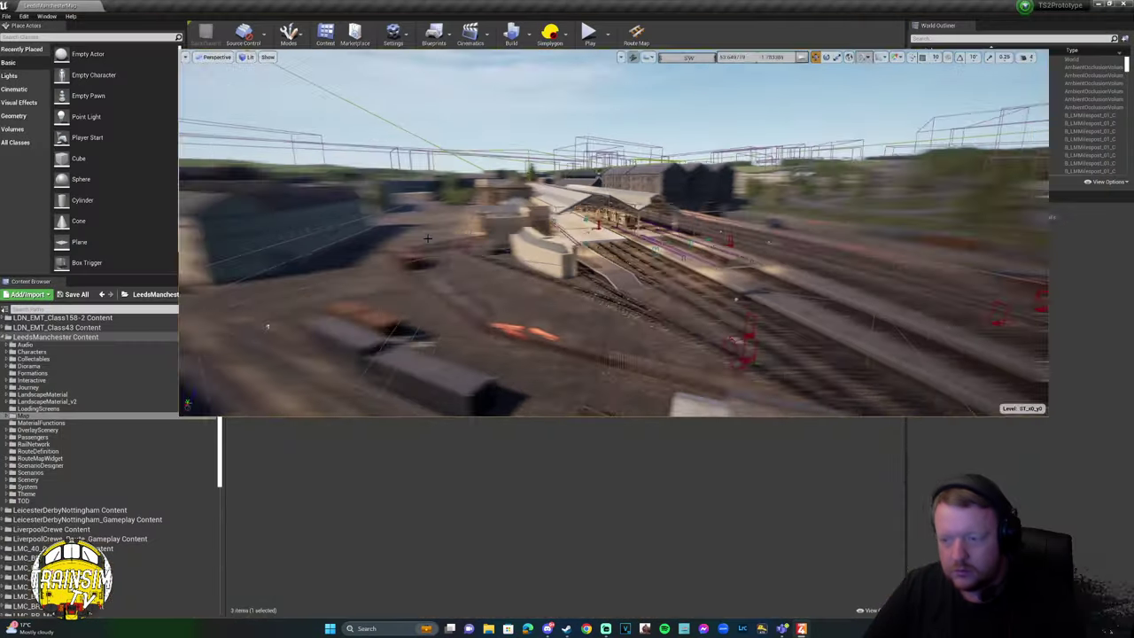
{"action": "left_click_drag", "start_coordinate": [470, 405], "coordinate": [478, 429]}
{"action": "right_click_drag", "start_coordinate": [479, 278], "coordinate": [486, 271]}
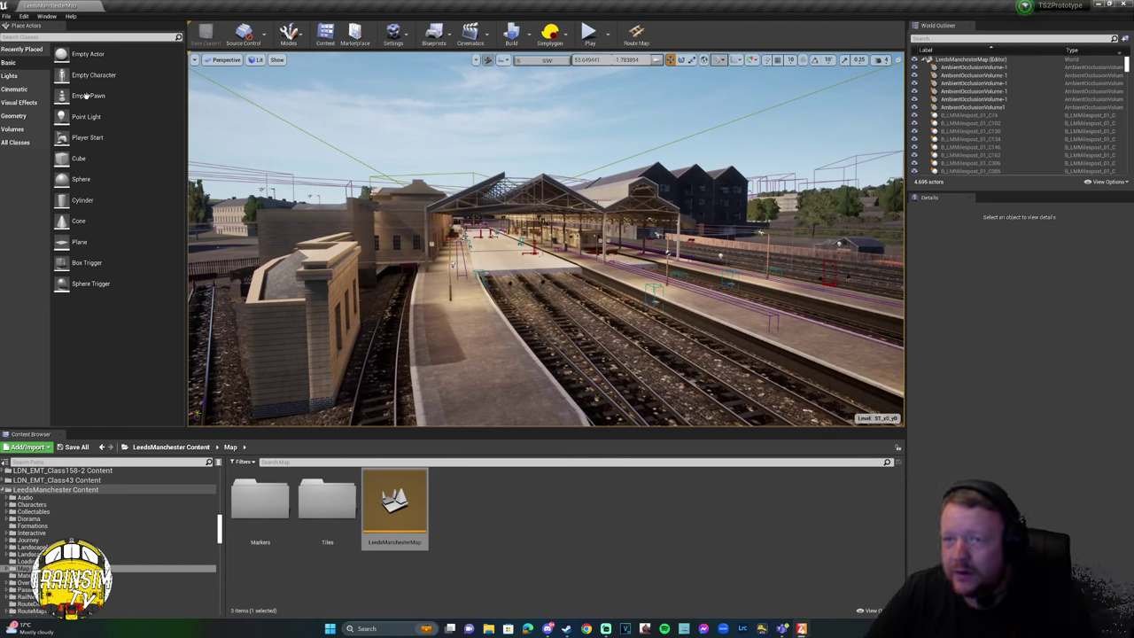
Search the editor preferences for "motion", look through the matching settings and close the preferences.
{"action": "left_click", "coordinate": [43, 17]}
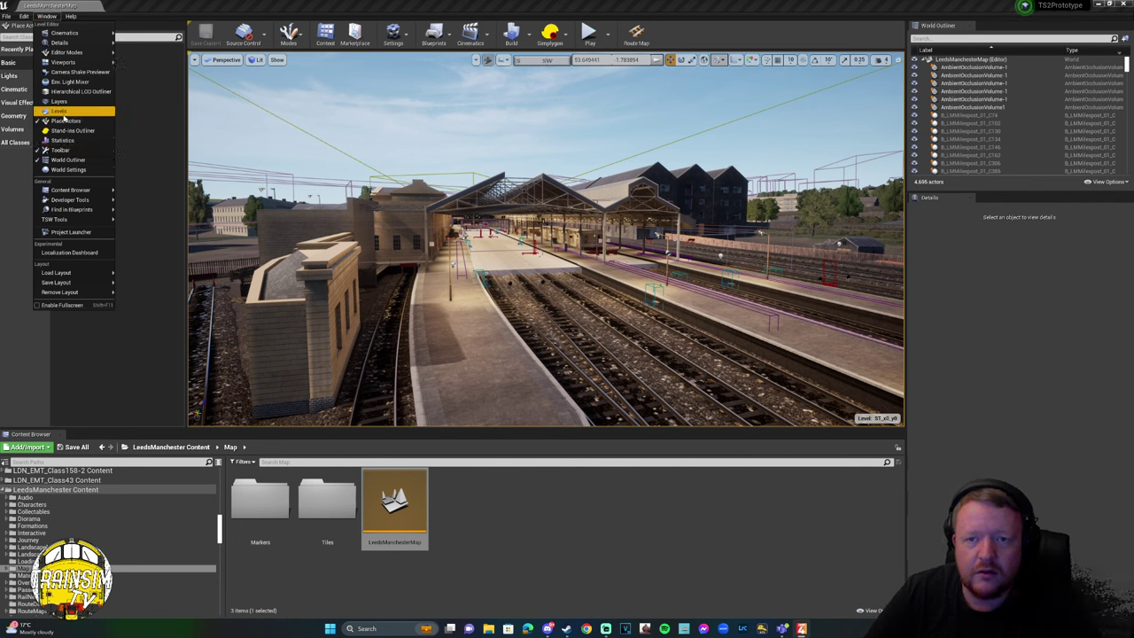
{"action": "mouse_move", "coordinate": [62, 62]}
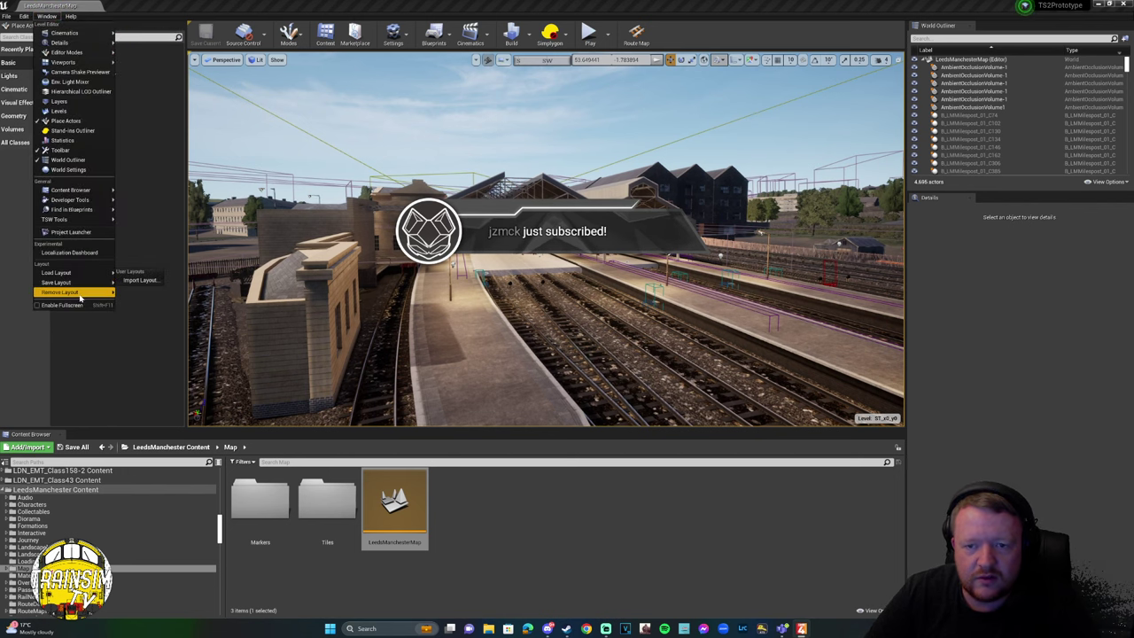
{"action": "mouse_move", "coordinate": [17, 17]}
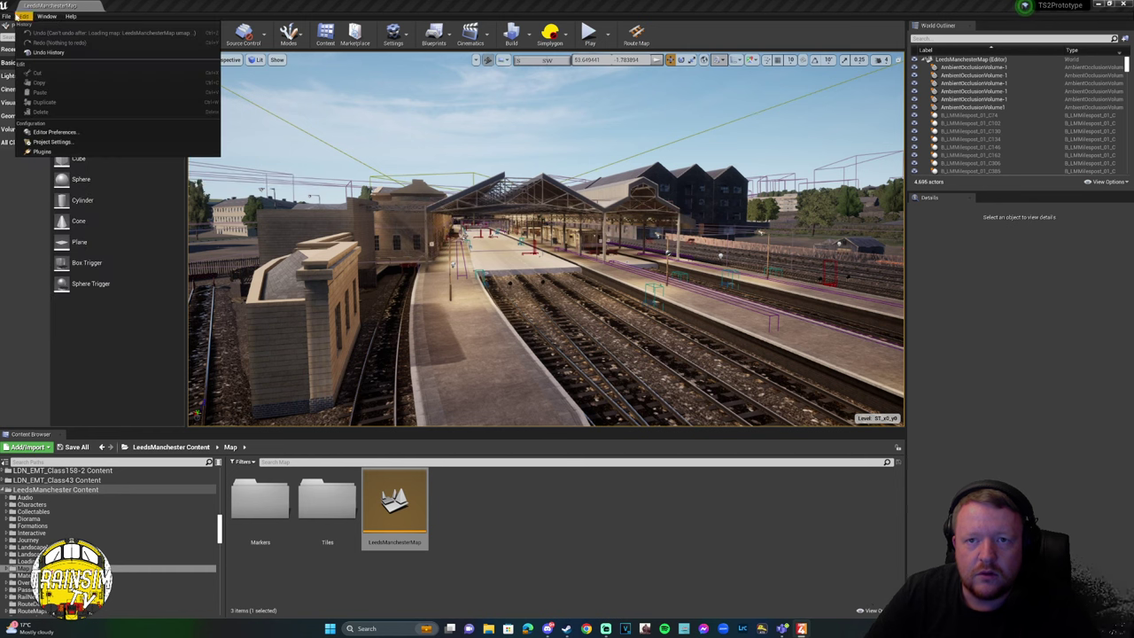
{"action": "left_click", "coordinate": [51, 133]}
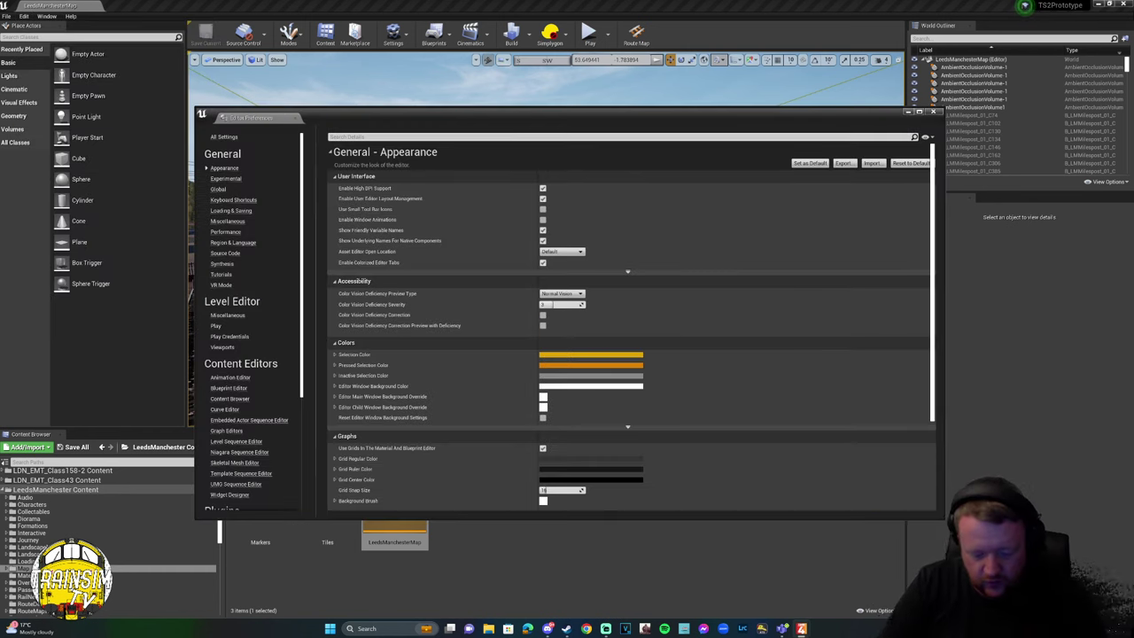
{"action": "type", "text": "monitor"}
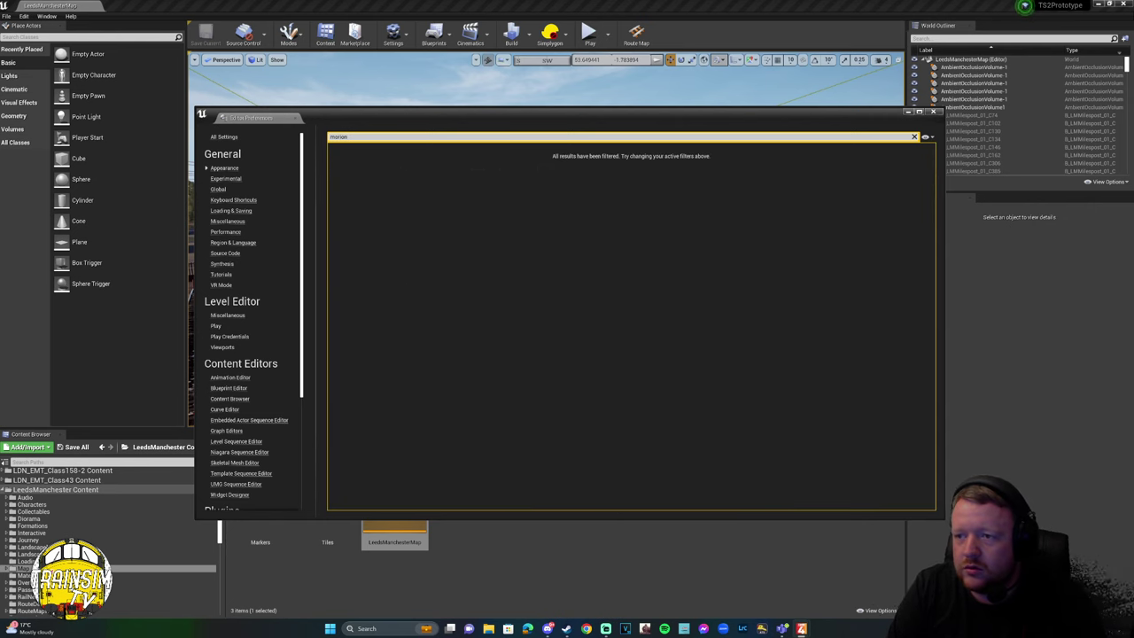
{"action": "key", "text": "BackSpace"}
{"action": "key", "text": "BackSpace"}
{"action": "key", "text": "BackSpace"}
{"action": "key", "text": "BackSpace"}
{"action": "key", "text": "BackSpace"}
{"action": "type", "text": "tion"}
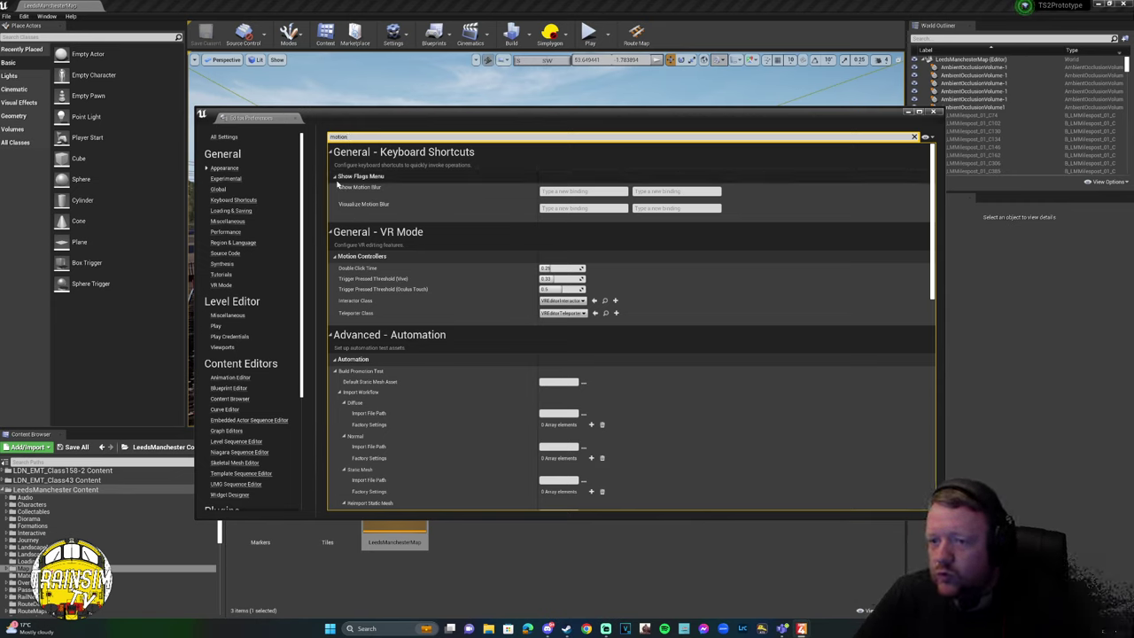
{"action": "scroll", "coordinate": [482, 338], "scroll_direction": "down", "scroll_amount": 1}
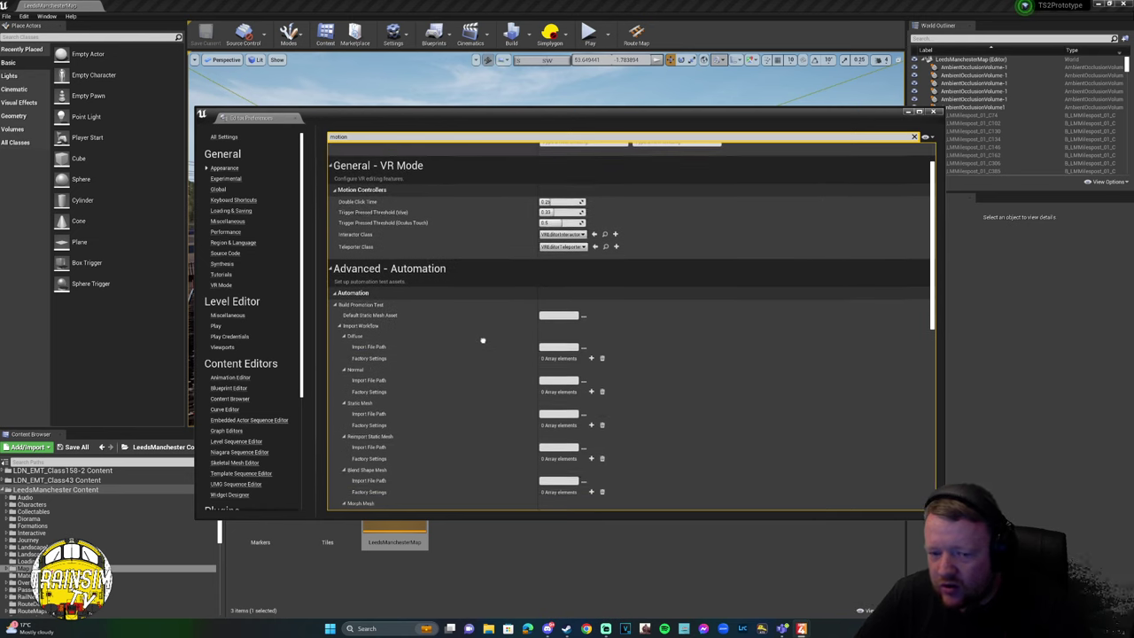
{"action": "scroll", "coordinate": [483, 328], "scroll_direction": "down", "scroll_amount": 1}
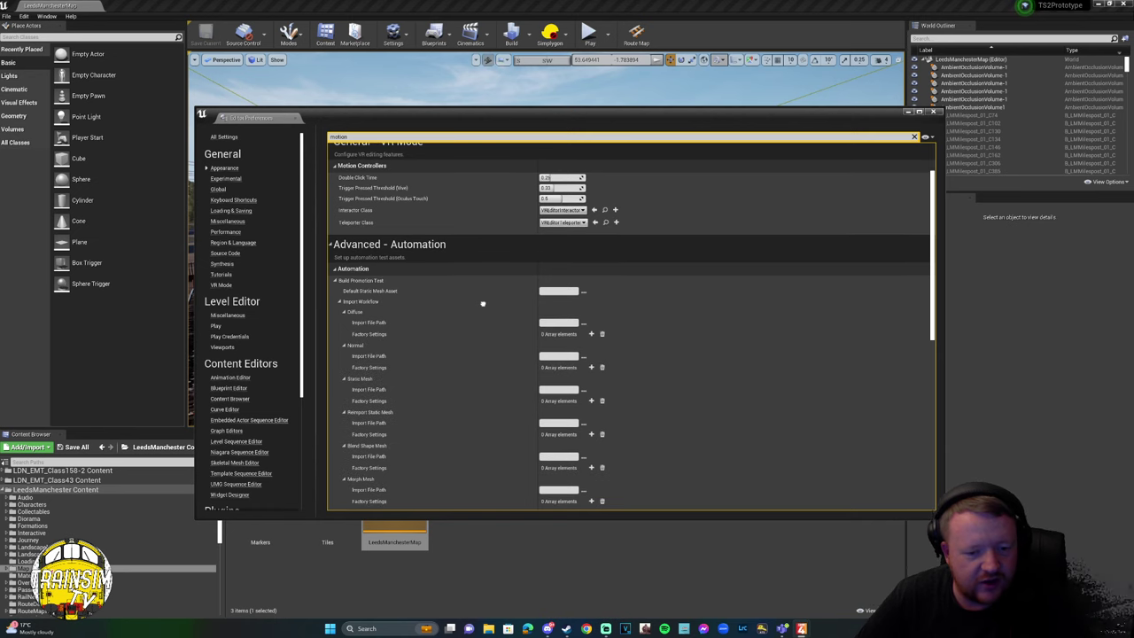
{"action": "scroll", "coordinate": [483, 310], "scroll_direction": "down", "scroll_amount": 1}
{"action": "scroll", "coordinate": [496, 324], "scroll_direction": "down", "scroll_amount": 5}
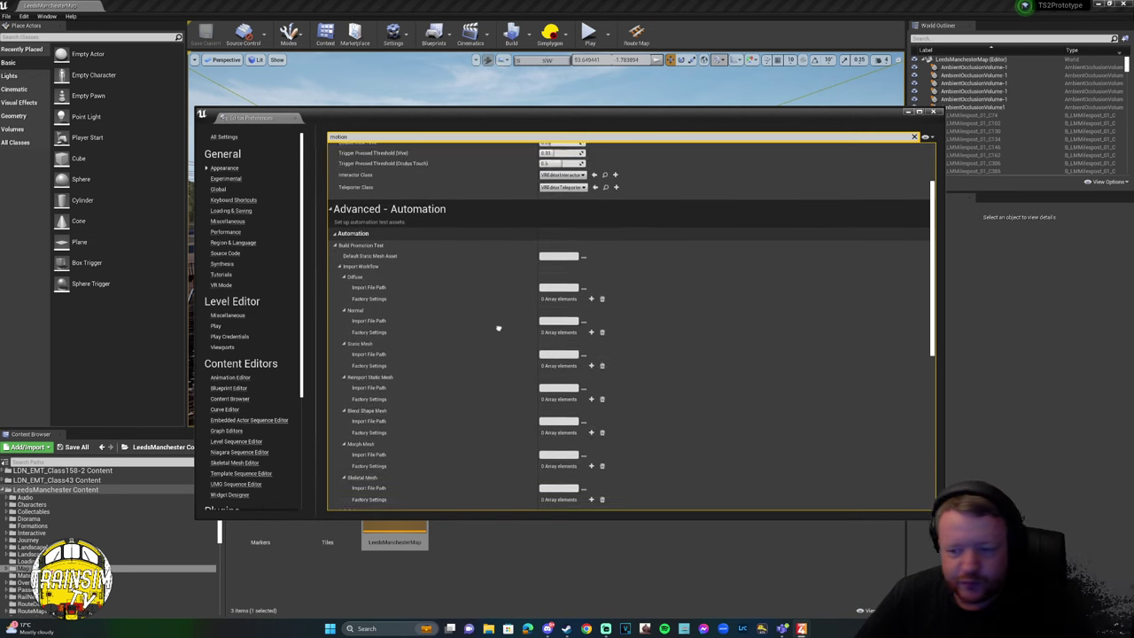
{"action": "scroll", "coordinate": [491, 443], "scroll_direction": "up", "scroll_amount": 7}
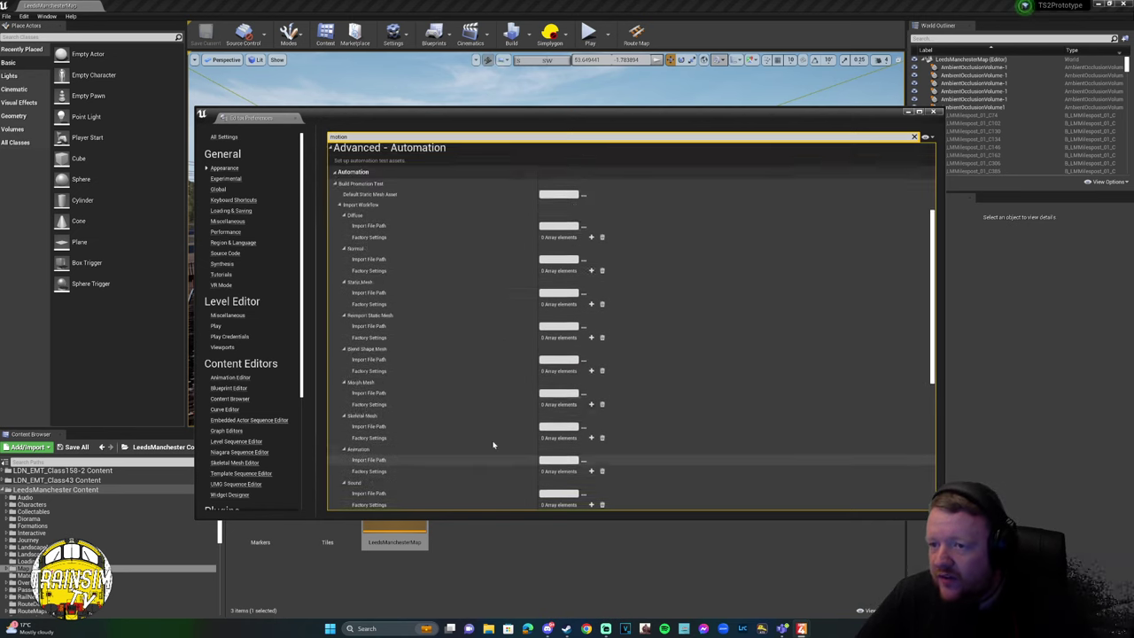
{"action": "left_click", "coordinate": [935, 113]}
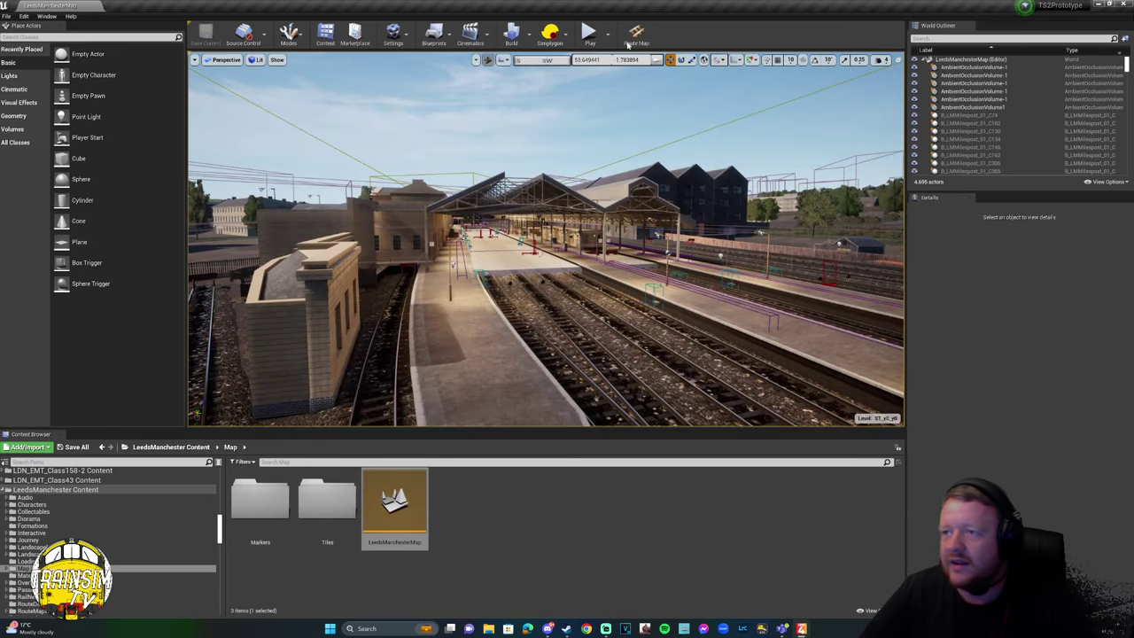
Open the route map and locate Red Bank Carriage Sidings near Manchester Victoria.
{"action": "right_click_drag", "start_coordinate": [780, 248], "coordinate": [886, 232]}
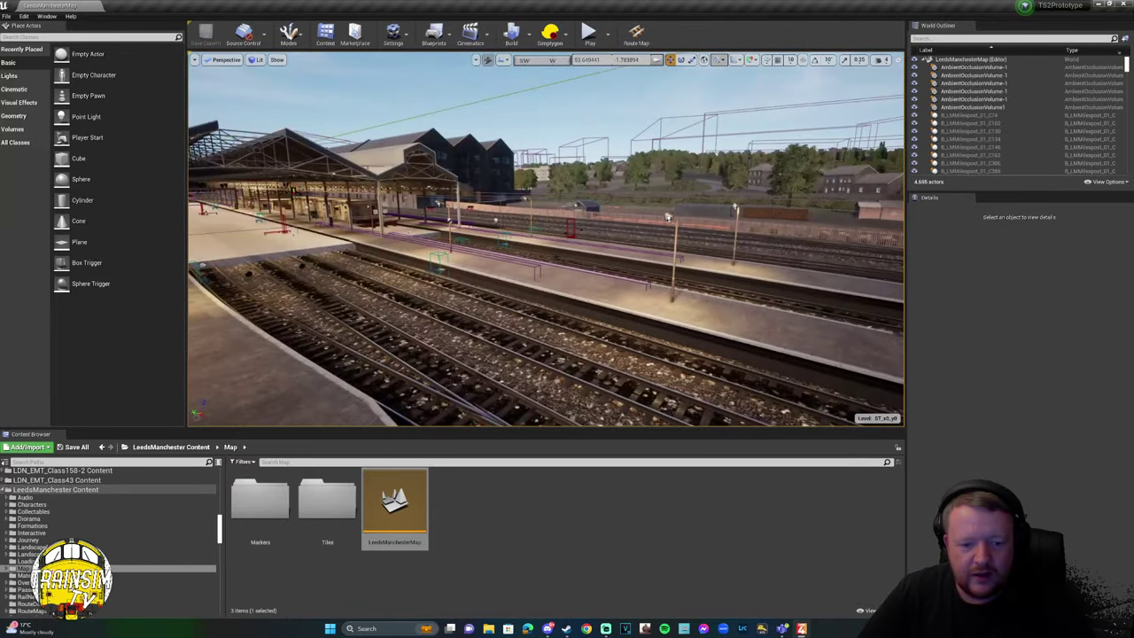
{"action": "left_click", "coordinate": [637, 34]}
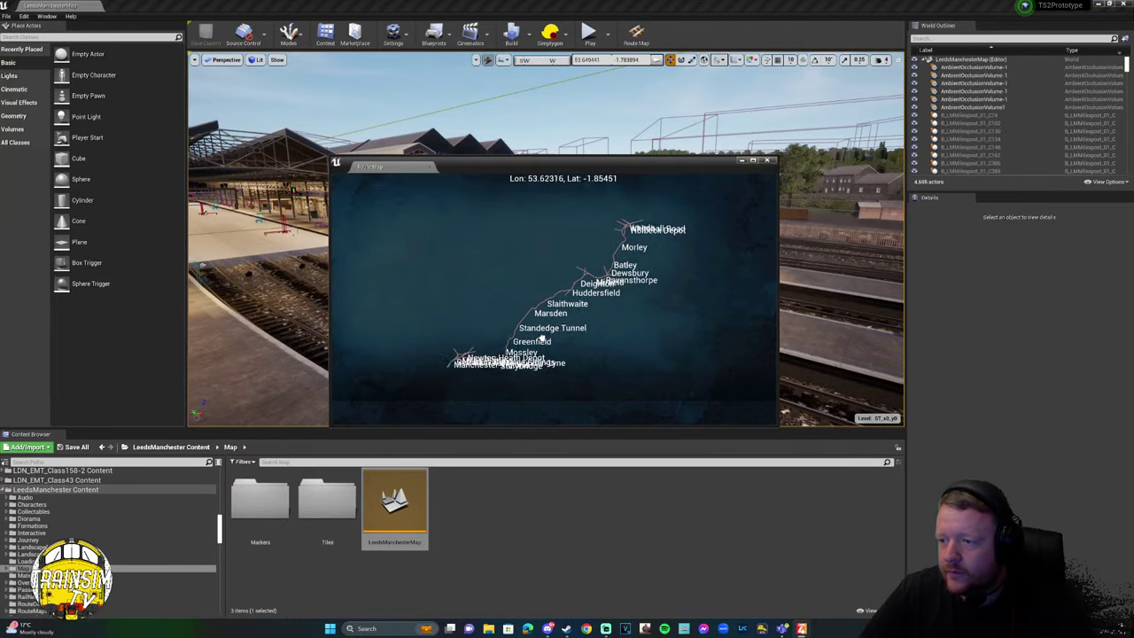
{"action": "scroll", "coordinate": [502, 349], "scroll_direction": "up", "scroll_amount": 3}
{"action": "scroll", "coordinate": [478, 321], "scroll_direction": "up", "scroll_amount": 5}
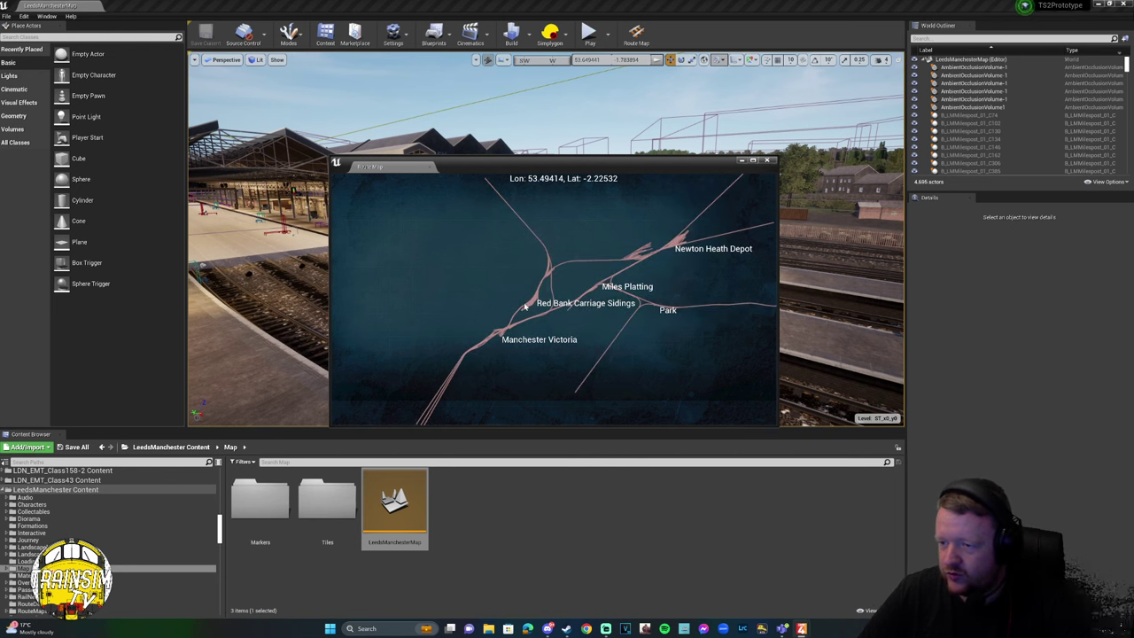
{"action": "scroll", "coordinate": [534, 305], "scroll_direction": "up", "scroll_amount": 2}
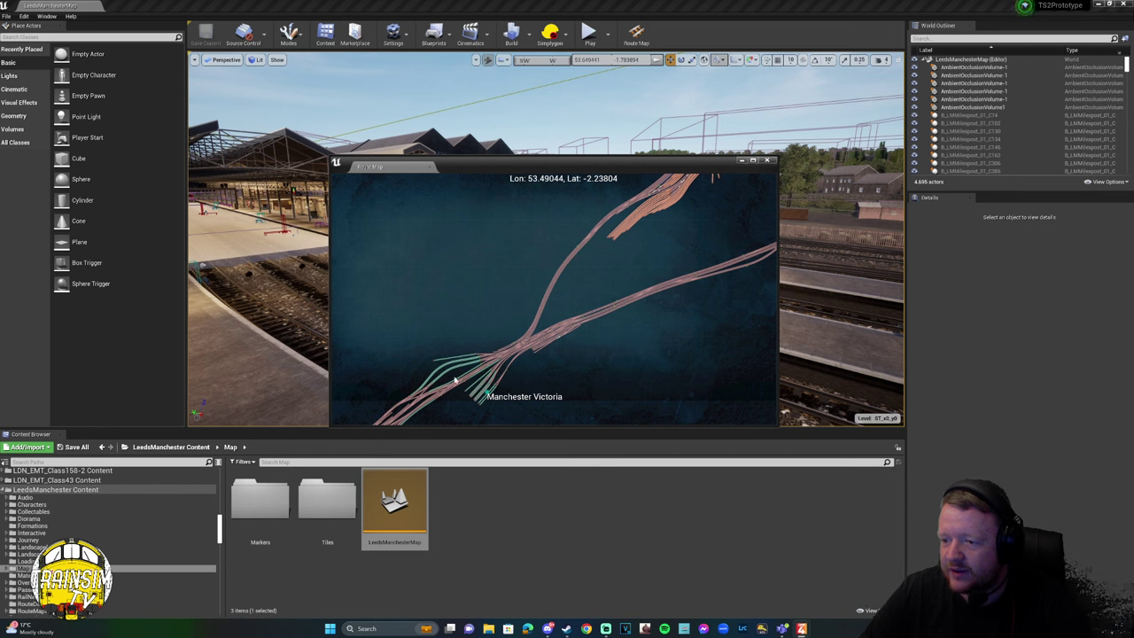
{"action": "scroll", "coordinate": [582, 272], "scroll_direction": "up", "scroll_amount": 5}
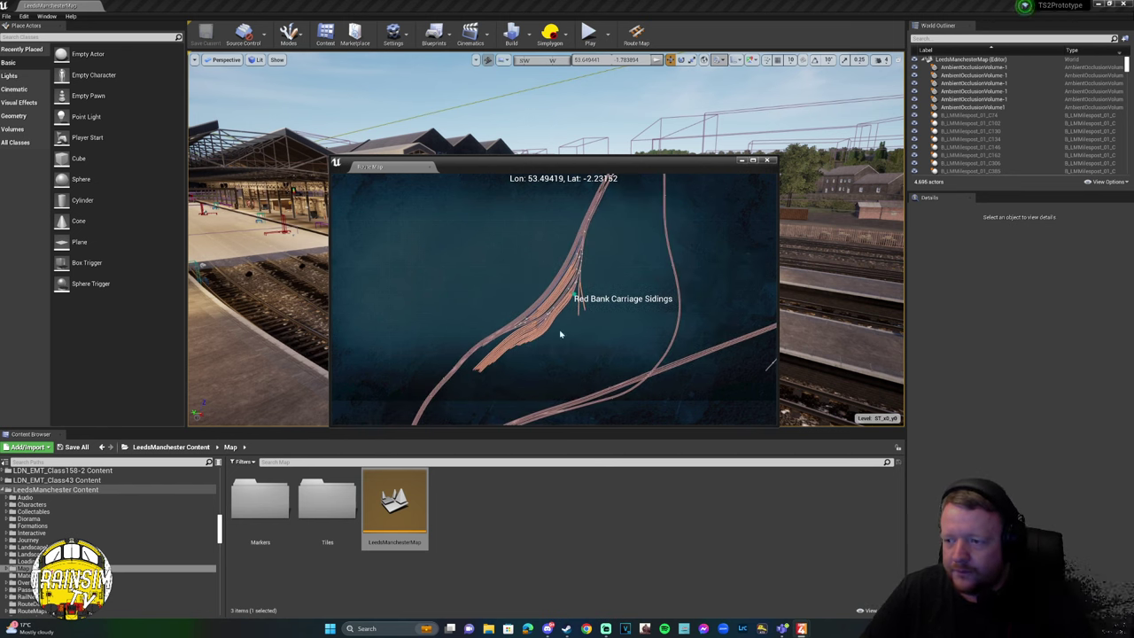
{"action": "scroll", "coordinate": [555, 312], "scroll_direction": "up", "scroll_amount": 3}
Jump the 3D world to Red Bank Carriage Sidings from the route map and close the map.
{"action": "right_click", "coordinate": [552, 284]}
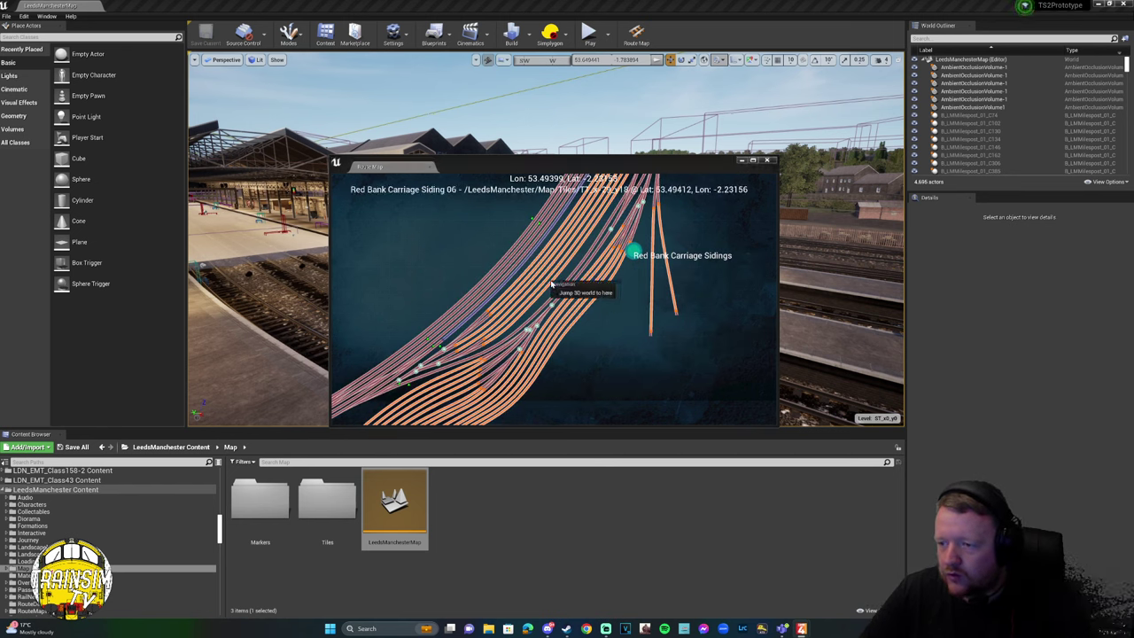
{"action": "left_click", "coordinate": [564, 293]}
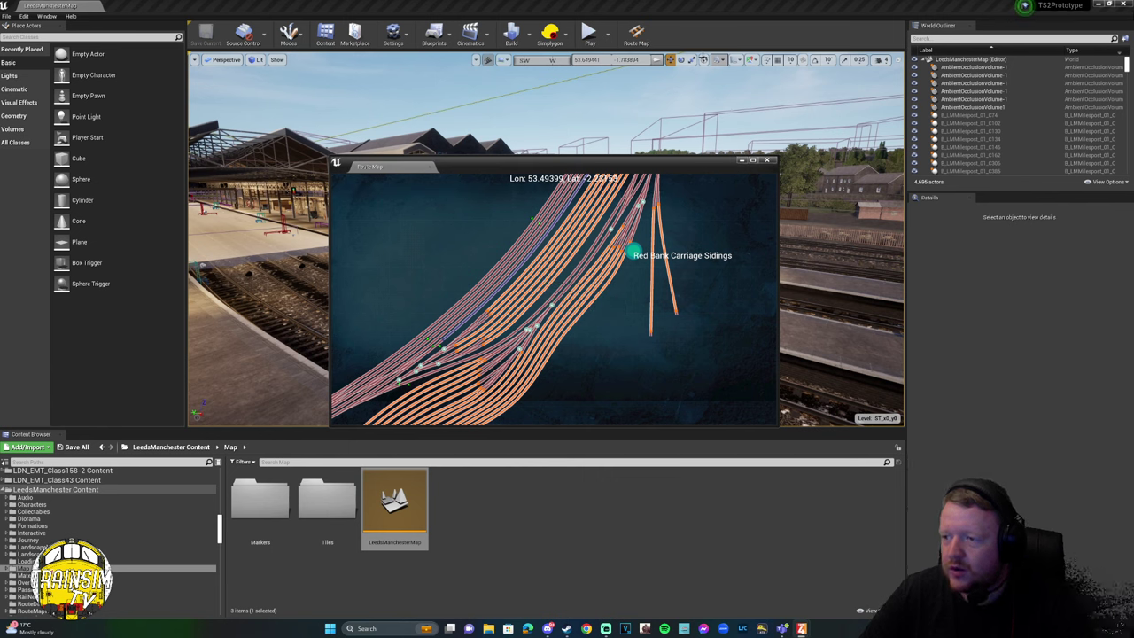
{"action": "left_click_drag", "start_coordinate": [588, 273], "coordinate": [492, 252]}
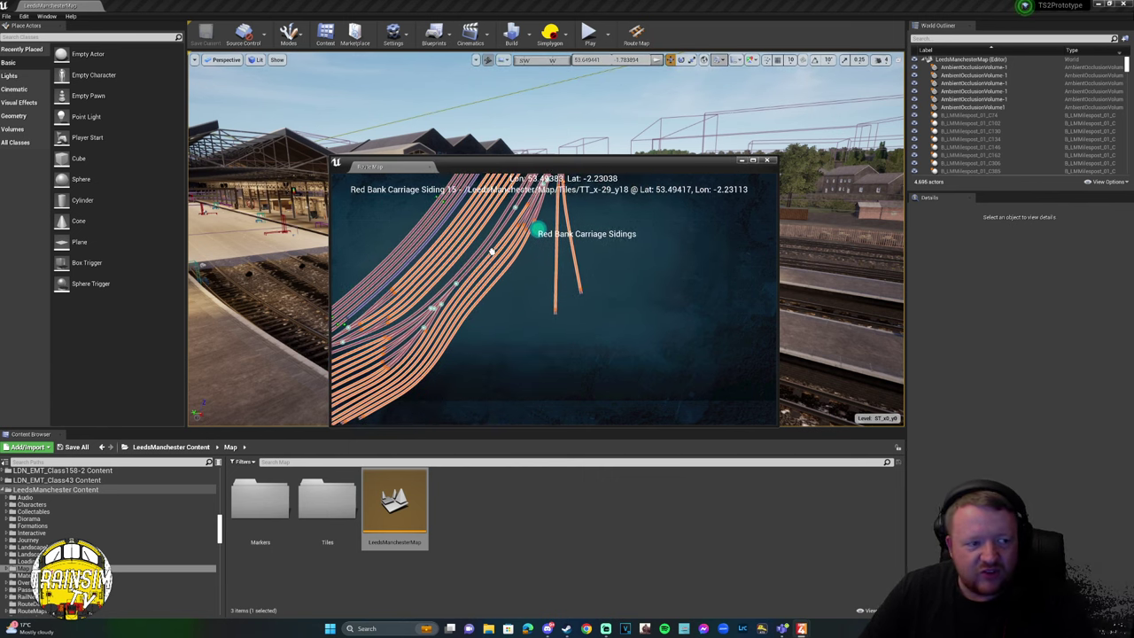
{"action": "scroll", "coordinate": [494, 250], "scroll_direction": "down", "scroll_amount": 3}
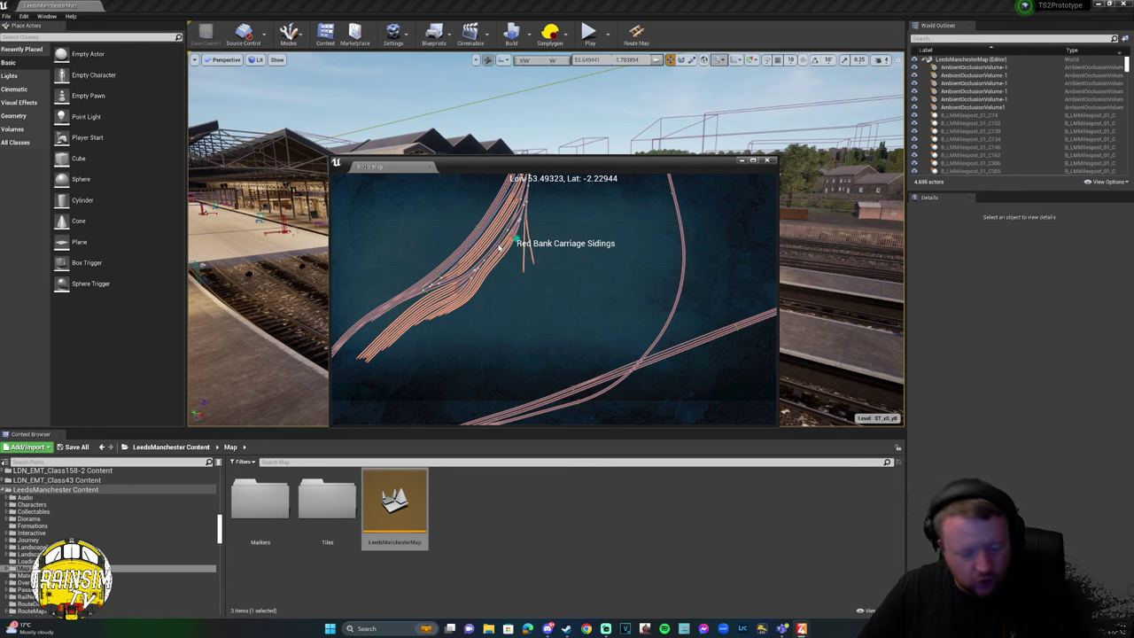
{"action": "mouse_move", "coordinate": [498, 253]}
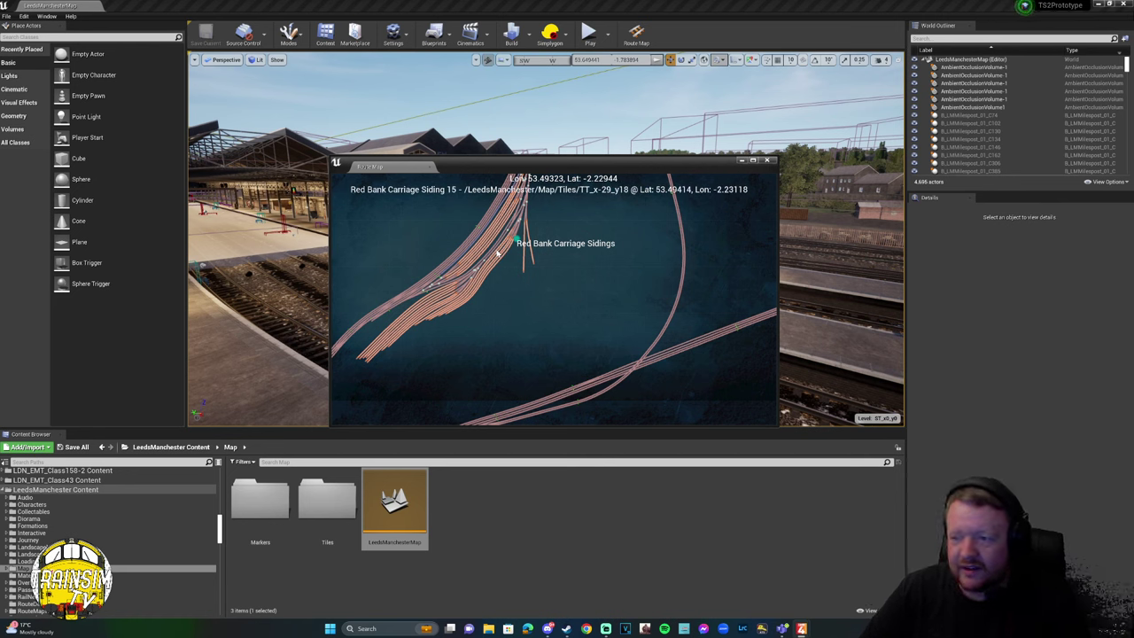
{"action": "double_click", "coordinate": [502, 257]}
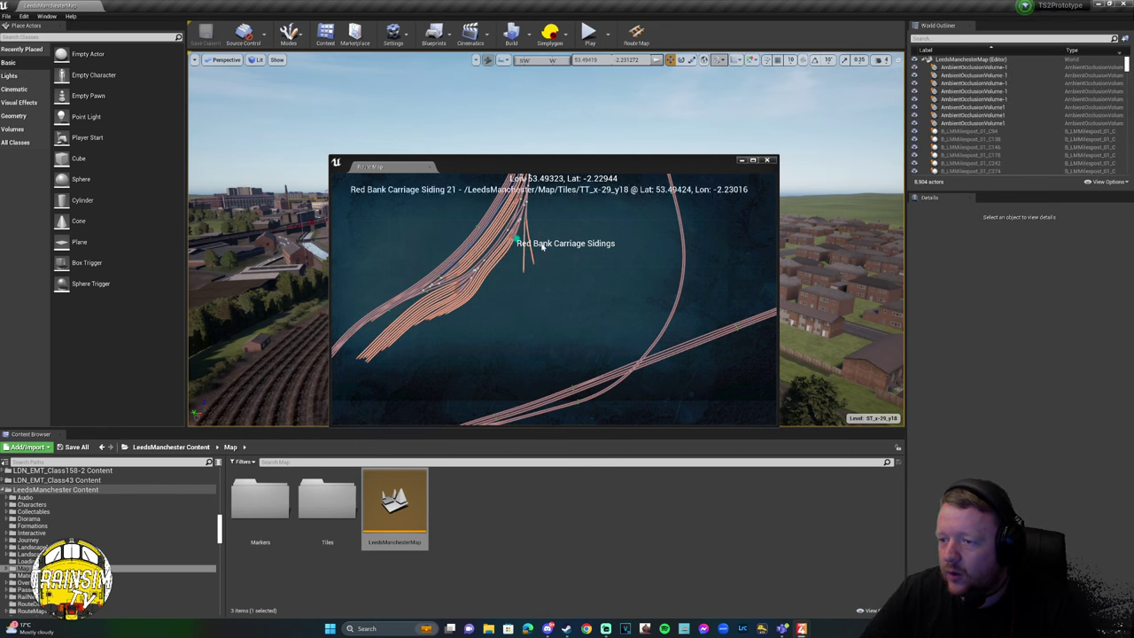
{"action": "left_click", "coordinate": [767, 160]}
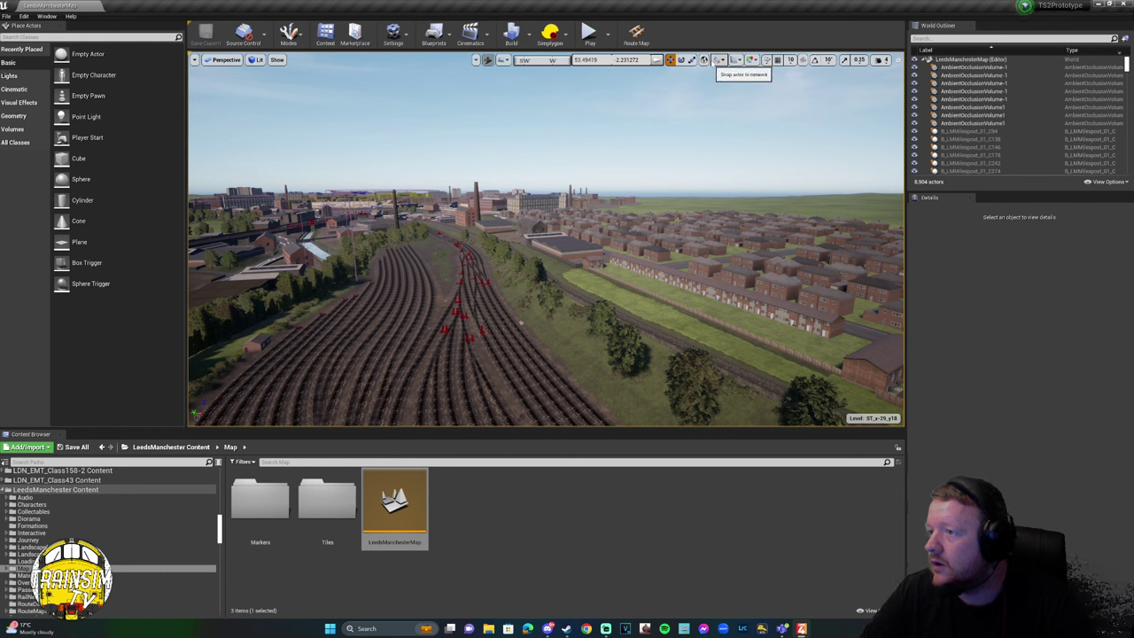
Use the placemarks to travel to Ravensthorpe and back to Red Bank Carriage Sidings.
{"action": "left_click", "coordinate": [737, 61]}
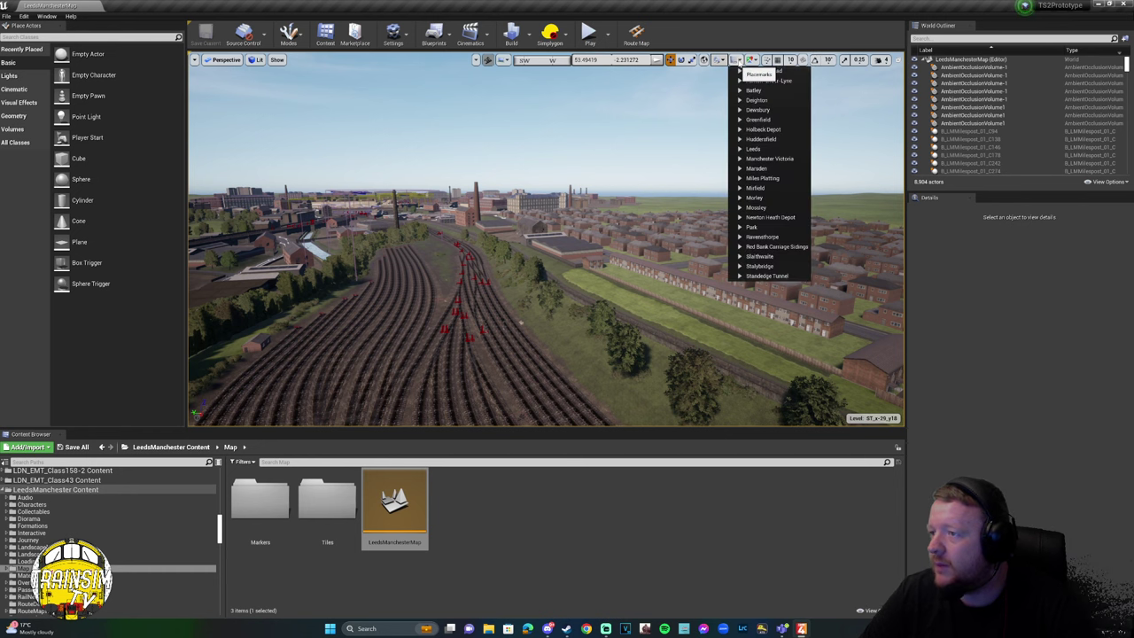
{"action": "left_click", "coordinate": [737, 61]}
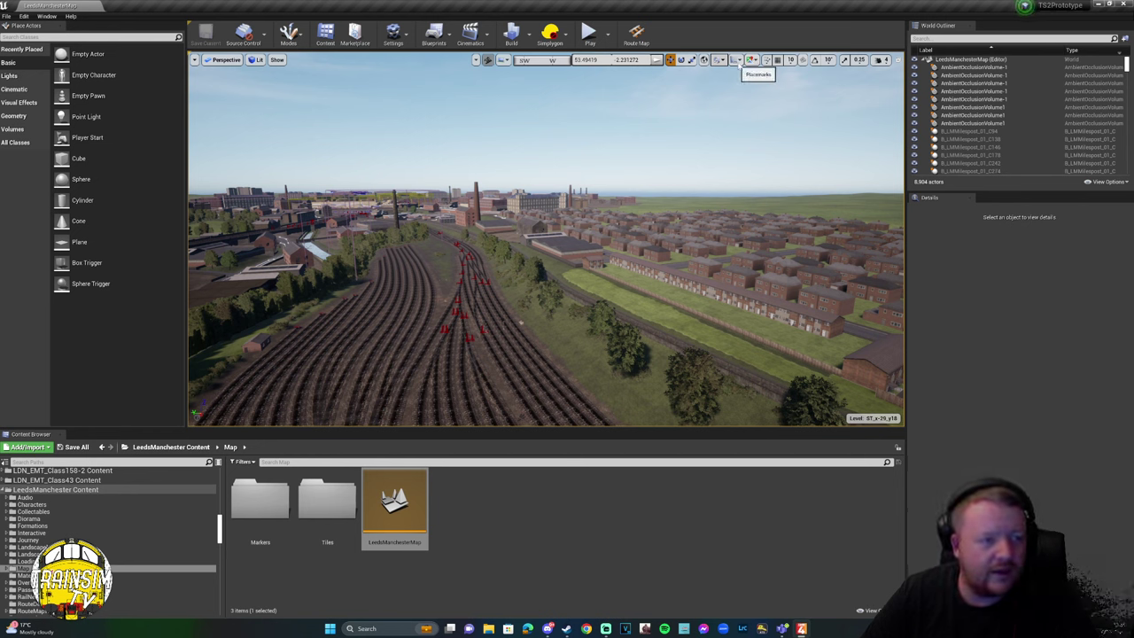
{"action": "left_click", "coordinate": [750, 61]}
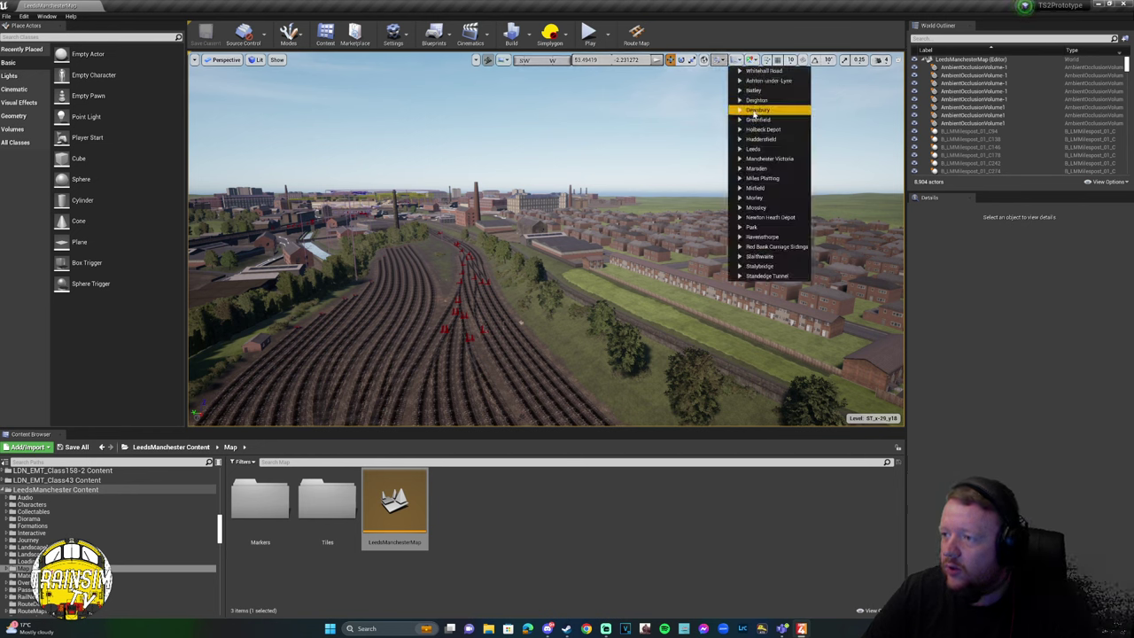
{"action": "left_click", "coordinate": [757, 238]}
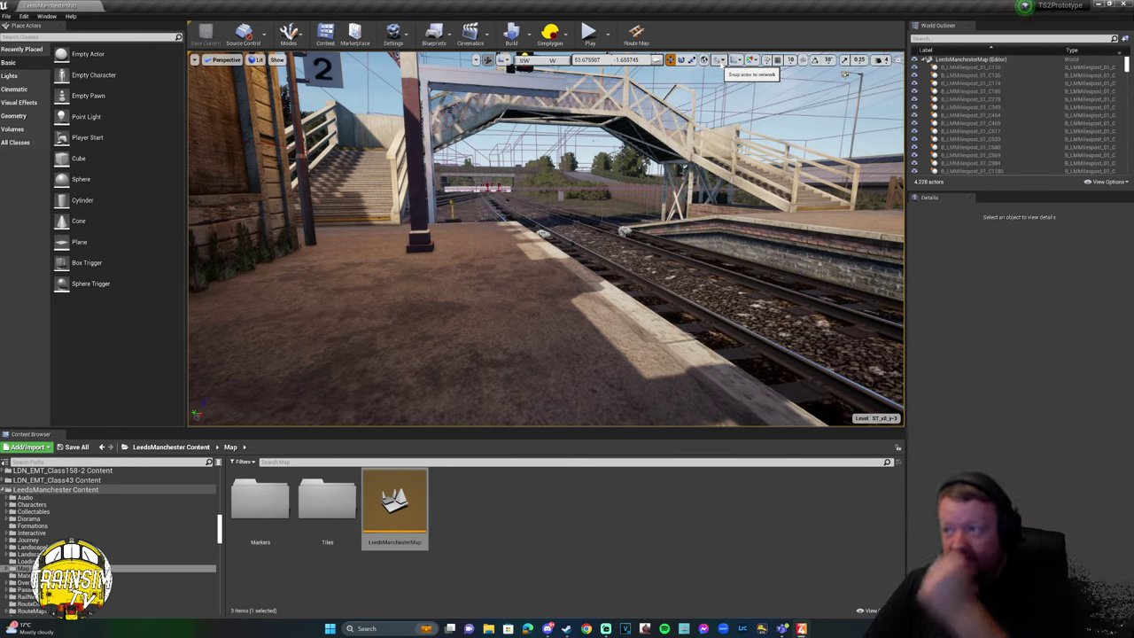
{"action": "left_click", "coordinate": [735, 59]}
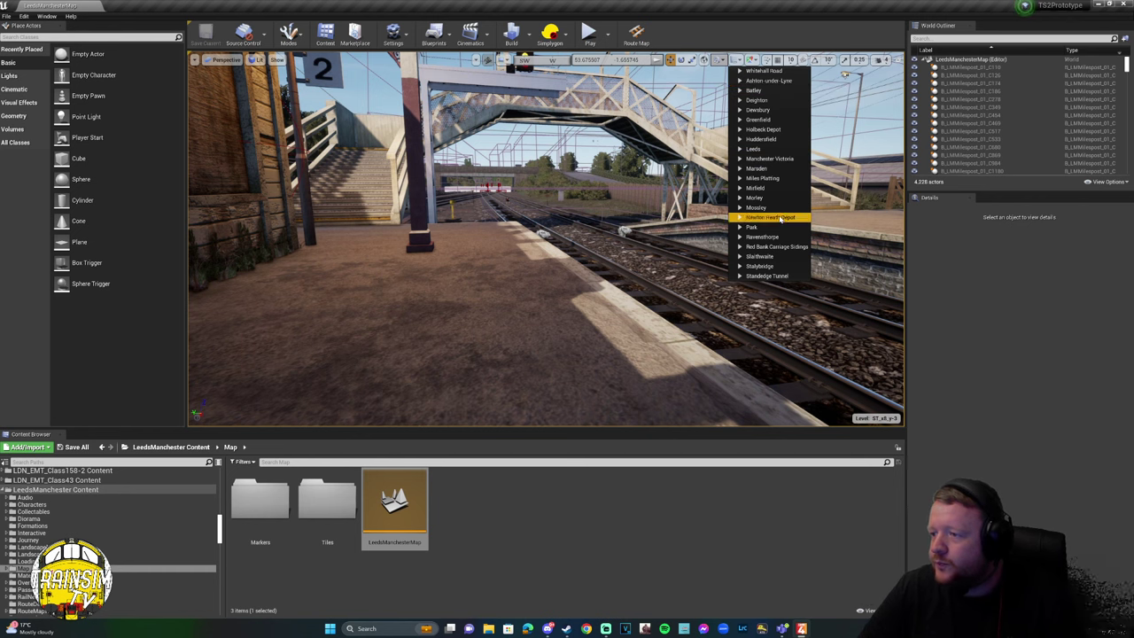
{"action": "left_click", "coordinate": [779, 246]}
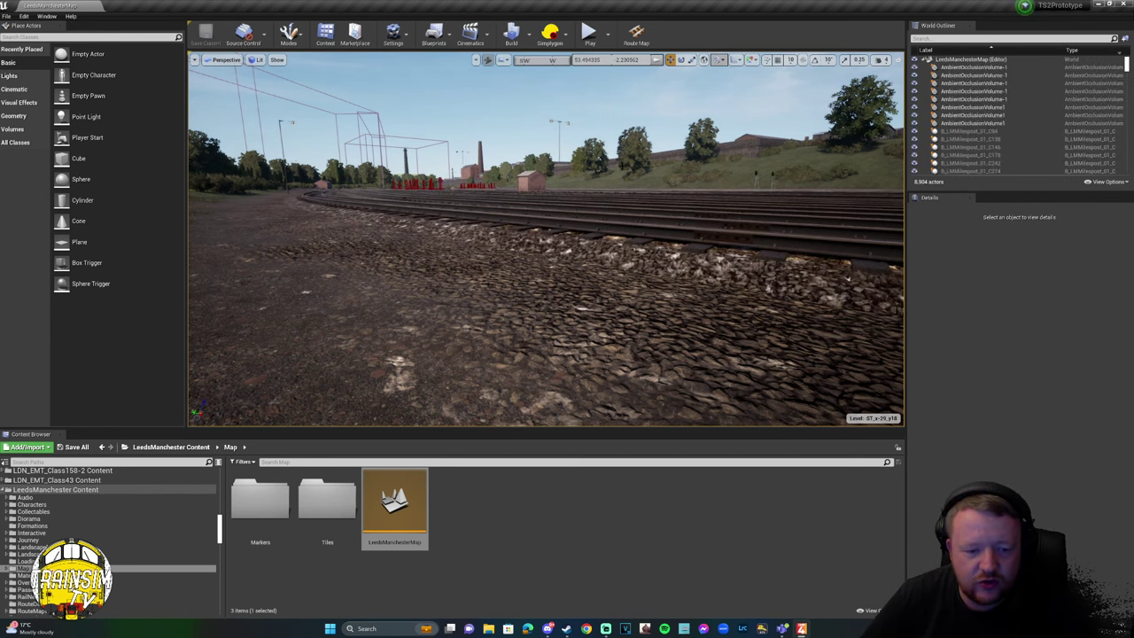
Collapse the LeedsManchester content tree and open the Scenarios folder inside TrainSimTV_Scenarios Content.
{"action": "right_click_drag", "start_coordinate": [570, 152], "coordinate": [638, 274]}
{"action": "right_click_drag", "start_coordinate": [295, 288], "coordinate": [277, 304]}
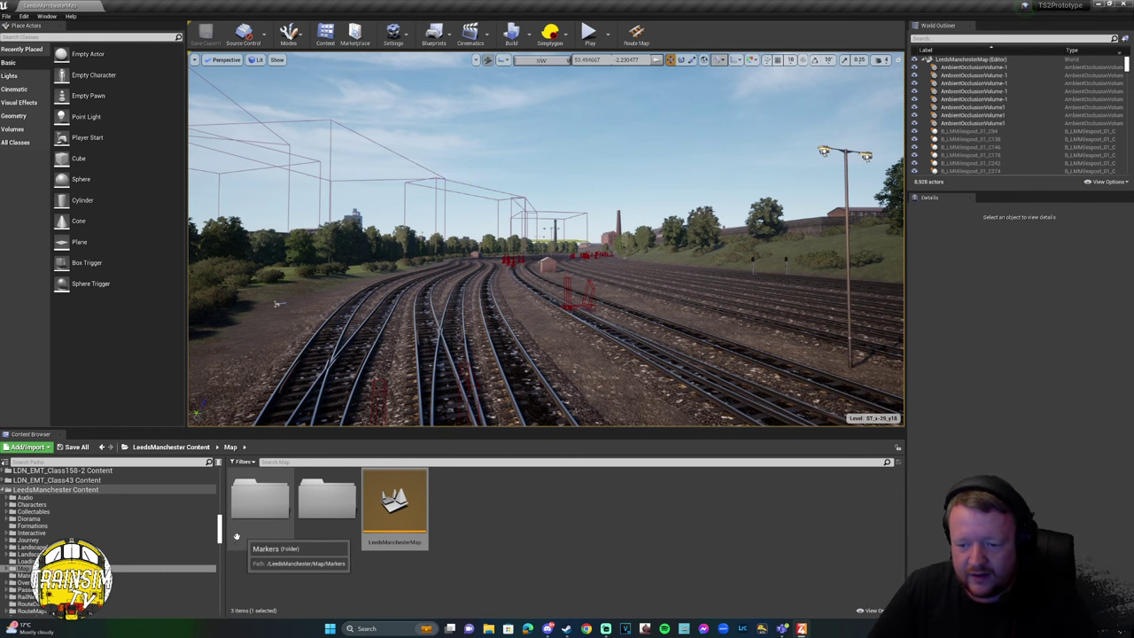
{"action": "scroll", "coordinate": [80, 545], "scroll_direction": "down", "scroll_amount": 1}
{"action": "left_click", "coordinate": [72, 544]}
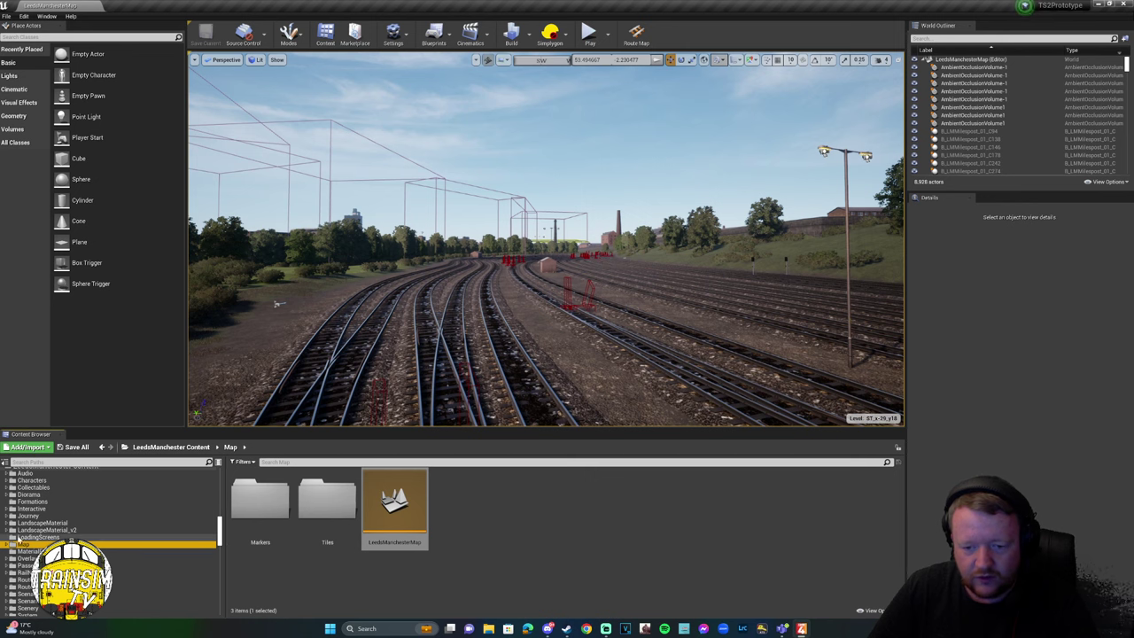
{"action": "scroll", "coordinate": [72, 519], "scroll_direction": "up", "scroll_amount": 2}
{"action": "left_click", "coordinate": [7, 518]}
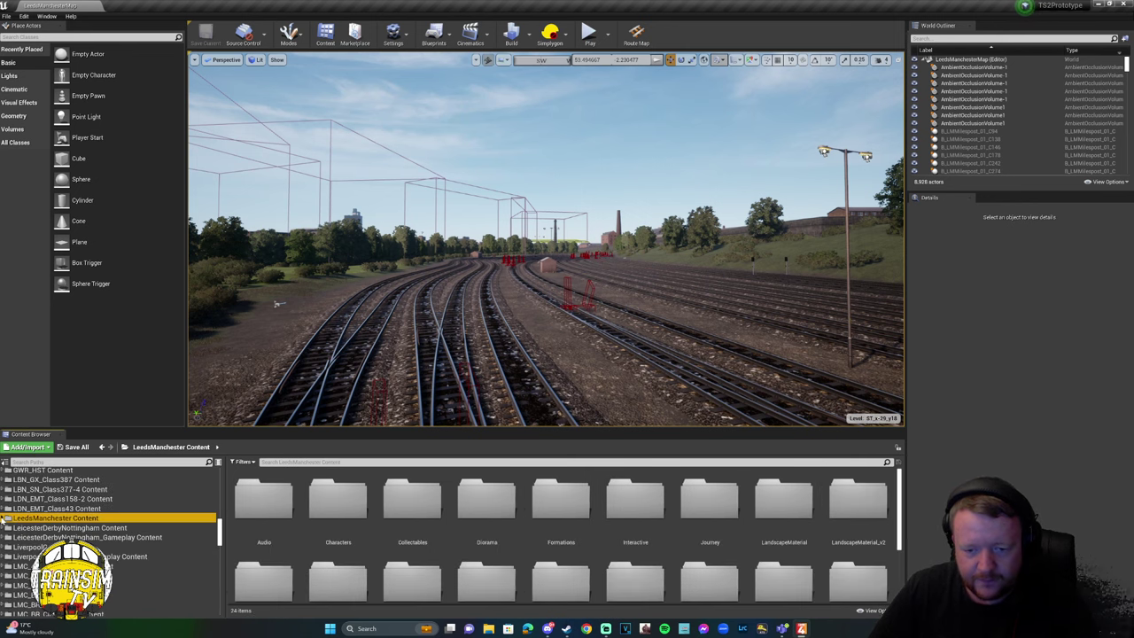
{"action": "scroll", "coordinate": [202, 541], "scroll_direction": "down", "scroll_amount": 10}
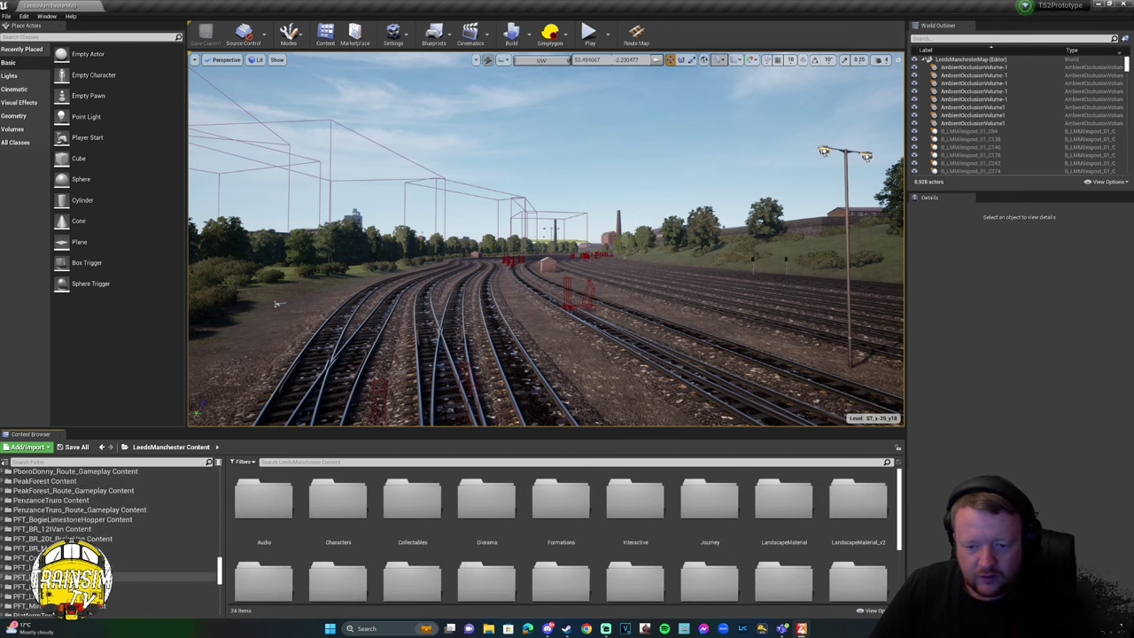
{"action": "scroll", "coordinate": [106, 540], "scroll_direction": "down", "scroll_amount": 10}
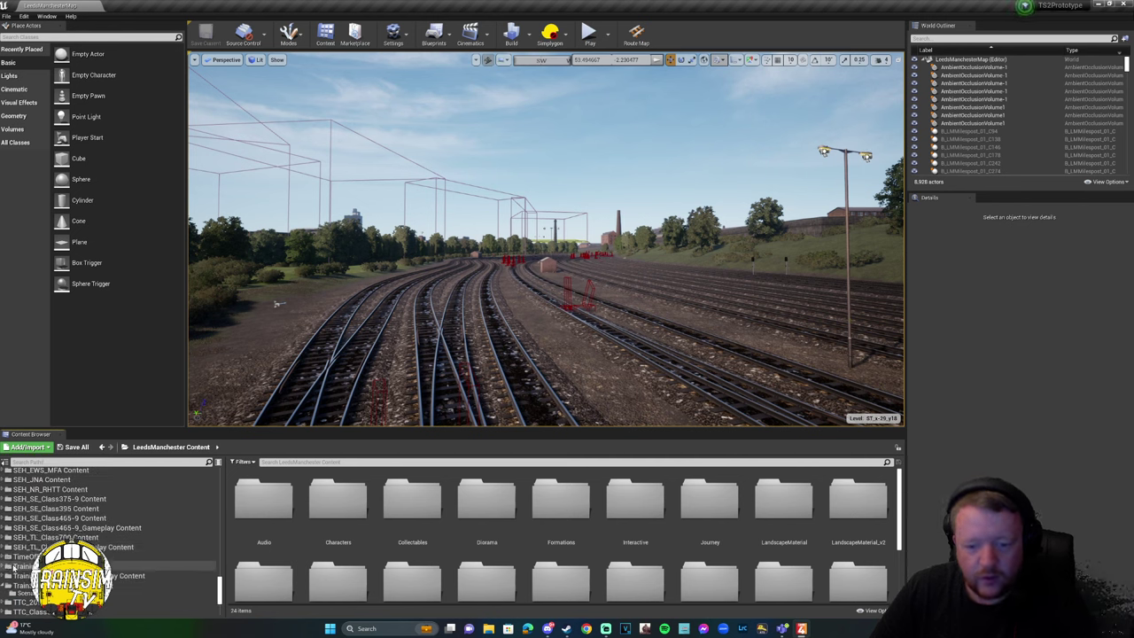
{"action": "left_click", "coordinate": [27, 592]}
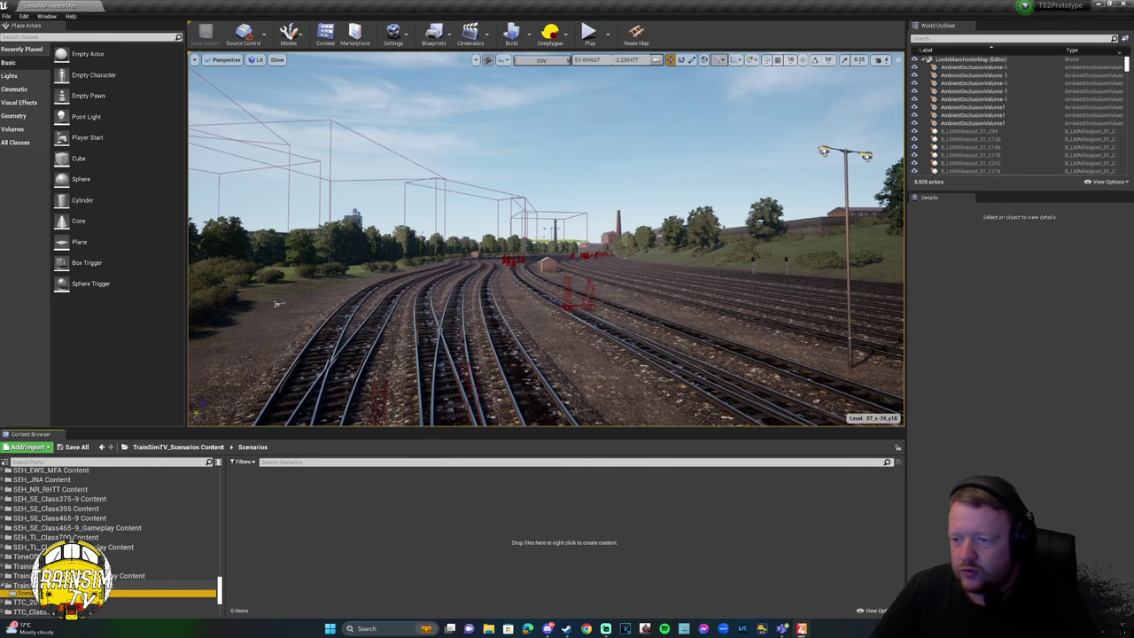
Create a new folder named Sc01 inside the TrainSimTV_Scenarios Scenarios folder and open it.
{"action": "right_click_drag", "start_coordinate": [277, 304], "coordinate": [279, 328]}
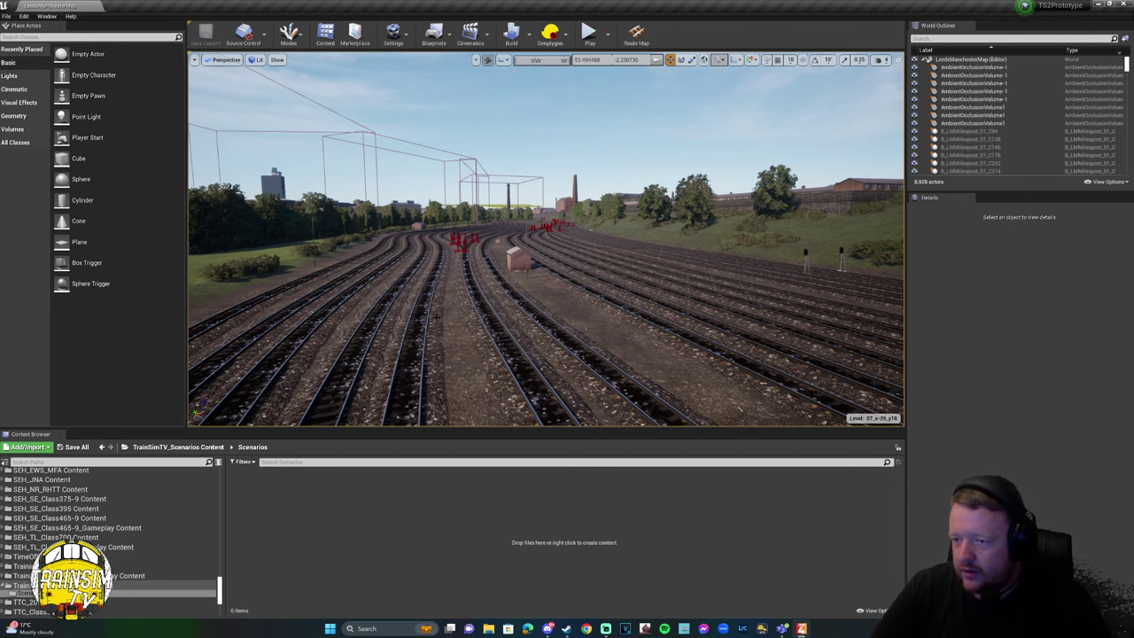
{"action": "right_click_drag", "start_coordinate": [436, 318], "coordinate": [514, 338]}
{"action": "right_click", "coordinate": [262, 509]}
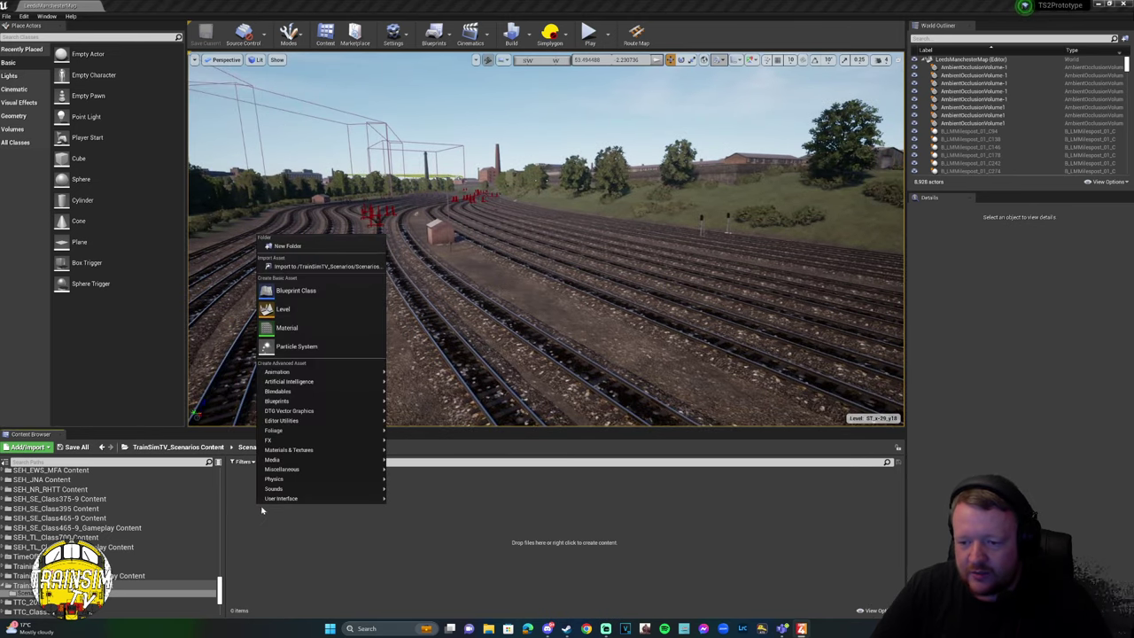
{"action": "left_click", "coordinate": [302, 246]}
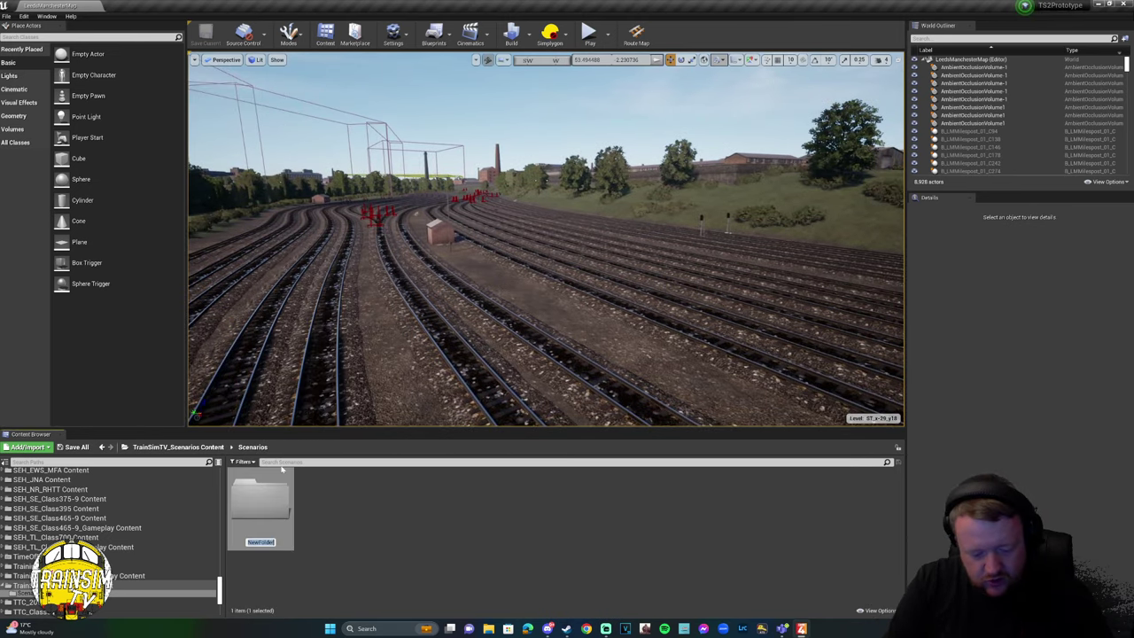
{"action": "type", "text": "Sc"}
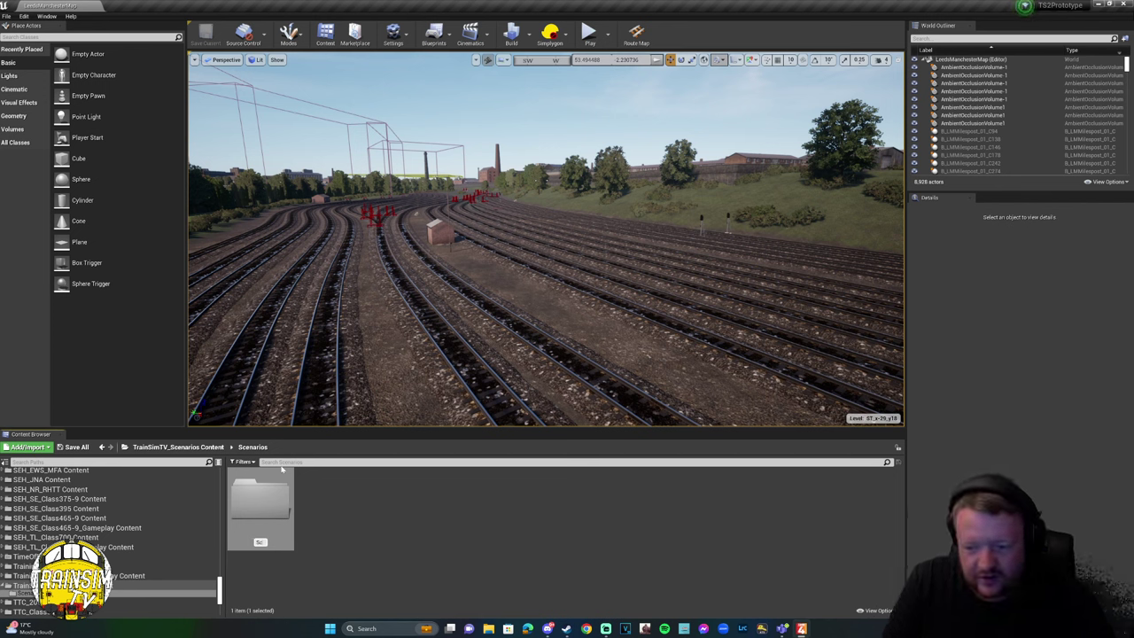
{"action": "type", "text": "e"}
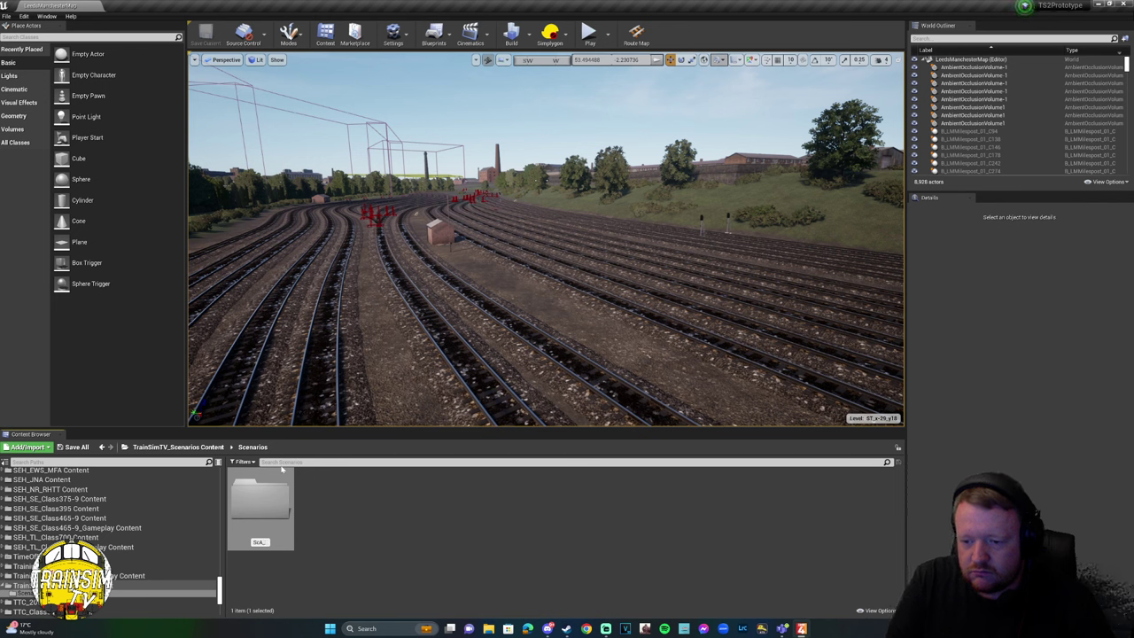
{"action": "type", "text": "narios"}
{"action": "key", "text": "BackSpace"}
{"action": "key", "text": "BackSpace"}
{"action": "key", "text": "BackSpace"}
{"action": "key", "text": "BackSpace"}
{"action": "key", "text": "BackSpace"}
{"action": "key", "text": "BackSpace"}
{"action": "key", "text": "BackSpace"}
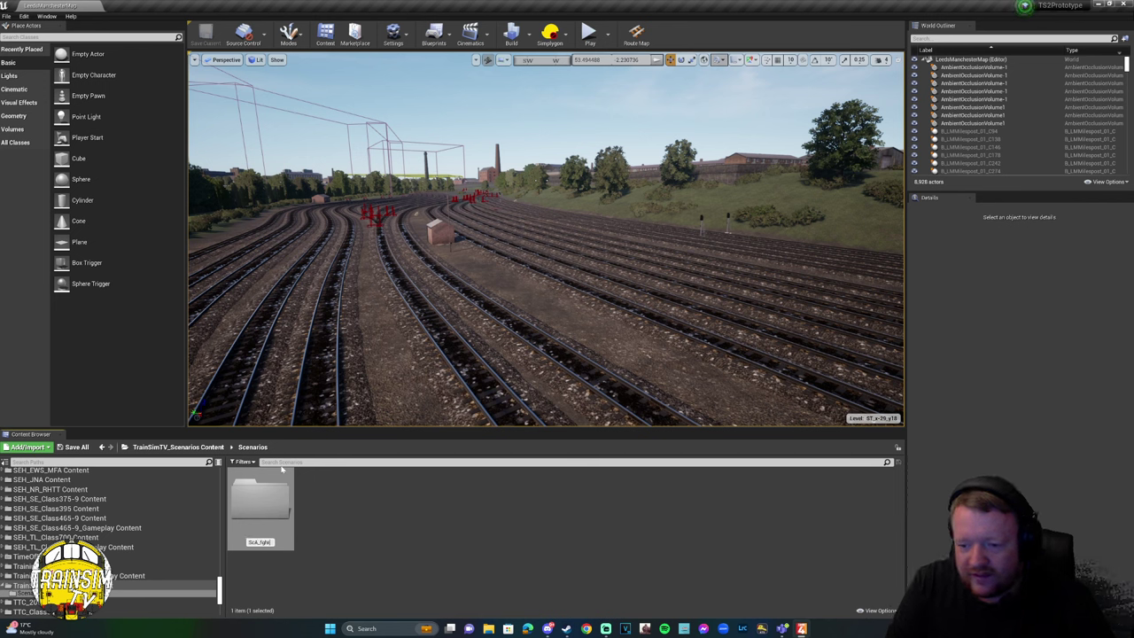
{"action": "type", "text": "01"}
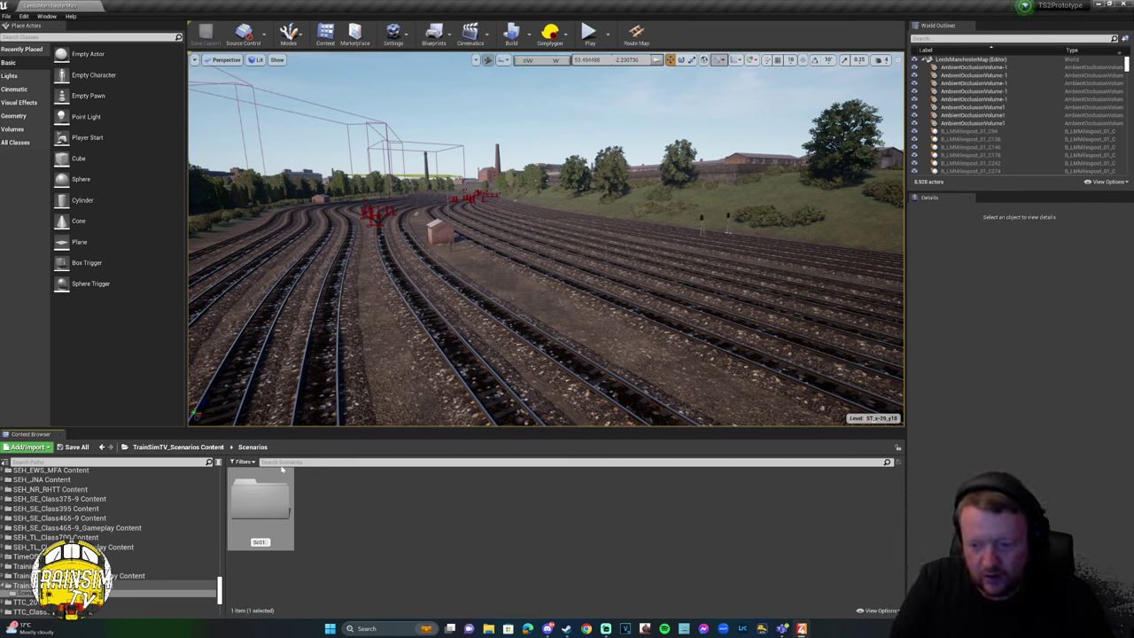
{"action": "key", "text": "Return"}
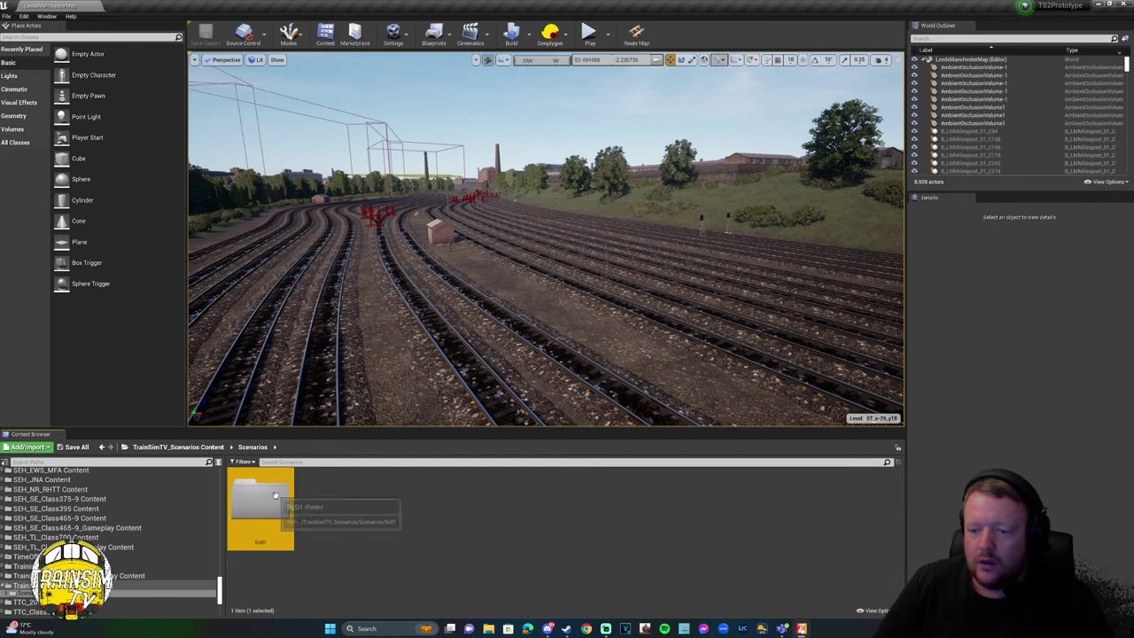
{"action": "double_click", "coordinate": [262, 505]}
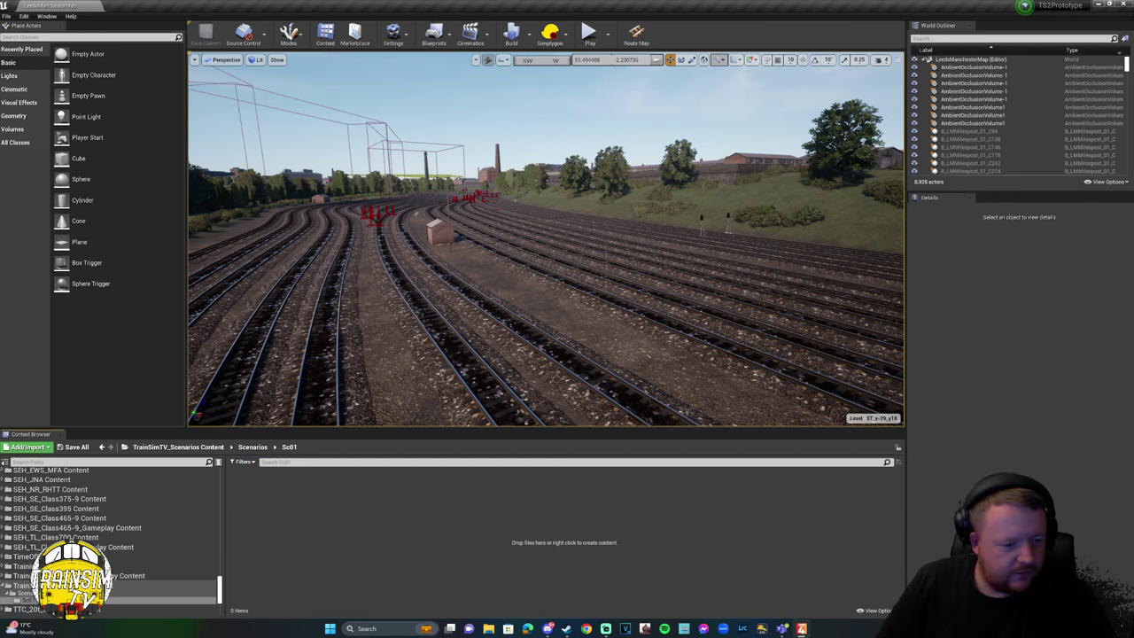
{"action": "key", "text": "super+e"}
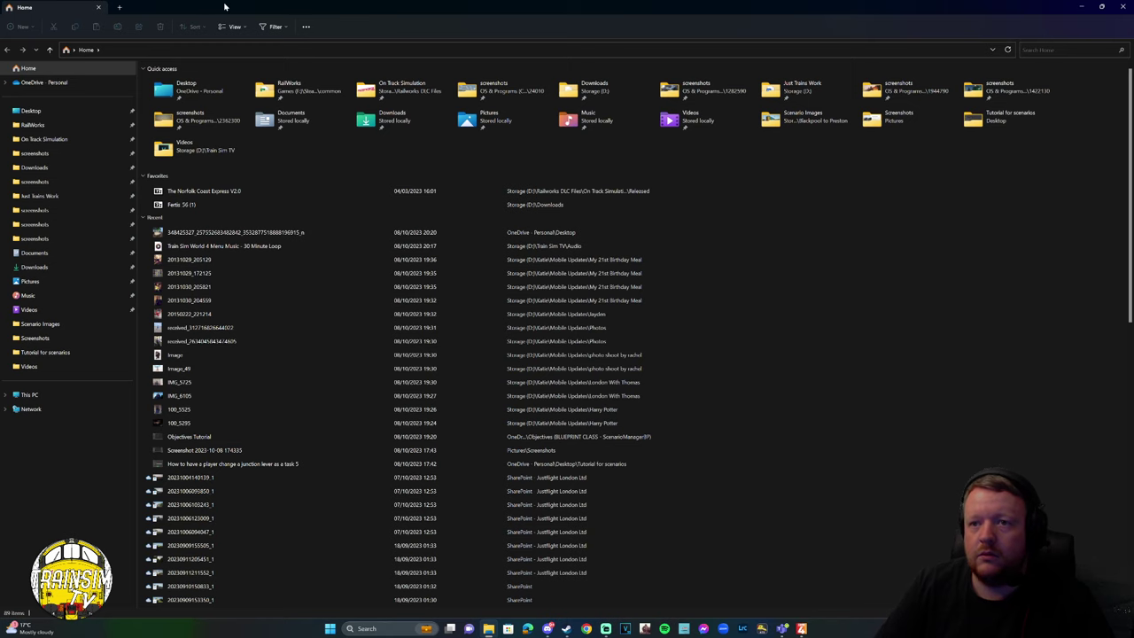
{"action": "key", "text": "alt+Tab"}
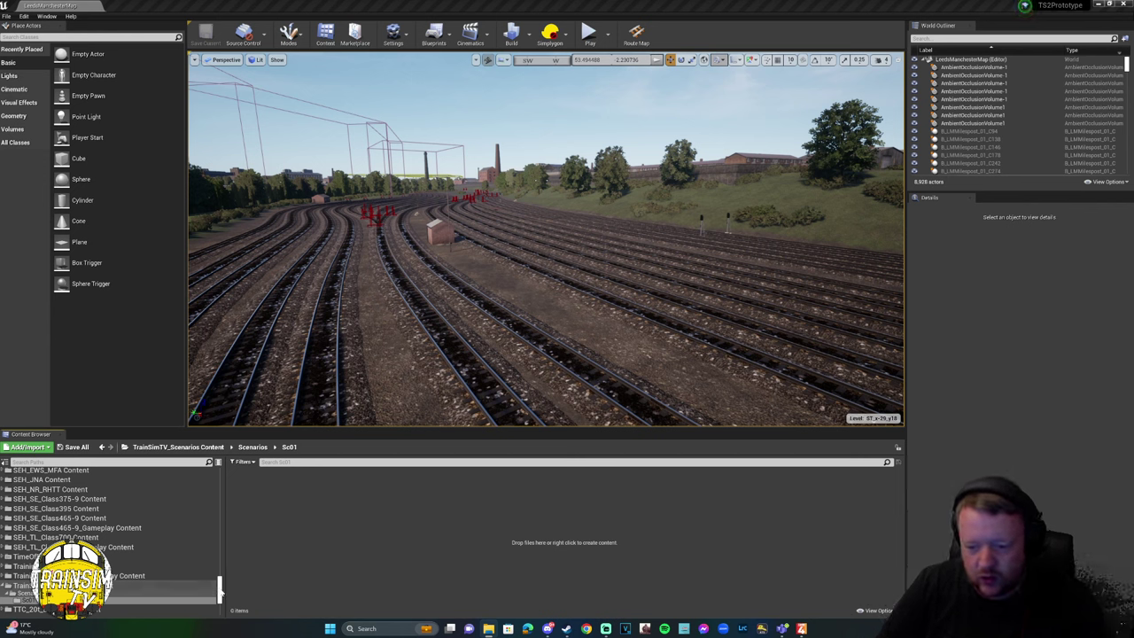
Compare the contents of the LeedsManchester folder with those of LeicesterDerbyNottingham_Gameplay.
{"action": "left_click_drag", "start_coordinate": [219, 588], "coordinate": [224, 549]}
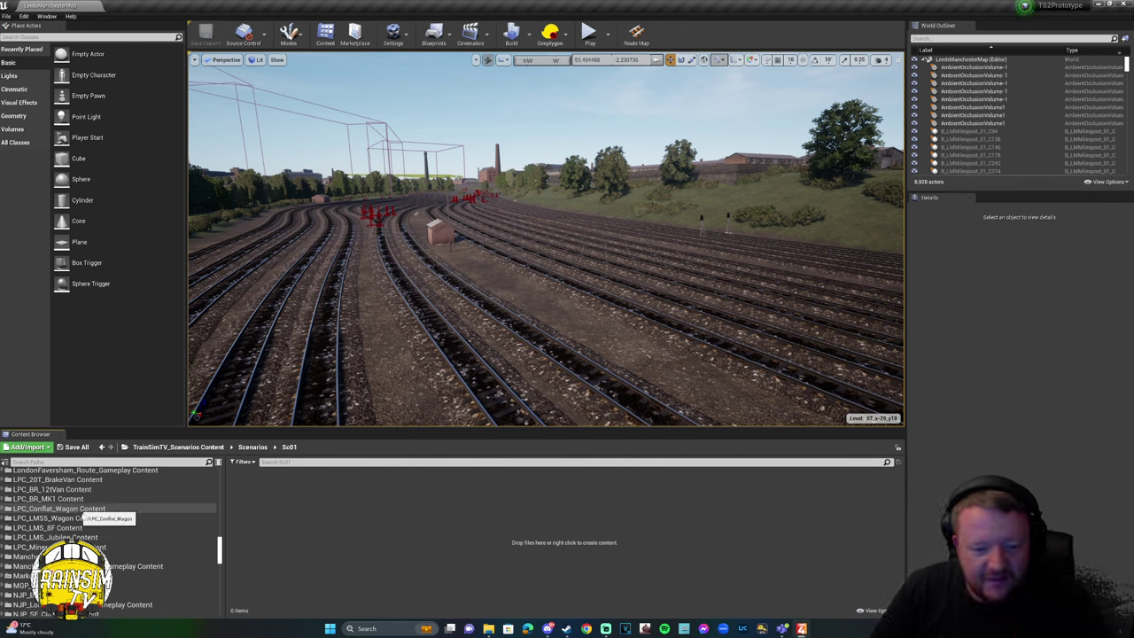
{"action": "scroll", "coordinate": [88, 520], "scroll_direction": "up", "scroll_amount": 3}
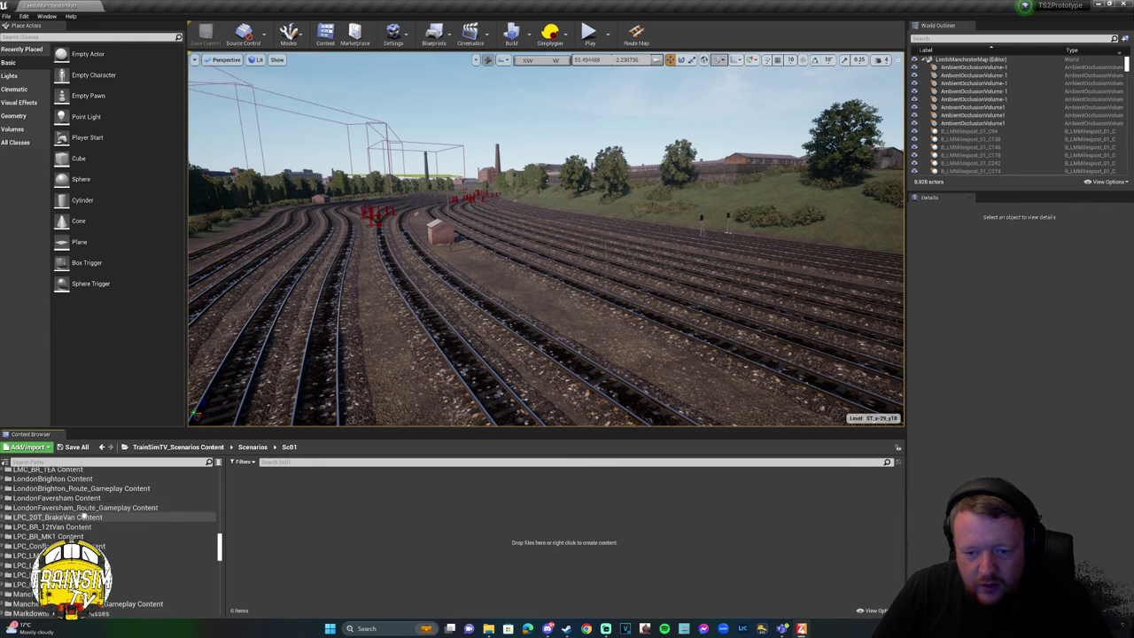
{"action": "scroll", "coordinate": [45, 532], "scroll_direction": "up", "scroll_amount": 4}
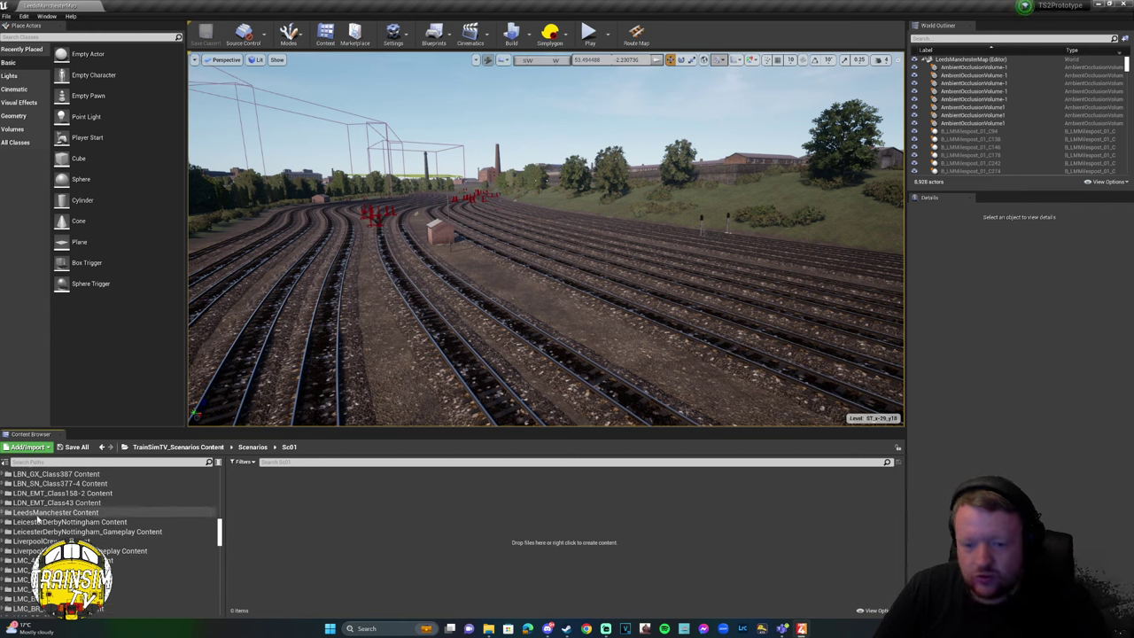
{"action": "left_click", "coordinate": [39, 513]}
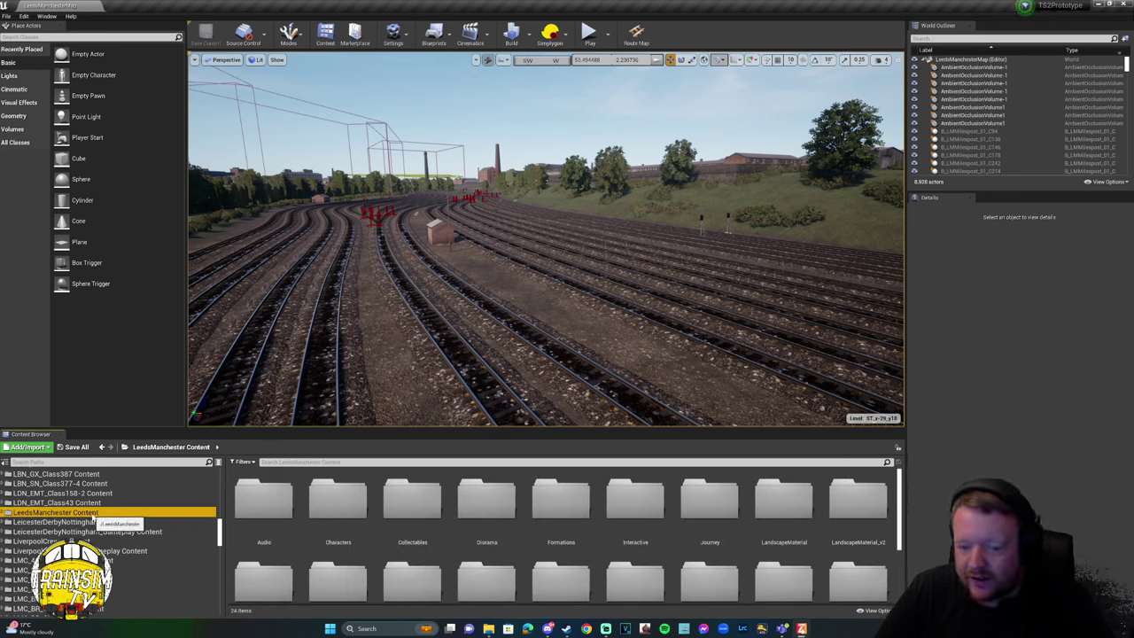
{"action": "left_click", "coordinate": [122, 532]}
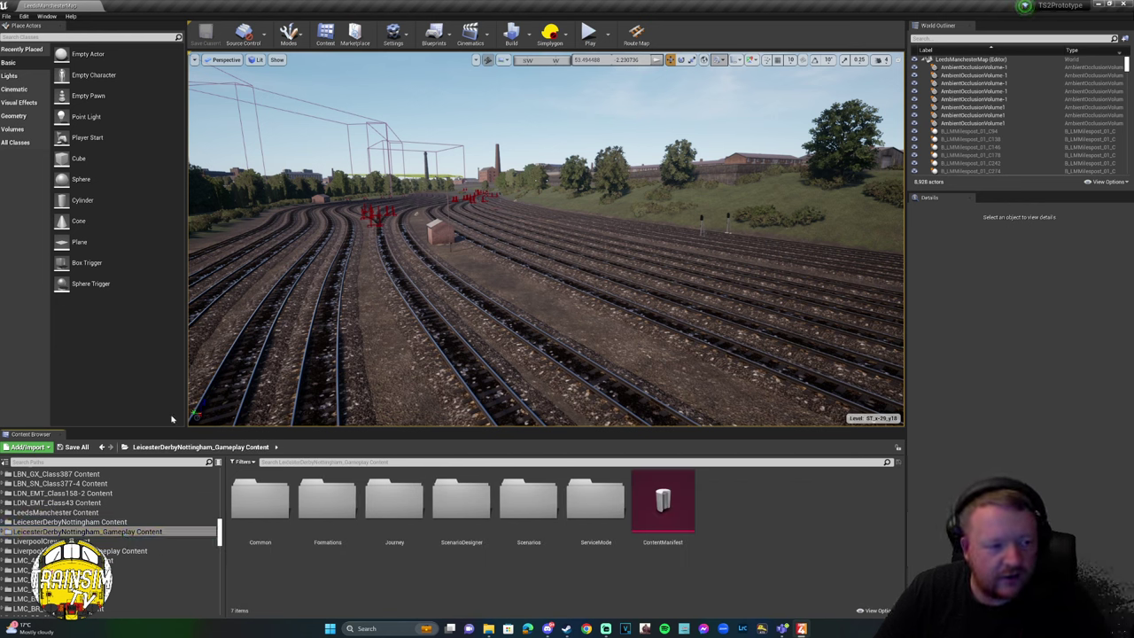
{"action": "scroll", "coordinate": [173, 499], "scroll_direction": "down", "scroll_amount": 2}
{"action": "left_click", "coordinate": [62, 507]}
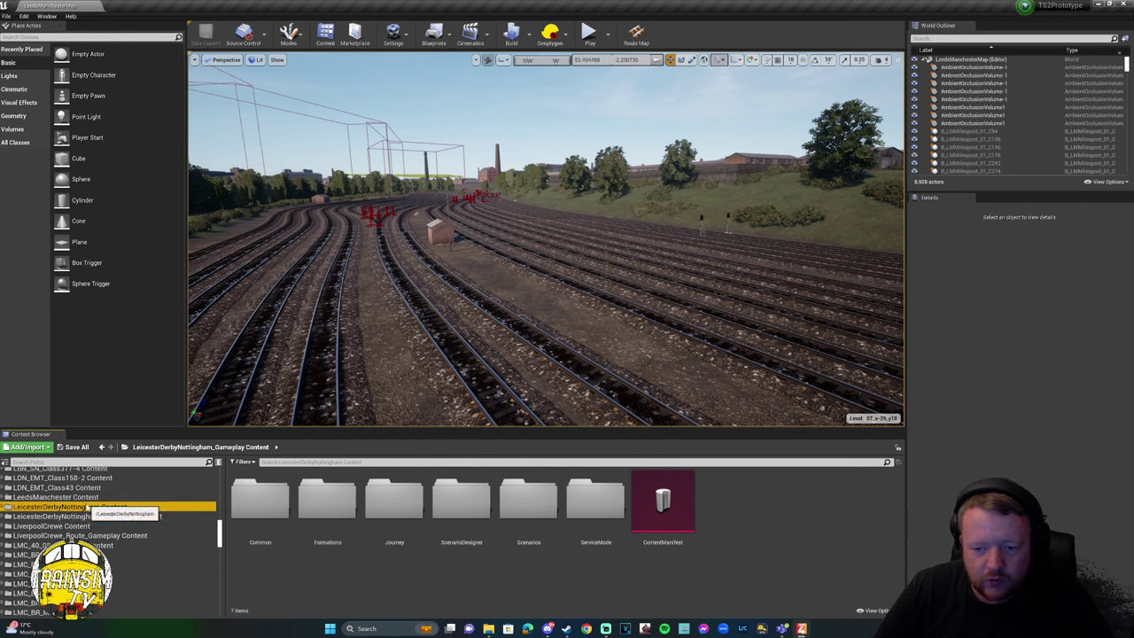
{"action": "left_click", "coordinate": [62, 517]}
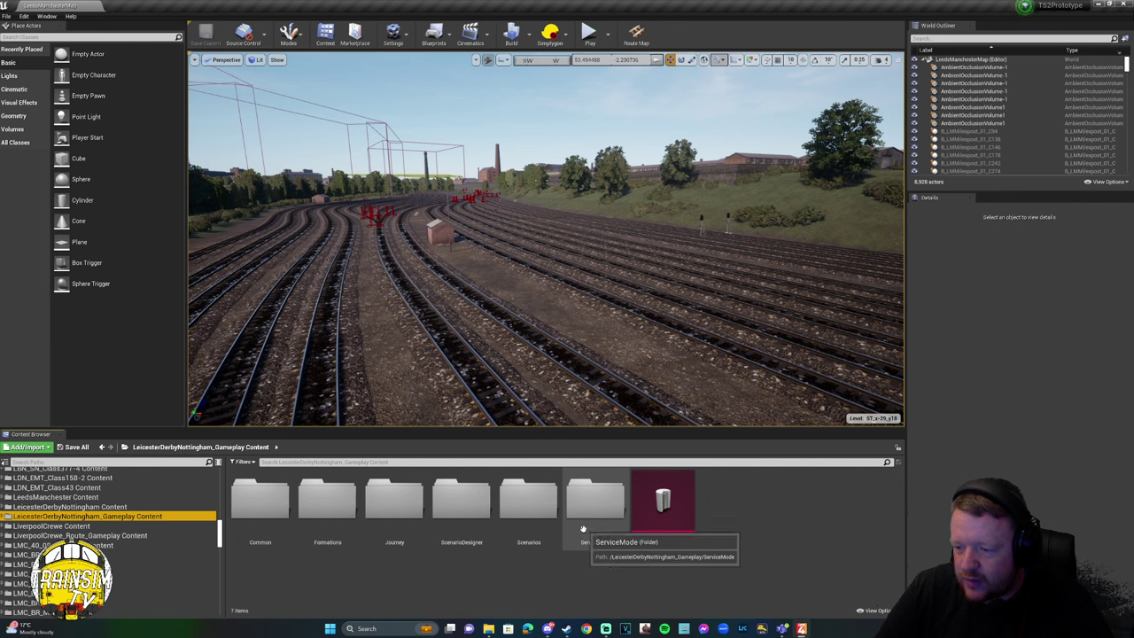
Return to LeedsManchester Content and open its Scenarios folder.
{"action": "left_click", "coordinate": [78, 498]}
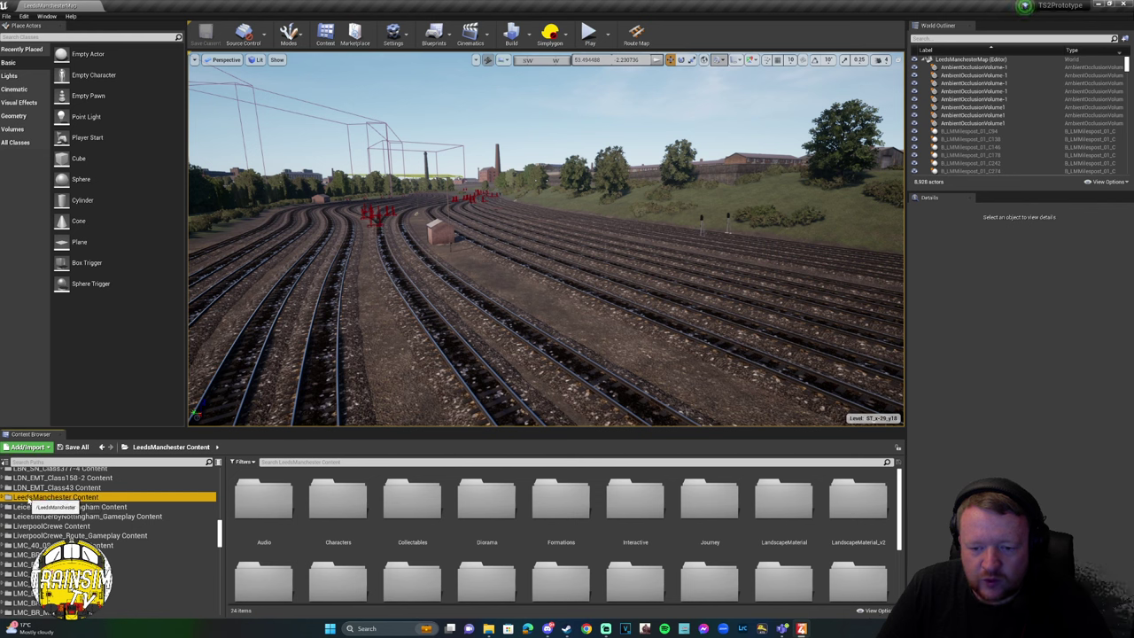
{"action": "scroll", "coordinate": [582, 570], "scroll_direction": "down", "scroll_amount": 3}
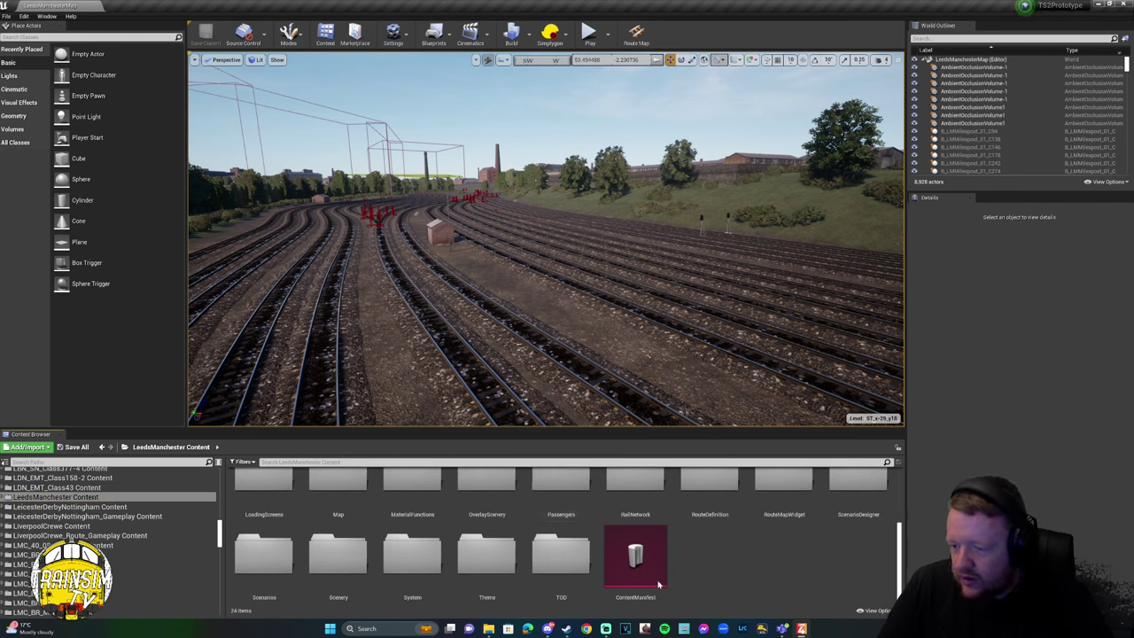
{"action": "double_click", "coordinate": [282, 567]}
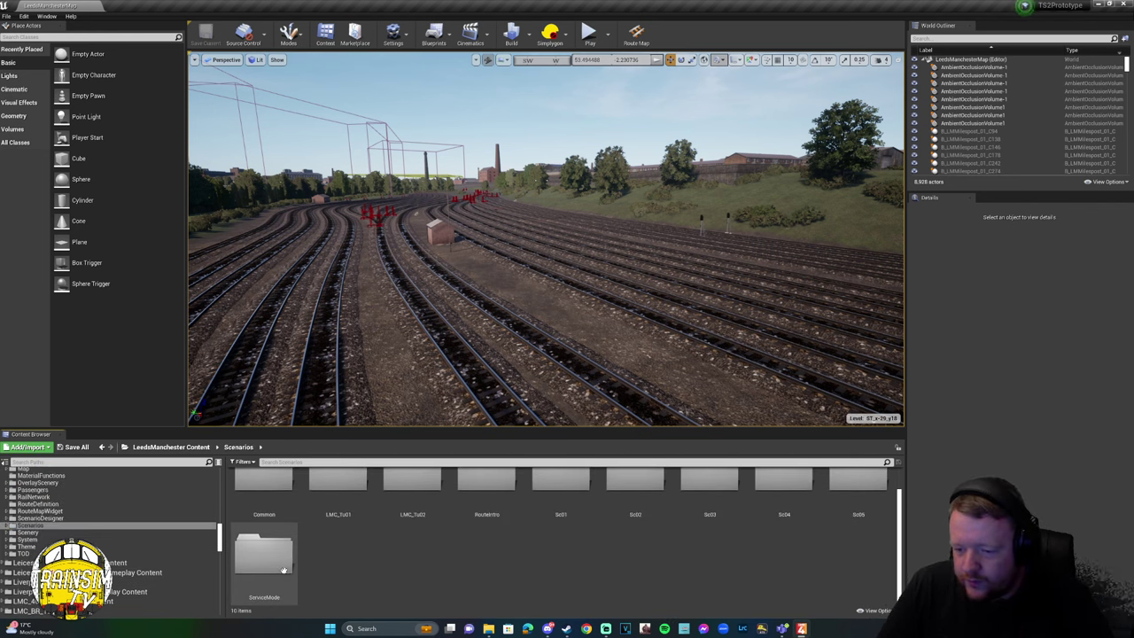
{"action": "scroll", "coordinate": [523, 530], "scroll_direction": "up", "scroll_amount": 1}
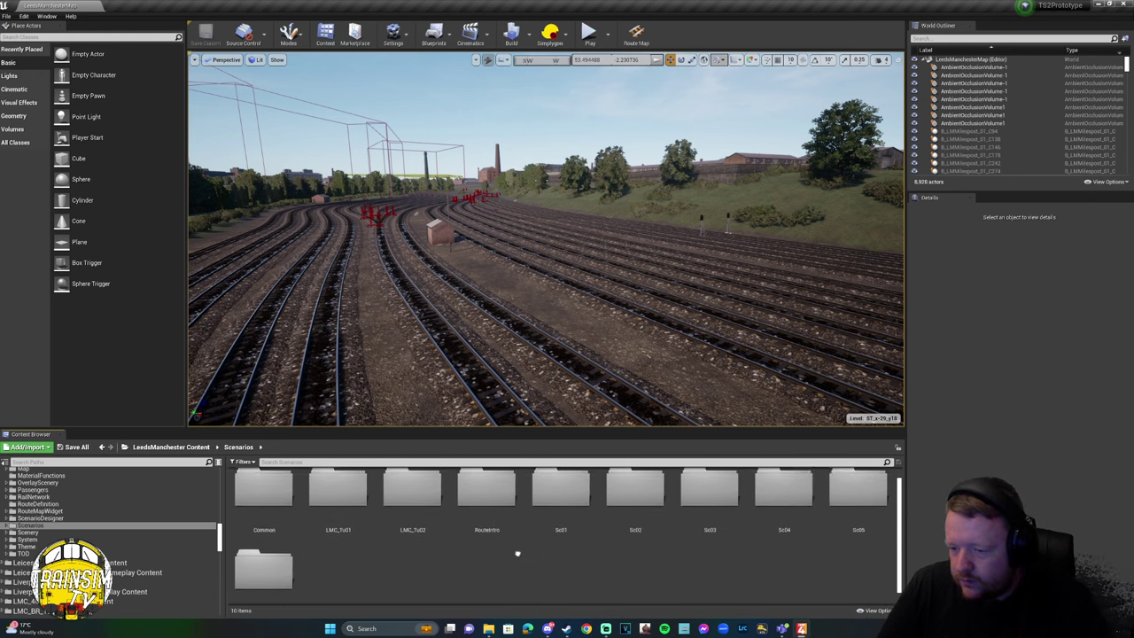
Point out the Sc01, Sc05, LMC_Tu01, LMC_Tu02 and RouteIntro folders, and open the ServiceMode folder to view its contents.
{"action": "left_click", "coordinate": [563, 523]}
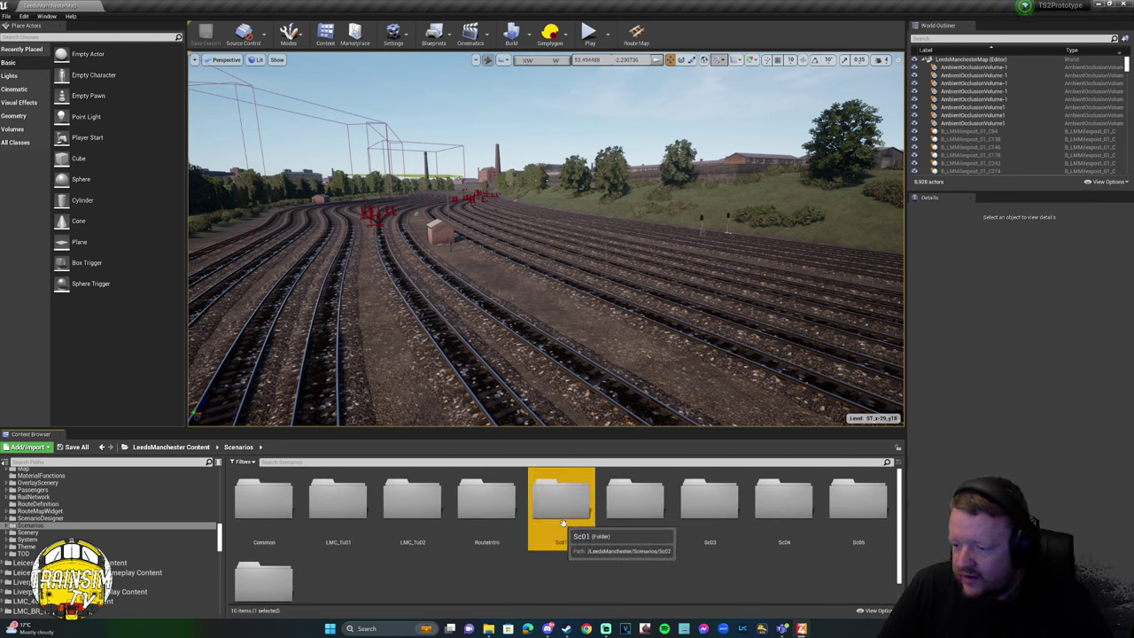
{"action": "left_click", "coordinate": [859, 509]}
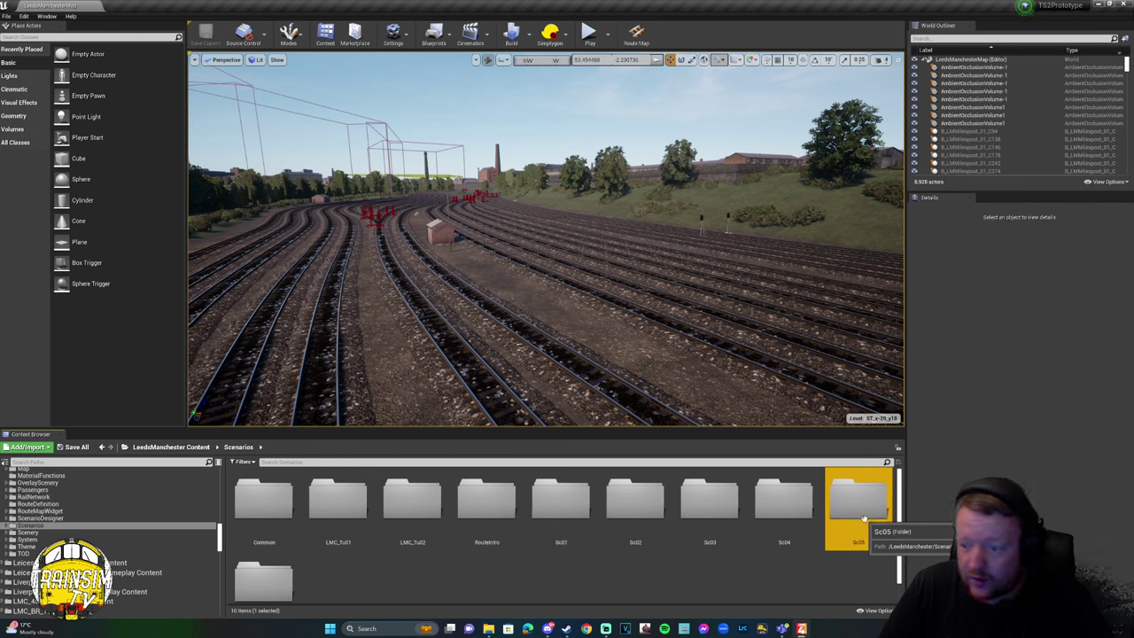
{"action": "left_click", "coordinate": [344, 542]}
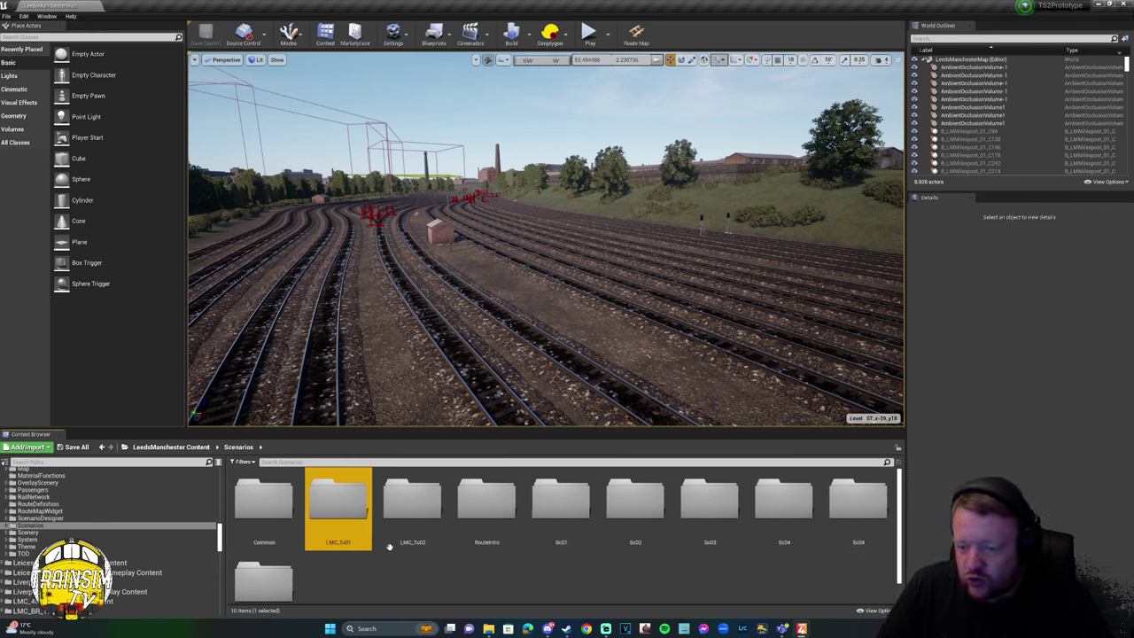
{"action": "left_click", "coordinate": [410, 532]}
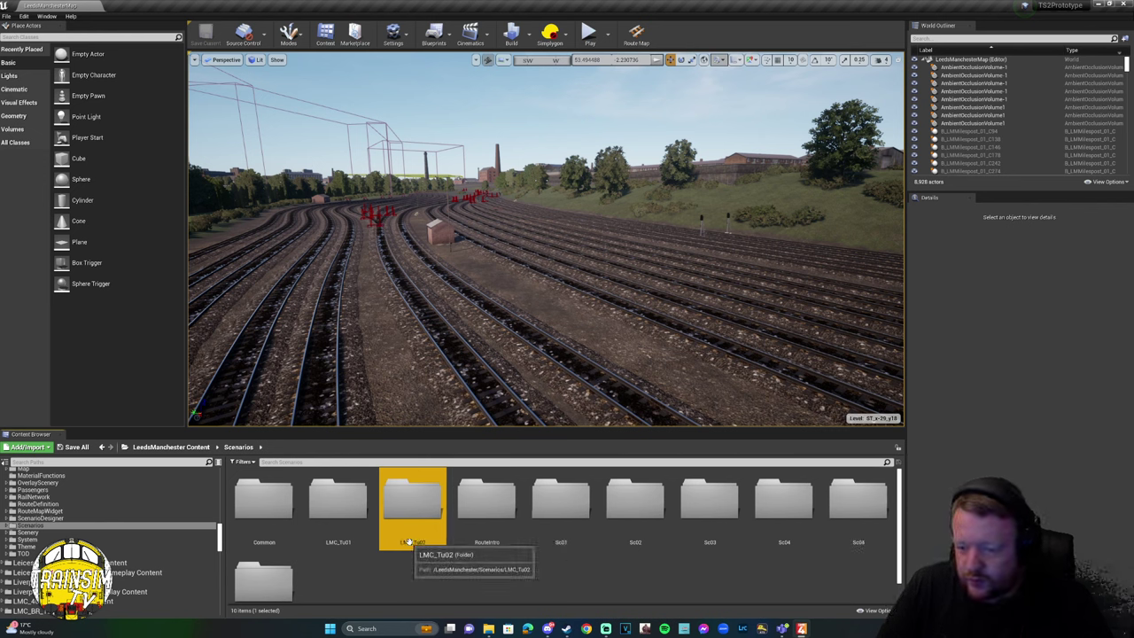
{"action": "left_click", "coordinate": [496, 536]}
{"action": "scroll", "coordinate": [555, 490], "scroll_direction": "down", "scroll_amount": 1}
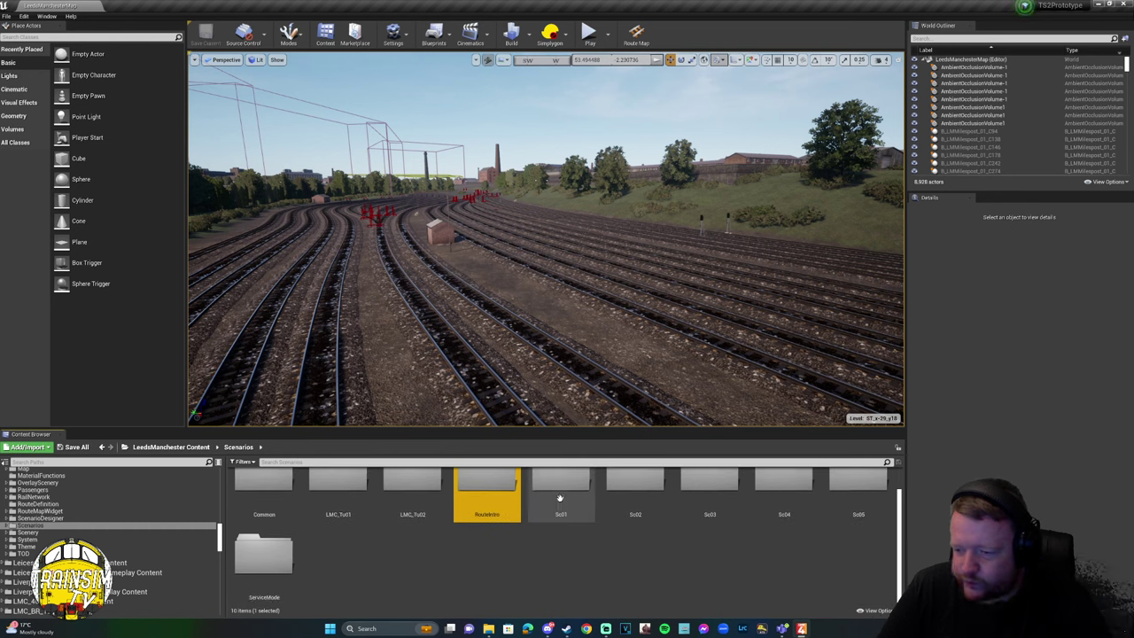
{"action": "left_click", "coordinate": [273, 566]}
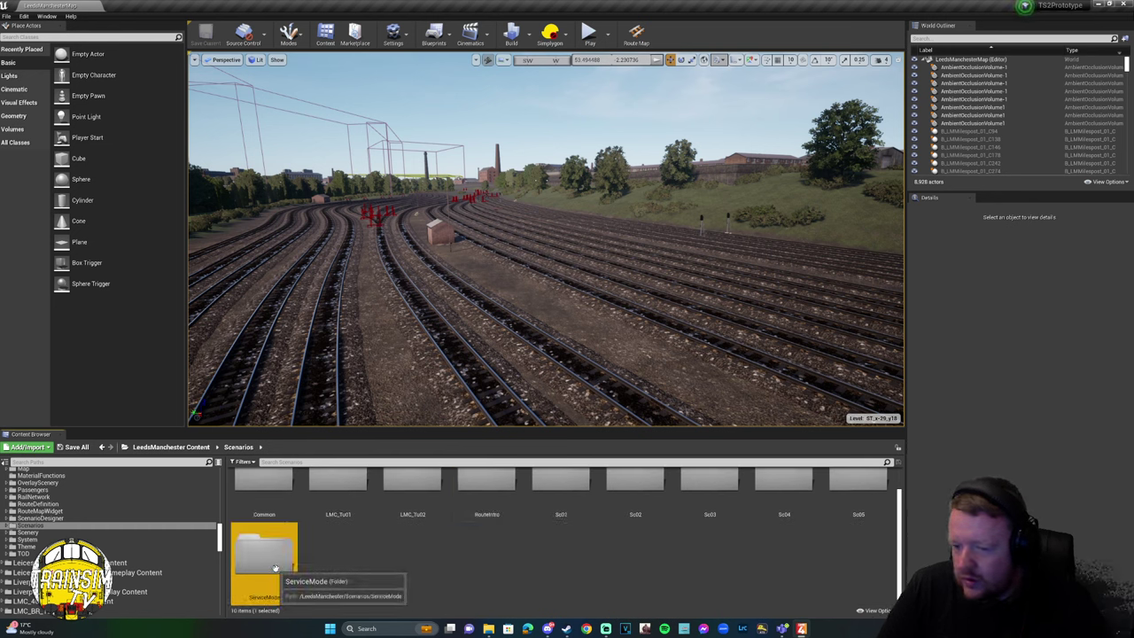
{"action": "double_click", "coordinate": [276, 568]}
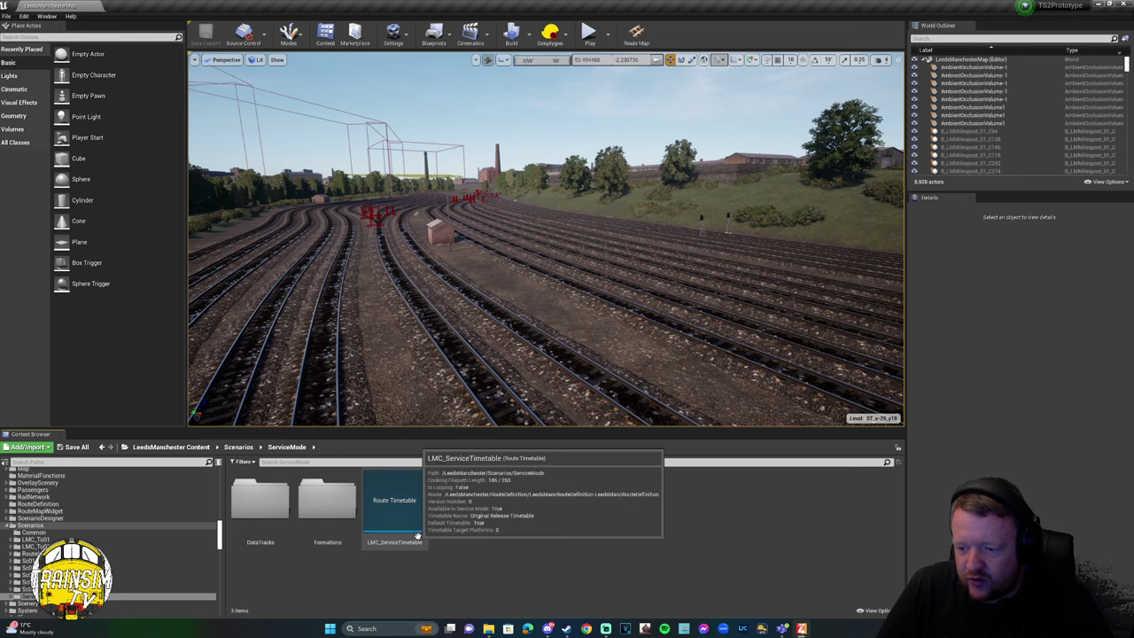
Point out the Formations and DataTracks folders inside ServiceMode, and return to the LeedsManchester Scenarios folder.
{"action": "left_click", "coordinate": [339, 515]}
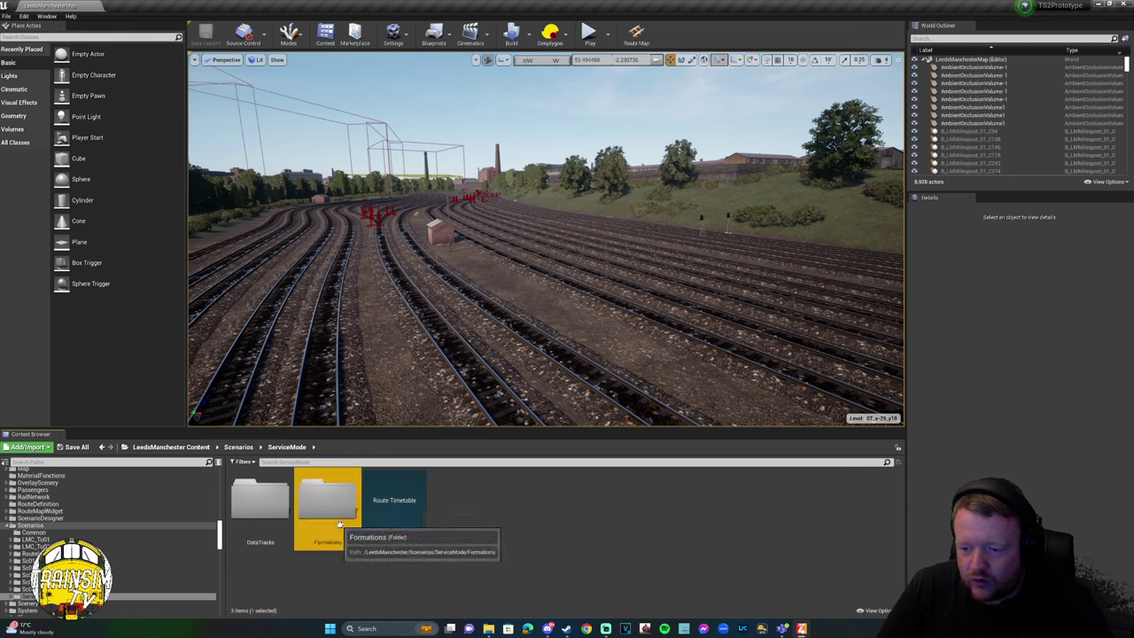
{"action": "left_click", "coordinate": [259, 513]}
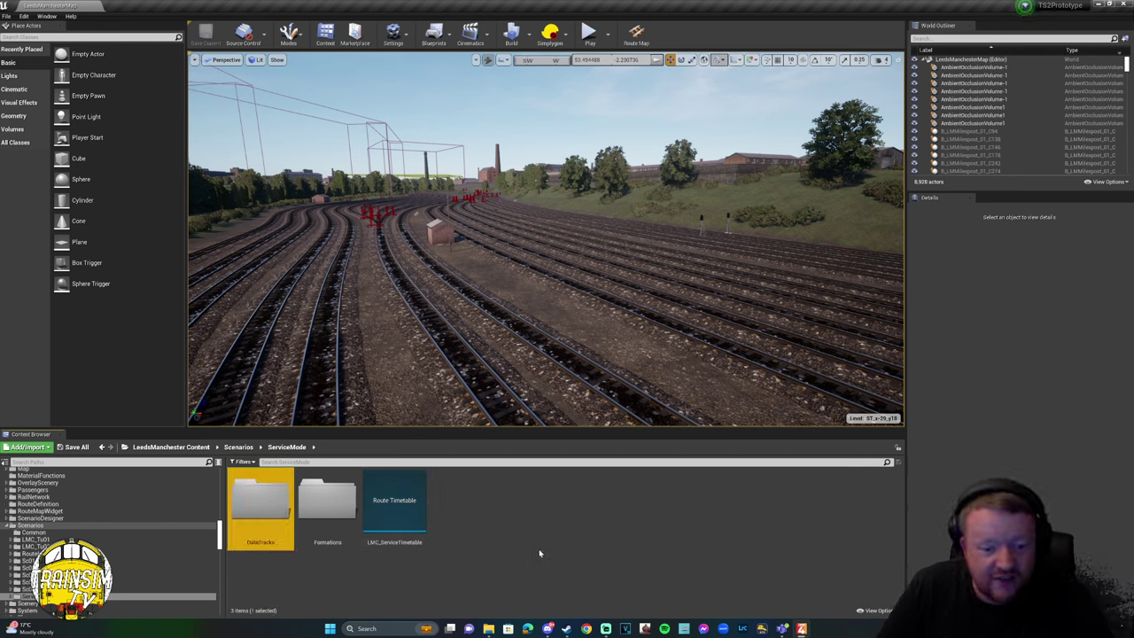
{"action": "key", "text": "alt+Left"}
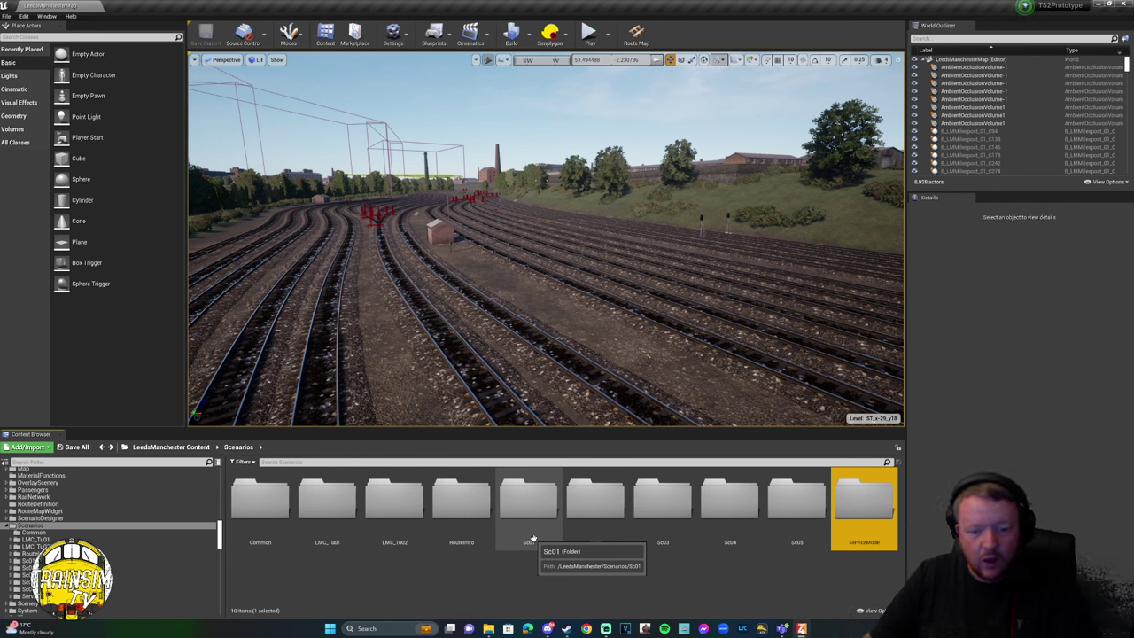
{"action": "scroll", "coordinate": [115, 490], "scroll_direction": "down", "scroll_amount": 1}
{"action": "left_click", "coordinate": [115, 492]}
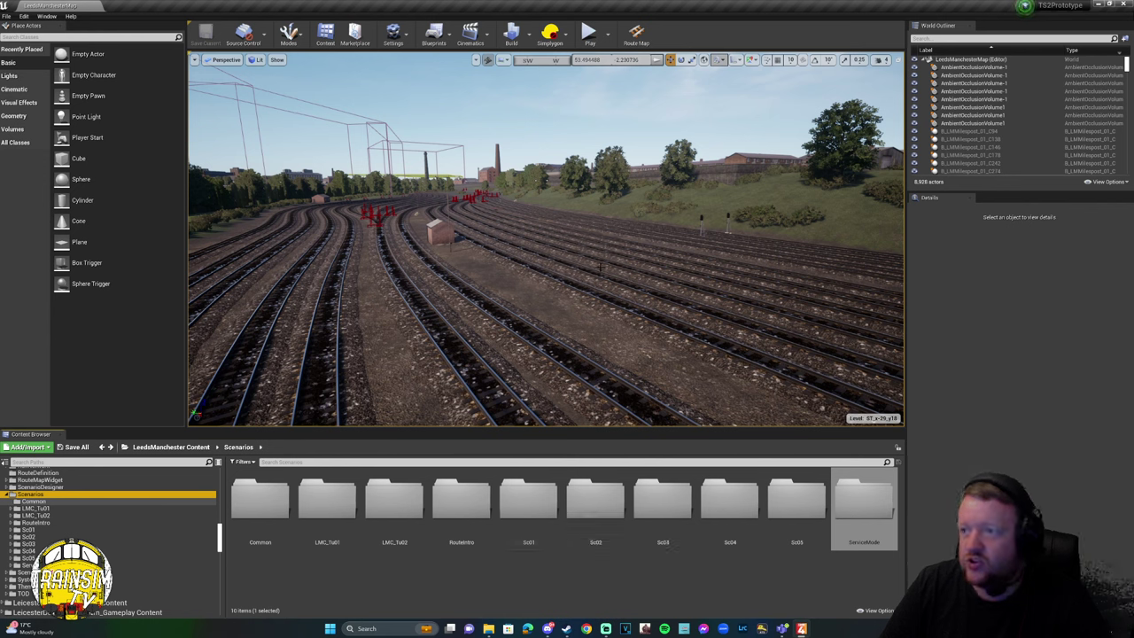
Check the Play options, open the Sc01 folder and set LMC_Sc01_Timetable as the Play in Editor timetable.
{"action": "left_click", "coordinate": [608, 33]}
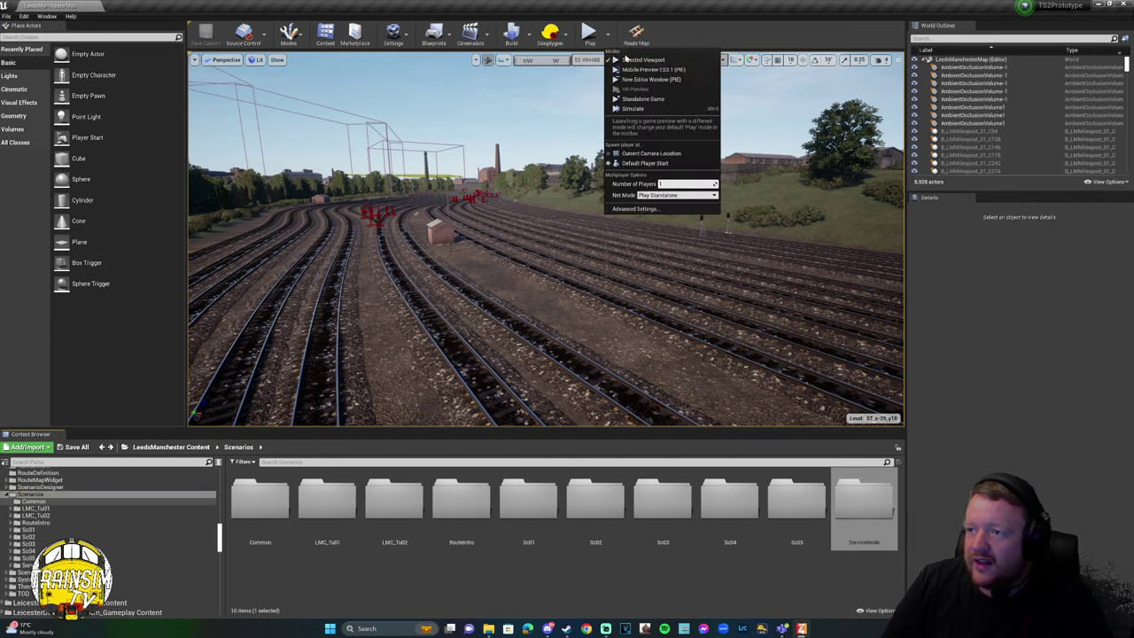
{"action": "double_click", "coordinate": [530, 523]}
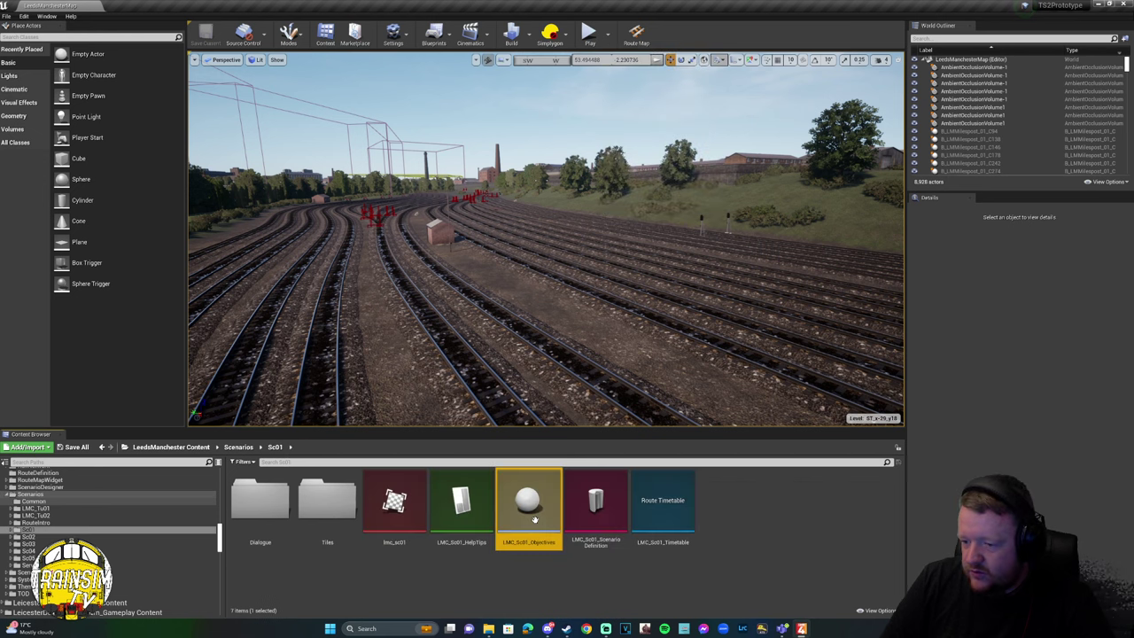
{"action": "right_click", "coordinate": [691, 537]}
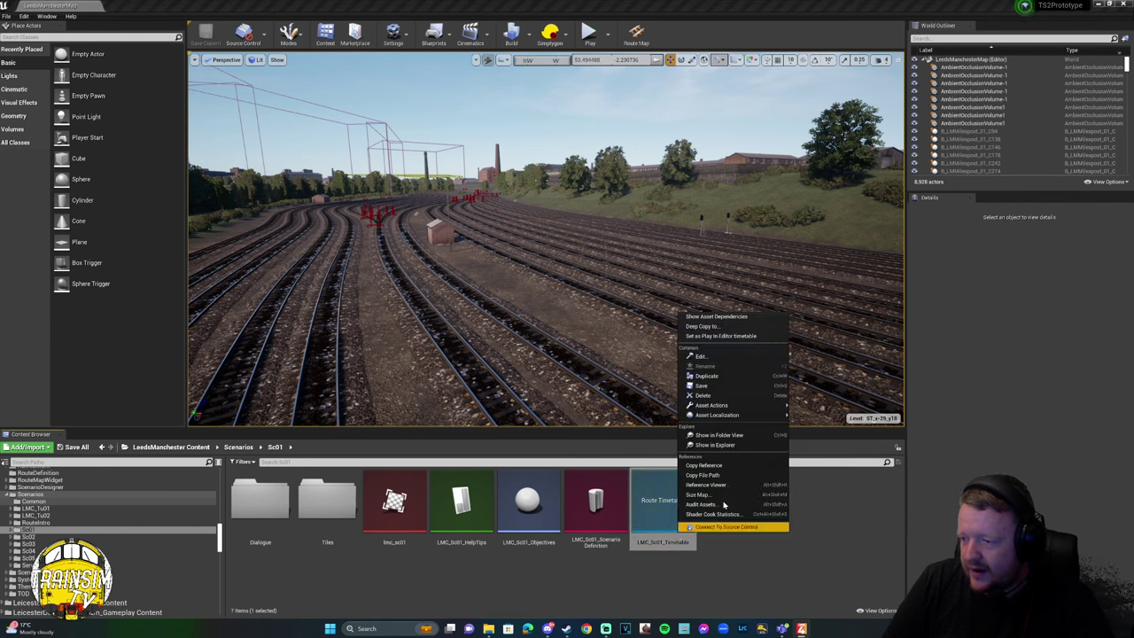
{"action": "left_click", "coordinate": [709, 336]}
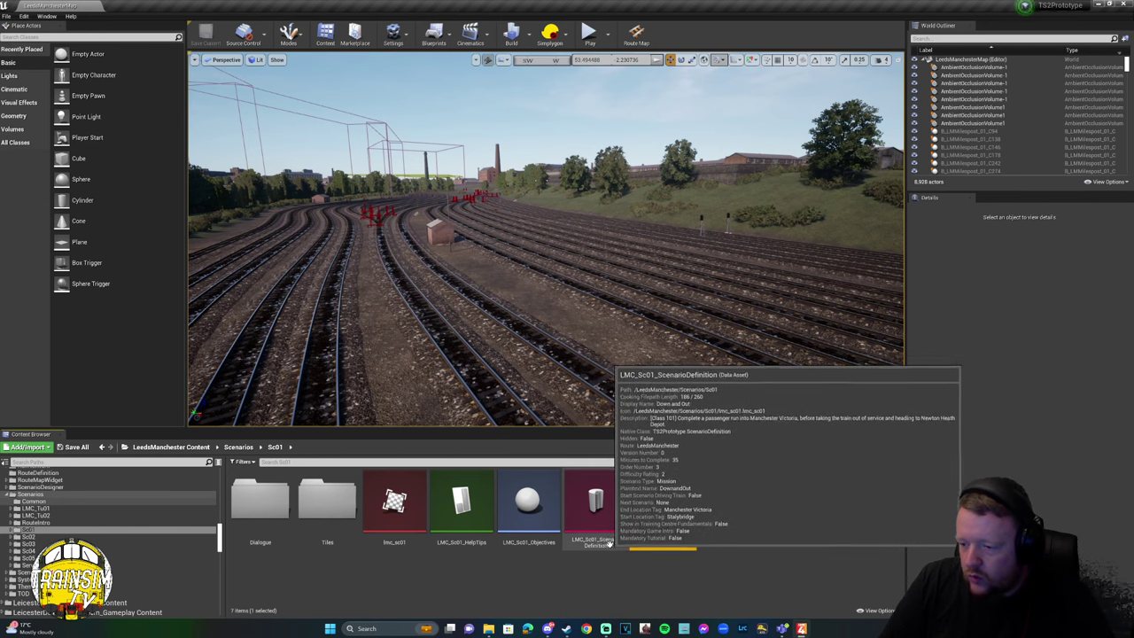
Set LMC_Sc01_ScenarioDefinition as the Play in Editor scenario and check it in the Play options.
{"action": "left_click", "coordinate": [540, 529]}
{"action": "right_click", "coordinate": [540, 530]}
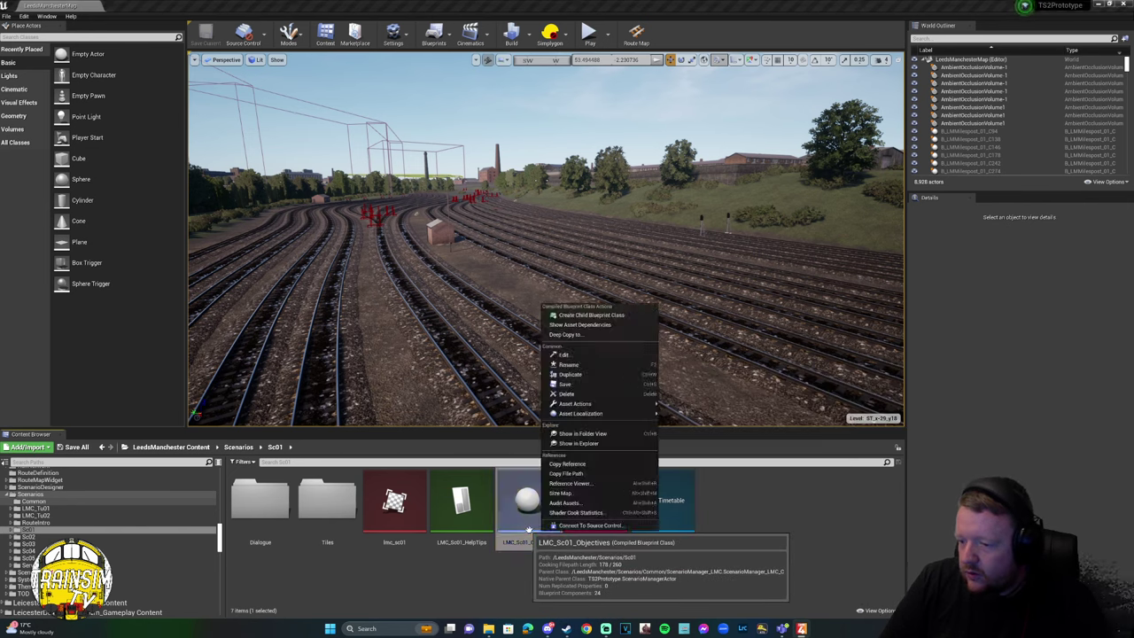
{"action": "left_click", "coordinate": [596, 547]}
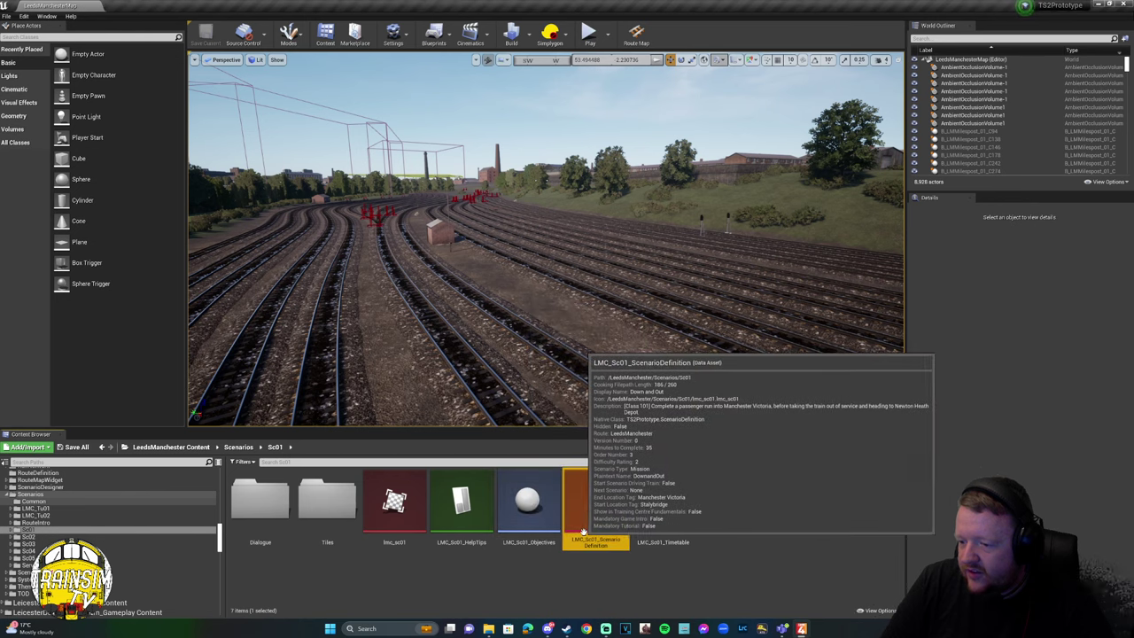
{"action": "right_click", "coordinate": [599, 546]}
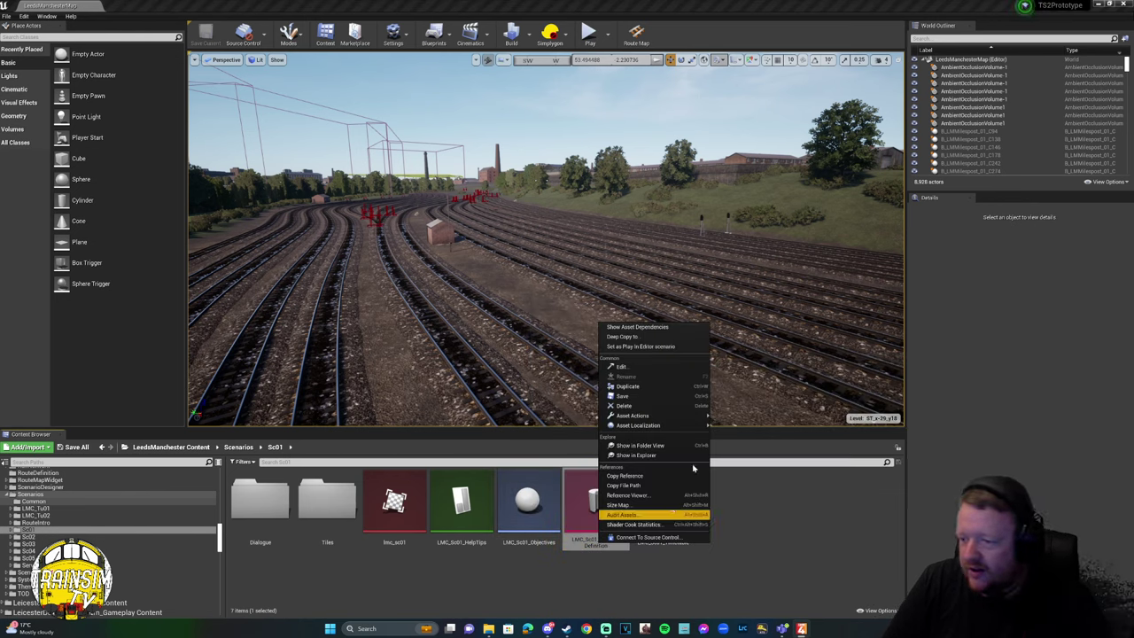
{"action": "left_click", "coordinate": [643, 347]}
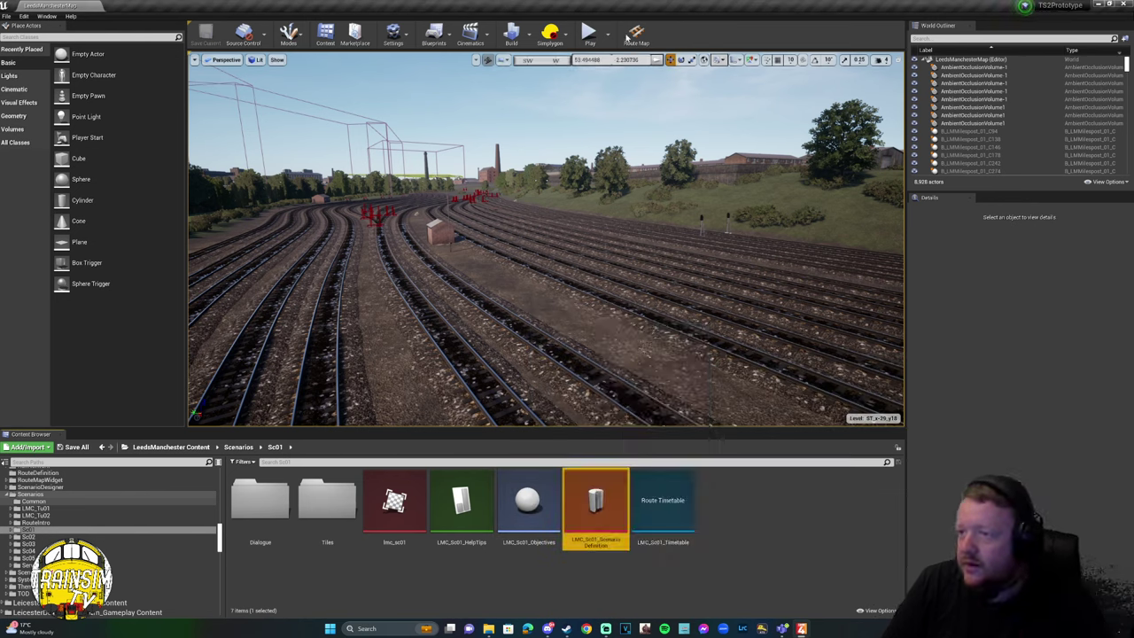
{"action": "left_click", "coordinate": [608, 42]}
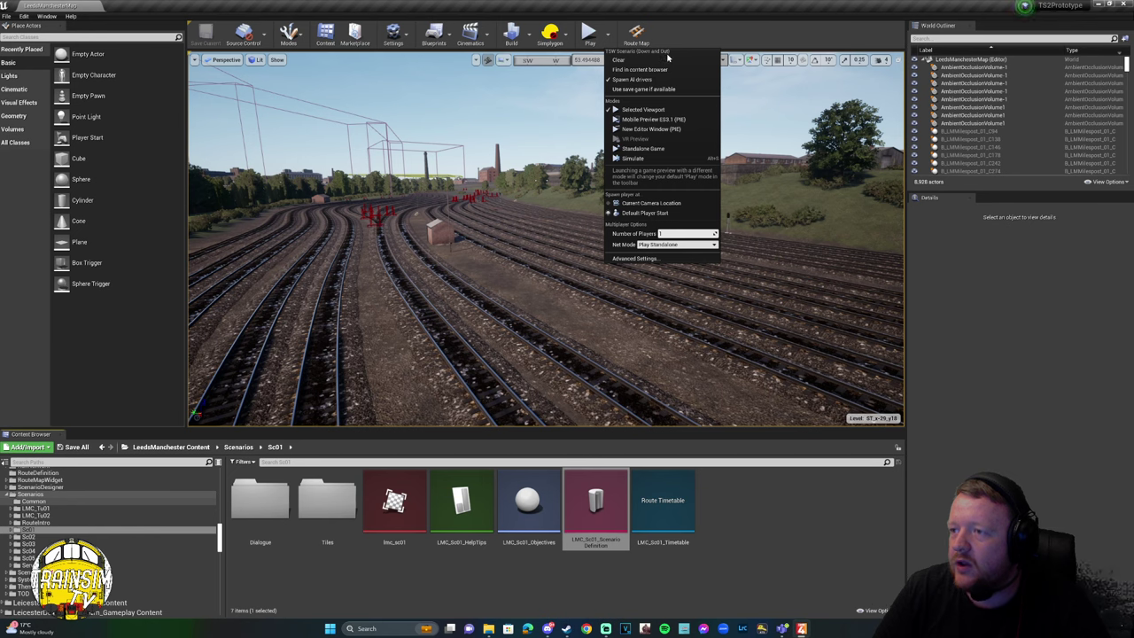
{"action": "mouse_move", "coordinate": [596, 520]}
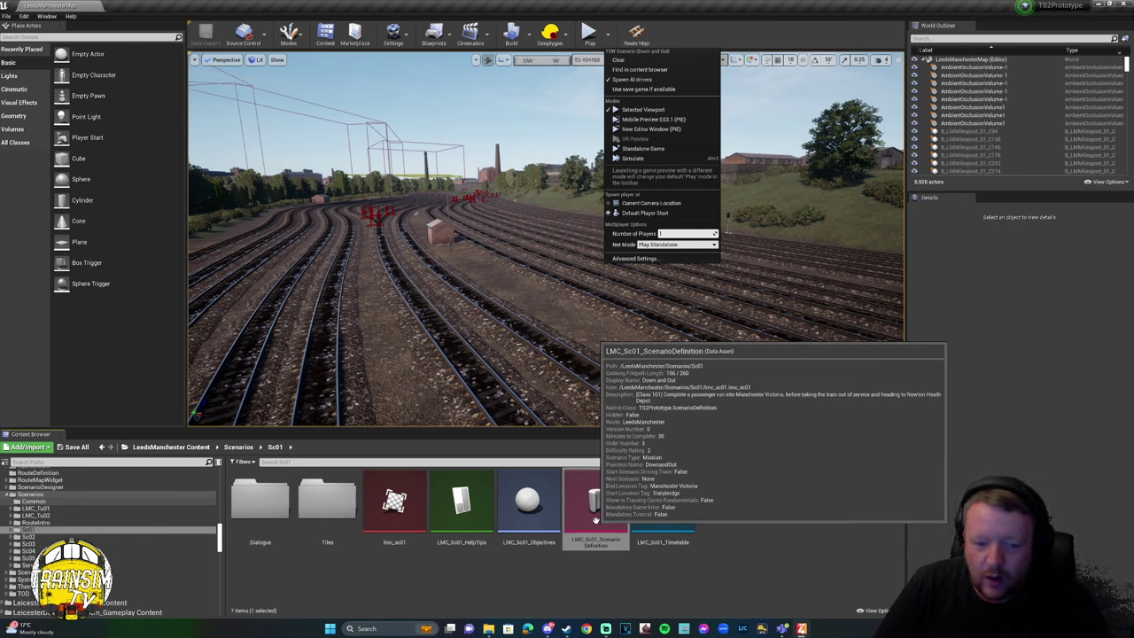
Play the Down and Out scenario in the selected viewport, look around the station platform, and stop the play session.
{"action": "left_click", "coordinate": [409, 355]}
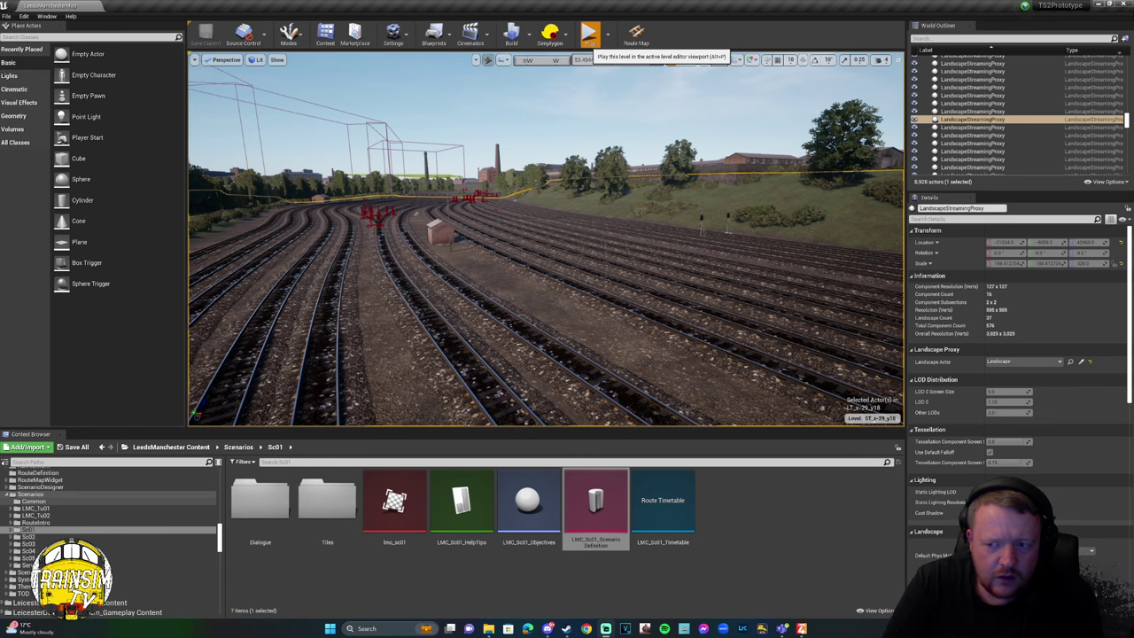
{"action": "left_click", "coordinate": [590, 35]}
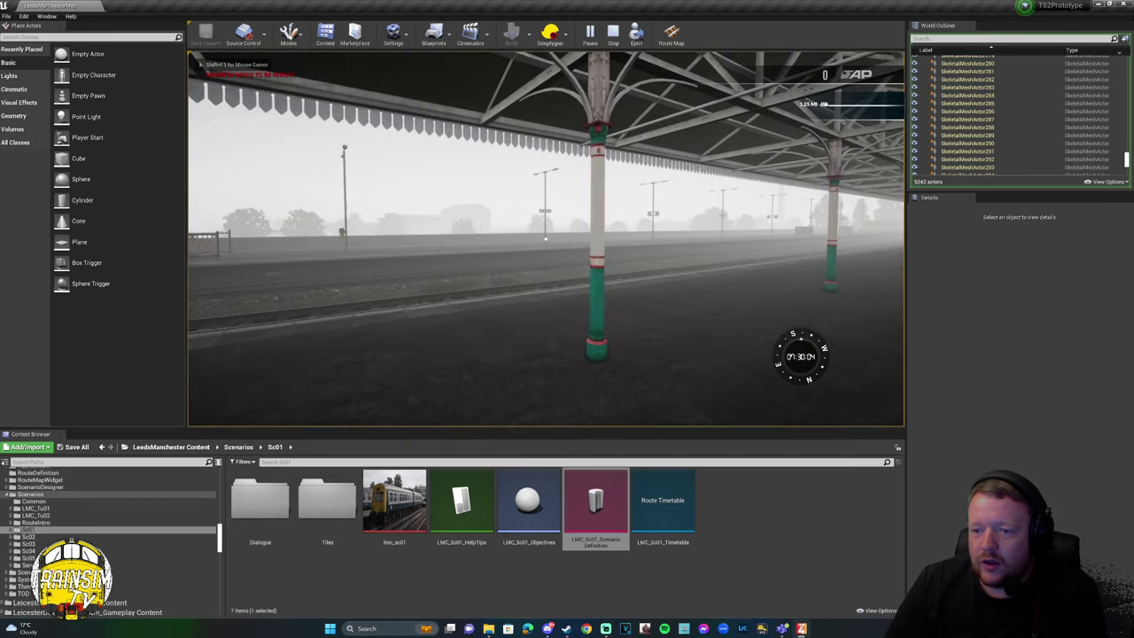
{"action": "mouse_move", "coordinate": [546, 238]}
{"action": "right_mouse_down"}
{"action": "mouse_move", "coordinate": [443, 239]}
{"action": "mouse_move", "coordinate": [647, 239]}
{"action": "mouse_move", "coordinate": [439, 239]}
{"action": "right_mouse_up"}
{"action": "key", "text": "d"}
{"action": "key", "text": "Escape"}
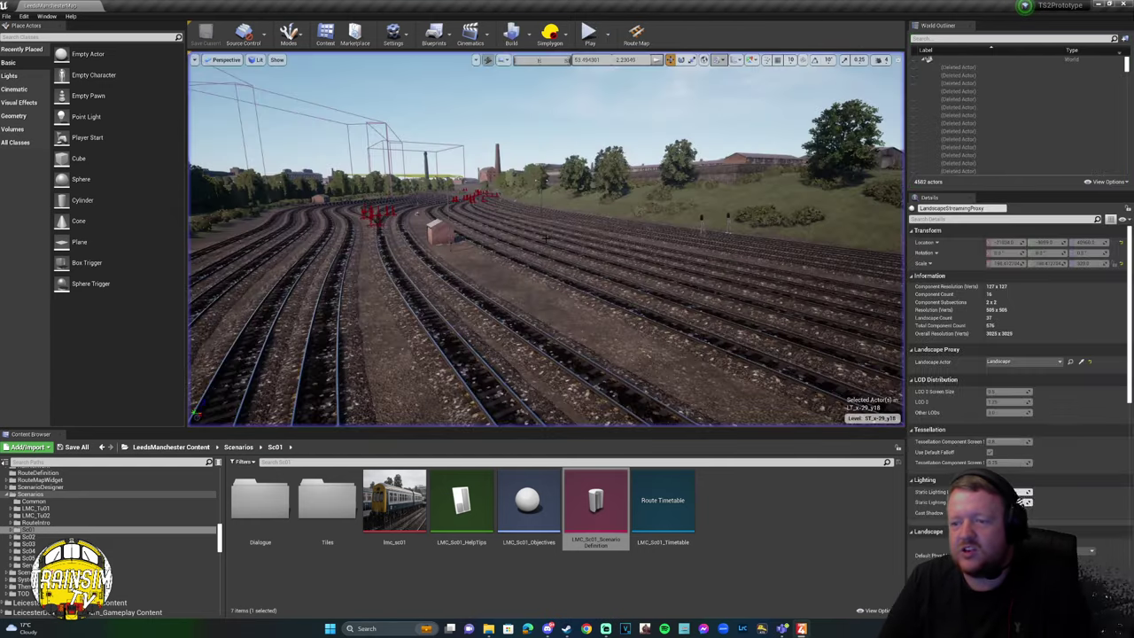
Move the viewport camera to the tracks at Red Bank Carriage Sidings using the Route Map.
{"action": "right_click_drag", "start_coordinate": [529, 250], "coordinate": [478, 250]}
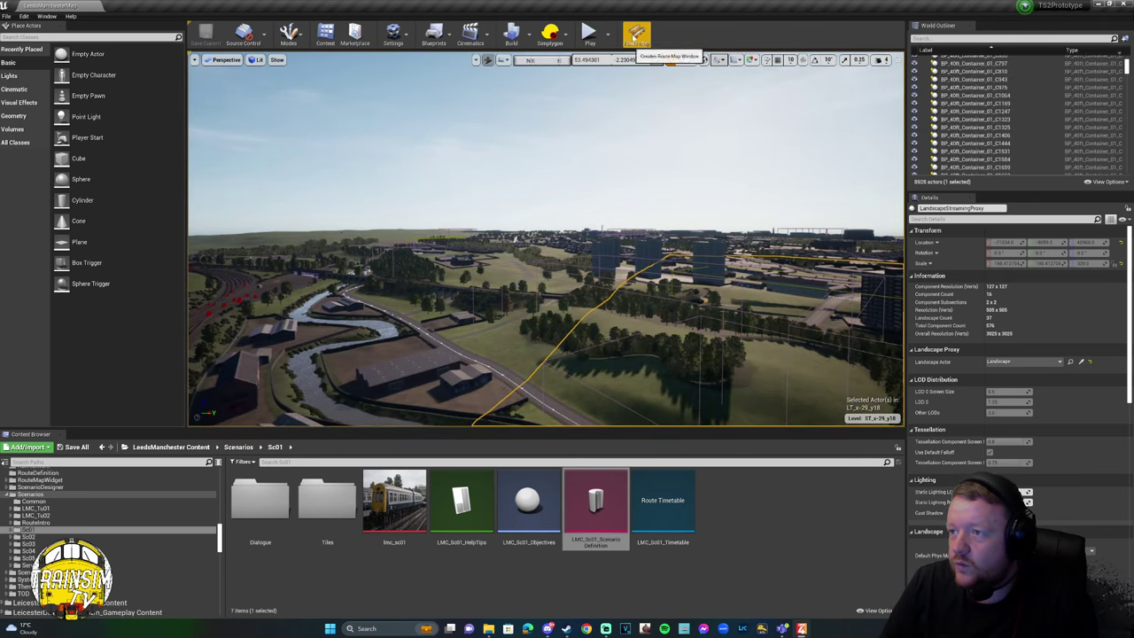
{"action": "left_click", "coordinate": [636, 36]}
{"action": "scroll", "coordinate": [430, 366], "scroll_direction": "up", "scroll_amount": 6}
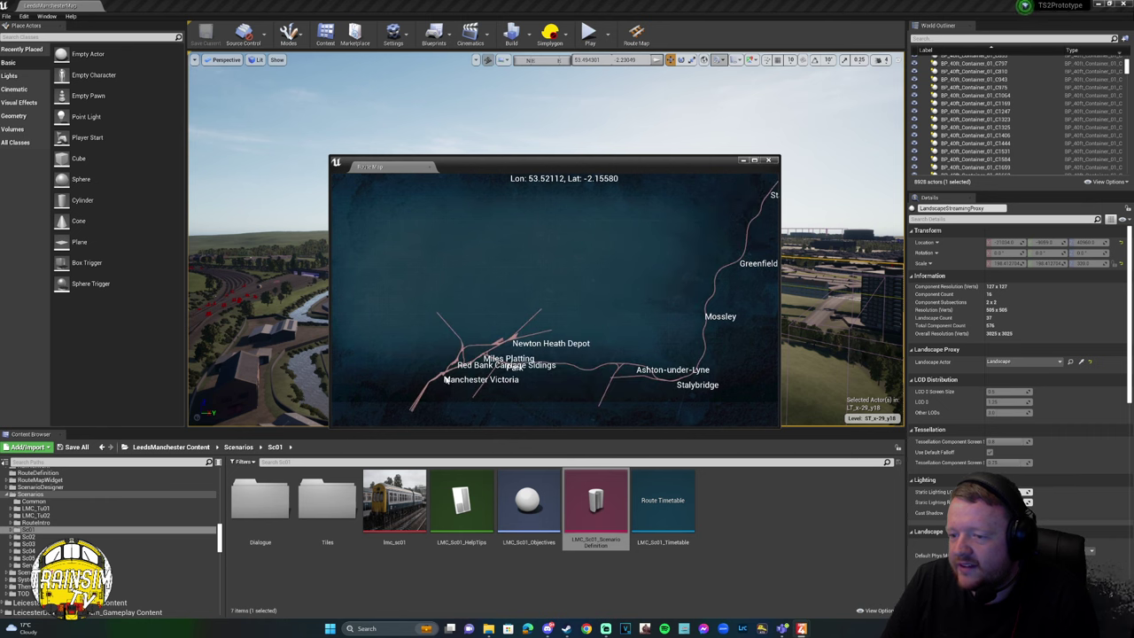
{"action": "scroll", "coordinate": [476, 348], "scroll_direction": "up", "scroll_amount": 6}
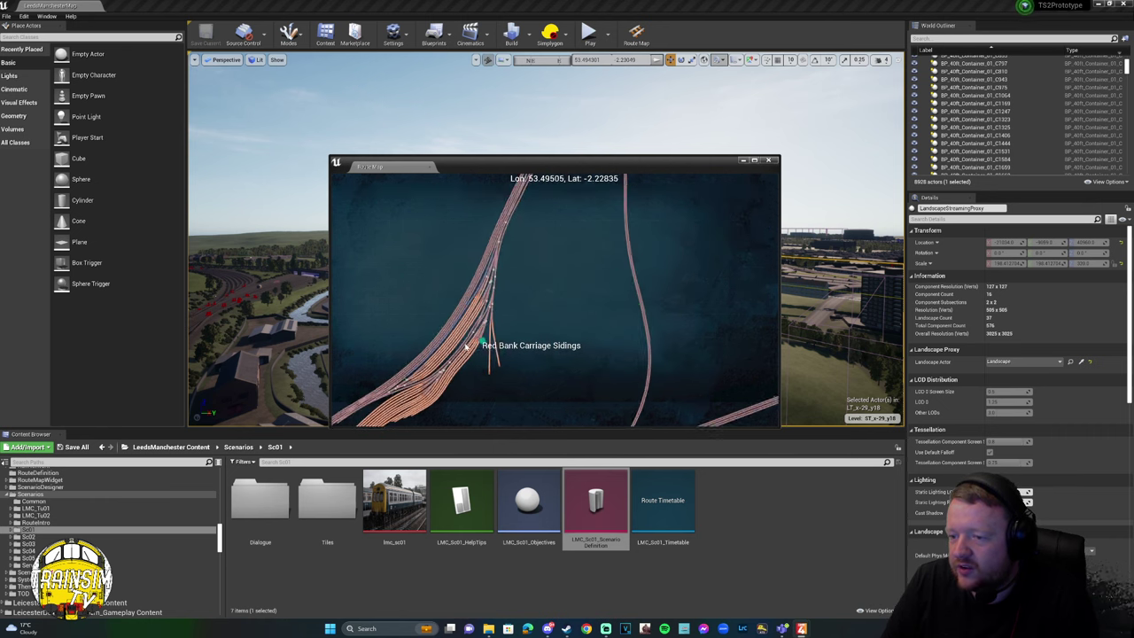
{"action": "left_click", "coordinate": [463, 341]}
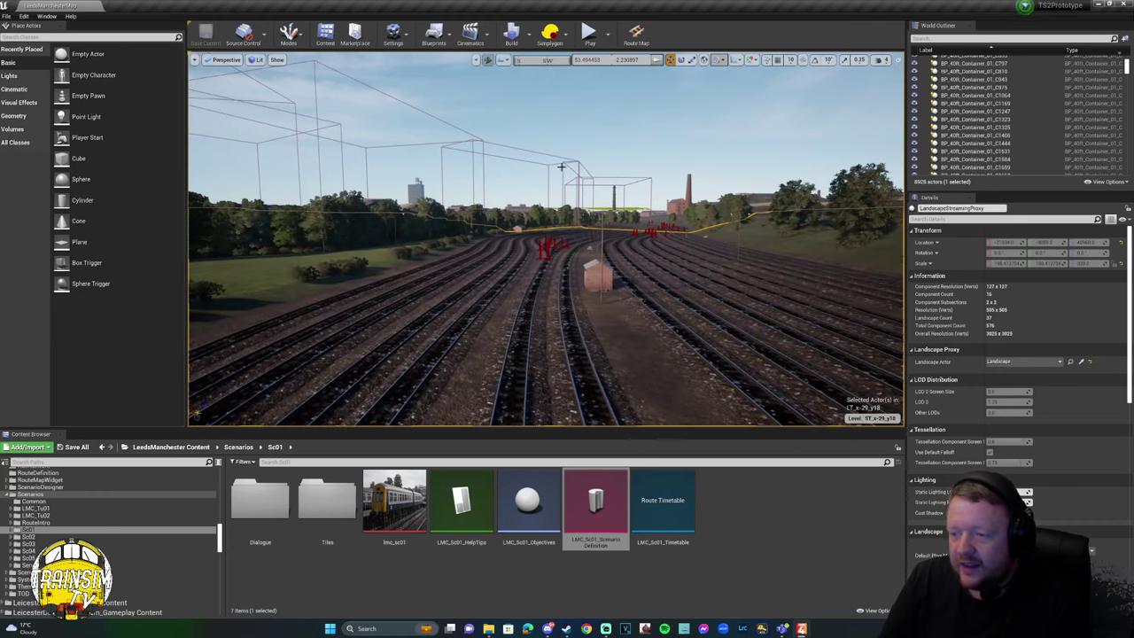
Clear the Down and Out scenario from the Play options and recheck the options list.
{"action": "left_click", "coordinate": [609, 37]}
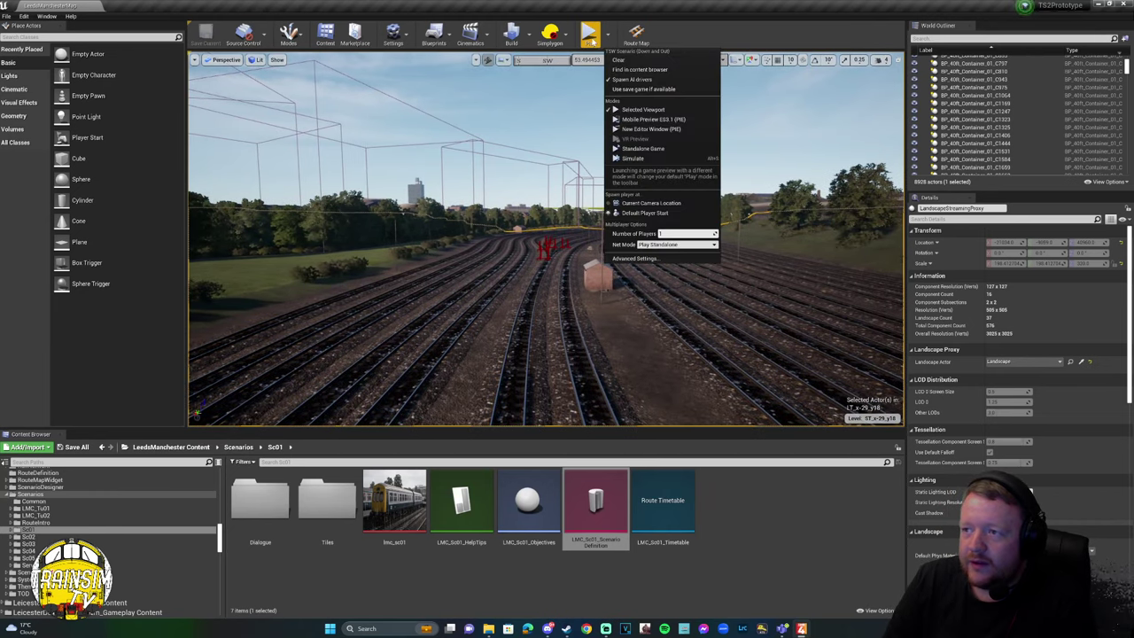
{"action": "left_click", "coordinate": [619, 60]}
{"action": "left_click", "coordinate": [608, 37]}
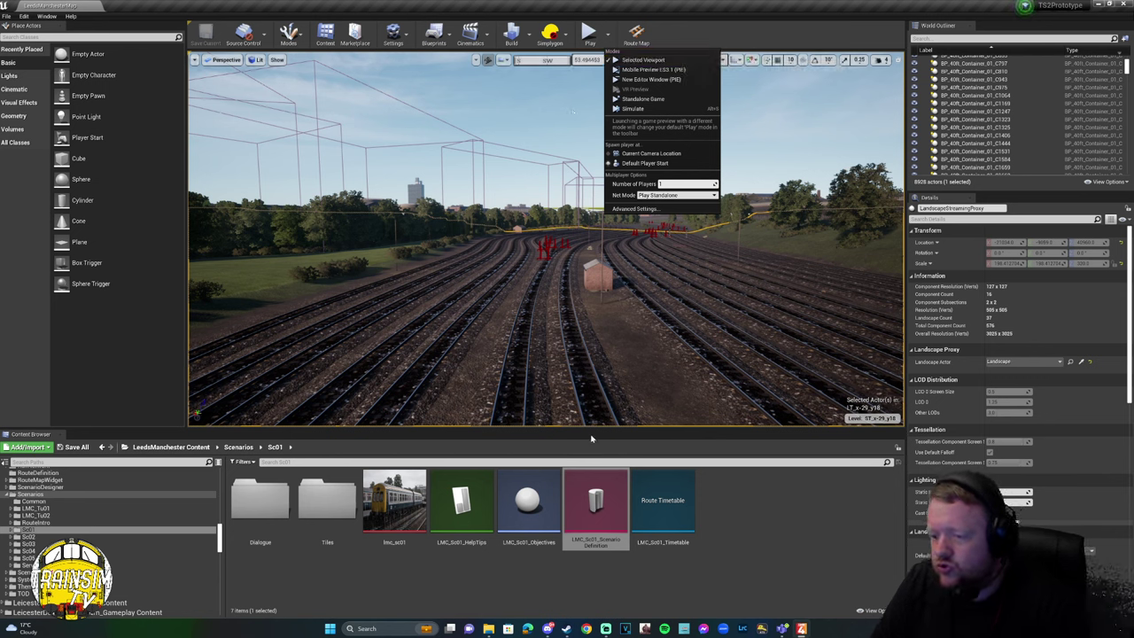
{"action": "mouse_move", "coordinate": [593, 529]}
{"action": "left_click", "coordinate": [703, 571]}
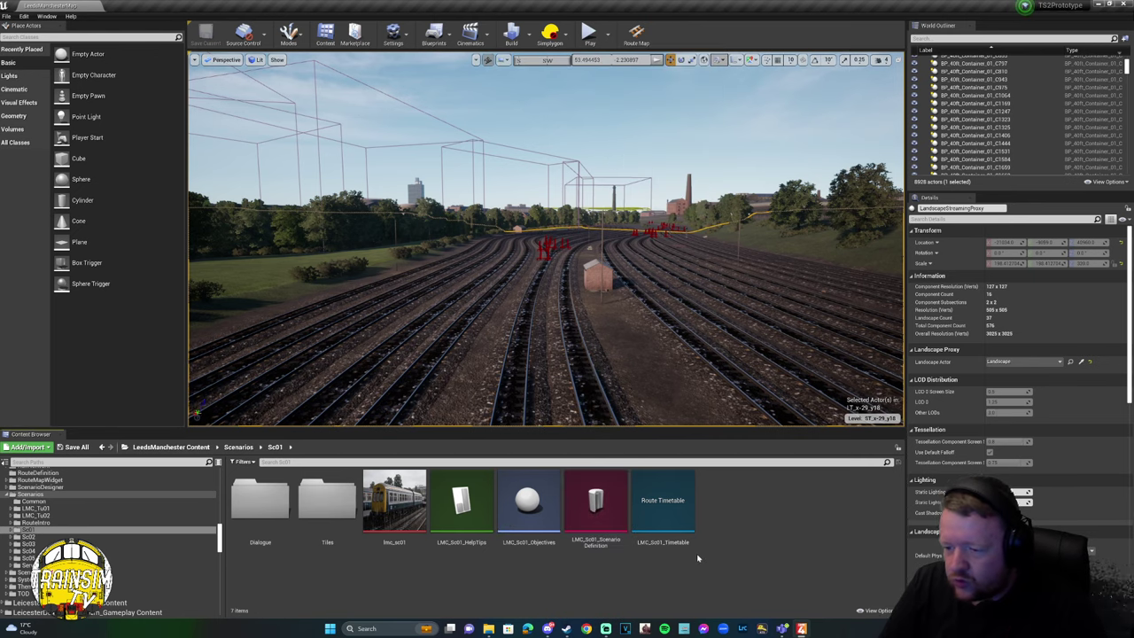
Open the Dialogue folder inside Sc01 and examine its sound waves and sound cues.
{"action": "mouse_move", "coordinate": [682, 542]}
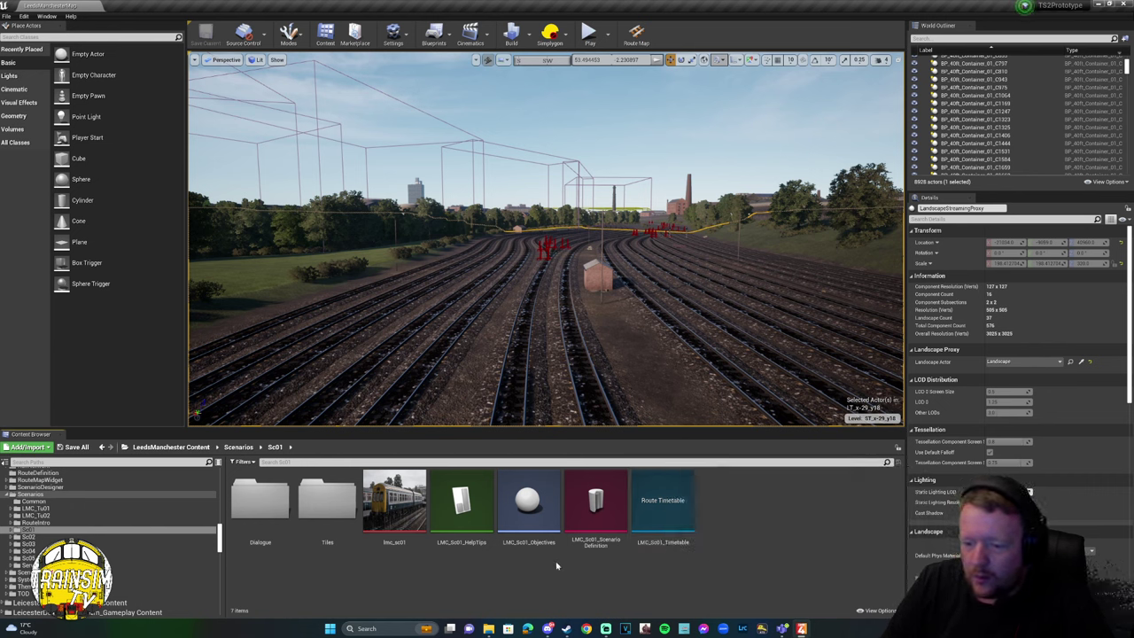
{"action": "double_click", "coordinate": [263, 523]}
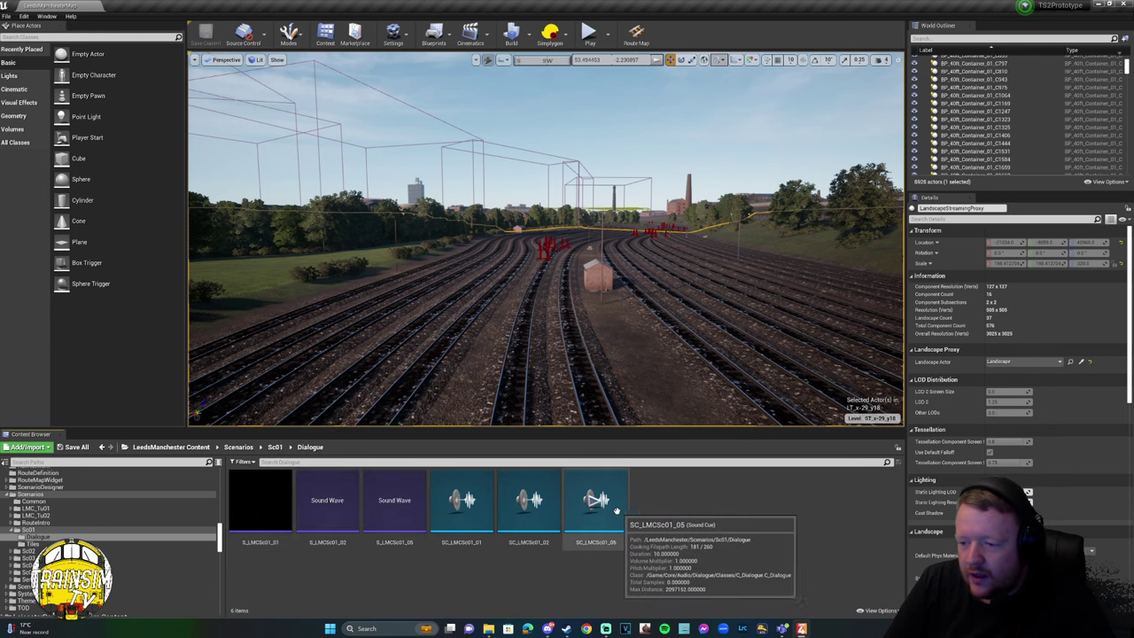
{"action": "mouse_move", "coordinate": [248, 514]}
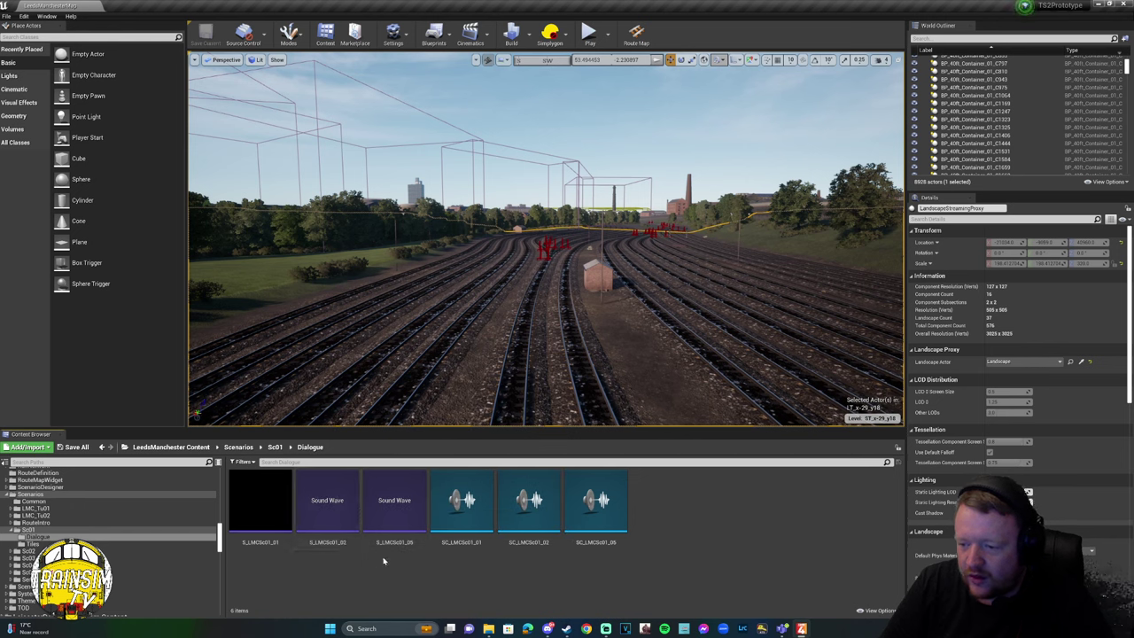
{"action": "mouse_move", "coordinate": [469, 530]}
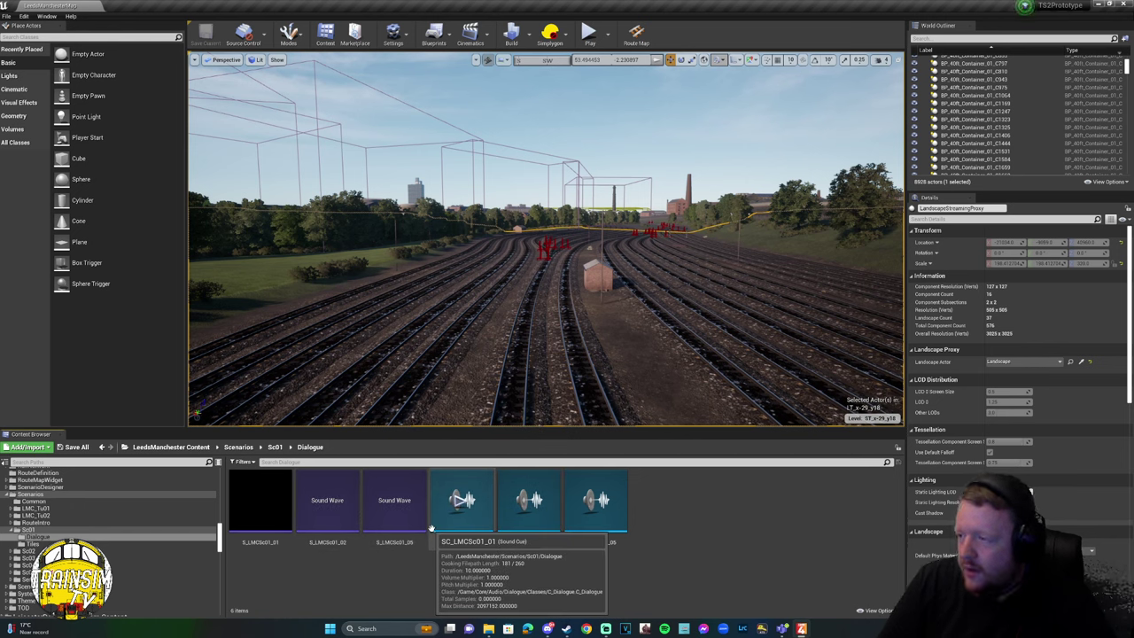
{"action": "mouse_move", "coordinate": [390, 518]}
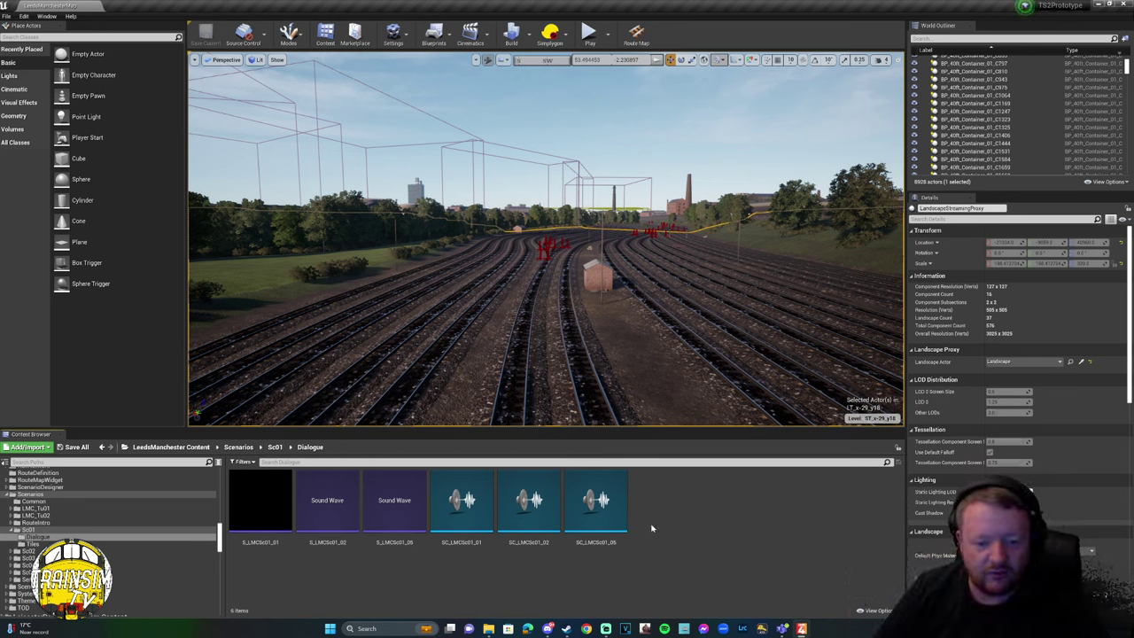
{"action": "mouse_move", "coordinate": [599, 501]}
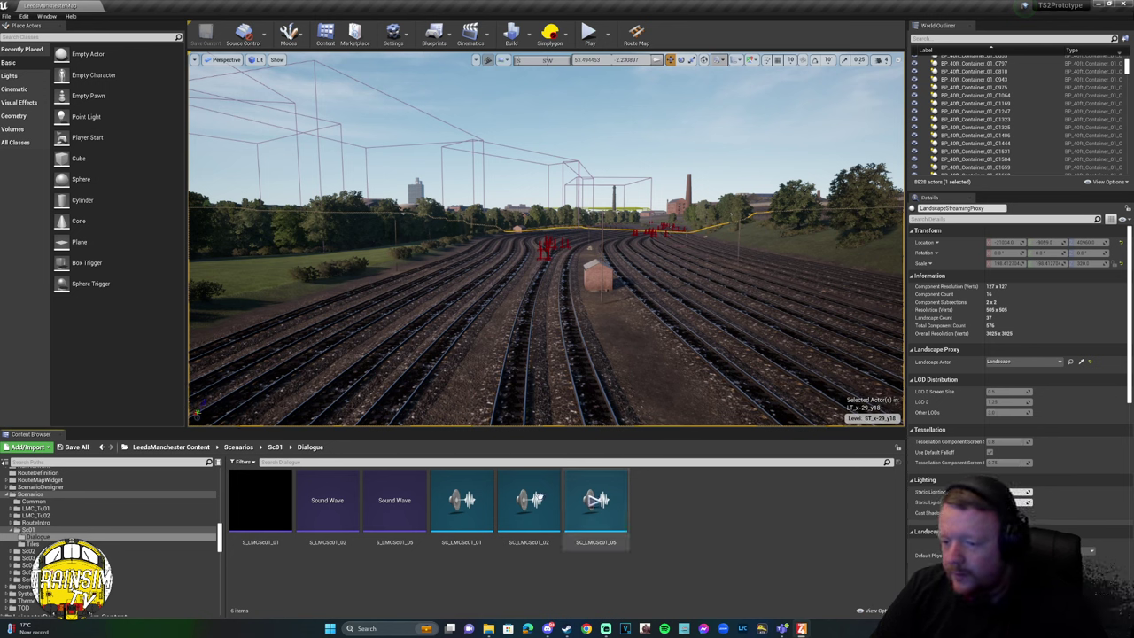
Point out the S_LMCSc01_01 sound wave and the SC_LMCSc01_01, 02 and 05 sound cues, and return to the Sc01 folder.
{"action": "left_click", "coordinate": [256, 526]}
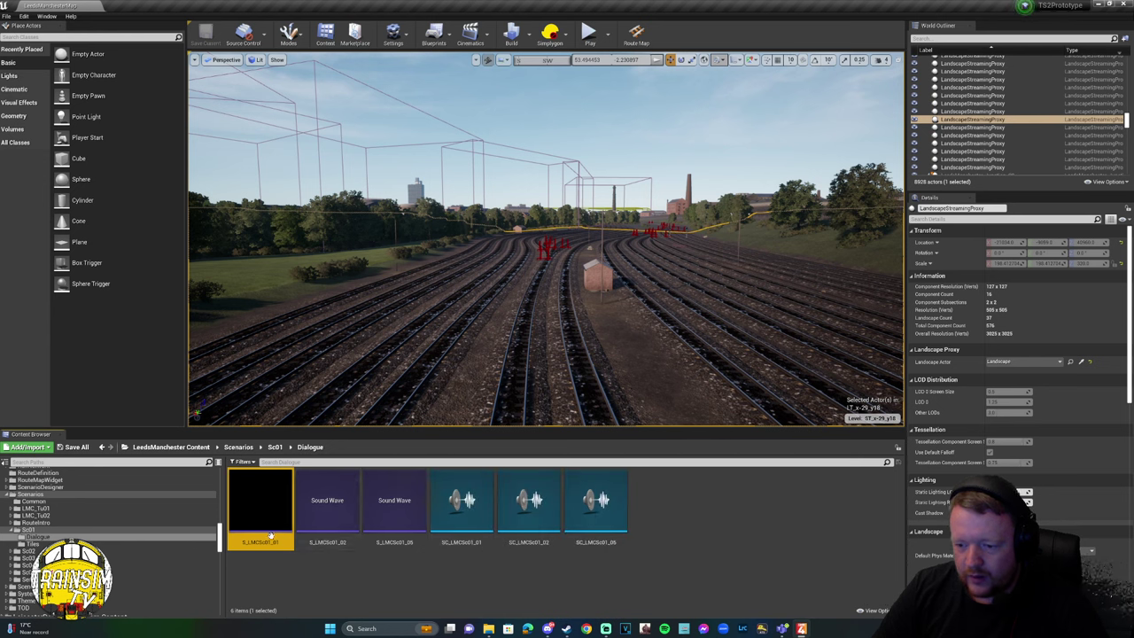
{"action": "left_click", "coordinate": [479, 532]}
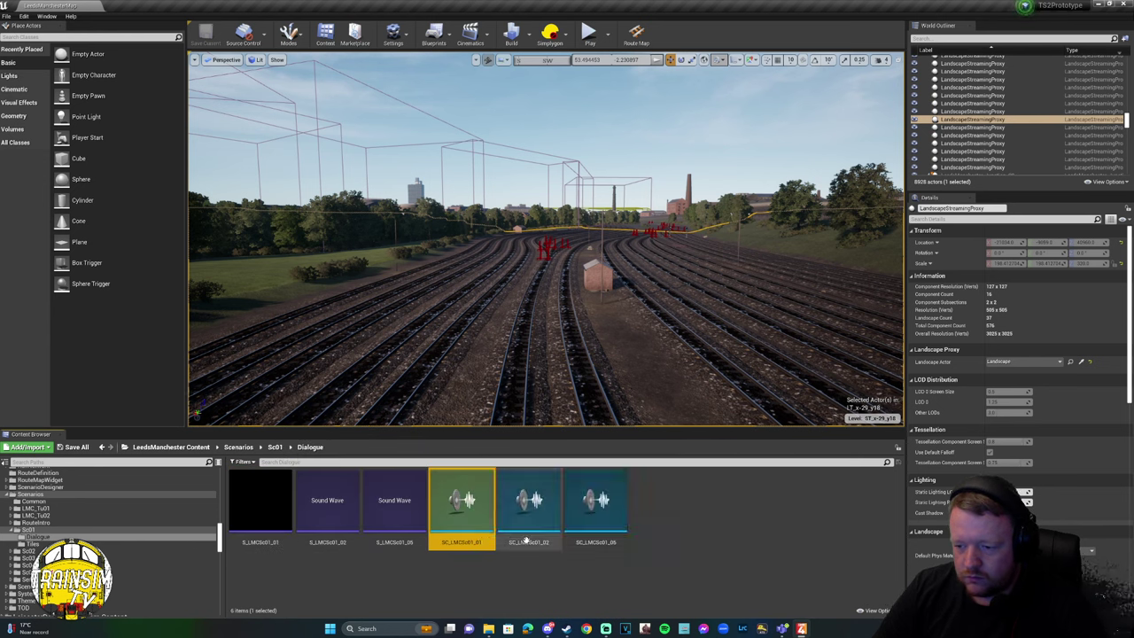
{"action": "left_click", "coordinate": [524, 531]}
{"action": "left_click", "coordinate": [586, 539]}
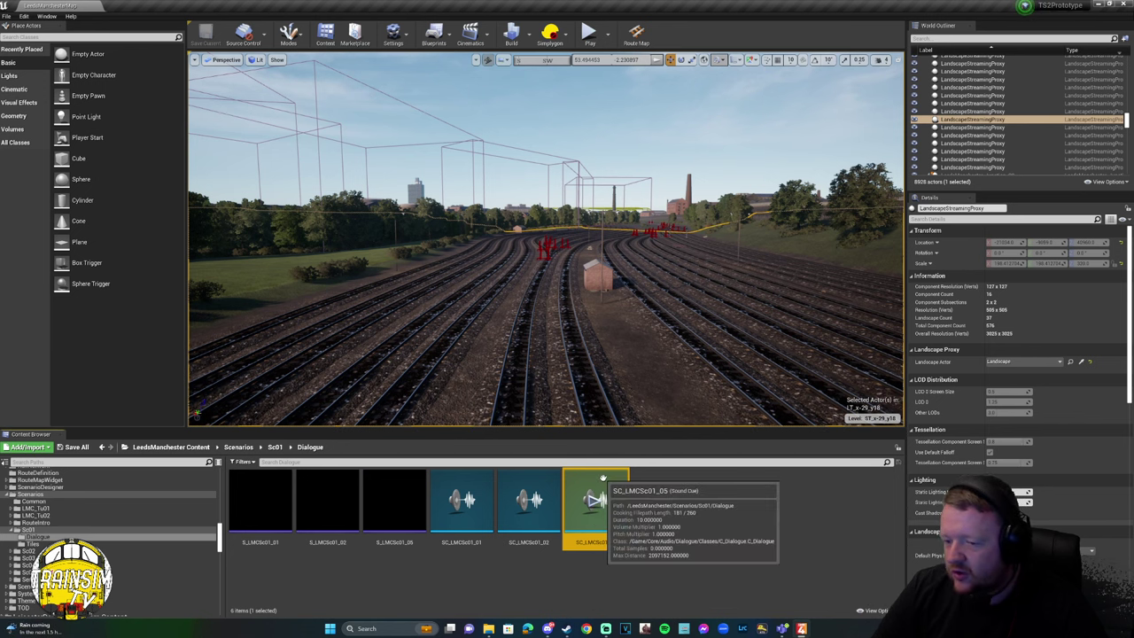
{"action": "left_click", "coordinate": [540, 485]}
{"action": "left_click", "coordinate": [484, 483]}
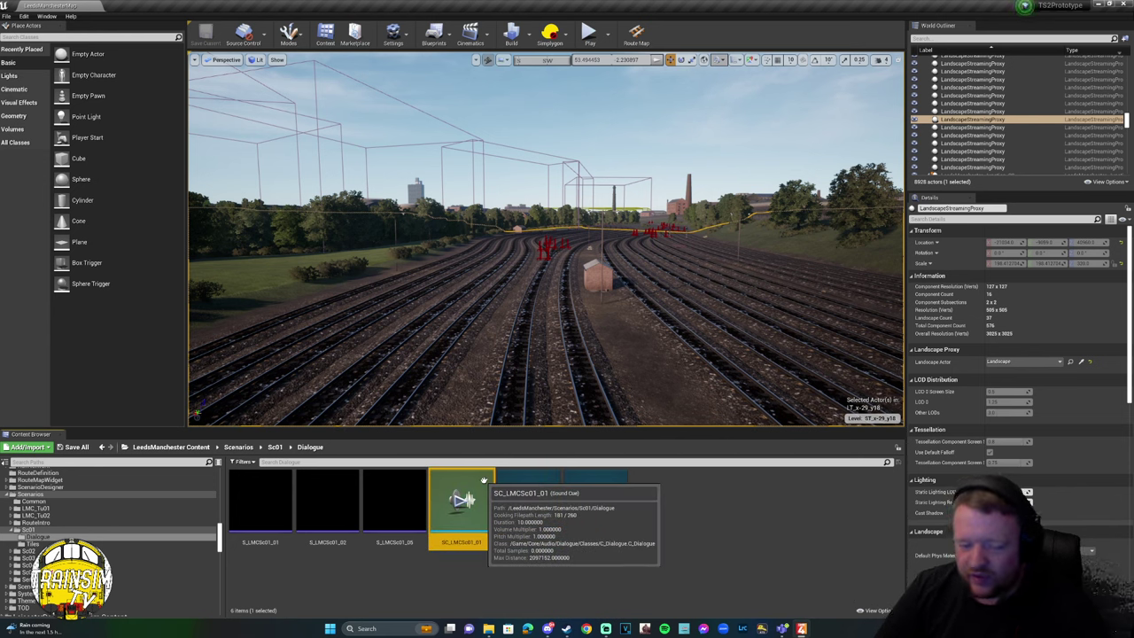
{"action": "key", "text": "alt+Left"}
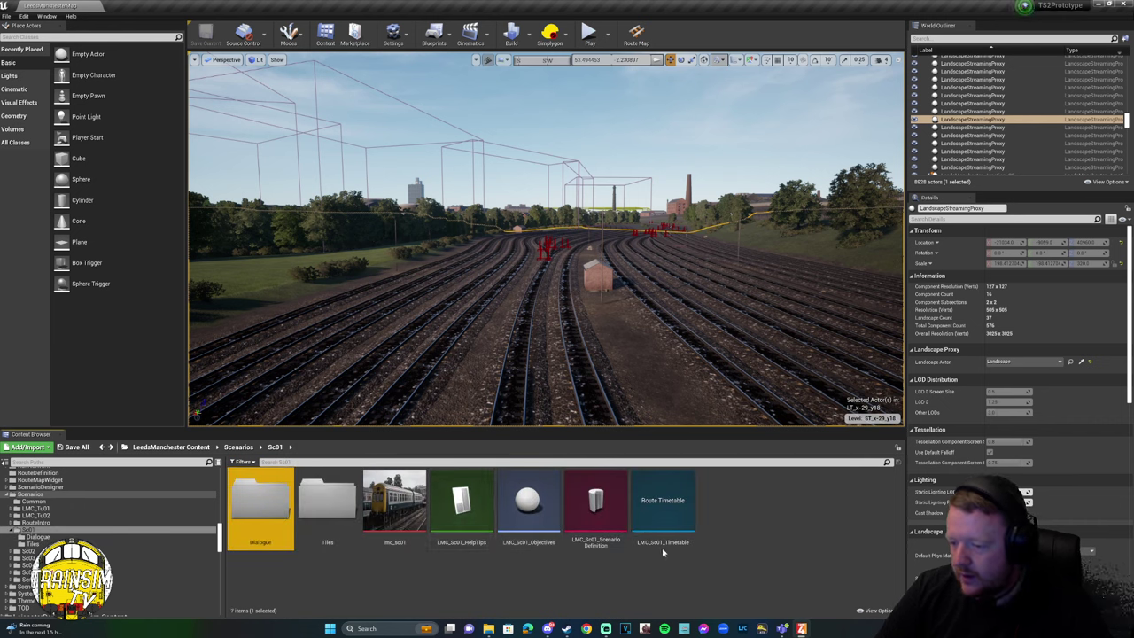
Open the Tiles folder inside Sc01 and dock the Scenario Scenery Tool as a narrow strip above the viewport.
{"action": "double_click", "coordinate": [327, 507]}
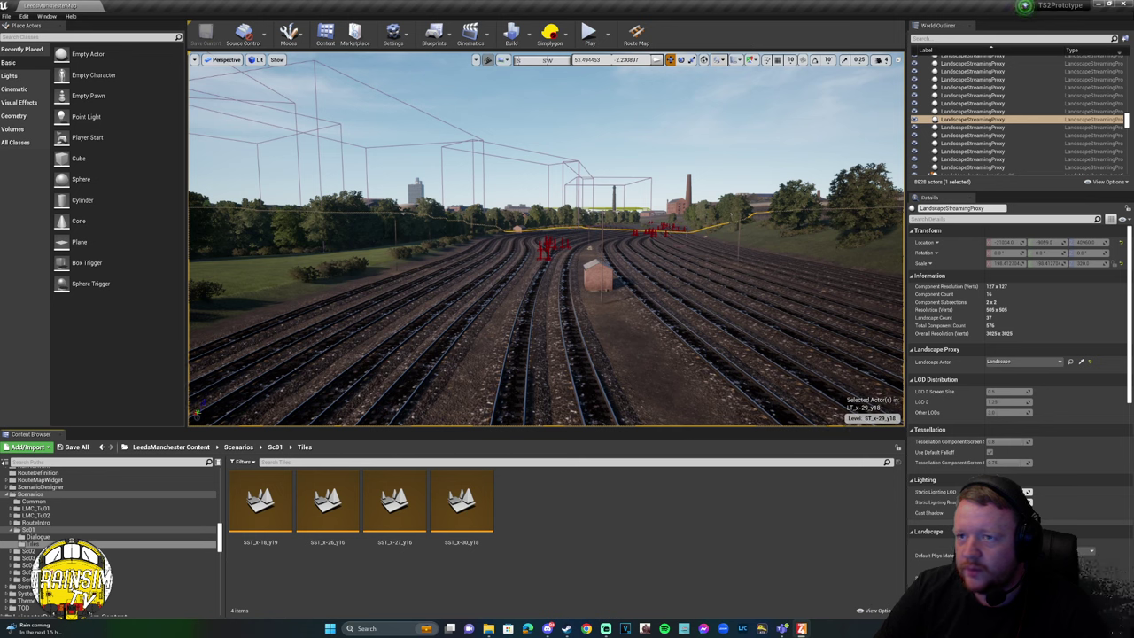
{"action": "left_click", "coordinate": [23, 16]}
{"action": "mouse_move", "coordinate": [49, 17]}
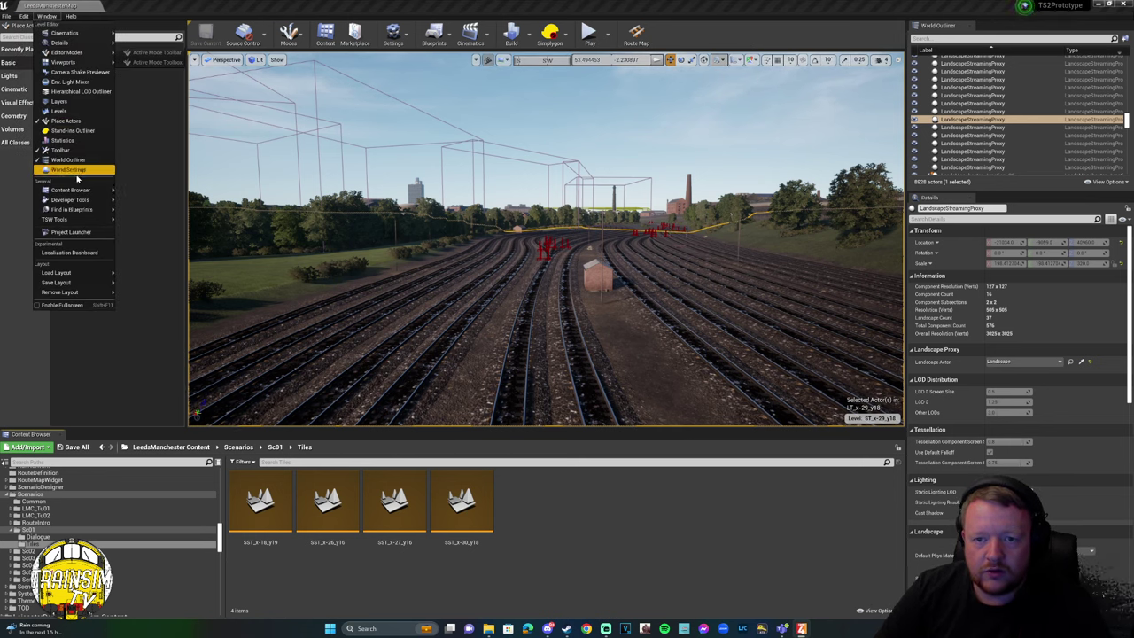
{"action": "mouse_move", "coordinate": [95, 221]}
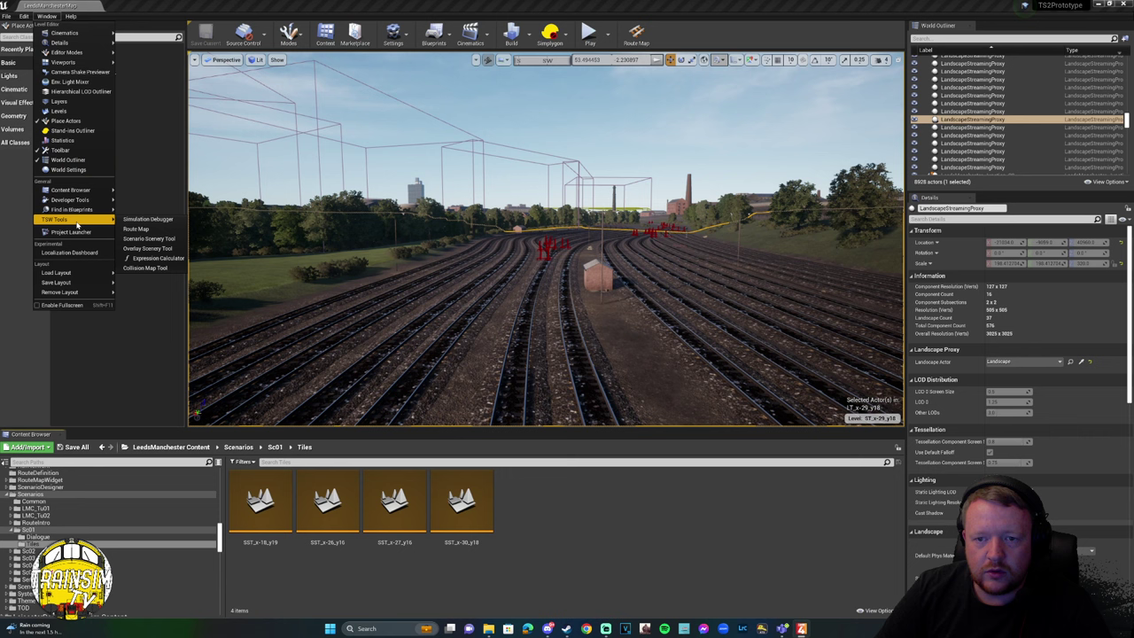
{"action": "left_click", "coordinate": [158, 239]}
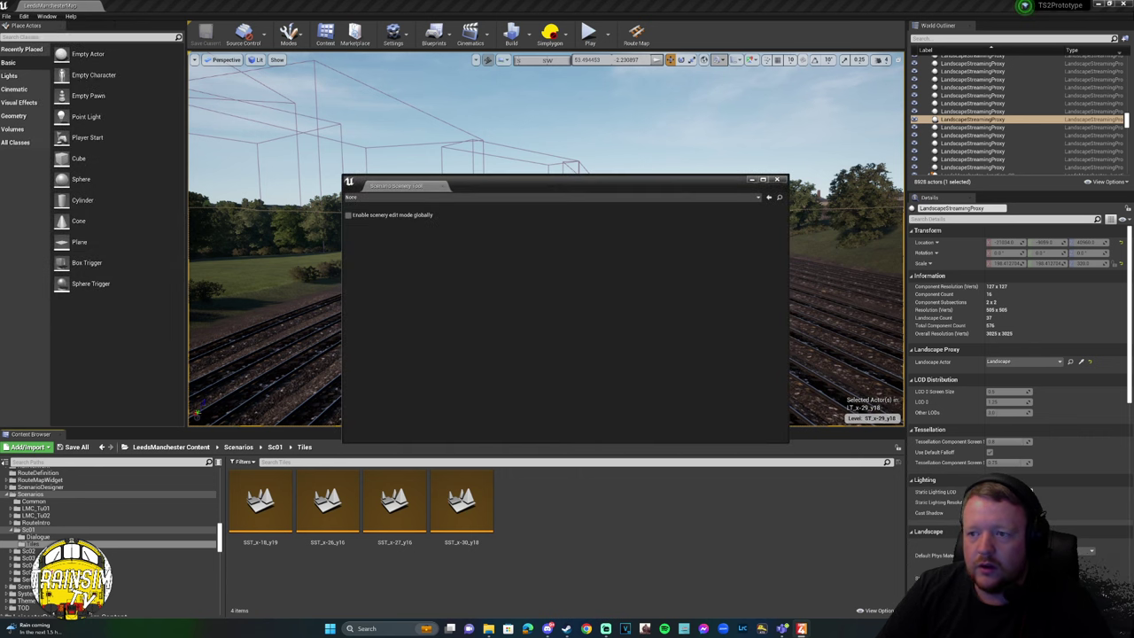
{"action": "left_click_drag", "start_coordinate": [421, 188], "coordinate": [298, 57]}
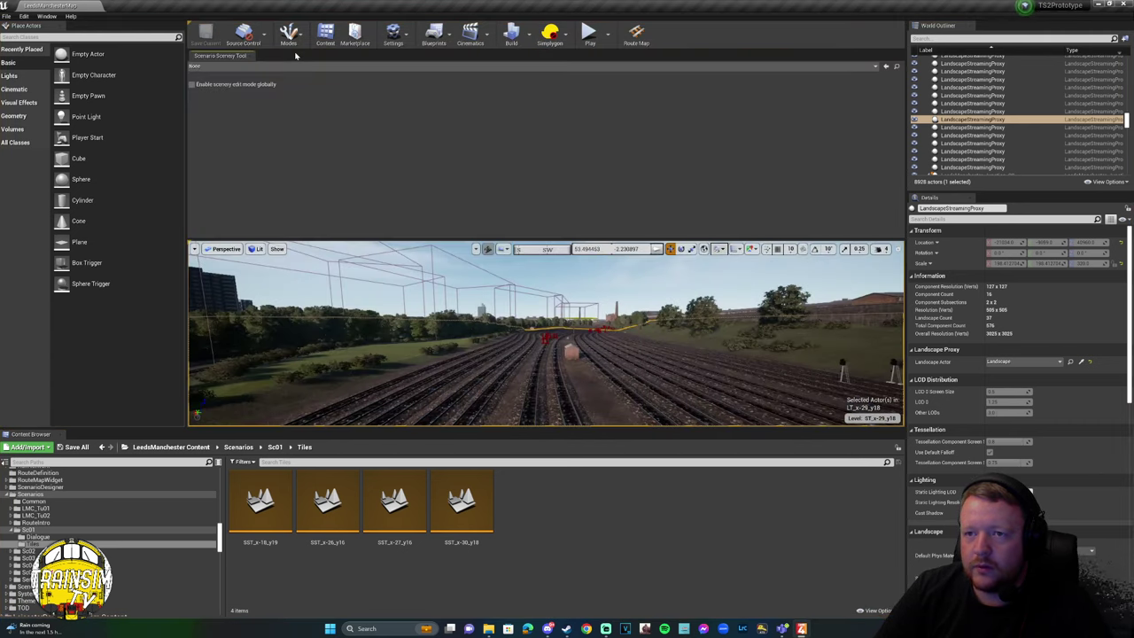
{"action": "left_click_drag", "start_coordinate": [329, 239], "coordinate": [329, 97]}
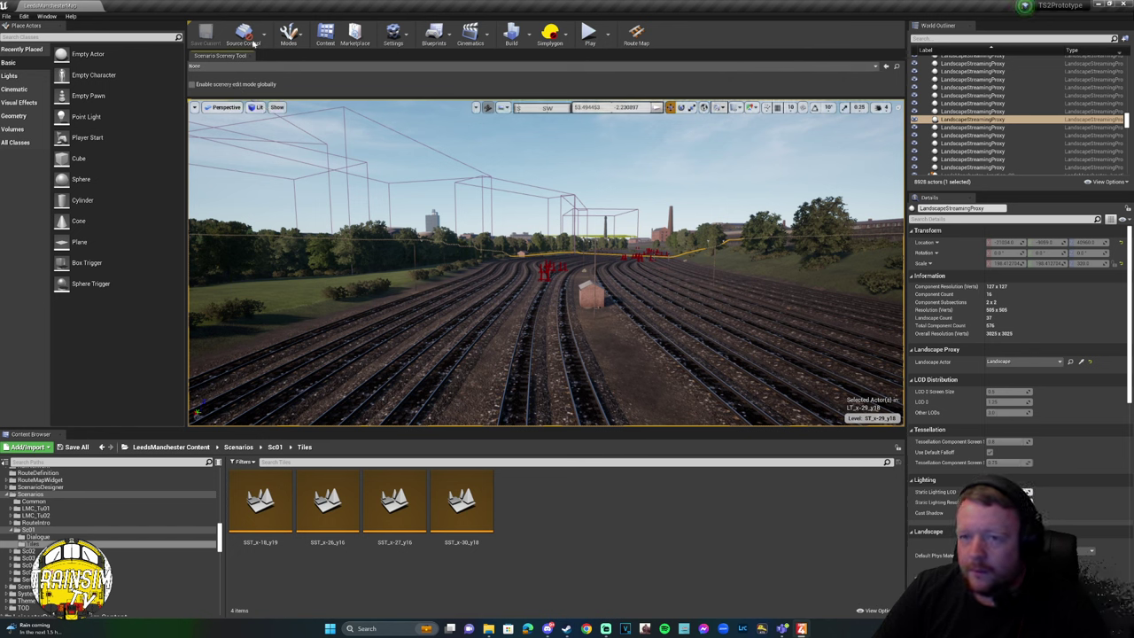
Close the docked Scenario Scenery Tool and reopen it from the TSW Tools.
{"action": "left_click", "coordinate": [215, 72]}
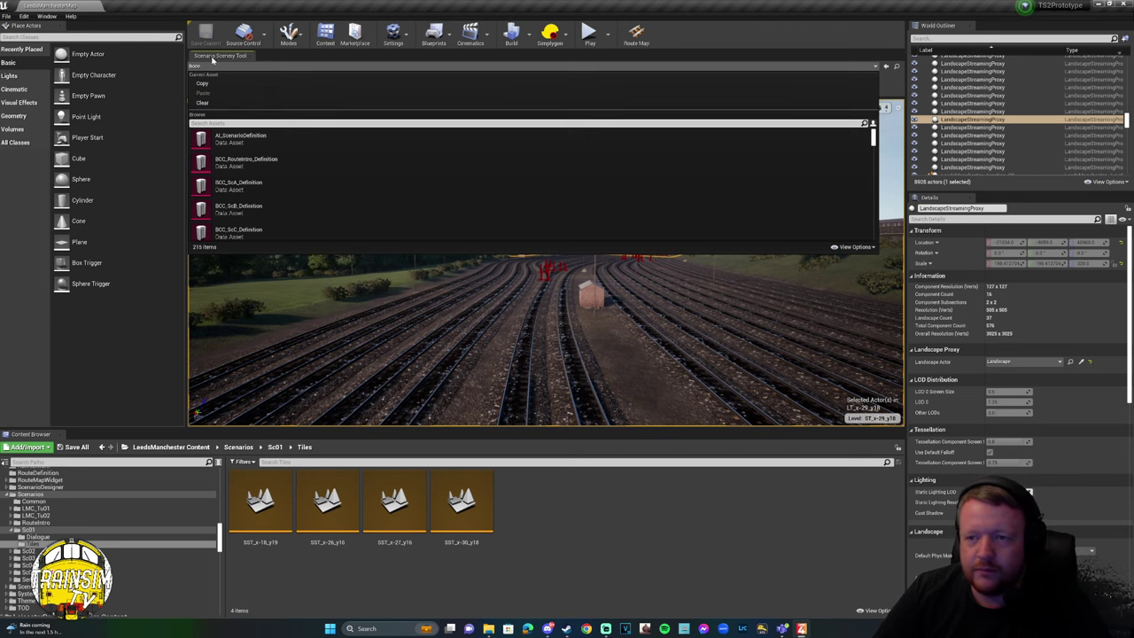
{"action": "left_click", "coordinate": [249, 56]}
{"action": "left_click", "coordinate": [250, 56]}
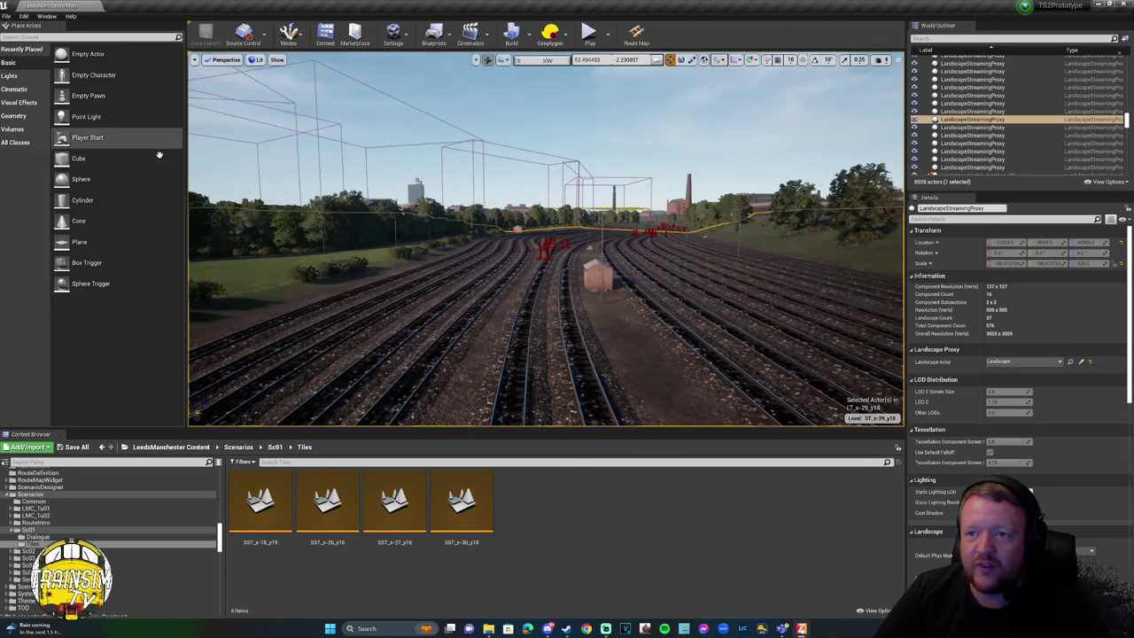
{"action": "left_click", "coordinate": [46, 17]}
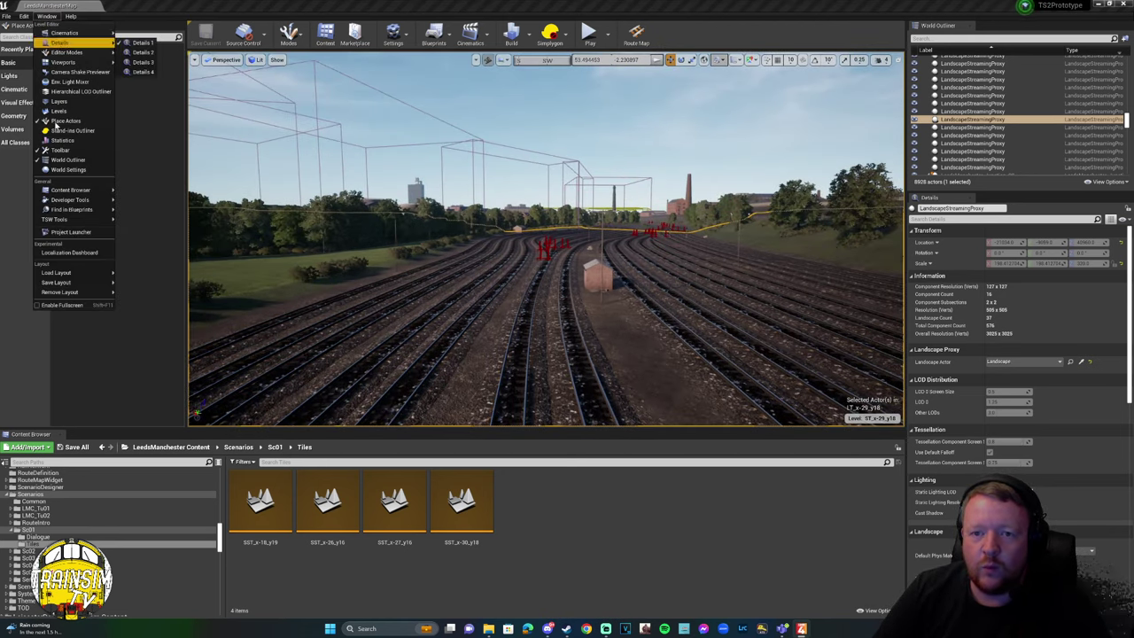
{"action": "mouse_move", "coordinate": [69, 221]}
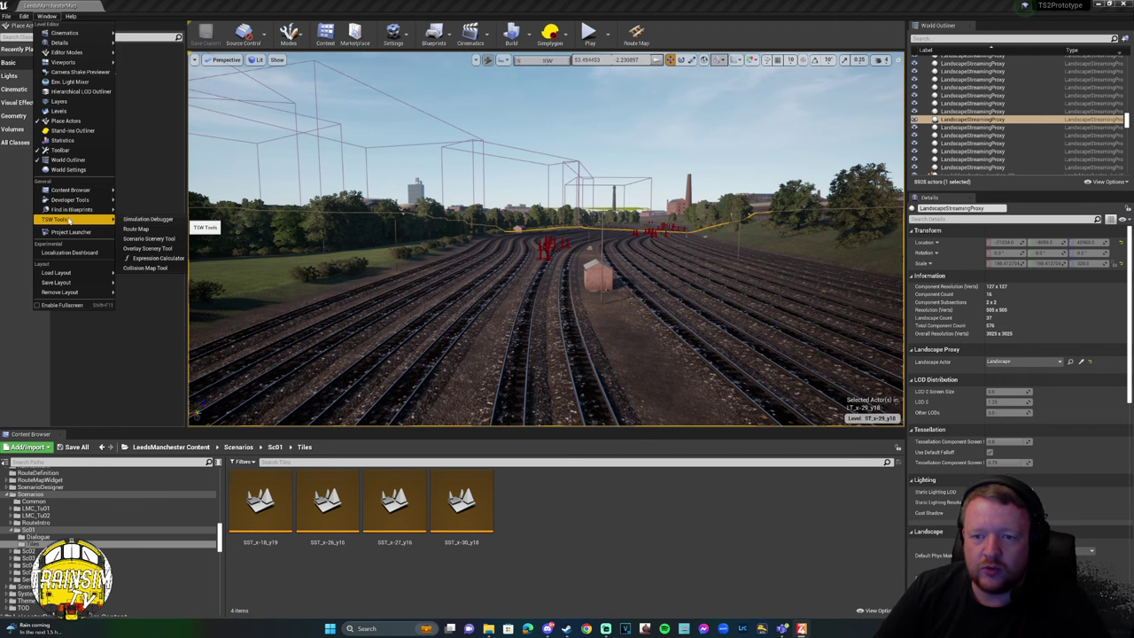
{"action": "left_click", "coordinate": [142, 241]}
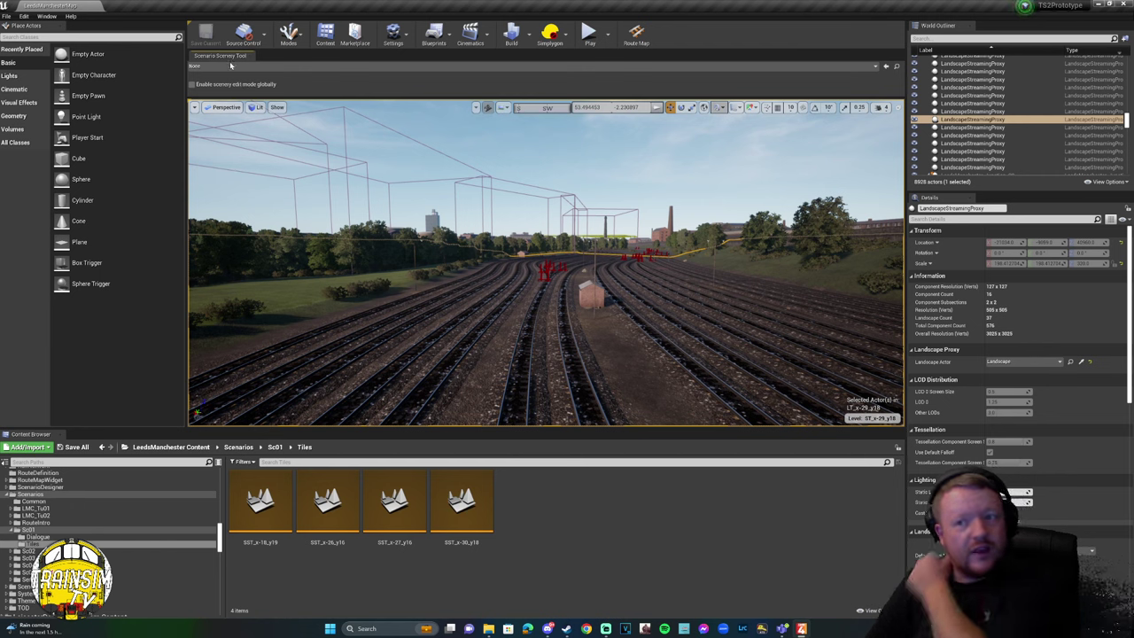
Examine the scenario definitions selectable in the Scenario Scenery Tool and point out the SST_x-18_y19 tile.
{"action": "left_click", "coordinate": [232, 68]}
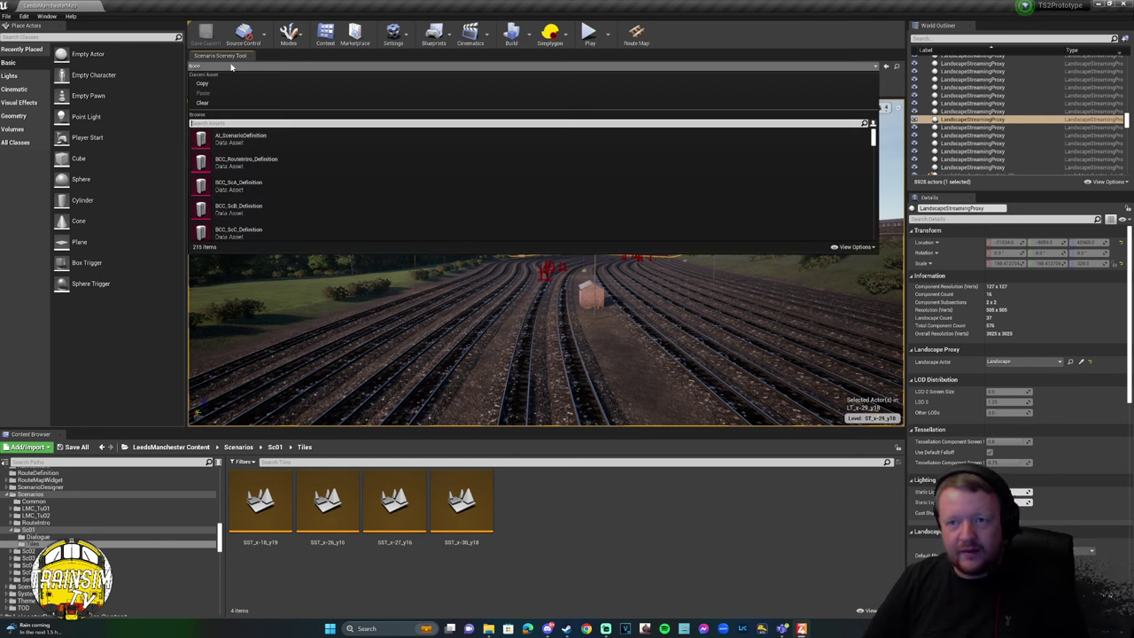
{"action": "left_click", "coordinate": [211, 66]}
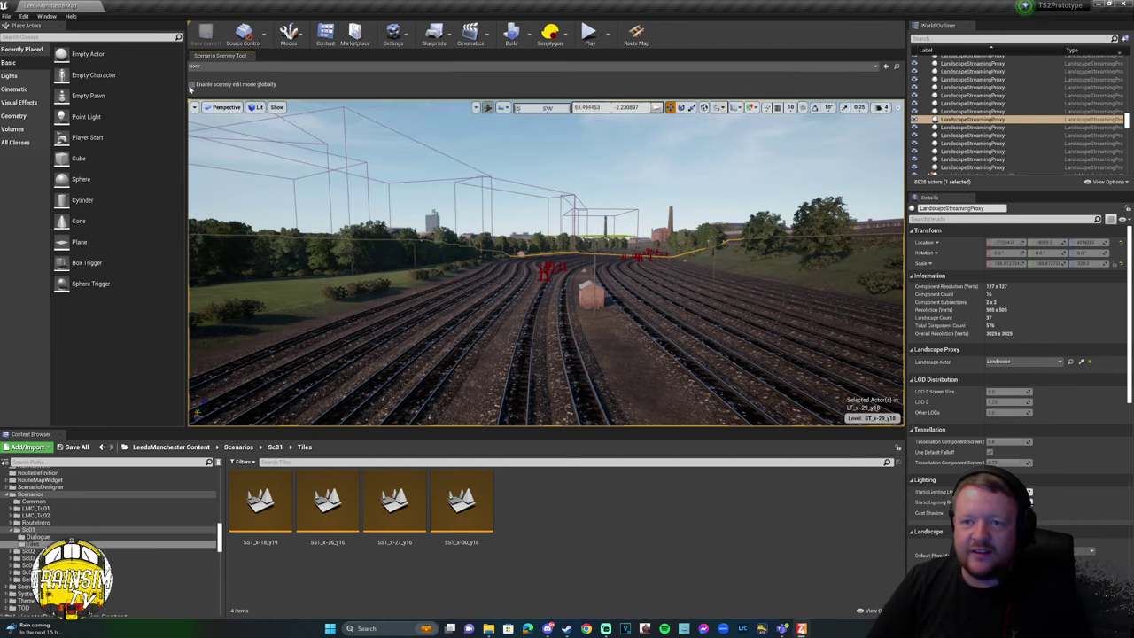
{"action": "left_click", "coordinate": [196, 69]}
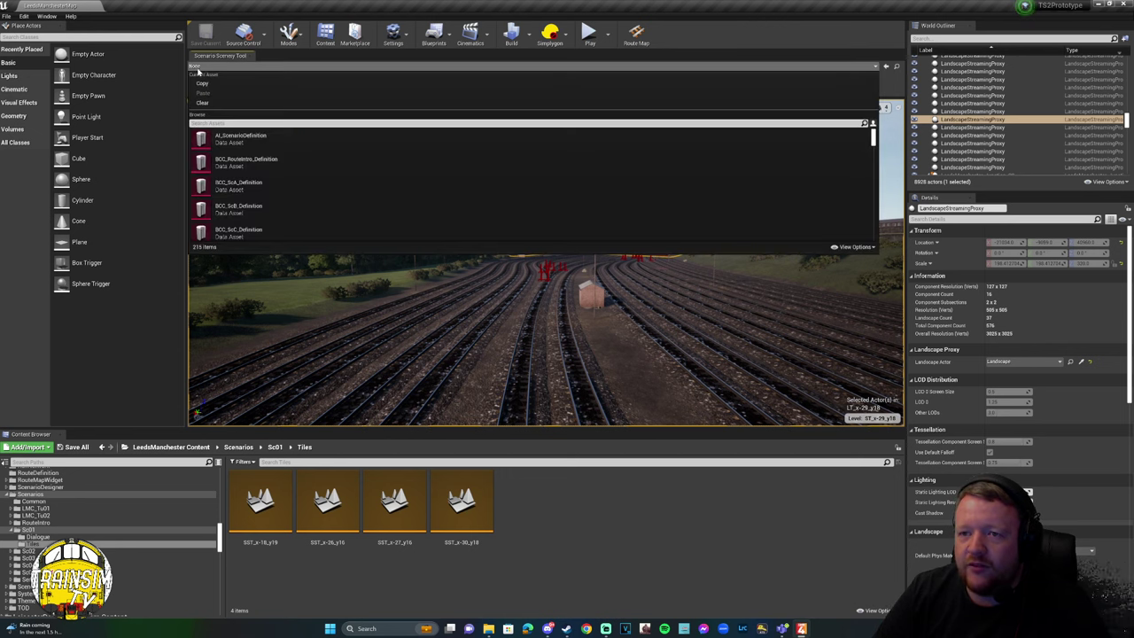
{"action": "left_click", "coordinate": [192, 86]}
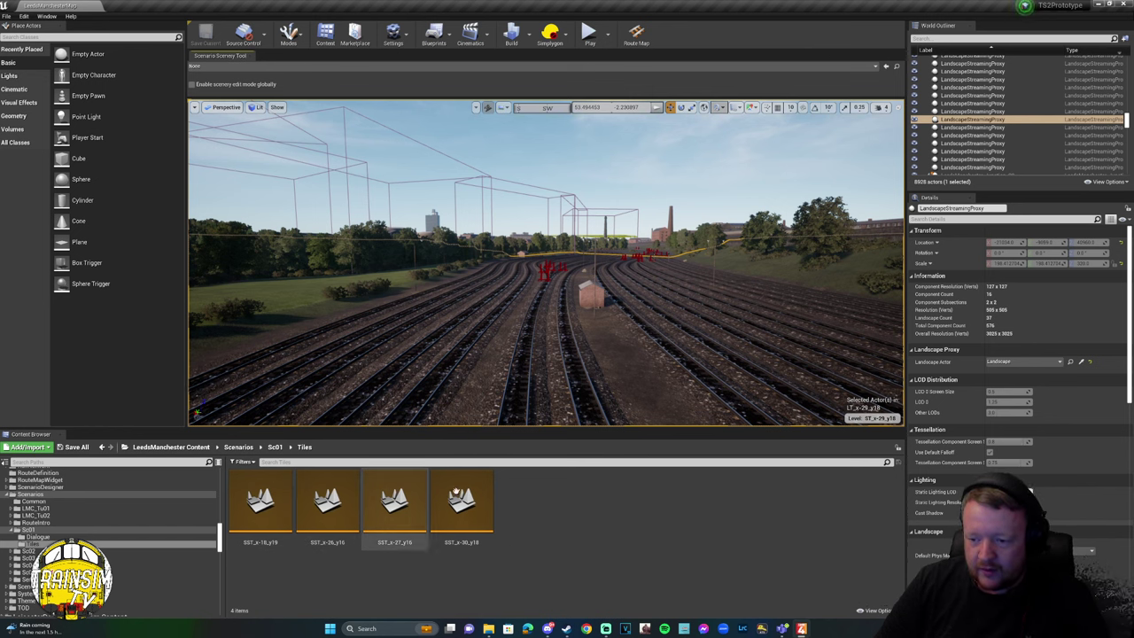
{"action": "left_click", "coordinate": [268, 544]}
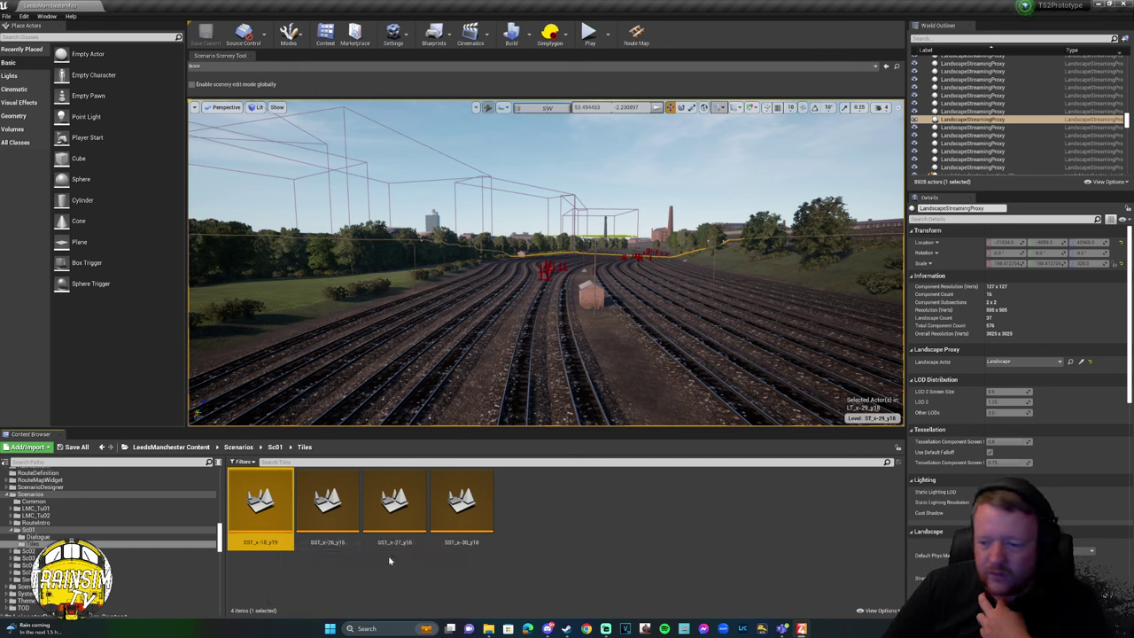
Return to the Sc01 folder and preview the lmc_sc01 texture, closing its editor after viewing.
{"action": "key", "text": "alt+Left"}
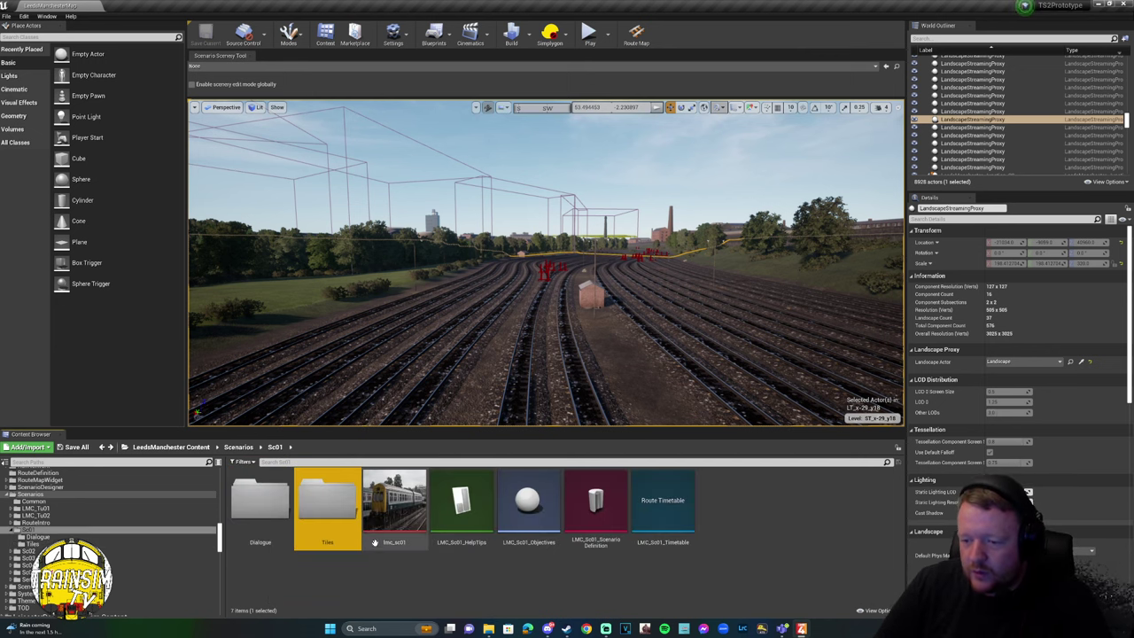
{"action": "left_click", "coordinate": [399, 509]}
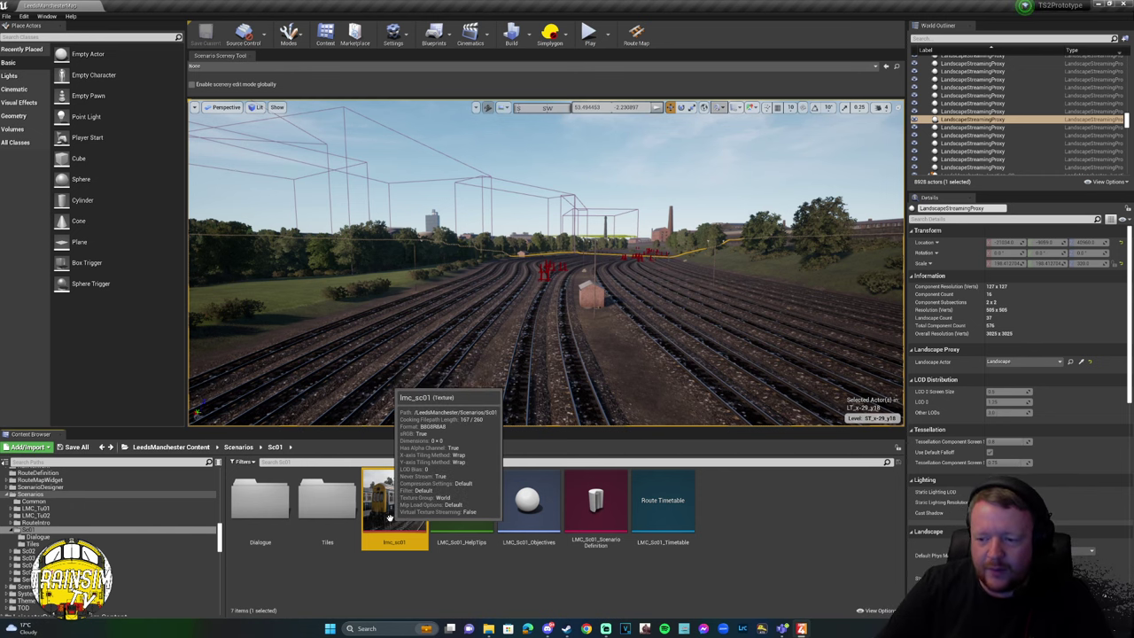
{"action": "double_click", "coordinate": [388, 499]}
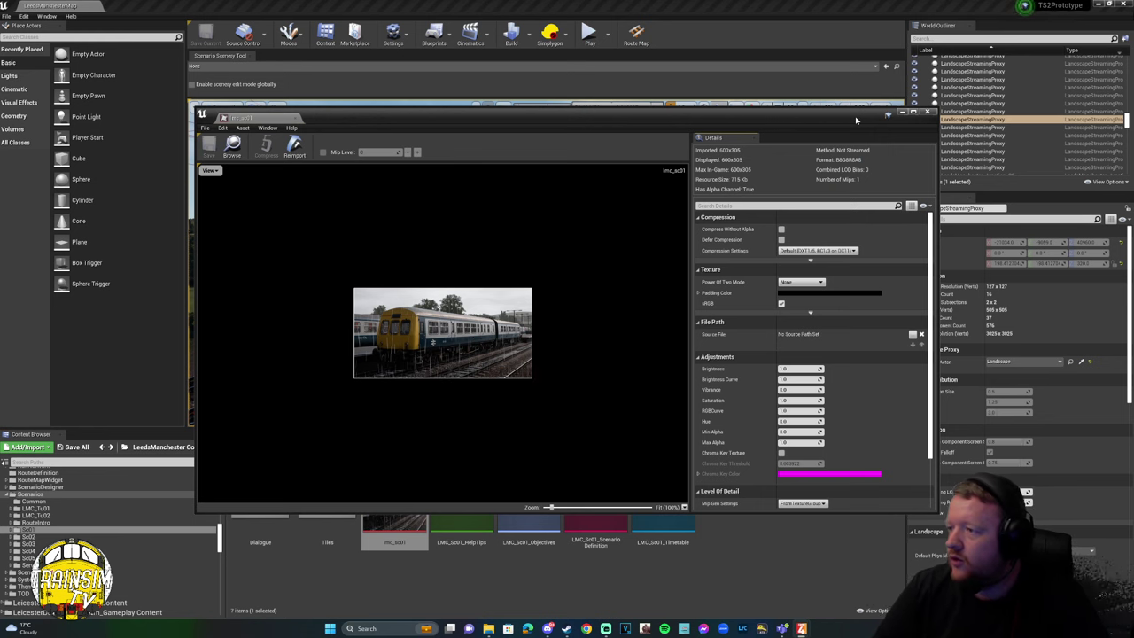
{"action": "left_click", "coordinate": [928, 113]}
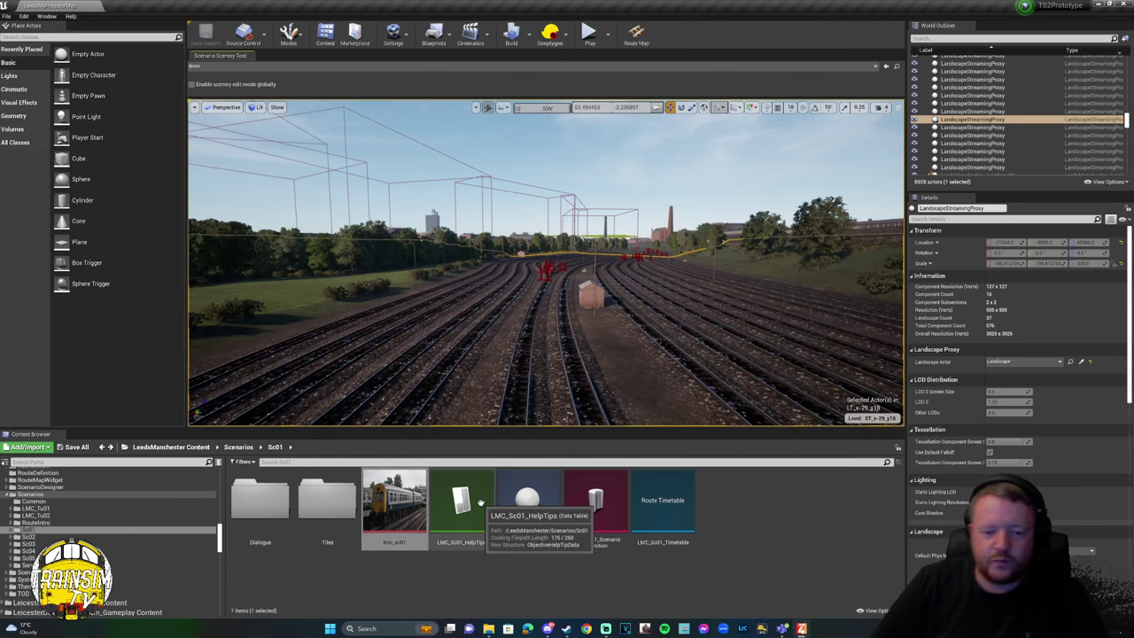
Point out the LMC_Sc01_HelpTips data table and review the LMC_Sc01_Objectives settings, including General Setup, closing the editor when done.
{"action": "left_click", "coordinate": [483, 535]}
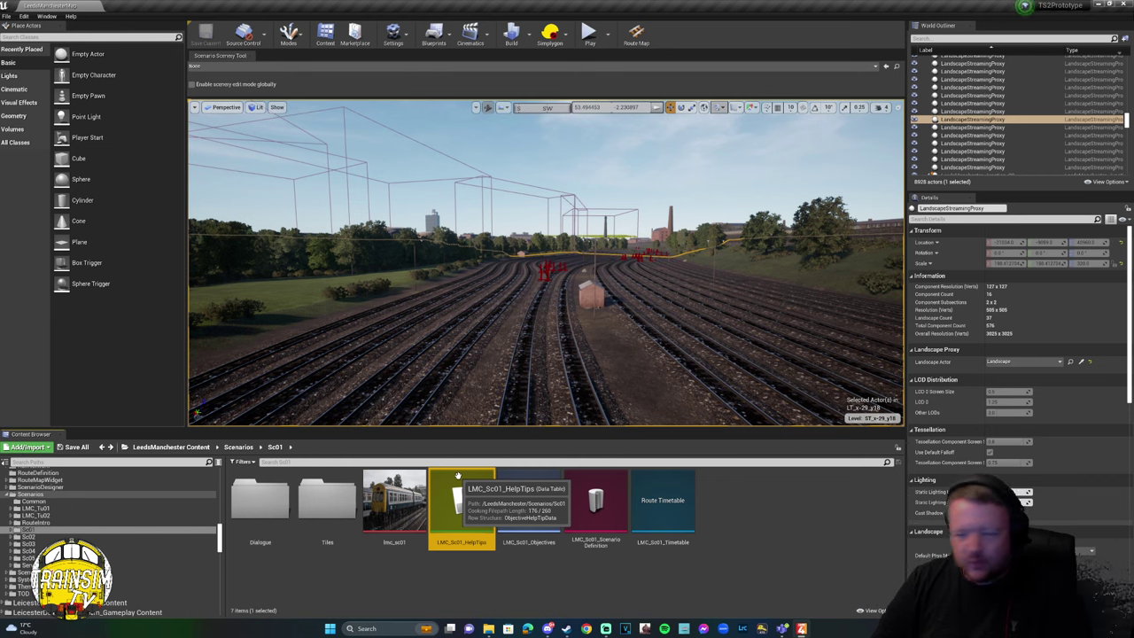
{"action": "double_click", "coordinate": [514, 532]}
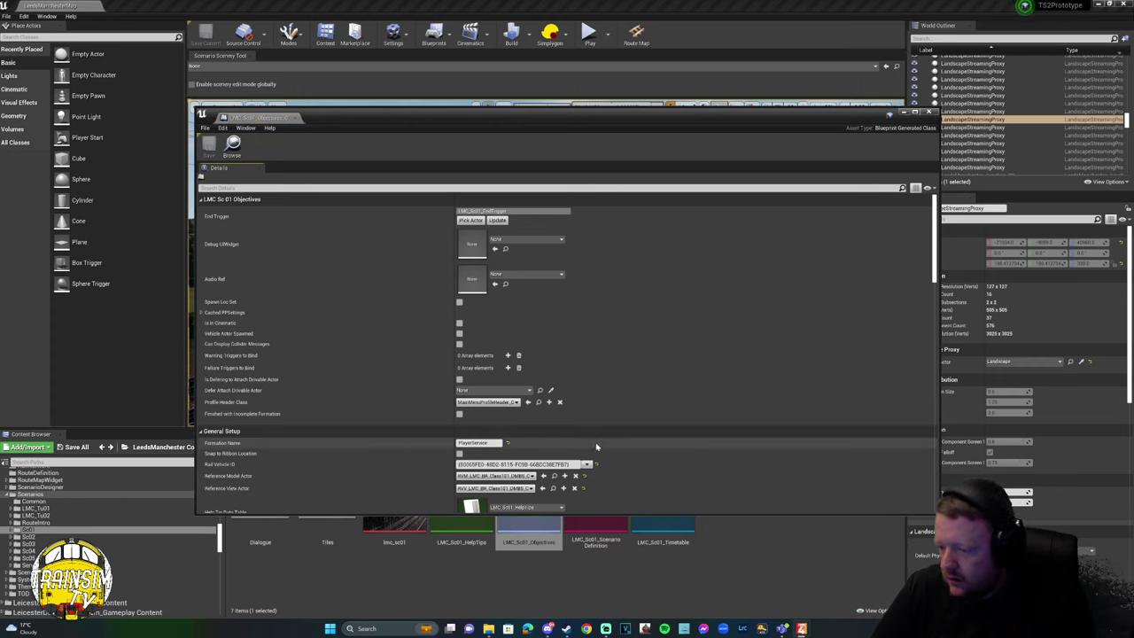
{"action": "scroll", "coordinate": [630, 455], "scroll_direction": "down", "scroll_amount": 5}
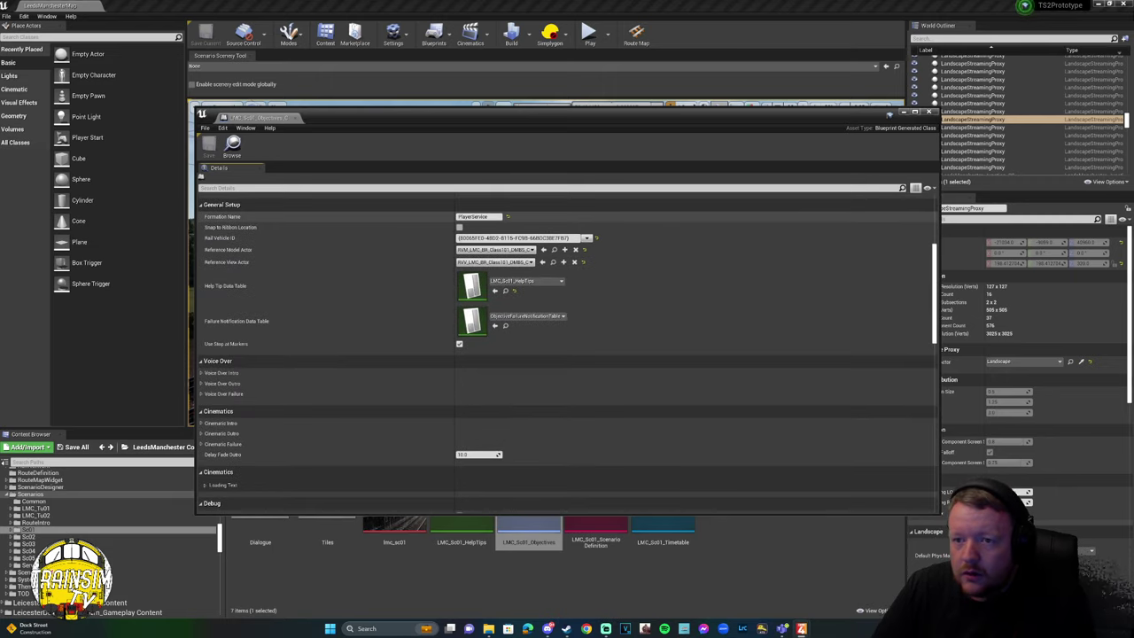
{"action": "scroll", "coordinate": [263, 213], "scroll_direction": "up", "scroll_amount": 5}
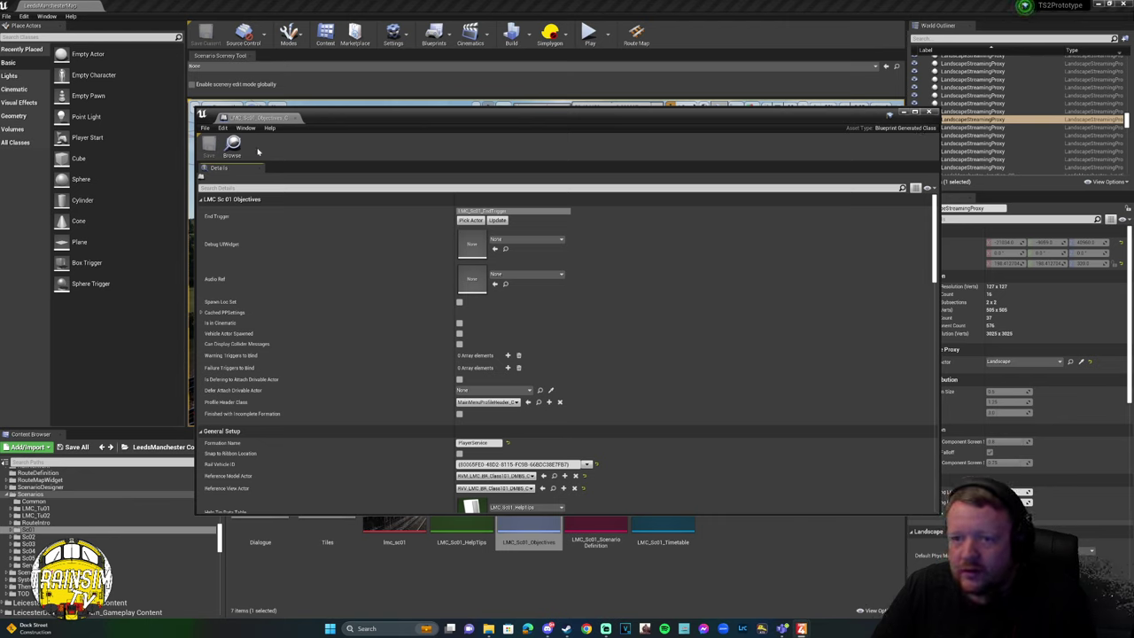
{"action": "left_click", "coordinate": [929, 112]}
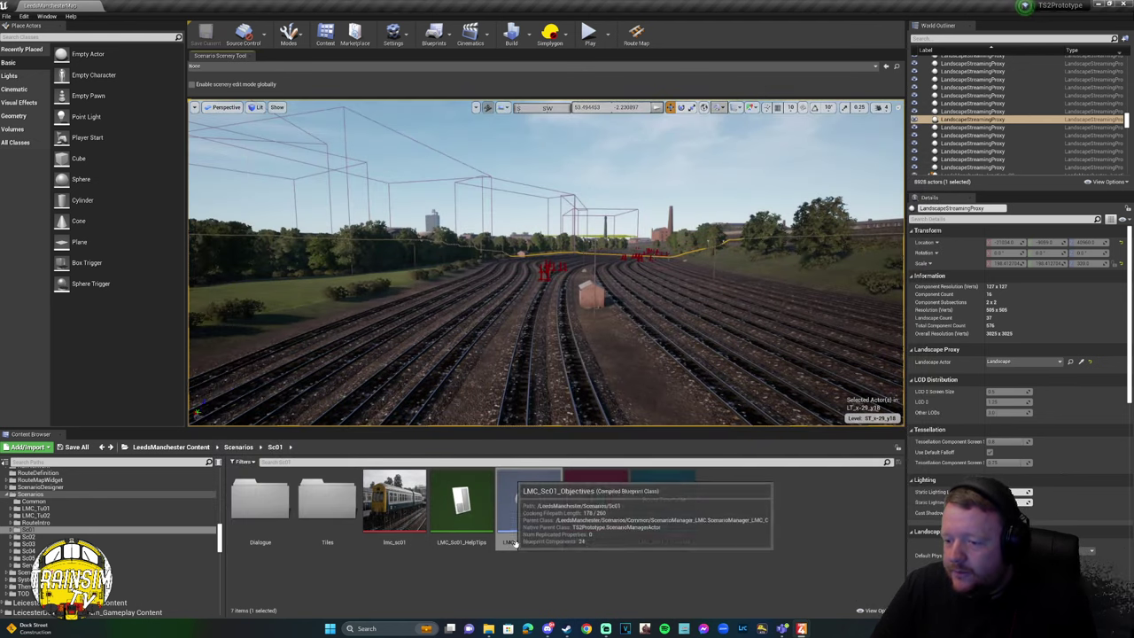
Open LMC_Sc01_ScenarioDefinition in a maximised window and examine its general settings, including Hidden, Minutes to Complete and Start Location Tag.
{"action": "mouse_move", "coordinate": [595, 542]}
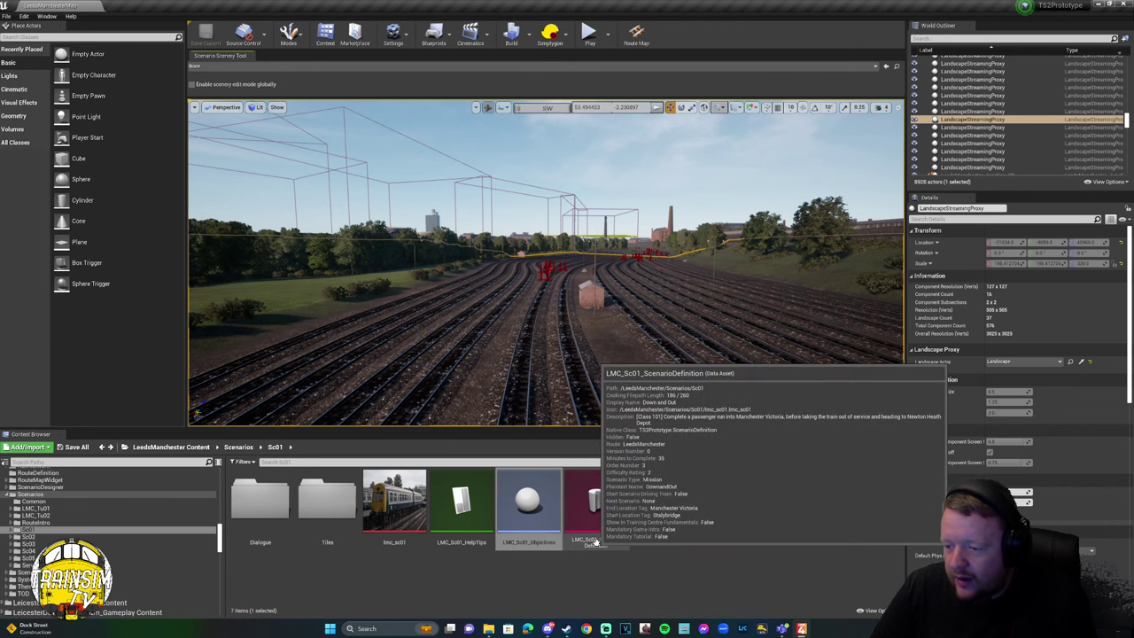
{"action": "double_click", "coordinate": [596, 542]}
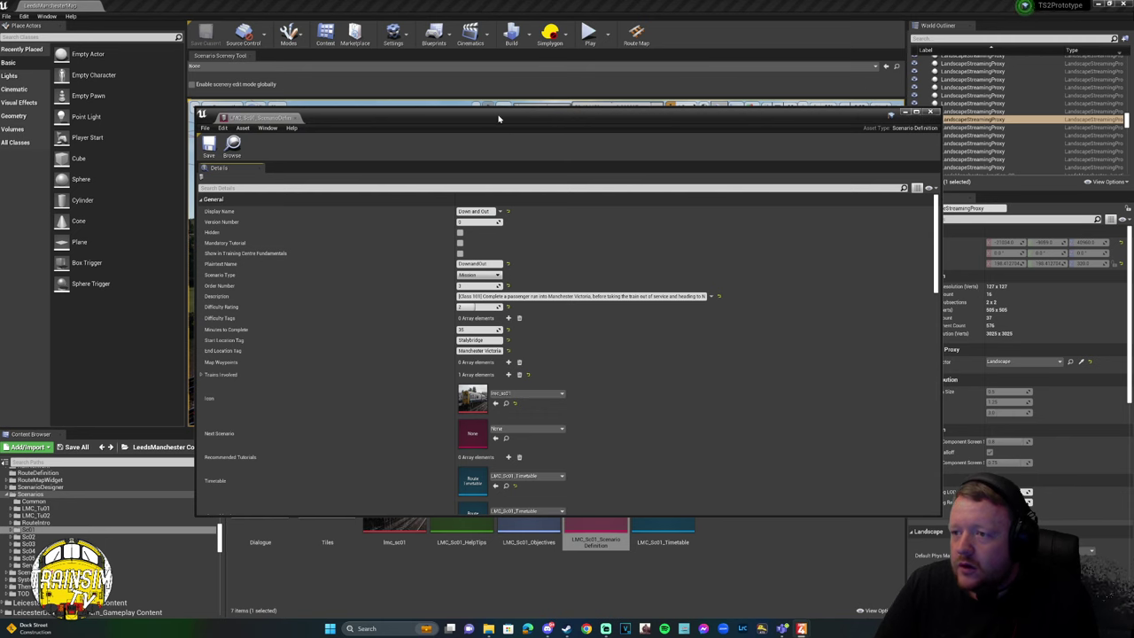
{"action": "double_click", "coordinate": [499, 118]}
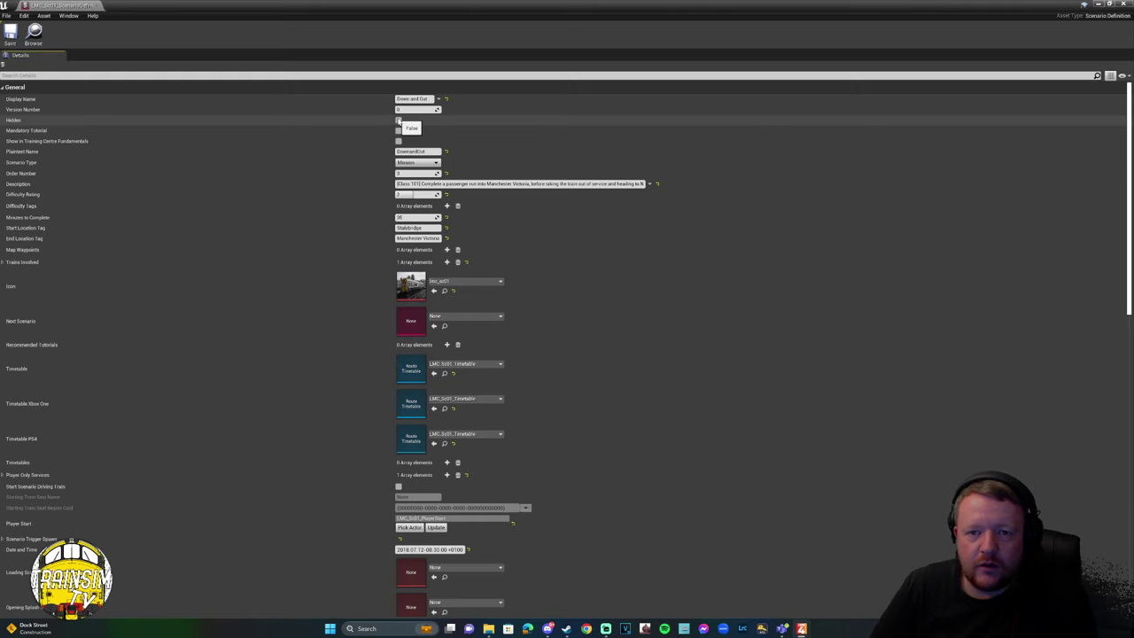
{"action": "mouse_move", "coordinate": [18, 121]}
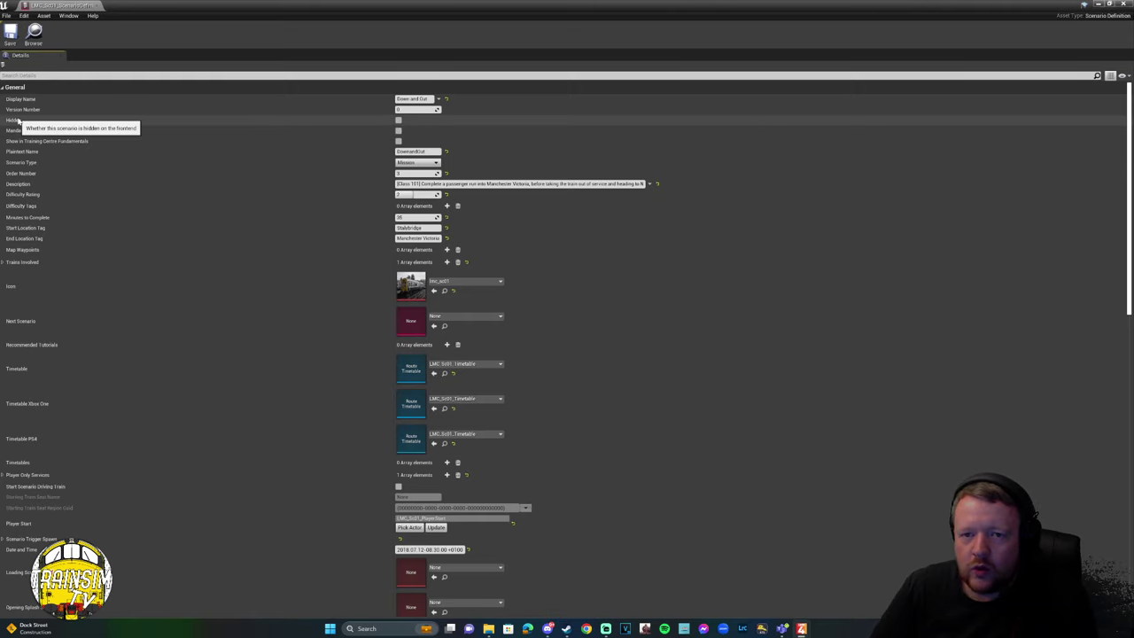
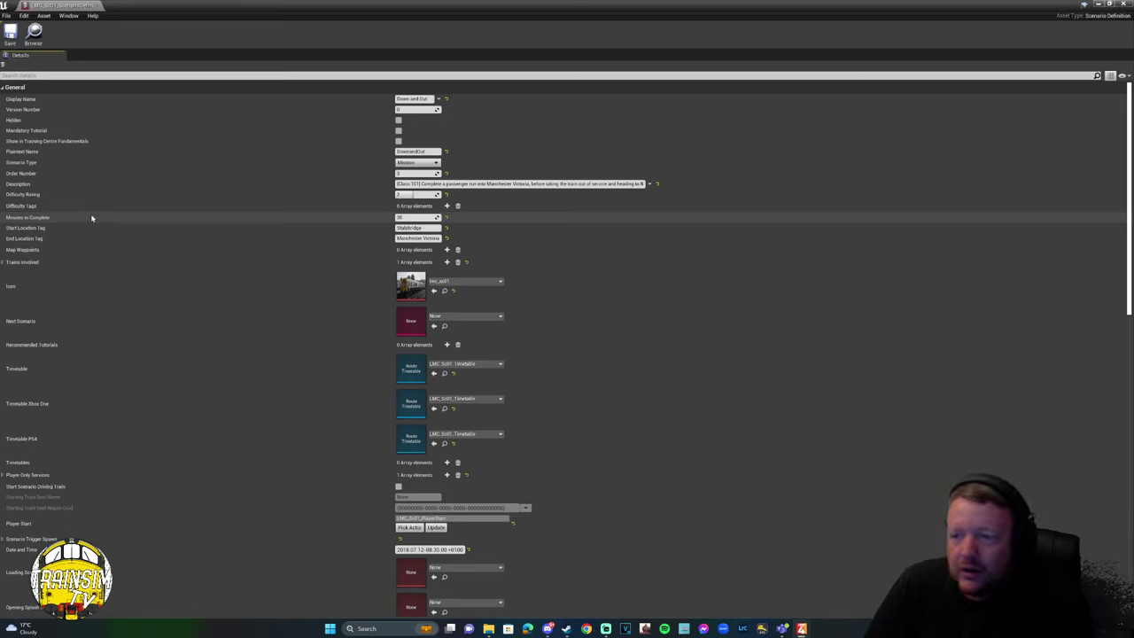
{"action": "mouse_move", "coordinate": [29, 217]}
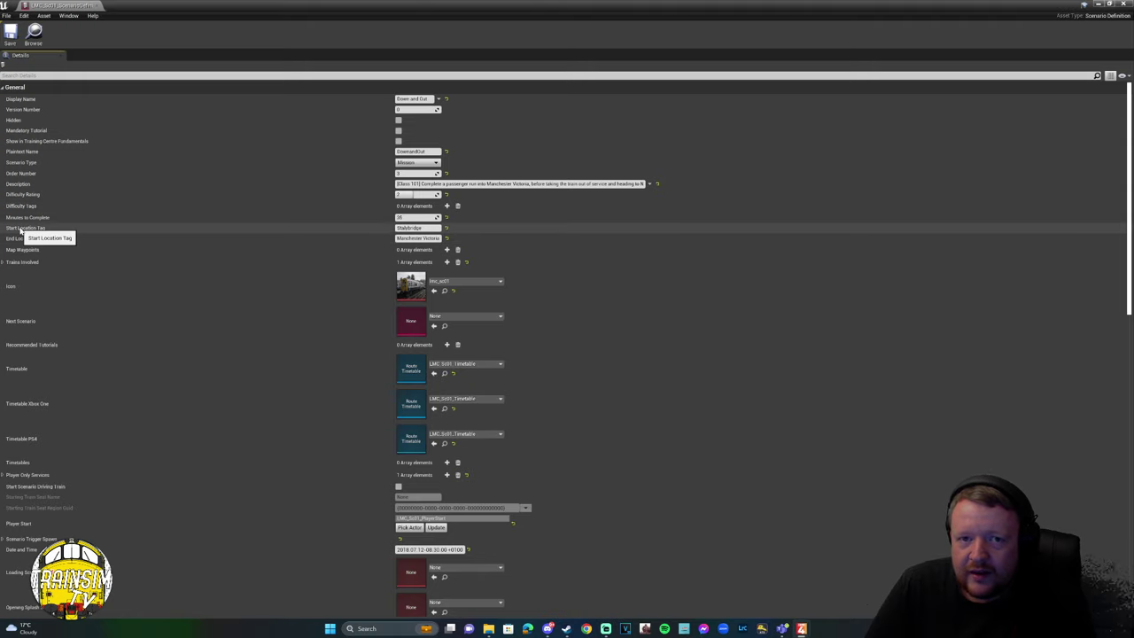
Move the scenario definition window aside and examine the Stalybridge to Manchester Victoria section on the Route Map.
{"action": "left_click", "coordinate": [228, 8]}
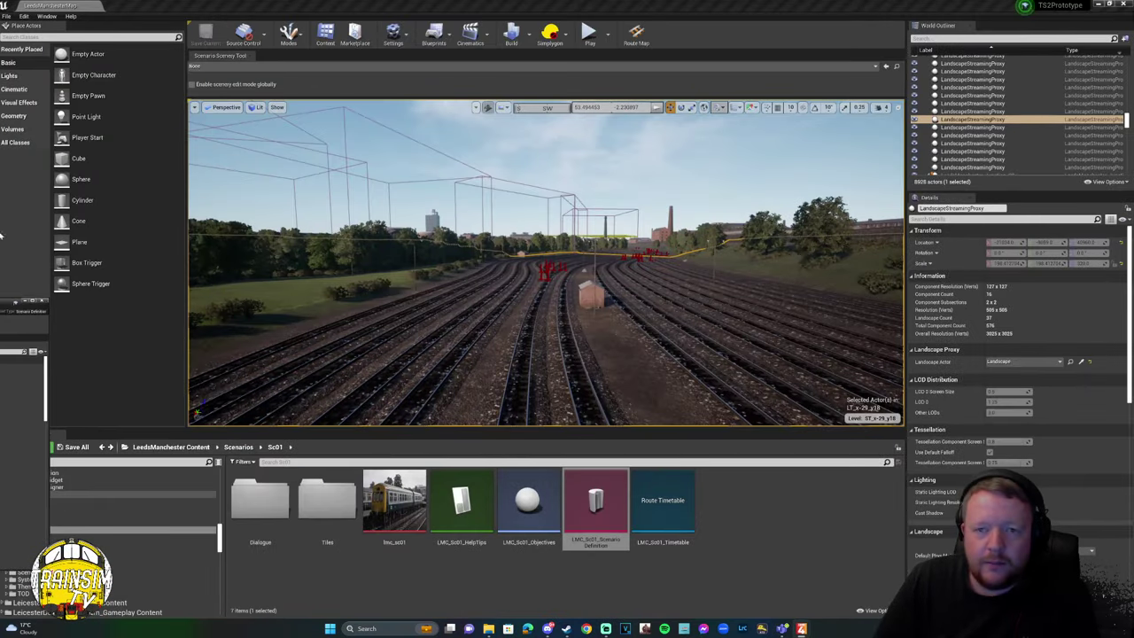
{"action": "left_click", "coordinate": [636, 36]}
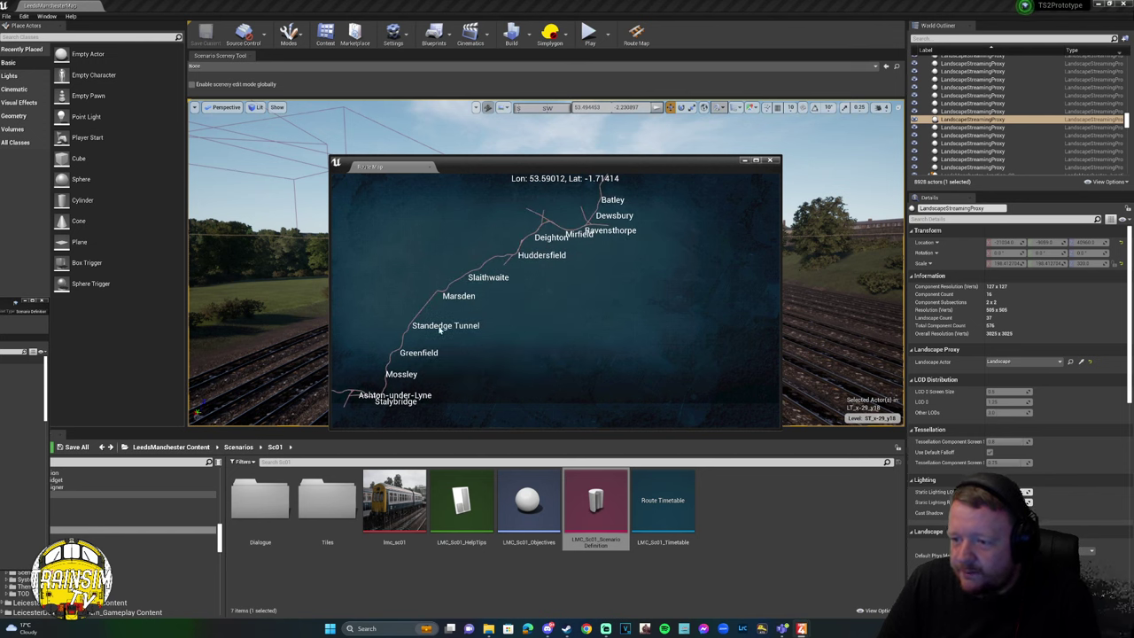
{"action": "left_click_drag", "start_coordinate": [440, 328], "coordinate": [599, 266]}
{"action": "scroll", "coordinate": [470, 341], "scroll_direction": "up", "scroll_amount": 4}
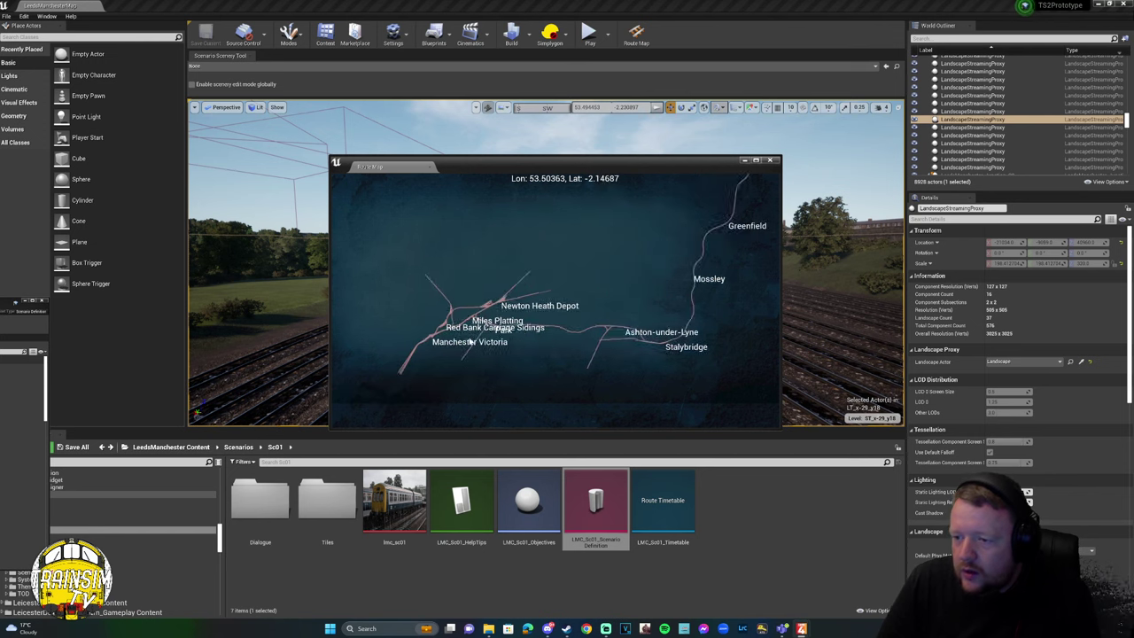
{"action": "scroll", "coordinate": [471, 341], "scroll_direction": "up", "scroll_amount": 1}
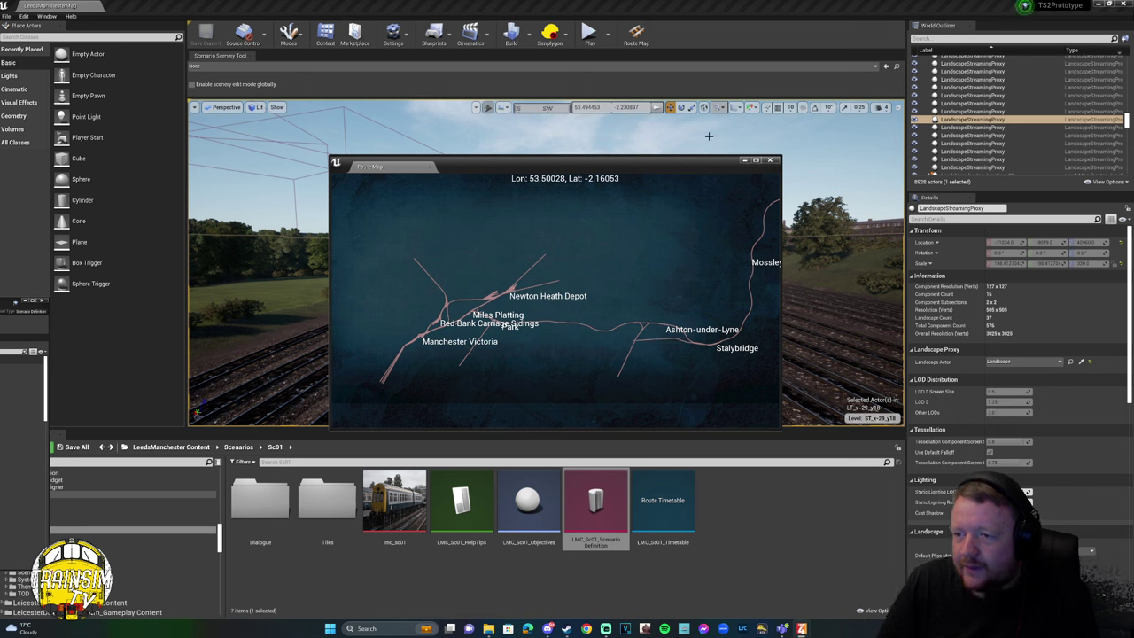
Close the Route Map and examine the Trains Involved entry in a maximised LMC_Sc01_ScenarioDefinition window.
{"action": "left_click", "coordinate": [770, 160]}
{"action": "double_click", "coordinate": [595, 505]}
{"action": "left_click_drag", "start_coordinate": [521, 303], "coordinate": [614, 2]}
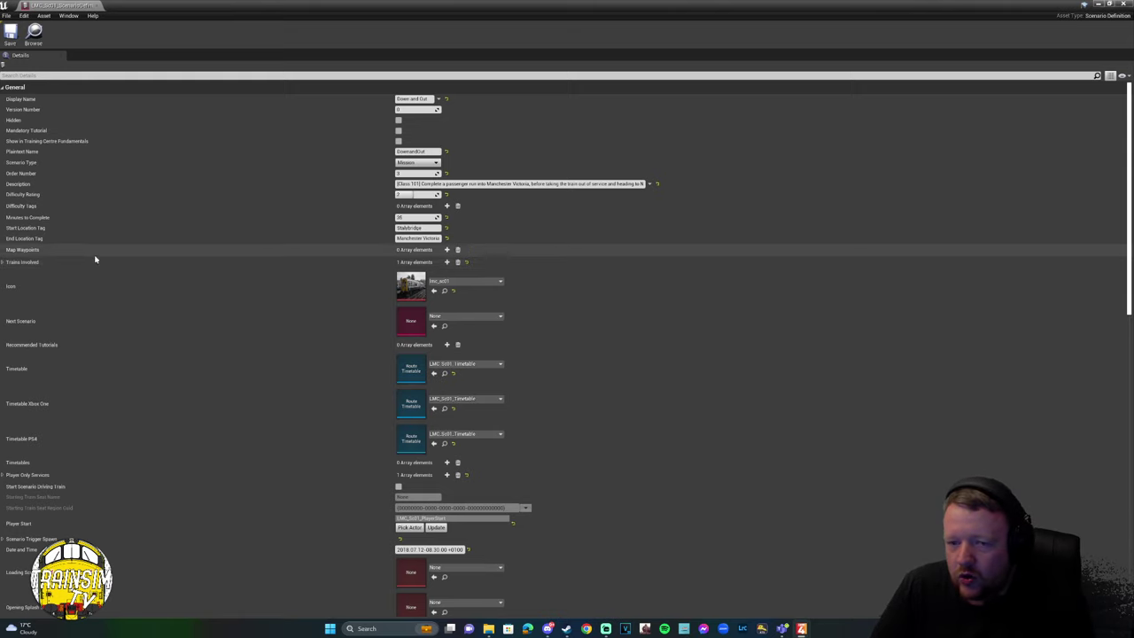
{"action": "left_click", "coordinate": [5, 263]}
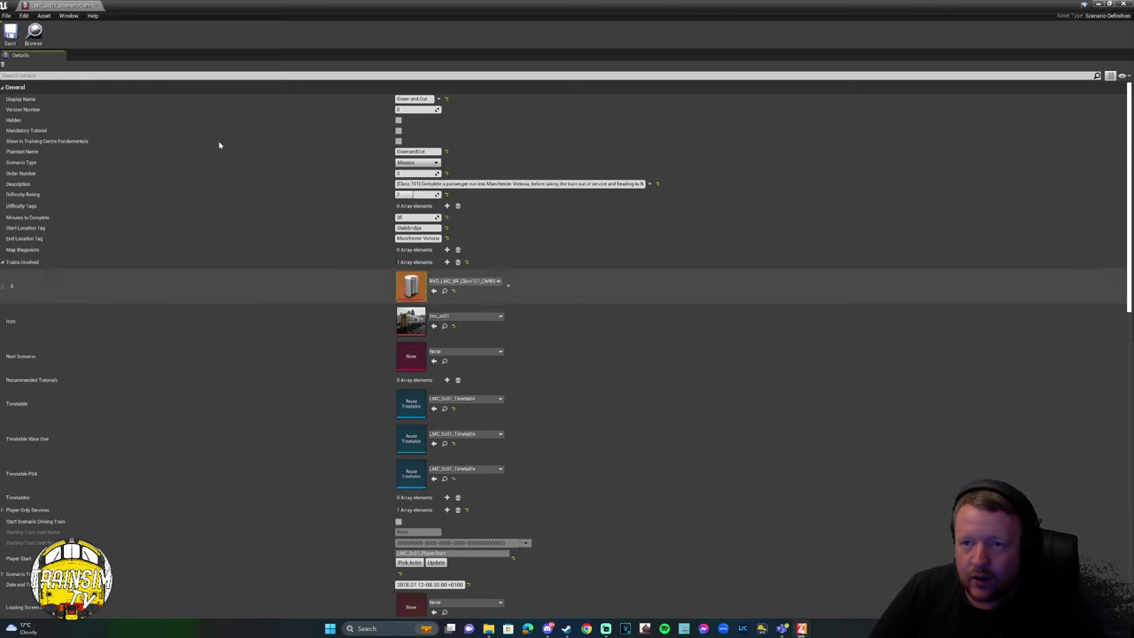
Locate the scenario's lmc_sc01 icon texture in the Content Browser from the definition, then maximise the definition window again.
{"action": "left_click_drag", "start_coordinate": [257, 7], "coordinate": [767, 404]}
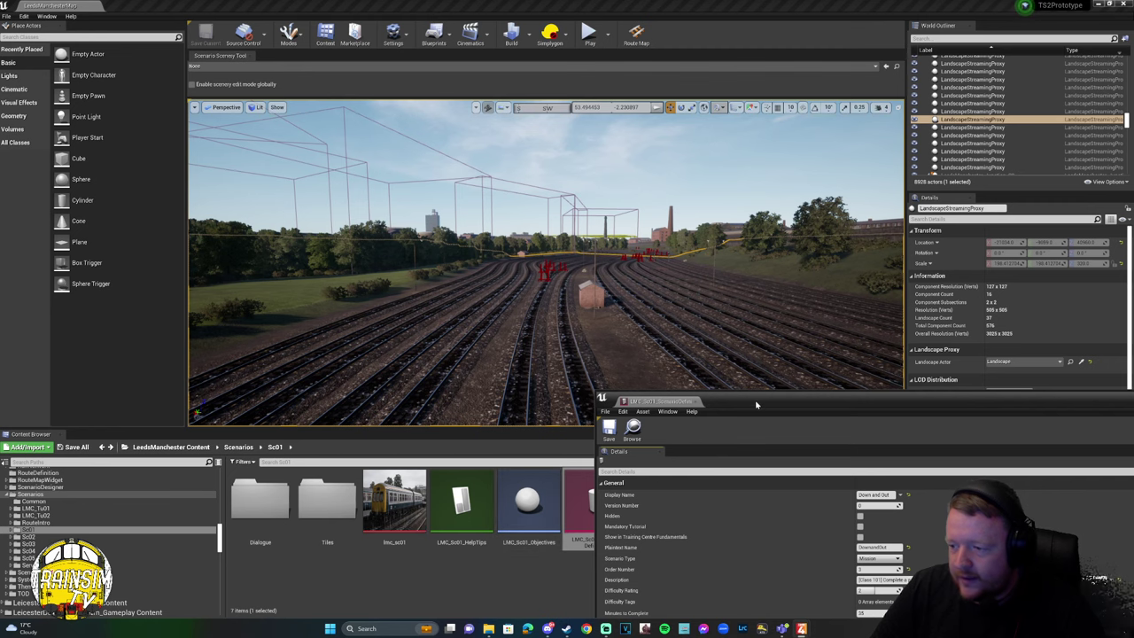
{"action": "left_click_drag", "start_coordinate": [755, 405], "coordinate": [313, 16]}
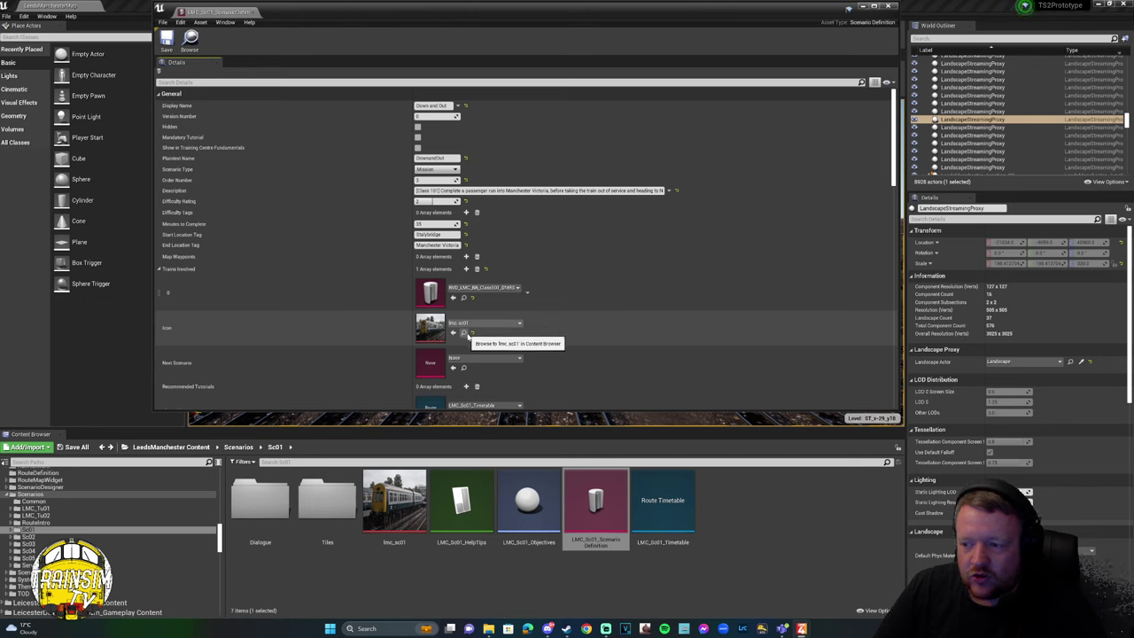
{"action": "left_click", "coordinate": [465, 337]}
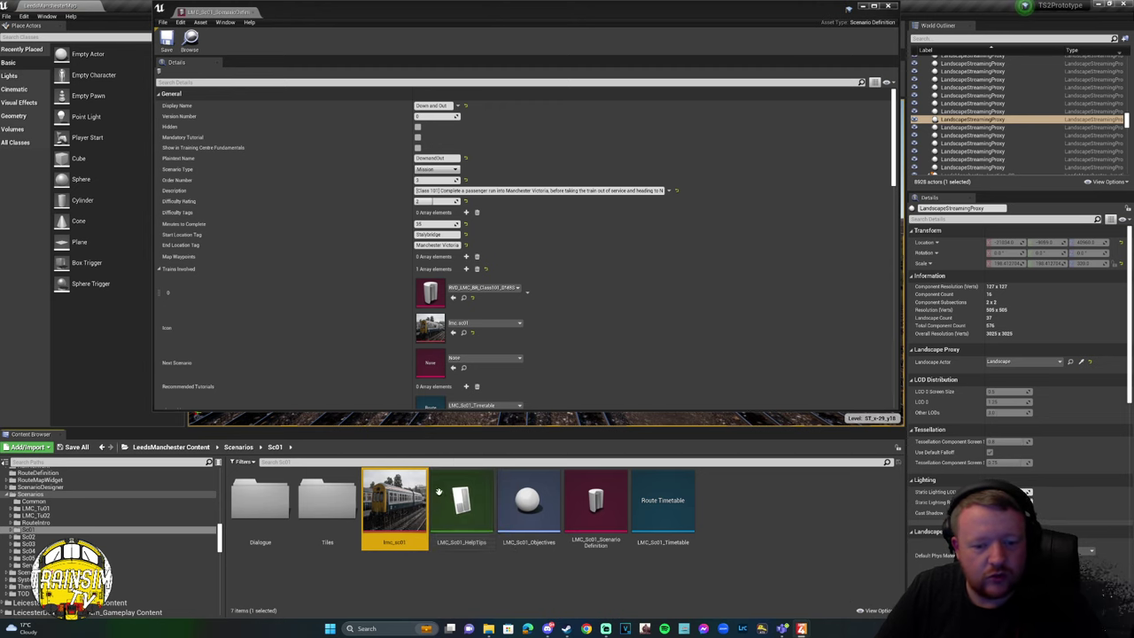
{"action": "double_click", "coordinate": [313, 18]}
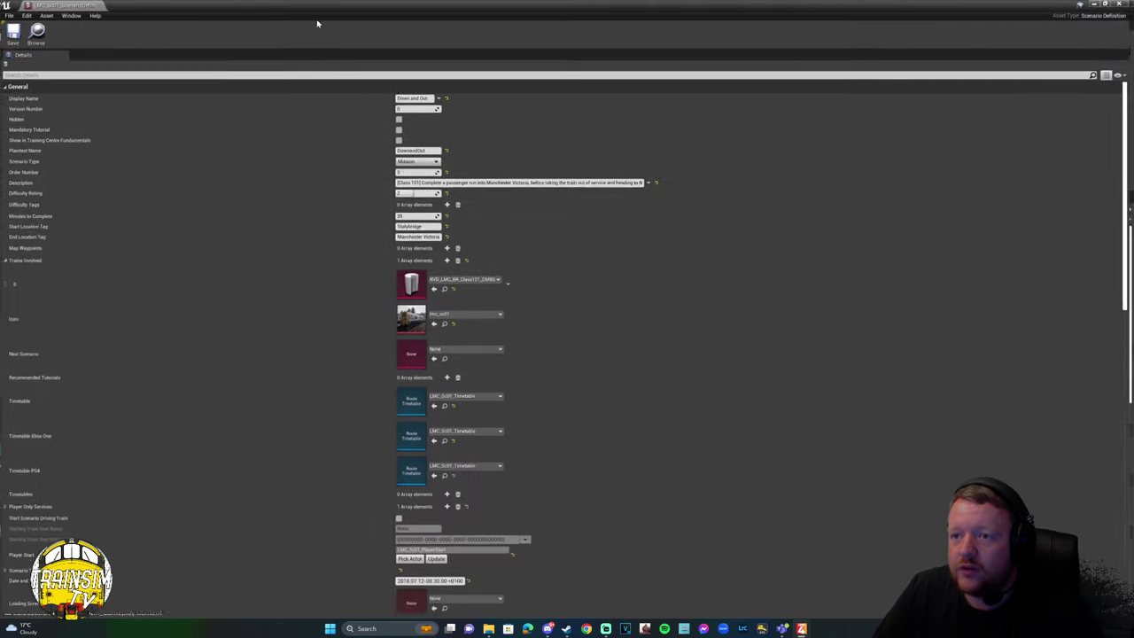
Review the definition's timetable assignments, the Player Only Services entry and the expanded Scenario Trigger Spawn settings.
{"action": "scroll", "coordinate": [608, 399], "scroll_direction": "down", "scroll_amount": 5}
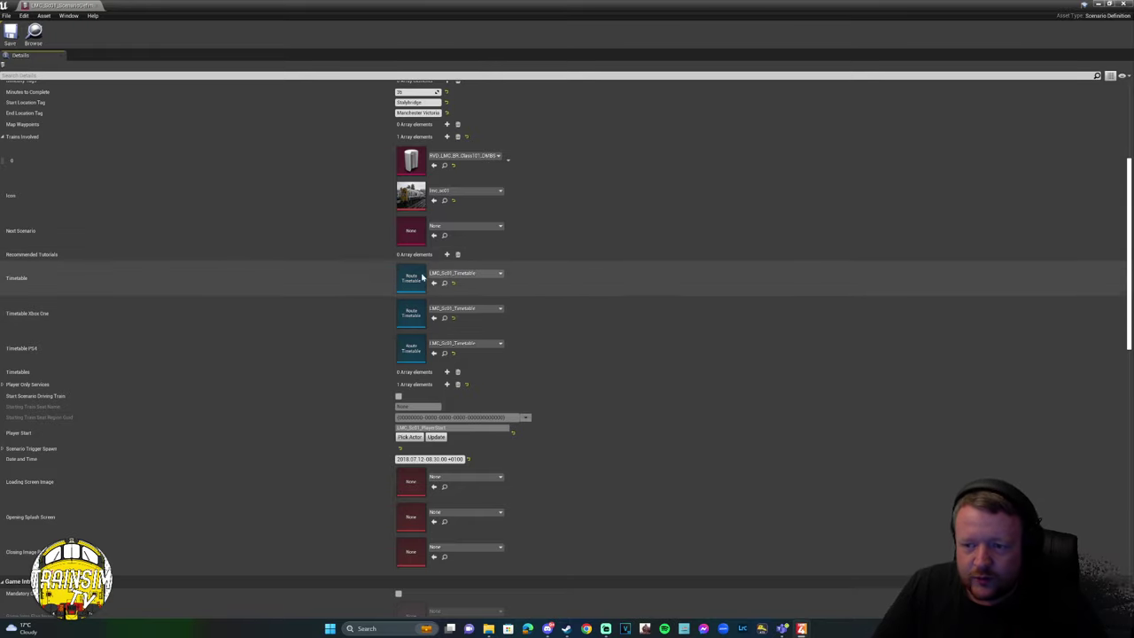
{"action": "mouse_move", "coordinate": [24, 280]}
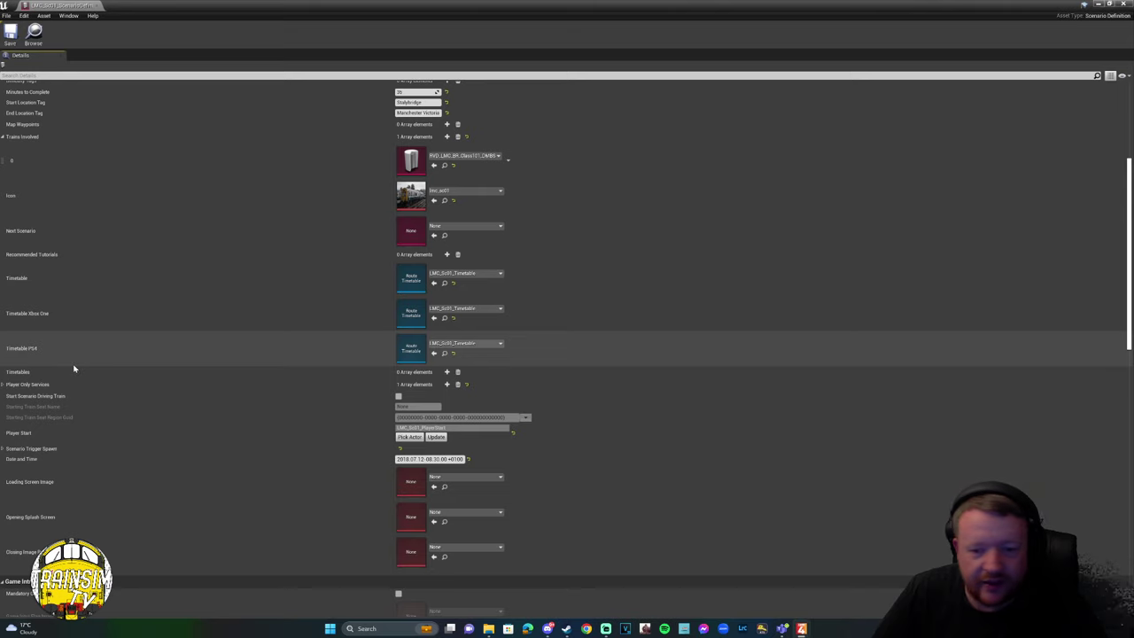
{"action": "left_click", "coordinate": [4, 384]}
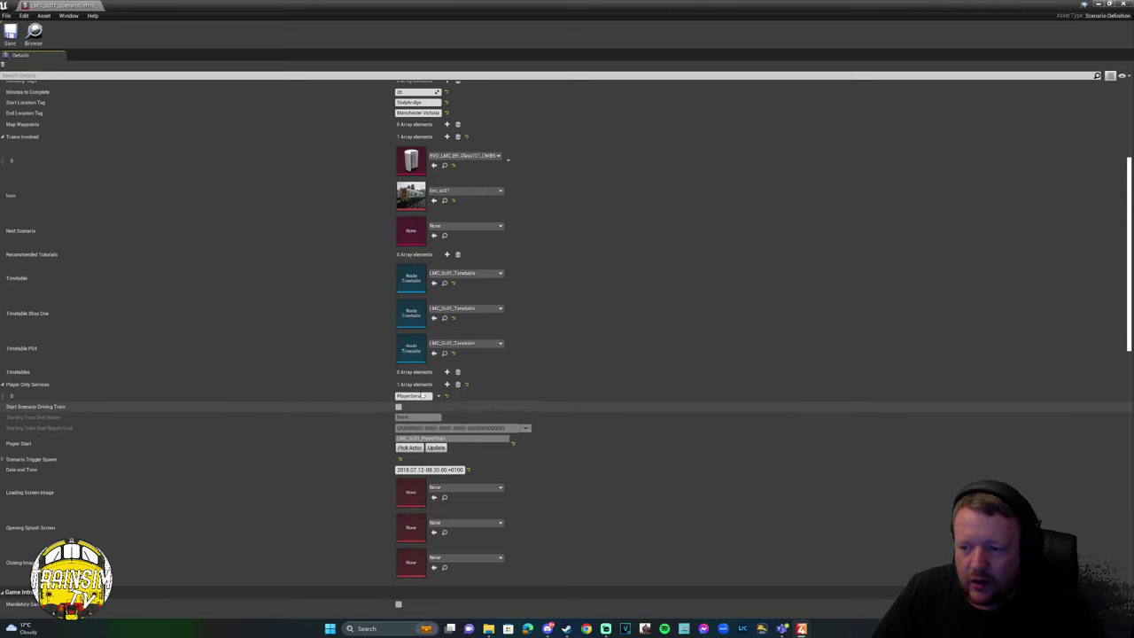
{"action": "left_click_drag", "start_coordinate": [433, 396], "coordinate": [391, 398]}
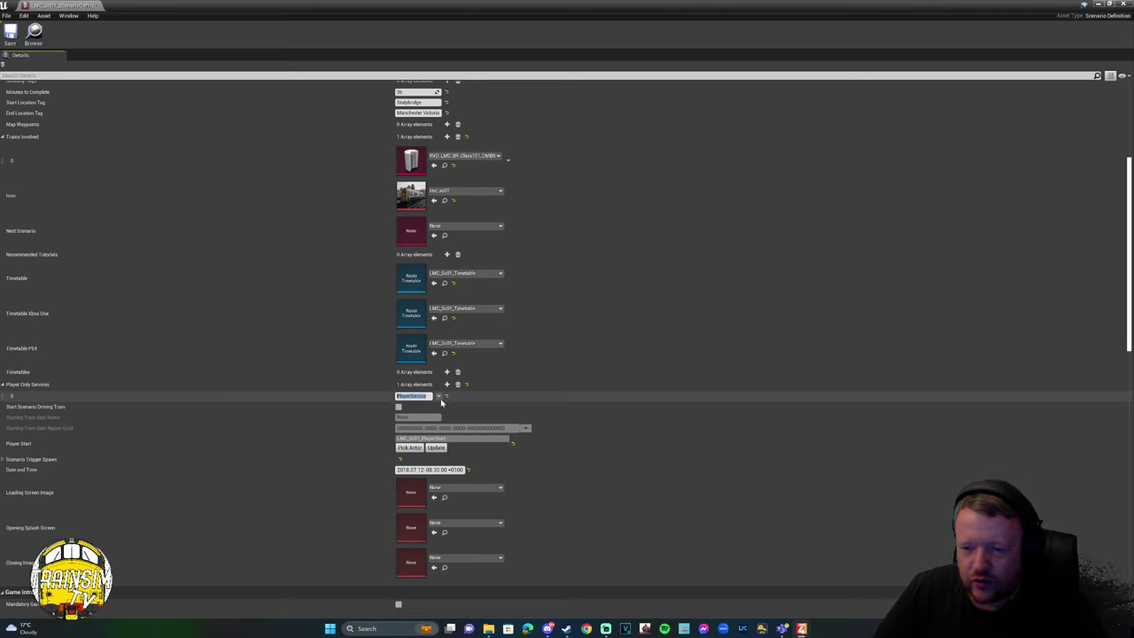
{"action": "scroll", "coordinate": [615, 405], "scroll_direction": "down", "scroll_amount": 3}
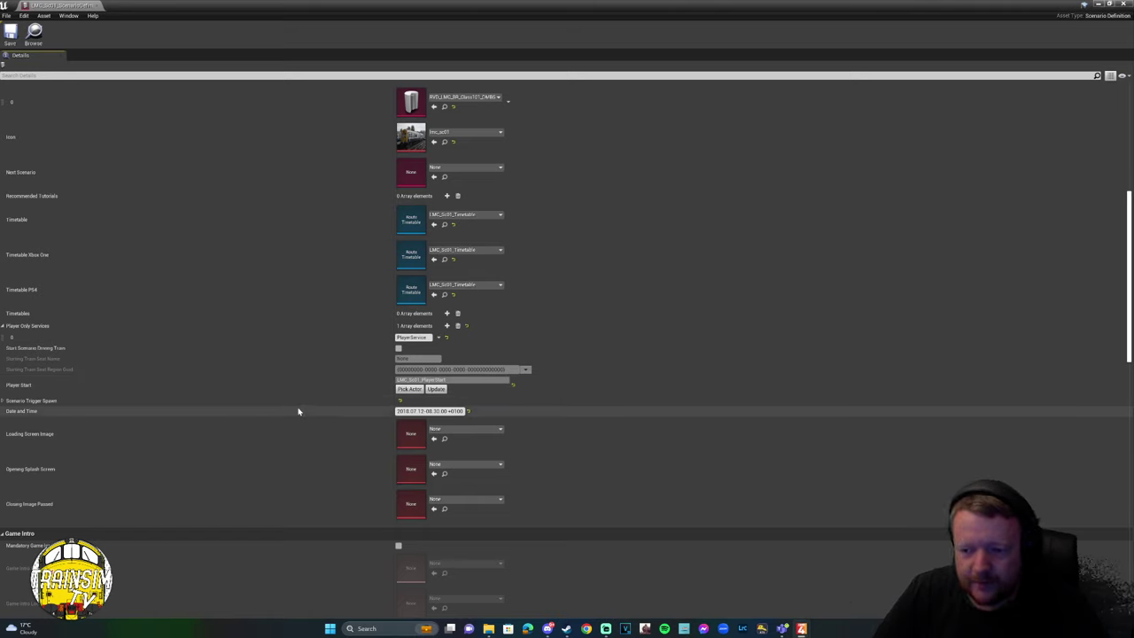
{"action": "left_click", "coordinate": [4, 401]}
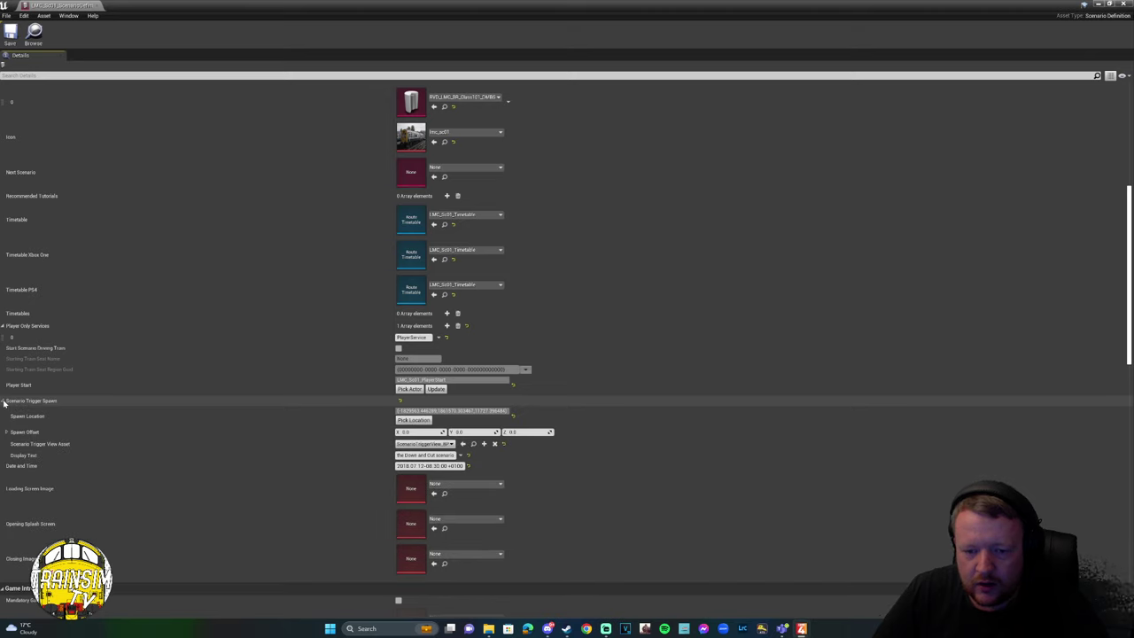
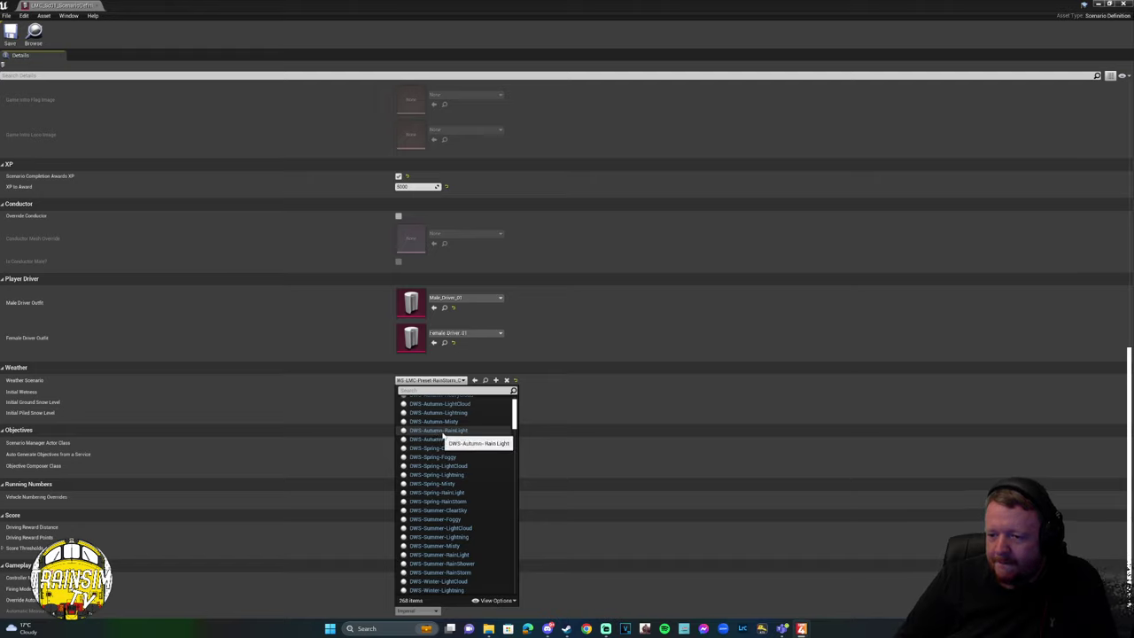
Browse the available Weather Scenario presets and review the remaining Objectives, Score and Gameplay settings, minimising the definition window when done.
{"action": "scroll", "coordinate": [434, 469], "scroll_direction": "up", "scroll_amount": 1}
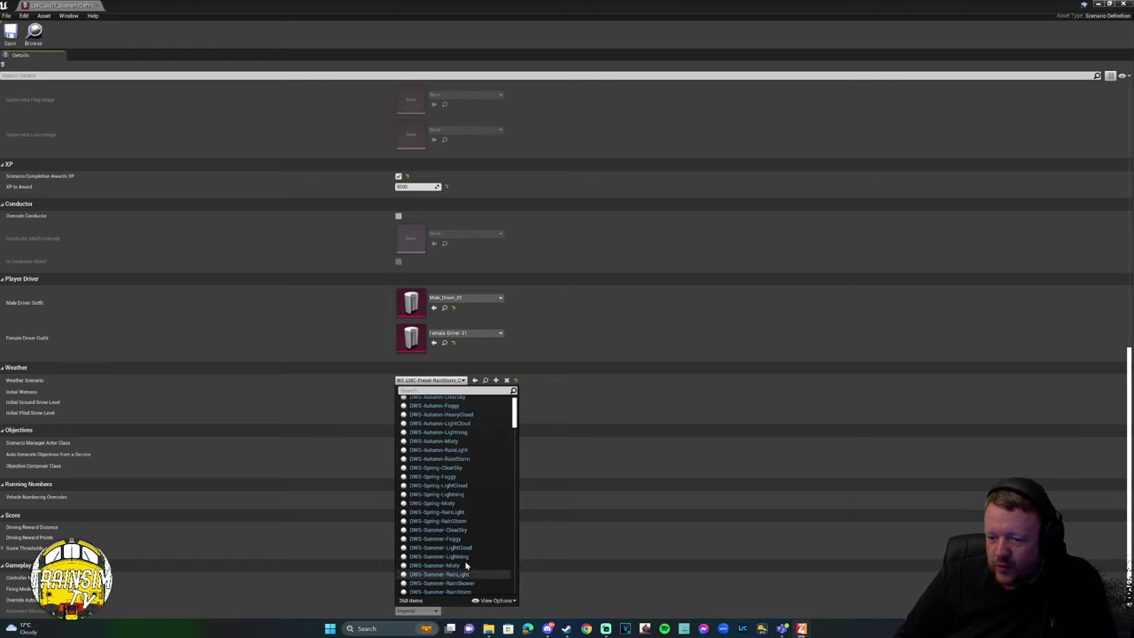
{"action": "scroll", "coordinate": [447, 540], "scroll_direction": "down", "scroll_amount": 10}
{"action": "scroll", "coordinate": [460, 574], "scroll_direction": "up", "scroll_amount": 12}
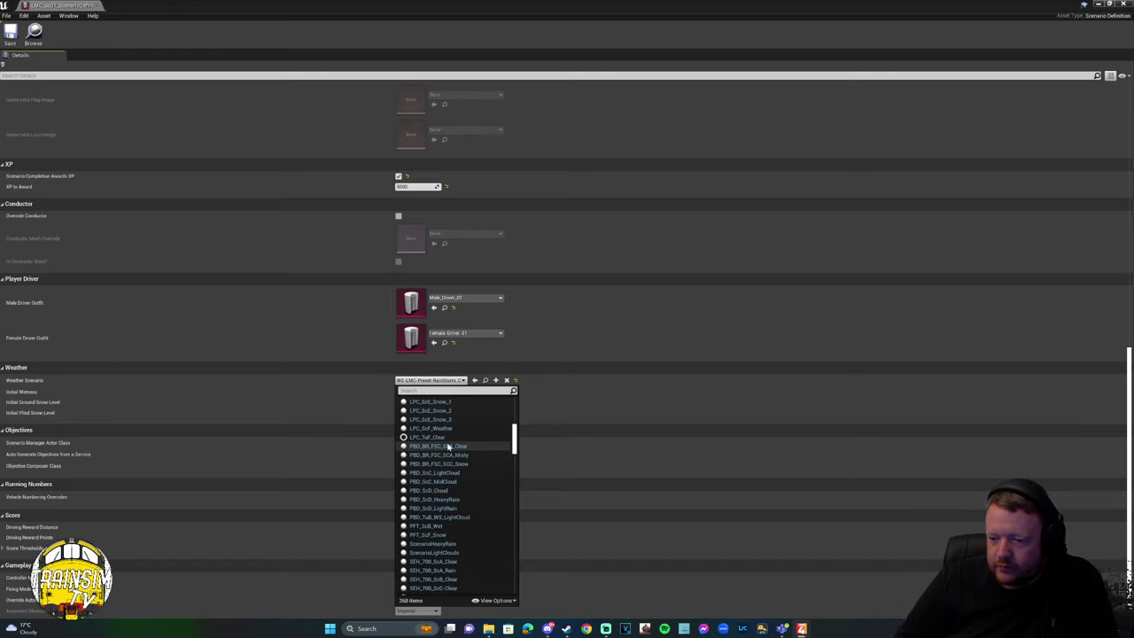
{"action": "left_click", "coordinate": [434, 381]}
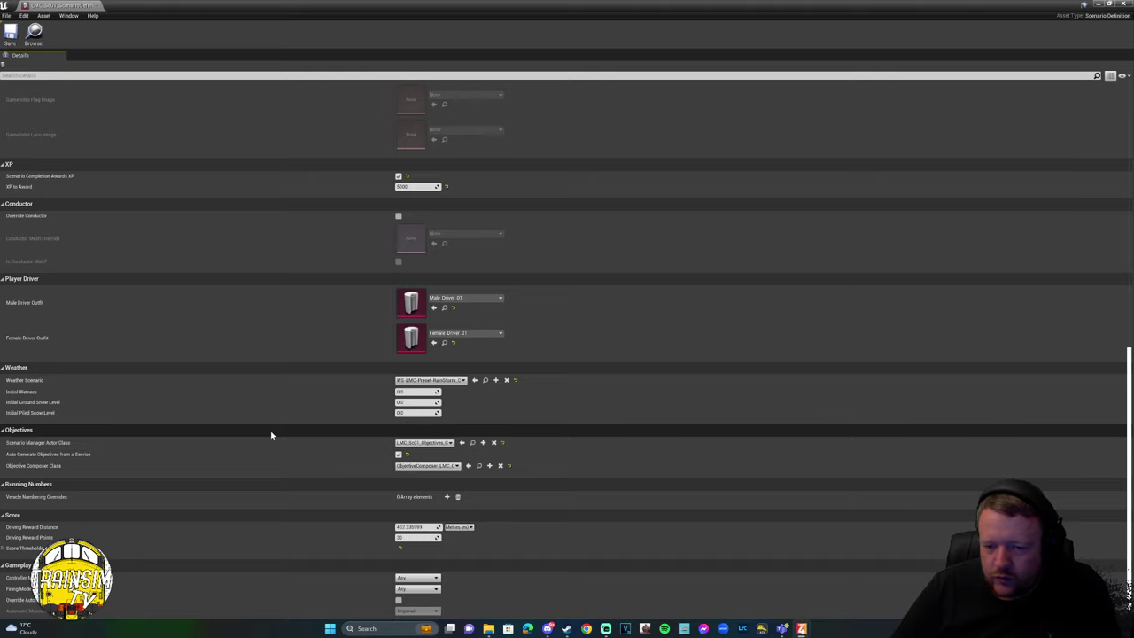
{"action": "scroll", "coordinate": [274, 448], "scroll_direction": "down", "scroll_amount": 1}
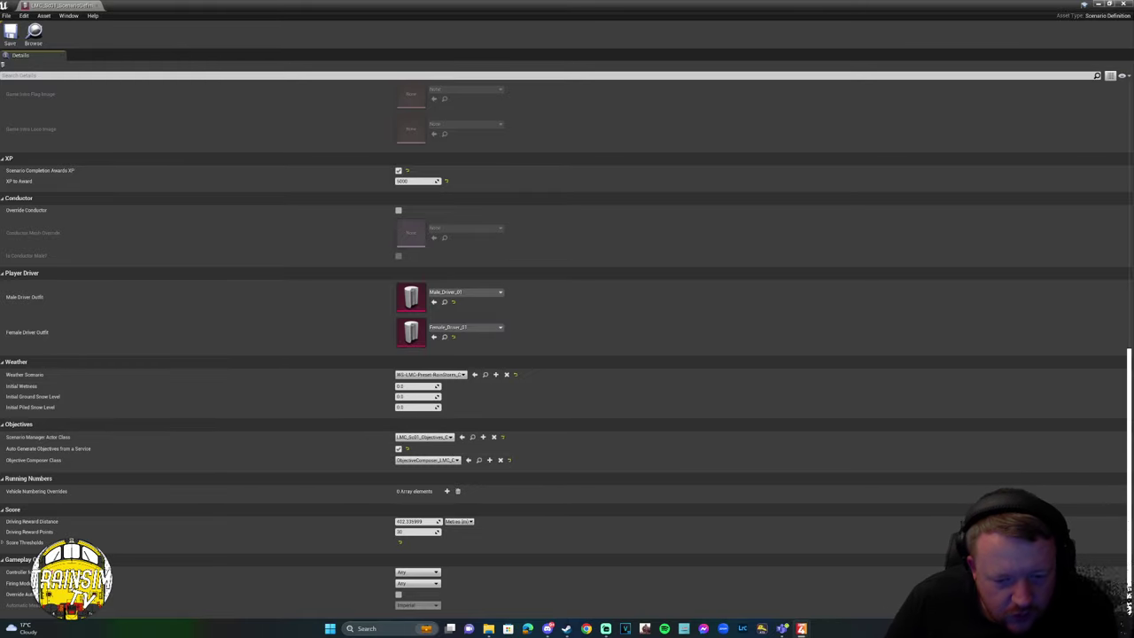
{"action": "left_click", "coordinate": [1098, 5]}
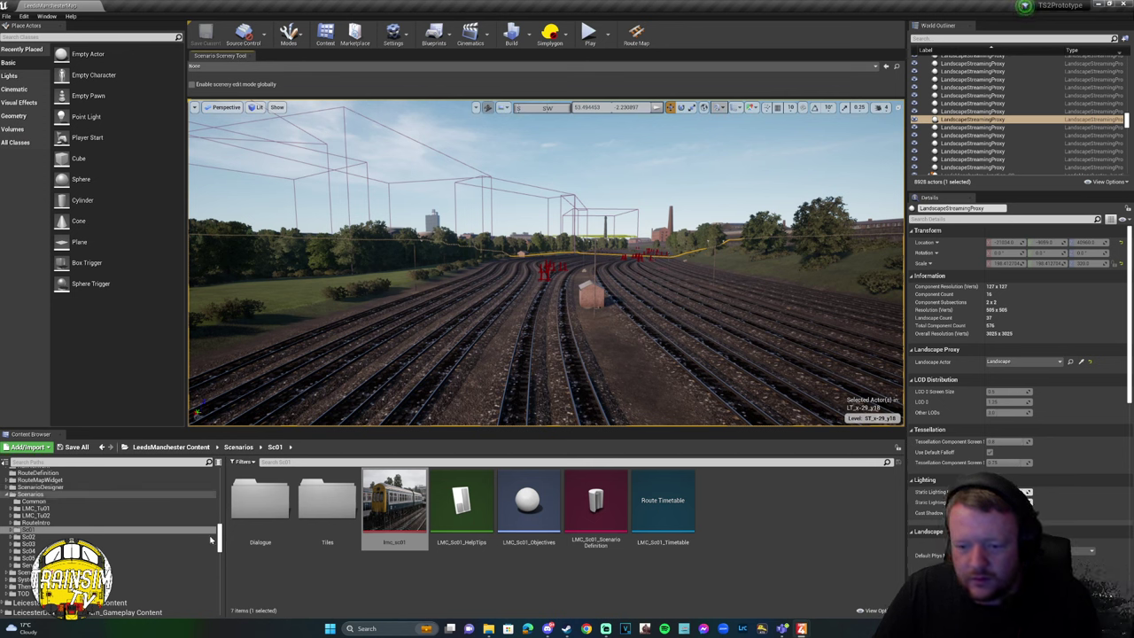
Navigate to the ScenarioManager folder under Content > Core > BlueprintResources.
{"action": "scroll", "coordinate": [133, 540], "scroll_direction": "up", "scroll_amount": 10}
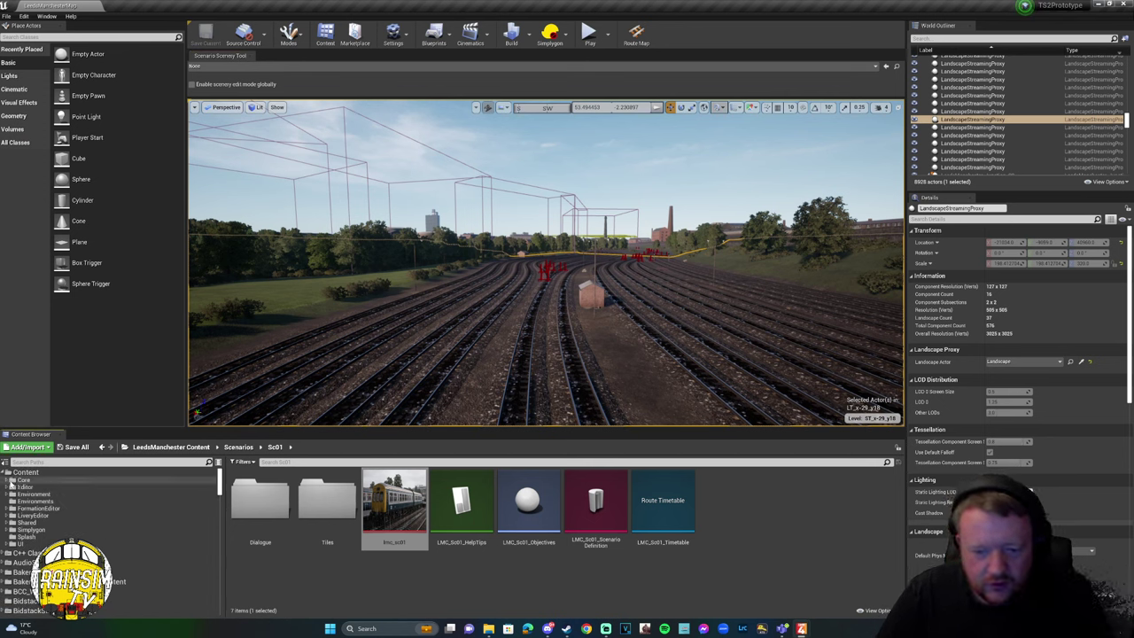
{"action": "left_click", "coordinate": [8, 481]}
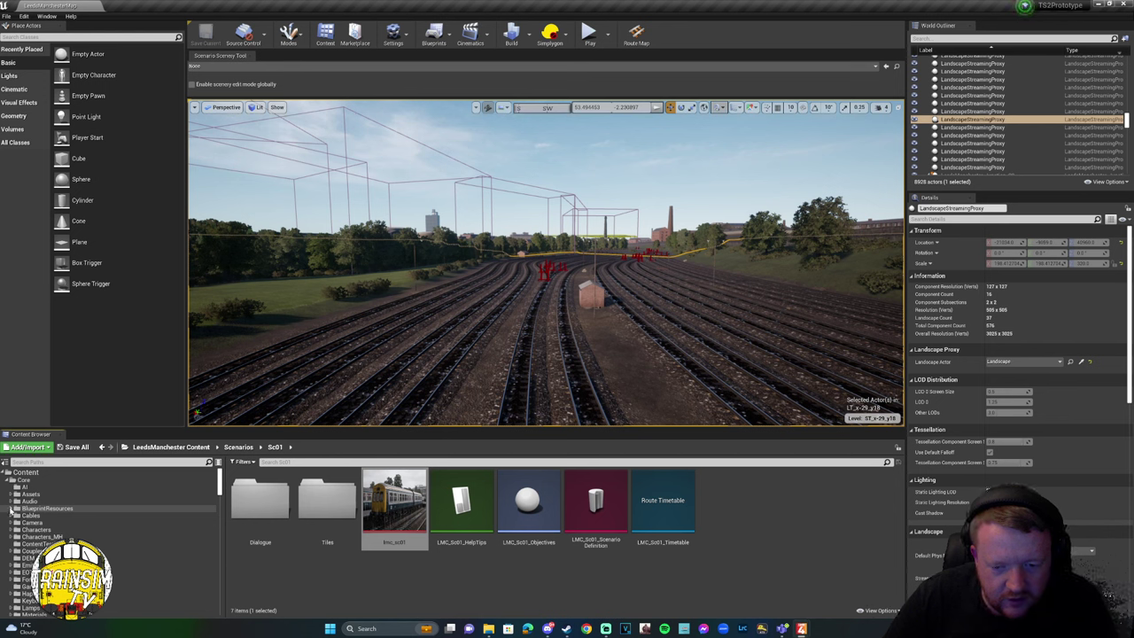
{"action": "left_click", "coordinate": [11, 508]}
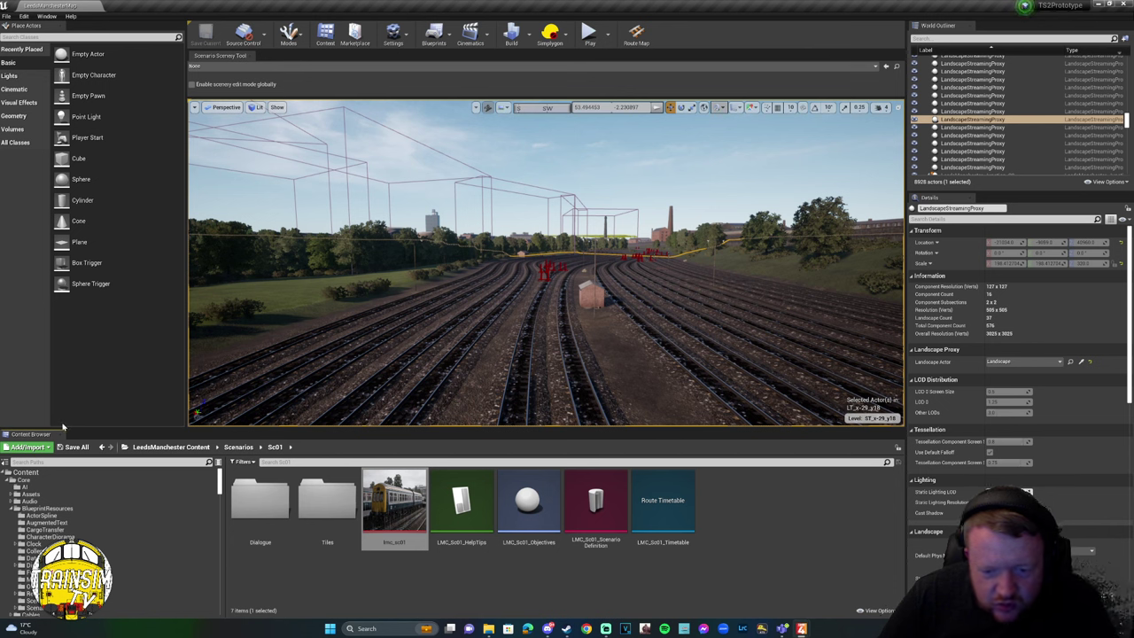
{"action": "scroll", "coordinate": [75, 498], "scroll_direction": "down", "scroll_amount": 2}
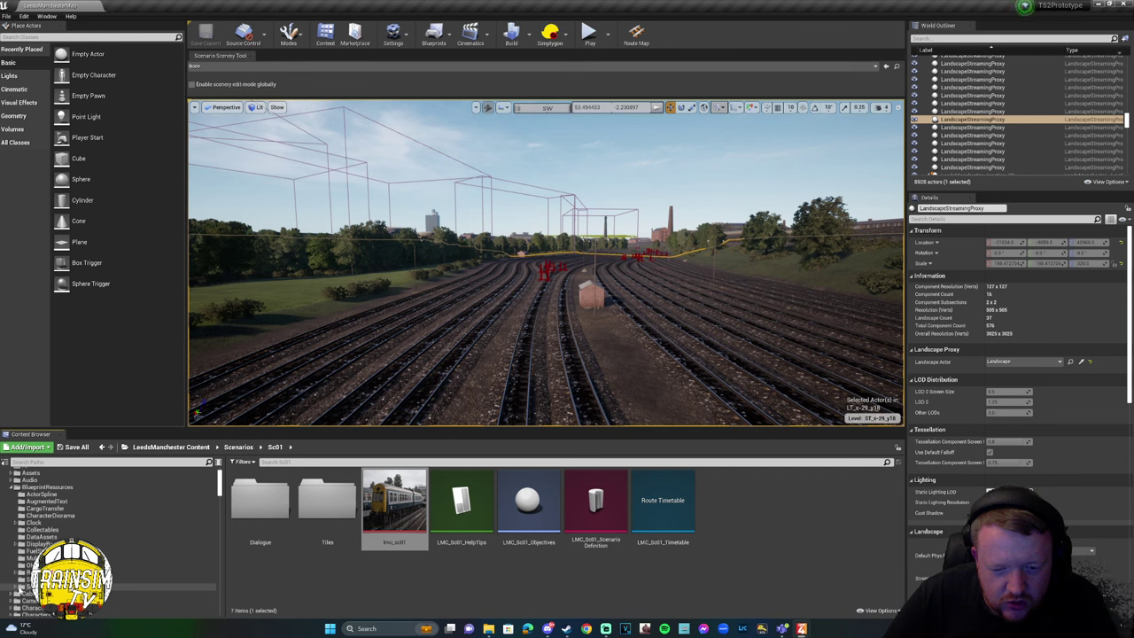
{"action": "left_click", "coordinate": [18, 588]}
{"action": "scroll", "coordinate": [71, 558], "scroll_direction": "down", "scroll_amount": 2}
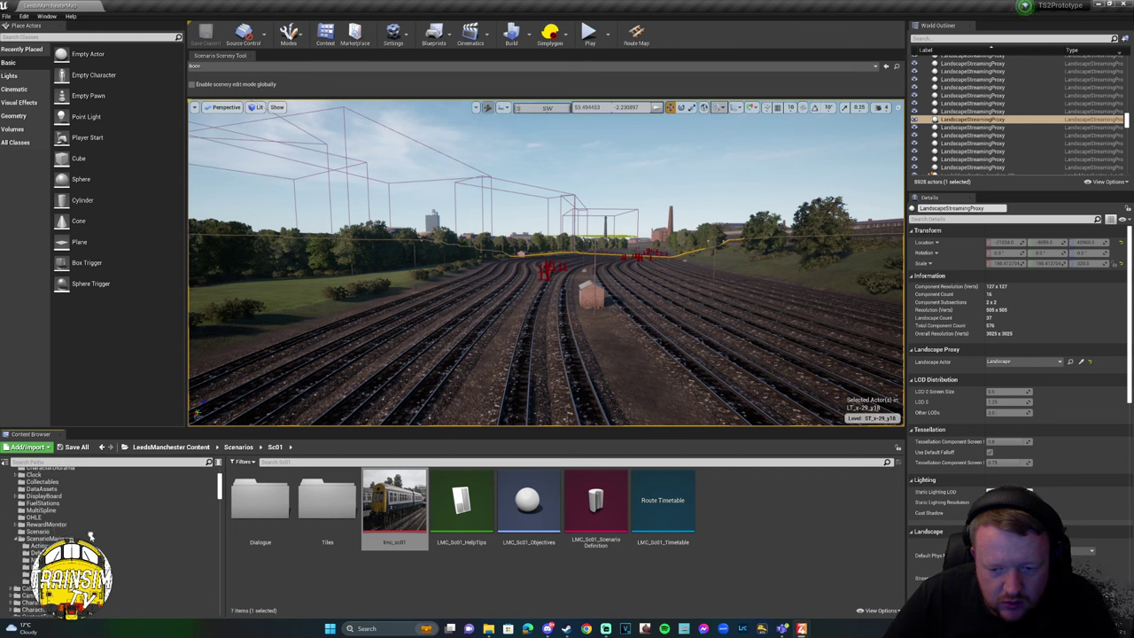
{"action": "left_click", "coordinate": [35, 531]}
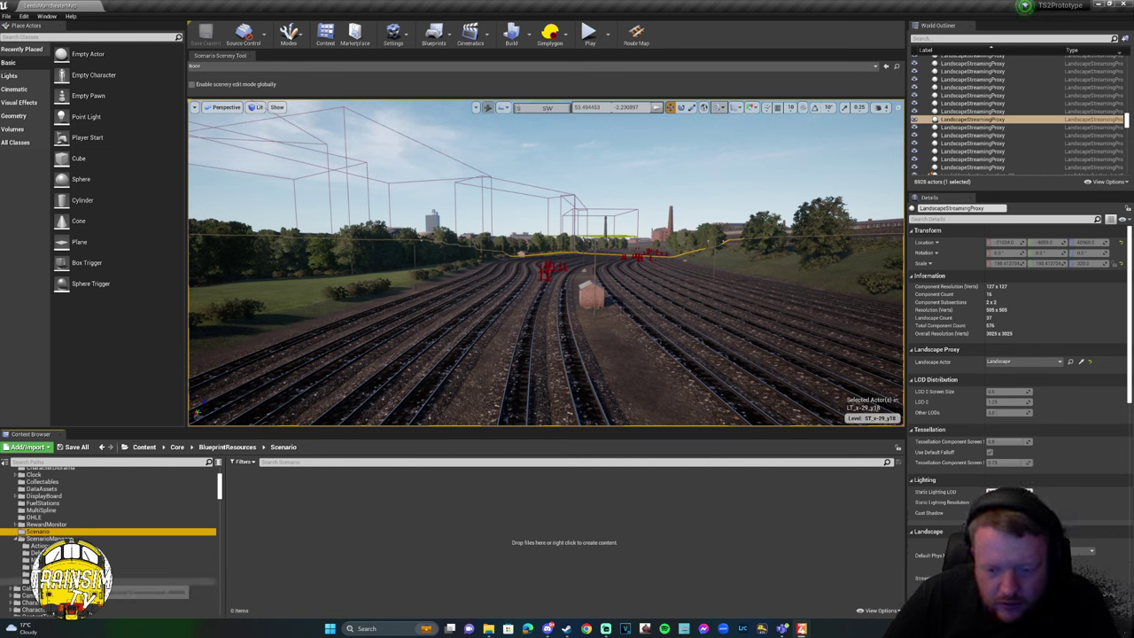
{"action": "left_click", "coordinate": [49, 538]}
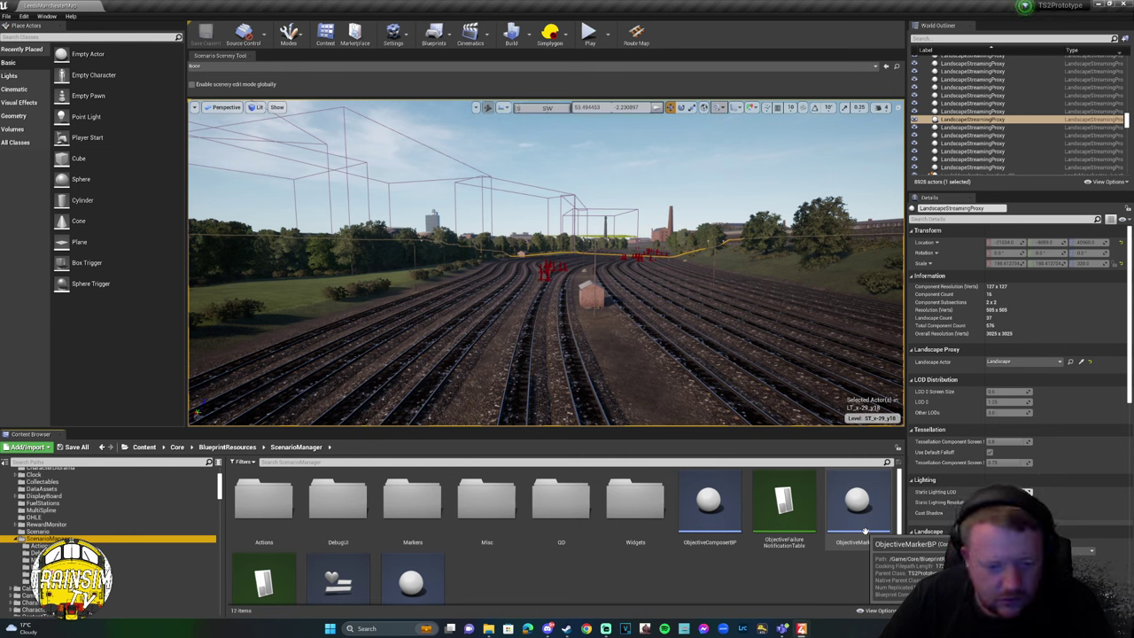
Look through the ScenarioManager assets and the ObjectiveAction blueprints in its Actions folder, returning to ScenarioManager when done.
{"action": "scroll", "coordinate": [824, 501], "scroll_direction": "down", "scroll_amount": 1}
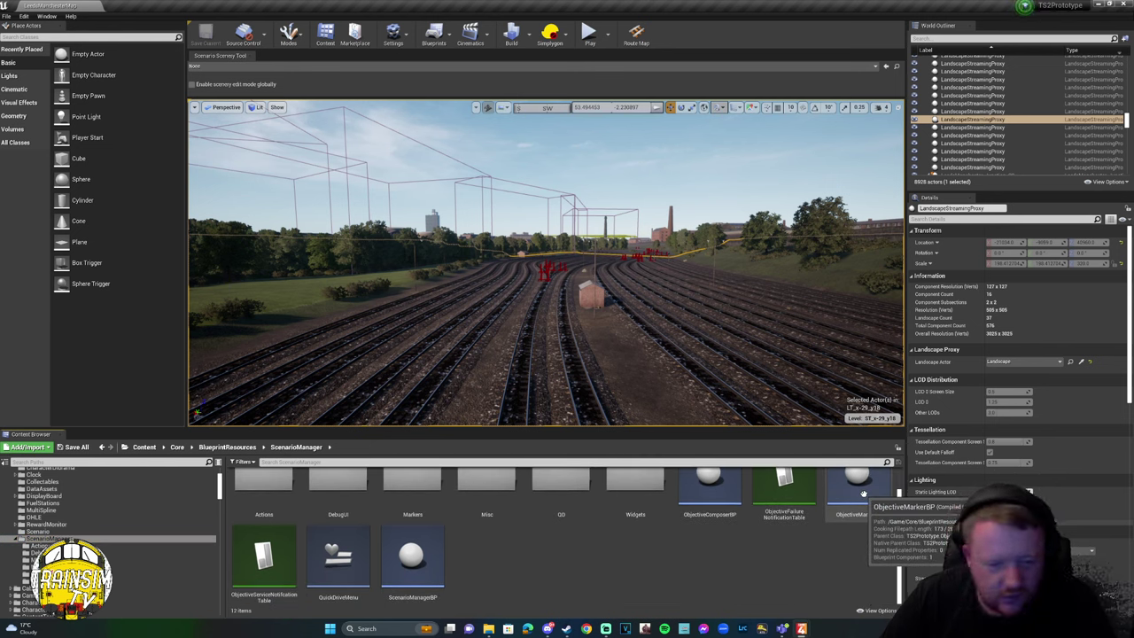
{"action": "scroll", "coordinate": [842, 498], "scroll_direction": "up", "scroll_amount": 1}
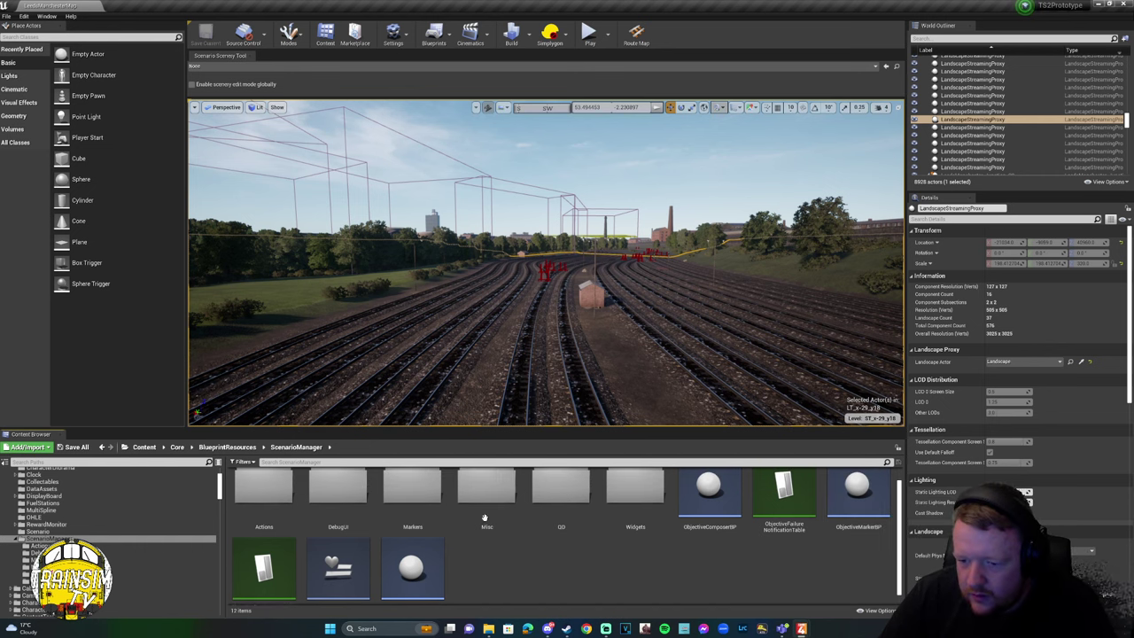
{"action": "left_click", "coordinate": [255, 503]}
{"action": "double_click", "coordinate": [255, 503]}
{"action": "scroll", "coordinate": [709, 567], "scroll_direction": "down", "scroll_amount": 1}
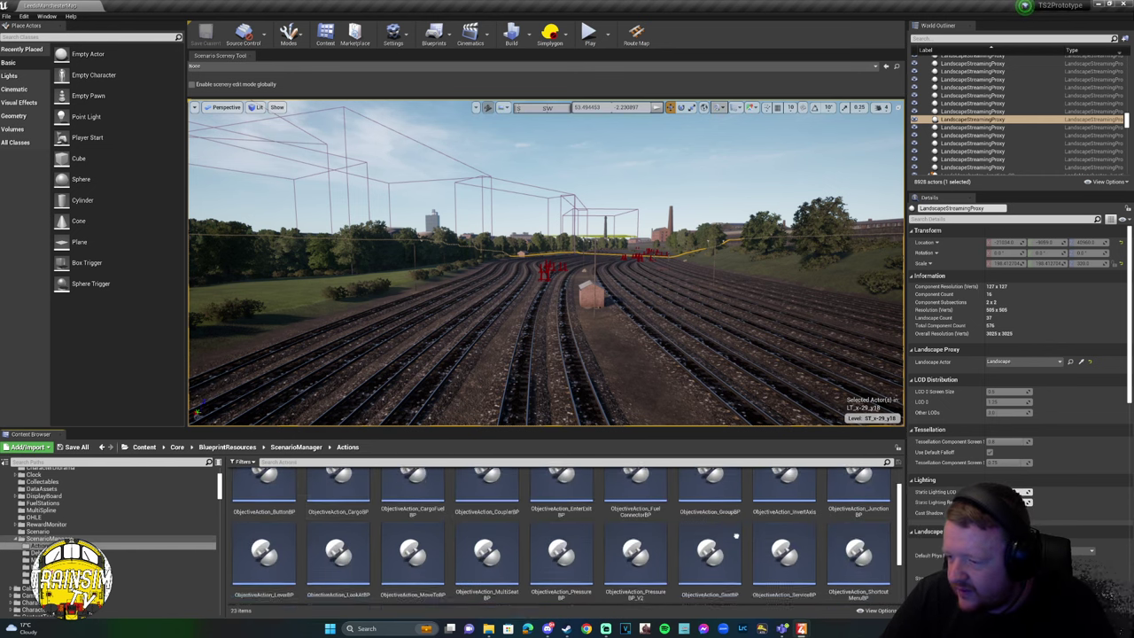
{"action": "scroll", "coordinate": [487, 545], "scroll_direction": "down", "scroll_amount": 2}
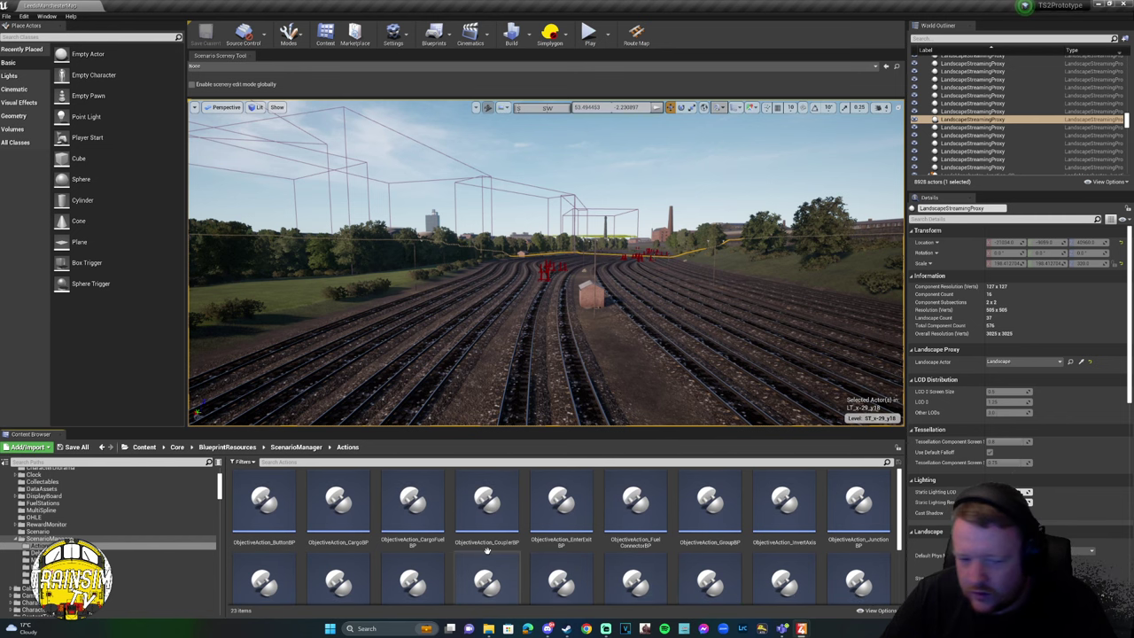
{"action": "key", "text": "alt+Left"}
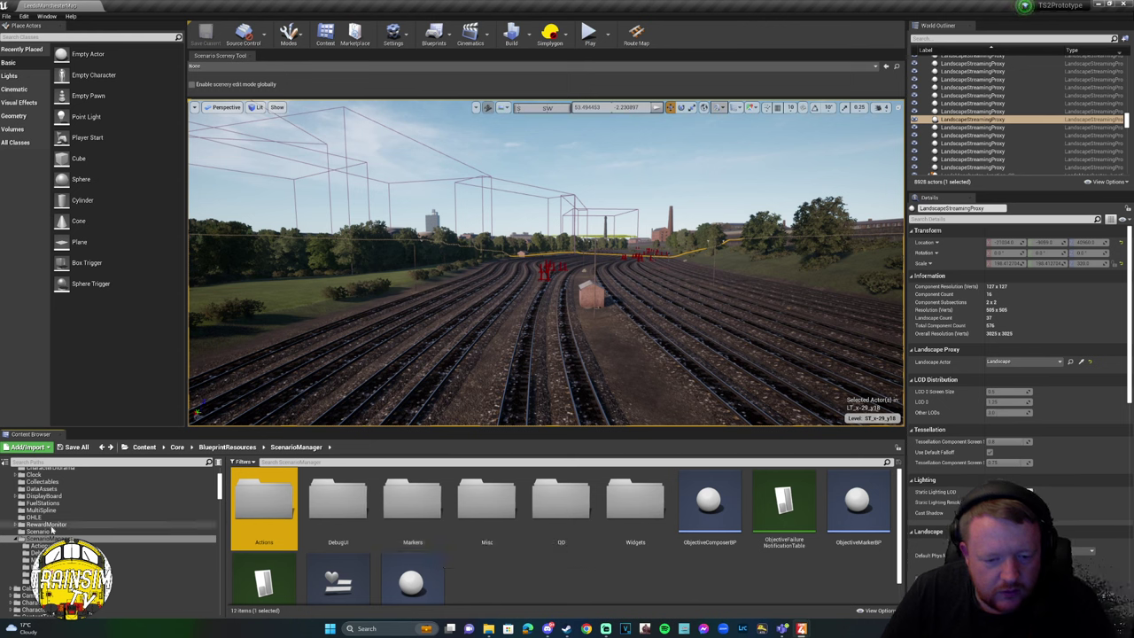
Reopen the Actions folder and select the ObjectiveAction_ButtonBP blueprint.
{"action": "right_click", "coordinate": [266, 508]}
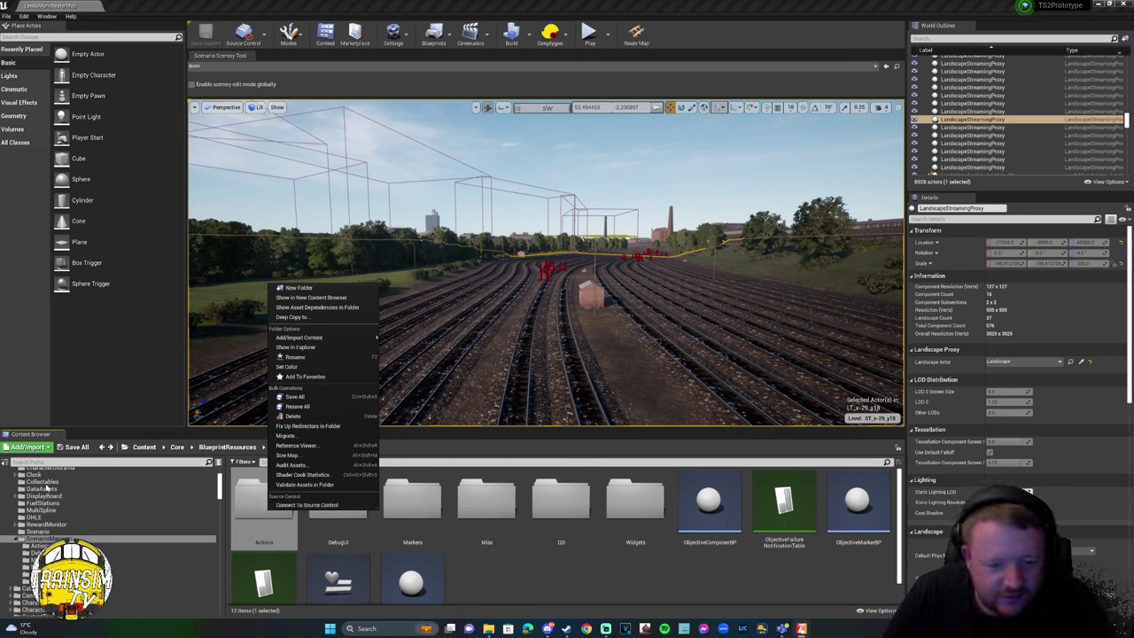
{"action": "key", "text": "Escape"}
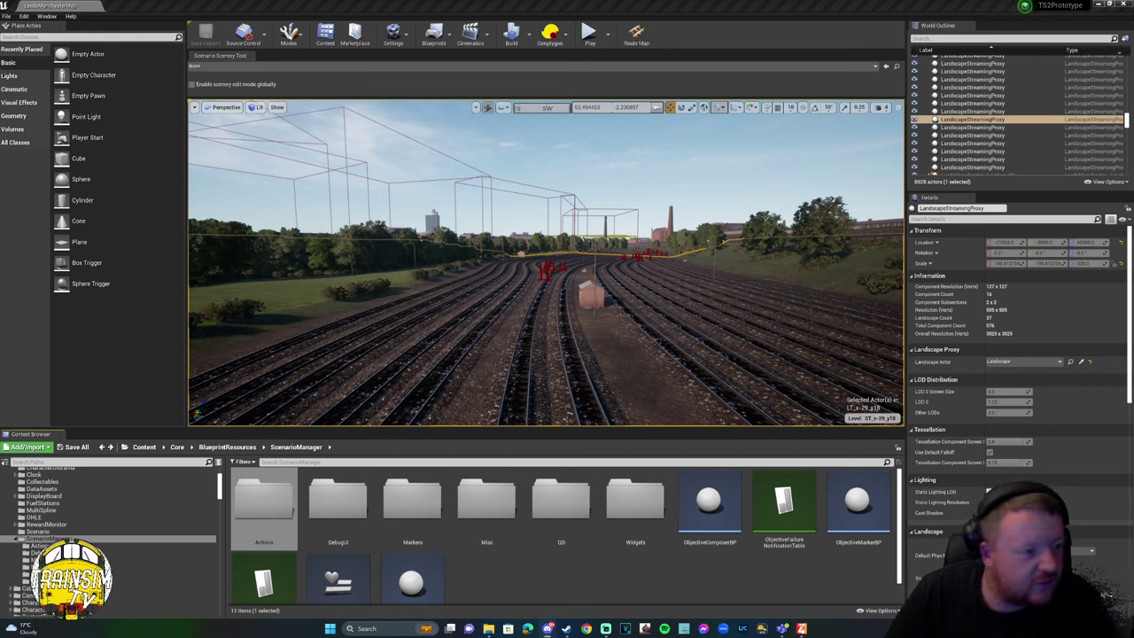
{"action": "left_click", "coordinate": [264, 505]}
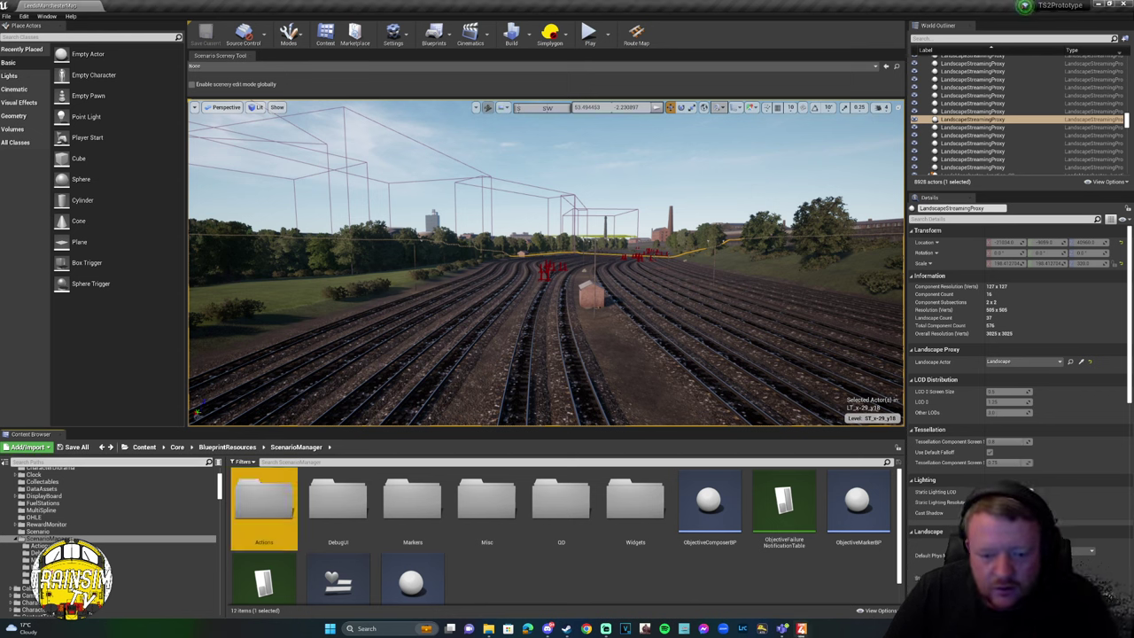
{"action": "double_click", "coordinate": [264, 505]}
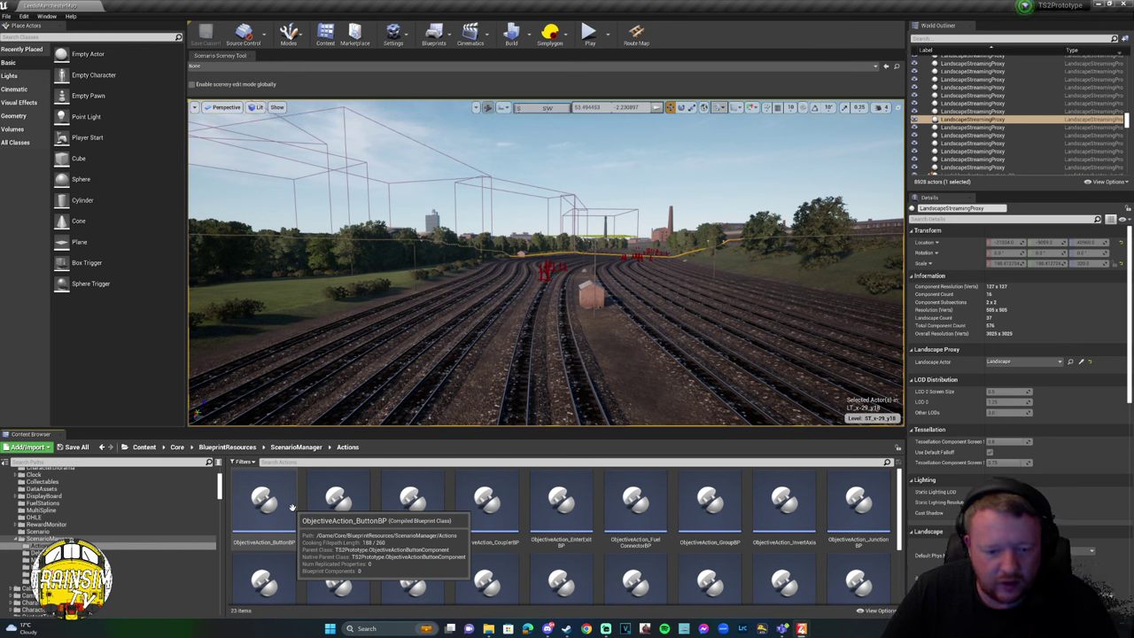
{"action": "left_click", "coordinate": [278, 505]}
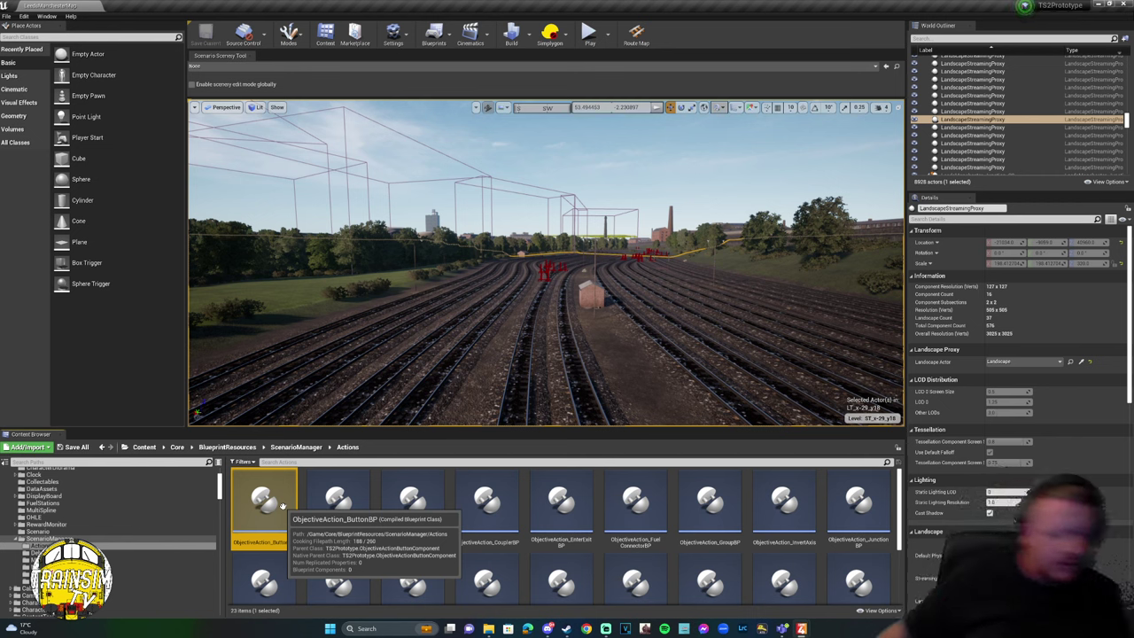
Enlarge the Content Browser so that all ObjectiveAction blueprints in the Actions folder fit in view.
{"action": "scroll", "coordinate": [562, 532], "scroll_direction": "down", "scroll_amount": 1}
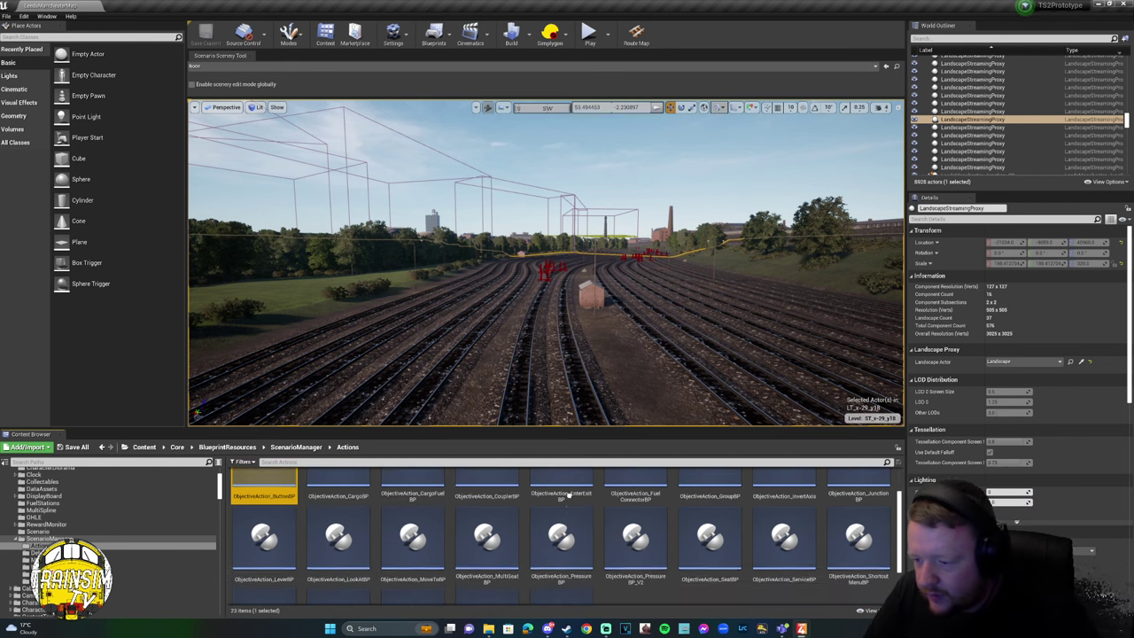
{"action": "left_click_drag", "start_coordinate": [548, 428], "coordinate": [536, 305]}
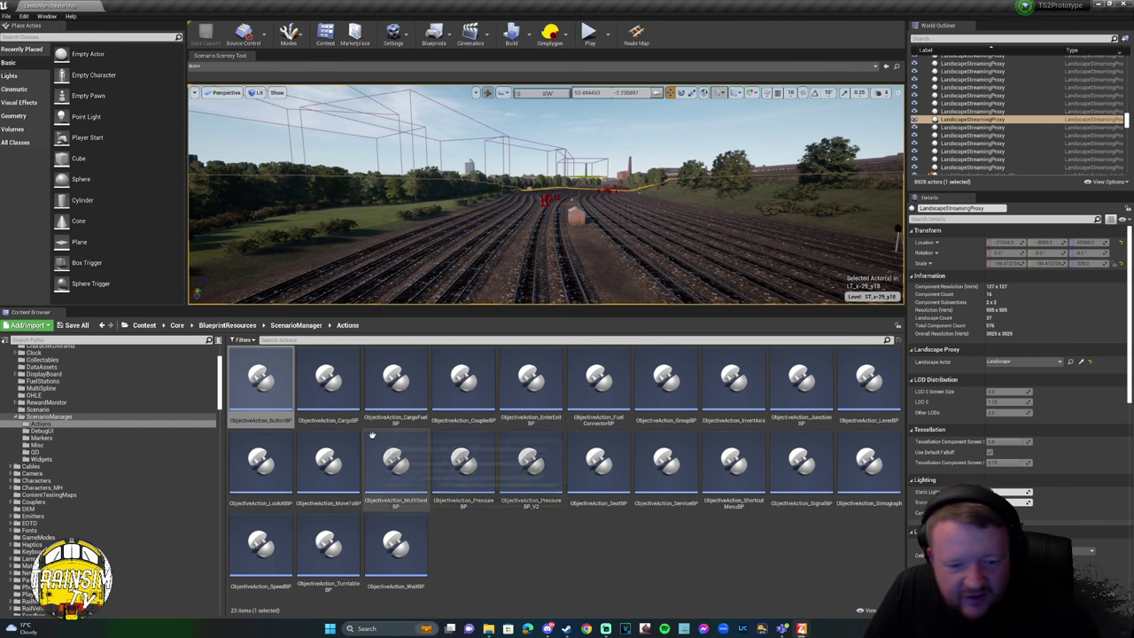
{"action": "right_click", "coordinate": [277, 417]}
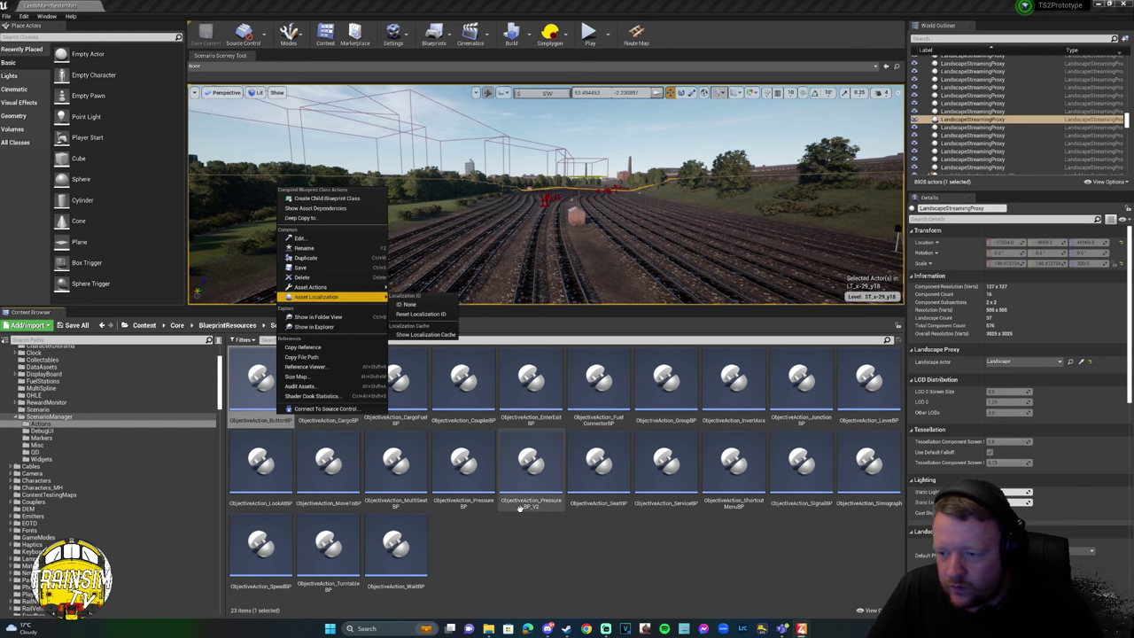
{"action": "left_click", "coordinate": [547, 553]}
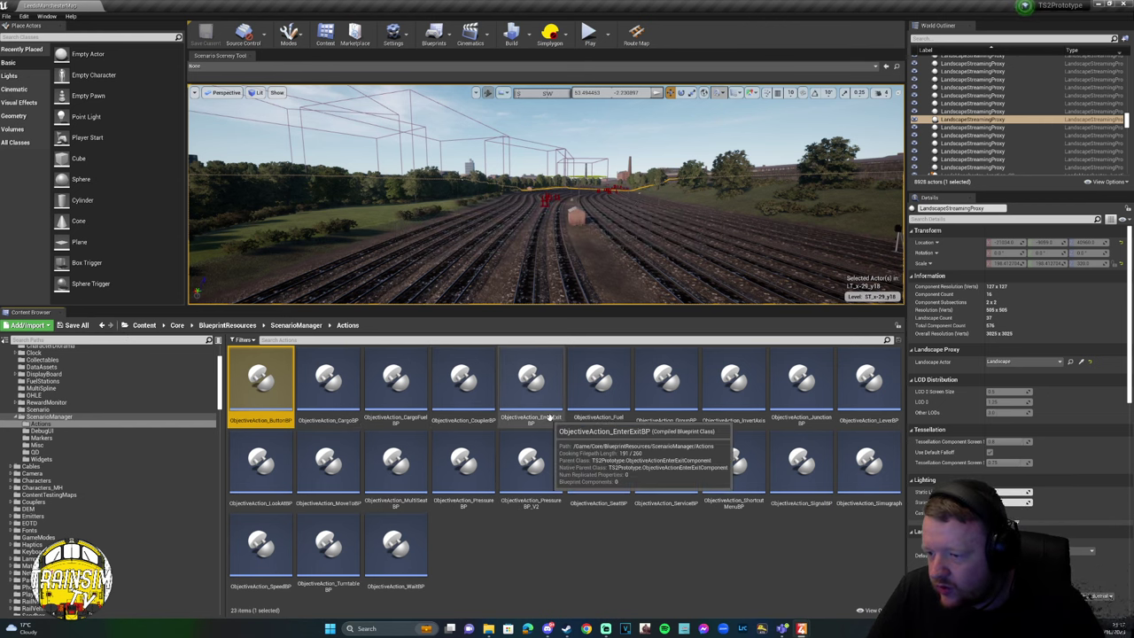
{"action": "left_click", "coordinate": [470, 421], "text": "ctrl"}
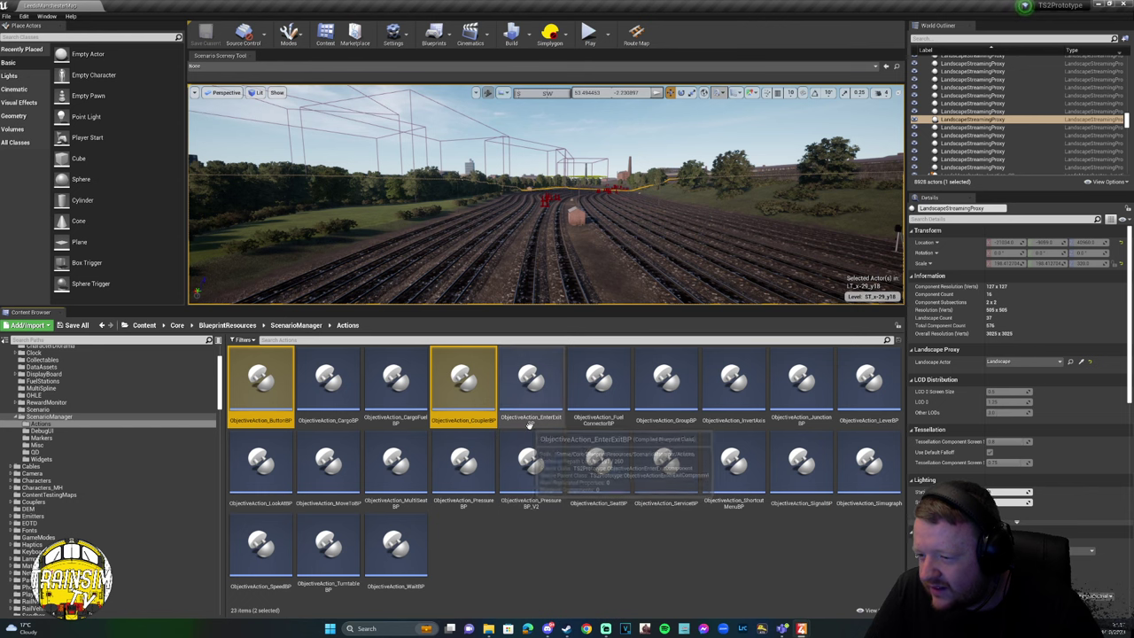
{"action": "left_click", "coordinate": [654, 423], "text": "ctrl"}
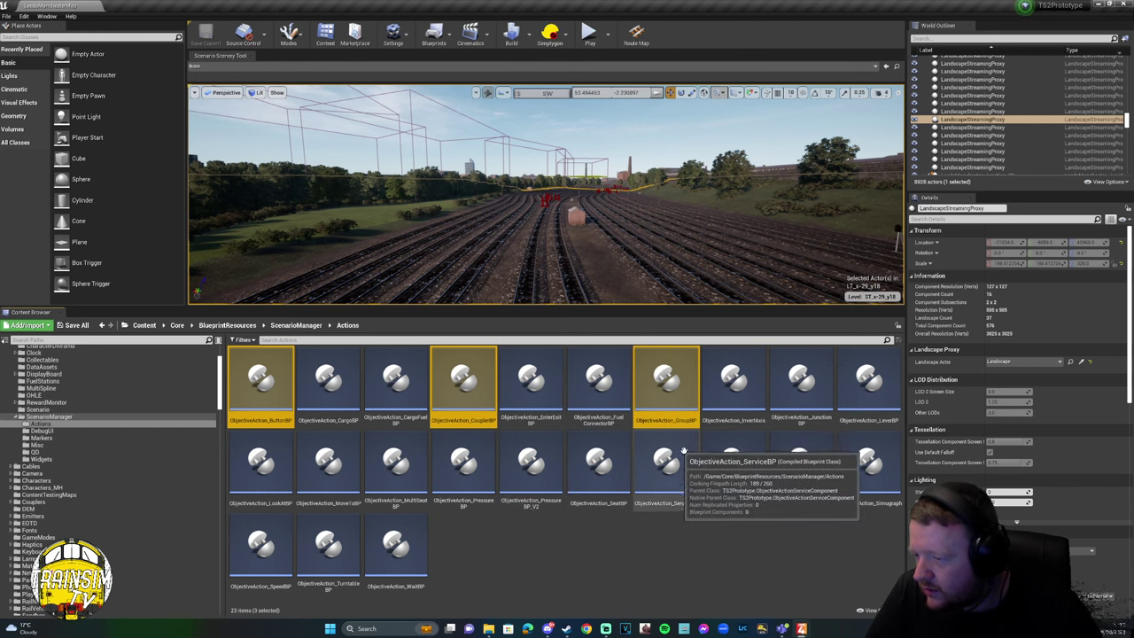
{"action": "left_click", "coordinate": [800, 408], "text": "ctrl"}
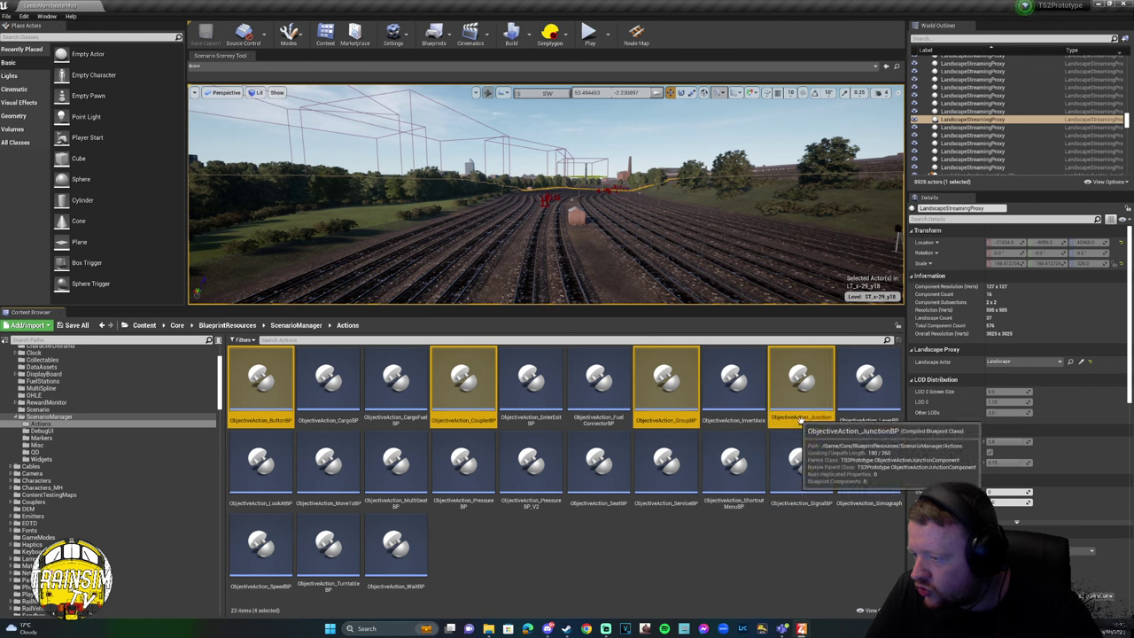
{"action": "left_click", "coordinate": [866, 410], "text": "ctrl"}
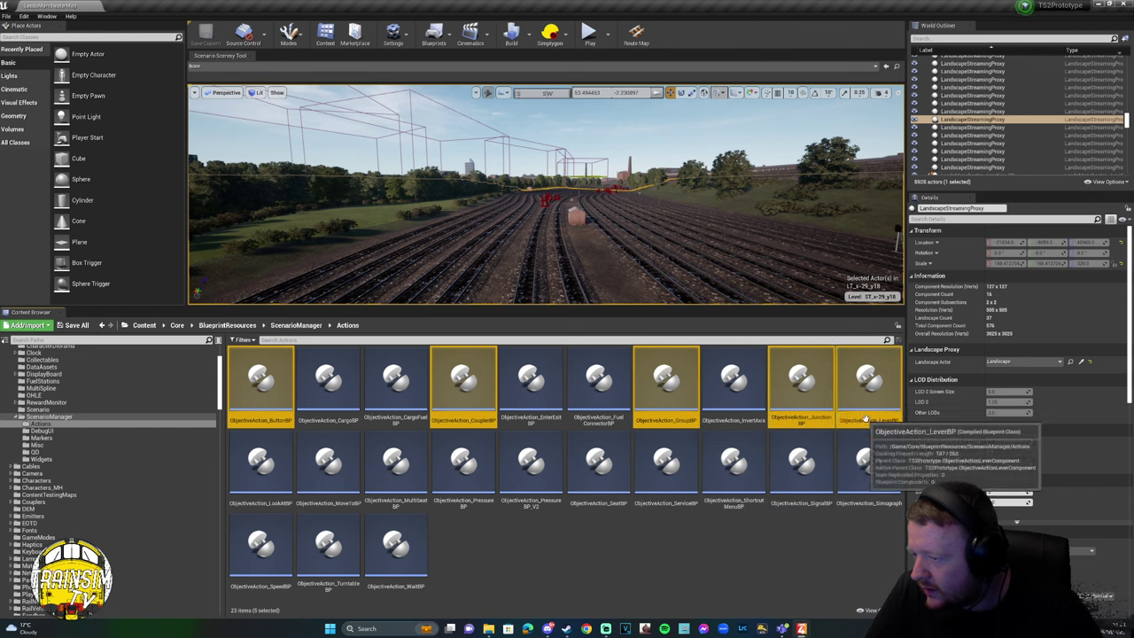
{"action": "left_click", "coordinate": [269, 503], "text": "ctrl"}
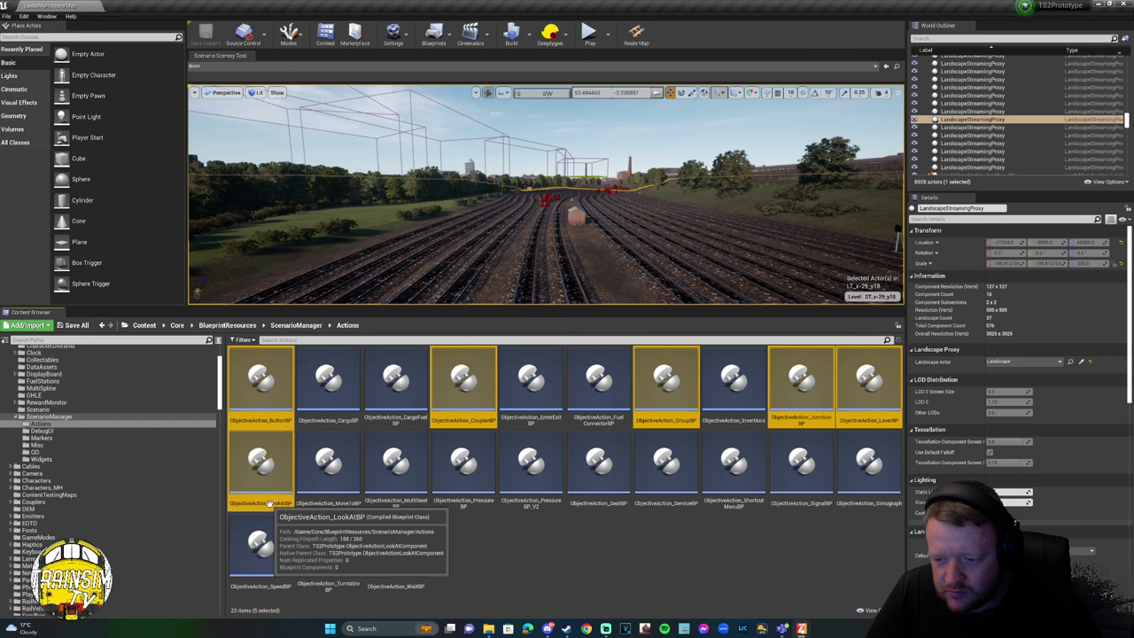
Create child blueprint classes of ObjectiveAction_ButtonBP and ObjectiveAction_CouplerBP, keeping the suggested names.
{"action": "left_click", "coordinate": [262, 414]}
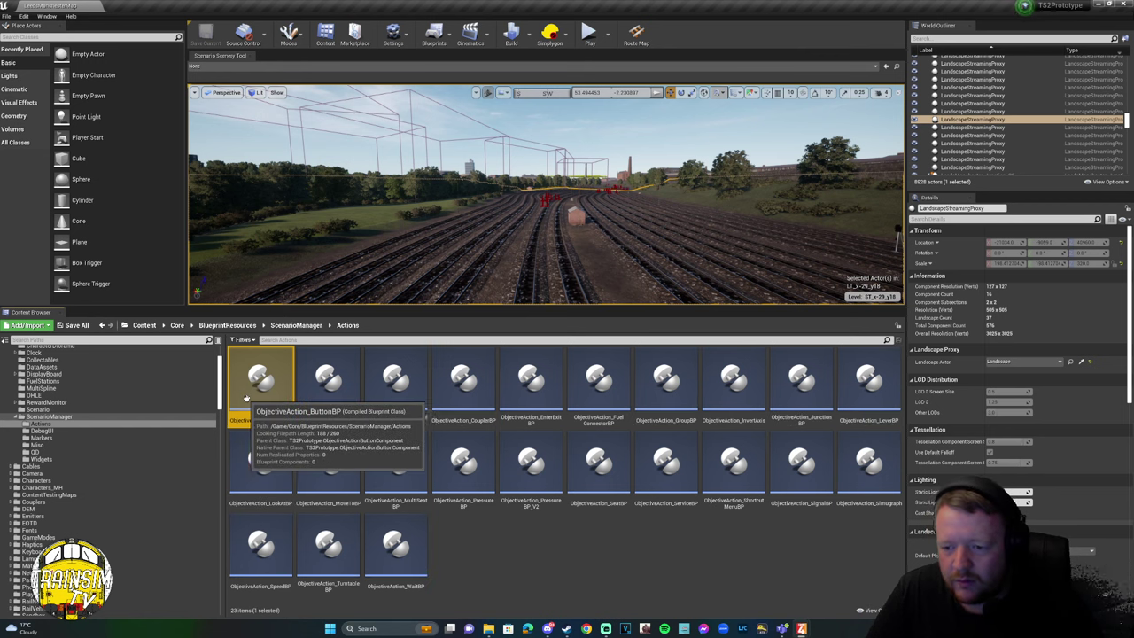
{"action": "right_click", "coordinate": [264, 418]}
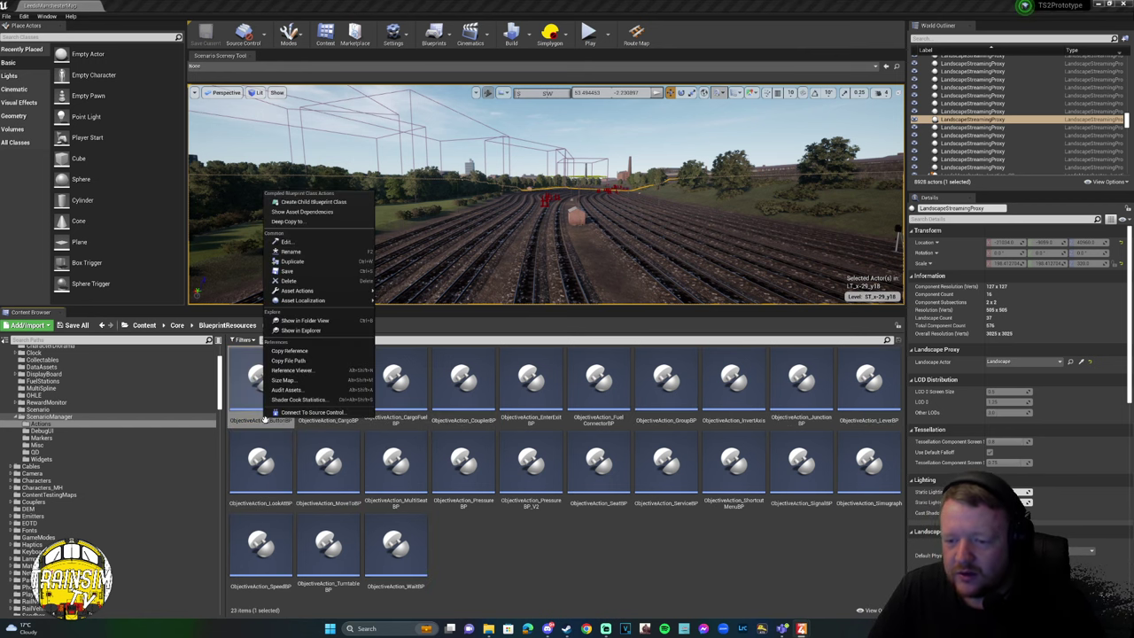
{"action": "left_click", "coordinate": [306, 202]}
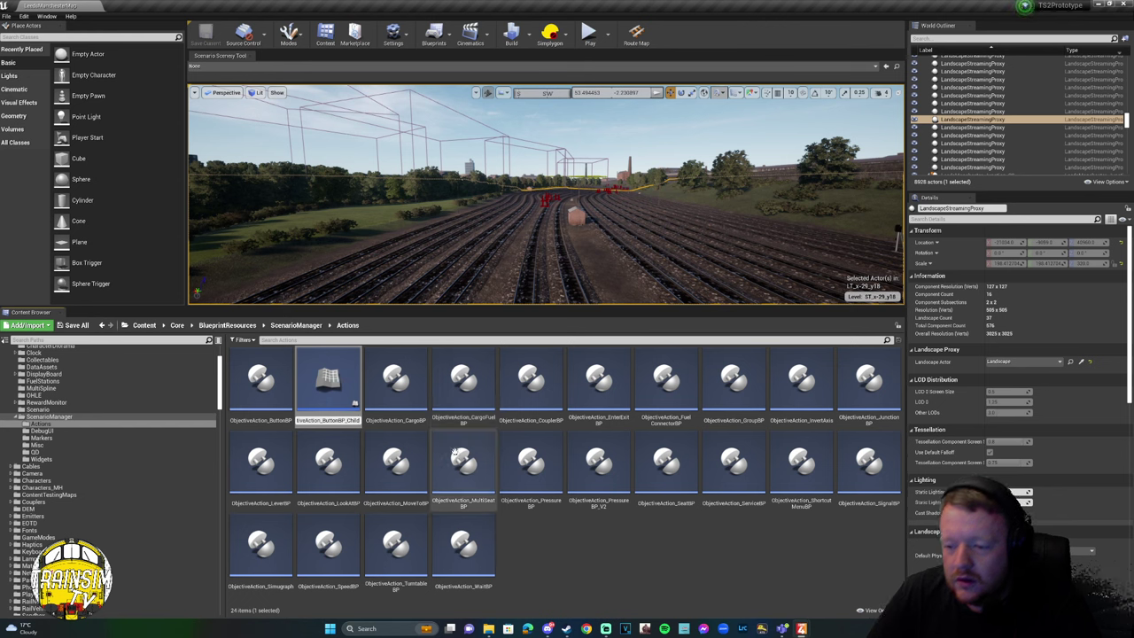
{"action": "key", "text": "Return"}
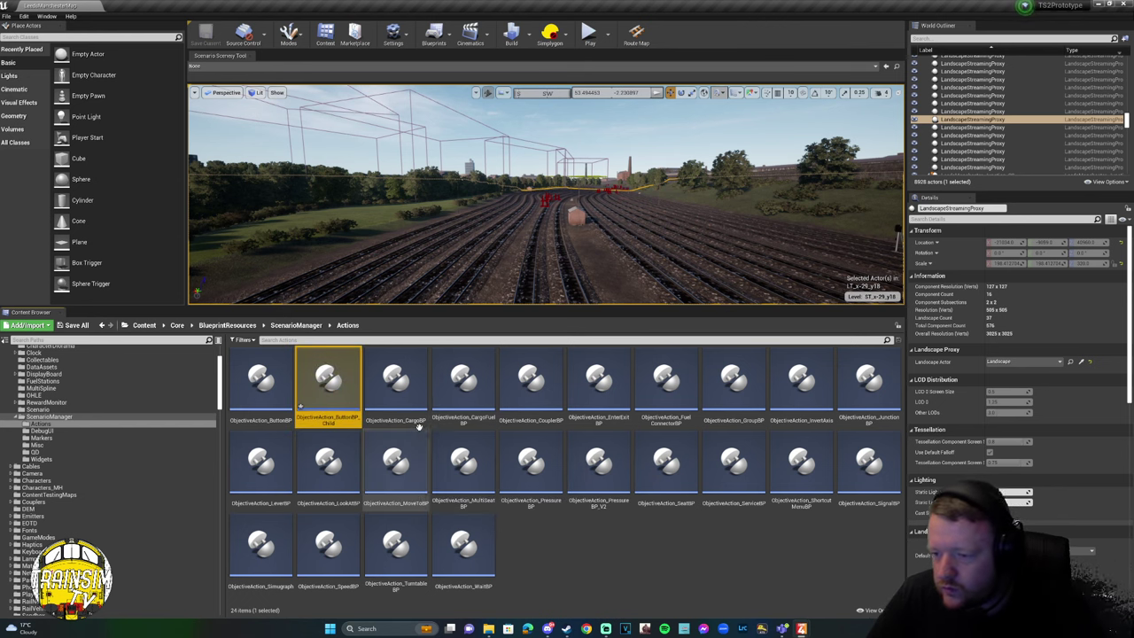
{"action": "left_click", "coordinate": [532, 390]}
{"action": "right_click", "coordinate": [531, 417]}
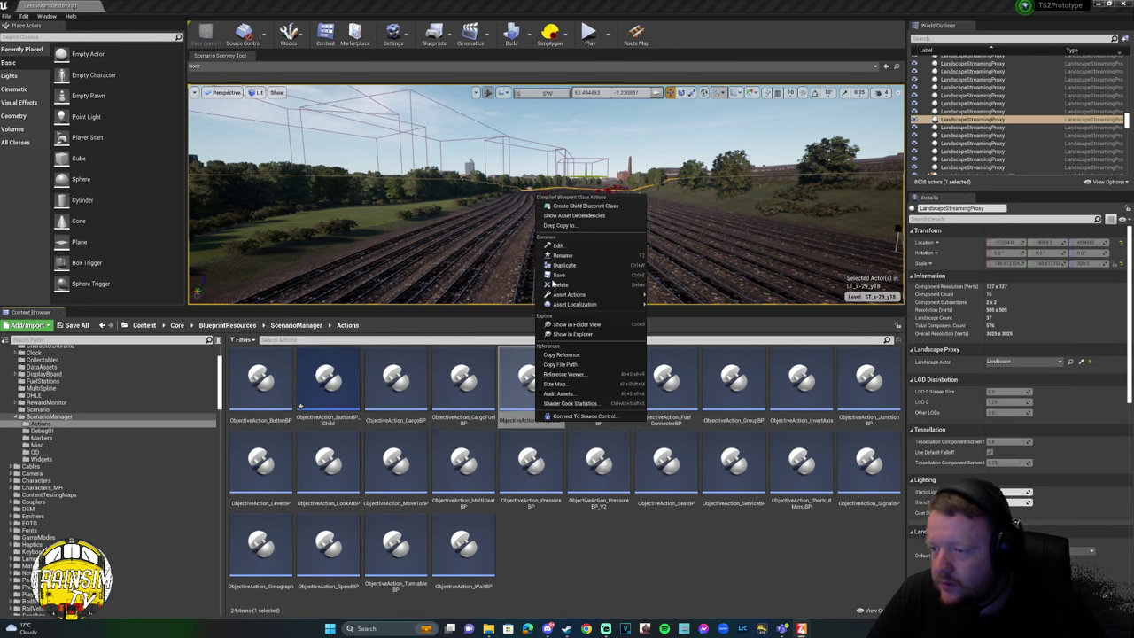
{"action": "left_click", "coordinate": [568, 204]}
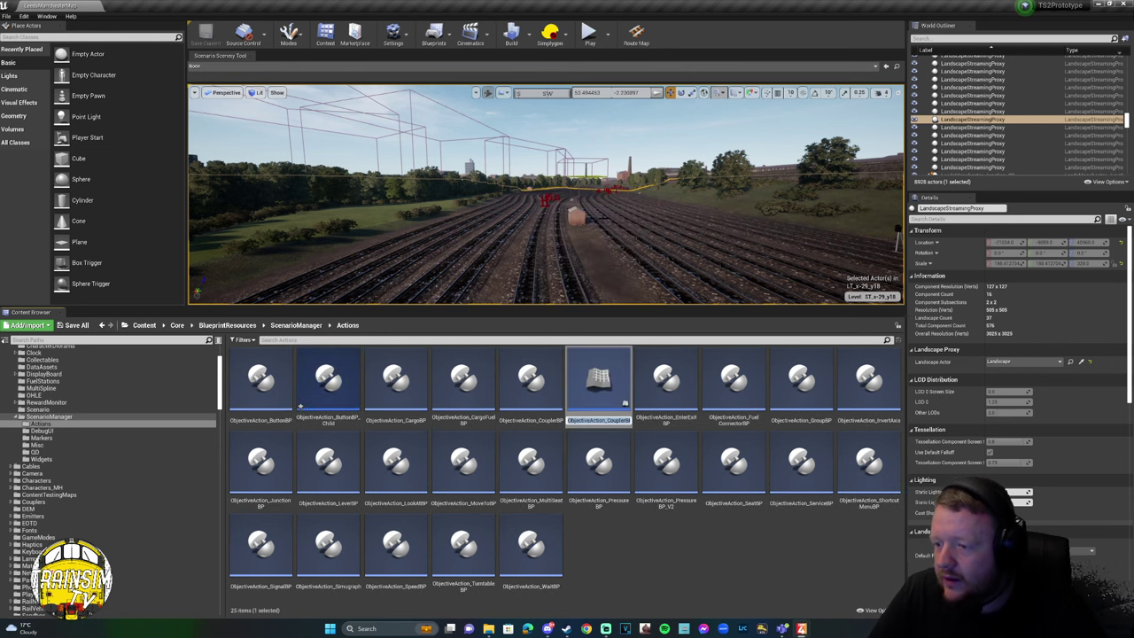
{"action": "left_click", "coordinate": [665, 416]}
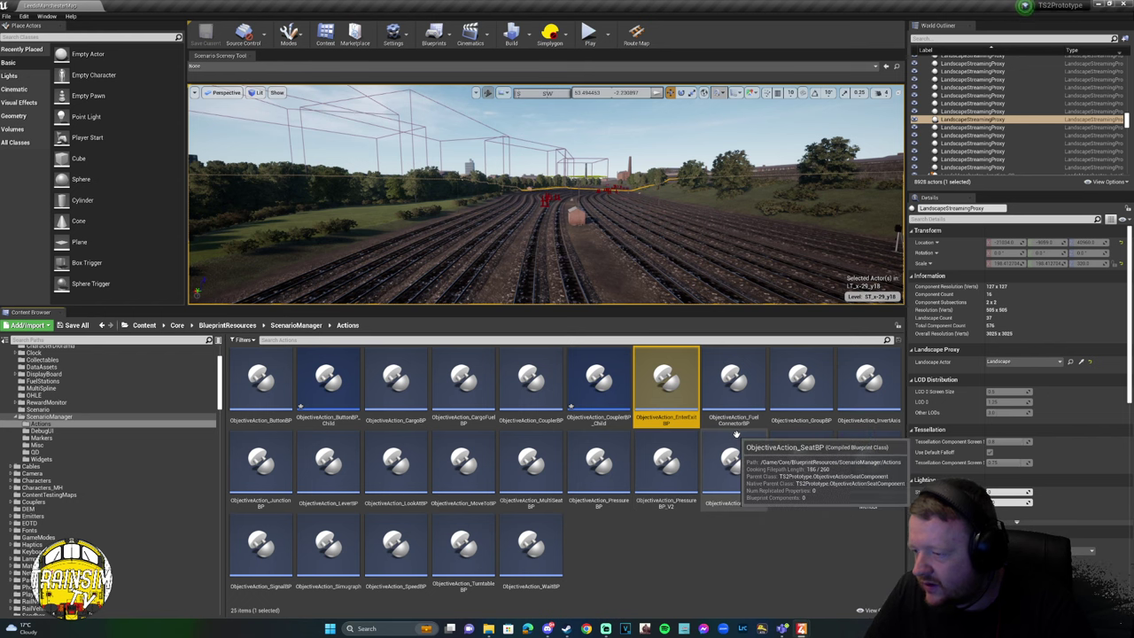
Create child blueprint classes of ObjectiveAction_GroupBP and ObjectiveAction_JunctionBP, keeping the suggested names.
{"action": "left_click", "coordinate": [799, 390]}
{"action": "right_click", "coordinate": [806, 414]}
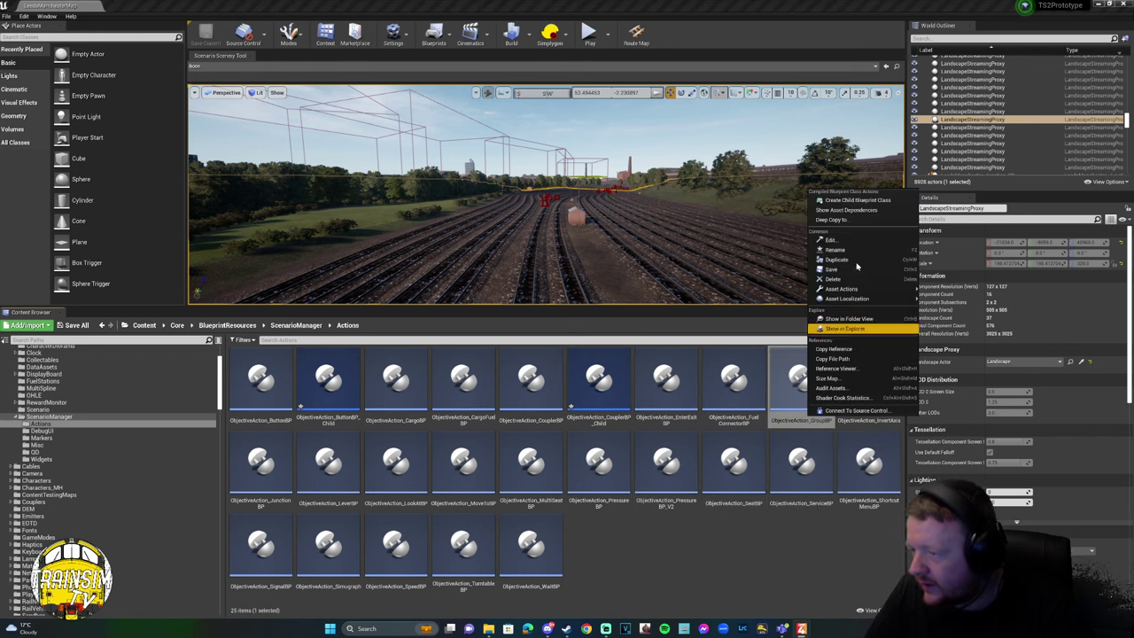
{"action": "left_click", "coordinate": [840, 200]}
{"action": "key", "text": "Return"}
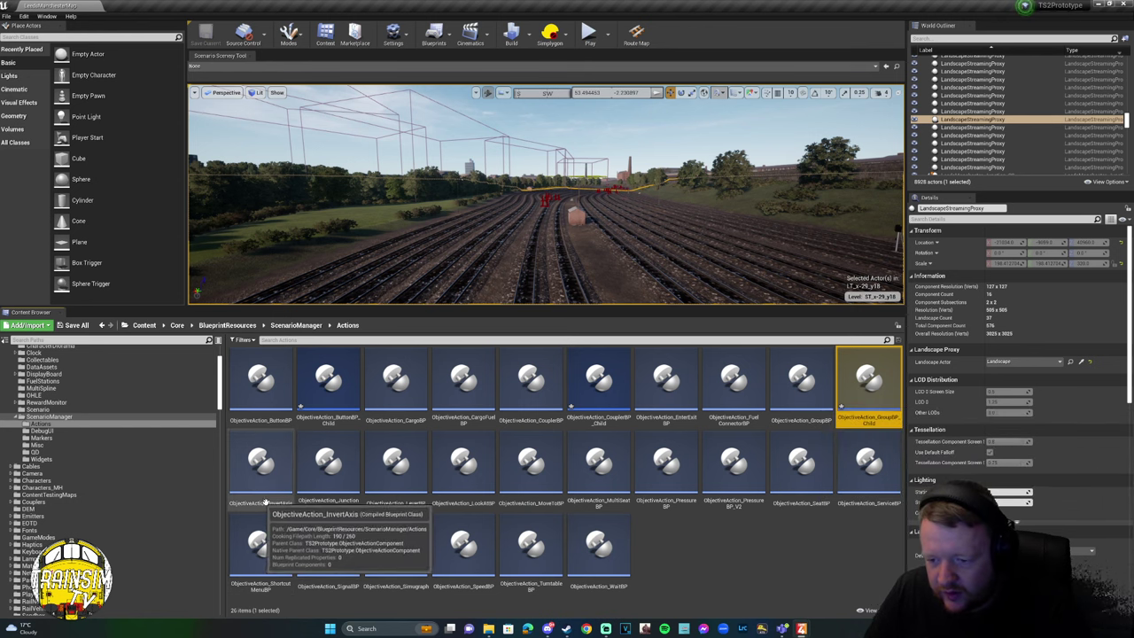
{"action": "left_click", "coordinate": [328, 465]}
{"action": "right_click", "coordinate": [327, 463]}
{"action": "left_click", "coordinate": [344, 277]}
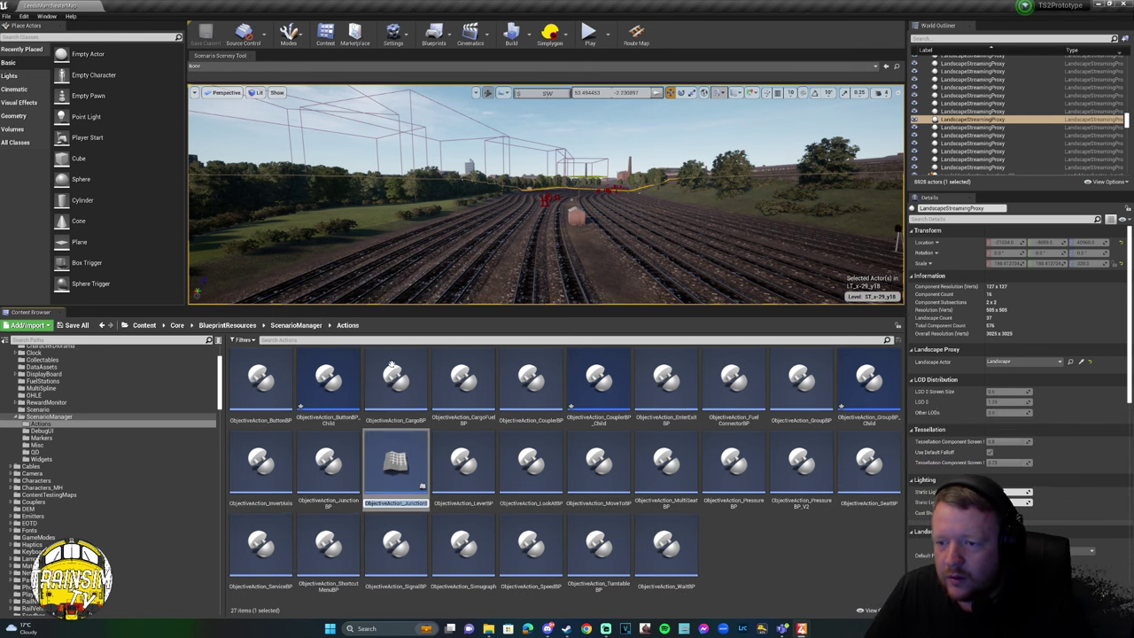
{"action": "key", "text": "Return"}
Create child blueprint classes of ObjectiveAction_LeverBP and ObjectiveAction_MoveToBP, keeping the suggested names.
{"action": "right_click", "coordinate": [469, 488]}
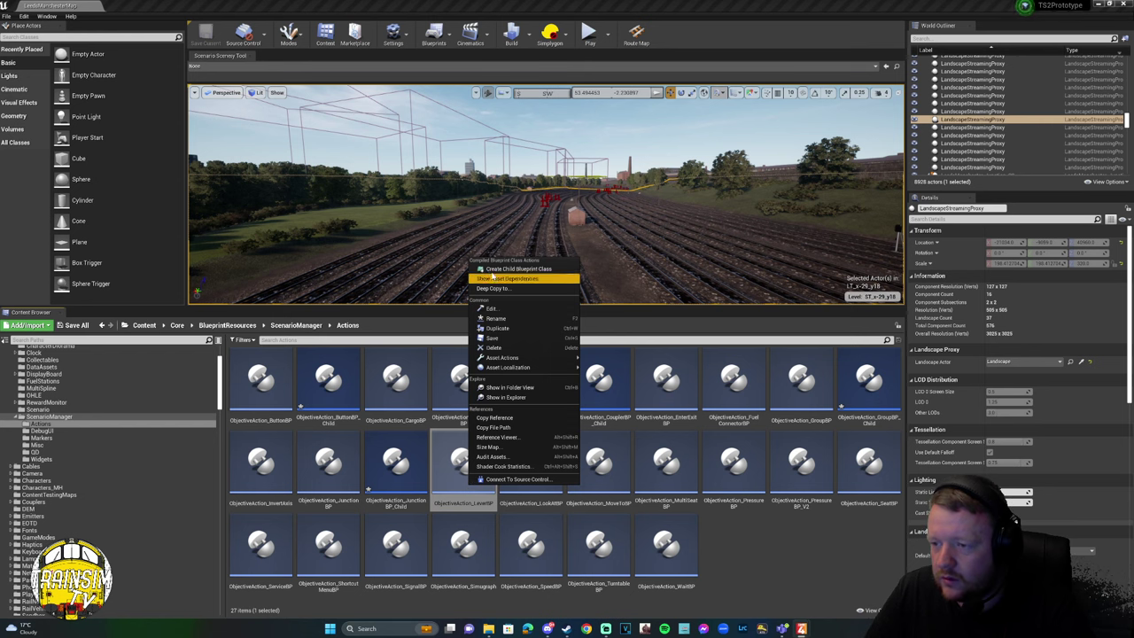
{"action": "left_click", "coordinate": [519, 269]}
{"action": "key", "text": "Return"}
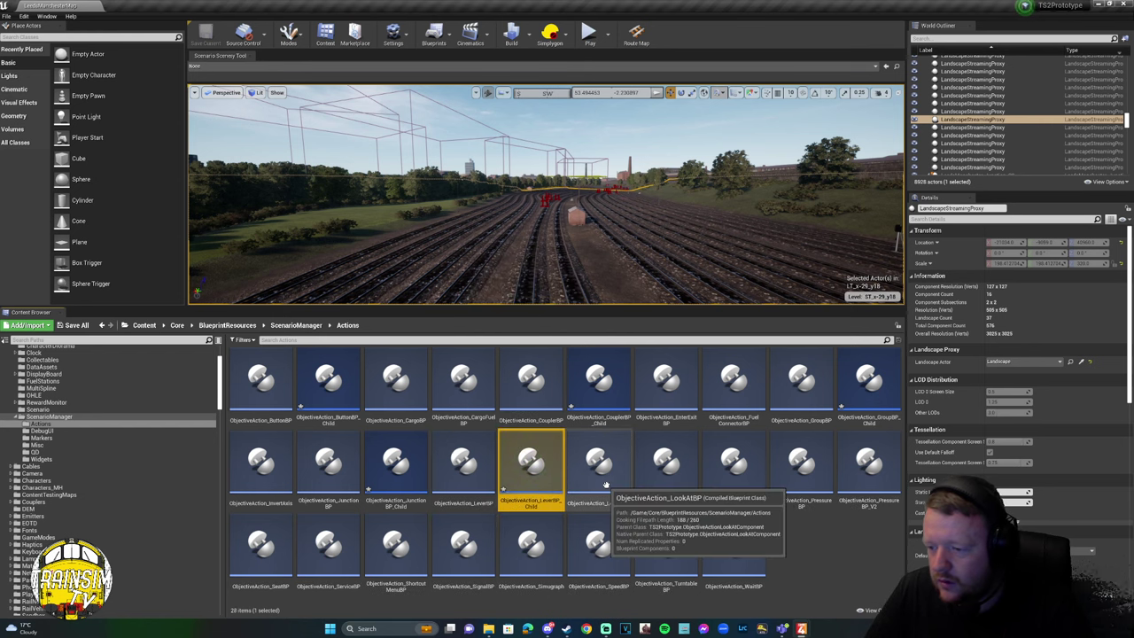
{"action": "left_click", "coordinate": [596, 465]}
{"action": "left_click", "coordinate": [648, 490]}
{"action": "right_click", "coordinate": [647, 490]}
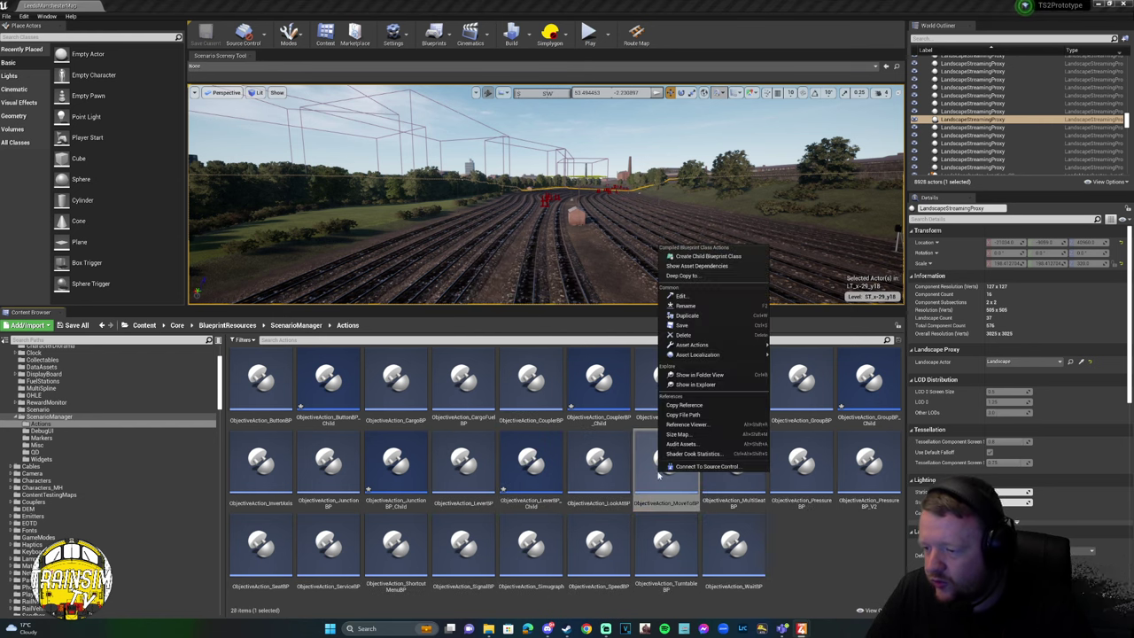
{"action": "left_click", "coordinate": [700, 264]}
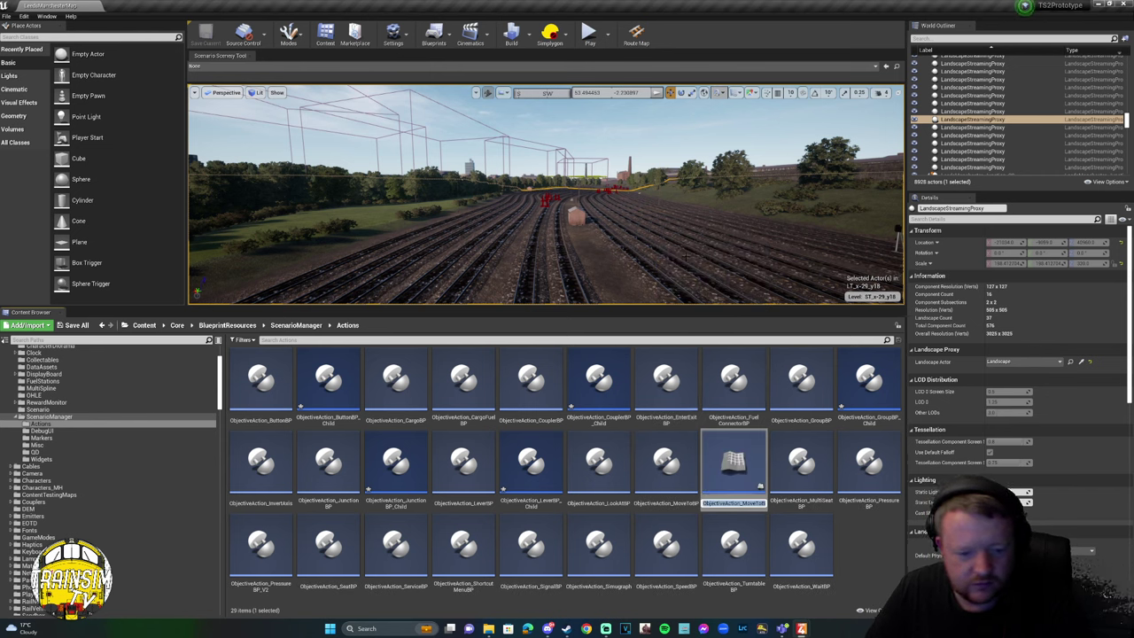
{"action": "key", "text": "Return"}
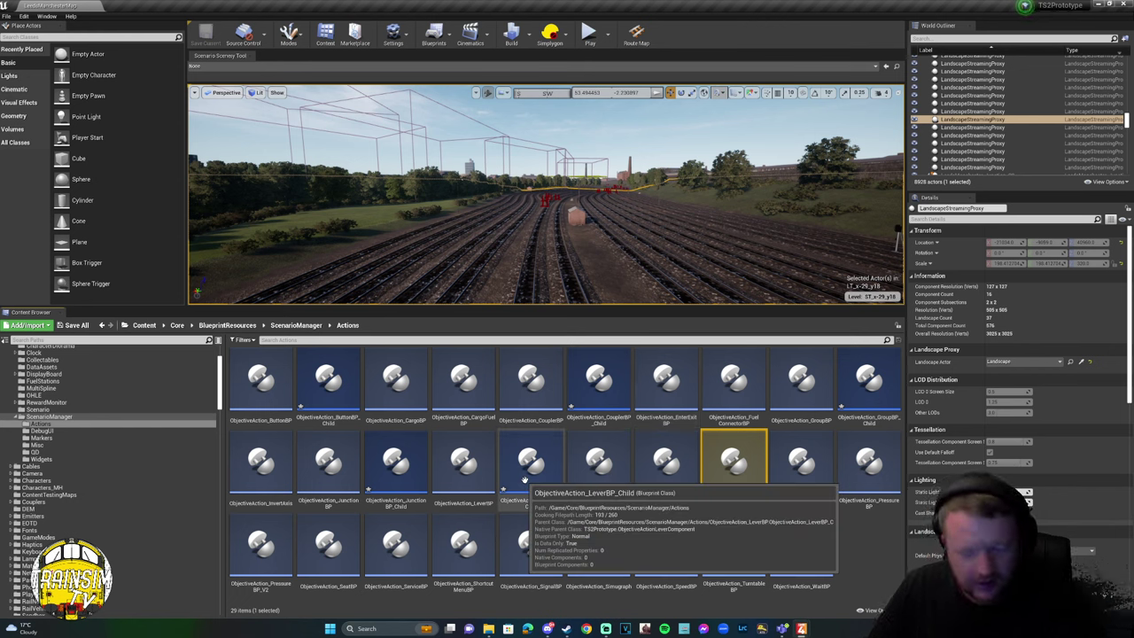
{"action": "right_click", "coordinate": [730, 476]}
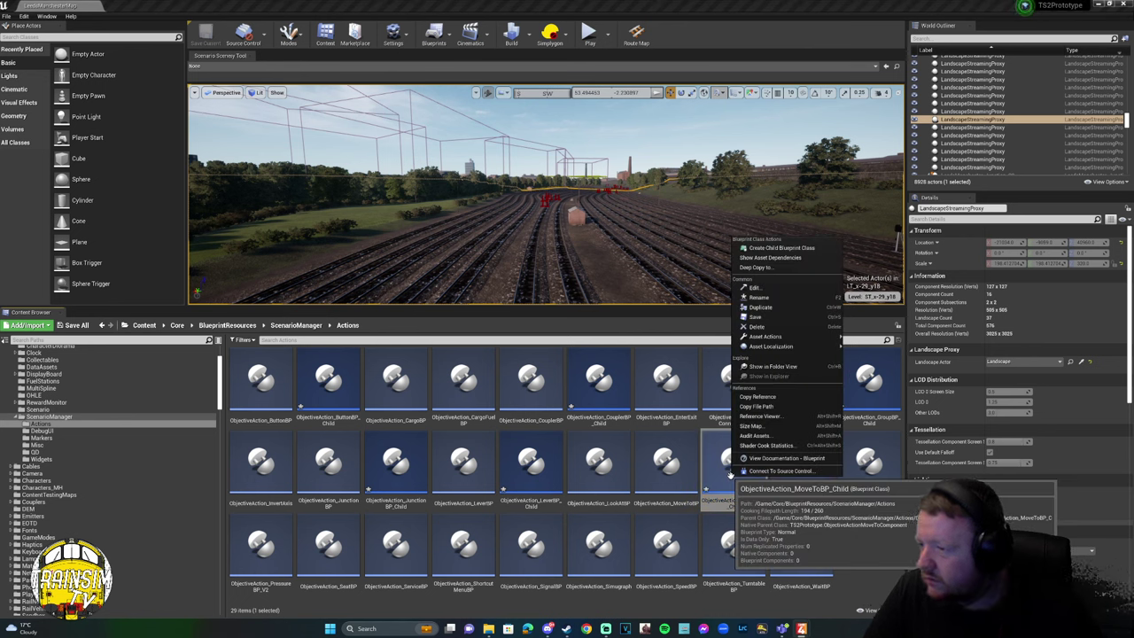
{"action": "mouse_move", "coordinate": [765, 337]}
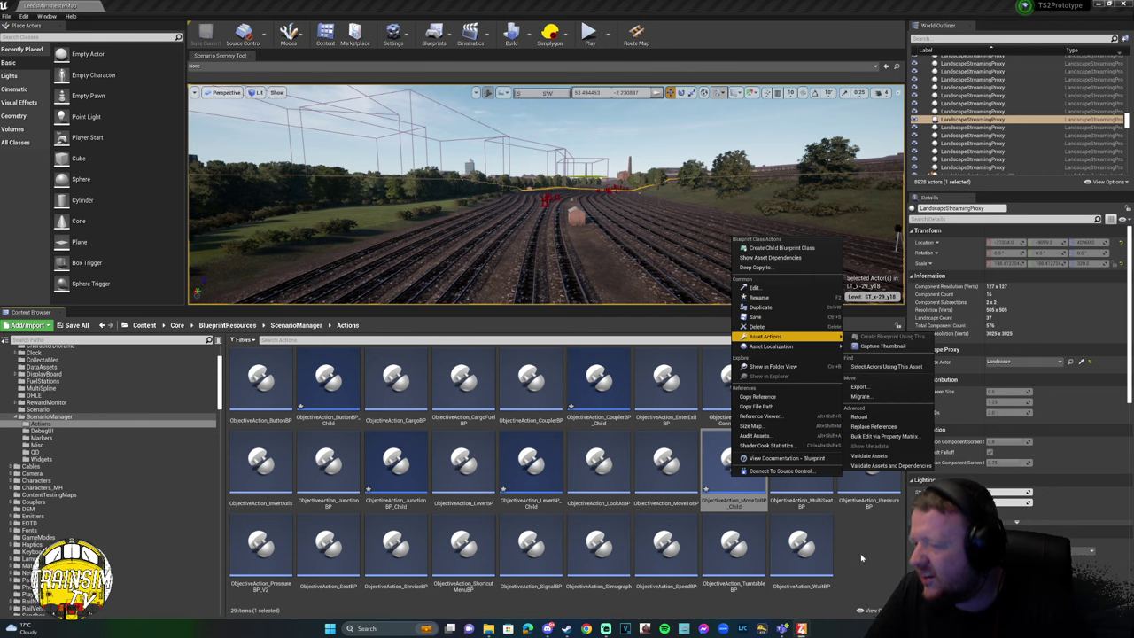
{"action": "left_click", "coordinate": [820, 509]}
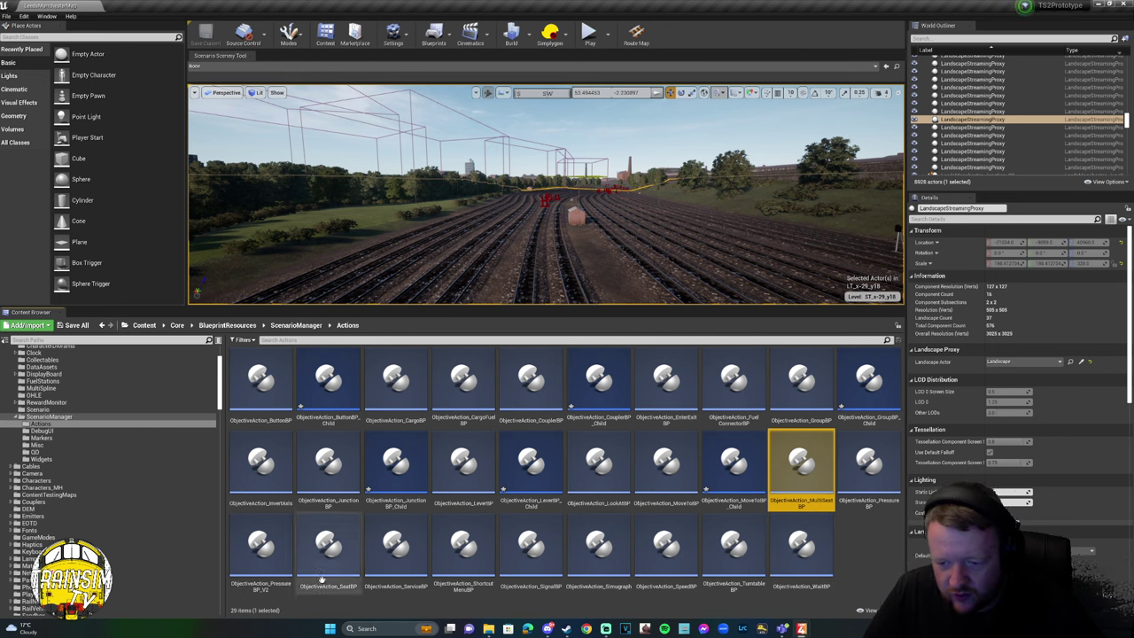
Create child blueprint classes of ObjectiveAction_SeatBP and ObjectiveAction_Simugraph, keeping the suggested names.
{"action": "left_click", "coordinate": [346, 585]}
{"action": "right_click", "coordinate": [348, 591]}
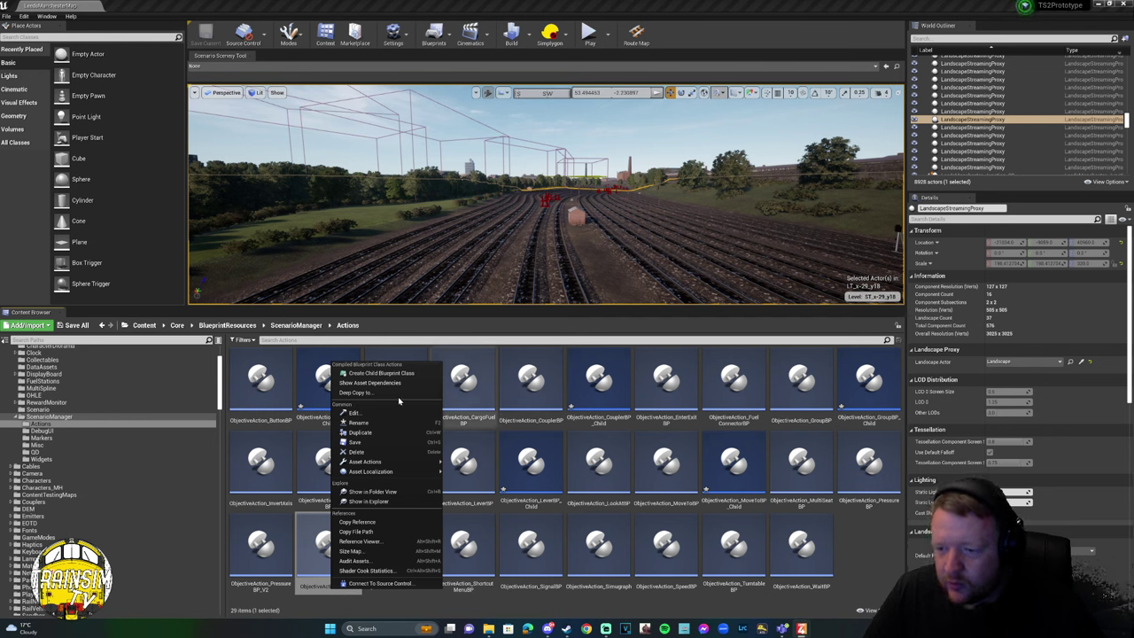
{"action": "left_click", "coordinate": [381, 373]}
{"action": "key", "text": "Return"}
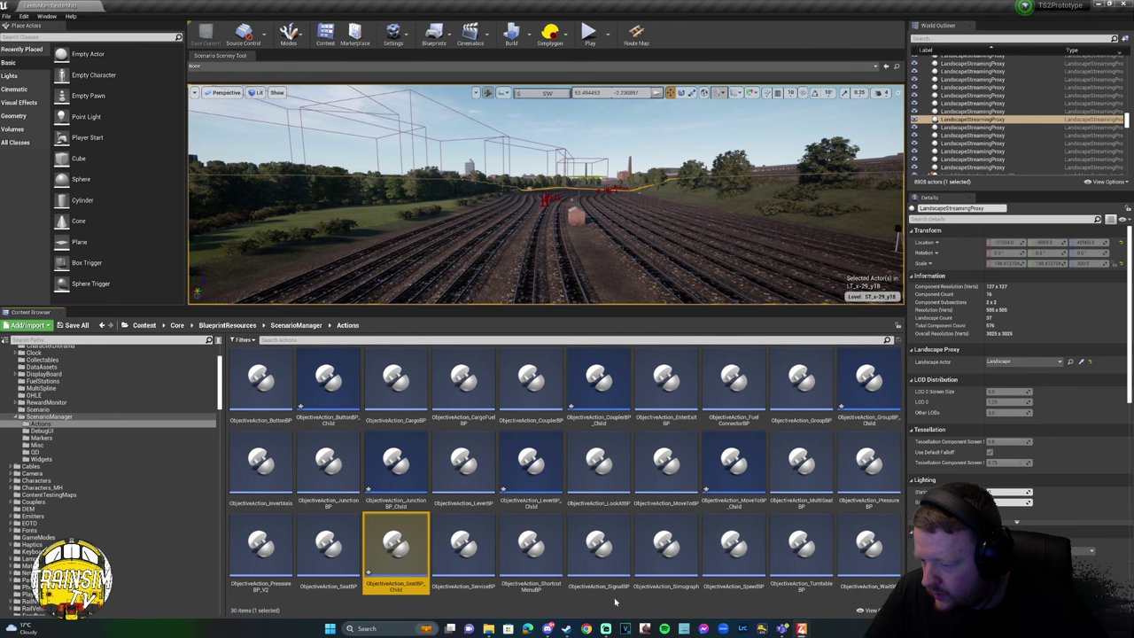
{"action": "right_click", "coordinate": [659, 592]}
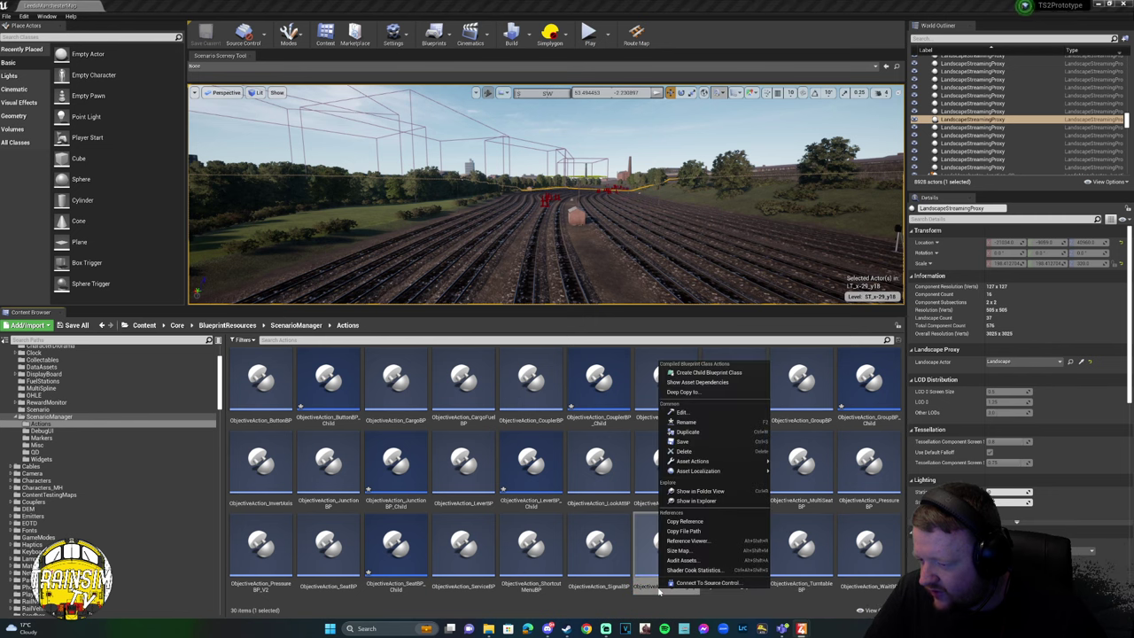
{"action": "left_click", "coordinate": [688, 431]}
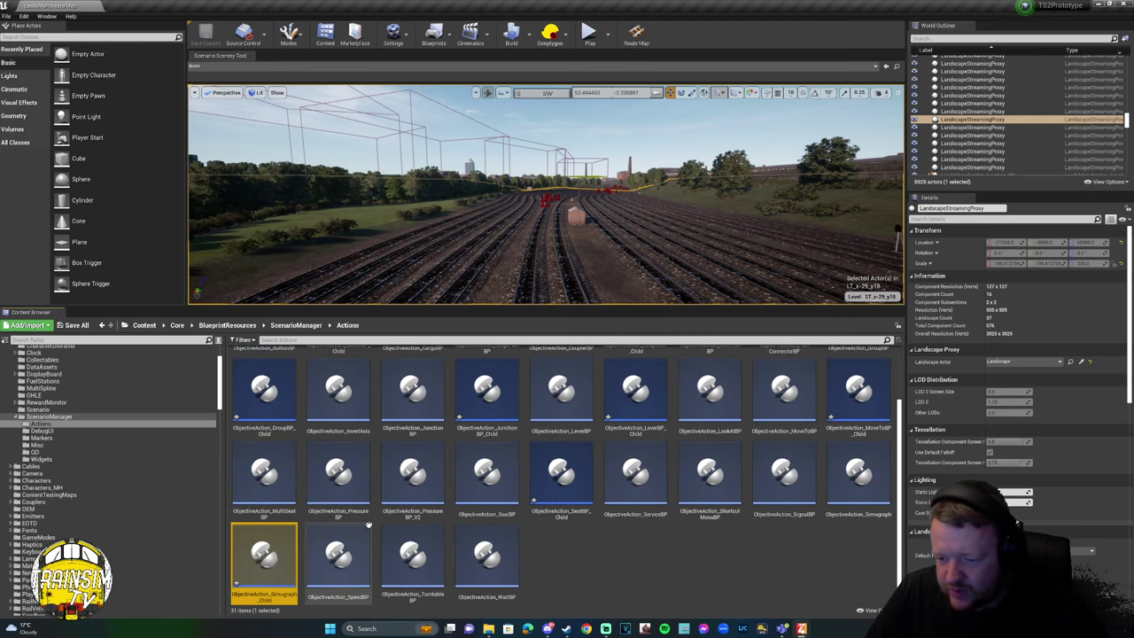
Create a child blueprint class of ObjectiveAction_WaitBP with the suggested name.
{"action": "right_click", "coordinate": [503, 571]}
{"action": "left_click", "coordinate": [556, 358]}
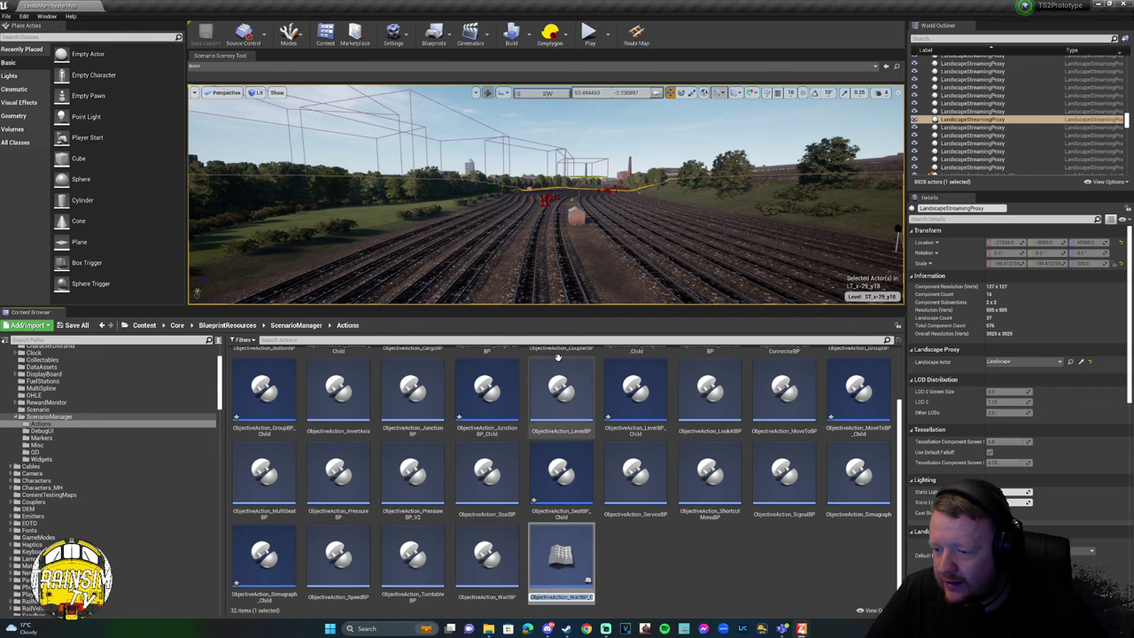
{"action": "key", "text": "Return"}
Save the child blueprints ObjectiveAction_WaitBP_Child, ObjectiveAction_Simugraph_Child and ObjectiveAction_SeatBP_Child.
{"action": "right_click", "coordinate": [567, 563]}
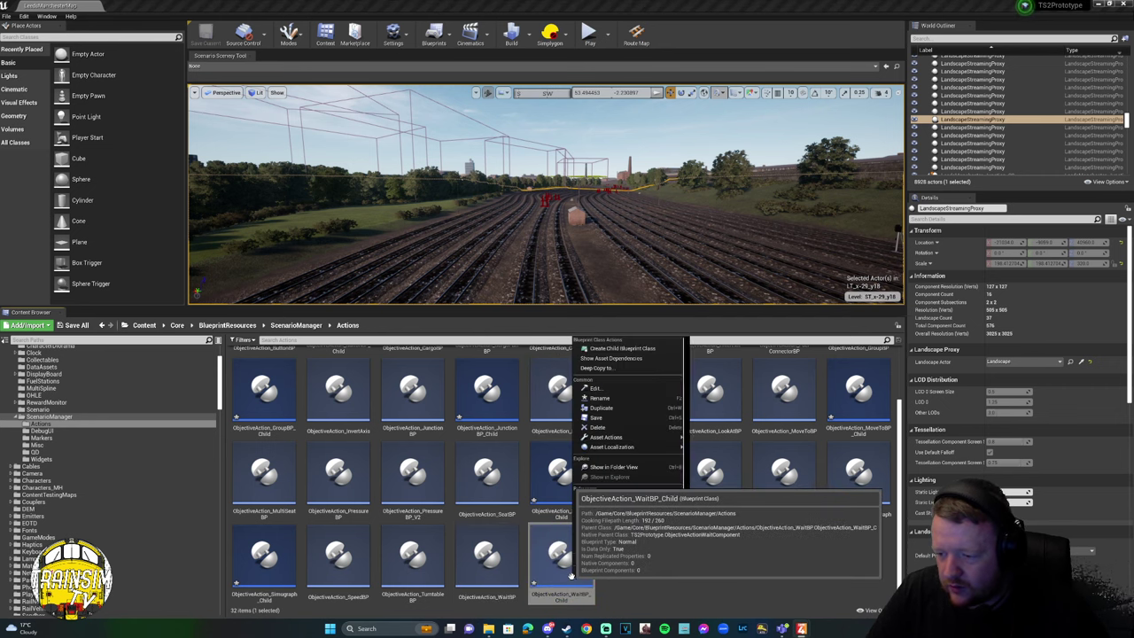
{"action": "left_click", "coordinate": [614, 420]}
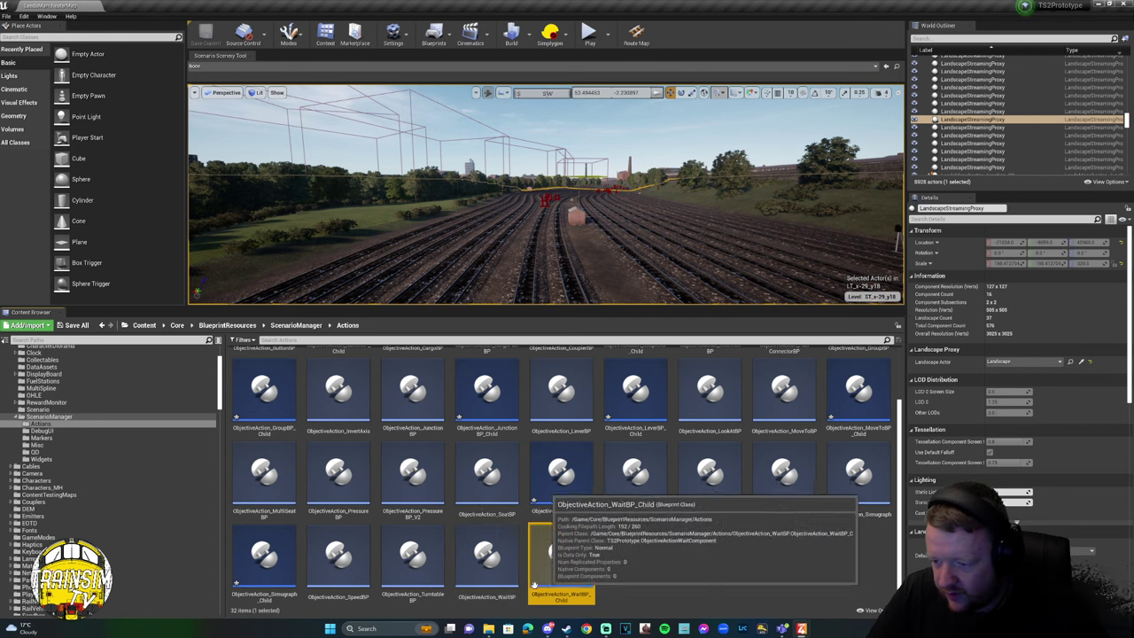
{"action": "right_click", "coordinate": [255, 571]}
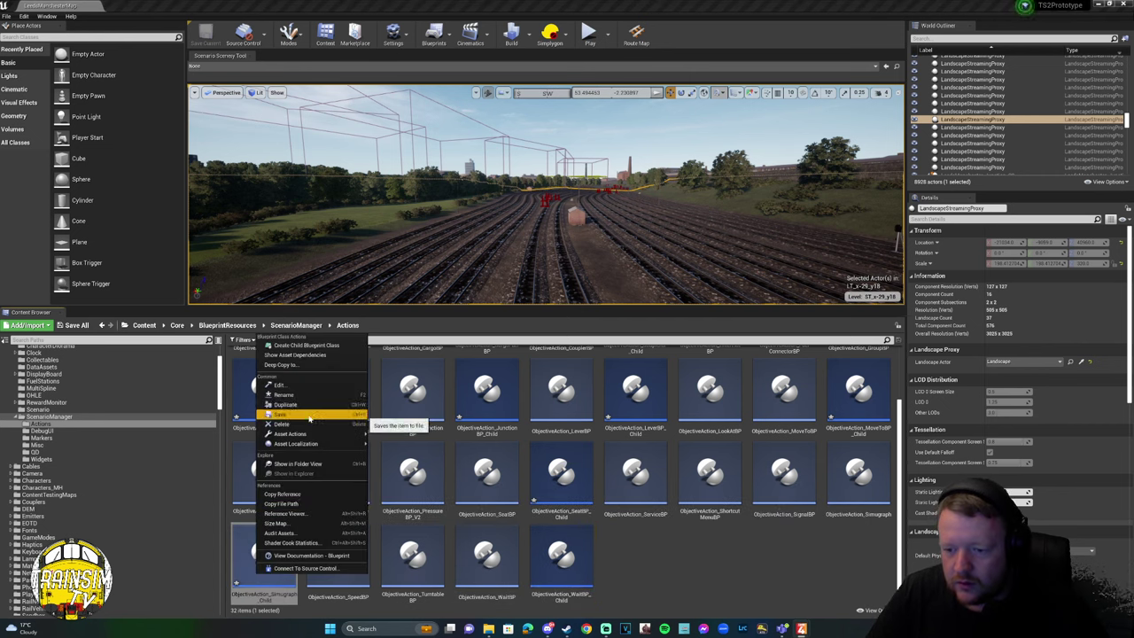
{"action": "left_click", "coordinate": [282, 414]}
{"action": "right_click", "coordinate": [561, 474]}
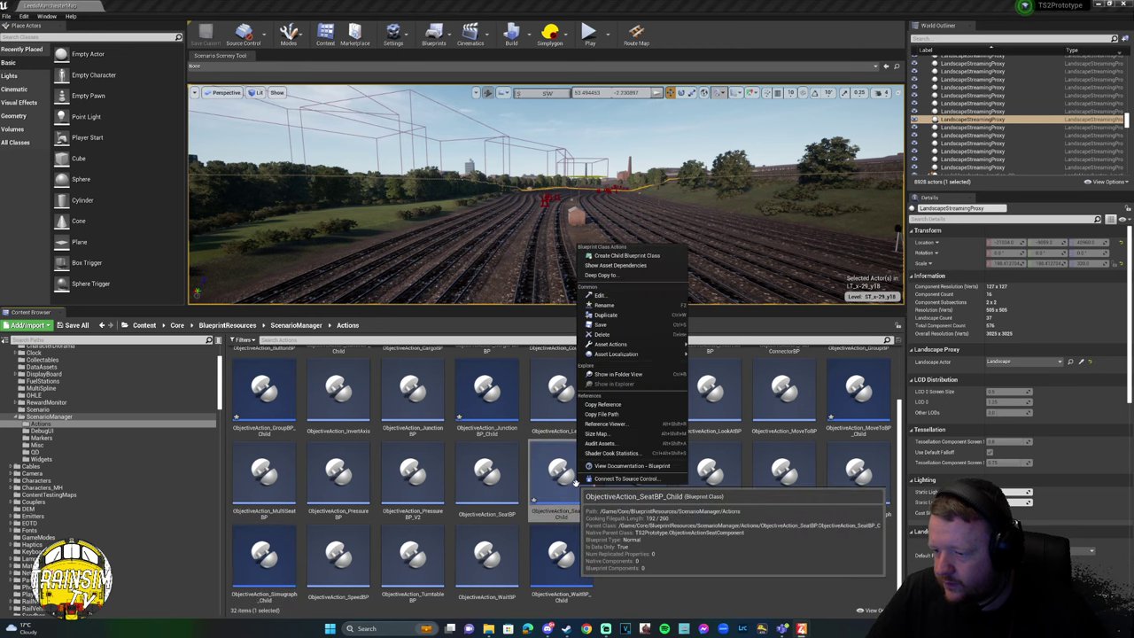
{"action": "left_click", "coordinate": [623, 327]}
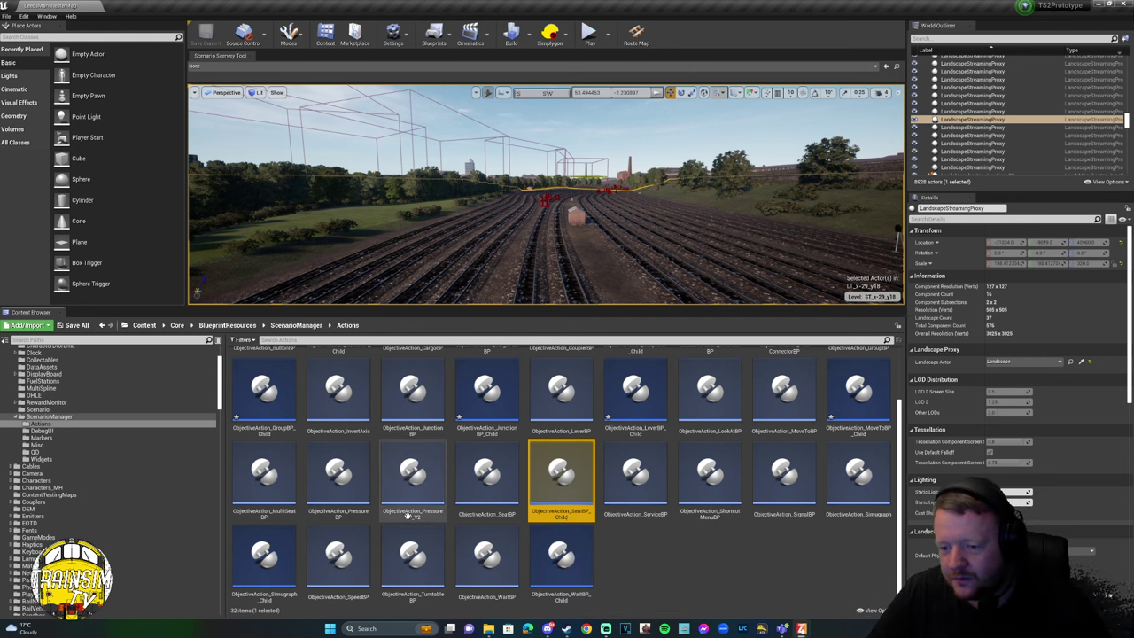
Save the child blueprints ObjectiveAction_GroupBP_Child and ObjectiveAction_JunctionBP_Child.
{"action": "right_click", "coordinate": [273, 390]}
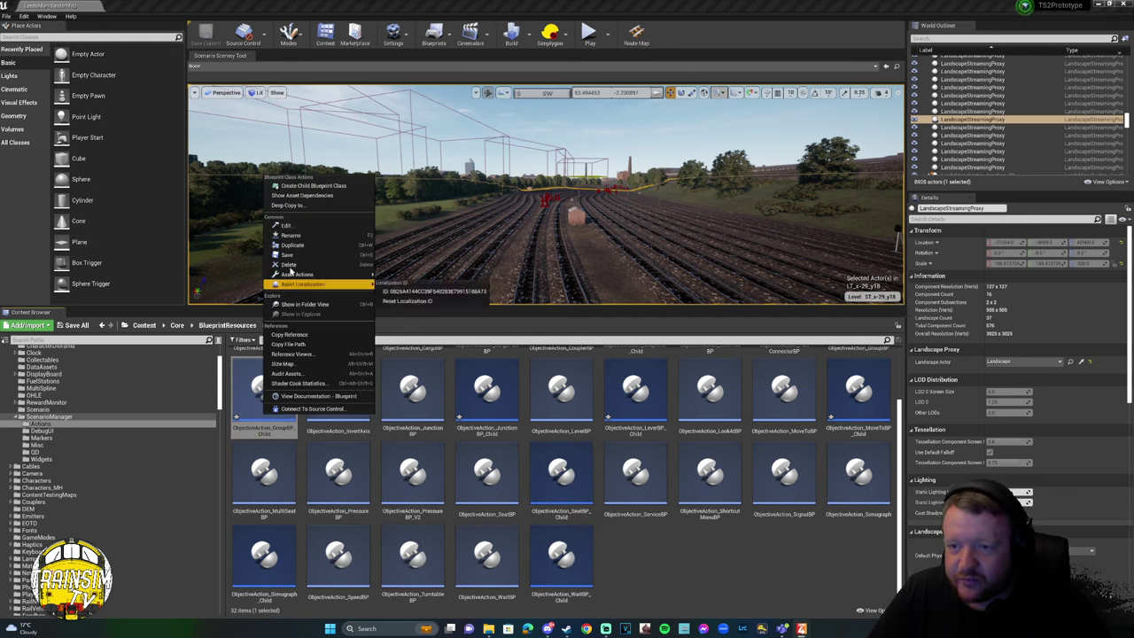
{"action": "left_click", "coordinate": [287, 254]}
{"action": "left_click", "coordinate": [489, 406]}
{"action": "right_click", "coordinate": [492, 409]}
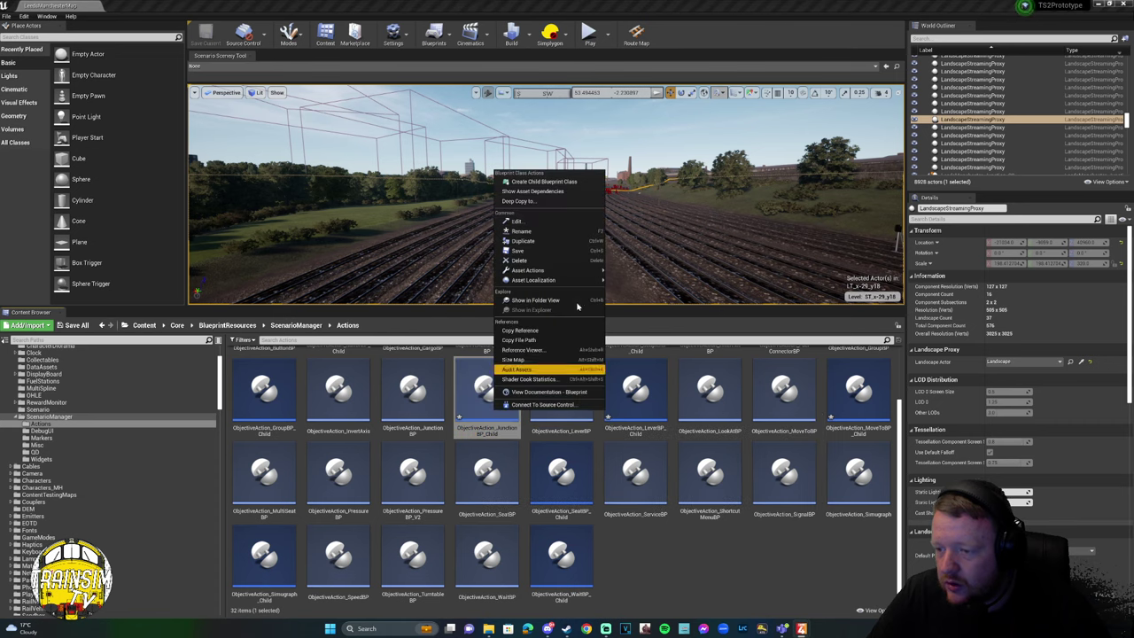
{"action": "left_click", "coordinate": [638, 256]}
Save the child blueprints ObjectiveAction_LeverBP_Child and ObjectiveAction_MoveToBP_Child.
{"action": "left_click", "coordinate": [635, 390]}
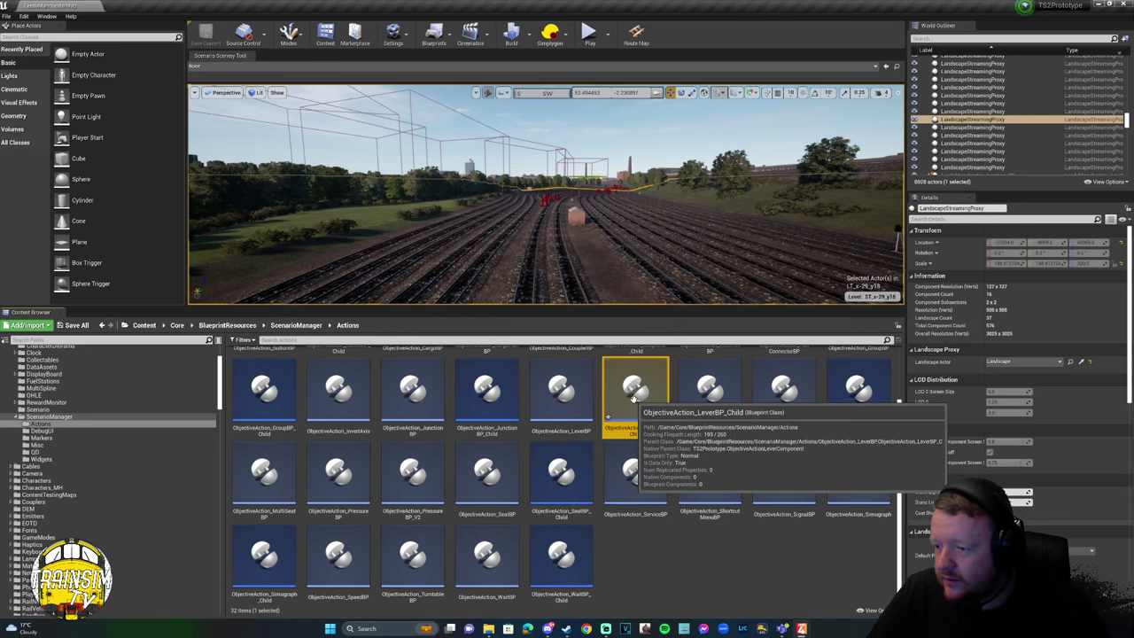
{"action": "right_click", "coordinate": [635, 394]}
{"action": "left_click", "coordinate": [695, 241]}
{"action": "left_click", "coordinate": [857, 390]}
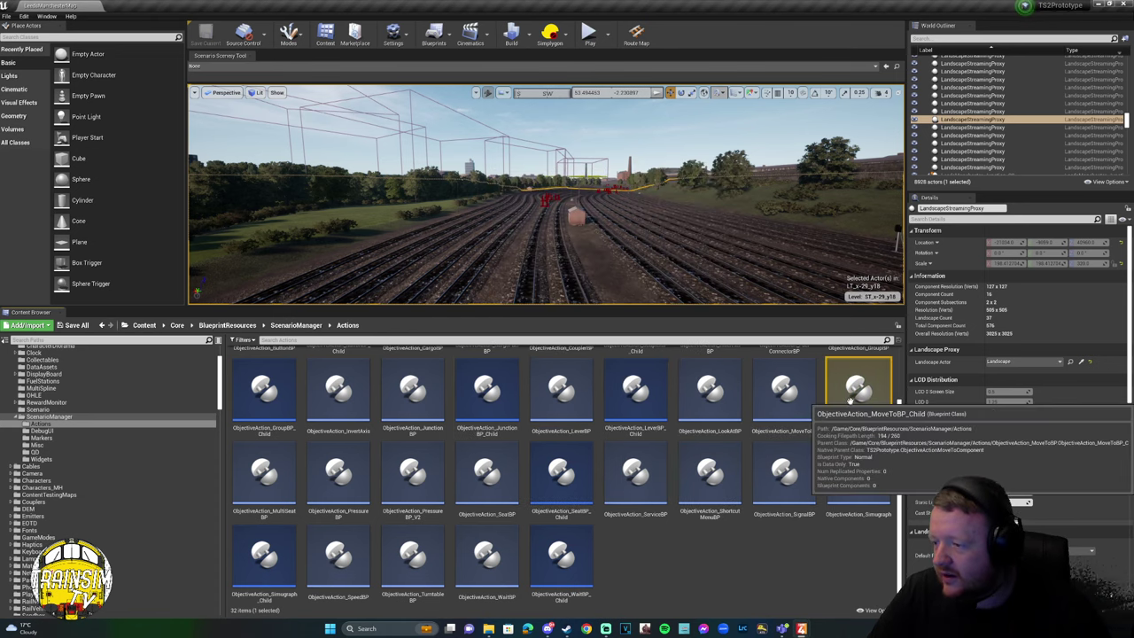
{"action": "right_click", "coordinate": [858, 395]}
{"action": "left_click", "coordinate": [904, 241]}
Save the child blueprints ObjectiveAction_CouplerBP_Child and ObjectiveAction_ButtonBP_Child.
{"action": "scroll", "coordinate": [803, 384], "scroll_direction": "up", "scroll_amount": 2}
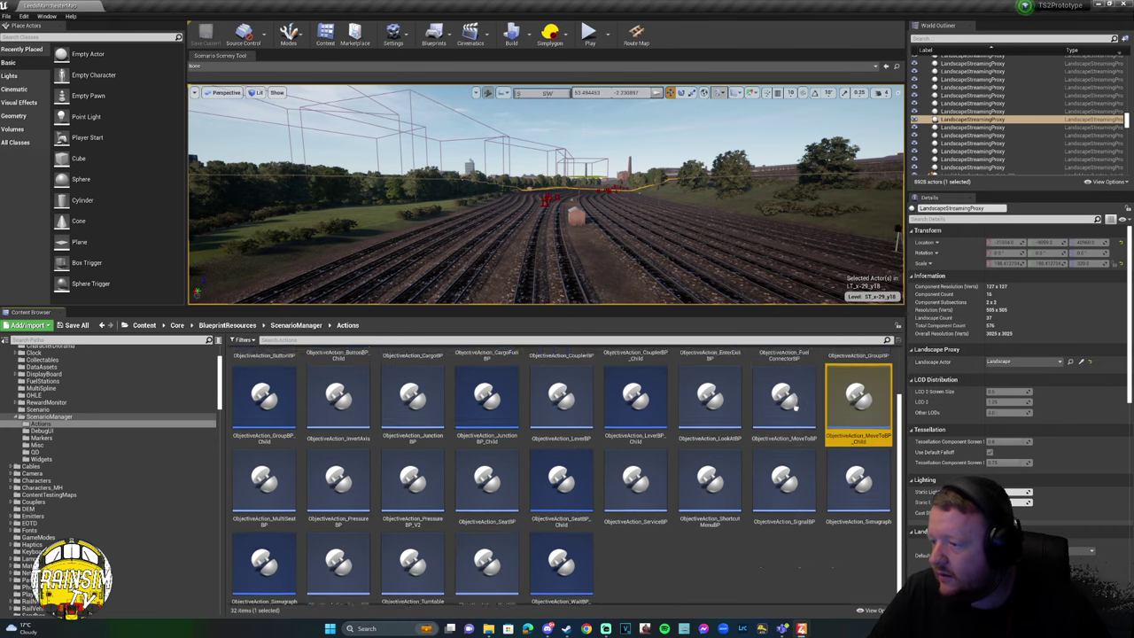
{"action": "left_click", "coordinate": [636, 399]}
{"action": "right_click", "coordinate": [637, 401]}
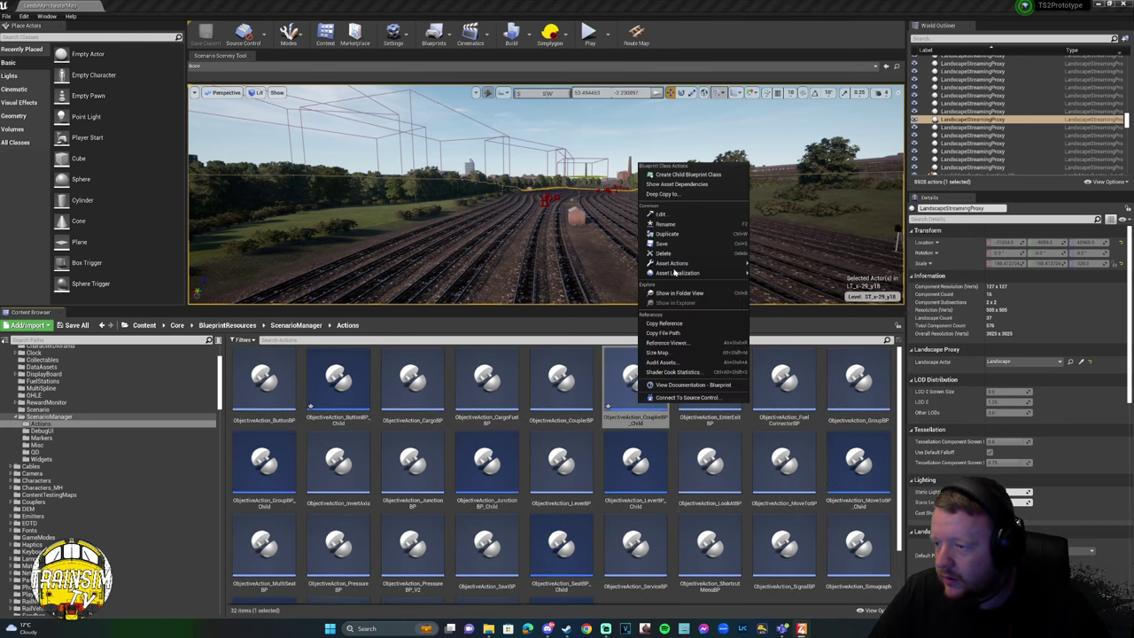
{"action": "left_click", "coordinate": [695, 240]}
{"action": "right_click", "coordinate": [312, 403]}
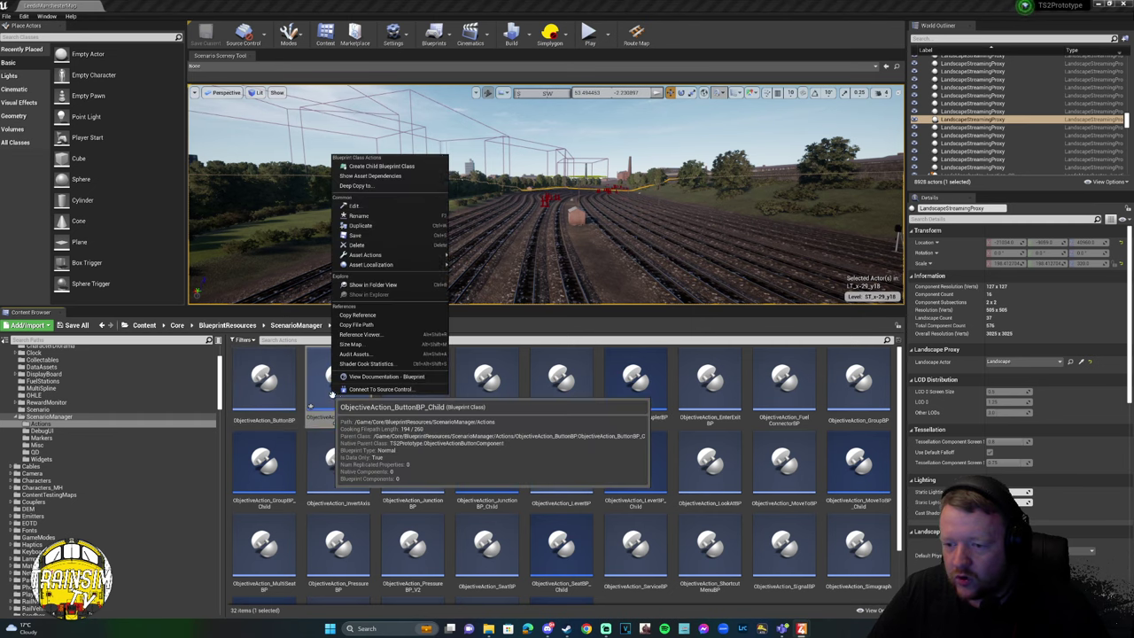
{"action": "left_click", "coordinate": [390, 241]}
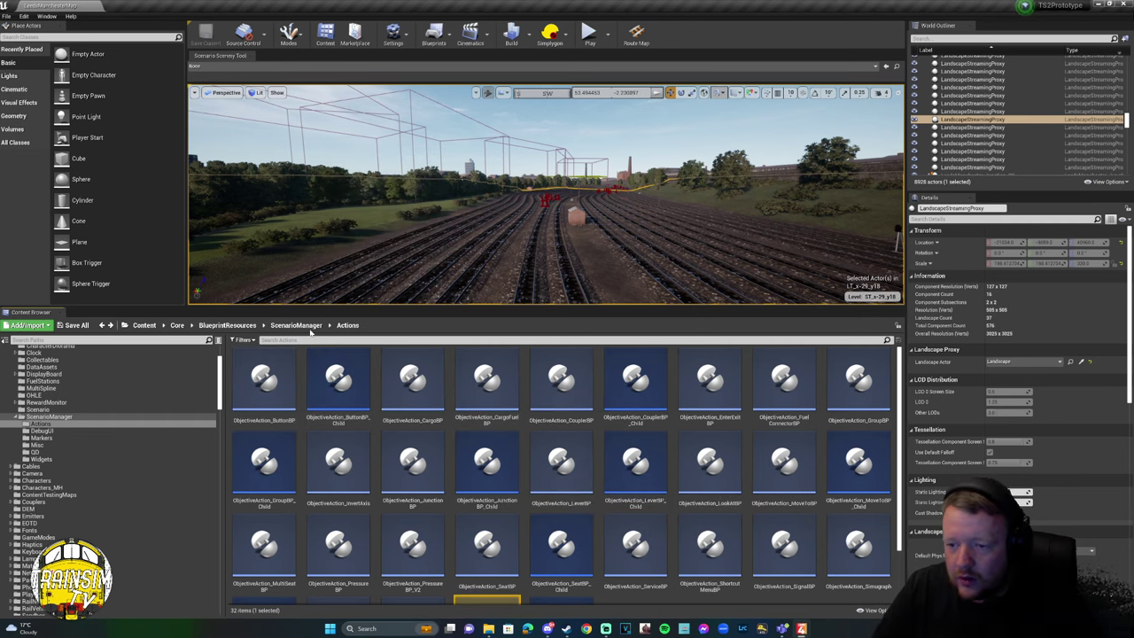
Open the Markers folder of ScenarioManager to view the objective marker blueprints.
{"action": "left_click", "coordinate": [304, 327]}
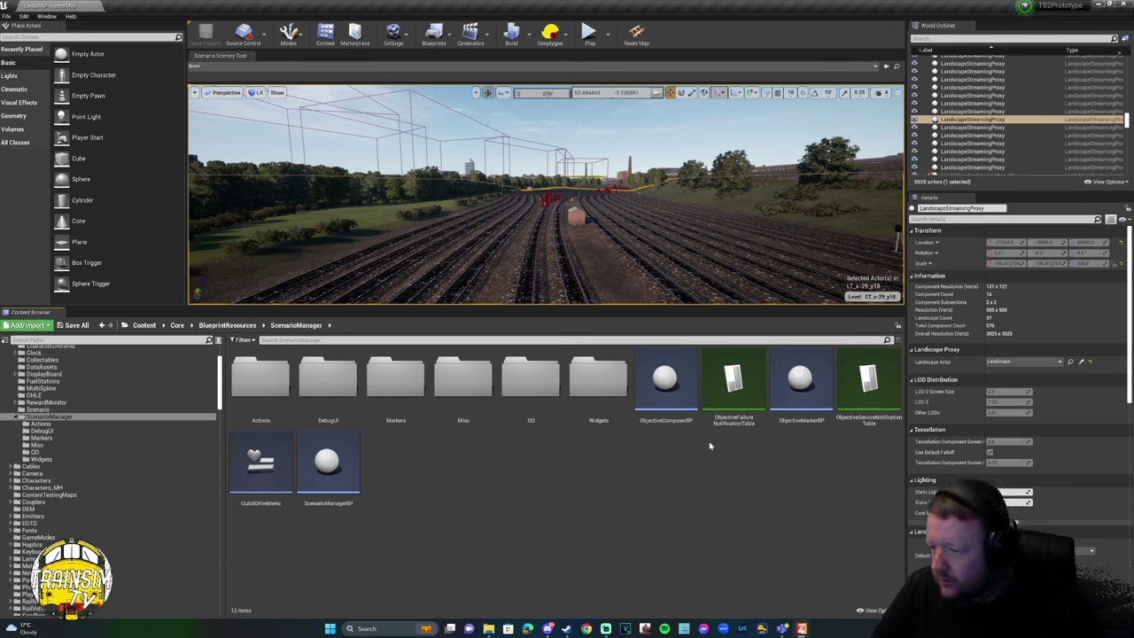
{"action": "double_click", "coordinate": [403, 403]}
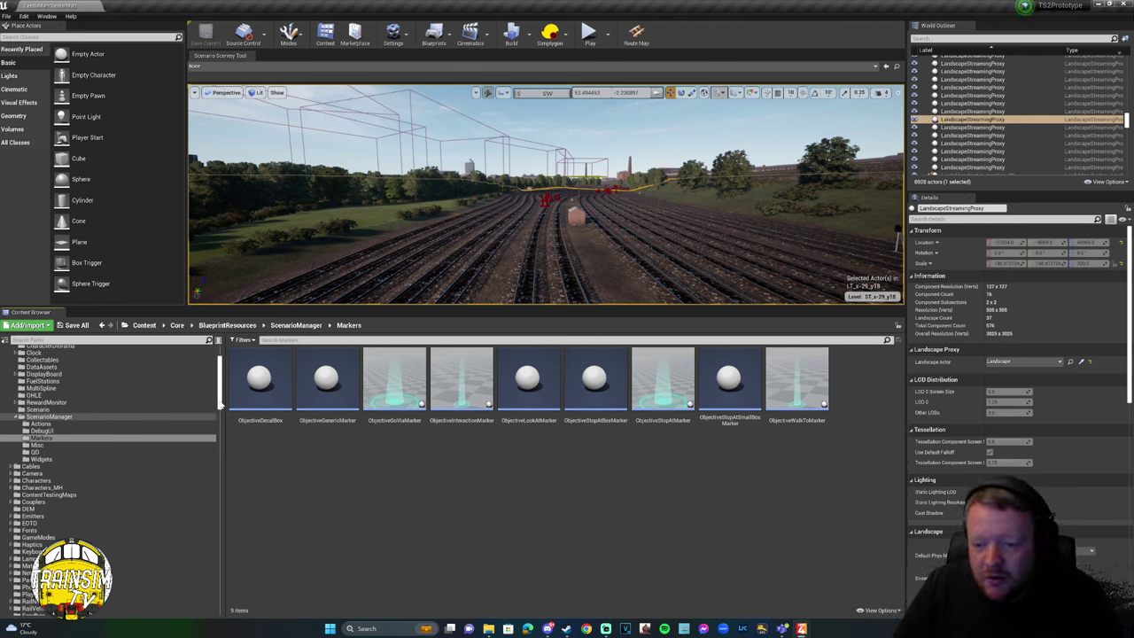
Collapse the main Content folder tree and open the Sc01 folder under the LeedsManchester Scenarios.
{"action": "left_click_drag", "start_coordinate": [222, 402], "coordinate": [222, 383]}
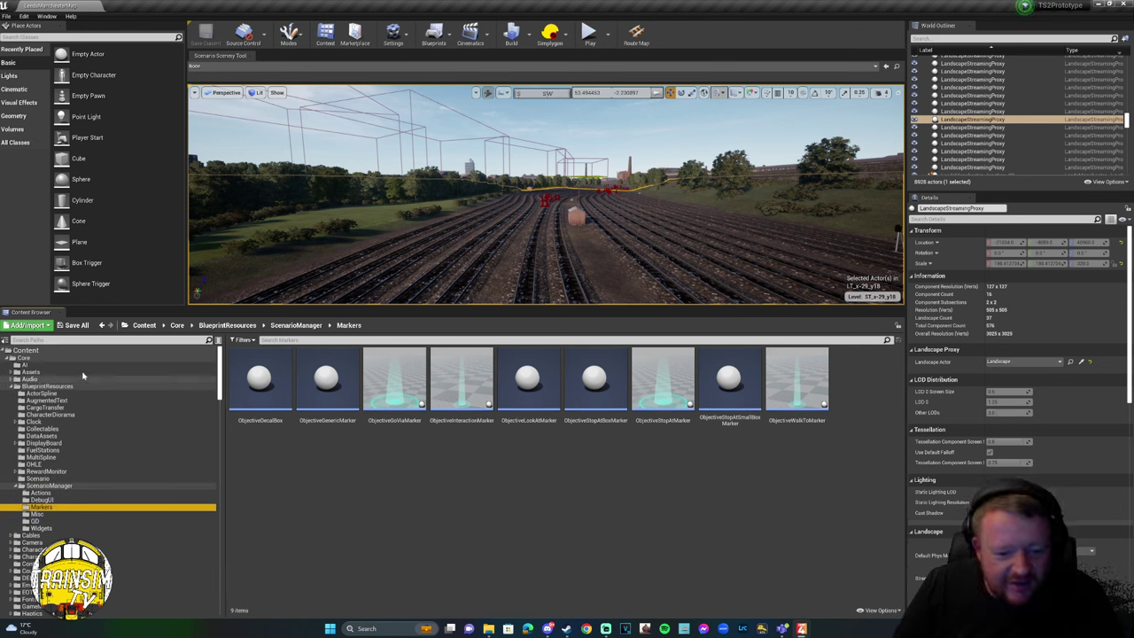
{"action": "left_click", "coordinate": [6, 351]}
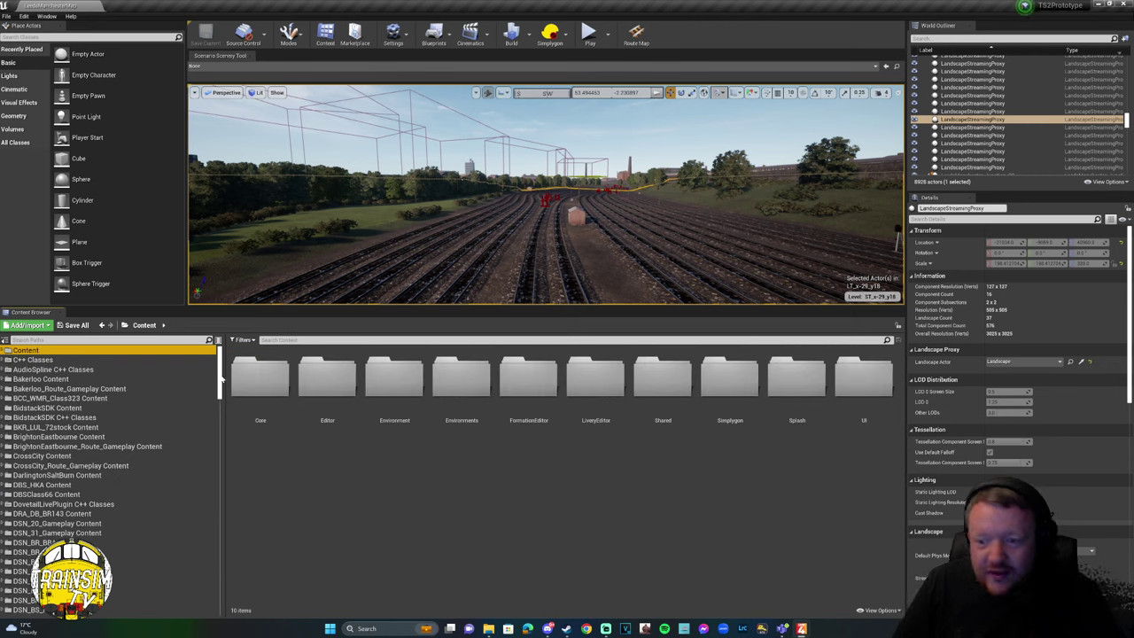
{"action": "left_click_drag", "start_coordinate": [222, 379], "coordinate": [238, 476]}
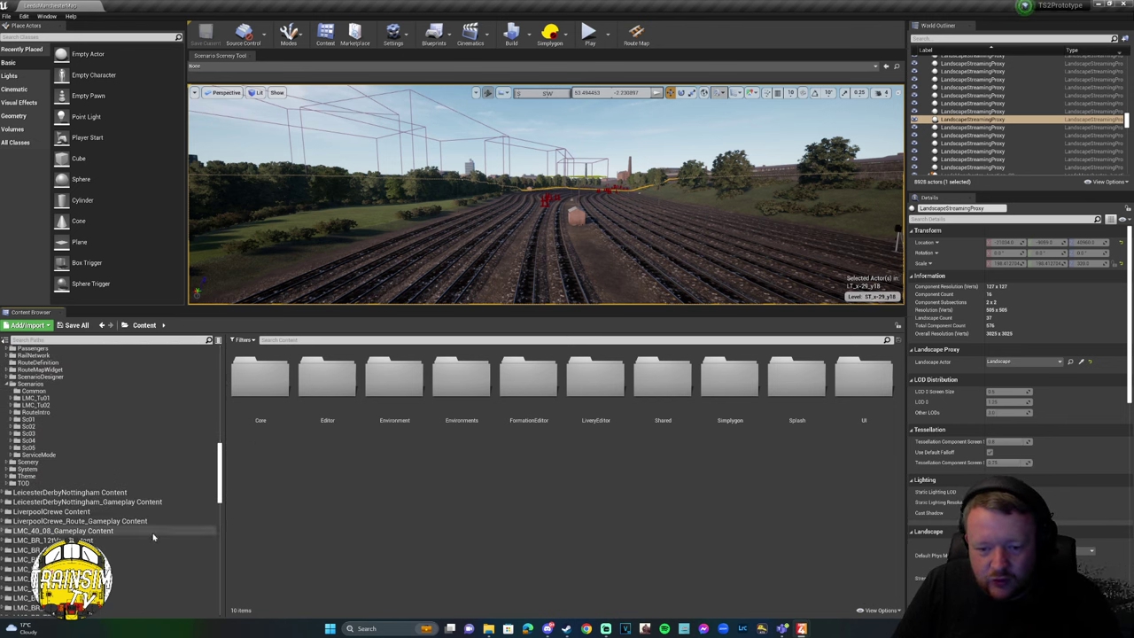
{"action": "scroll", "coordinate": [136, 415], "scroll_direction": "down", "scroll_amount": 10}
{"action": "scroll", "coordinate": [136, 415], "scroll_direction": "up", "scroll_amount": 12}
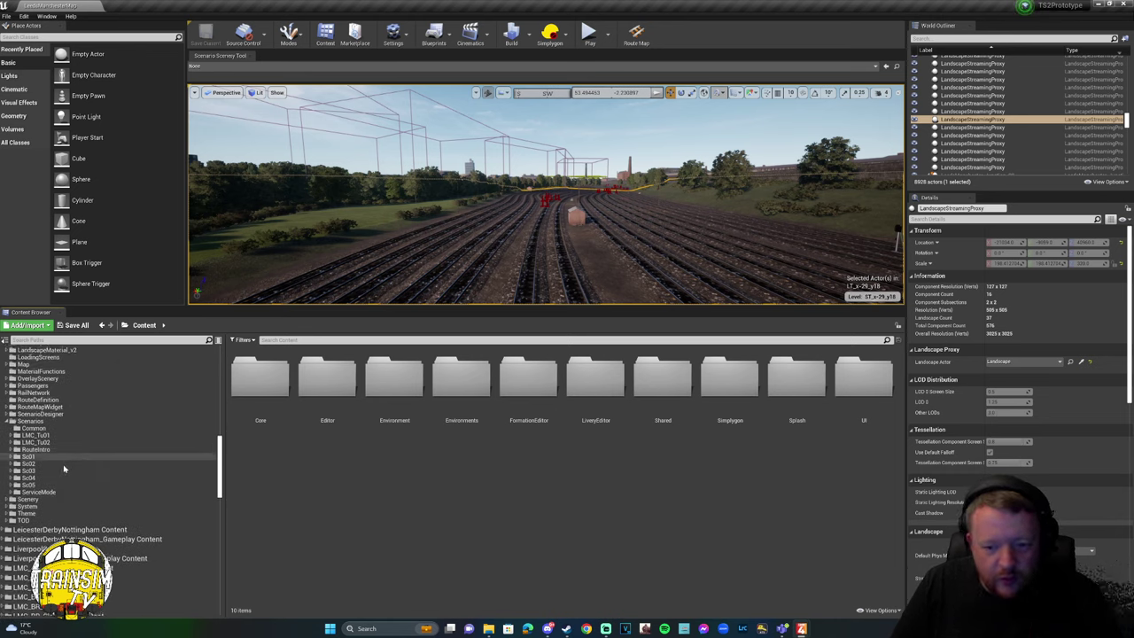
{"action": "left_click", "coordinate": [37, 457]}
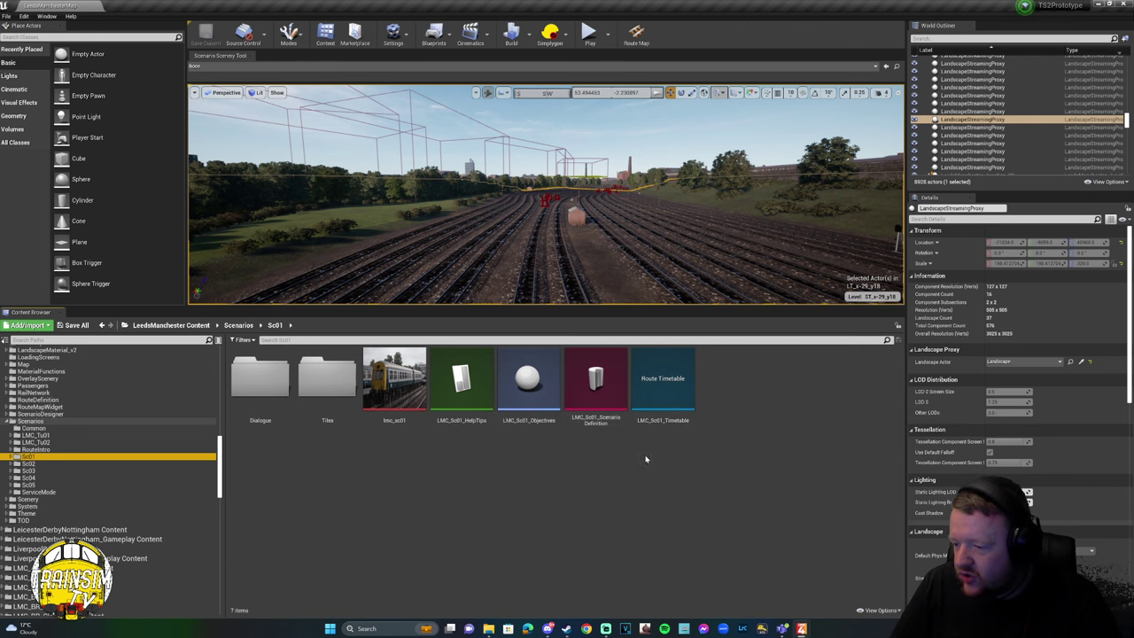
Examine the Scenario Manager Actor Class and Objective Composer Class options in the LMC_Sc01 scenario definition, then close it.
{"action": "mouse_move", "coordinate": [801, 631]}
{"action": "left_click", "coordinate": [868, 578]}
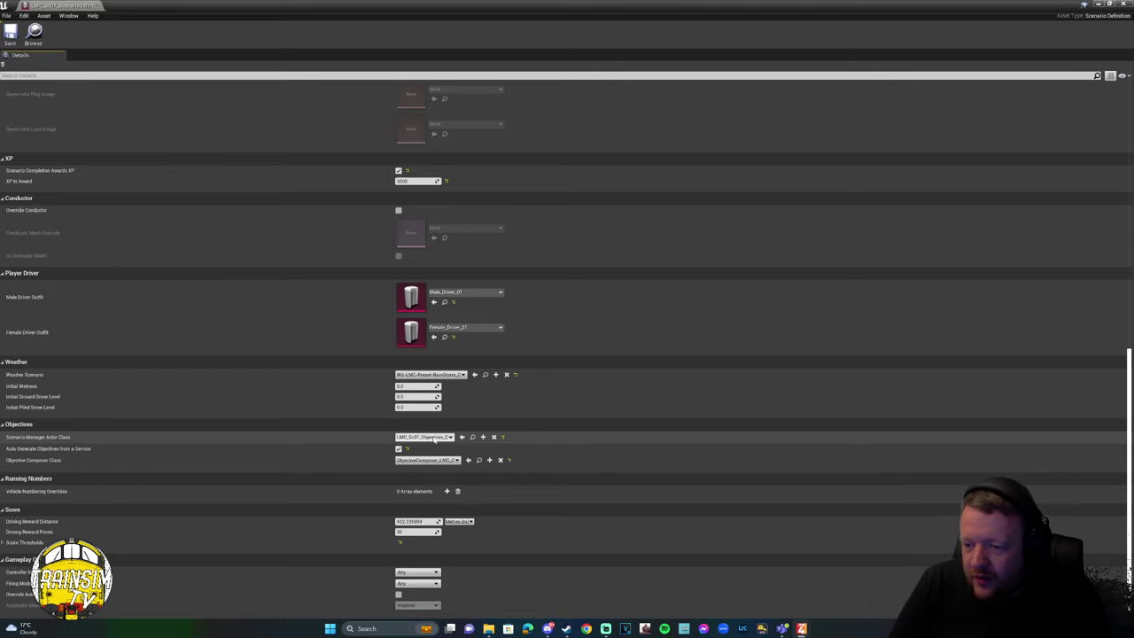
{"action": "left_click", "coordinate": [433, 438]}
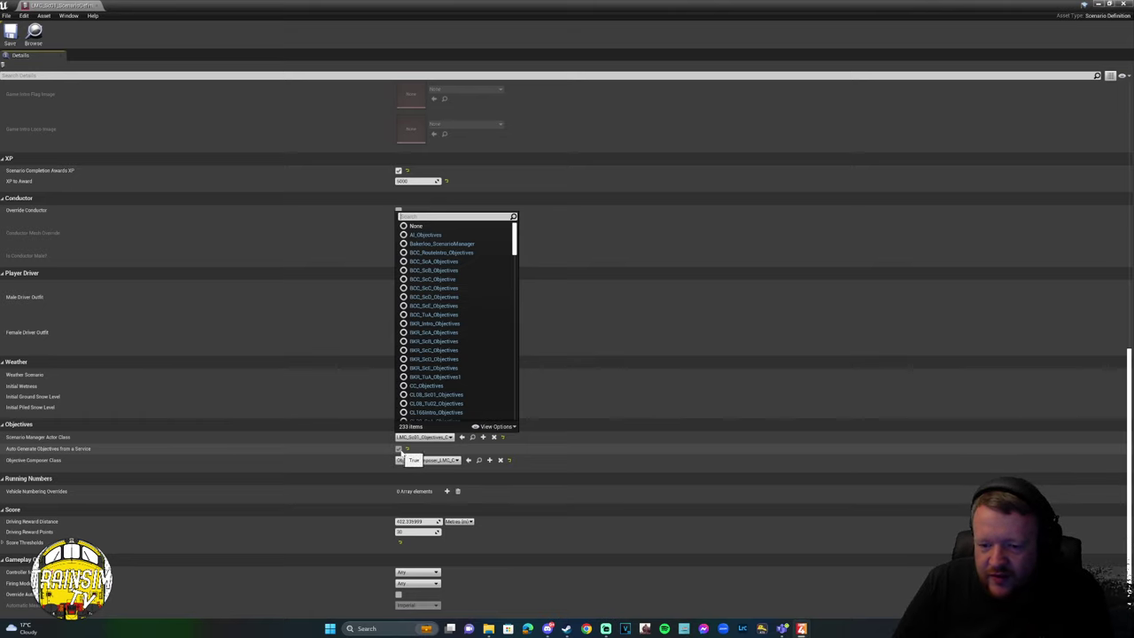
{"action": "left_click", "coordinate": [453, 460]}
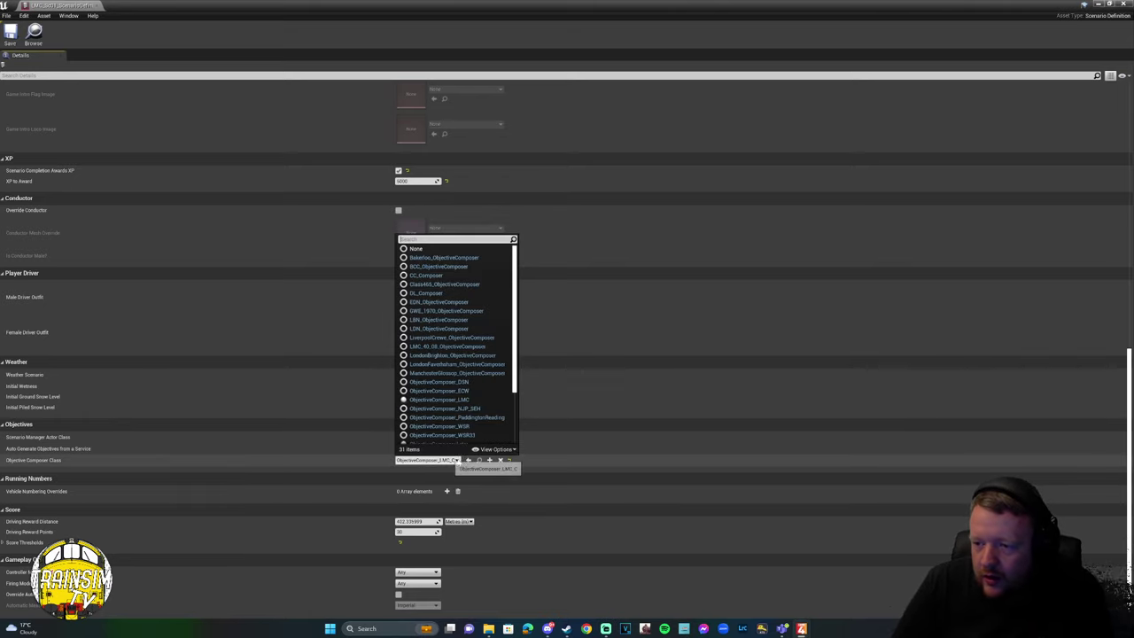
{"action": "left_click", "coordinate": [458, 460]}
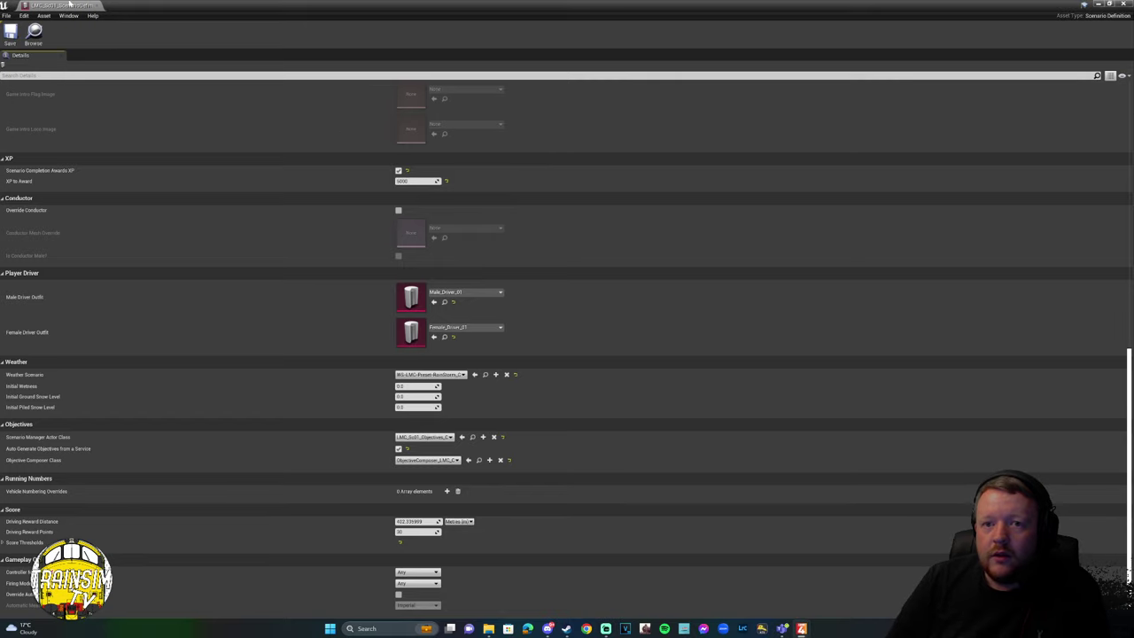
{"action": "left_click", "coordinate": [101, 6]}
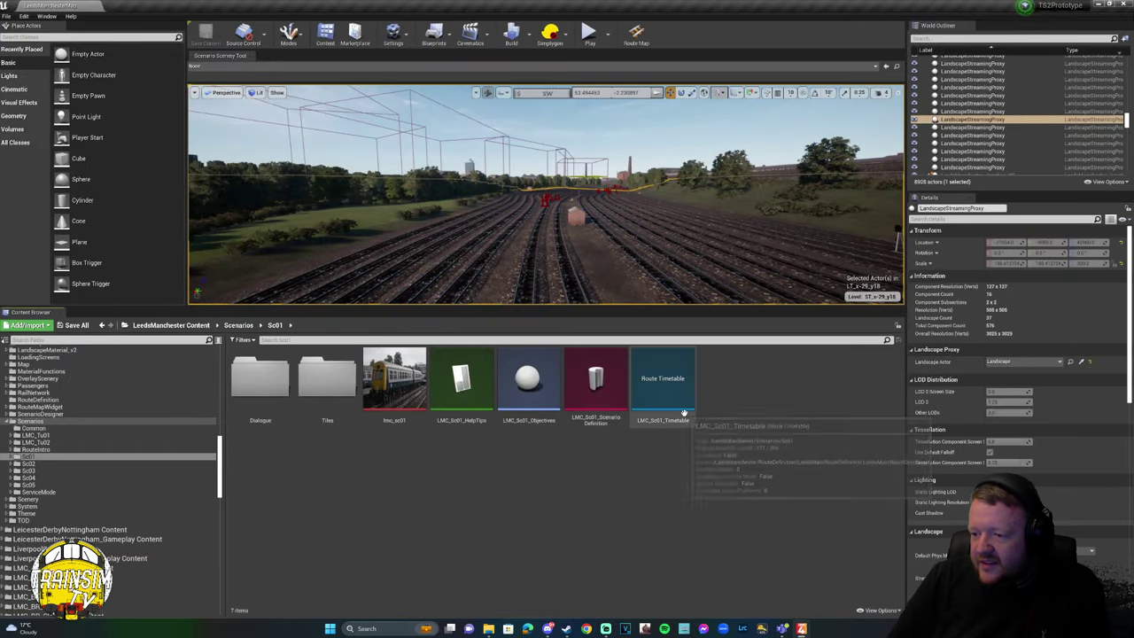
Select the LMC_Sc01_Timetable asset and view the example screenshot of the Blackpool timetable graph, closing the image when finished.
{"action": "left_click", "coordinate": [663, 390]}
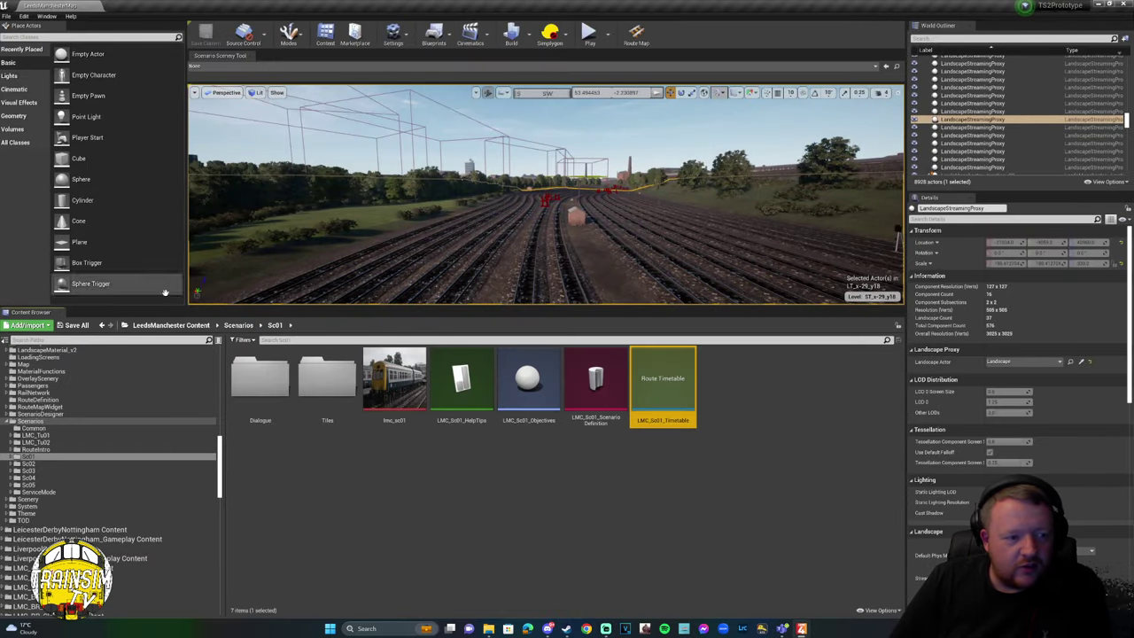
{"action": "left_click", "coordinate": [804, 410]}
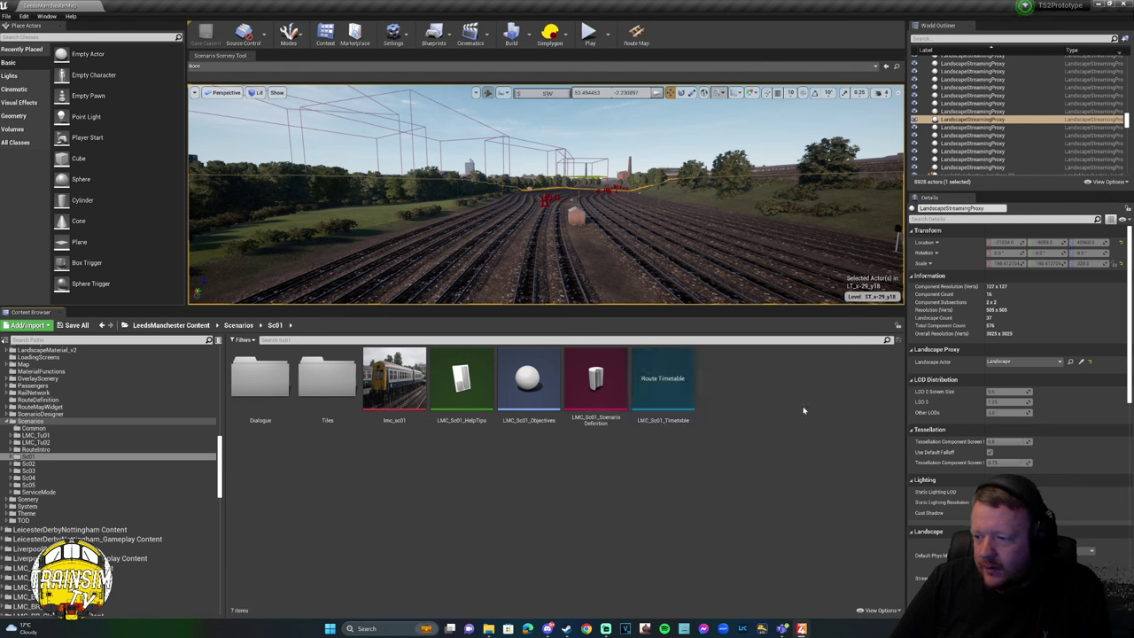
{"action": "left_click", "coordinate": [660, 414]}
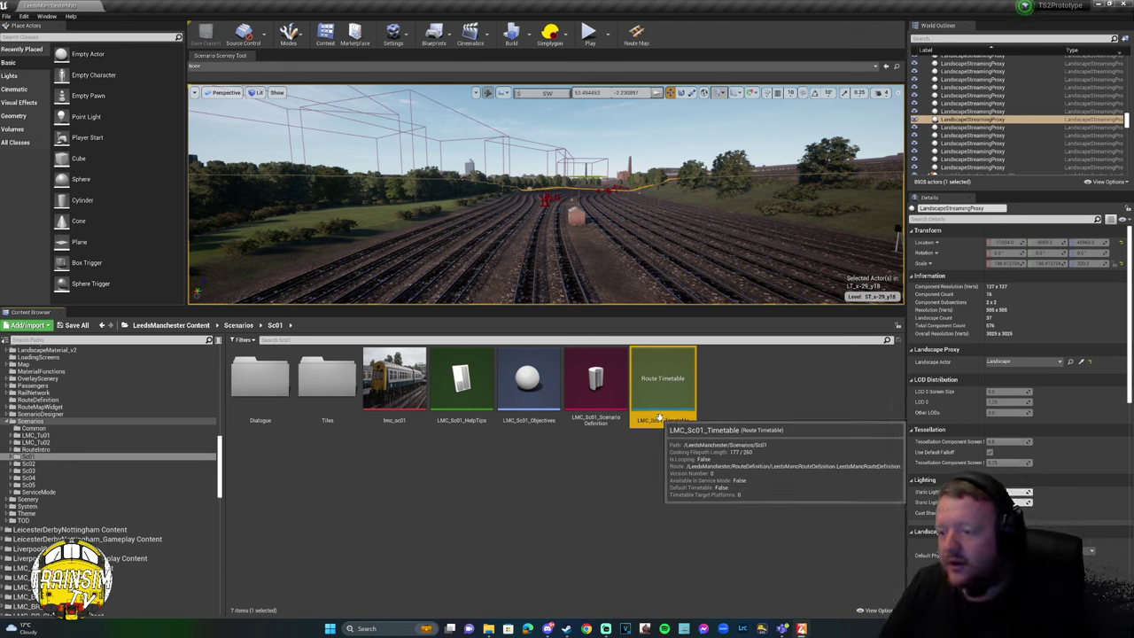
{"action": "mouse_move", "coordinate": [489, 629]}
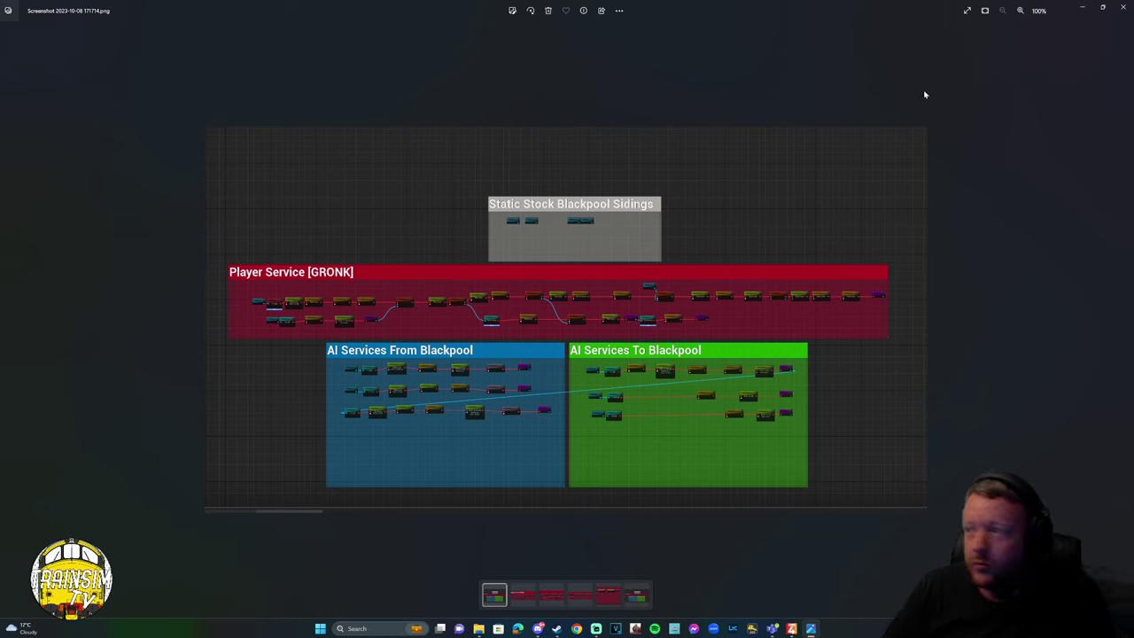
{"action": "left_click", "coordinate": [1123, 9]}
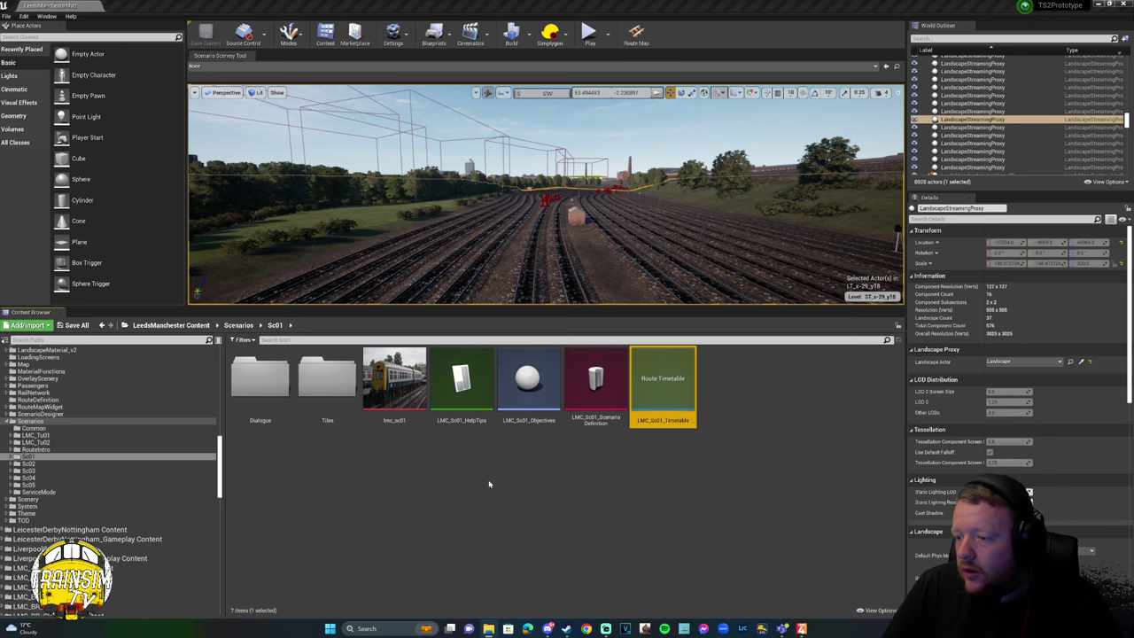
Open the Sc01 folder inside the Scenarios folder of TrainSimTV_Scenarios Content.
{"action": "key", "text": "alt+Left"}
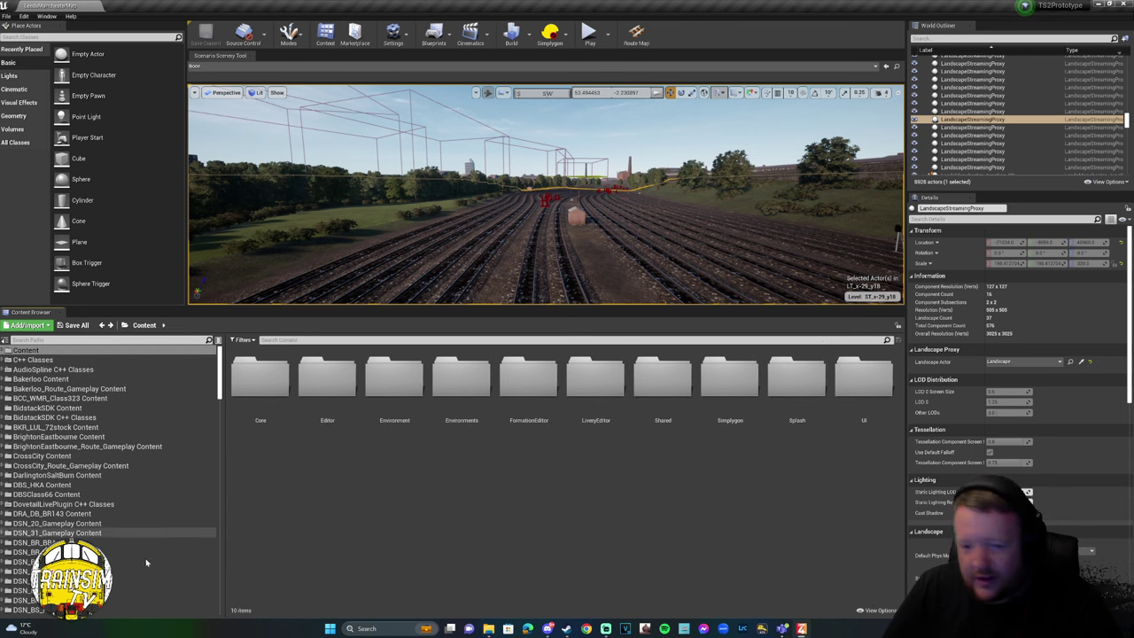
{"action": "scroll", "coordinate": [103, 477], "scroll_direction": "down", "scroll_amount": 15}
{"action": "scroll", "coordinate": [103, 477], "scroll_direction": "down", "scroll_amount": 5}
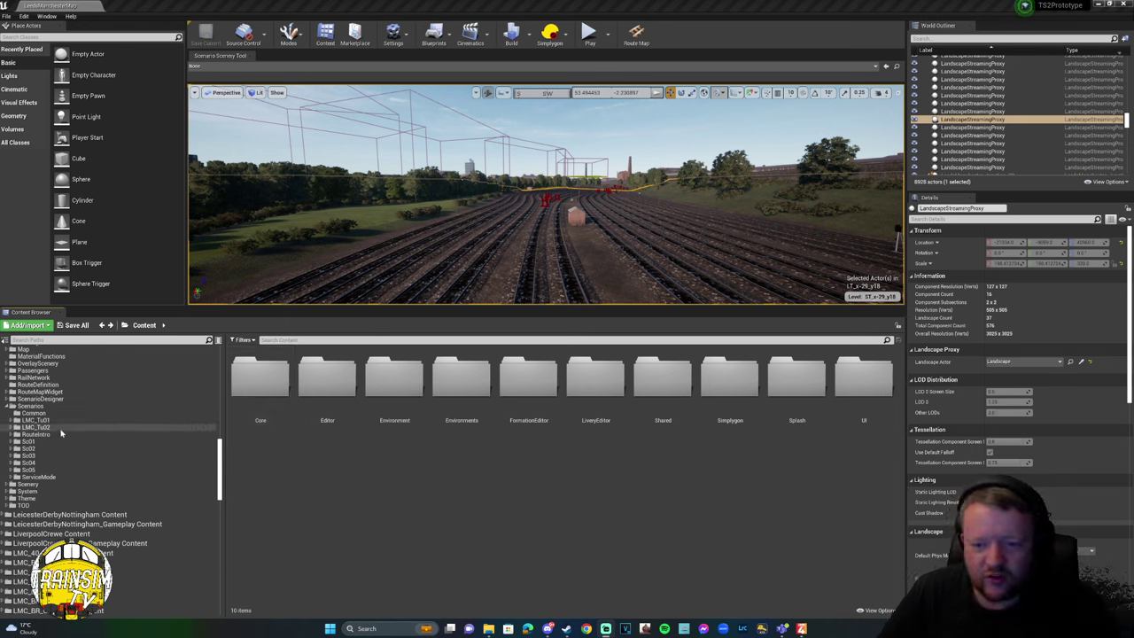
{"action": "scroll", "coordinate": [96, 526], "scroll_direction": "down", "scroll_amount": 3}
{"action": "scroll", "coordinate": [95, 527], "scroll_direction": "down", "scroll_amount": 12}
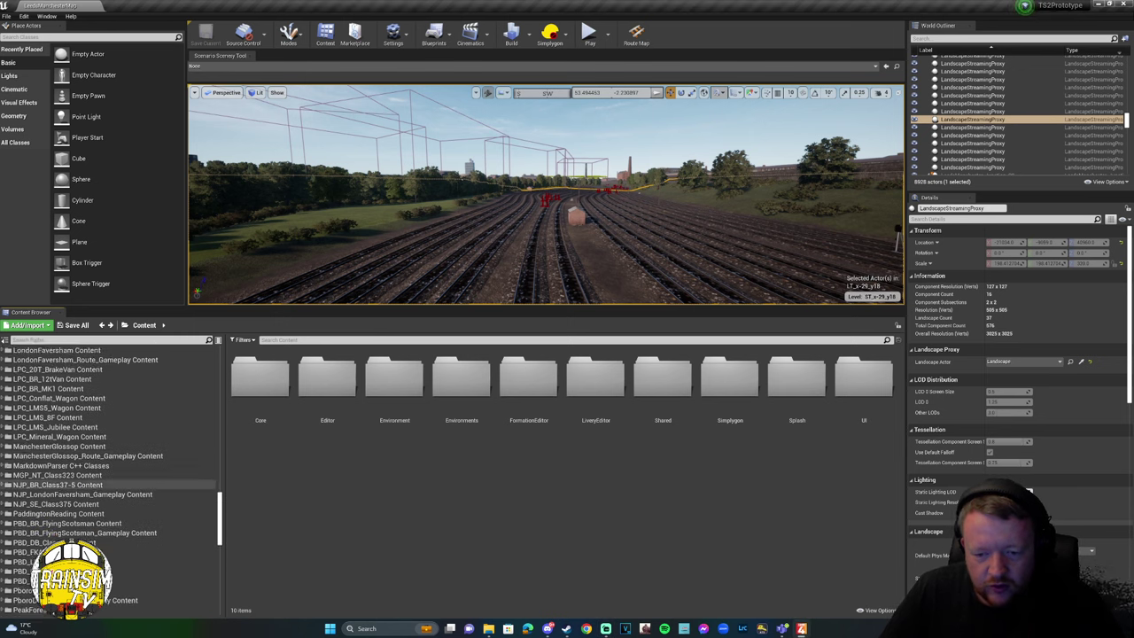
{"action": "scroll", "coordinate": [96, 526], "scroll_direction": "down", "scroll_amount": 1}
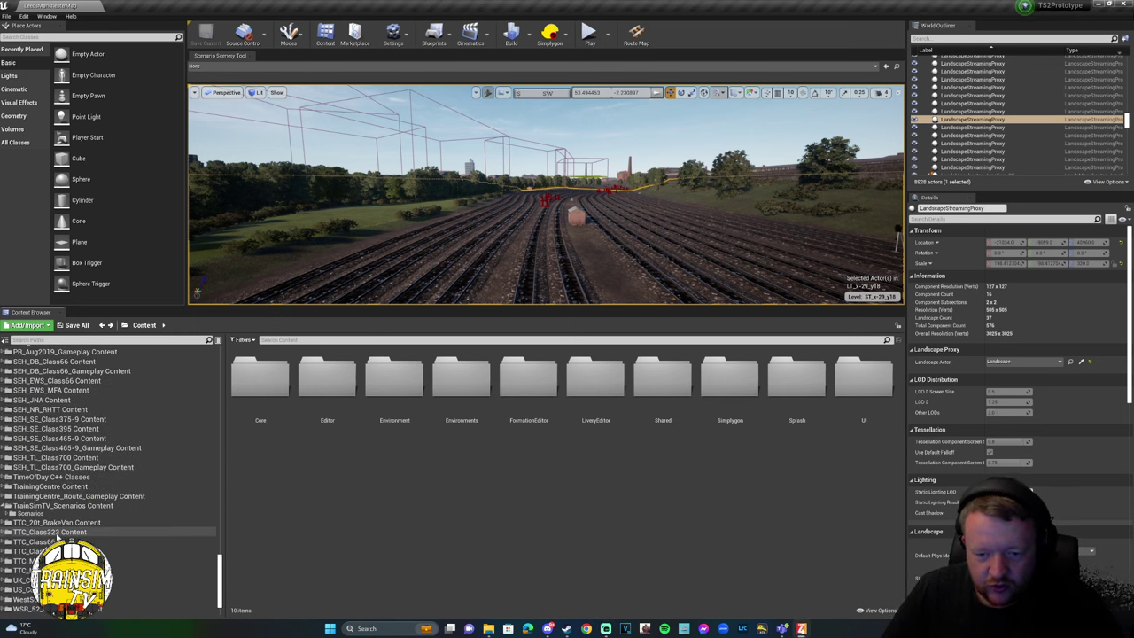
{"action": "left_click", "coordinate": [31, 507]}
{"action": "double_click", "coordinate": [270, 394]}
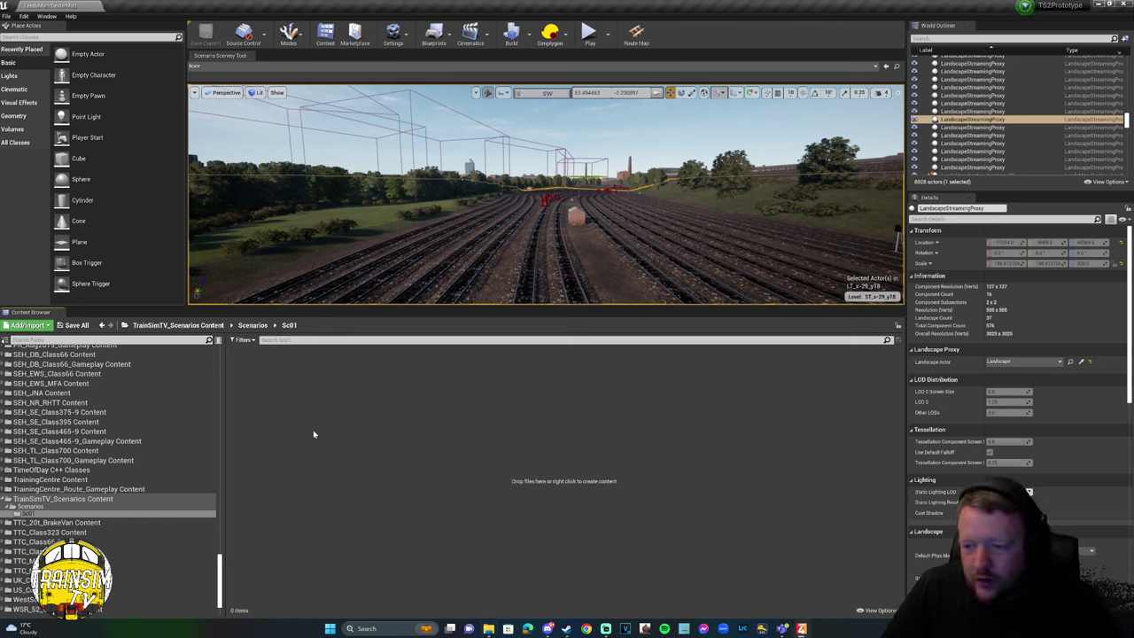
Create a Blueprint Class in the Sc01 folder with RouteTimetable as its parent class, found by searching all classes for "timetable".
{"action": "right_click", "coordinate": [271, 390]}
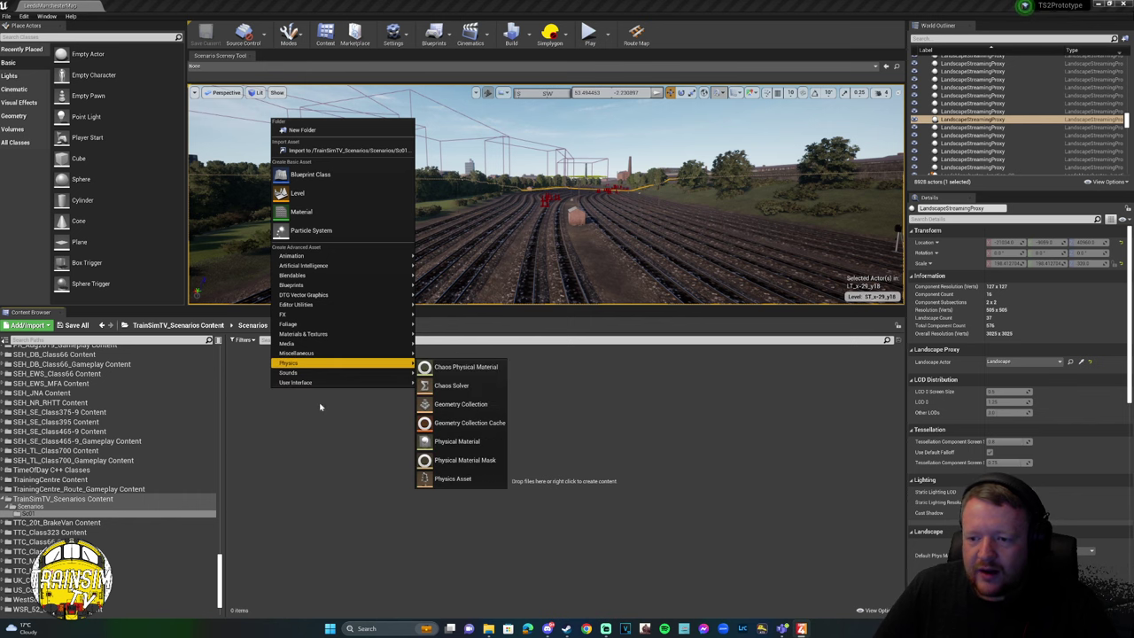
{"action": "left_click", "coordinate": [532, 443]}
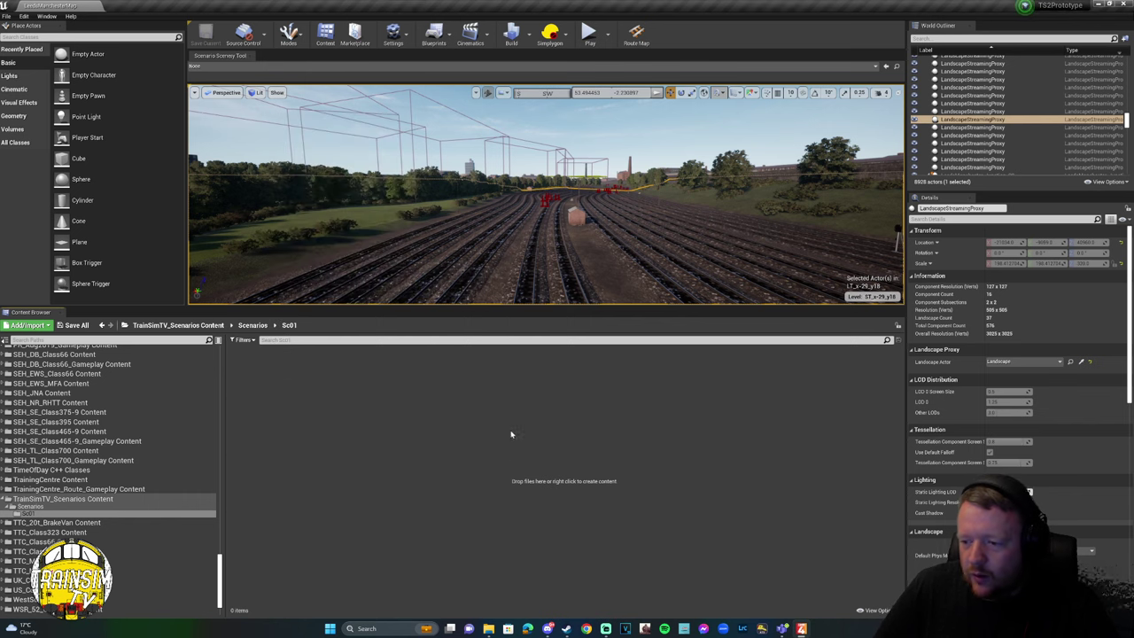
{"action": "right_click", "coordinate": [321, 433]}
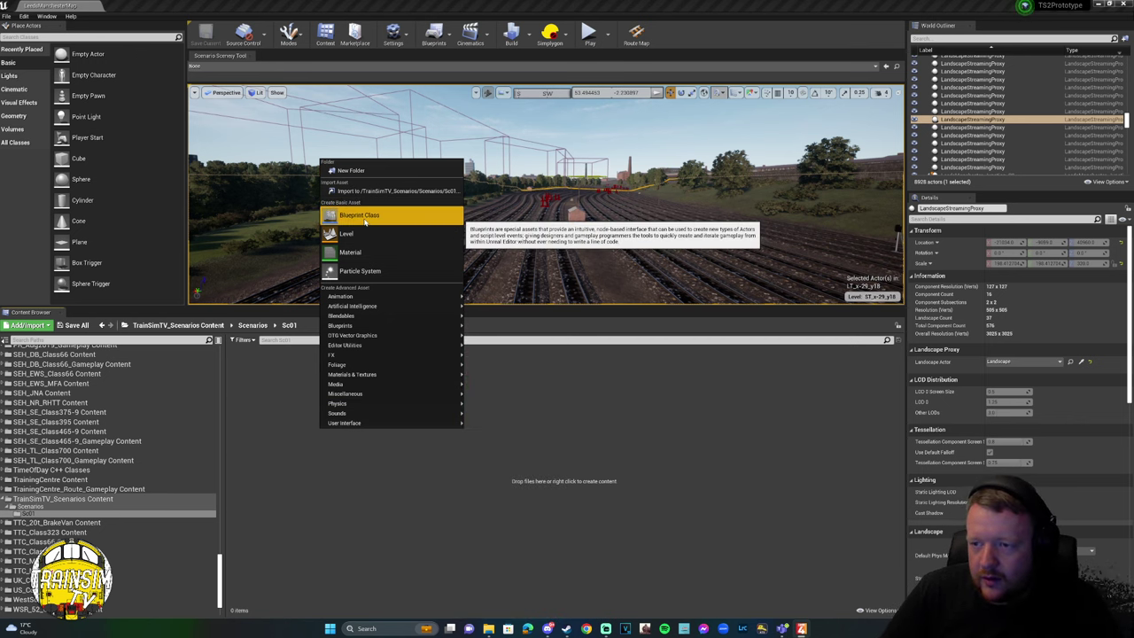
{"action": "left_click", "coordinate": [364, 220]}
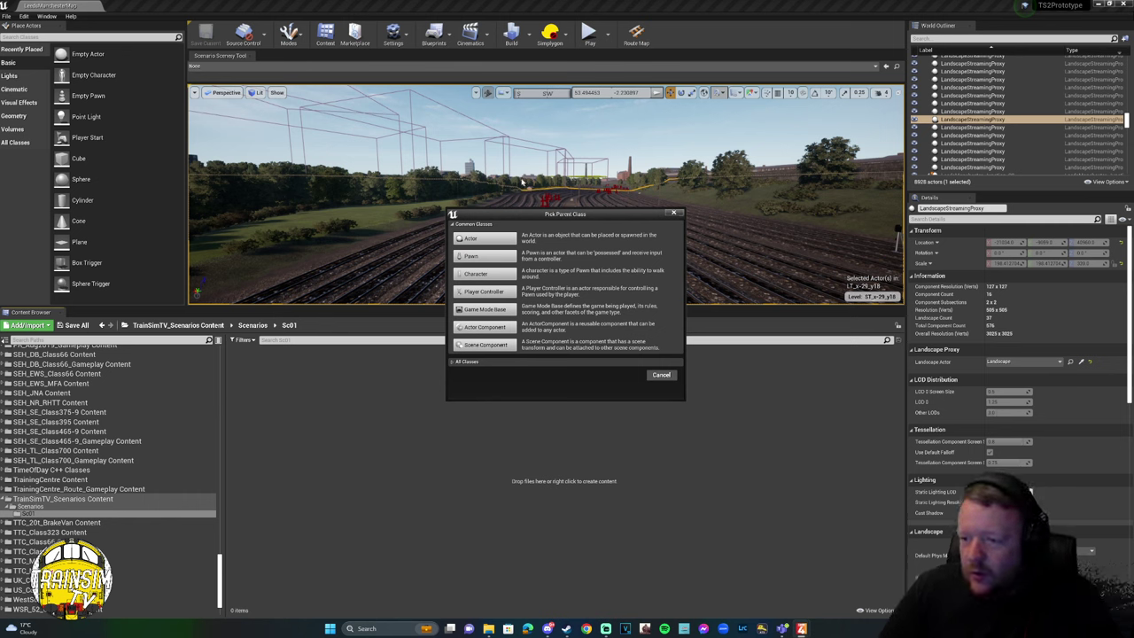
{"action": "left_click", "coordinate": [452, 363]}
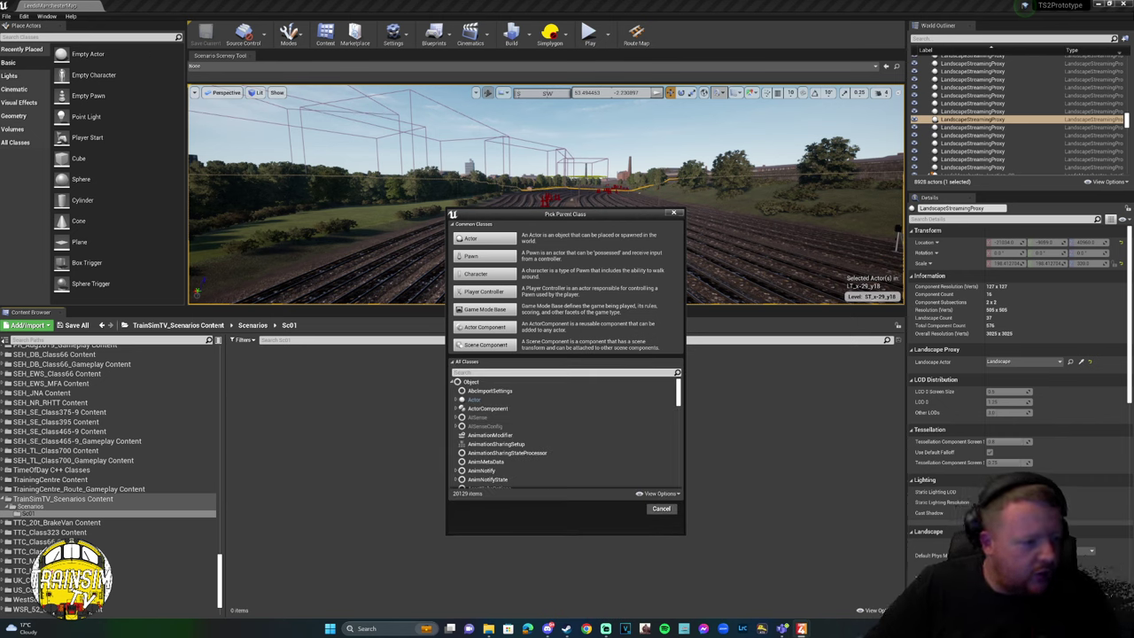
{"action": "type", "text": "route timetable"}
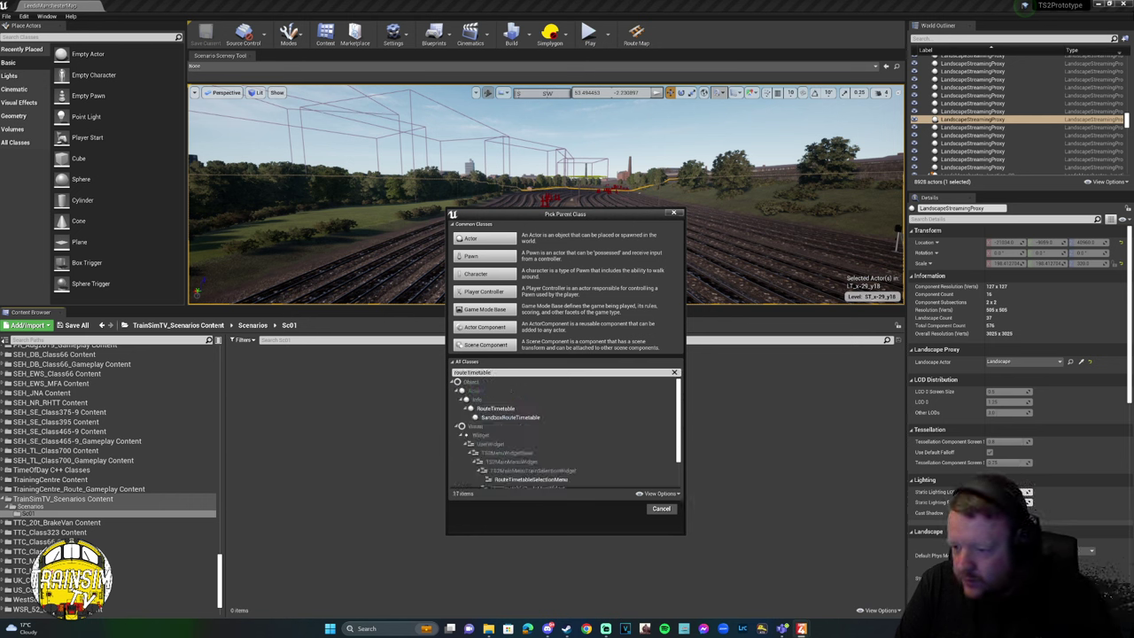
{"action": "key", "text": "BackSpace"}
{"action": "key", "text": "BackSpace"}
{"action": "key", "text": "BackSpace"}
{"action": "key", "text": "BackSpace"}
{"action": "key", "text": "BackSpace"}
{"action": "key", "text": "BackSpace"}
{"action": "key", "text": "BackSpace"}
{"action": "key", "text": "BackSpace"}
{"action": "key", "text": "BackSpace"}
{"action": "key", "text": "BackSpace"}
{"action": "key", "text": "BackSpace"}
{"action": "key", "text": "BackSpace"}
{"action": "key", "text": "BackSpace"}
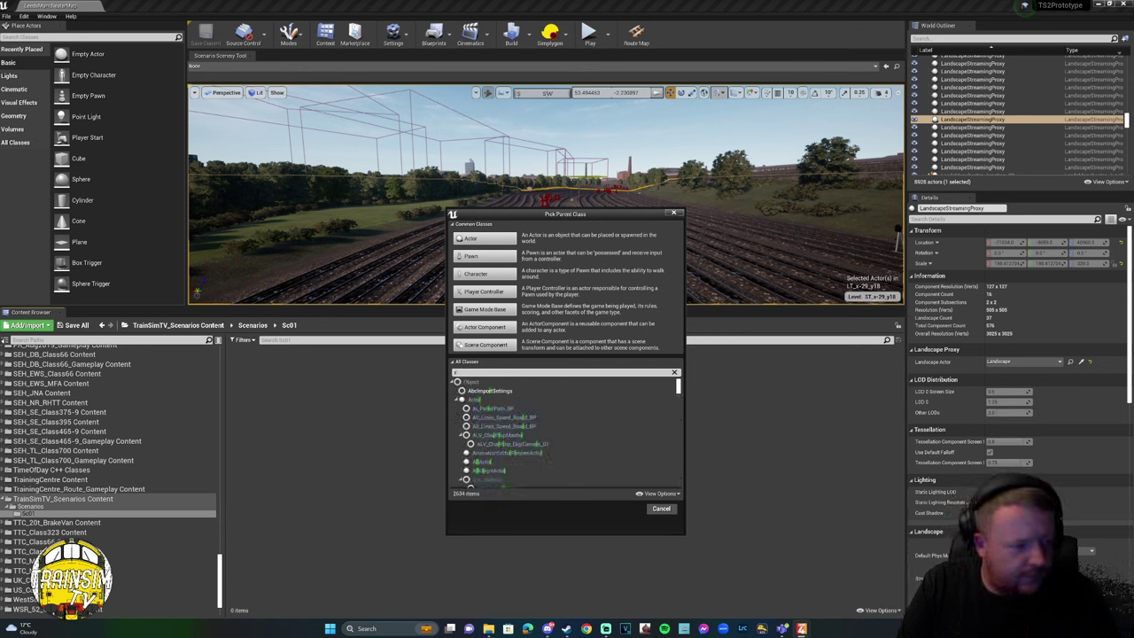
{"action": "type", "text": "Timetable"}
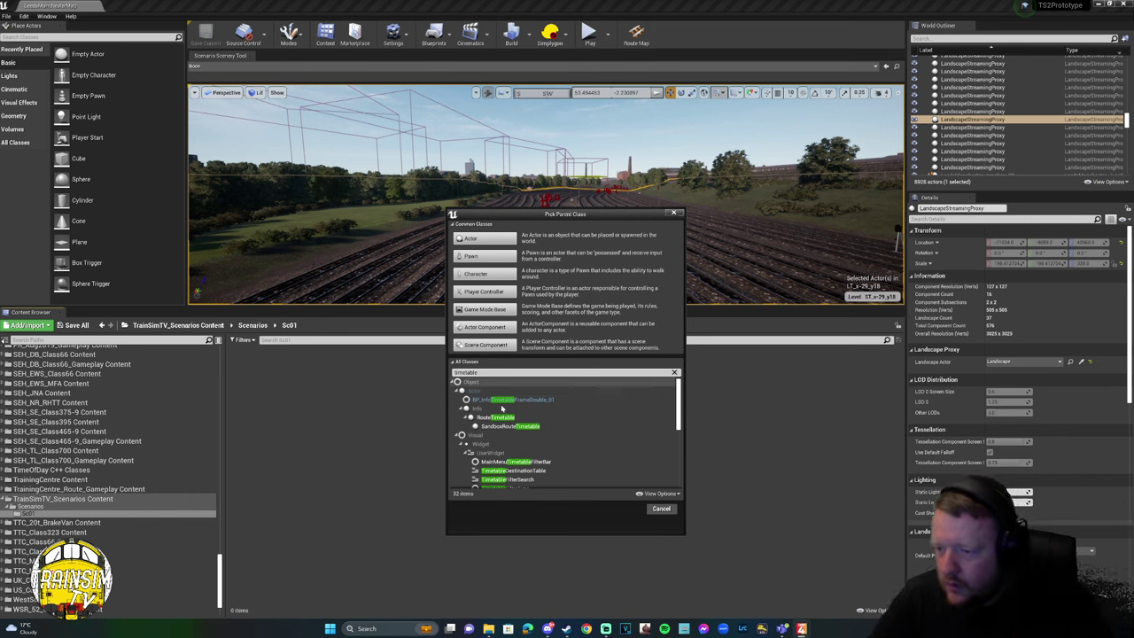
{"action": "left_click", "coordinate": [484, 420]}
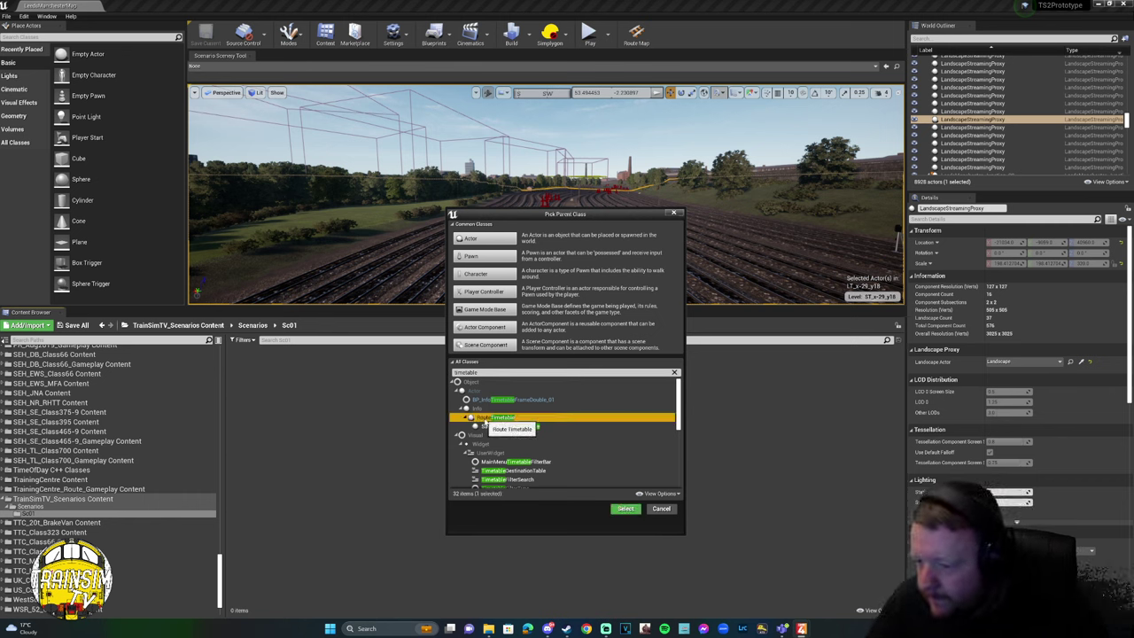
{"action": "left_click", "coordinate": [625, 509]}
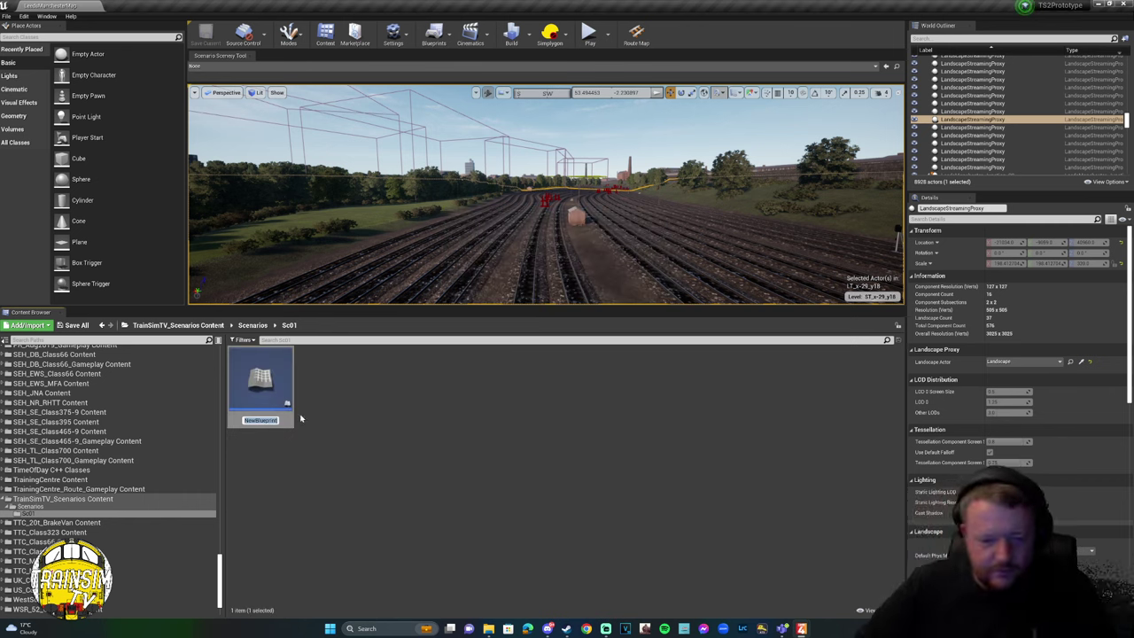
Name the new route timetable blueprint Sc01_Timetable.
{"action": "type", "text": "Sc"}
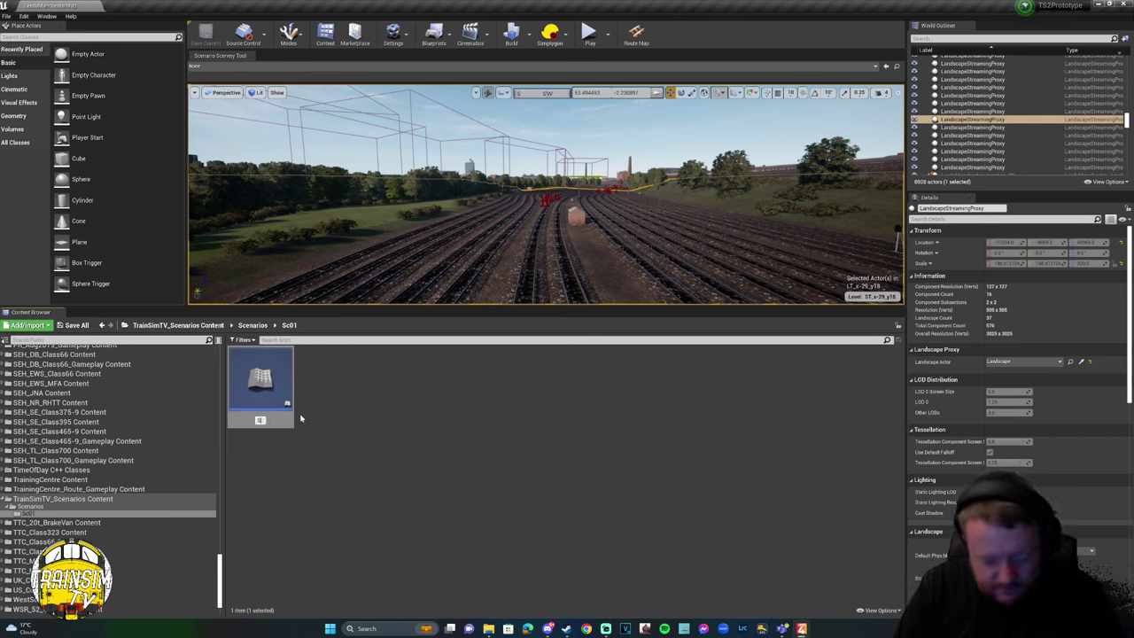
{"action": "type", "text": "01"}
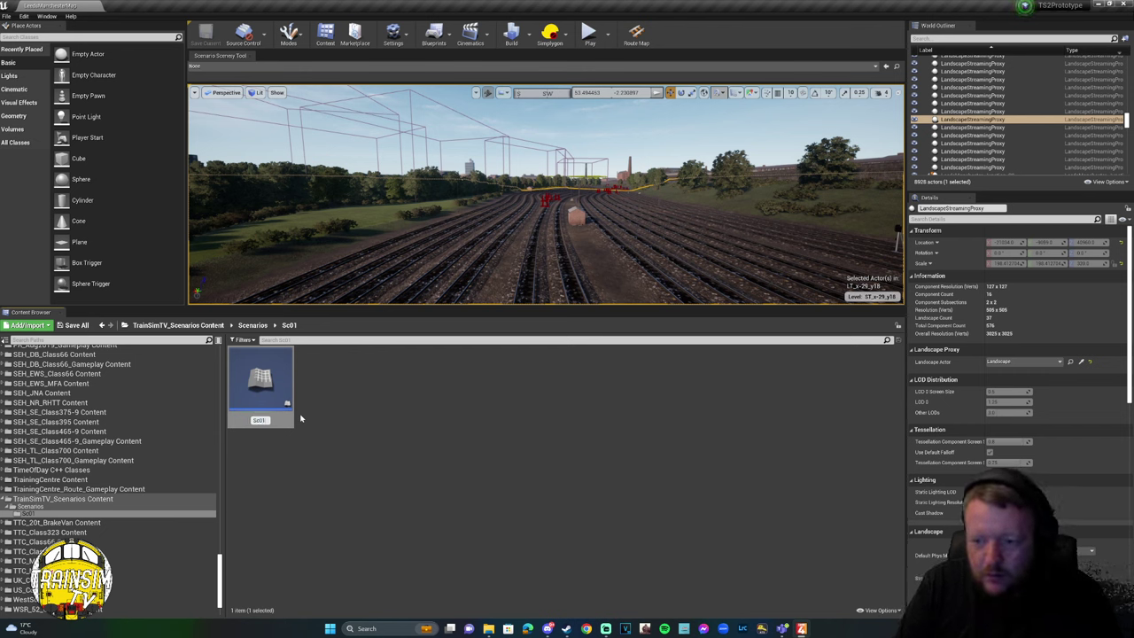
{"action": "type", "text": "_Timetable"}
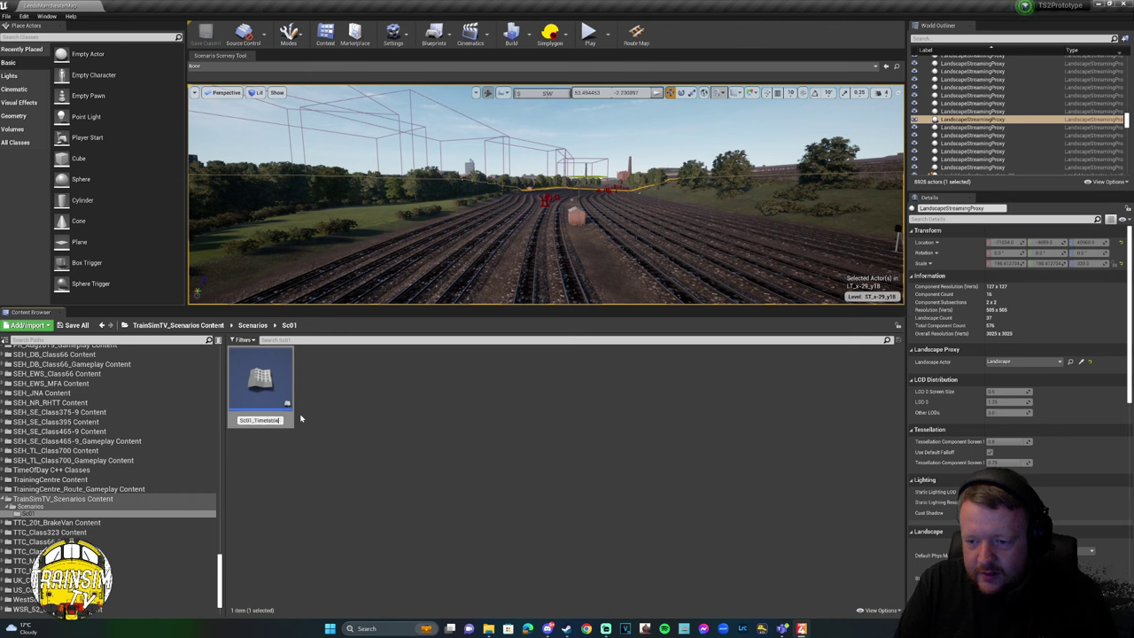
{"action": "key", "text": "Return"}
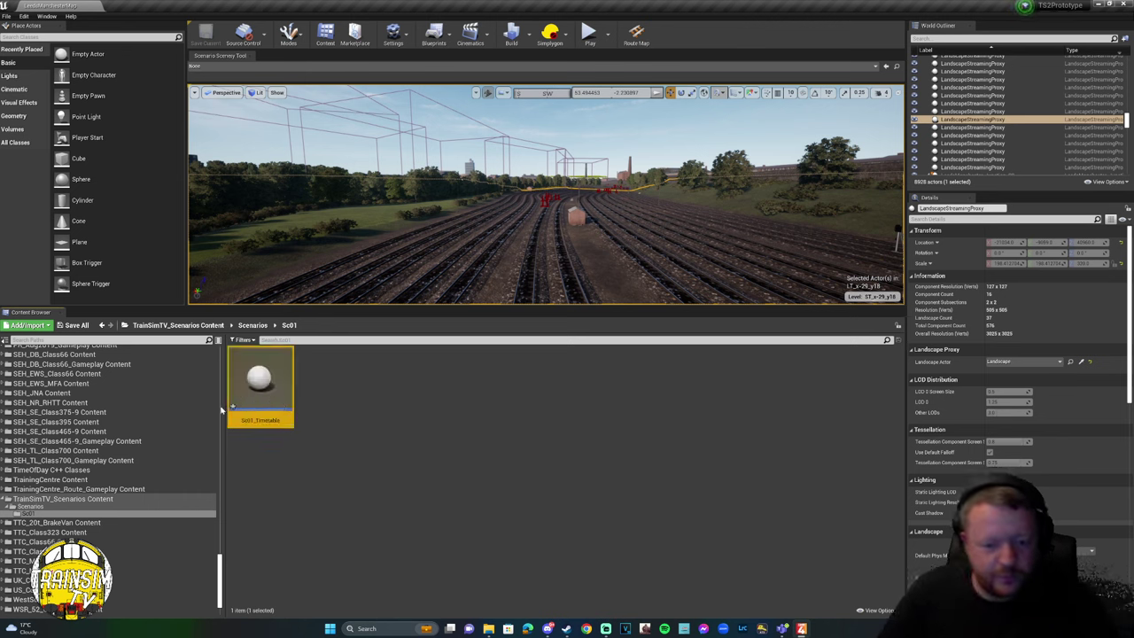
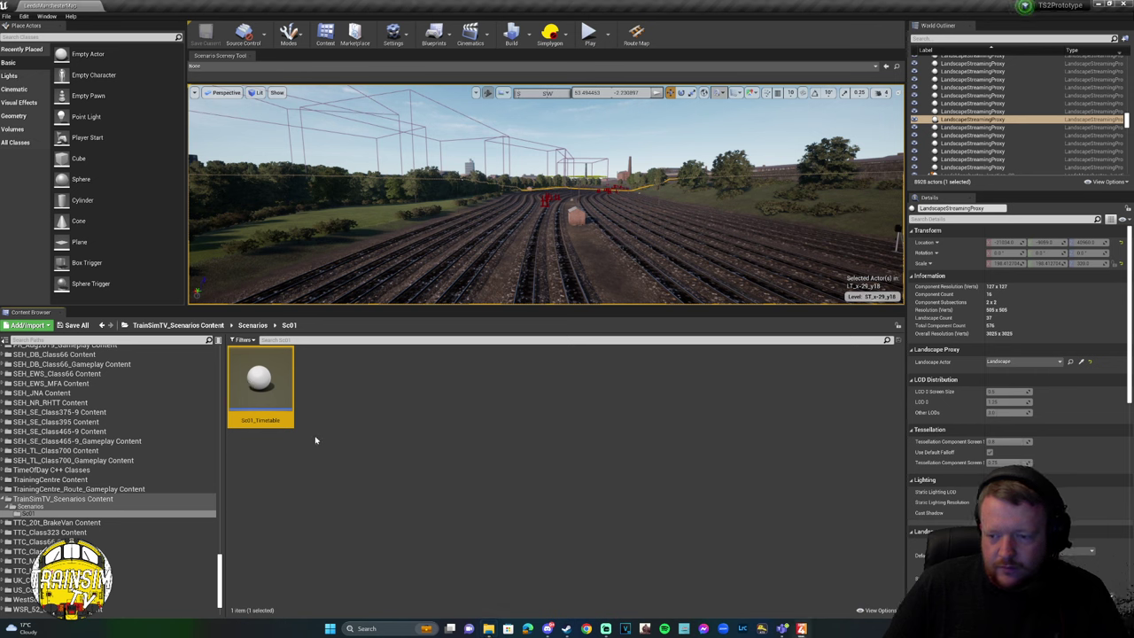
Delete the Sc01_Timetable blueprint from the Sc01 folder.
{"action": "right_click", "coordinate": [274, 417]}
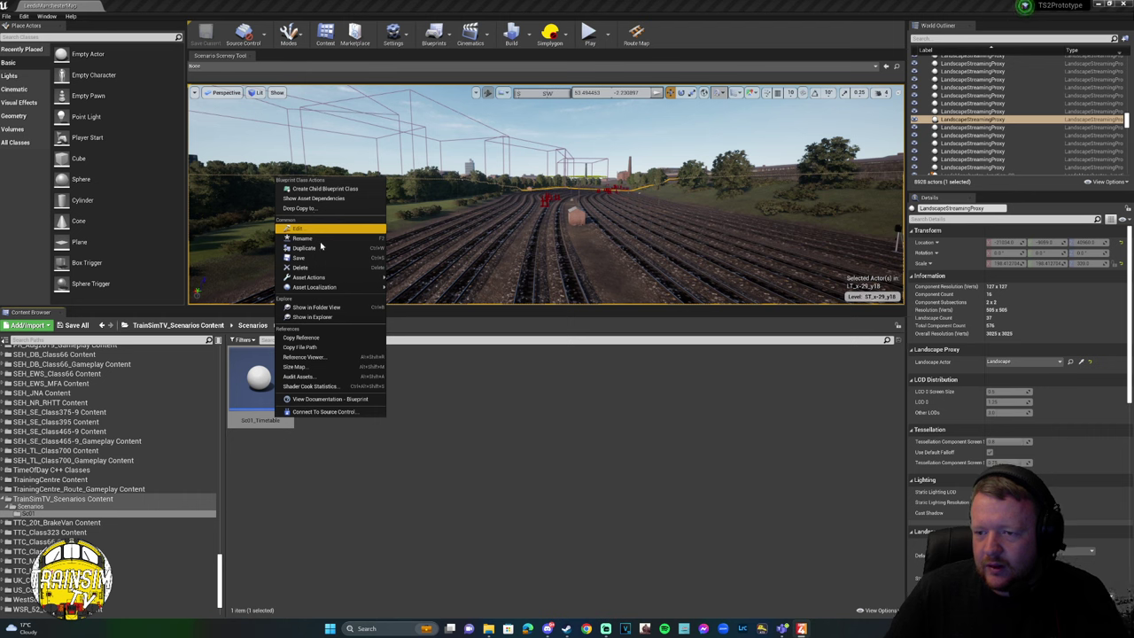
{"action": "left_click", "coordinate": [305, 267]}
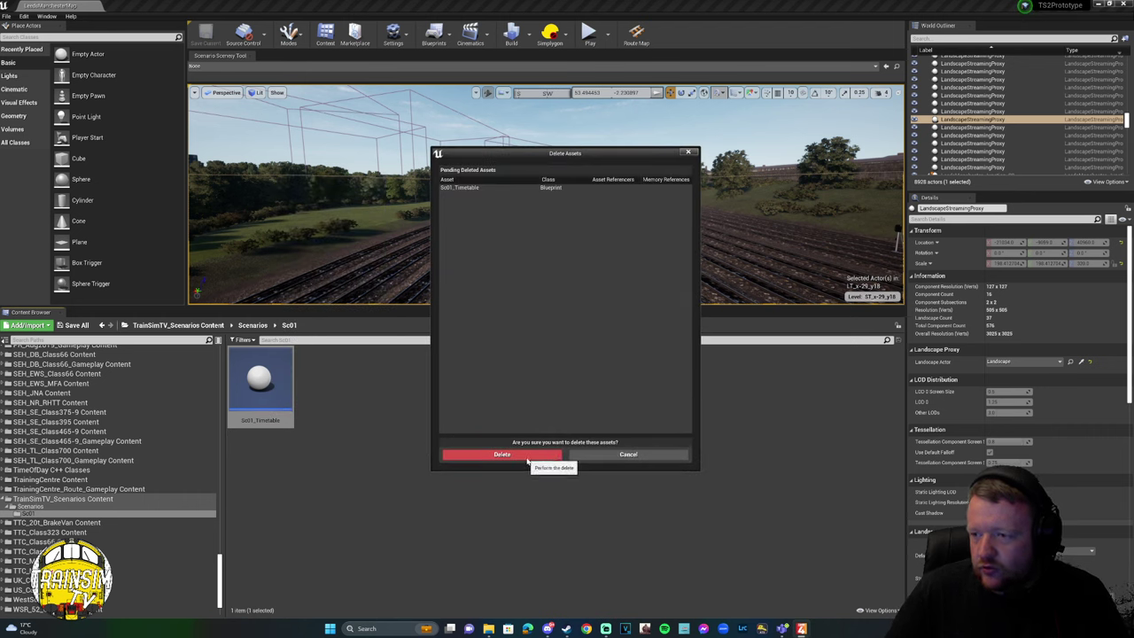
{"action": "left_click", "coordinate": [469, 187]}
{"action": "left_click", "coordinate": [501, 453]}
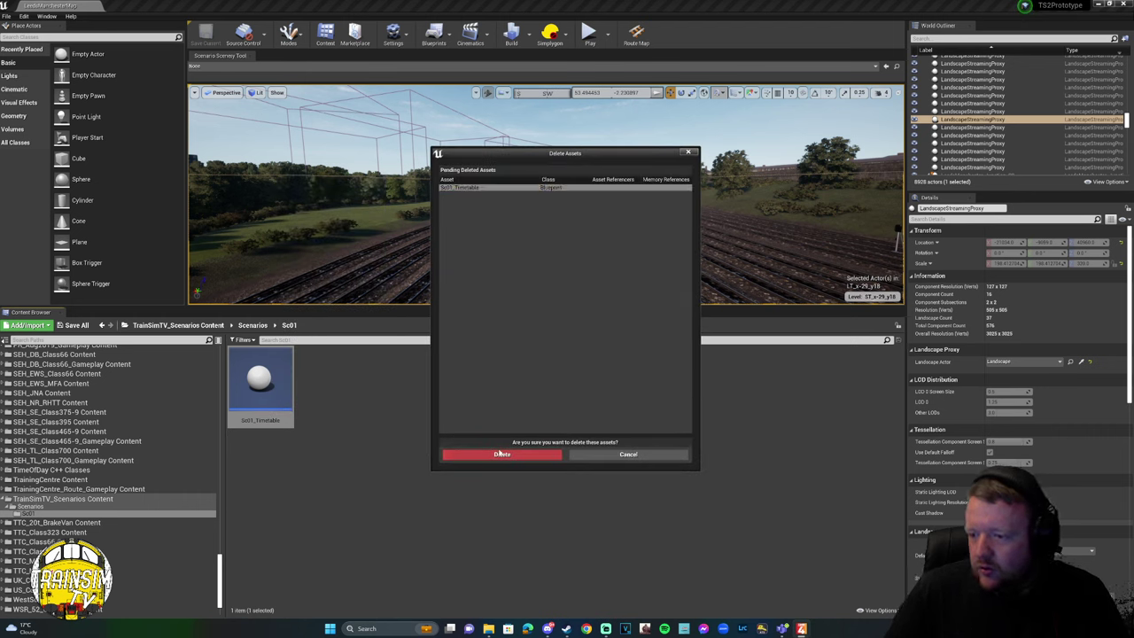
Create a Data Asset of class ScenarioDefinition in the Sc01 folder.
{"action": "right_click", "coordinate": [339, 407]}
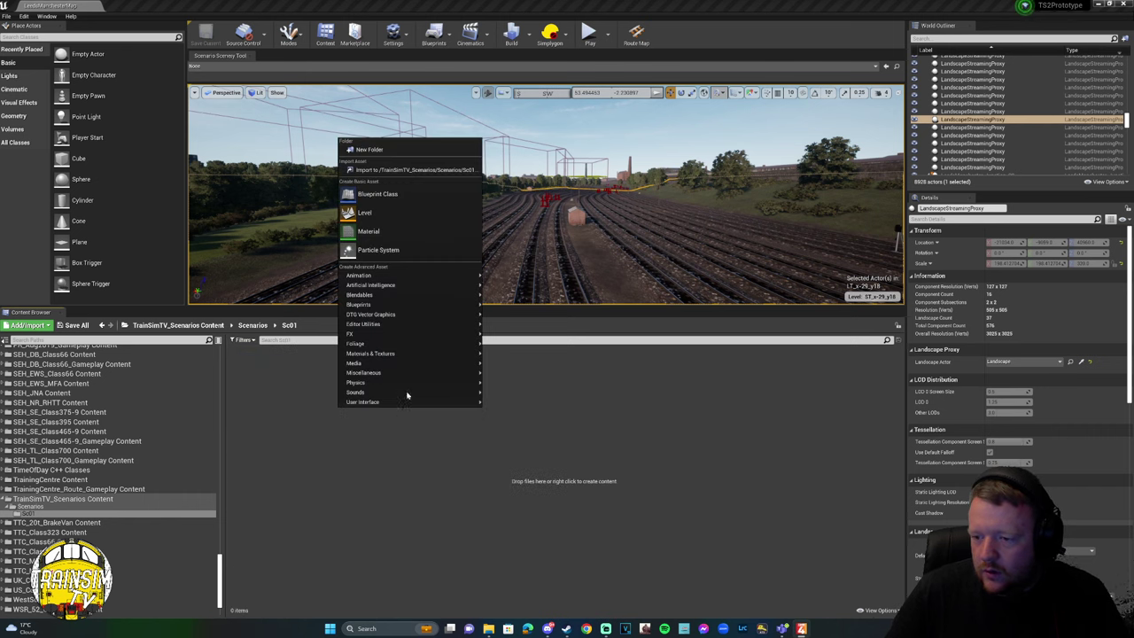
{"action": "mouse_move", "coordinate": [392, 384]}
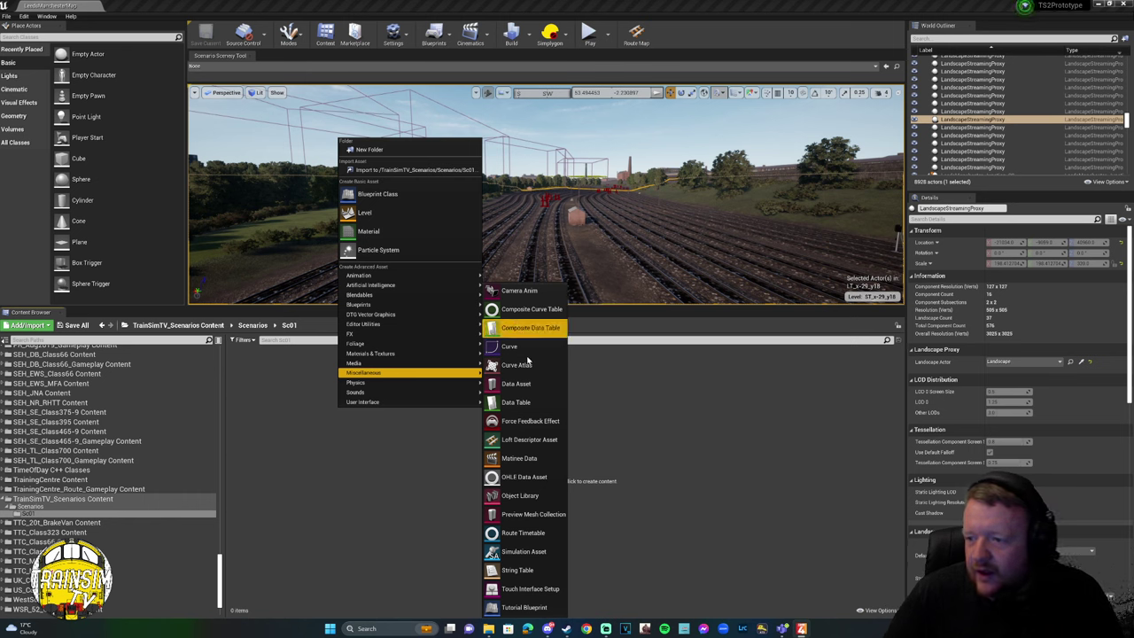
{"action": "left_click", "coordinate": [527, 386]}
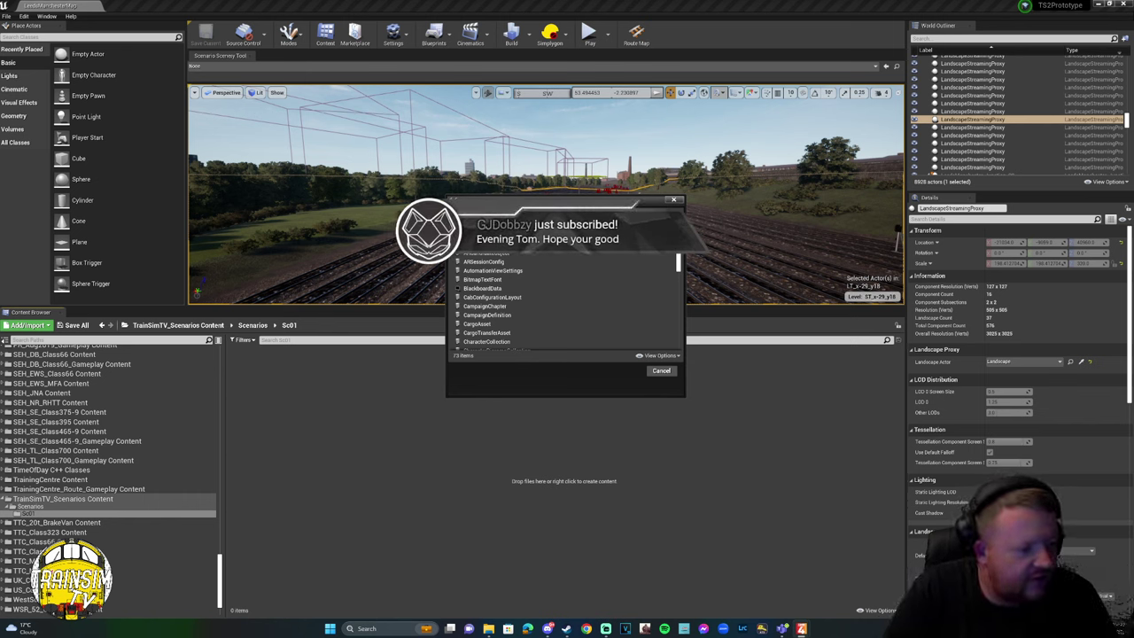
{"action": "type", "text": "scen"}
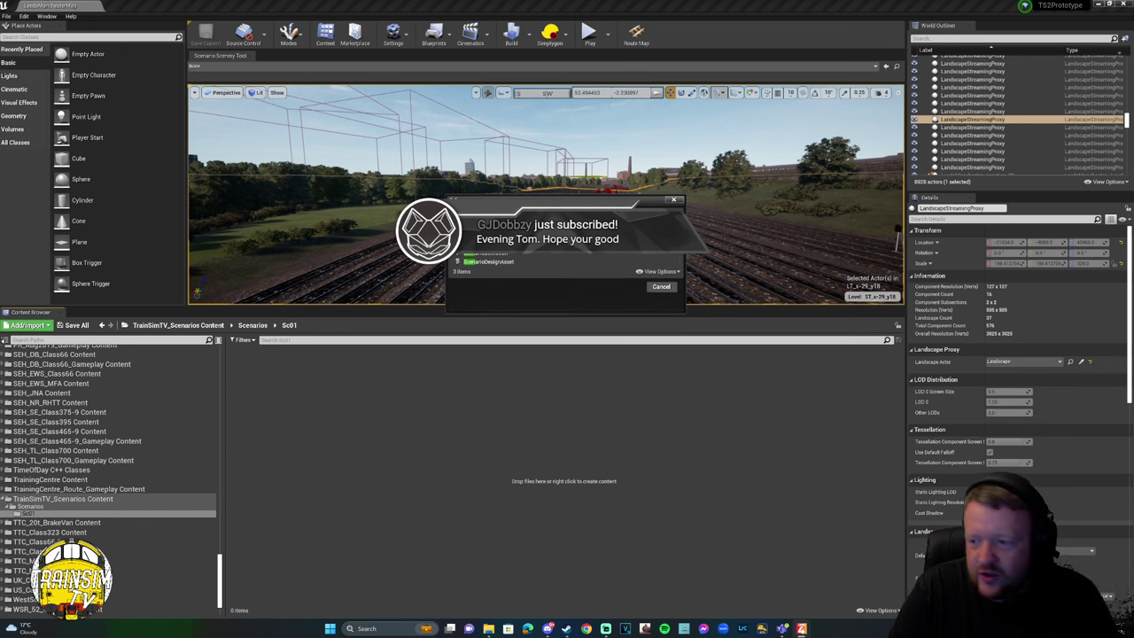
{"action": "type", "text": "ario d"}
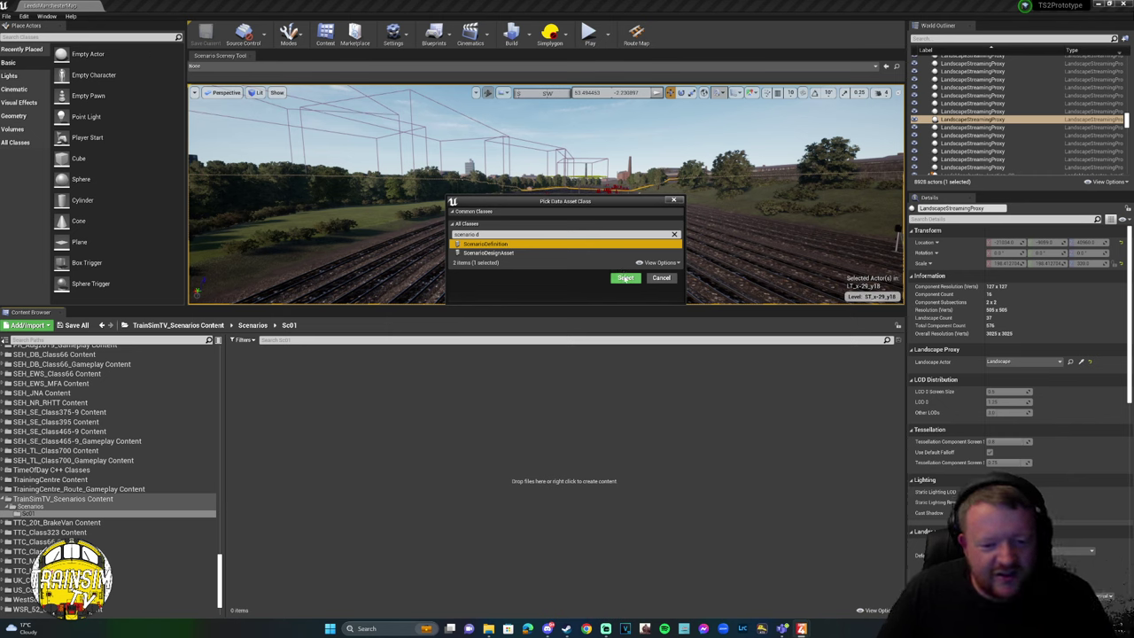
{"action": "left_click", "coordinate": [625, 278]}
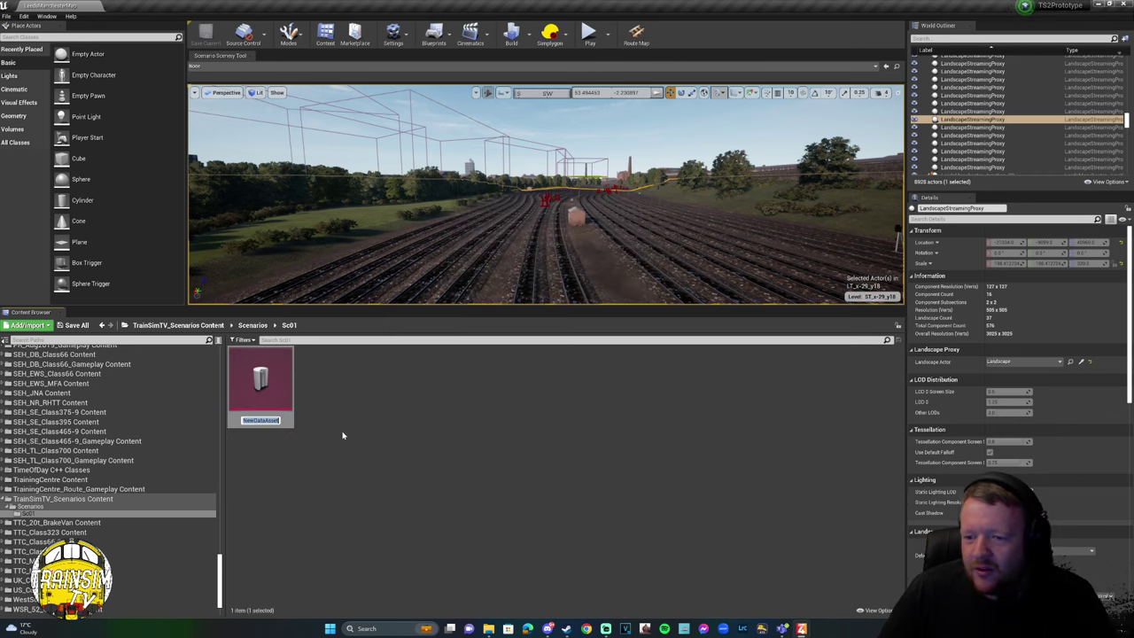
Name the new data asset Sc01_Definition and save it.
{"action": "type", "text": "Sc01_"}
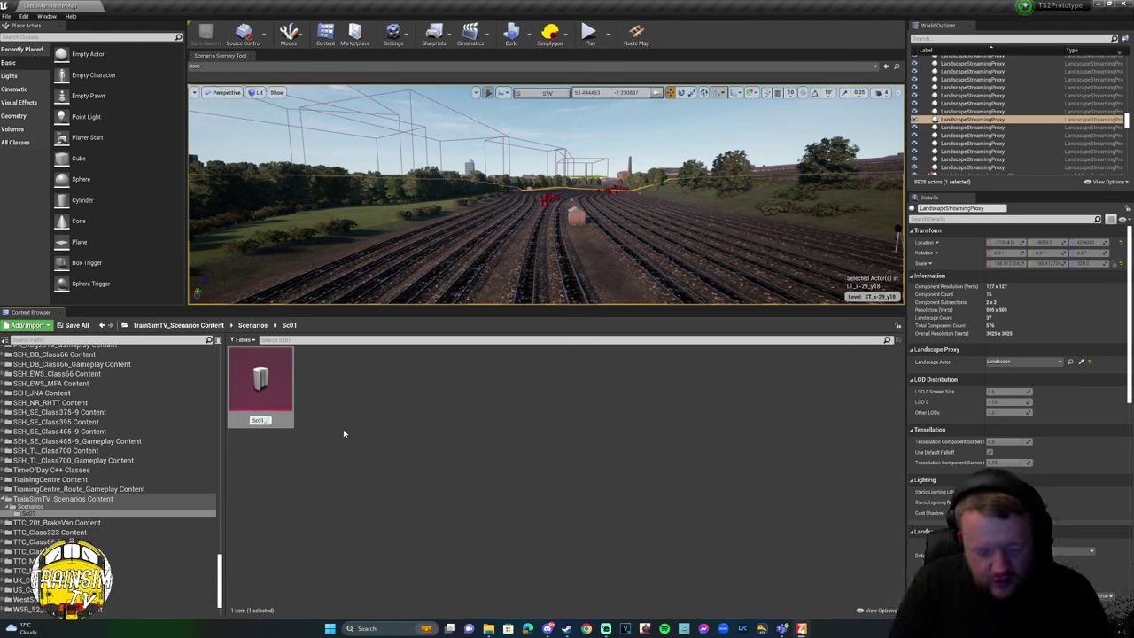
{"action": "type", "text": "Definition"}
{"action": "key", "text": "Return"}
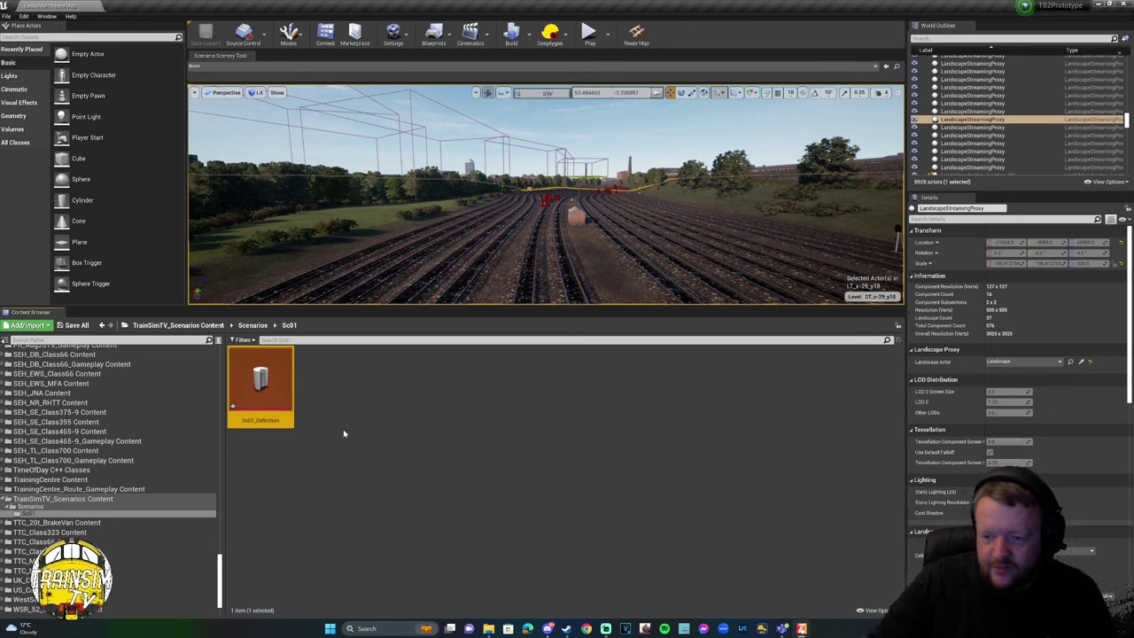
{"action": "right_click", "coordinate": [260, 393]}
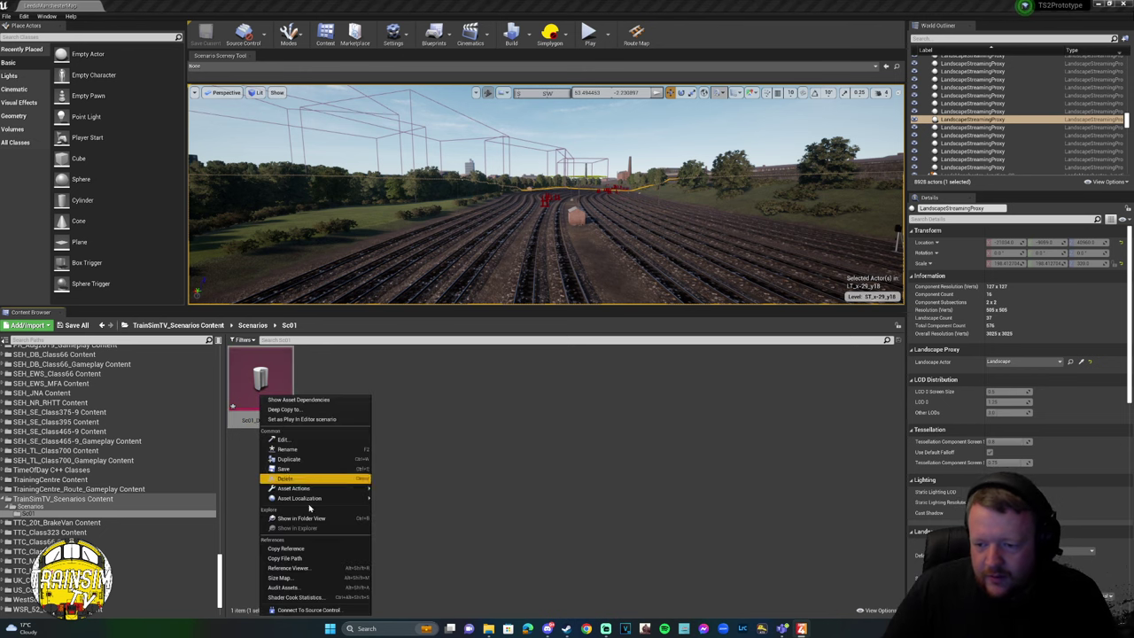
{"action": "left_click", "coordinate": [299, 464]}
{"action": "right_click", "coordinate": [348, 412]}
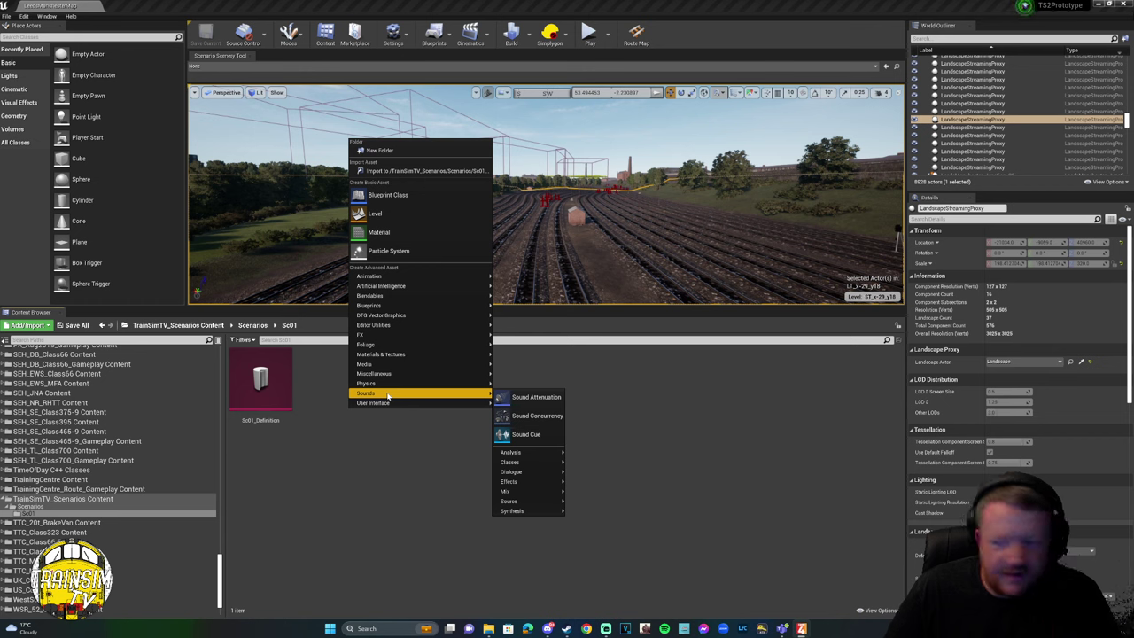
{"action": "mouse_move", "coordinate": [389, 376]}
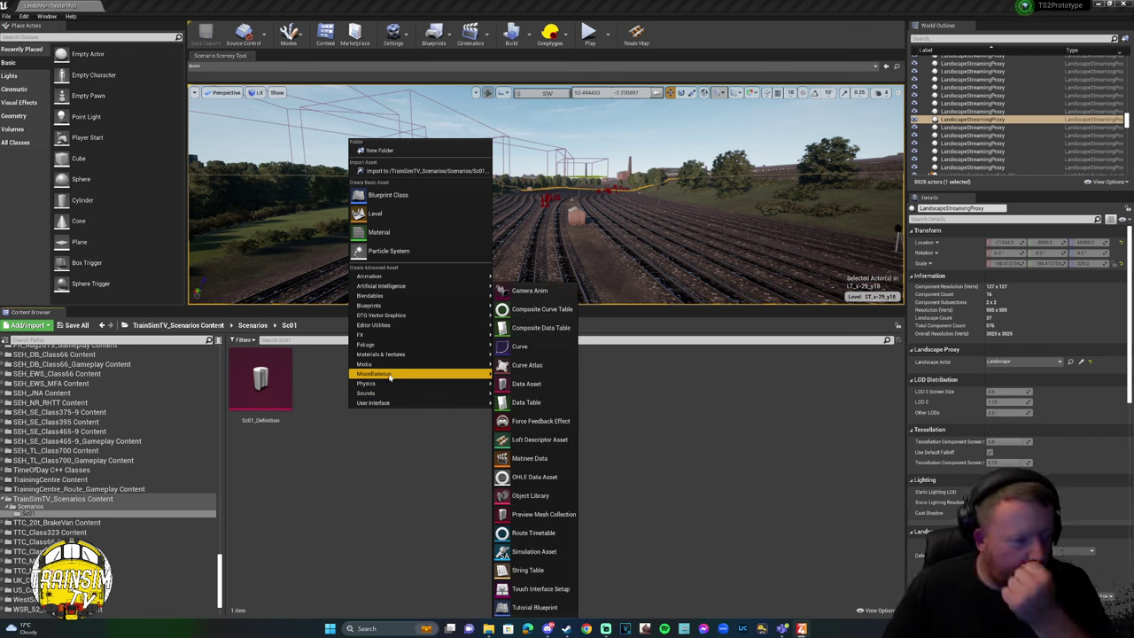
{"action": "key", "text": "Escape"}
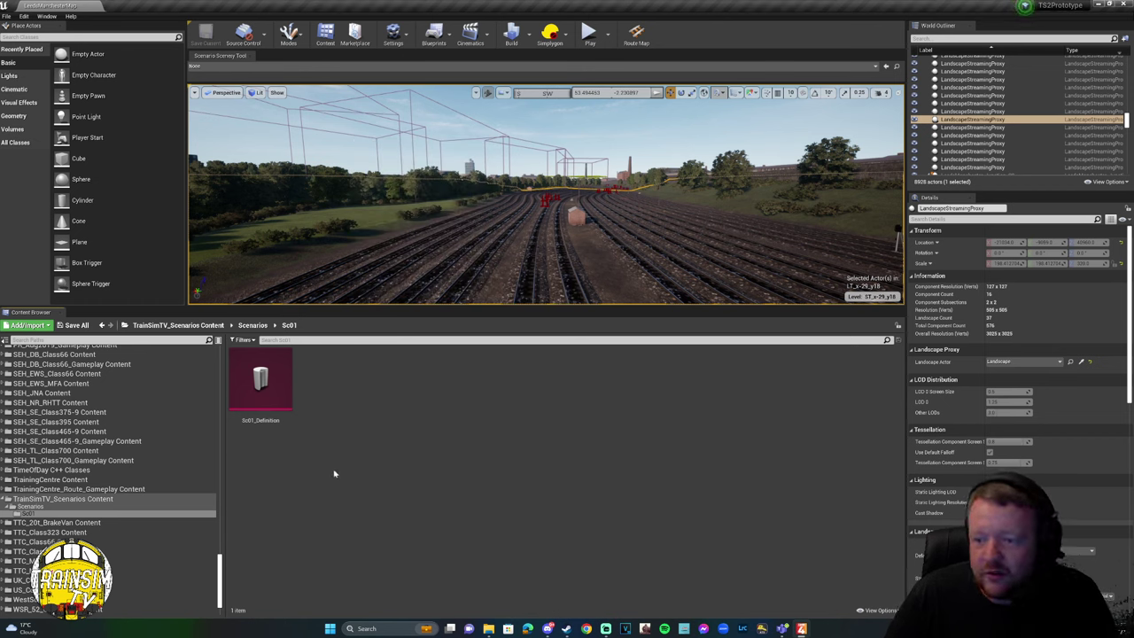
Create a Blueprint Class in the Sc01 folder with ScenarioManagerBP as its parent class.
{"action": "right_click", "coordinate": [383, 446]}
{"action": "left_click", "coordinate": [430, 229]}
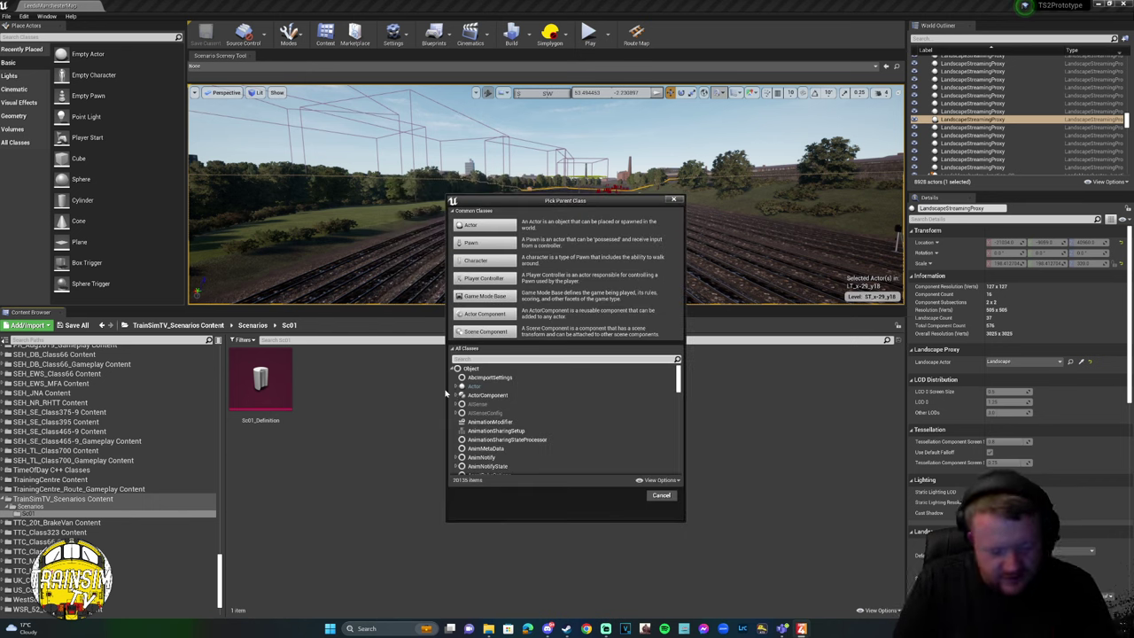
{"action": "type", "text": "scenariomanager"}
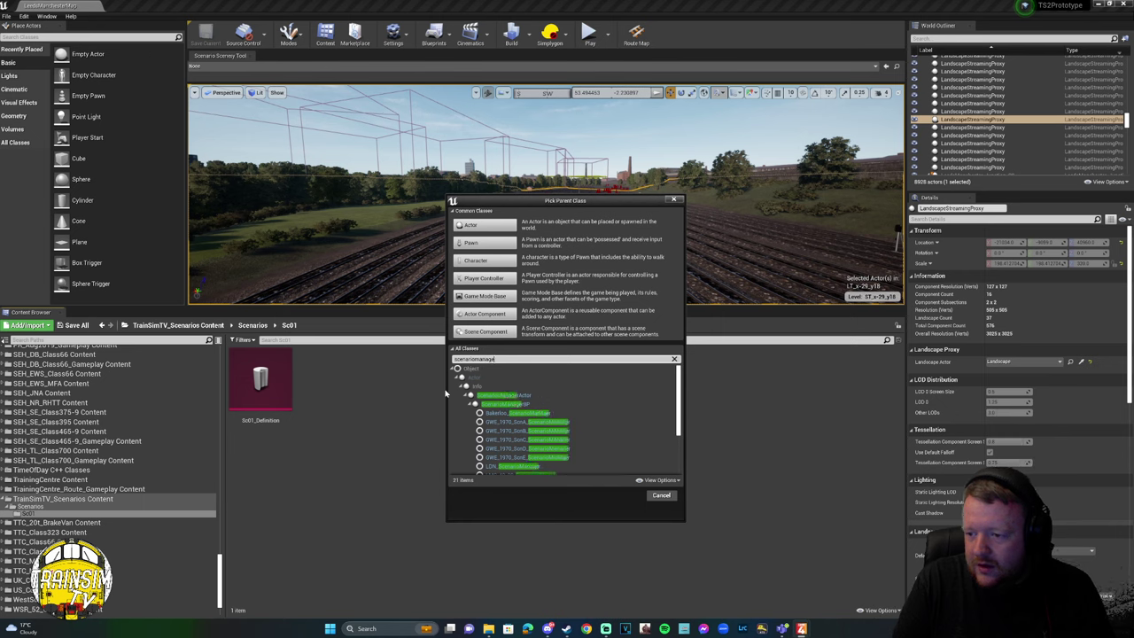
{"action": "type", "text": "bp"}
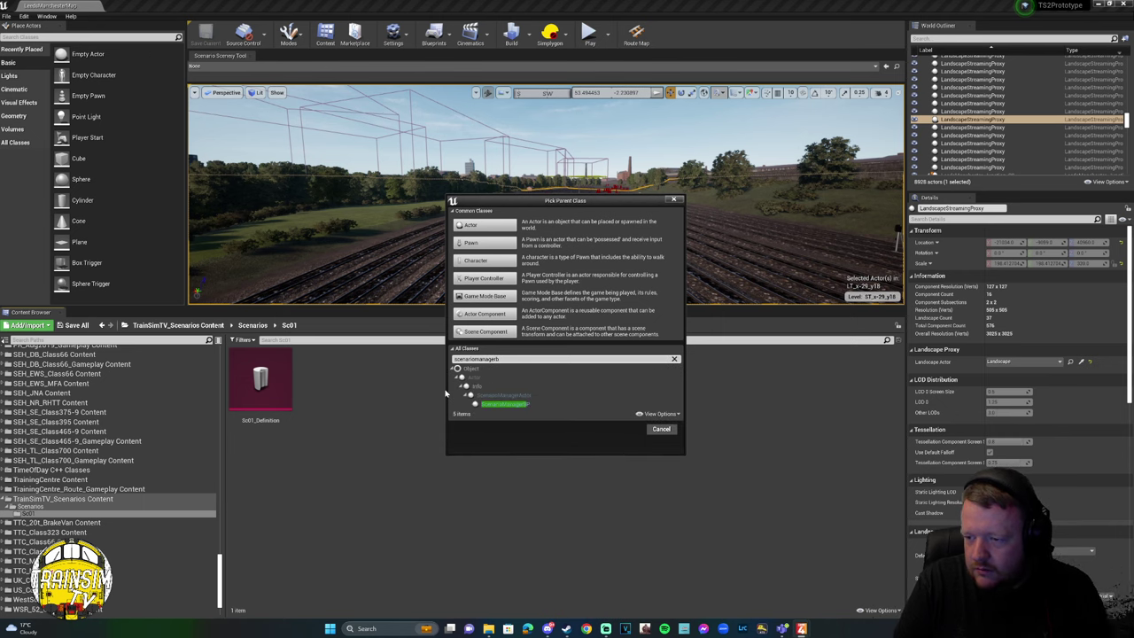
{"action": "left_click", "coordinate": [530, 404]}
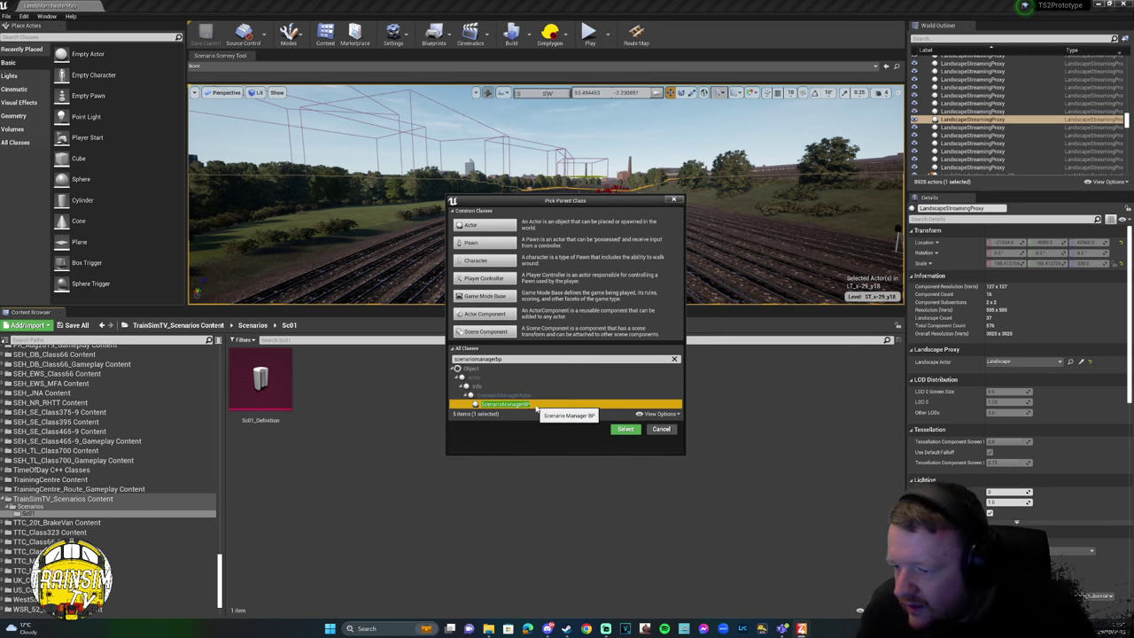
{"action": "left_click", "coordinate": [626, 429]}
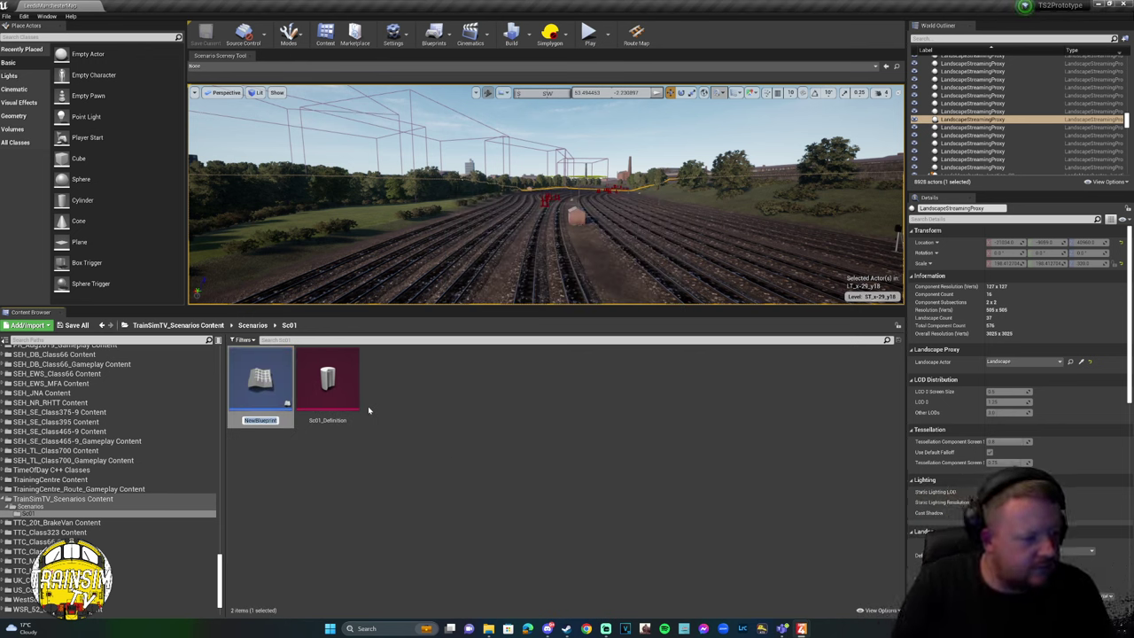
Name the new scenario manager blueprint Sc01_Objectives.
{"action": "type", "text": "Sc01"}
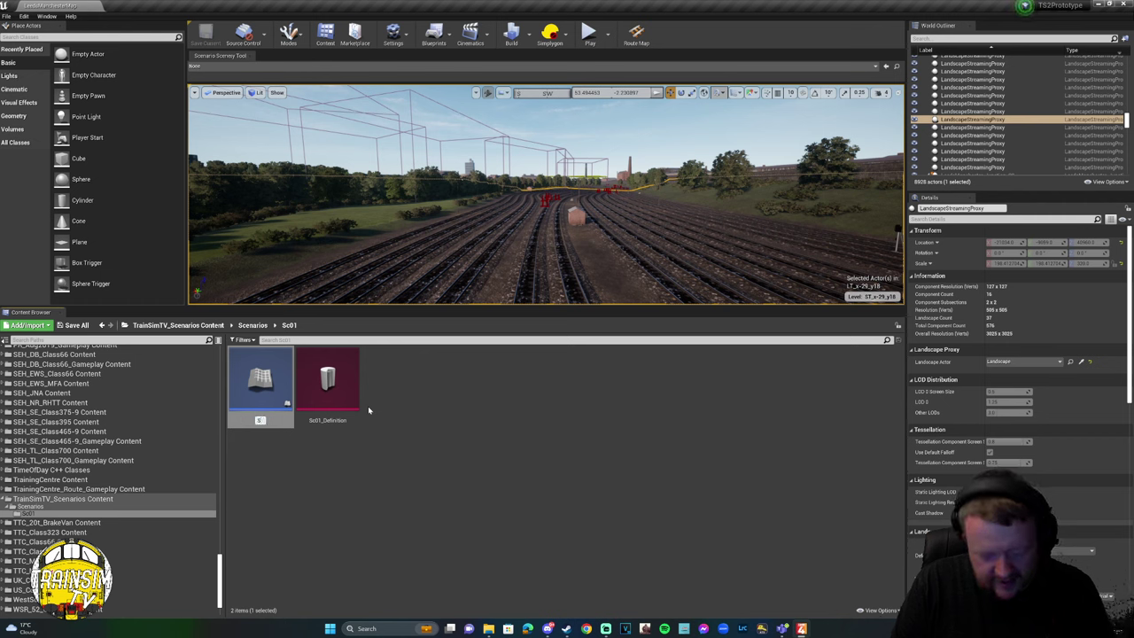
{"action": "type", "text": "_Object"}
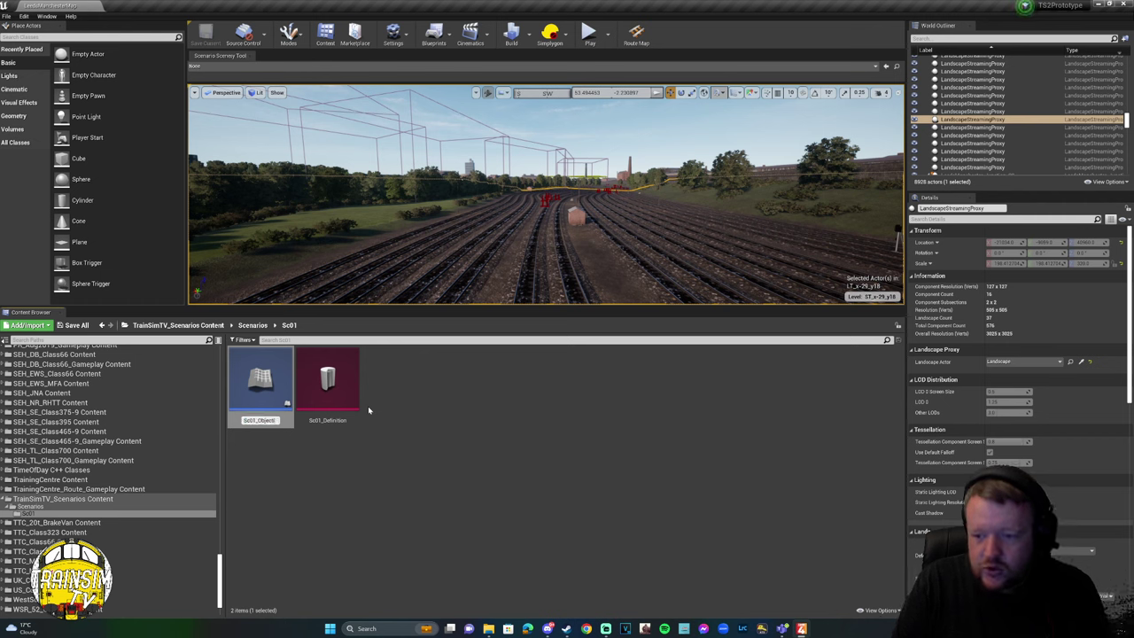
{"action": "key", "text": "Return"}
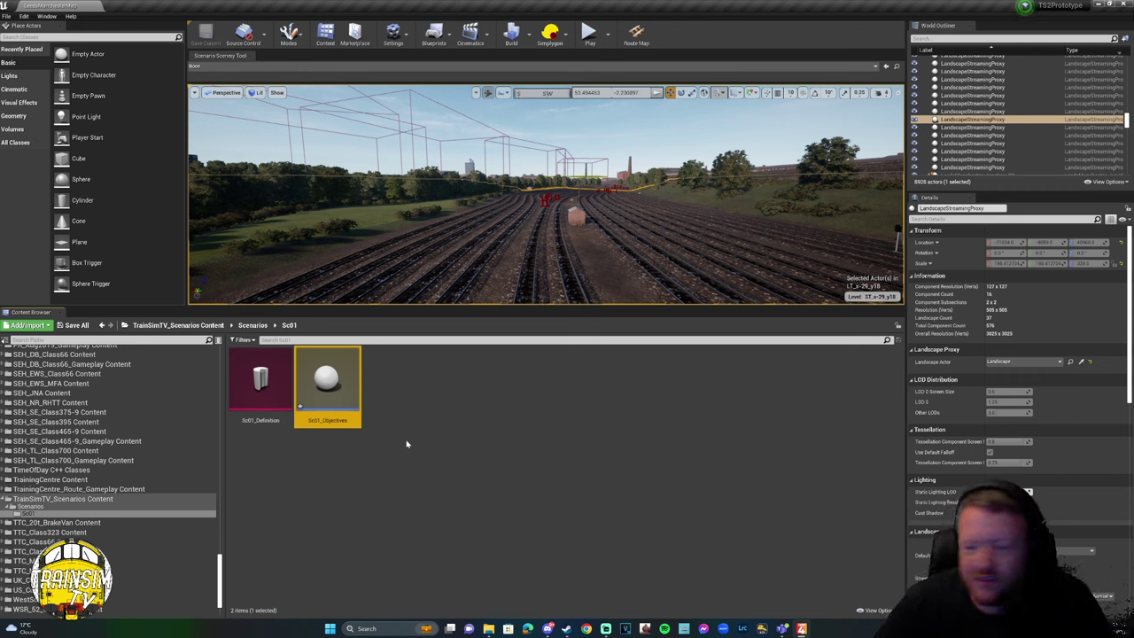
{"action": "left_click", "coordinate": [407, 444]}
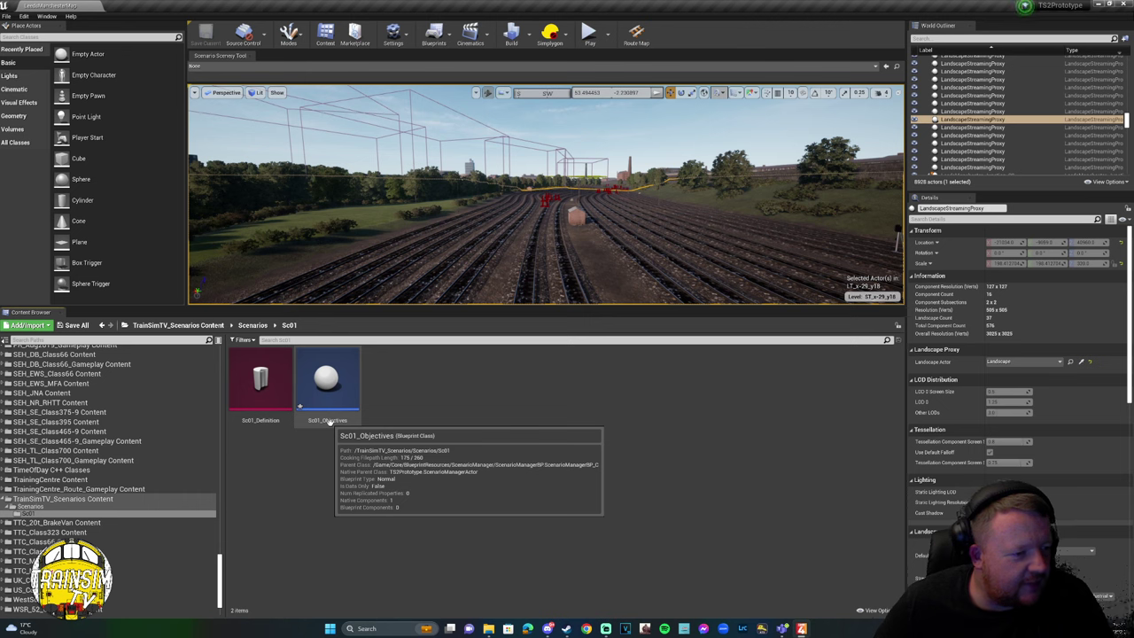
Create a Route Timetable asset named Sc01_Timetable in the Sc01 folder.
{"action": "right_click", "coordinate": [491, 411]}
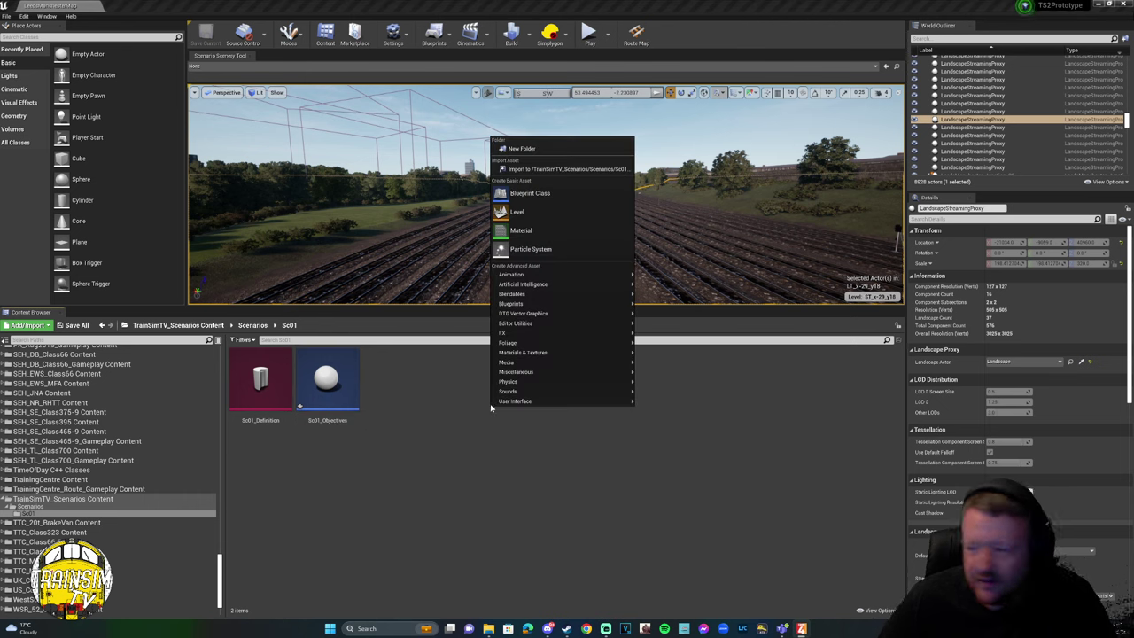
{"action": "mouse_move", "coordinate": [612, 371]}
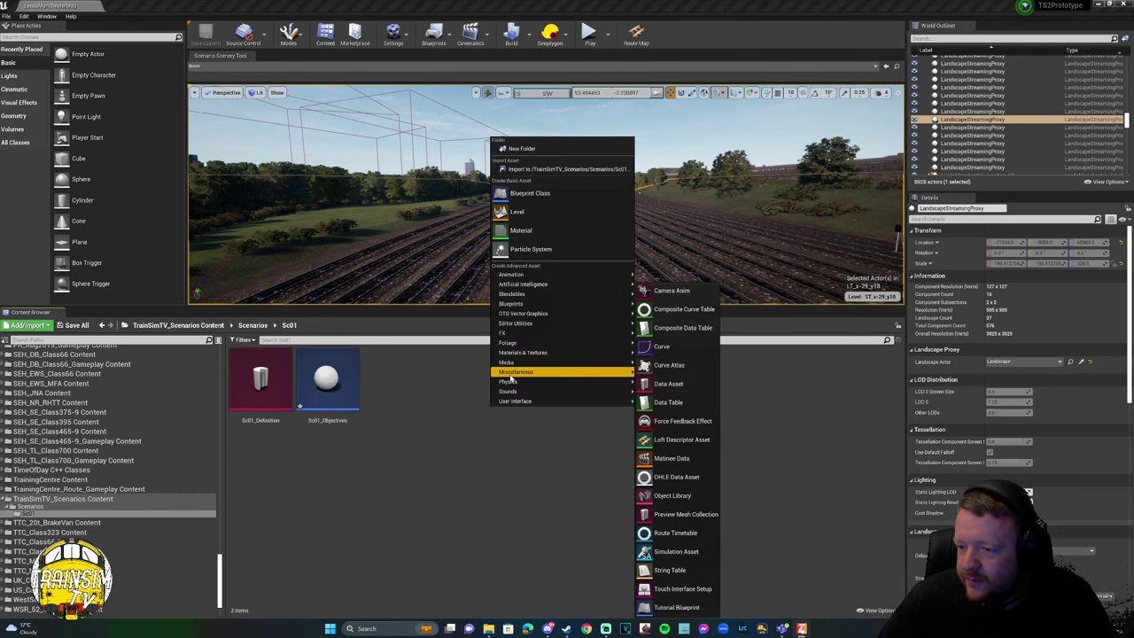
{"action": "left_click", "coordinate": [674, 533]}
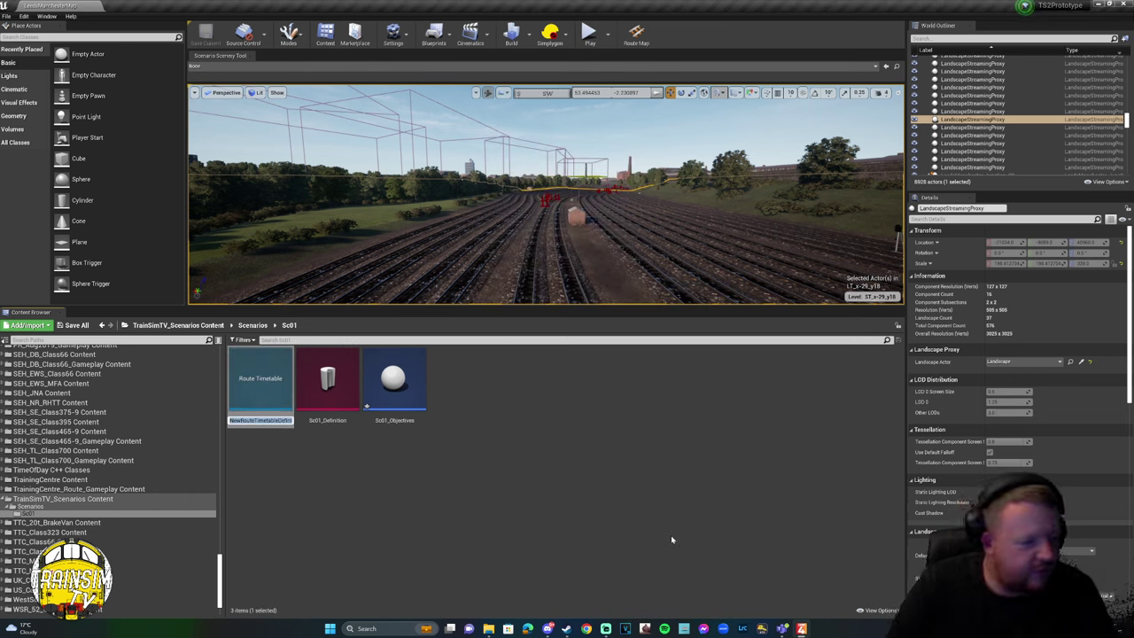
{"action": "type", "text": "sd"}
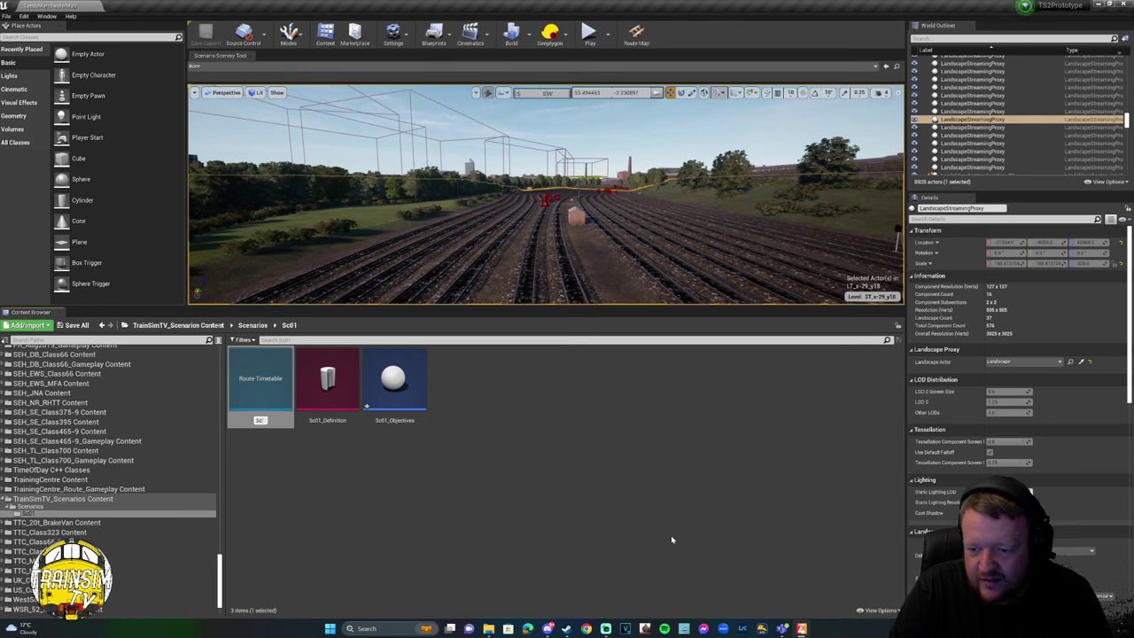
{"action": "type", "text": "01_T"}
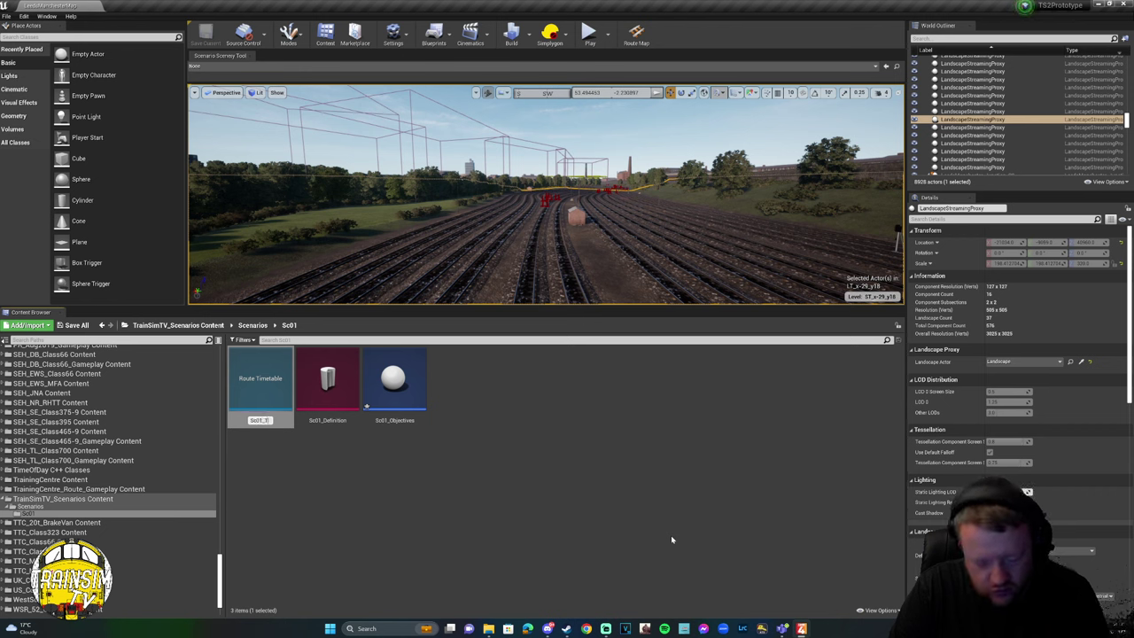
{"action": "type", "text": "imetable"}
{"action": "key", "text": "Return"}
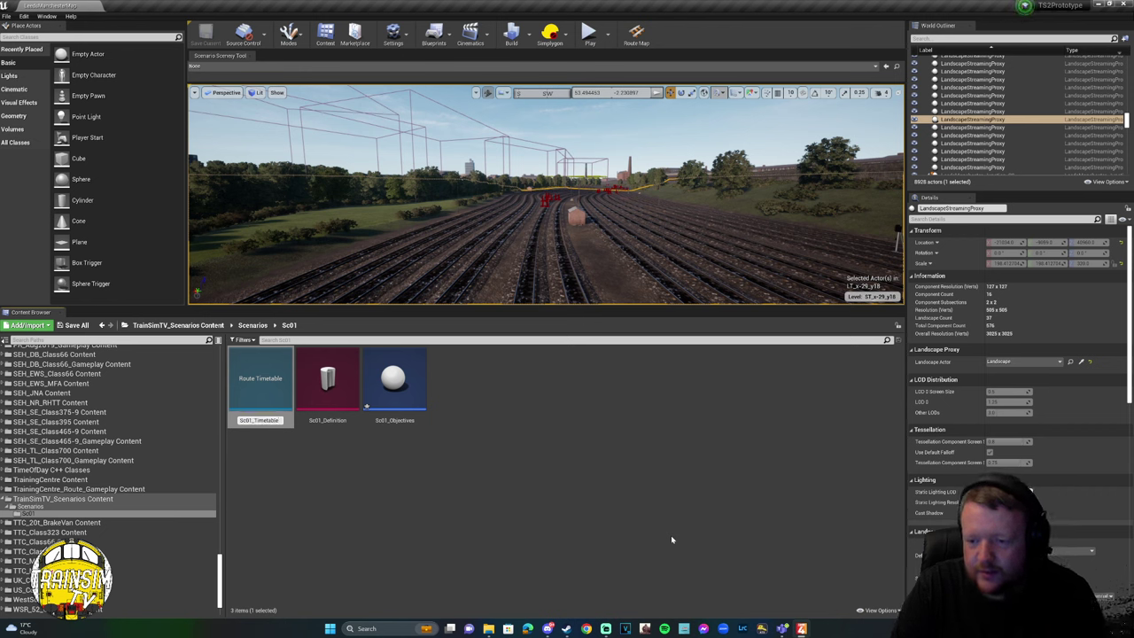
Save the Sc01_Objectives and Sc01_Timetable assets.
{"action": "right_click", "coordinate": [324, 386]}
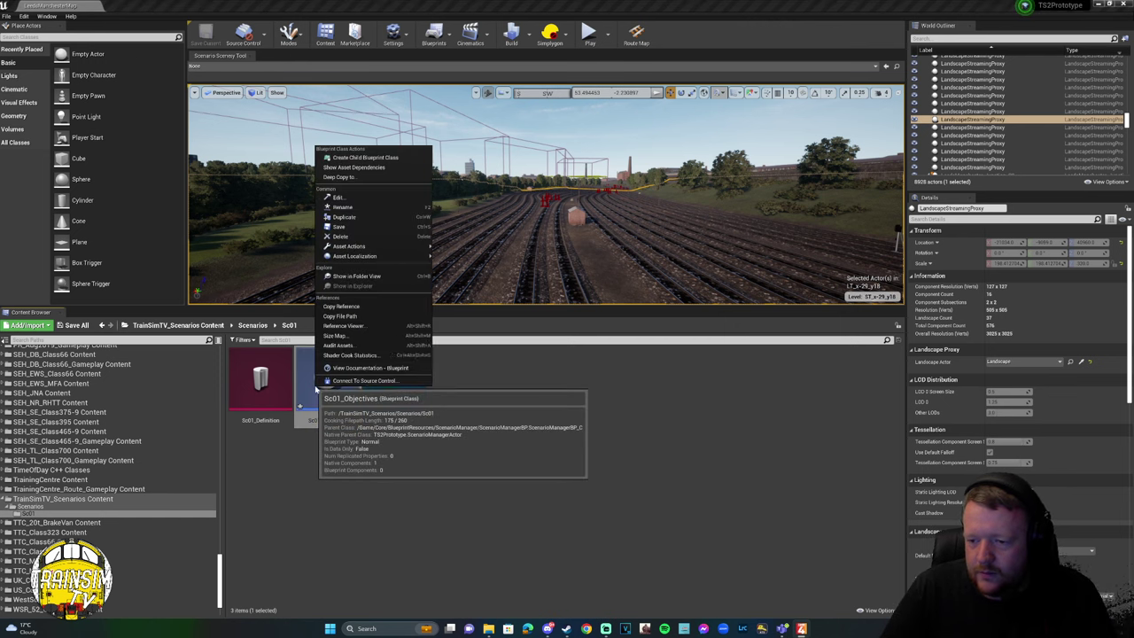
{"action": "key", "text": "Escape"}
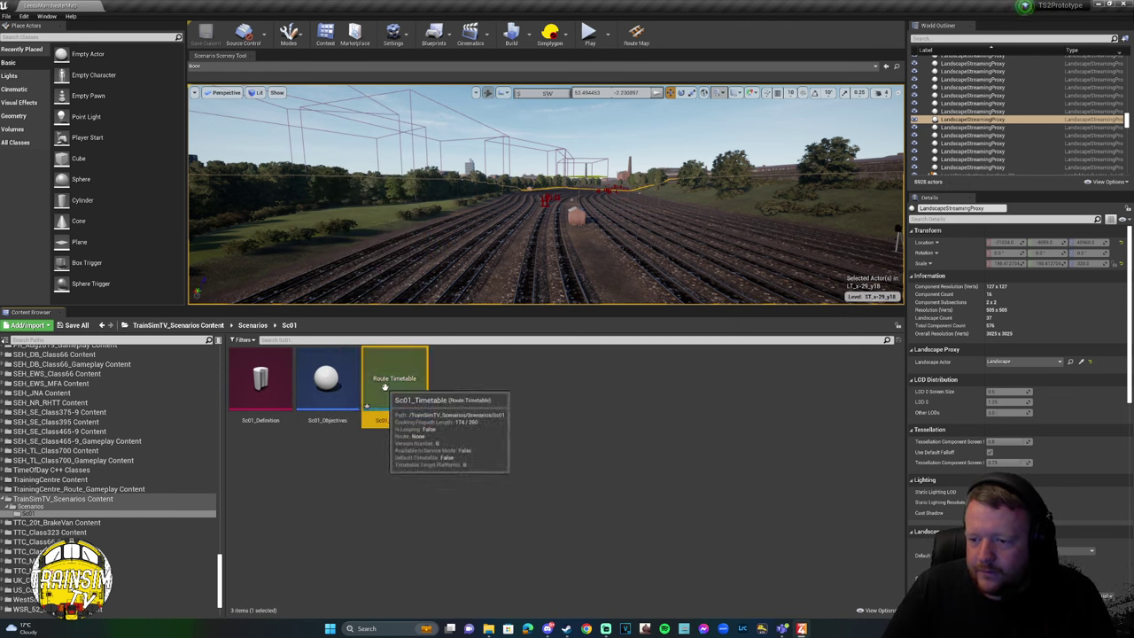
{"action": "right_click", "coordinate": [387, 387]}
{"action": "key", "text": "Escape"}
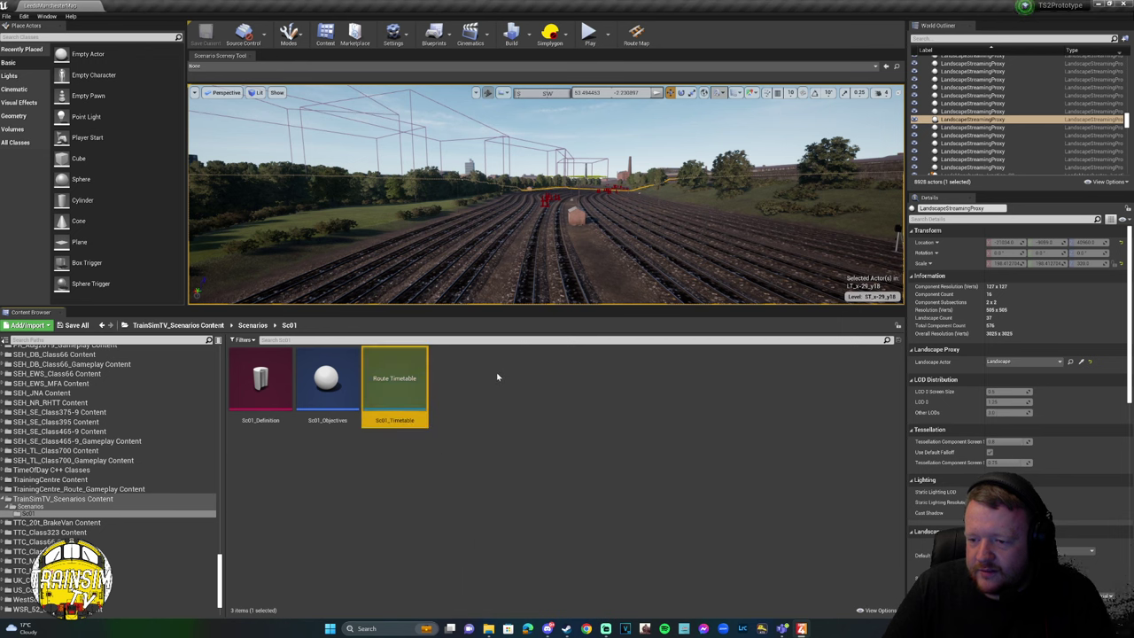
{"action": "left_click", "coordinate": [461, 471]}
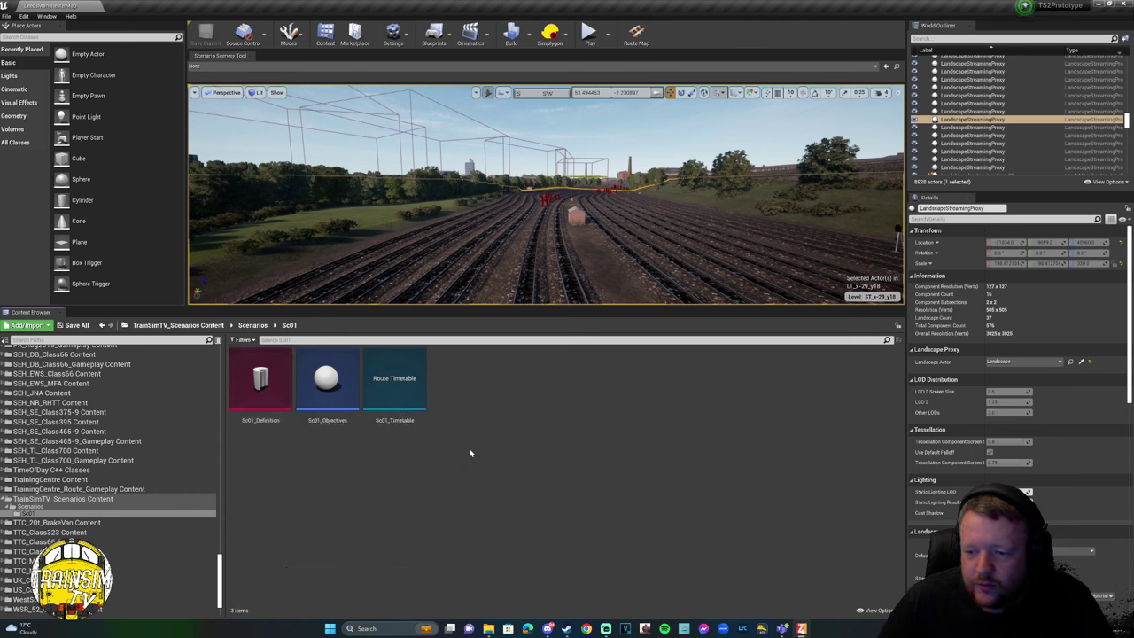
Create a subfolder named Dialogue inside the Sc01 folder.
{"action": "right_click", "coordinate": [475, 413]}
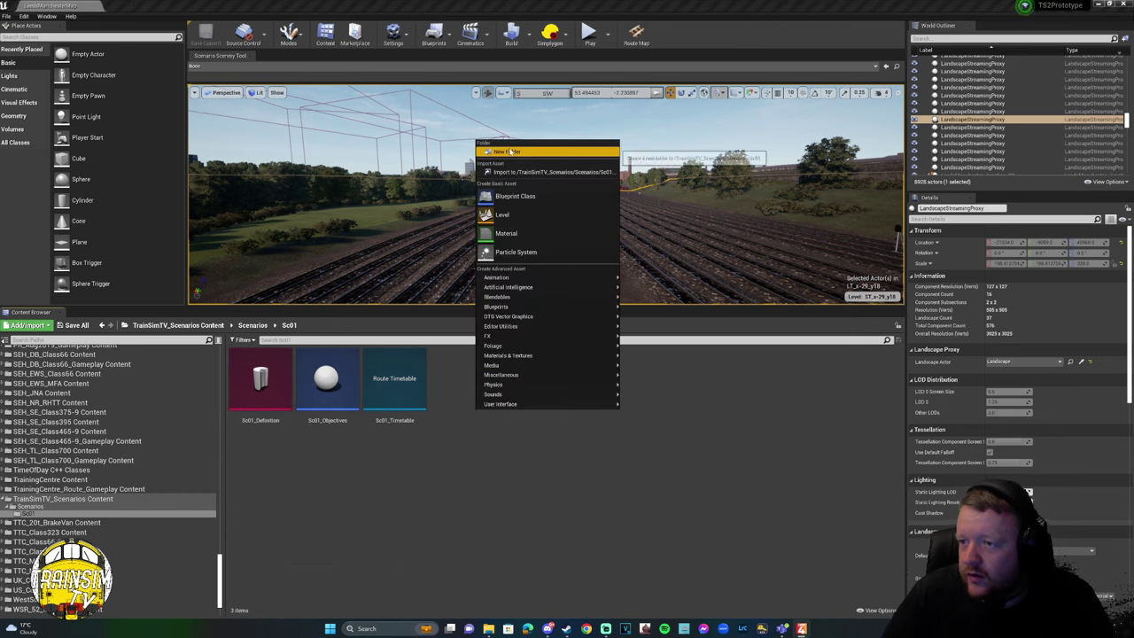
{"action": "left_click", "coordinate": [509, 149]}
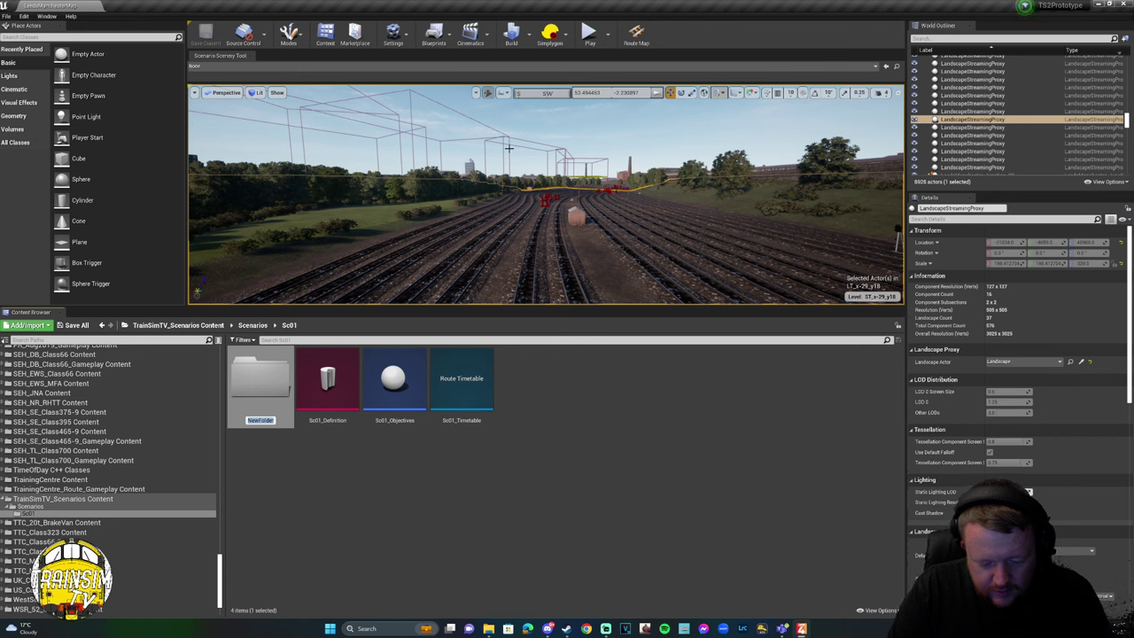
{"action": "type", "text": "dial"}
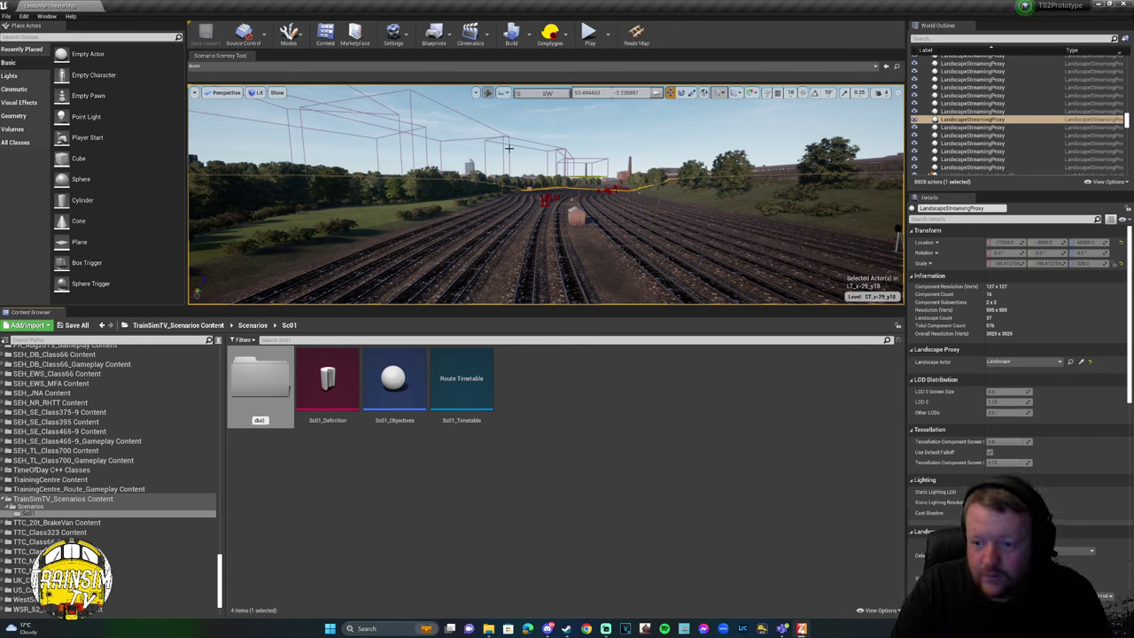
{"action": "type", "text": "og"}
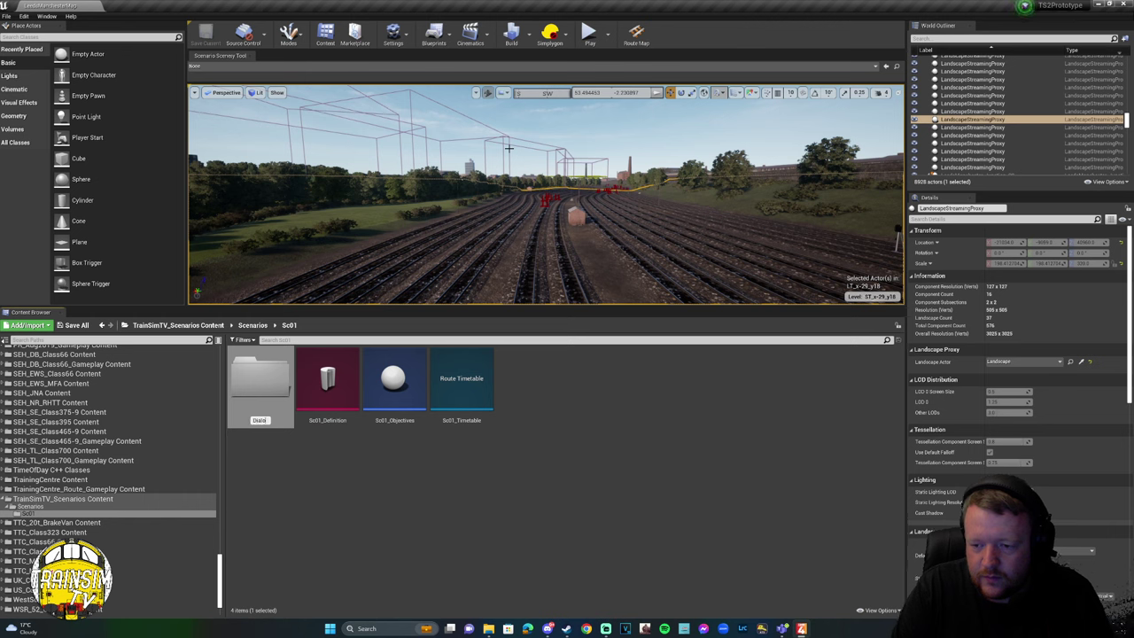
{"action": "type", "text": "ue"}
{"action": "key", "text": "Return"}
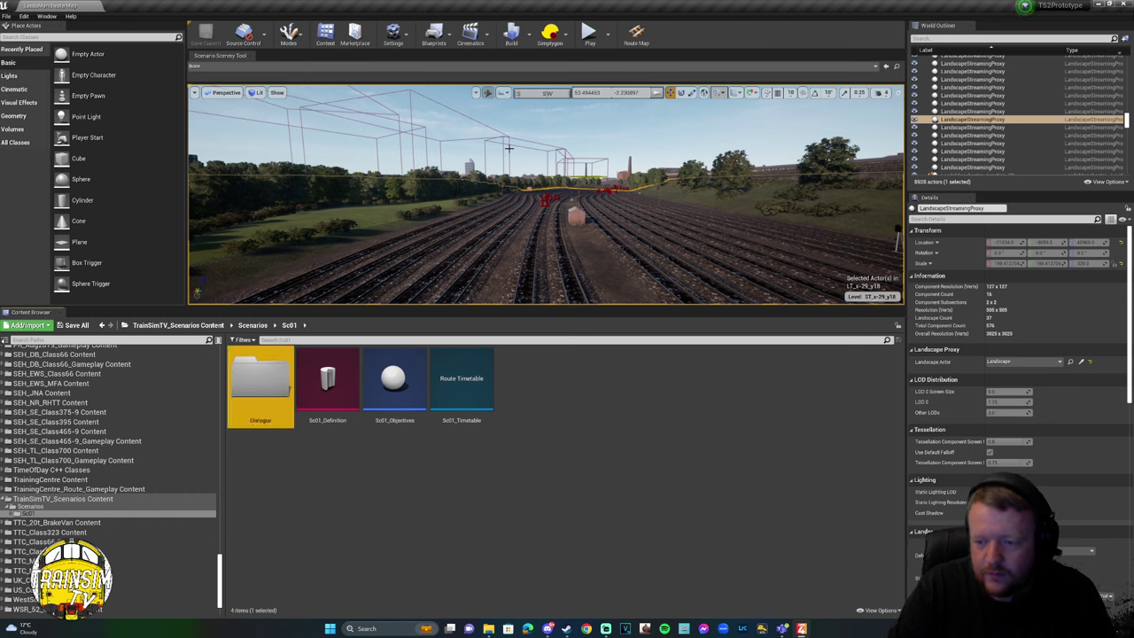
{"action": "left_click", "coordinate": [427, 494]}
{"action": "left_click", "coordinate": [284, 390]}
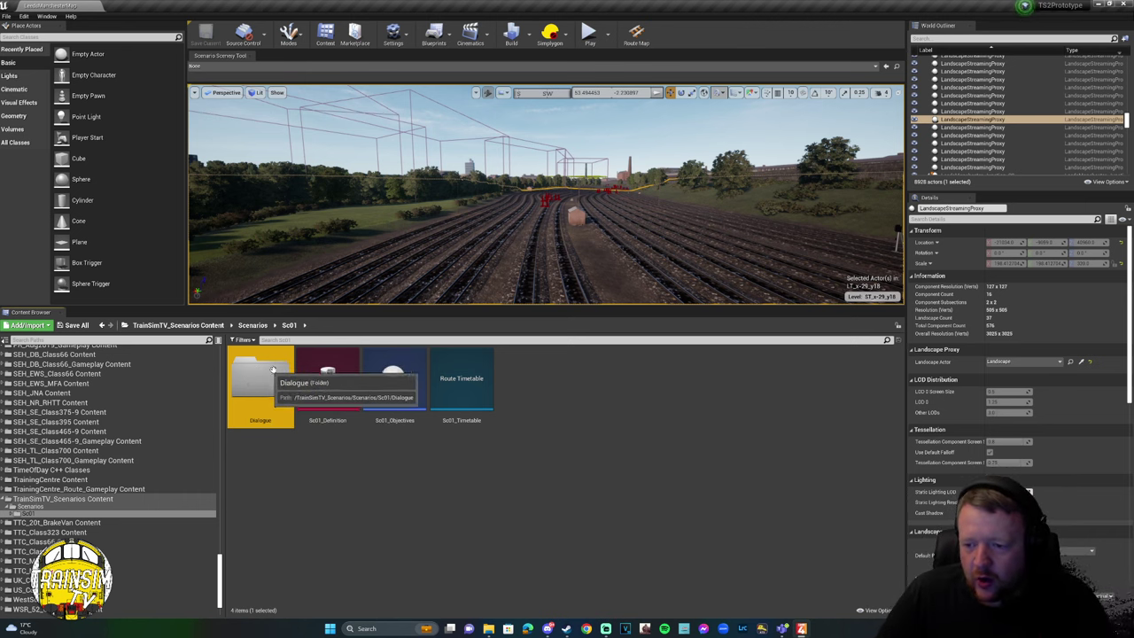
Open the Sc01_Definition asset for editing and consult the Definition Tutorial 1.png reference image for example field values.
{"action": "left_click", "coordinate": [328, 403]}
{"action": "double_click", "coordinate": [328, 403]}
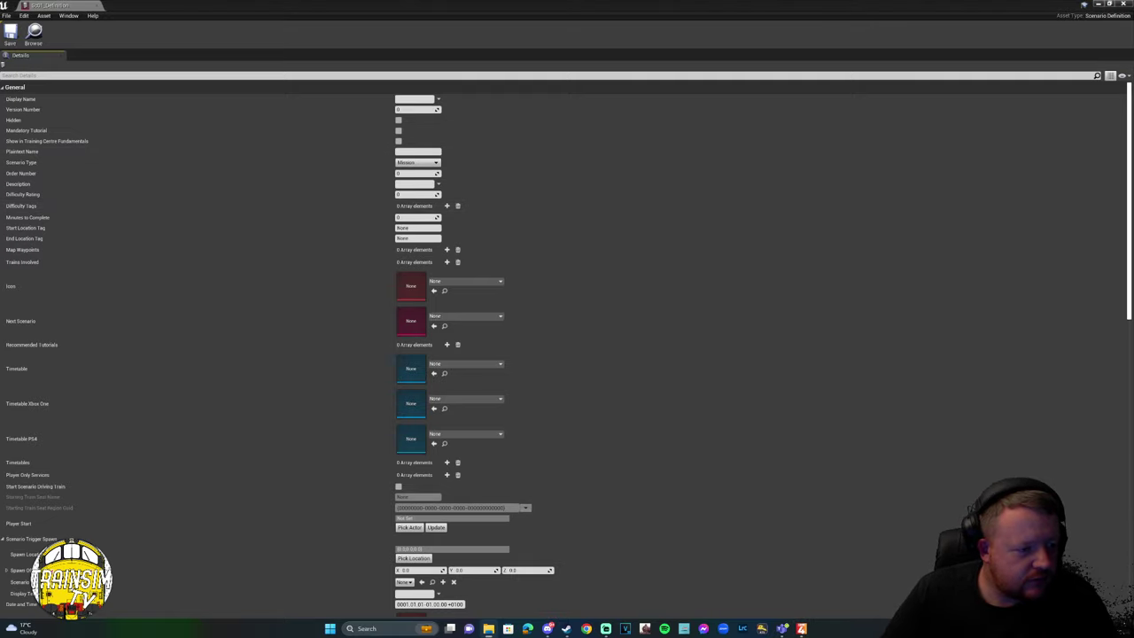
{"action": "key", "text": "alt+Tab"}
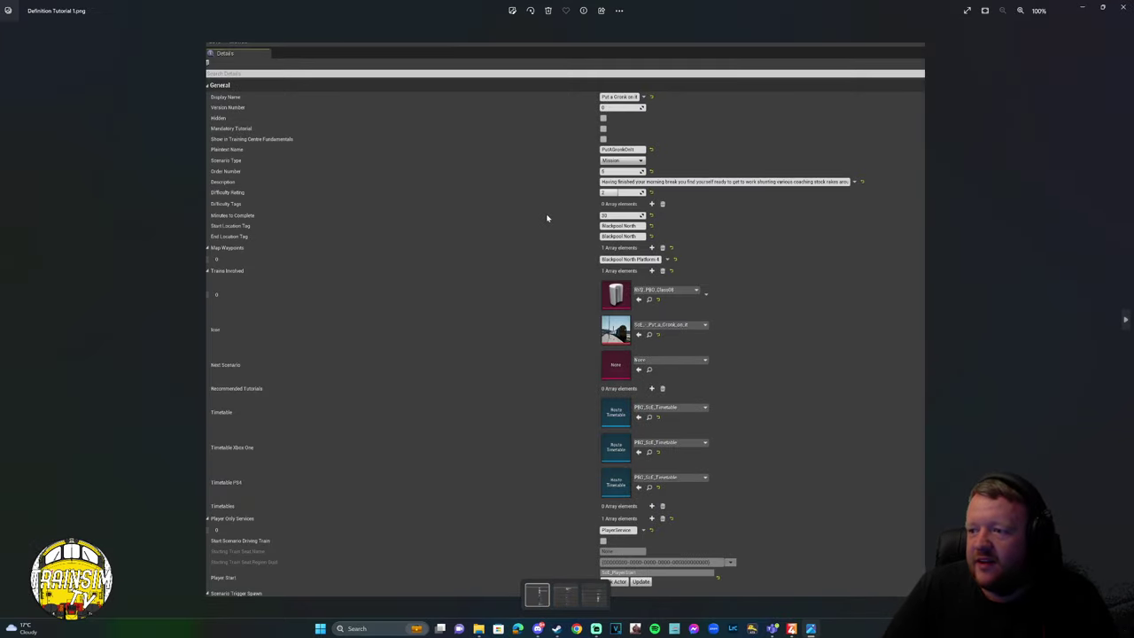
{"action": "key", "text": "alt+Tab"}
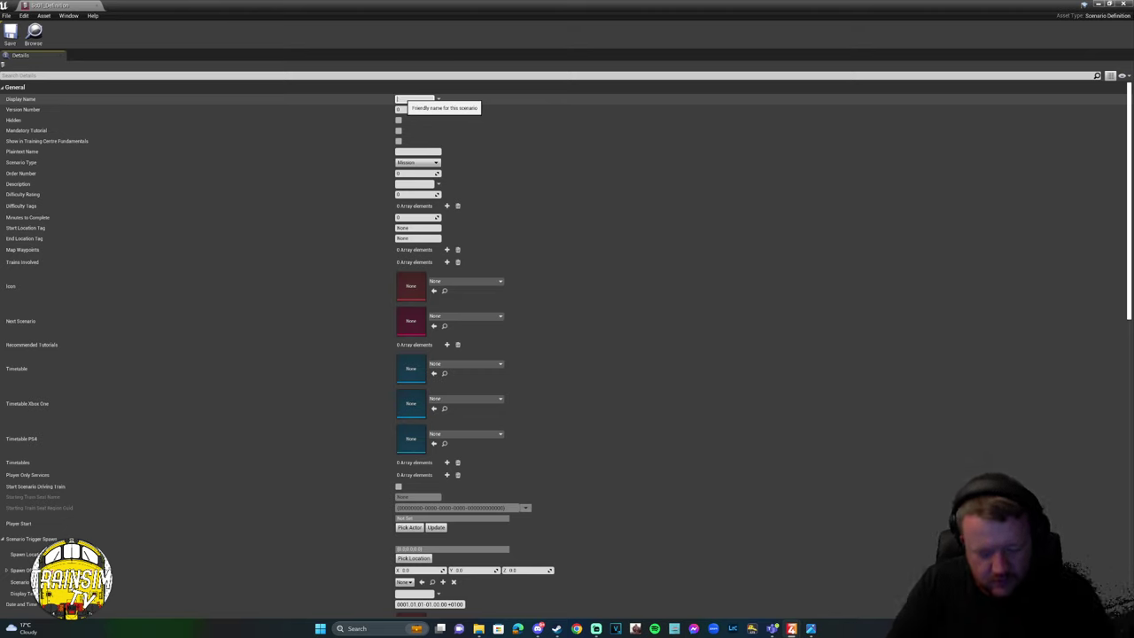
Set the scenario definition's display name to "Shunting the Stock".
{"action": "type", "text": "Shunting"}
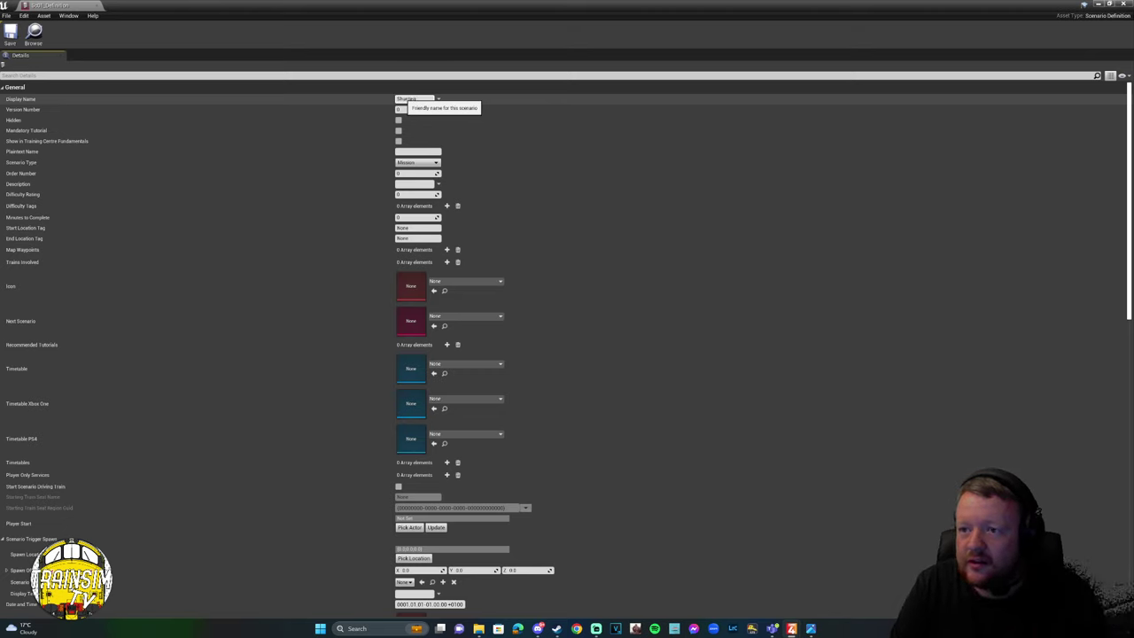
{"action": "key", "text": "BackSpace"}
{"action": "key", "text": "BackSpace"}
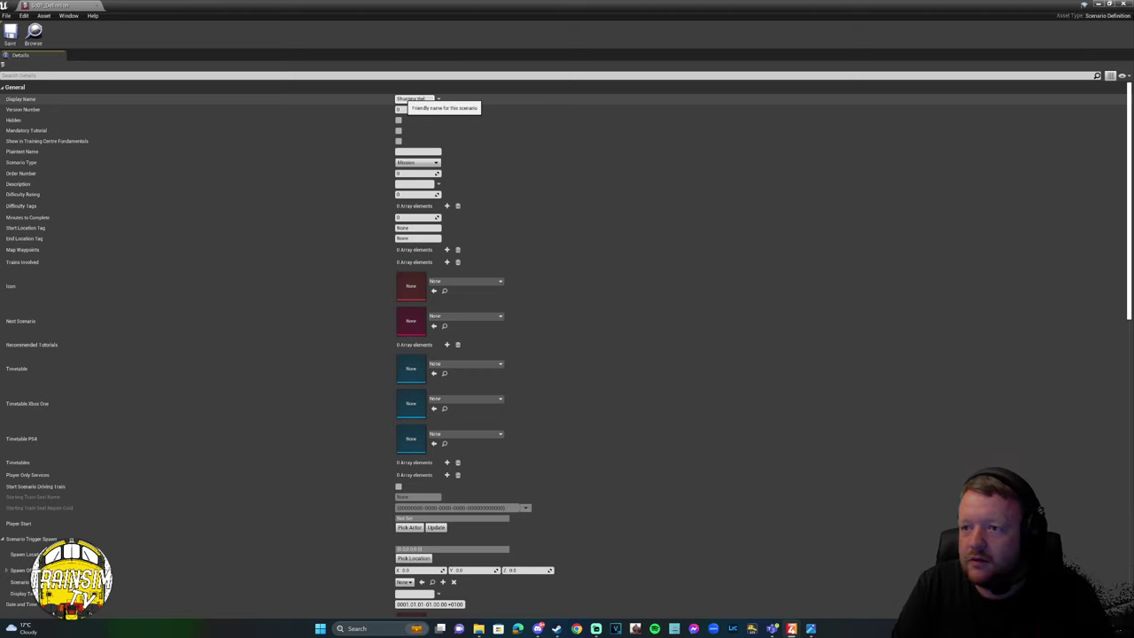
{"action": "type", "text": "the Stock"}
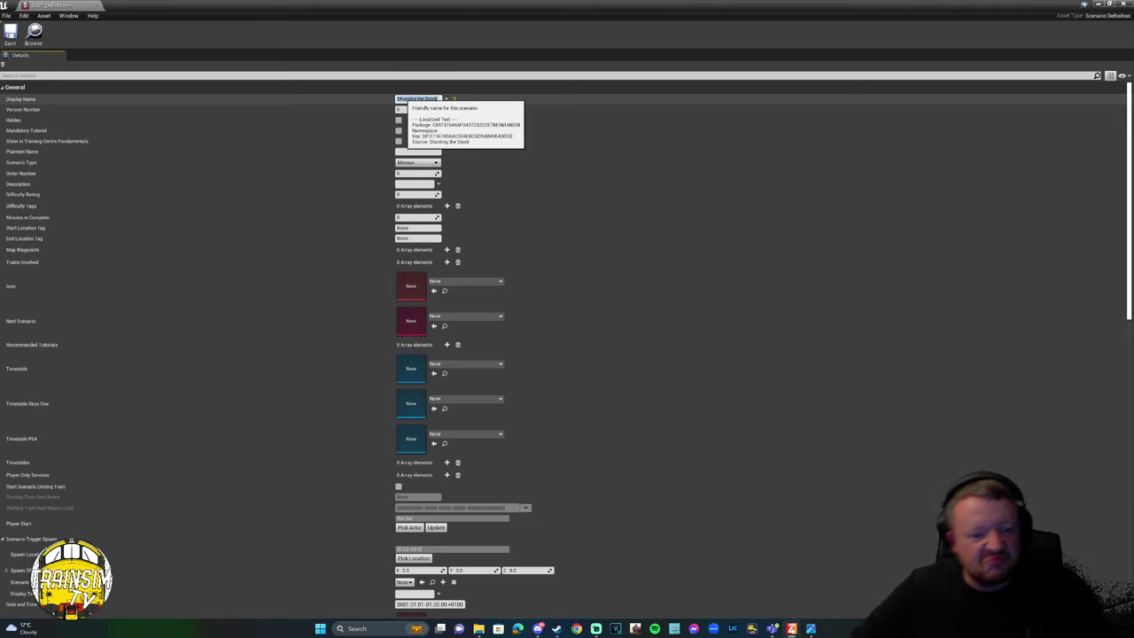
{"action": "key", "text": "Return"}
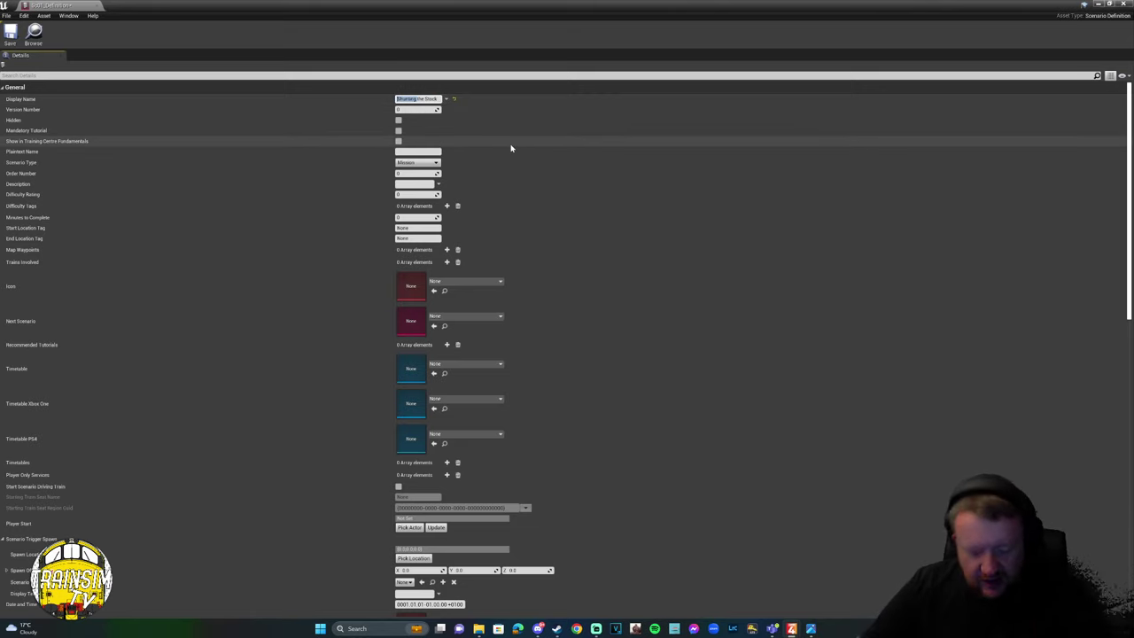
Change the scenario definition's display name to "Collecting the Stock".
{"action": "type", "text": "Collecting the Stock"}
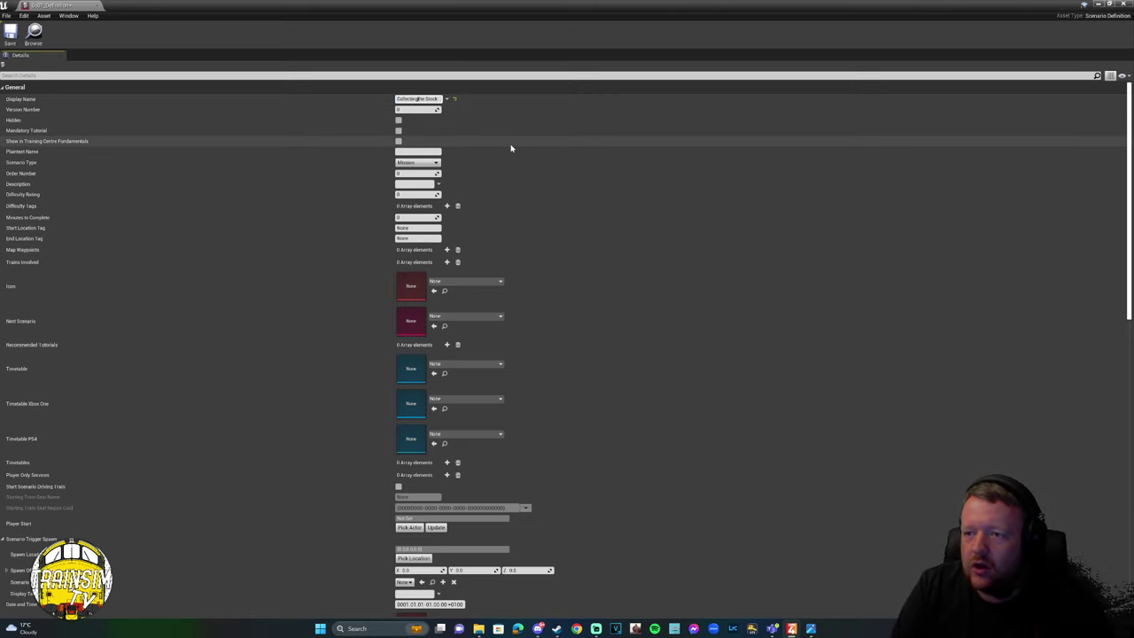
{"action": "key", "text": "Return"}
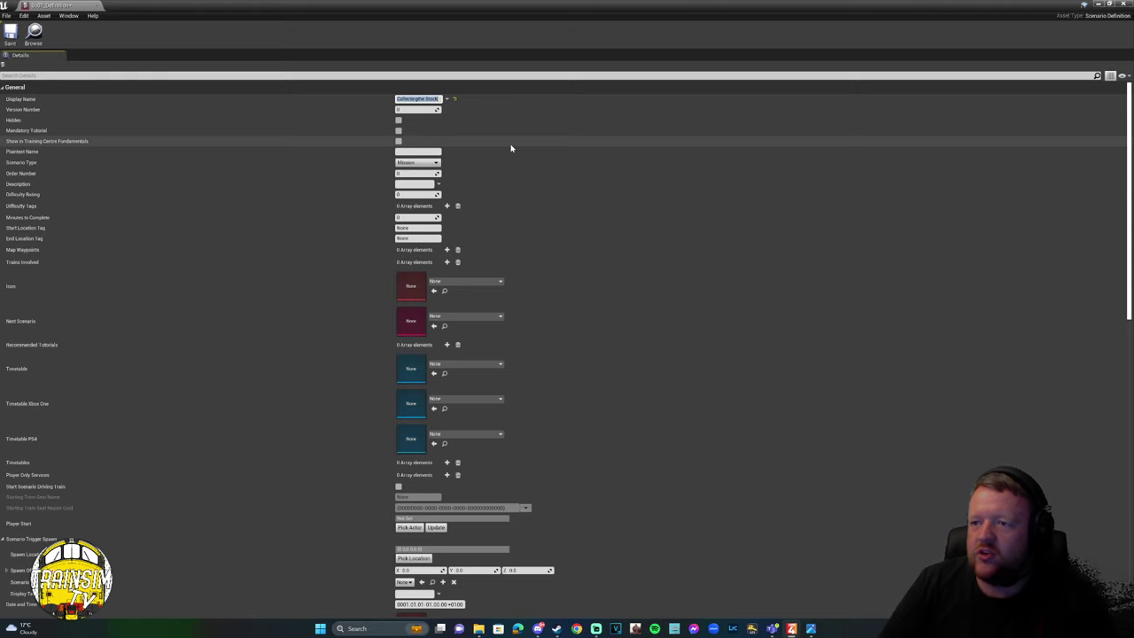
{"action": "left_click", "coordinate": [511, 113]}
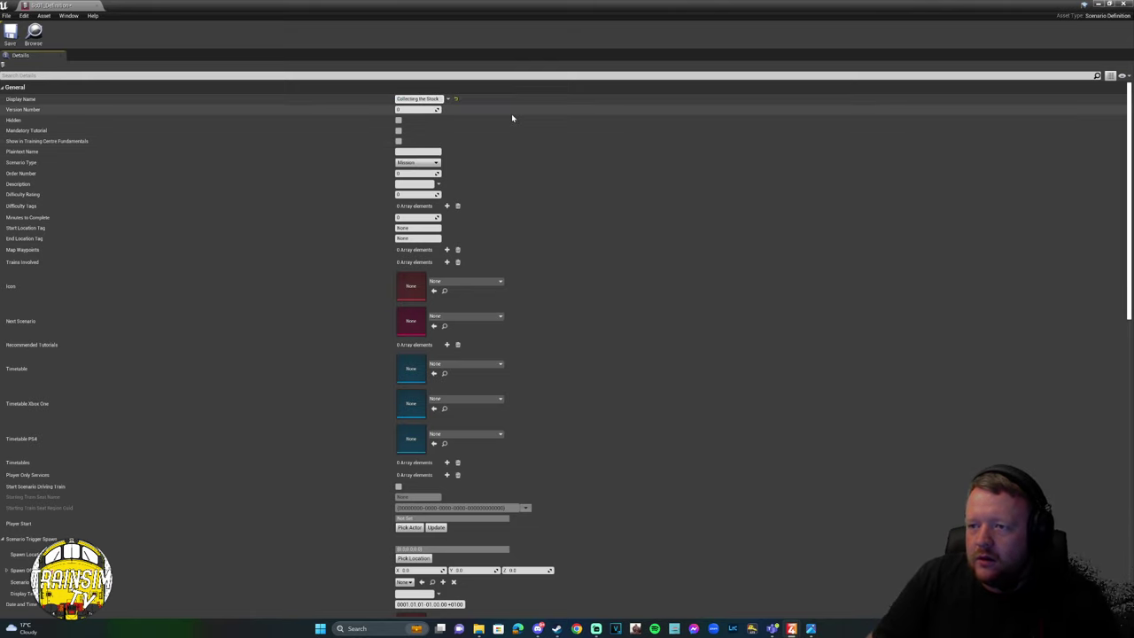
{"action": "key", "text": "Tab"}
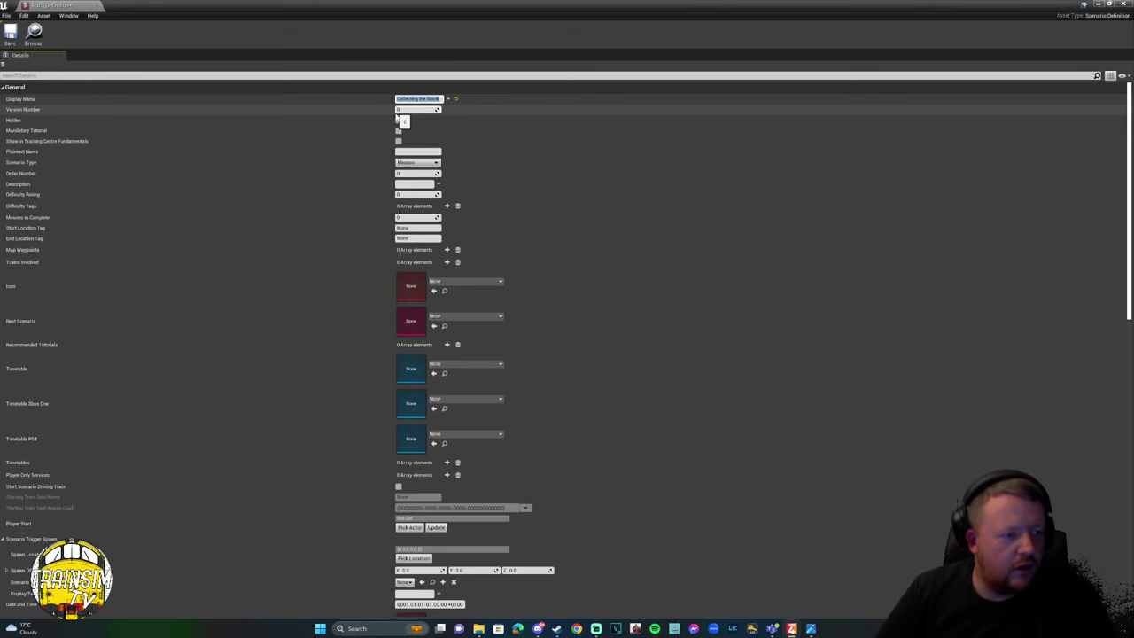
Set the plaintext name to "CollectingTheStock" and the description to "Collect a rake of coaches that has arrived into Manchester Victoria".
{"action": "left_click", "coordinate": [418, 151]}
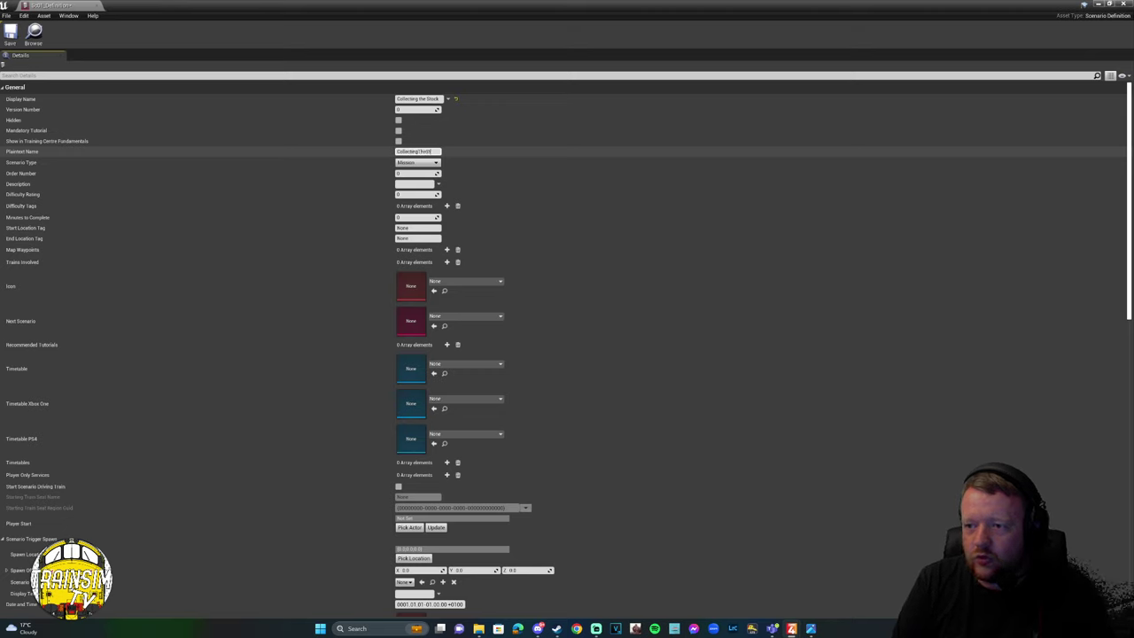
{"action": "left_click", "coordinate": [417, 152]}
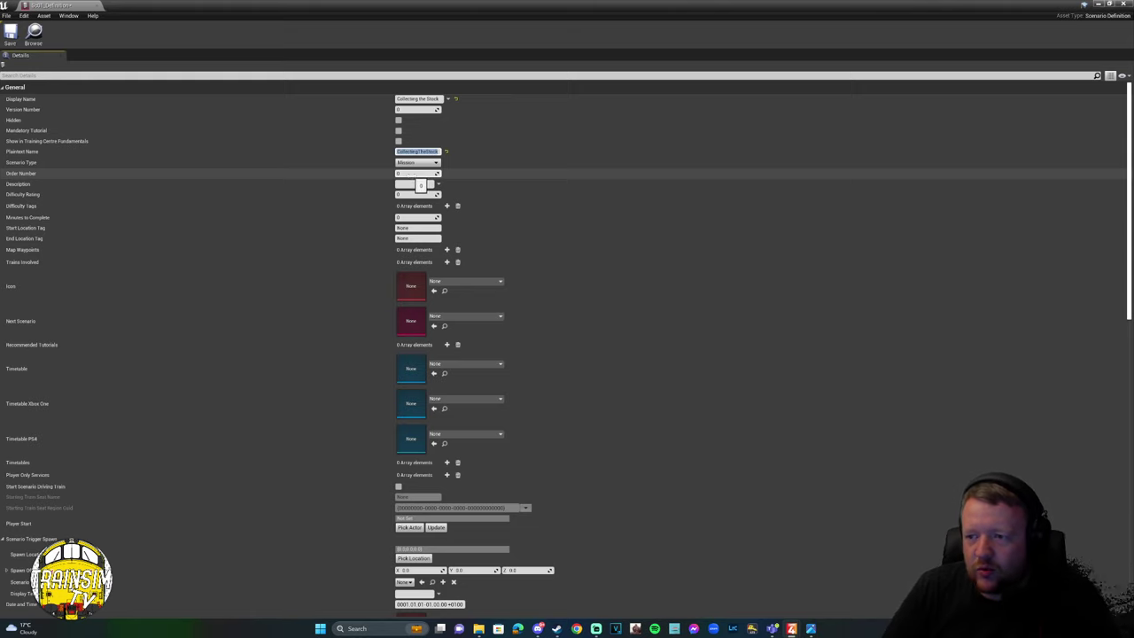
{"action": "left_click", "coordinate": [413, 184]}
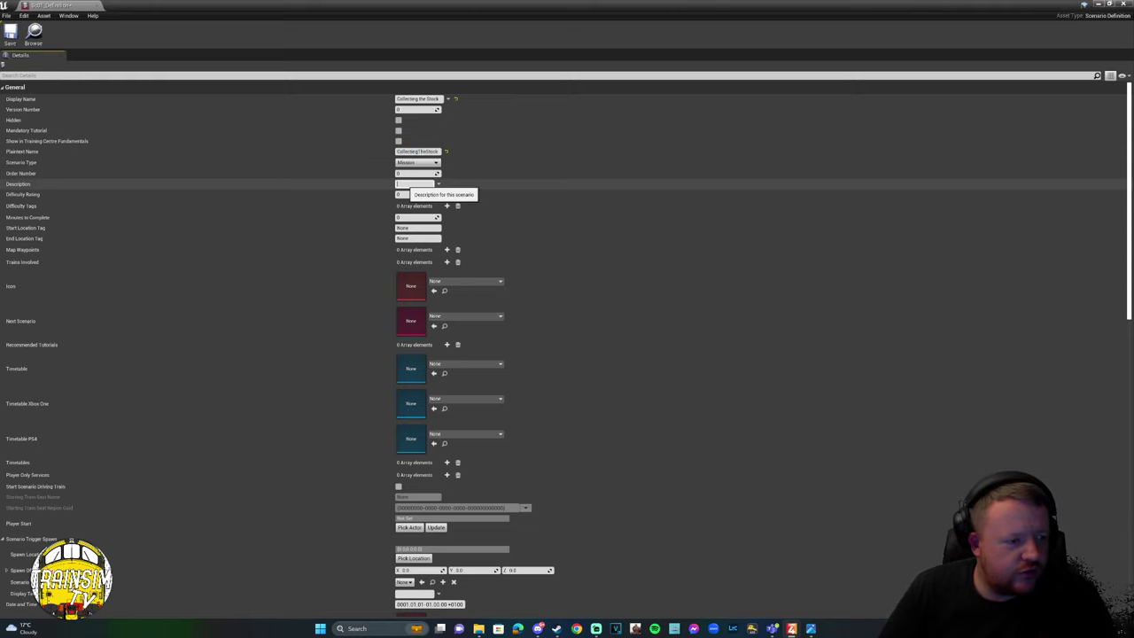
{"action": "type", "text": "Collec"}
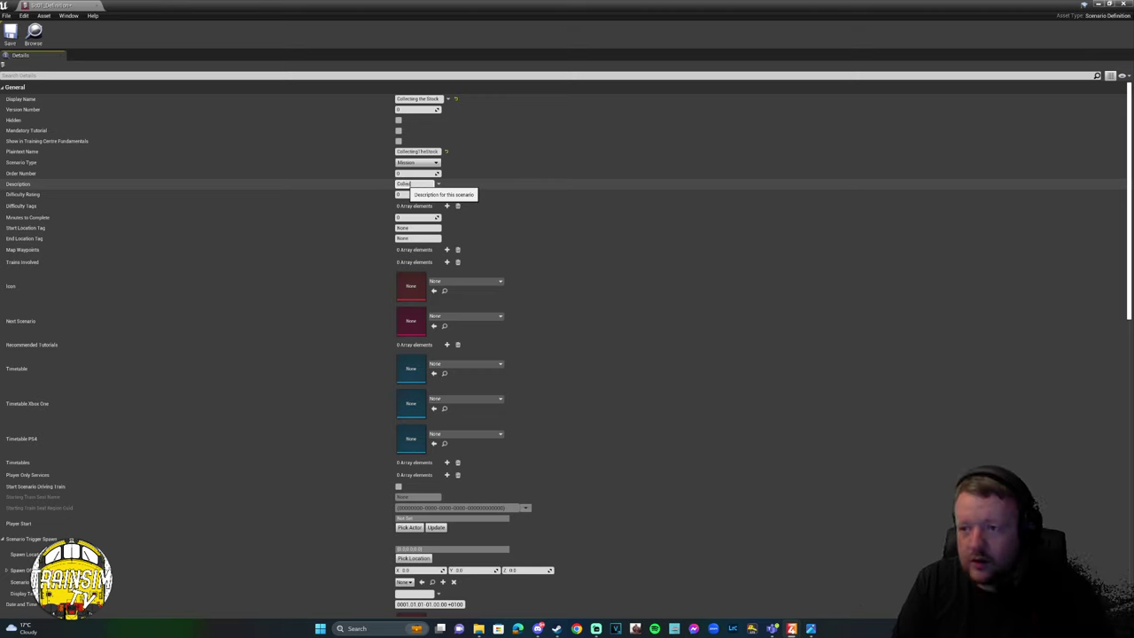
{"action": "type", "text": "t a rake"}
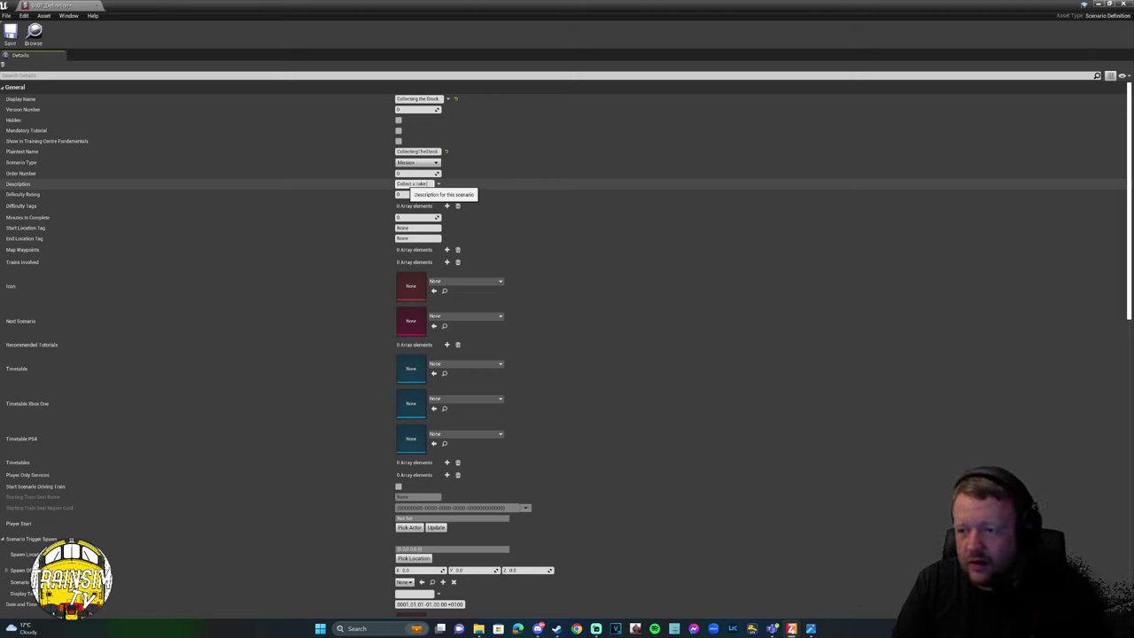
{"action": "type", "text": " of coaches that"}
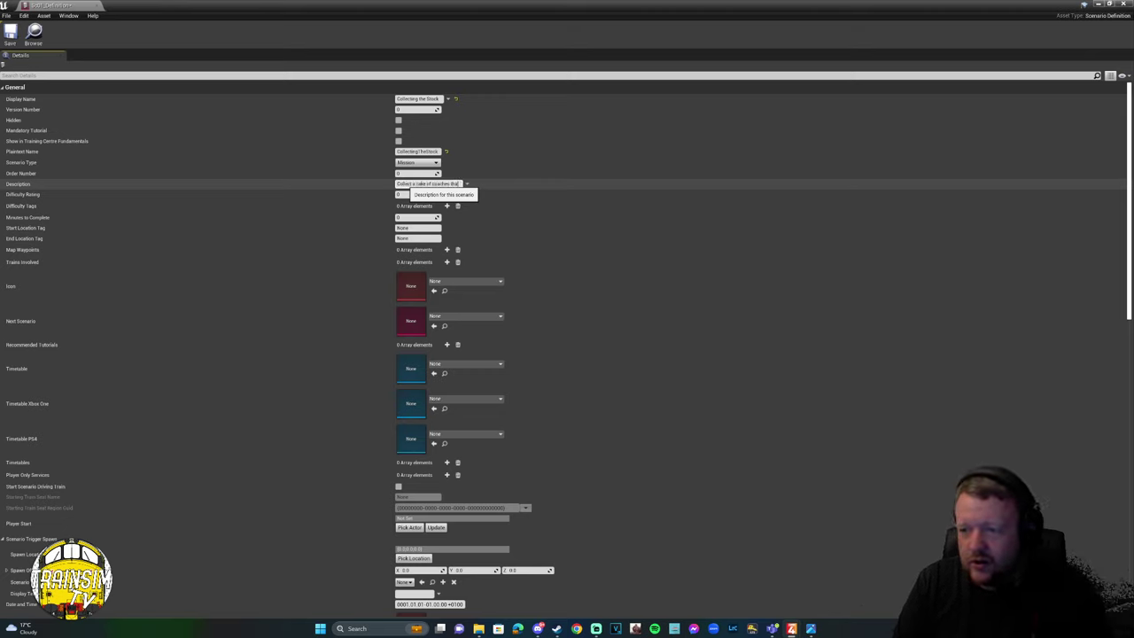
{"action": "type", "text": " has arrived"}
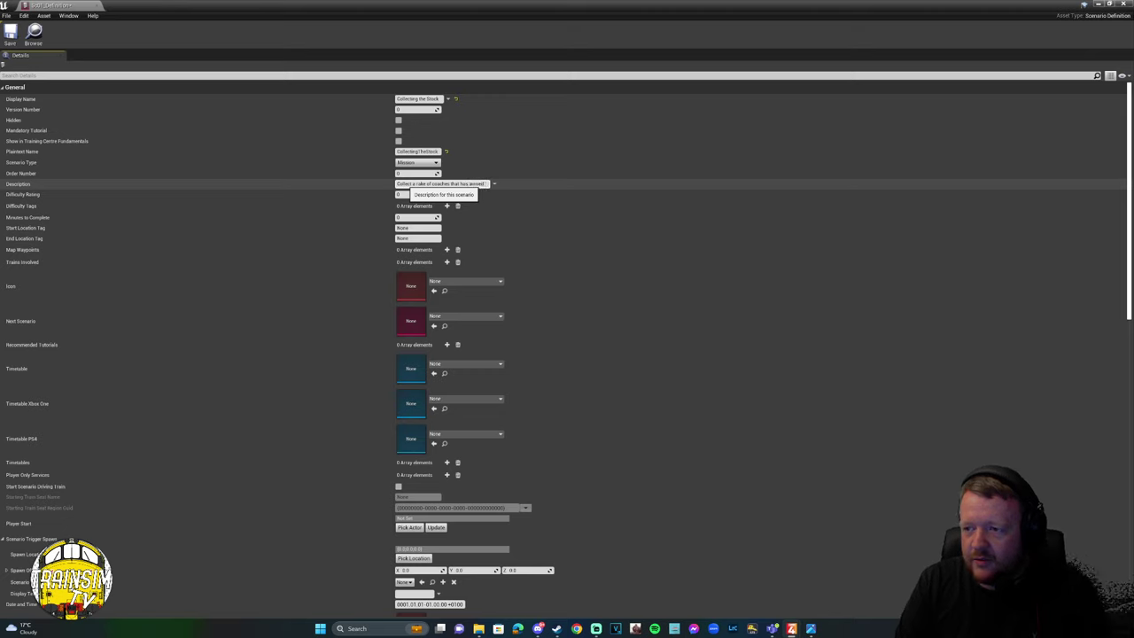
{"action": "type", "text": " into Manchester"}
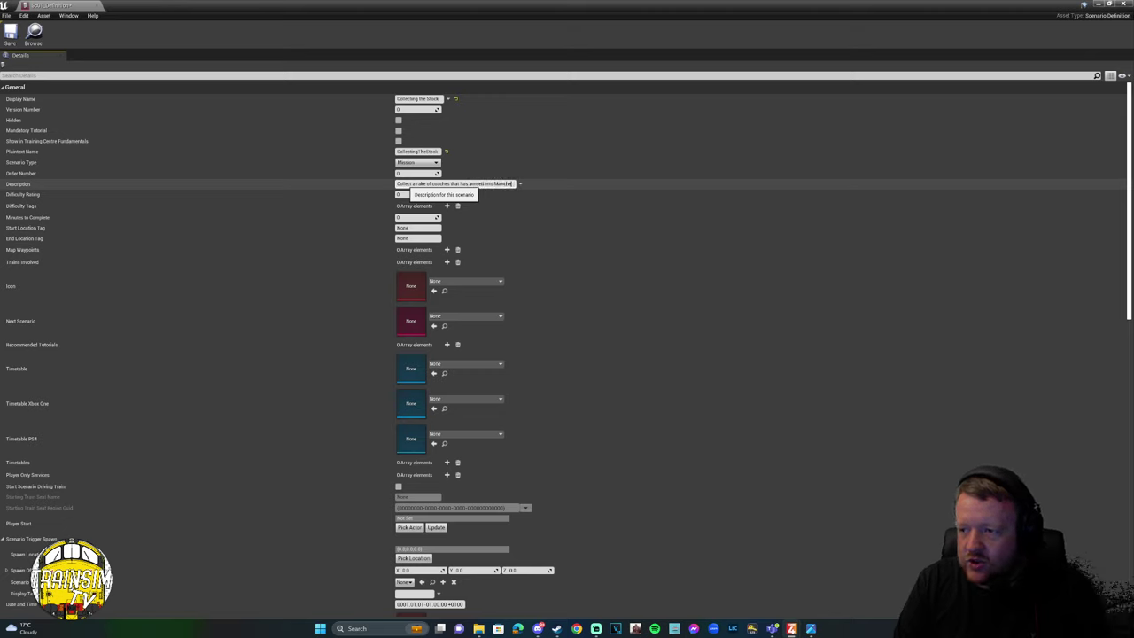
{"action": "type", "text": " Victori"}
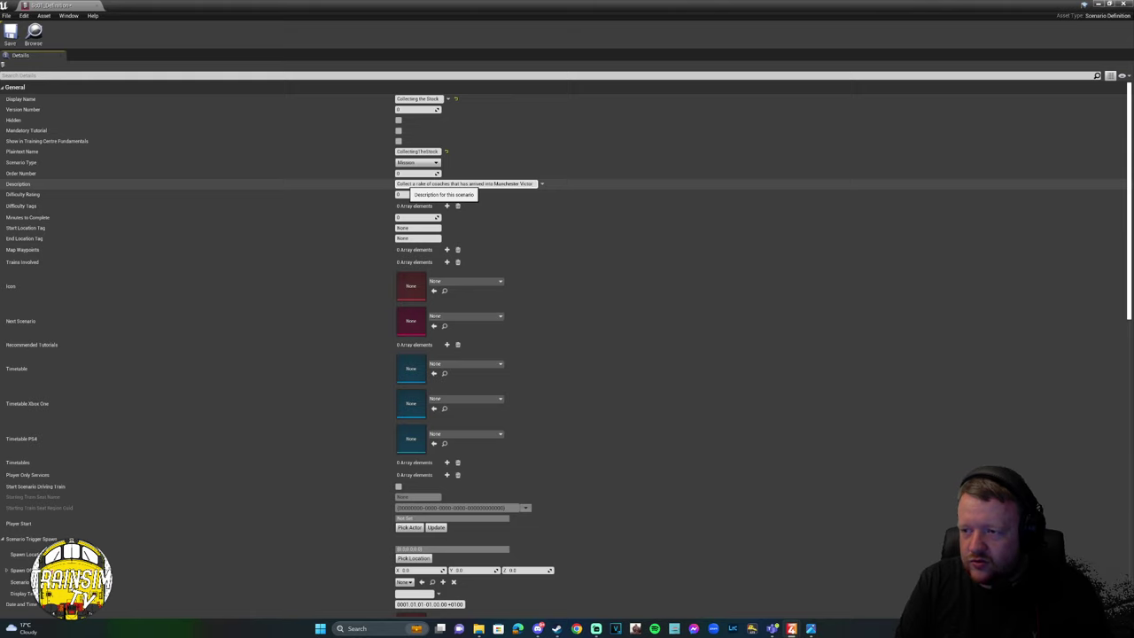
{"action": "type", "text": "a"}
{"action": "key", "text": "Return"}
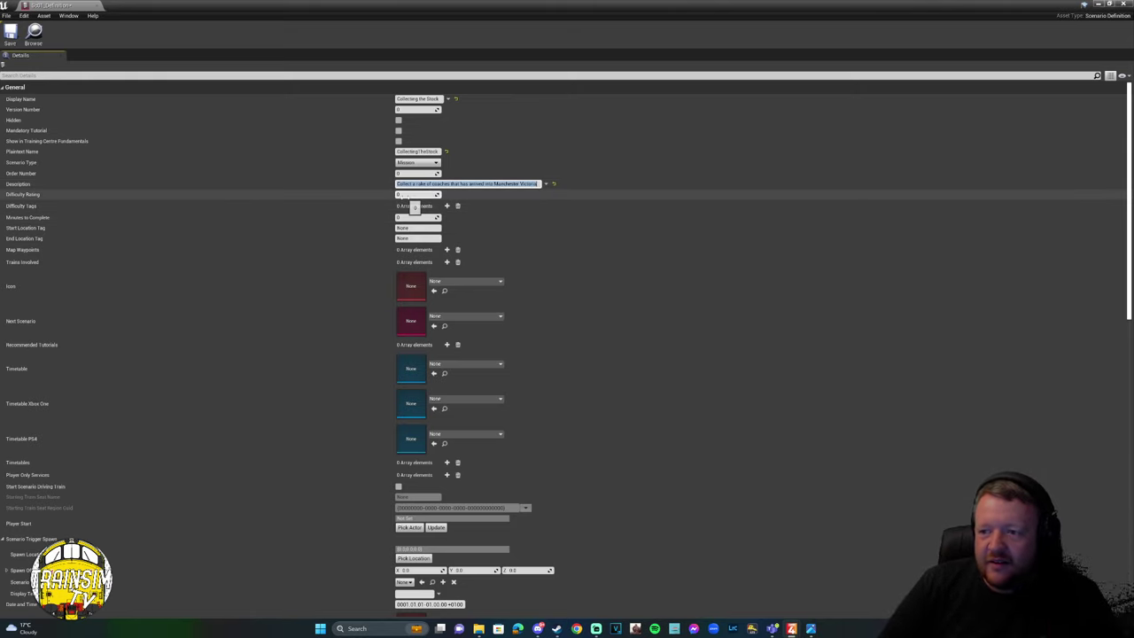
Set the scenario's difficulty rating to 2 and its minutes to complete to 30.
{"action": "left_click", "coordinate": [414, 207]}
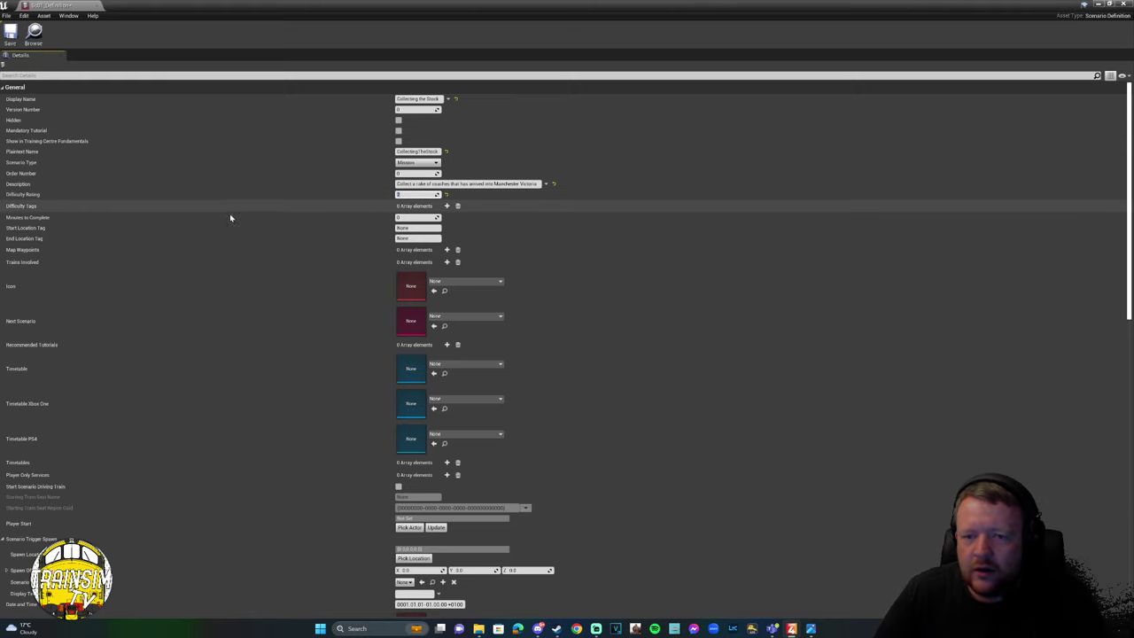
{"action": "left_click", "coordinate": [401, 217]}
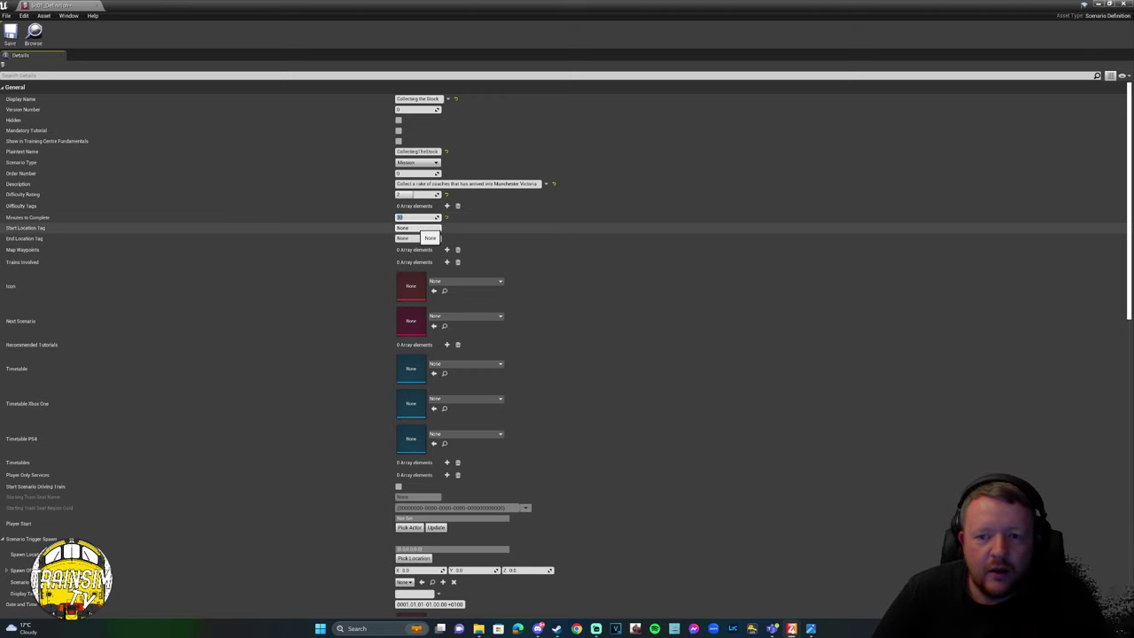
{"action": "key", "text": "Tab"}
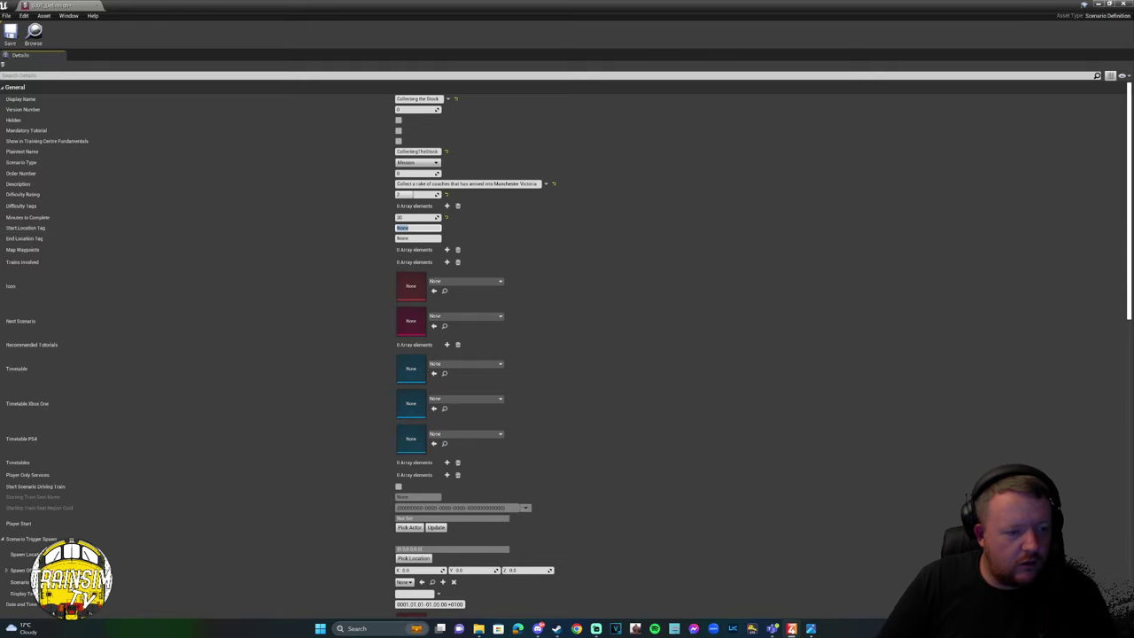
Open the route map beside the scenario definition and set the start location tag to "Red Bank Carriage Sidings".
{"action": "left_click_drag", "start_coordinate": [372, 7], "coordinate": [348, 343]}
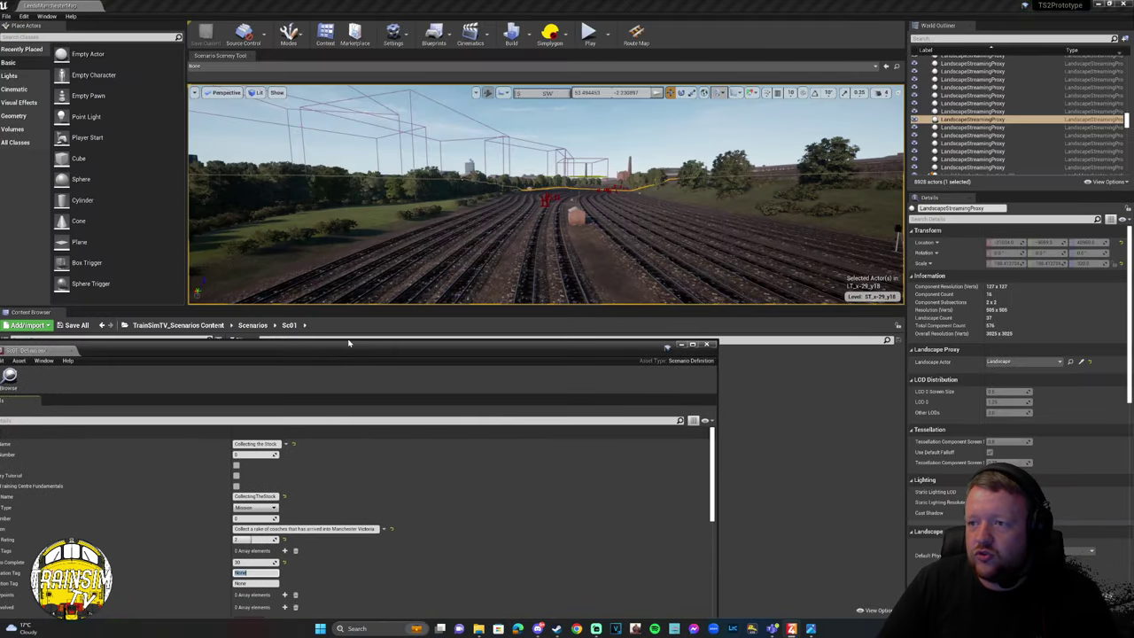
{"action": "left_click", "coordinate": [636, 35]}
{"action": "scroll", "coordinate": [409, 385], "scroll_direction": "up", "scroll_amount": 6}
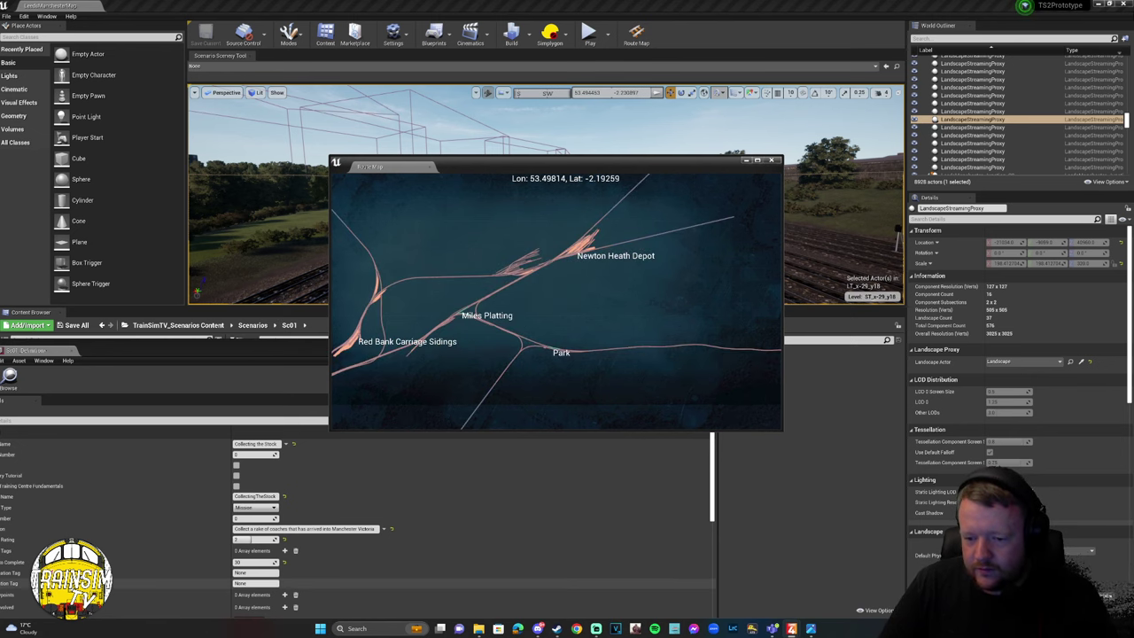
{"action": "left_click_drag", "start_coordinate": [476, 168], "coordinate": [774, 48]}
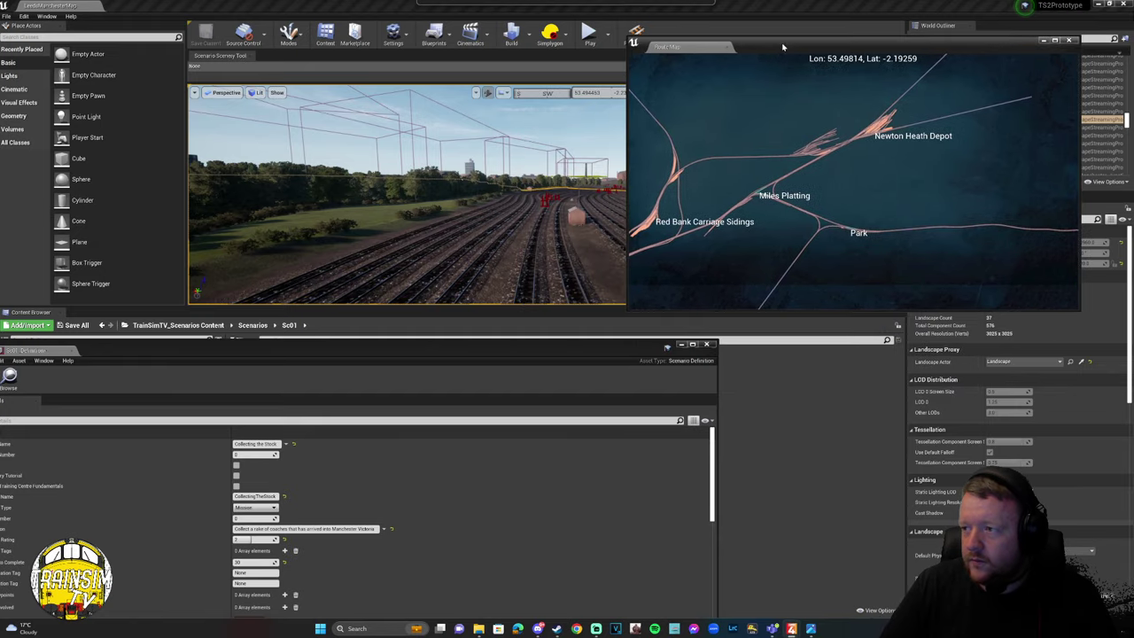
{"action": "left_click_drag", "start_coordinate": [496, 359], "coordinate": [575, 179]}
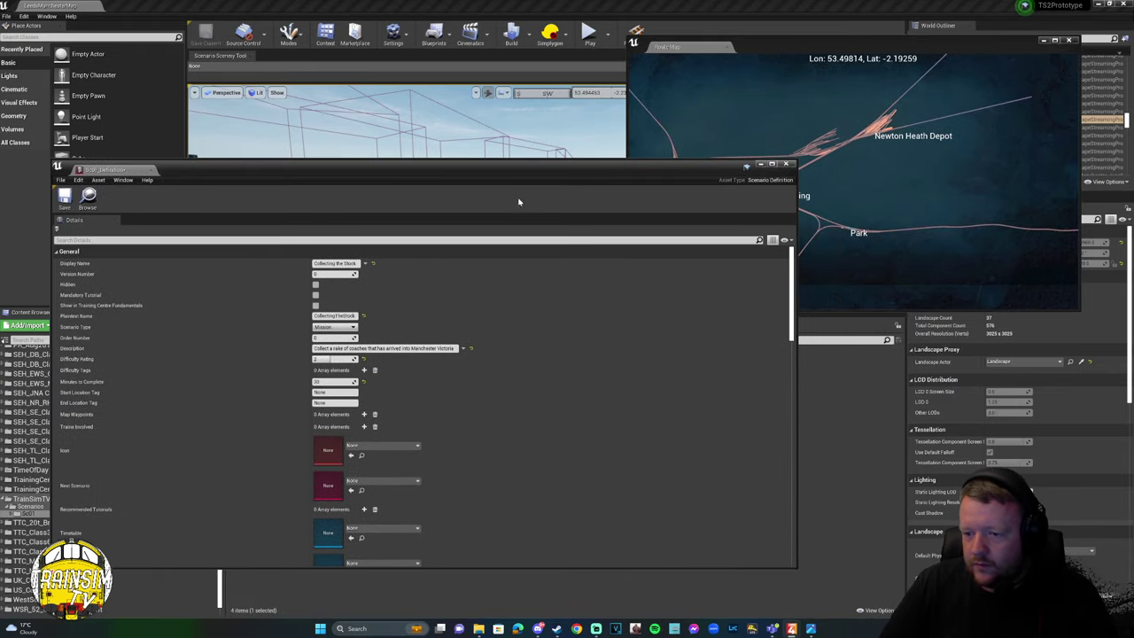
{"action": "left_click", "coordinate": [338, 394]}
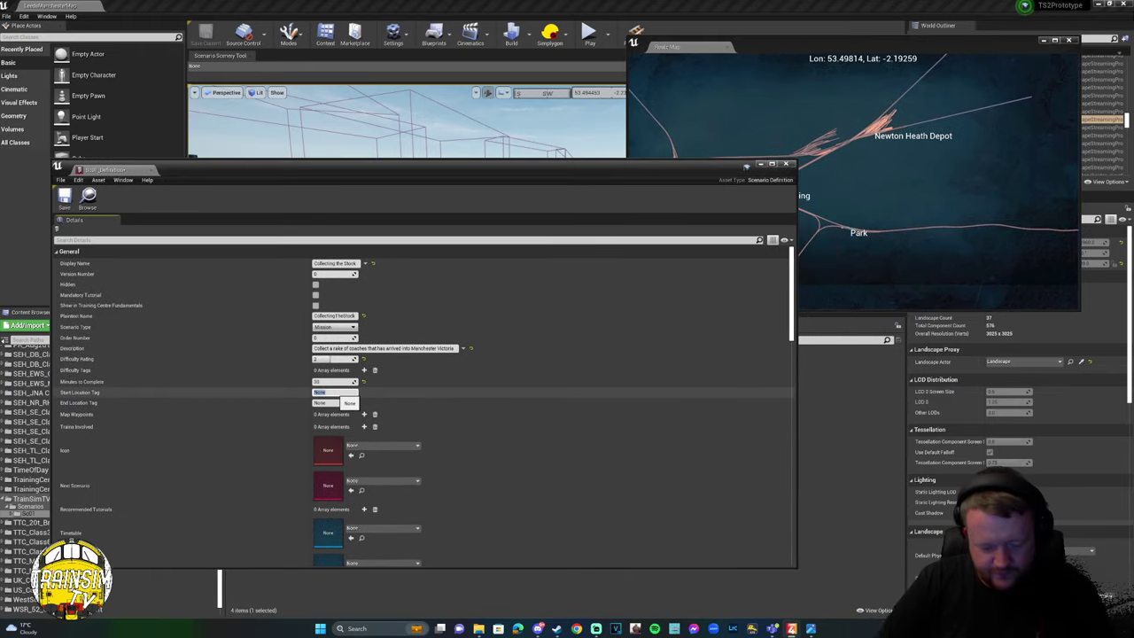
{"action": "type", "text": "Red Bank Carriag"}
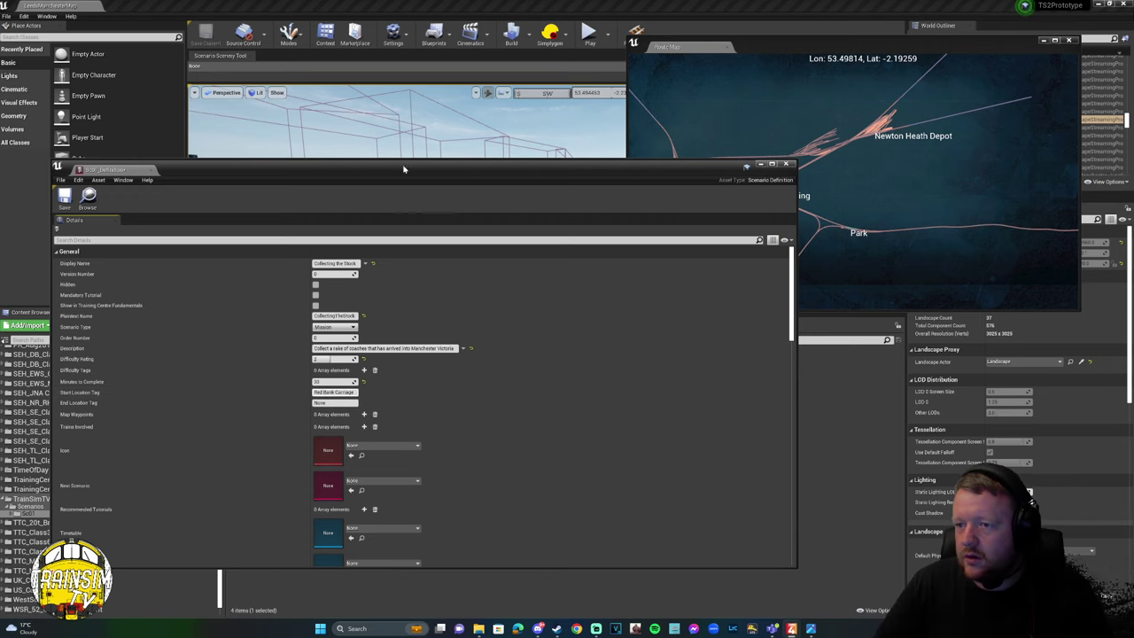
{"action": "left_click_drag", "start_coordinate": [405, 168], "coordinate": [449, 174]}
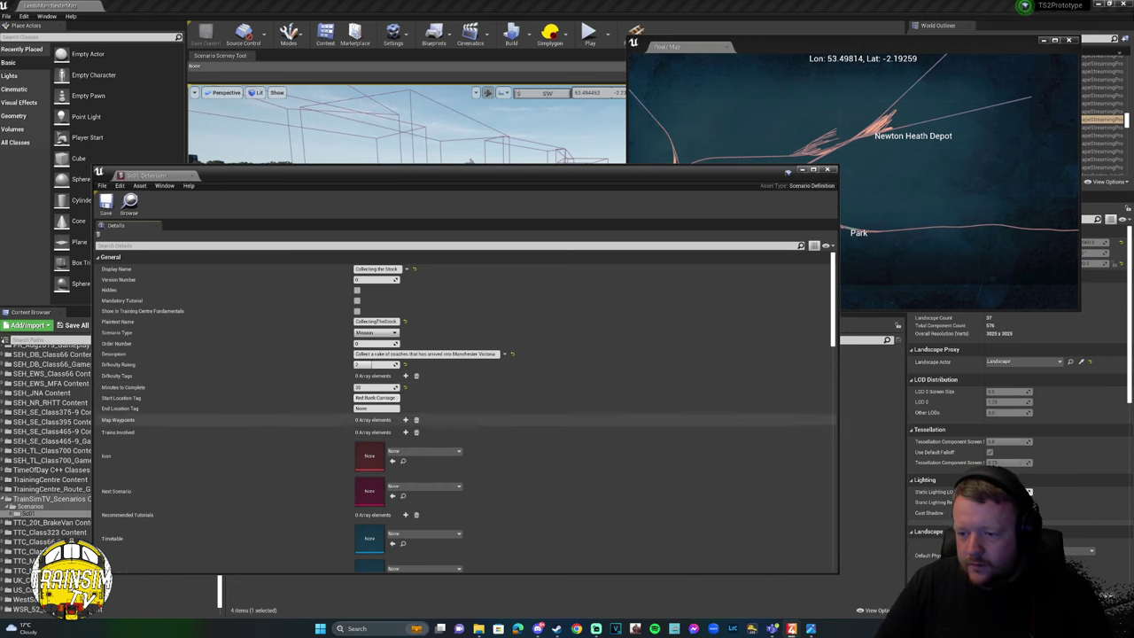
{"action": "type", "text": "Sidings"}
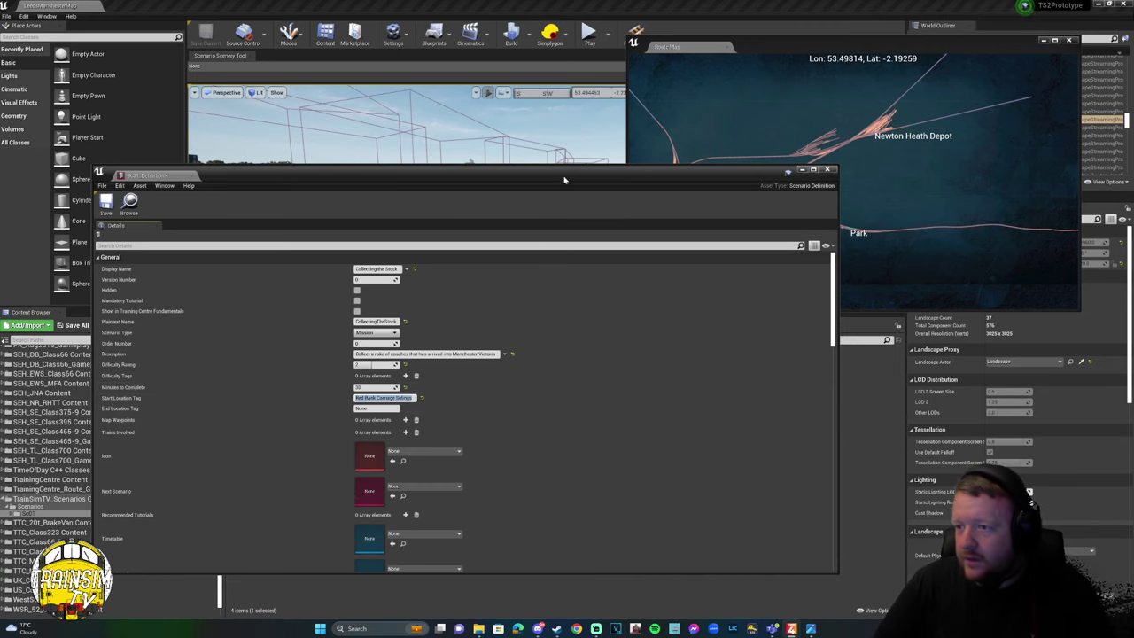
Consult the route map for the destination station and set the end location tag to "Manchester Victoria".
{"action": "left_click_drag", "start_coordinate": [593, 171], "coordinate": [487, 179]}
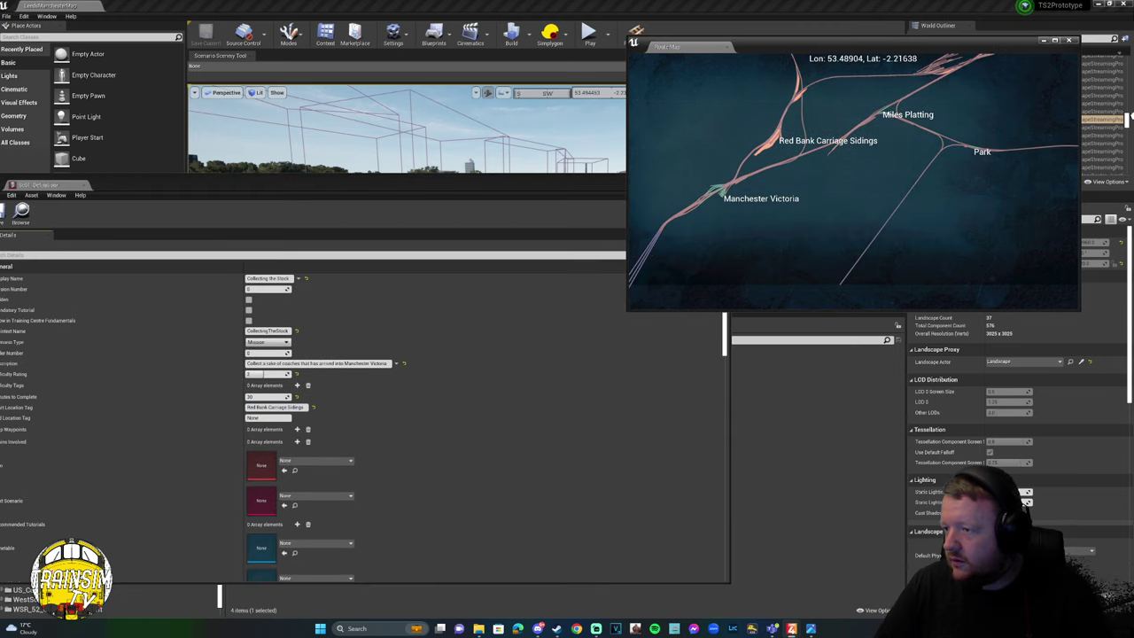
{"action": "left_click", "coordinate": [235, 450]}
{"action": "left_click", "coordinate": [266, 418]}
{"action": "type", "text": "Mal"}
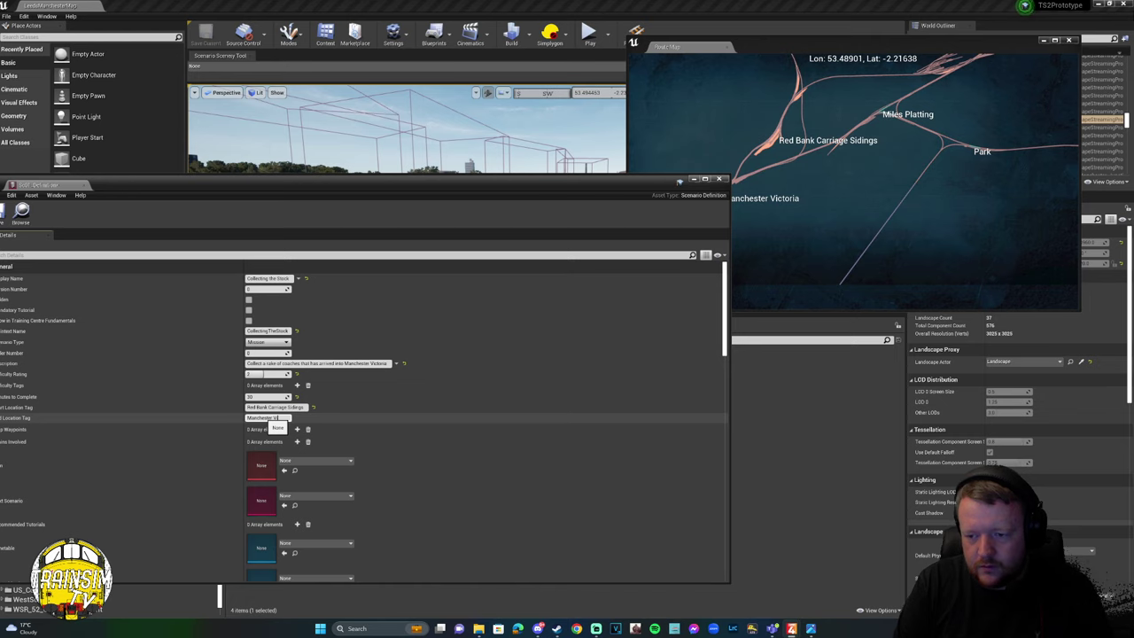
{"action": "right_click", "coordinate": [270, 418]}
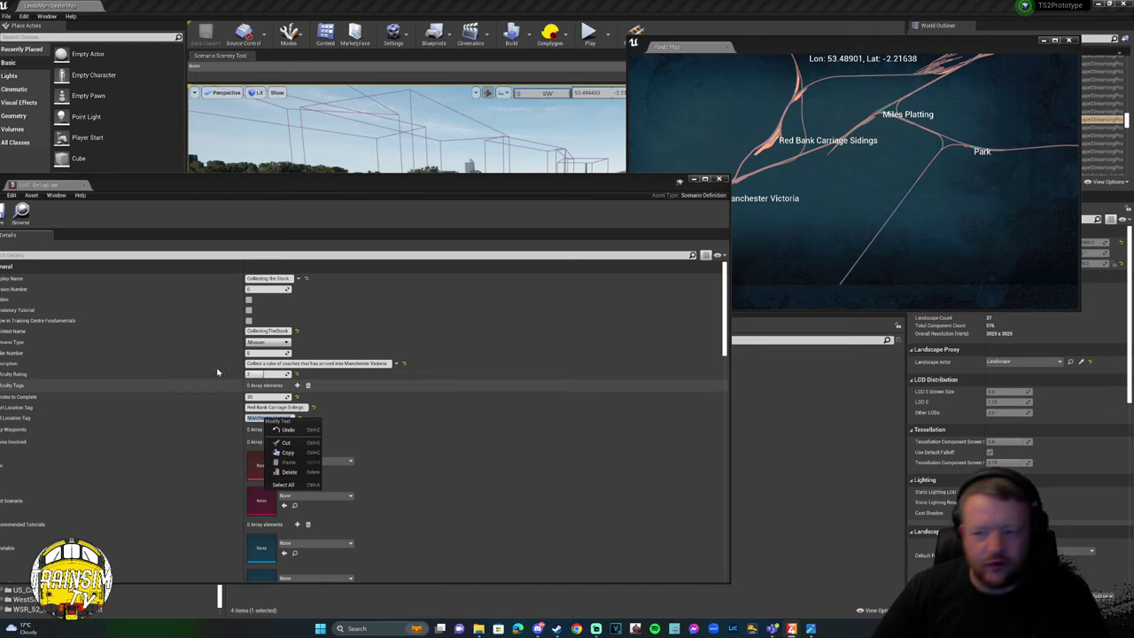
{"action": "left_click", "coordinate": [438, 398]}
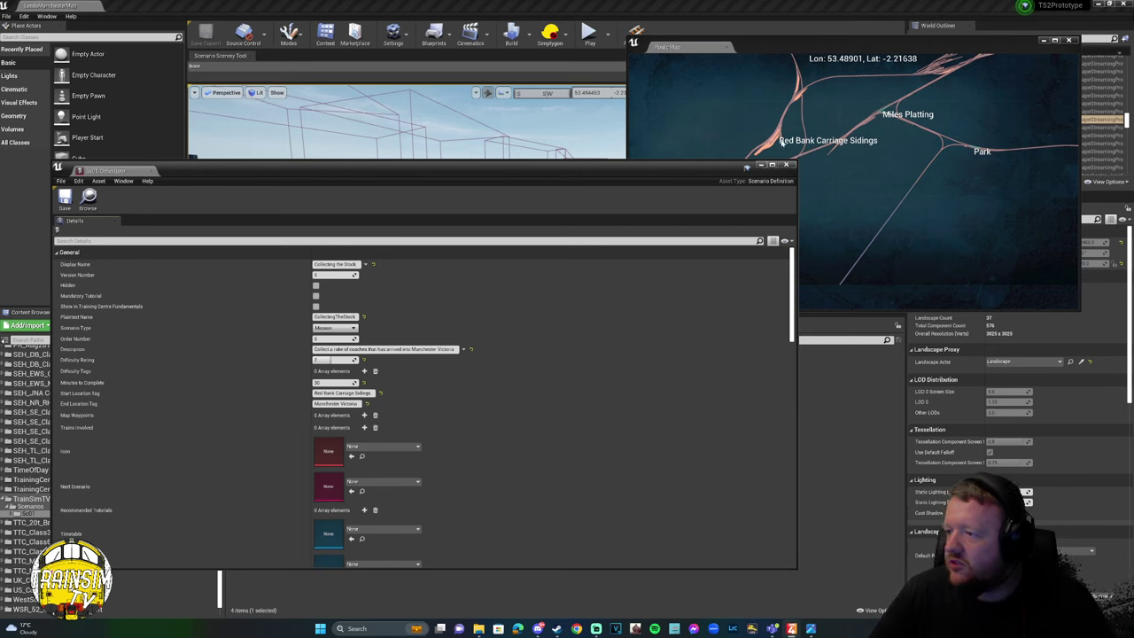
Review the route between the start and end locations on the map and add one element to the Trains Involved array.
{"action": "left_click", "coordinate": [906, 113]}
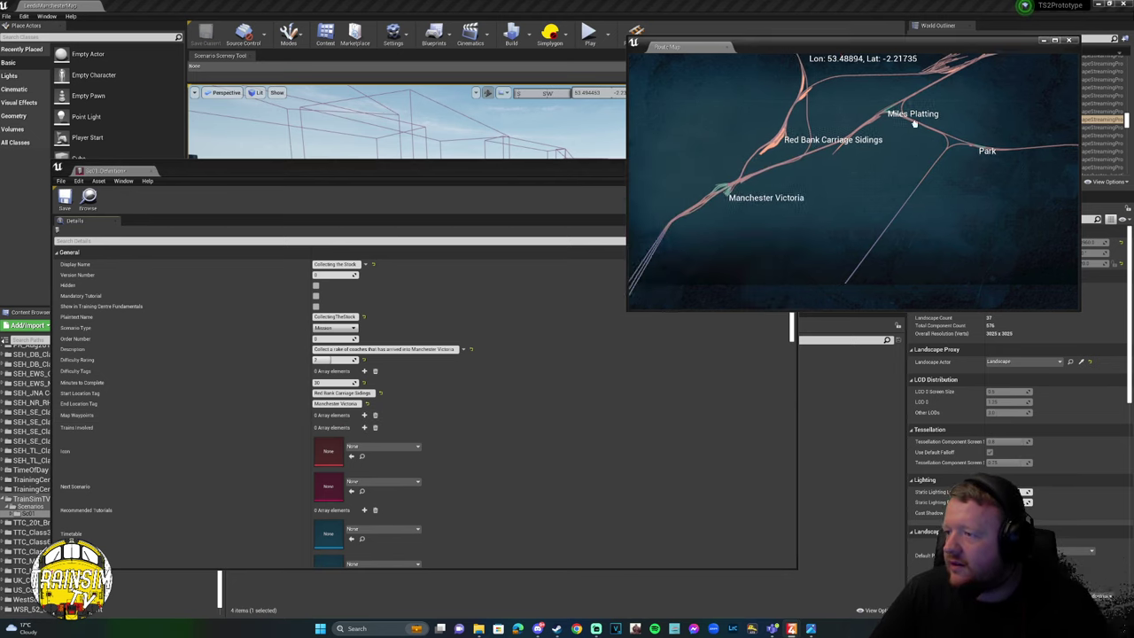
{"action": "scroll", "coordinate": [803, 179], "scroll_direction": "up", "scroll_amount": 3}
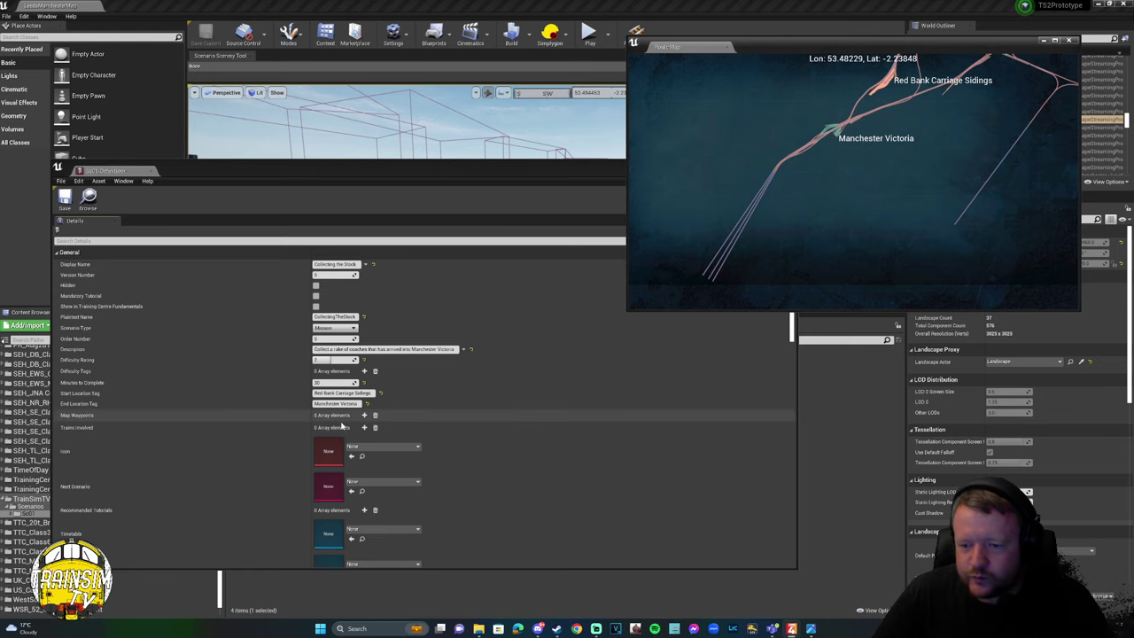
{"action": "left_click", "coordinate": [364, 428]}
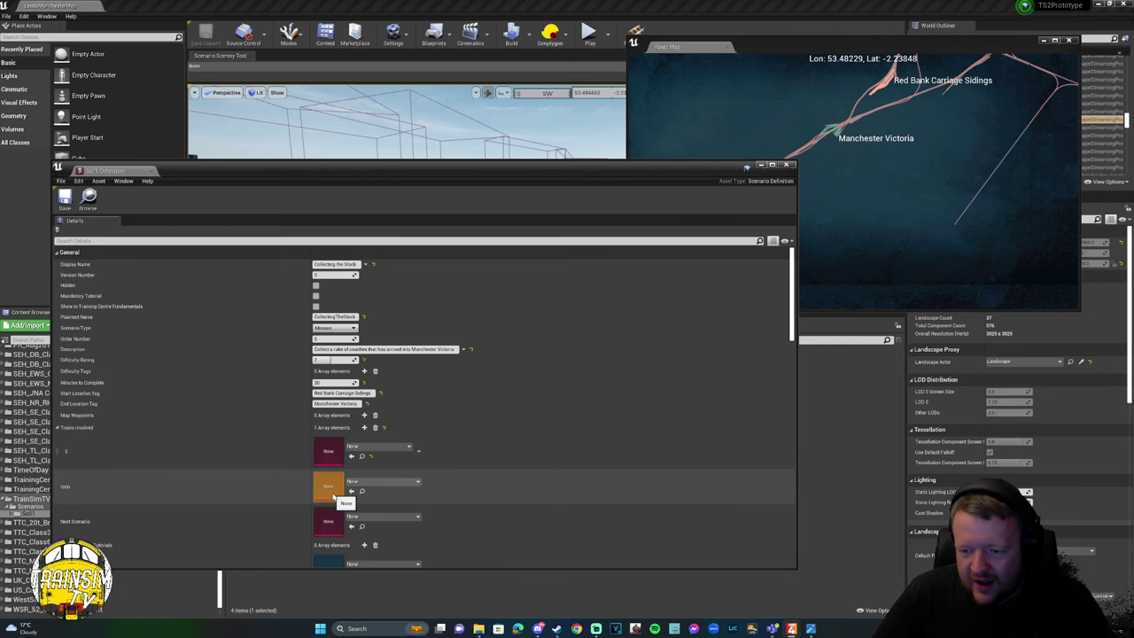
Find the Sc01 route timetable stored in the TrainSimTV_Scenarios content and assign Sc01_Timetable as the scenario definition's main Timetable.
{"action": "scroll", "coordinate": [344, 484], "scroll_direction": "down", "scroll_amount": 3}
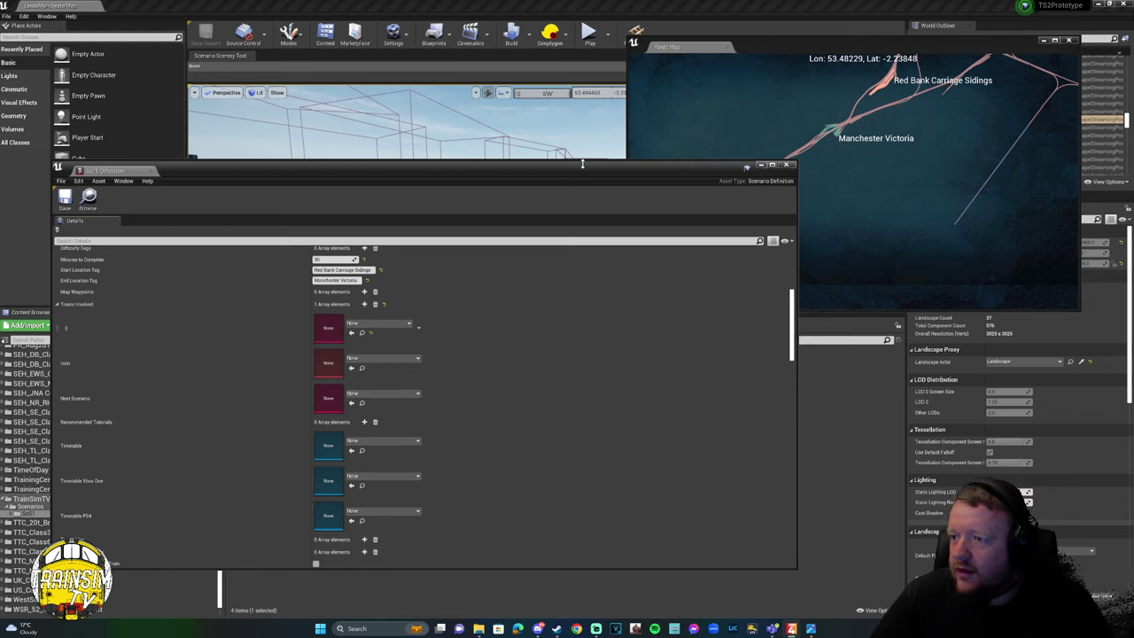
{"action": "left_click", "coordinate": [358, 441]}
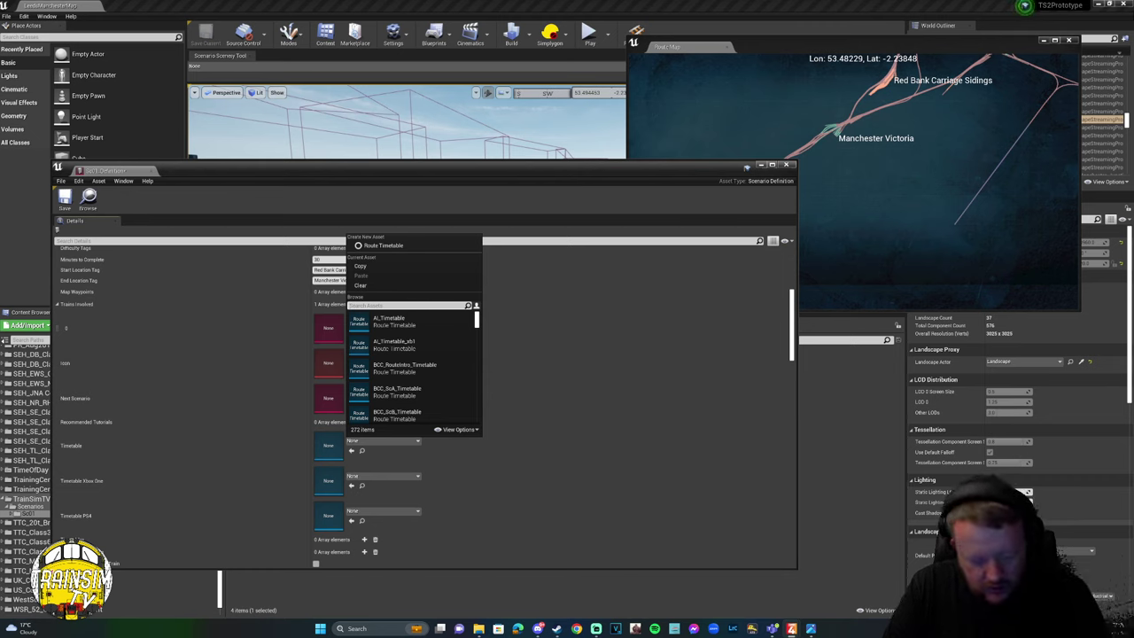
{"action": "type", "text": "sc01"}
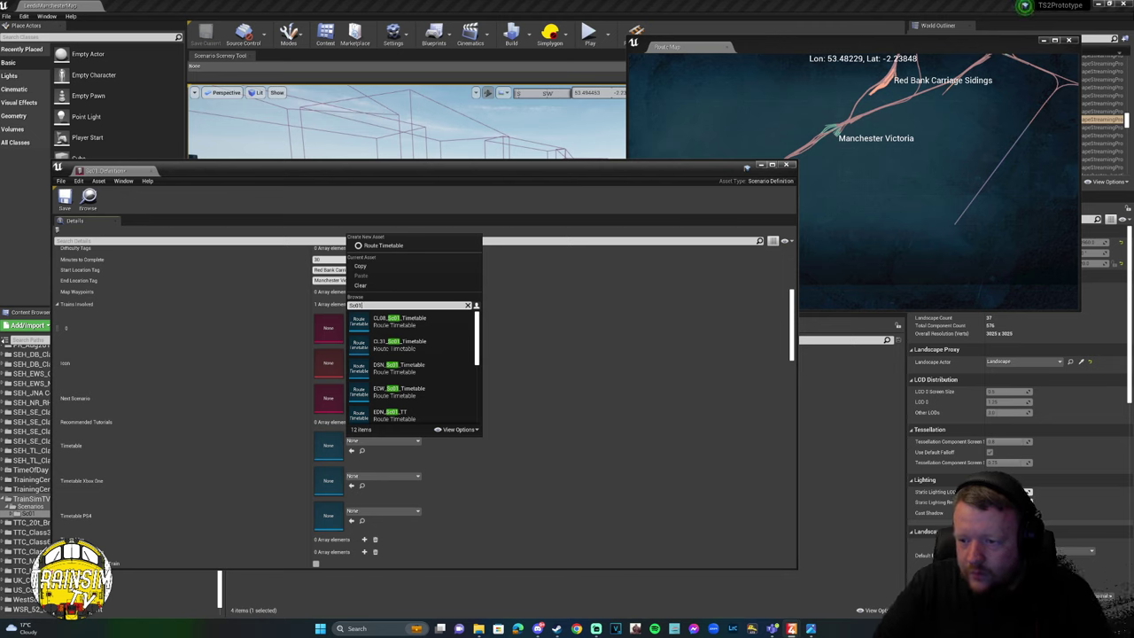
{"action": "scroll", "coordinate": [481, 334], "scroll_direction": "down", "scroll_amount": 1}
{"action": "scroll", "coordinate": [481, 345], "scroll_direction": "down", "scroll_amount": 5}
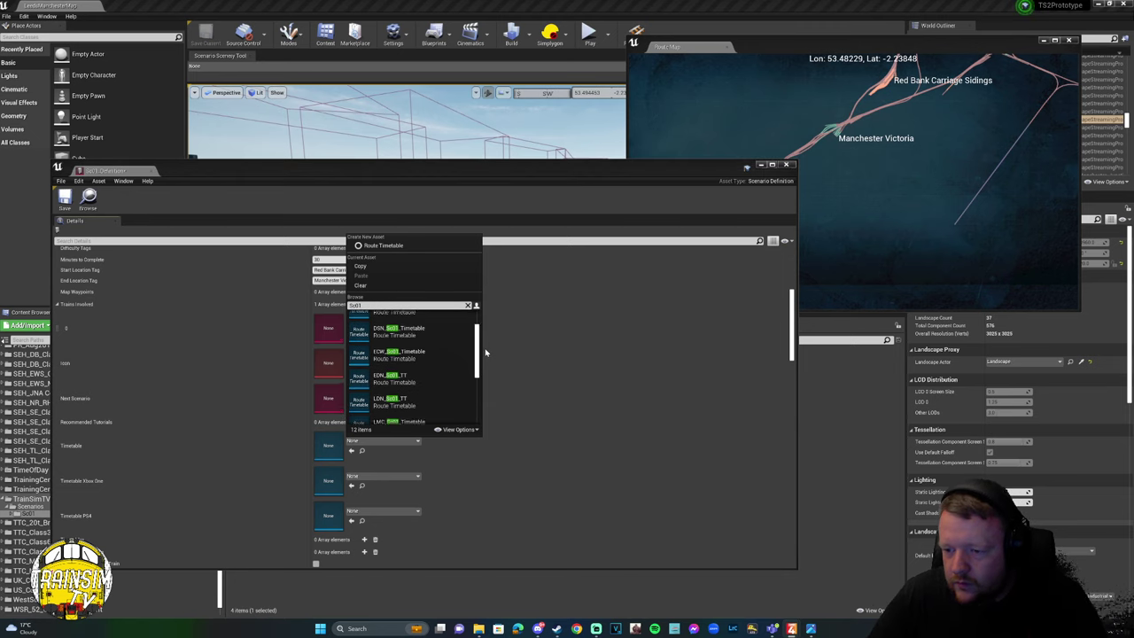
{"action": "mouse_move", "coordinate": [402, 374]}
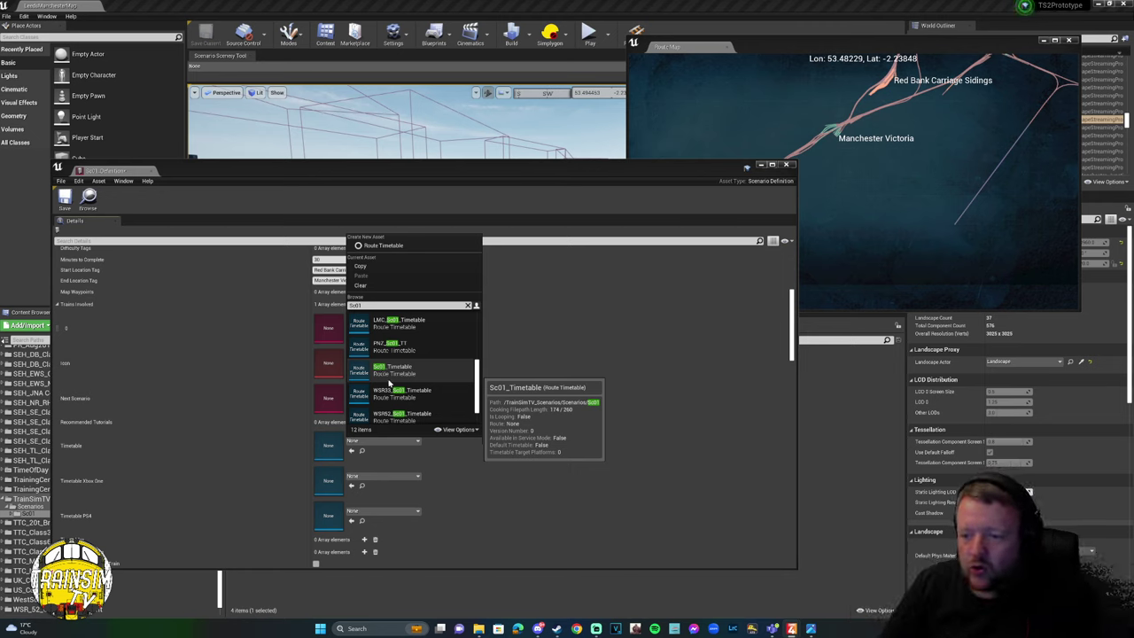
{"action": "mouse_move", "coordinate": [379, 393]}
{"action": "mouse_move", "coordinate": [376, 348]}
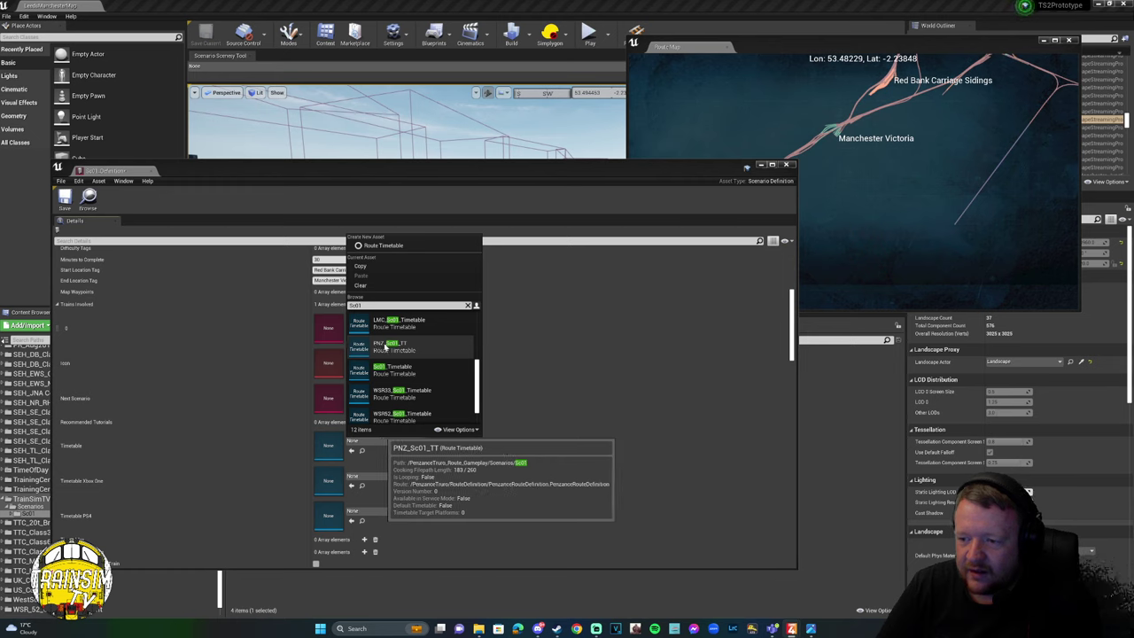
{"action": "mouse_move", "coordinate": [377, 324]}
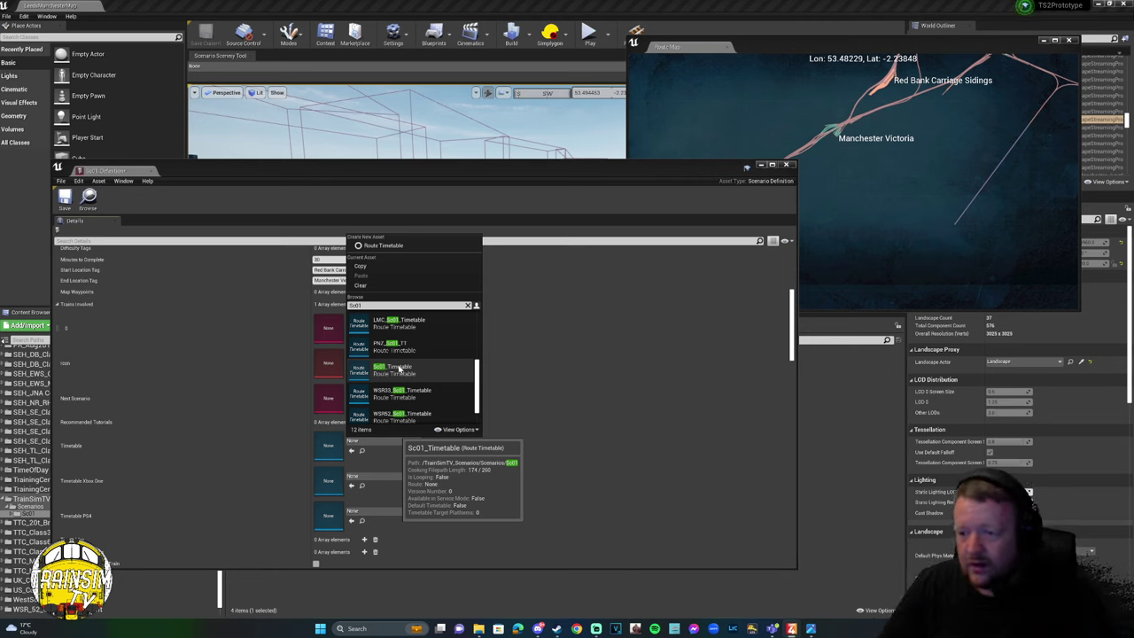
{"action": "left_click", "coordinate": [399, 369]}
Assign Sc01_Timetable to both the Timetable Xbox One and Timetable PS4 properties of the scenario definition.
{"action": "left_click", "coordinate": [383, 478]}
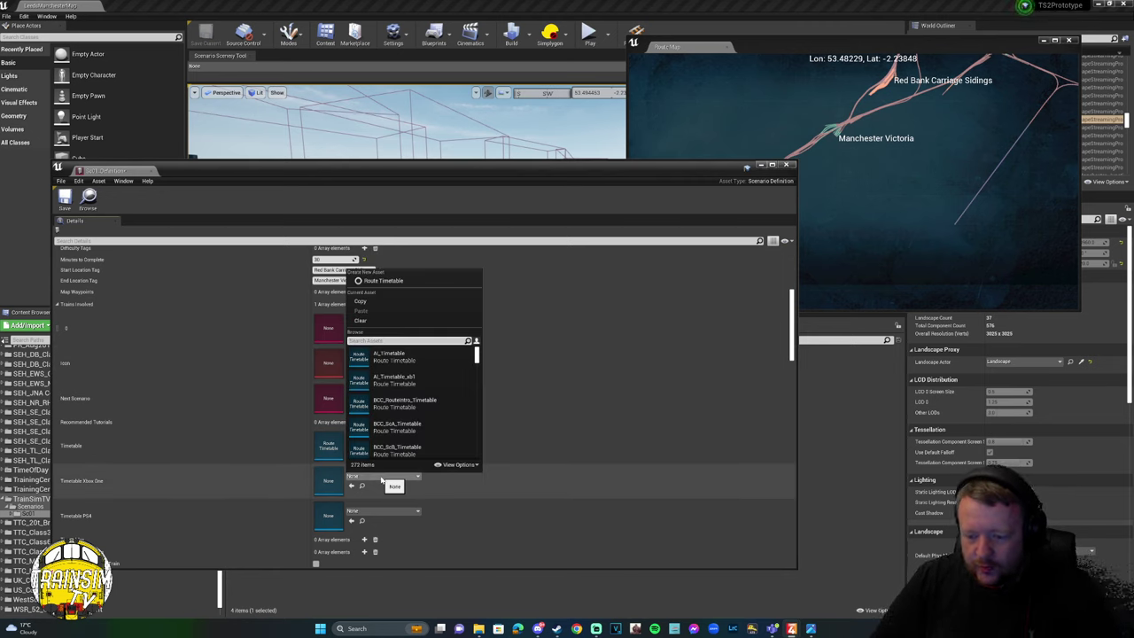
{"action": "type", "text": "sc01"}
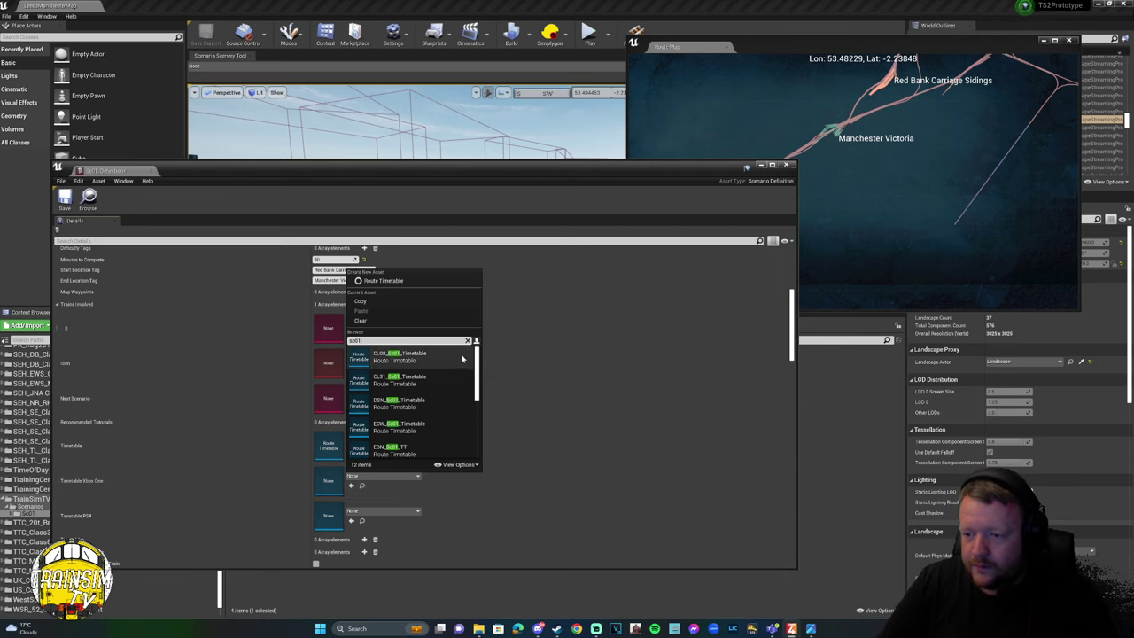
{"action": "left_click_drag", "start_coordinate": [477, 365], "coordinate": [476, 454]}
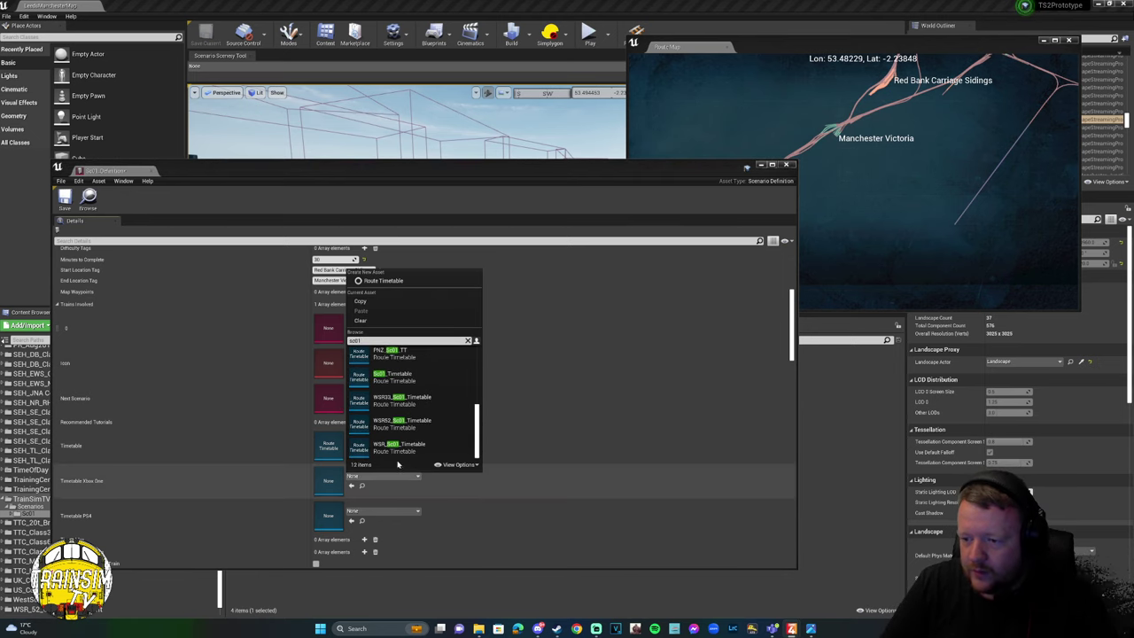
{"action": "left_click", "coordinate": [438, 375]}
{"action": "left_click", "coordinate": [383, 512]}
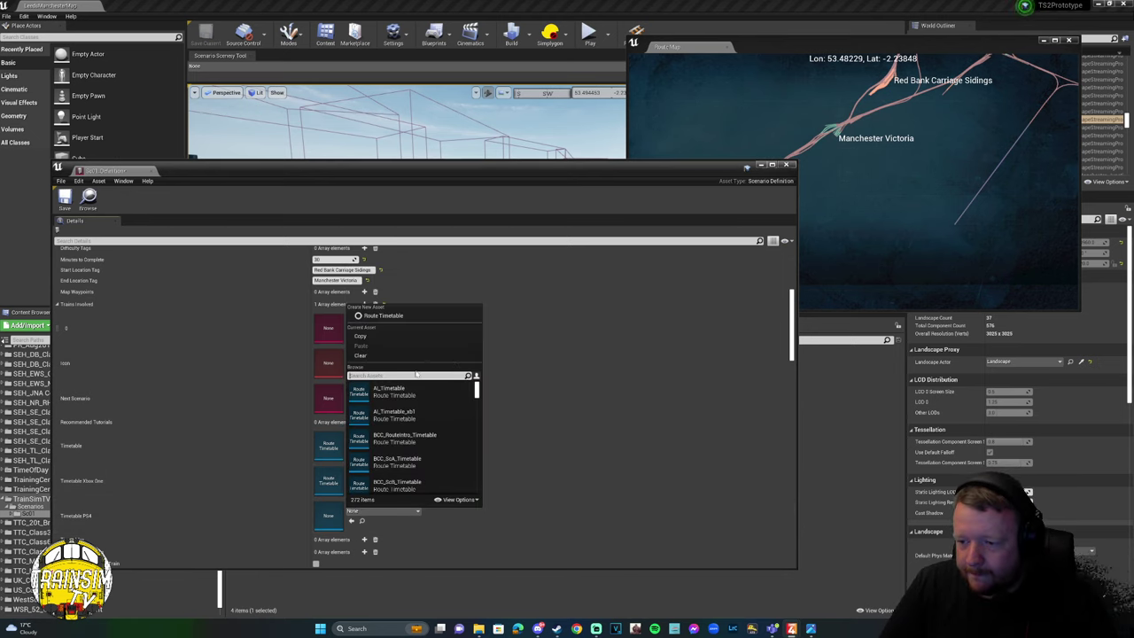
{"action": "type", "text": "sc01"}
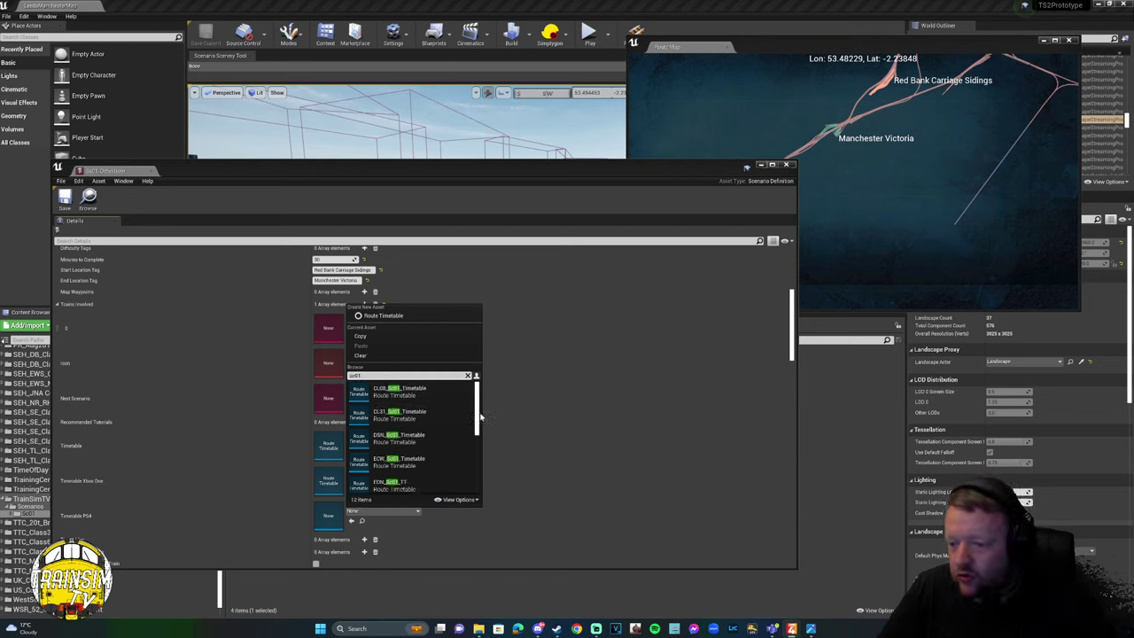
{"action": "scroll", "coordinate": [472, 439], "scroll_direction": "down", "scroll_amount": 5}
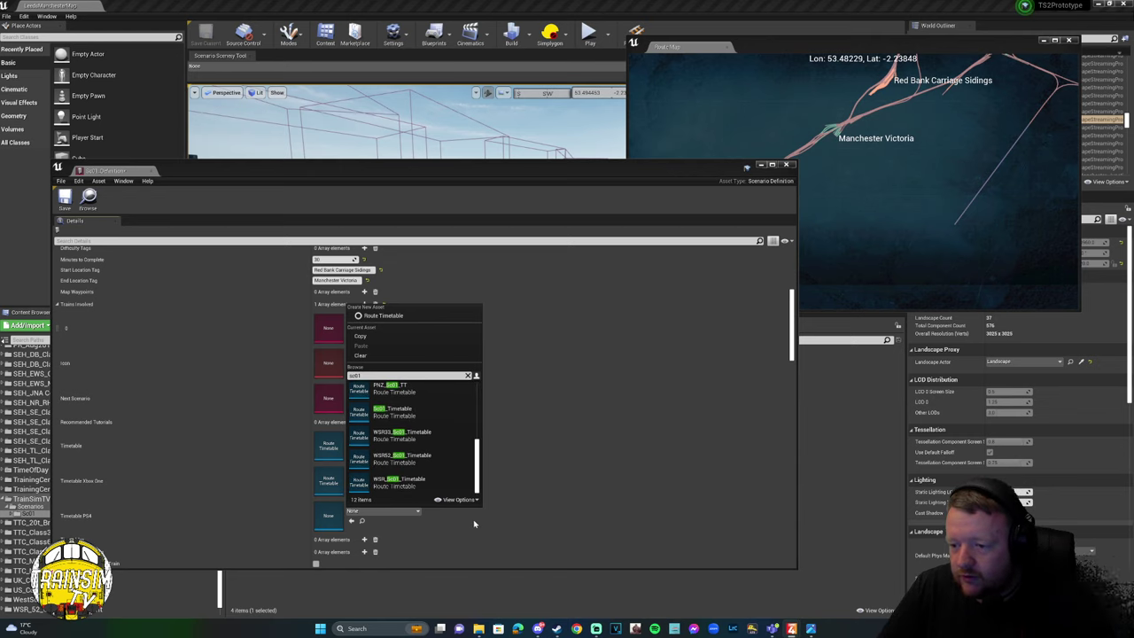
{"action": "left_click", "coordinate": [401, 408]}
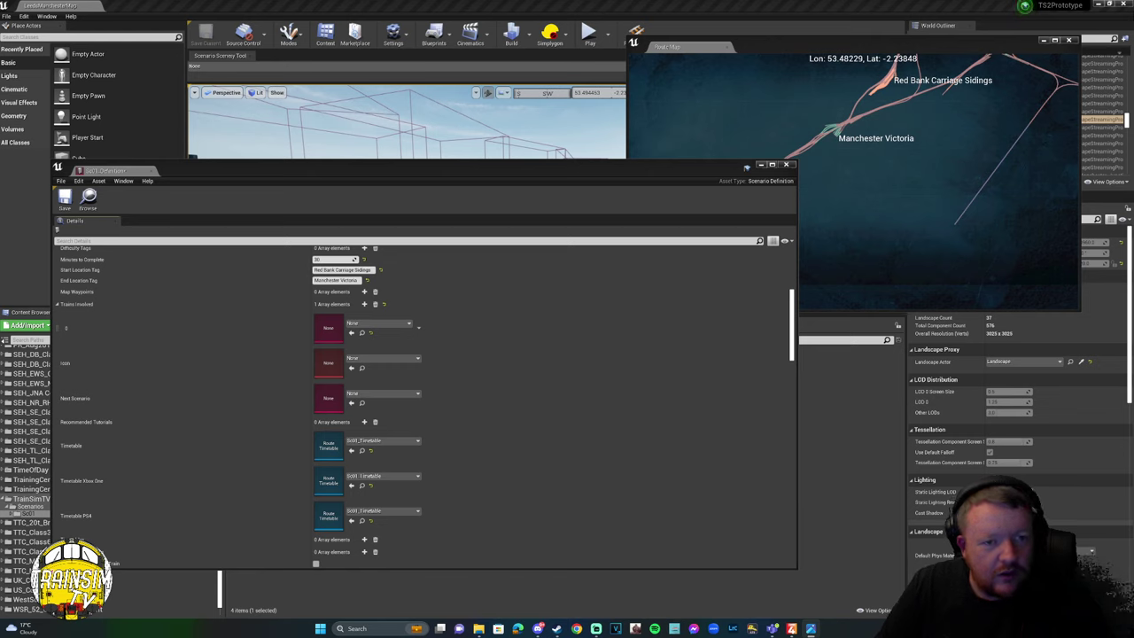
Move the scenario definition window out of the way of the level editor and close the route map.
{"action": "scroll", "coordinate": [527, 440], "scroll_direction": "down", "scroll_amount": 4}
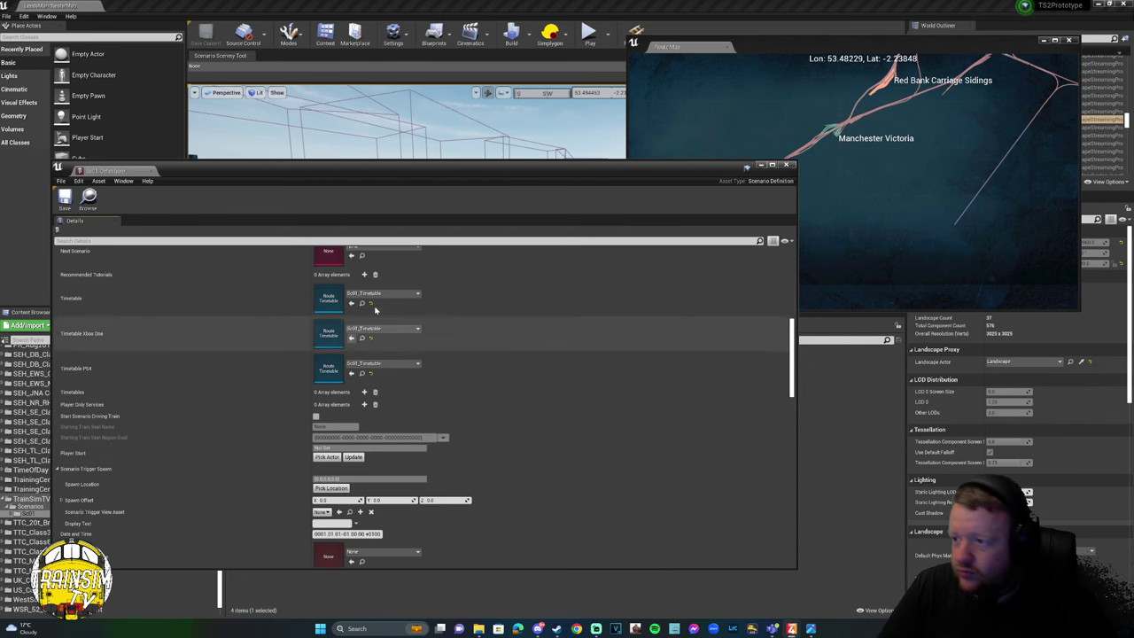
{"action": "left_click_drag", "start_coordinate": [415, 170], "coordinate": [469, 170]}
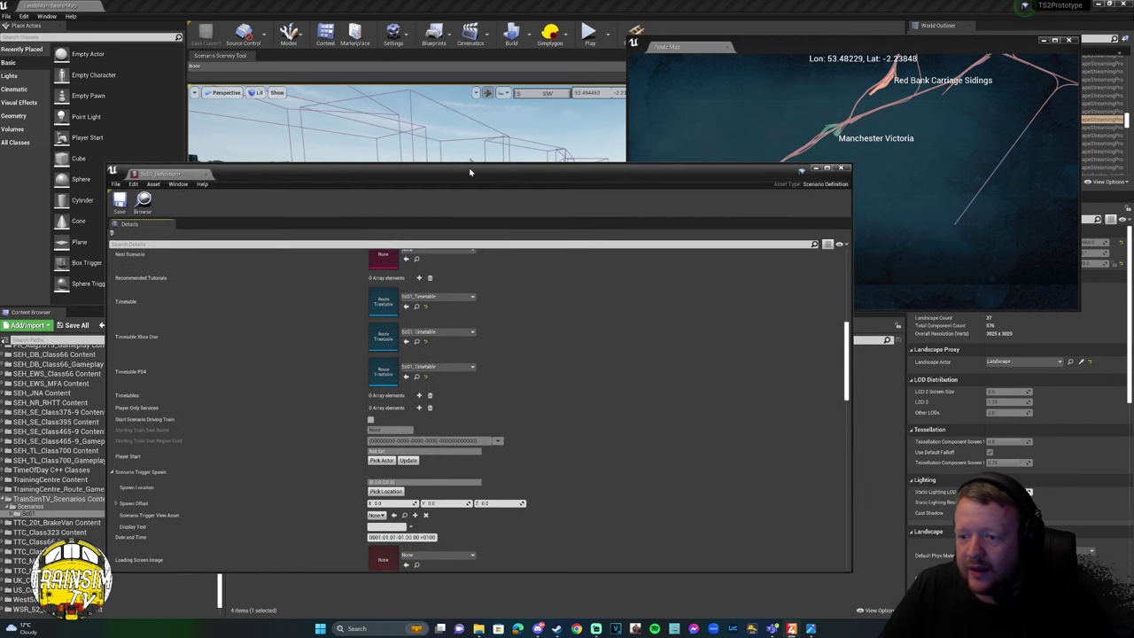
{"action": "left_click", "coordinate": [413, 155]}
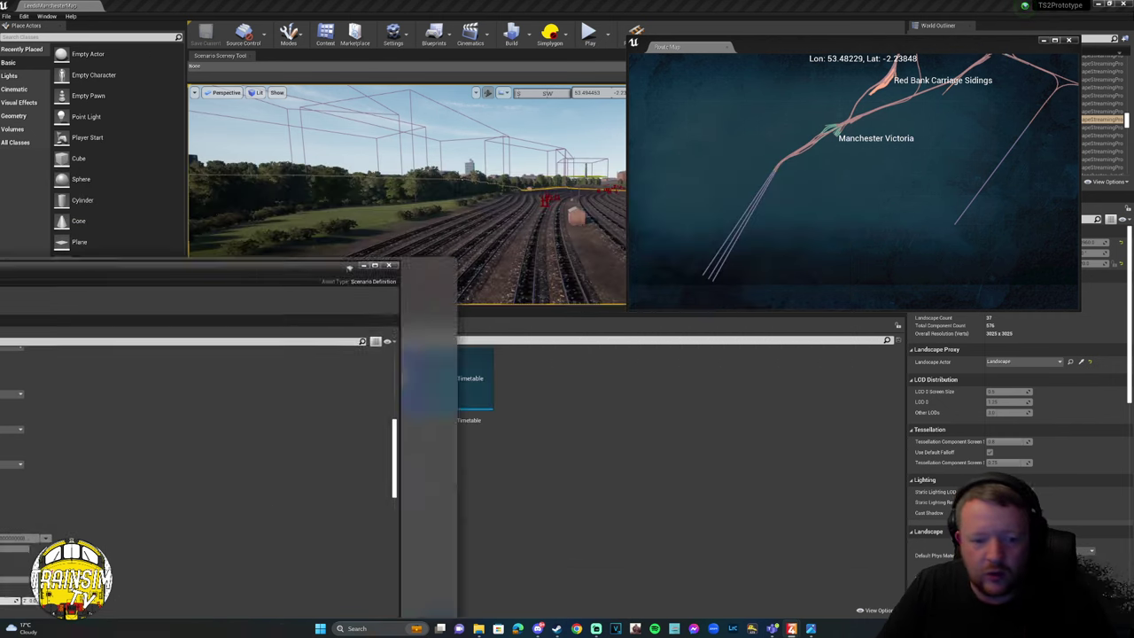
{"action": "left_click", "coordinate": [1069, 41]}
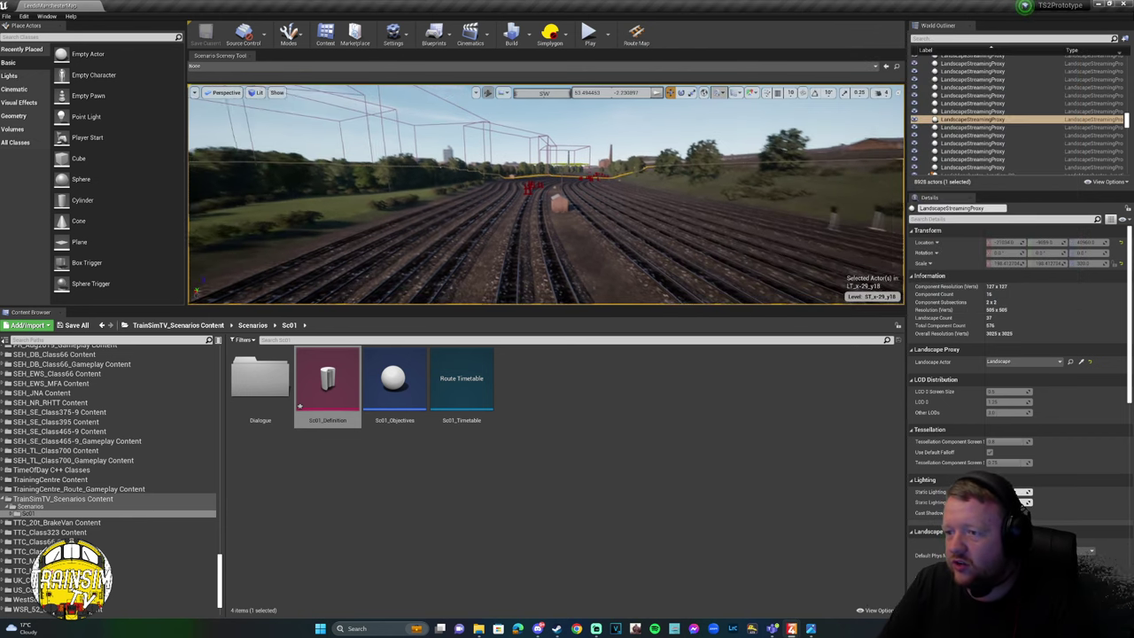
Enlarge the viewport area and assign Sc01_Definition as the scenario in the Scenario Scenery Tool.
{"action": "left_click_drag", "start_coordinate": [544, 306], "coordinate": [536, 466]}
{"action": "left_click", "coordinate": [221, 66]}
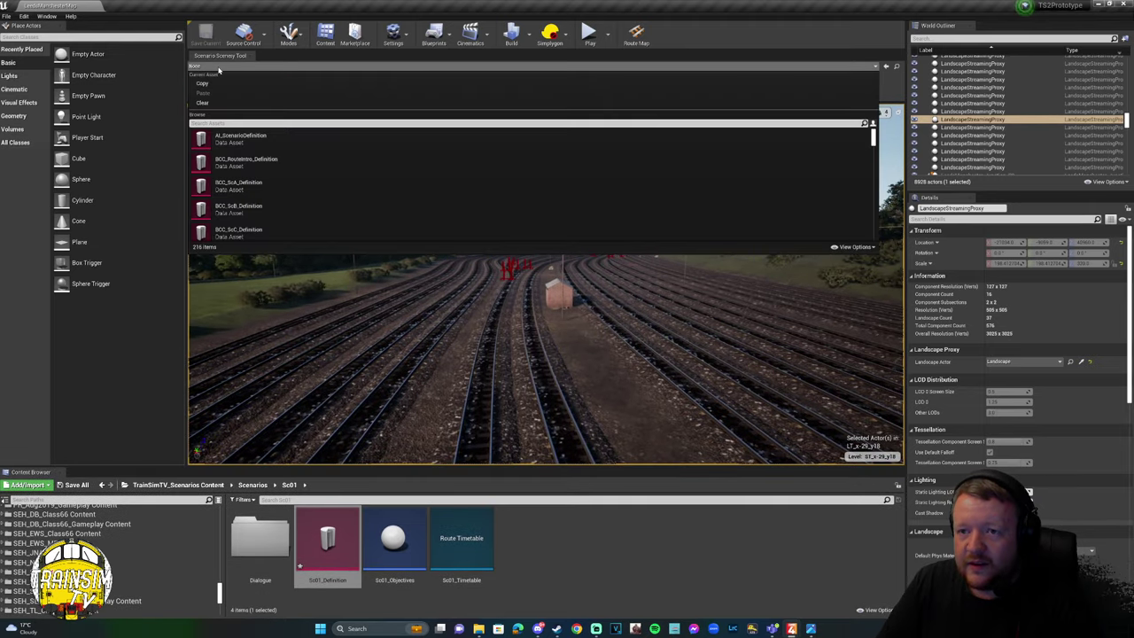
{"action": "type", "text": "sc01"}
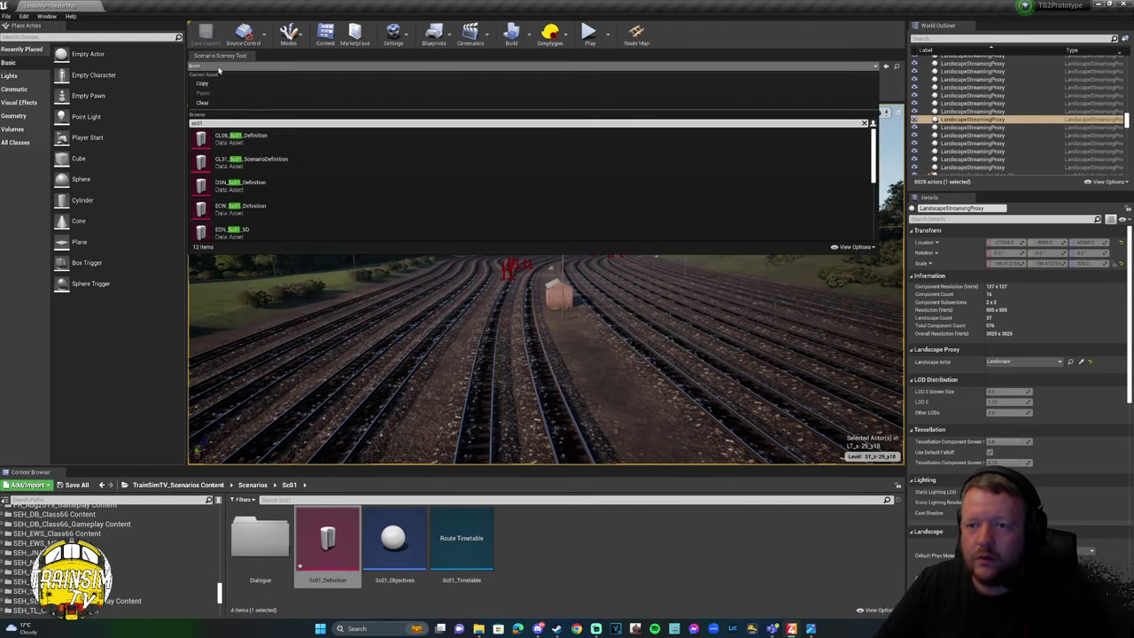
{"action": "scroll", "coordinate": [877, 189], "scroll_direction": "down", "scroll_amount": 3}
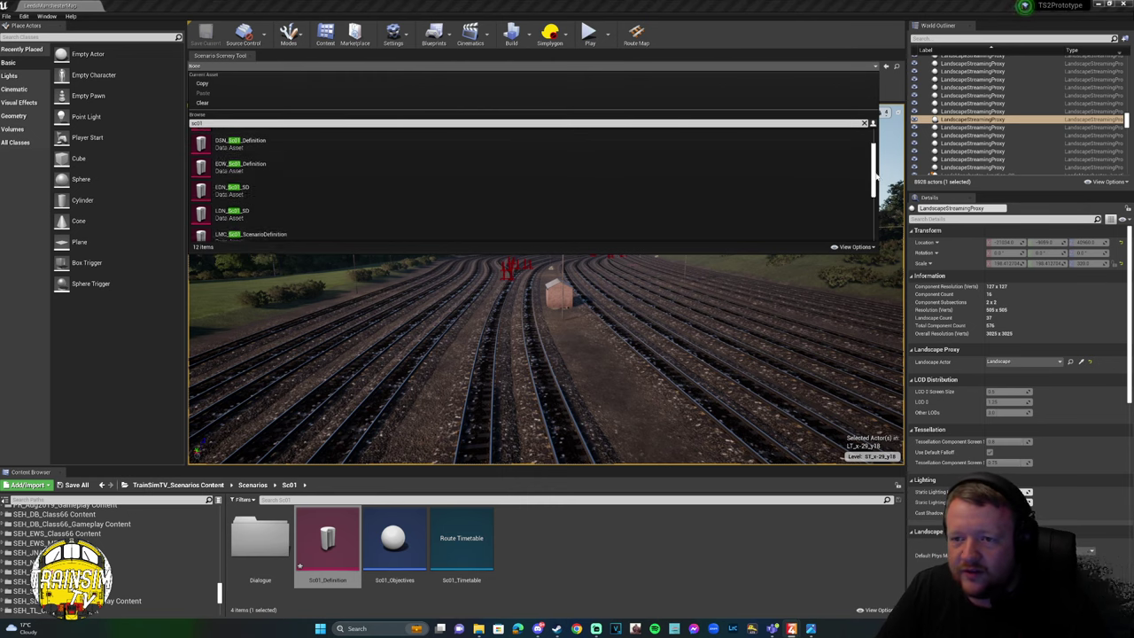
{"action": "scroll", "coordinate": [531, 186], "scroll_direction": "down", "scroll_amount": 3}
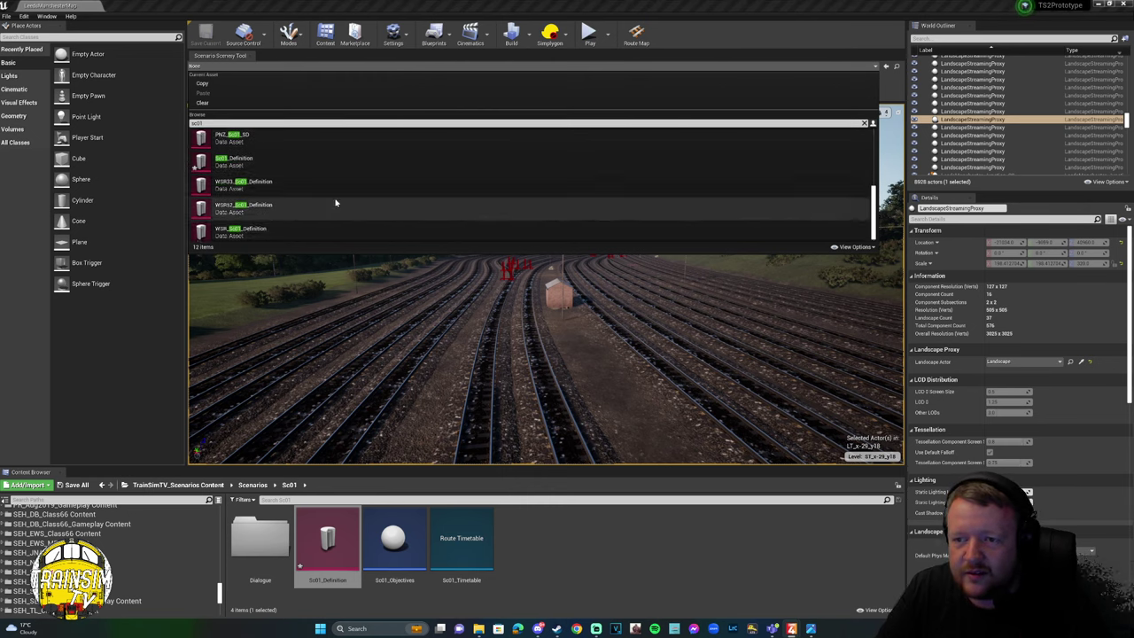
{"action": "left_click", "coordinate": [251, 162]}
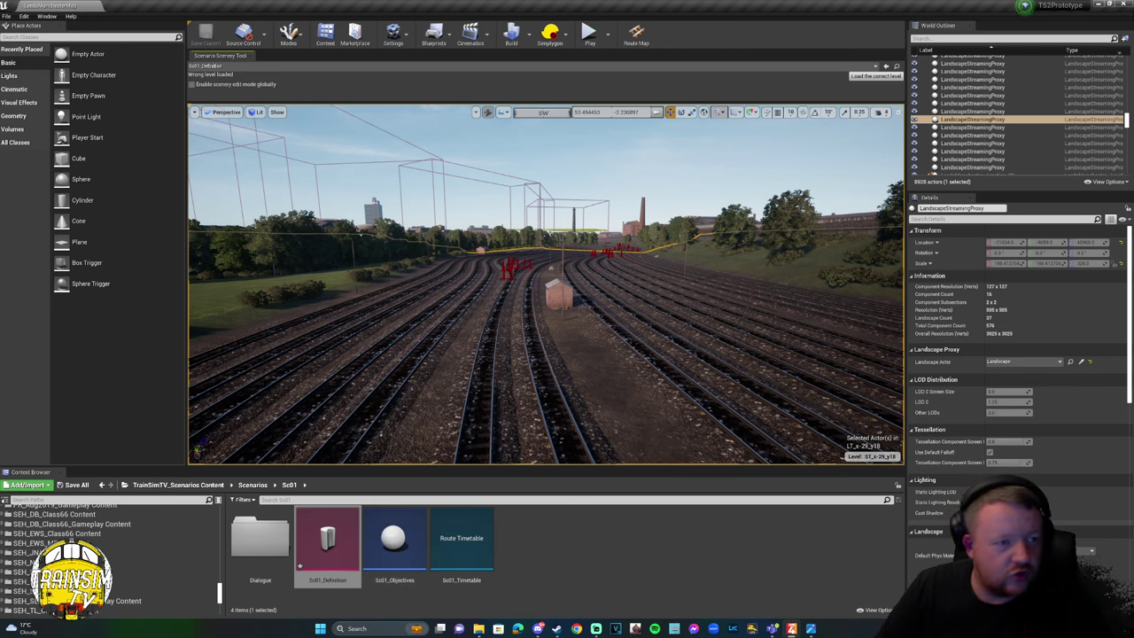
Open the Sc01_Definition asset and review its general, timetable and player start settings.
{"action": "double_click", "coordinate": [328, 536]}
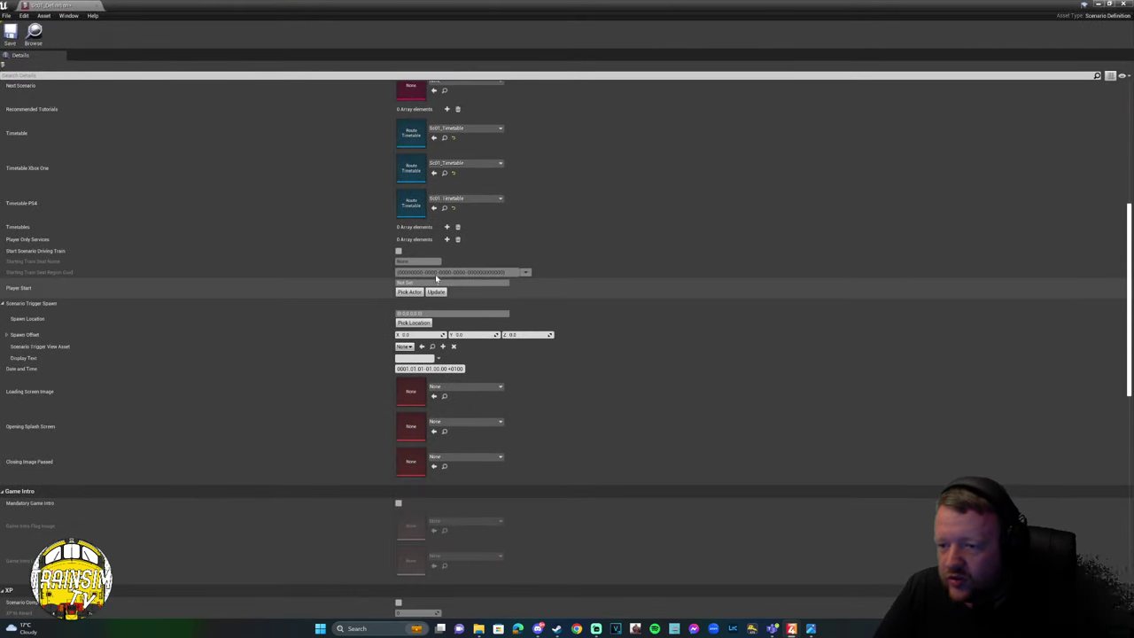
{"action": "scroll", "coordinate": [449, 277], "scroll_direction": "up", "scroll_amount": 6}
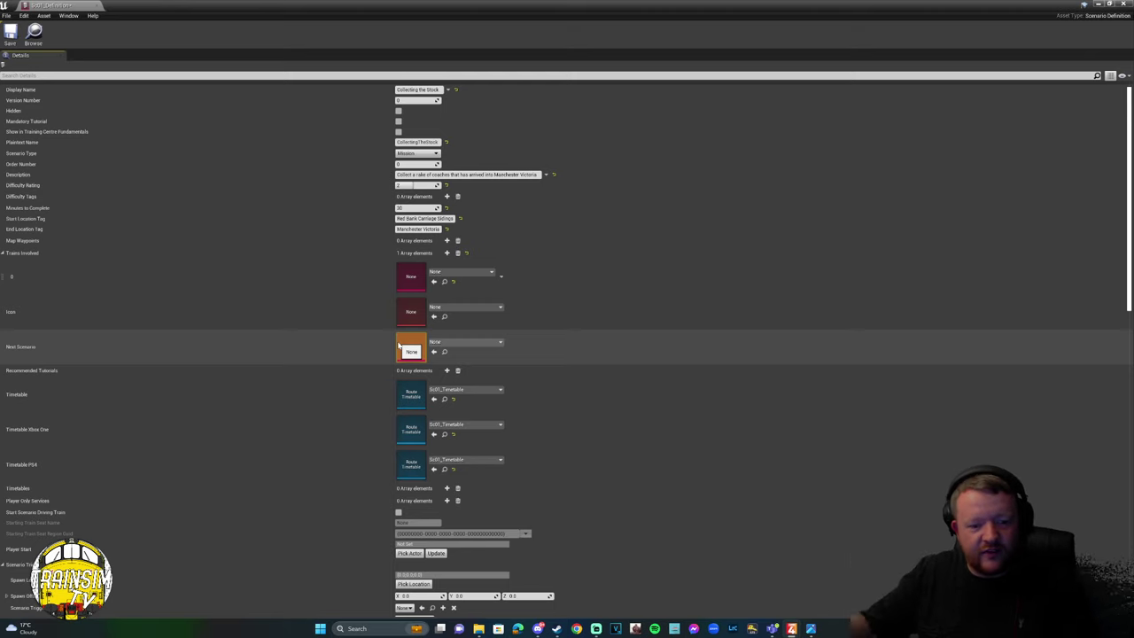
{"action": "scroll", "coordinate": [669, 470], "scroll_direction": "down", "scroll_amount": 2}
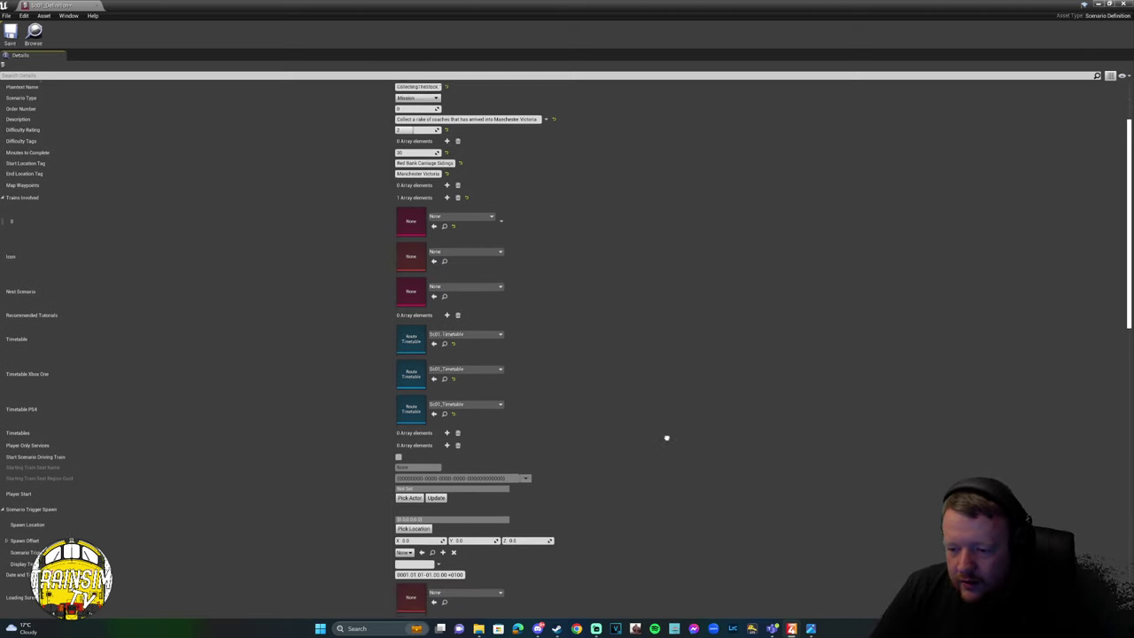
{"action": "scroll", "coordinate": [588, 517], "scroll_direction": "down", "scroll_amount": 2}
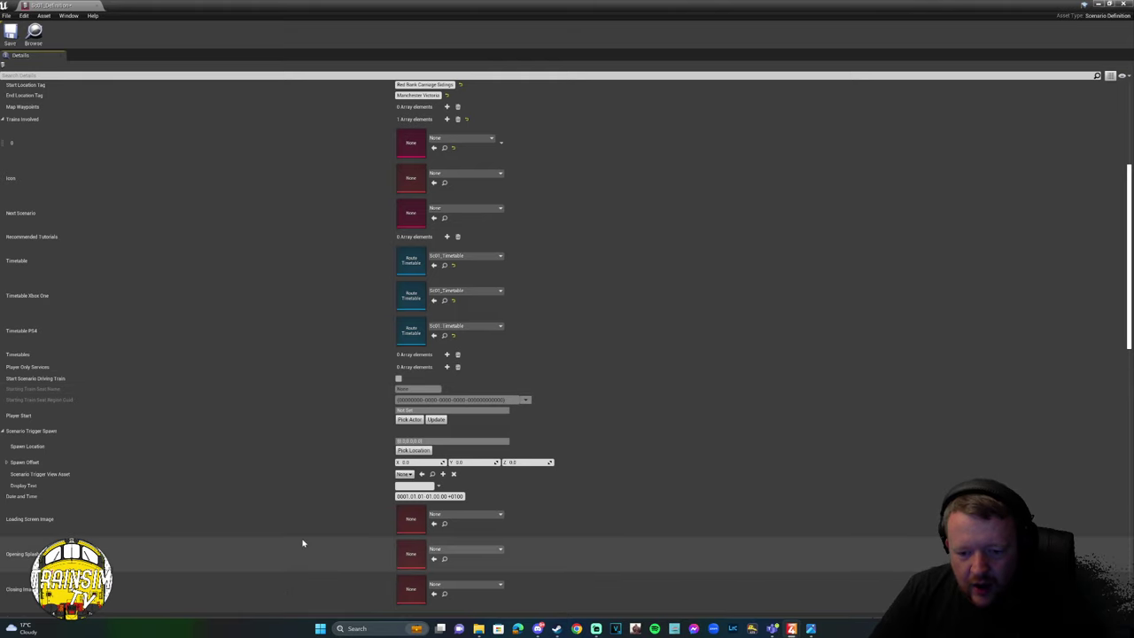
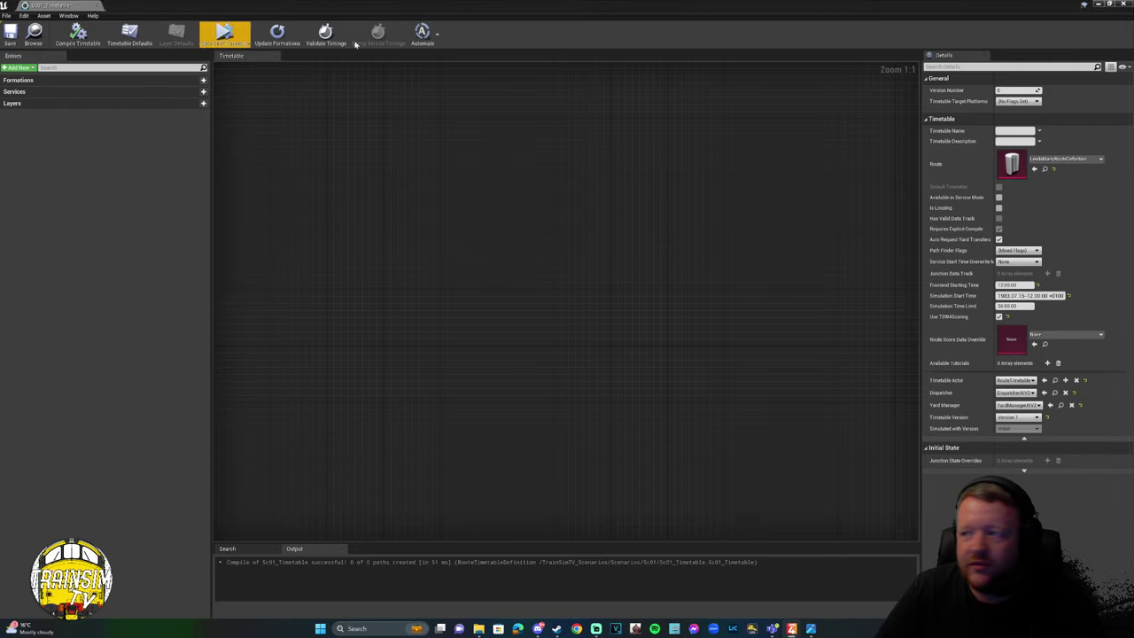
Close the timetable and set the Date and Time in Sc01_Definition to 1983.07.16-12.00.00 +0100.
{"action": "left_click", "coordinate": [96, 7]}
{"action": "double_click", "coordinate": [326, 542]}
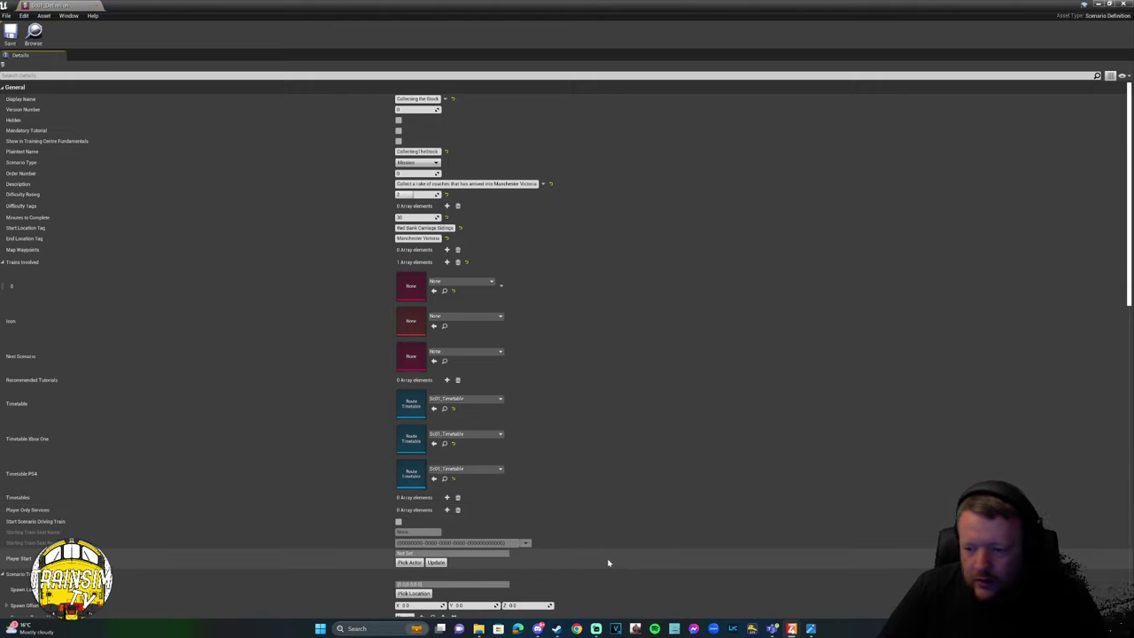
{"action": "scroll", "coordinate": [604, 560], "scroll_direction": "down", "scroll_amount": 1}
{"action": "scroll", "coordinate": [604, 561], "scroll_direction": "down", "scroll_amount": 3}
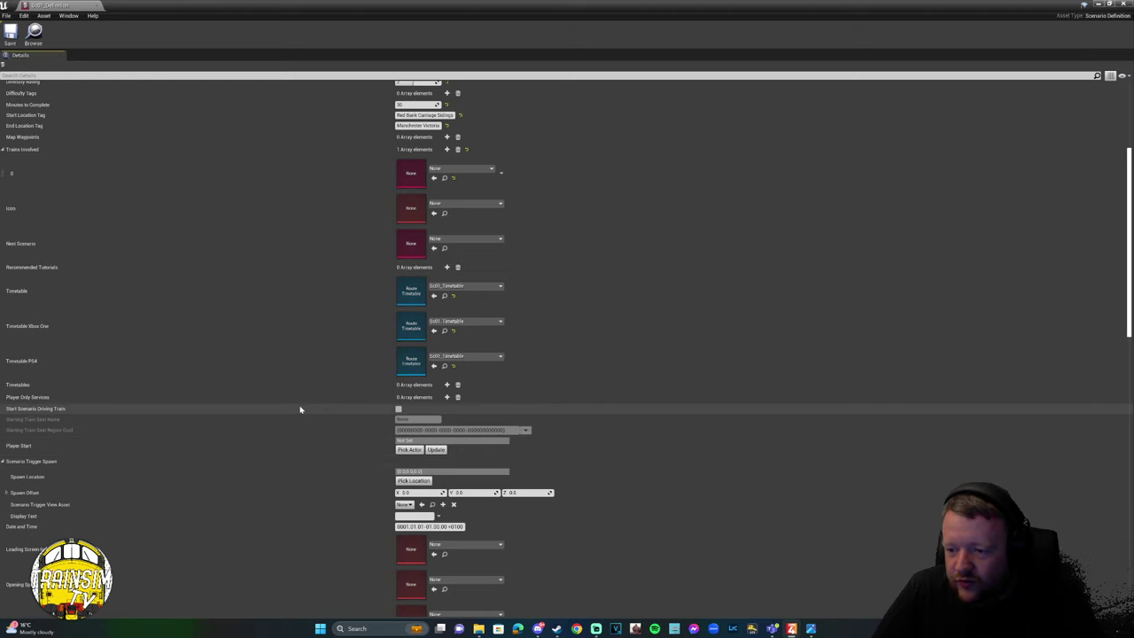
{"action": "scroll", "coordinate": [310, 355], "scroll_direction": "down", "scroll_amount": 3}
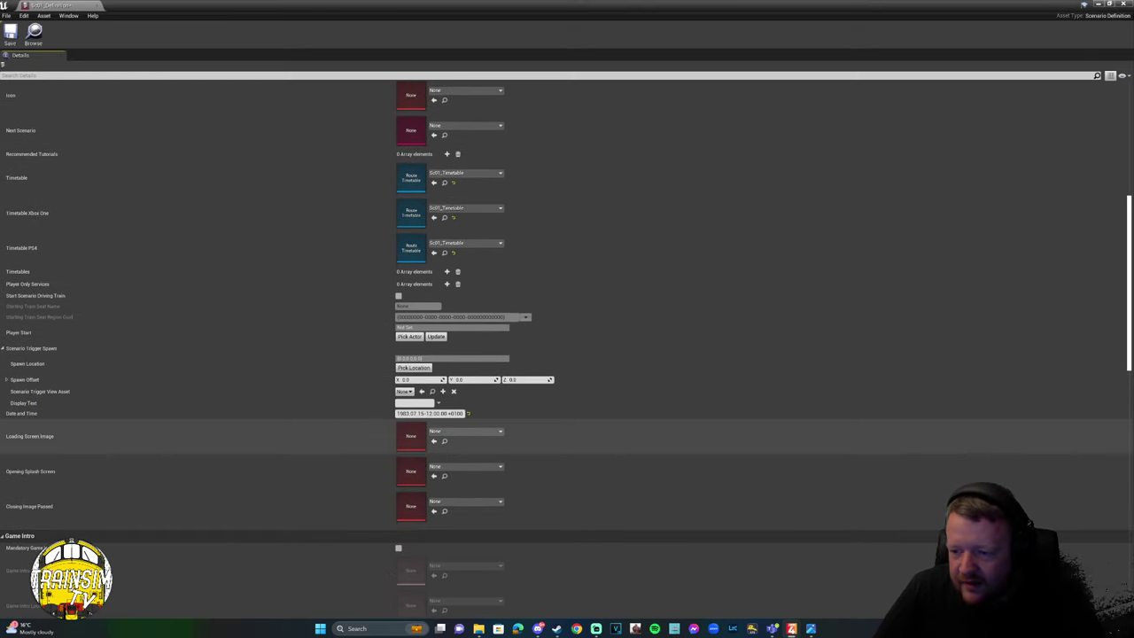
{"action": "key", "text": "ctrl+v"}
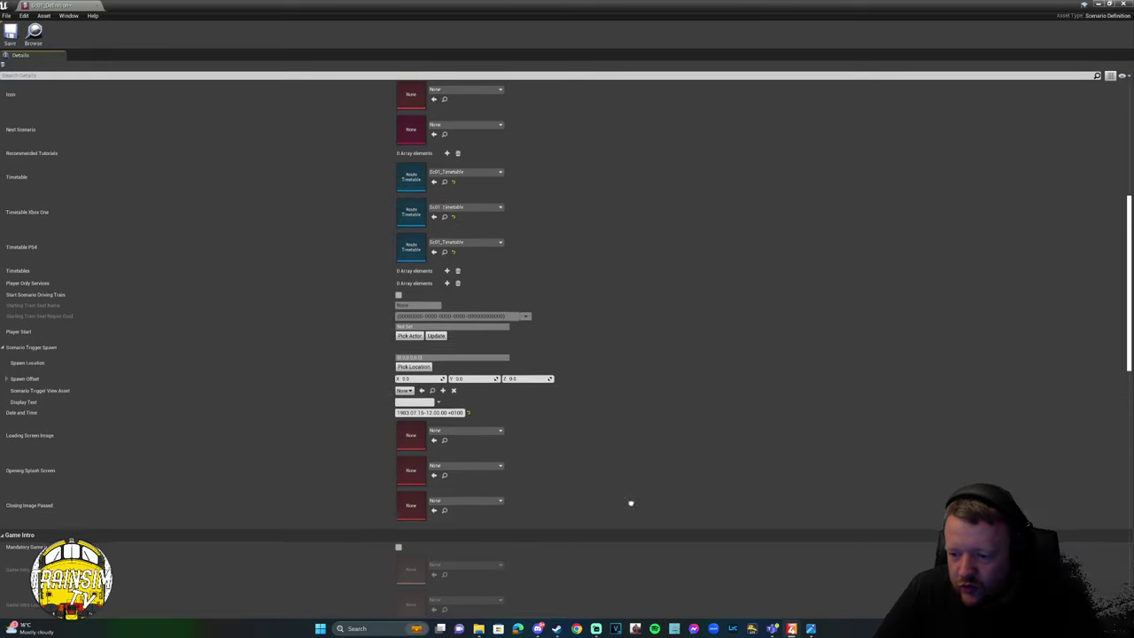
Save the Sc01_Definition asset, check its remaining settings, and return to the level editor.
{"action": "scroll", "coordinate": [630, 502], "scroll_direction": "down", "scroll_amount": 8}
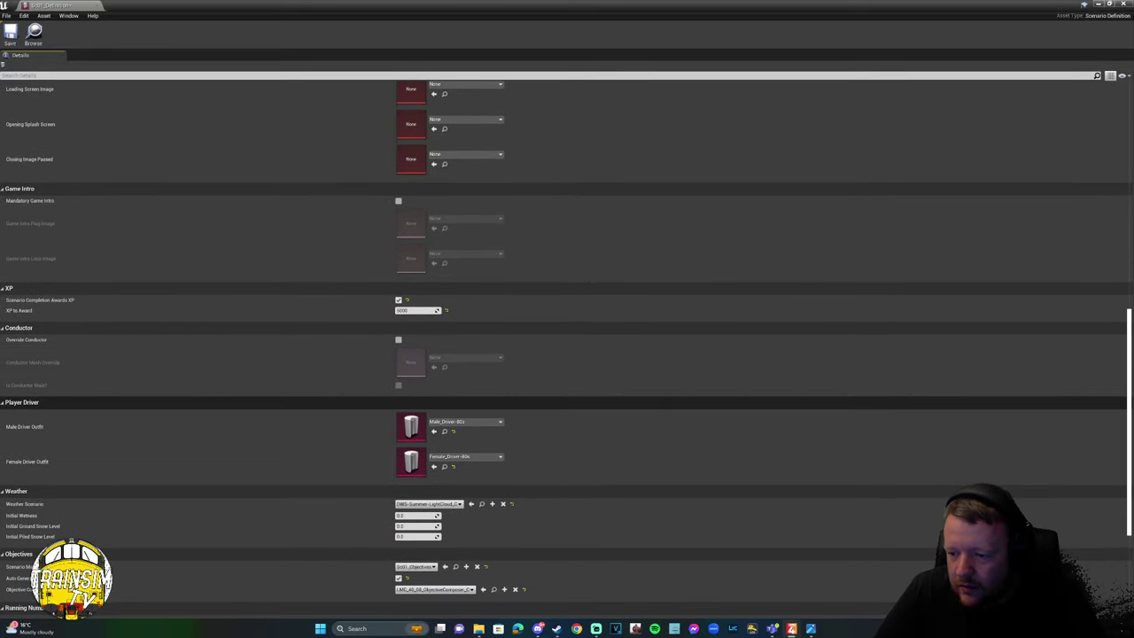
{"action": "scroll", "coordinate": [608, 258], "scroll_direction": "down", "scroll_amount": 2}
{"action": "left_click", "coordinate": [10, 32]}
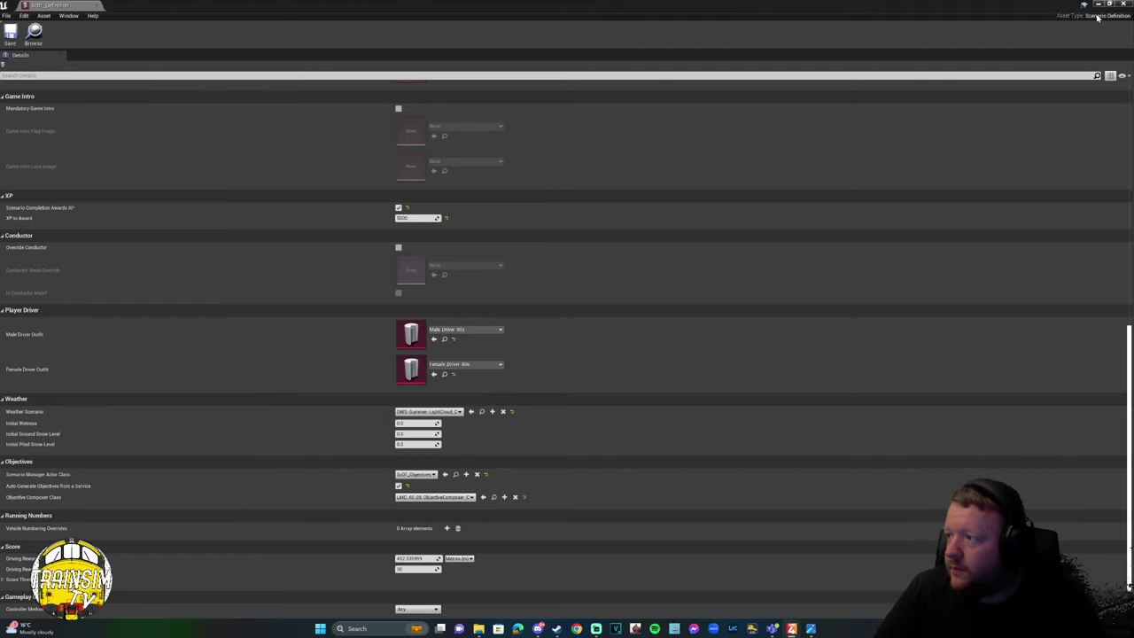
{"action": "scroll", "coordinate": [209, 393], "scroll_direction": "down", "scroll_amount": 1}
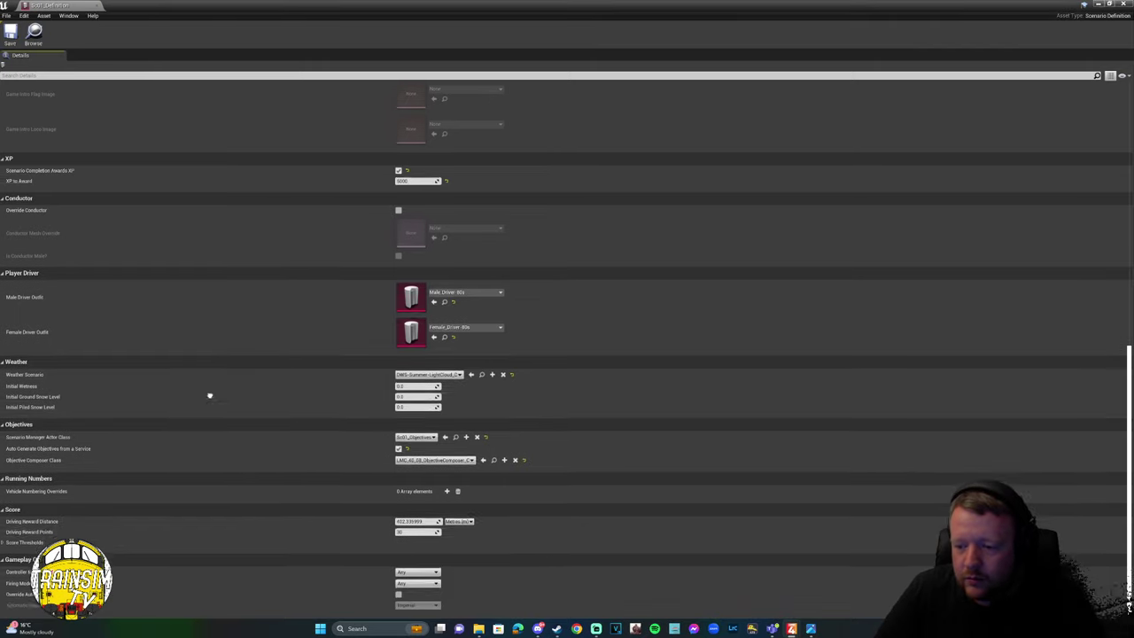
{"action": "scroll", "coordinate": [210, 435], "scroll_direction": "up", "scroll_amount": 10}
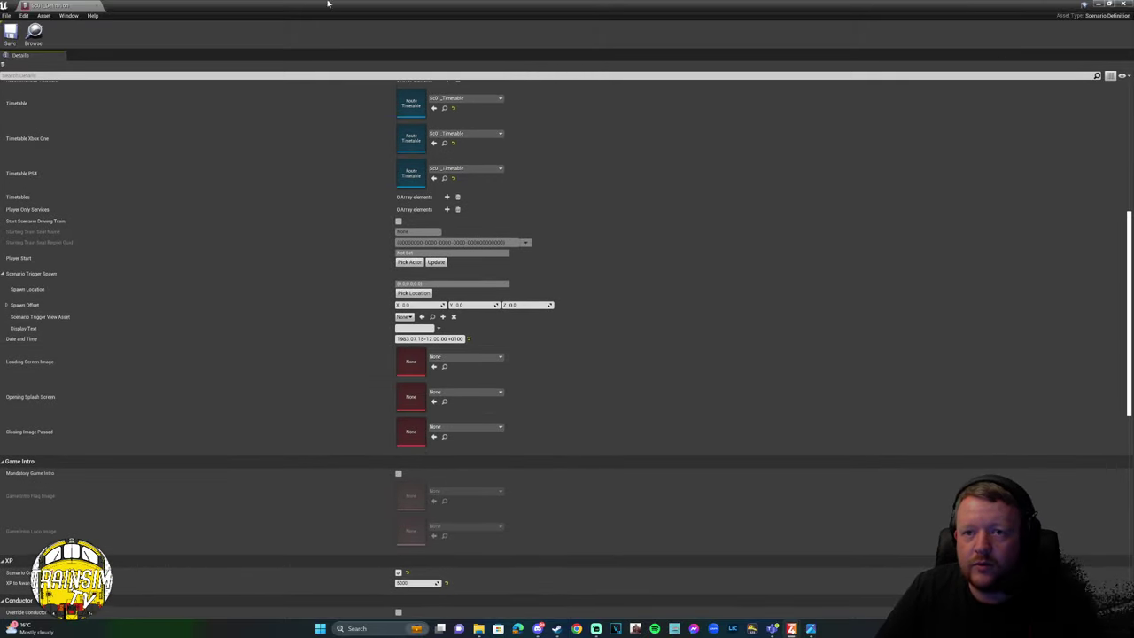
{"action": "left_click", "coordinate": [1099, 4]}
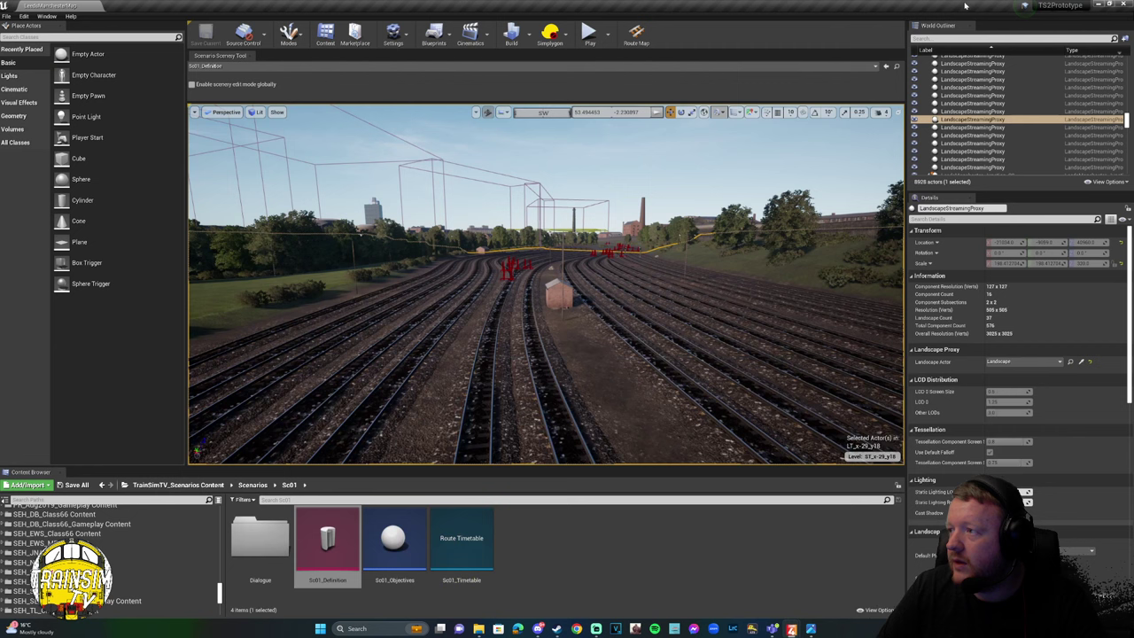
Enable scenery edit mode globally and place a Player Start on the ballast beside the outermost track near the brick hut.
{"action": "left_click", "coordinate": [192, 84]}
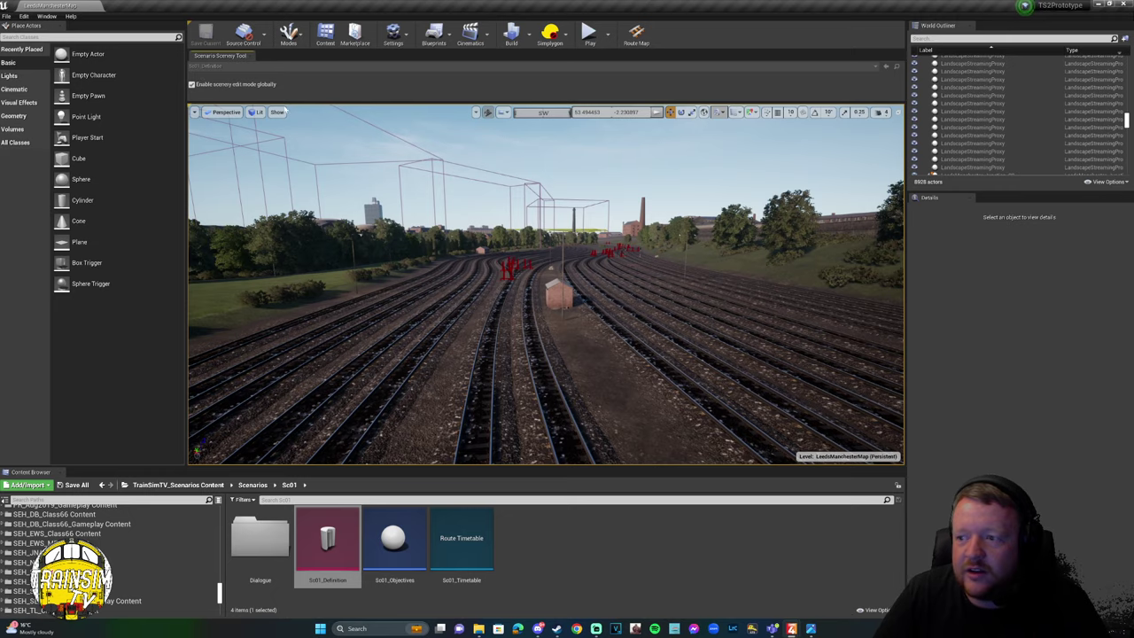
{"action": "right_click_drag", "start_coordinate": [545, 283], "coordinate": [899, 283]}
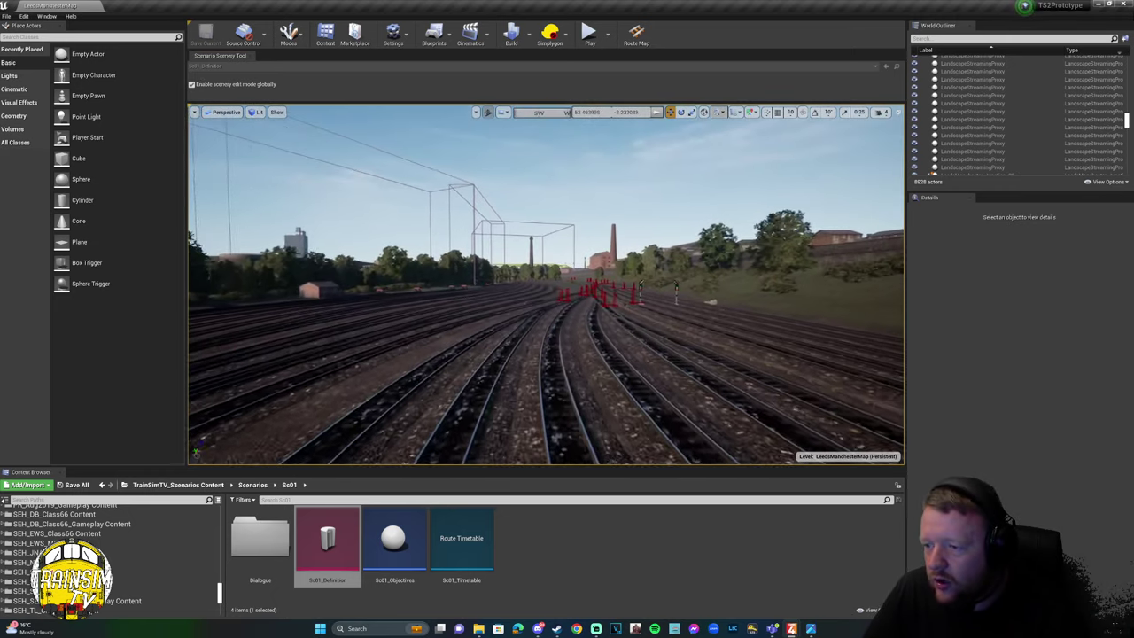
{"action": "right_click_drag", "start_coordinate": [545, 284], "coordinate": [762, 283]}
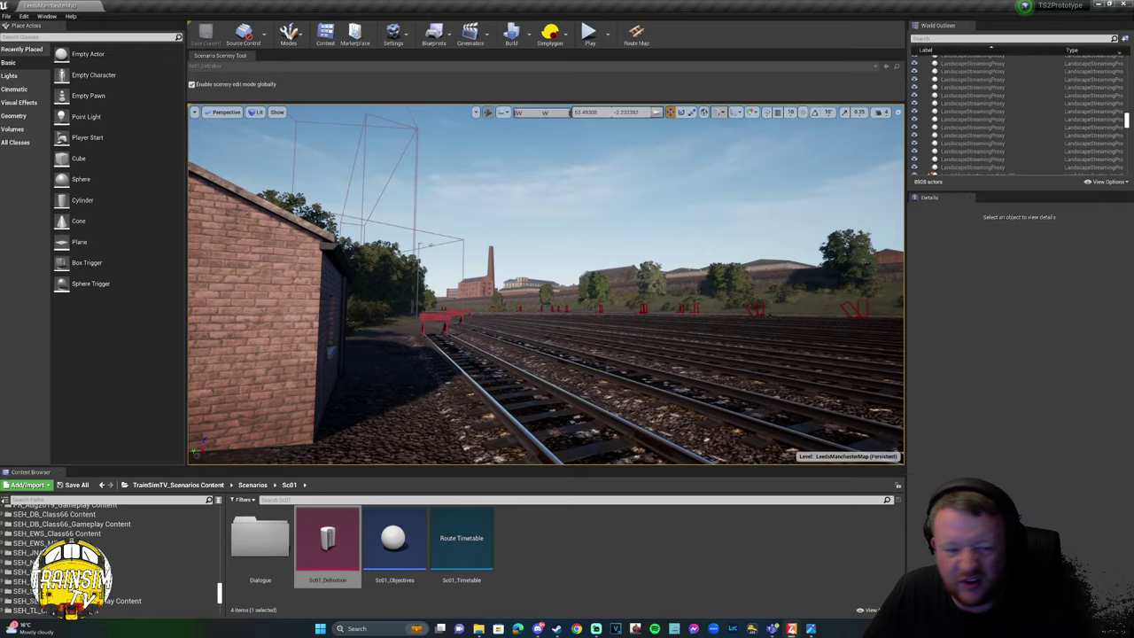
{"action": "right_click_drag", "start_coordinate": [546, 283], "coordinate": [488, 284]}
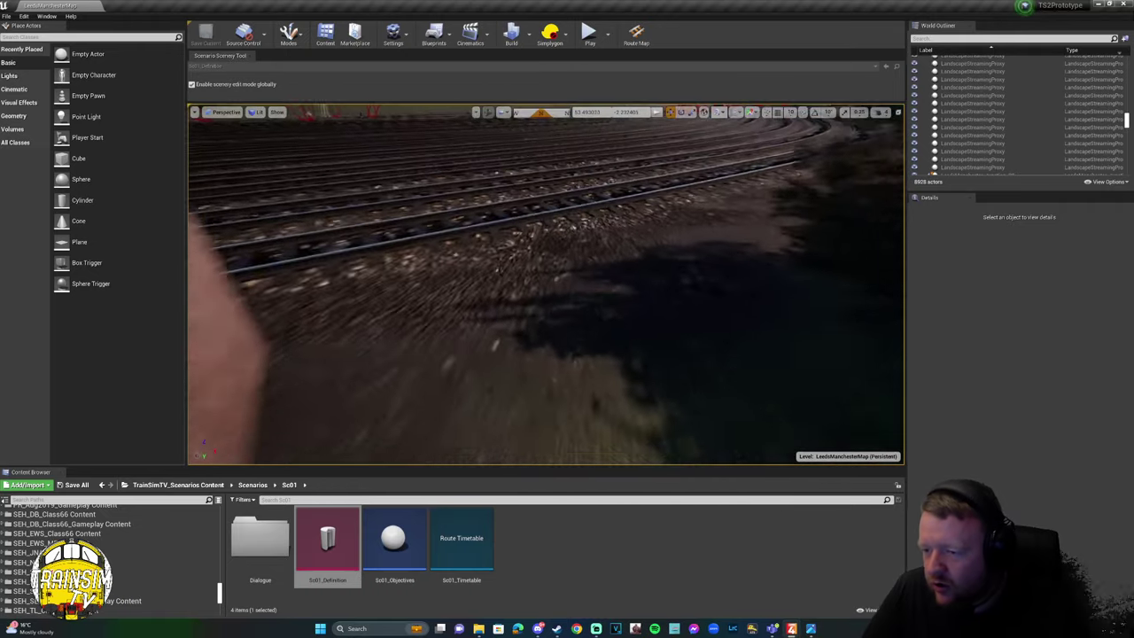
{"action": "right_click_drag", "start_coordinate": [488, 284], "coordinate": [518, 275]}
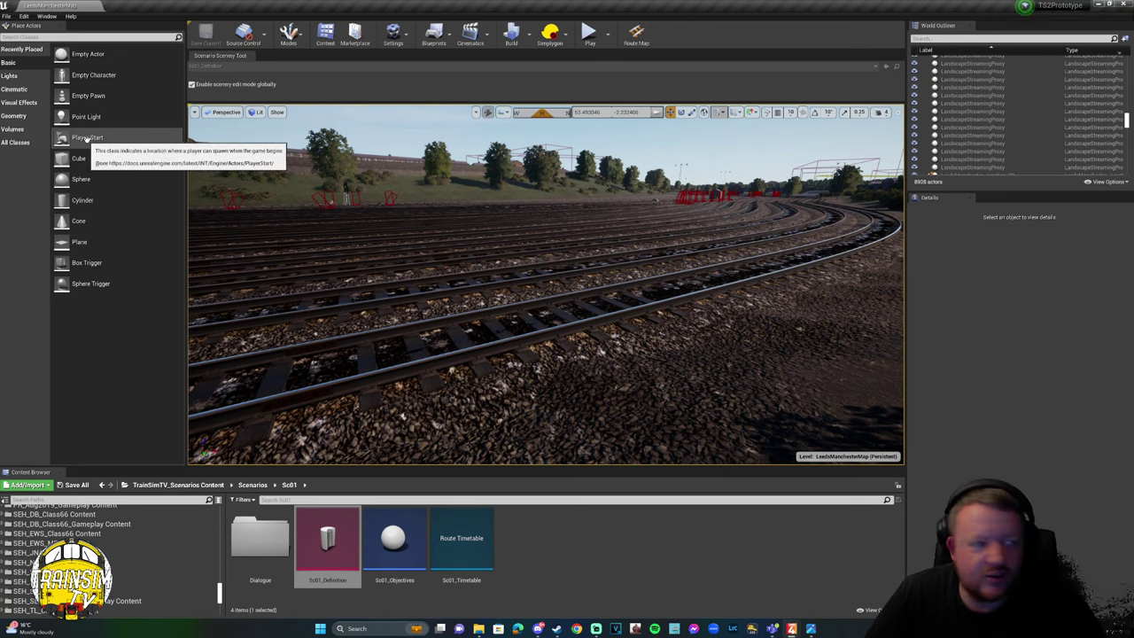
{"action": "left_click_drag", "start_coordinate": [87, 138], "coordinate": [547, 342]}
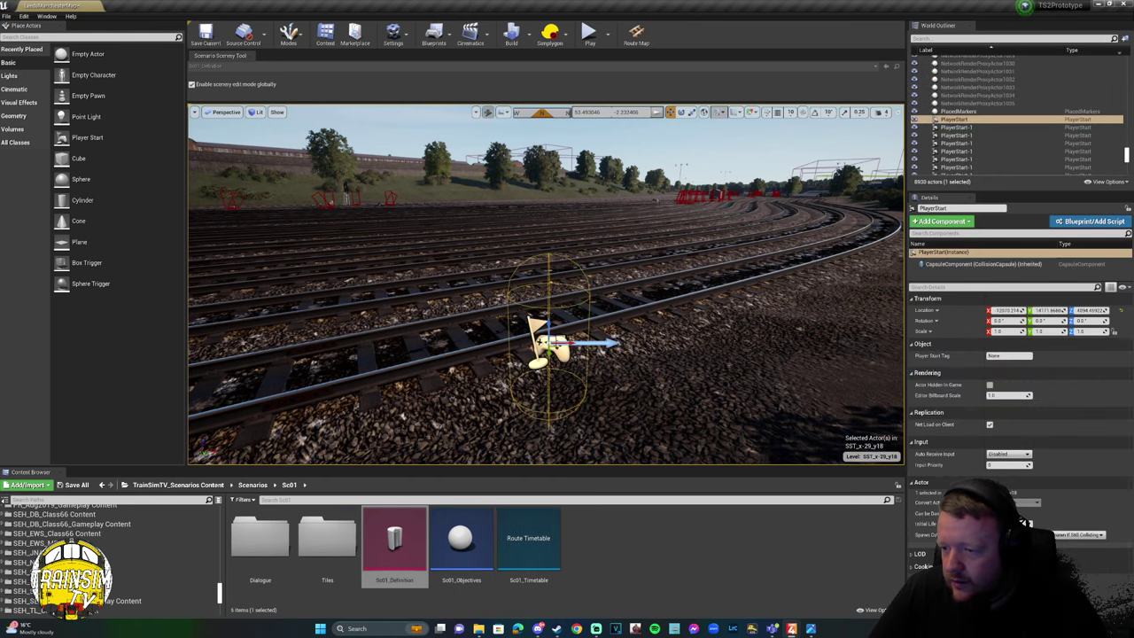
Reposition the Player Start on the ballast clear of the adjacent rail.
{"action": "key", "text": "f"}
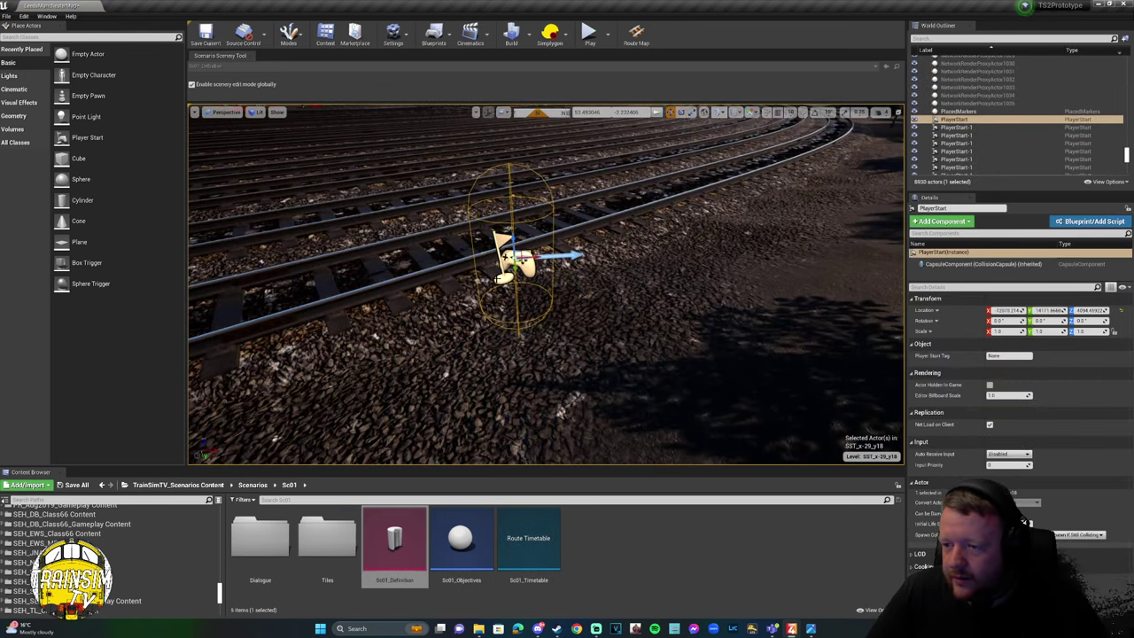
{"action": "right_click_drag", "start_coordinate": [499, 279], "coordinate": [620, 292]}
{"action": "key", "text": "f"}
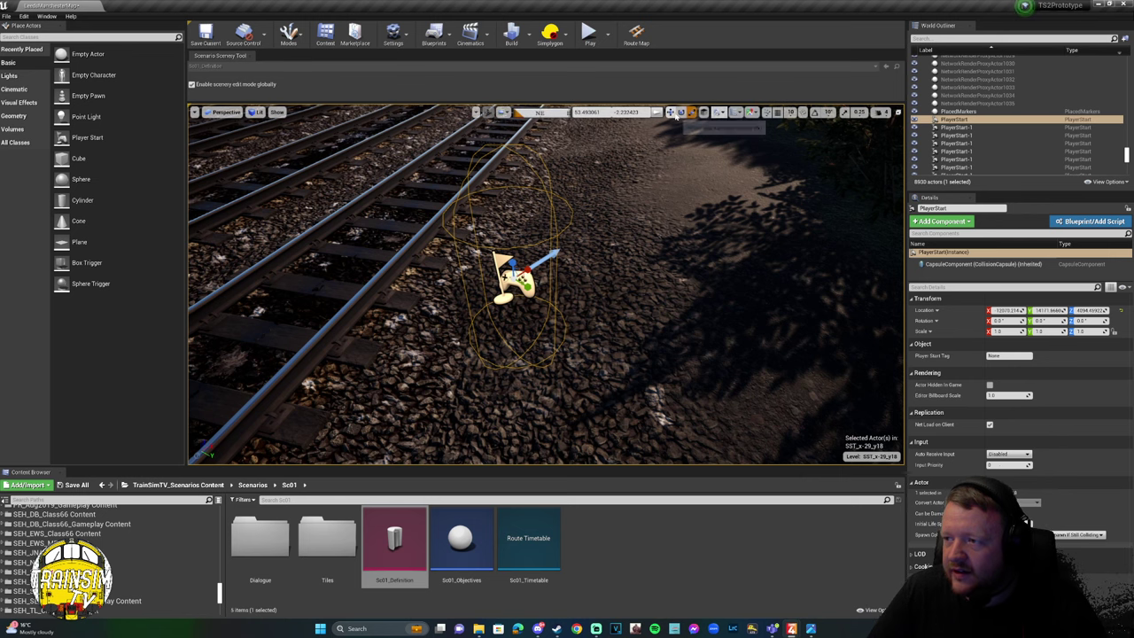
{"action": "key", "text": "w"}
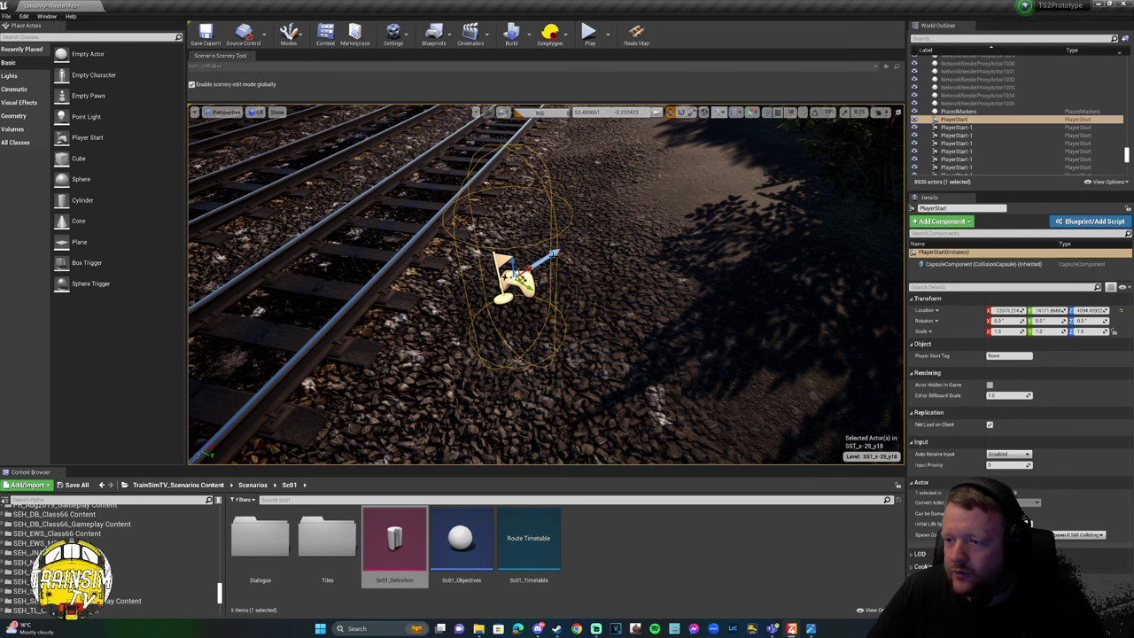
{"action": "left_click_drag", "start_coordinate": [532, 262], "coordinate": [399, 349]}
Rotate the Player Start roughly a quarter turn about its vertical axis so it faces the tracks.
{"action": "key", "text": "e"}
{"action": "left_click_drag", "start_coordinate": [510, 355], "coordinate": [486, 376]}
{"action": "right_click_drag", "start_coordinate": [485, 377], "coordinate": [485, 292]}
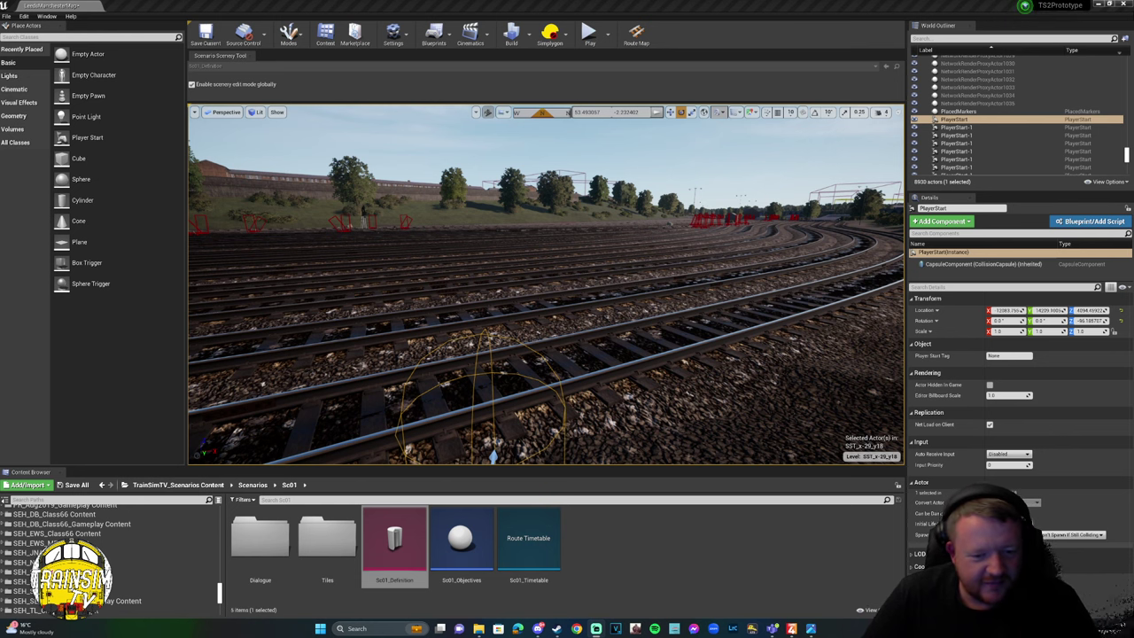
{"action": "key", "text": "Up"}
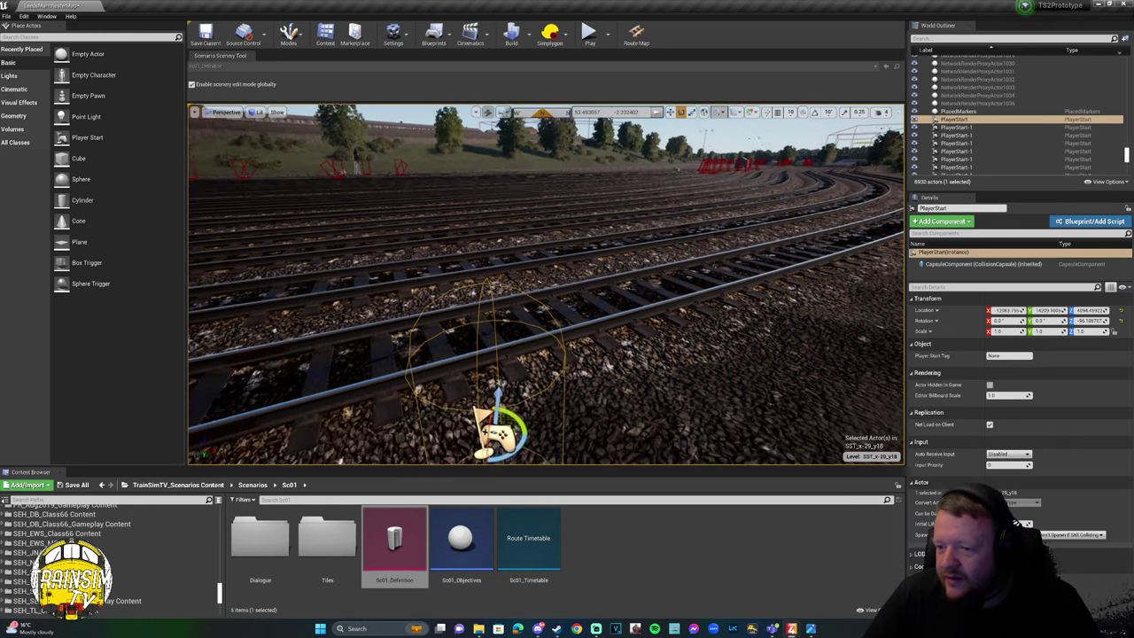
{"action": "key", "text": "Down"}
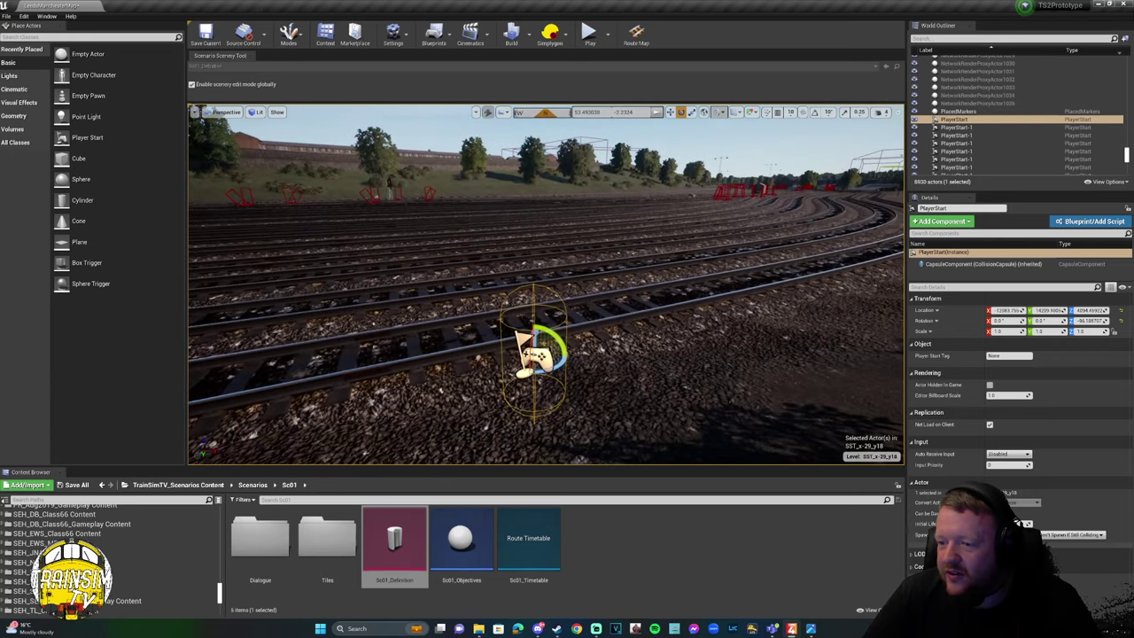
{"action": "key", "text": "Up"}
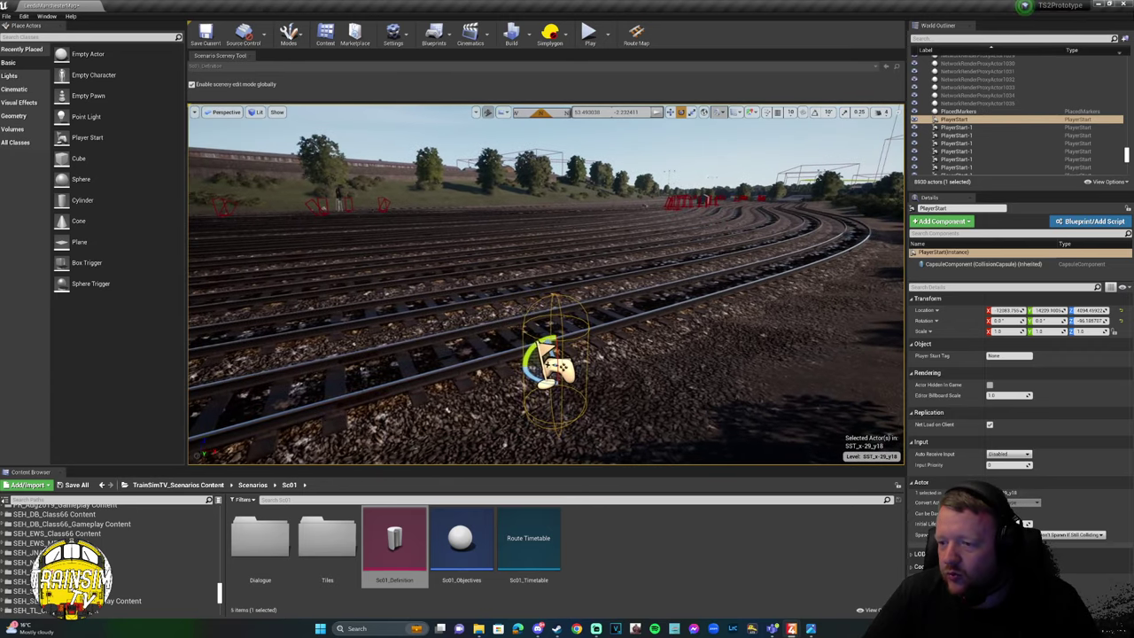
{"action": "left_click_drag", "start_coordinate": [532, 383], "coordinate": [540, 389]}
{"action": "right_click_drag", "start_coordinate": [541, 390], "coordinate": [514, 460]}
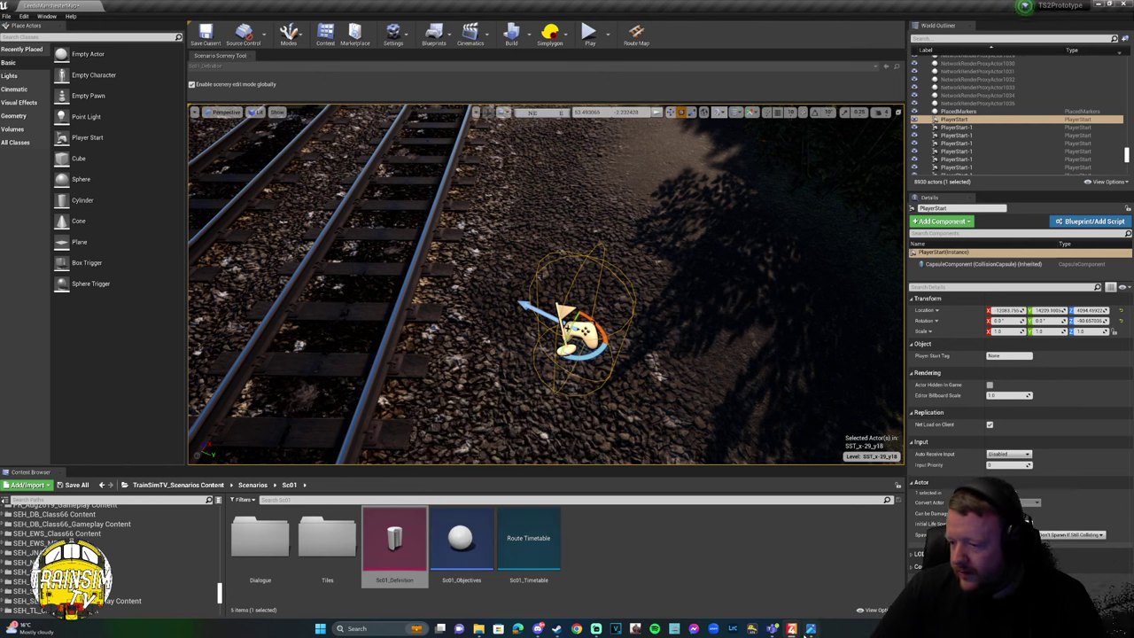
Pick the Player Start placed on the ballast as the Player Start actor in Sc01_Definition, and save the current level.
{"action": "mouse_move", "coordinate": [751, 631]}
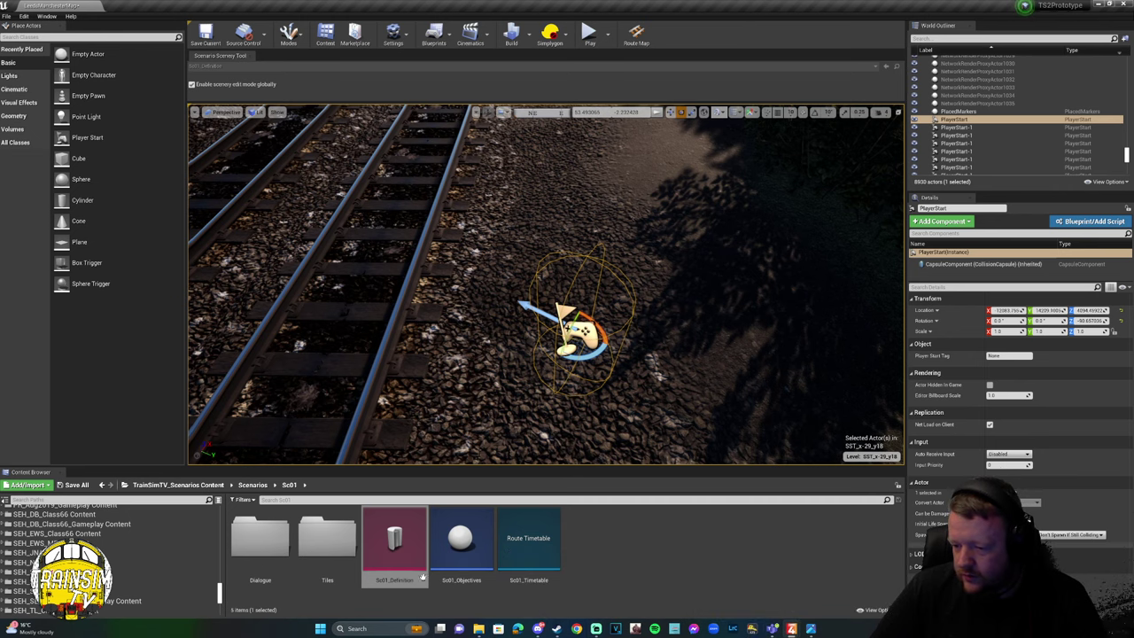
{"action": "double_click", "coordinate": [394, 550]}
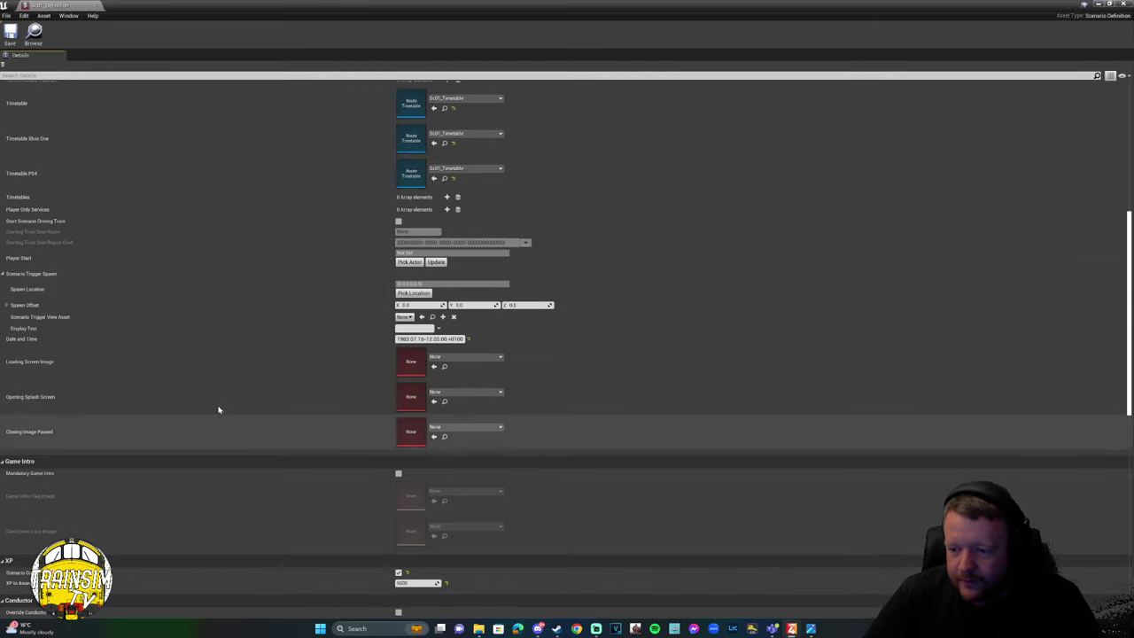
{"action": "scroll", "coordinate": [215, 408], "scroll_direction": "down", "scroll_amount": 6}
{"action": "scroll", "coordinate": [218, 275], "scroll_direction": "up", "scroll_amount": 5}
{"action": "scroll", "coordinate": [218, 276], "scroll_direction": "up", "scroll_amount": 3}
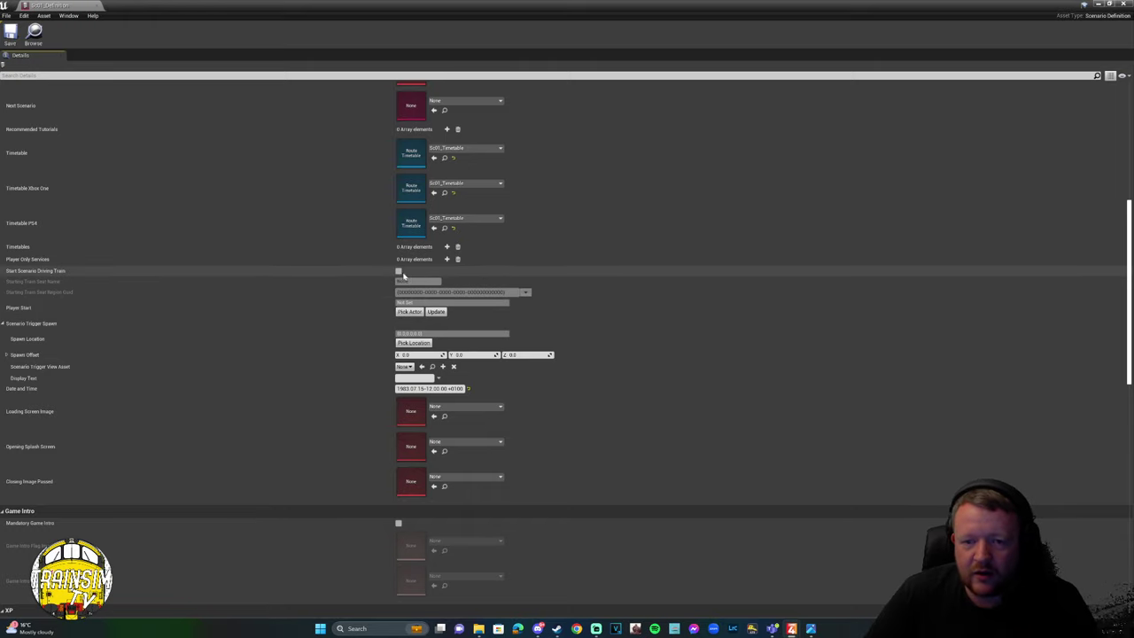
{"action": "mouse_move", "coordinate": [45, 275]}
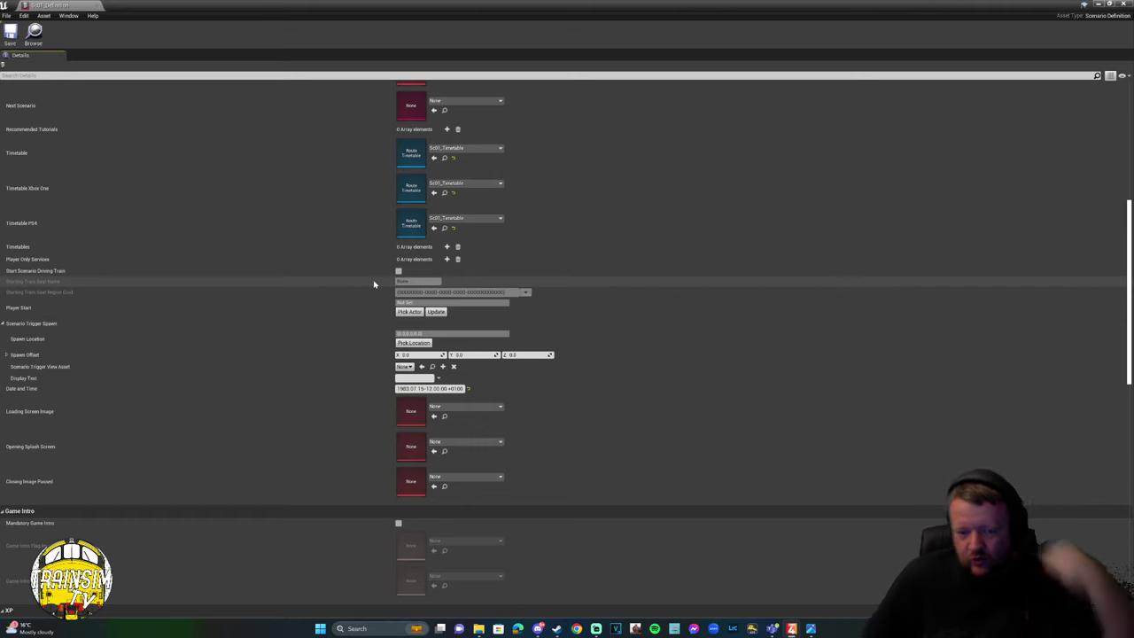
{"action": "left_click", "coordinate": [410, 312]}
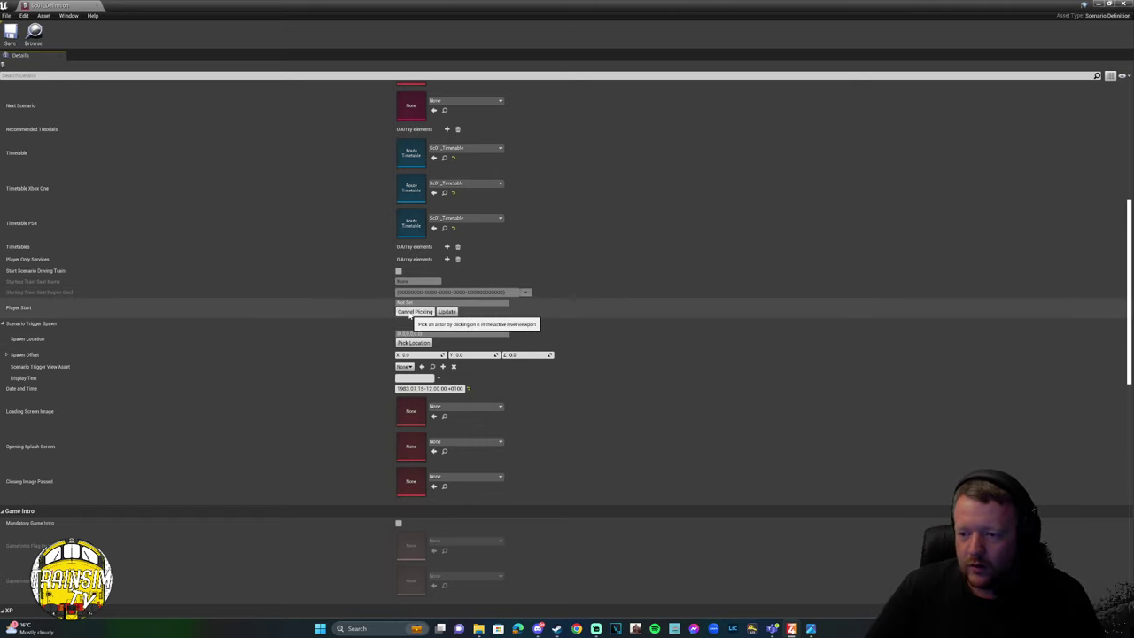
{"action": "left_click", "coordinate": [1097, 5]}
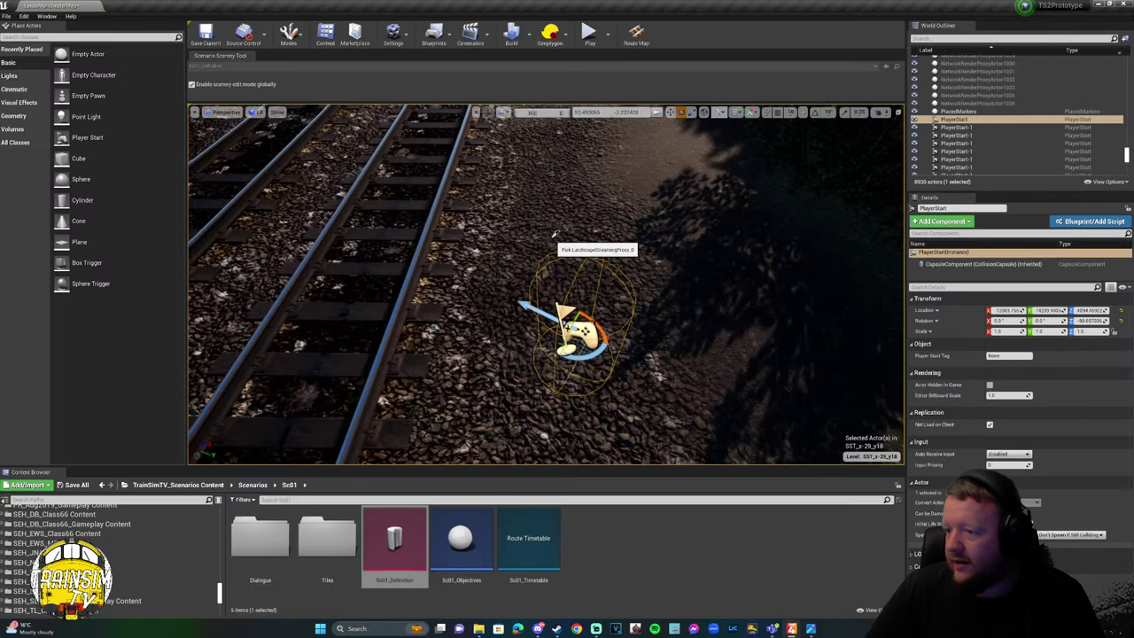
{"action": "key", "text": "f"}
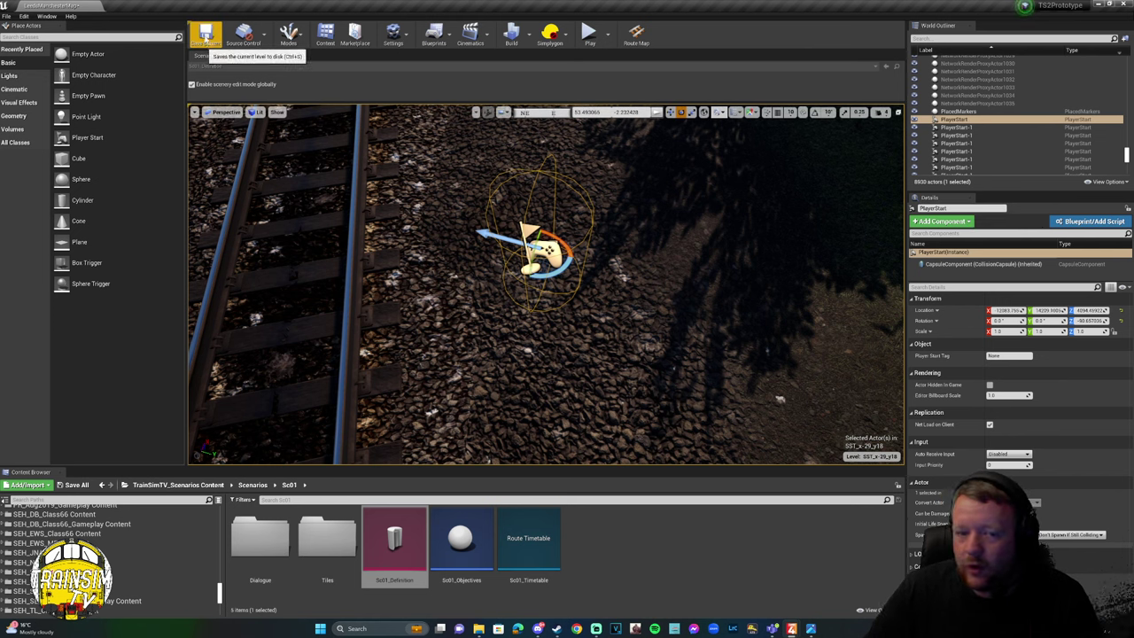
{"action": "left_click", "coordinate": [206, 35]}
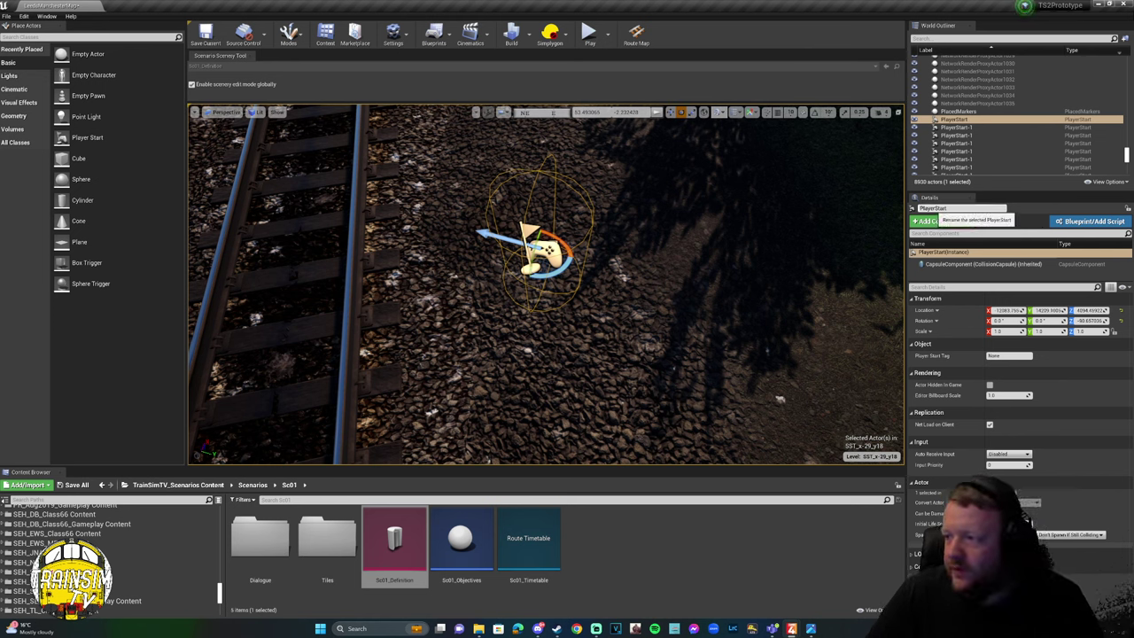
Check the Player Start reference in Sc01_Definition against the name of the placed actor, and return to the level editor.
{"action": "left_click", "coordinate": [950, 208]}
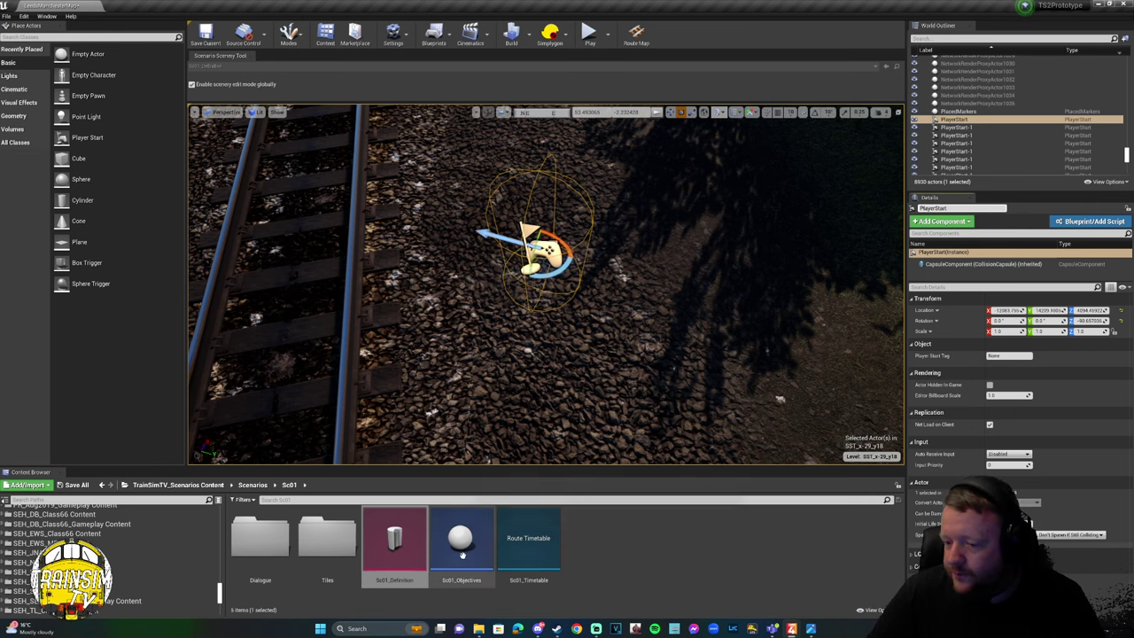
{"action": "double_click", "coordinate": [394, 542]}
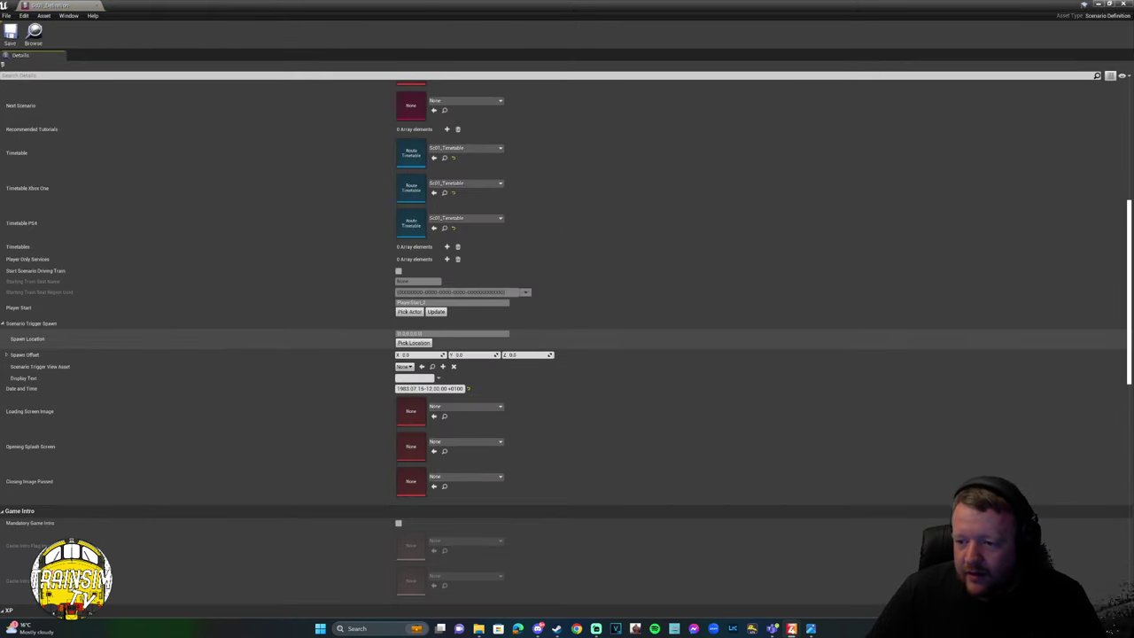
{"action": "left_click", "coordinate": [421, 303]}
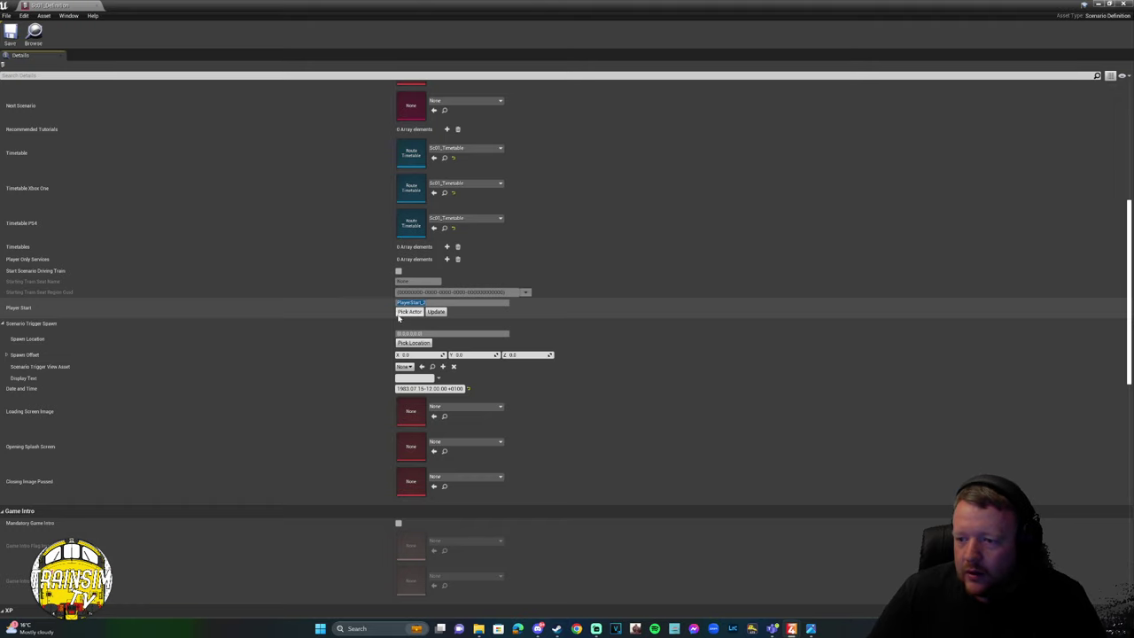
{"action": "key", "text": "Return"}
{"action": "left_click", "coordinate": [1103, 6]}
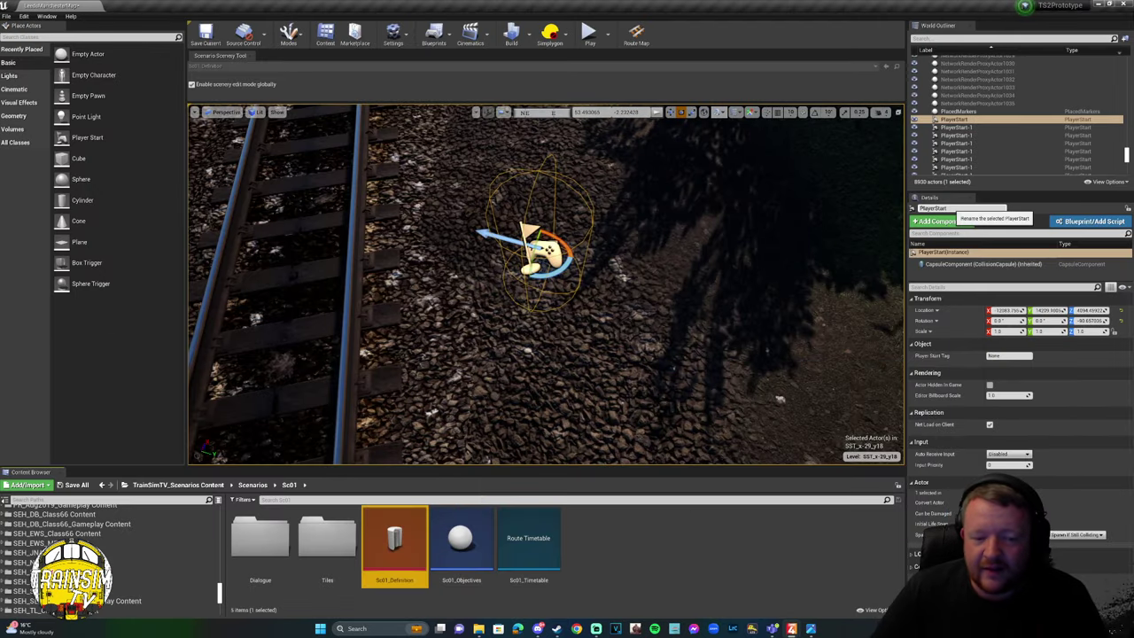
Rename the selected Player Start actor as Sc01_PlayerStart.
{"action": "left_click", "coordinate": [957, 209]}
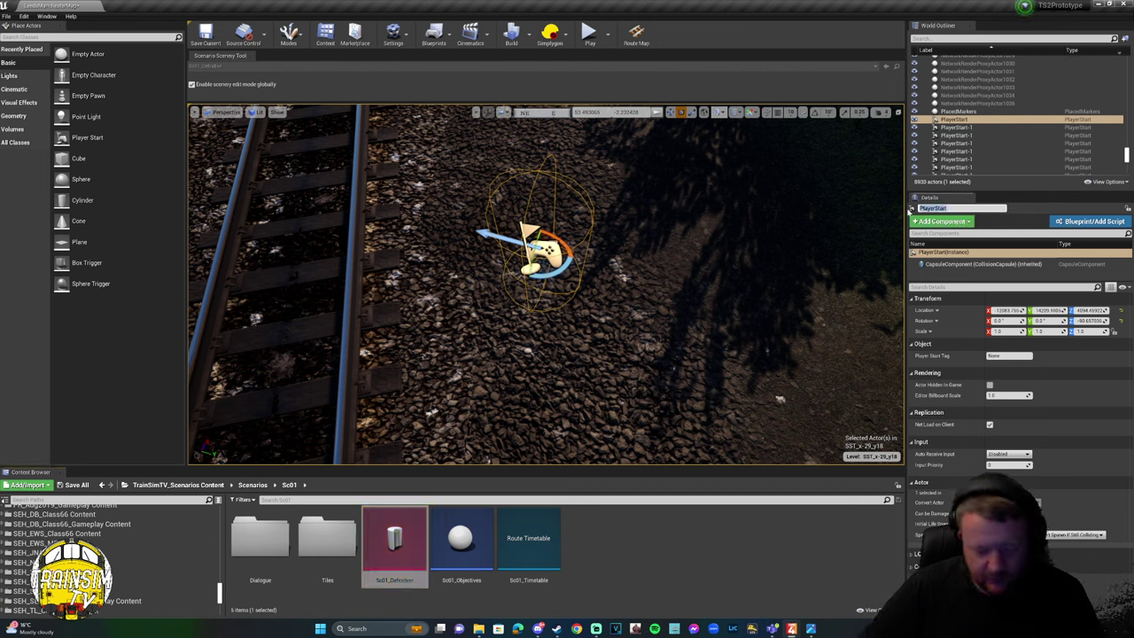
{"action": "type", "text": "Sc01_"}
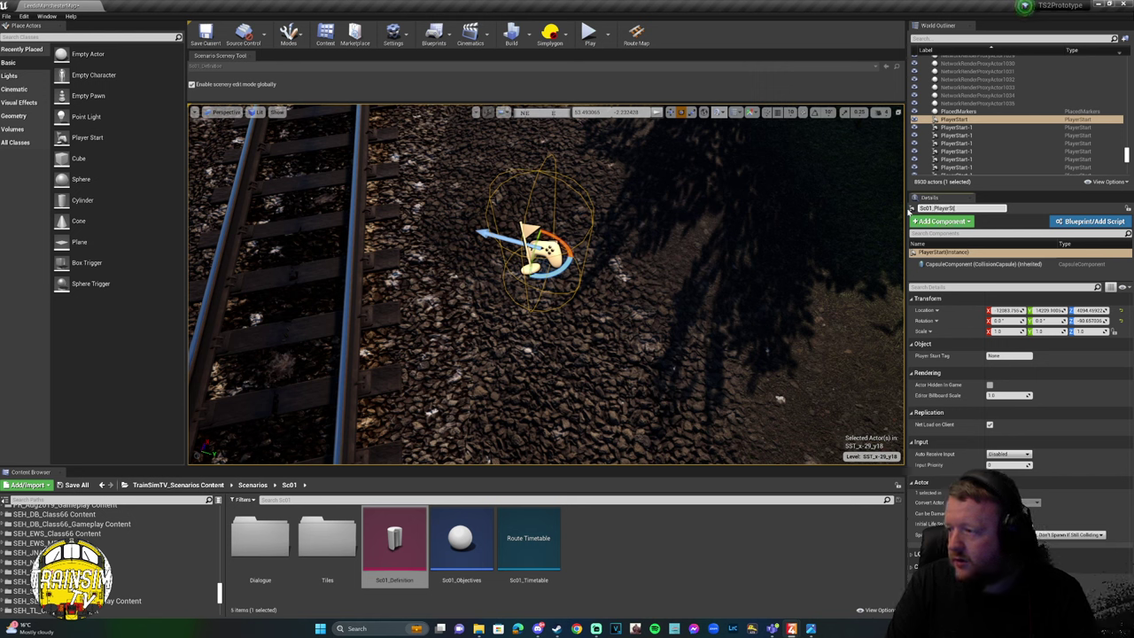
{"action": "type", "text": "PlayerStart"}
{"action": "key", "text": "Return"}
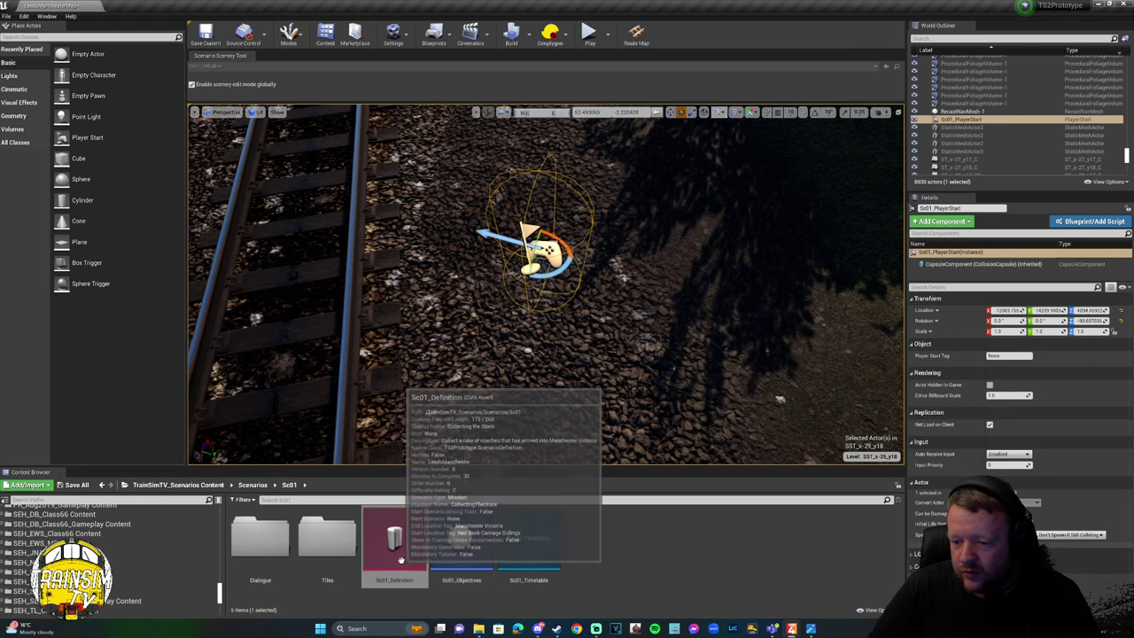
Update the Player Start reference in Sc01_Definition to Sc01_PlayerStart and save the asset.
{"action": "double_click", "coordinate": [400, 560]}
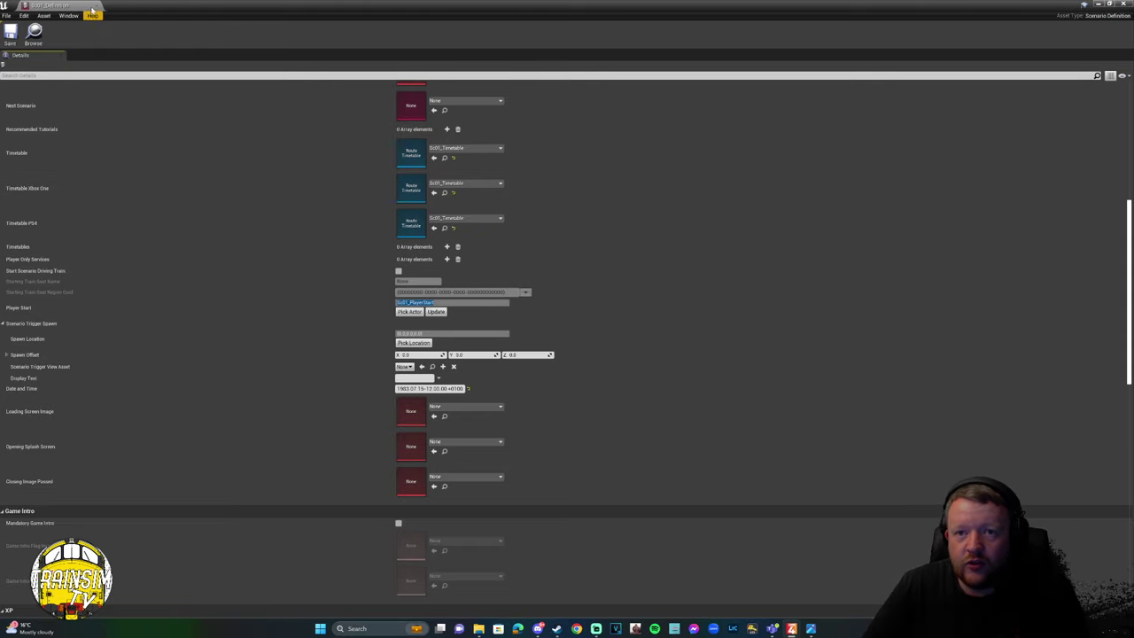
{"action": "left_click", "coordinate": [9, 35]}
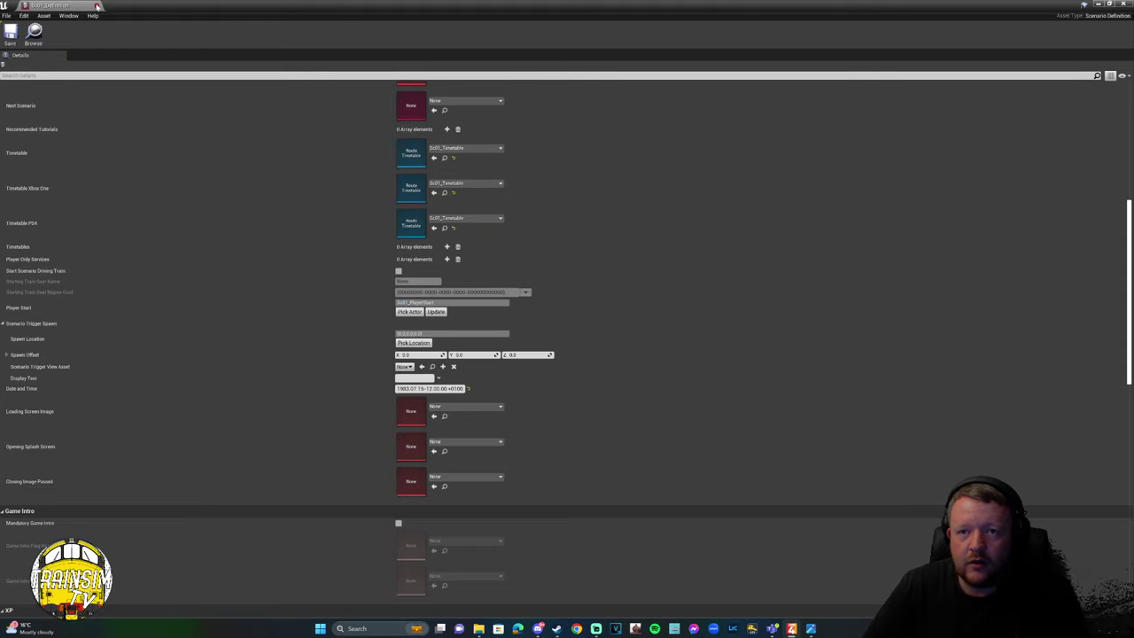
{"action": "key", "text": "alt+Tab"}
Open the Sc01_Timetable asset and bring its empty timetable graph into view.
{"action": "double_click", "coordinate": [529, 540]}
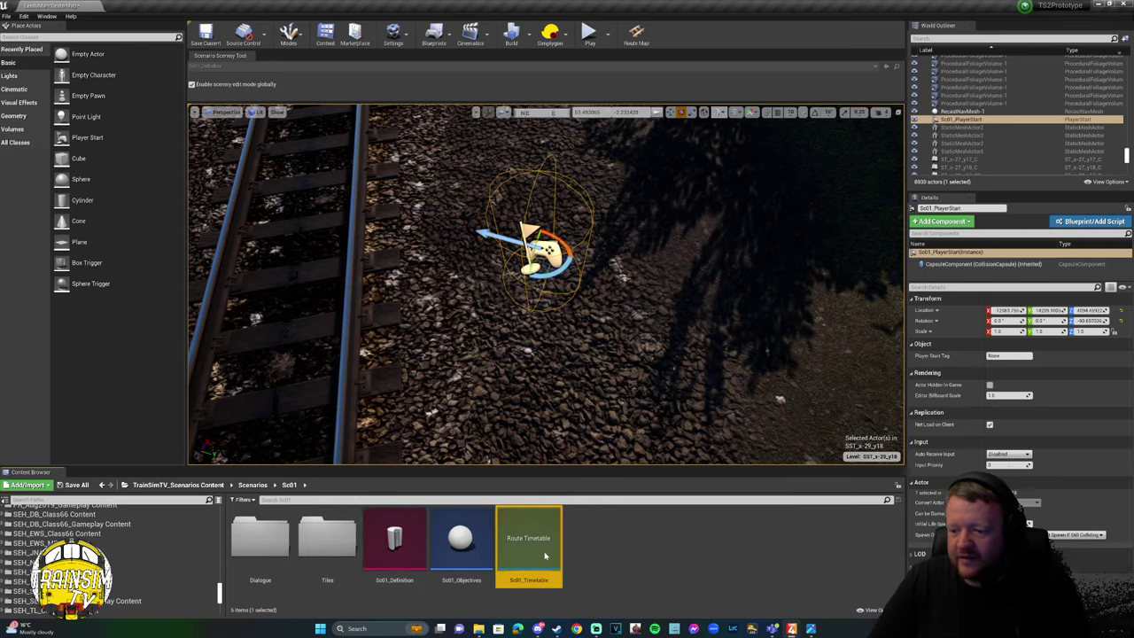
{"action": "scroll", "coordinate": [384, 281], "scroll_direction": "down", "scroll_amount": 8}
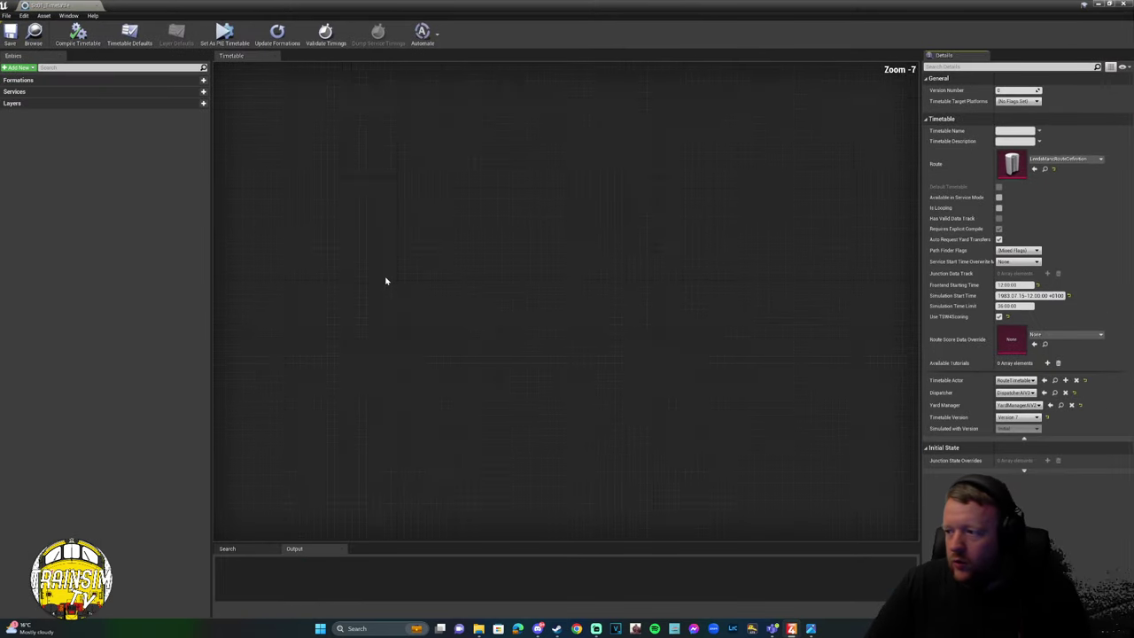
{"action": "left_click", "coordinate": [346, 160]}
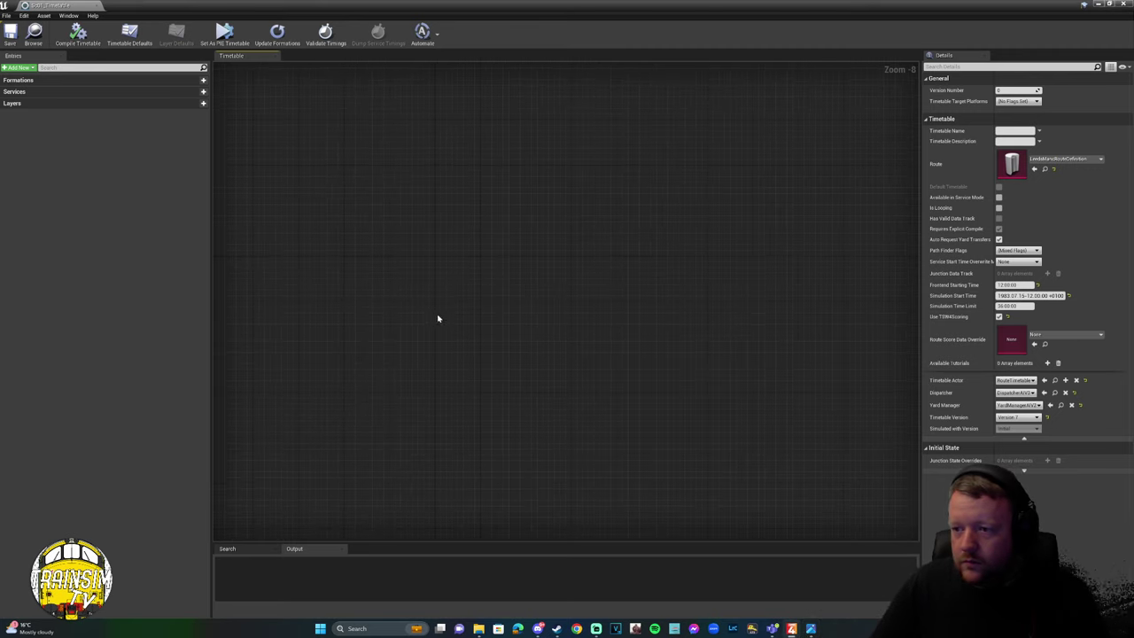
{"action": "right_click_drag", "start_coordinate": [437, 318], "coordinate": [542, 265]}
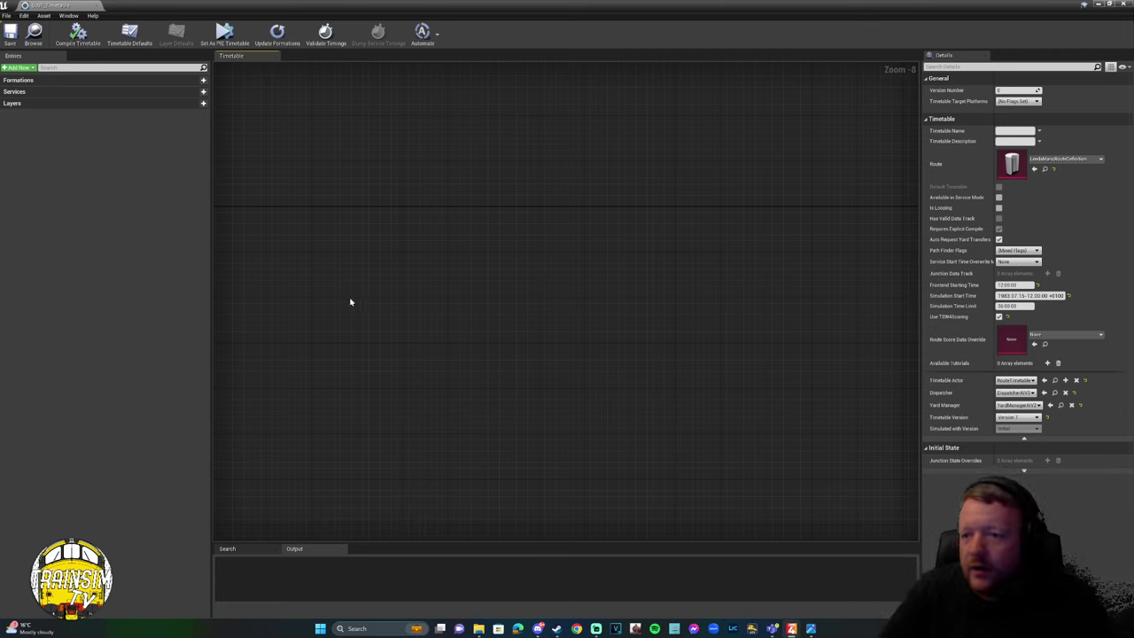
Create a new service in the timetable graph and name it PlayerService.
{"action": "right_click", "coordinate": [367, 259]}
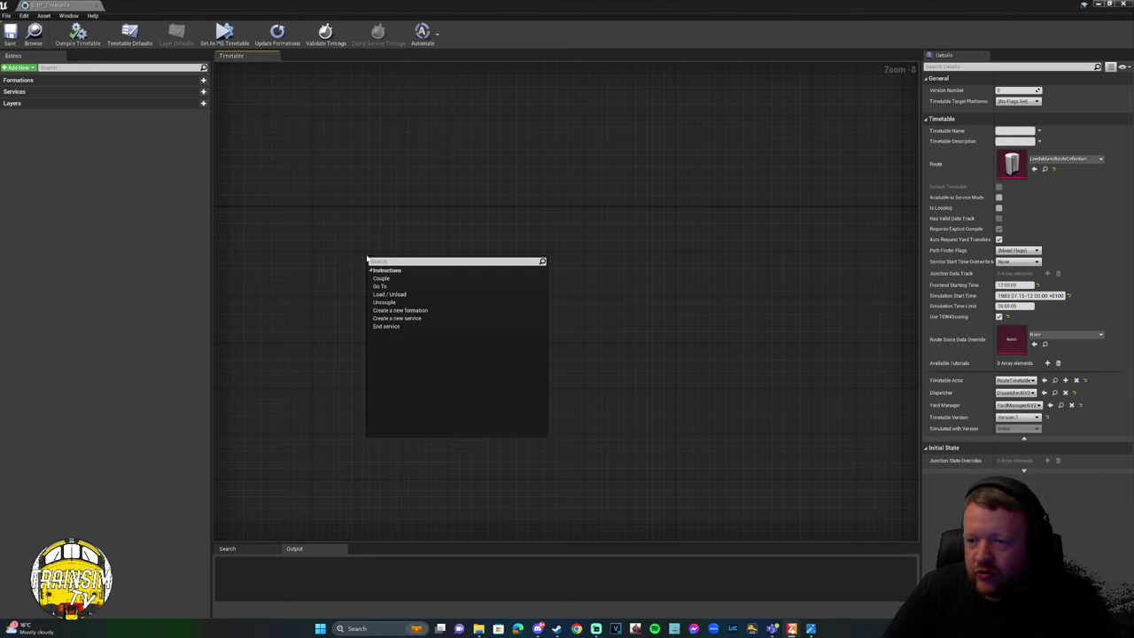
{"action": "left_click", "coordinate": [429, 318]}
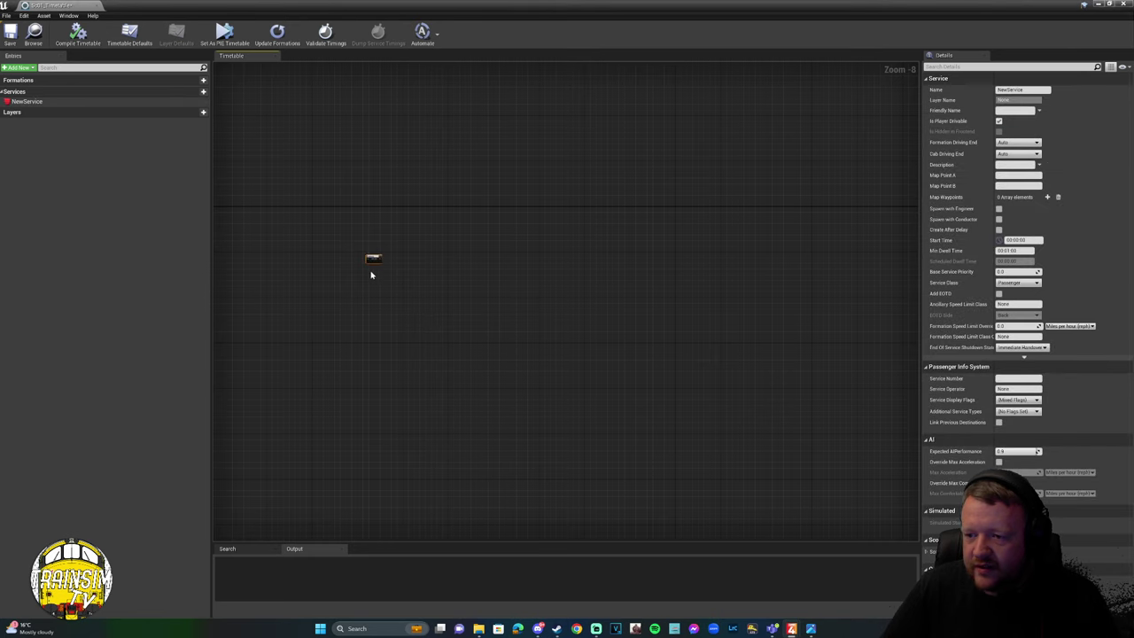
{"action": "scroll", "coordinate": [409, 319], "scroll_direction": "up", "scroll_amount": 2}
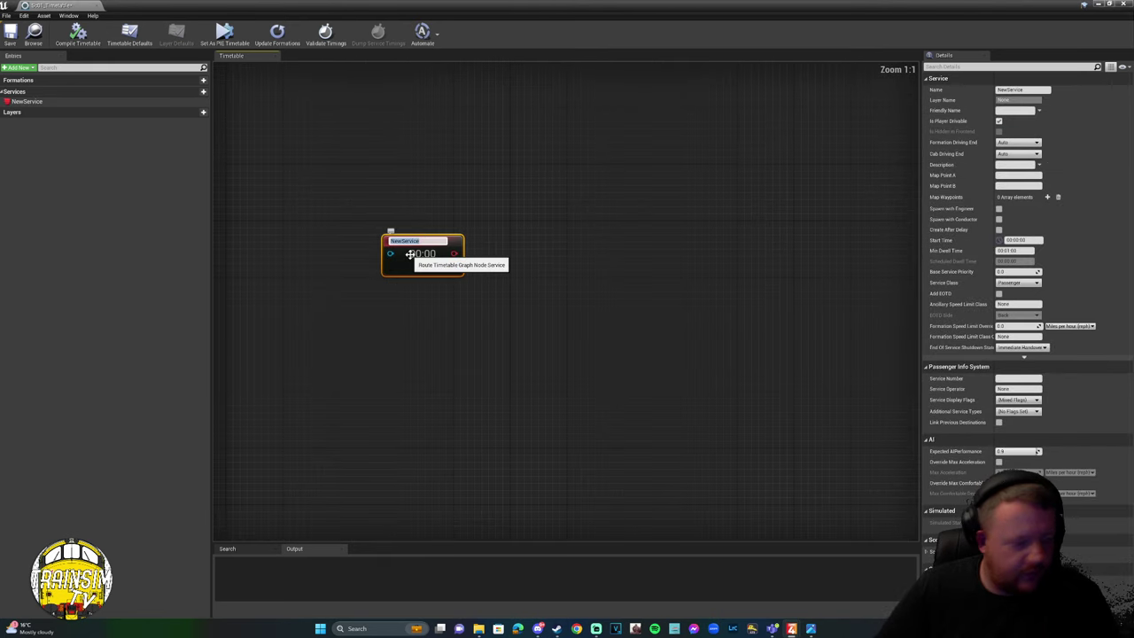
{"action": "type", "text": "PlayerSe"}
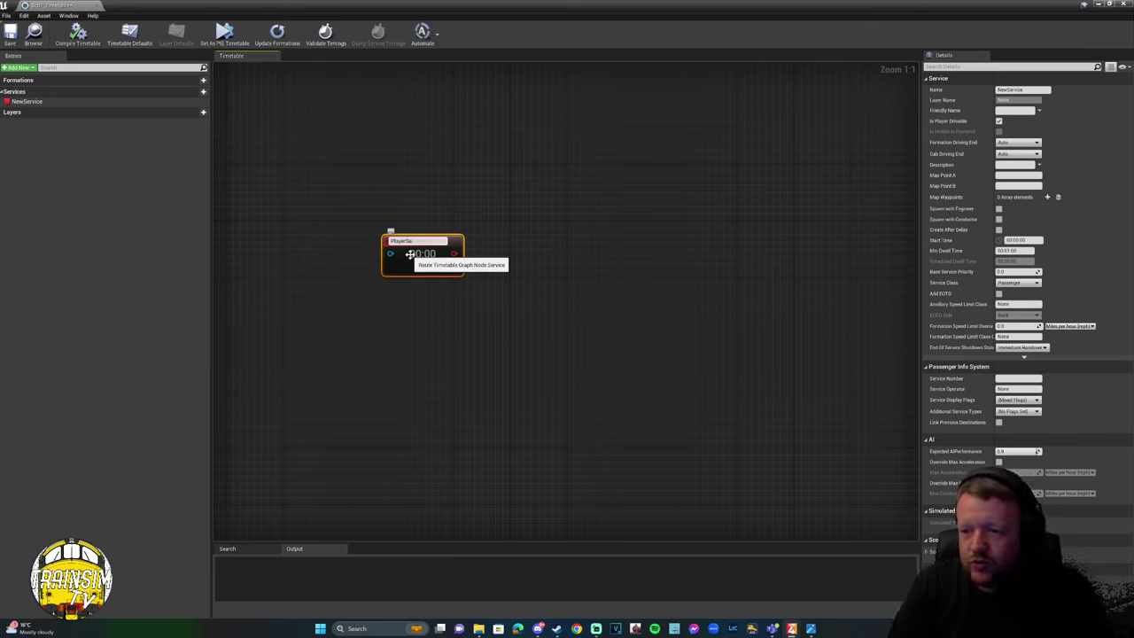
{"action": "type", "text": "rvice"}
{"action": "key", "text": "Return"}
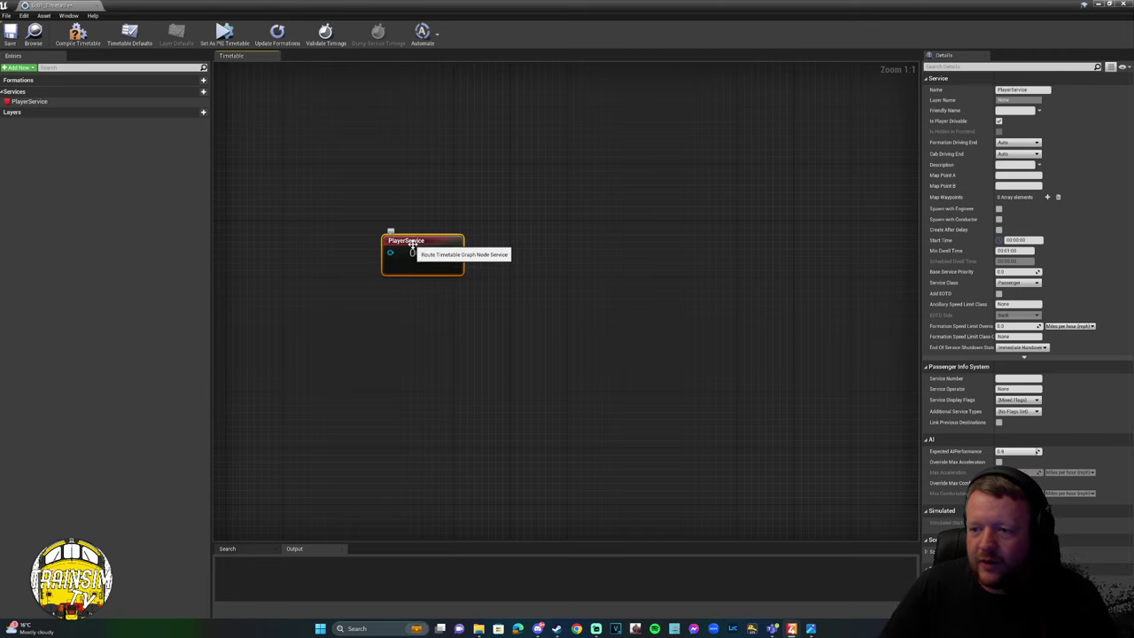
Add a new formation connected to the input of the PlayerService node.
{"action": "mouse_move", "coordinate": [434, 241]}
{"action": "left_mouse_down"}
{"action": "mouse_move", "coordinate": [454, 241]}
{"action": "mouse_move", "coordinate": [440, 241]}
{"action": "left_mouse_up"}
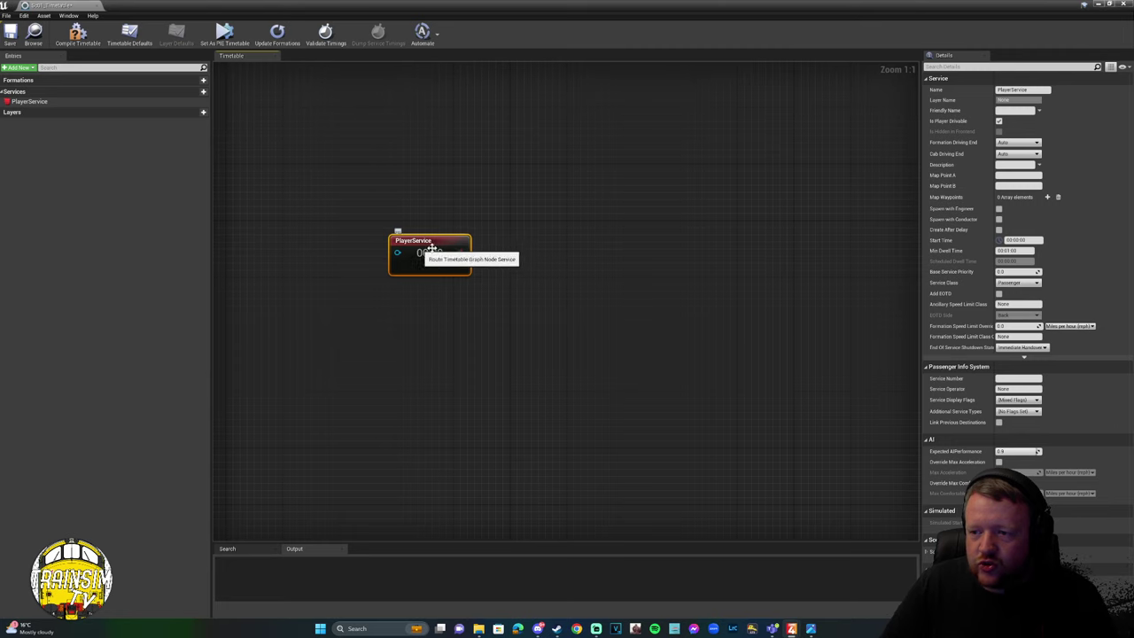
{"action": "right_click_drag", "start_coordinate": [401, 289], "coordinate": [527, 295]}
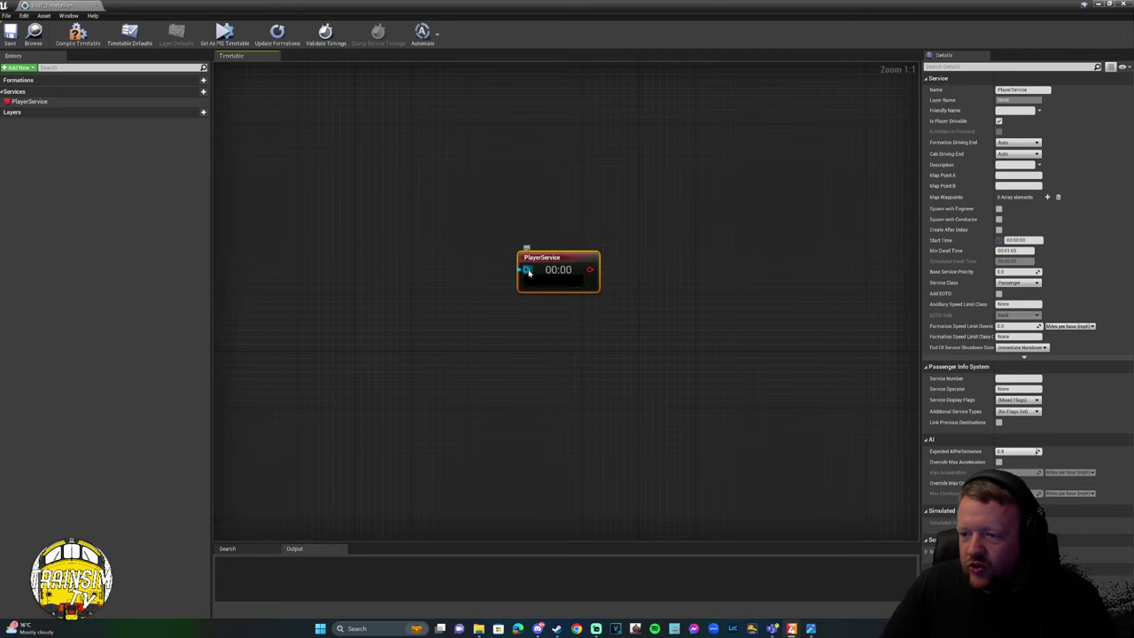
{"action": "left_click_drag", "start_coordinate": [523, 273], "coordinate": [465, 273]}
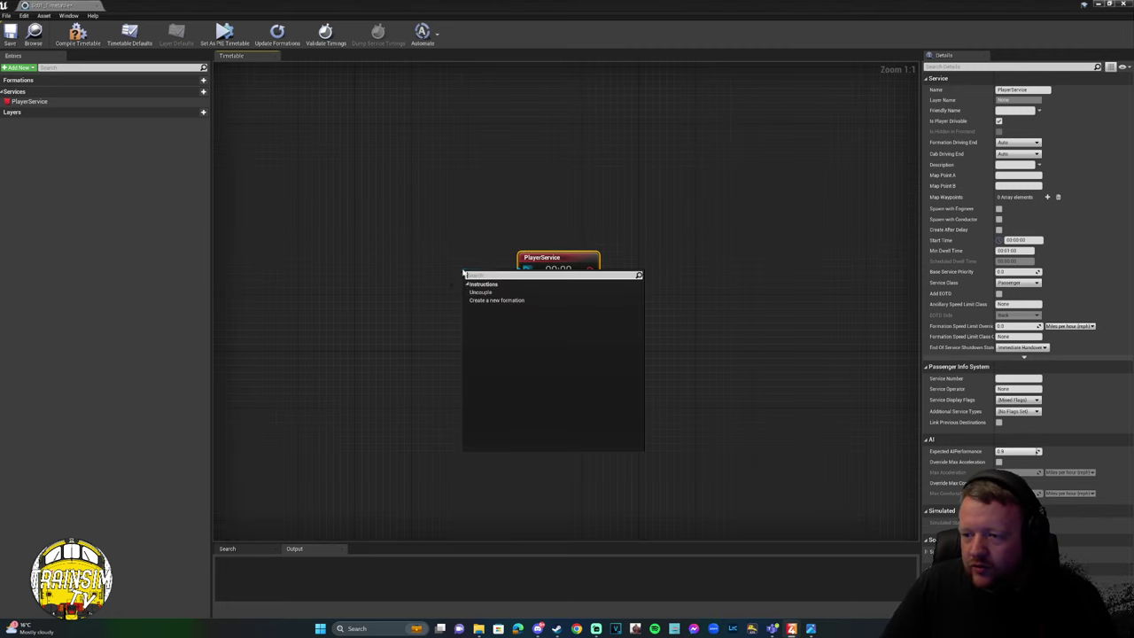
{"action": "left_click", "coordinate": [511, 301]}
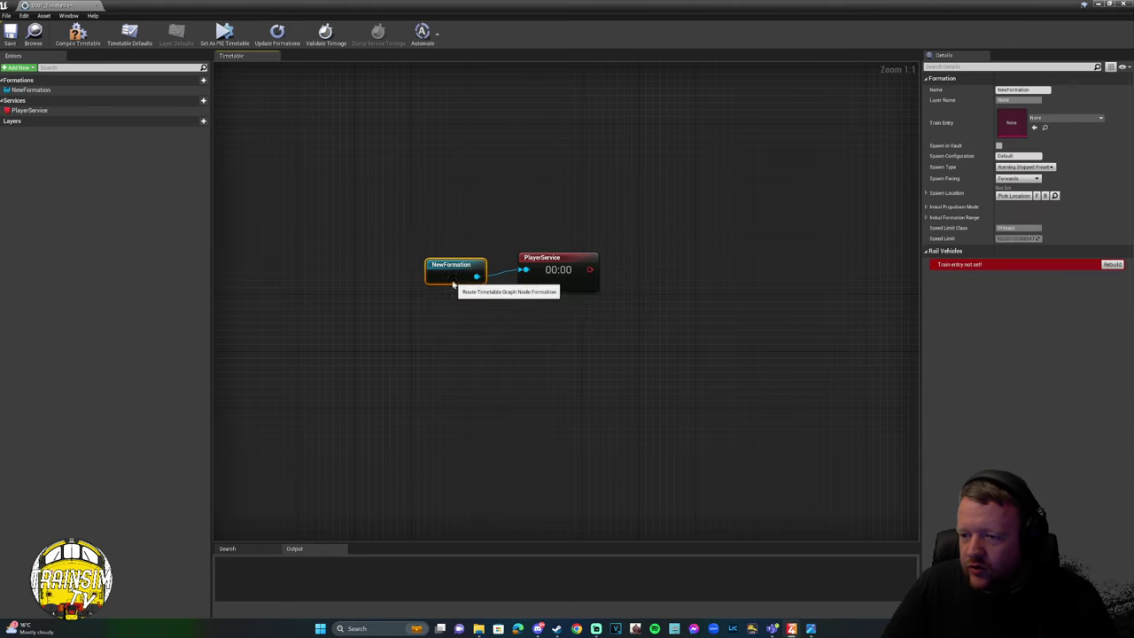
Create a second, separate formation above the first one in the timetable graph.
{"action": "right_click", "coordinate": [422, 192]}
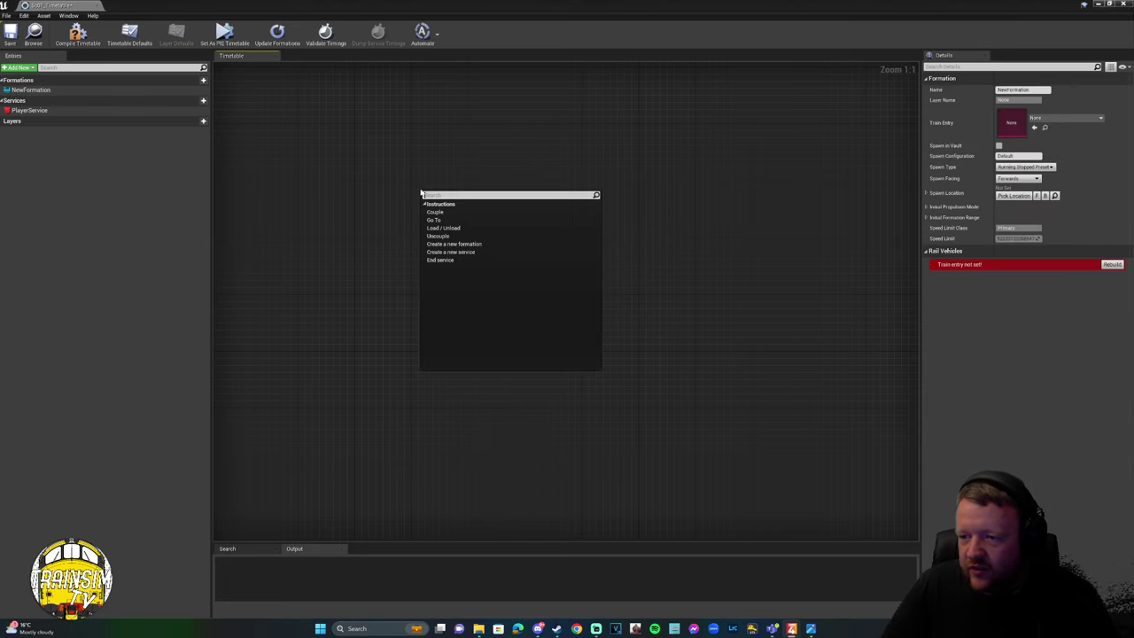
{"action": "left_click", "coordinate": [453, 244]}
Add a new service linked from the upper formation, and delete both services together with the lower formation.
{"action": "left_click_drag", "start_coordinate": [475, 205], "coordinate": [542, 205]}
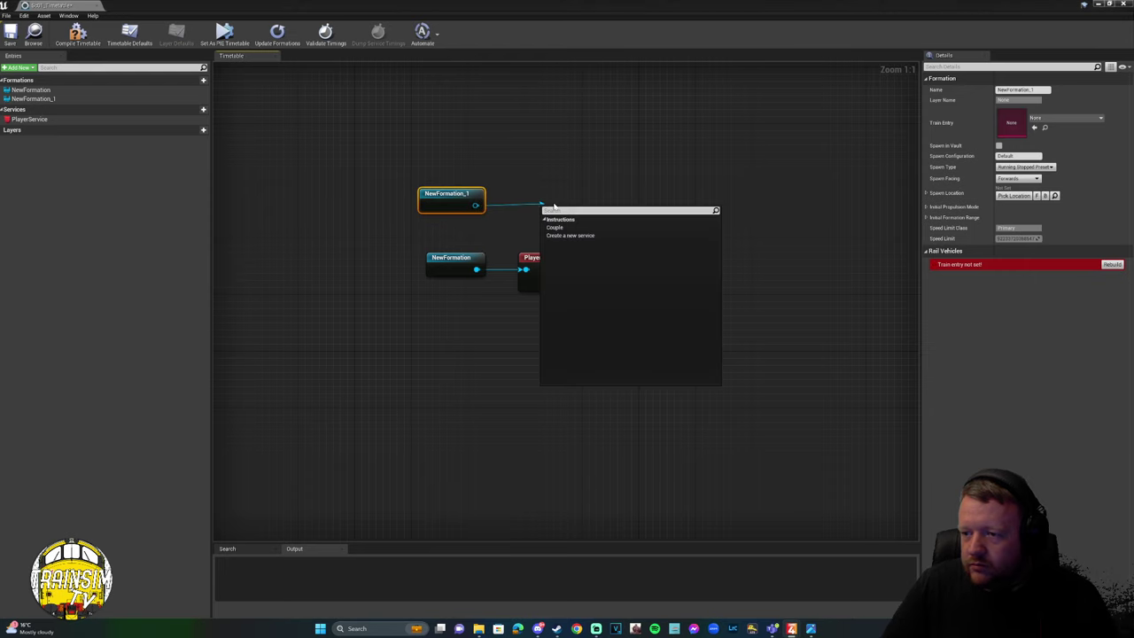
{"action": "left_click", "coordinate": [586, 236]}
{"action": "left_click_drag", "start_coordinate": [396, 232], "coordinate": [605, 304]}
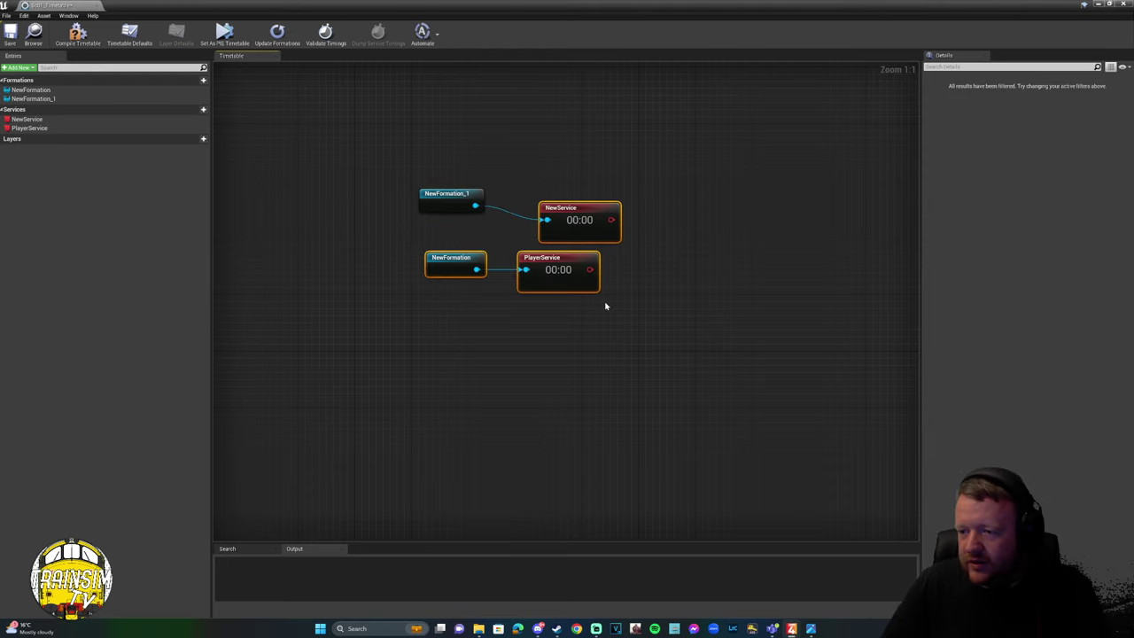
{"action": "key", "text": "Delete"}
Move the remaining formation node to the lower left in the timetable graph and rename it PlayerTrain.
{"action": "left_click_drag", "start_coordinate": [458, 205], "coordinate": [422, 276]}
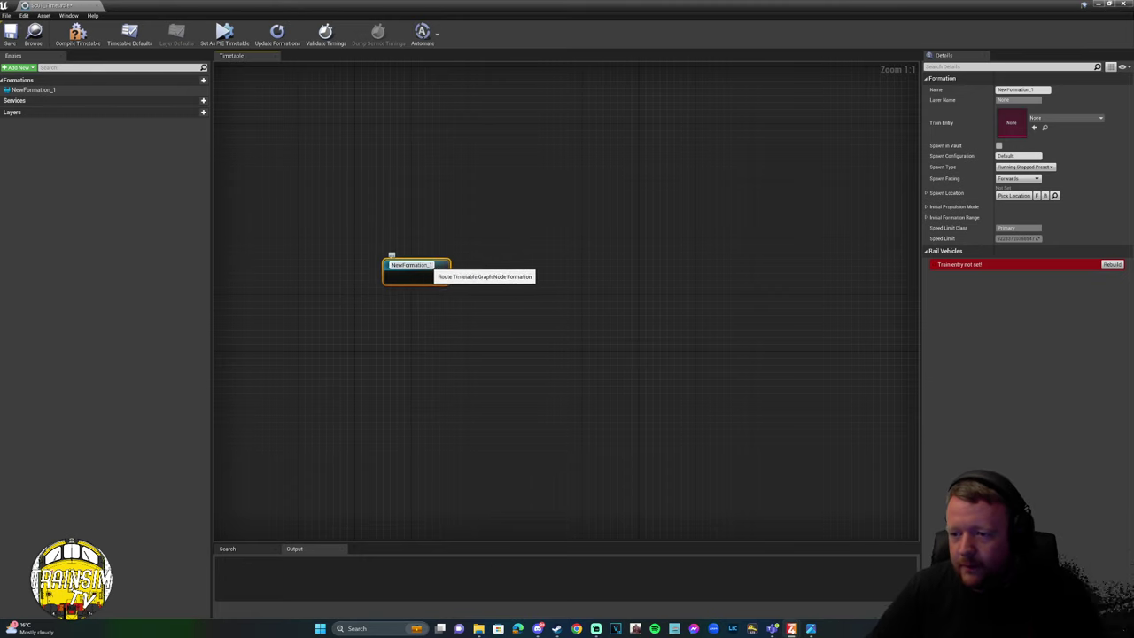
{"action": "double_click", "coordinate": [393, 265]}
{"action": "type", "text": "Player"}
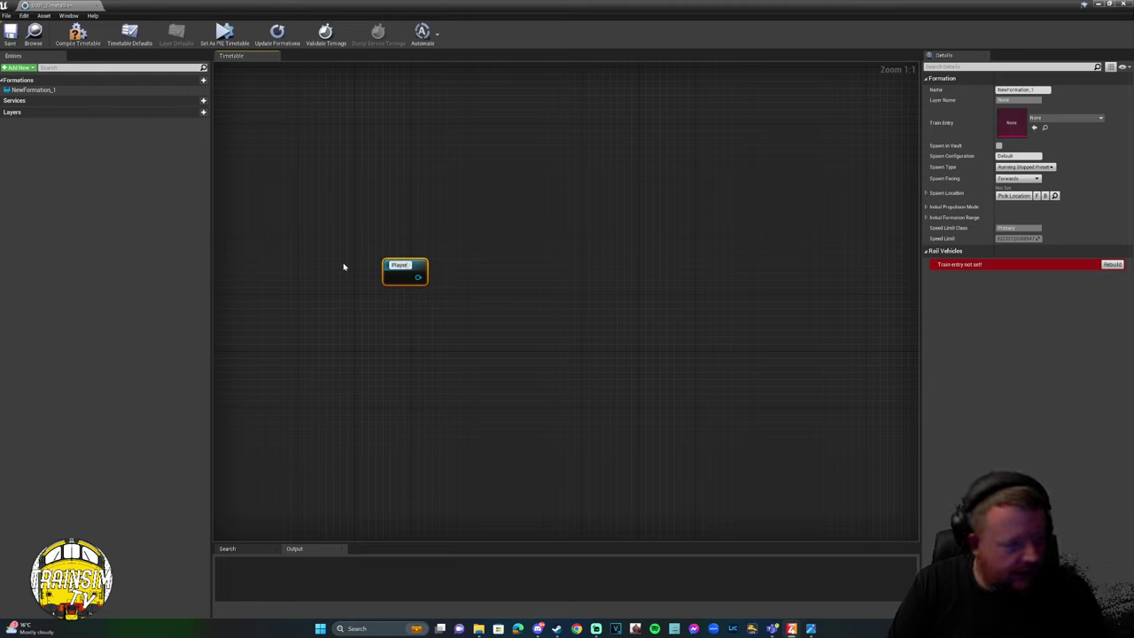
{"action": "type", "text": "Train"}
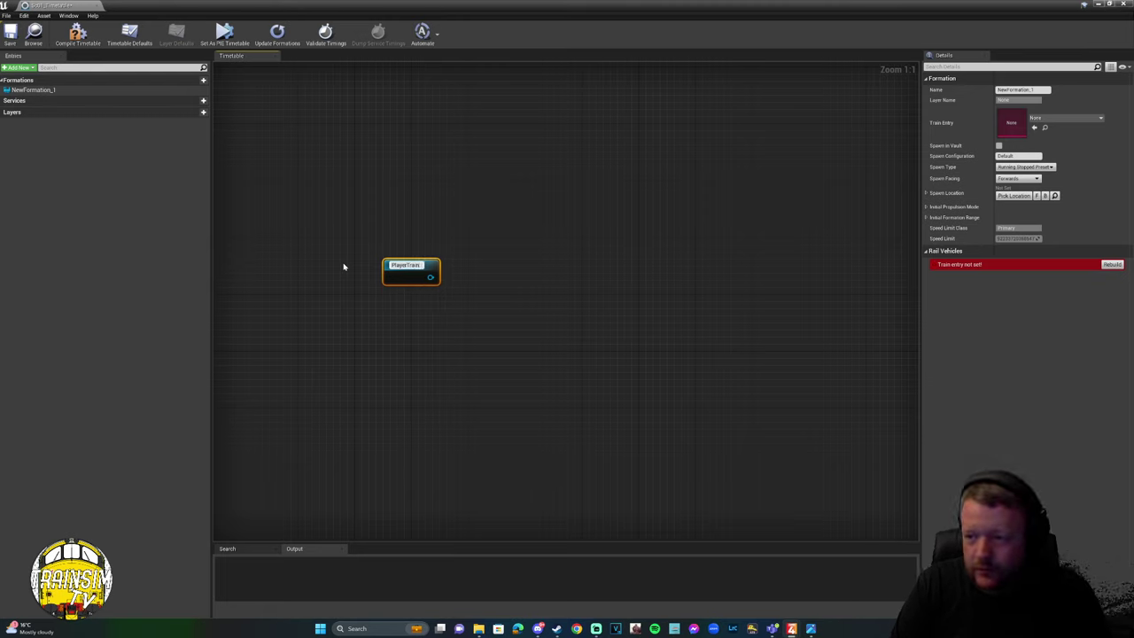
{"action": "key", "text": "Return"}
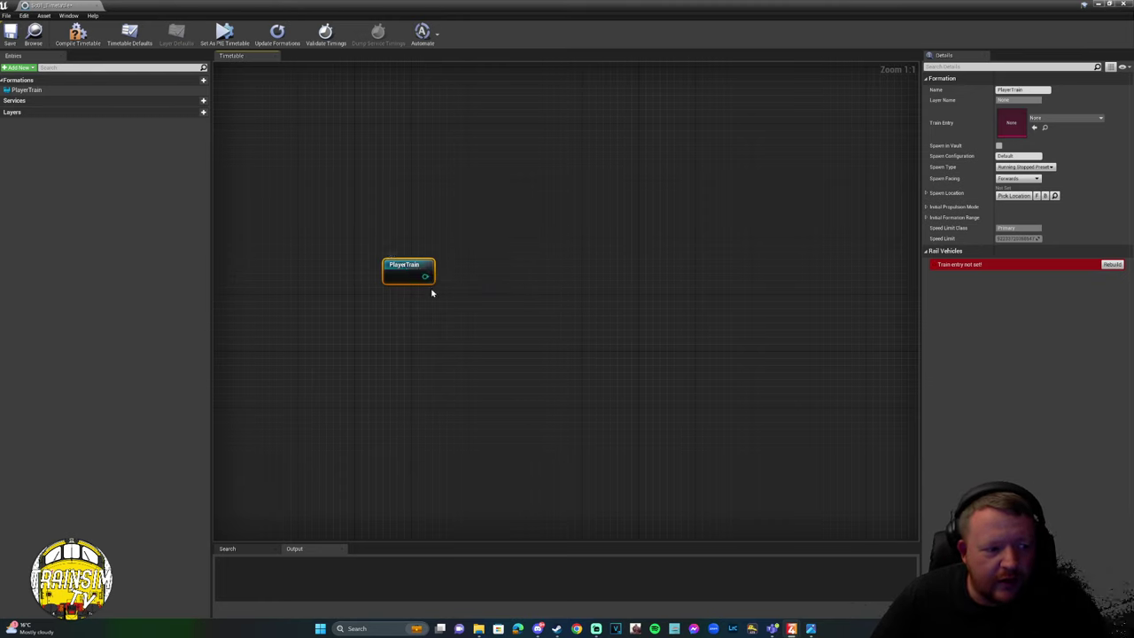
Create a service named PlayerService from the PlayerTrain formation's output and align its node beside the formation.
{"action": "left_click_drag", "start_coordinate": [425, 276], "coordinate": [496, 278]}
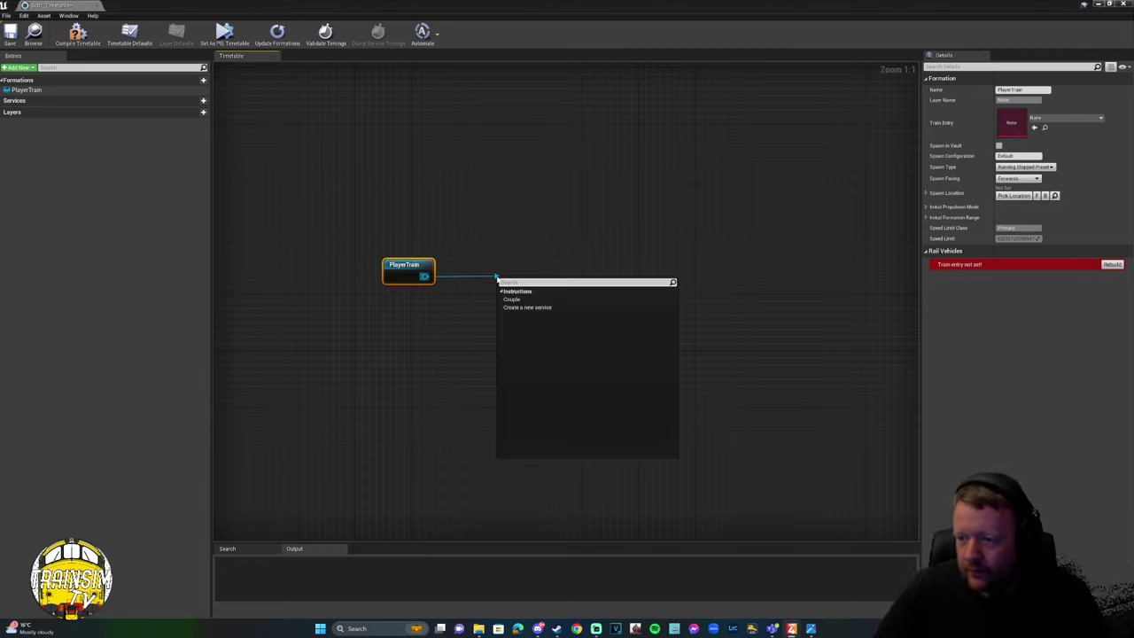
{"action": "left_click", "coordinate": [527, 306]}
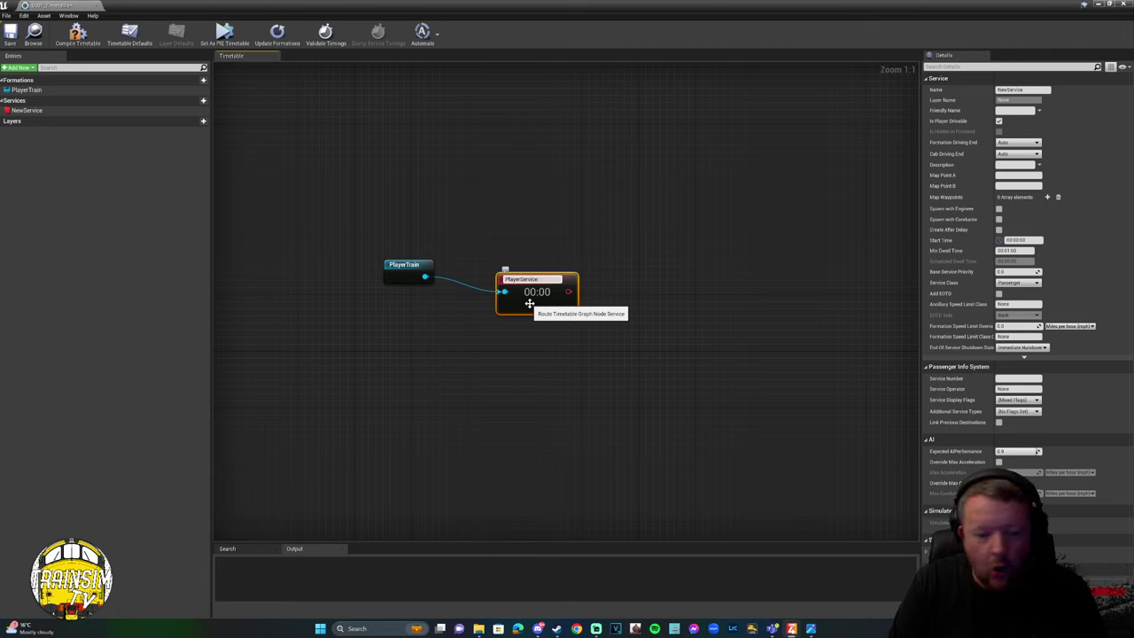
{"action": "left_click", "coordinate": [535, 338]}
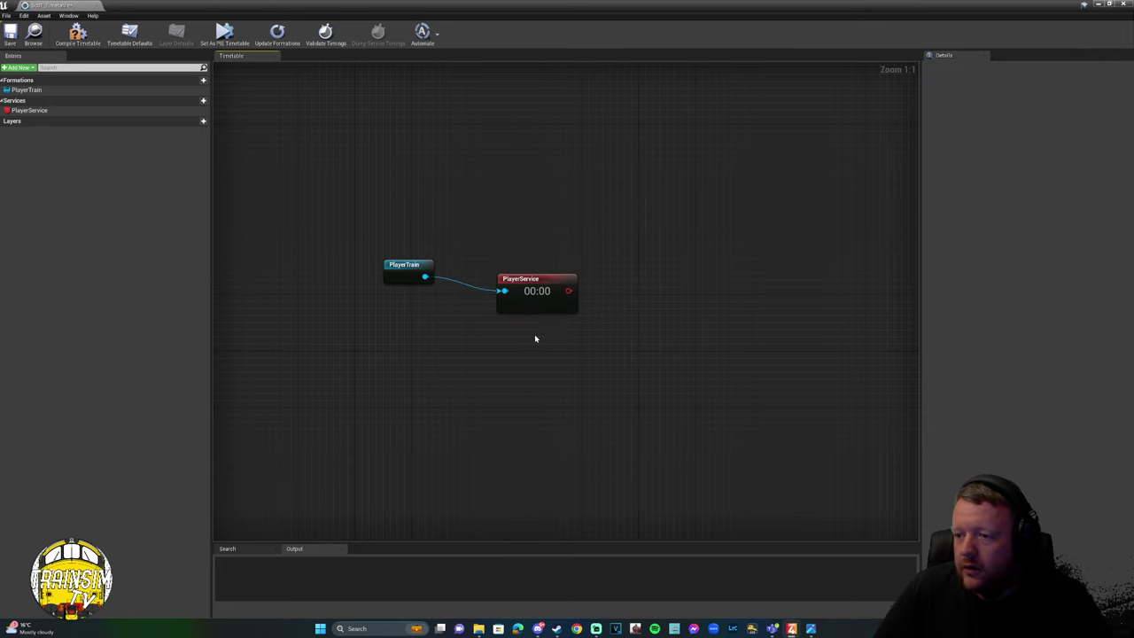
{"action": "left_click_drag", "start_coordinate": [554, 277], "coordinate": [520, 263]}
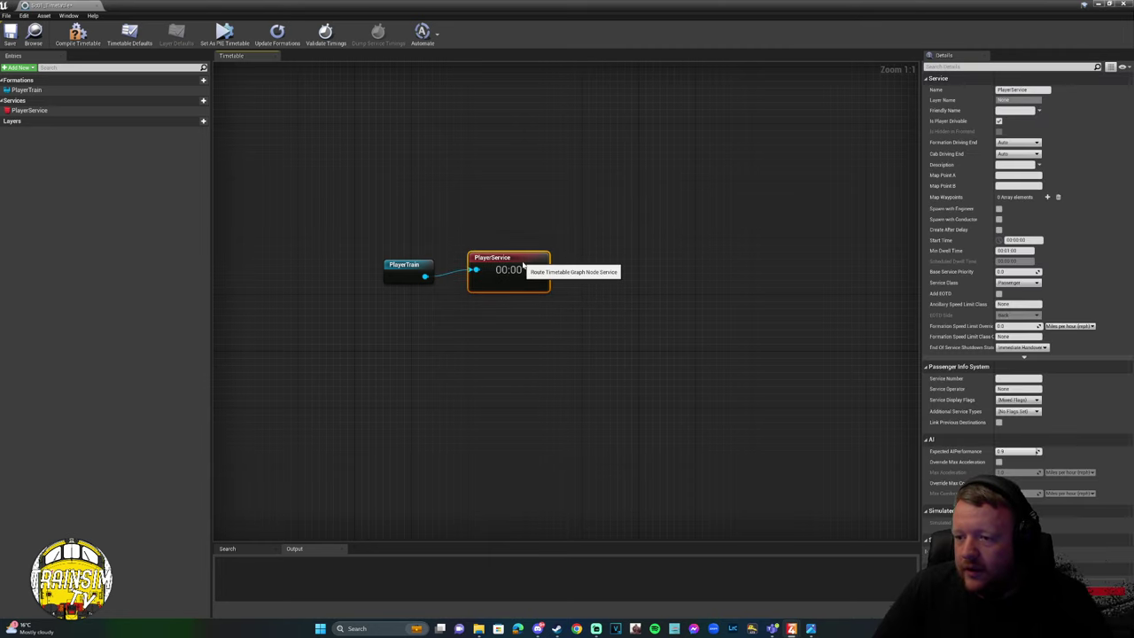
{"action": "left_click", "coordinate": [407, 276]}
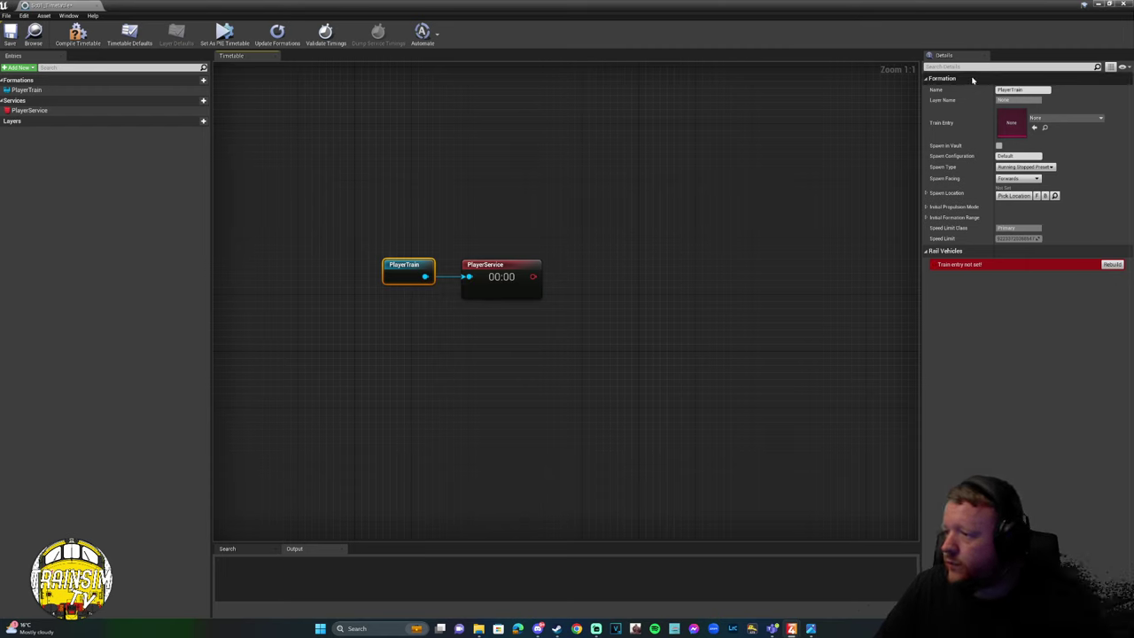
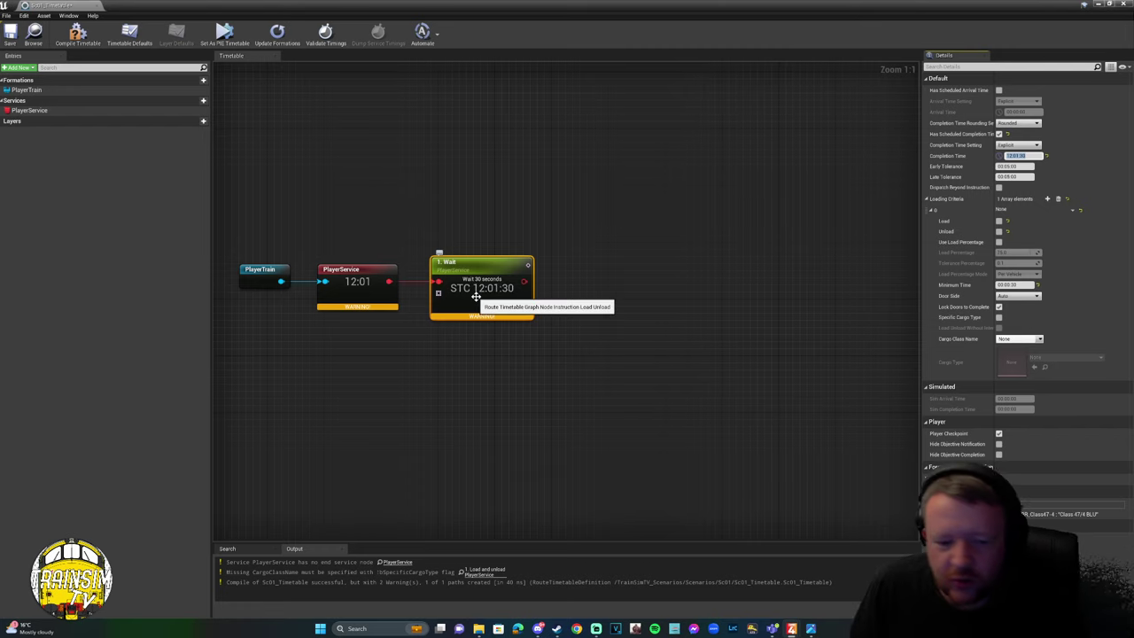
Create a second service below PlayerService in the timetable graph and link a new formation to its input.
{"action": "scroll", "coordinate": [582, 322], "scroll_direction": "down", "scroll_amount": 2}
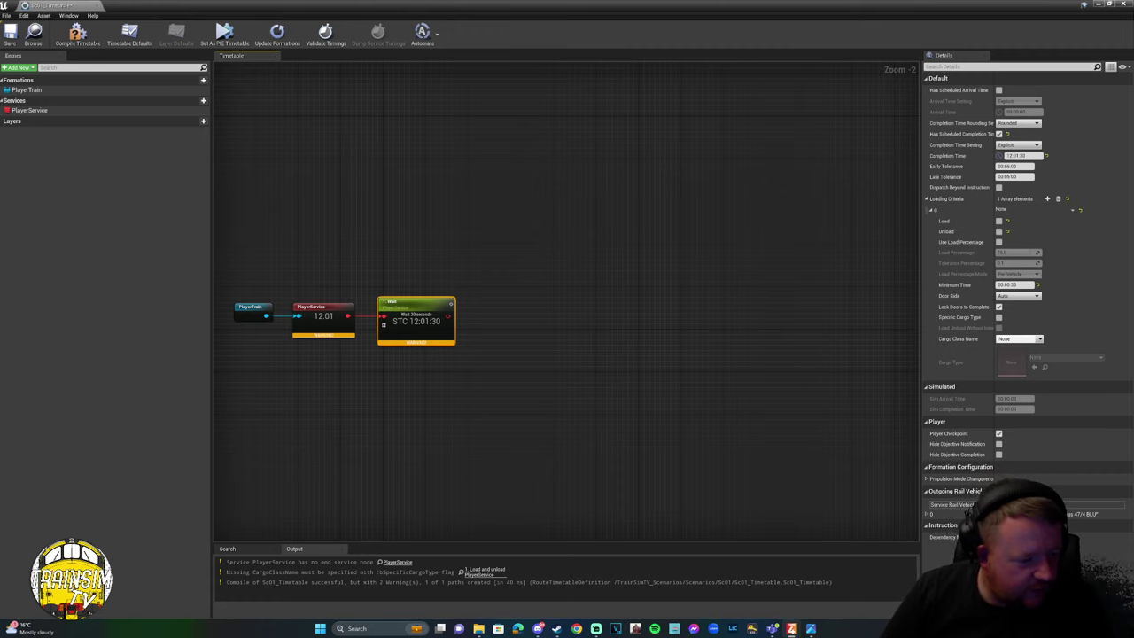
{"action": "right_click_drag", "start_coordinate": [353, 395], "coordinate": [460, 326]}
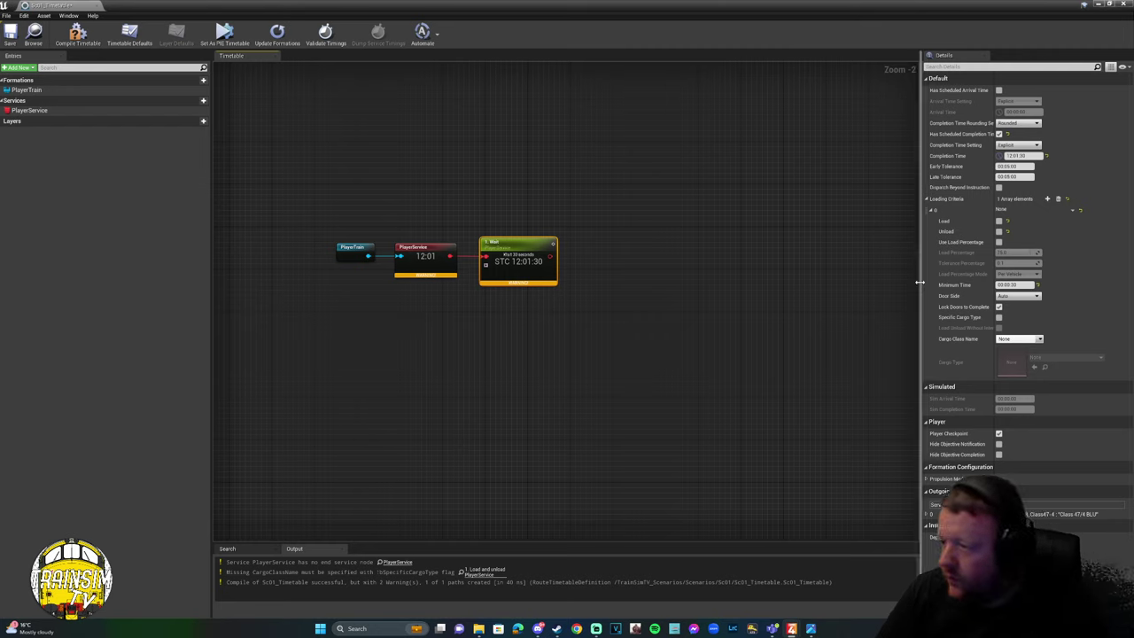
{"action": "left_click_drag", "start_coordinate": [920, 283], "coordinate": [904, 283]}
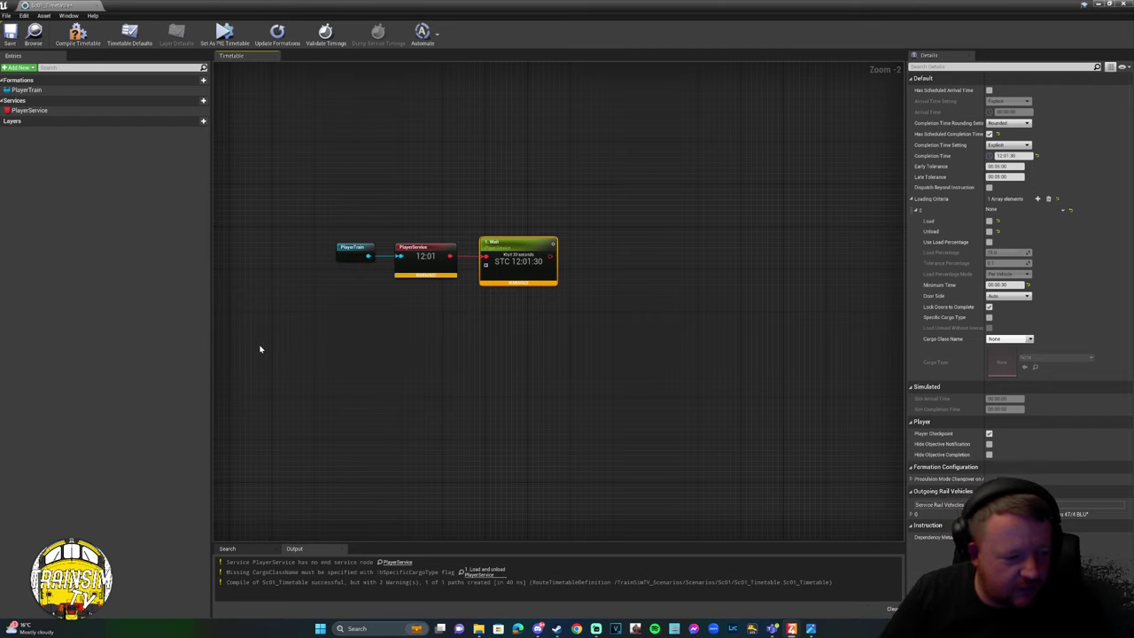
{"action": "right_click", "coordinate": [357, 341]}
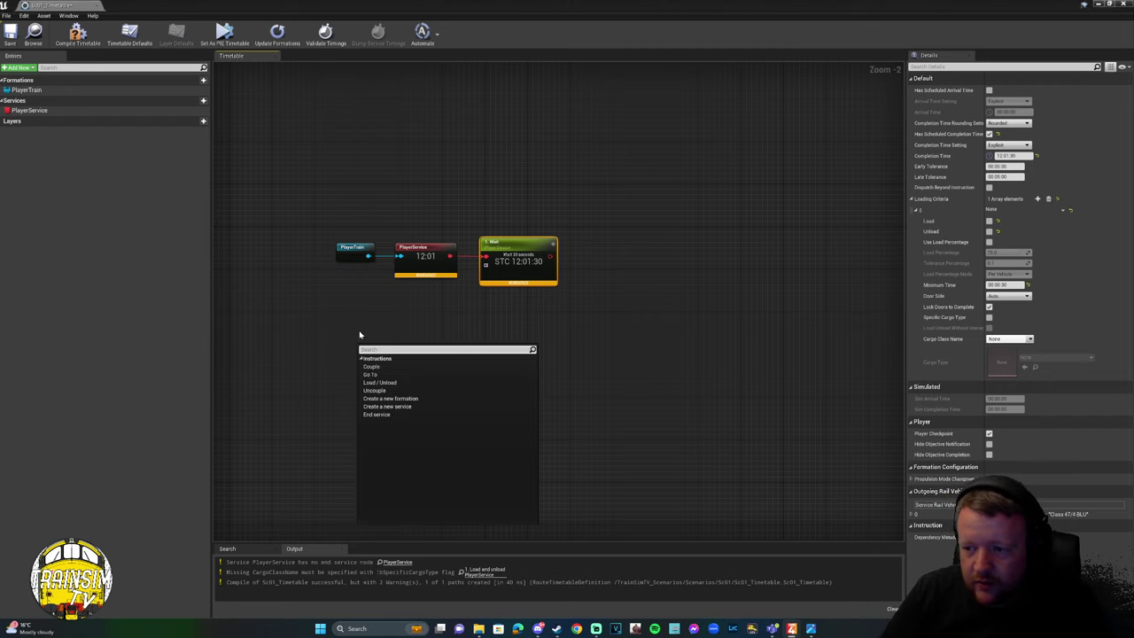
{"action": "left_click", "coordinate": [412, 412]}
{"action": "left_click_drag", "start_coordinate": [393, 364], "coordinate": [430, 357]}
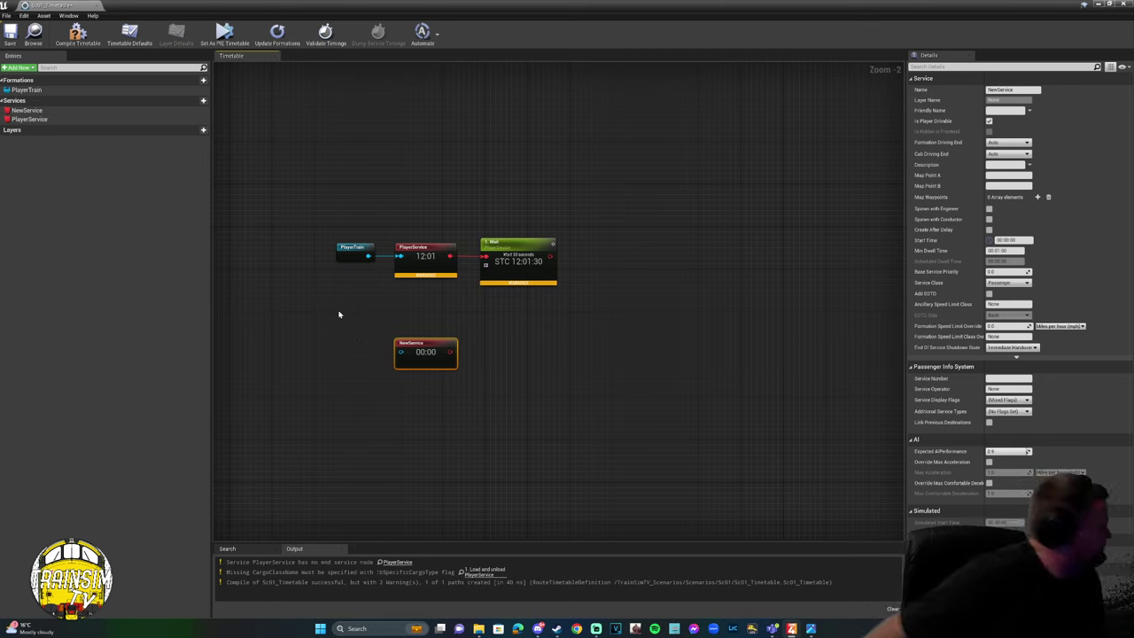
{"action": "right_click", "coordinate": [371, 355]}
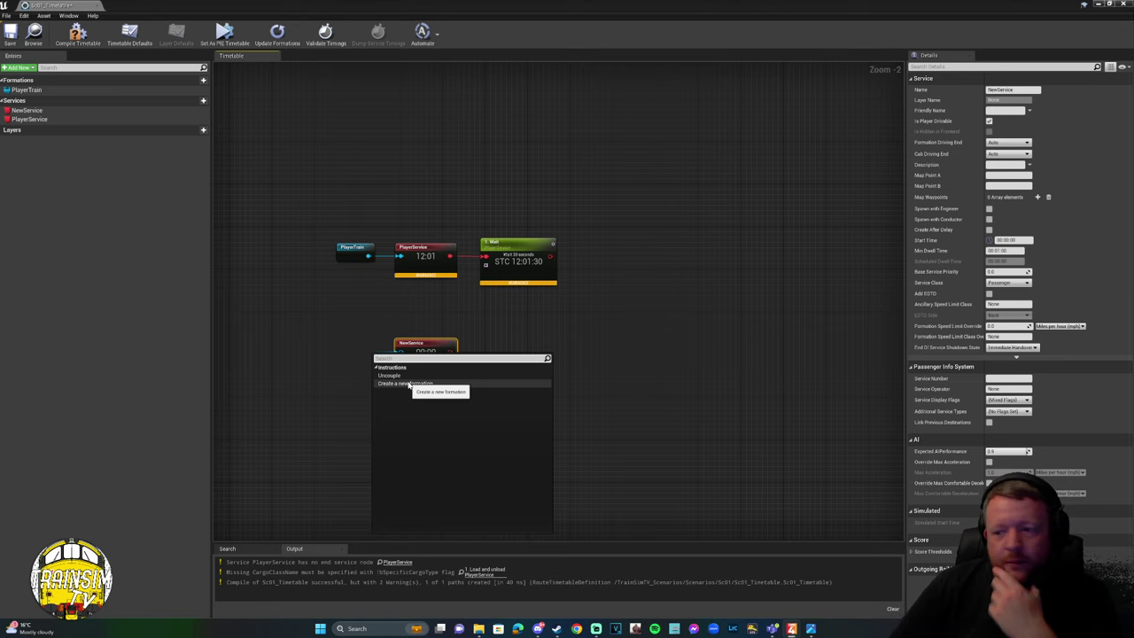
{"action": "left_click", "coordinate": [410, 384]}
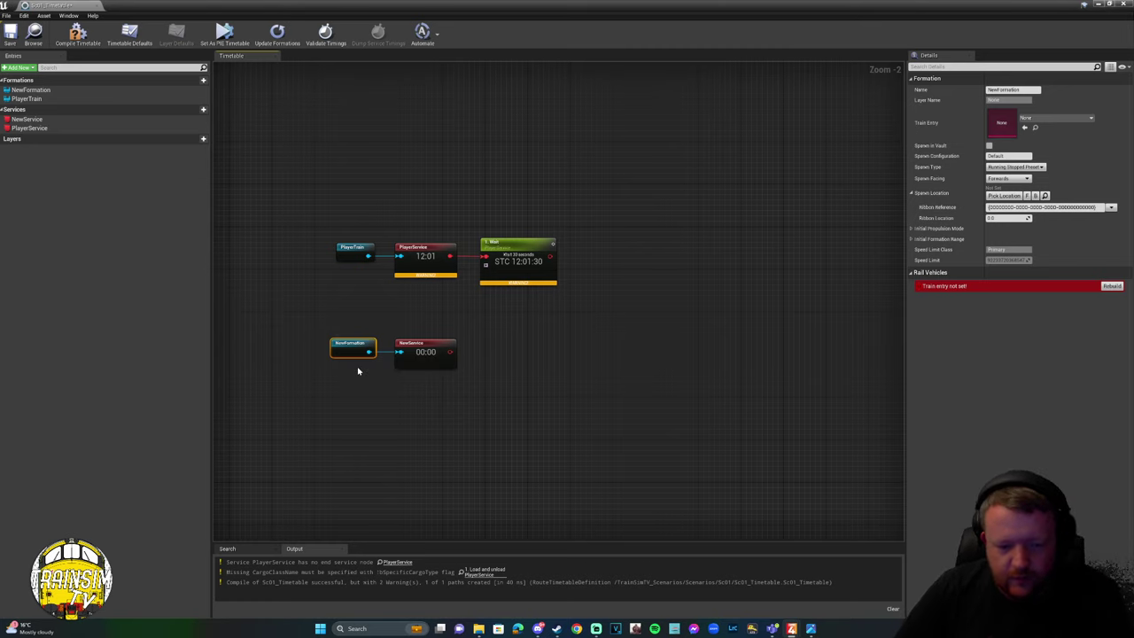
Rename both the new formation and its linked service as Class47Service.
{"action": "scroll", "coordinate": [357, 350], "scroll_direction": "up", "scroll_amount": 2}
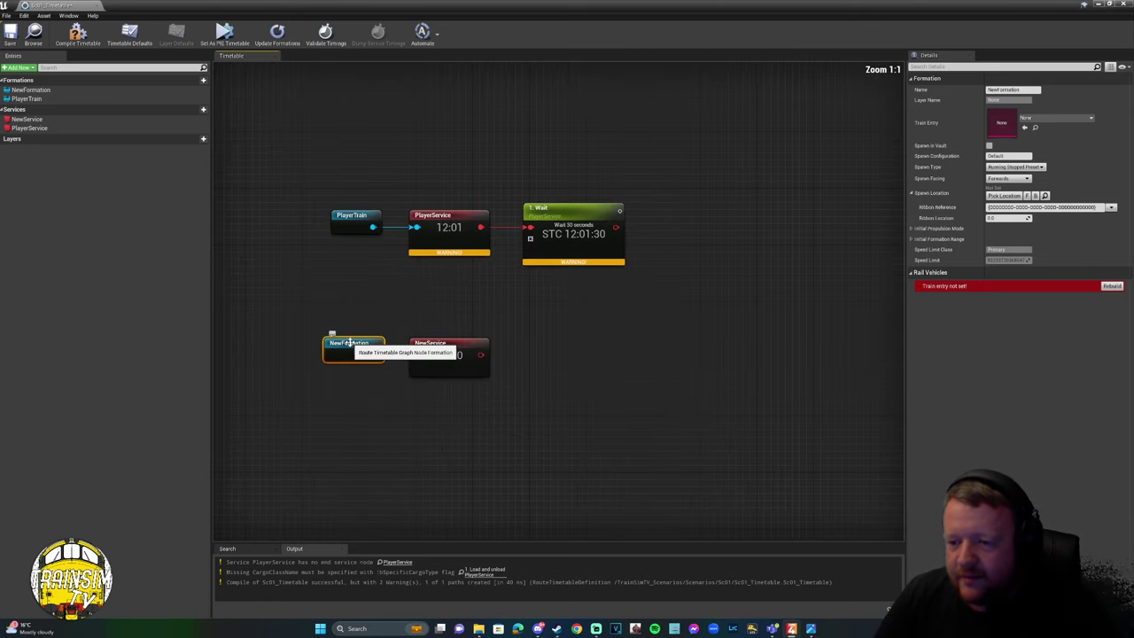
{"action": "double_click", "coordinate": [348, 343]}
{"action": "type", "text": "Class"}
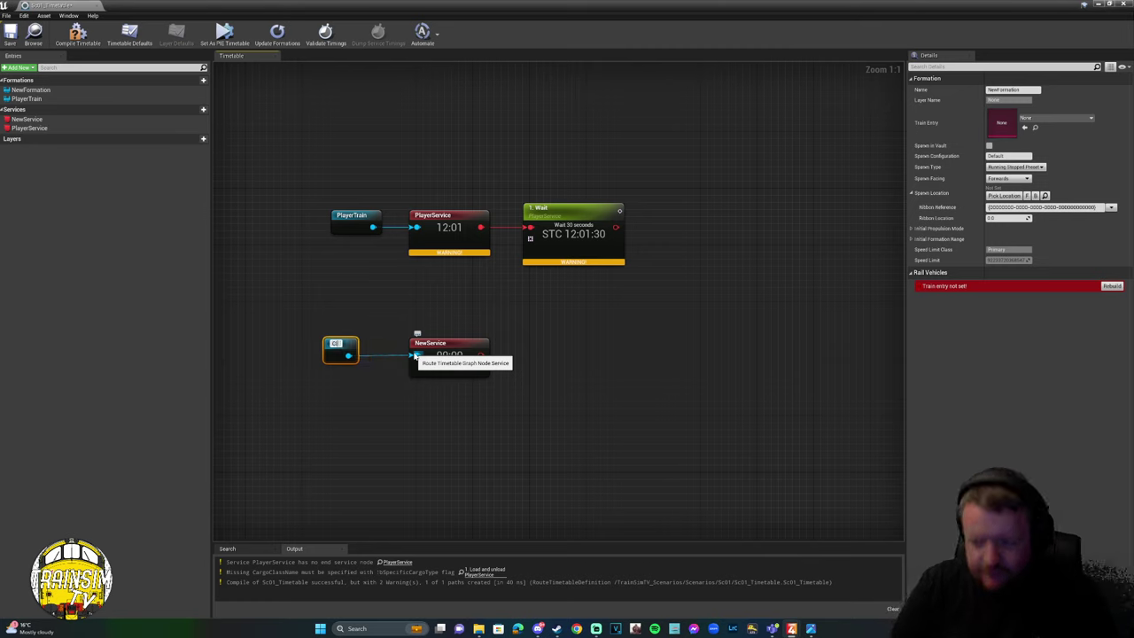
{"action": "type", "text": " 47 Serv"}
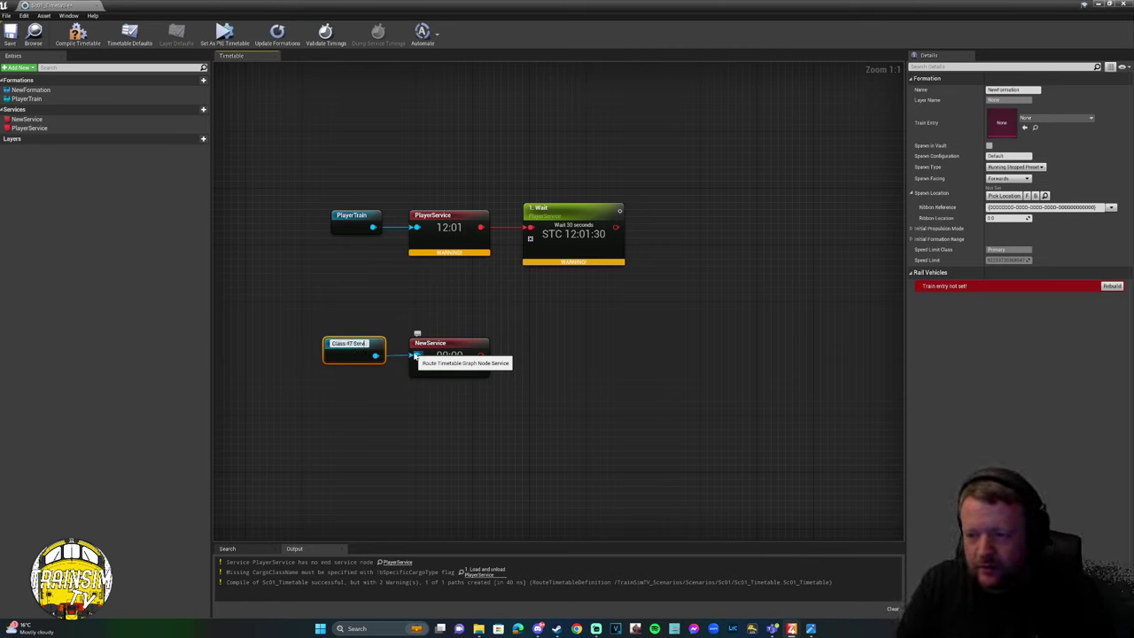
{"action": "type", "text": "ice"}
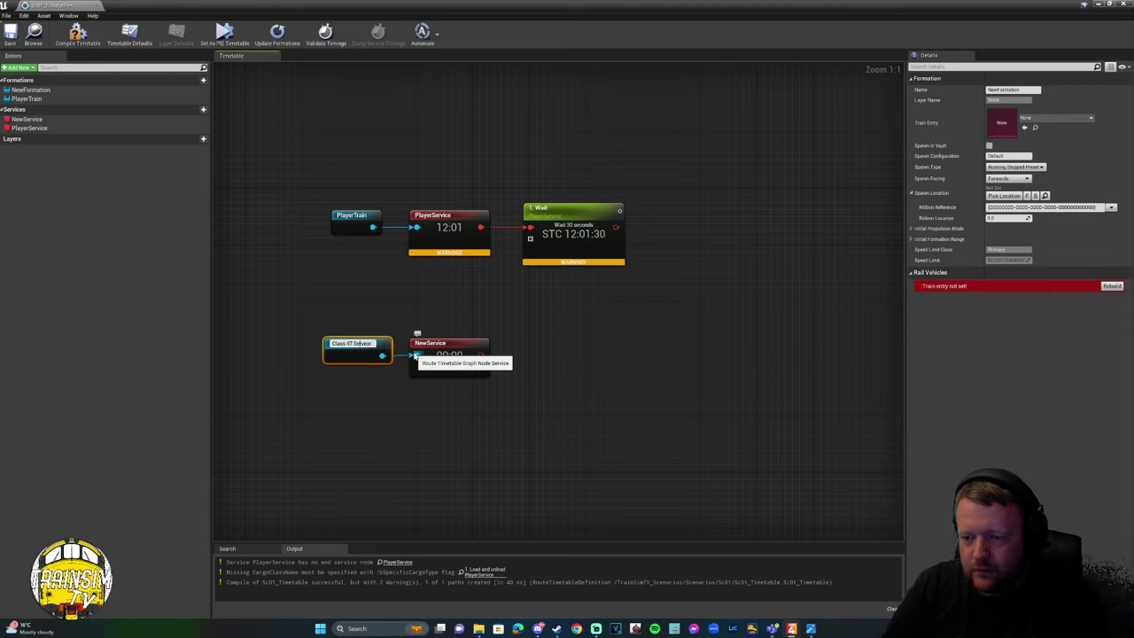
{"action": "key", "text": "Return"}
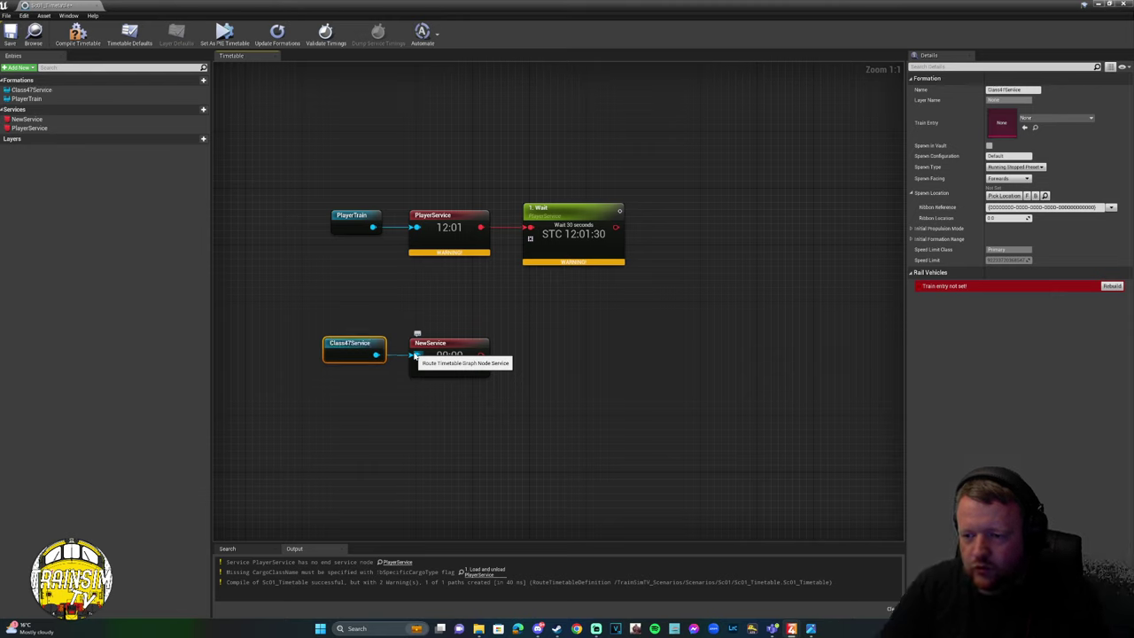
{"action": "left_click", "coordinate": [422, 344]}
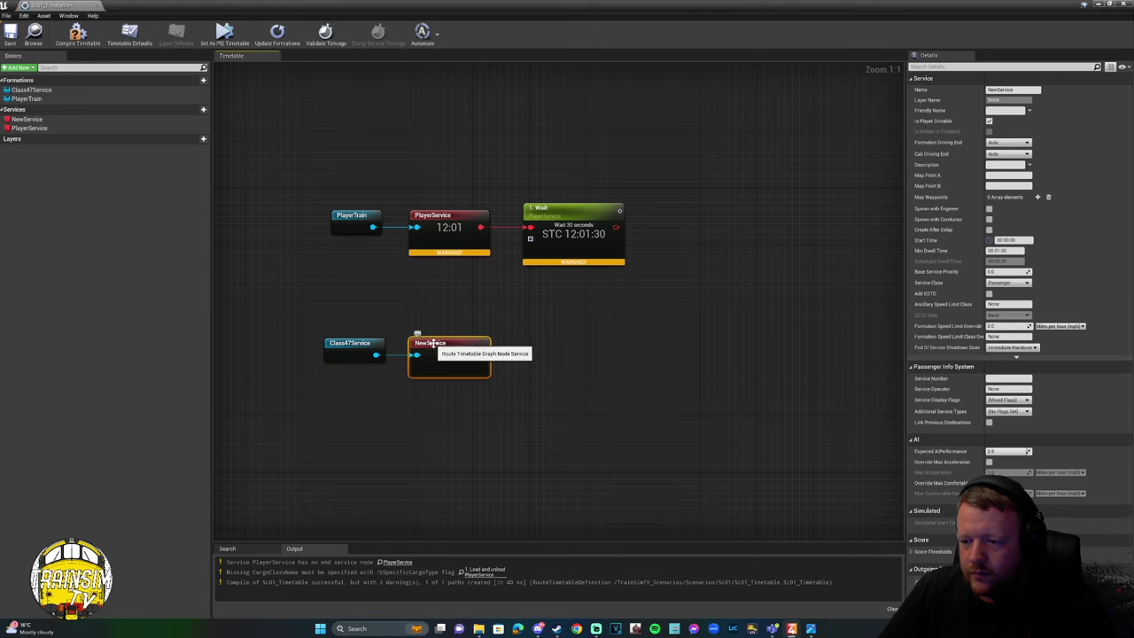
{"action": "left_click", "coordinate": [431, 343]}
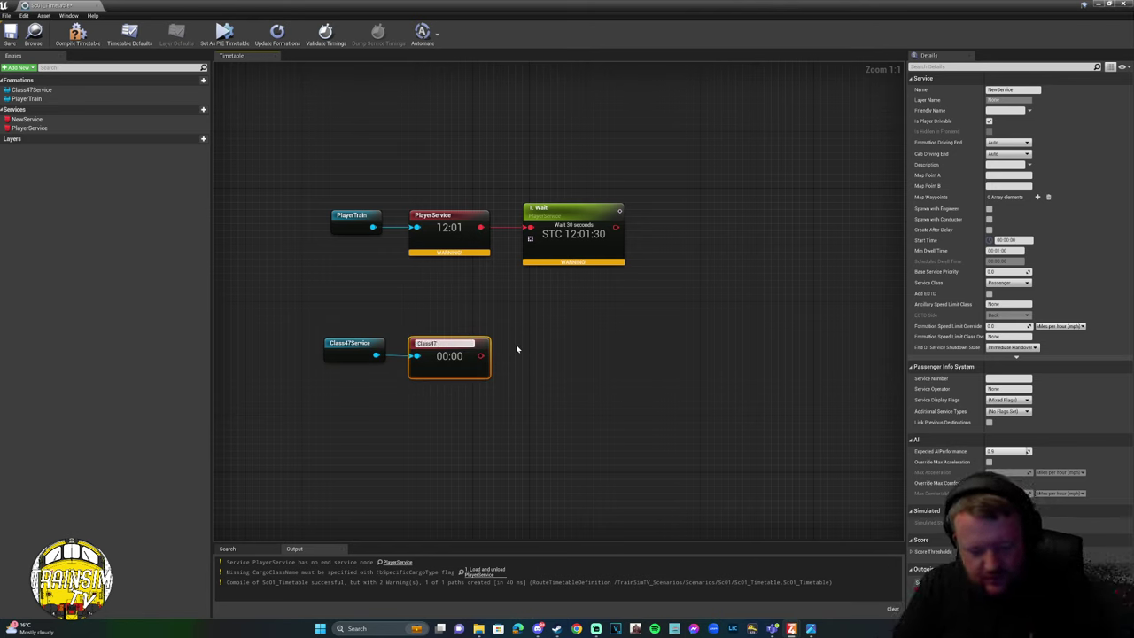
{"action": "key", "text": "Return"}
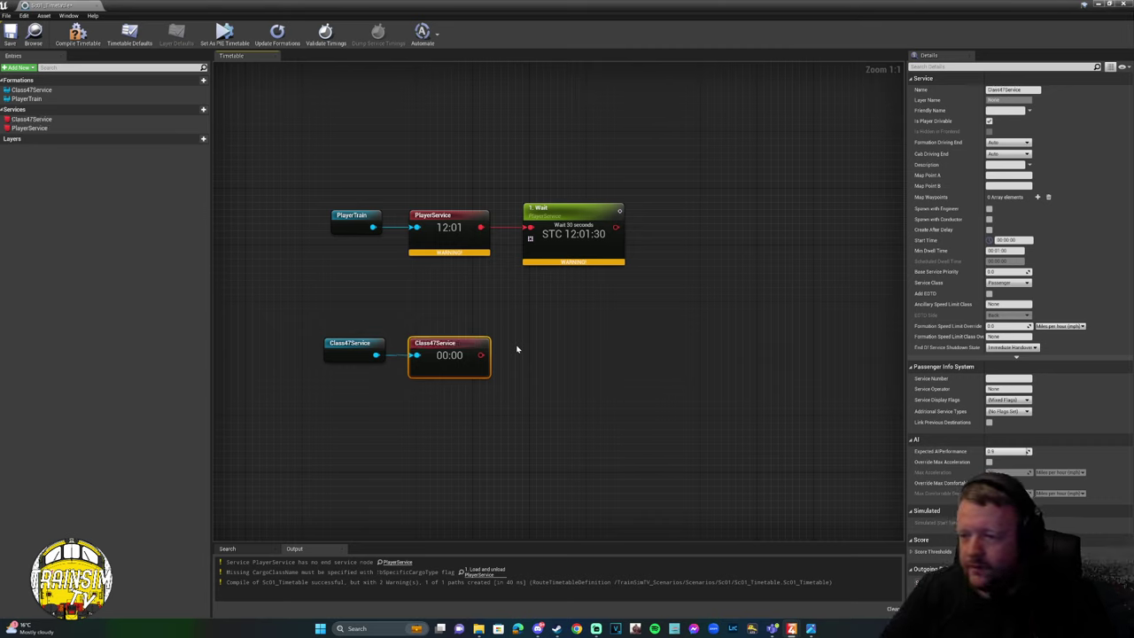
Set the Class47Service formation's train entry to LMC_47CSet7B_E, filtering the assets by LMC_47.
{"action": "left_click", "coordinate": [359, 355]}
{"action": "left_click", "coordinate": [1056, 118]}
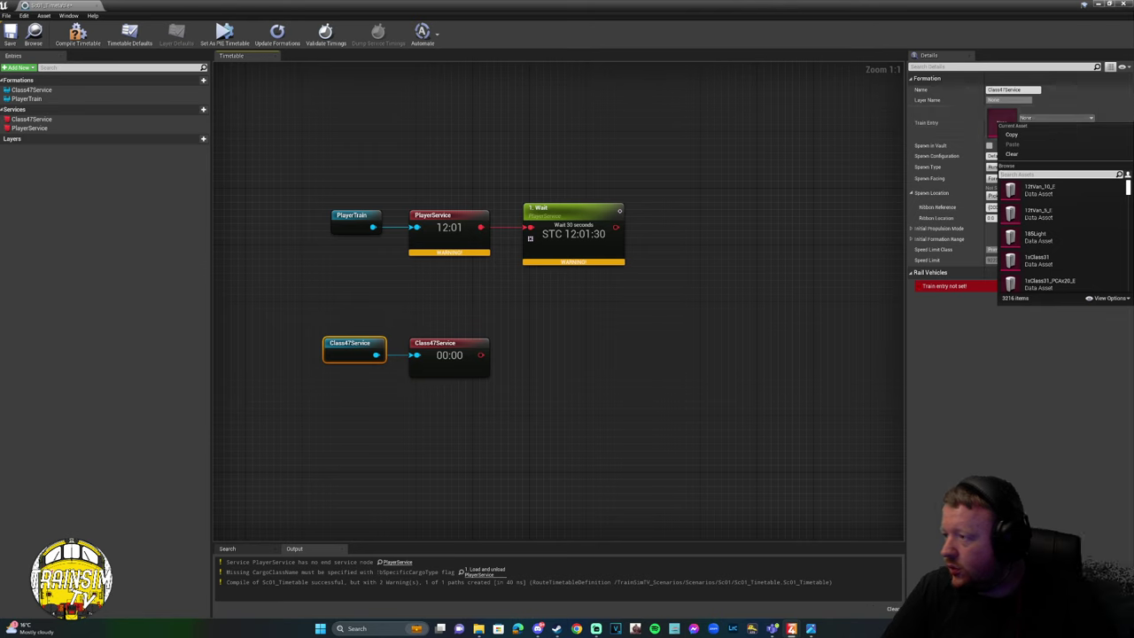
{"action": "type", "text": "LMC"}
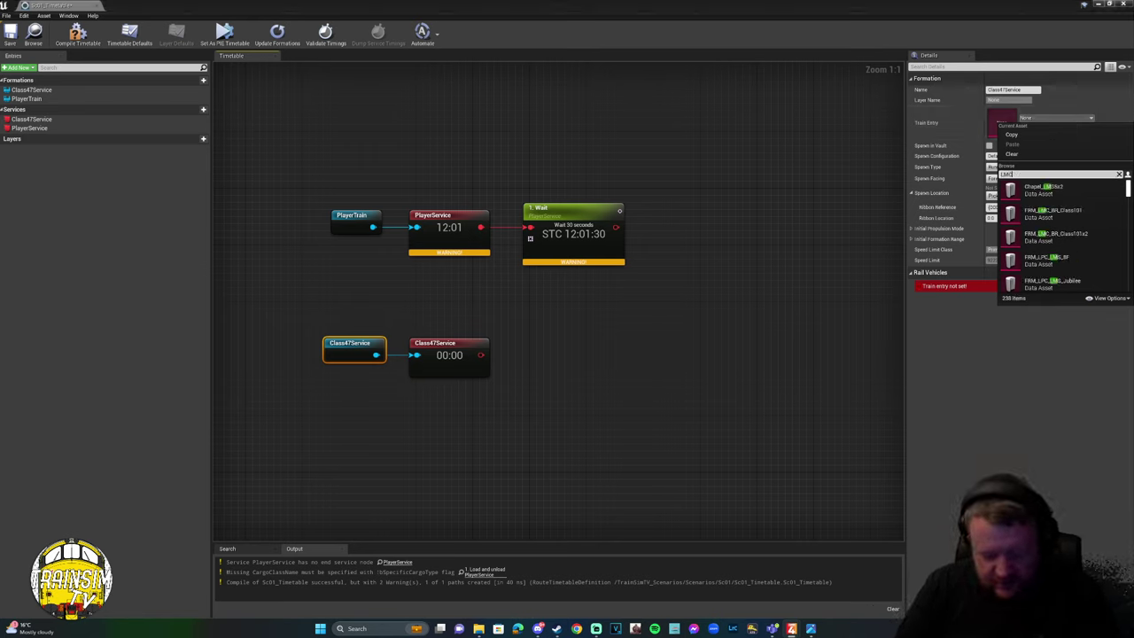
{"action": "type", "text": "_4"}
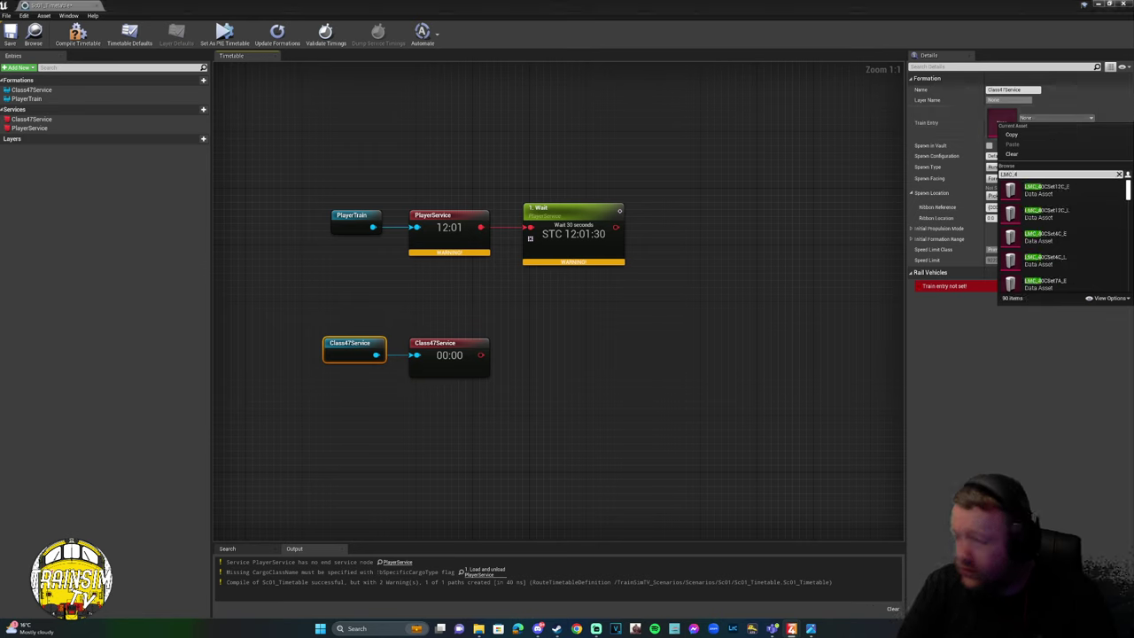
{"action": "type", "text": "7"}
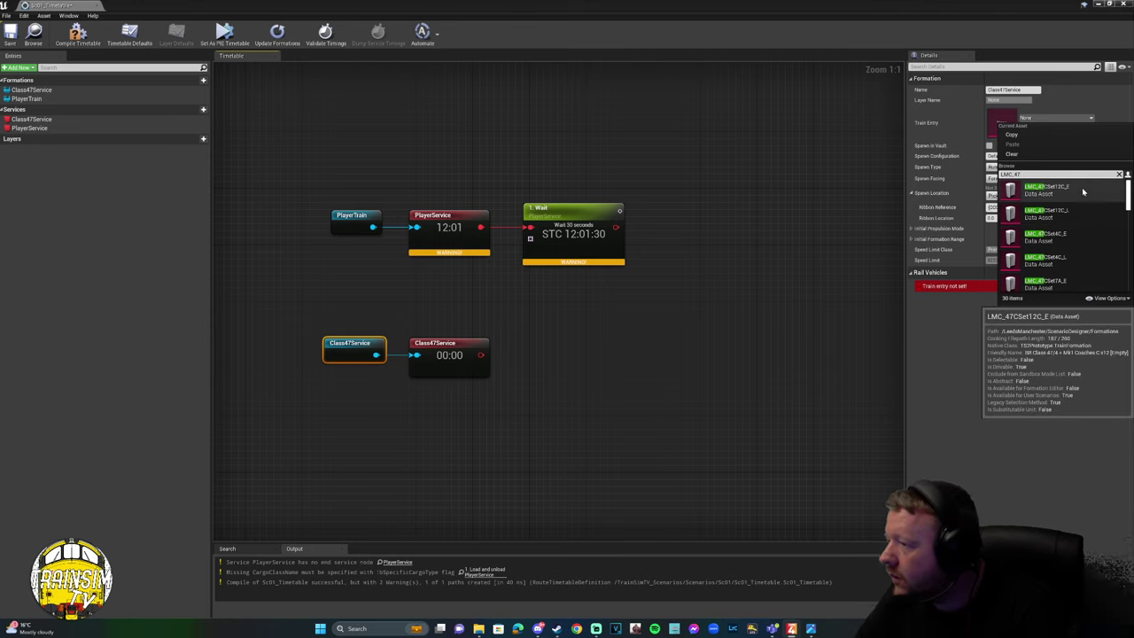
{"action": "scroll", "coordinate": [1087, 222], "scroll_direction": "down", "scroll_amount": 1}
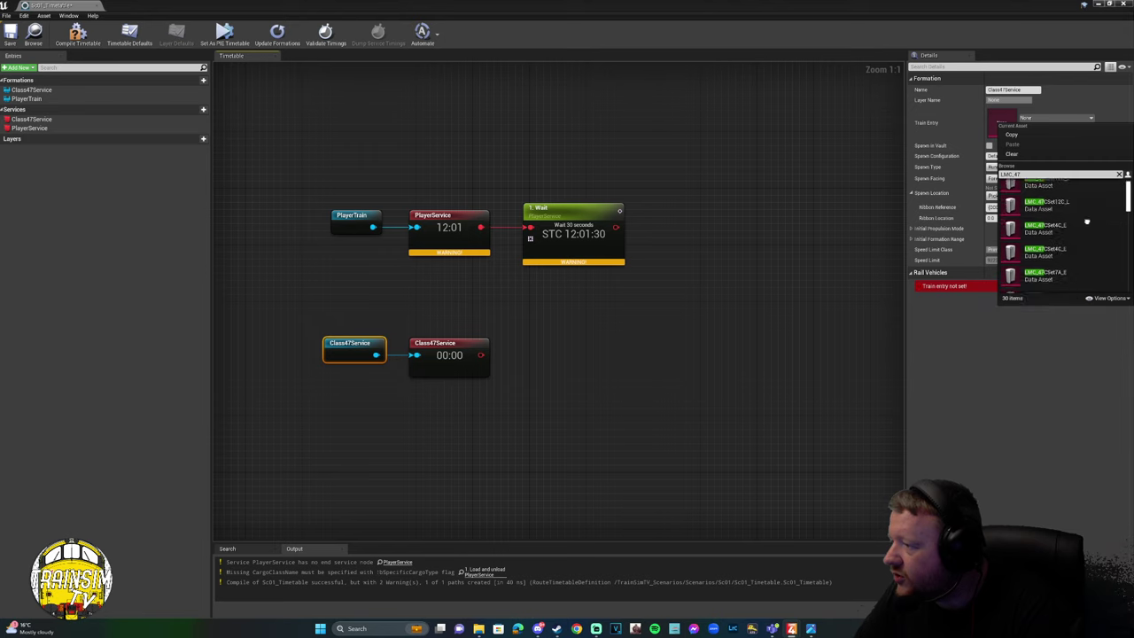
{"action": "scroll", "coordinate": [1086, 226], "scroll_direction": "down", "scroll_amount": 3}
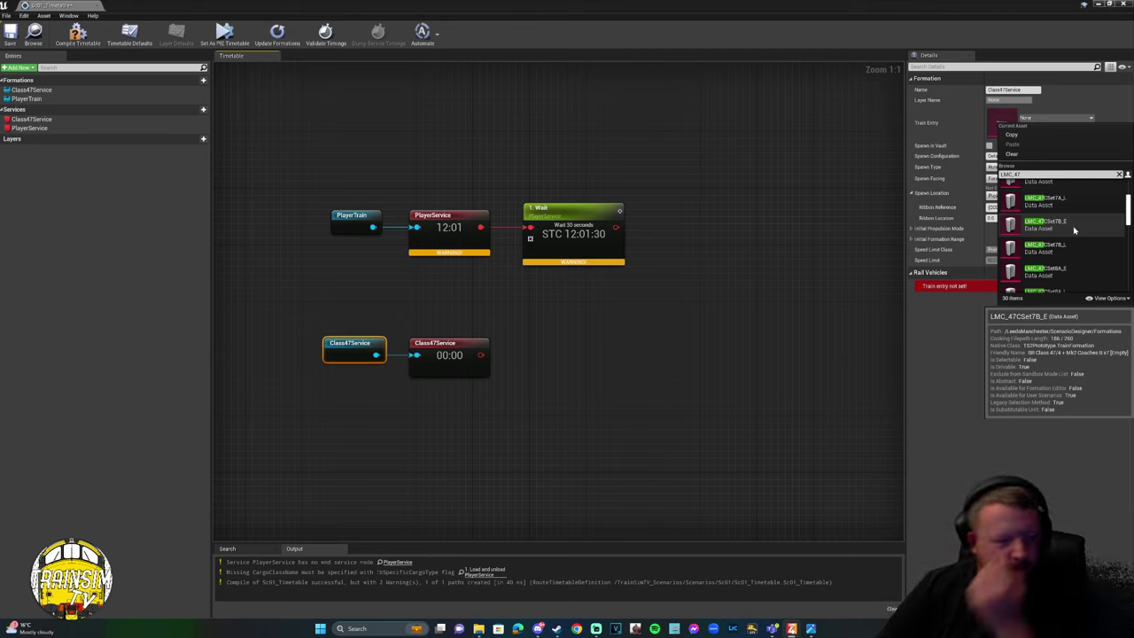
{"action": "key", "text": "Escape"}
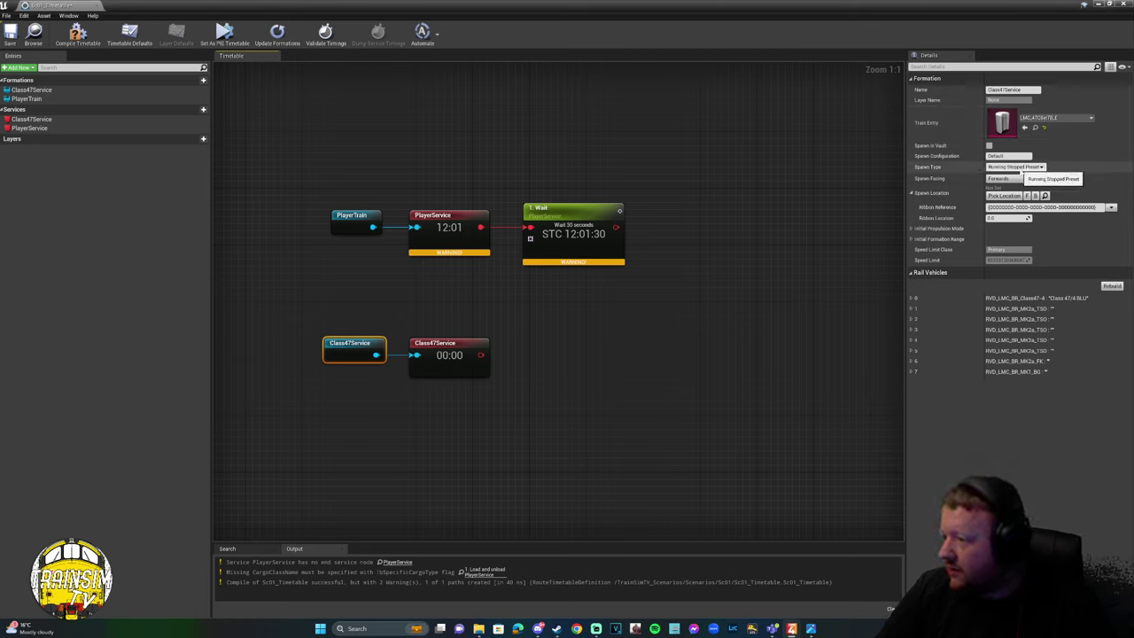
Pick the Class47Service formation's spawn location in the level, on the outermost track beside the open grass field.
{"action": "left_click", "coordinate": [1004, 196]}
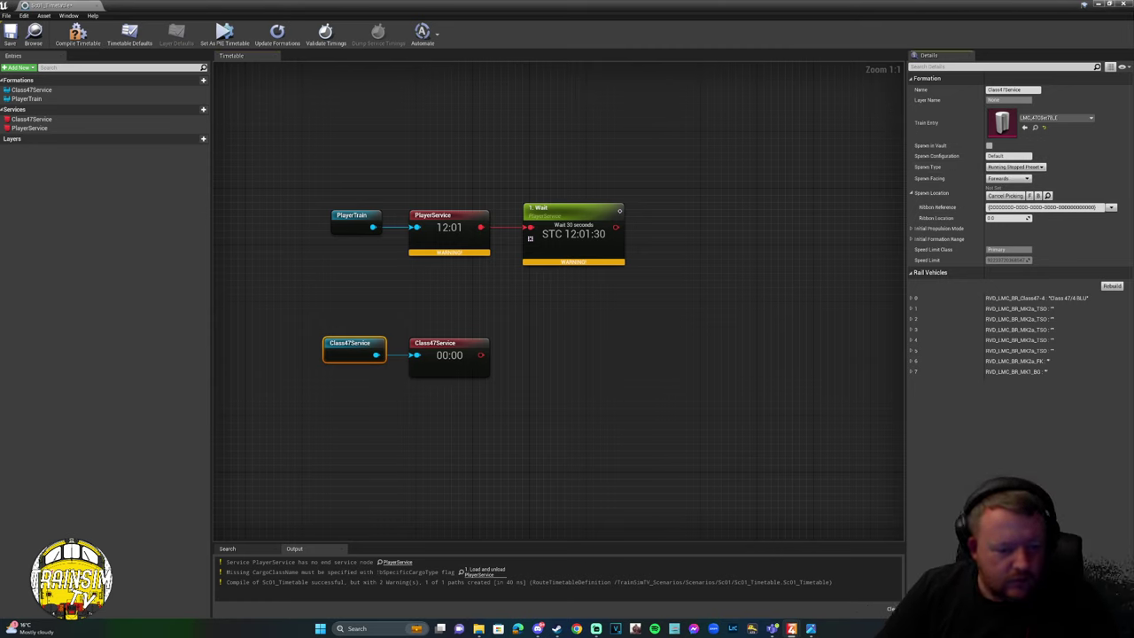
{"action": "double_click", "coordinate": [253, 5]}
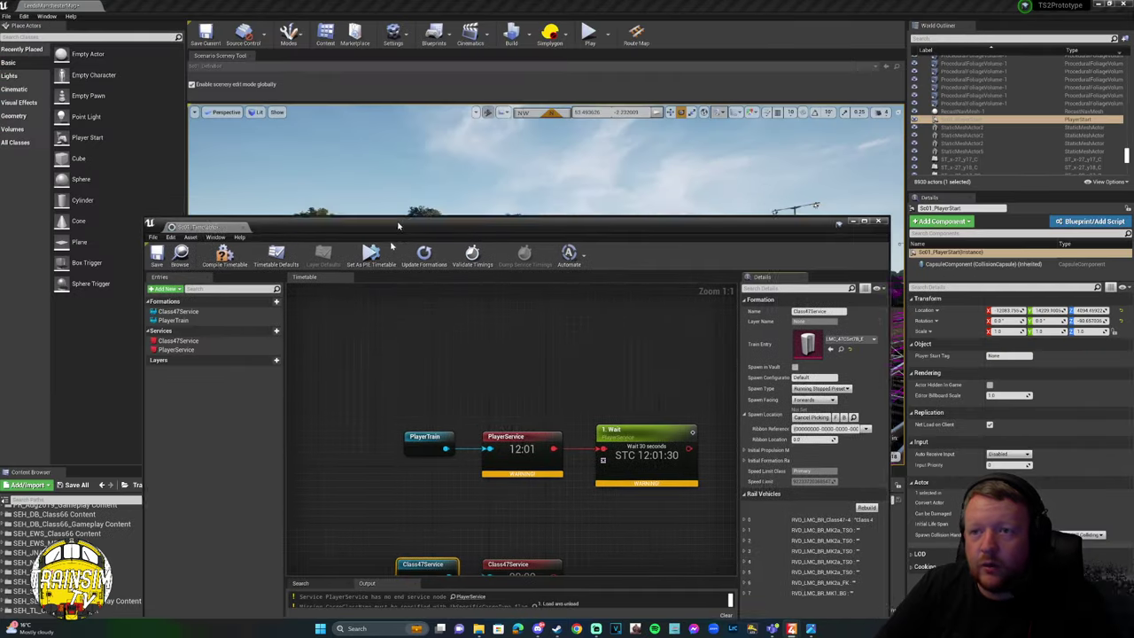
{"action": "right_click_drag", "start_coordinate": [551, 253], "coordinate": [543, 214]}
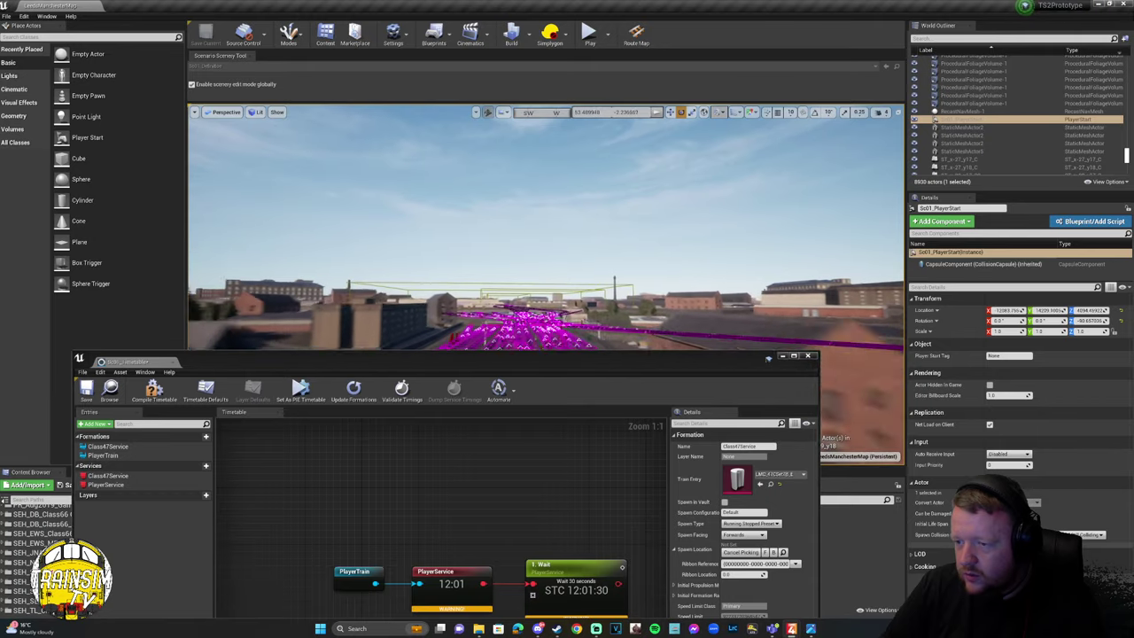
{"action": "left_click", "coordinate": [784, 357]}
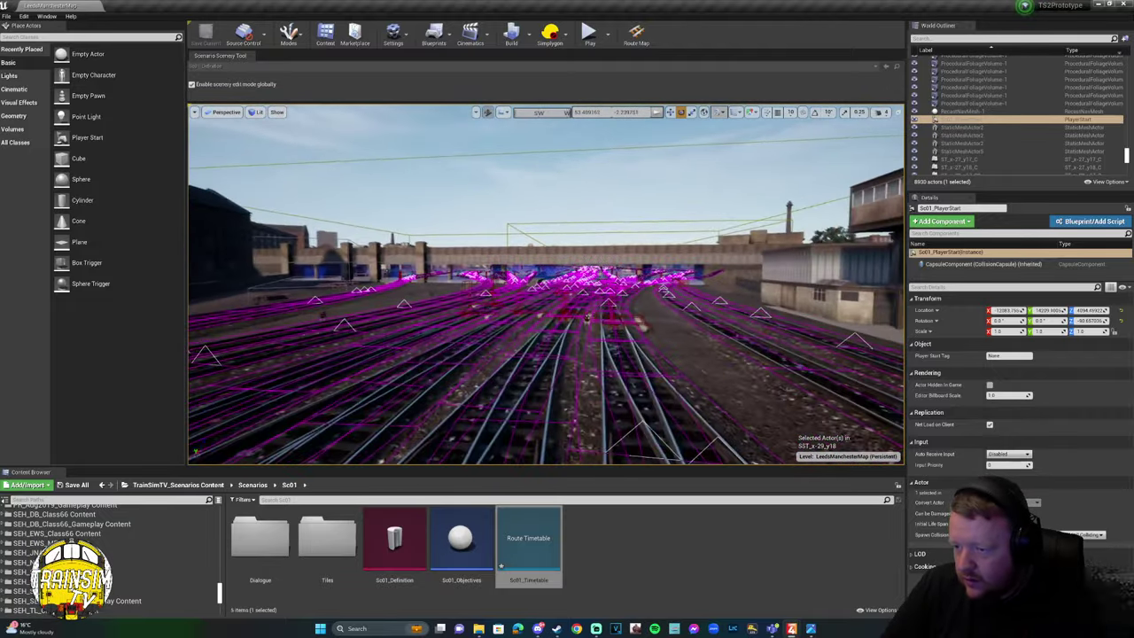
{"action": "key", "text": "Up"}
{"action": "key", "text": "Up"}
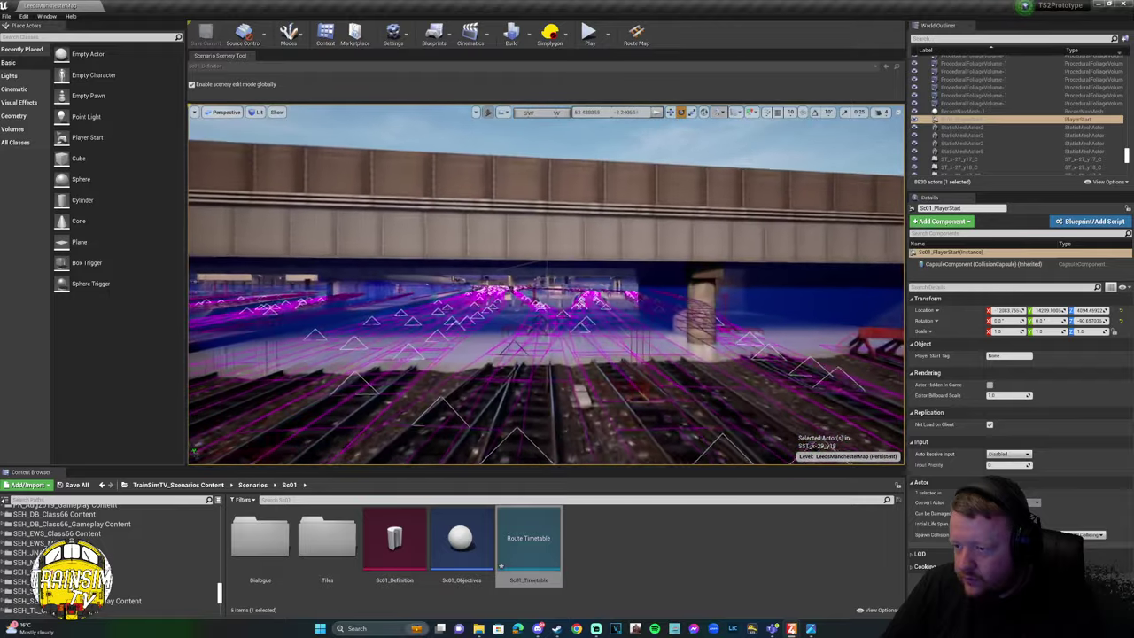
{"action": "key", "text": "Up"}
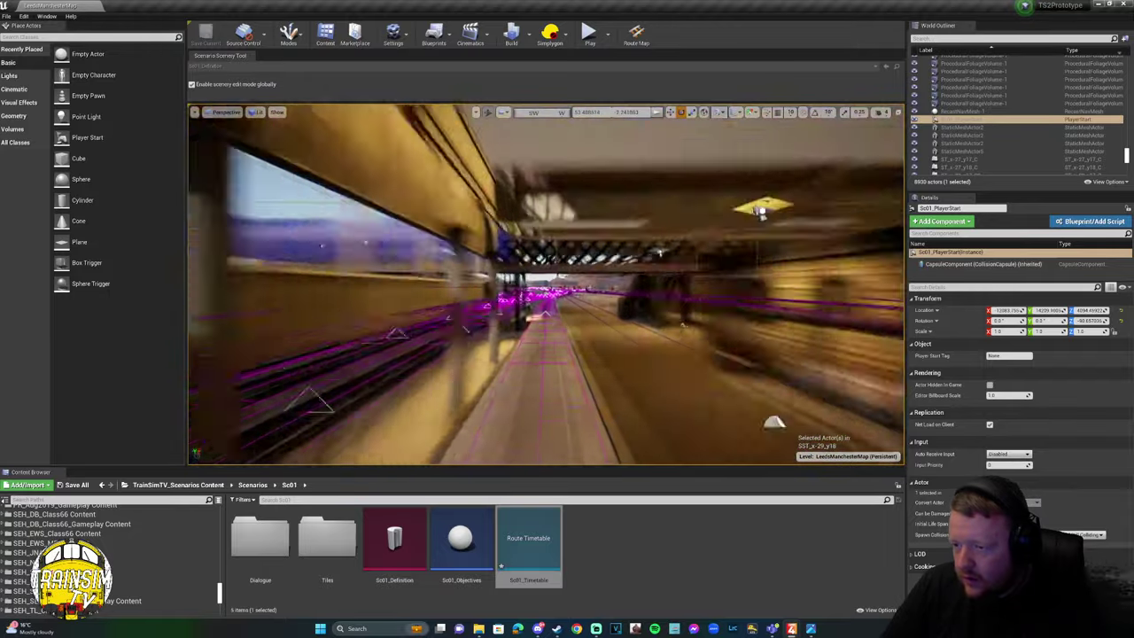
{"action": "key", "text": "Left"}
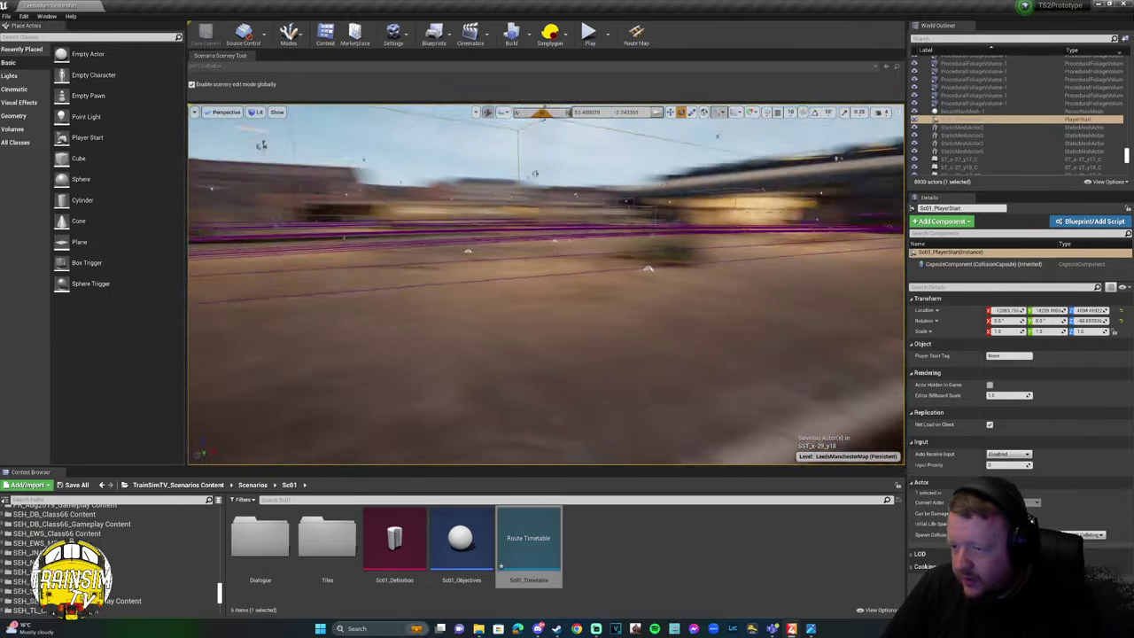
{"action": "key", "text": "Up"}
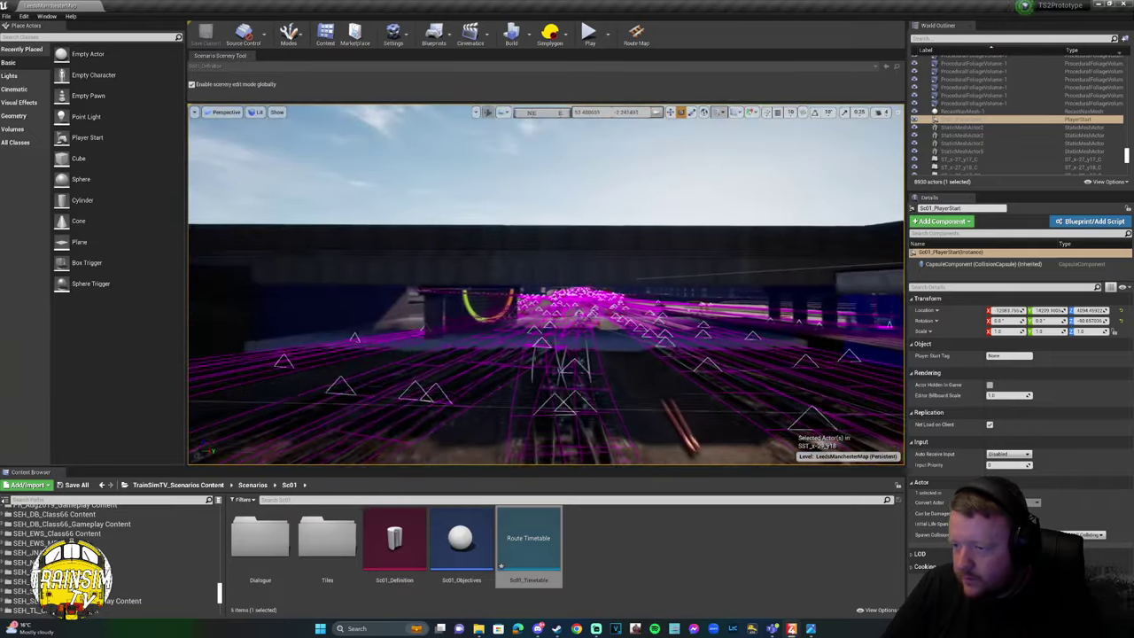
{"action": "key", "text": "Up"}
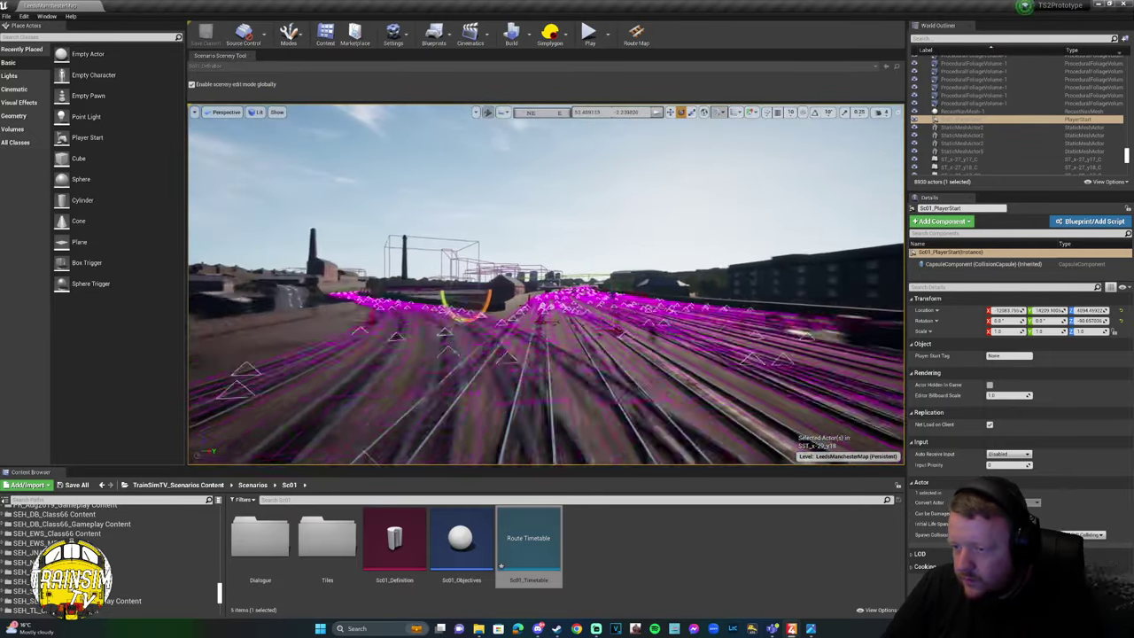
{"action": "key", "text": "Up"}
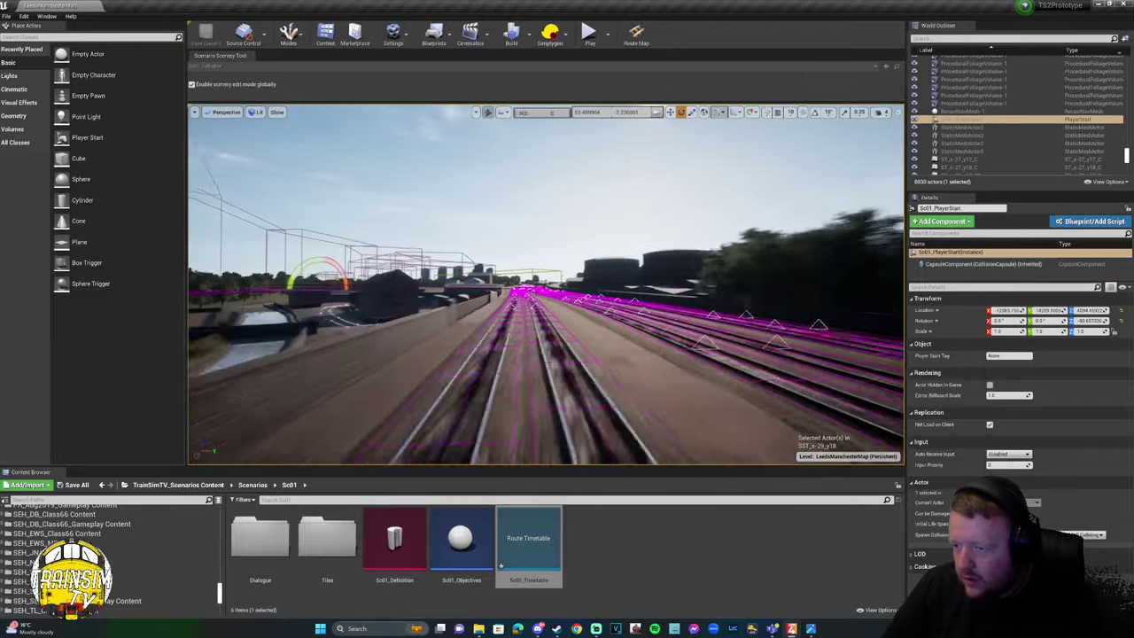
{"action": "key", "text": "Up"}
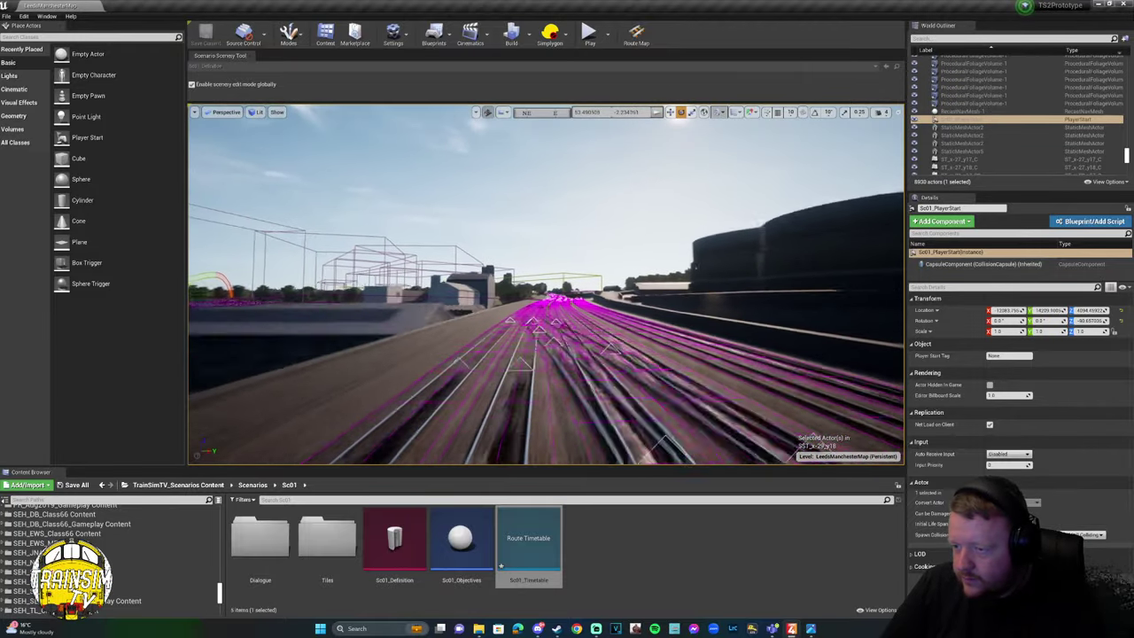
{"action": "key", "text": "Up"}
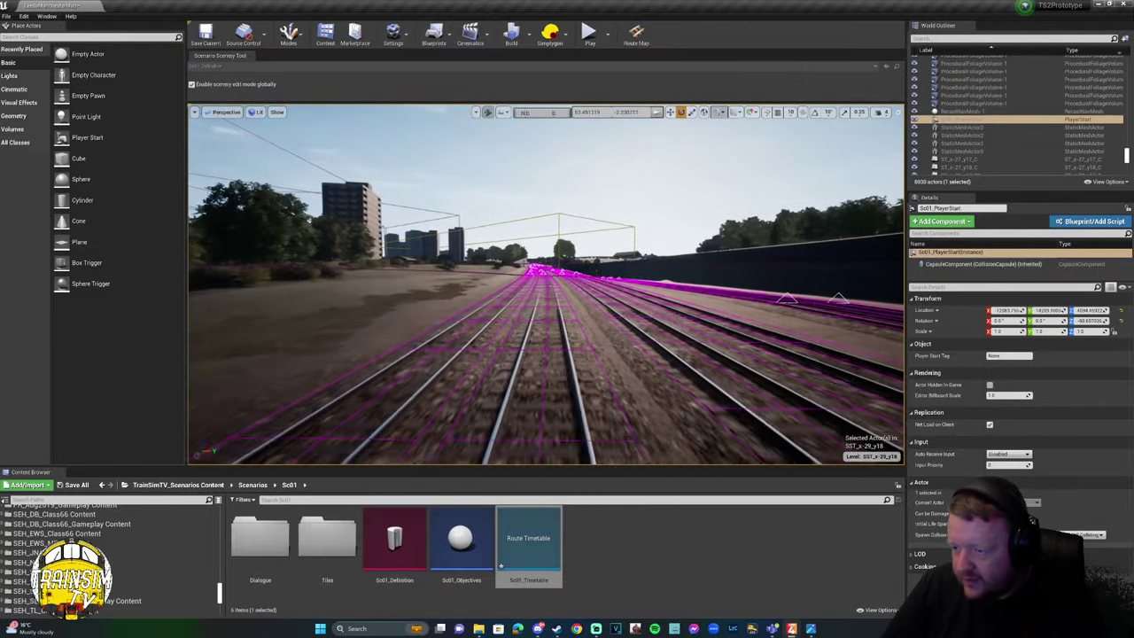
{"action": "right_click_drag", "start_coordinate": [545, 284], "coordinate": [496, 326]}
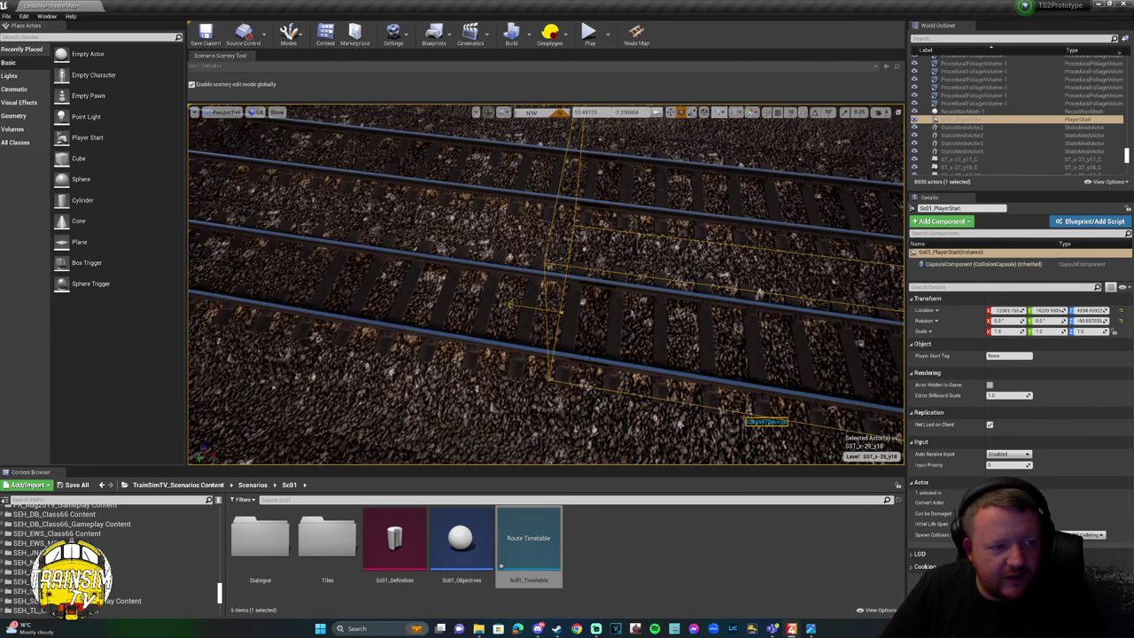
{"action": "right_click_drag", "start_coordinate": [496, 326], "coordinate": [496, 299]}
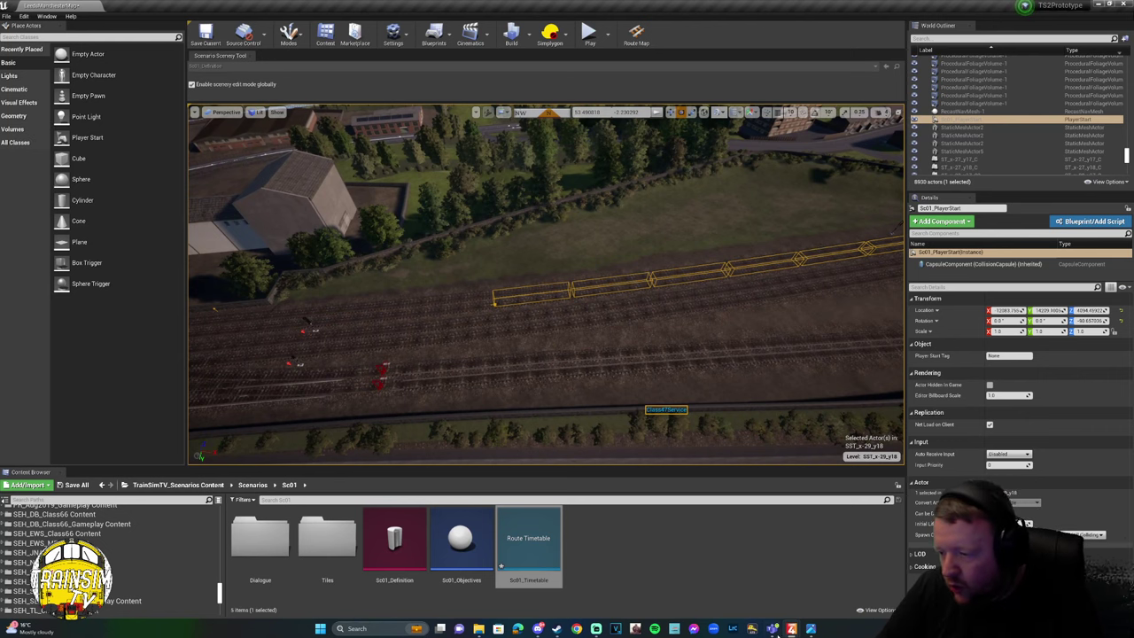
Try the Class47Service formation's spawn facing as Backwards, checking the train outline in the level, and restore it to Forwards.
{"action": "mouse_move", "coordinate": [810, 629]}
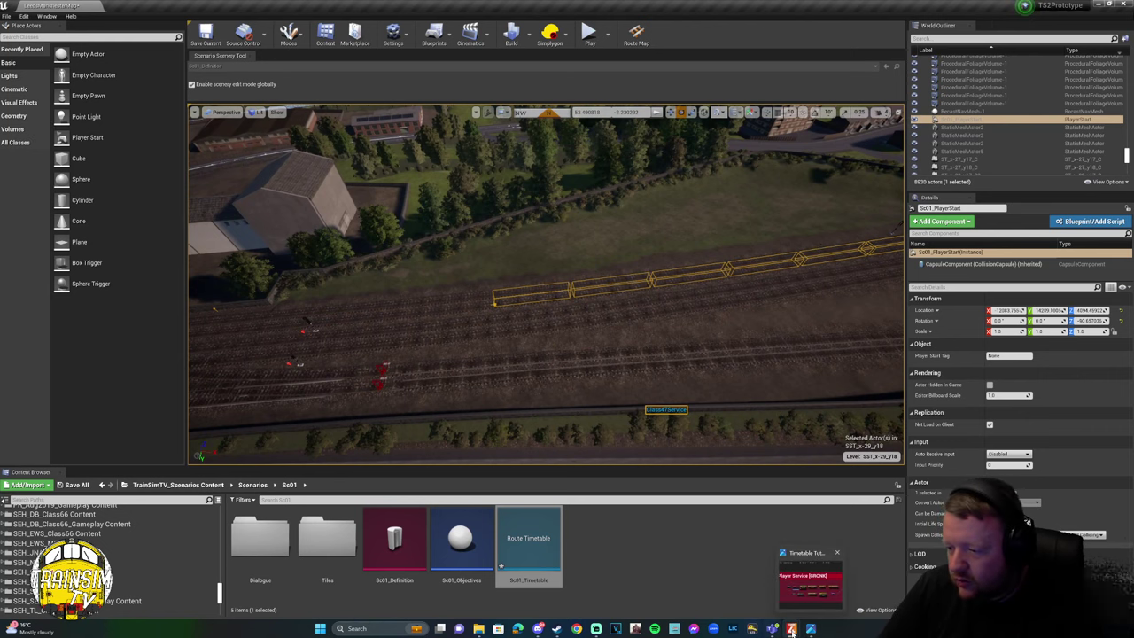
{"action": "left_click", "coordinate": [806, 583]}
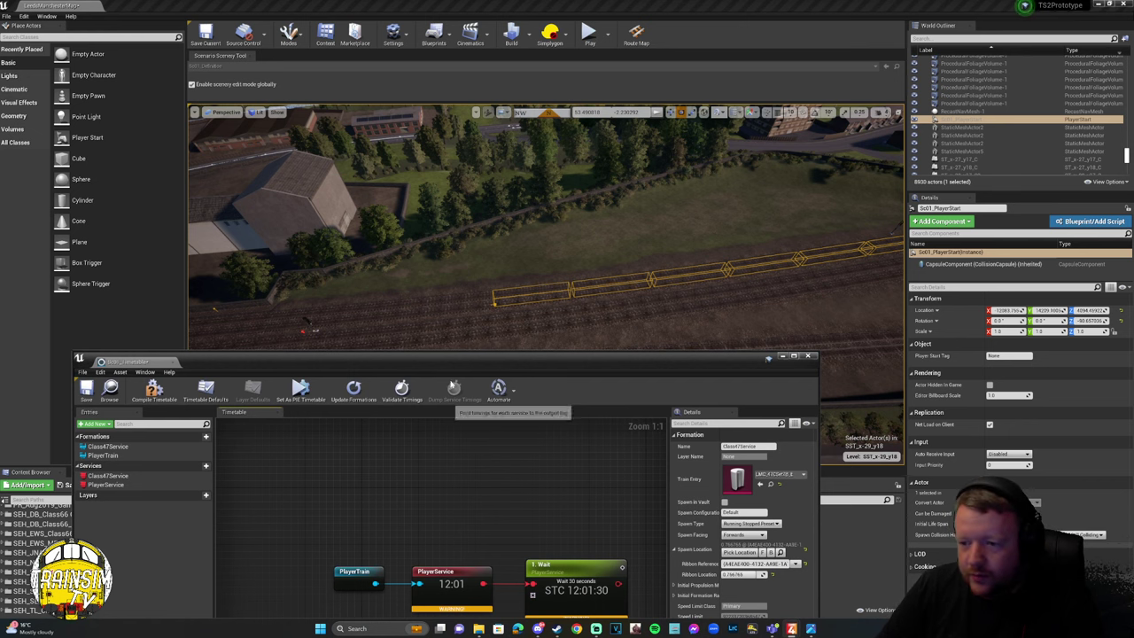
{"action": "left_click_drag", "start_coordinate": [447, 359], "coordinate": [55, 153]}
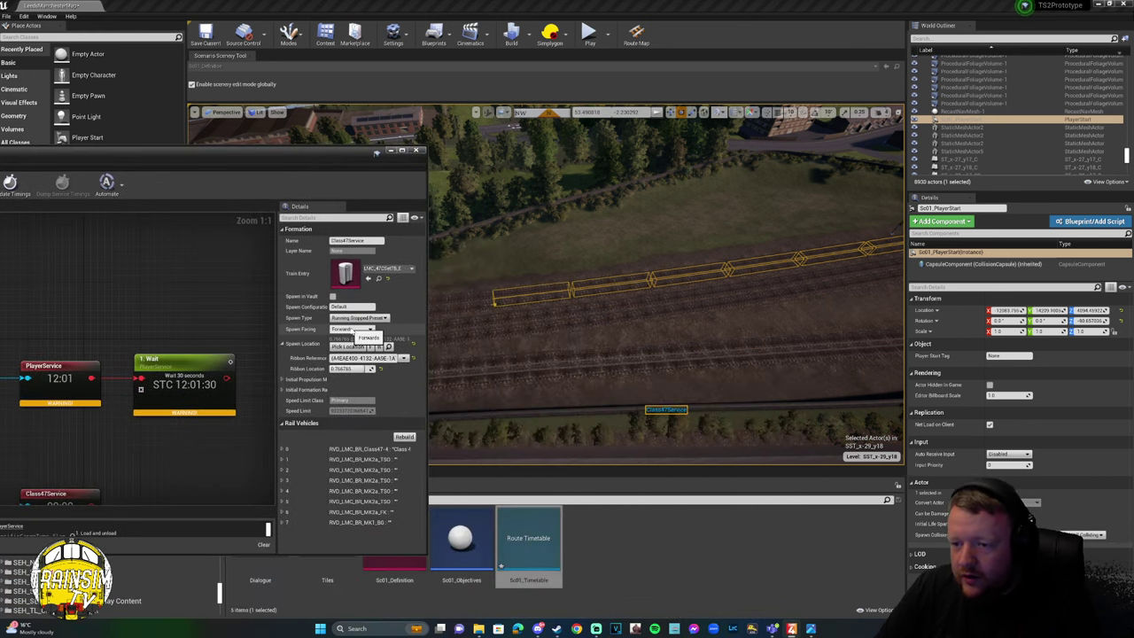
{"action": "left_click", "coordinate": [352, 329]}
{"action": "left_click", "coordinate": [350, 349]}
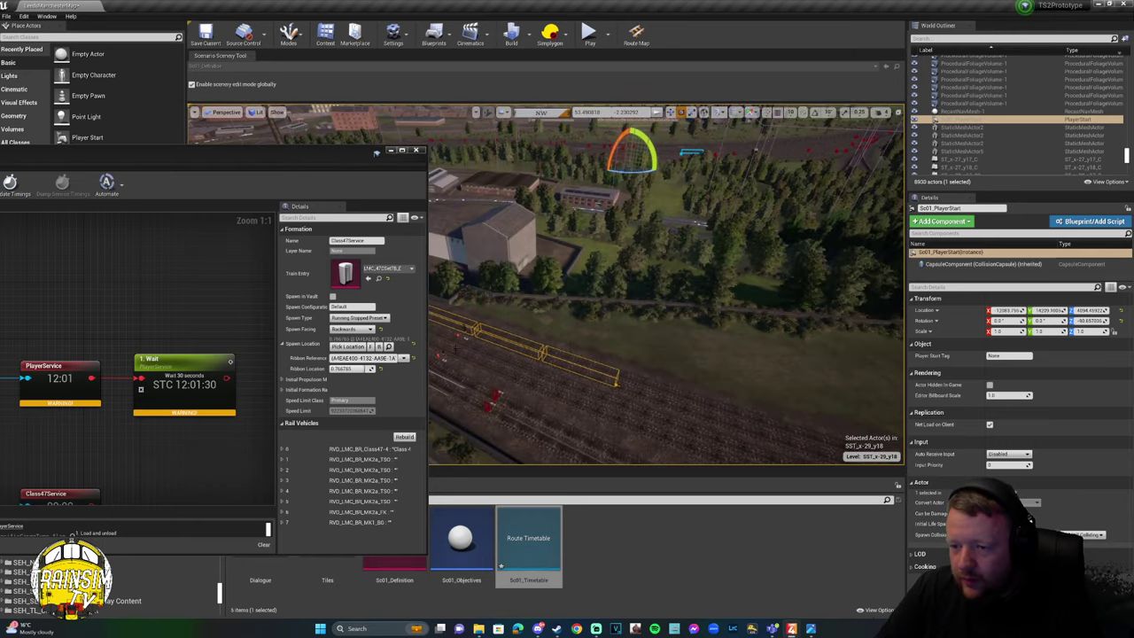
{"action": "left_click", "coordinate": [352, 329]}
{"action": "left_click", "coordinate": [350, 339]}
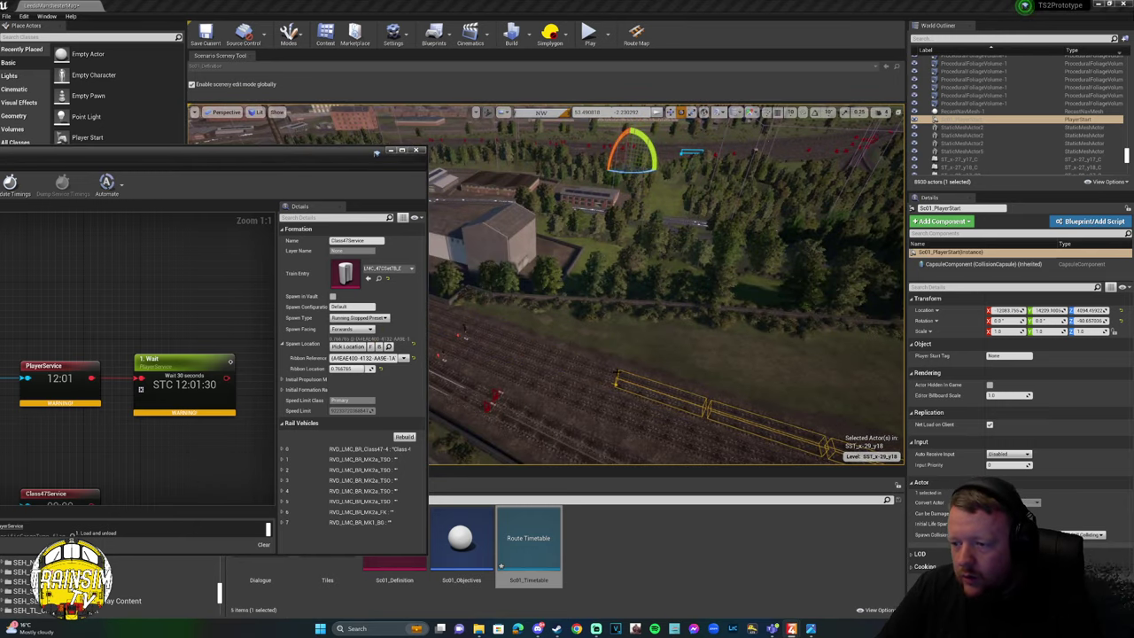
Disable Is Player Drivable for the Class47Service service.
{"action": "left_click_drag", "start_coordinate": [263, 156], "coordinate": [564, 133]}
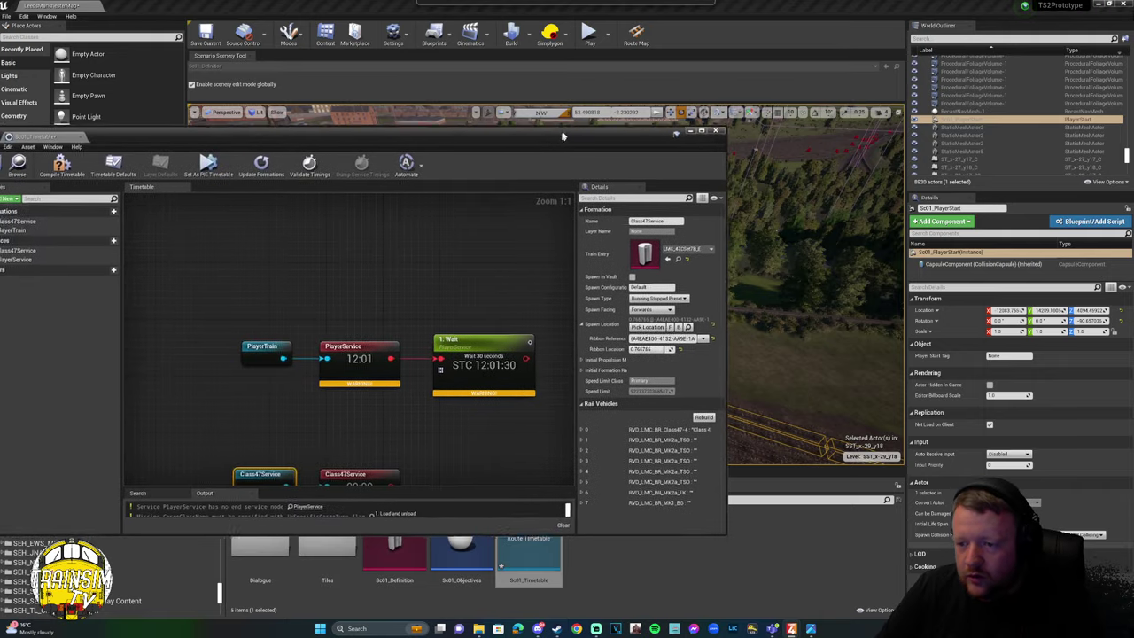
{"action": "right_click_drag", "start_coordinate": [328, 458], "coordinate": [379, 329]}
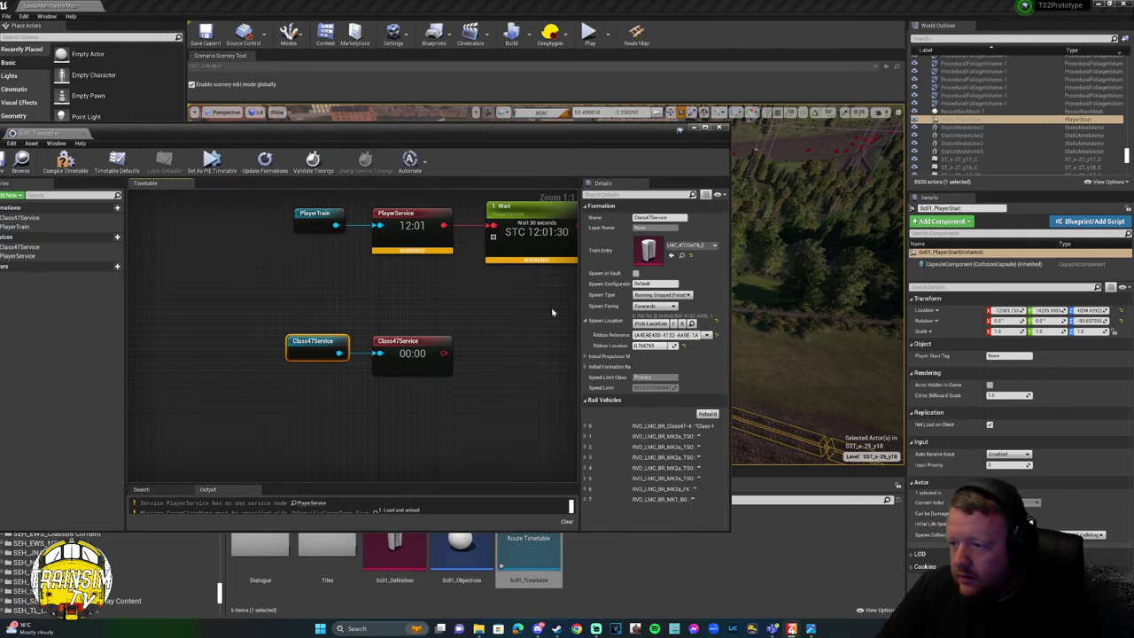
{"action": "right_click_drag", "start_coordinate": [552, 312], "coordinate": [525, 298]}
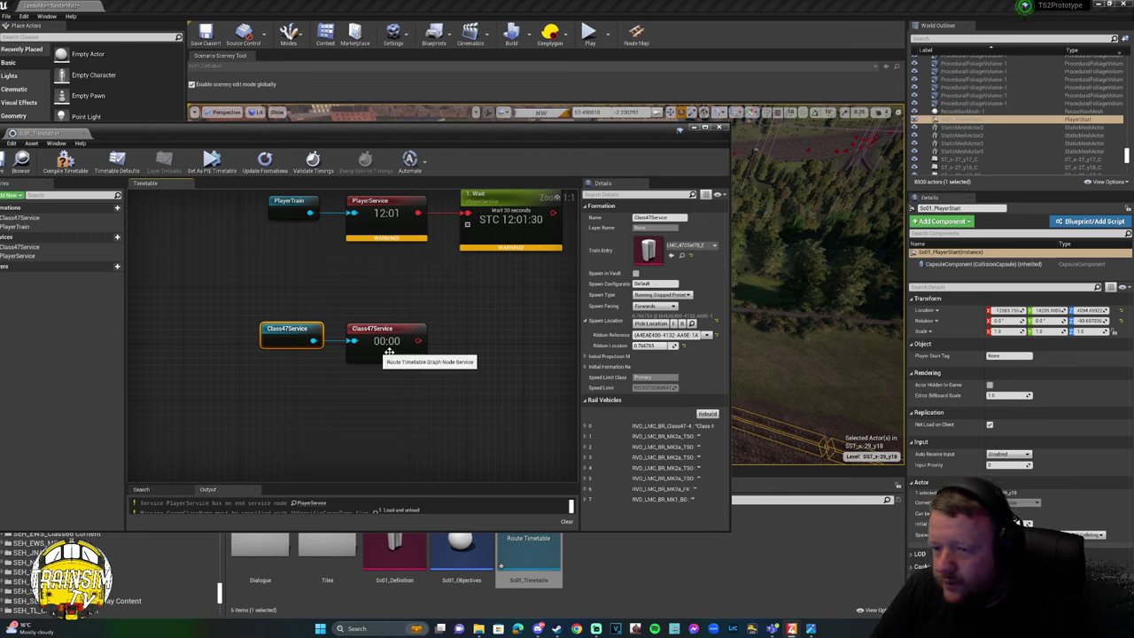
{"action": "left_click", "coordinate": [359, 348]}
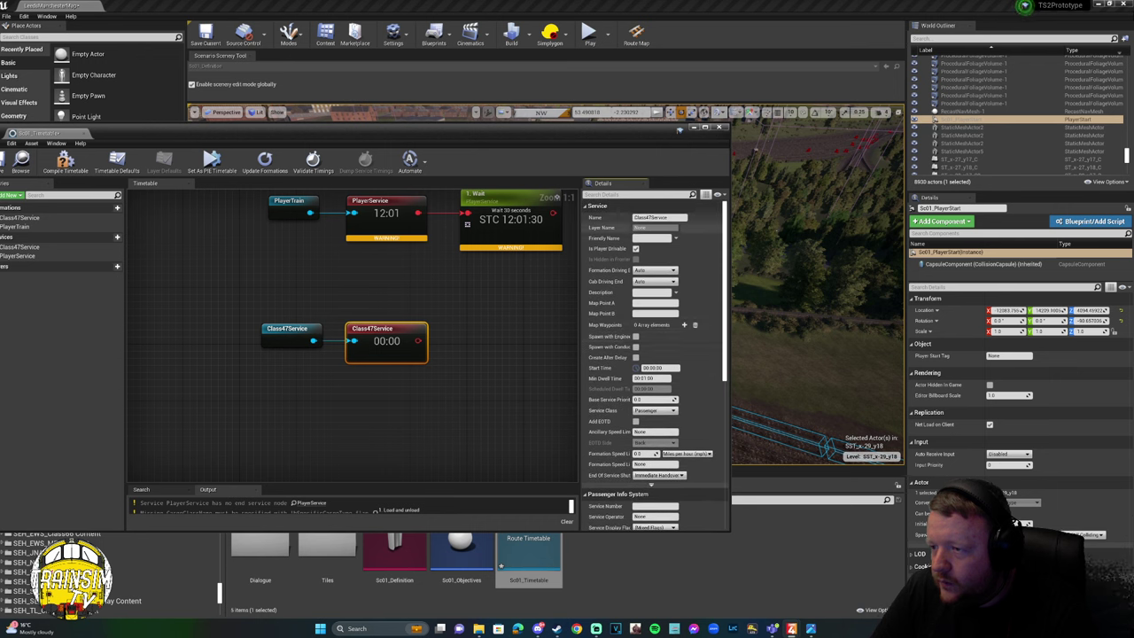
{"action": "left_click", "coordinate": [635, 249]}
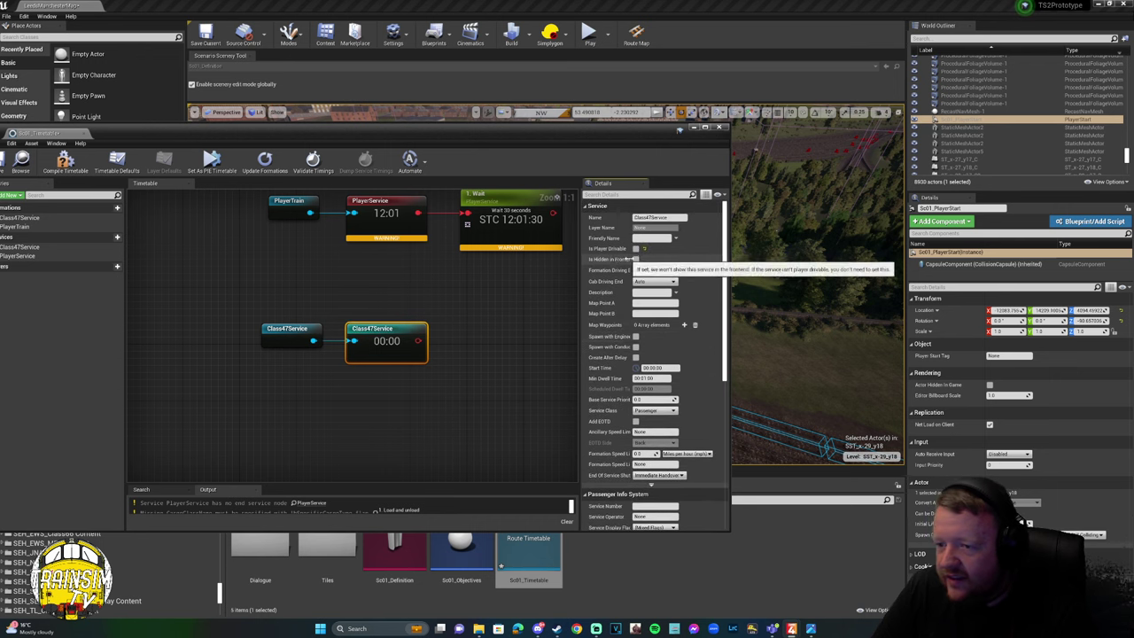
Switch Is Player Drivable off for PlayerService to compare its effect, and enable it again.
{"action": "right_click_drag", "start_coordinate": [554, 197], "coordinate": [535, 257]}
{"action": "left_click", "coordinate": [370, 263]}
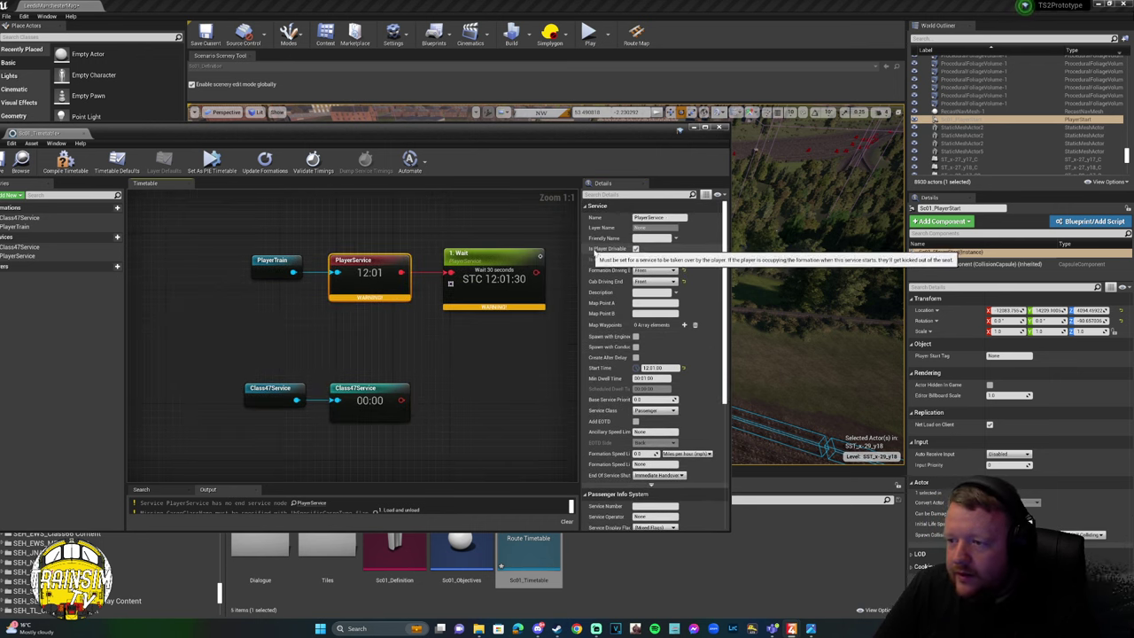
{"action": "left_click", "coordinate": [636, 248]}
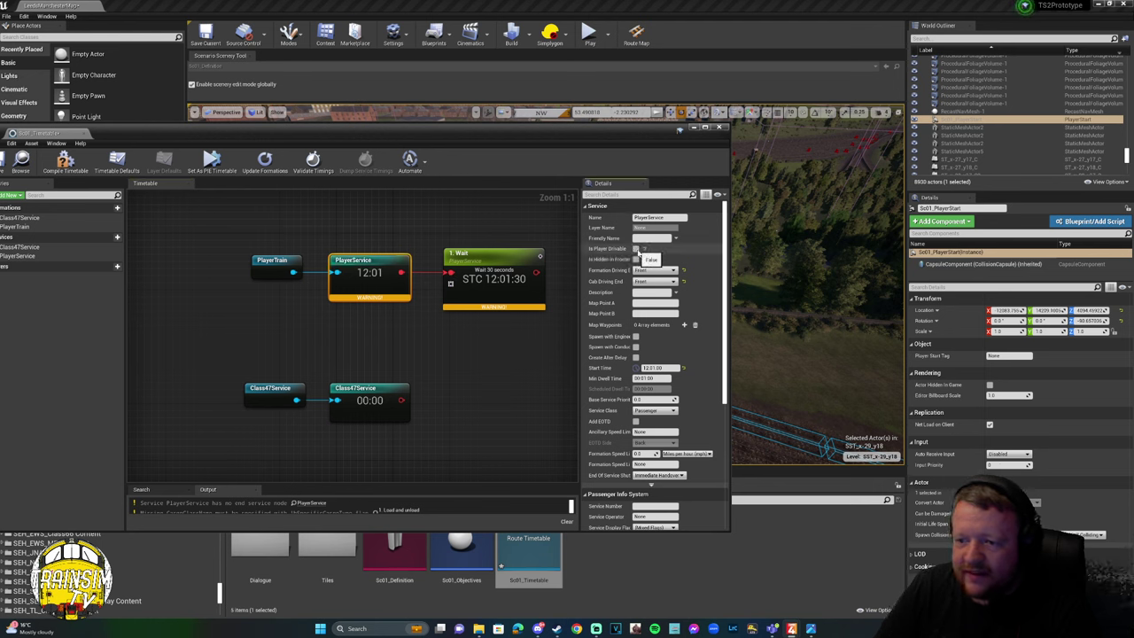
{"action": "left_click", "coordinate": [635, 249]}
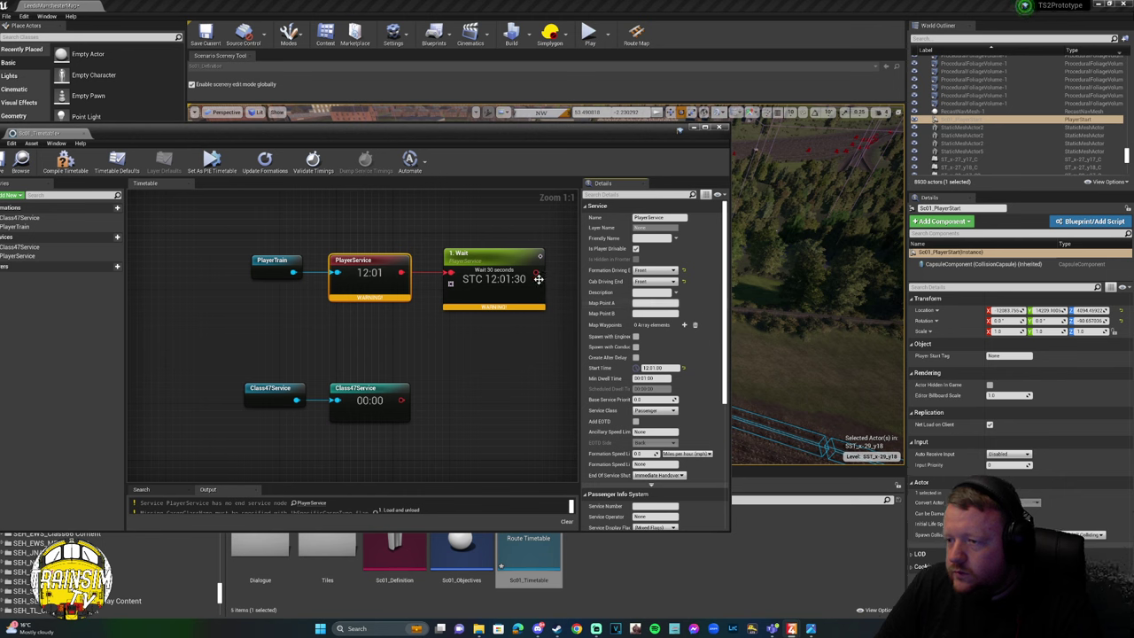
Enable Spawn with Engineer and Add EOTD for the Class47Service service and set its start time to 12:01:00.
{"action": "left_click", "coordinate": [394, 394]}
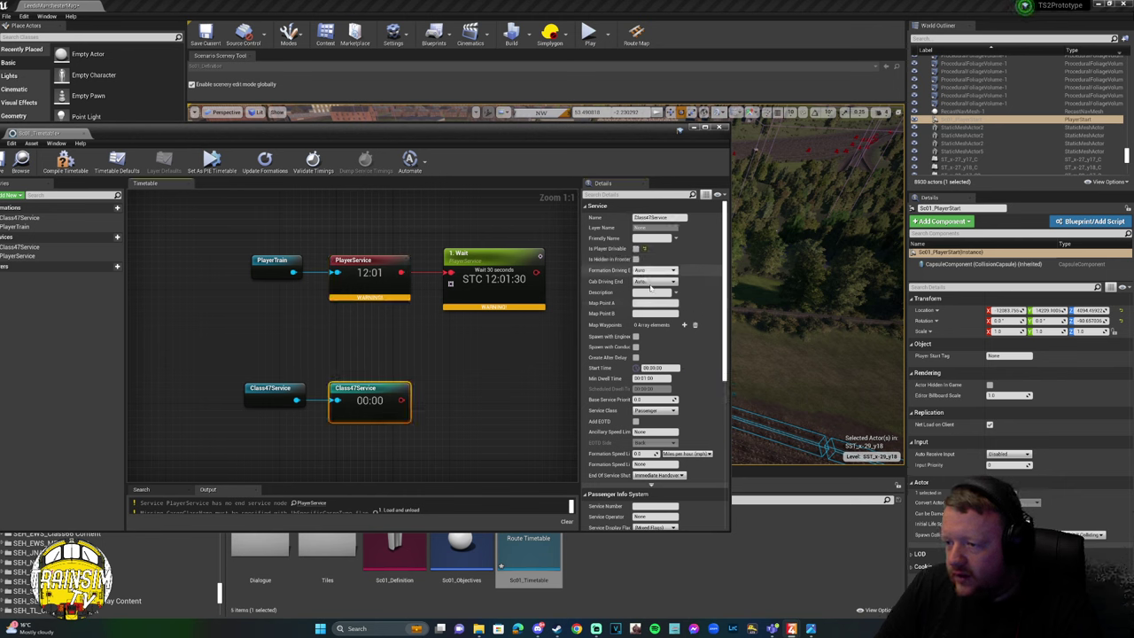
{"action": "scroll", "coordinate": [642, 297], "scroll_direction": "down", "scroll_amount": 2}
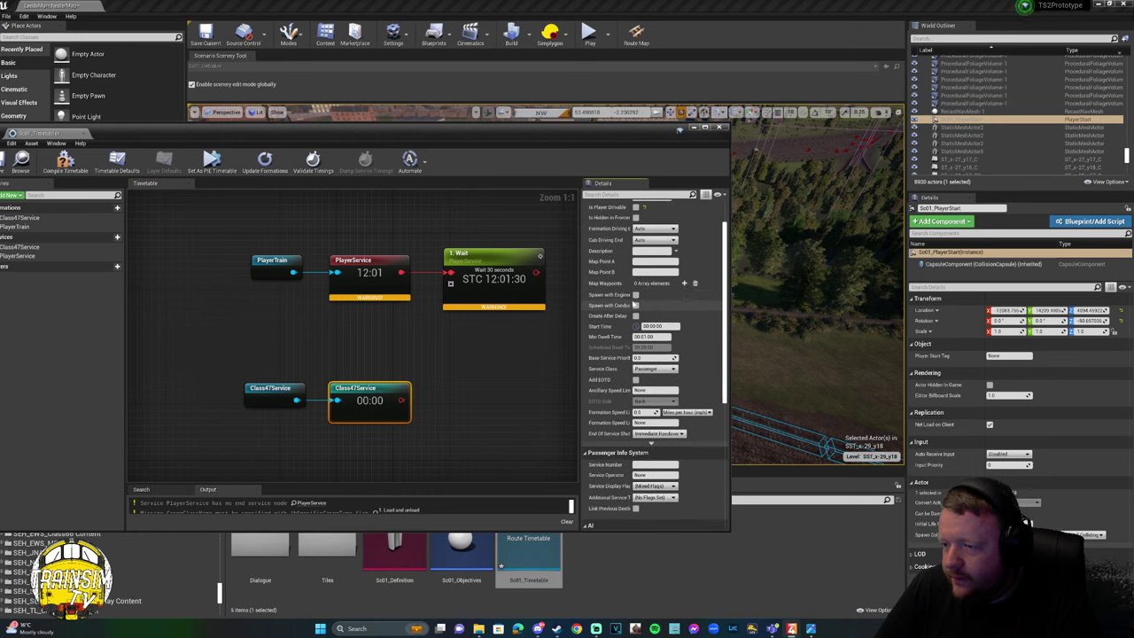
{"action": "left_click", "coordinate": [635, 294]}
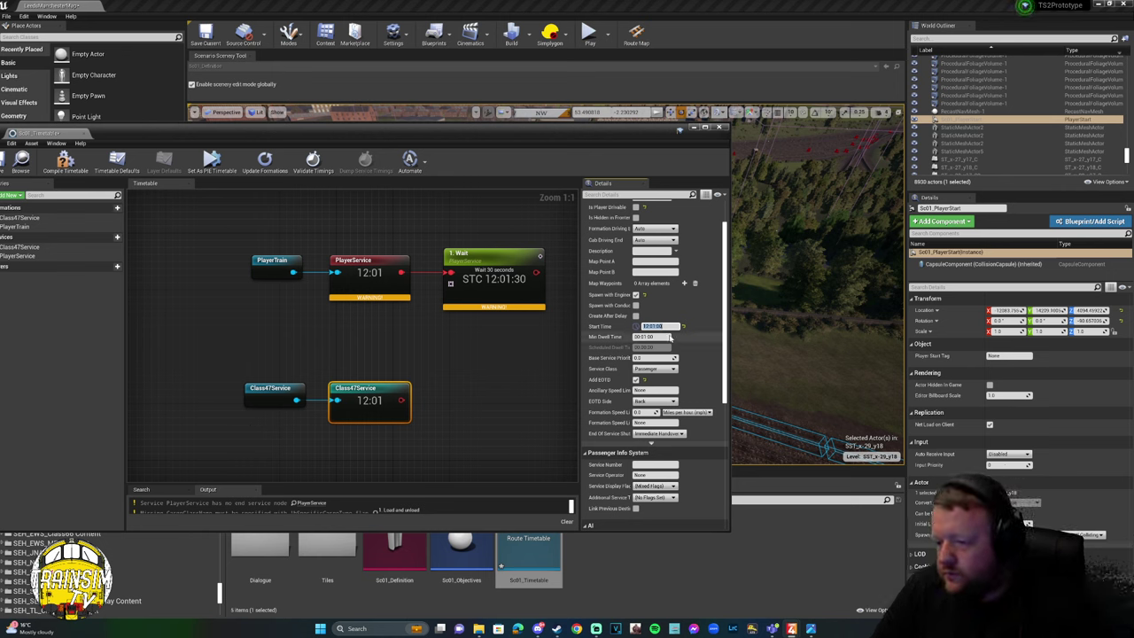
{"action": "scroll", "coordinate": [701, 405], "scroll_direction": "down", "scroll_amount": 3}
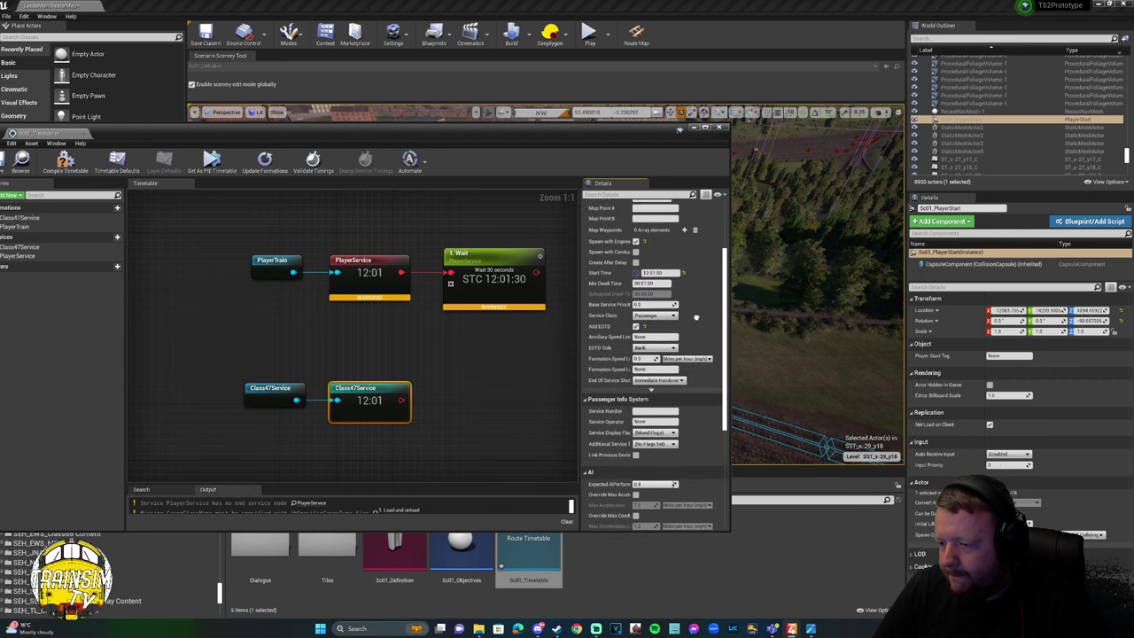
{"action": "scroll", "coordinate": [696, 280], "scroll_direction": "down", "scroll_amount": 3}
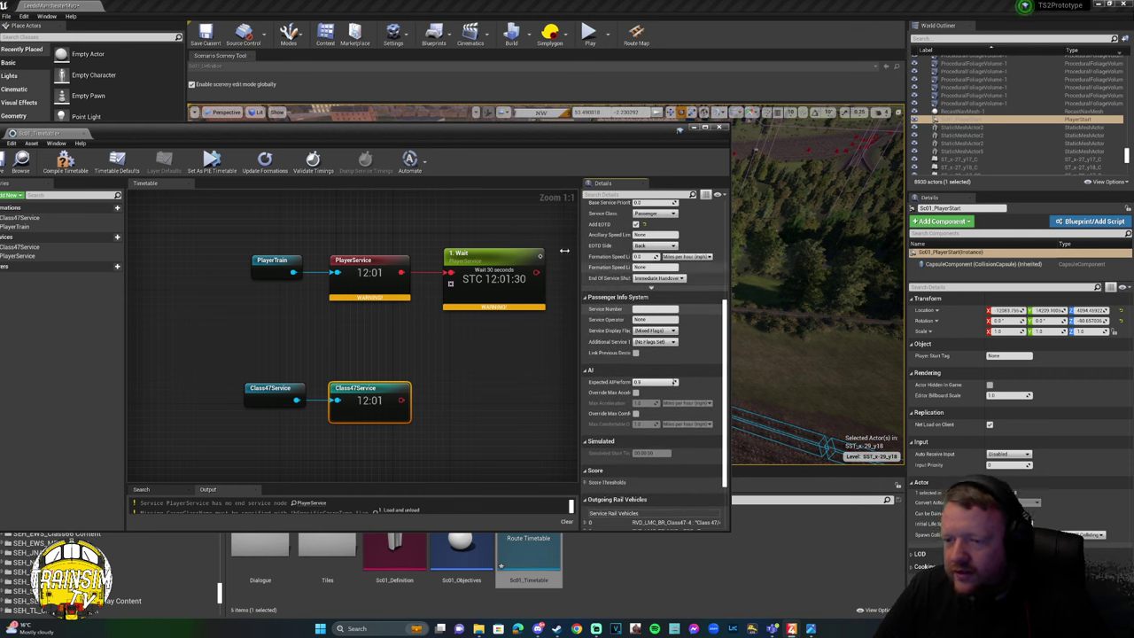
{"action": "scroll", "coordinate": [648, 302], "scroll_direction": "up", "scroll_amount": 4}
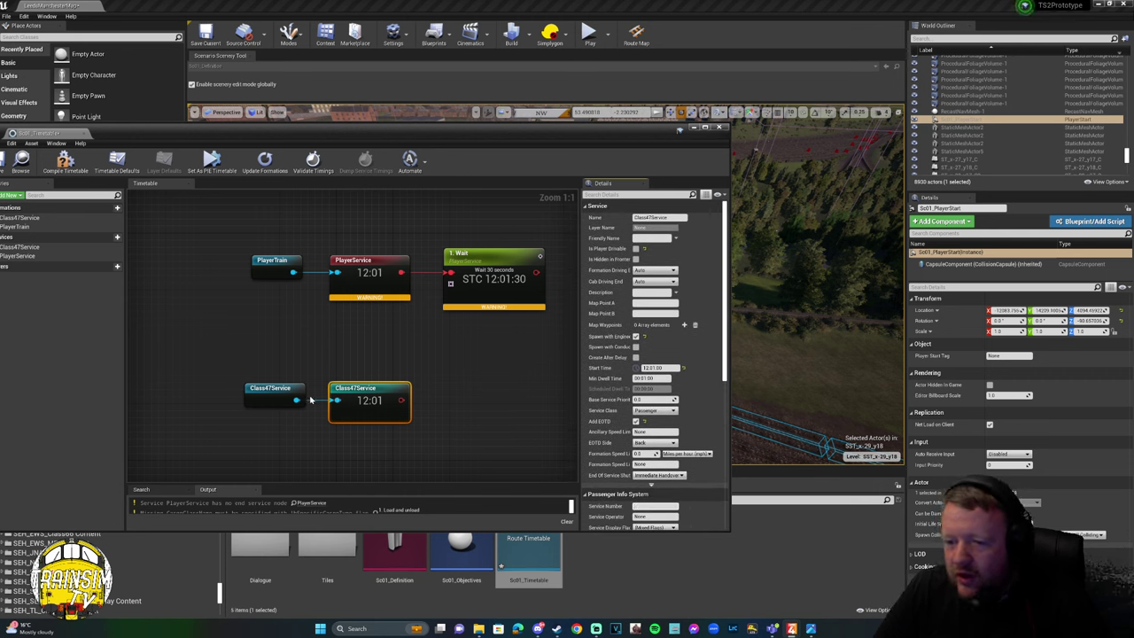
{"action": "left_click", "coordinate": [272, 394]}
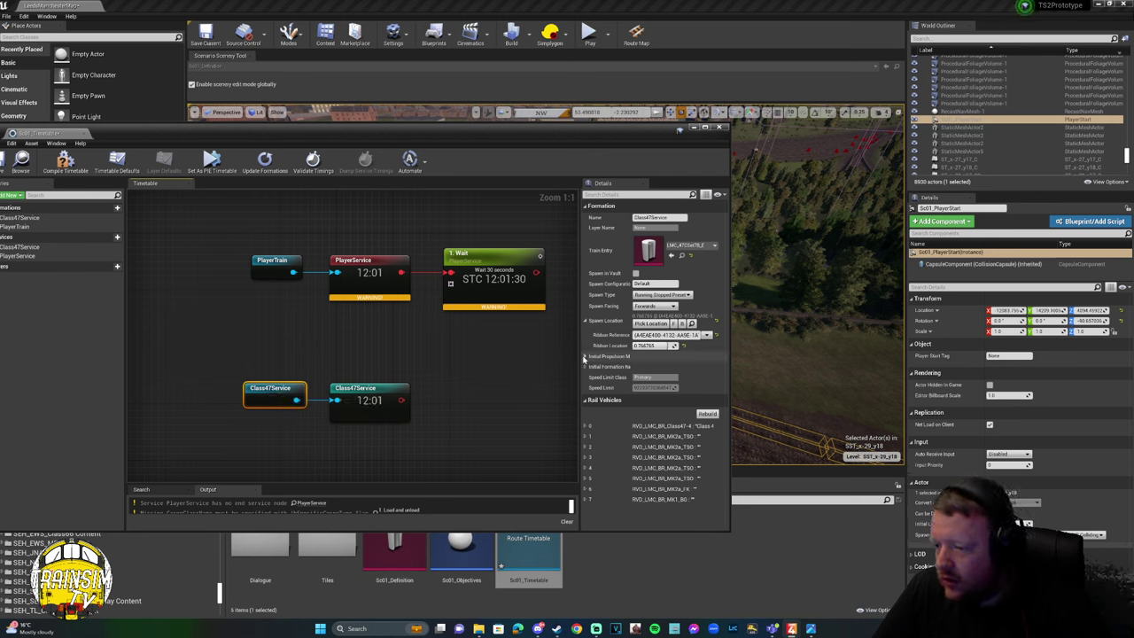
{"action": "scroll", "coordinate": [423, 355], "scroll_direction": "down", "scroll_amount": 3}
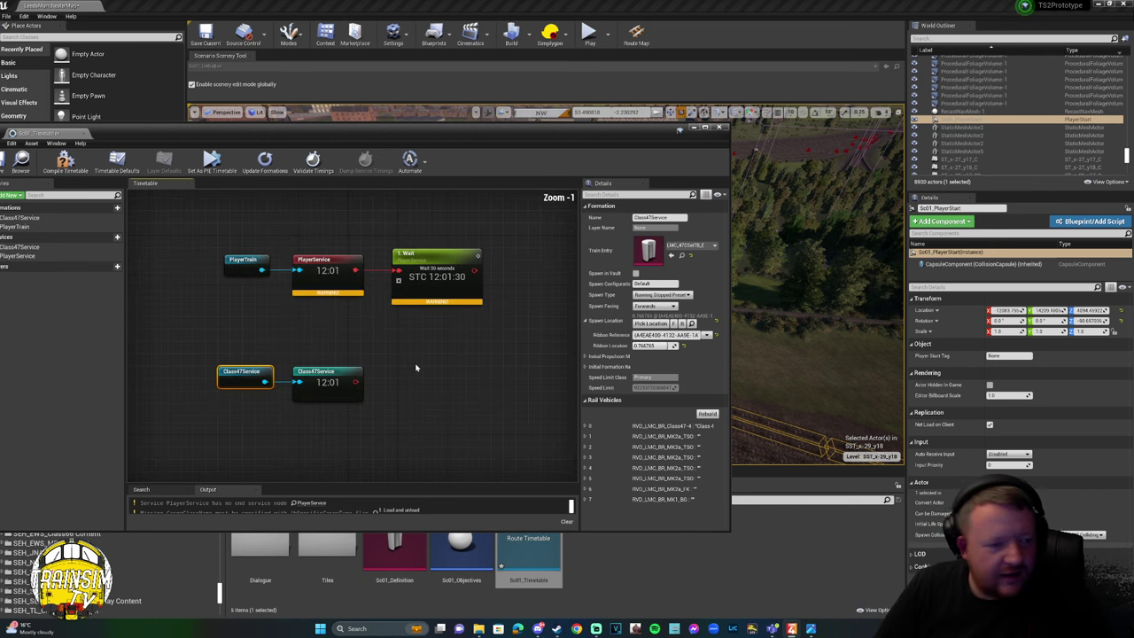
{"action": "left_click_drag", "start_coordinate": [364, 379], "coordinate": [423, 384]}
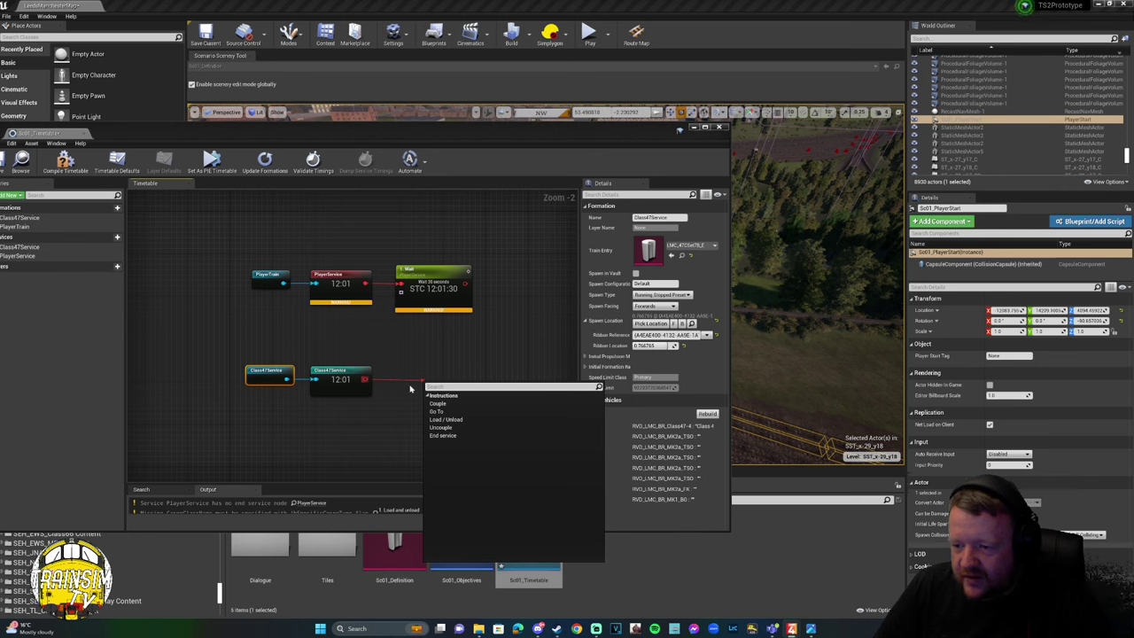
{"action": "left_click", "coordinate": [446, 419]}
{"action": "key", "text": "Delete"}
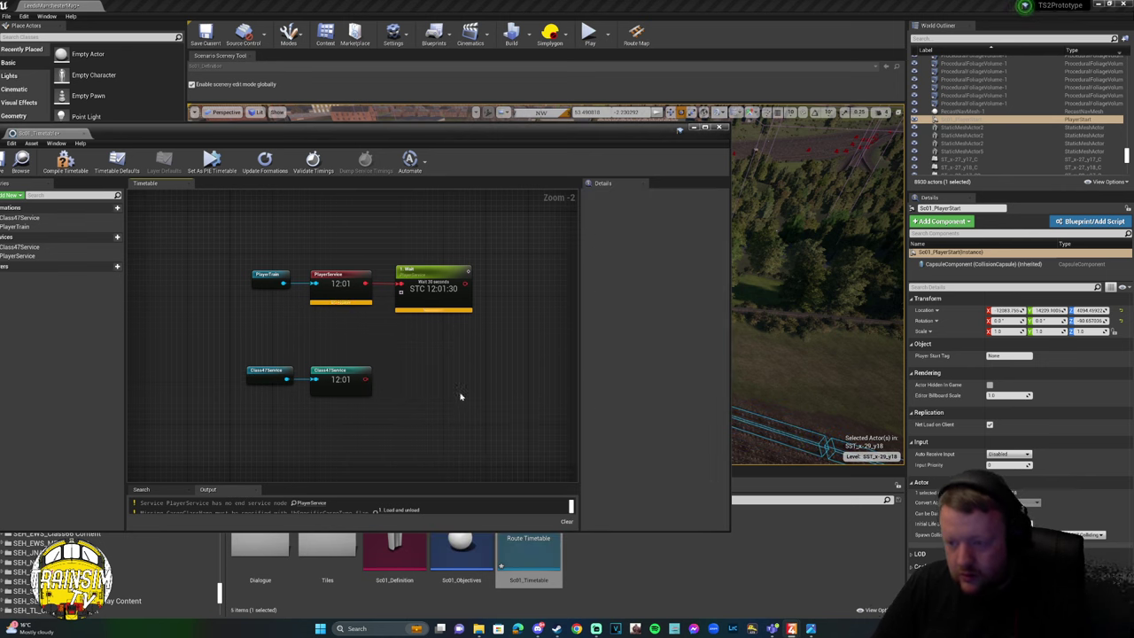
Add a Go To instruction after the Class47Service service node and line it up in the graph.
{"action": "left_click_drag", "start_coordinate": [370, 380], "coordinate": [455, 375]}
{"action": "left_click", "coordinate": [438, 400]}
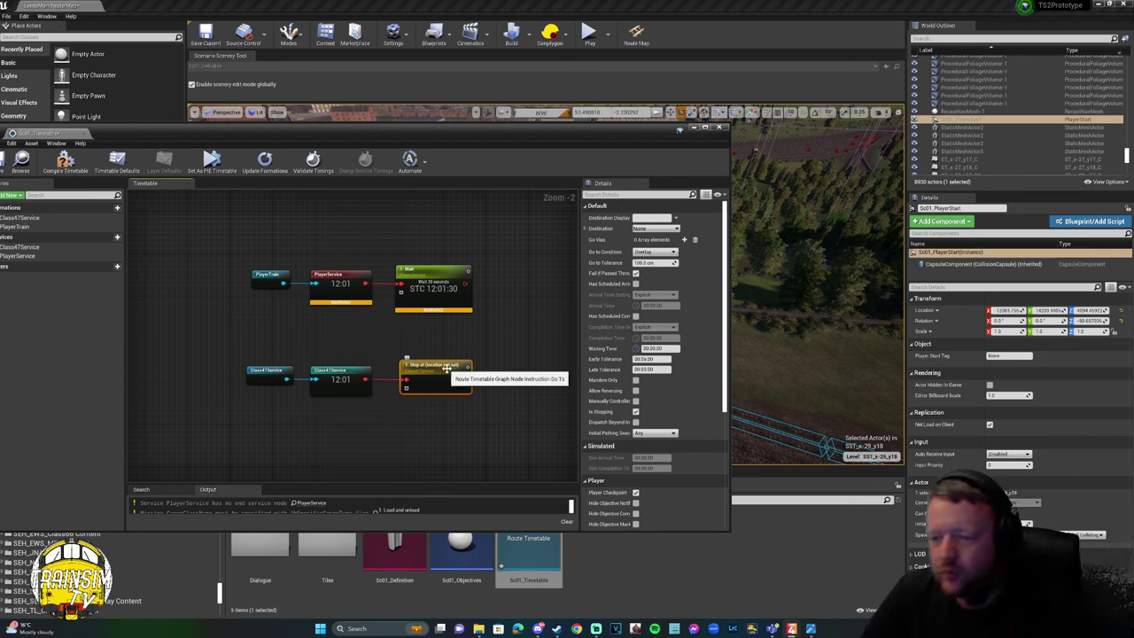
{"action": "left_click_drag", "start_coordinate": [452, 370], "coordinate": [448, 370]}
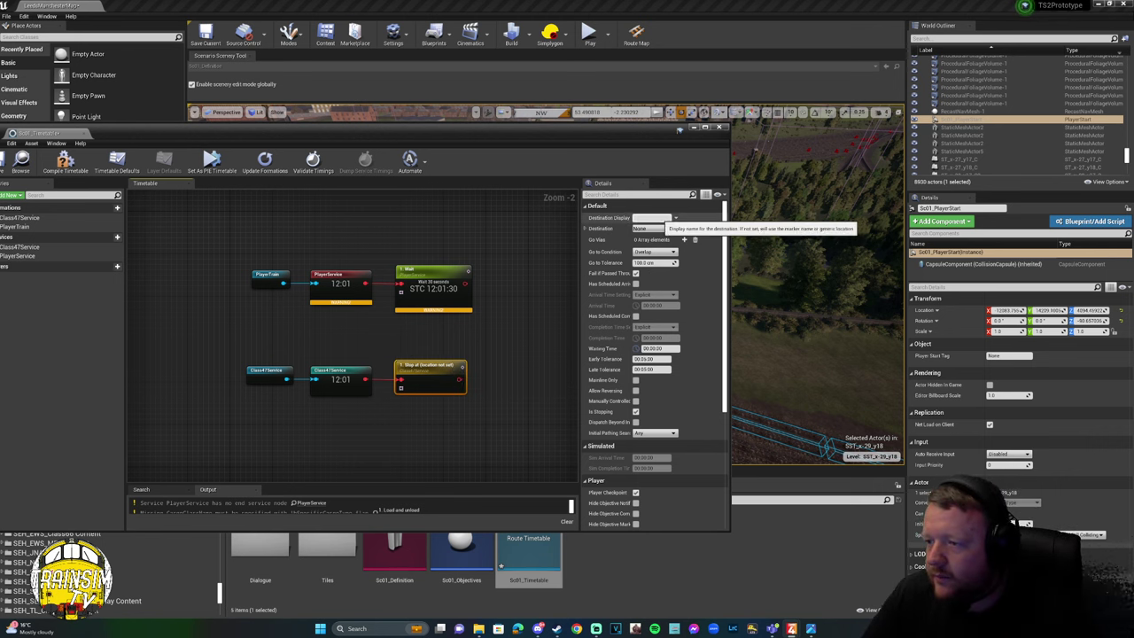
Set the Go To instruction's destination to Manchester Victoria Platform 12 by picking its location on the track in the level.
{"action": "left_click", "coordinate": [676, 218]}
{"action": "left_click", "coordinate": [677, 219]}
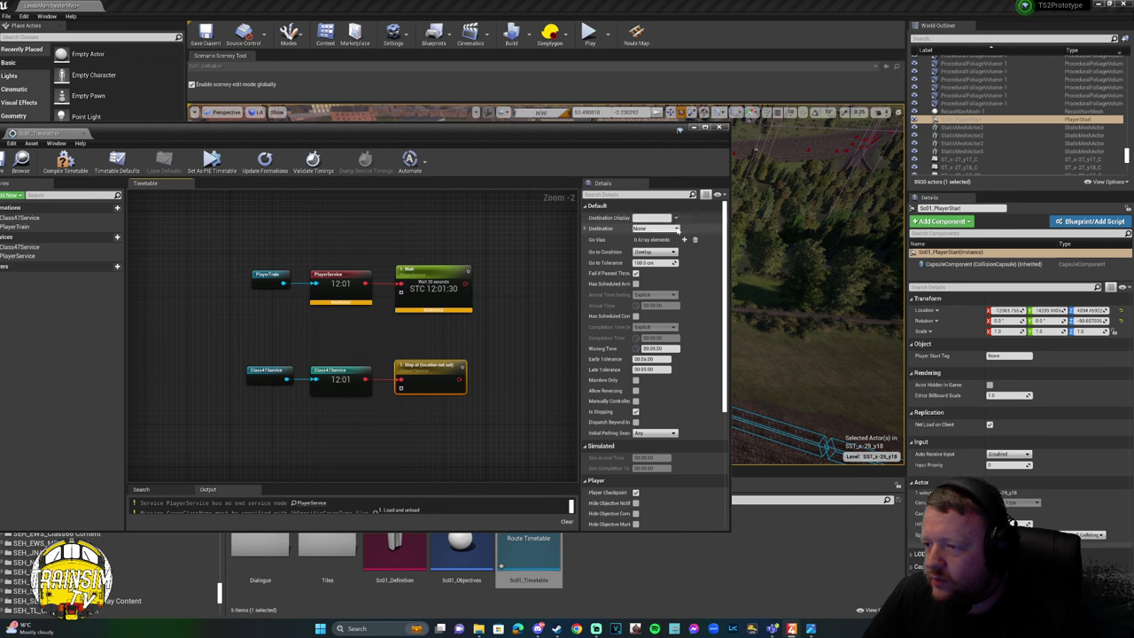
{"action": "left_click", "coordinate": [655, 229]}
{"action": "left_click", "coordinate": [588, 230]}
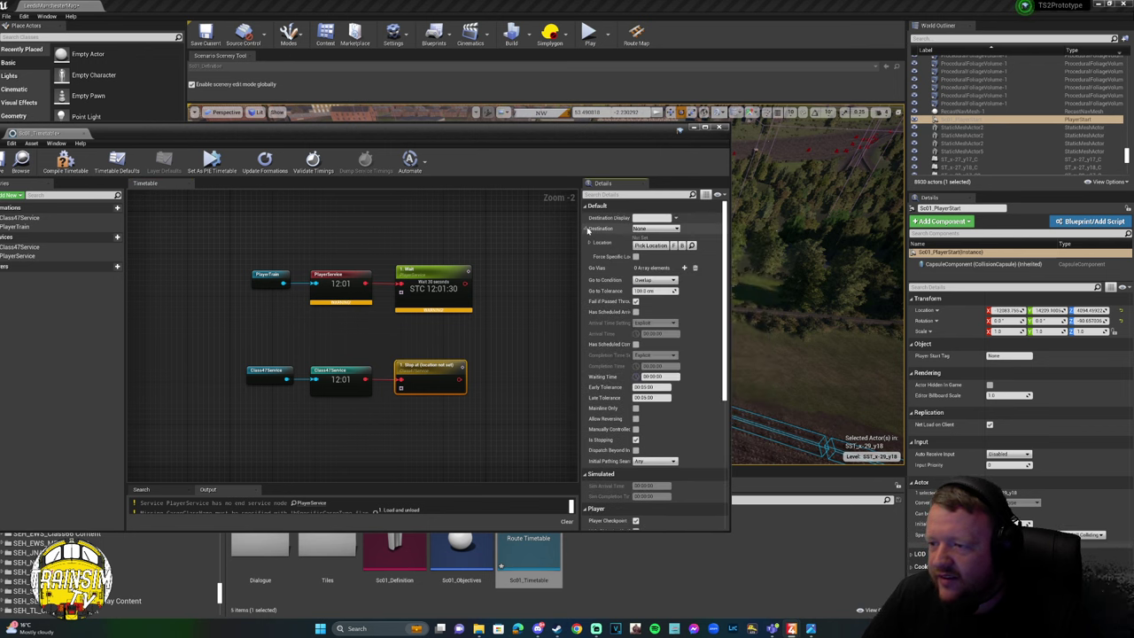
{"action": "left_click", "coordinate": [656, 229]}
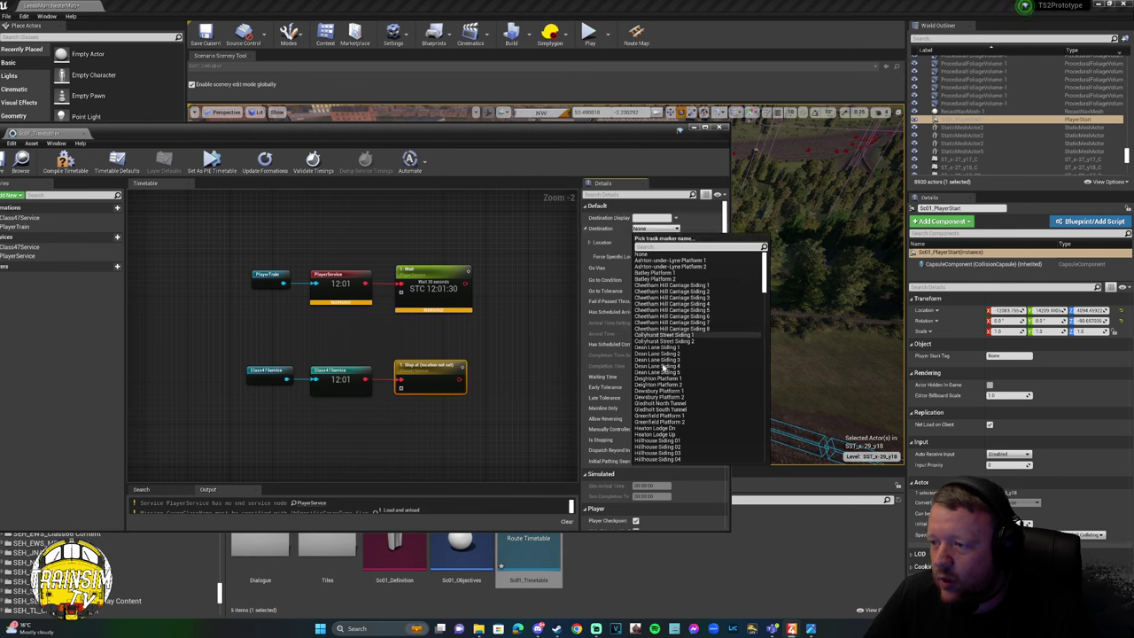
{"action": "left_click", "coordinate": [630, 245]}
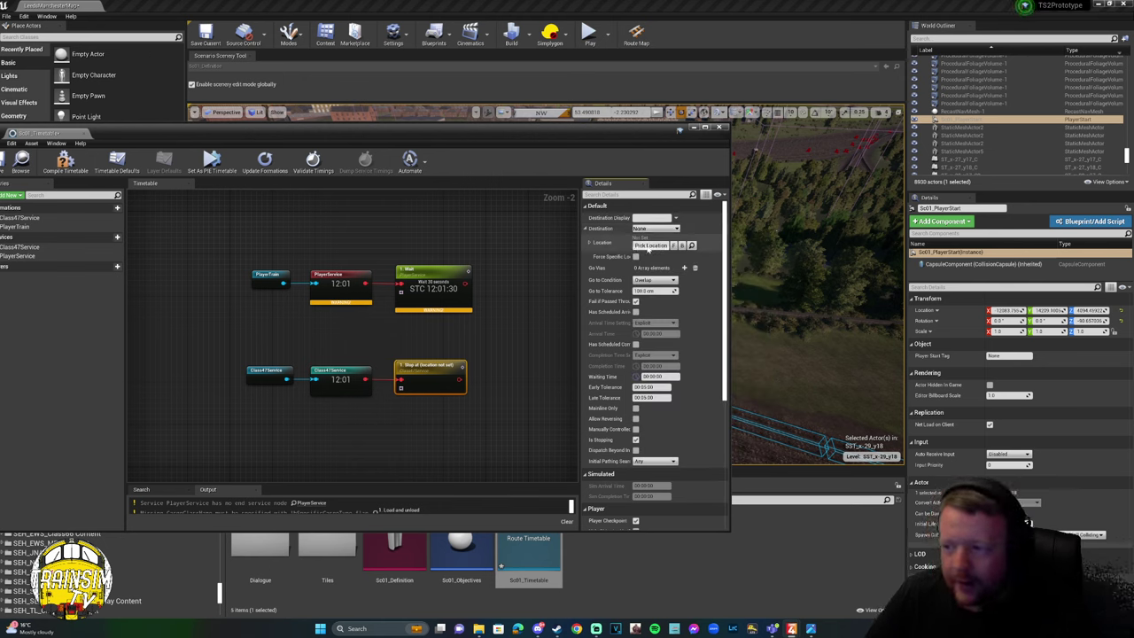
{"action": "right_click_drag", "start_coordinate": [815, 266], "coordinate": [815, 266]}
{"action": "left_click", "coordinate": [654, 245]}
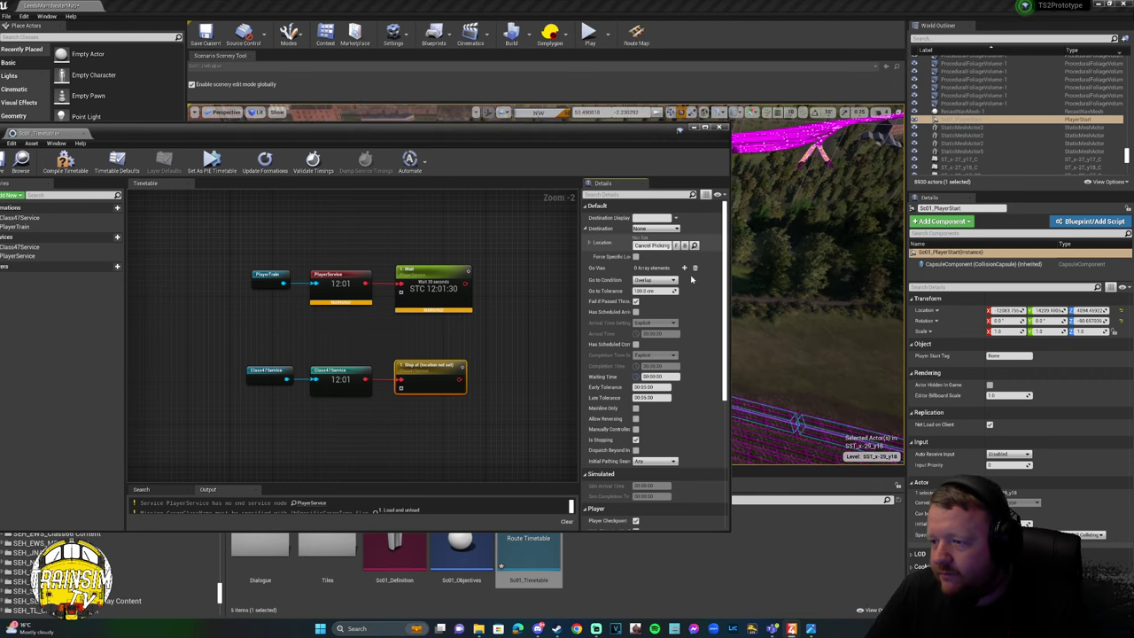
{"action": "left_click", "coordinate": [693, 126]}
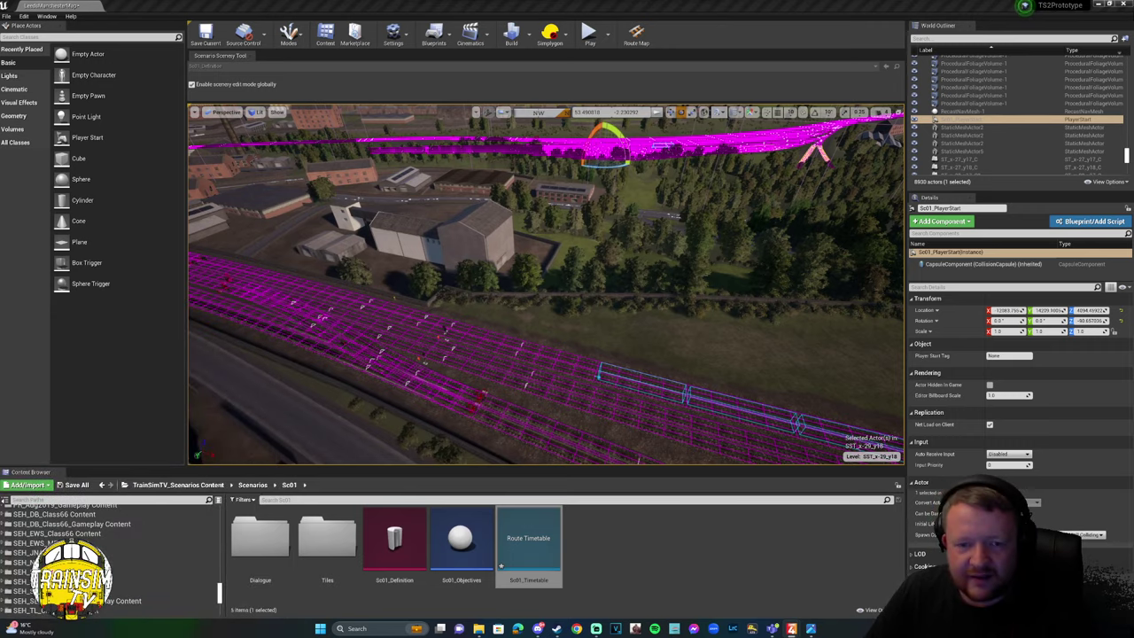
{"action": "right_click_drag", "start_coordinate": [545, 283], "coordinate": [545, 283]}
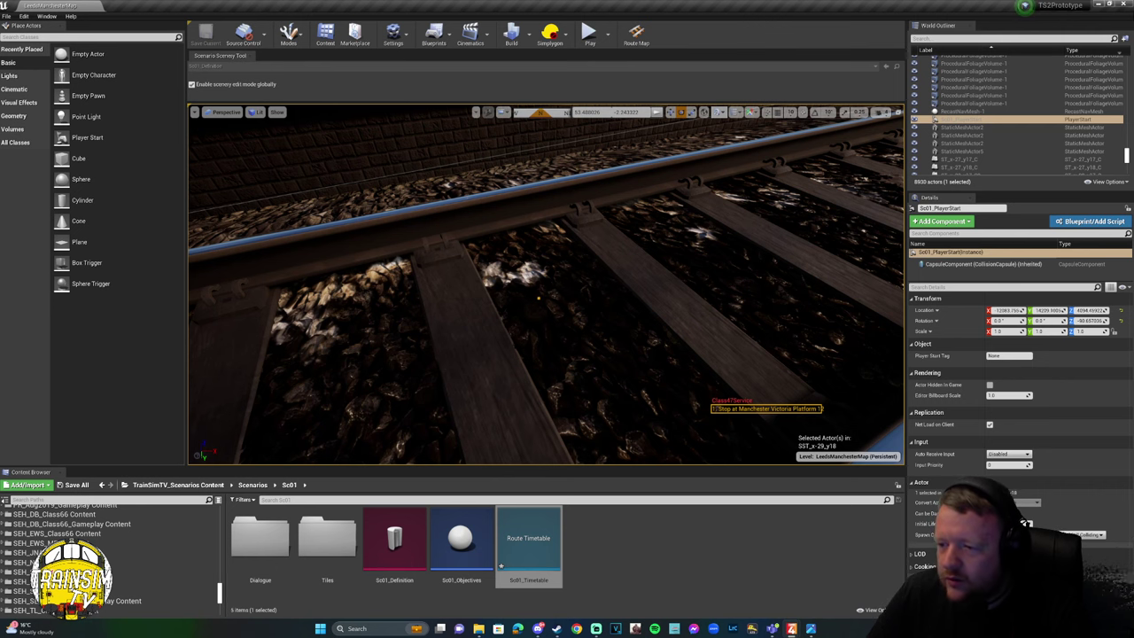
{"action": "right_click_drag", "start_coordinate": [545, 284], "coordinate": [585, 312]}
{"action": "right_click", "coordinate": [585, 312]}
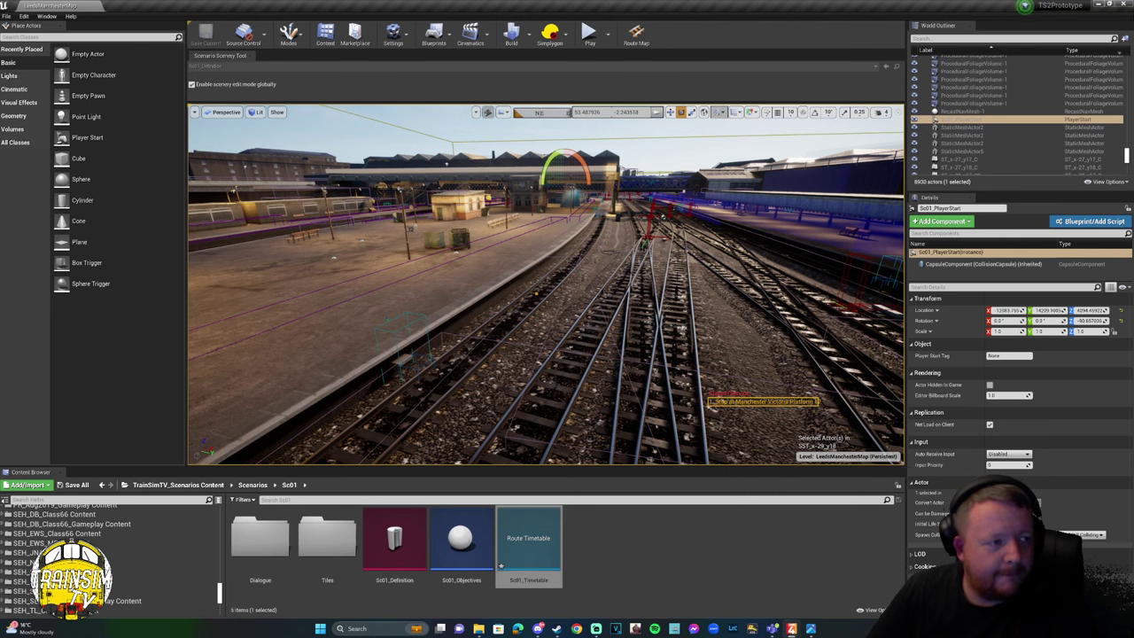
Reopen Sc01_Timetable and enlarge the output area to read the compile messages.
{"action": "double_click", "coordinate": [528, 542]}
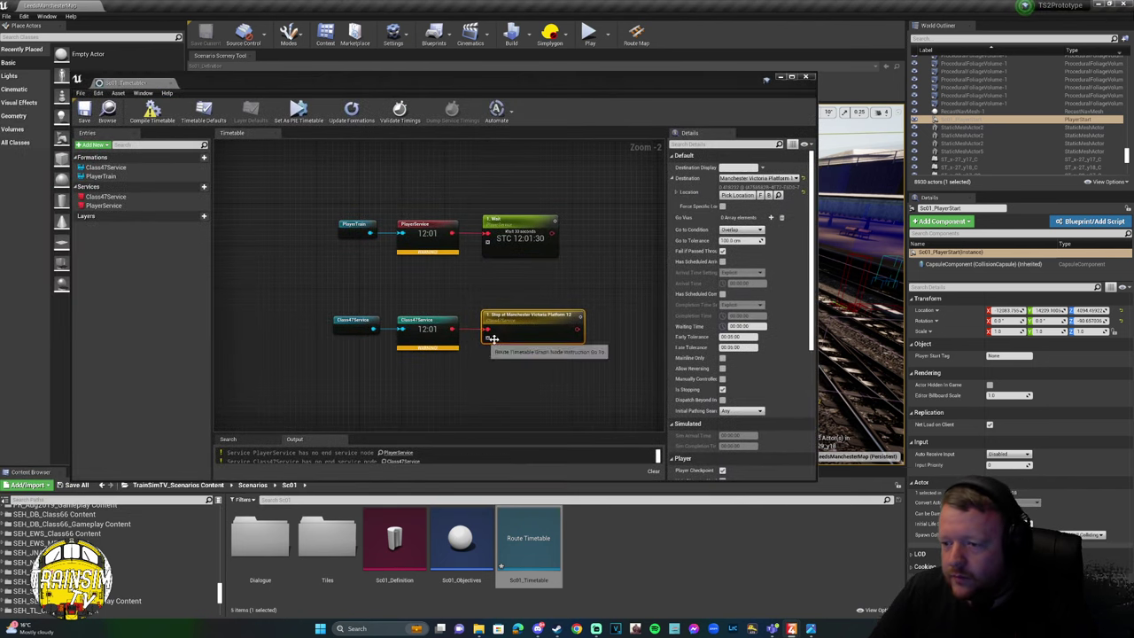
{"action": "right_click_drag", "start_coordinate": [555, 276], "coordinate": [494, 261]}
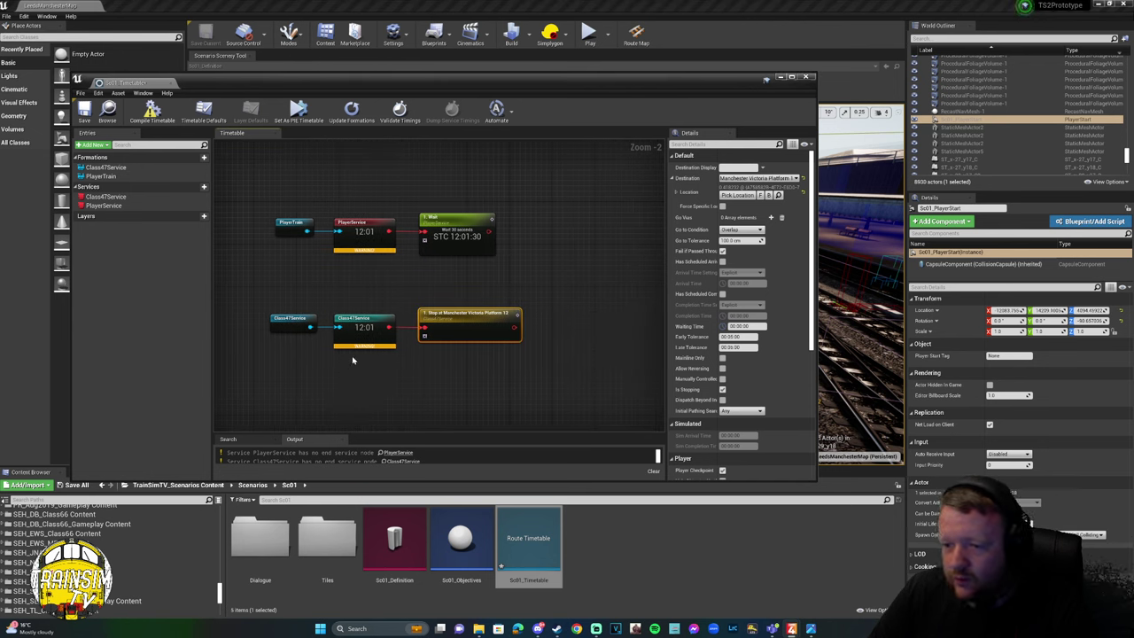
{"action": "left_click_drag", "start_coordinate": [358, 433], "coordinate": [355, 395]}
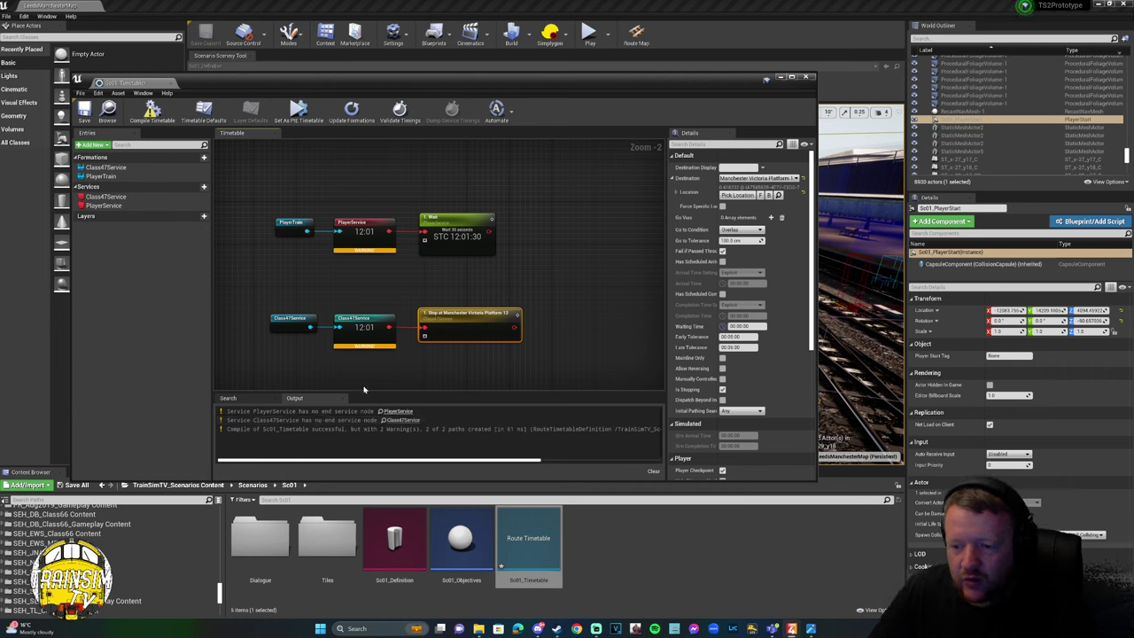
Add a Load / Unload instruction after the Manchester Victoria stop and disable Load so it only unloads.
{"action": "right_click_drag", "start_coordinate": [597, 324], "coordinate": [552, 322]}
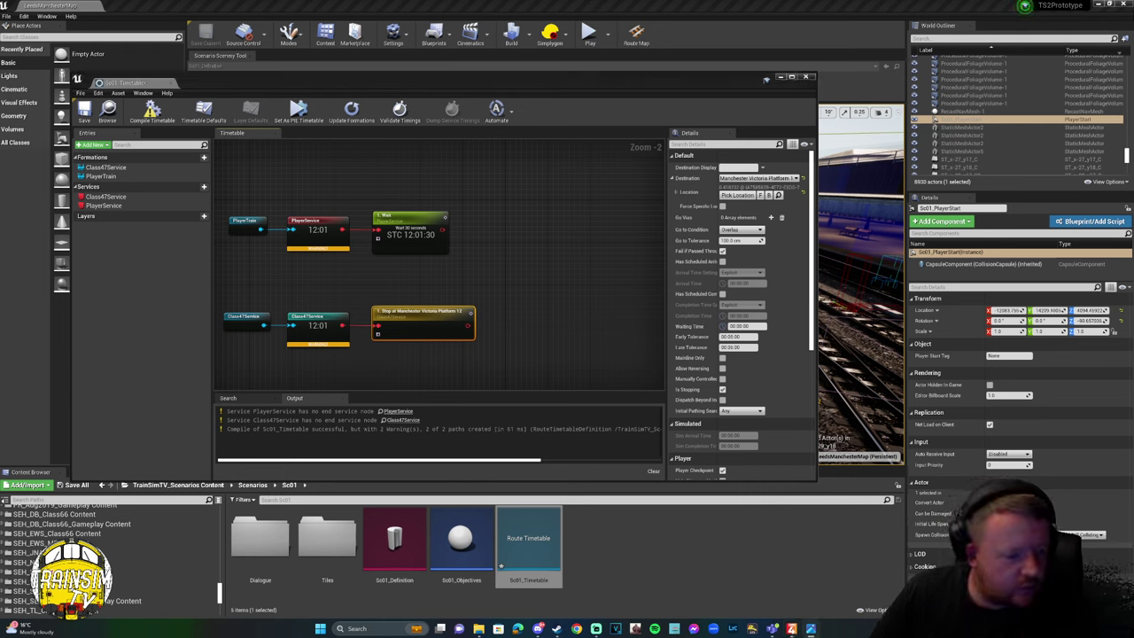
{"action": "right_click_drag", "start_coordinate": [536, 319], "coordinate": [506, 316]}
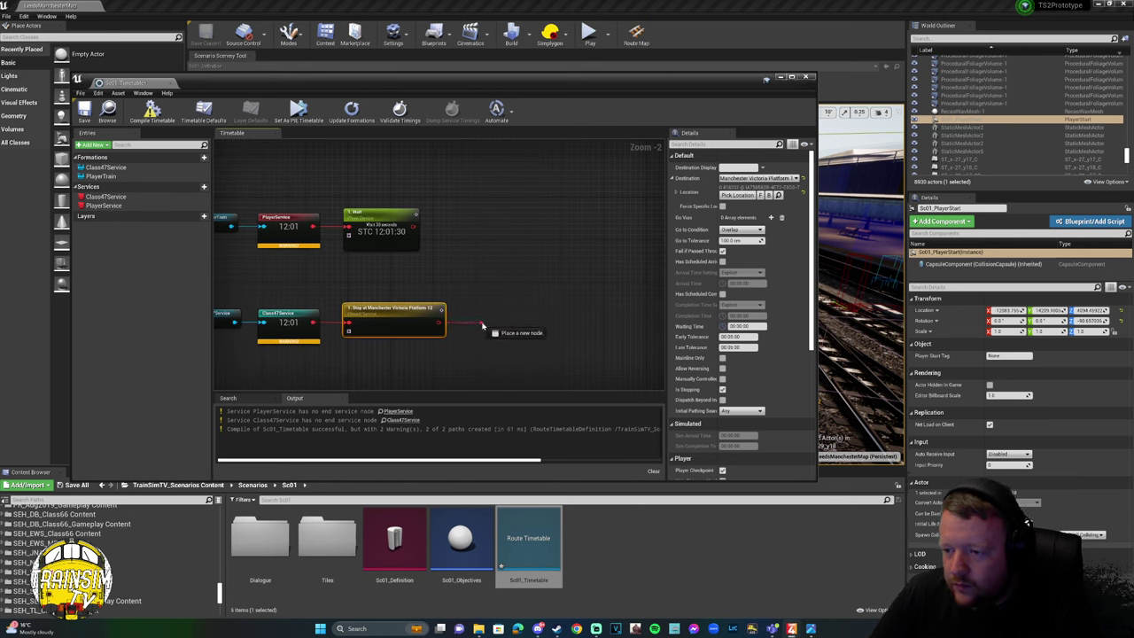
{"action": "left_click_drag", "start_coordinate": [482, 327], "coordinate": [483, 327]}
{"action": "left_click", "coordinate": [504, 363]}
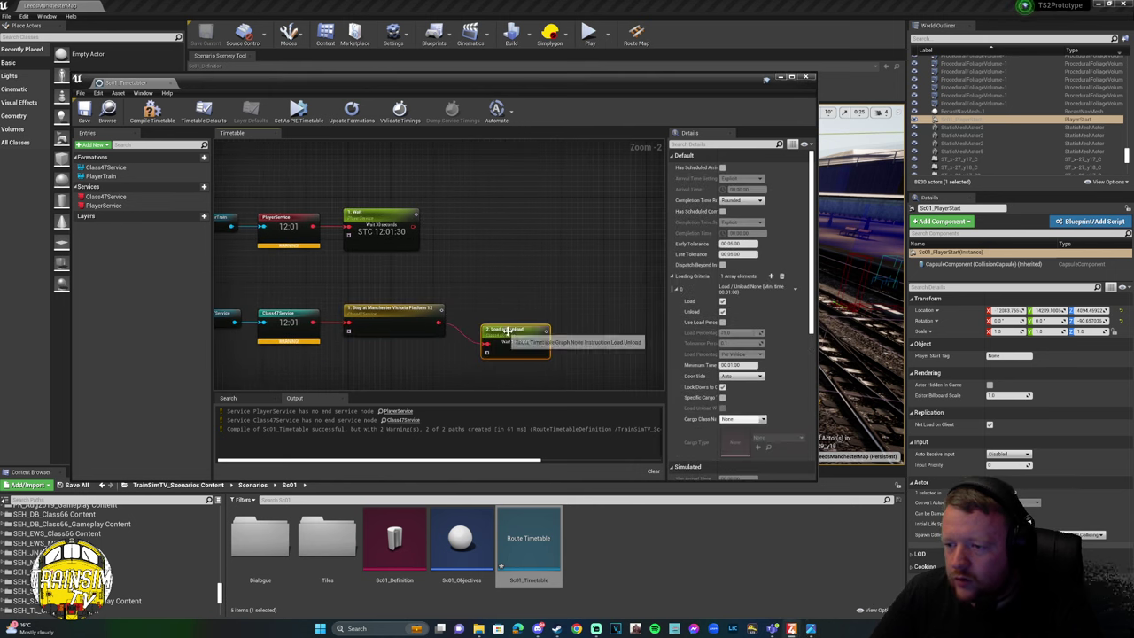
{"action": "left_click", "coordinate": [722, 301]}
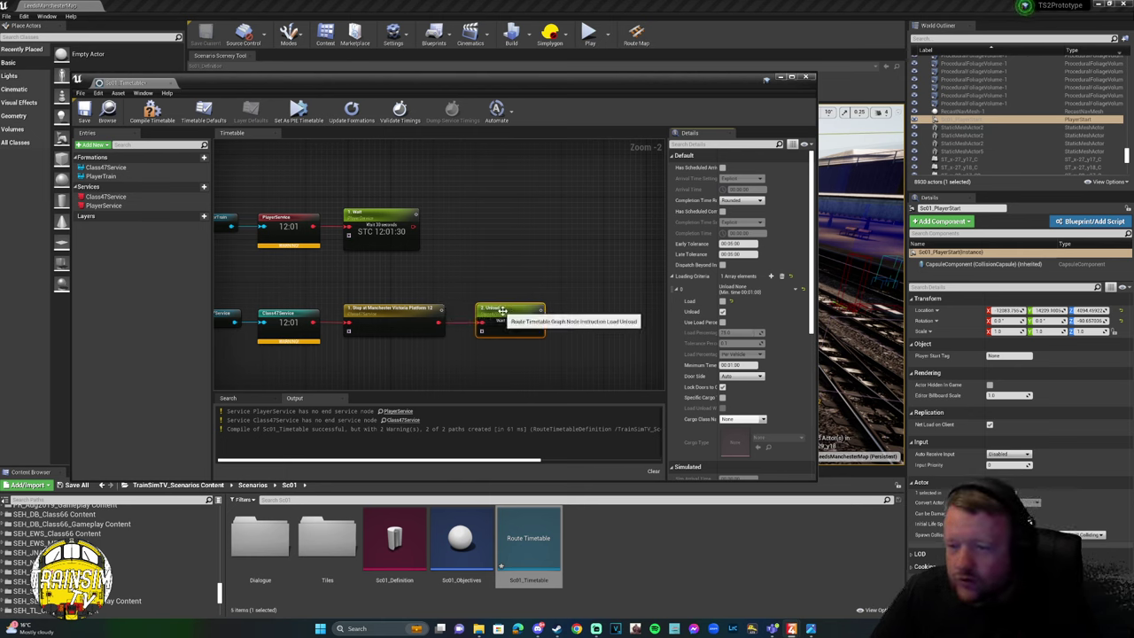
End the Class 47 service with an End Service node after the Unload instruction and compile the timetable.
{"action": "right_click_drag", "start_coordinate": [542, 279], "coordinate": [480, 273]}
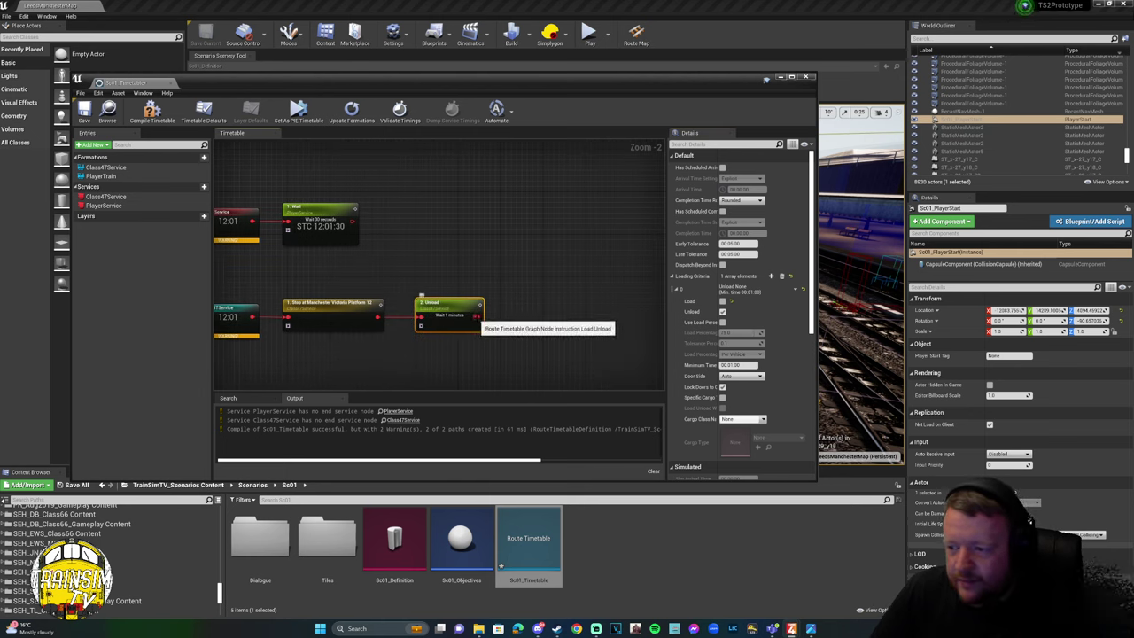
{"action": "left_click_drag", "start_coordinate": [477, 315], "coordinate": [525, 322]}
{"action": "left_click", "coordinate": [555, 374]}
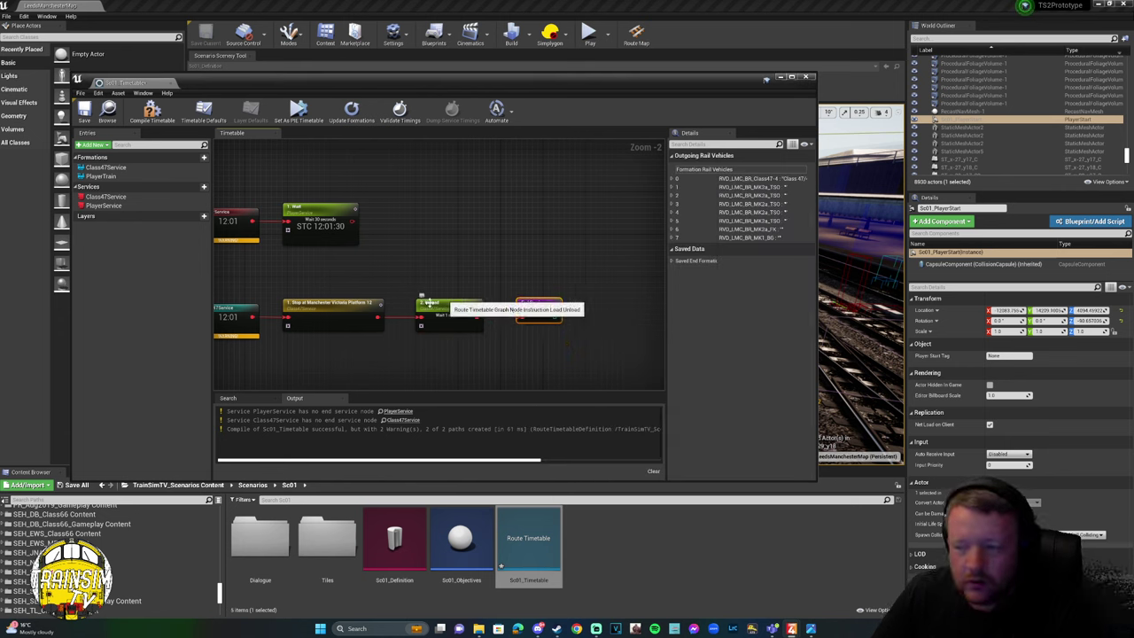
{"action": "left_click", "coordinate": [151, 113]}
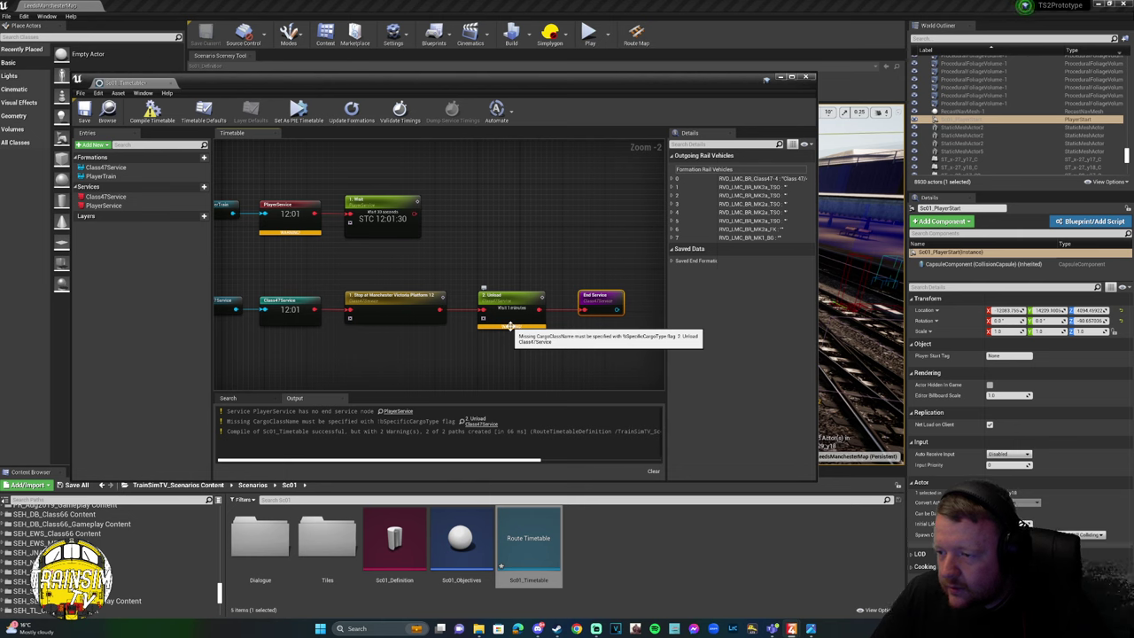
Enable the specific cargo option on the Unload instruction, set Cargo Type to Passenger, and recompile the timetable.
{"action": "left_click", "coordinate": [511, 317]}
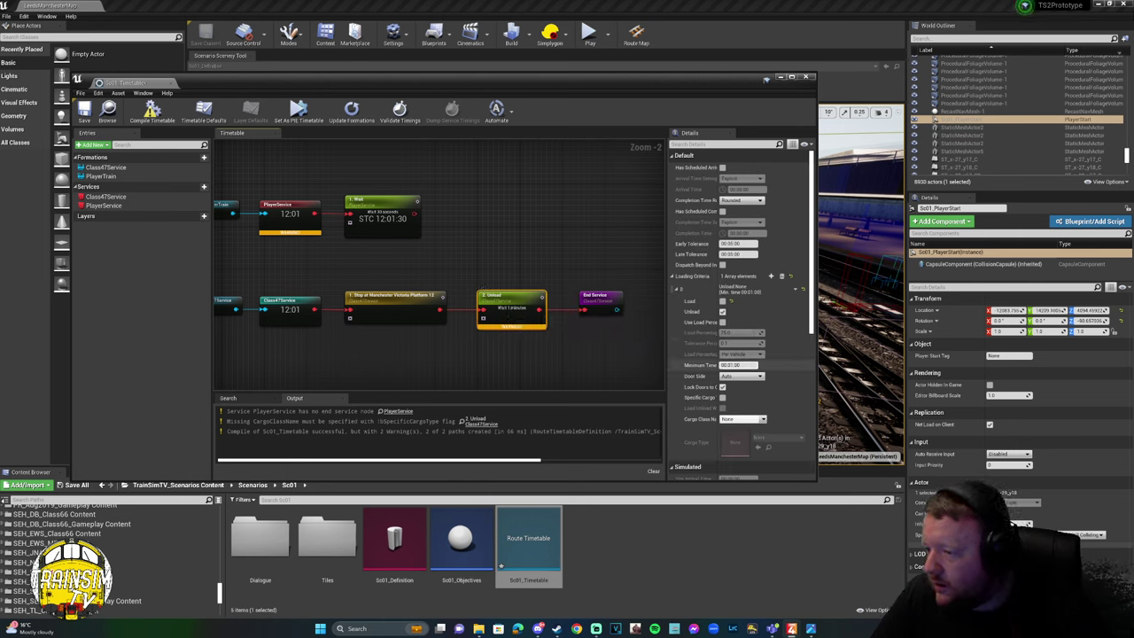
{"action": "scroll", "coordinate": [770, 348], "scroll_direction": "down", "scroll_amount": 1}
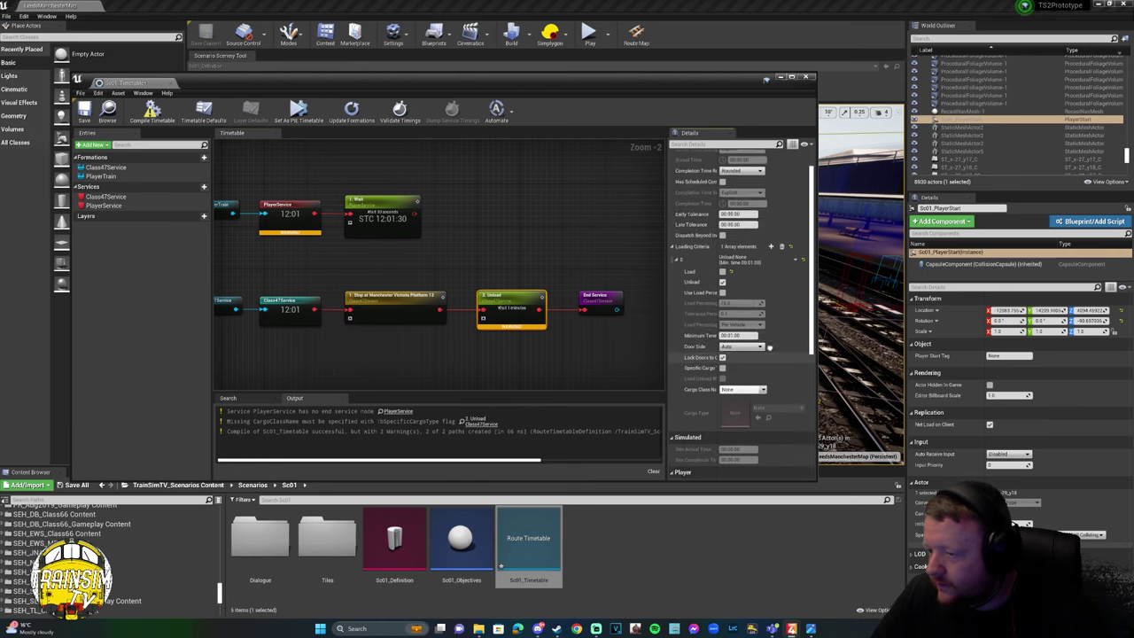
{"action": "scroll", "coordinate": [769, 349], "scroll_direction": "down", "scroll_amount": 1}
{"action": "left_click", "coordinate": [723, 354]}
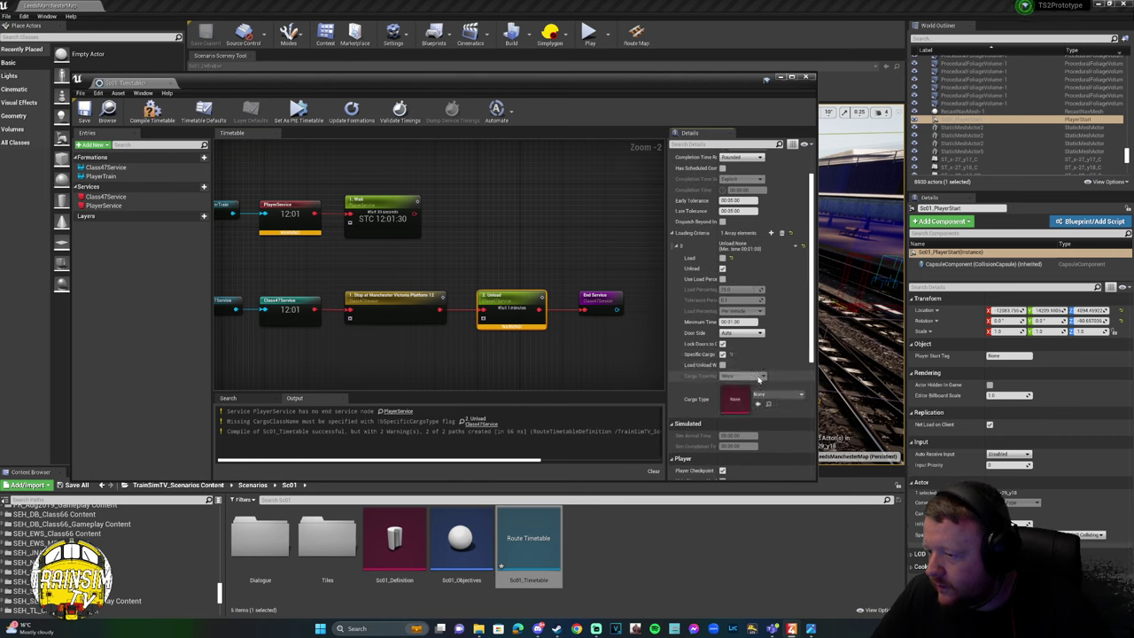
{"action": "left_click", "coordinate": [776, 395]}
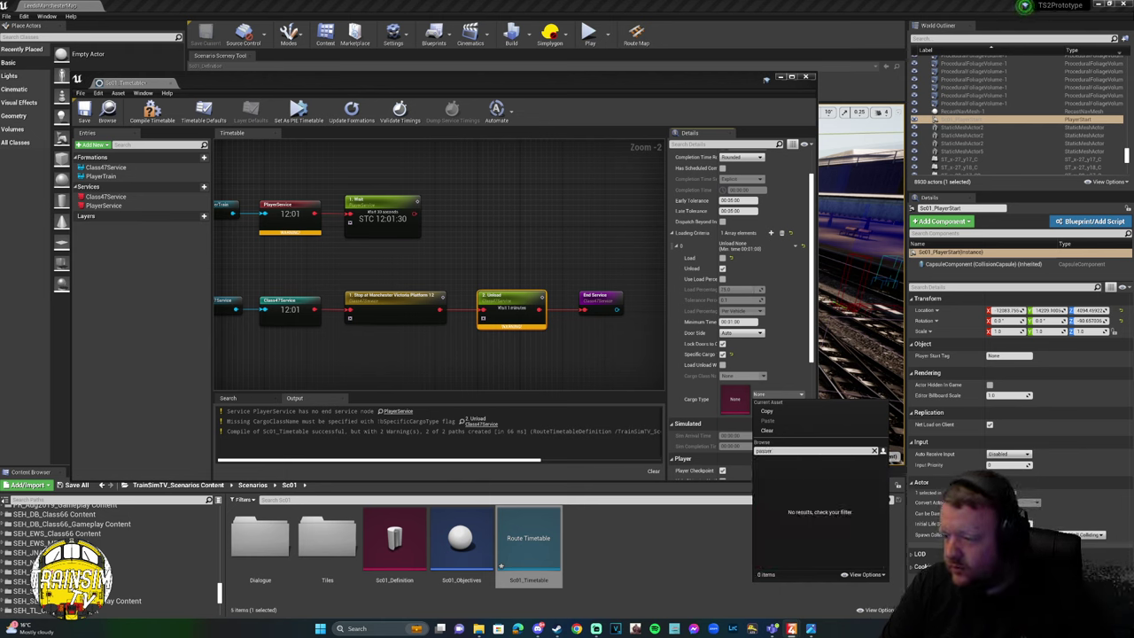
{"action": "left_click", "coordinate": [789, 467]}
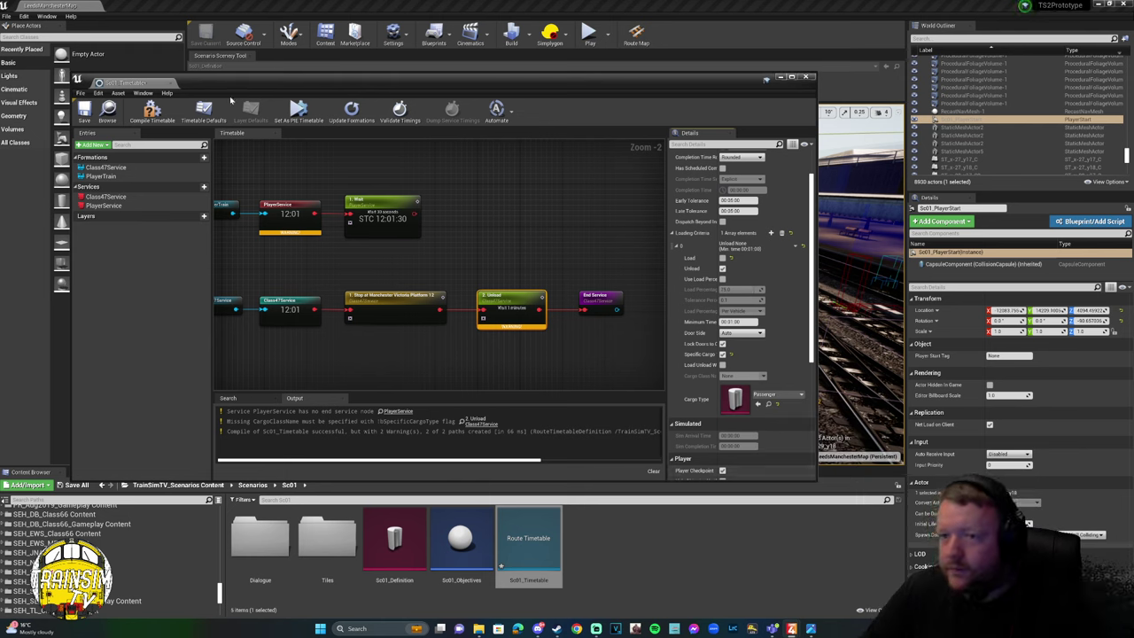
{"action": "left_click", "coordinate": [151, 109]}
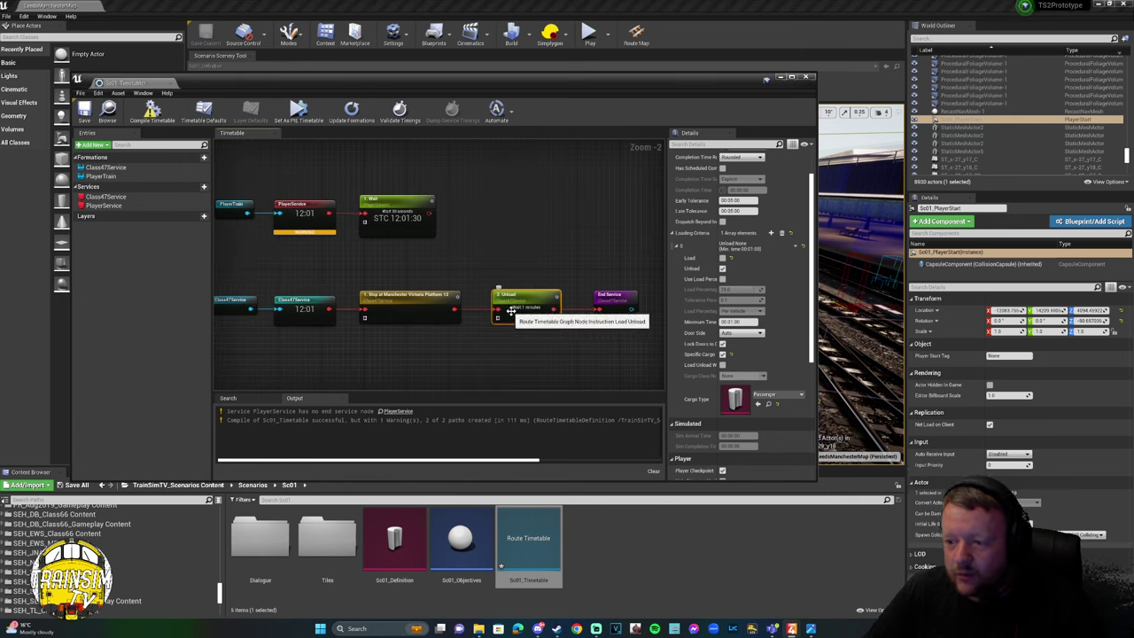
Examine the Class 47 service's path on the route map, from the train's position to its Manchester Victoria stop.
{"action": "left_click", "coordinate": [393, 311]}
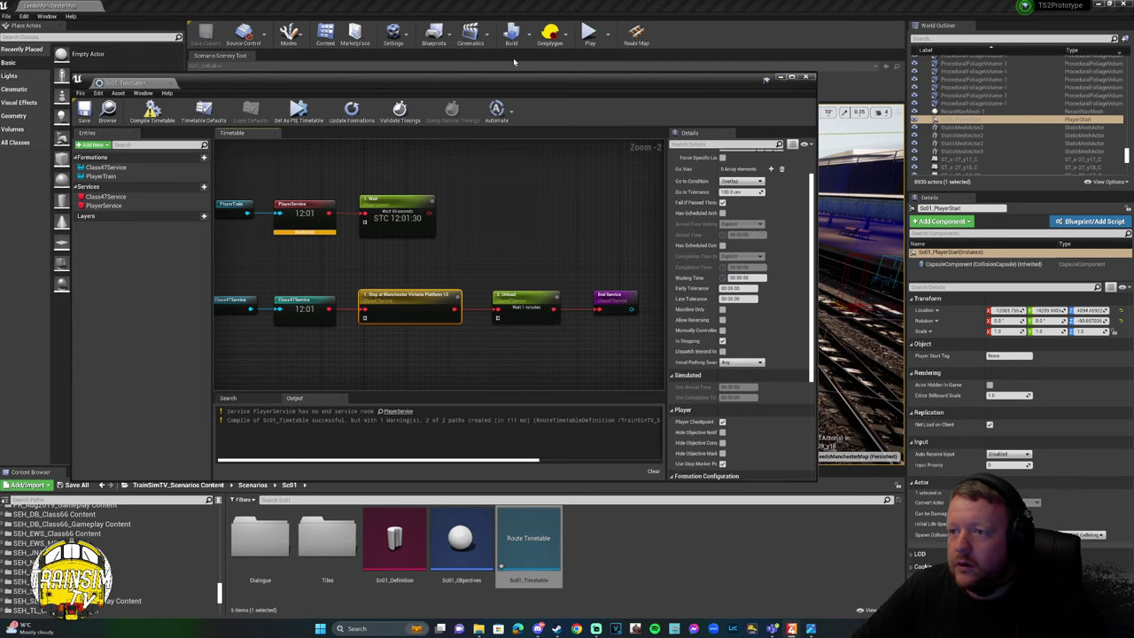
{"action": "left_click", "coordinate": [805, 76]}
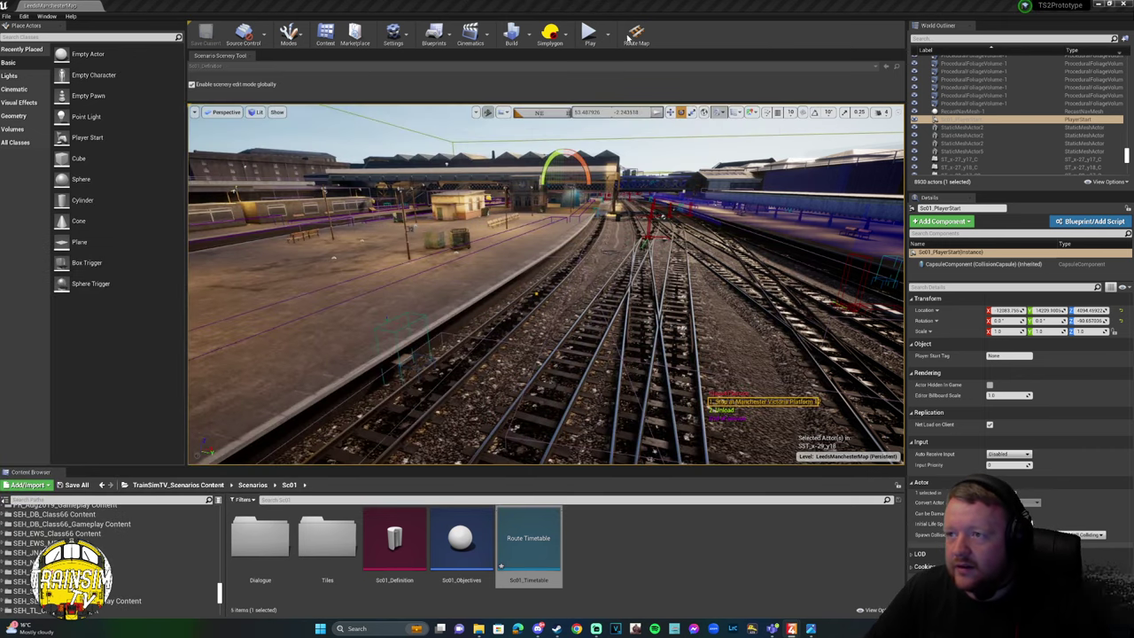
{"action": "scroll", "coordinate": [733, 258], "scroll_direction": "up", "scroll_amount": 6}
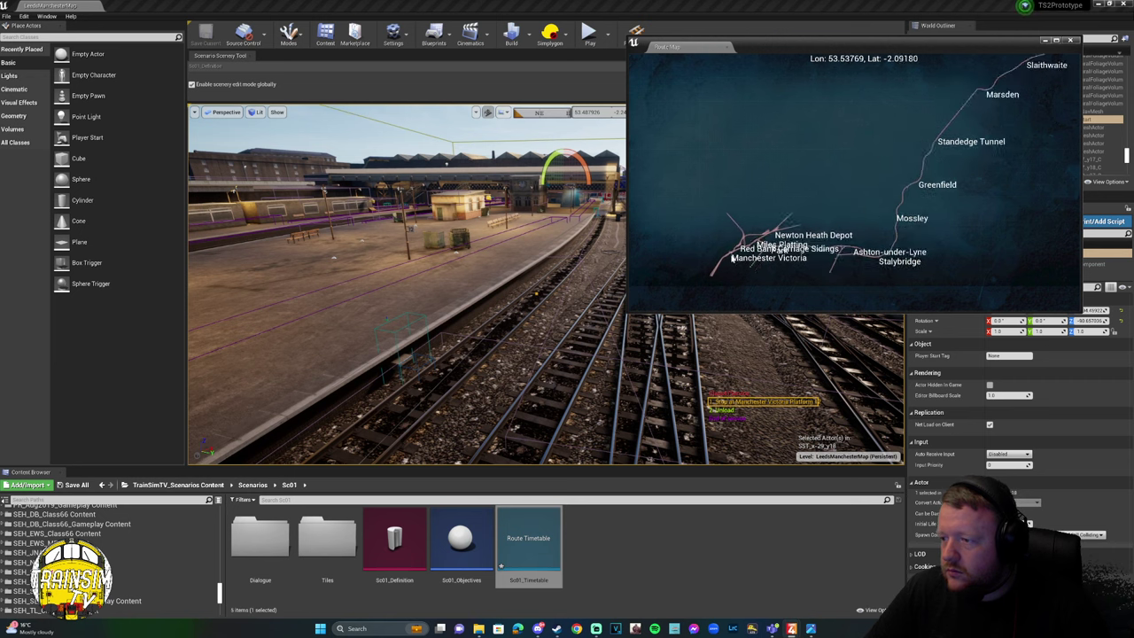
{"action": "scroll", "coordinate": [736, 252], "scroll_direction": "up", "scroll_amount": 8}
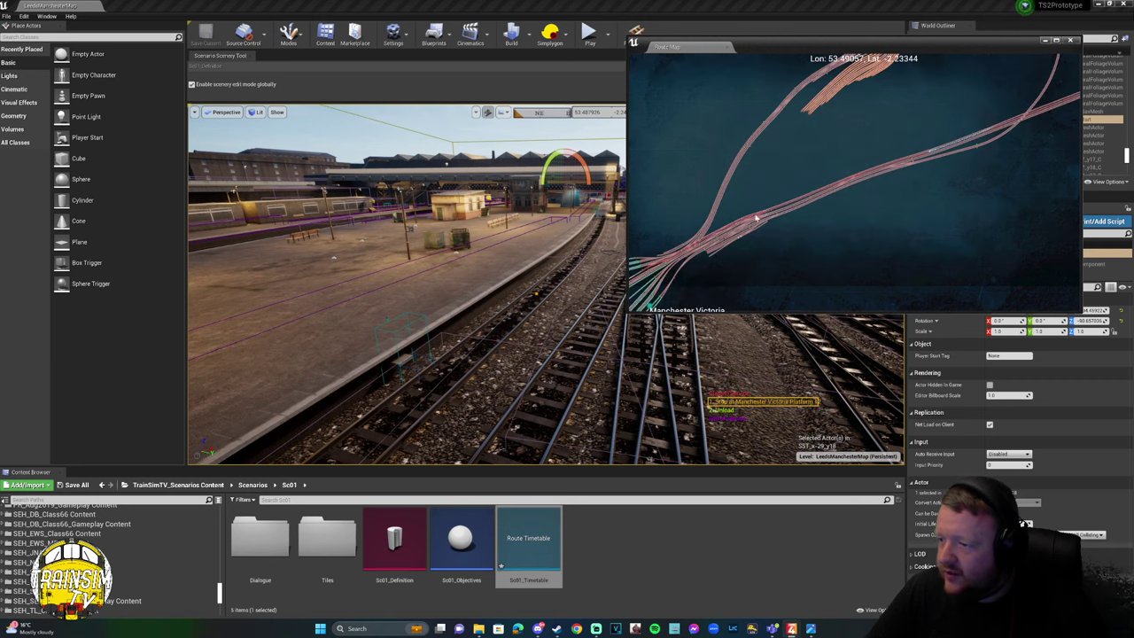
{"action": "scroll", "coordinate": [878, 180], "scroll_direction": "up", "scroll_amount": 5}
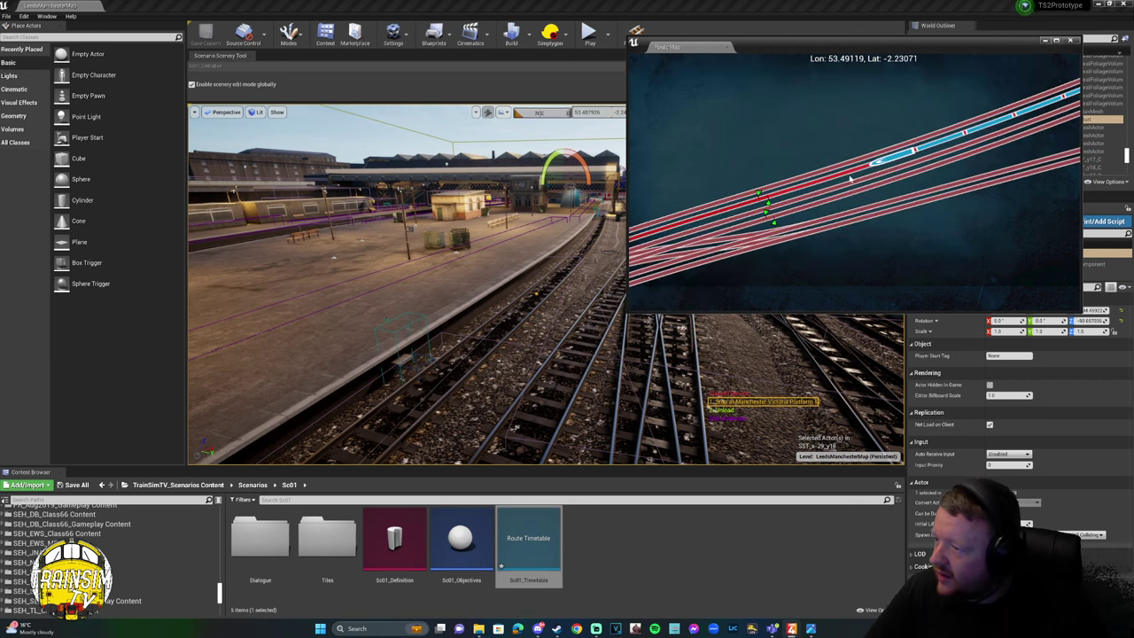
{"action": "scroll", "coordinate": [840, 174], "scroll_direction": "up", "scroll_amount": 4}
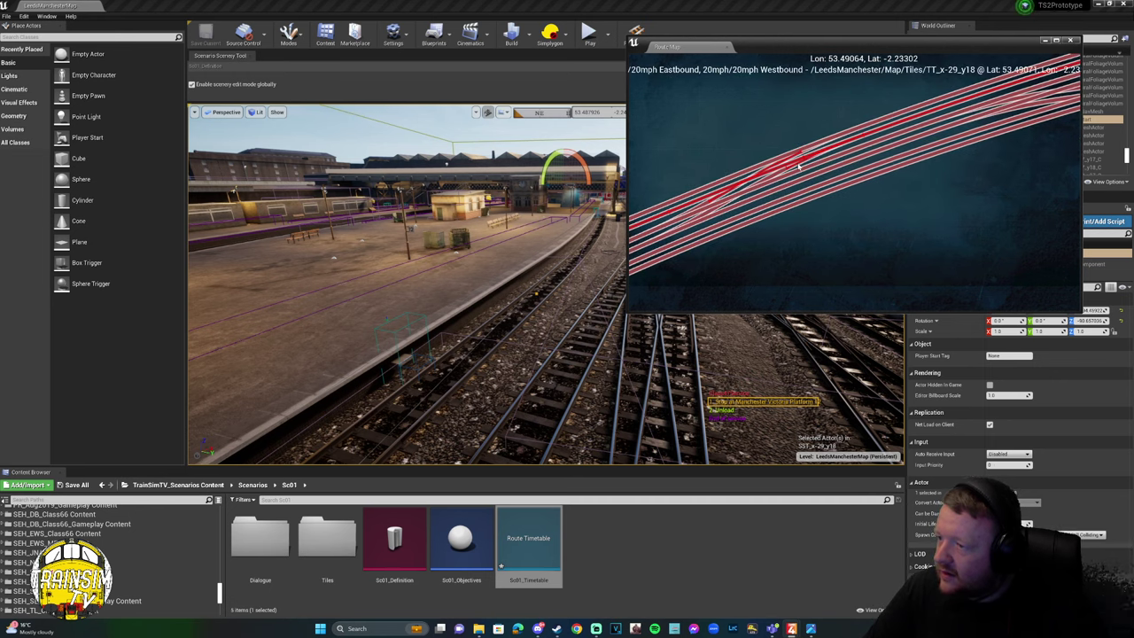
{"action": "scroll", "coordinate": [795, 168], "scroll_direction": "up", "scroll_amount": 2}
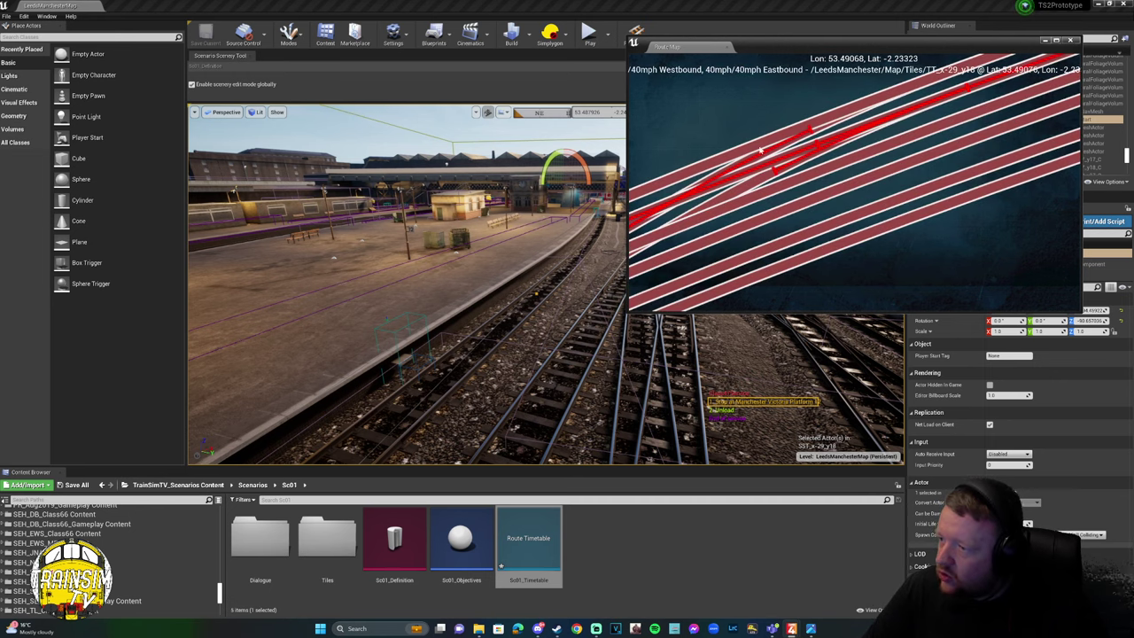
{"action": "scroll", "coordinate": [798, 184], "scroll_direction": "down", "scroll_amount": 5}
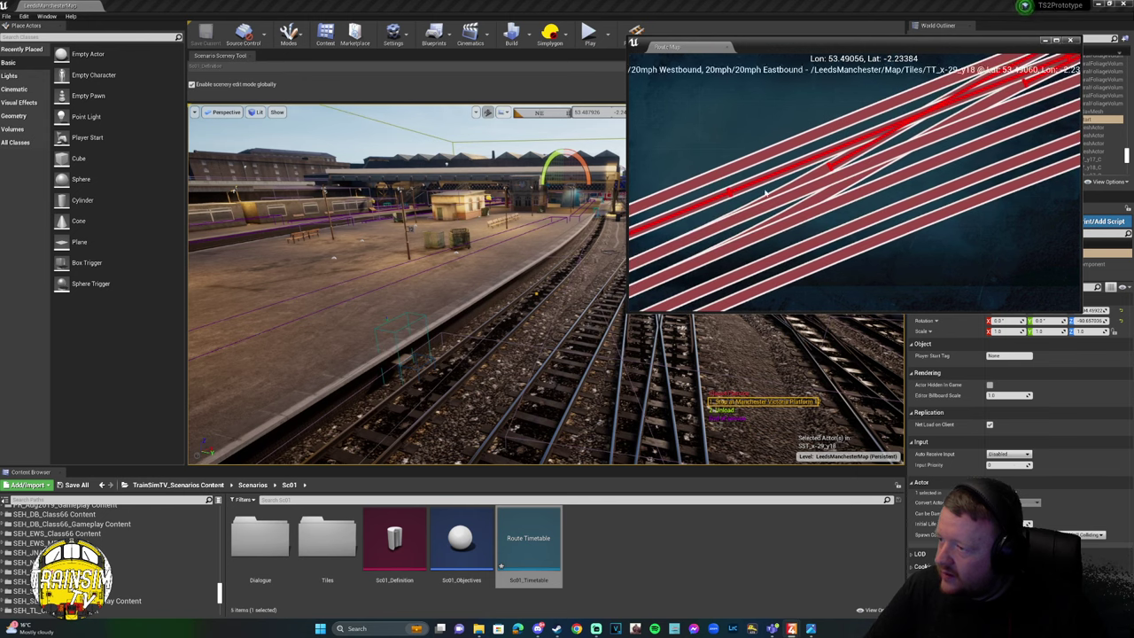
{"action": "scroll", "coordinate": [802, 183], "scroll_direction": "down", "scroll_amount": 5}
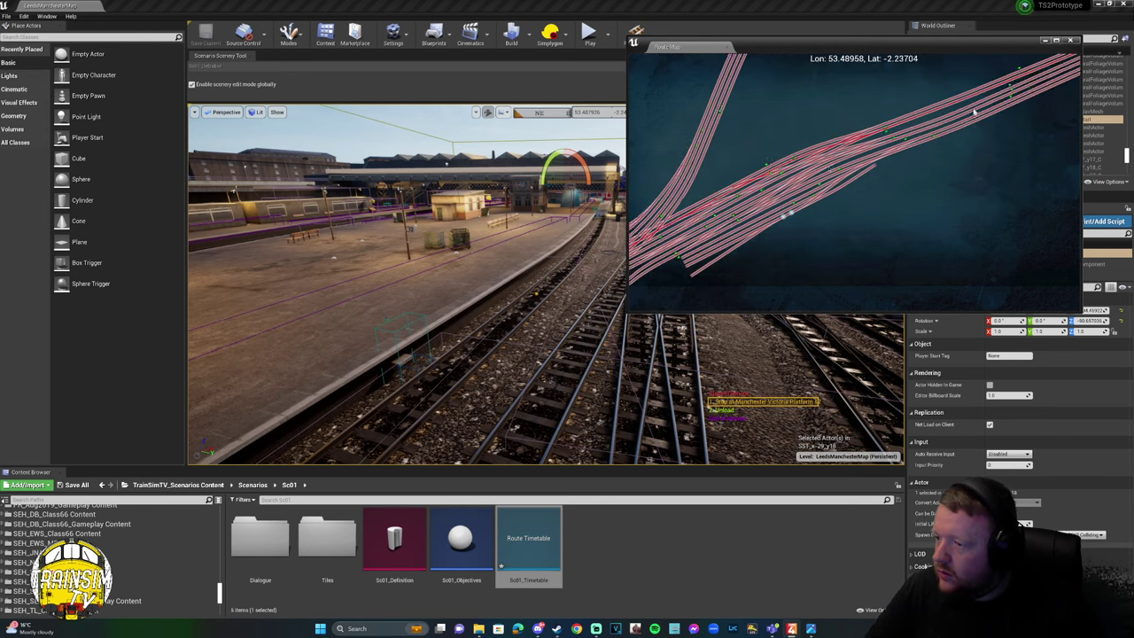
{"action": "scroll", "coordinate": [771, 190], "scroll_direction": "up", "scroll_amount": 5}
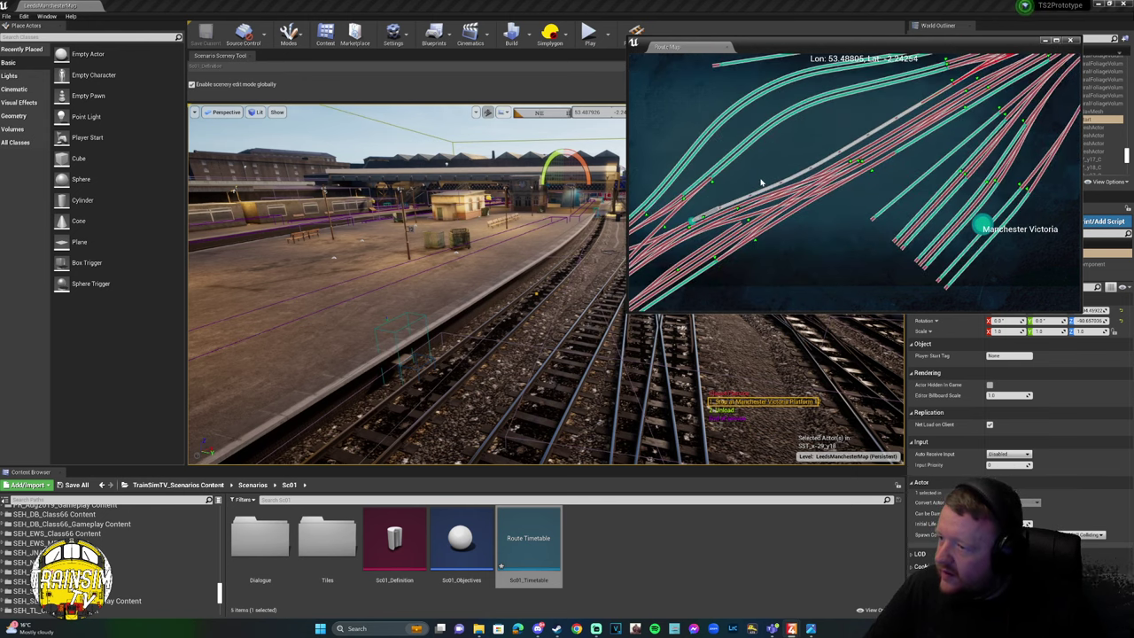
{"action": "scroll", "coordinate": [760, 187], "scroll_direction": "up", "scroll_amount": 2}
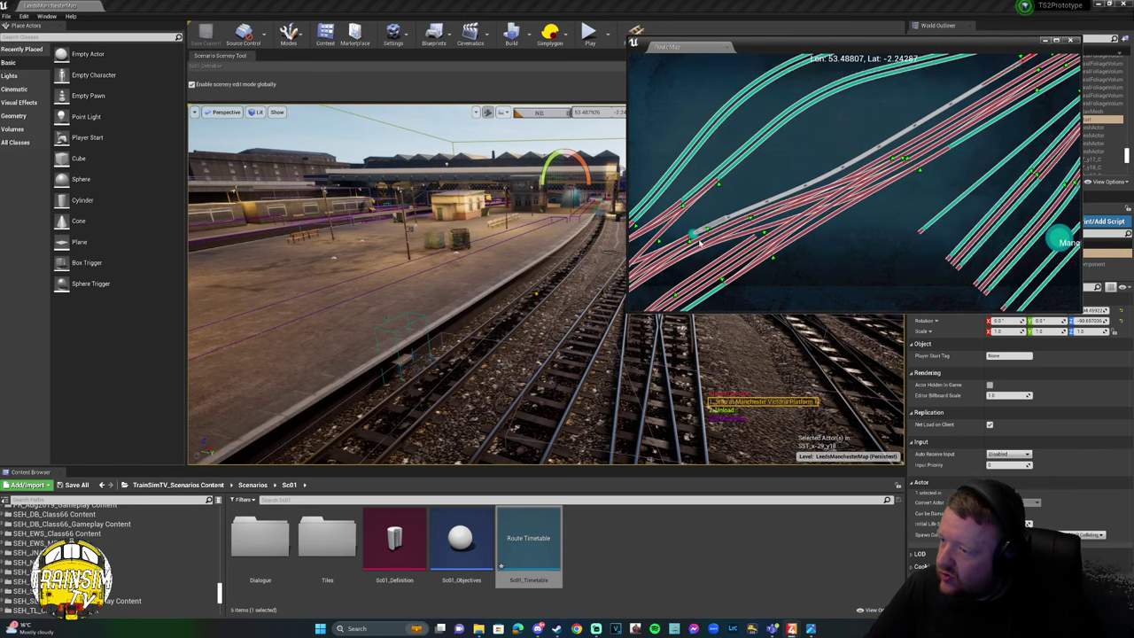
{"action": "scroll", "coordinate": [701, 235], "scroll_direction": "up", "scroll_amount": 5}
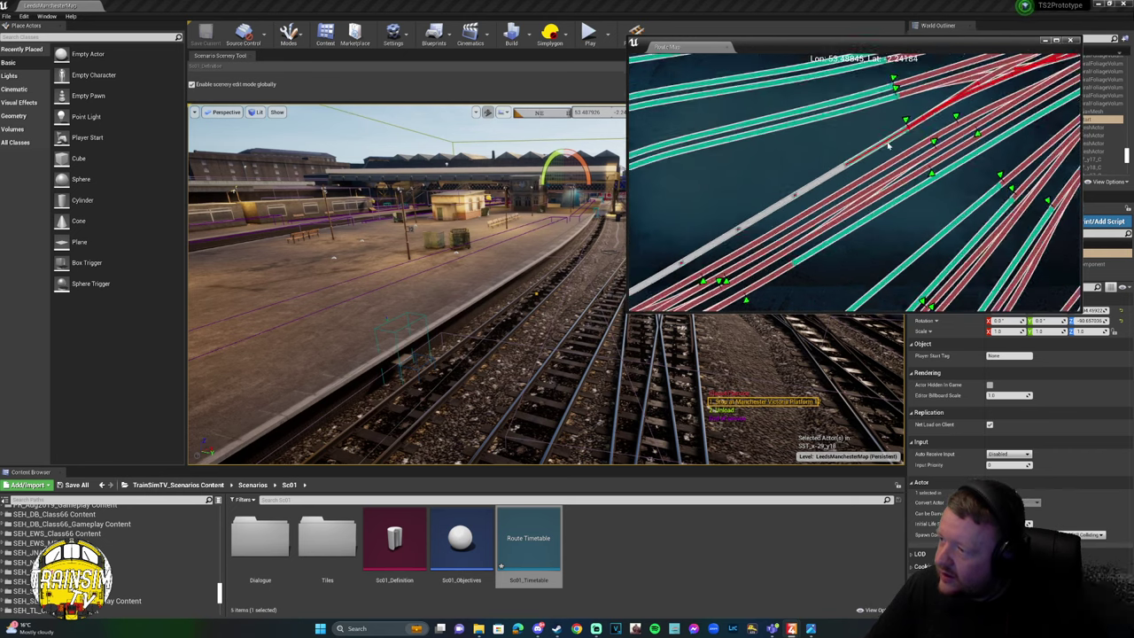
{"action": "scroll", "coordinate": [895, 136], "scroll_direction": "up", "scroll_amount": 1}
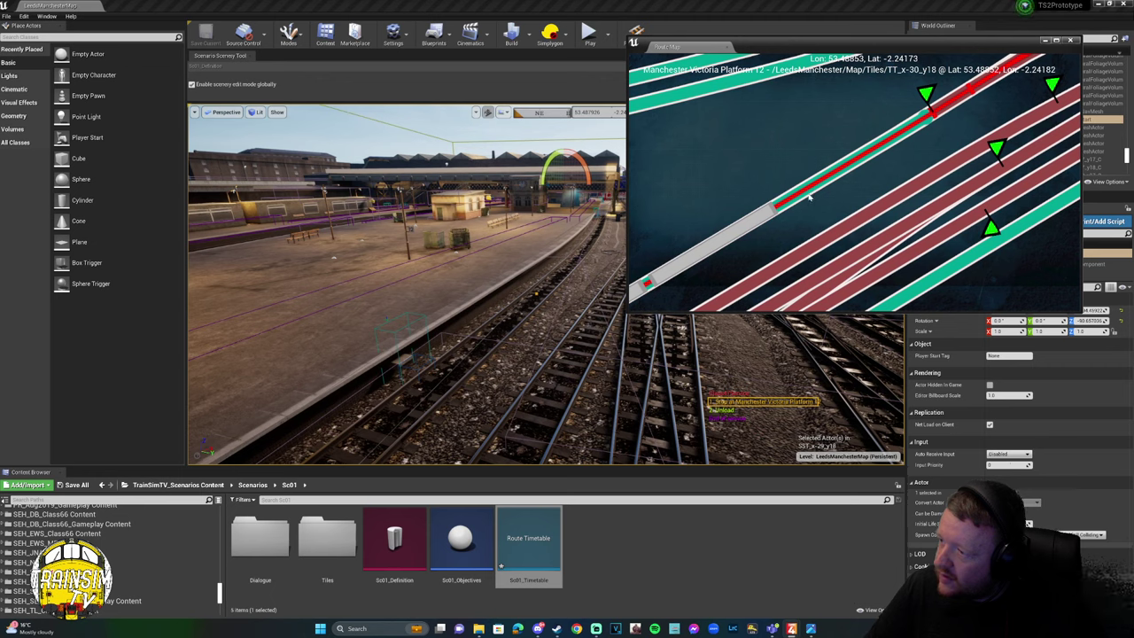
{"action": "scroll", "coordinate": [808, 197], "scroll_direction": "down", "scroll_amount": 5}
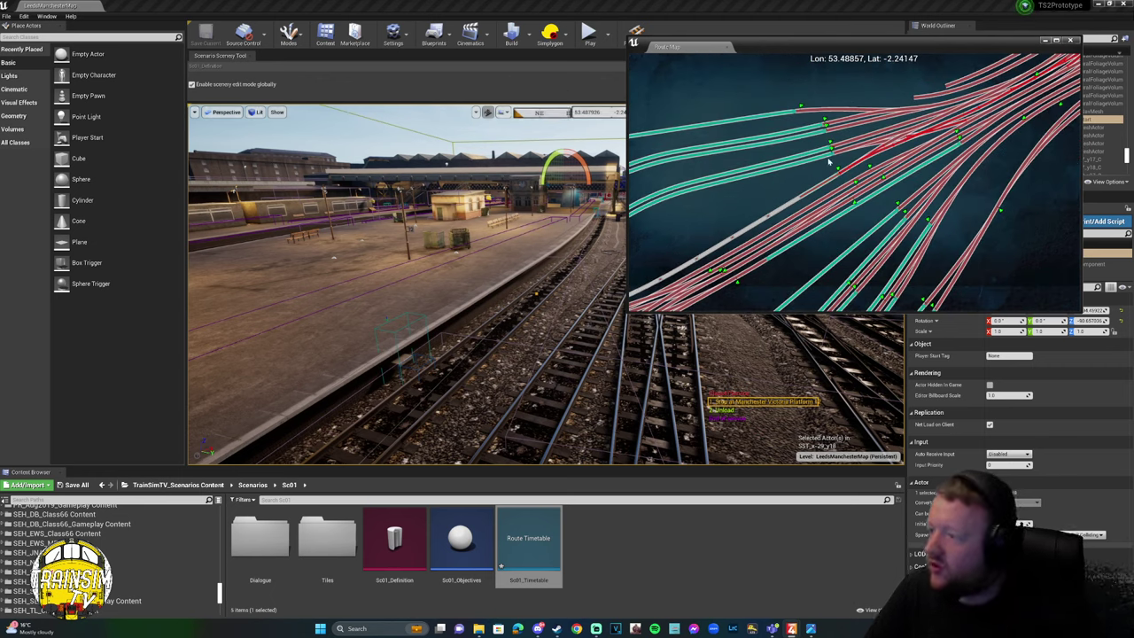
{"action": "scroll", "coordinate": [827, 168], "scroll_direction": "up", "scroll_amount": 3}
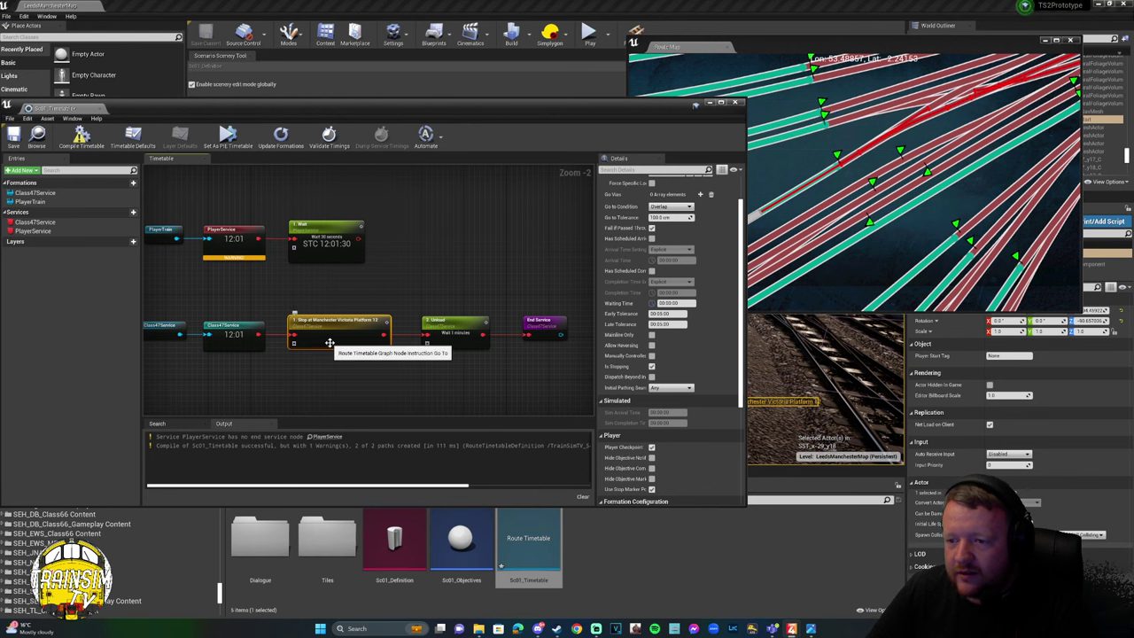
Pick a new location along the Manchester Victoria platform track for the Class 47 stop instruction and recompile the timetable.
{"action": "scroll", "coordinate": [673, 324], "scroll_direction": "up", "scroll_amount": 1}
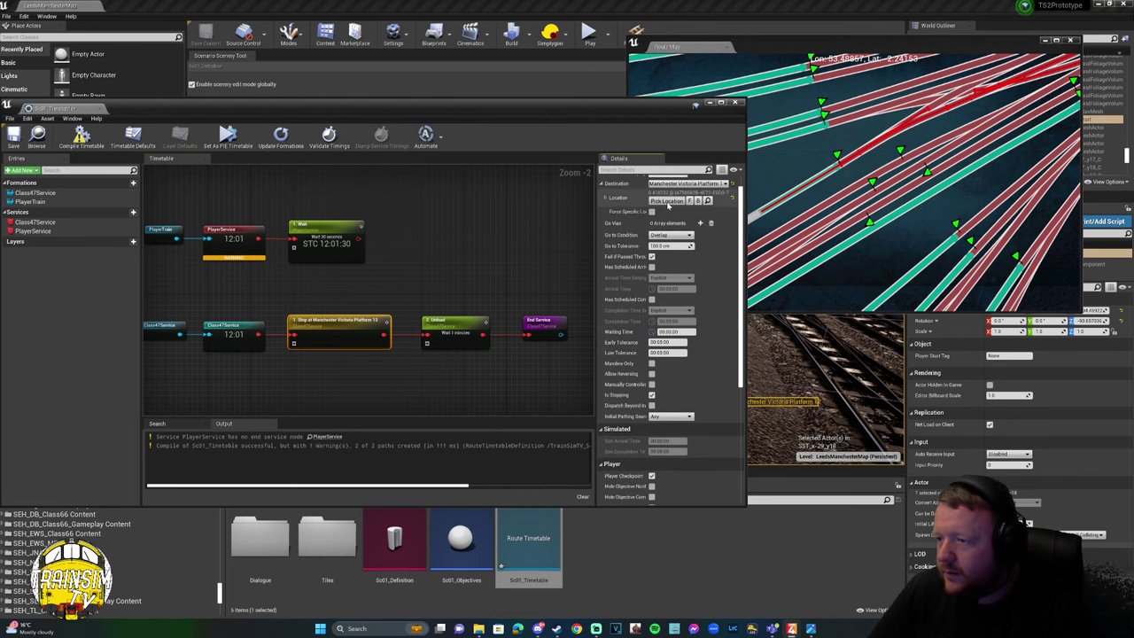
{"action": "left_click", "coordinate": [709, 102]}
{"action": "left_click_drag", "start_coordinate": [791, 44], "coordinate": [766, 132]}
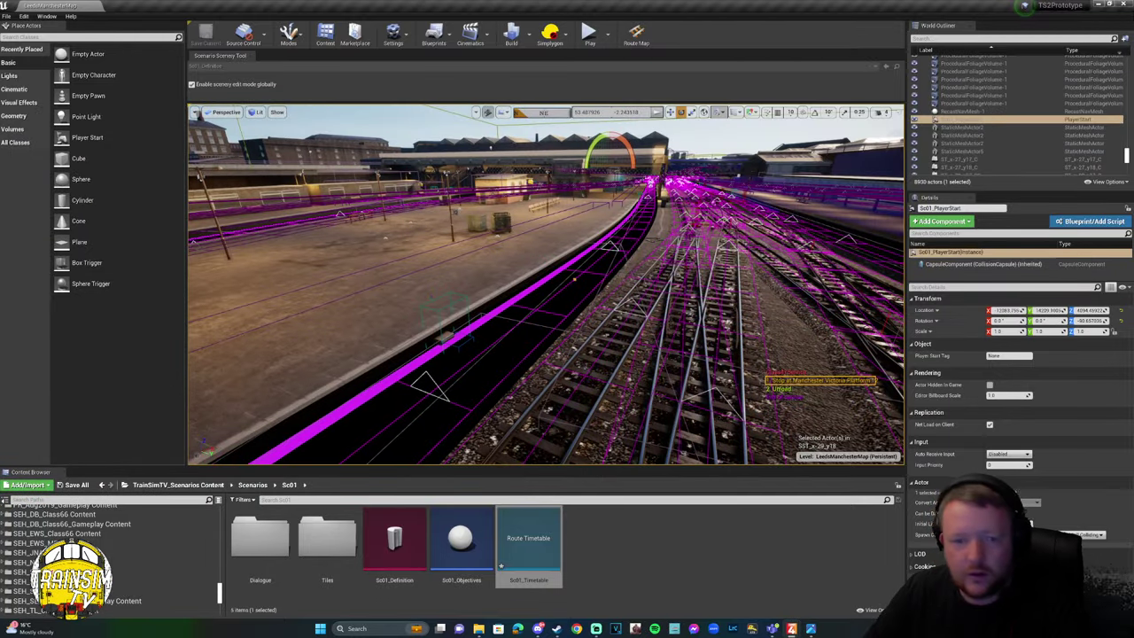
{"action": "key", "text": "f"}
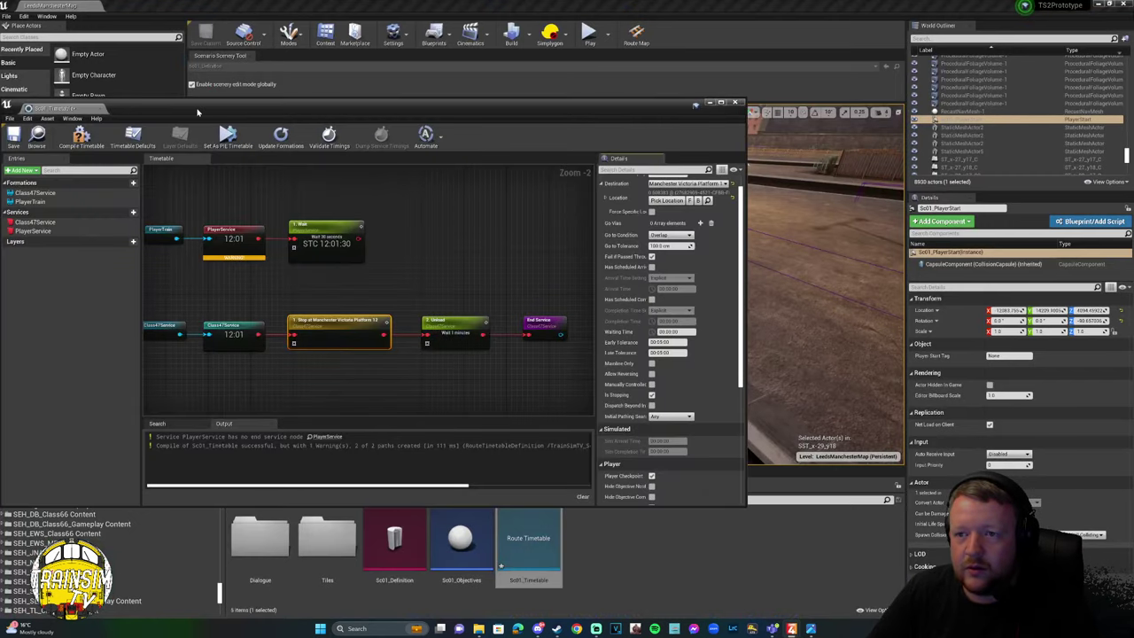
{"action": "left_click_drag", "start_coordinate": [197, 112], "coordinate": [371, 73]}
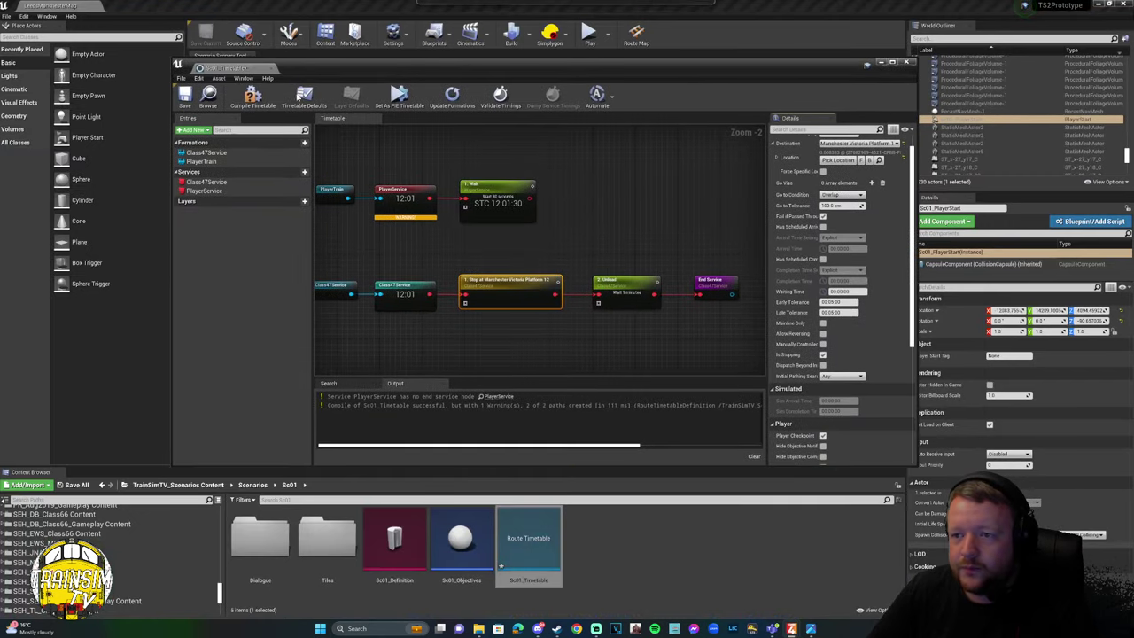
{"action": "left_click", "coordinate": [253, 96]}
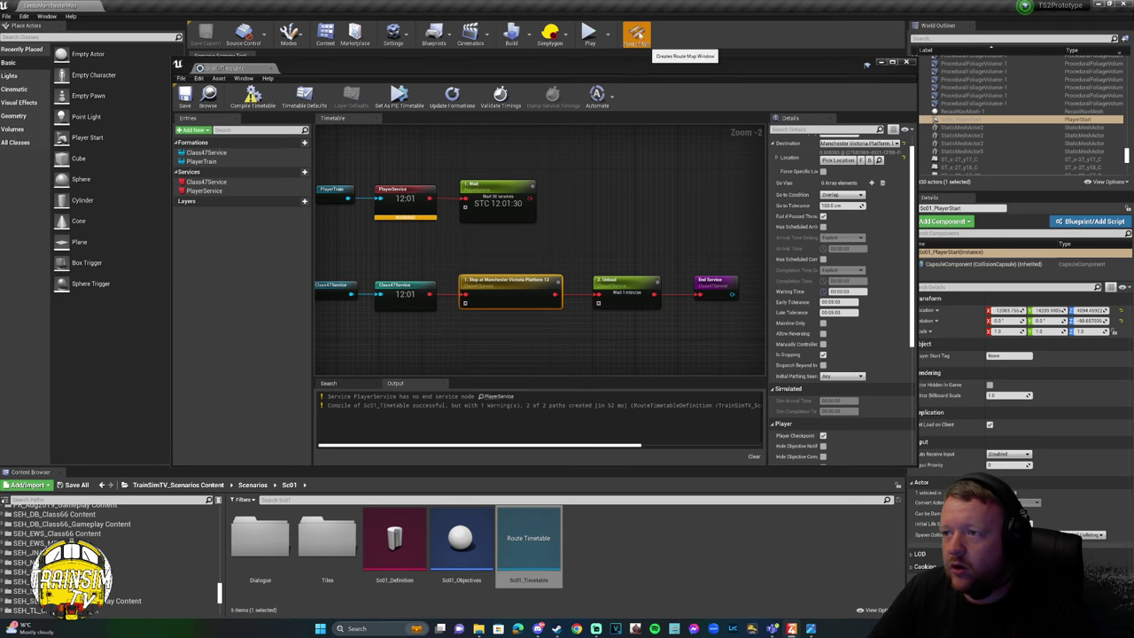
Check the recompiled Class 47 path and stopping point around Manchester Victoria on the route map.
{"action": "scroll", "coordinate": [335, 369], "scroll_direction": "up", "scroll_amount": 8}
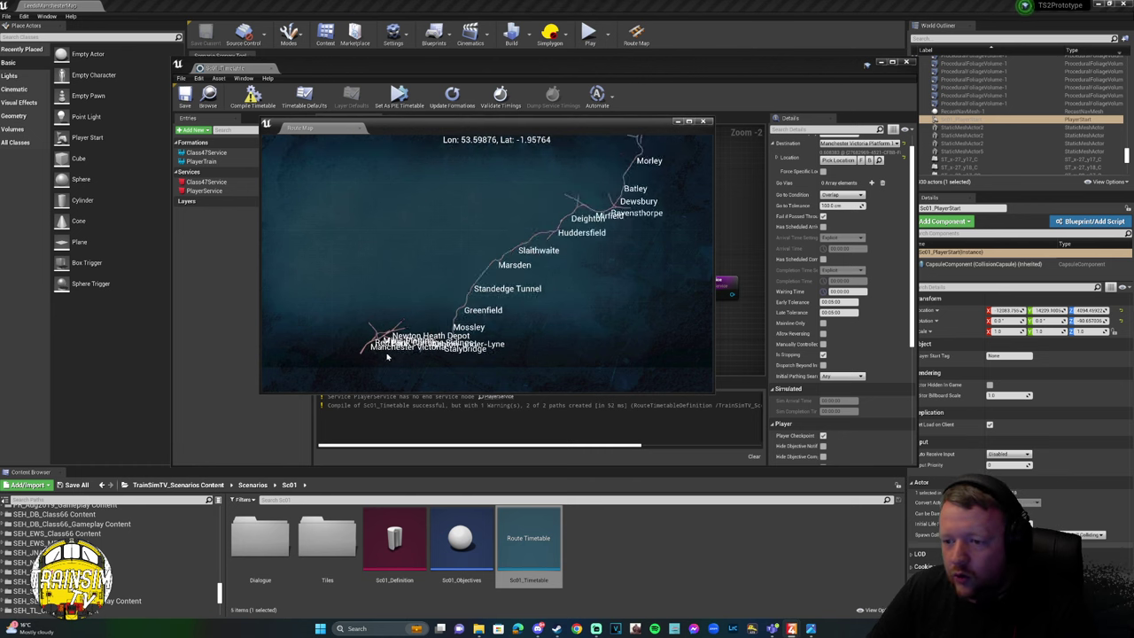
{"action": "scroll", "coordinate": [335, 369], "scroll_direction": "up", "scroll_amount": 10}
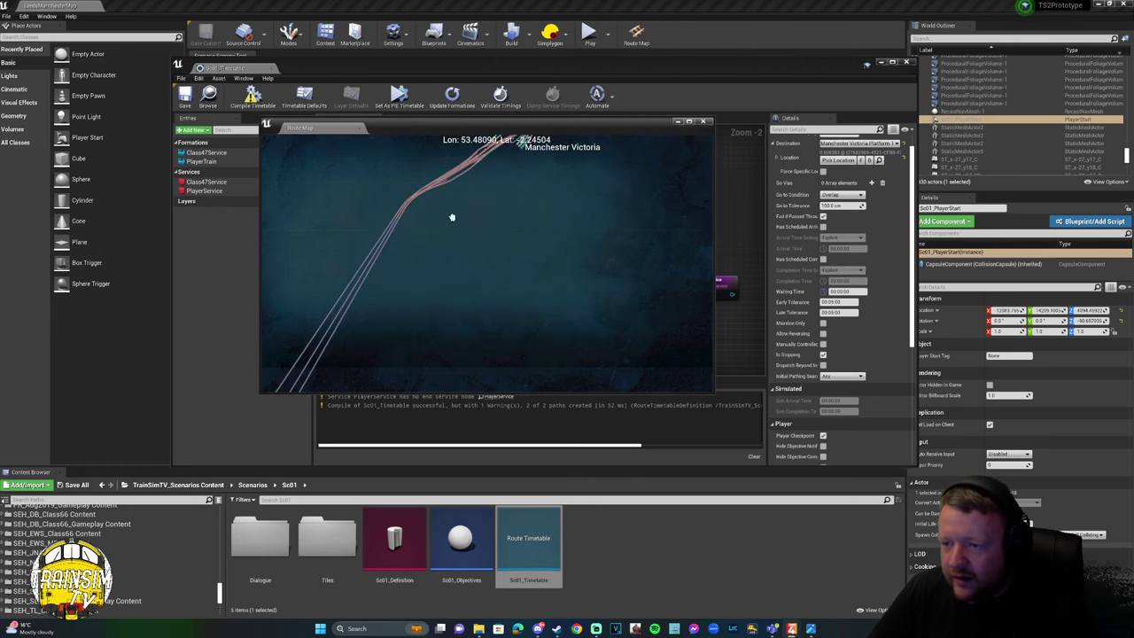
{"action": "scroll", "coordinate": [382, 346], "scroll_direction": "up", "scroll_amount": 8}
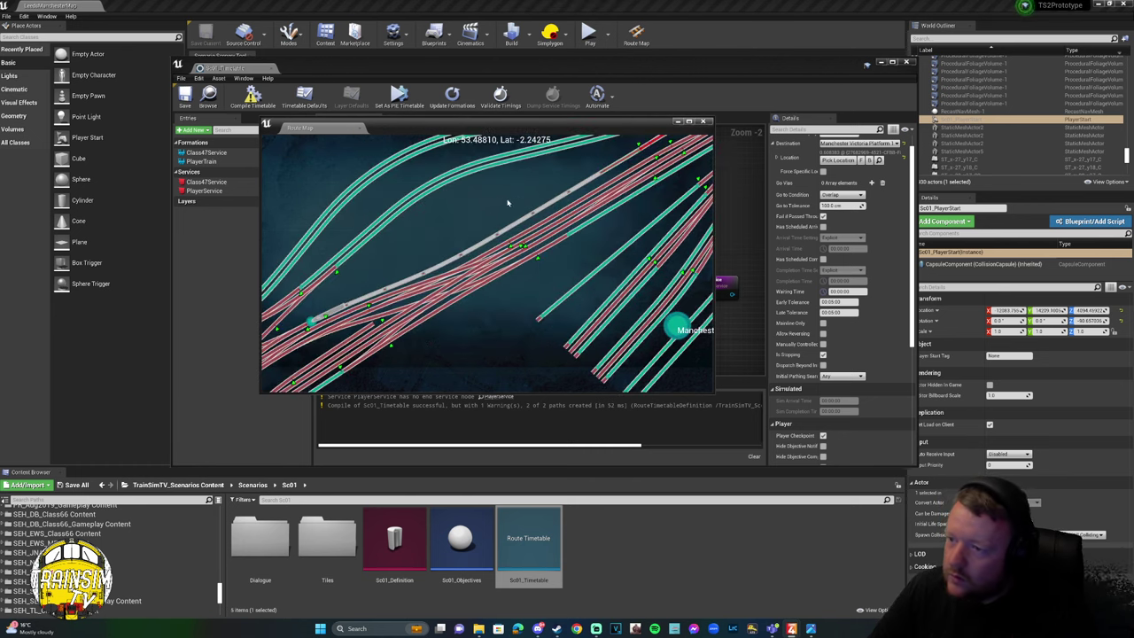
{"action": "scroll", "coordinate": [529, 225], "scroll_direction": "up", "scroll_amount": 4}
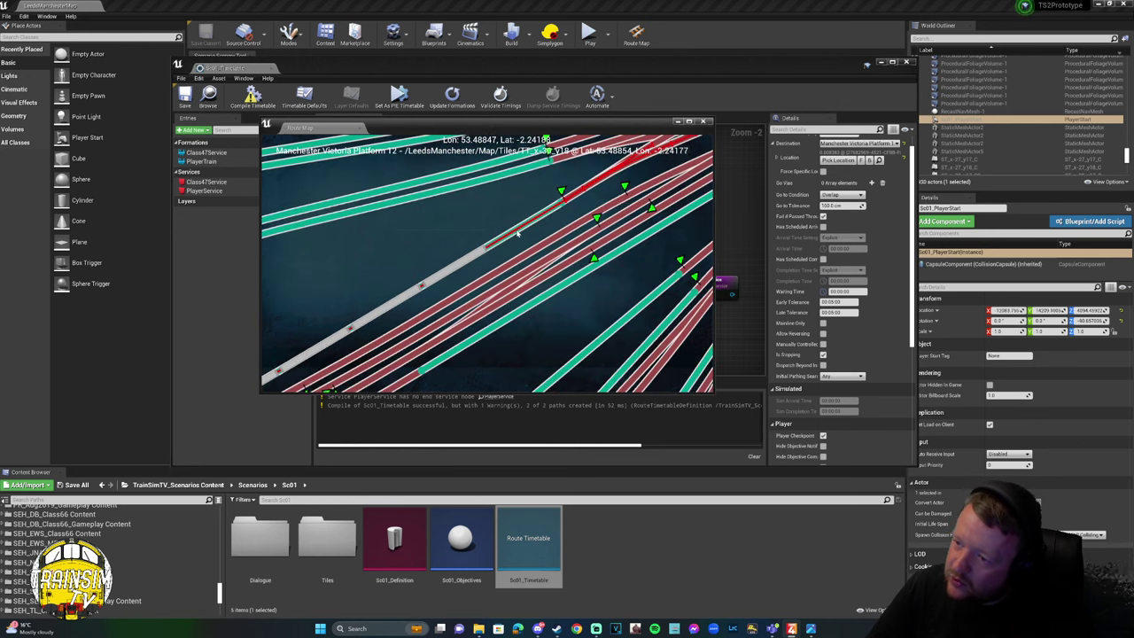
{"action": "left_click_drag", "start_coordinate": [493, 246], "coordinate": [606, 217]}
{"action": "scroll", "coordinate": [481, 253], "scroll_direction": "down", "scroll_amount": 5}
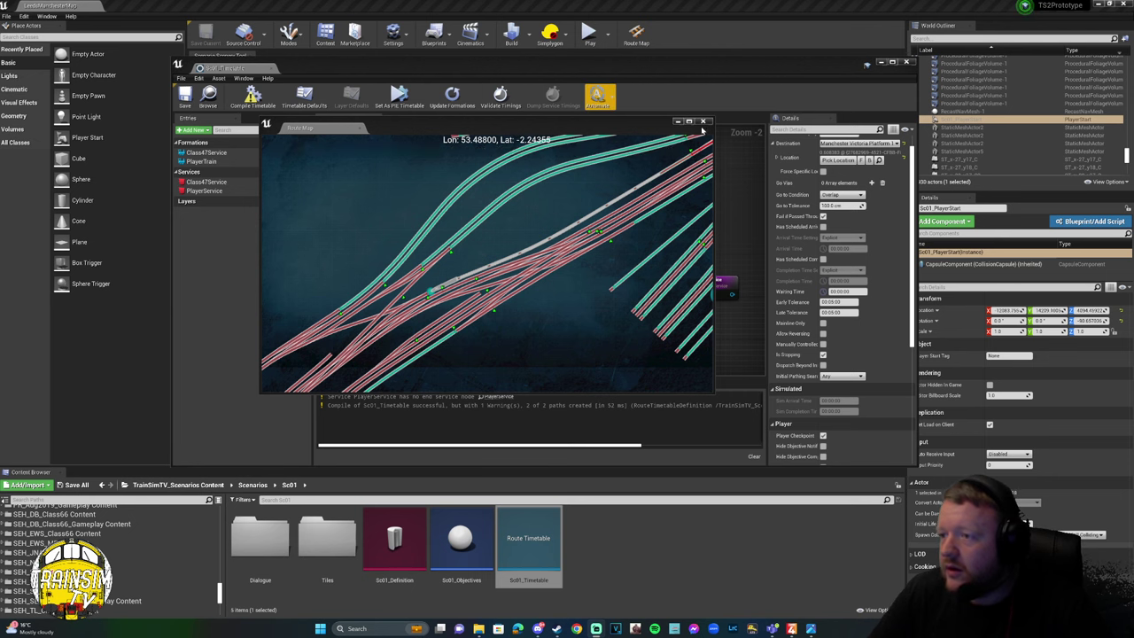
{"action": "left_click_drag", "start_coordinate": [645, 127], "coordinate": [460, 354]}
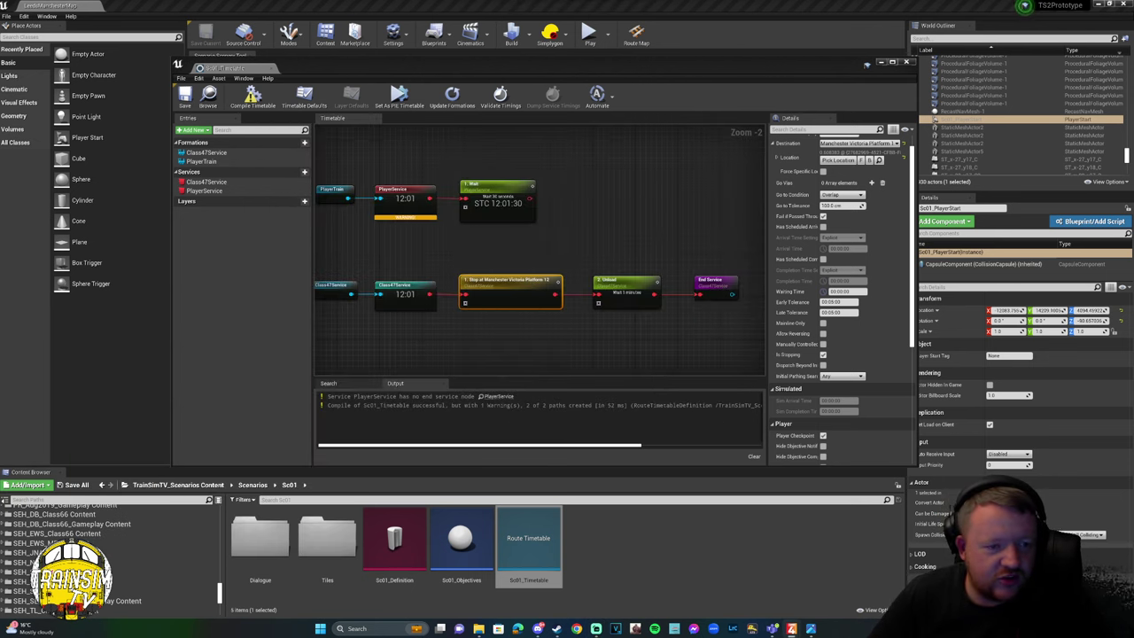
Examine on the route map the lines southwest of Manchester Victoria and where they end.
{"action": "scroll", "coordinate": [550, 288], "scroll_direction": "down", "scroll_amount": 5}
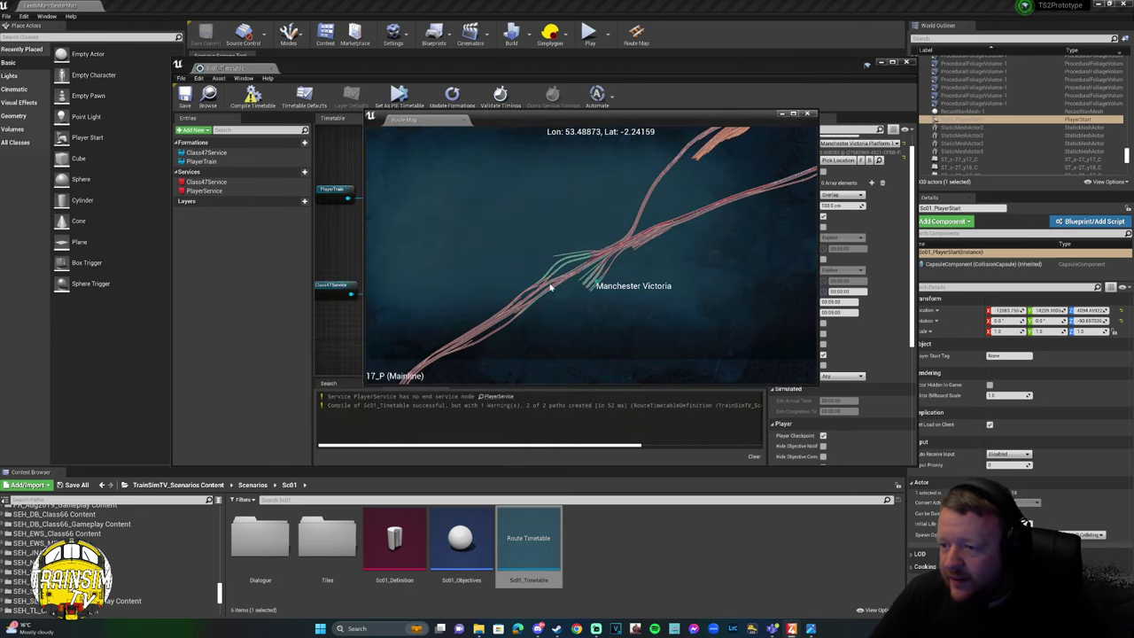
{"action": "scroll", "coordinate": [549, 288], "scroll_direction": "up", "scroll_amount": 5}
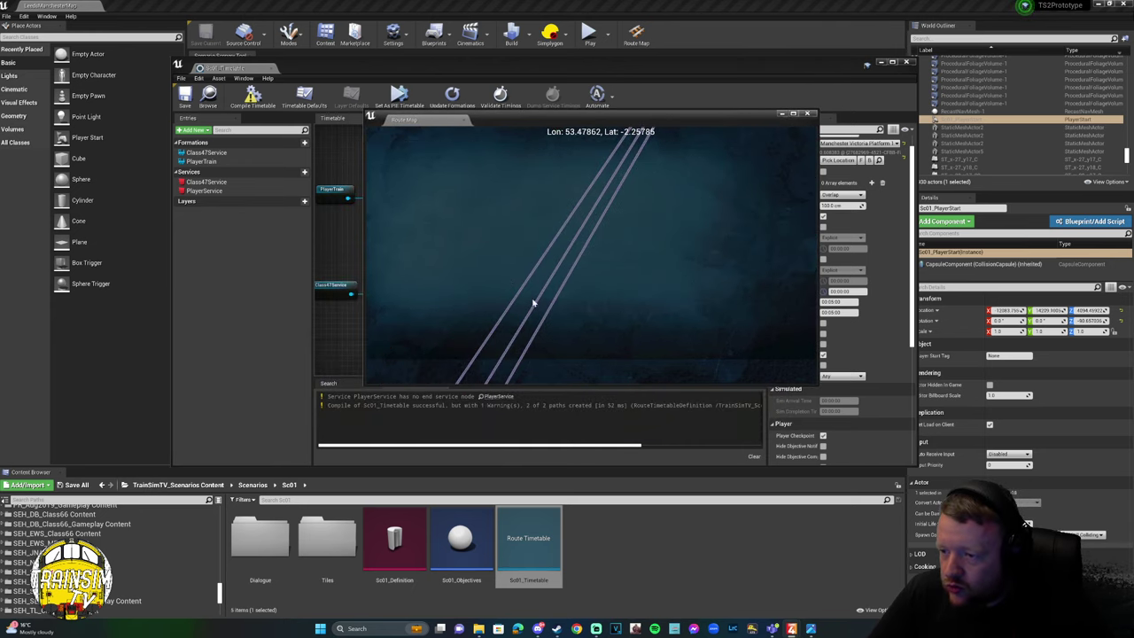
{"action": "left_click_drag", "start_coordinate": [570, 286], "coordinate": [607, 233]}
{"action": "scroll", "coordinate": [580, 271], "scroll_direction": "down", "scroll_amount": 3}
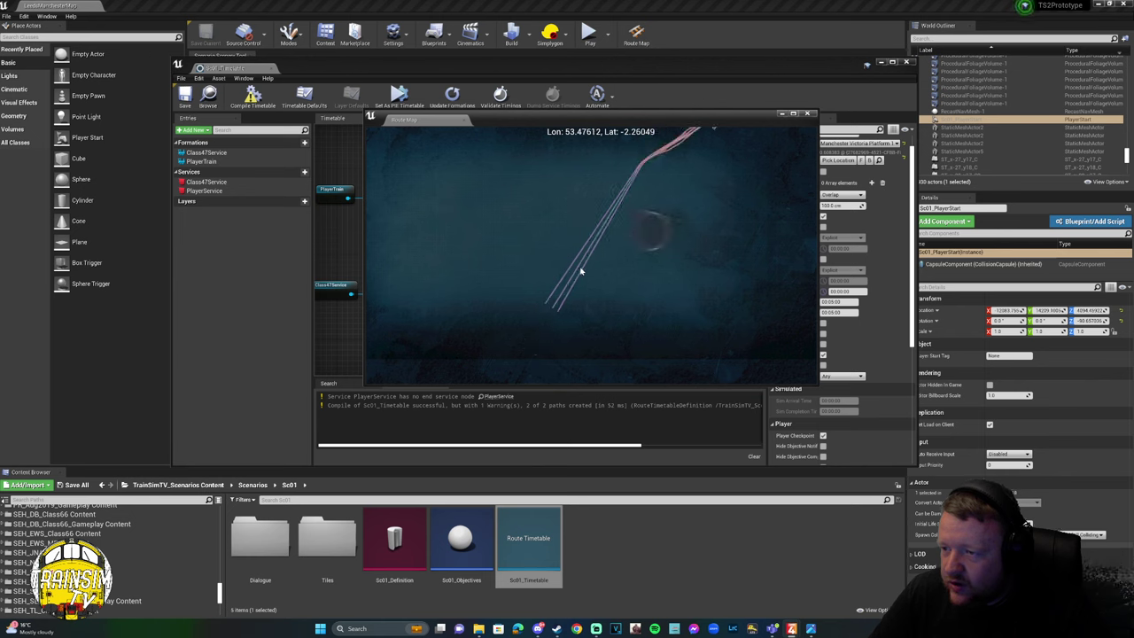
{"action": "scroll", "coordinate": [580, 270], "scroll_direction": "down", "scroll_amount": 3}
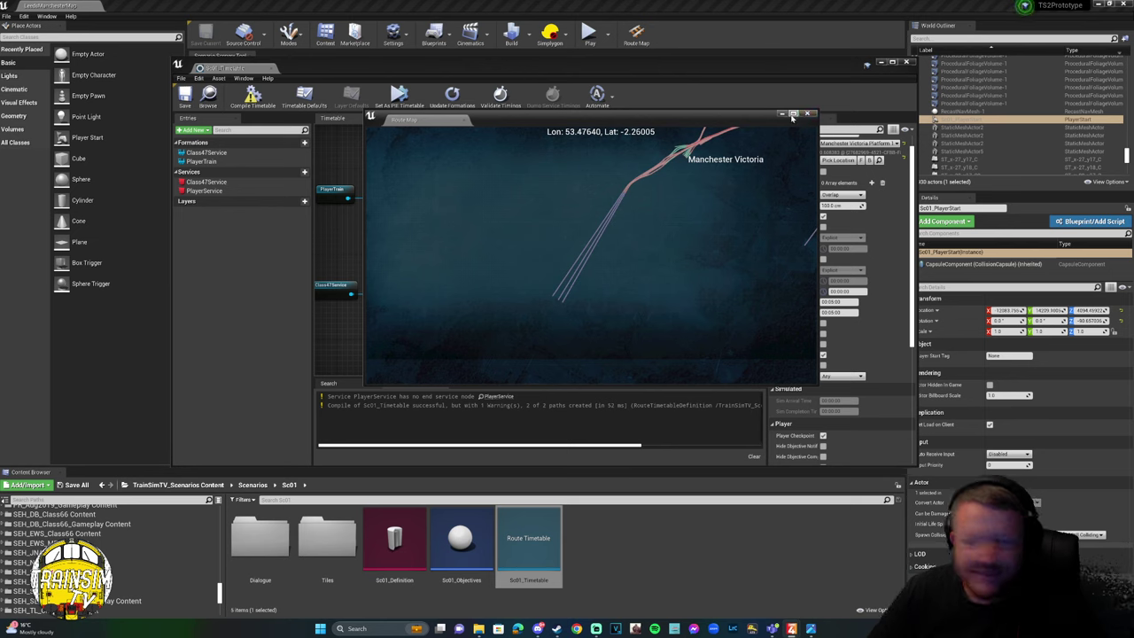
{"action": "scroll", "coordinate": [631, 192], "scroll_direction": "up", "scroll_amount": 5}
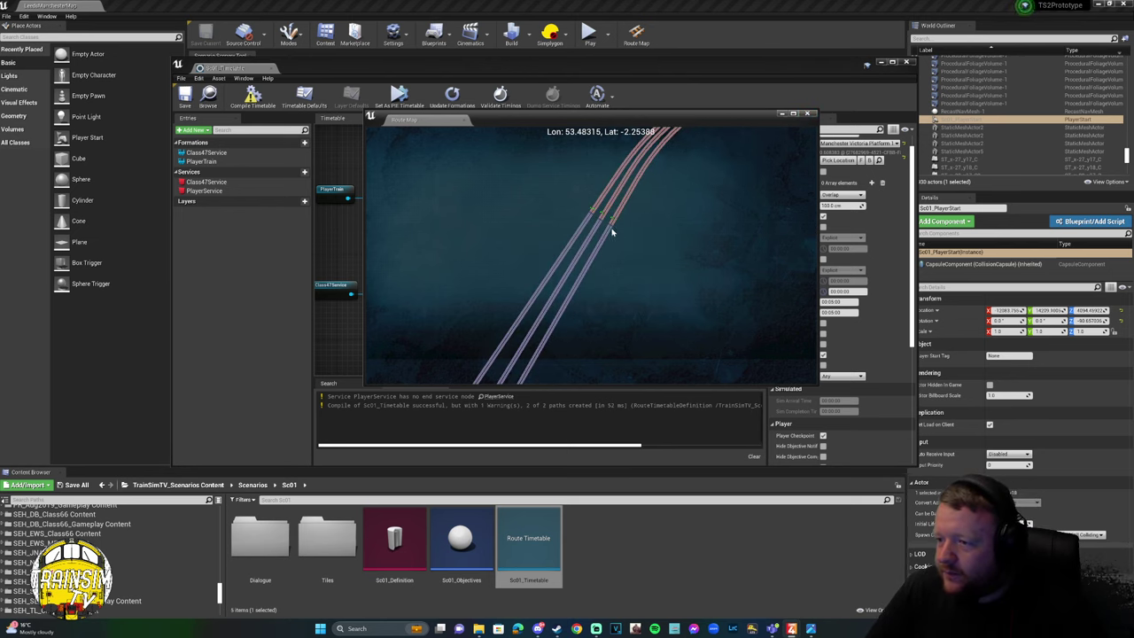
{"action": "scroll", "coordinate": [587, 245], "scroll_direction": "up", "scroll_amount": 3}
{"action": "scroll", "coordinate": [599, 278], "scroll_direction": "down", "scroll_amount": 4}
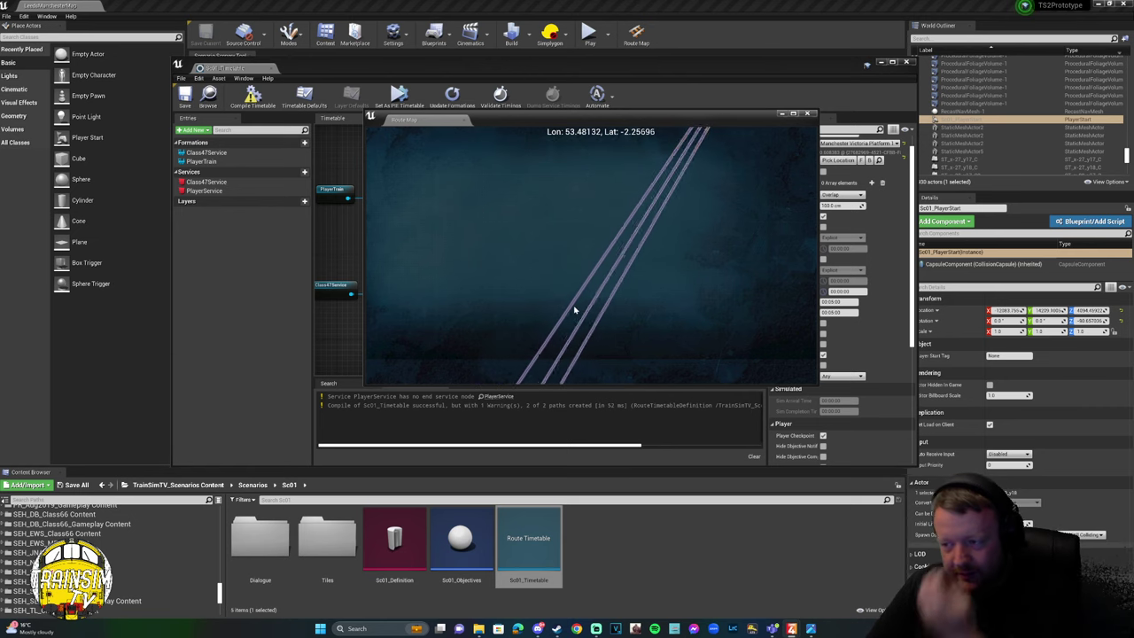
{"action": "scroll", "coordinate": [585, 301], "scroll_direction": "down", "scroll_amount": 5}
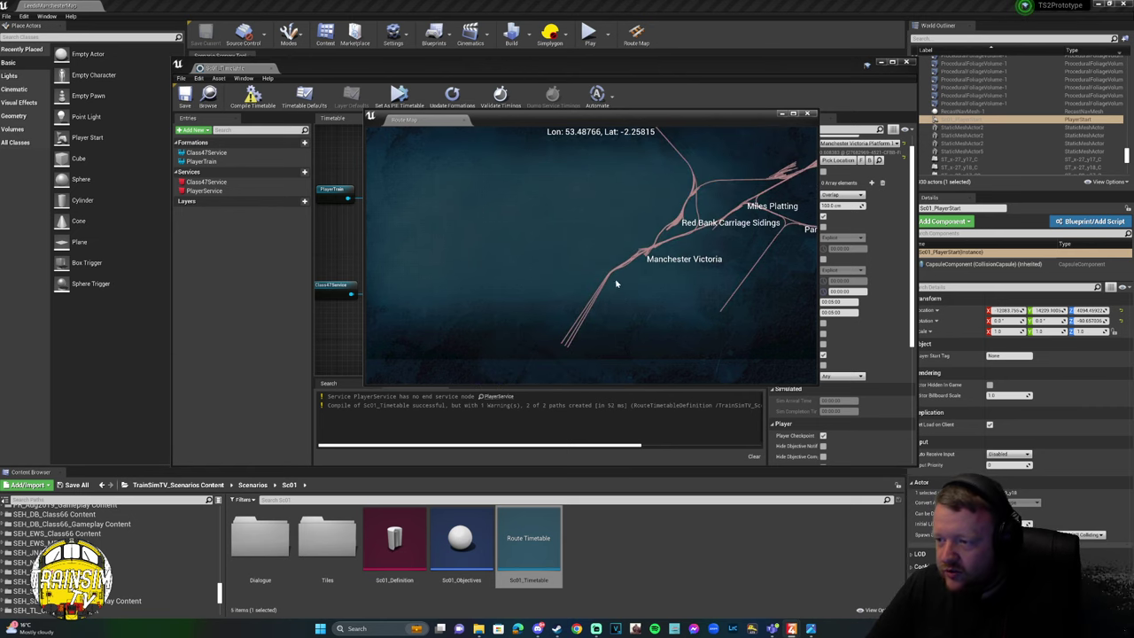
Inspect the lines around Red Bank Carriage Sidings, Miles Platting and Park, including the branch leaving southwest from Park.
{"action": "scroll", "coordinate": [607, 310], "scroll_direction": "up", "scroll_amount": 6}
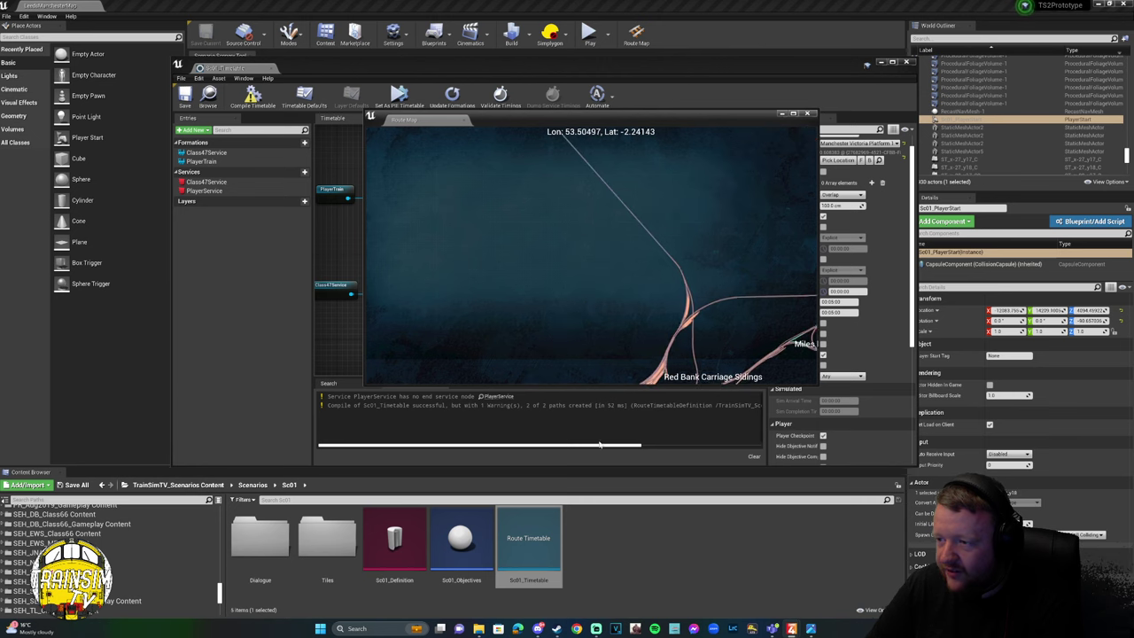
{"action": "scroll", "coordinate": [731, 354], "scroll_direction": "down", "scroll_amount": 6}
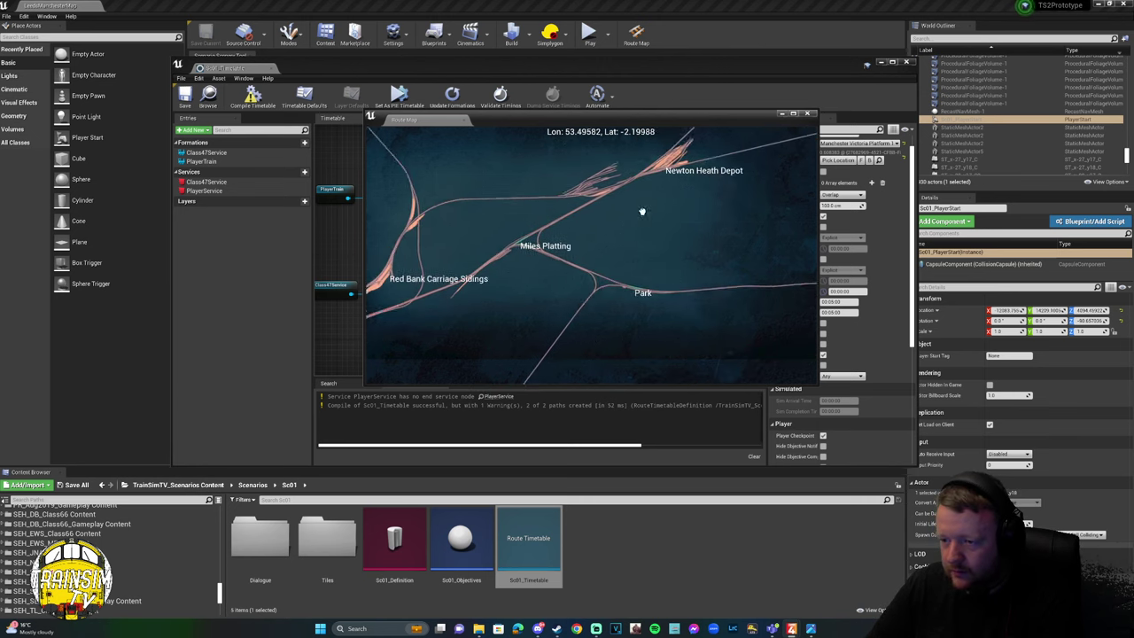
{"action": "left_click_drag", "start_coordinate": [591, 302], "coordinate": [664, 189]}
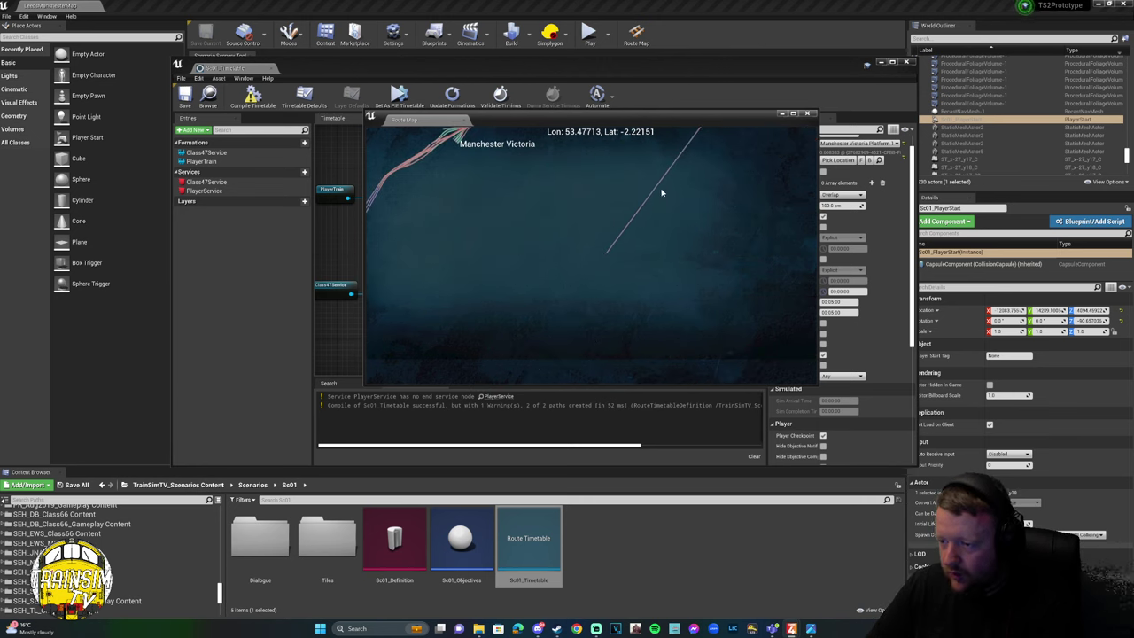
{"action": "scroll", "coordinate": [590, 274], "scroll_direction": "down", "scroll_amount": 3}
{"action": "scroll", "coordinate": [443, 363], "scroll_direction": "up", "scroll_amount": 4}
{"action": "left_click_drag", "start_coordinate": [496, 328], "coordinate": [521, 153]}
{"action": "scroll", "coordinate": [585, 285], "scroll_direction": "up", "scroll_amount": 3}
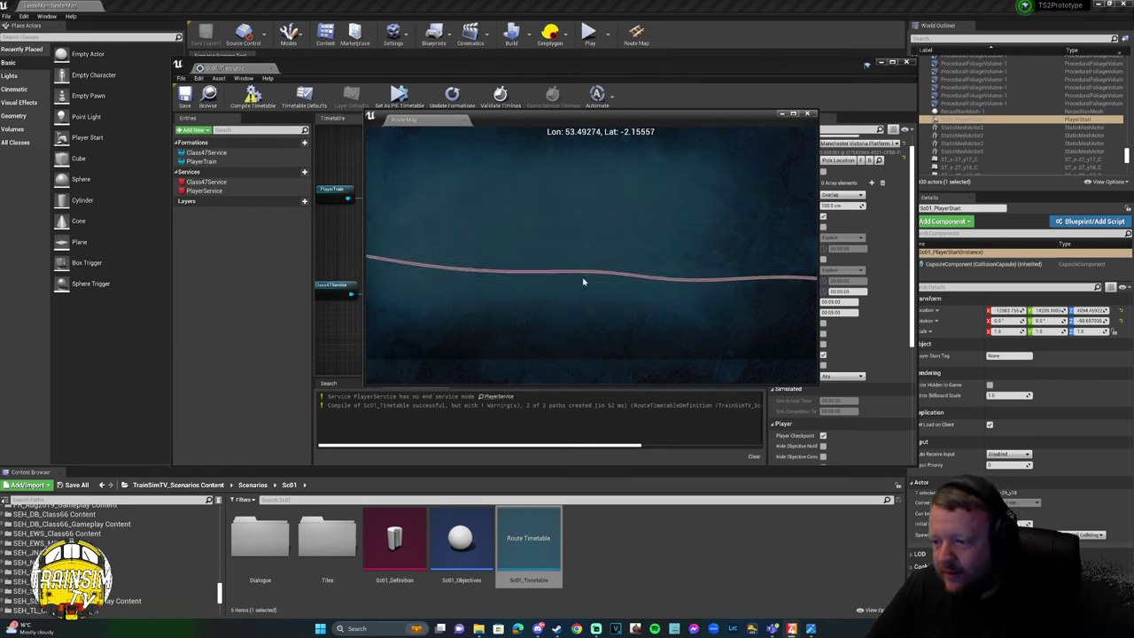
{"action": "scroll", "coordinate": [501, 268], "scroll_direction": "down", "scroll_amount": 4}
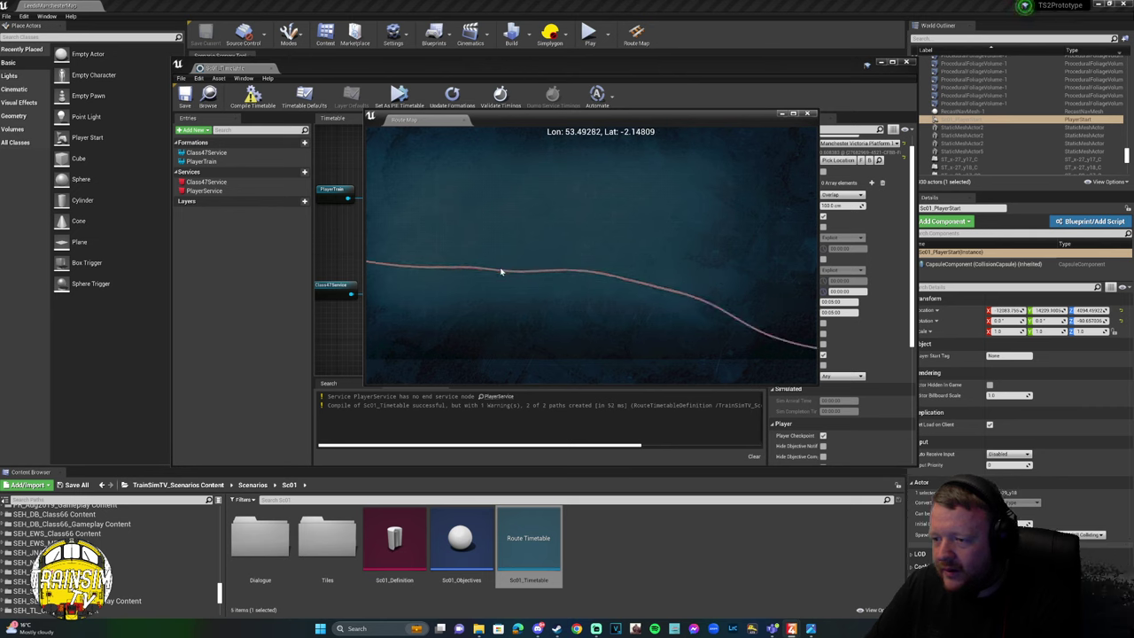
Trace the route map from Ashton-under-Lyne and Stalybridge to Mirfield and Ravensthorpe, examining the branch lines along the way.
{"action": "left_click_drag", "start_coordinate": [629, 243], "coordinate": [443, 183]}
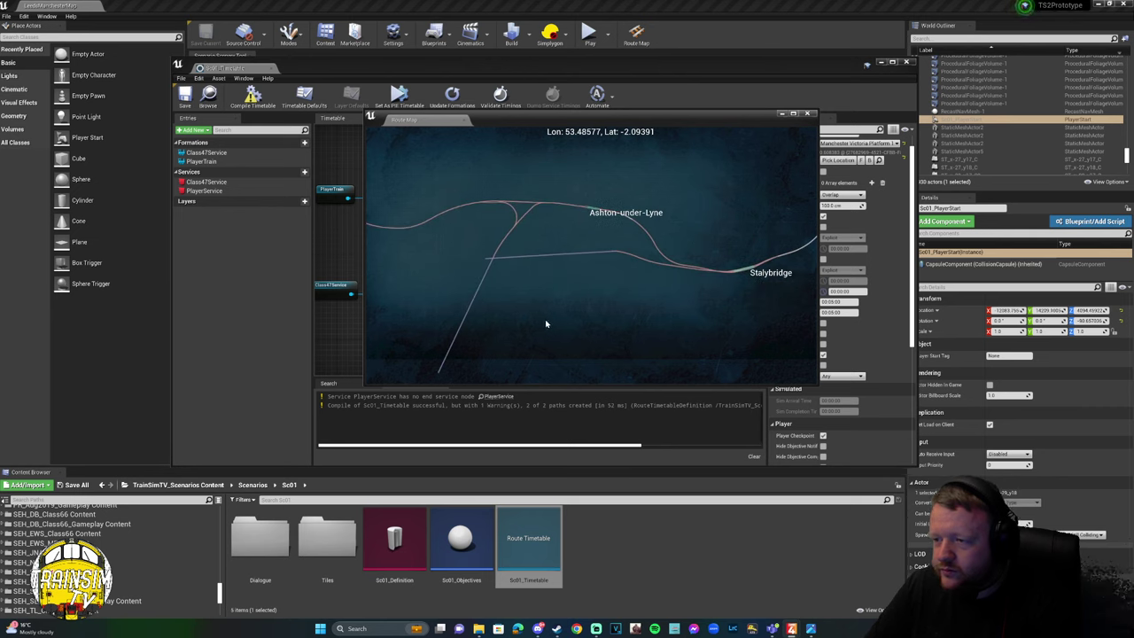
{"action": "left_click_drag", "start_coordinate": [544, 322], "coordinate": [558, 234]}
{"action": "scroll", "coordinate": [670, 197], "scroll_direction": "down", "scroll_amount": 2}
{"action": "left_click_drag", "start_coordinate": [703, 212], "coordinate": [381, 292]}
{"action": "scroll", "coordinate": [476, 280], "scroll_direction": "down", "scroll_amount": 2}
{"action": "left_click_drag", "start_coordinate": [699, 266], "coordinate": [575, 300]}
{"action": "scroll", "coordinate": [572, 297], "scroll_direction": "up", "scroll_amount": 3}
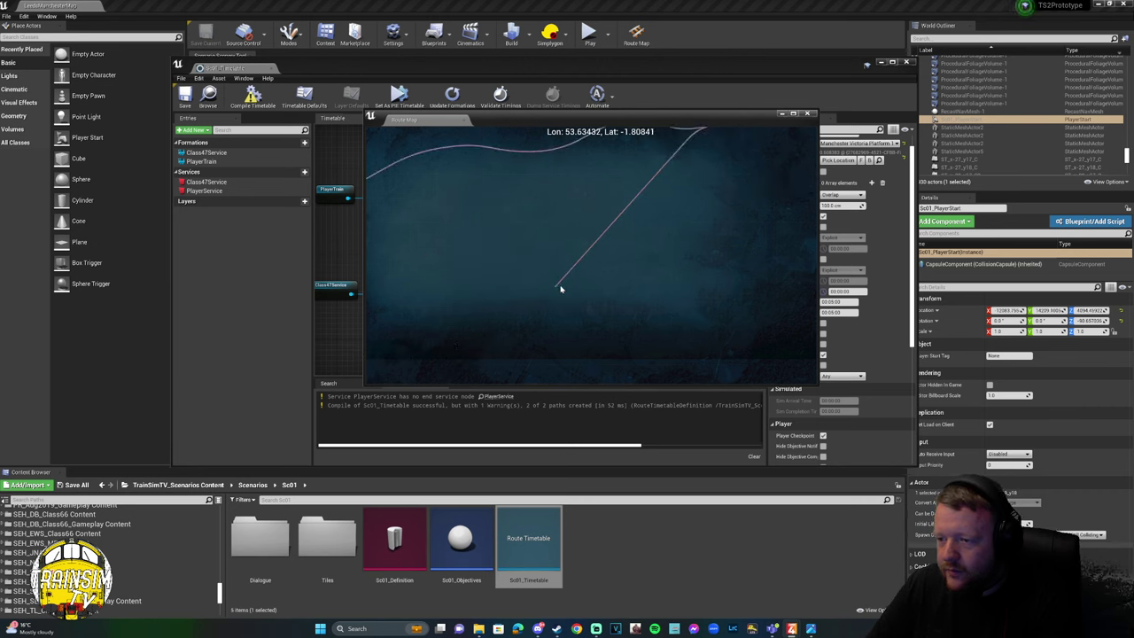
{"action": "left_click_drag", "start_coordinate": [696, 164], "coordinate": [645, 253]}
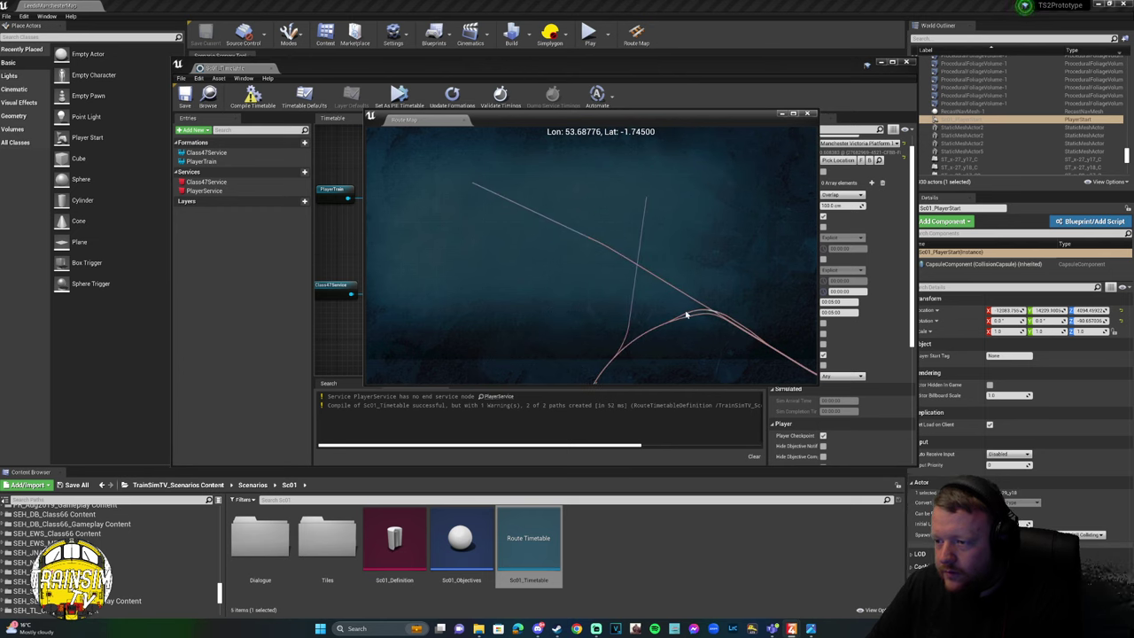
{"action": "scroll", "coordinate": [686, 314], "scroll_direction": "down", "scroll_amount": 6}
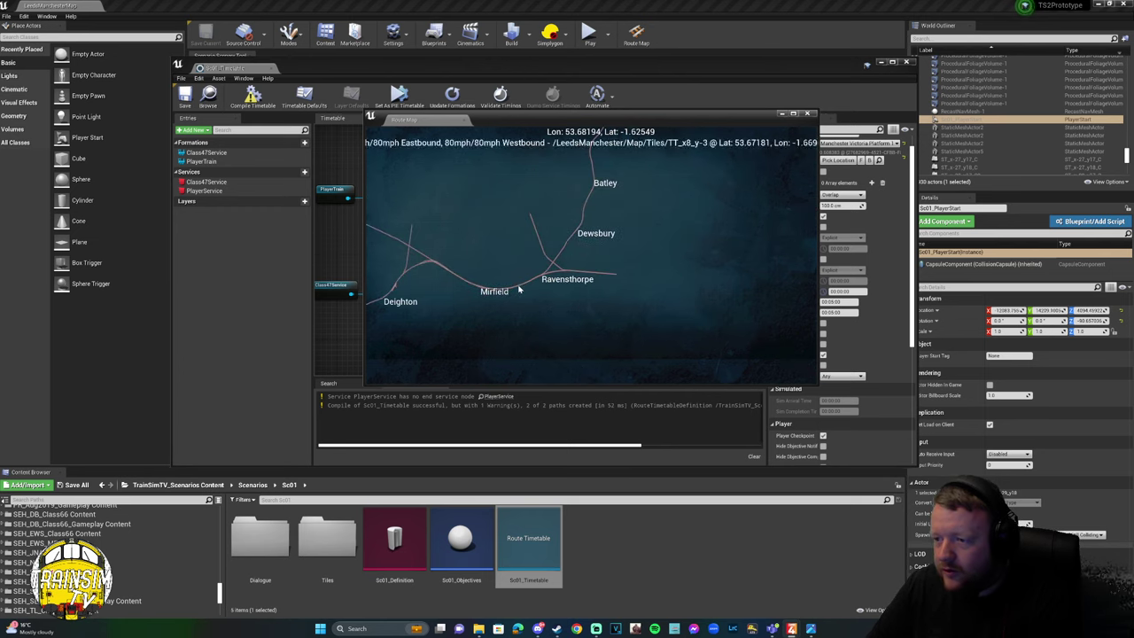
{"action": "scroll", "coordinate": [520, 290], "scroll_direction": "down", "scroll_amount": 2}
{"action": "left_click_drag", "start_coordinate": [520, 290], "coordinate": [531, 332]}
{"action": "scroll", "coordinate": [531, 333], "scroll_direction": "up", "scroll_amount": 2}
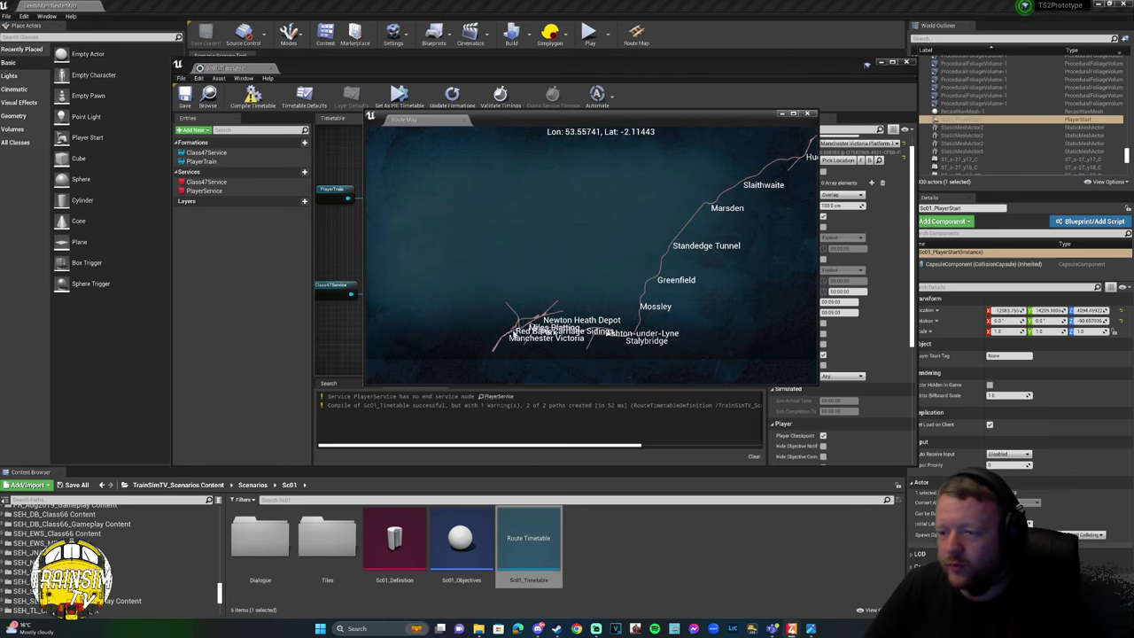
Look over the track layout at Manchester Victoria again and close the route map.
{"action": "scroll", "coordinate": [523, 331], "scroll_direction": "up", "scroll_amount": 5}
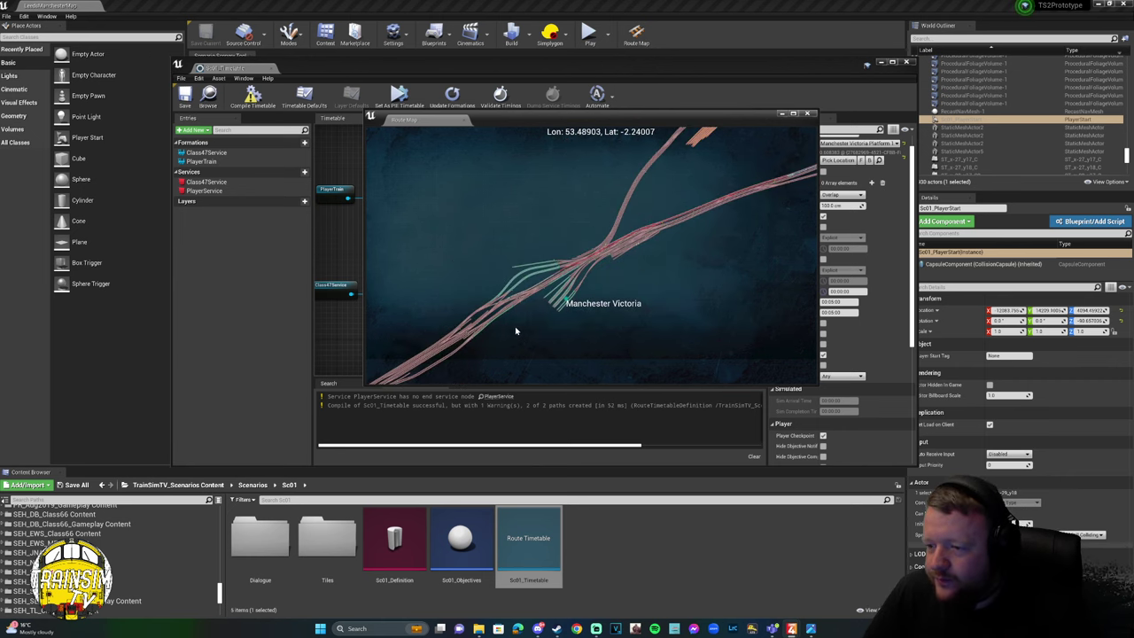
{"action": "scroll", "coordinate": [516, 332], "scroll_direction": "up", "scroll_amount": 6}
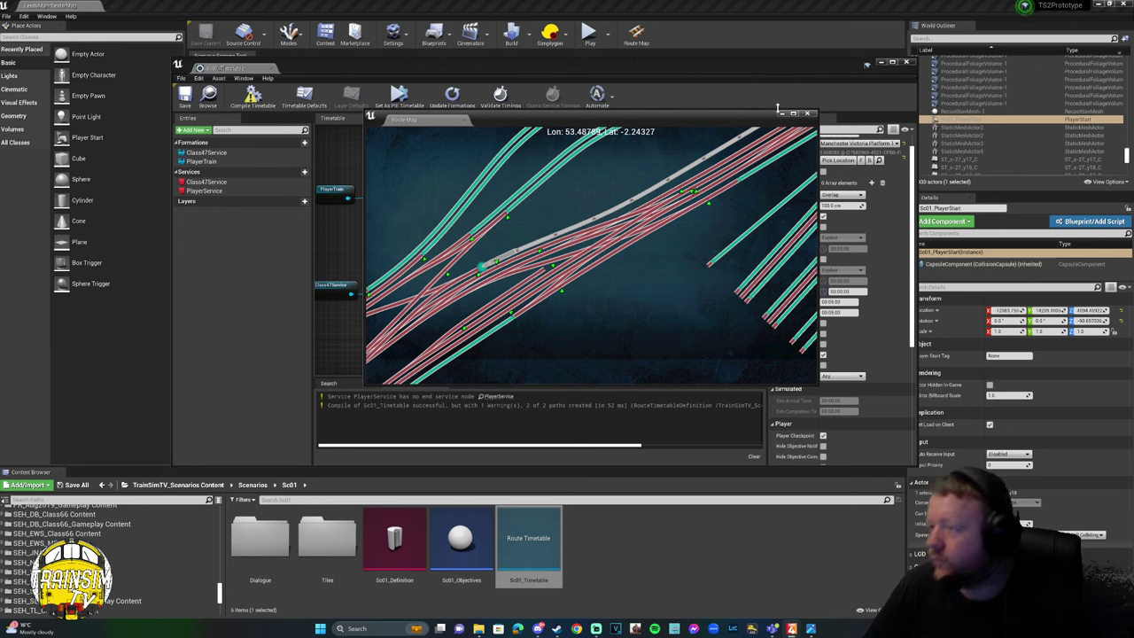
{"action": "left_click", "coordinate": [809, 115]}
Widen the timetable editor window on both sides and move it down over the level editor.
{"action": "right_click_drag", "start_coordinate": [647, 244], "coordinate": [533, 248]}
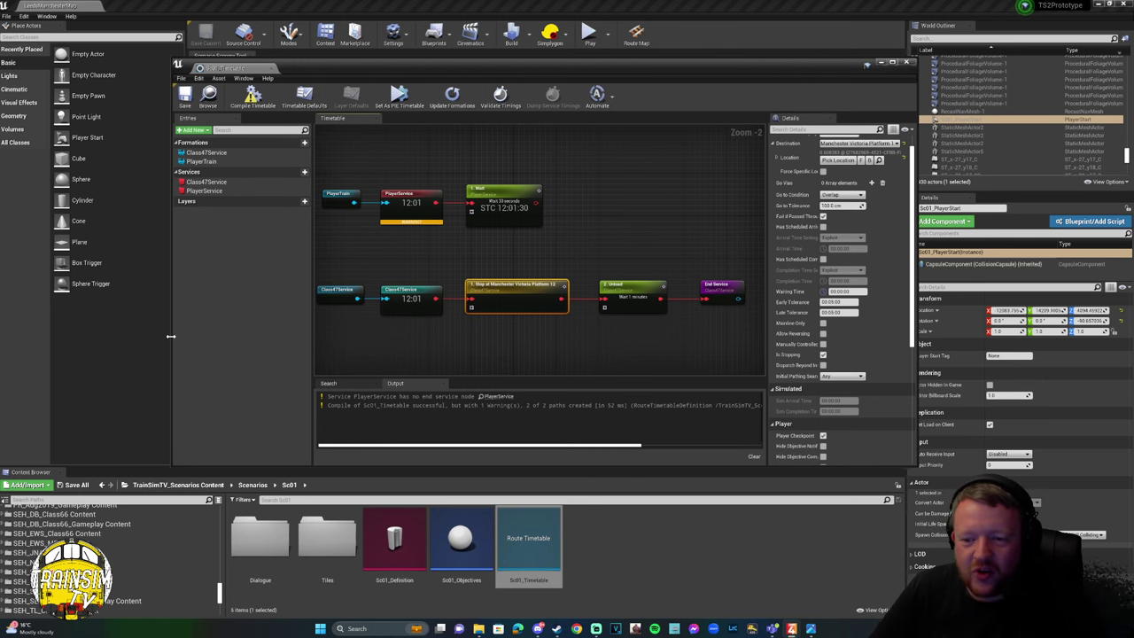
{"action": "left_click_drag", "start_coordinate": [171, 336], "coordinate": [63, 336]}
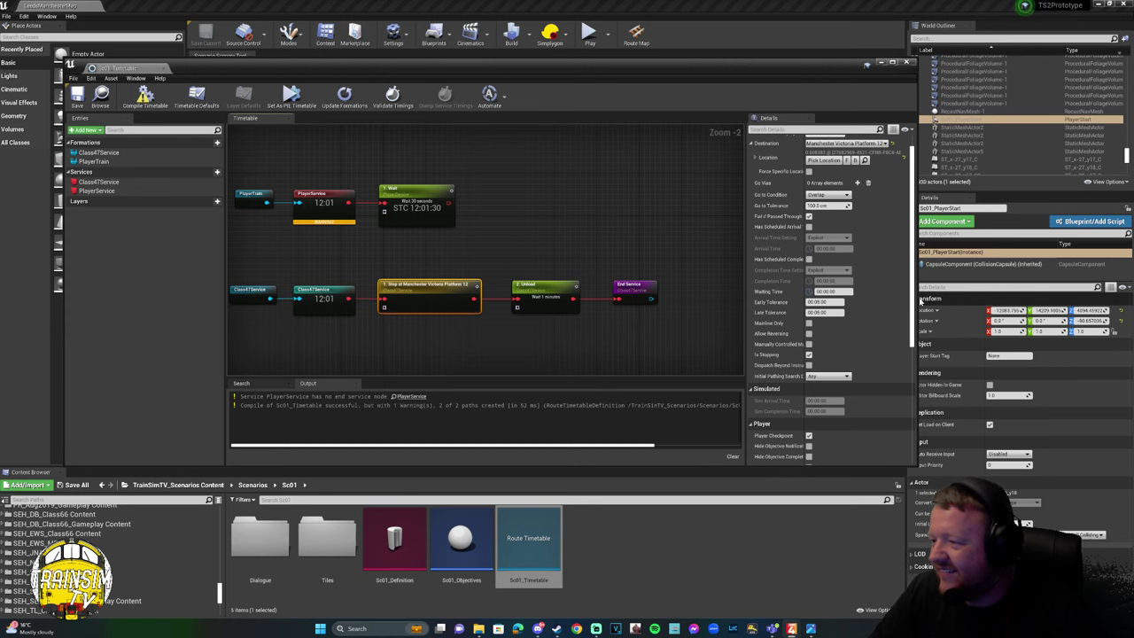
{"action": "left_click_drag", "start_coordinate": [920, 301], "coordinate": [1098, 302]}
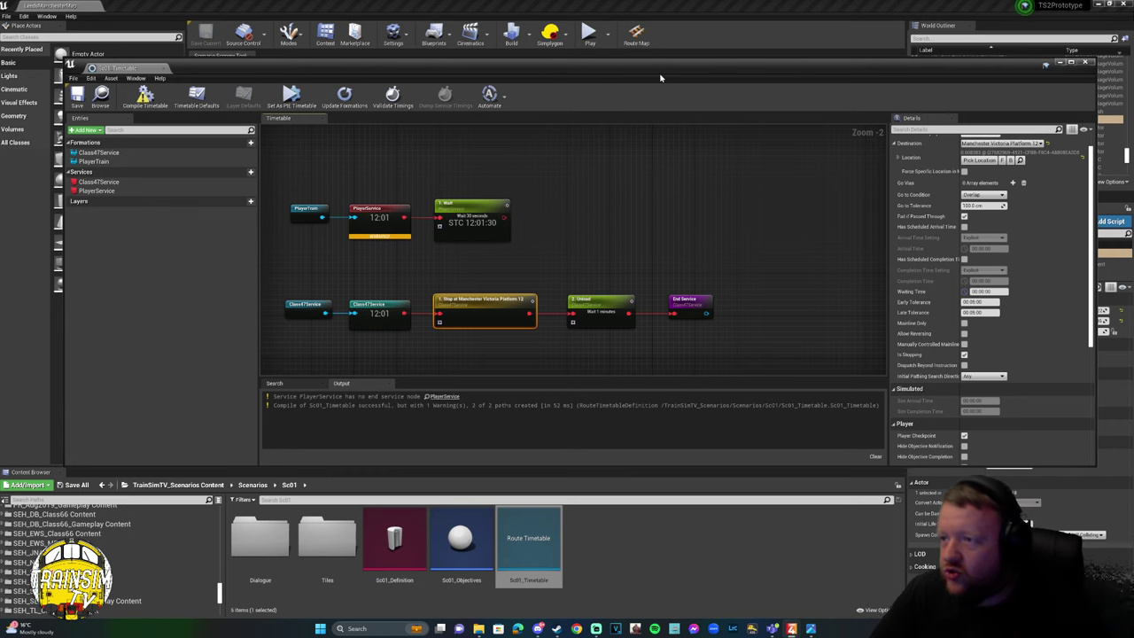
{"action": "left_click_drag", "start_coordinate": [664, 70], "coordinate": [648, 134]}
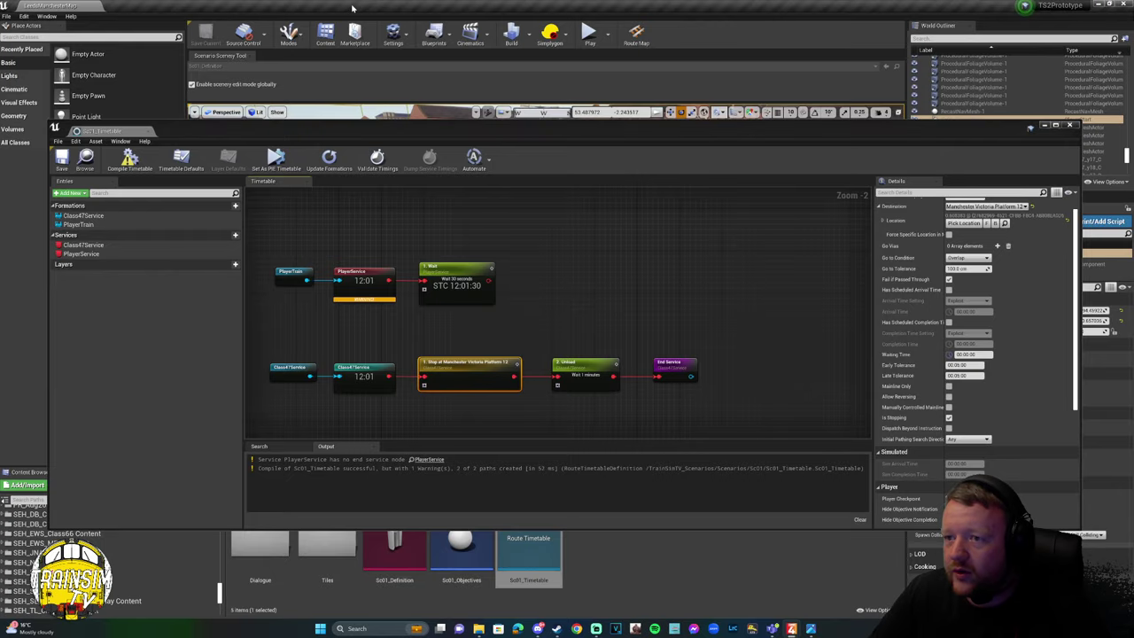
Close the timetable editor and inspect the tracks, points and ground signals between the Manchester Victoria platforms and the bridge.
{"action": "left_click", "coordinate": [1070, 125]}
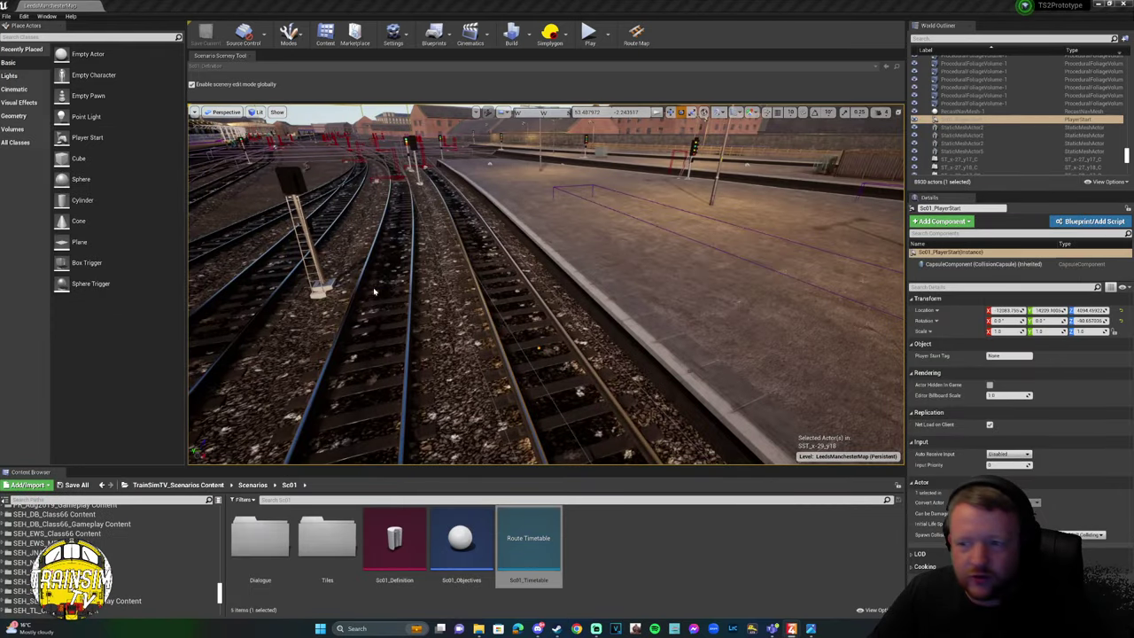
{"action": "right_click_drag", "start_coordinate": [545, 283], "coordinate": [727, 288]}
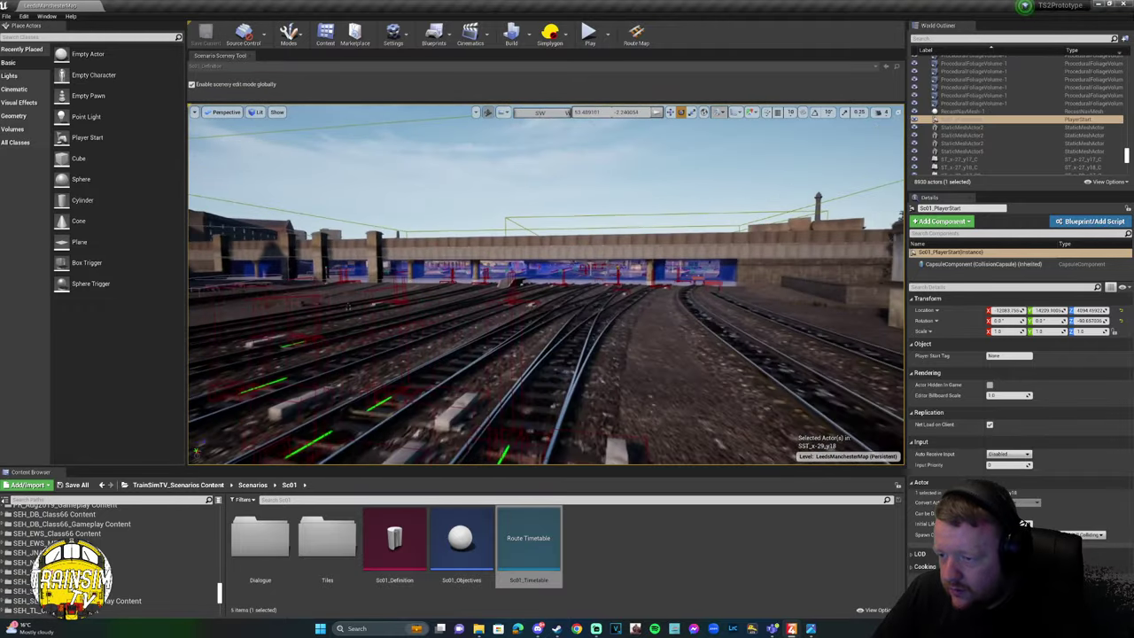
{"action": "right_click_drag", "start_coordinate": [728, 287], "coordinate": [728, 288]}
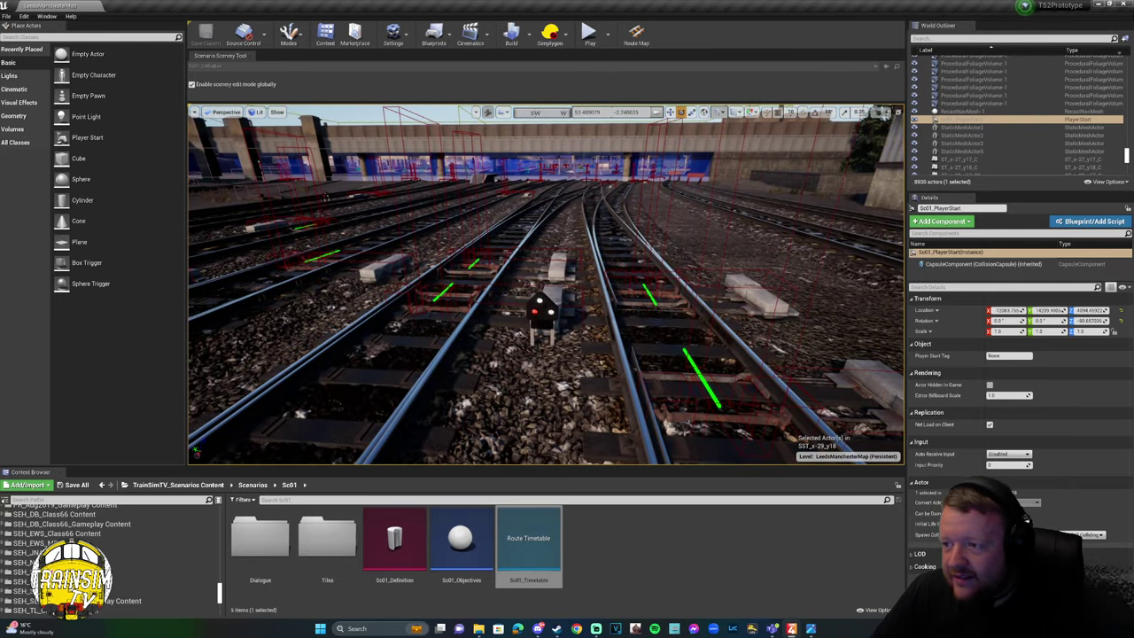
{"action": "right_click_drag", "start_coordinate": [727, 288], "coordinate": [728, 288]}
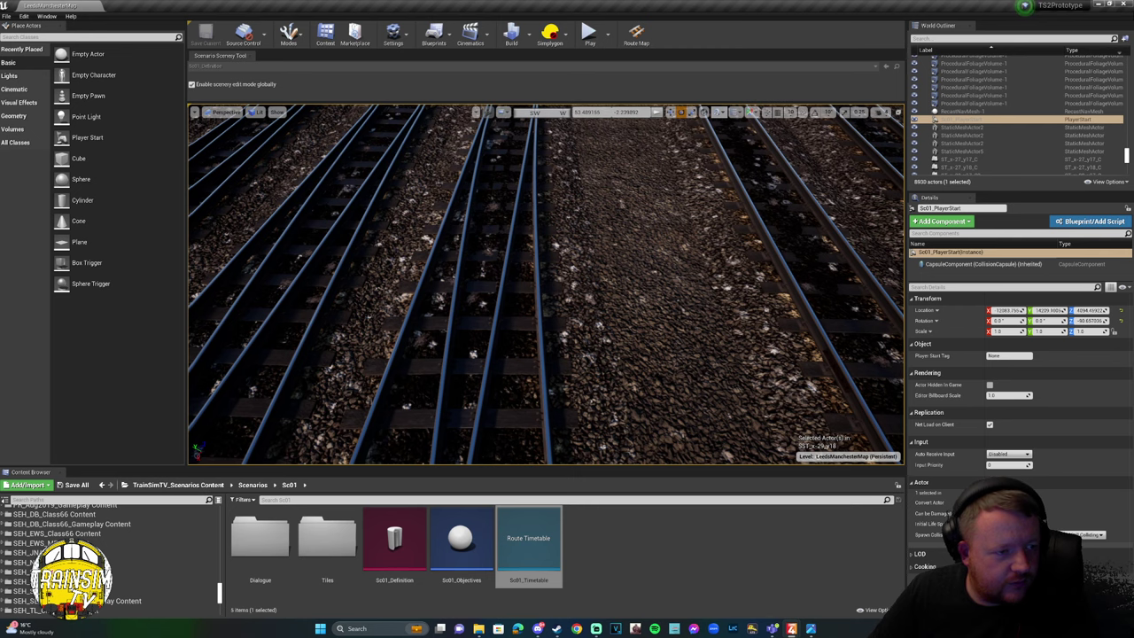
Reopen Sc01_Timetable, add a Stop At instruction after the player service's Wait, and pick its location on the track near the bridge.
{"action": "double_click", "coordinate": [529, 540]}
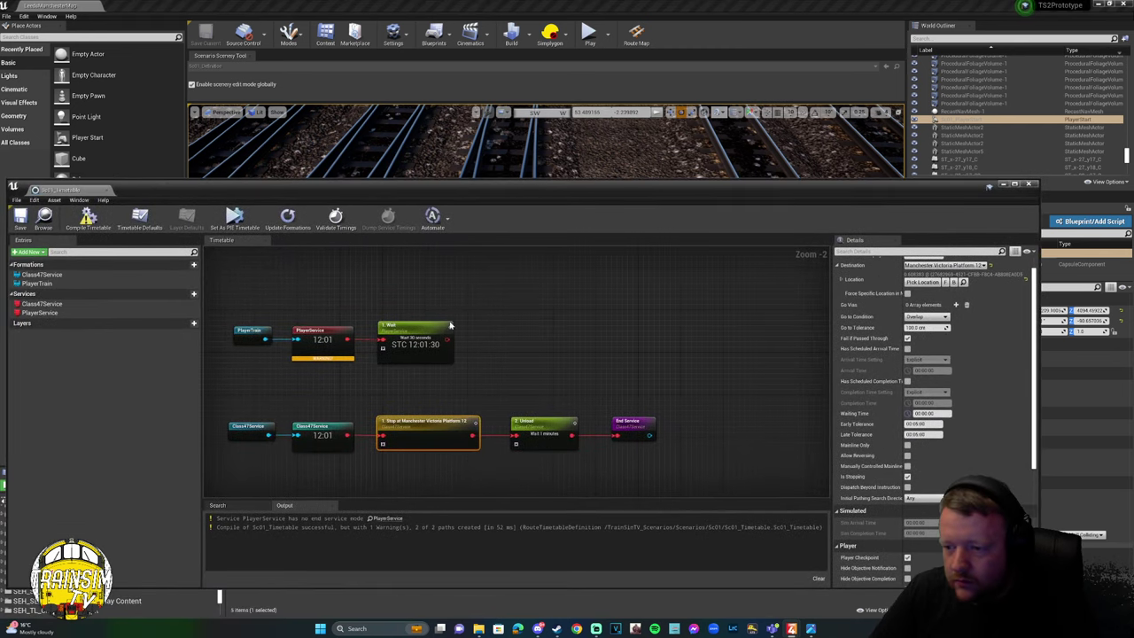
{"action": "left_click_drag", "start_coordinate": [450, 327], "coordinate": [523, 333]}
{"action": "left_click", "coordinate": [547, 372]}
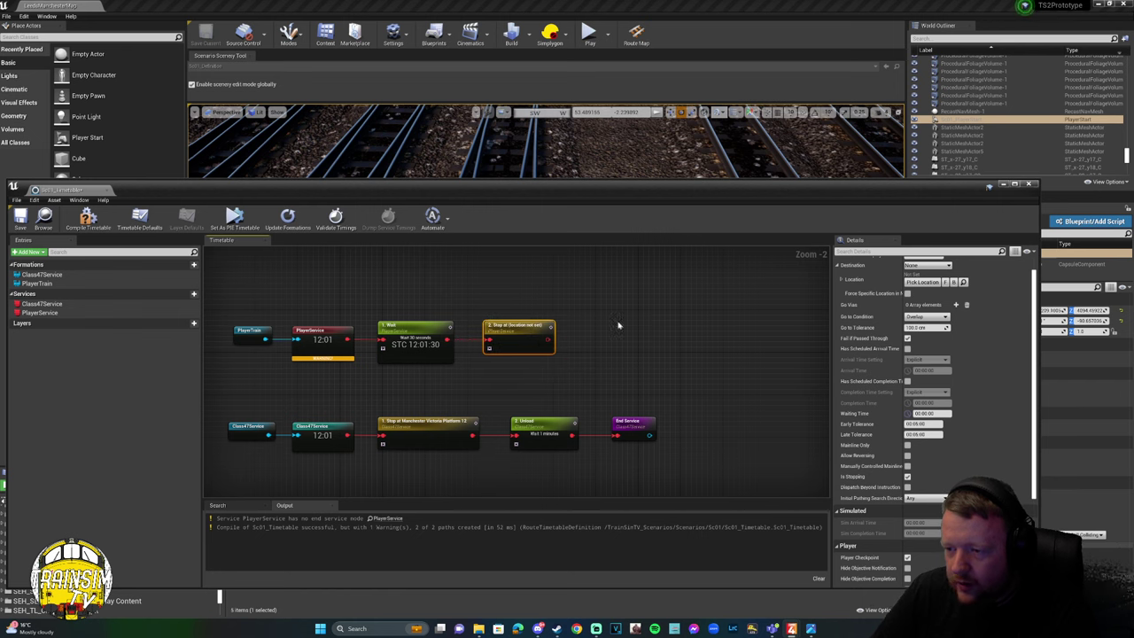
{"action": "left_click", "coordinate": [922, 282]}
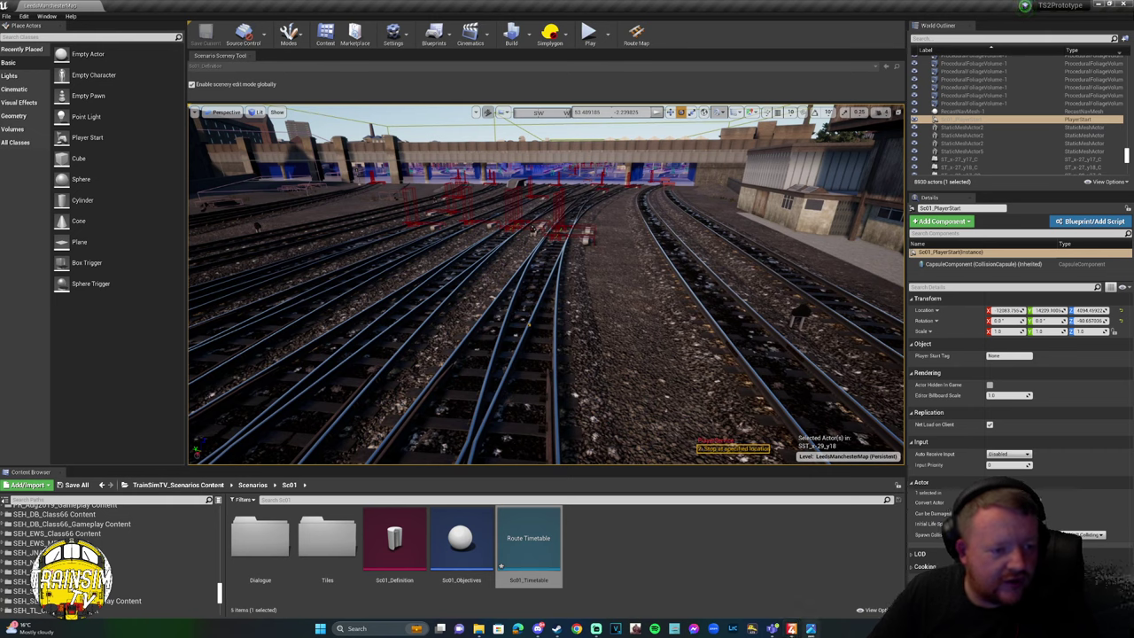
Check the Timetable Tutorial 1.png reference image and examine the tracks and platform ends at Manchester Victoria up to platform 12.
{"action": "key", "text": "alt+Tab"}
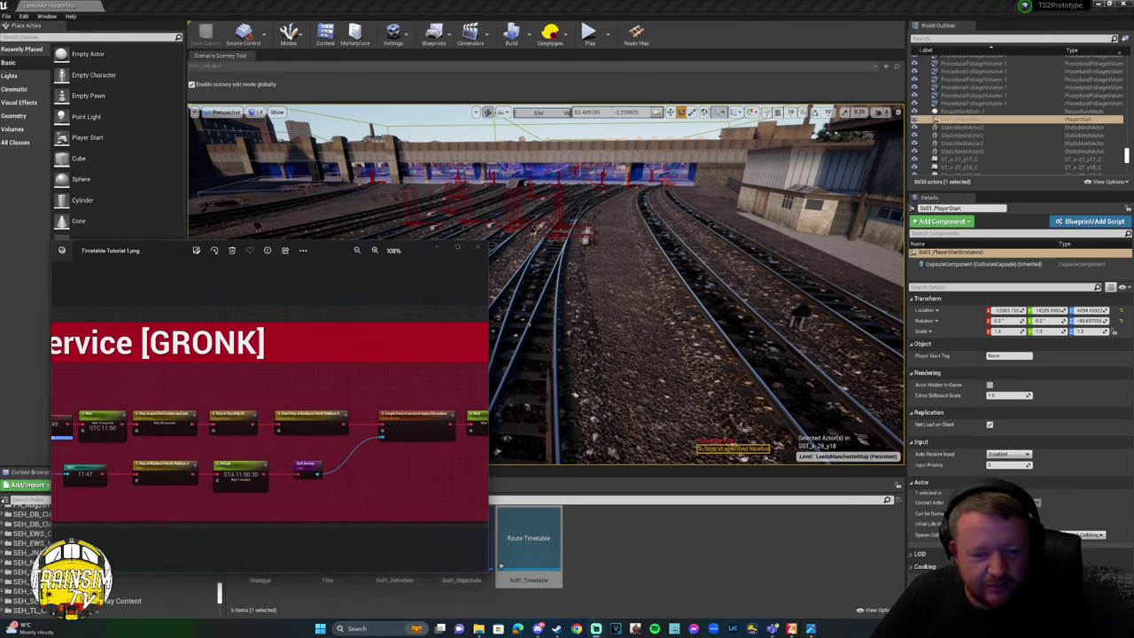
{"action": "left_click", "coordinate": [439, 249]}
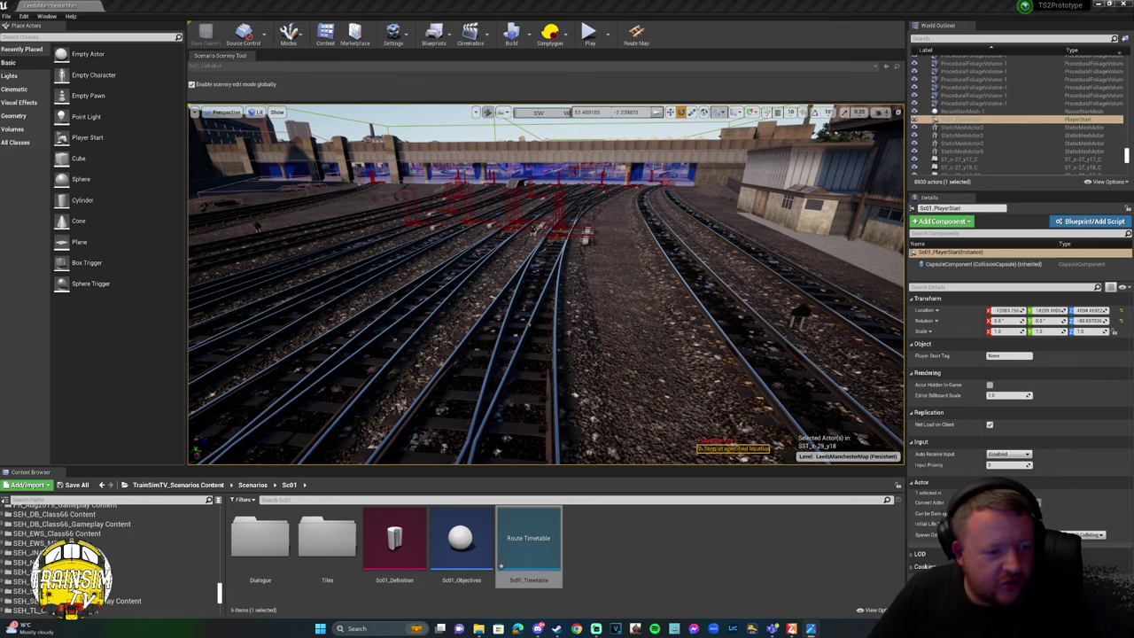
{"action": "scroll", "coordinate": [546, 285], "scroll_direction": "down", "scroll_amount": 5}
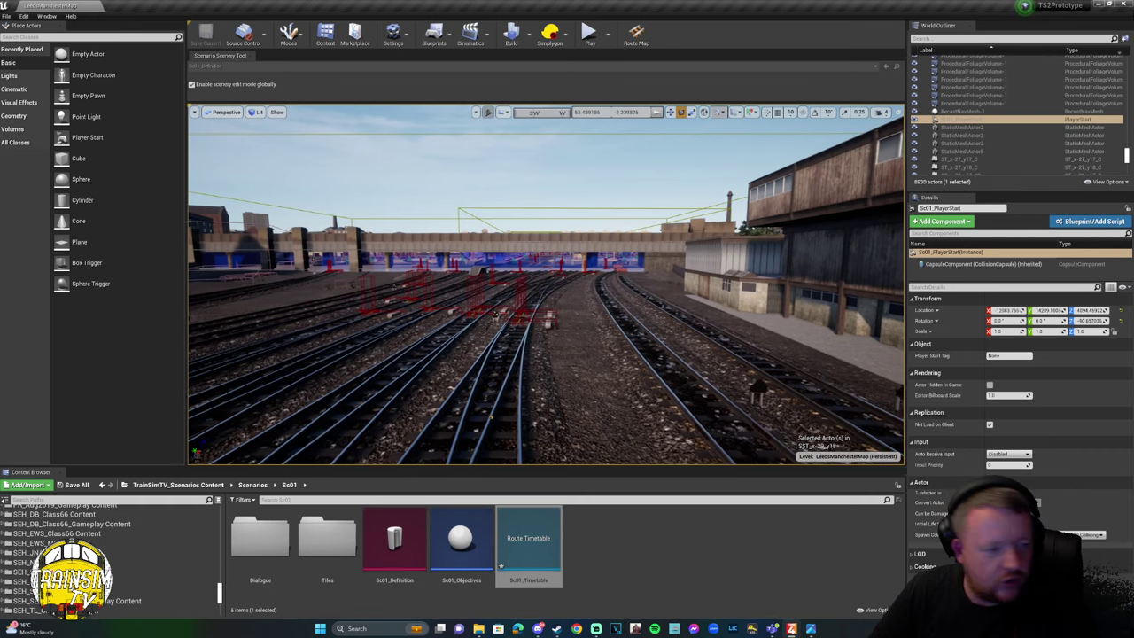
{"action": "scroll", "coordinate": [546, 286], "scroll_direction": "up", "scroll_amount": 1}
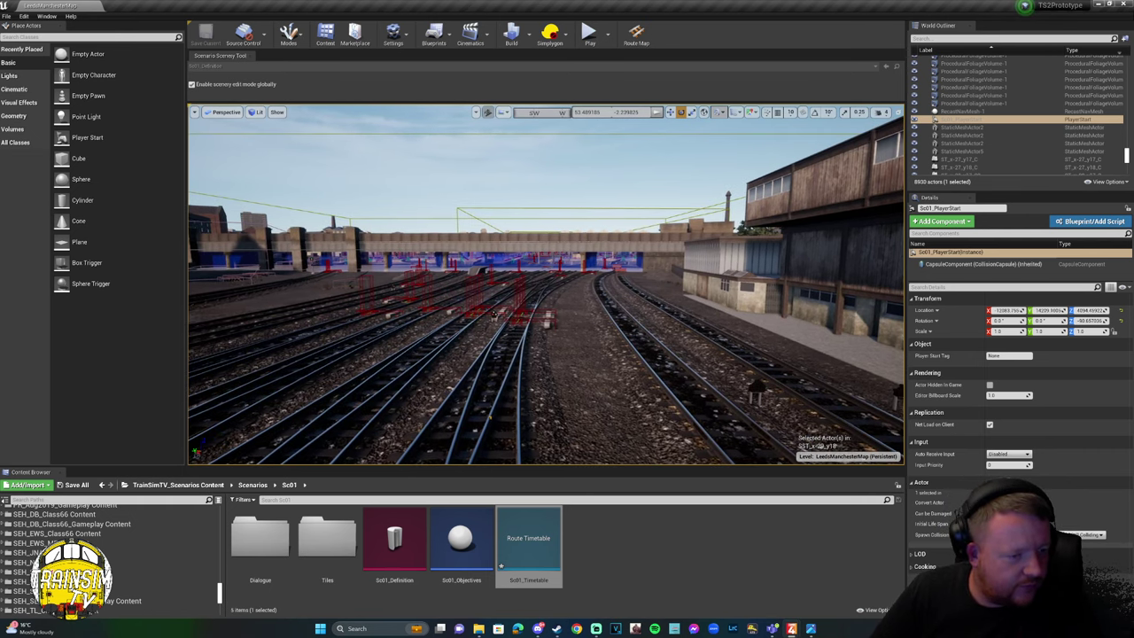
{"action": "scroll", "coordinate": [546, 286], "scroll_direction": "up", "scroll_amount": 10}
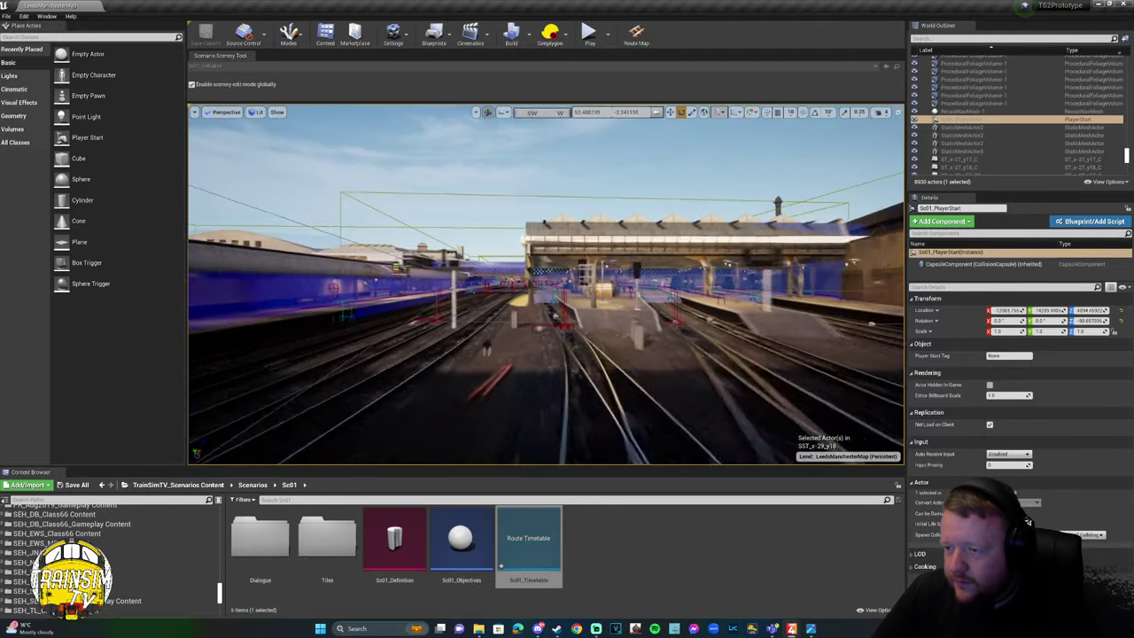
{"action": "right_click_drag", "start_coordinate": [546, 285], "coordinate": [365, 335]}
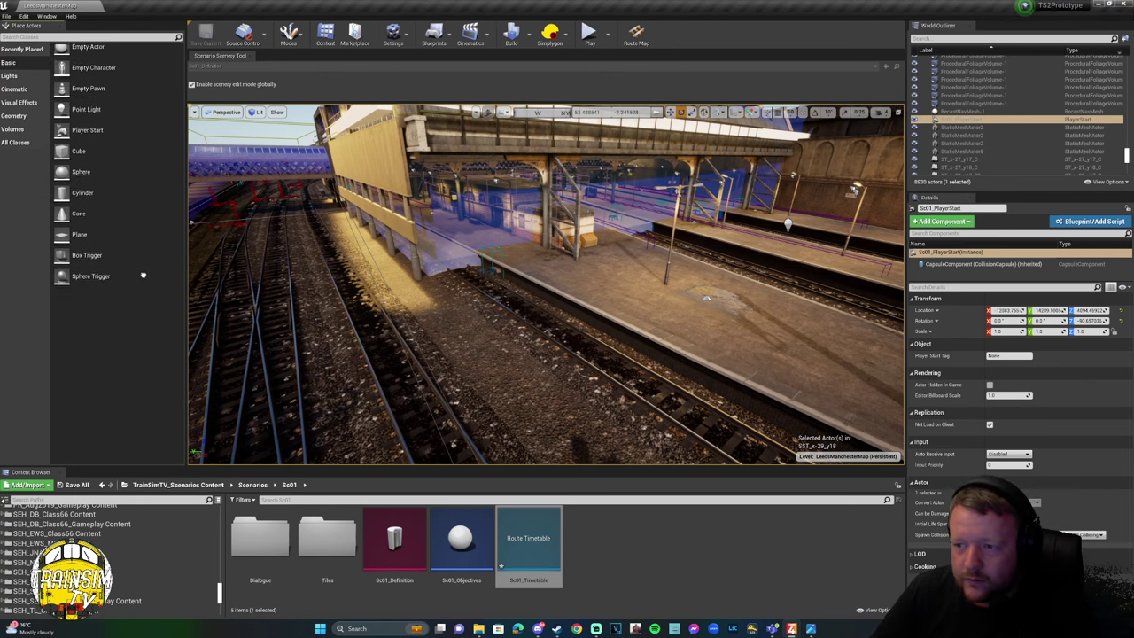
{"action": "right_click_drag", "start_coordinate": [706, 297], "coordinate": [629, 265]}
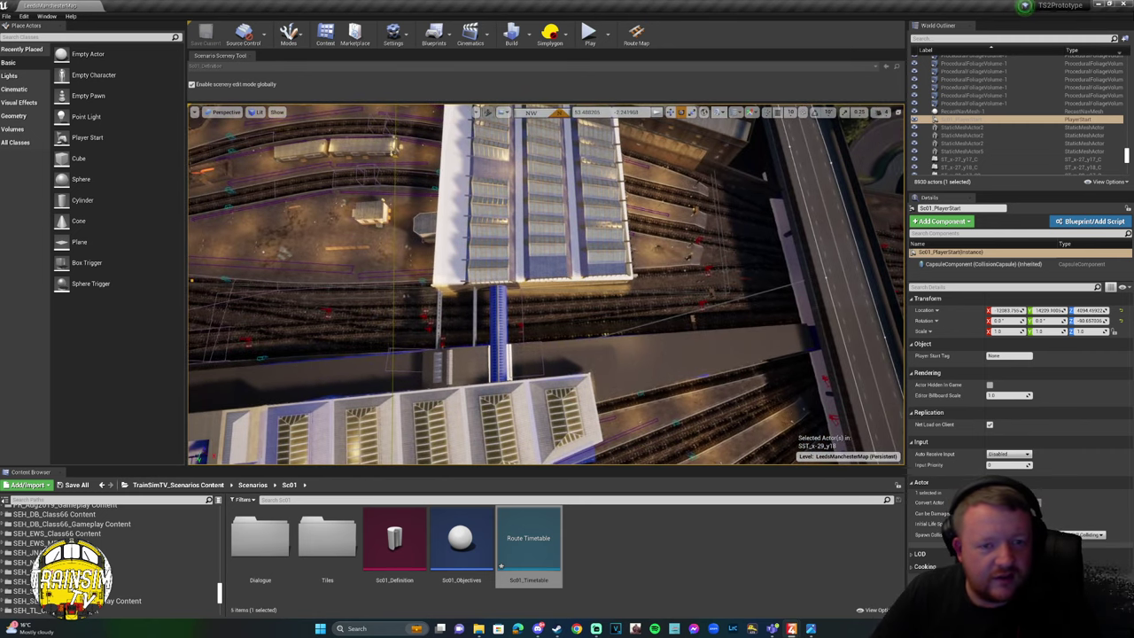
{"action": "key", "text": "f"}
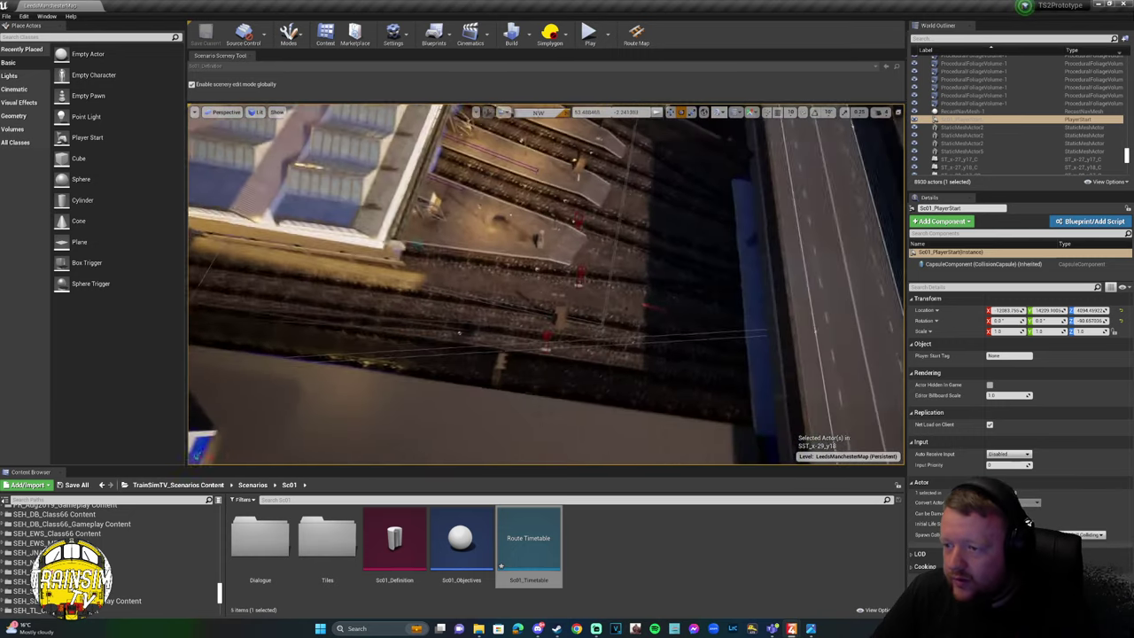
{"action": "scroll", "coordinate": [564, 383], "scroll_direction": "down", "scroll_amount": 4}
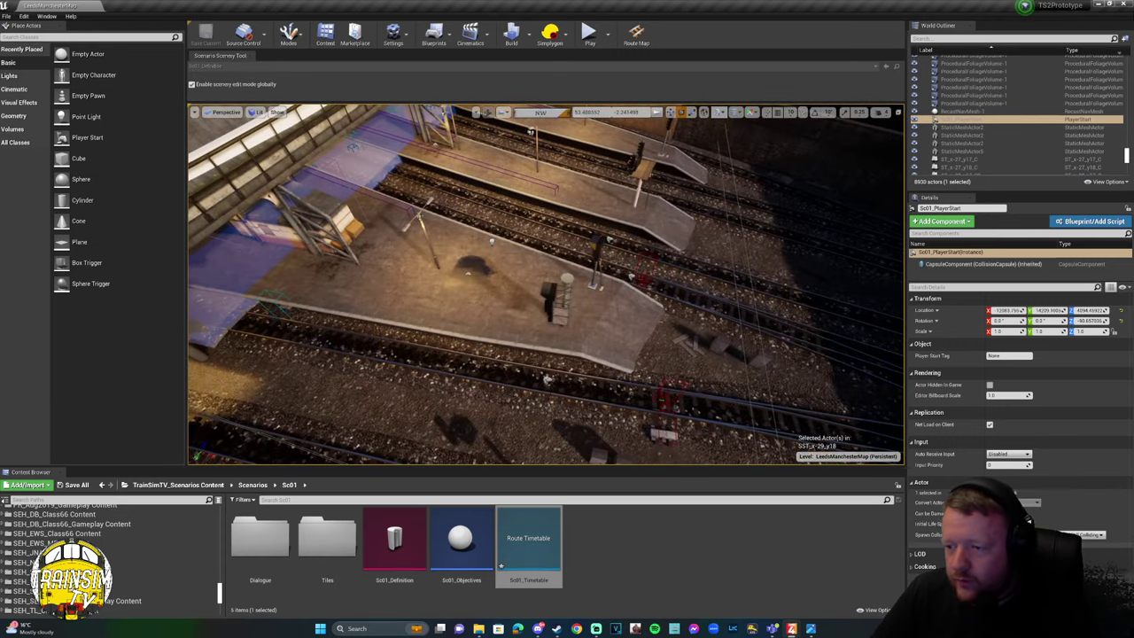
{"action": "scroll", "coordinate": [623, 369], "scroll_direction": "down", "scroll_amount": 5}
{"action": "right_click_drag", "start_coordinate": [555, 235], "coordinate": [526, 165]}
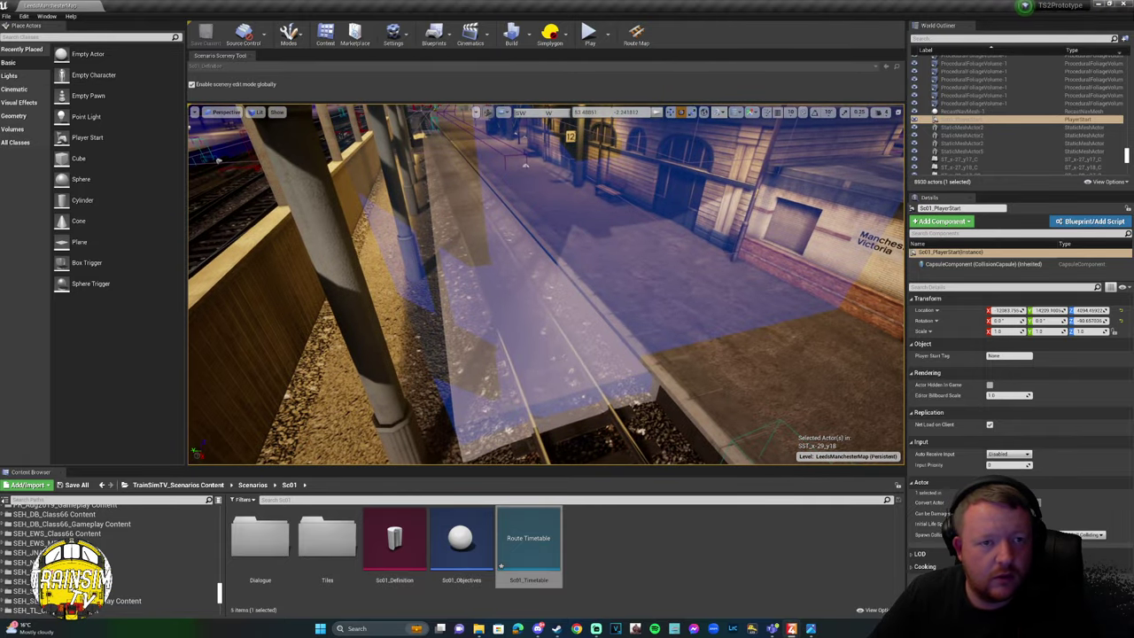
Reopen Sc01_Timetable and start picking a new location for the player service's Stop at specified location instruction.
{"action": "double_click", "coordinate": [528, 540]}
{"action": "double_click", "coordinate": [473, 133]}
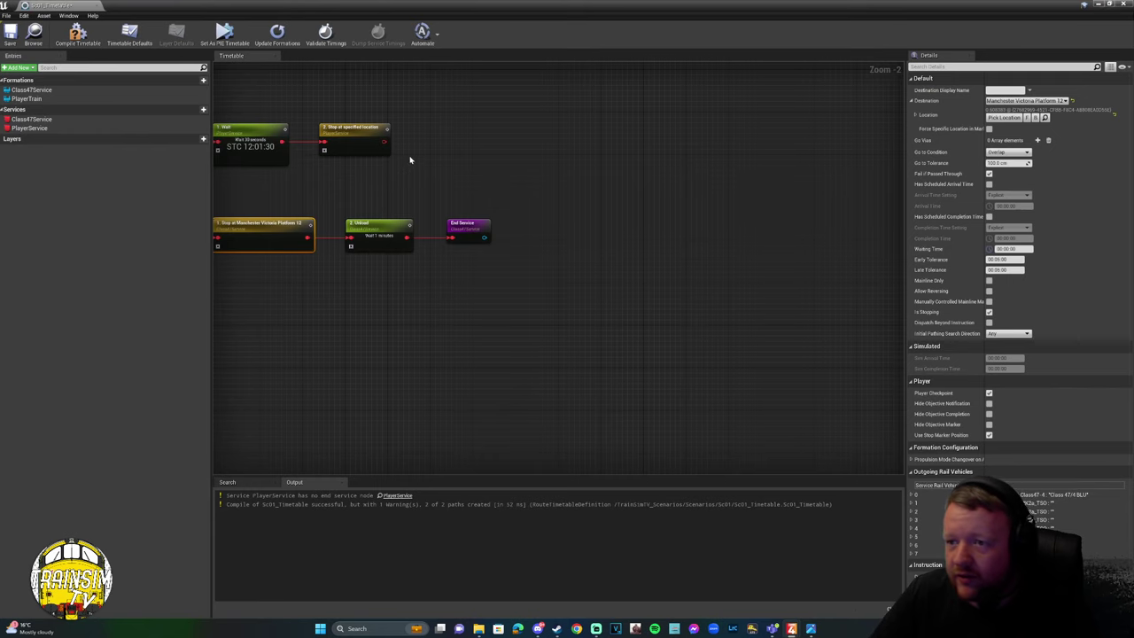
{"action": "right_click_drag", "start_coordinate": [411, 160], "coordinate": [431, 192]}
{"action": "left_click", "coordinate": [375, 182]}
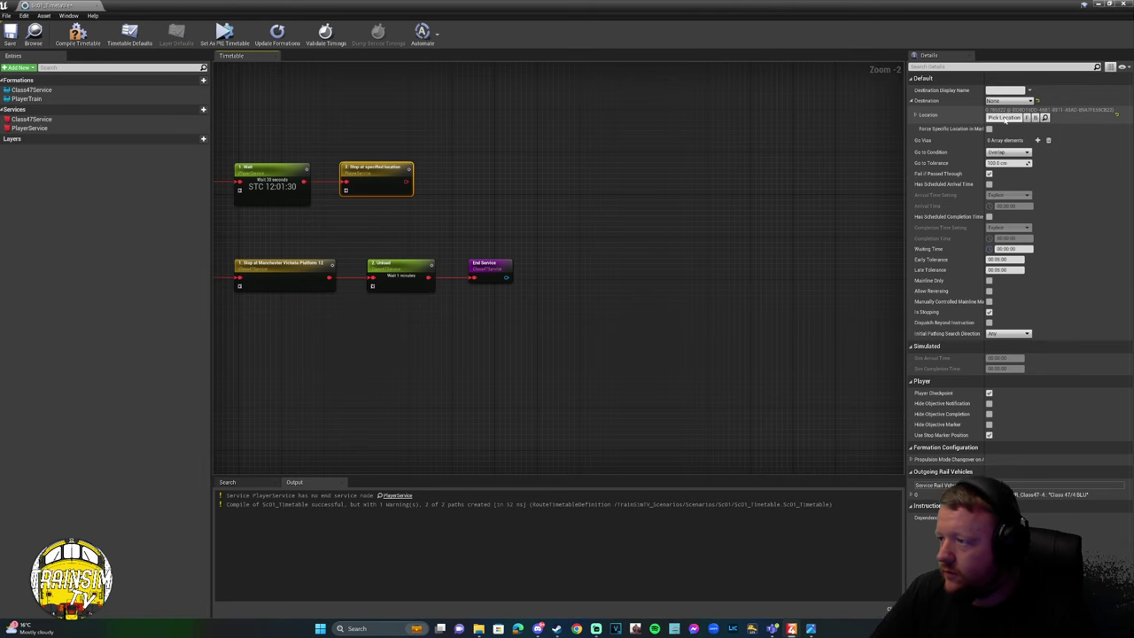
{"action": "left_click", "coordinate": [1004, 117]}
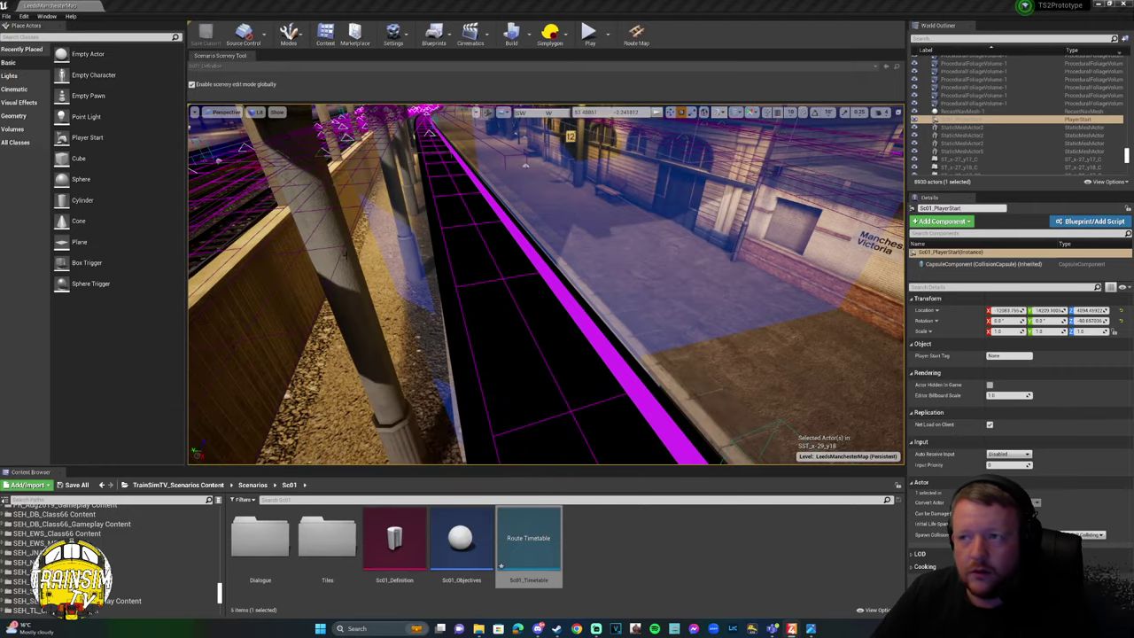
Find Manchester Victoria on the route map and pick the stop location on the Platform 12 track by the Class 47 service.
{"action": "left_click", "coordinate": [636, 35]}
{"action": "scroll", "coordinate": [454, 328], "scroll_direction": "up", "scroll_amount": 6}
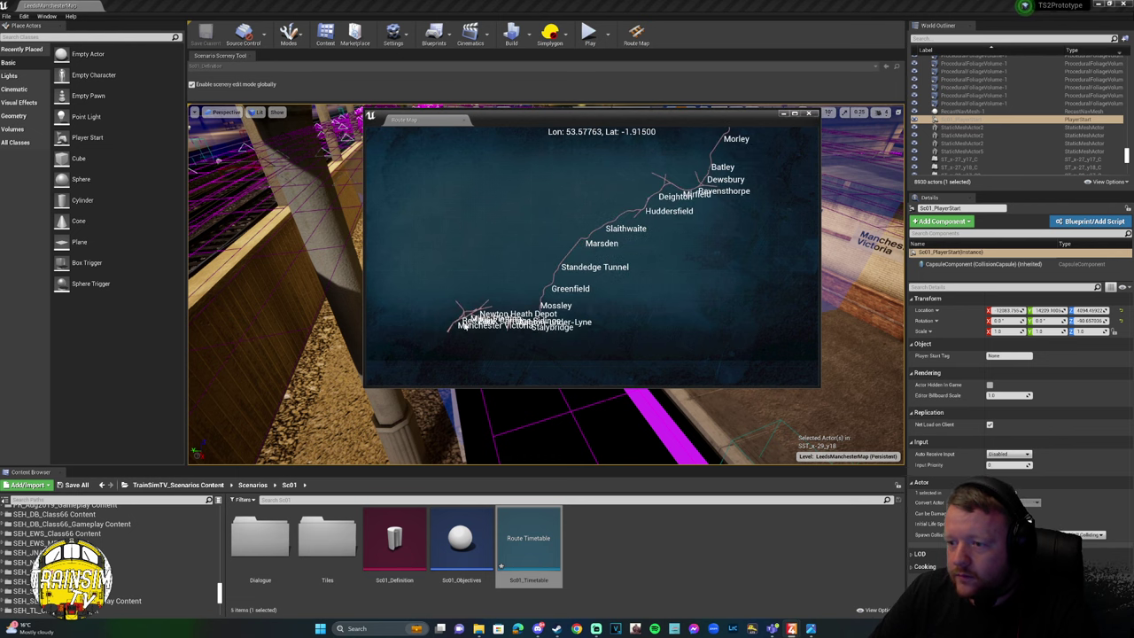
{"action": "scroll", "coordinate": [455, 328], "scroll_direction": "up", "scroll_amount": 8}
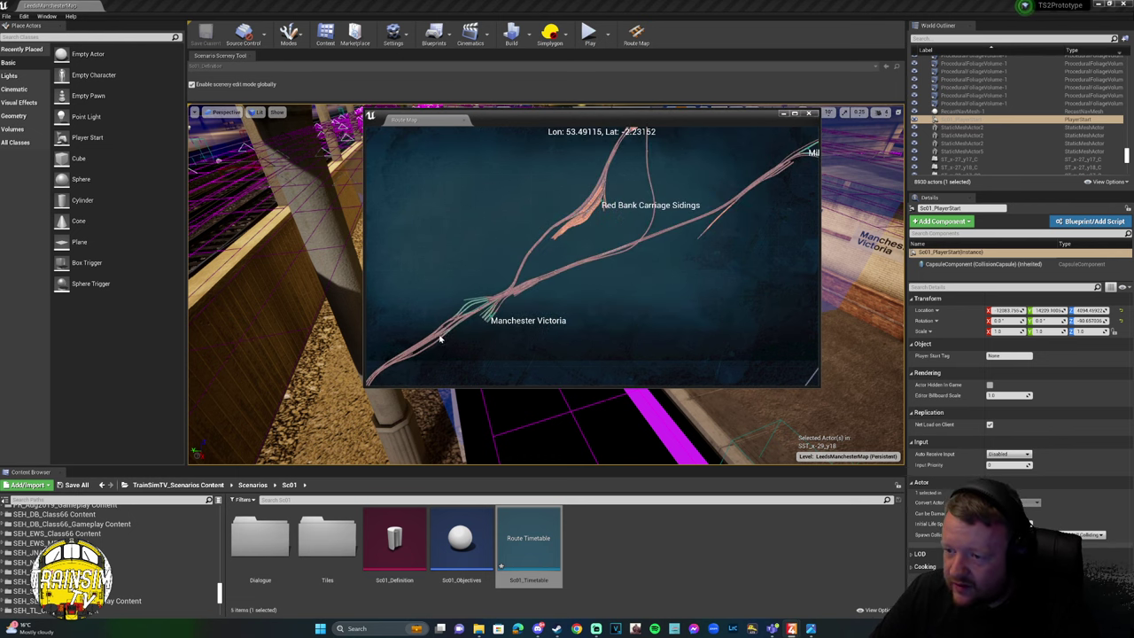
{"action": "scroll", "coordinate": [500, 308], "scroll_direction": "up", "scroll_amount": 3}
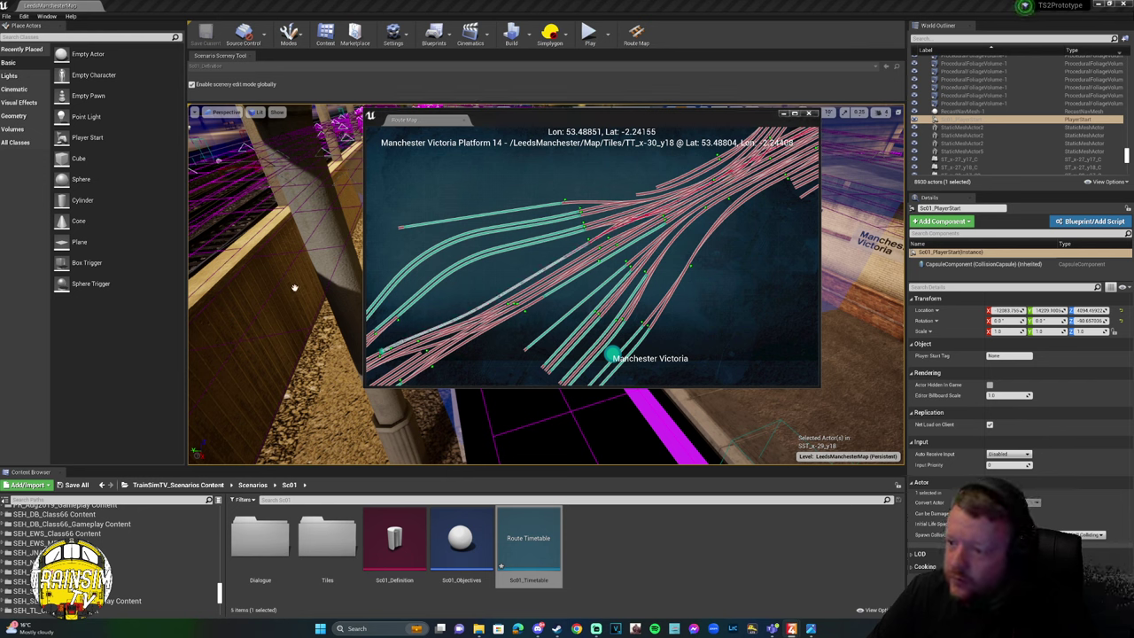
{"action": "scroll", "coordinate": [562, 270], "scroll_direction": "up", "scroll_amount": 6}
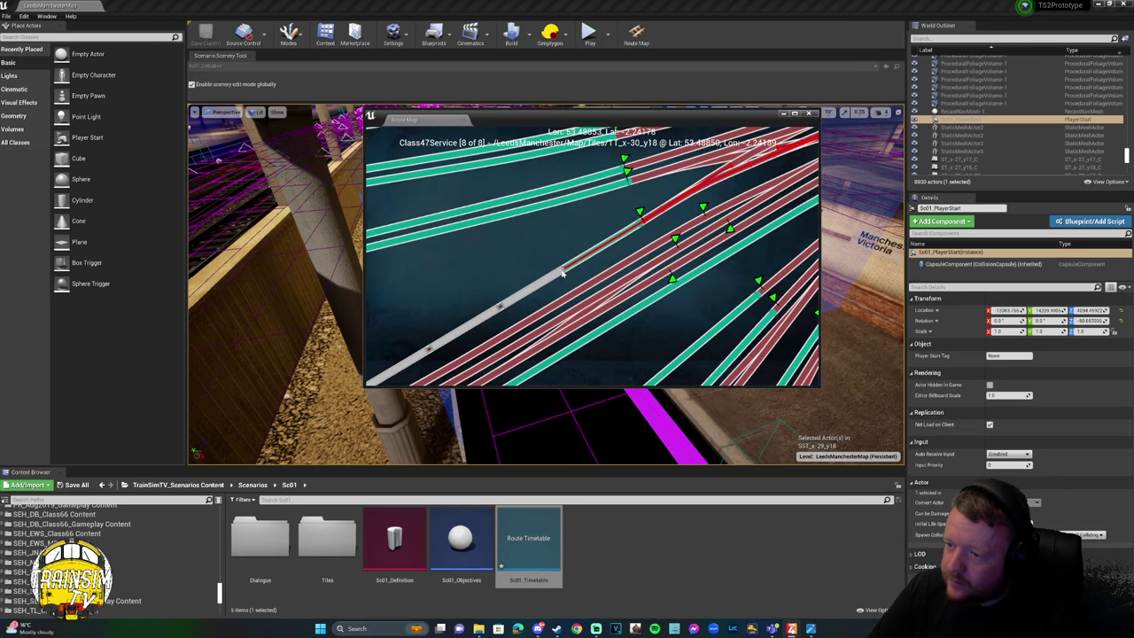
{"action": "scroll", "coordinate": [562, 270], "scroll_direction": "up", "scroll_amount": 2}
{"action": "scroll", "coordinate": [567, 271], "scroll_direction": "up", "scroll_amount": 2}
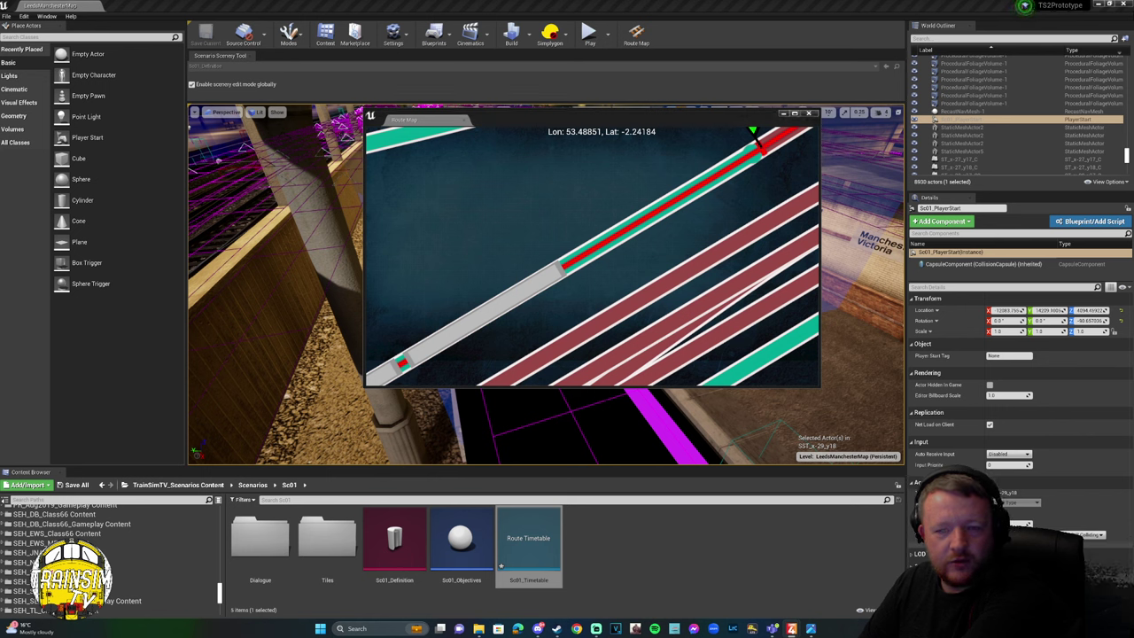
{"action": "left_click", "coordinate": [754, 137]}
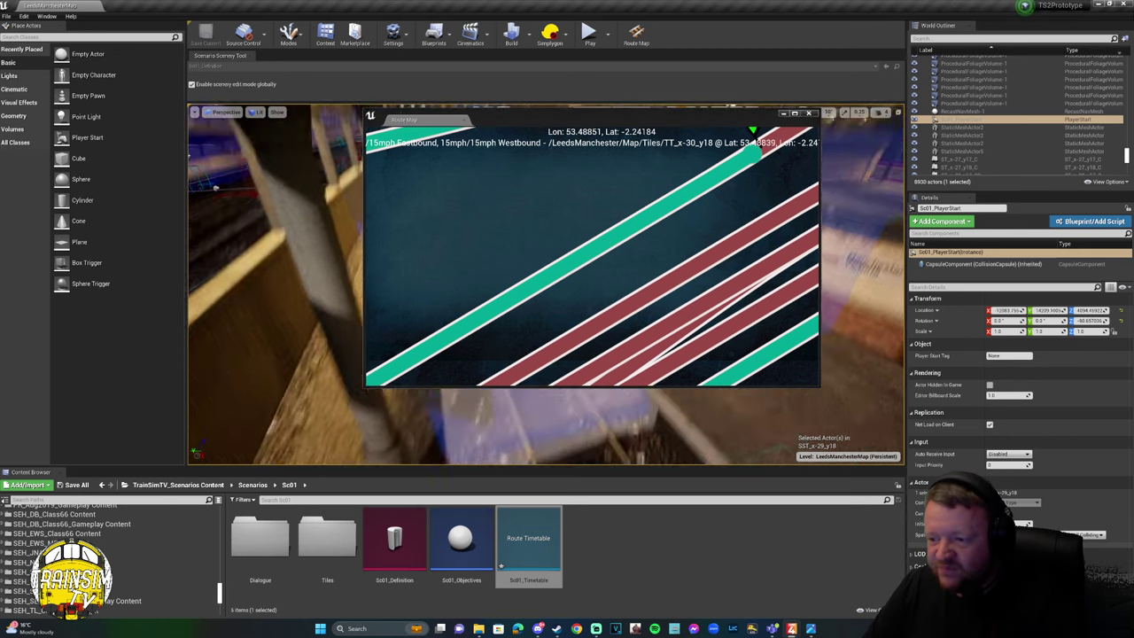
Look along platform 12 in the level, enlarge the route map to view the whole station layout, and close it.
{"action": "left_click_drag", "start_coordinate": [698, 118], "coordinate": [0, 301]}
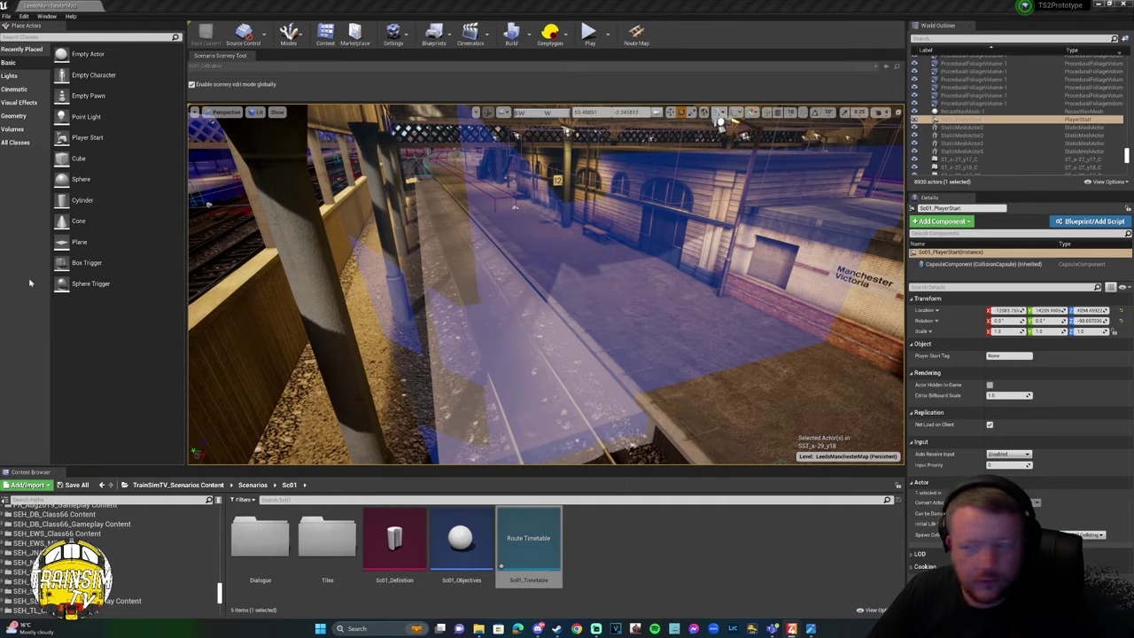
{"action": "right_click_drag", "start_coordinate": [720, 121], "coordinate": [630, 308]}
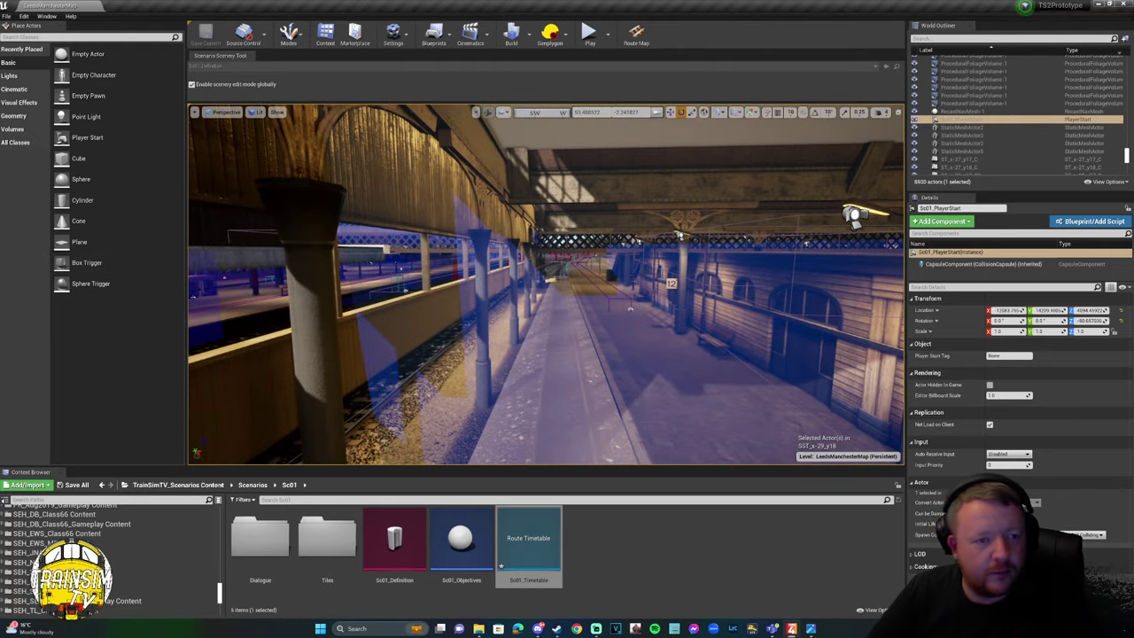
{"action": "left_click_drag", "start_coordinate": [177, 374], "coordinate": [597, 188]}
{"action": "double_click", "coordinate": [597, 188]}
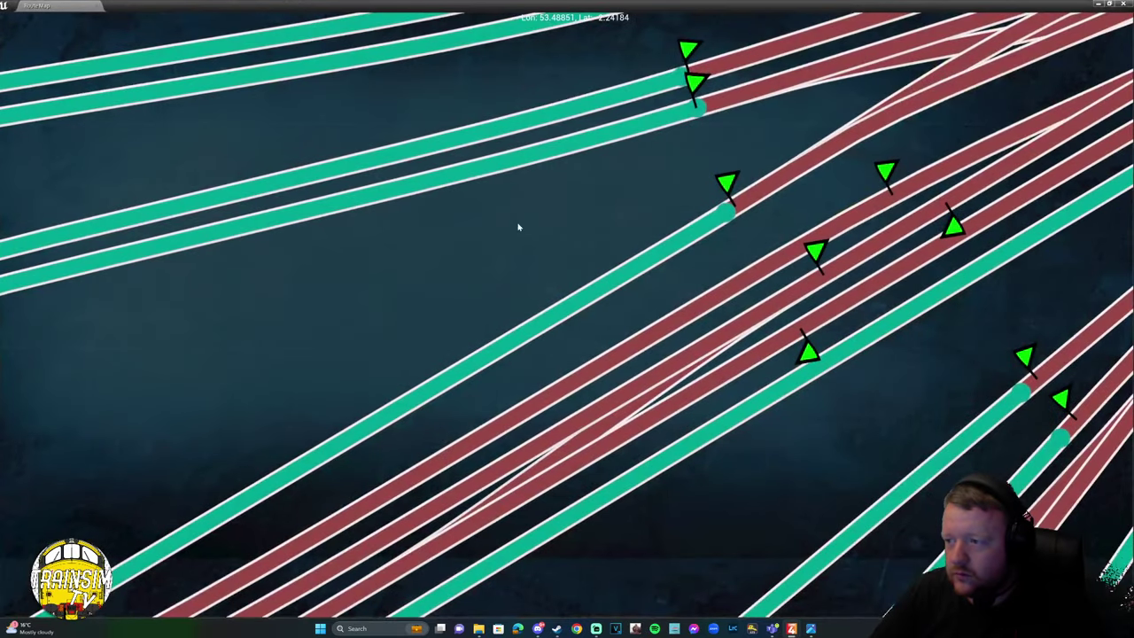
{"action": "scroll", "coordinate": [529, 231], "scroll_direction": "down", "scroll_amount": 4}
{"action": "scroll", "coordinate": [529, 230], "scroll_direction": "down", "scroll_amount": 2}
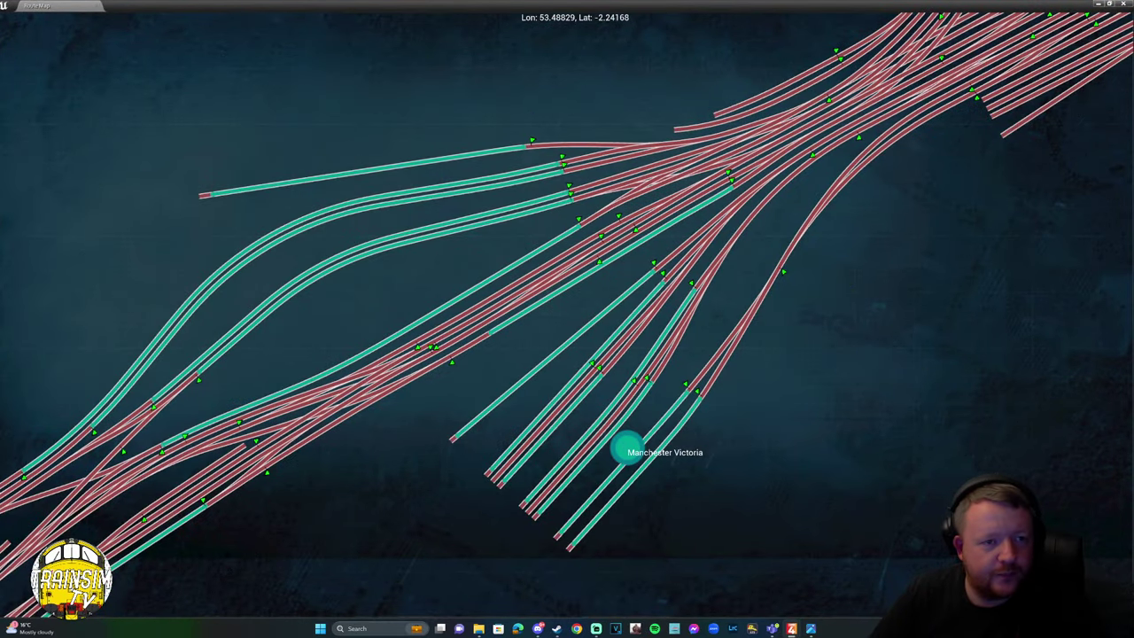
{"action": "left_click", "coordinate": [1126, 4]}
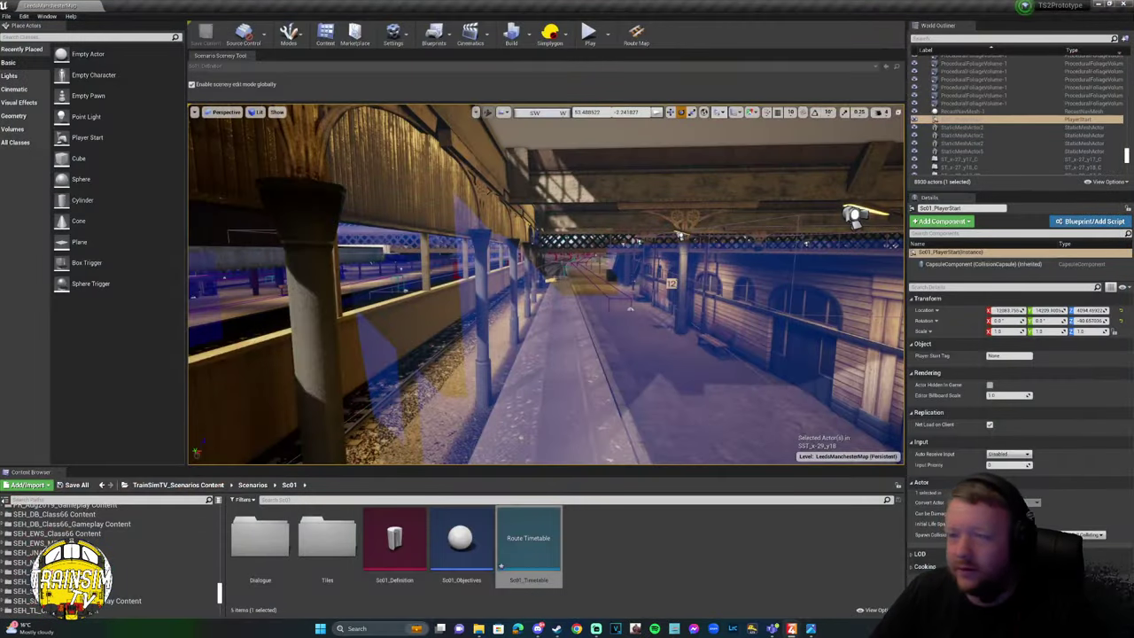
Check the player service's stop instruction in the timetable and inspect its marker on the track beside the platform.
{"action": "double_click", "coordinate": [528, 542]}
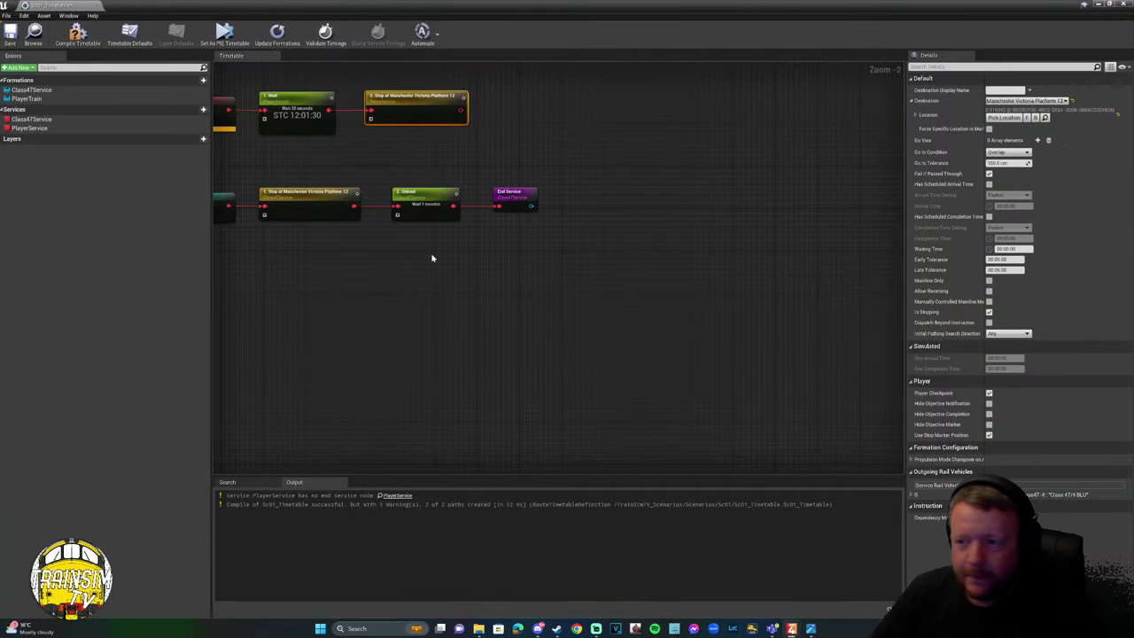
{"action": "right_click_drag", "start_coordinate": [432, 258], "coordinate": [444, 376]}
{"action": "scroll", "coordinate": [410, 216], "scroll_direction": "up", "scroll_amount": 2}
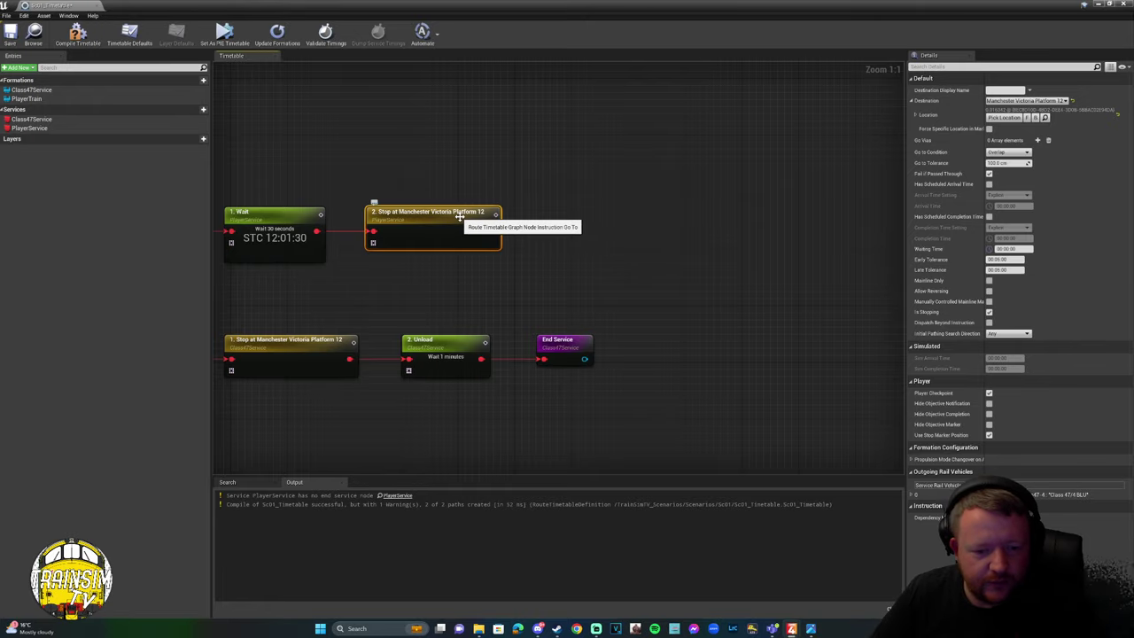
{"action": "left_click", "coordinate": [1099, 5]}
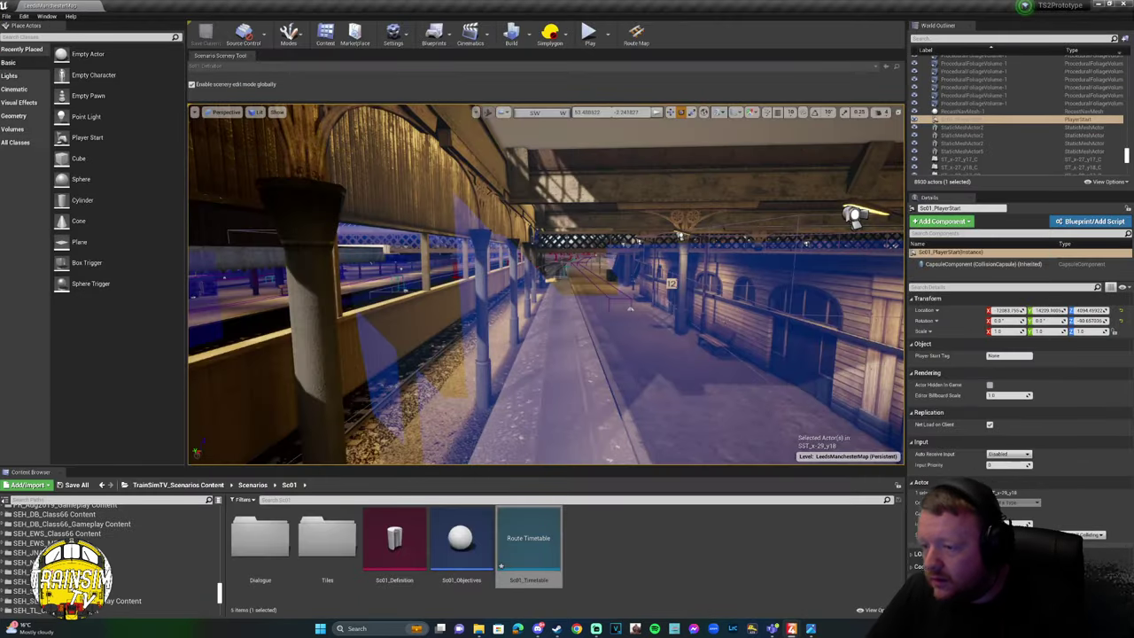
{"action": "right_click_drag", "start_coordinate": [629, 309], "coordinate": [435, 252]}
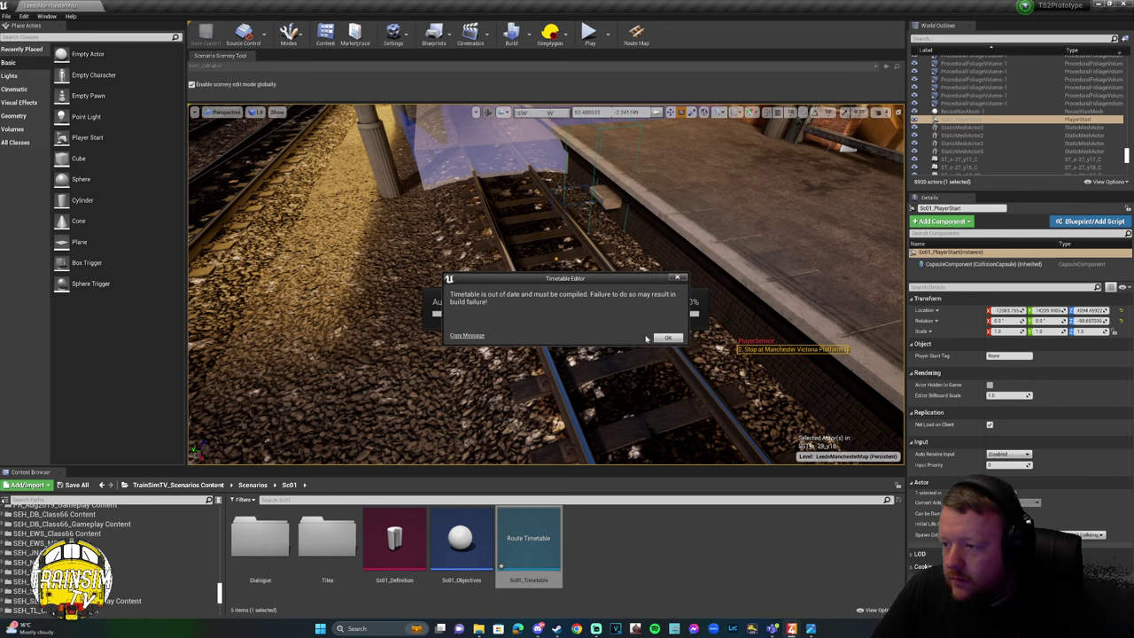
{"action": "left_click", "coordinate": [668, 337]}
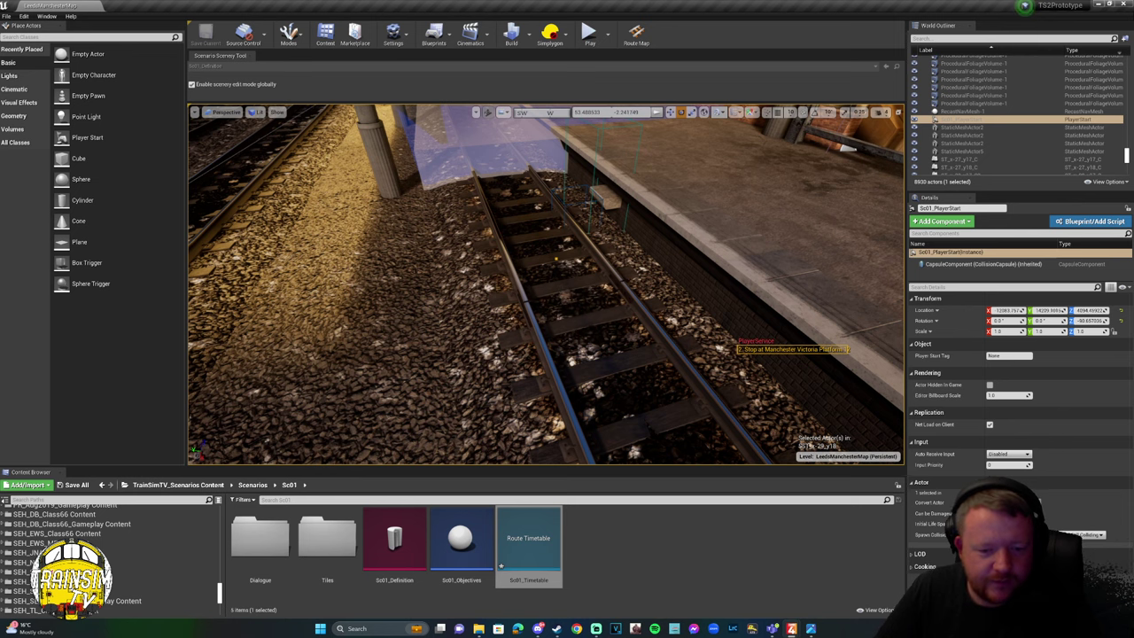
{"action": "right_click_drag", "start_coordinate": [545, 284], "coordinate": [222, 359]}
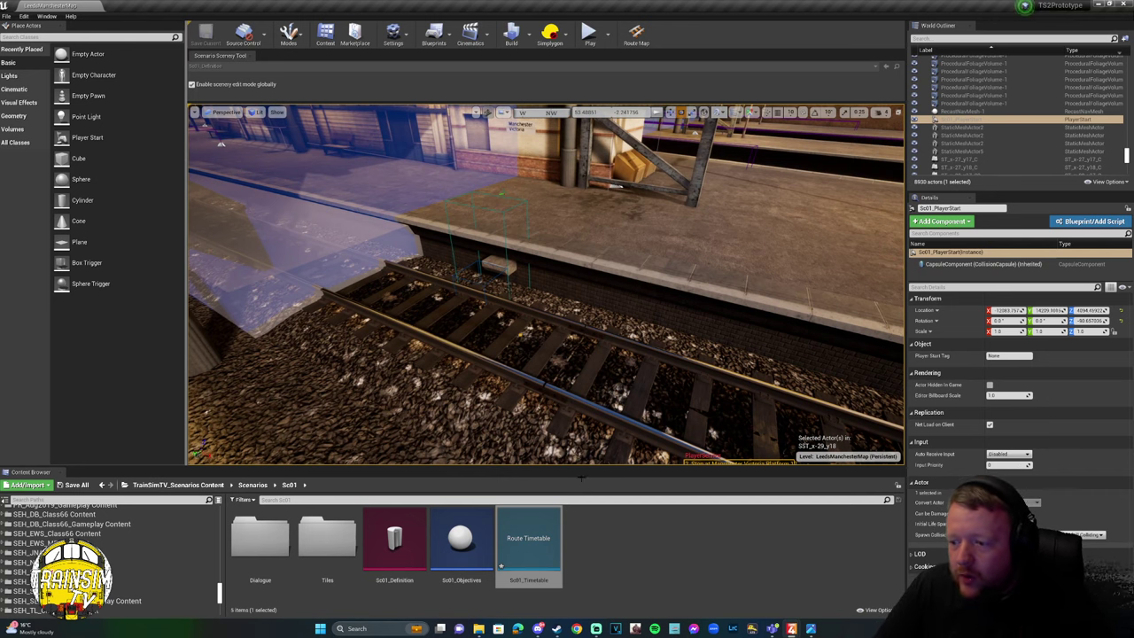
Reopen Sc01_Timetable, compile the timetable and save it.
{"action": "double_click", "coordinate": [521, 544]}
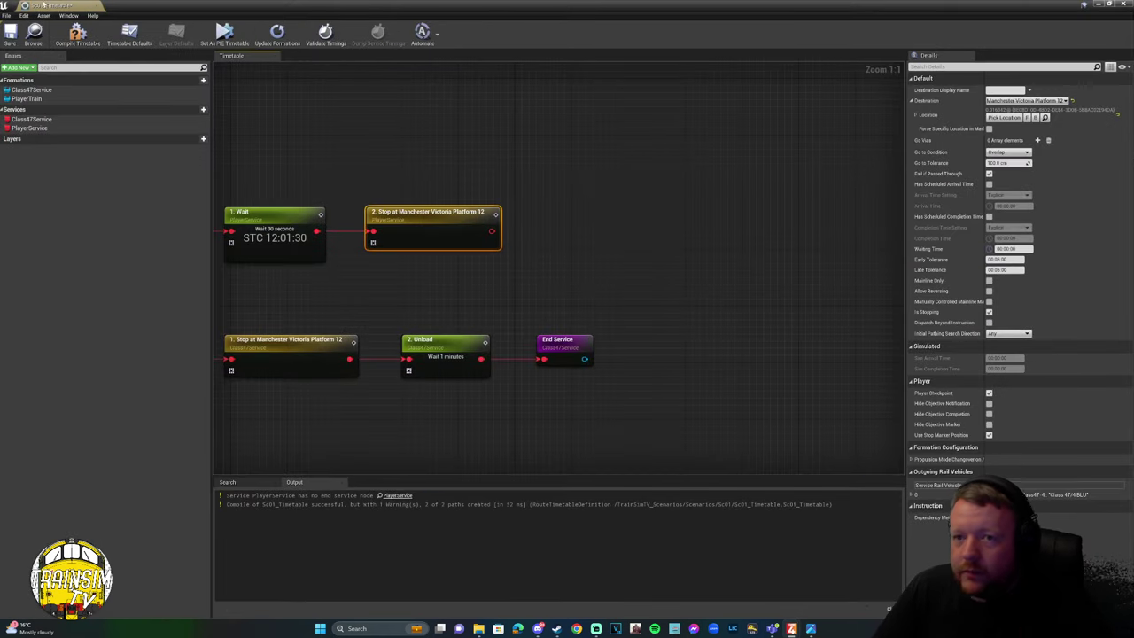
{"action": "left_click", "coordinate": [78, 33]}
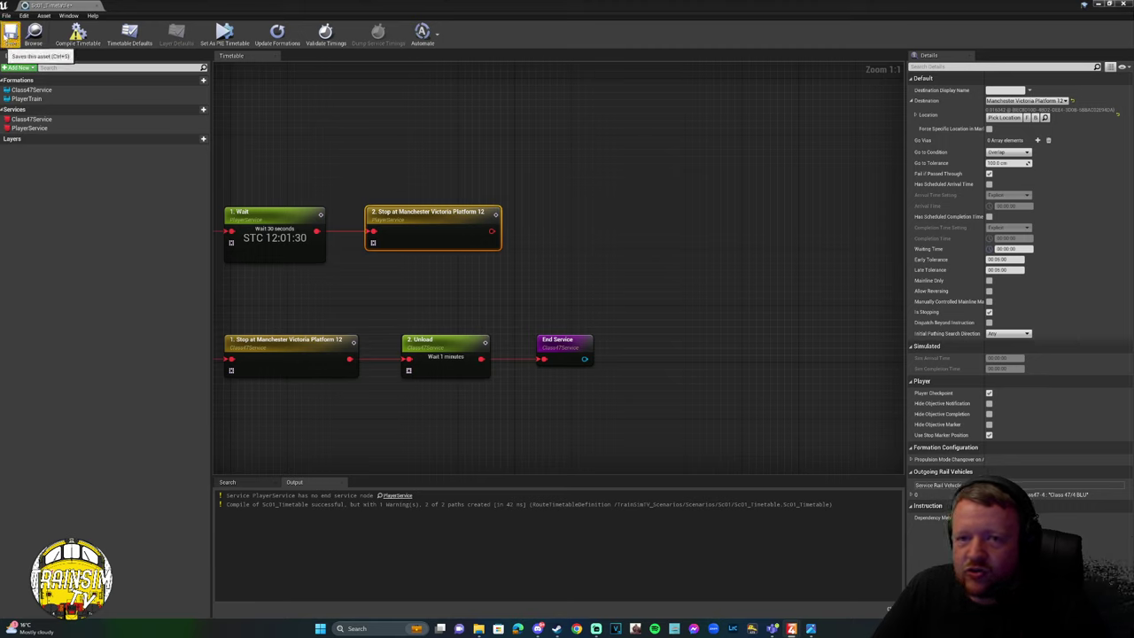
{"action": "left_click", "coordinate": [11, 33]}
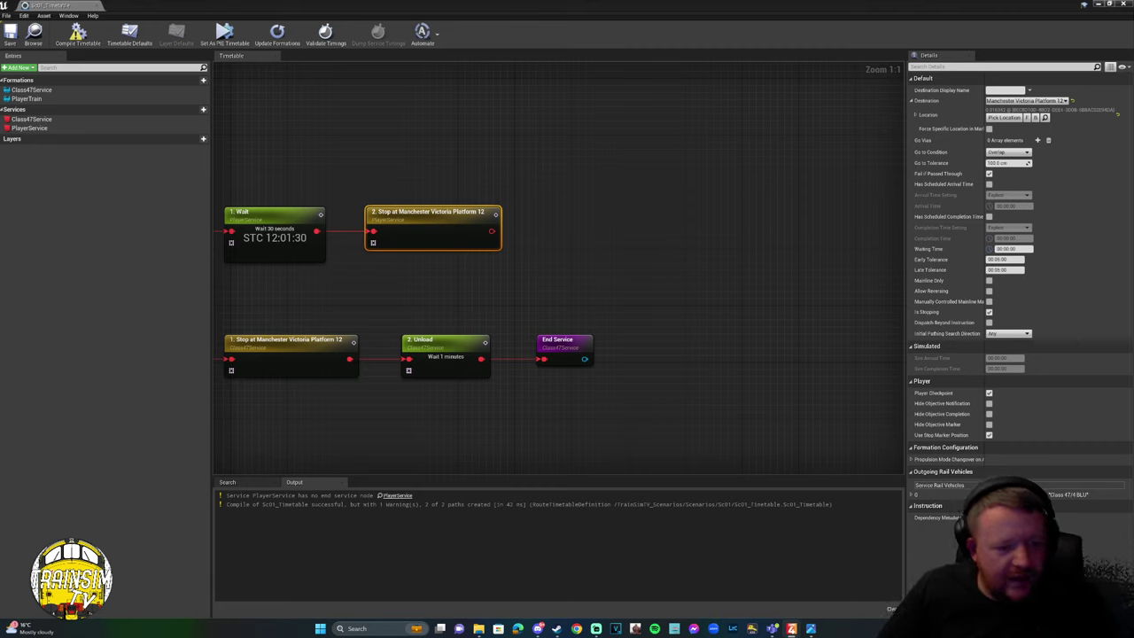
Add a Couple instruction to the player service after its Stop at Manchester Victoria Platform 12.
{"action": "right_click_drag", "start_coordinate": [606, 253], "coordinate": [525, 252]}
{"action": "left_click_drag", "start_coordinate": [411, 228], "coordinate": [575, 231]}
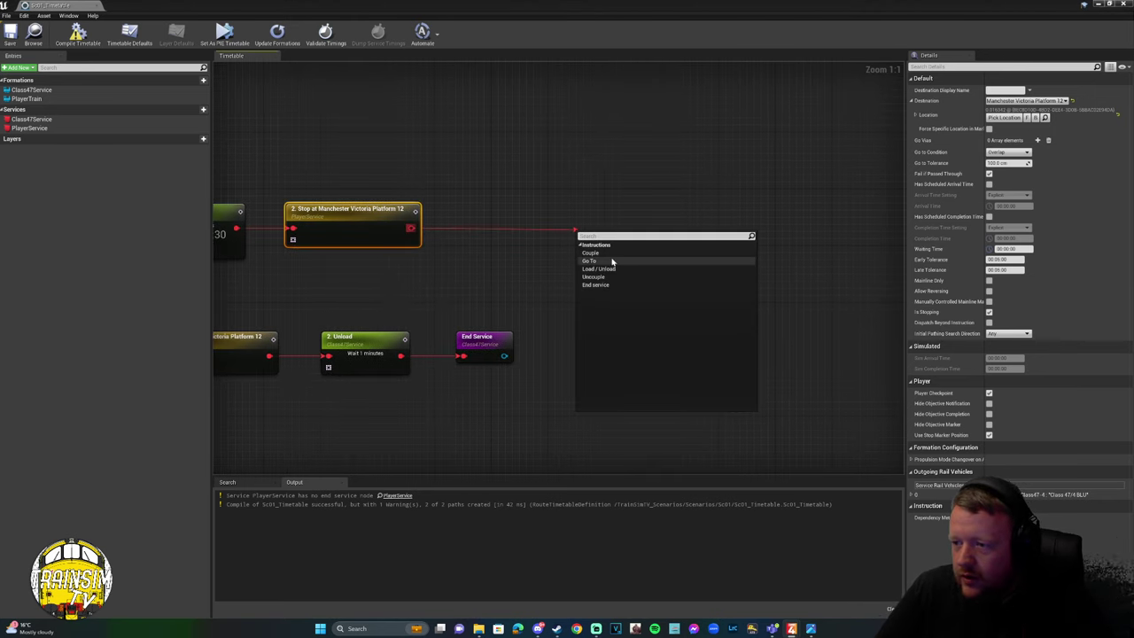
{"action": "left_click", "coordinate": [602, 255]}
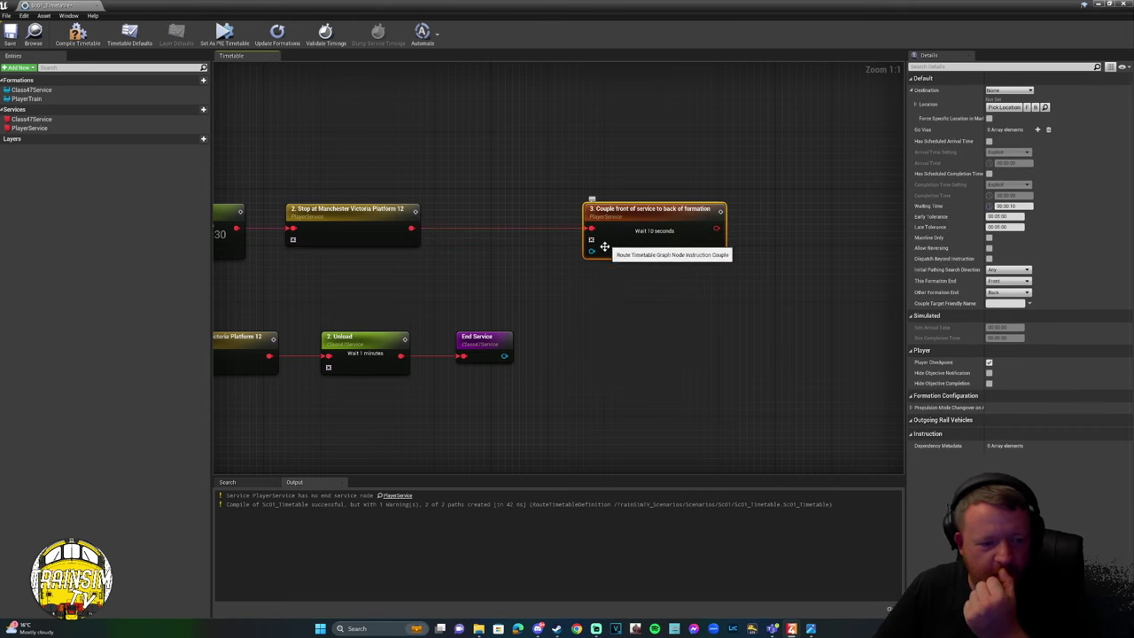
Connect the formation output of the Class 47 service's End Service to the player service's Couple instruction.
{"action": "left_click_drag", "start_coordinate": [503, 356], "coordinate": [592, 250]}
{"action": "scroll", "coordinate": [617, 272], "scroll_direction": "down", "scroll_amount": 3}
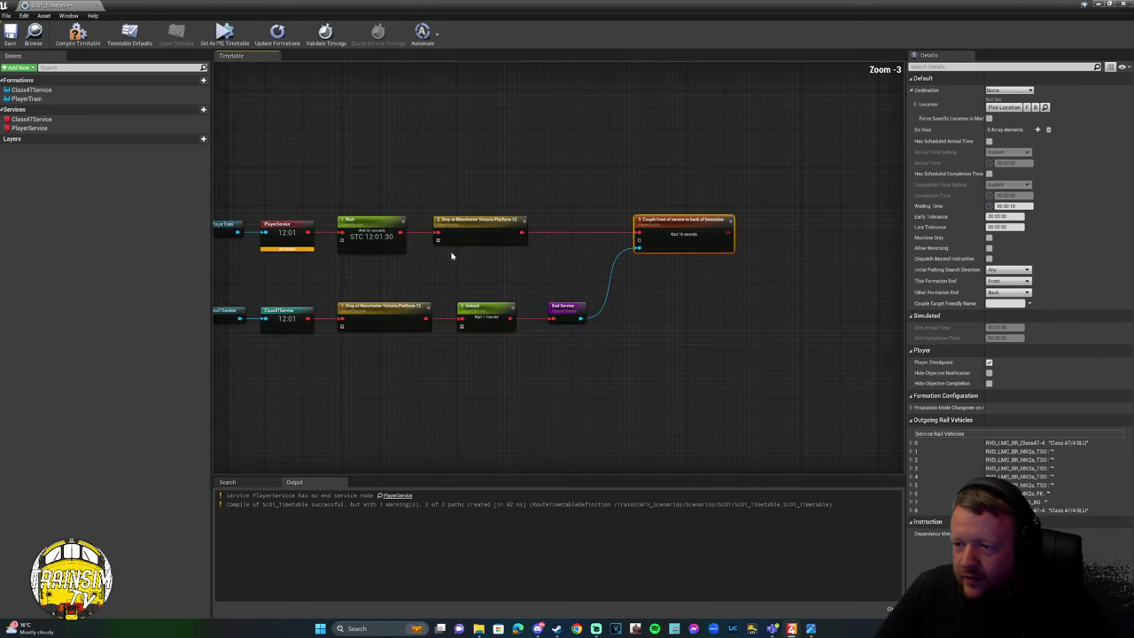
{"action": "left_click", "coordinate": [562, 310]}
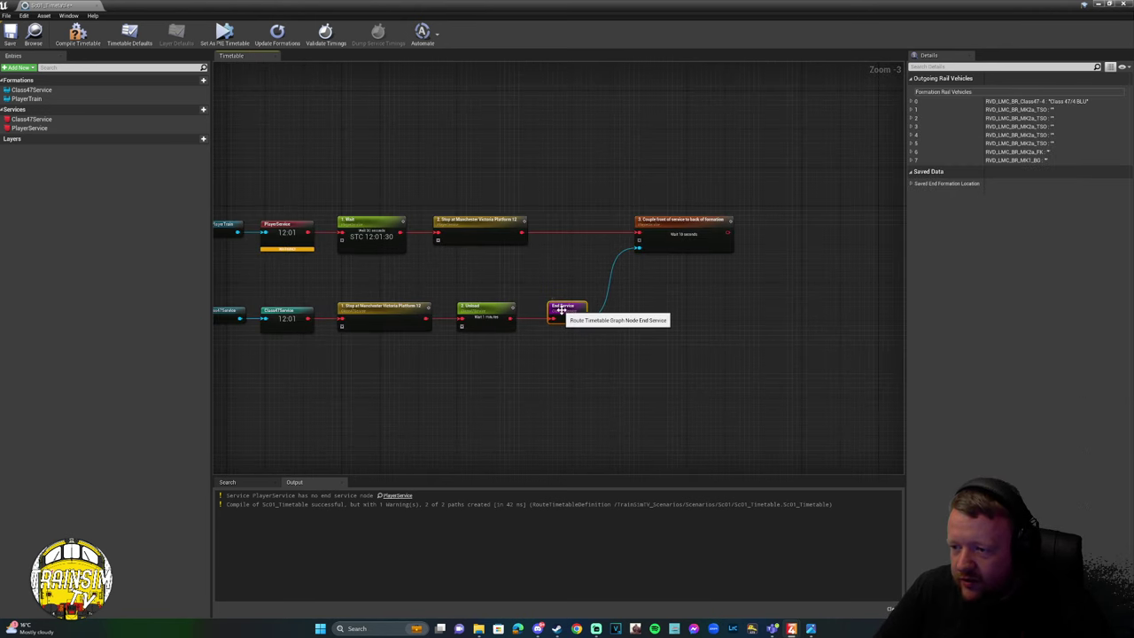
{"action": "left_click", "coordinate": [486, 313]}
{"action": "left_click", "coordinate": [565, 312]}
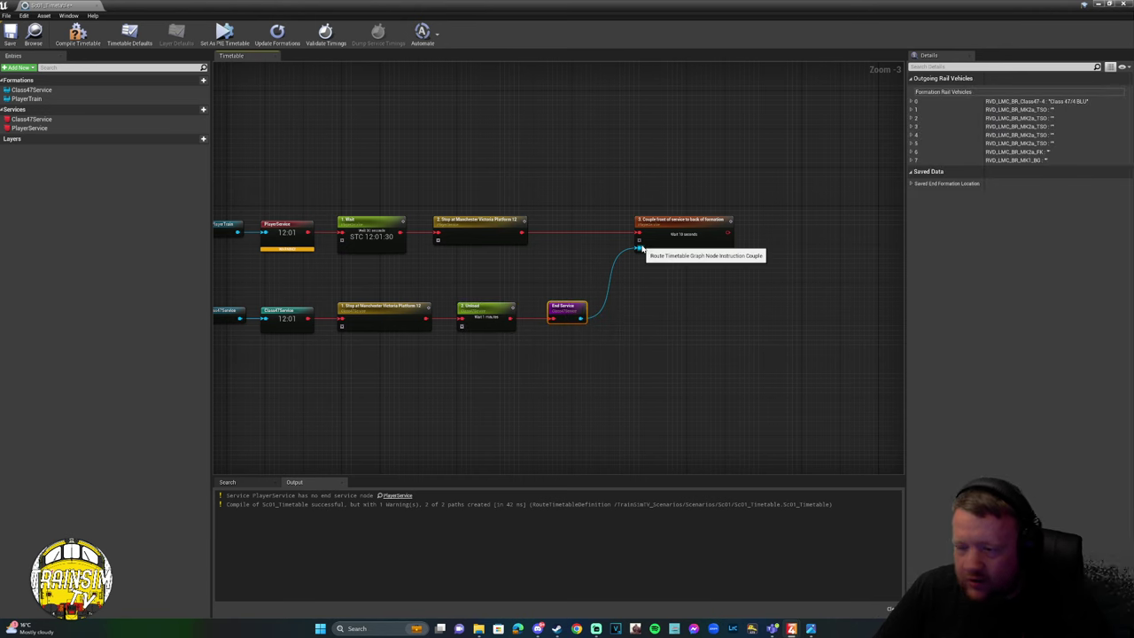
Set the Couple instruction's waiting time to 00:00:00.
{"action": "left_click", "coordinate": [671, 236]}
{"action": "right_click_drag", "start_coordinate": [750, 287], "coordinate": [637, 300]}
{"action": "scroll", "coordinate": [603, 265], "scroll_direction": "up", "scroll_amount": 3}
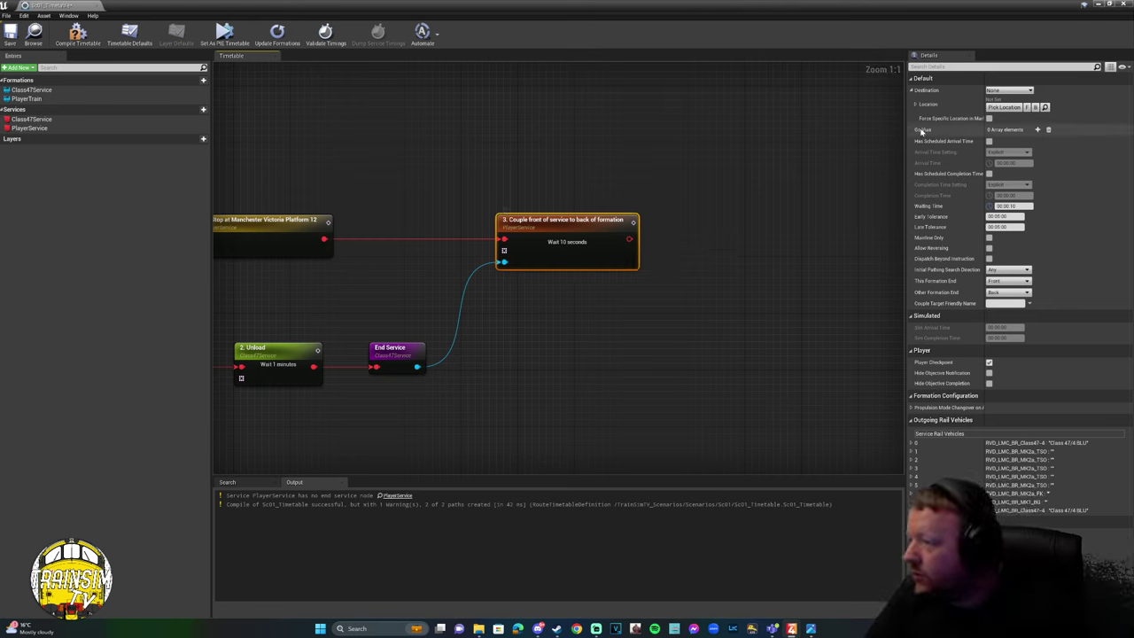
{"action": "left_click", "coordinate": [1010, 206]}
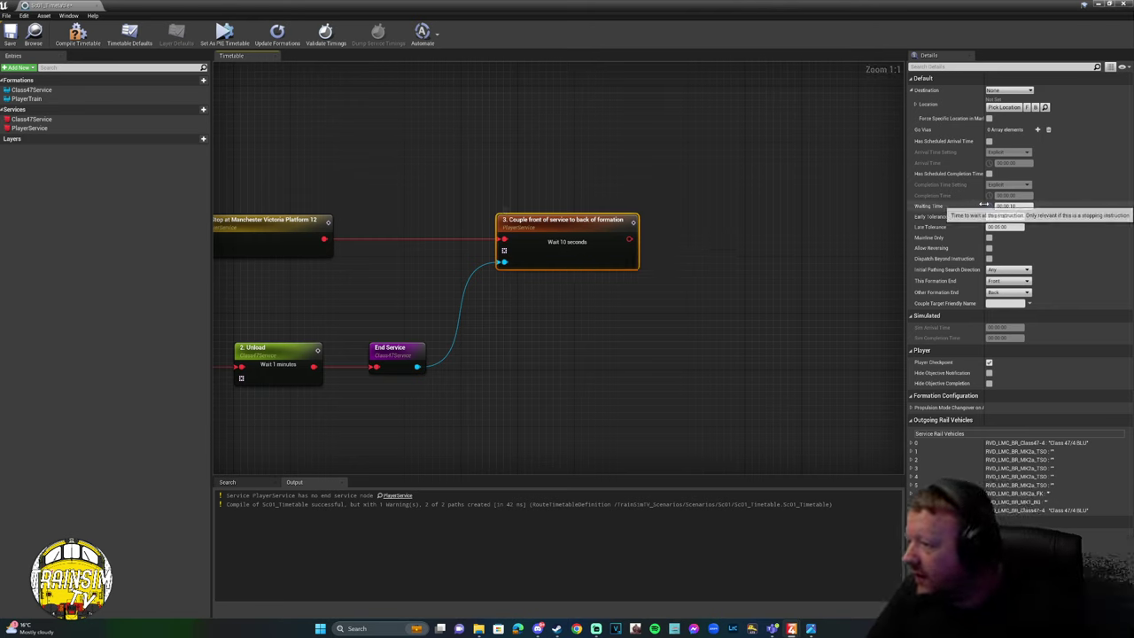
{"action": "key", "text": "BackSpace"}
{"action": "key", "text": "BackSpace"}
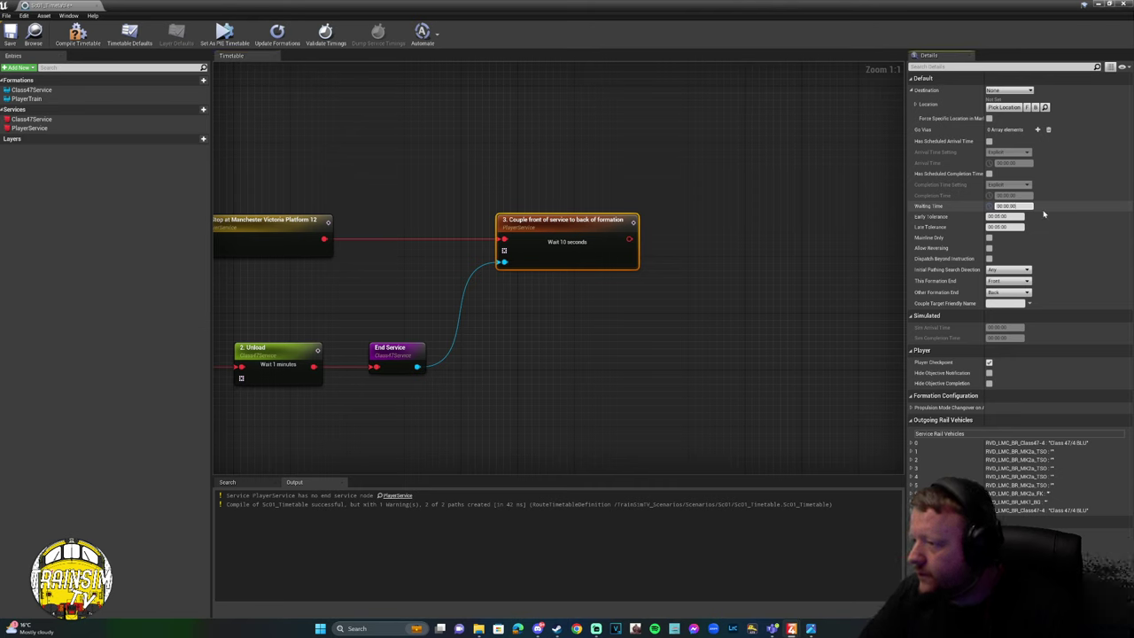
{"action": "type", "text": "00"}
{"action": "key", "text": "Return"}
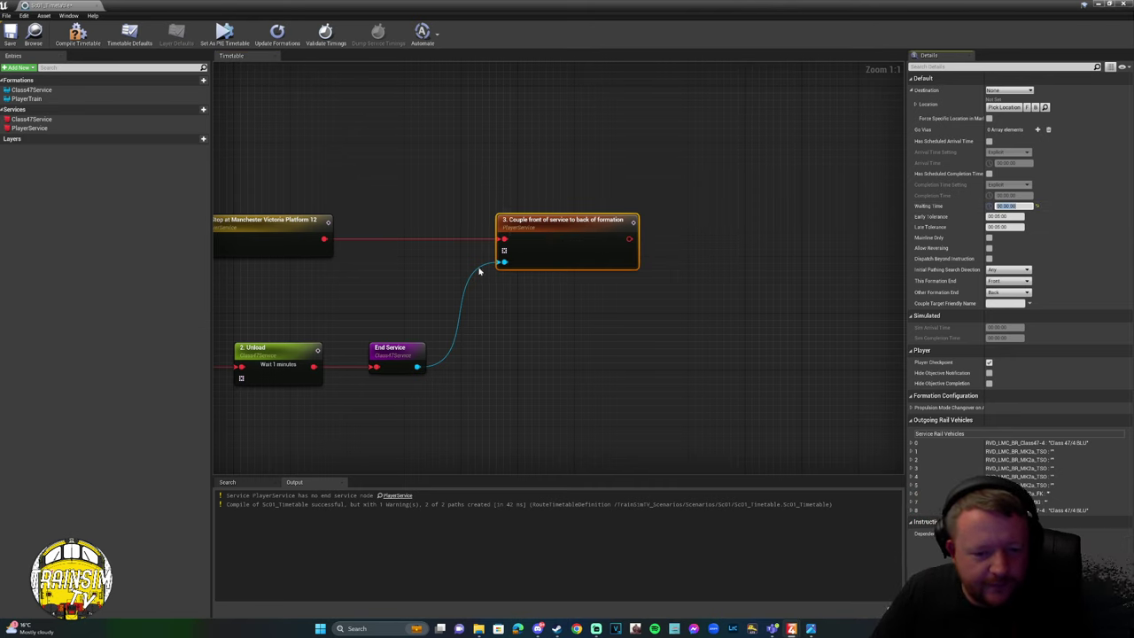
Set the Couple instruction's destination to the Manchester Victoria Platform 12 track marker.
{"action": "left_click", "coordinate": [536, 245]}
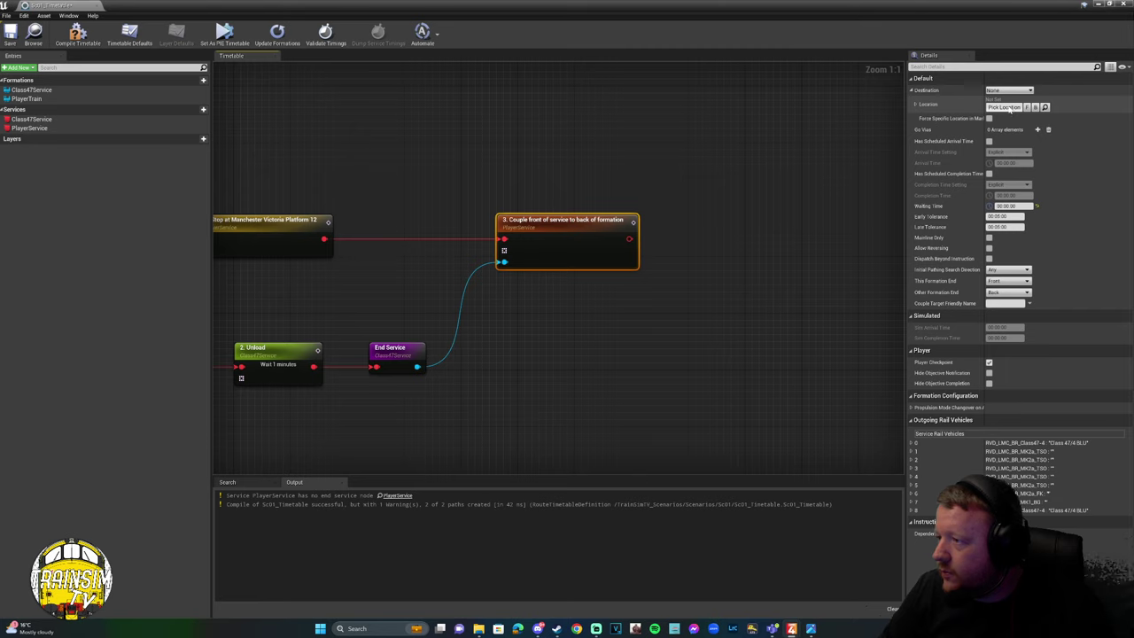
{"action": "left_click", "coordinate": [1001, 107]}
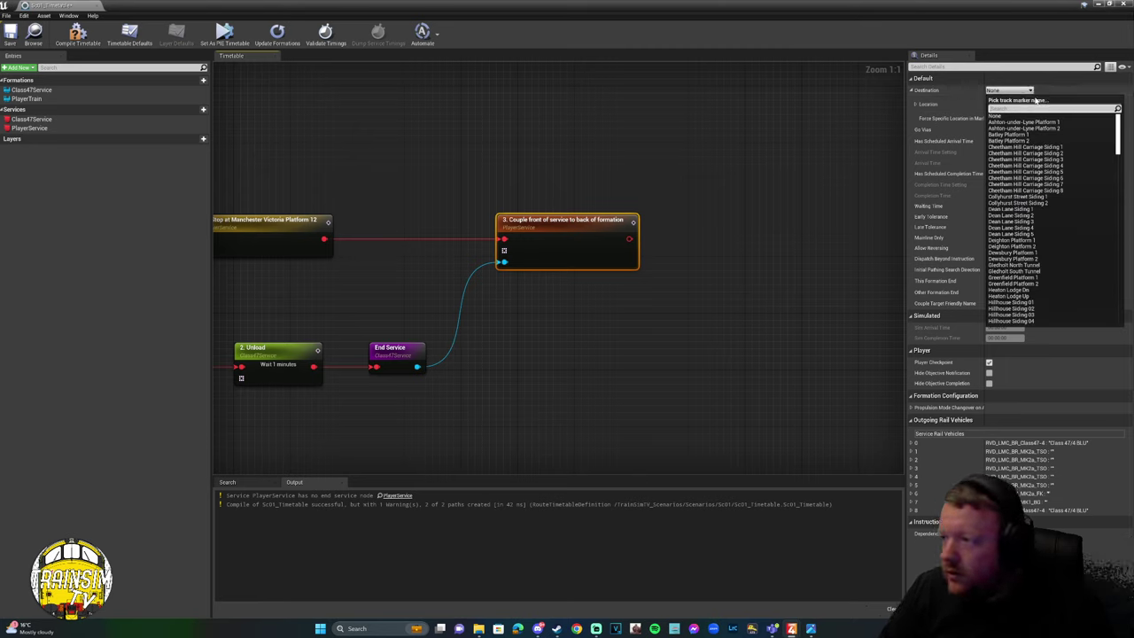
{"action": "scroll", "coordinate": [1120, 146], "scroll_direction": "down", "scroll_amount": 3}
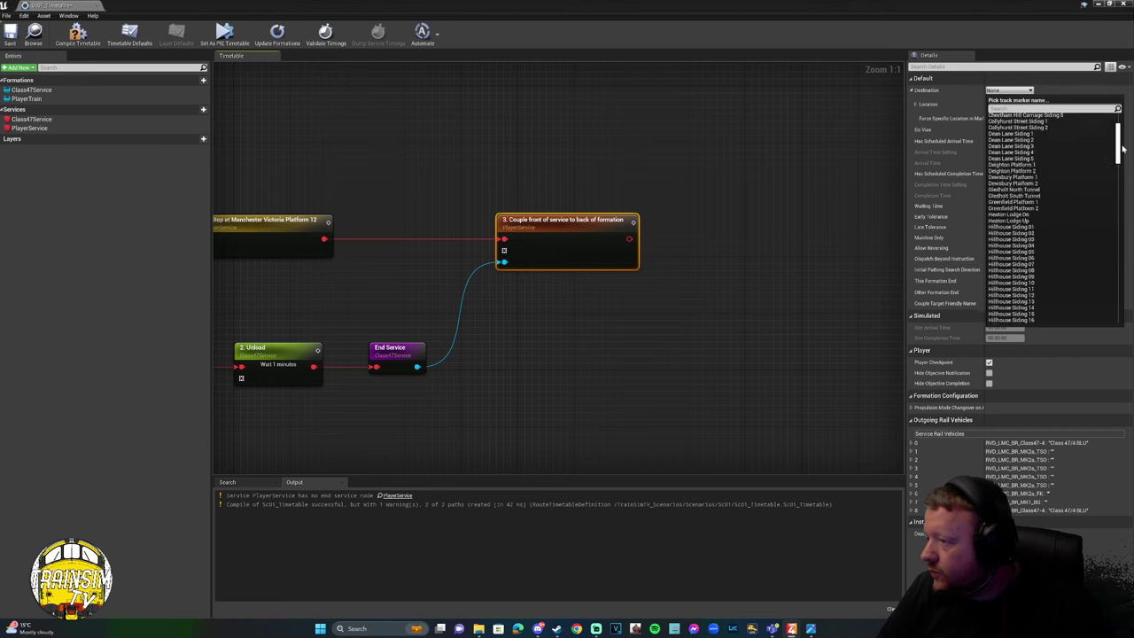
{"action": "scroll", "coordinate": [1122, 148], "scroll_direction": "down", "scroll_amount": 10}
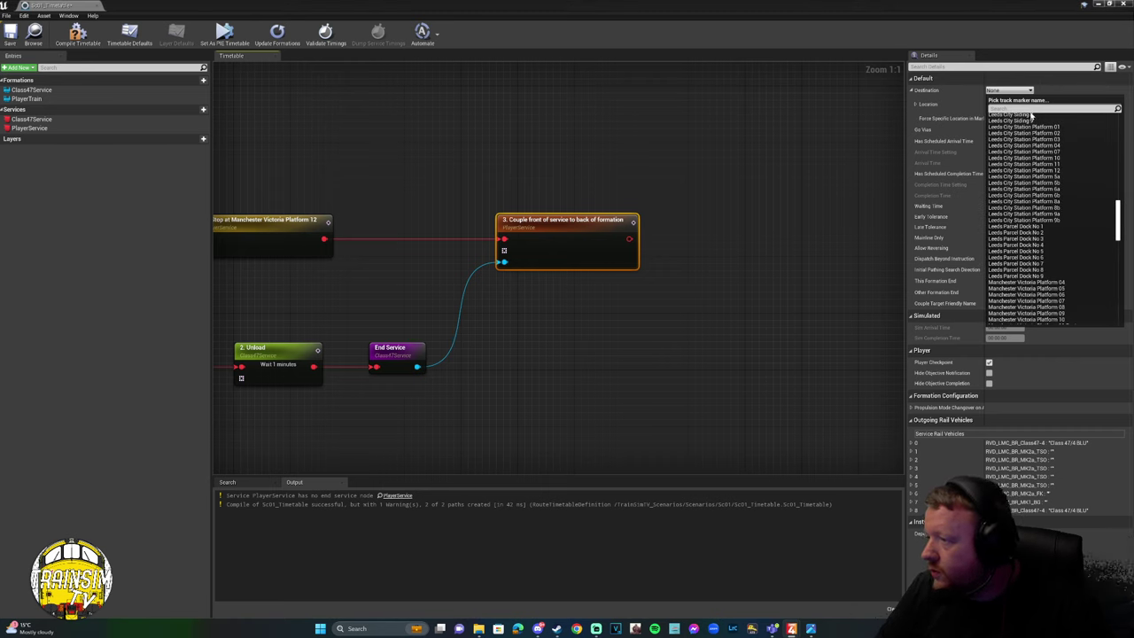
{"action": "type", "text": "12"}
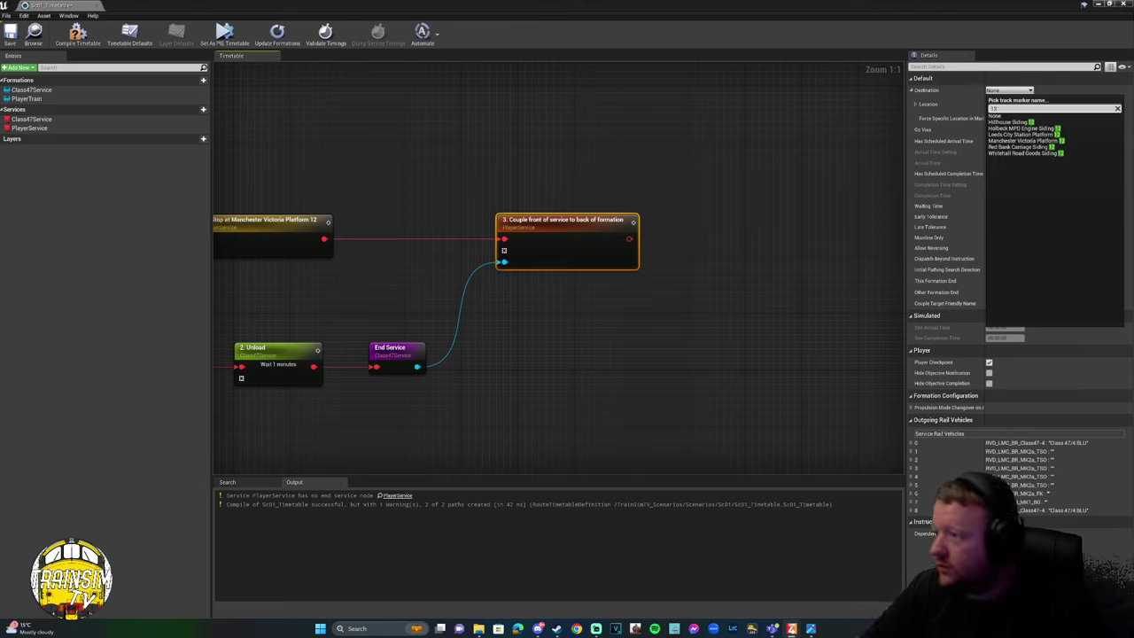
{"action": "left_click", "coordinate": [1052, 141]}
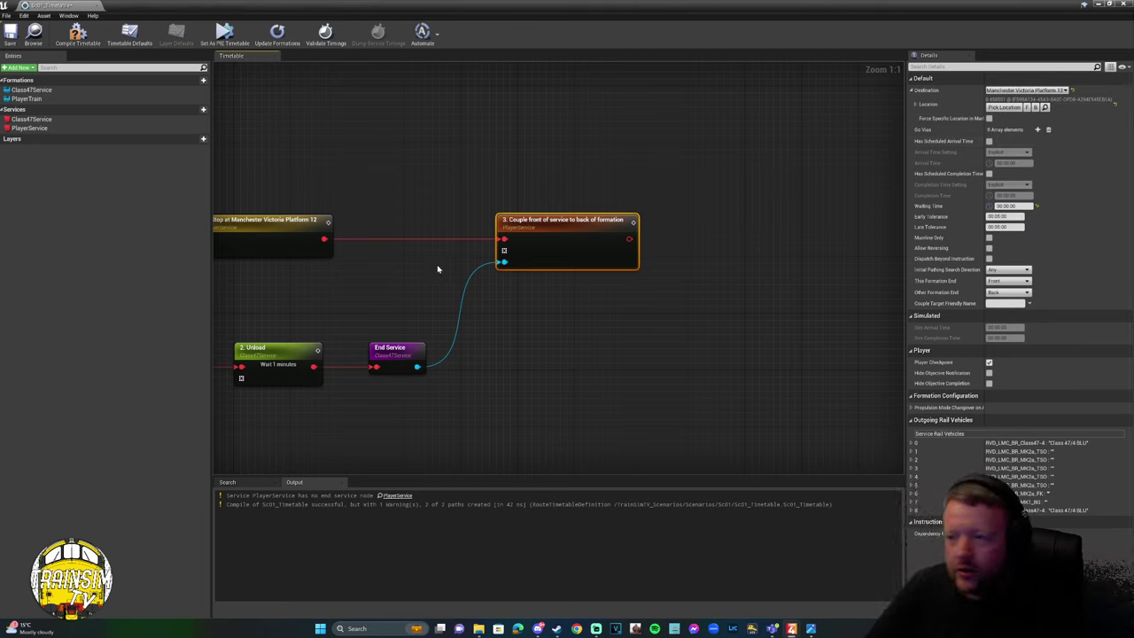
{"action": "right_click_drag", "start_coordinate": [451, 370], "coordinate": [435, 346]}
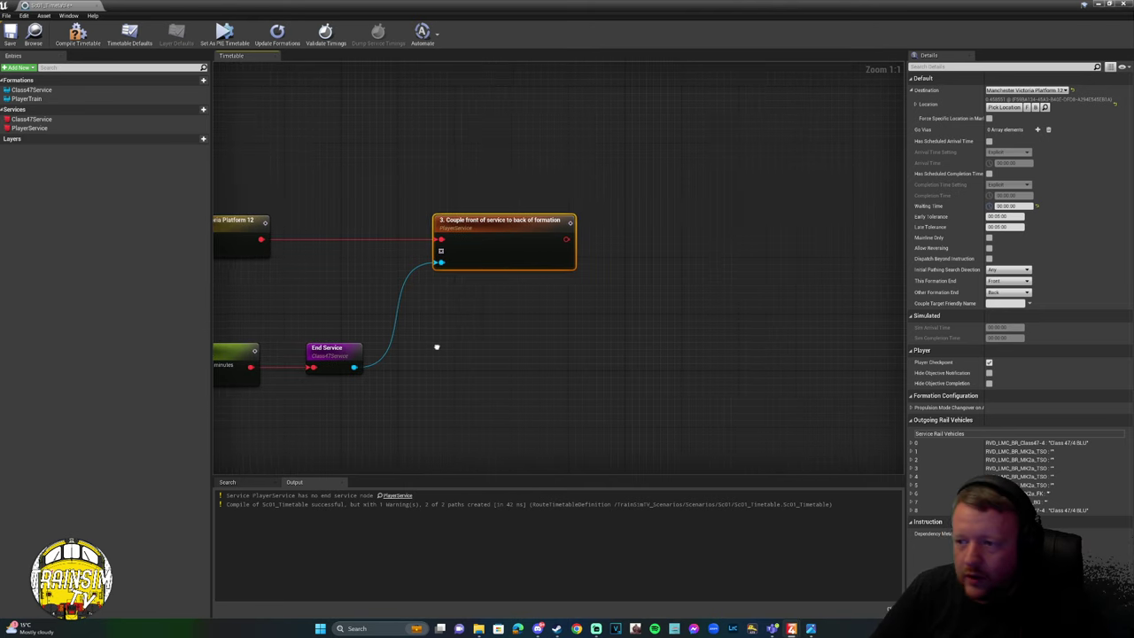
{"action": "left_click_drag", "start_coordinate": [566, 239], "coordinate": [649, 240]}
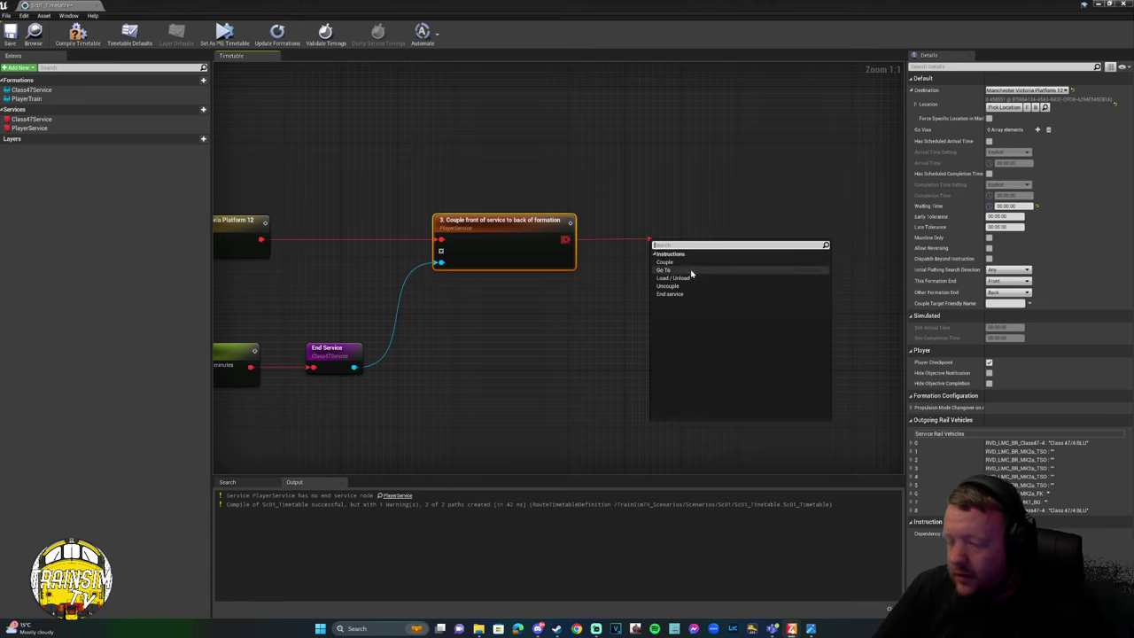
{"action": "left_click", "coordinate": [692, 273]}
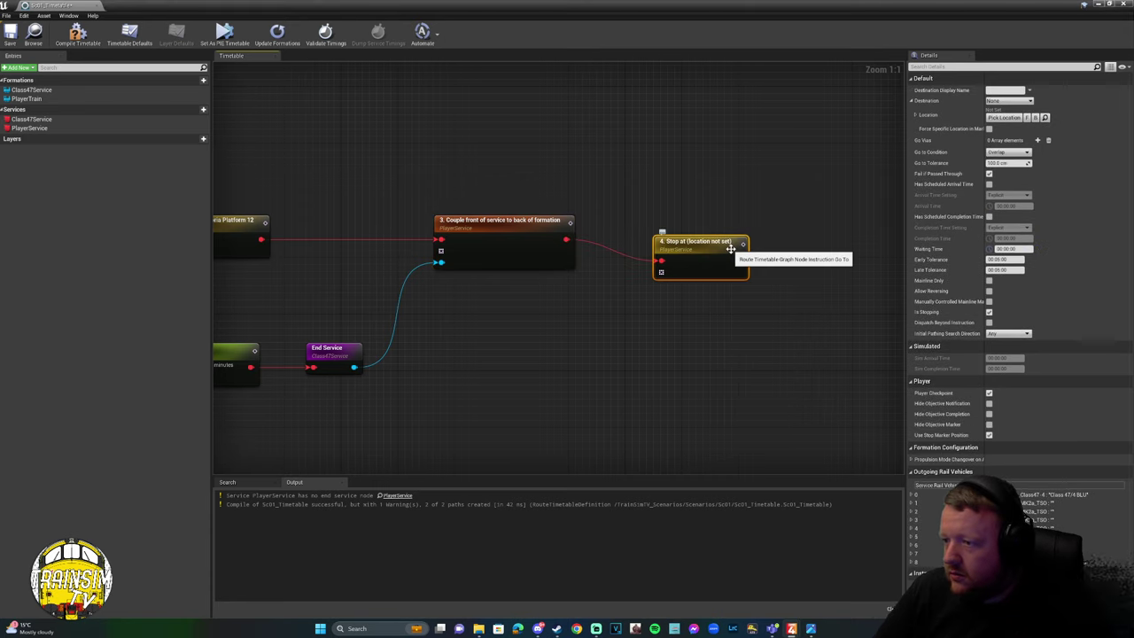
{"action": "key", "text": "Delete"}
{"action": "left_click_drag", "start_coordinate": [572, 239], "coordinate": [654, 240]}
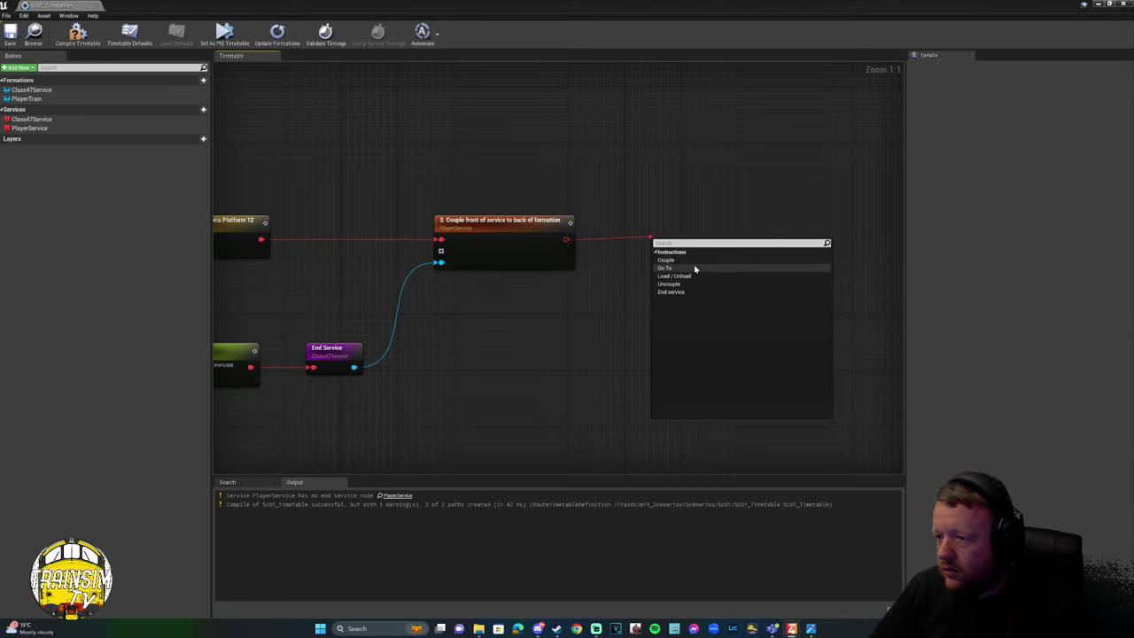
{"action": "left_click", "coordinate": [693, 271]}
{"action": "key", "text": "Delete"}
Add a Load / Unload instruction after the Couple, with Load and Unload disabled and a minimum time of 00:30:00.
{"action": "left_click_drag", "start_coordinate": [566, 239], "coordinate": [678, 235]}
{"action": "left_click", "coordinate": [660, 277]}
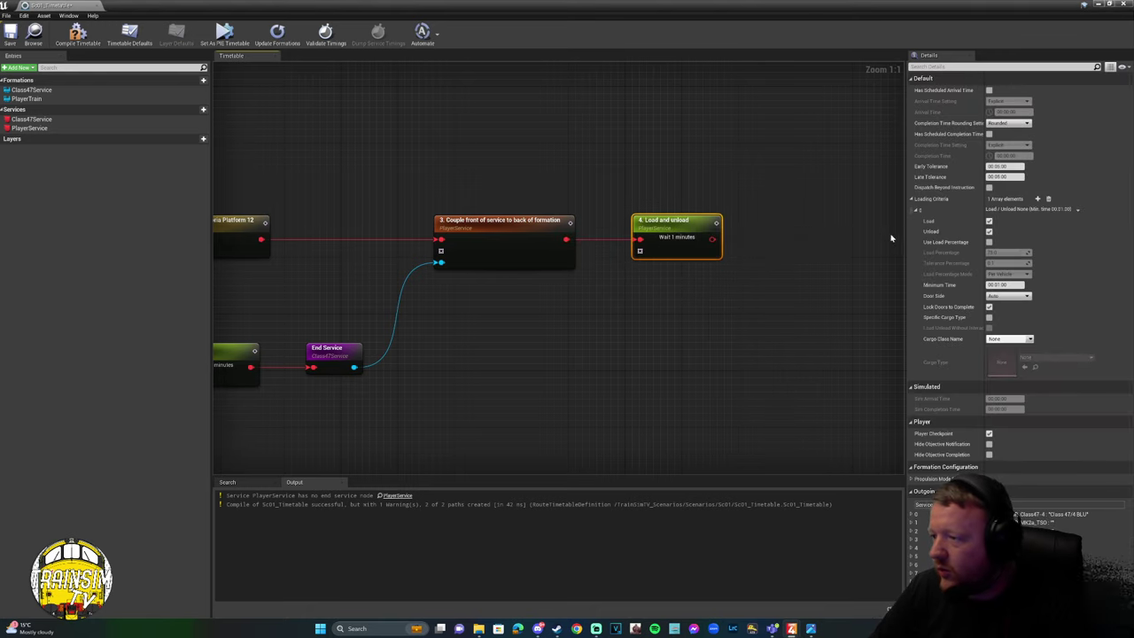
{"action": "left_click", "coordinate": [990, 221]}
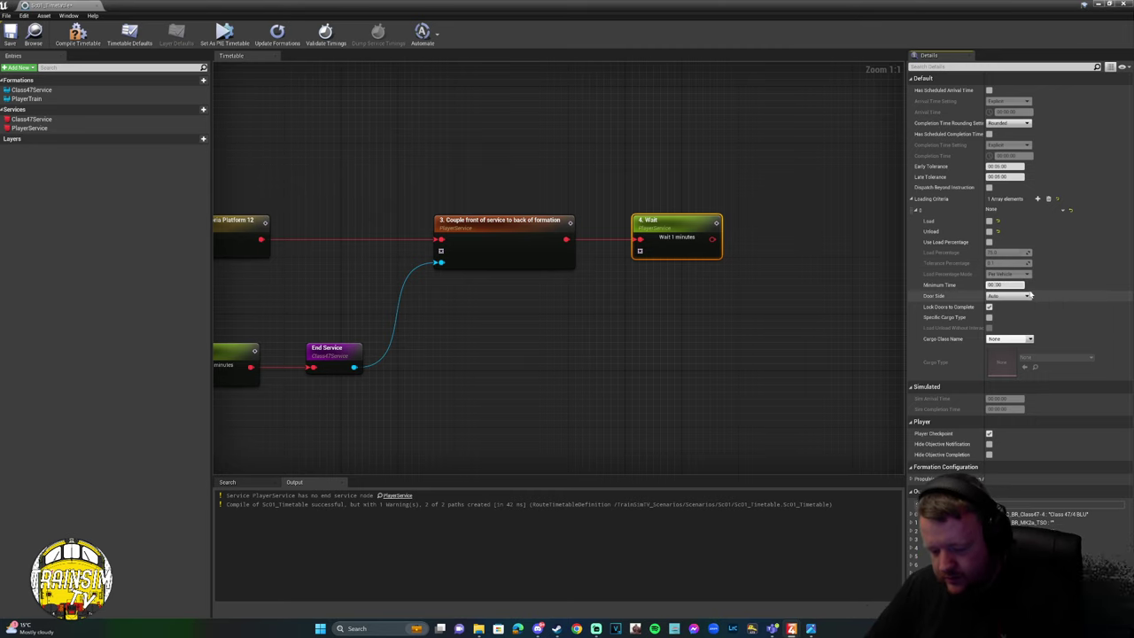
{"action": "right_click_drag", "start_coordinate": [497, 294], "coordinate": [406, 306]}
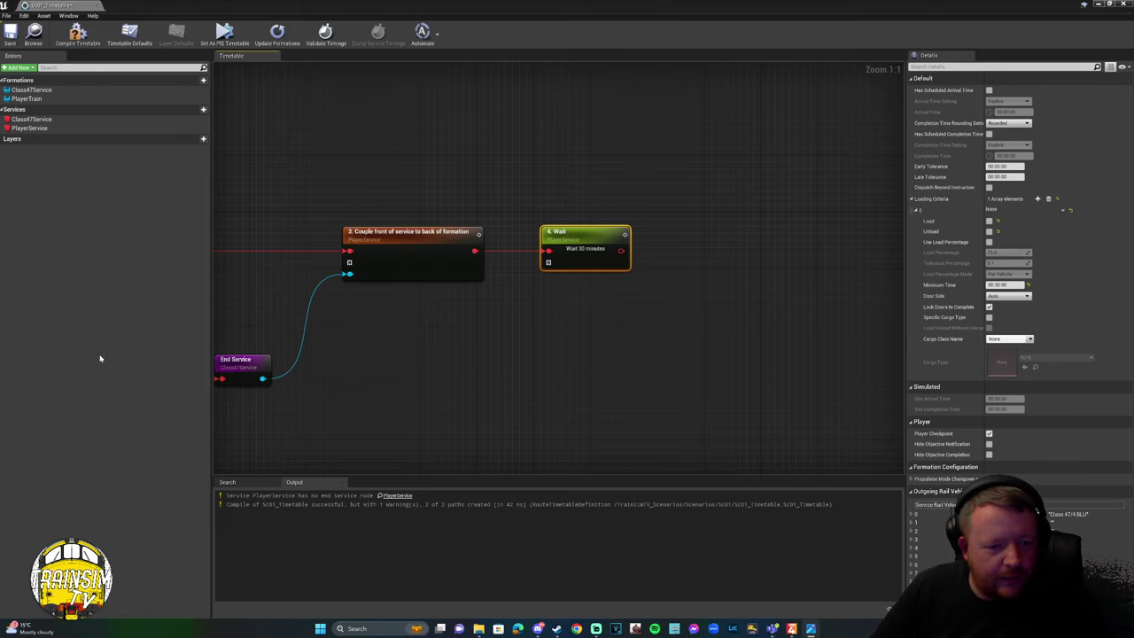
Add an Uncouple instruction in line after the 30-minute Wait and set its waiting time to 00:00:00.
{"action": "right_click_drag", "start_coordinate": [534, 307], "coordinate": [497, 317]}
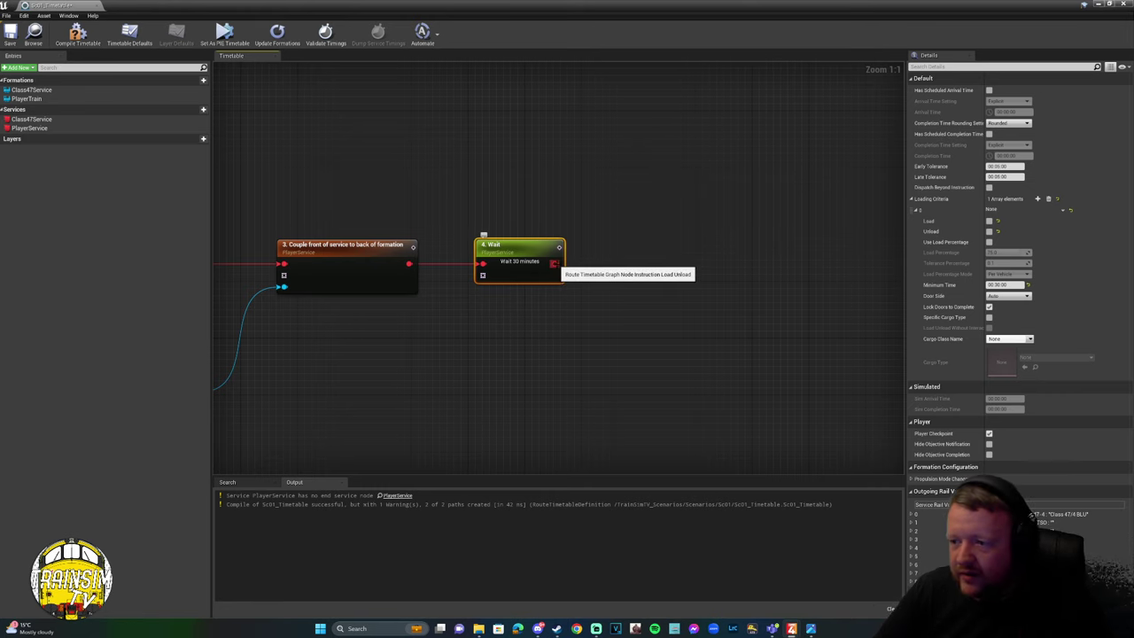
{"action": "left_click_drag", "start_coordinate": [554, 263], "coordinate": [618, 264]}
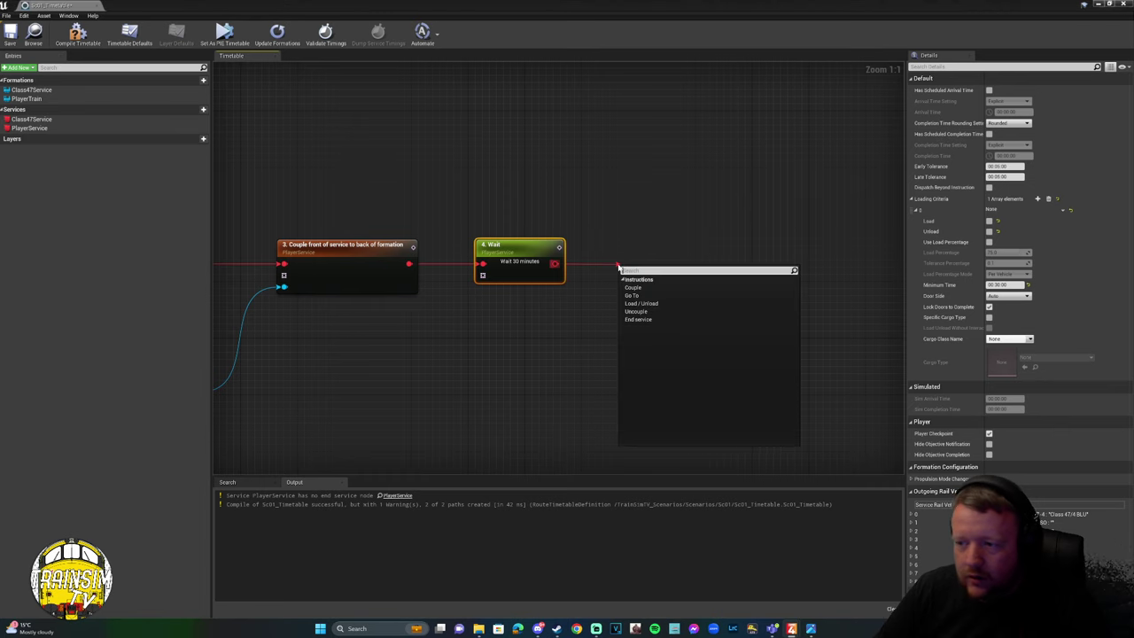
{"action": "left_click", "coordinate": [655, 310]}
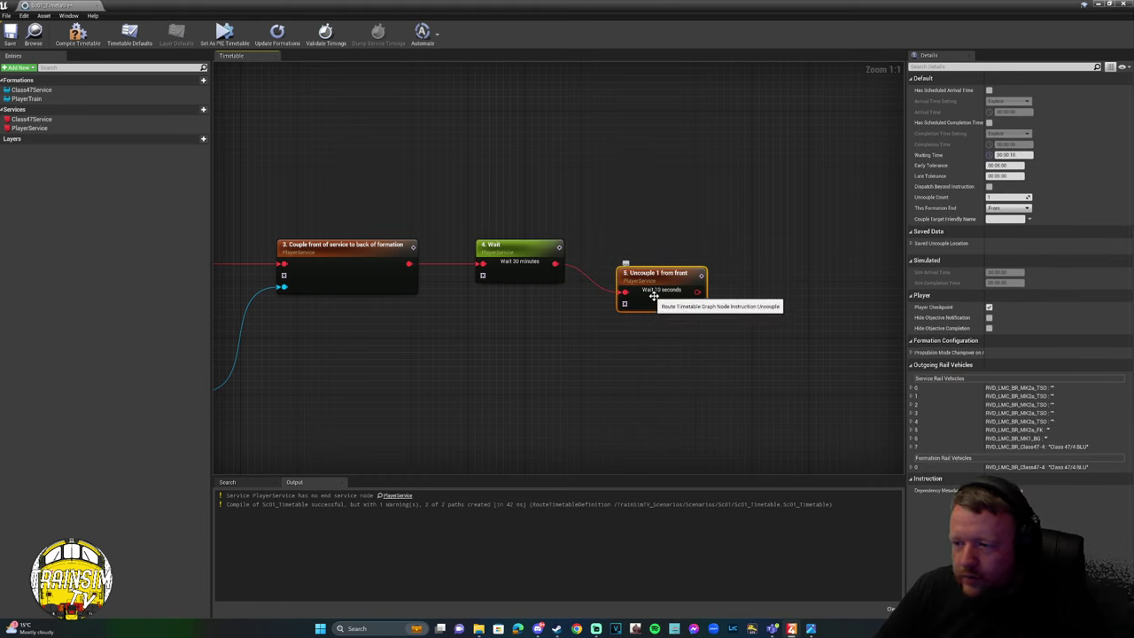
{"action": "left_click_drag", "start_coordinate": [653, 295], "coordinate": [660, 268]}
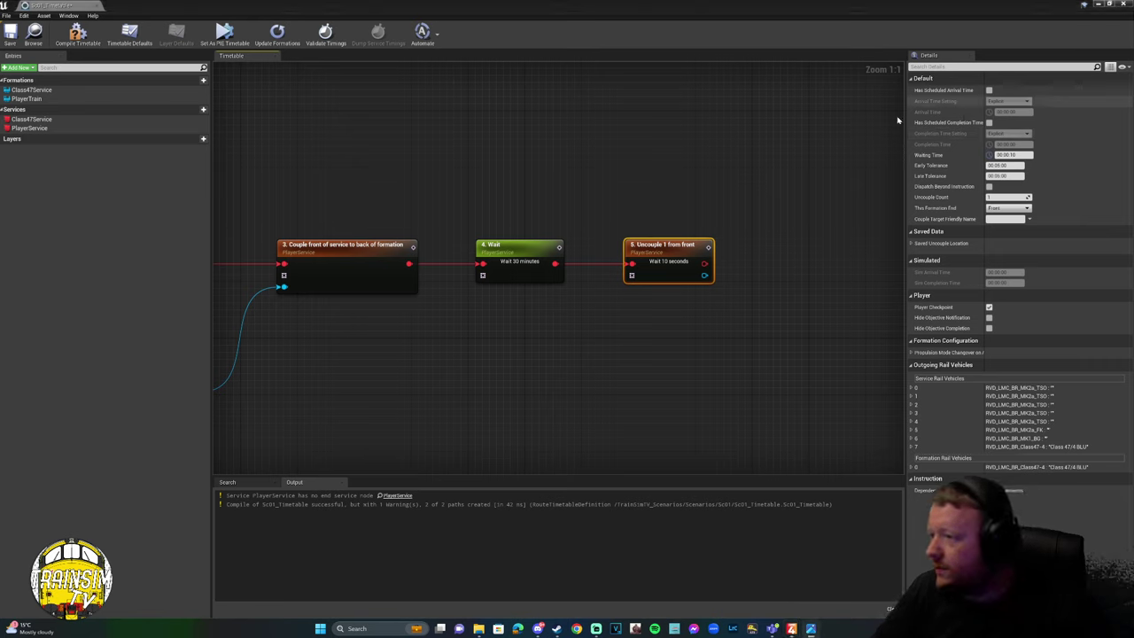
{"action": "left_click", "coordinate": [739, 160]}
{"action": "left_click", "coordinate": [687, 249]}
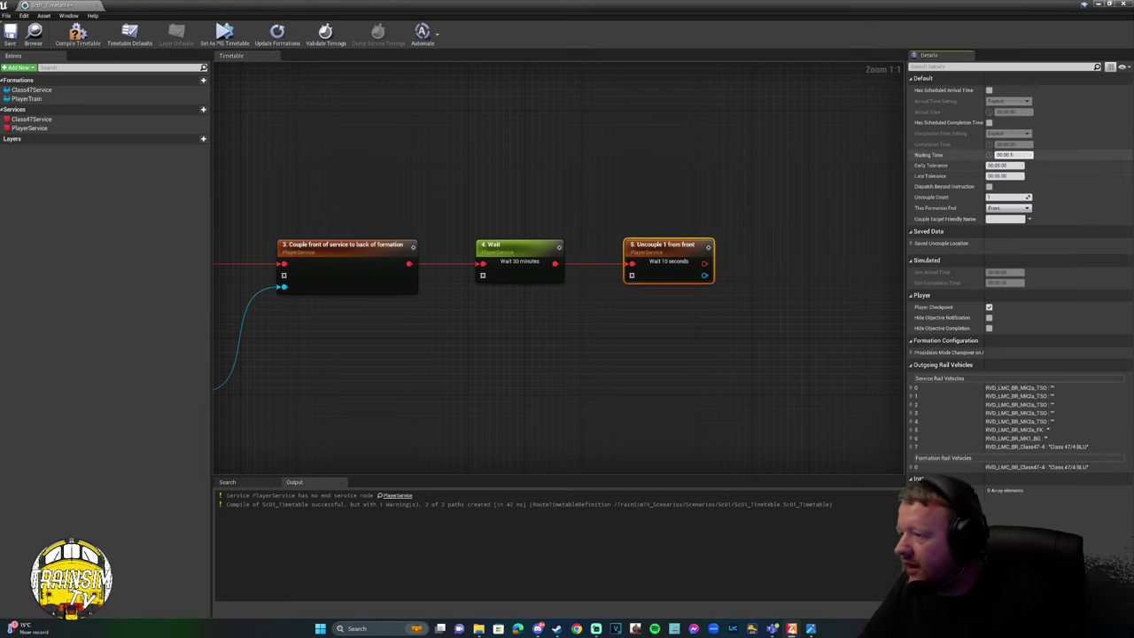
{"action": "left_click", "coordinate": [1006, 154]}
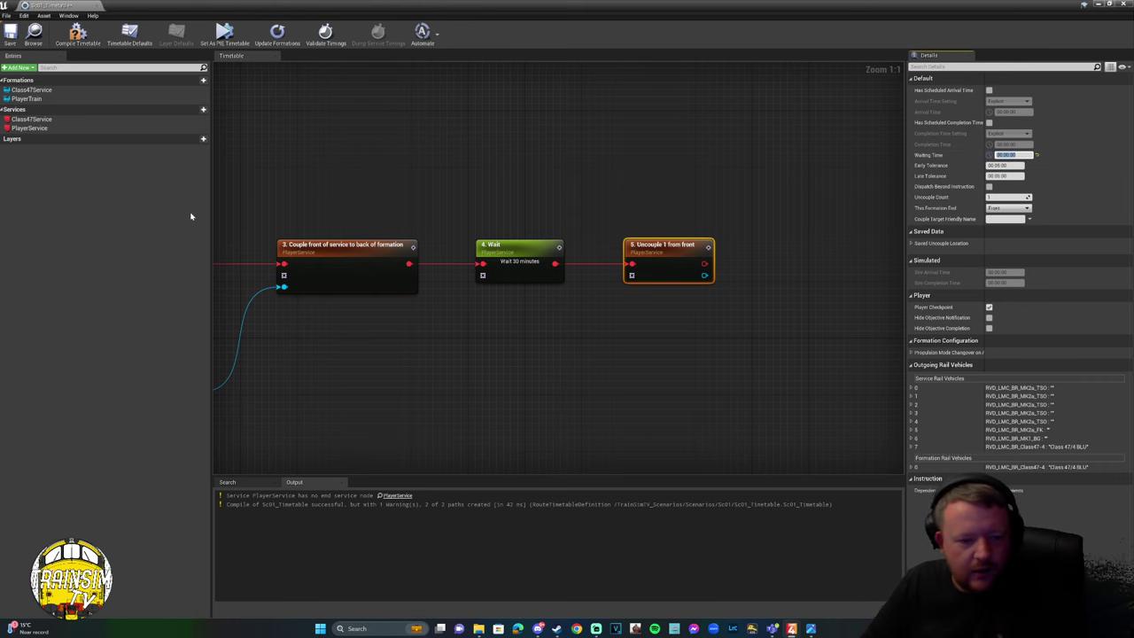
Review the settings of the player service's Couple, Wait and Uncouple instructions in sequence.
{"action": "right_click_drag", "start_coordinate": [516, 304], "coordinate": [643, 313]}
{"action": "scroll", "coordinate": [638, 310], "scroll_direction": "down", "scroll_amount": 2}
{"action": "left_click", "coordinate": [544, 274]}
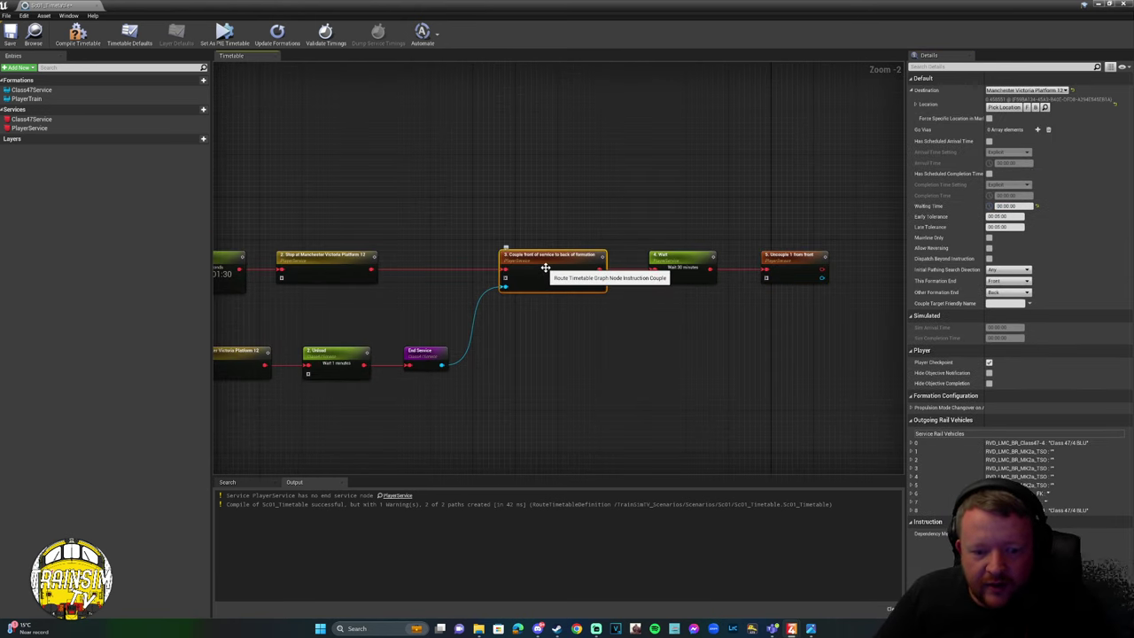
{"action": "left_click", "coordinate": [687, 280]}
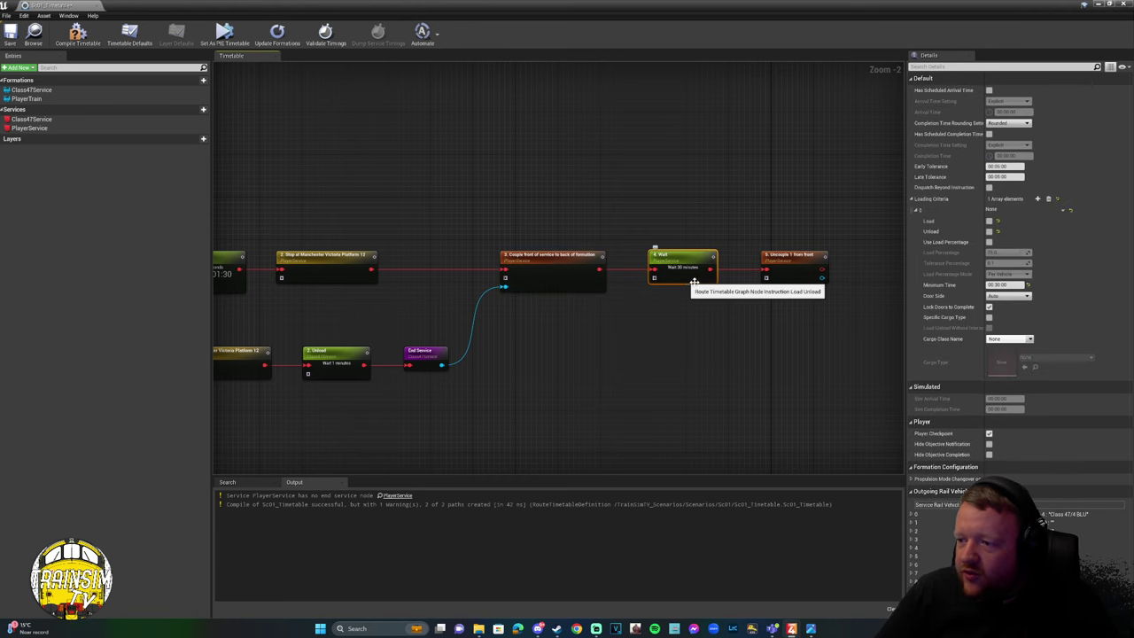
{"action": "right_click_drag", "start_coordinate": [691, 281], "coordinate": [556, 298]}
{"action": "left_click", "coordinate": [629, 285]}
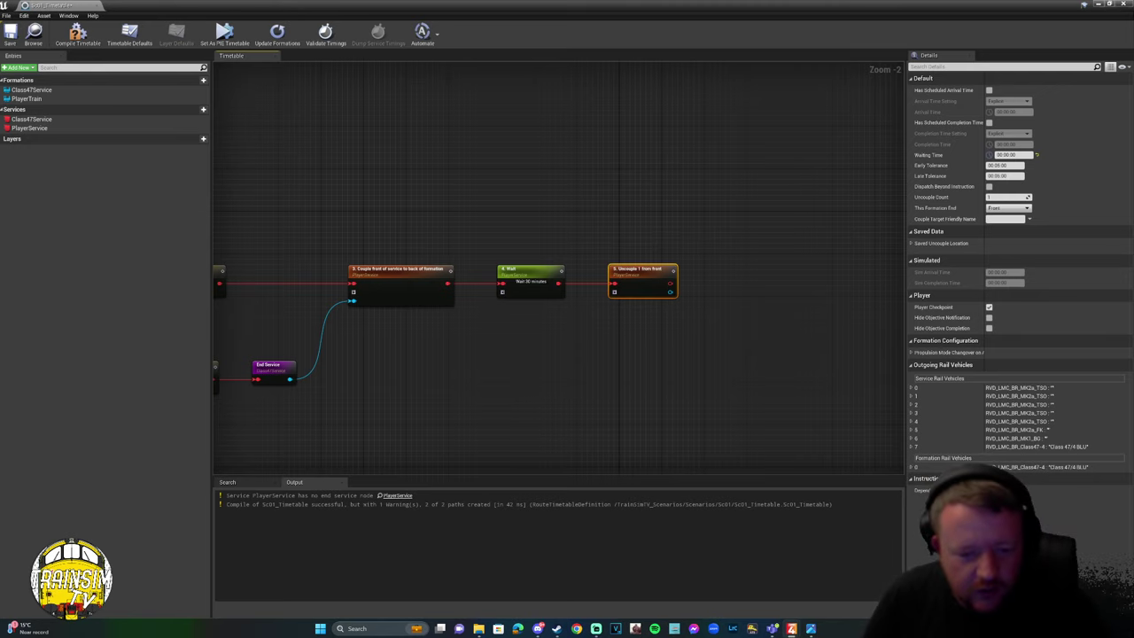
{"action": "right_click_drag", "start_coordinate": [741, 305], "coordinate": [663, 307]}
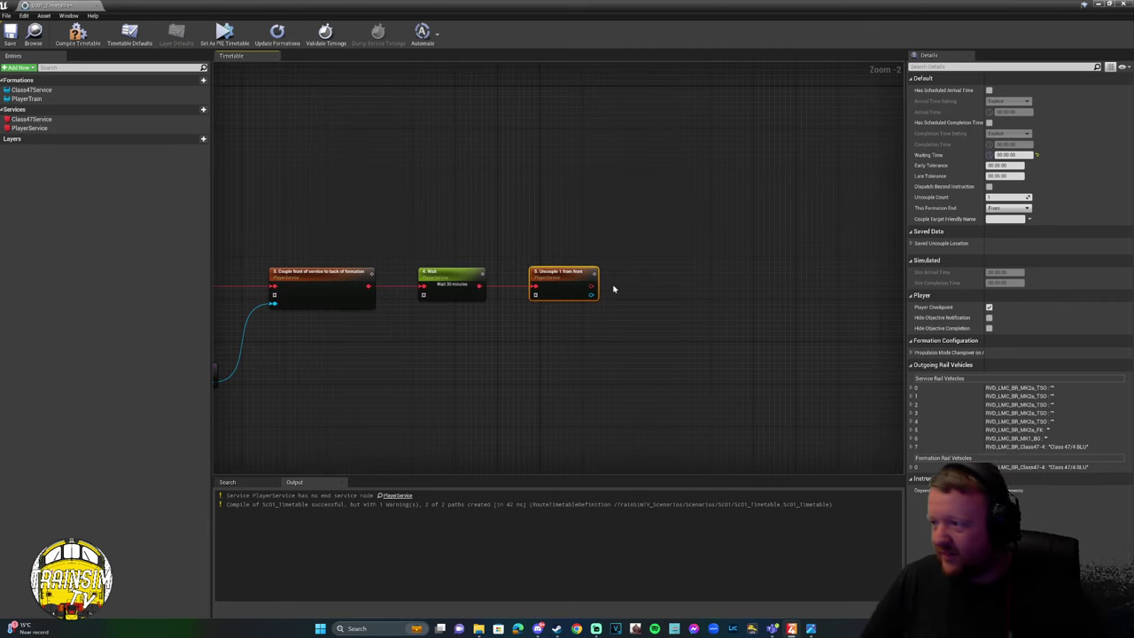
{"action": "scroll", "coordinate": [583, 298], "scroll_direction": "up", "scroll_amount": 2}
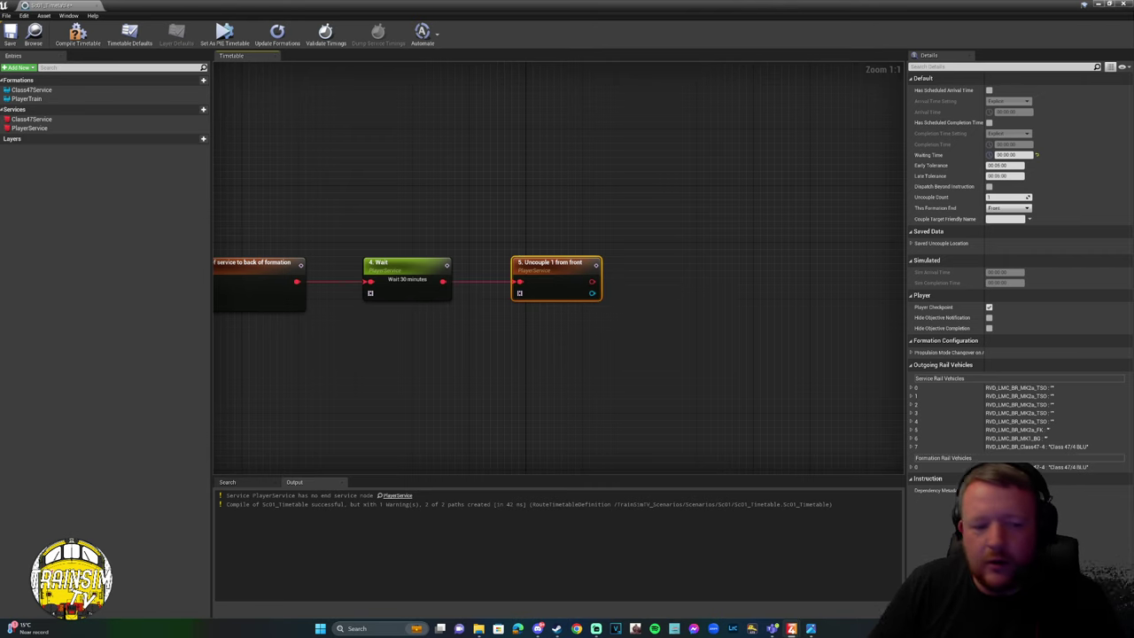
Compile the timetable, then examine the player service's Couple instruction and both services' preceding instructions.
{"action": "left_click", "coordinate": [77, 34]}
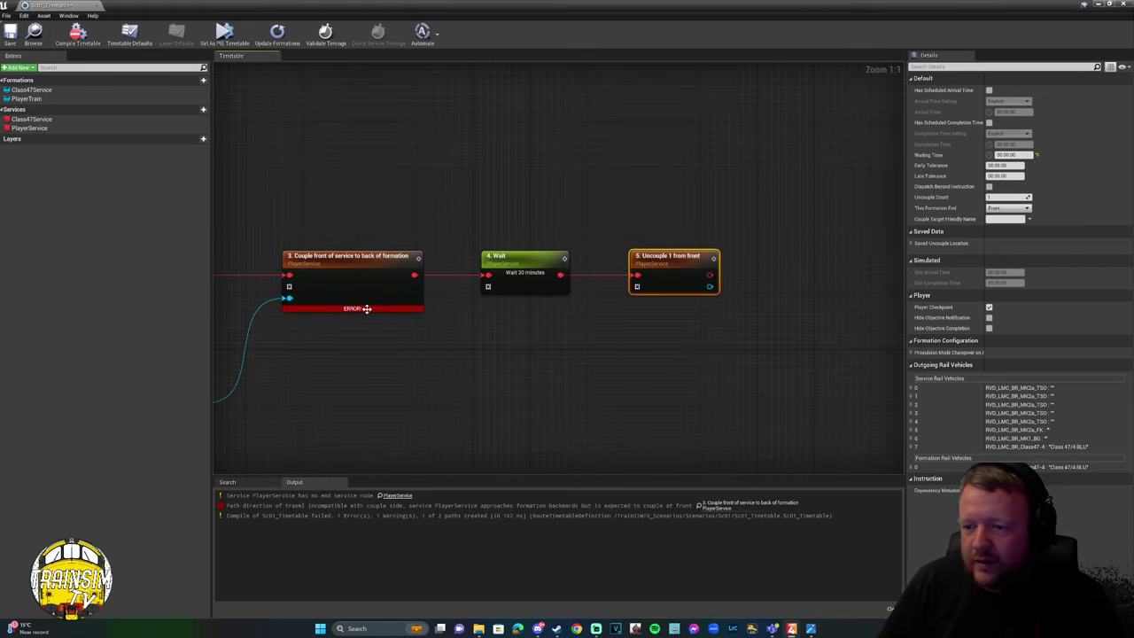
{"action": "mouse_move", "coordinate": [366, 309]}
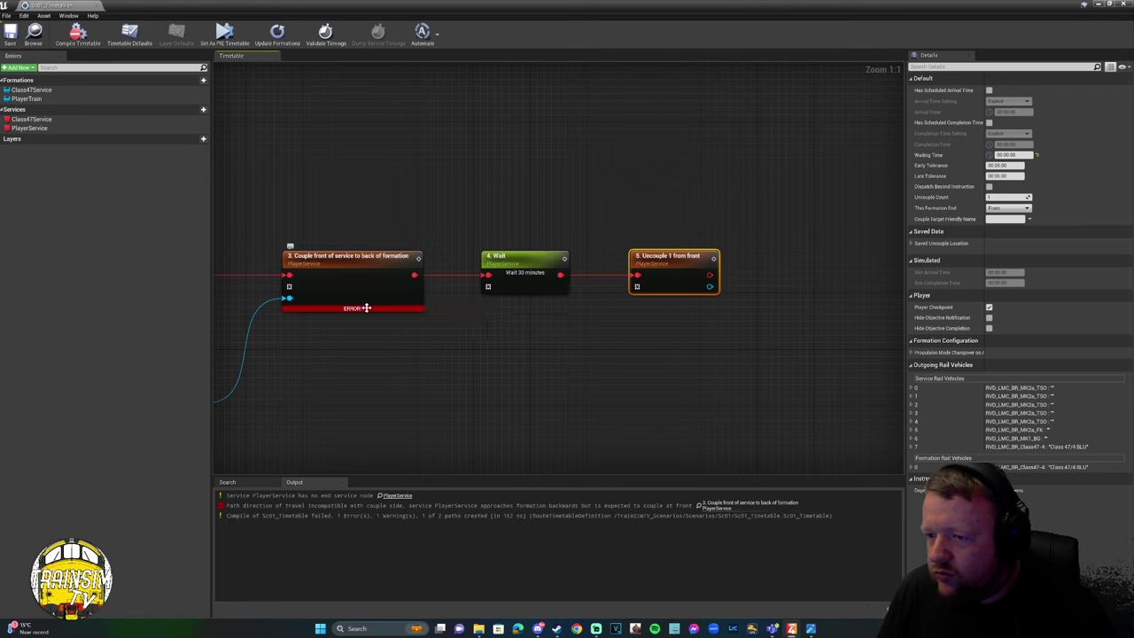
{"action": "scroll", "coordinate": [400, 202], "scroll_direction": "down", "scroll_amount": 7}
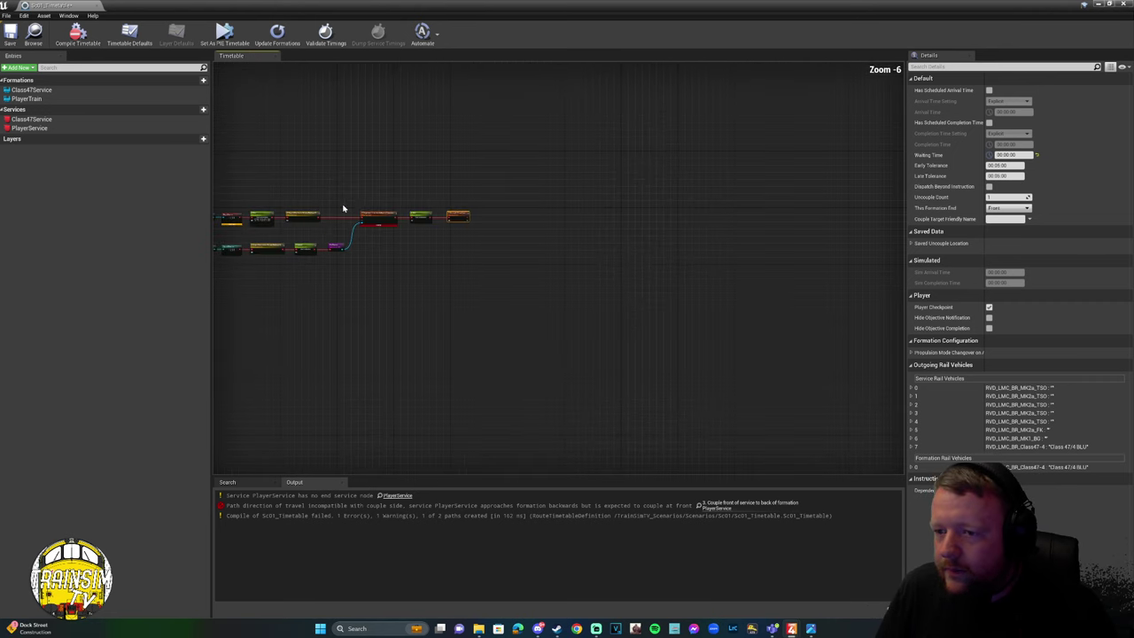
{"action": "scroll", "coordinate": [603, 230], "scroll_direction": "up", "scroll_amount": 4}
{"action": "right_click_drag", "start_coordinate": [410, 258], "coordinate": [660, 265]}
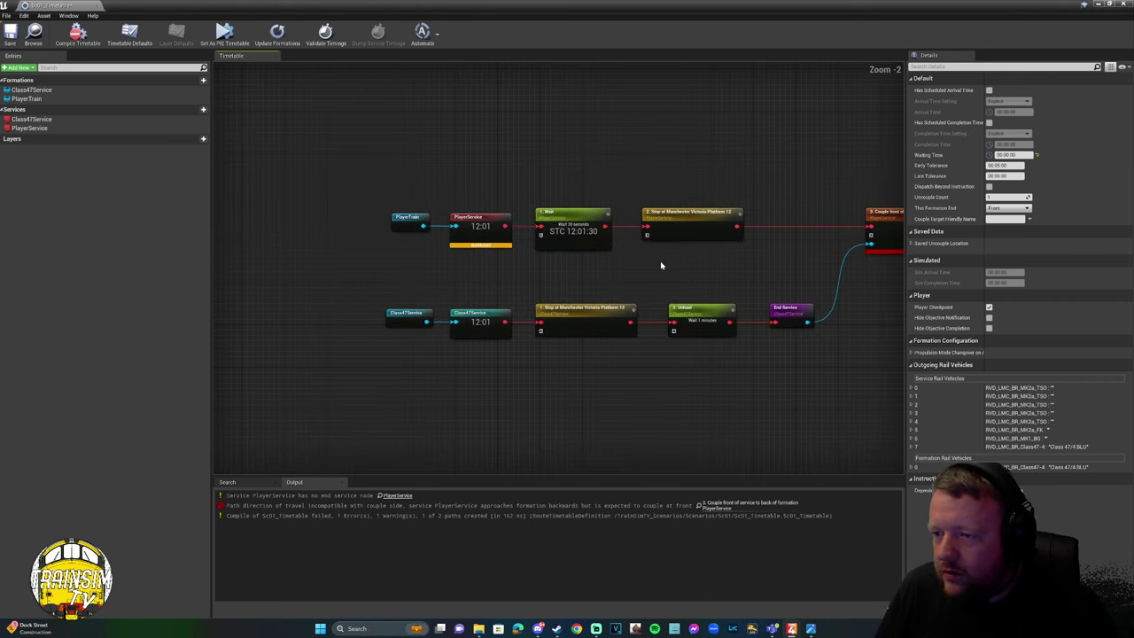
Set the PlayerTrain formation's spawn facing to Backwards and compile the timetable.
{"action": "left_click", "coordinate": [411, 224]}
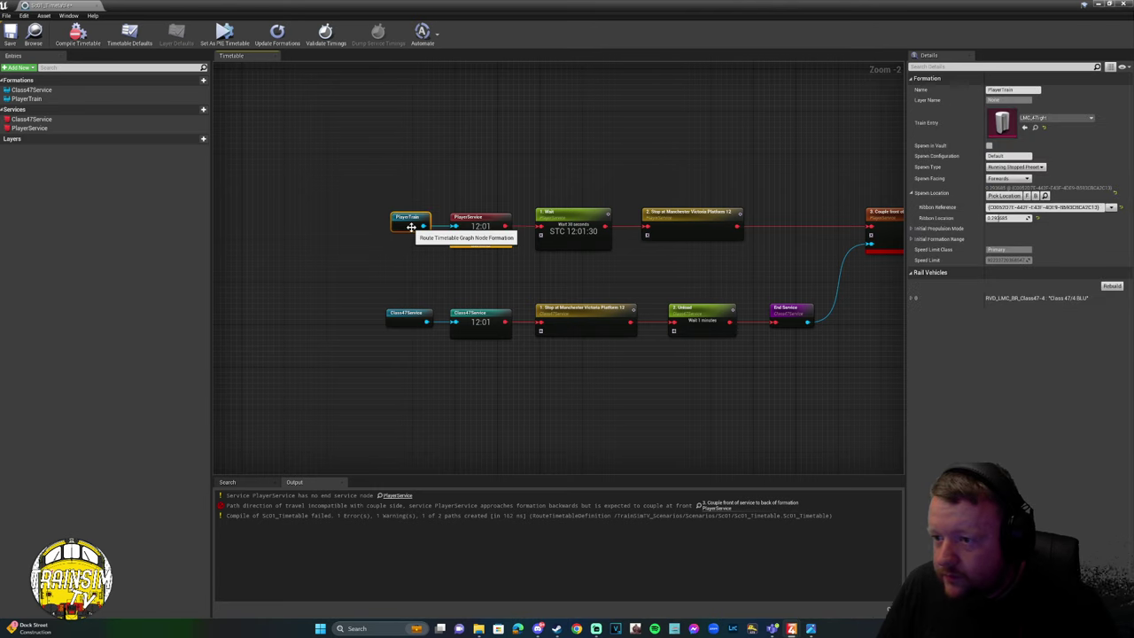
{"action": "left_click", "coordinate": [1008, 178]}
{"action": "left_click", "coordinate": [998, 191]}
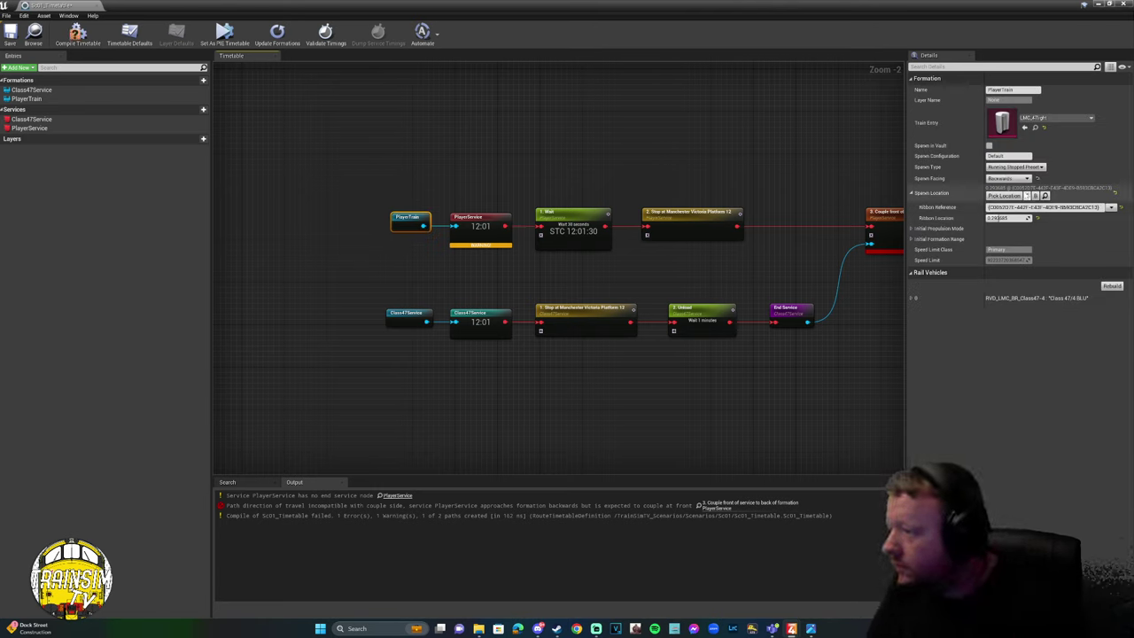
{"action": "left_click", "coordinate": [77, 34]}
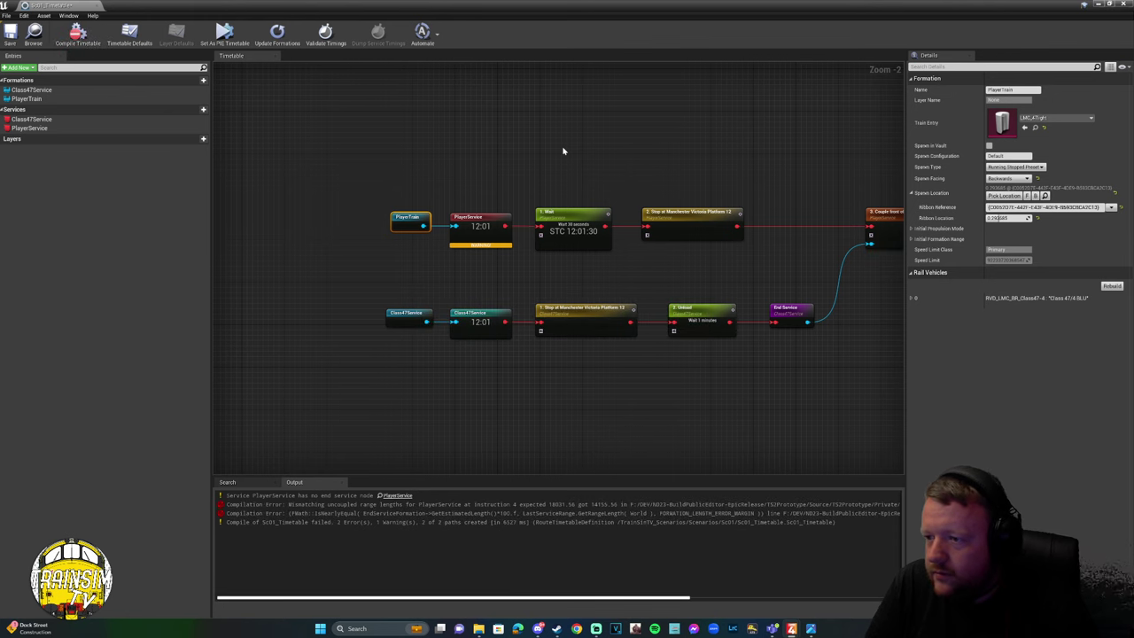
Add a Load / Unload instruction after the player service's Uncouple, with Load and Unload disabled.
{"action": "right_click_drag", "start_coordinate": [562, 151], "coordinate": [861, 160]}
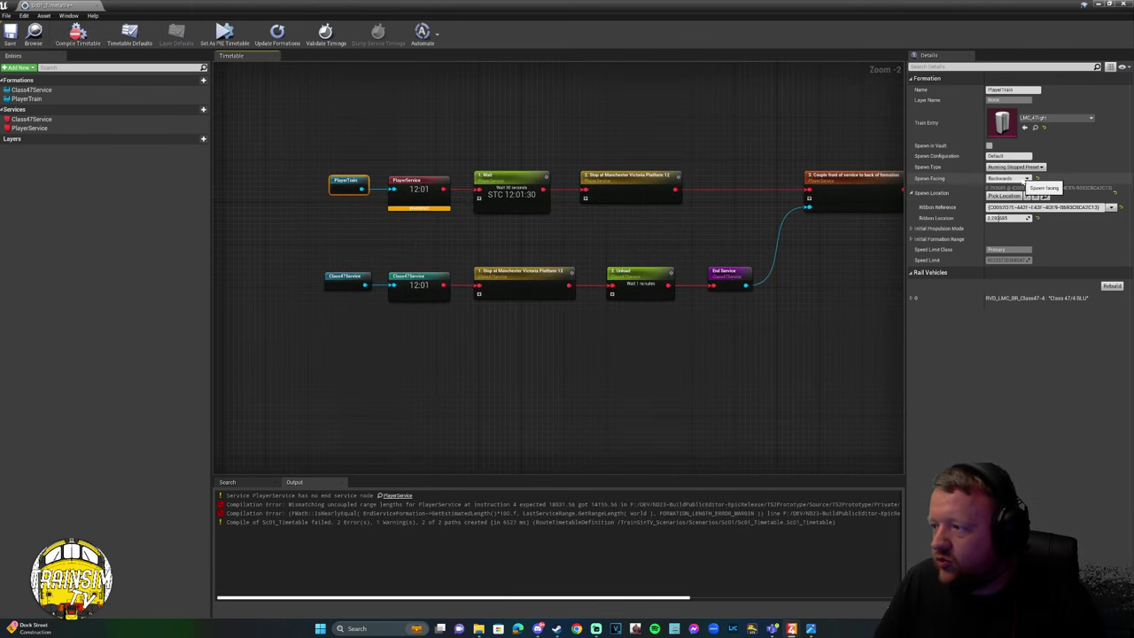
{"action": "right_click_drag", "start_coordinate": [810, 133], "coordinate": [554, 146]}
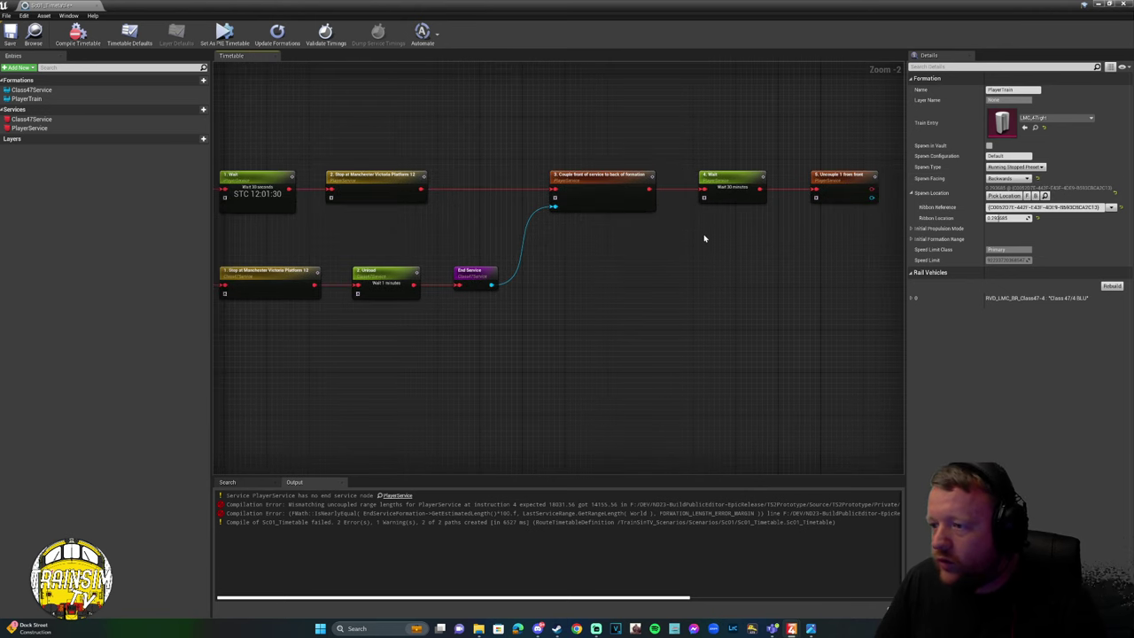
{"action": "right_click_drag", "start_coordinate": [735, 237], "coordinate": [438, 218]}
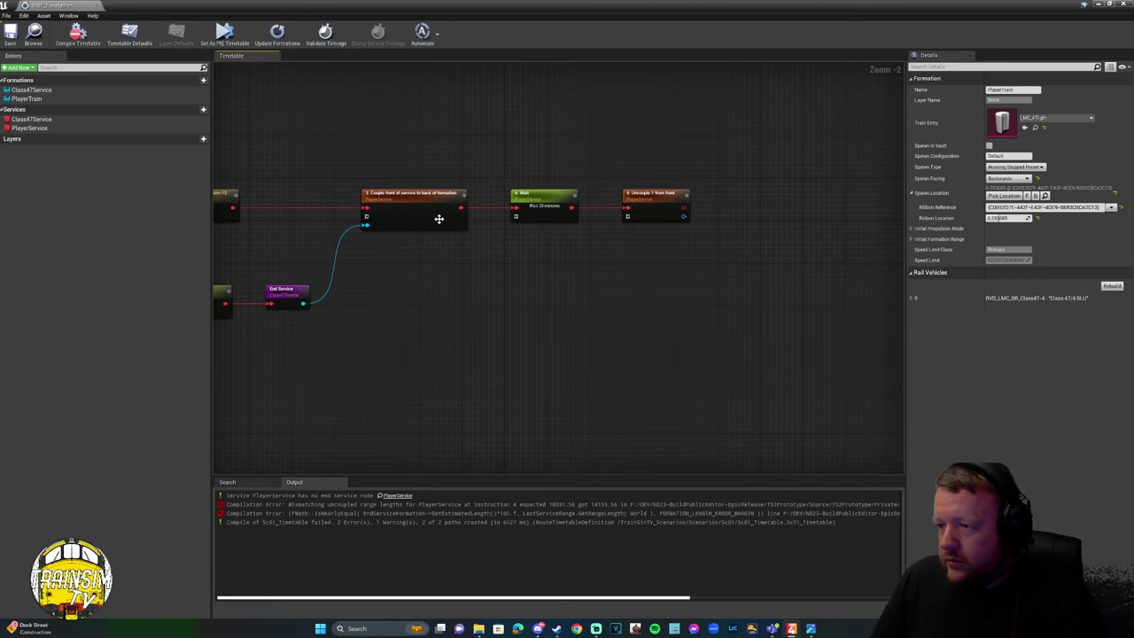
{"action": "scroll", "coordinate": [435, 225], "scroll_direction": "up", "scroll_amount": 2}
{"action": "right_click_drag", "start_coordinate": [579, 215], "coordinate": [470, 251]}
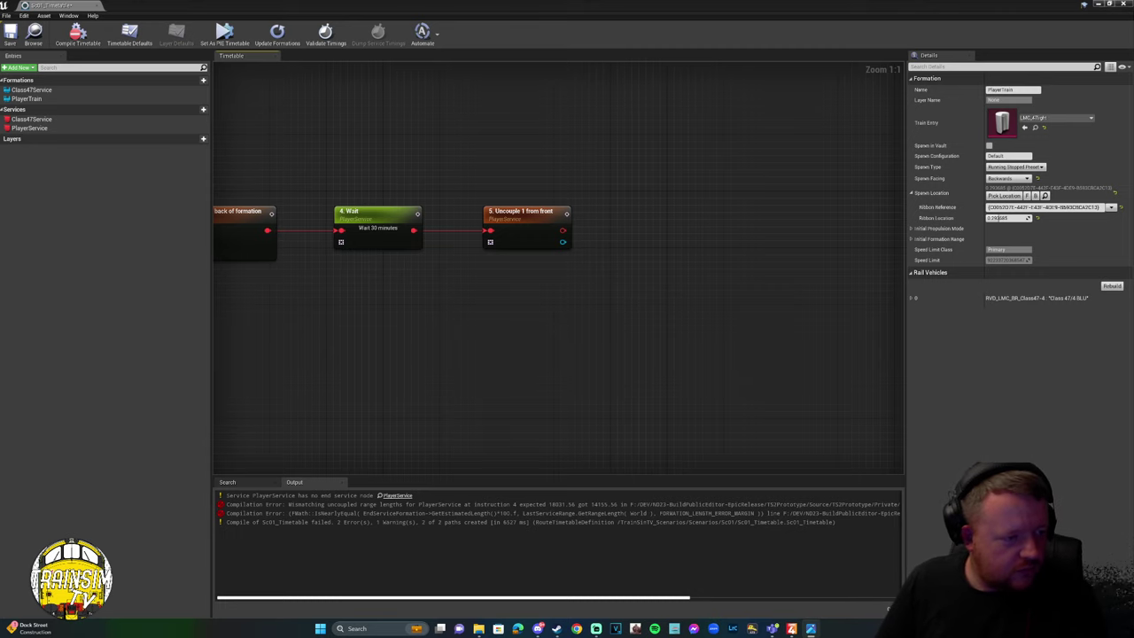
{"action": "right_click_drag", "start_coordinate": [488, 306], "coordinate": [357, 310]}
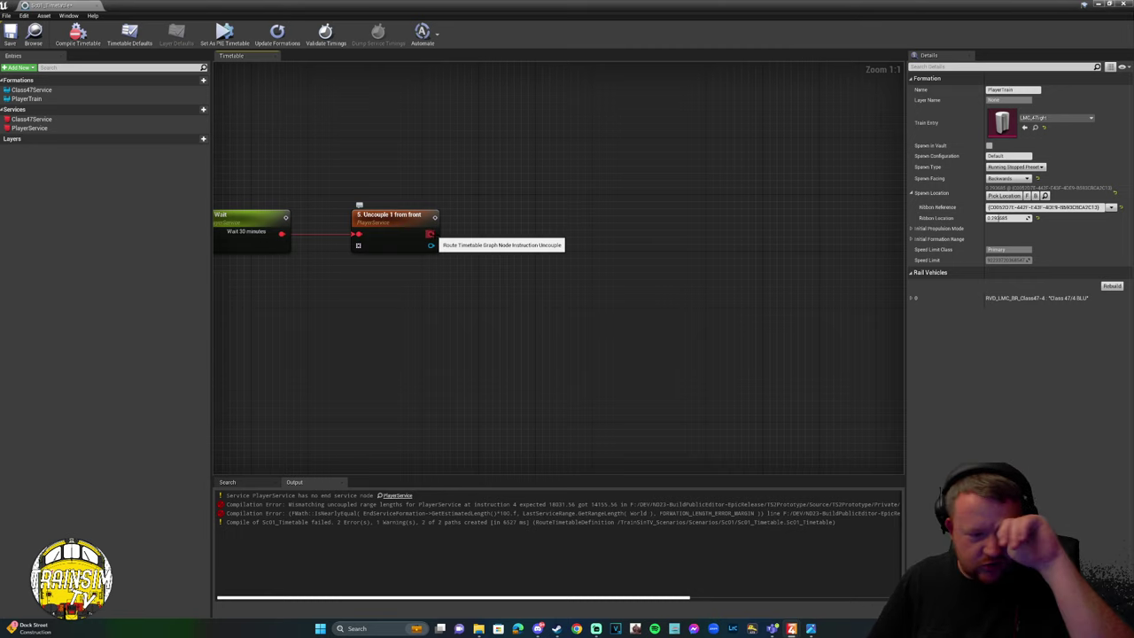
{"action": "left_click_drag", "start_coordinate": [433, 234], "coordinate": [531, 238]}
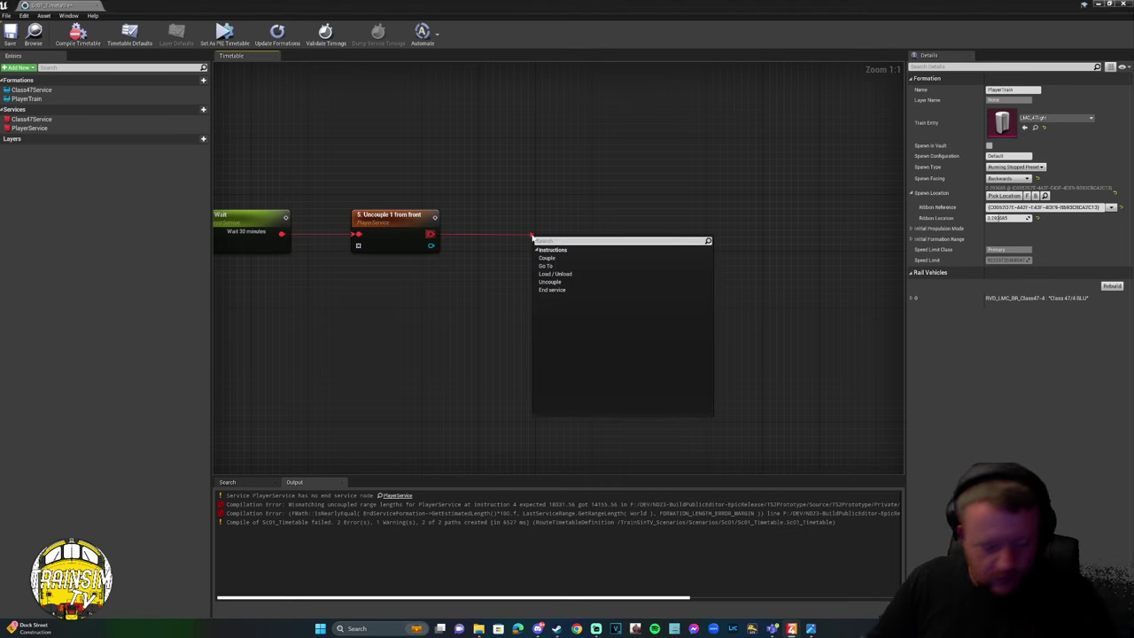
{"action": "left_click", "coordinate": [556, 274]}
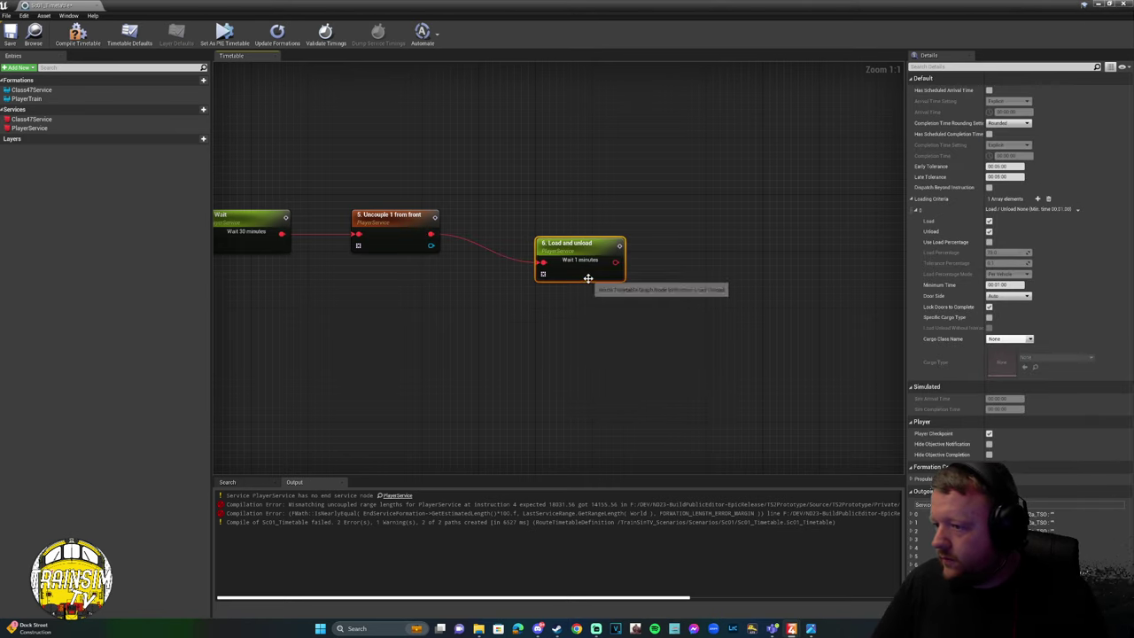
{"action": "left_click", "coordinate": [990, 221]}
{"action": "left_click", "coordinate": [990, 231]}
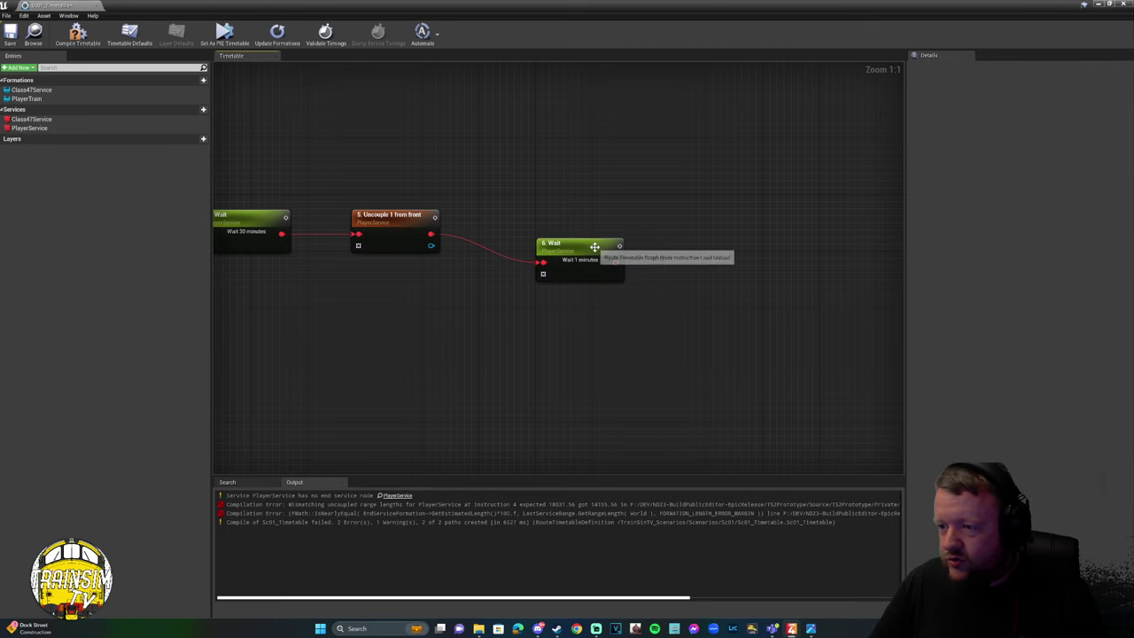
Move the new Wait node up and set its minimum time to 00:00:30.
{"action": "left_click_drag", "start_coordinate": [594, 252], "coordinate": [587, 196]}
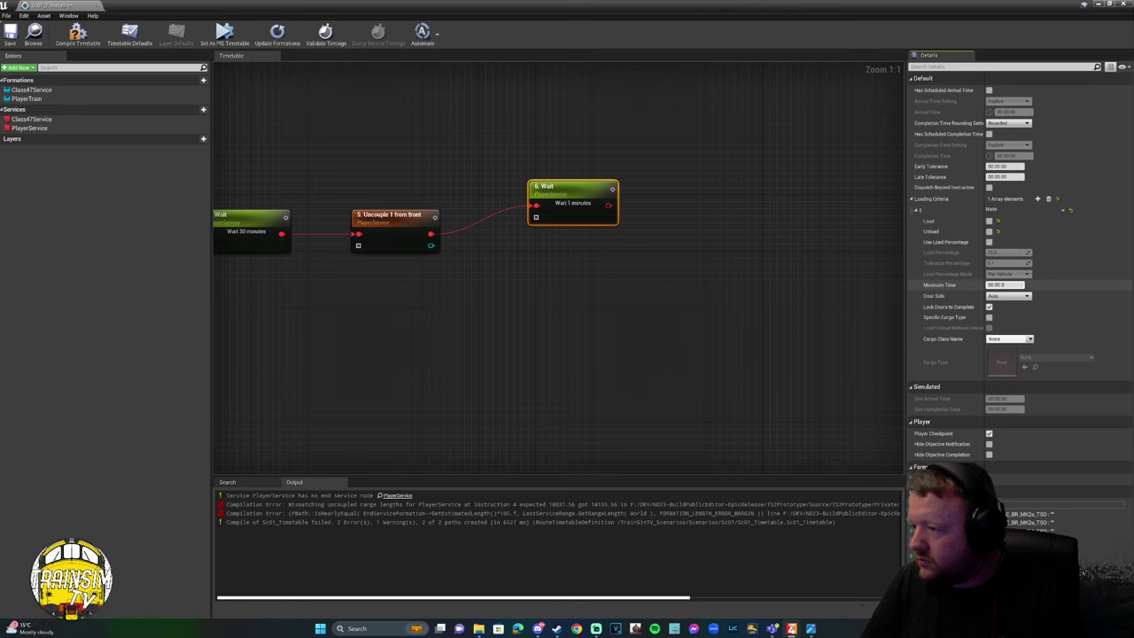
{"action": "type", "text": "0"}
{"action": "key", "text": "Return"}
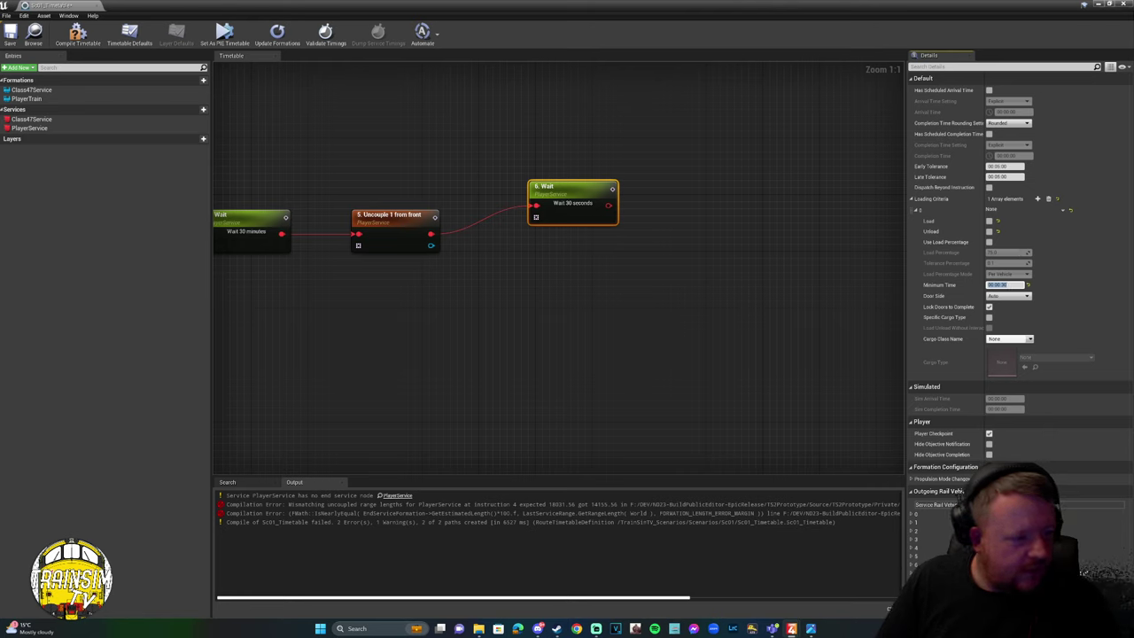
{"action": "right_click_drag", "start_coordinate": [655, 280], "coordinate": [656, 285]}
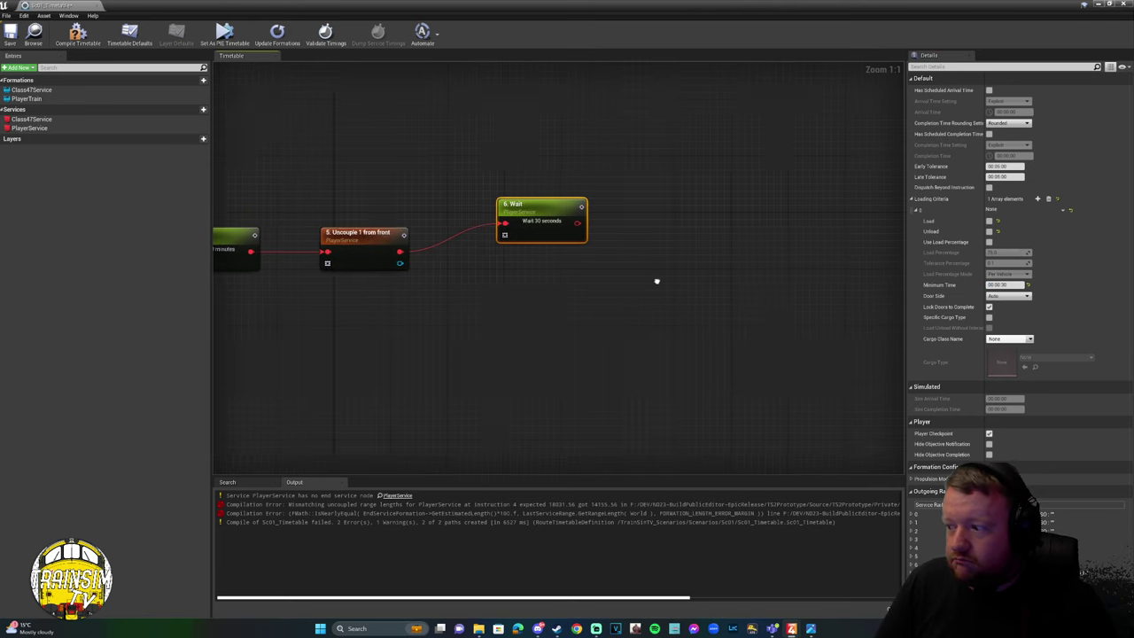
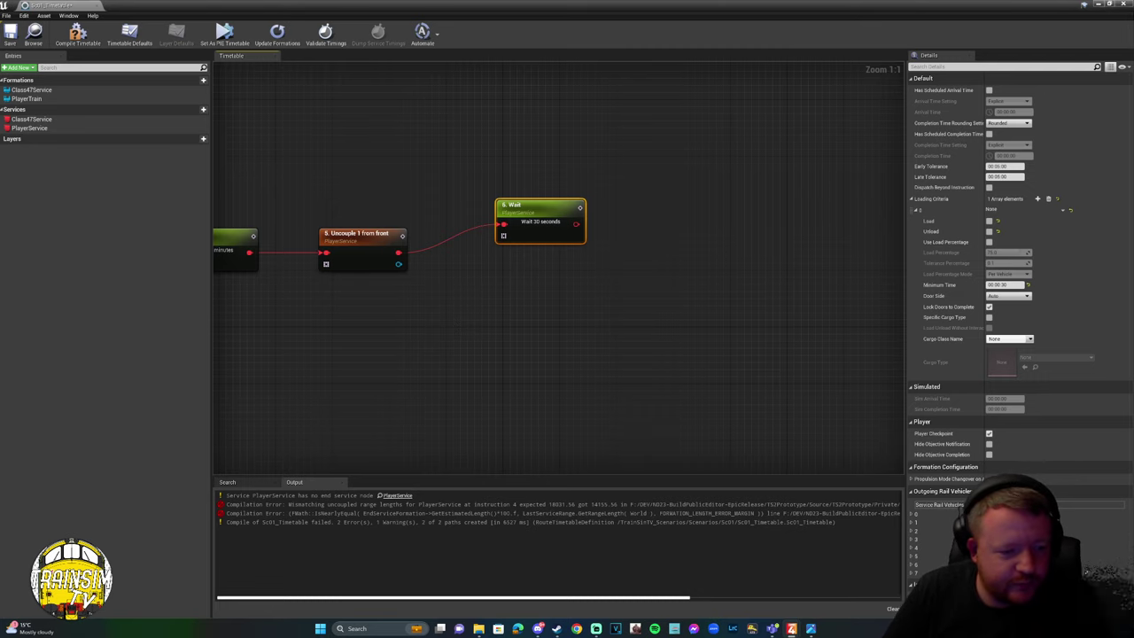
Add a Go To instruction in line after the player service's 30-second Wait.
{"action": "right_click_drag", "start_coordinate": [568, 309], "coordinate": [443, 331]}
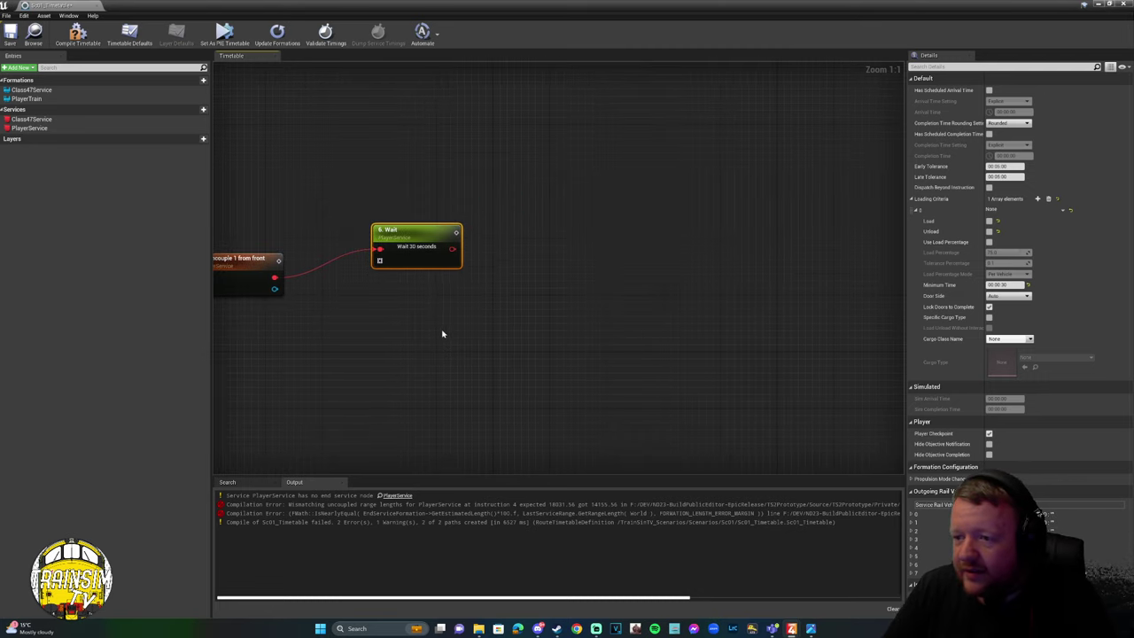
{"action": "left_click_drag", "start_coordinate": [452, 248], "coordinate": [639, 249]}
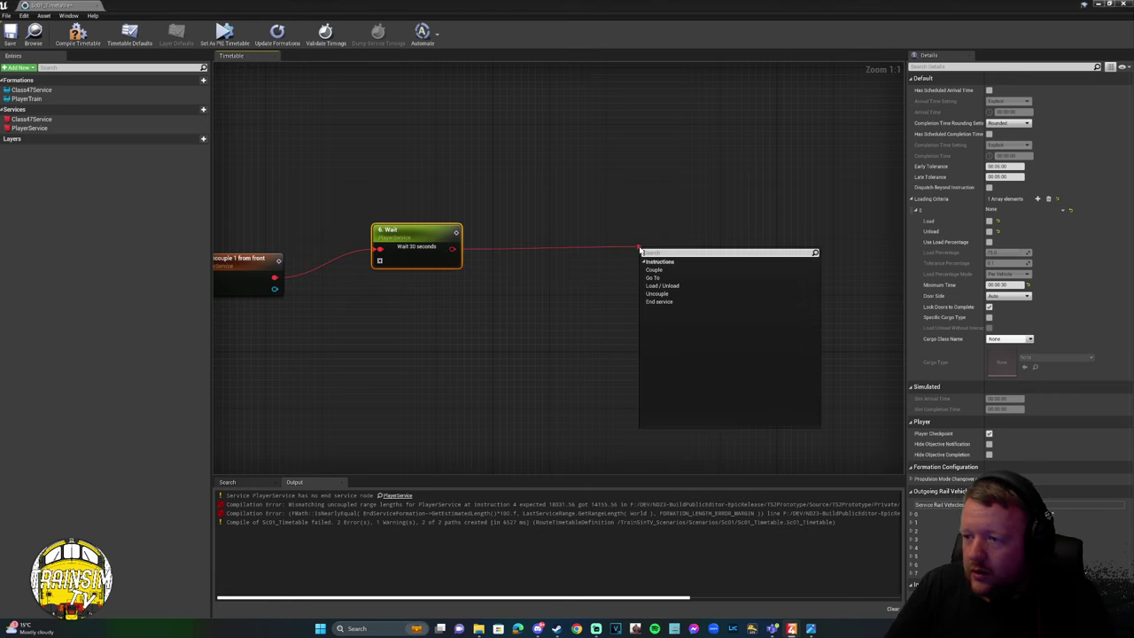
{"action": "left_click", "coordinate": [676, 279]}
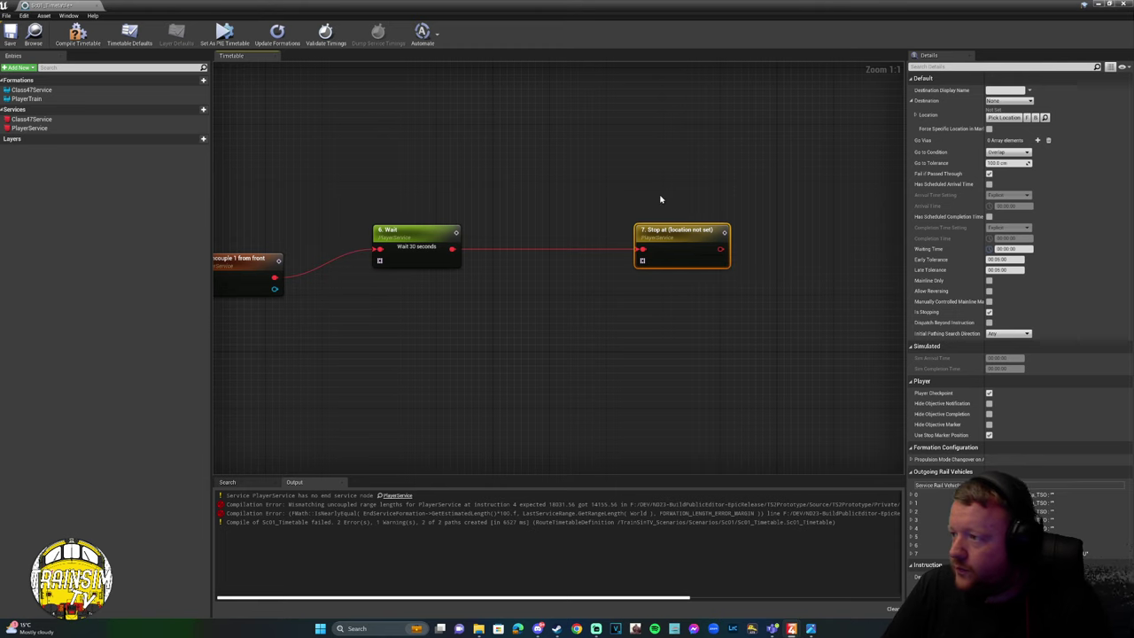
{"action": "left_click", "coordinate": [77, 36]}
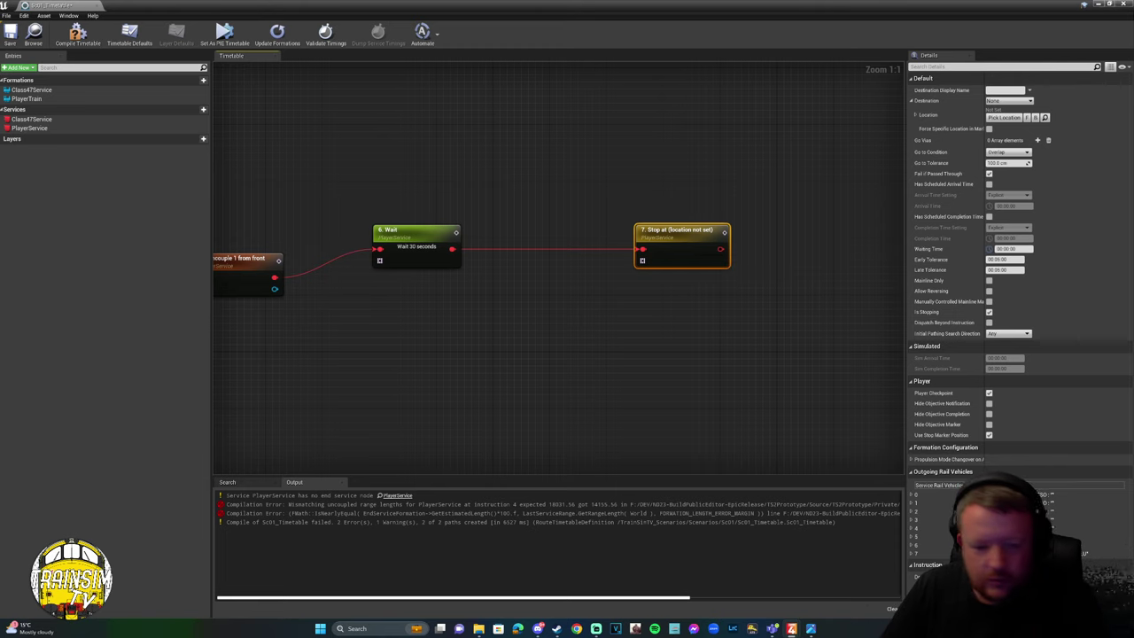
Open the route map from the level editor, examine the tracks around Red Bank Carriage Sidings, and close the map.
{"action": "double_click", "coordinate": [282, 11]}
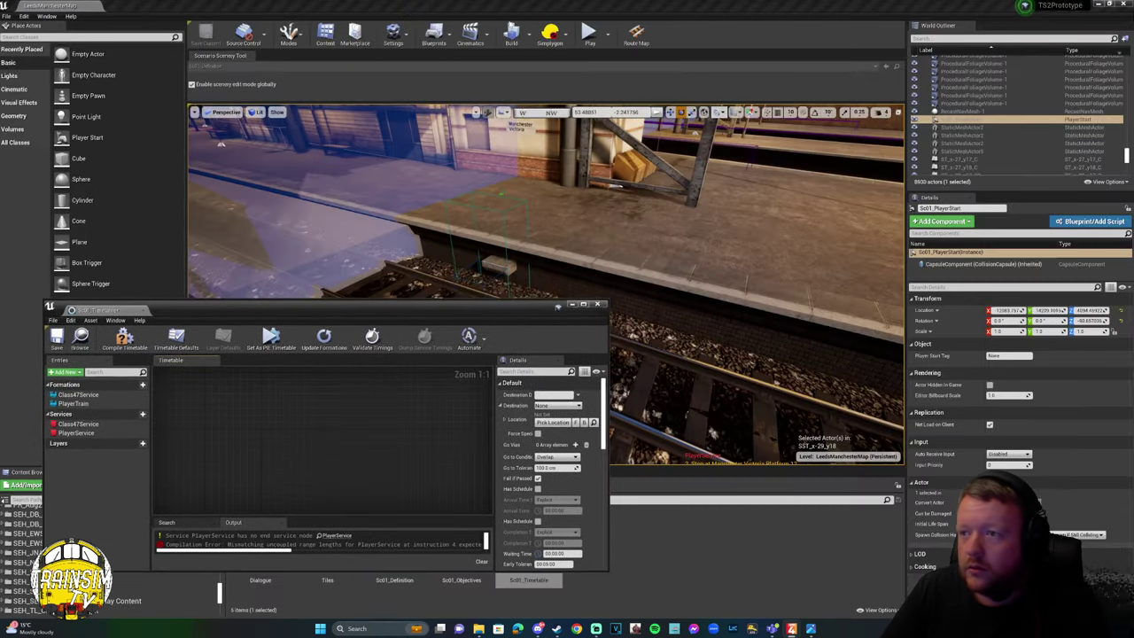
{"action": "left_click", "coordinate": [631, 39]}
{"action": "scroll", "coordinate": [433, 372], "scroll_direction": "up", "scroll_amount": 10}
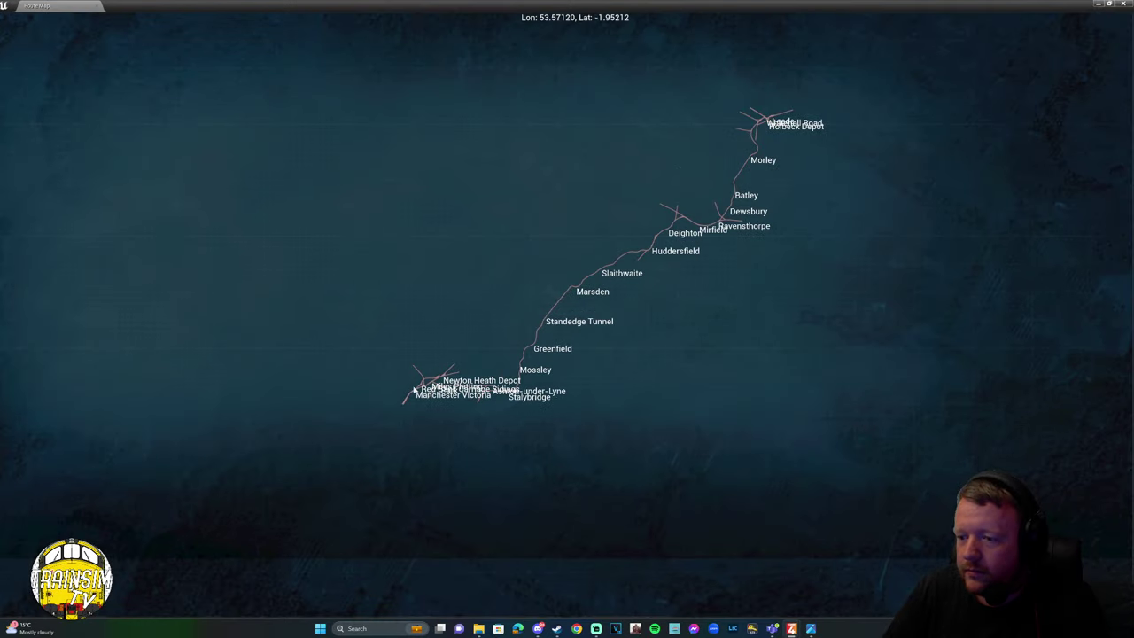
{"action": "scroll", "coordinate": [433, 372], "scroll_direction": "up", "scroll_amount": 10}
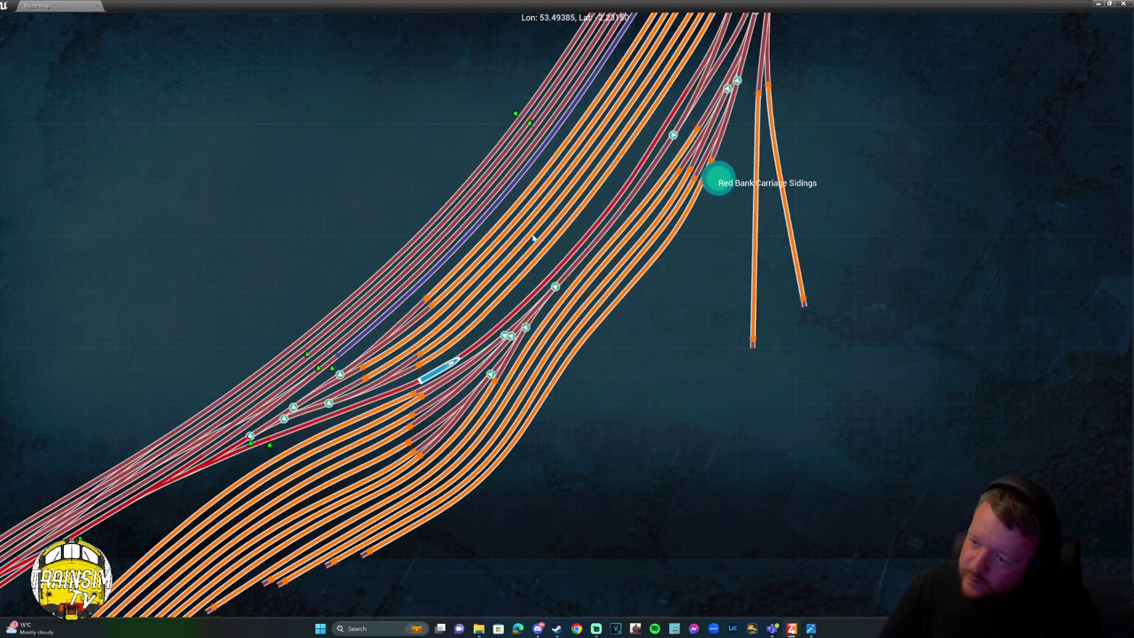
{"action": "key", "text": "w"}
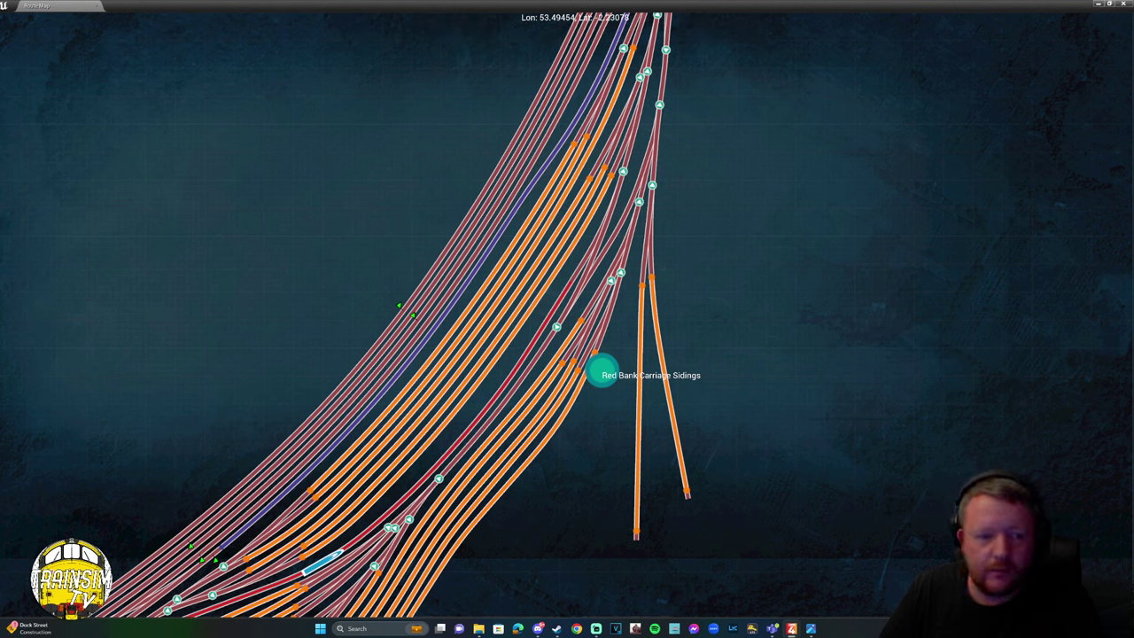
{"action": "left_click", "coordinate": [1126, 4]}
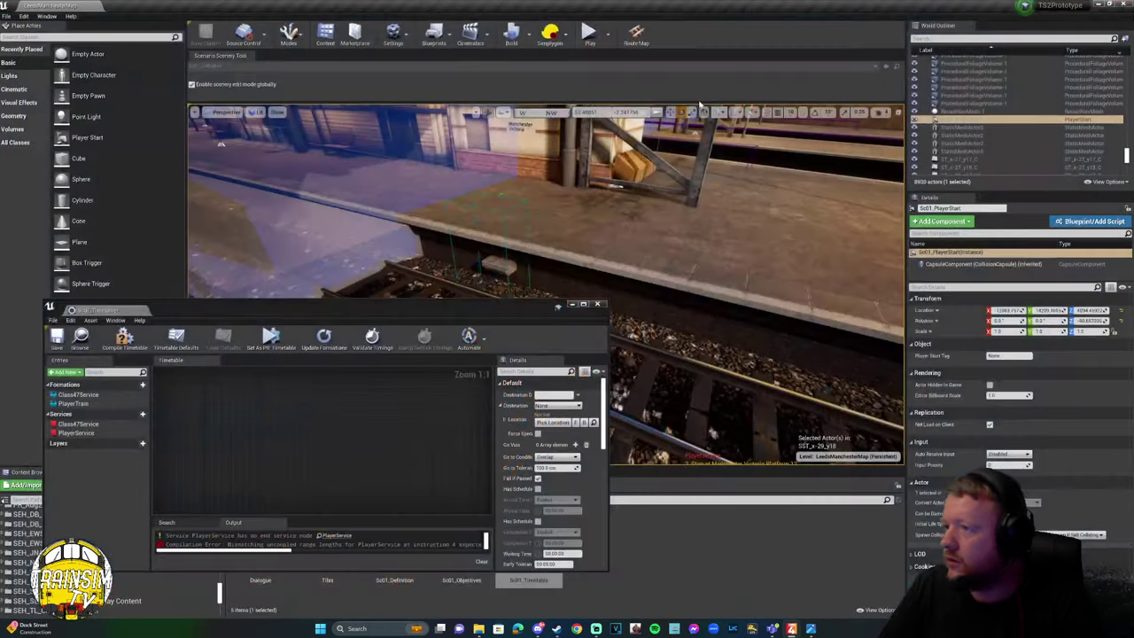
Set the new Go To instruction's destination to Red Bank Carriage Siding 01 and move its node closer to the 30-second Wait.
{"action": "double_click", "coordinate": [403, 310]}
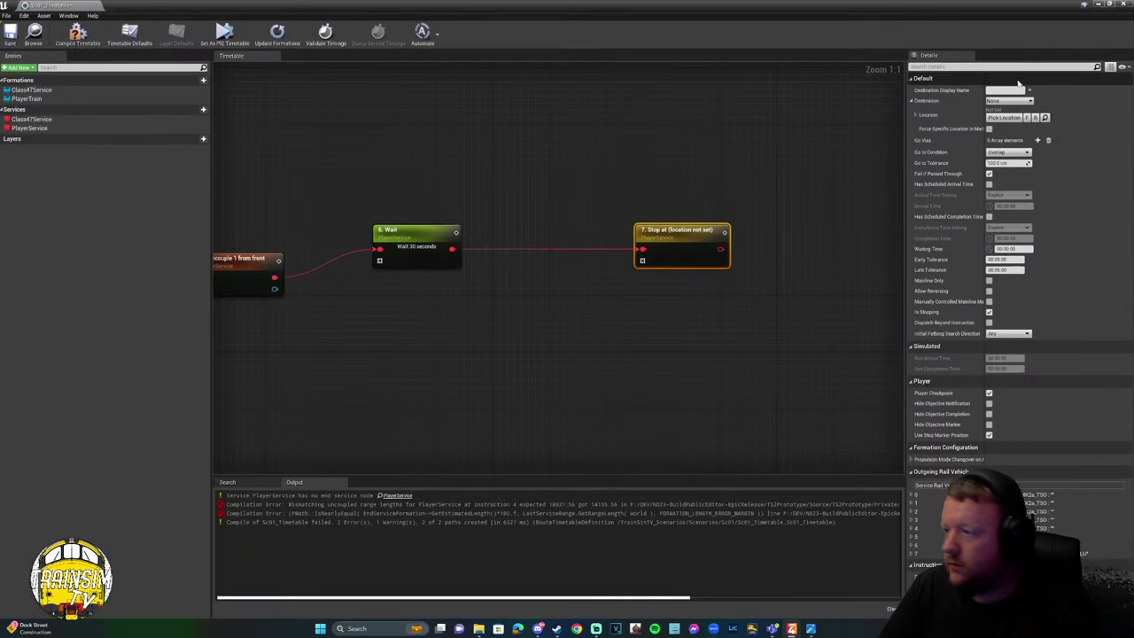
{"action": "left_click", "coordinate": [1019, 102]}
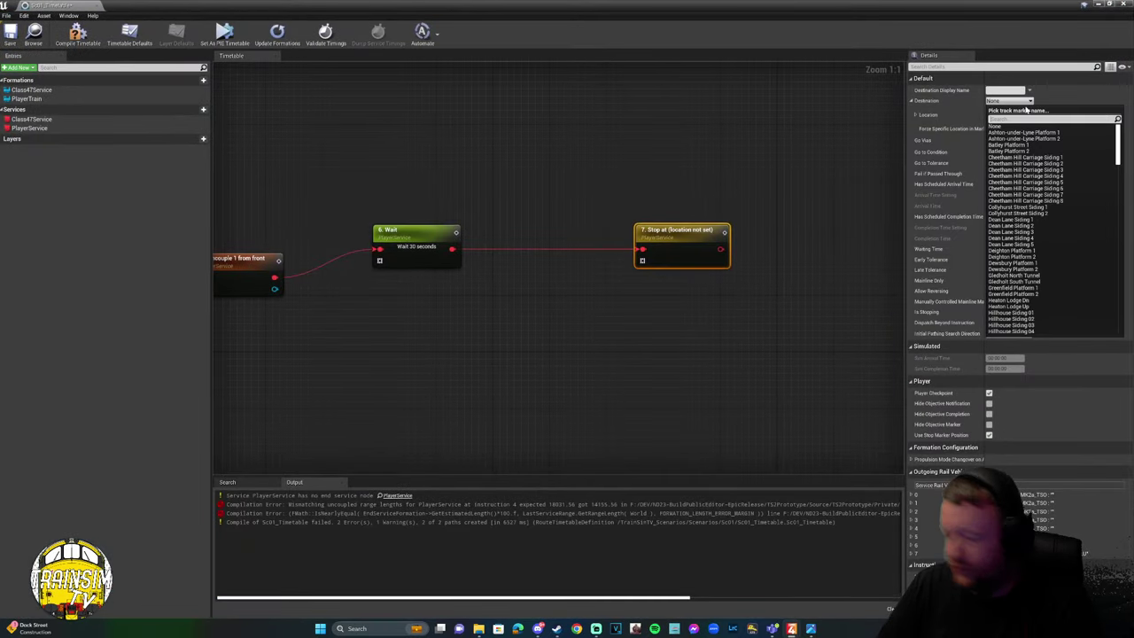
{"action": "type", "text": "red"}
{"action": "key", "text": "Return"}
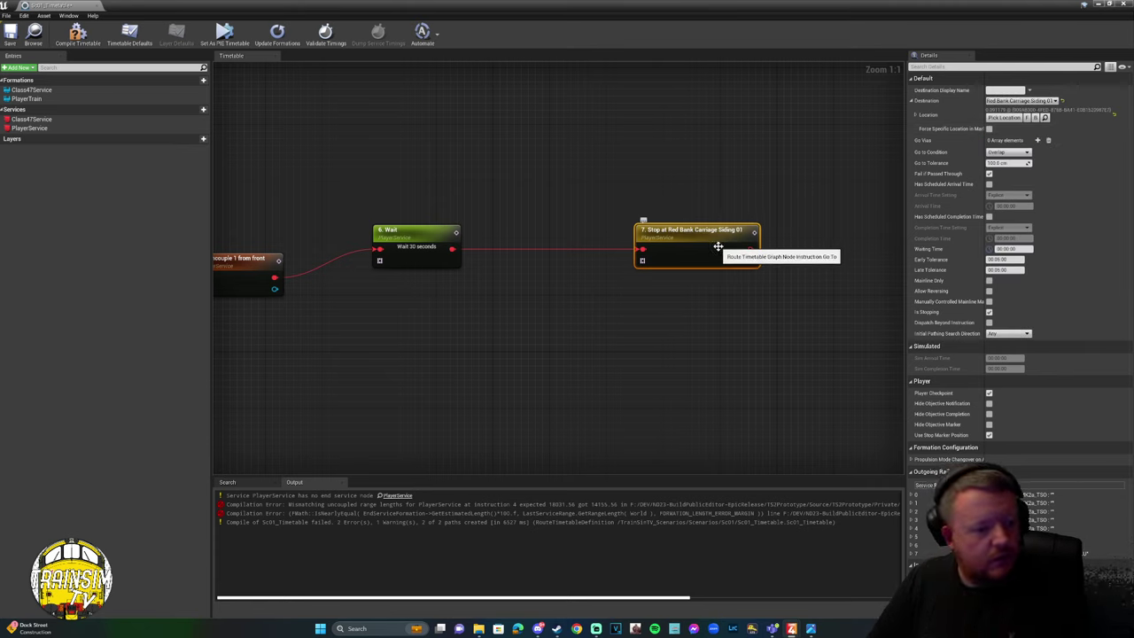
{"action": "left_click_drag", "start_coordinate": [714, 246], "coordinate": [637, 246]}
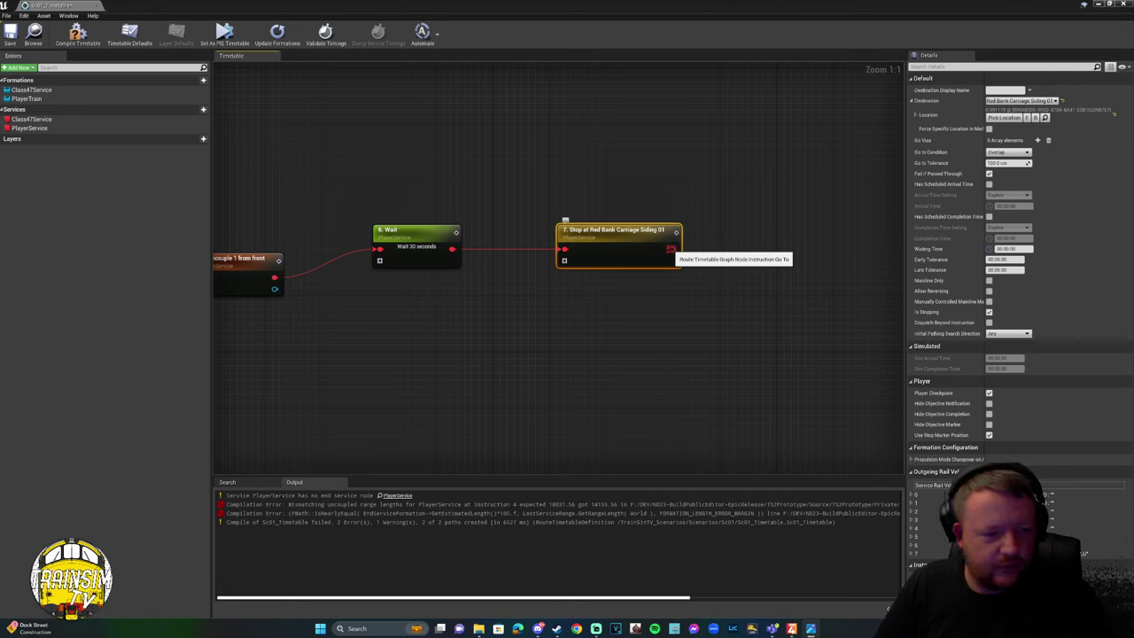
Add an Uncouple instruction after the Red Bank Carriage Siding 01 stop and set its waiting time to 00:00:00.
{"action": "left_click_drag", "start_coordinate": [671, 249], "coordinate": [755, 251]}
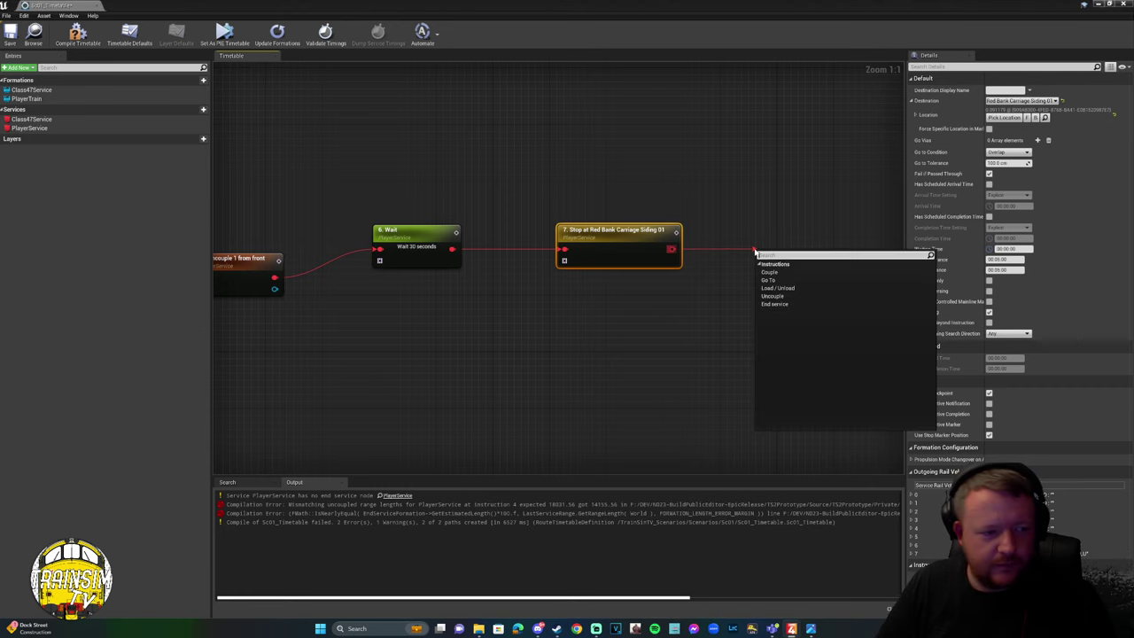
{"action": "left_click", "coordinate": [773, 296]}
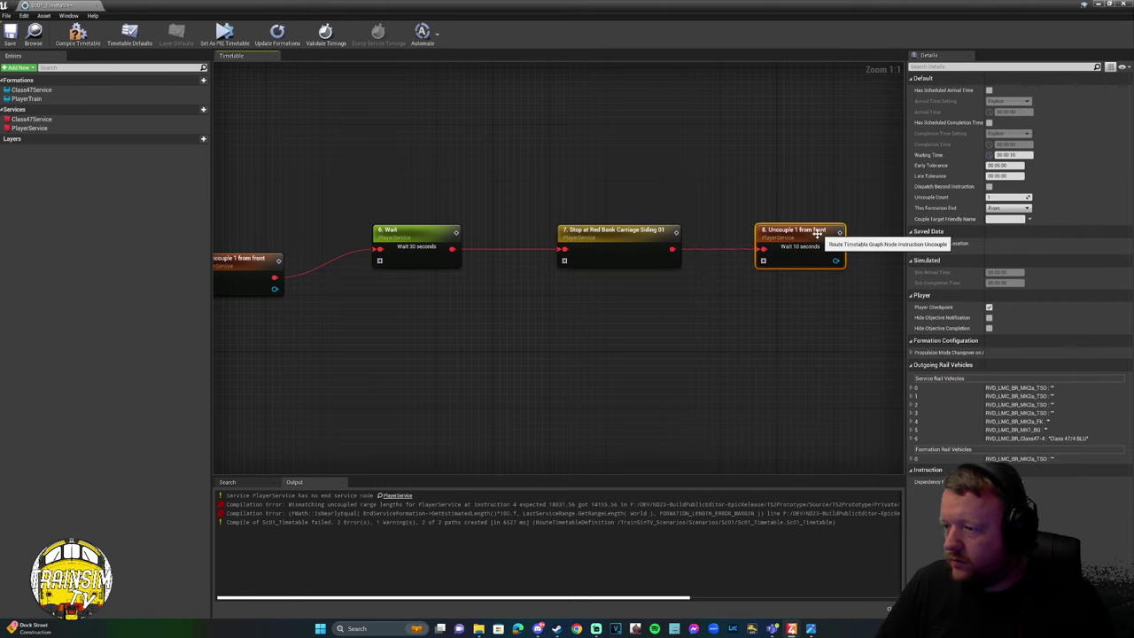
{"action": "right_click_drag", "start_coordinate": [745, 174], "coordinate": [493, 171]}
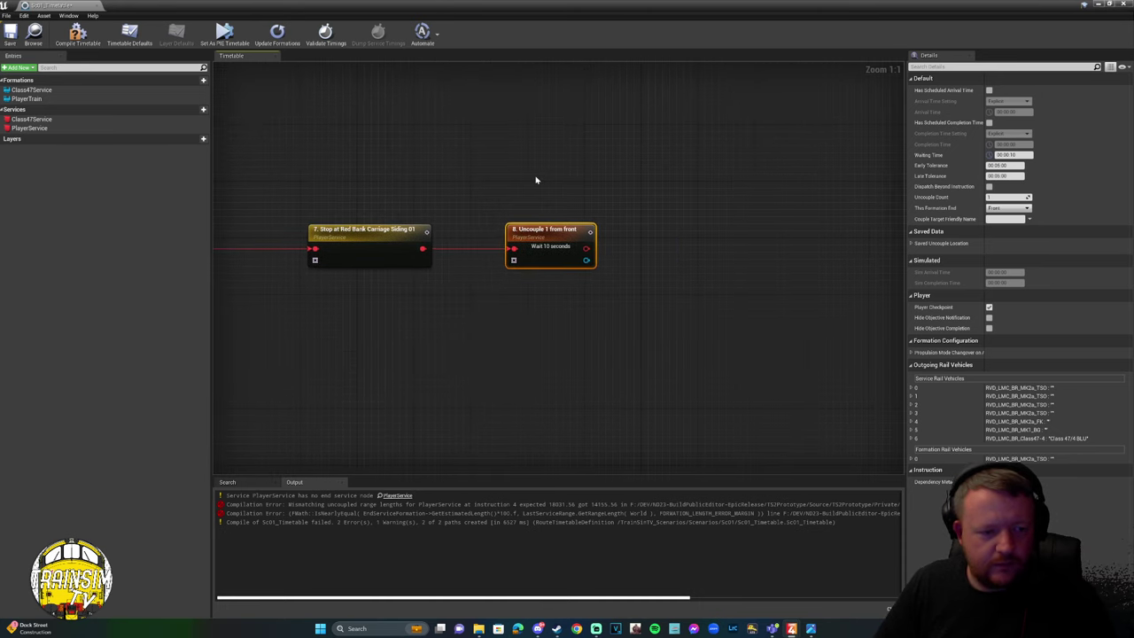
{"action": "left_click_drag", "start_coordinate": [576, 235], "coordinate": [562, 235]}
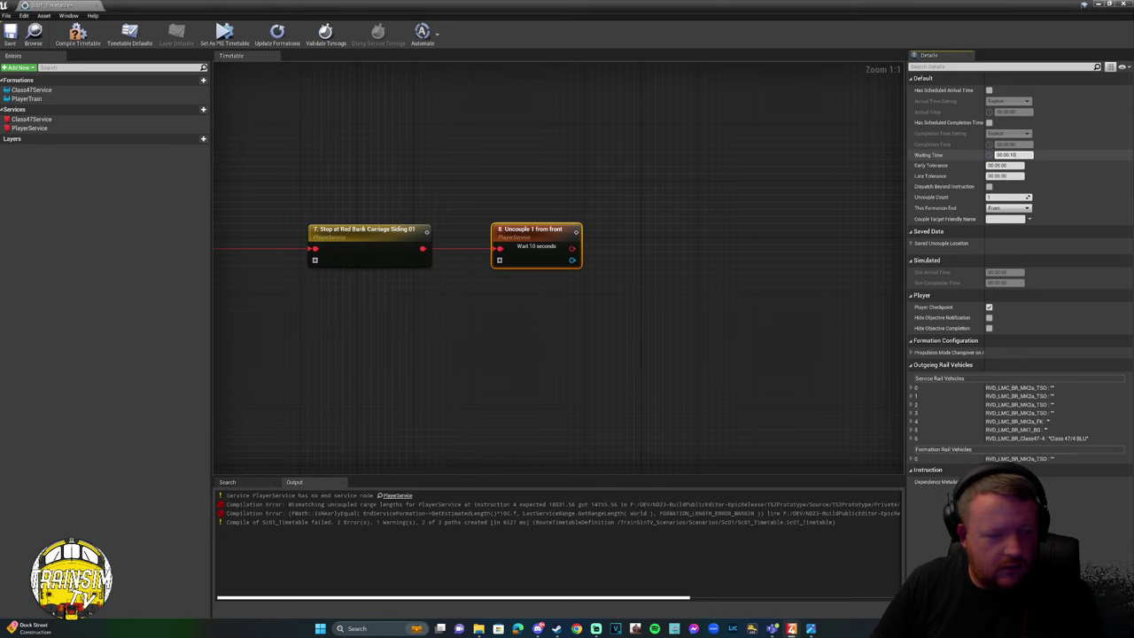
{"action": "key", "text": "Return"}
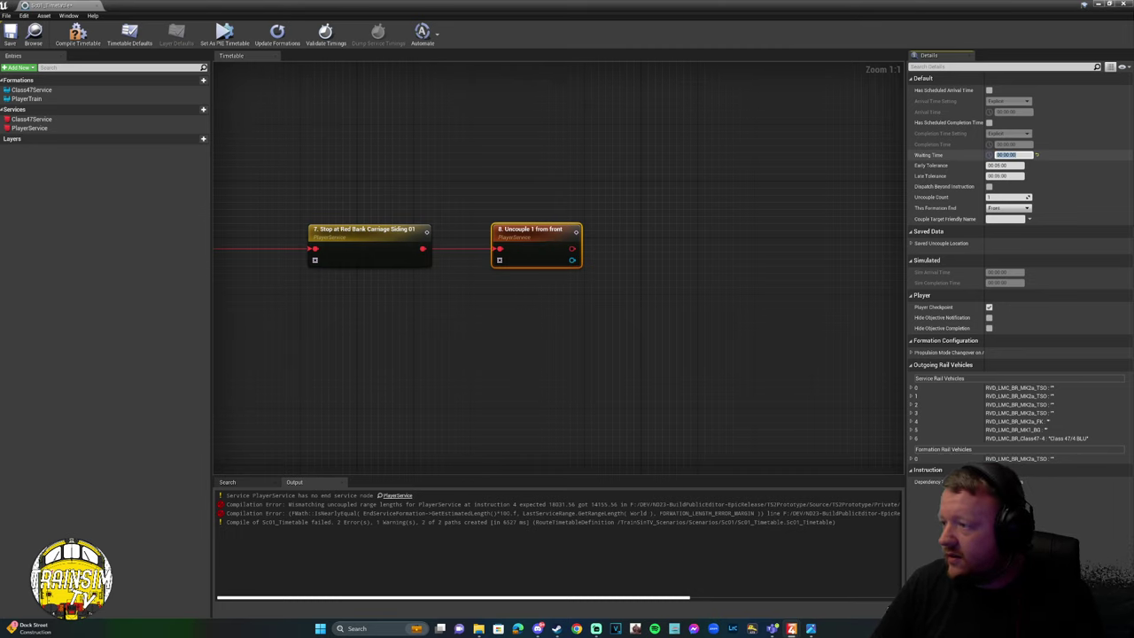
Add a Load / Unload instruction after the Red Bank siding's Uncouple, with Load and Unload disabled.
{"action": "right_click_drag", "start_coordinate": [581, 261], "coordinate": [447, 256]}
{"action": "left_click_drag", "start_coordinate": [395, 256], "coordinate": [514, 258]}
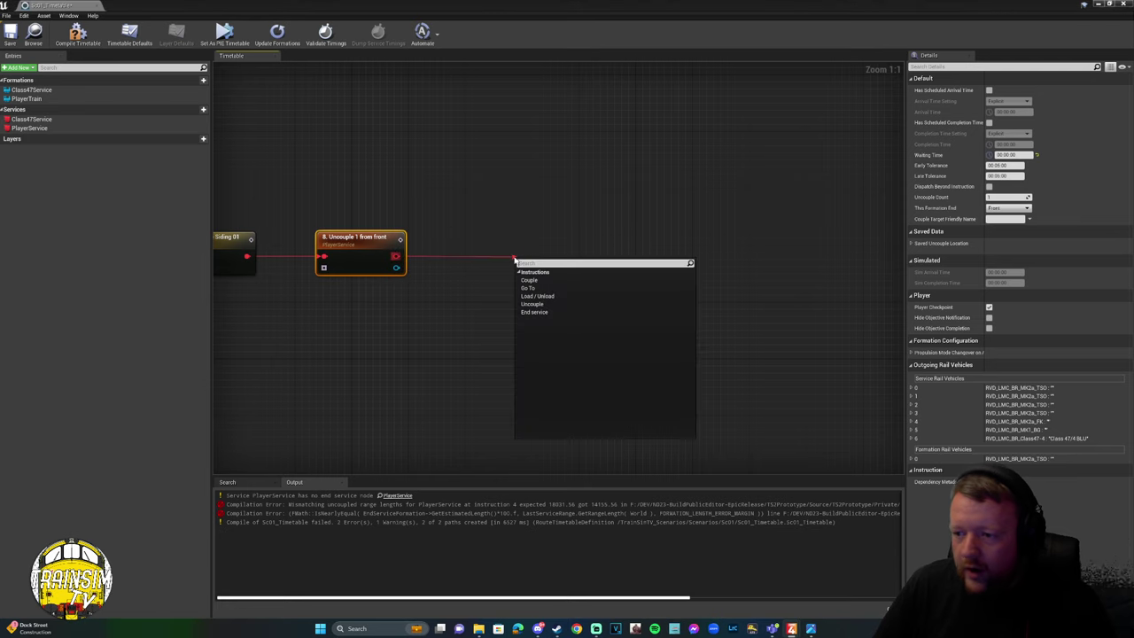
{"action": "left_click", "coordinate": [552, 296]}
{"action": "left_click", "coordinate": [989, 220]}
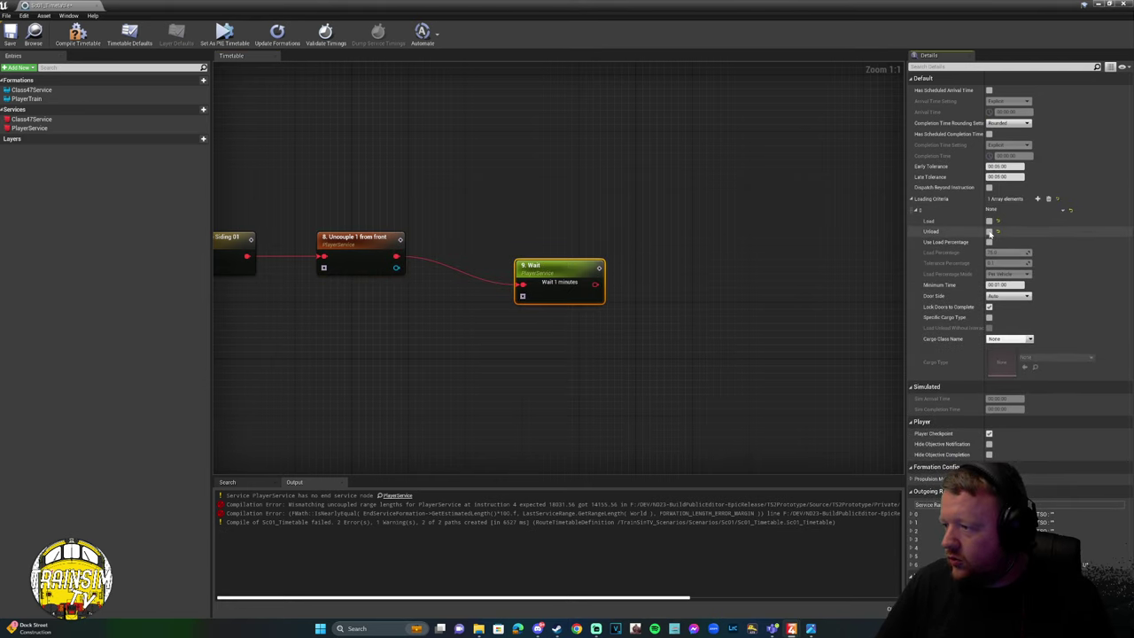
Complete the Wait after the Red Bank siding's Uncouple with Unload disabled and a minimum time of 00:00:20, and compile the timetable.
{"action": "left_click", "coordinate": [989, 231]}
{"action": "left_click_drag", "start_coordinate": [581, 265], "coordinate": [581, 239]}
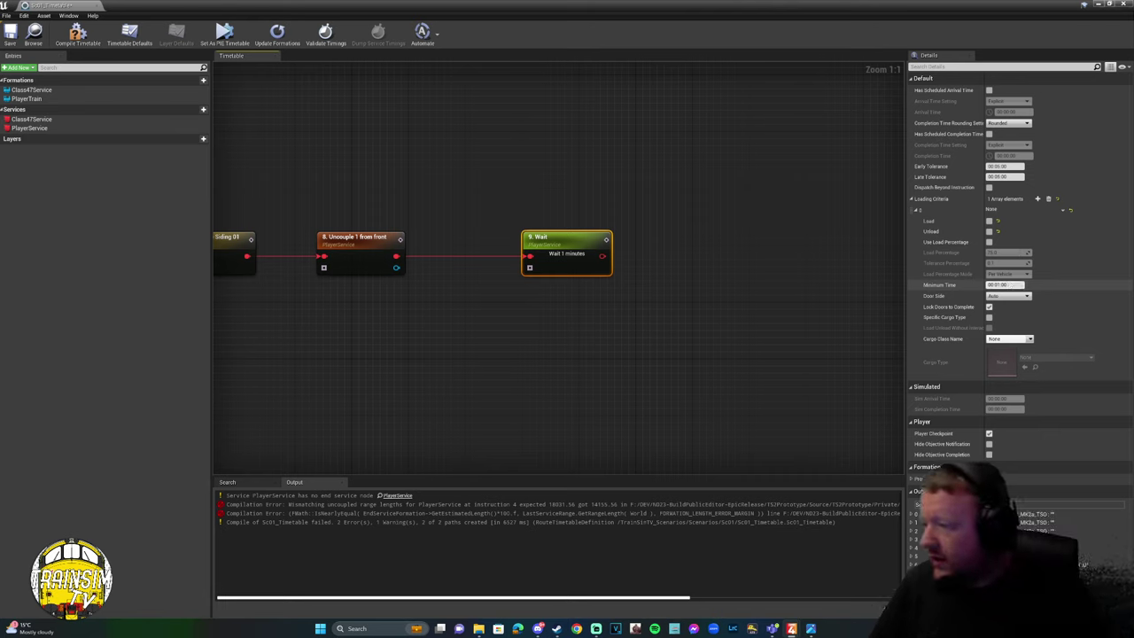
{"action": "left_click", "coordinate": [1005, 285]}
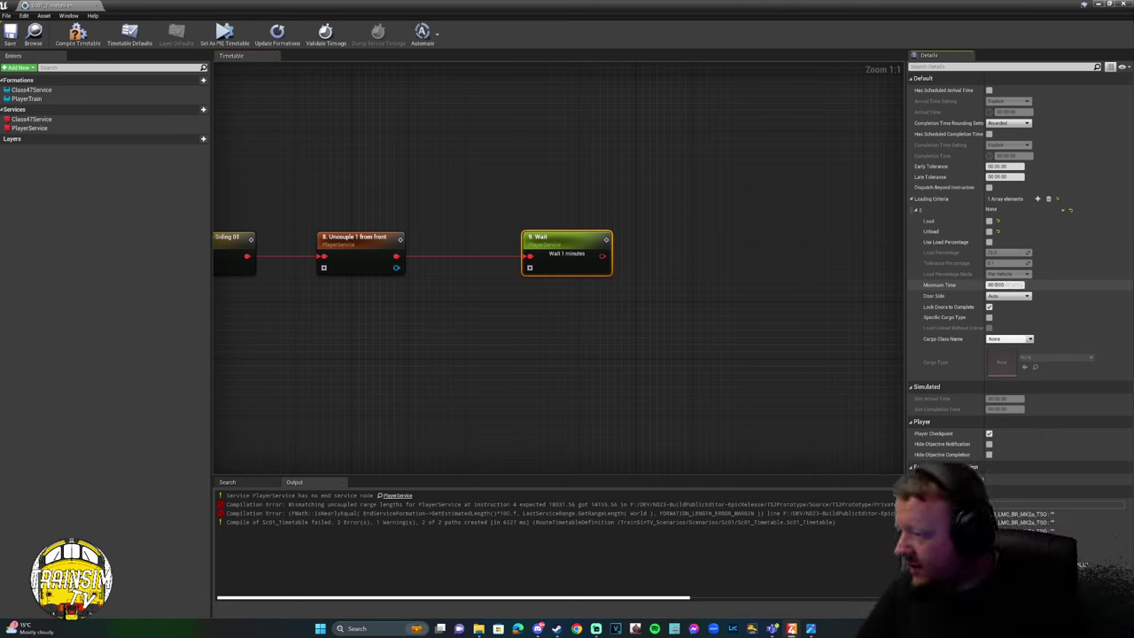
{"action": "type", "text": "0:"}
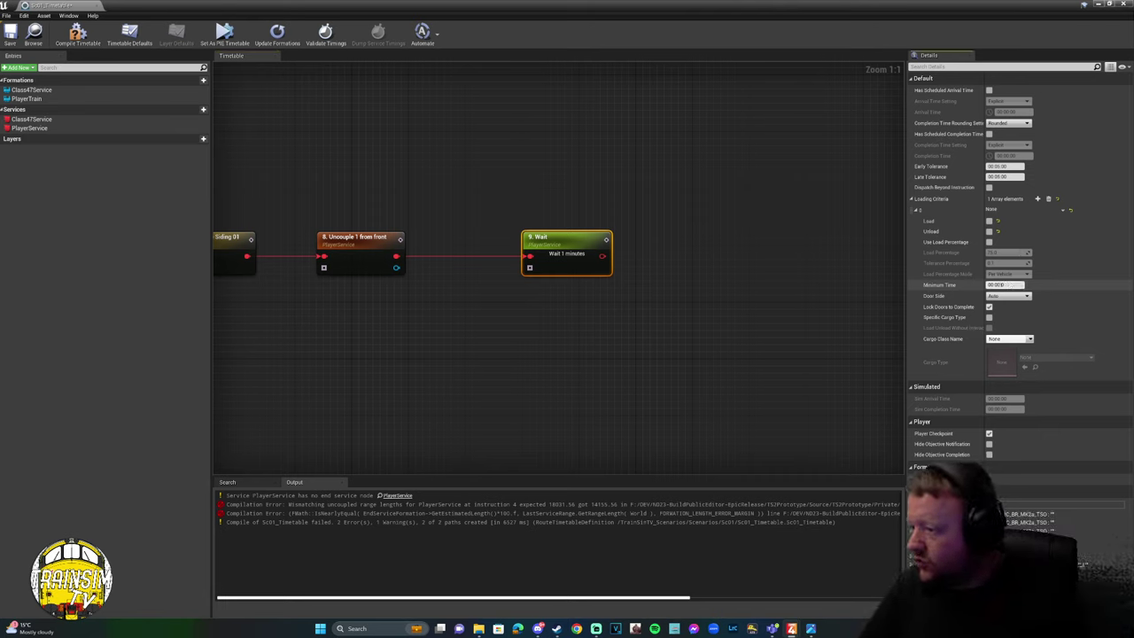
{"action": "type", "text": "20"}
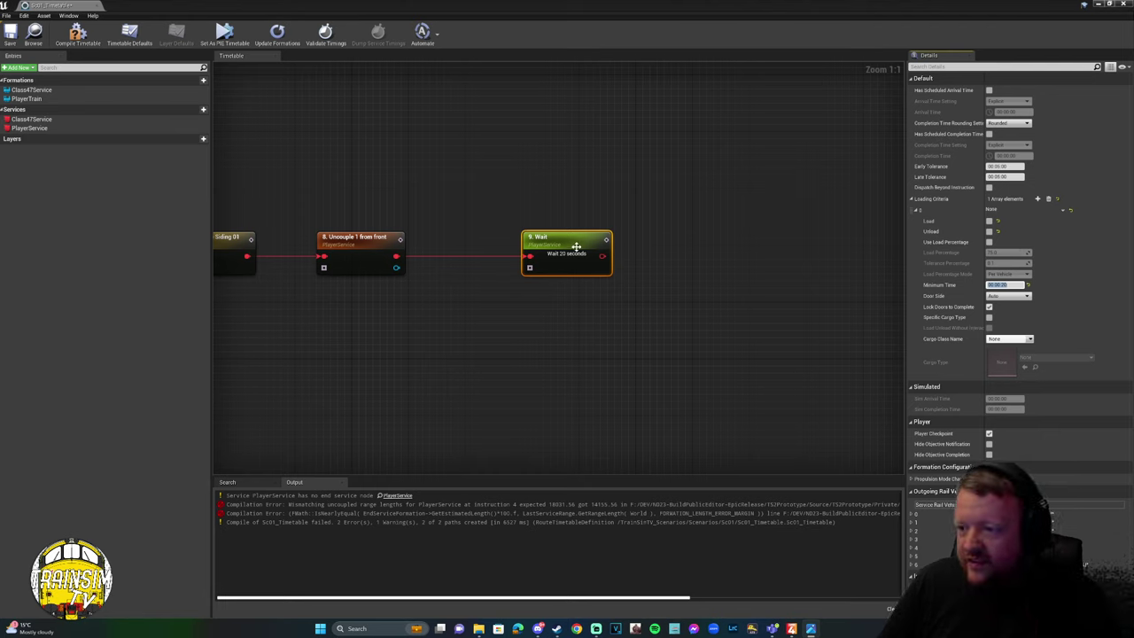
{"action": "left_click_drag", "start_coordinate": [576, 247], "coordinate": [540, 247]}
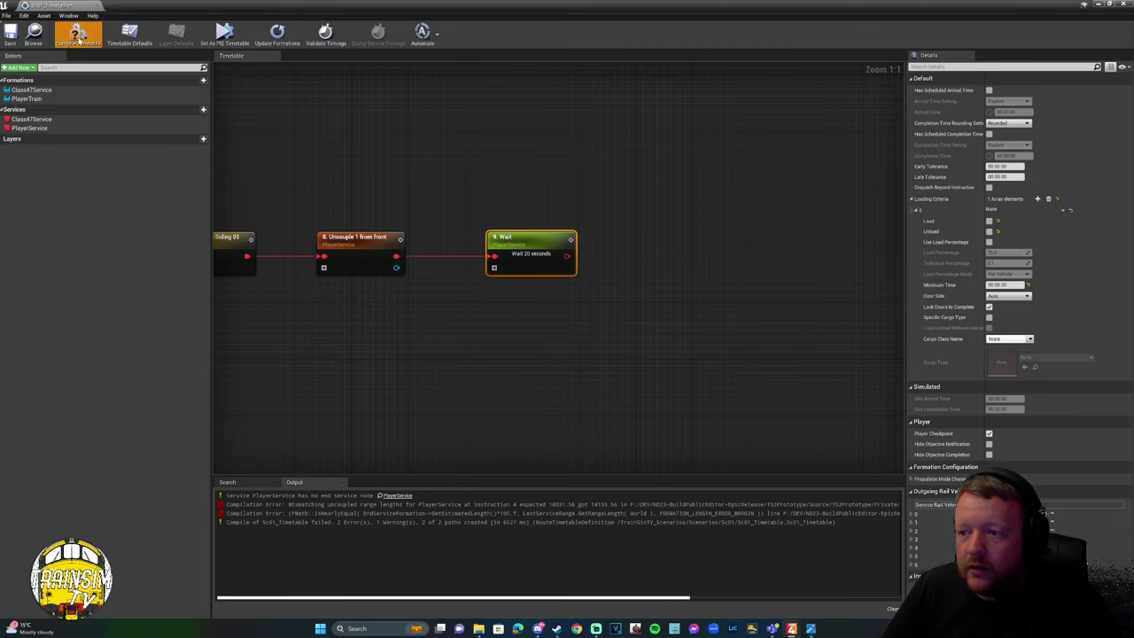
{"action": "left_click", "coordinate": [77, 34]}
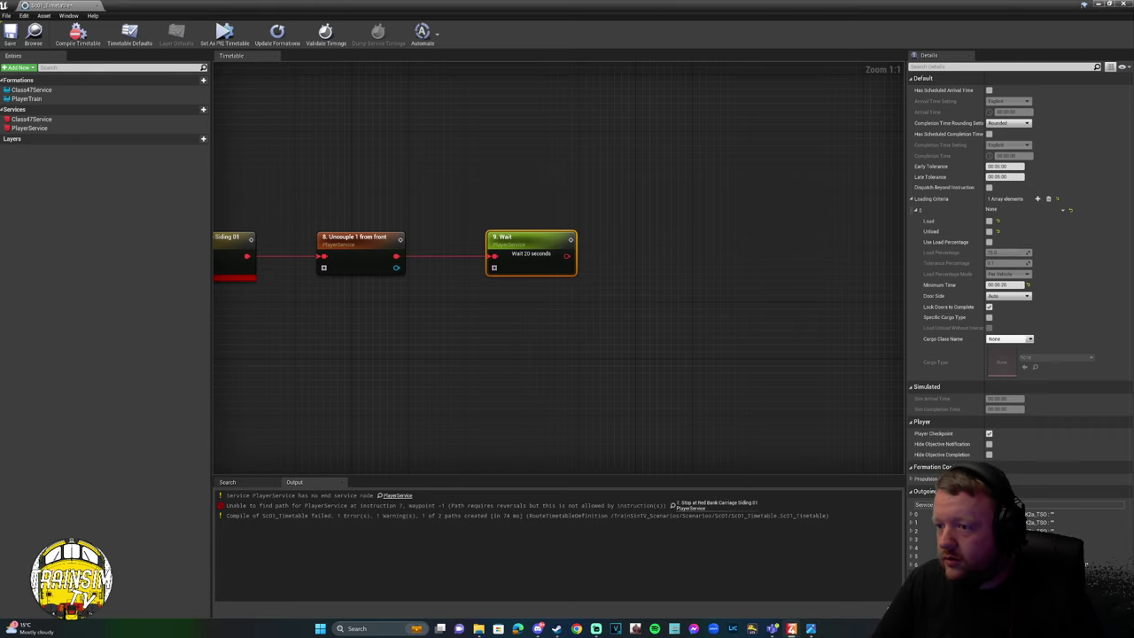
Open the route map from the level editor, examine the Red Bank and Cheetham Hill sidings, and return to the timetable.
{"action": "left_click", "coordinate": [1100, 4]}
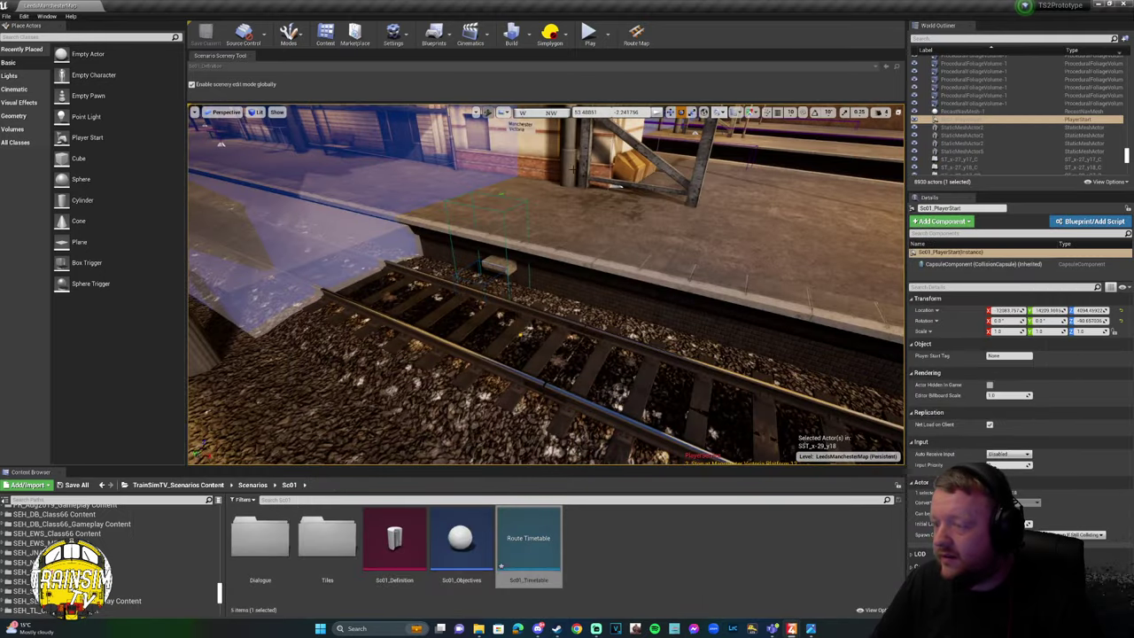
{"action": "left_click", "coordinate": [636, 35]}
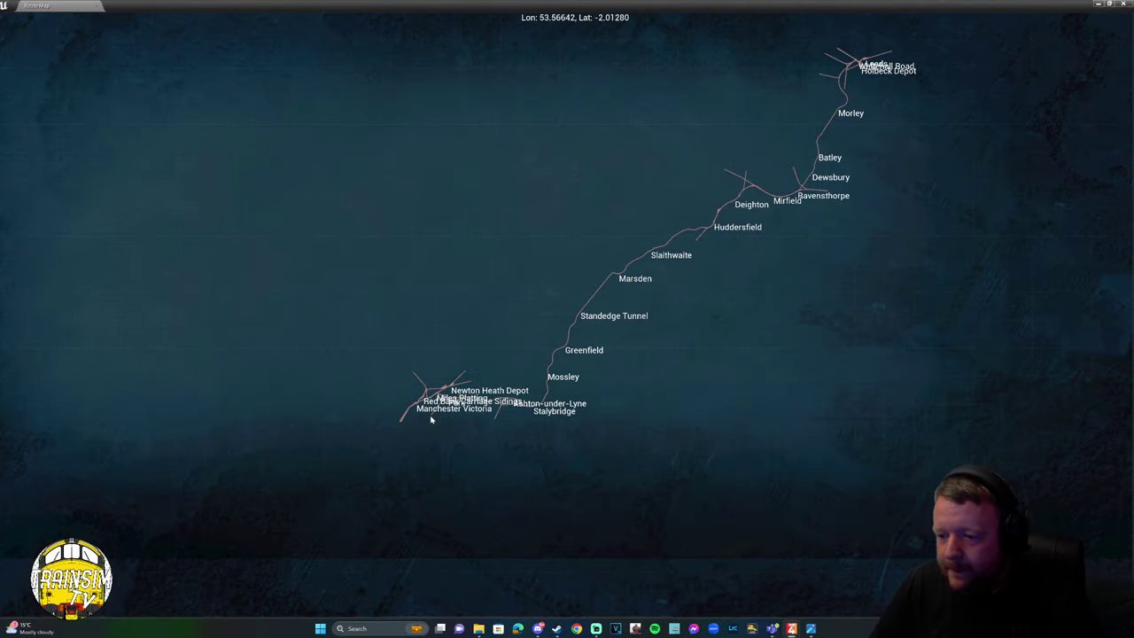
{"action": "scroll", "coordinate": [432, 420], "scroll_direction": "up", "scroll_amount": 10}
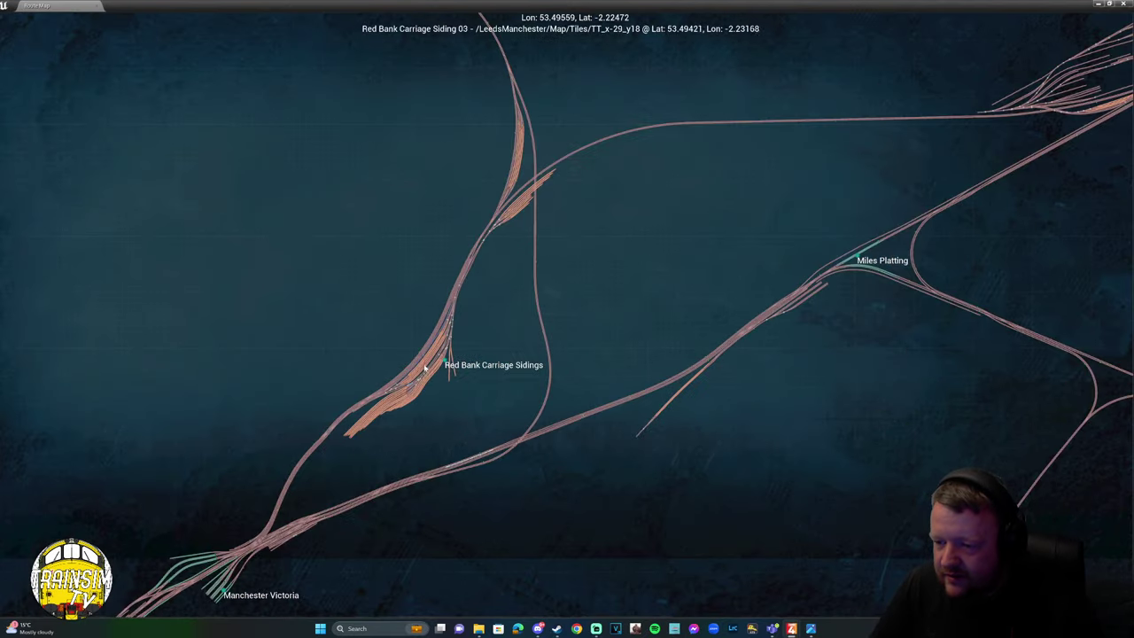
{"action": "scroll", "coordinate": [425, 367], "scroll_direction": "up", "scroll_amount": 5}
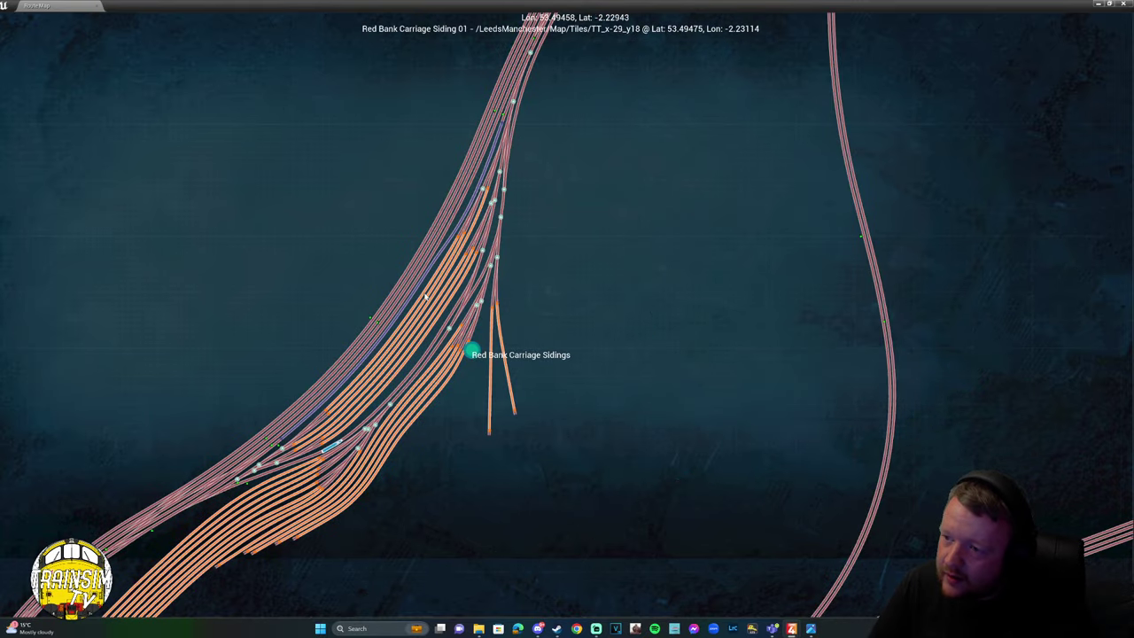
{"action": "left_click_drag", "start_coordinate": [426, 297], "coordinate": [385, 449]}
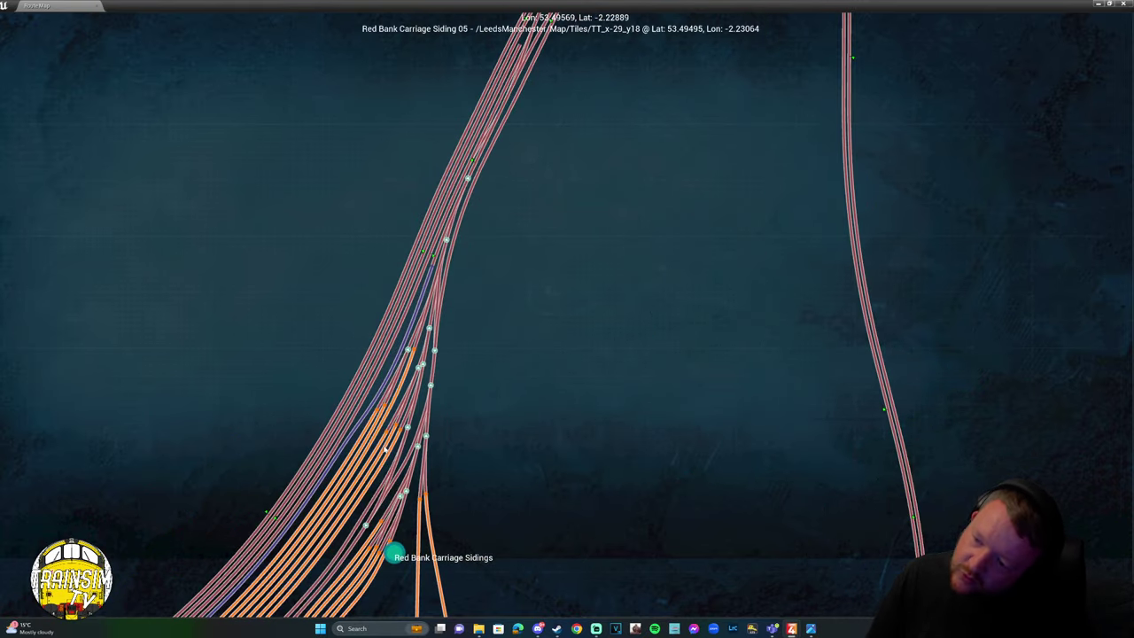
{"action": "scroll", "coordinate": [385, 449], "scroll_direction": "up", "scroll_amount": 4}
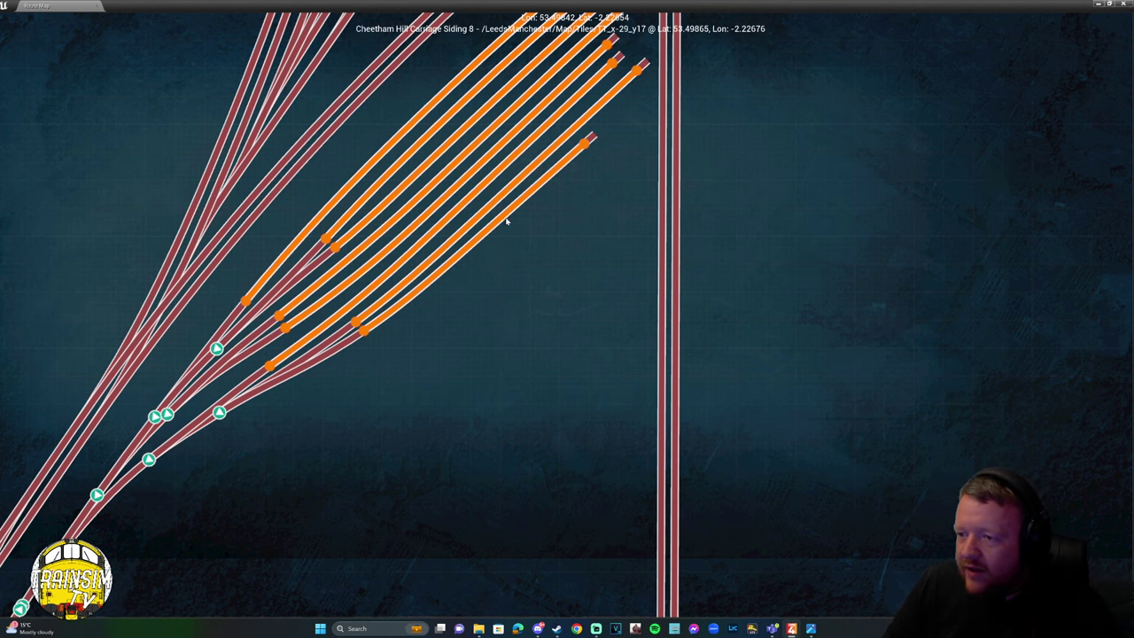
{"action": "scroll", "coordinate": [507, 222], "scroll_direction": "down", "scroll_amount": 5}
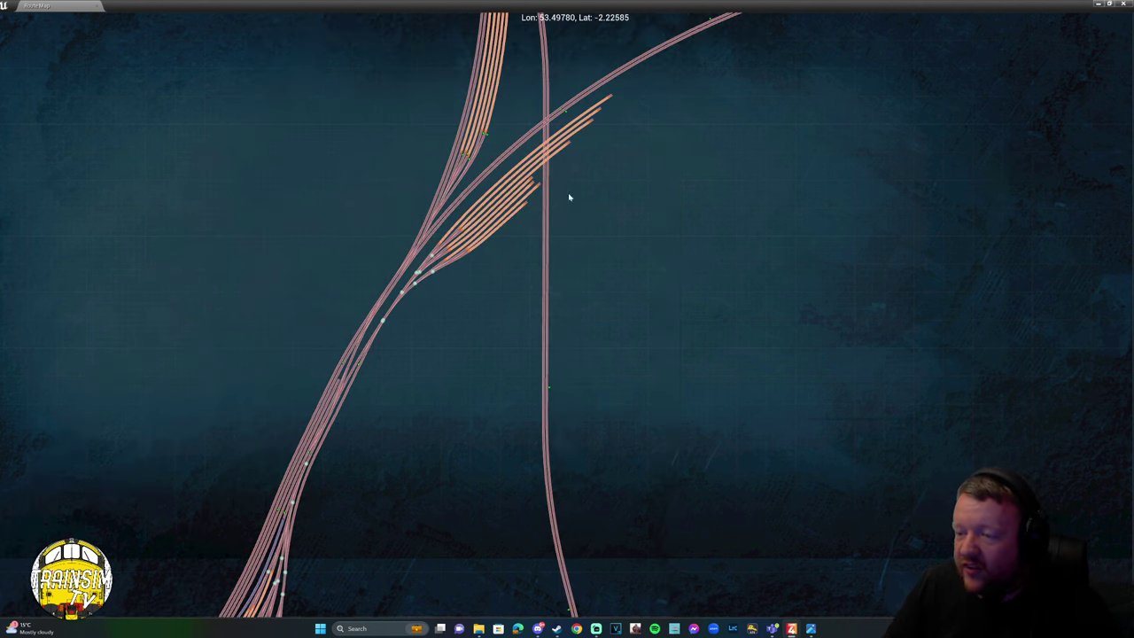
{"action": "left_click", "coordinate": [1123, 6]}
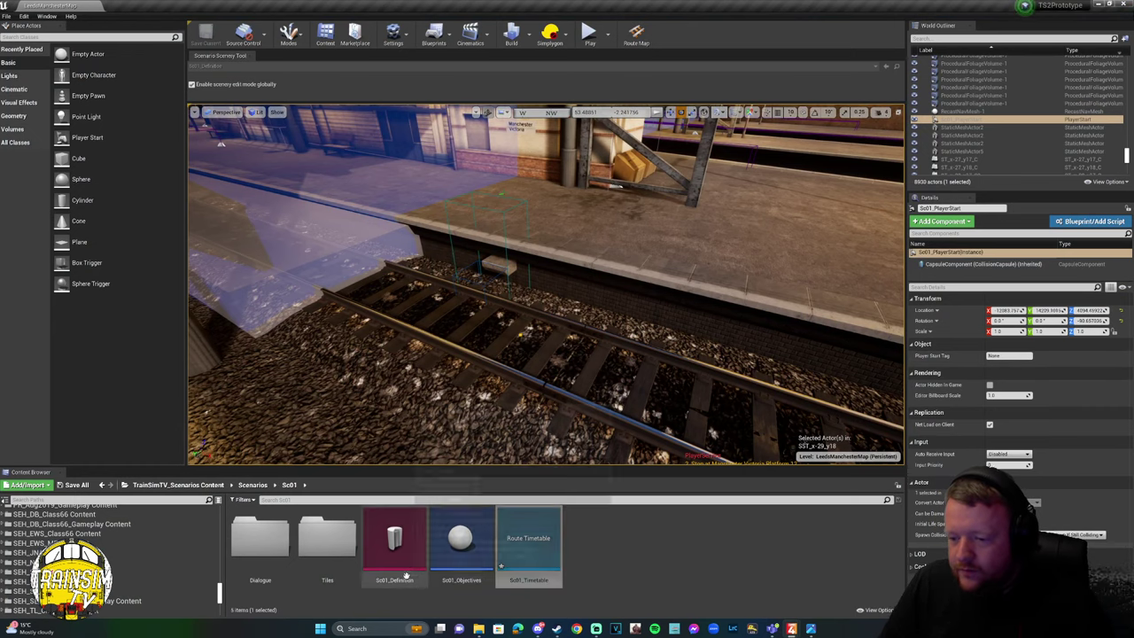
{"action": "mouse_move", "coordinate": [795, 630]}
{"action": "left_click", "coordinate": [833, 576]}
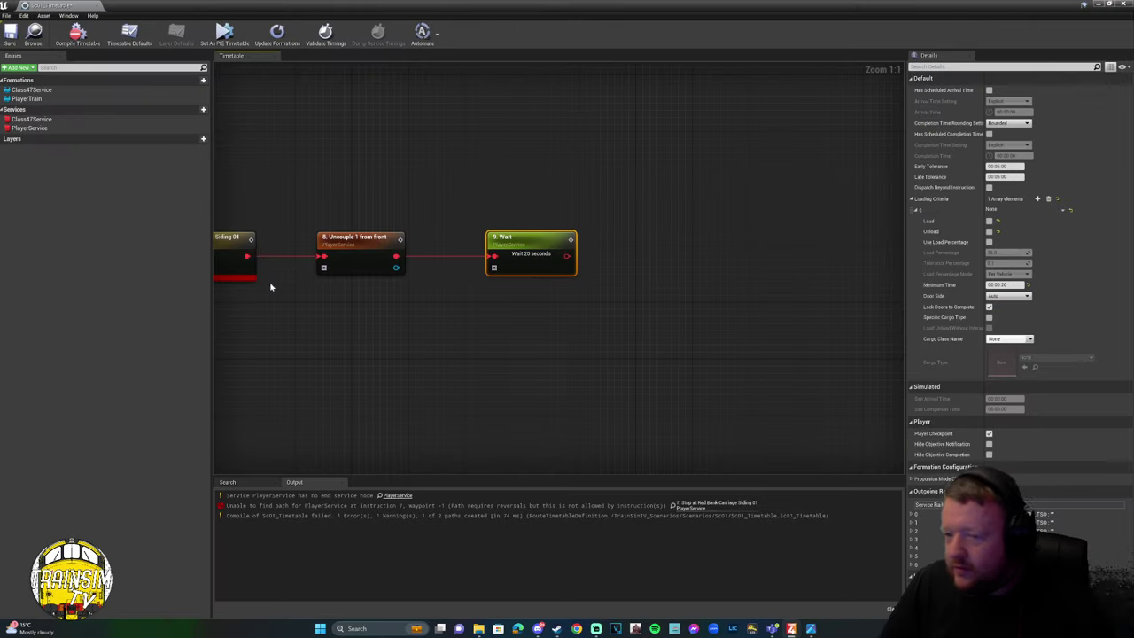
Add a Go To instruction after the 20-second Wait, with Cheetham Hill Carriage Siding 1 as its destination.
{"action": "right_click_drag", "start_coordinate": [562, 235], "coordinate": [470, 240]}
{"action": "left_click_drag", "start_coordinate": [476, 259], "coordinate": [590, 263]}
{"action": "left_click", "coordinate": [618, 295]}
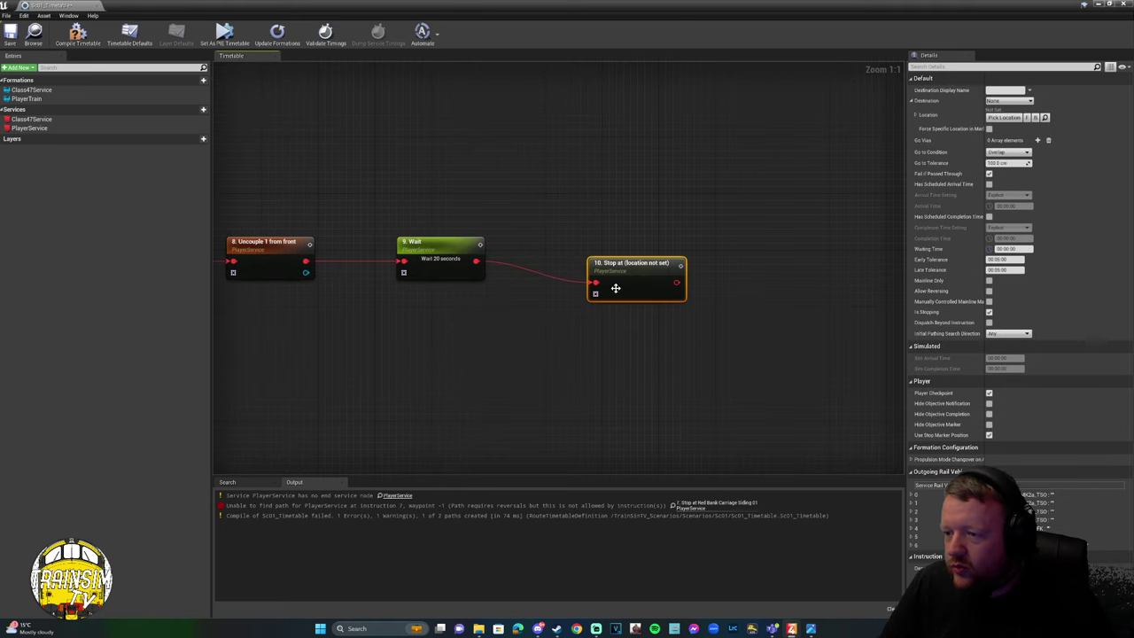
{"action": "left_click", "coordinate": [993, 101]}
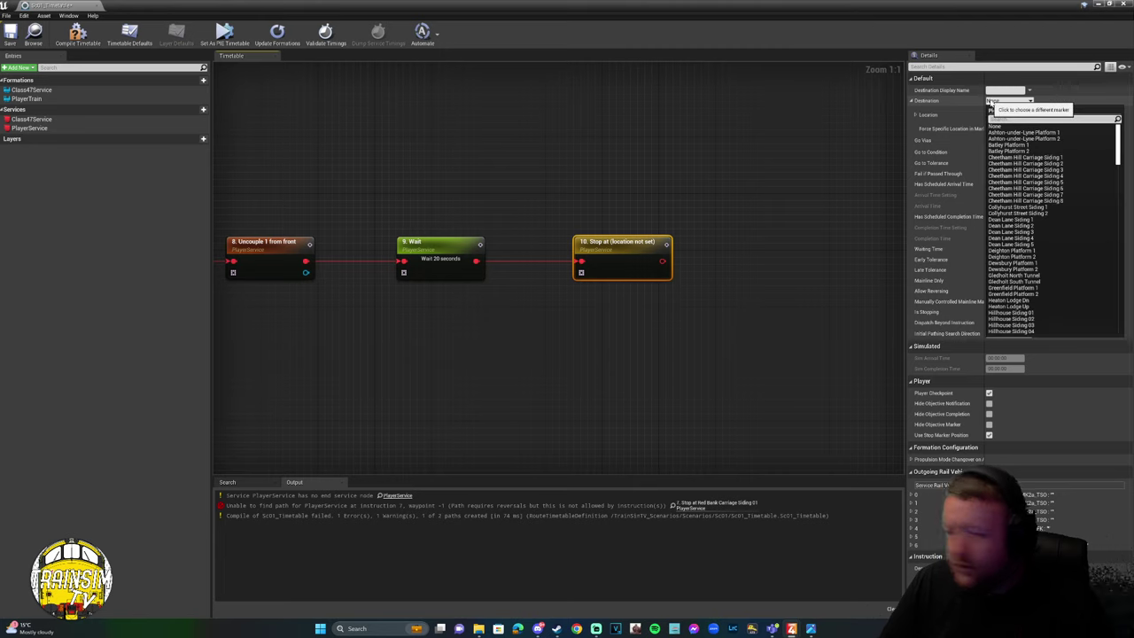
{"action": "type", "text": "cheet"}
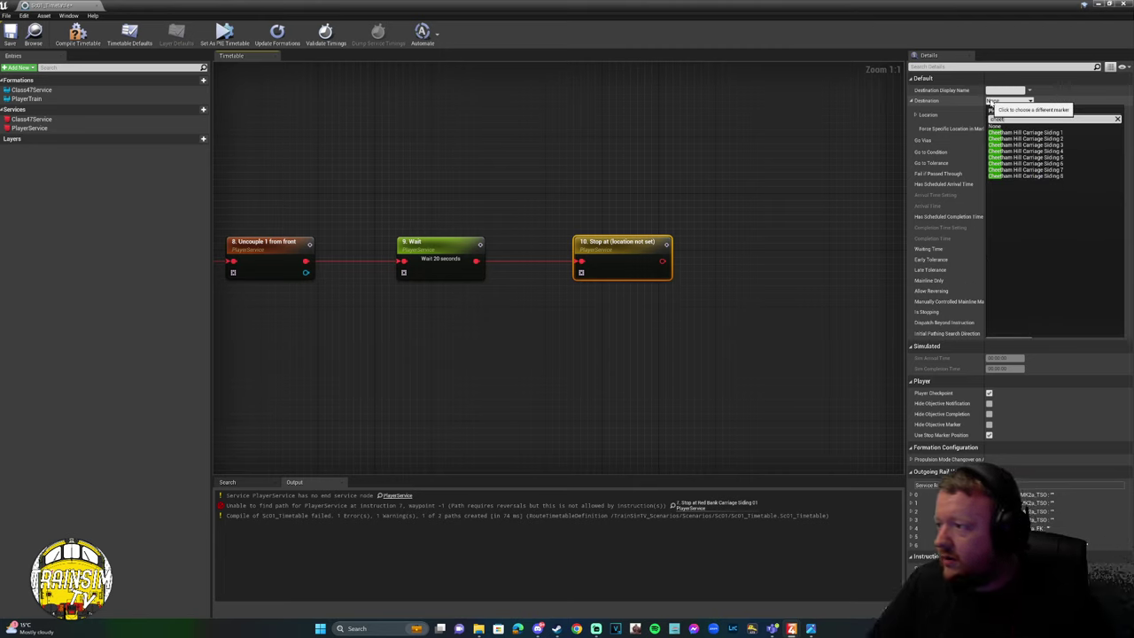
{"action": "left_click", "coordinate": [1017, 133]}
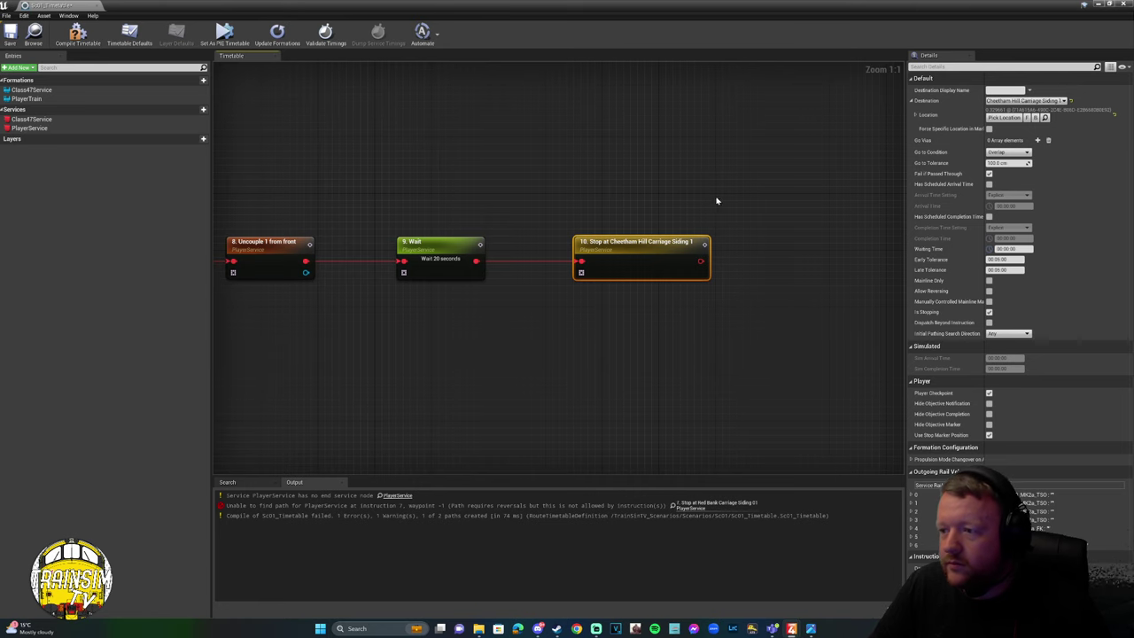
Check the Cheetham Hill carriage siding numbers on the route map, and reopen the Sc01 timetable.
{"action": "left_click", "coordinate": [1099, 4]}
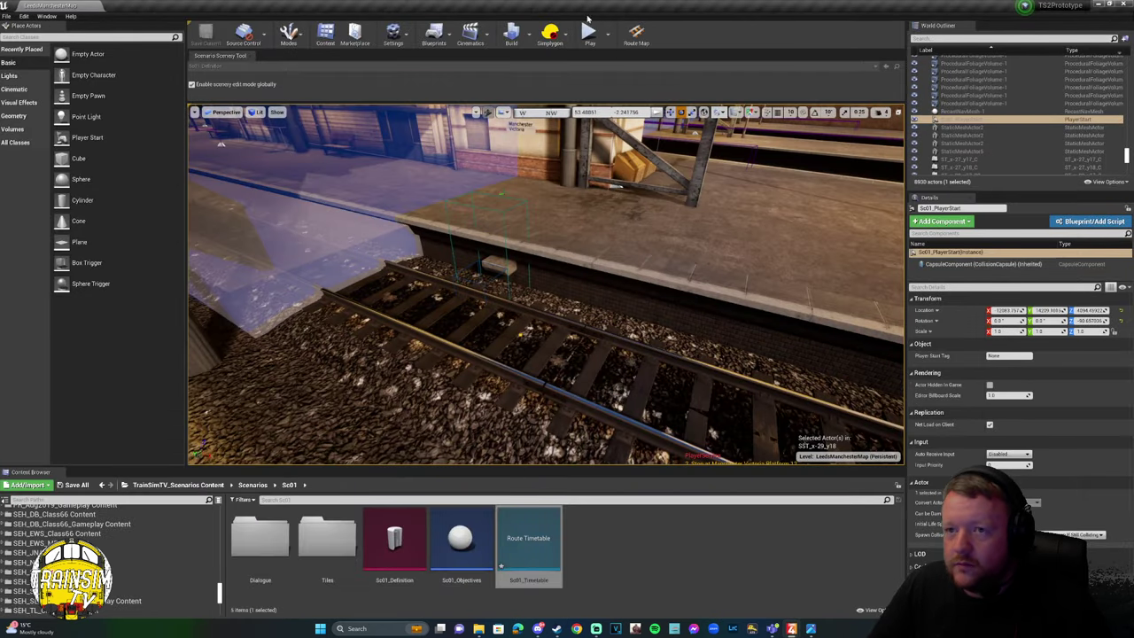
{"action": "left_click", "coordinate": [634, 35]}
{"action": "scroll", "coordinate": [523, 364], "scroll_direction": "up", "scroll_amount": 10}
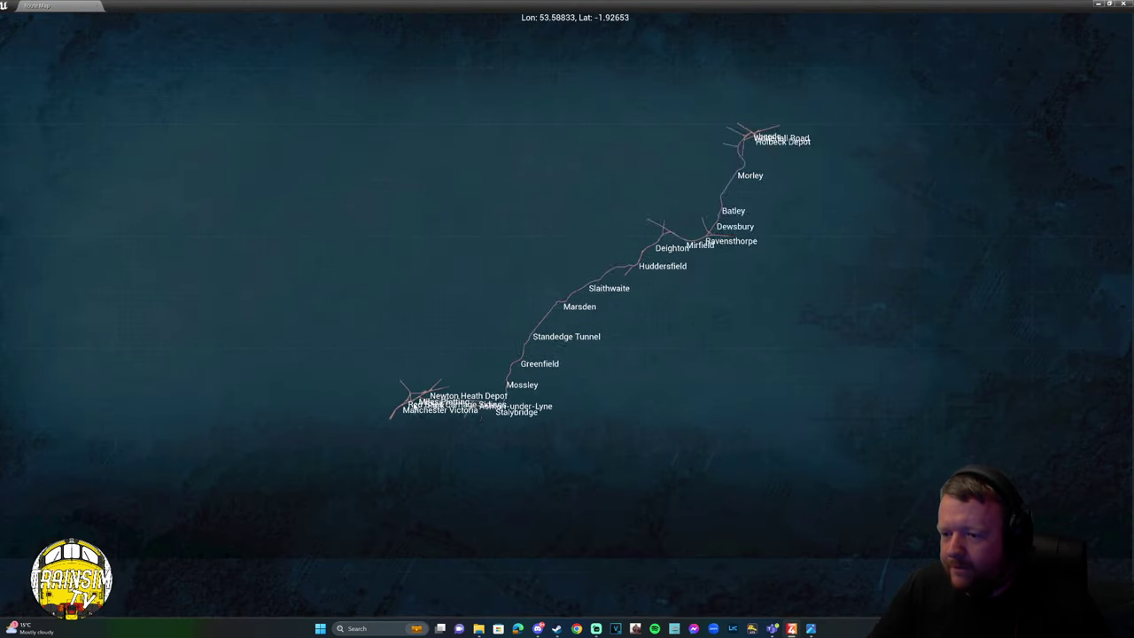
{"action": "scroll", "coordinate": [428, 362], "scroll_direction": "up", "scroll_amount": 10}
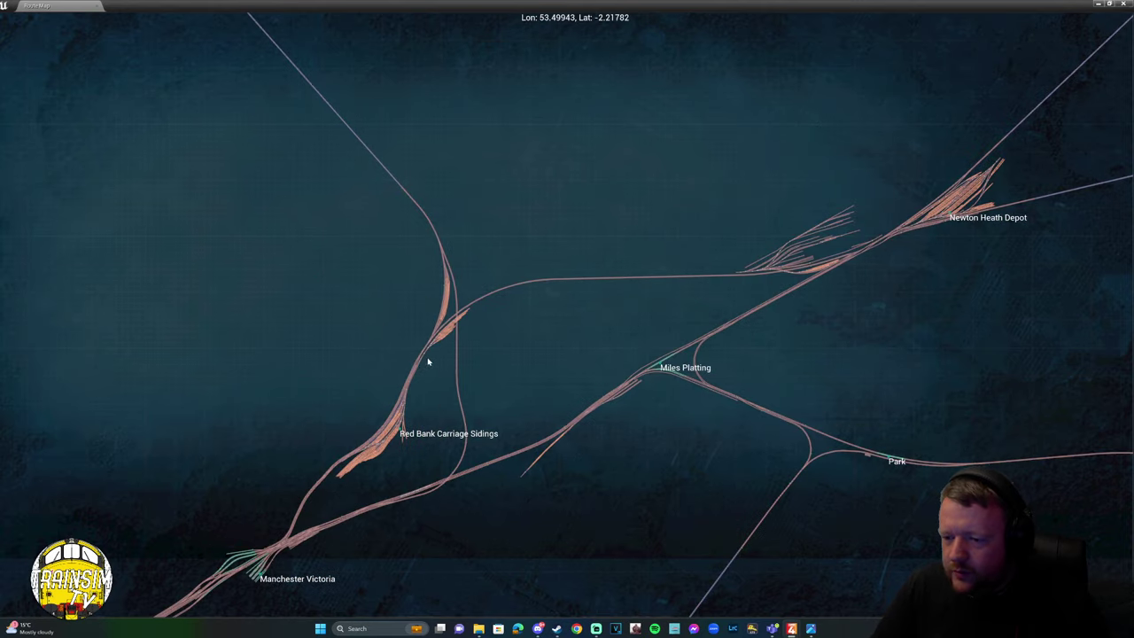
{"action": "scroll", "coordinate": [461, 322], "scroll_direction": "up", "scroll_amount": 2}
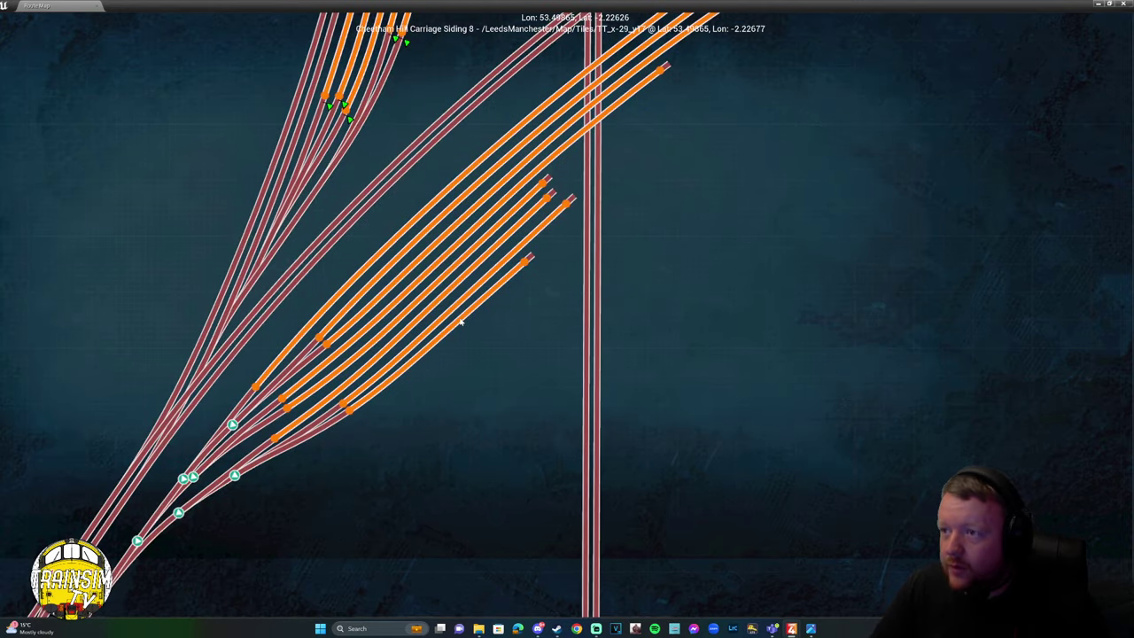
{"action": "left_click", "coordinate": [1128, 6]}
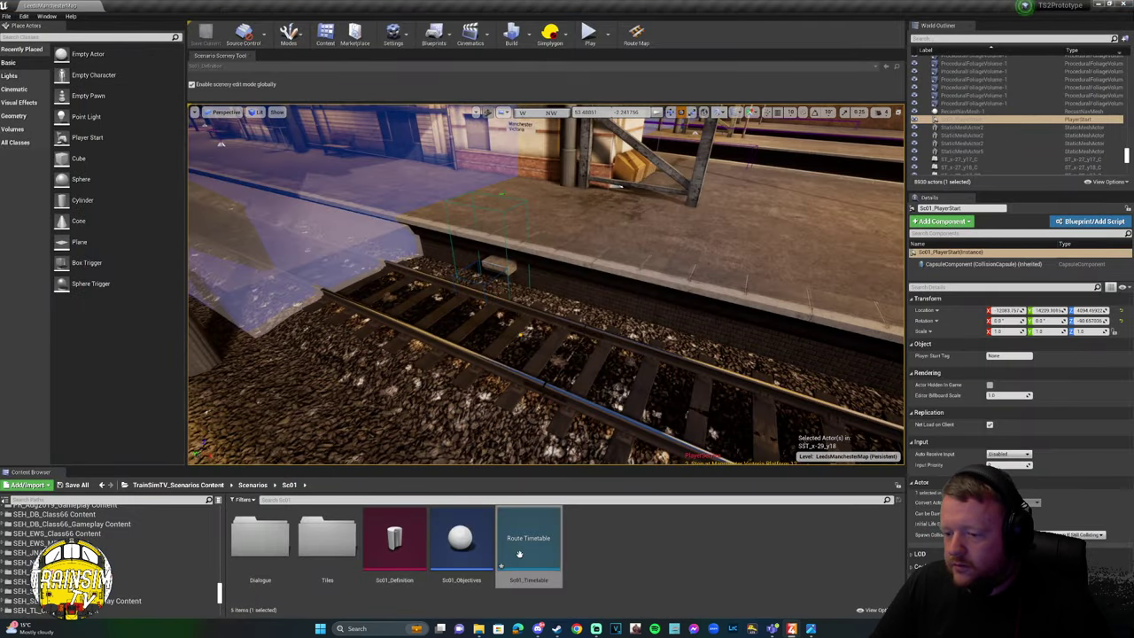
{"action": "double_click", "coordinate": [519, 553]}
Change the final stop's destination to Cheetham Hill Carriage Siding 8 and add an End service instruction after it.
{"action": "left_click", "coordinate": [1027, 101]}
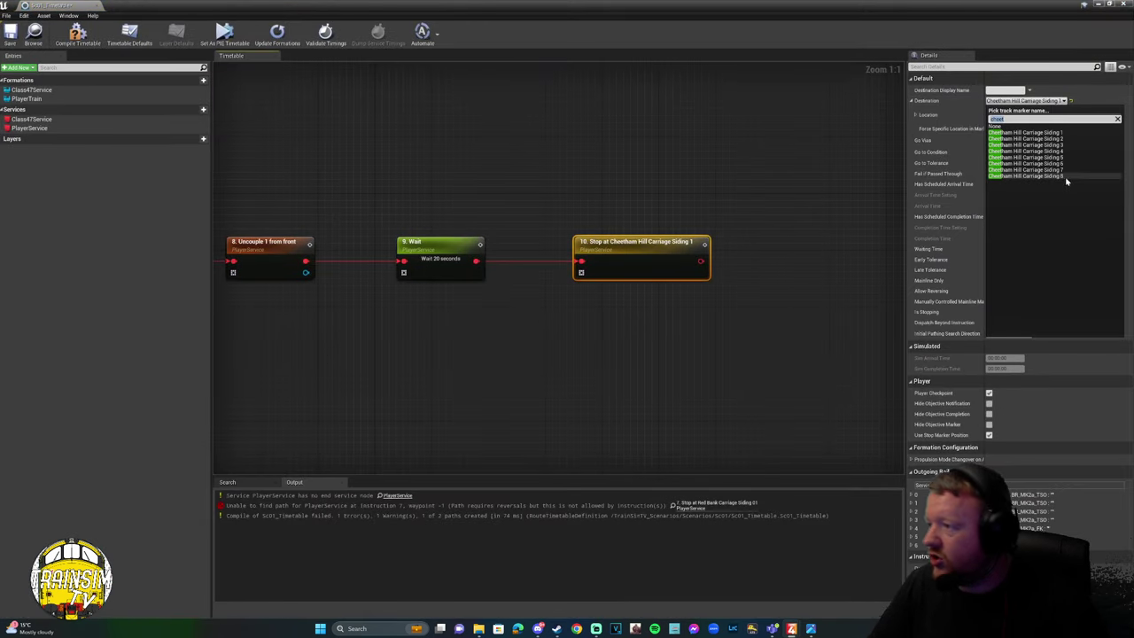
{"action": "left_click", "coordinate": [1066, 177]}
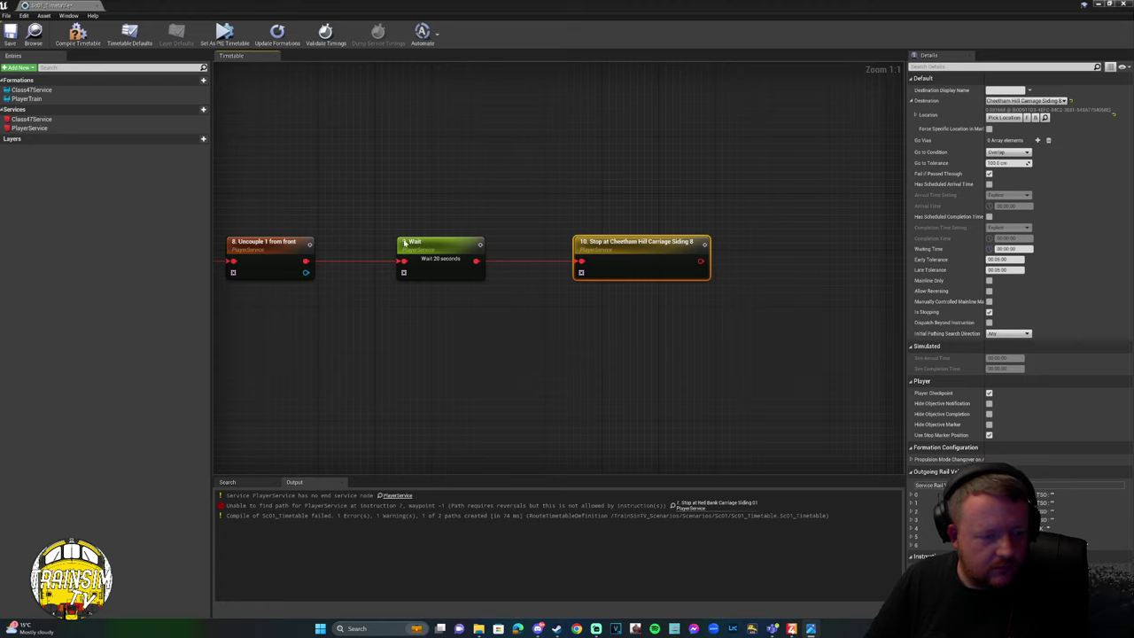
{"action": "left_click_drag", "start_coordinate": [701, 260], "coordinate": [787, 264]}
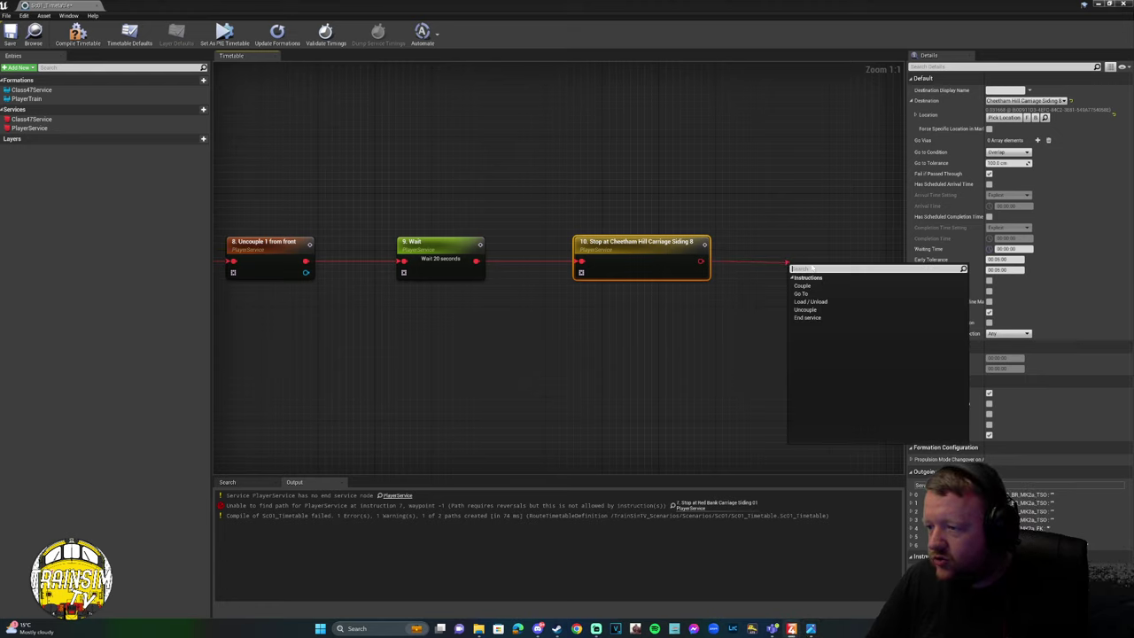
{"action": "left_click", "coordinate": [808, 317]}
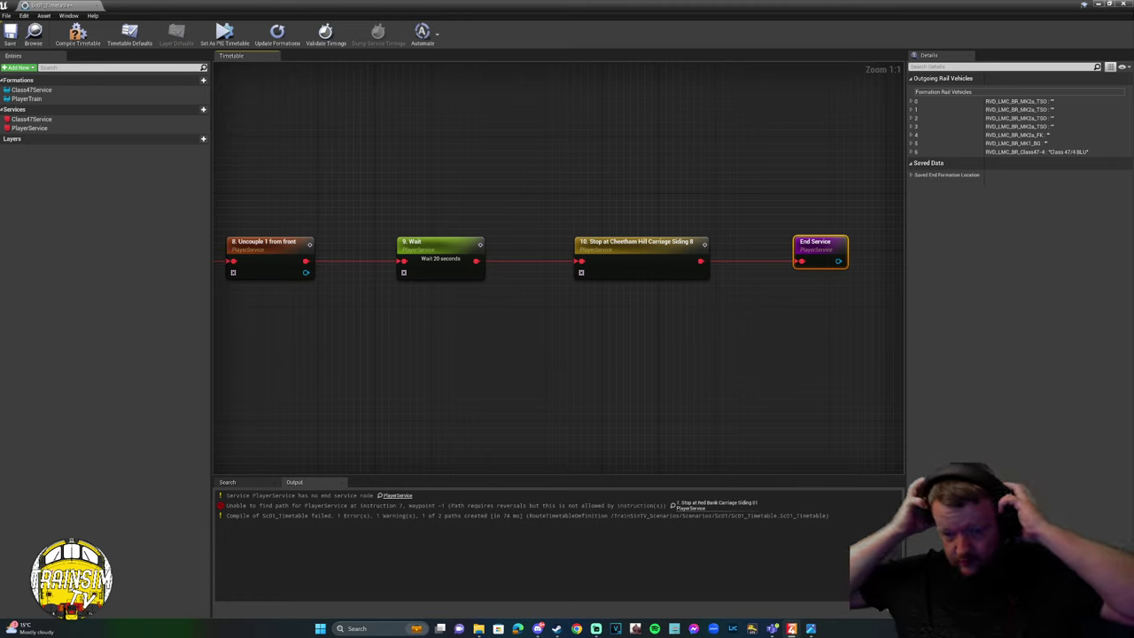
Compile the timetable, enable Allow Reversing on the Red Bank Carriage Siding 01 stop, and recompile.
{"action": "left_click", "coordinate": [77, 34]}
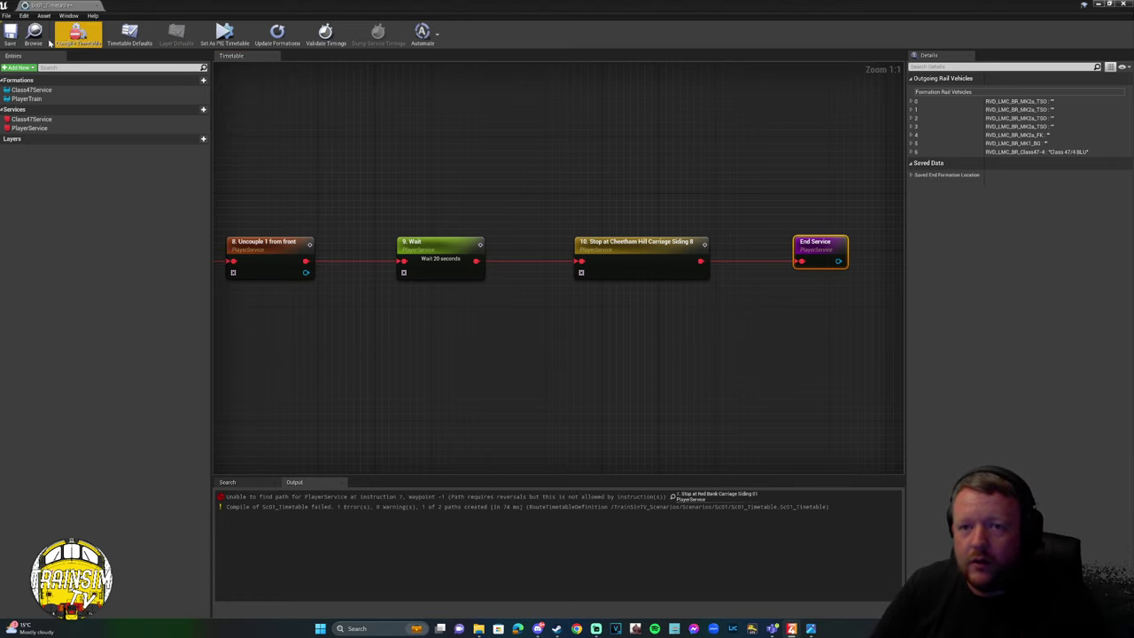
{"action": "right_click_drag", "start_coordinate": [344, 182], "coordinate": [654, 195]}
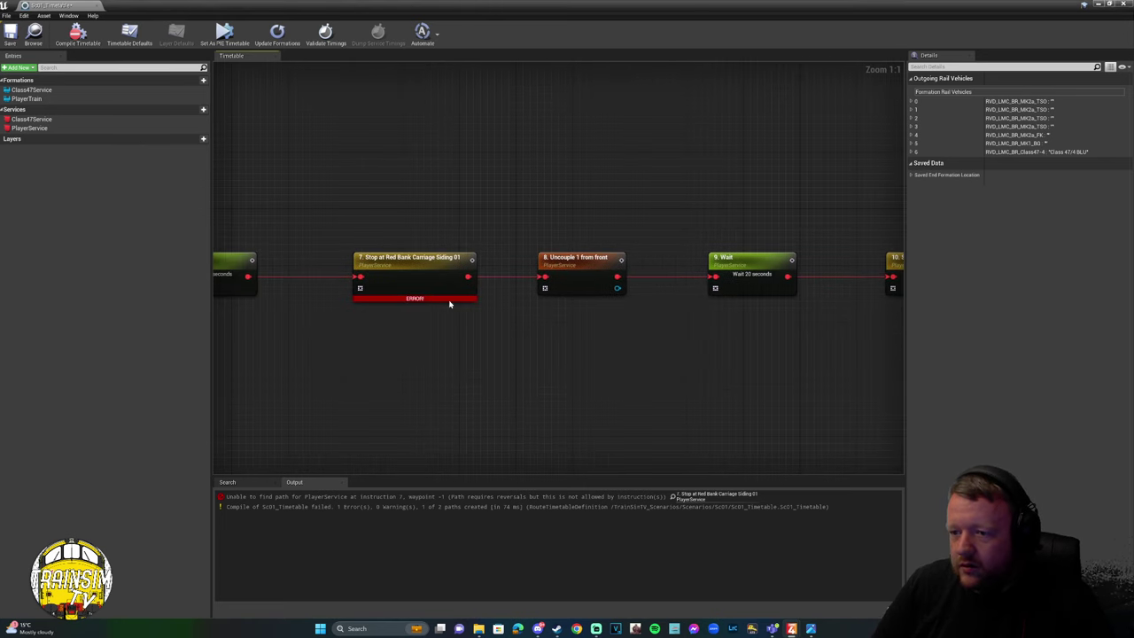
{"action": "mouse_move", "coordinate": [430, 299]}
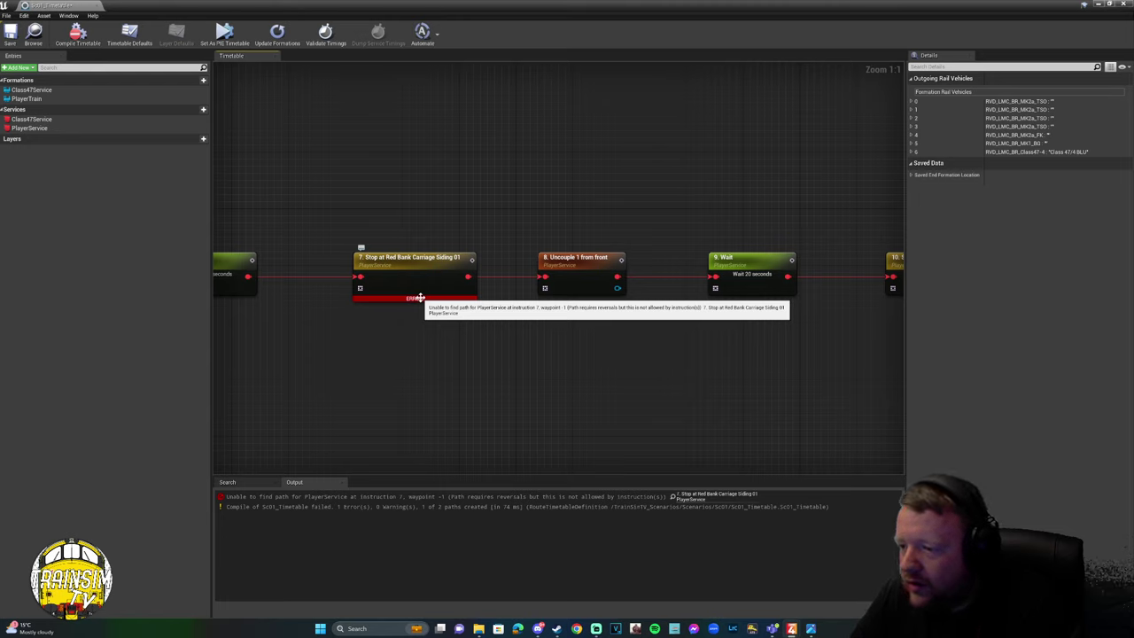
{"action": "left_click", "coordinate": [420, 297]}
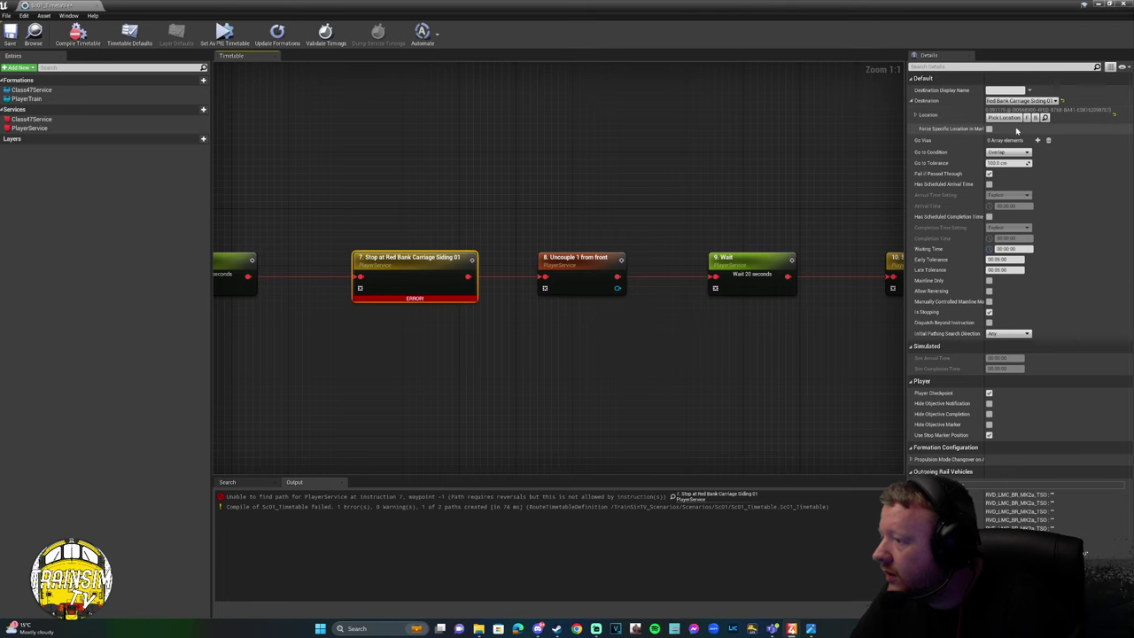
{"action": "left_click", "coordinate": [989, 291]}
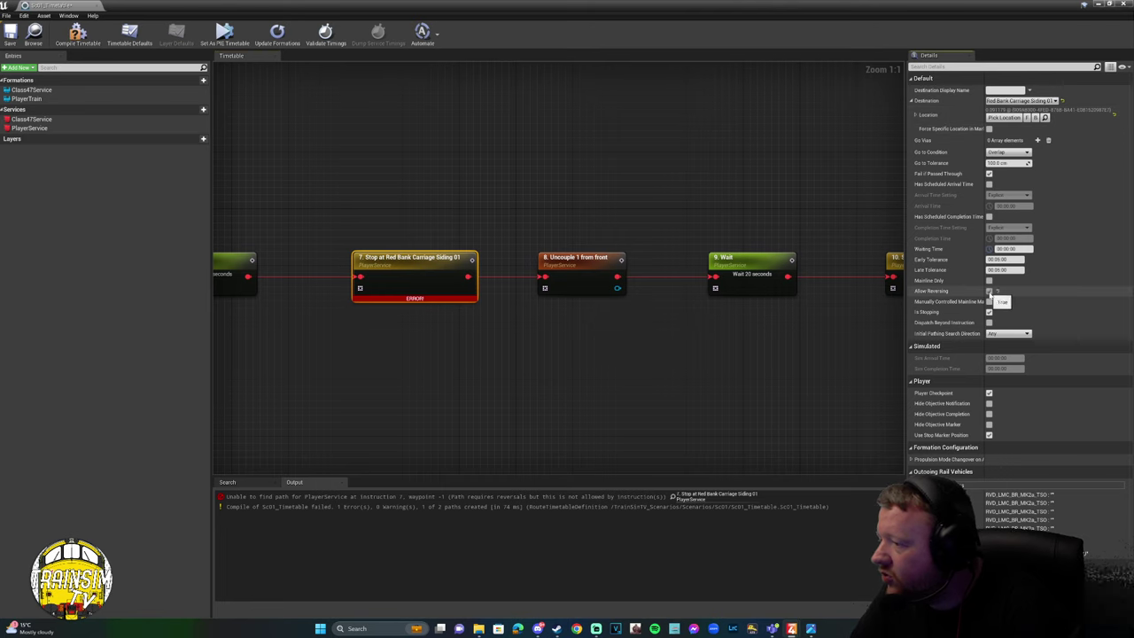
{"action": "left_click", "coordinate": [77, 36]}
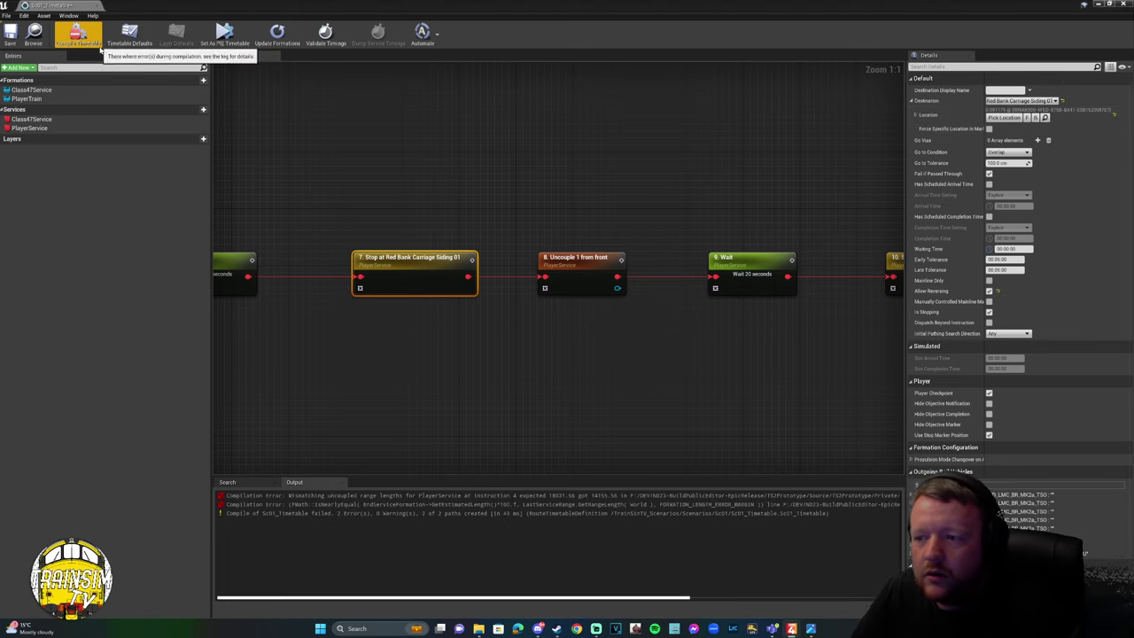
{"action": "scroll", "coordinate": [312, 200], "scroll_direction": "down", "scroll_amount": 1}
{"action": "scroll", "coordinate": [312, 199], "scroll_direction": "down", "scroll_amount": 5}
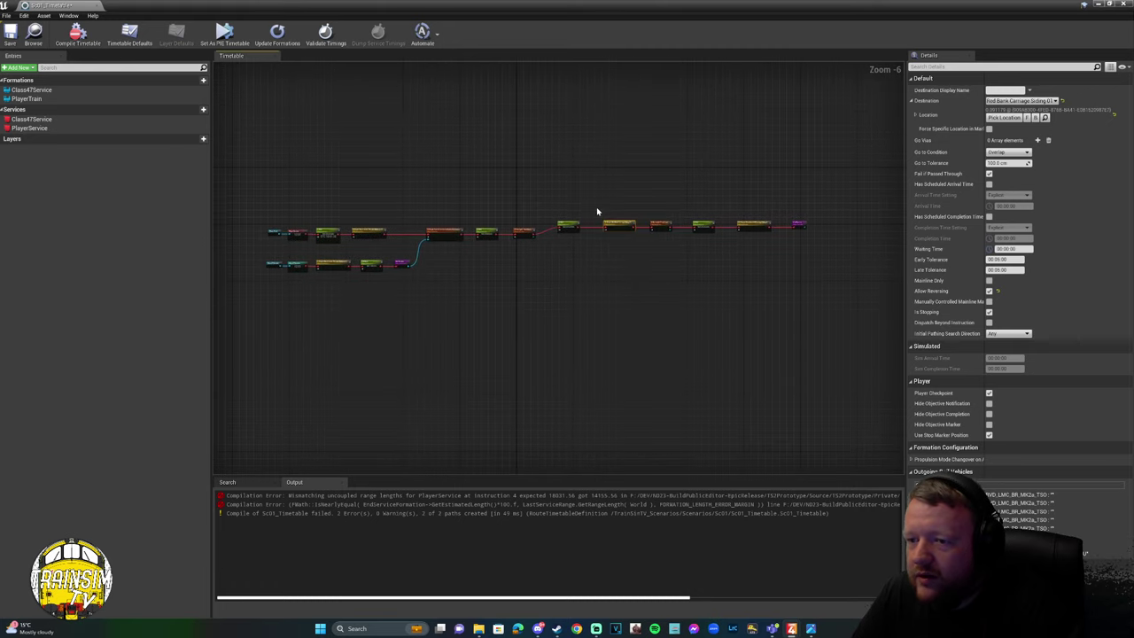
Examine the PlayerService instructions against the compile errors, checking the settings of both Uncouple instructions and the Red Bank Carriage Siding 01 stop.
{"action": "scroll", "coordinate": [588, 232], "scroll_direction": "up", "scroll_amount": 3}
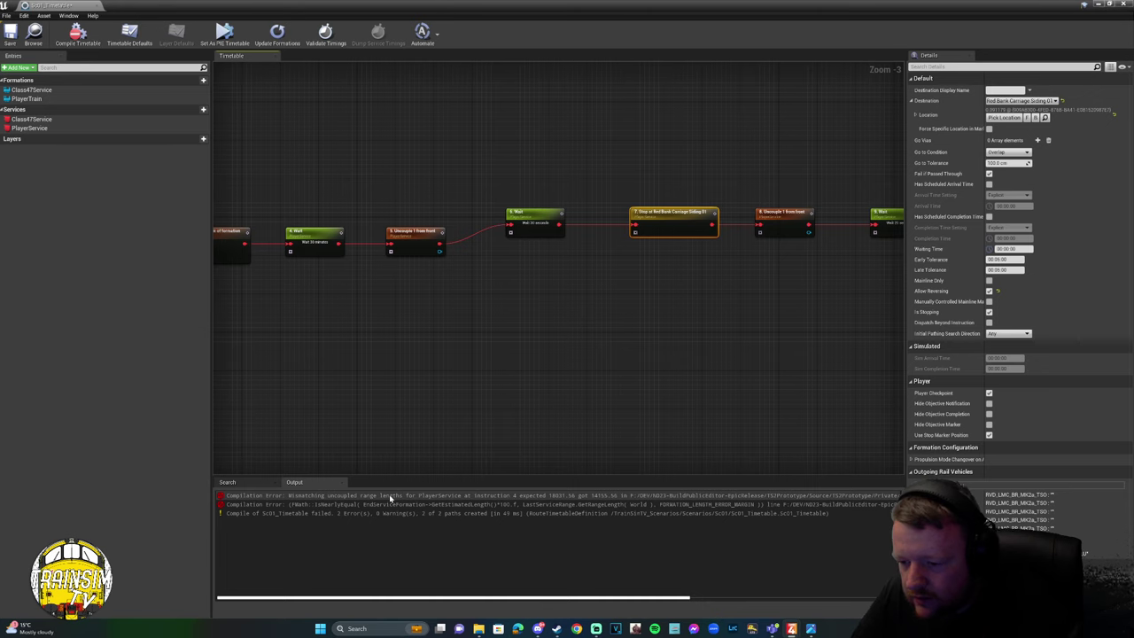
{"action": "right_click_drag", "start_coordinate": [646, 310], "coordinate": [498, 300]}
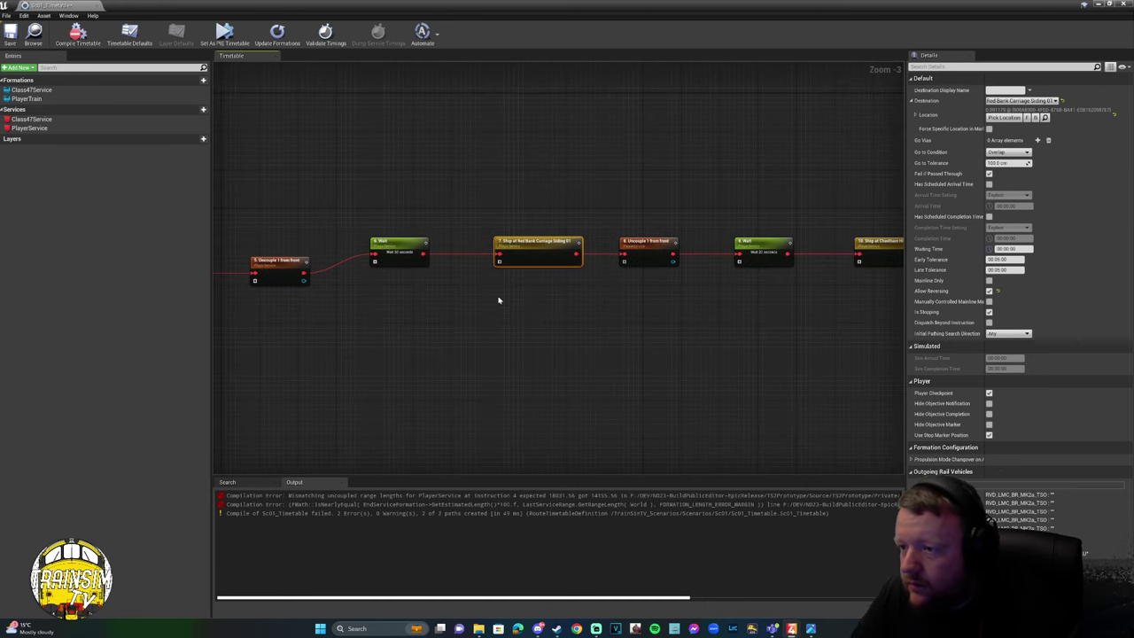
{"action": "scroll", "coordinate": [587, 297], "scroll_direction": "down", "scroll_amount": 3}
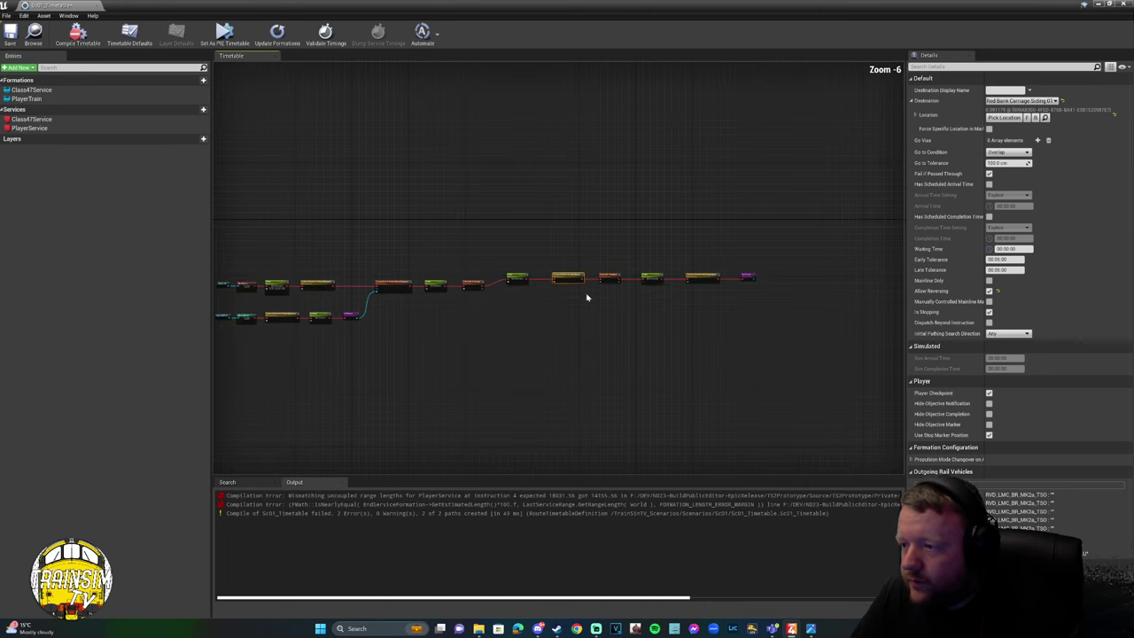
{"action": "right_click_drag", "start_coordinate": [403, 317], "coordinate": [612, 314]}
{"action": "scroll", "coordinate": [387, 298], "scroll_direction": "up", "scroll_amount": 2}
{"action": "scroll", "coordinate": [481, 279], "scroll_direction": "up", "scroll_amount": 2}
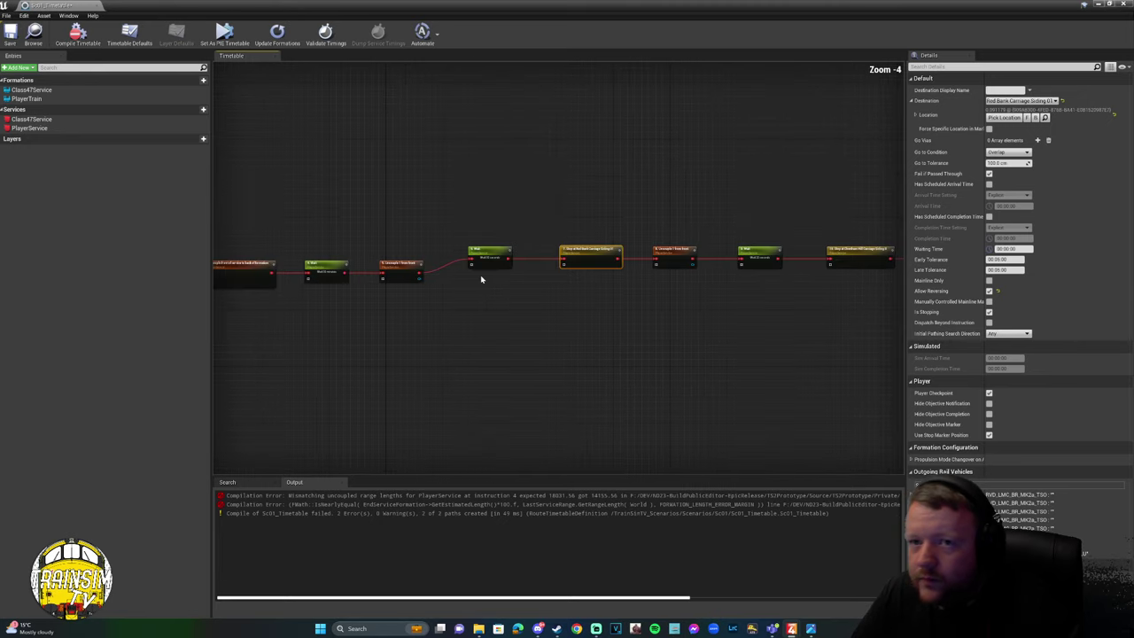
{"action": "scroll", "coordinate": [488, 303], "scroll_direction": "up", "scroll_amount": 1}
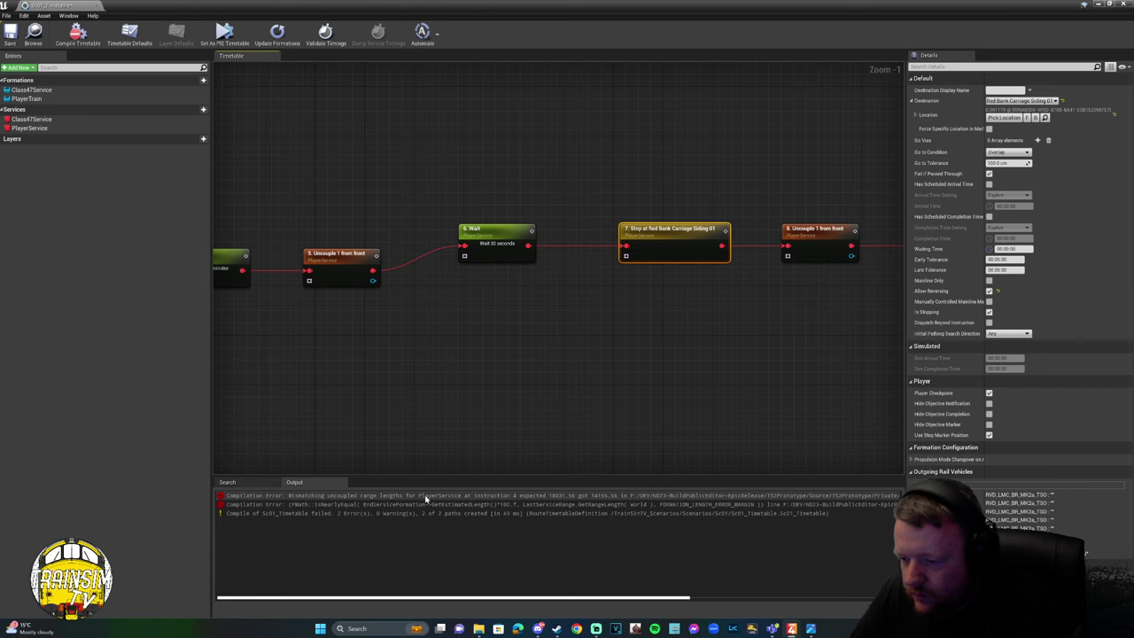
{"action": "right_click_drag", "start_coordinate": [354, 371], "coordinate": [592, 380]}
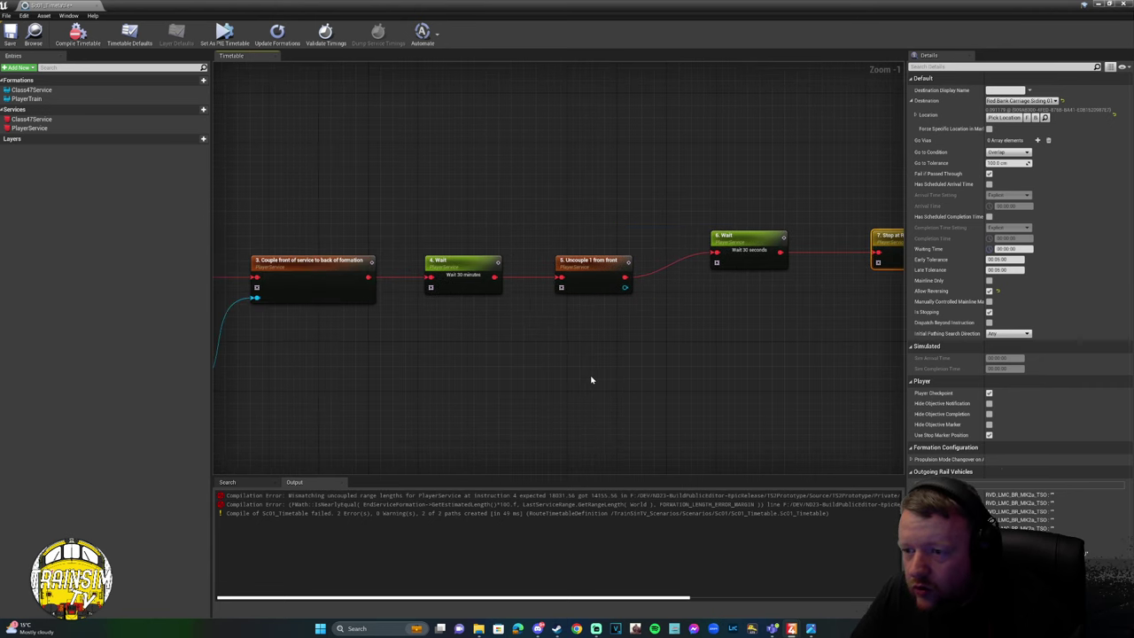
{"action": "left_click", "coordinate": [599, 282]}
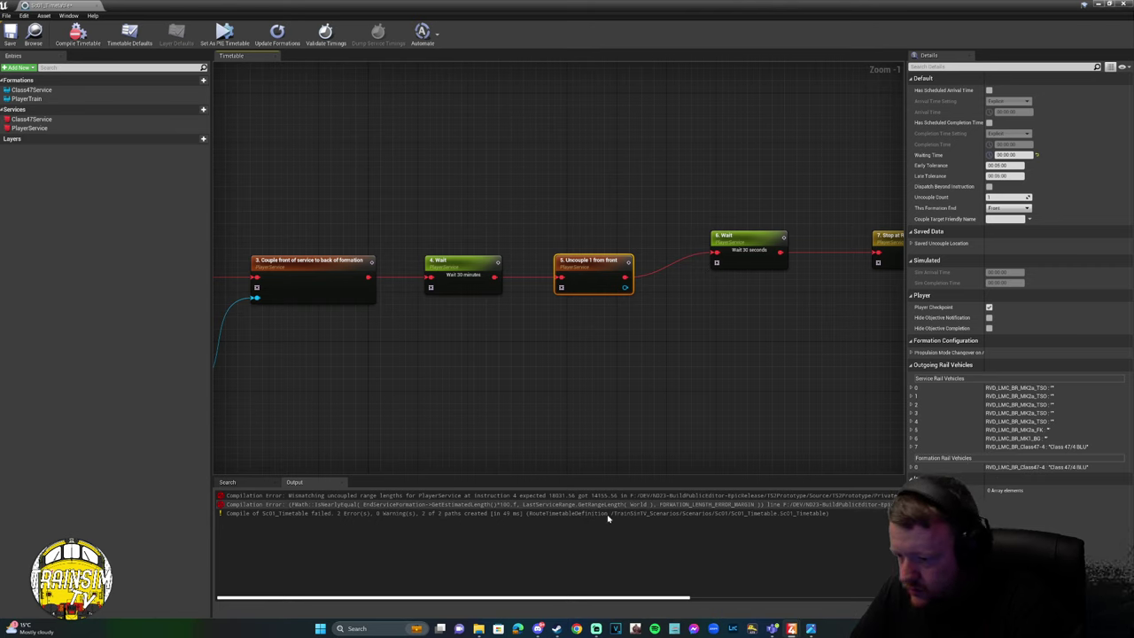
{"action": "left_click_drag", "start_coordinate": [612, 599], "coordinate": [580, 591]}
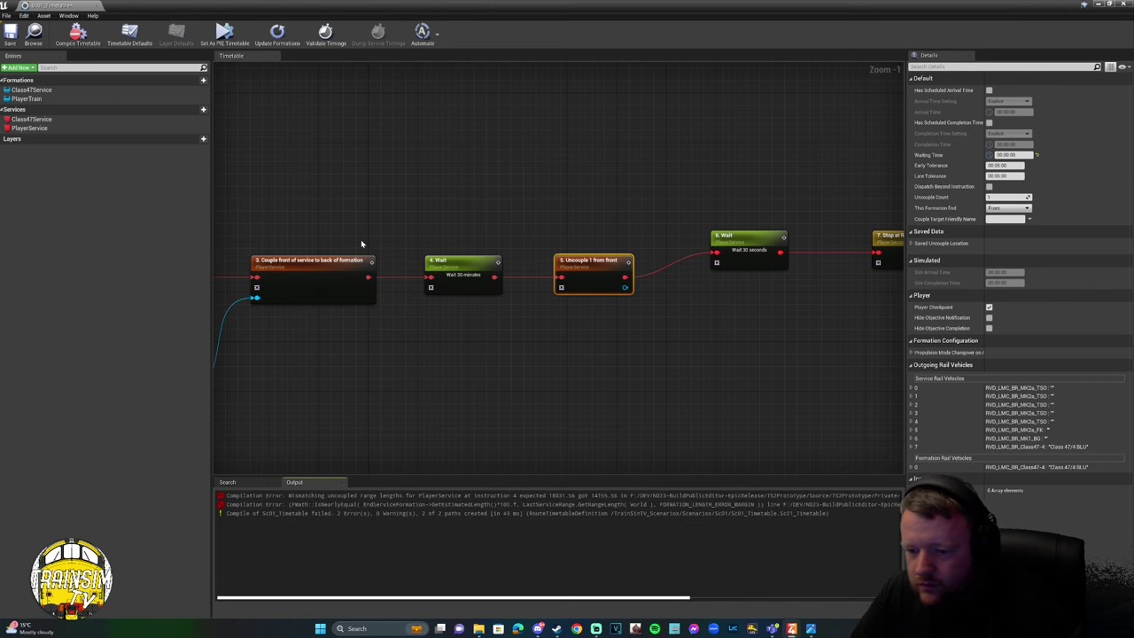
{"action": "right_click_drag", "start_coordinate": [521, 295], "coordinate": [398, 293]}
{"action": "right_click_drag", "start_coordinate": [731, 291], "coordinate": [305, 288]}
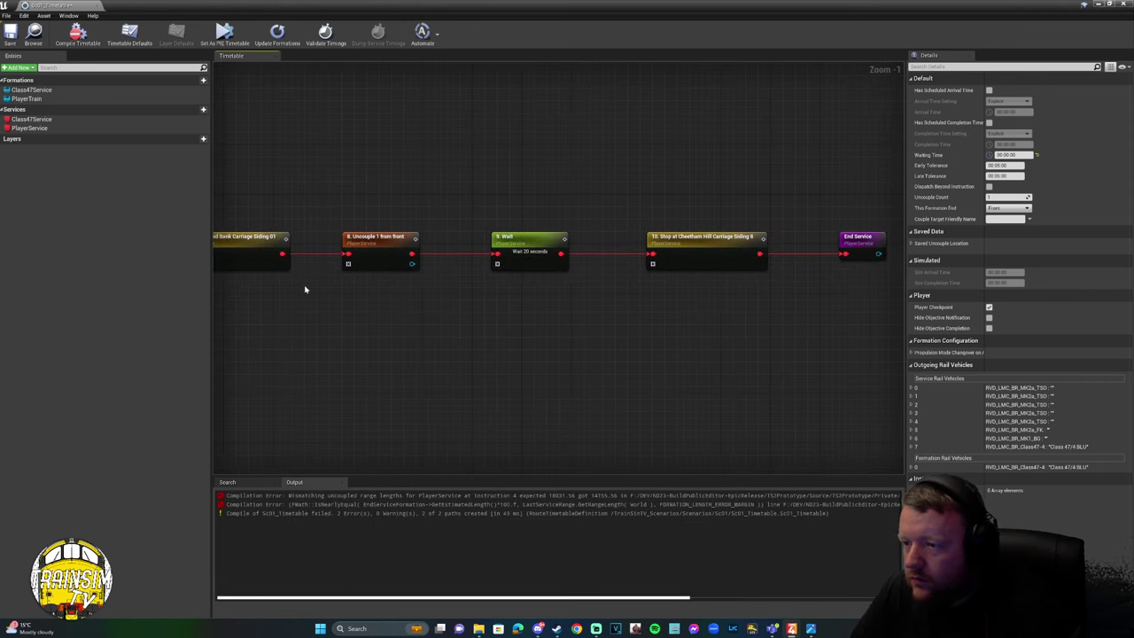
{"action": "scroll", "coordinate": [354, 278], "scroll_direction": "down", "scroll_amount": 2}
{"action": "right_click_drag", "start_coordinate": [576, 282], "coordinate": [481, 278]}
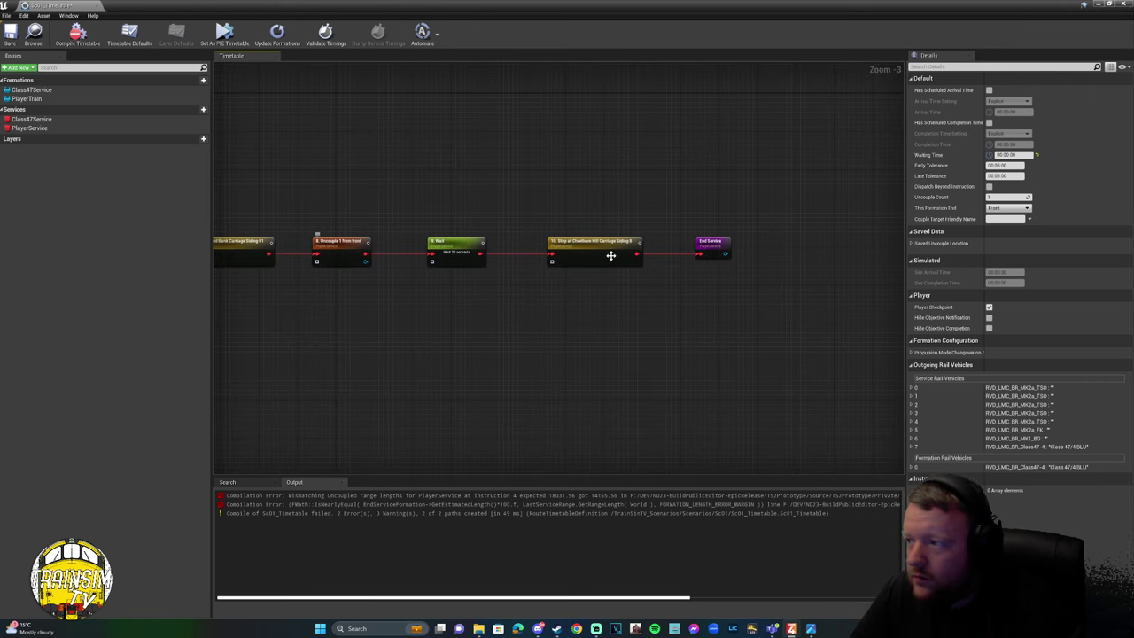
{"action": "right_click_drag", "start_coordinate": [355, 264], "coordinate": [577, 292]}
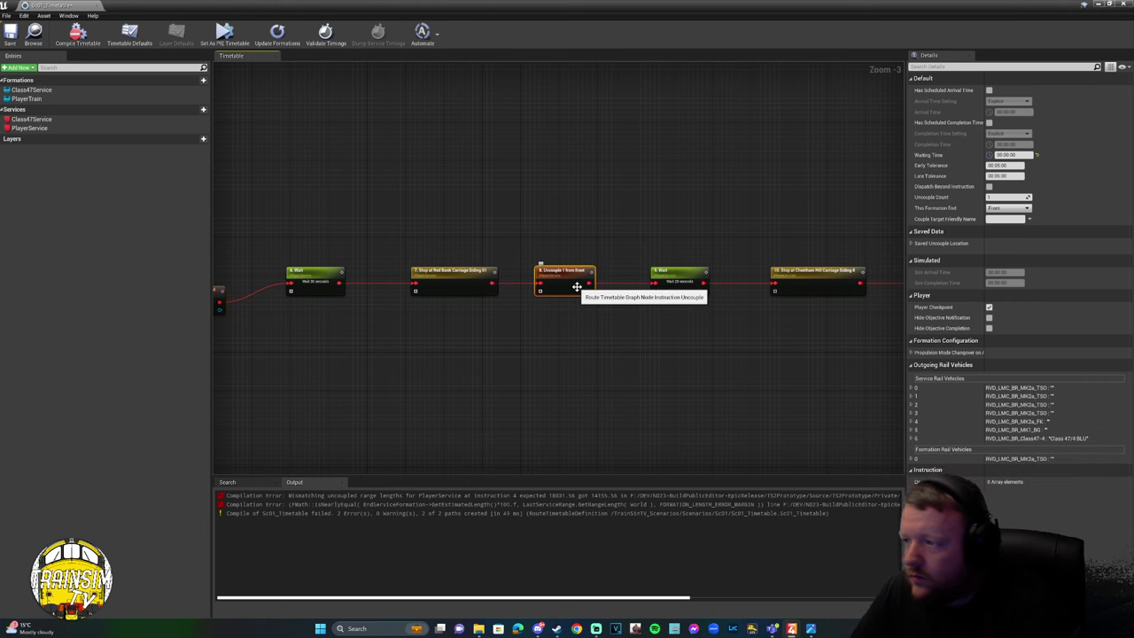
{"action": "left_click", "coordinate": [446, 293]}
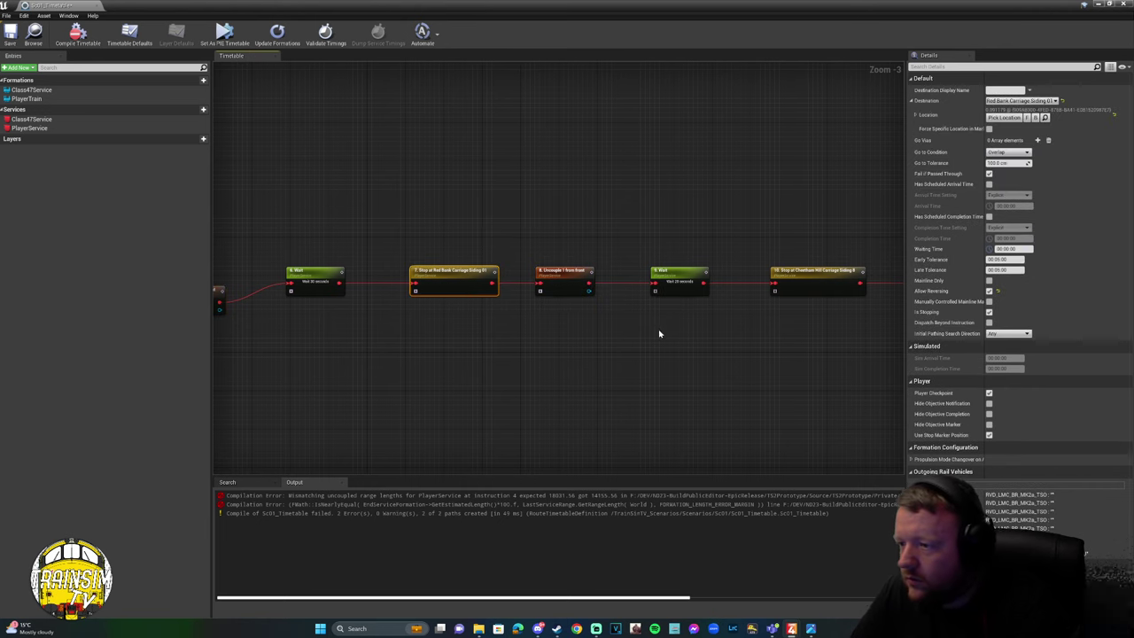
Try compiling with Allow Reversing enabled on the Cheetham Hill Carriage Siding 8 stop, and disable the option again.
{"action": "right_click_drag", "start_coordinate": [660, 334], "coordinate": [562, 326]}
{"action": "left_click", "coordinate": [726, 276]}
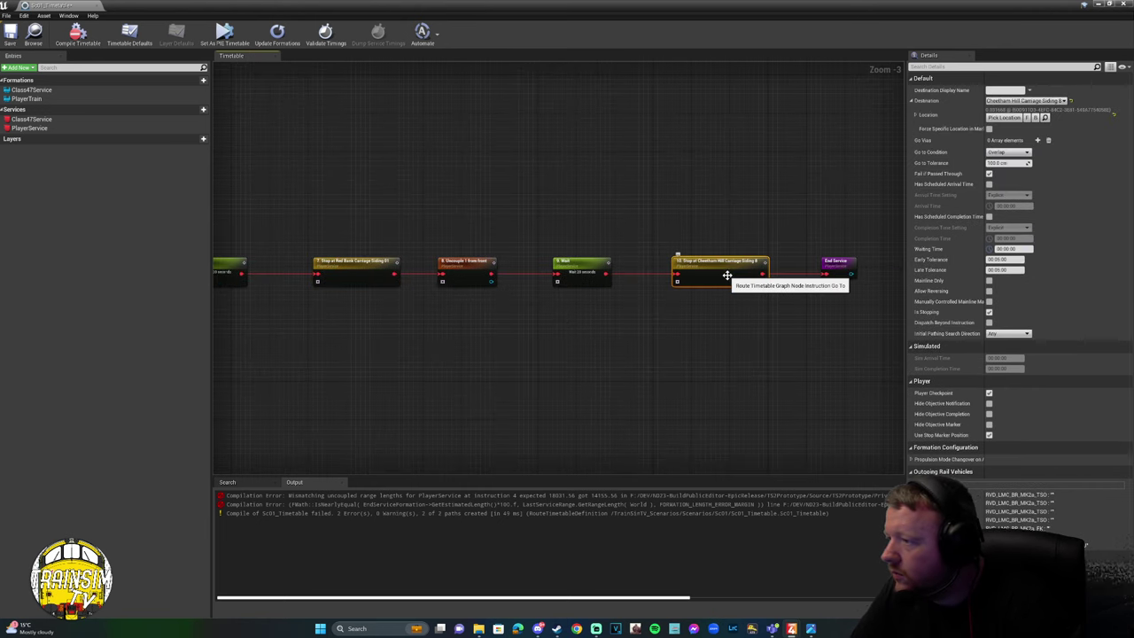
{"action": "left_click", "coordinate": [989, 291]}
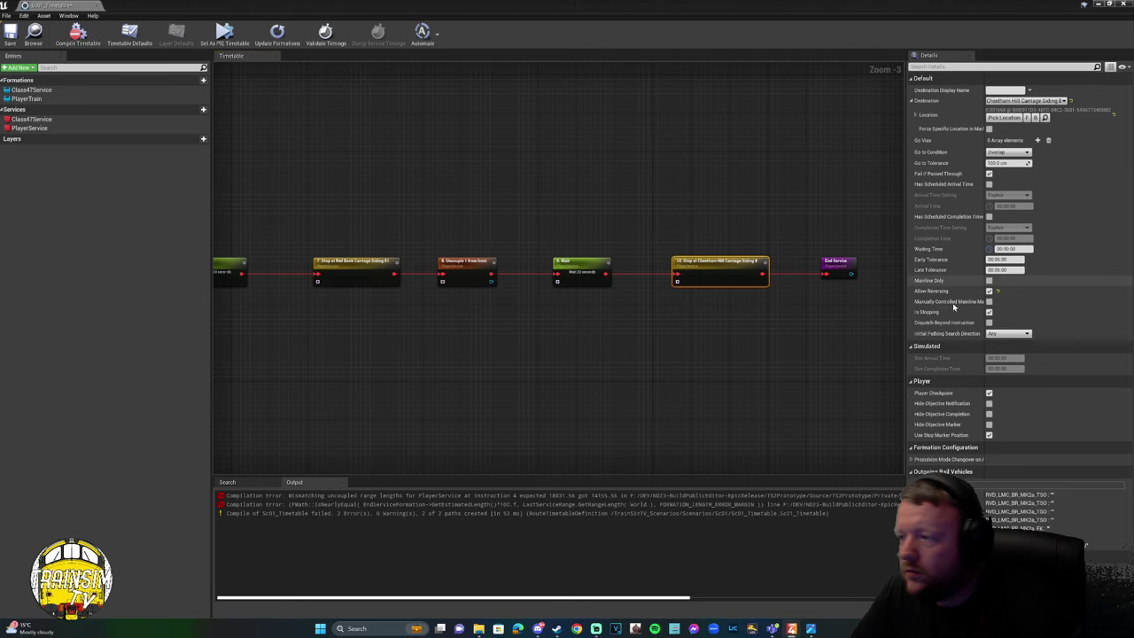
{"action": "left_click", "coordinate": [989, 291]}
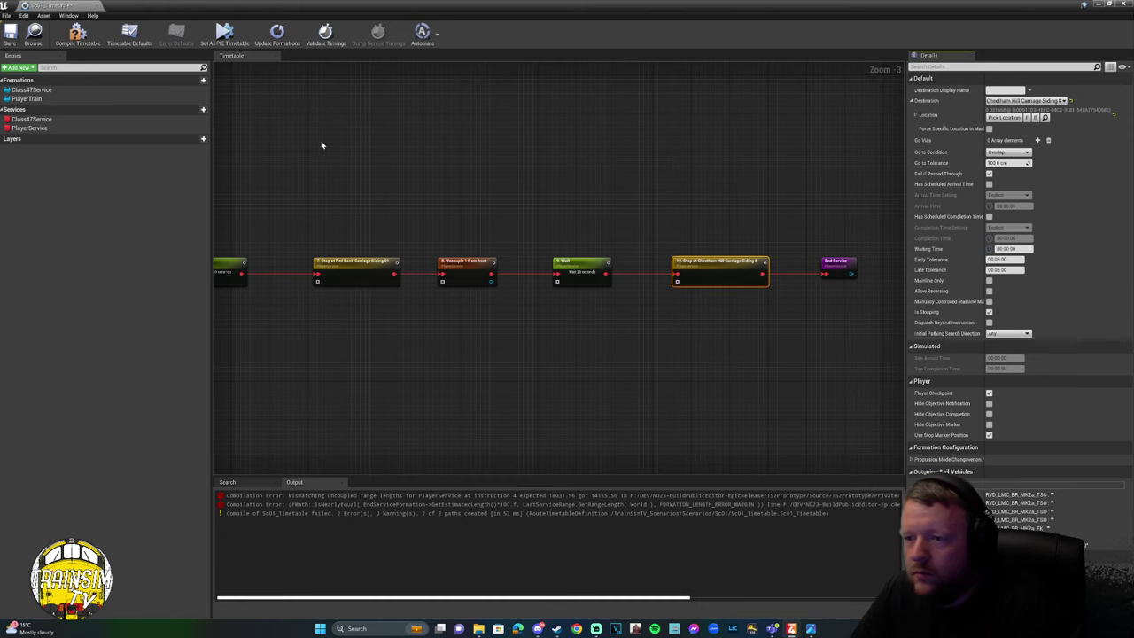
Disable Allow Reversing on the Red Bank Carriage Siding 01 stop.
{"action": "right_click_drag", "start_coordinate": [433, 193], "coordinate": [519, 195]}
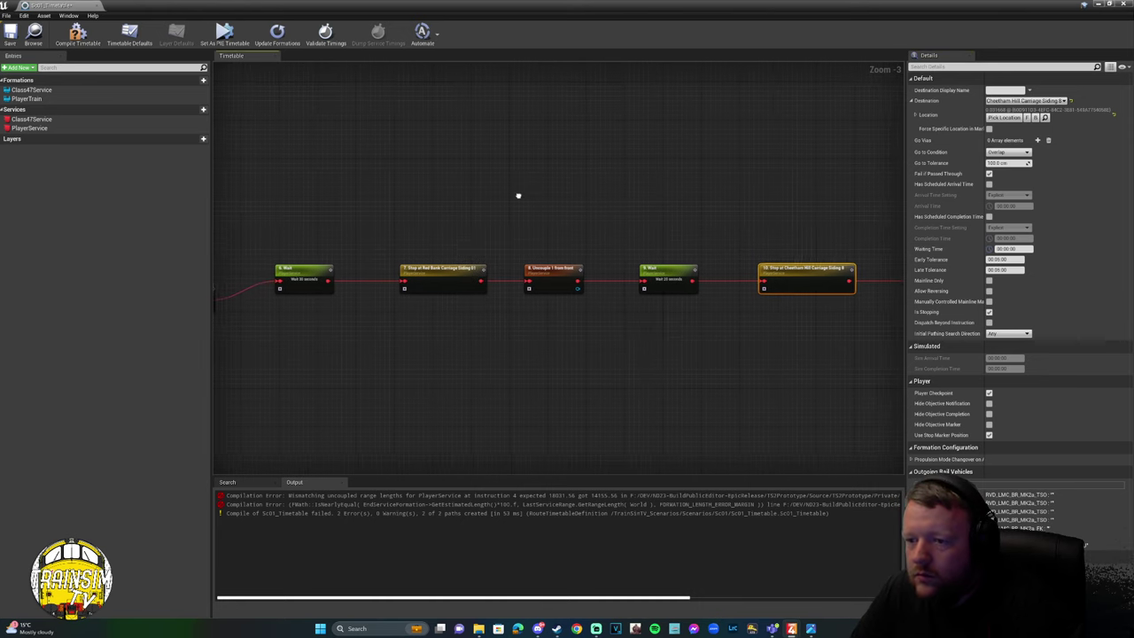
{"action": "left_click", "coordinate": [445, 275]}
{"action": "left_click", "coordinate": [989, 290]}
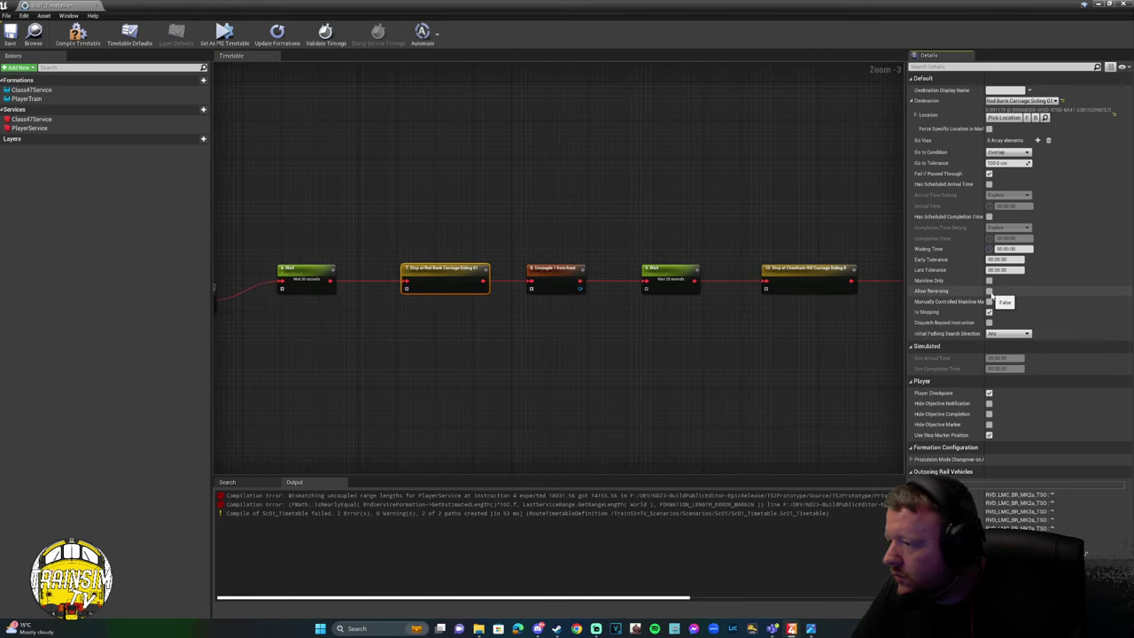
Delete the Cheetham Hill Carriage Siding 8 stop, link the 20-second Wait directly to End Service, and compile the timetable.
{"action": "right_click_drag", "start_coordinate": [688, 204], "coordinate": [546, 192]}
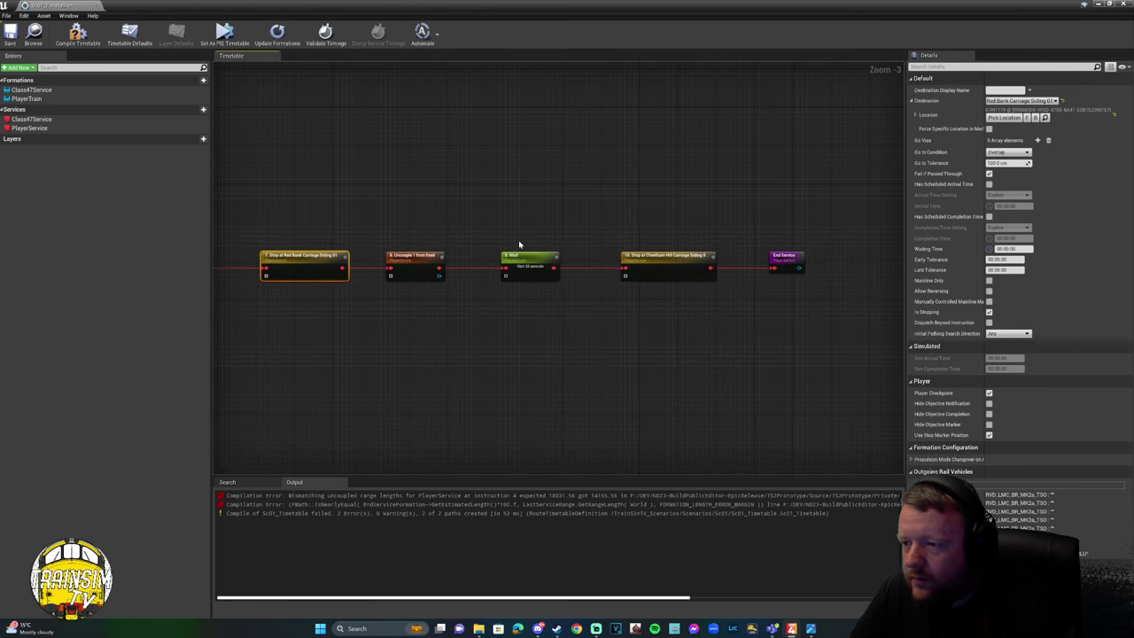
{"action": "left_click", "coordinate": [674, 266]}
{"action": "key", "text": "Delete"}
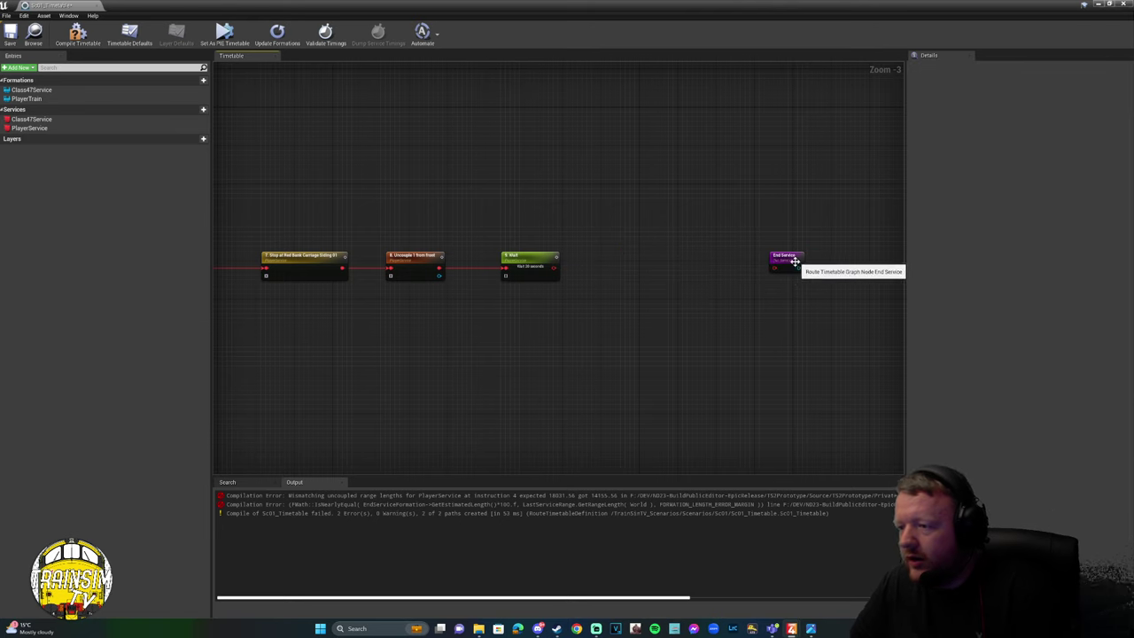
{"action": "left_click_drag", "start_coordinate": [792, 266], "coordinate": [617, 268]}
{"action": "scroll", "coordinate": [617, 268], "scroll_direction": "up", "scroll_amount": 3}
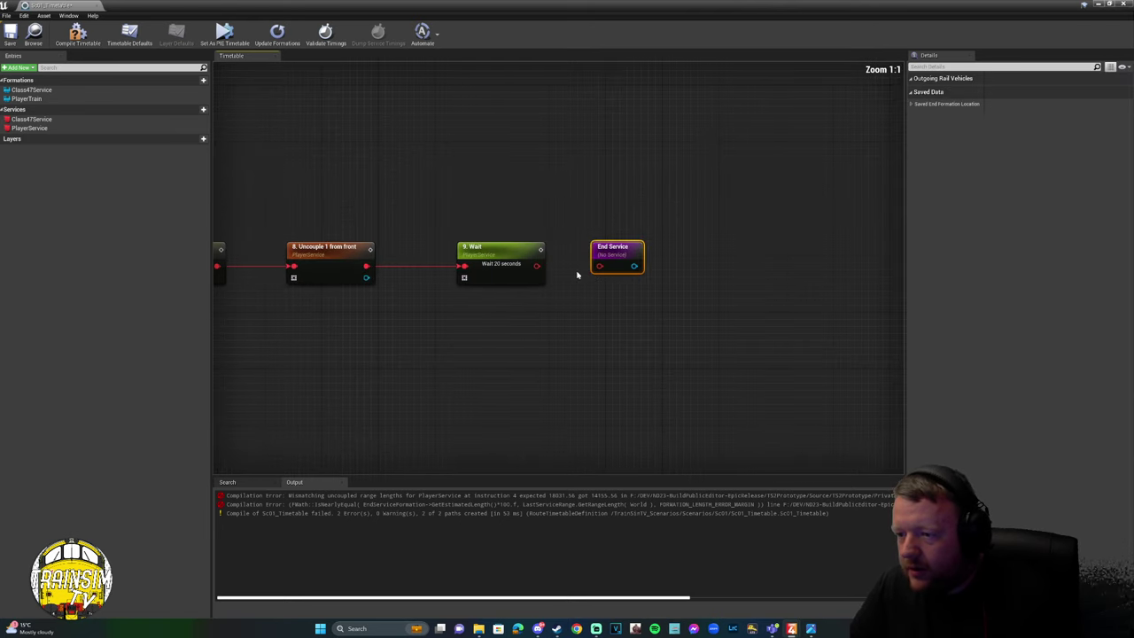
{"action": "left_click_drag", "start_coordinate": [537, 266], "coordinate": [600, 265]}
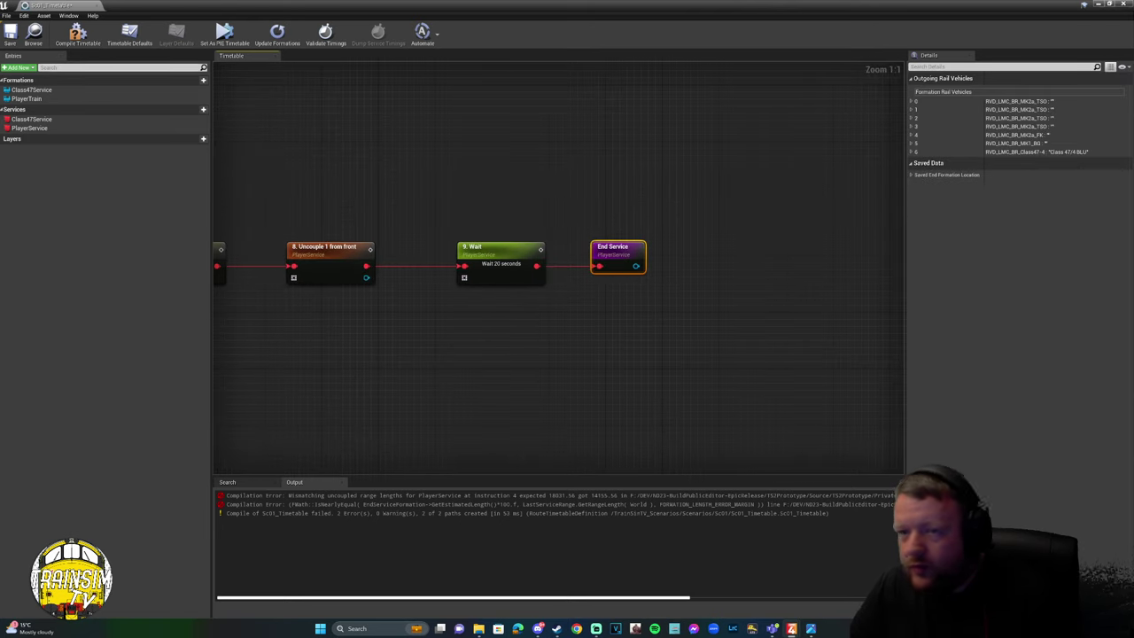
{"action": "left_click", "coordinate": [78, 35]}
Enable Allow Reversing on the Red Bank Carriage Siding 01 stop and recompile the timetable.
{"action": "right_click_drag", "start_coordinate": [454, 265], "coordinate": [680, 272]}
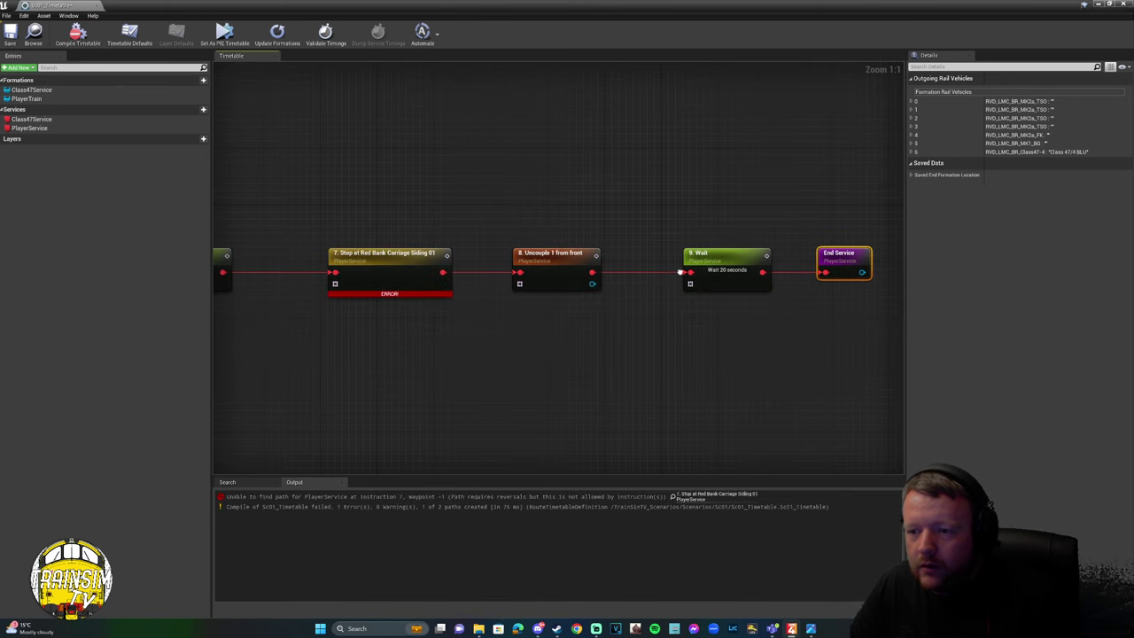
{"action": "left_click", "coordinate": [383, 295]}
{"action": "left_click", "coordinate": [989, 290]}
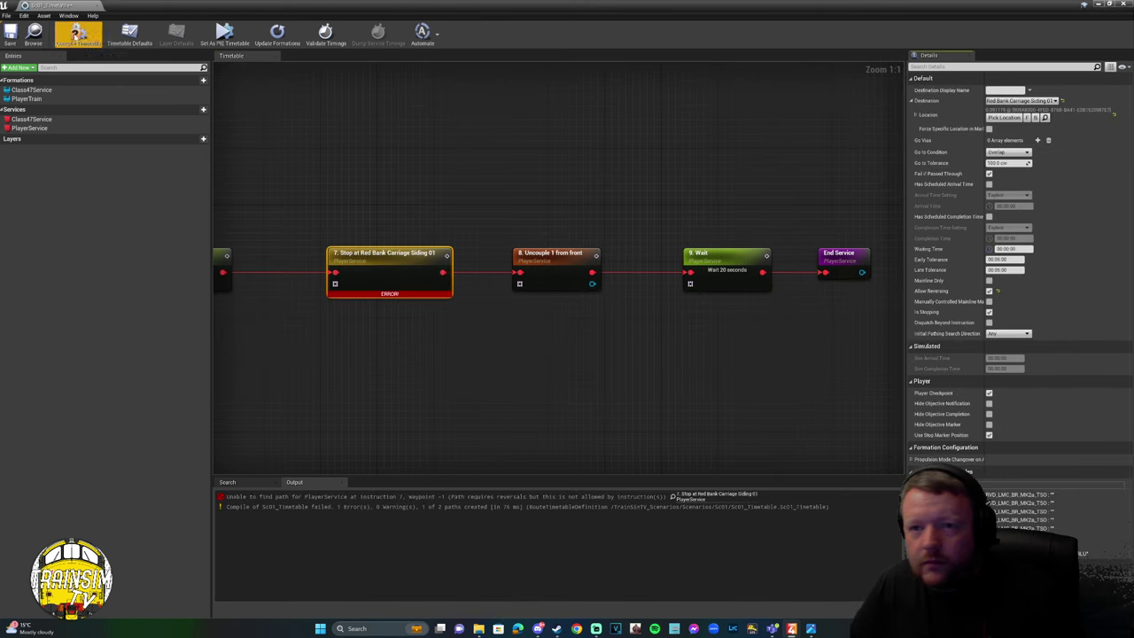
{"action": "left_click", "coordinate": [78, 35]}
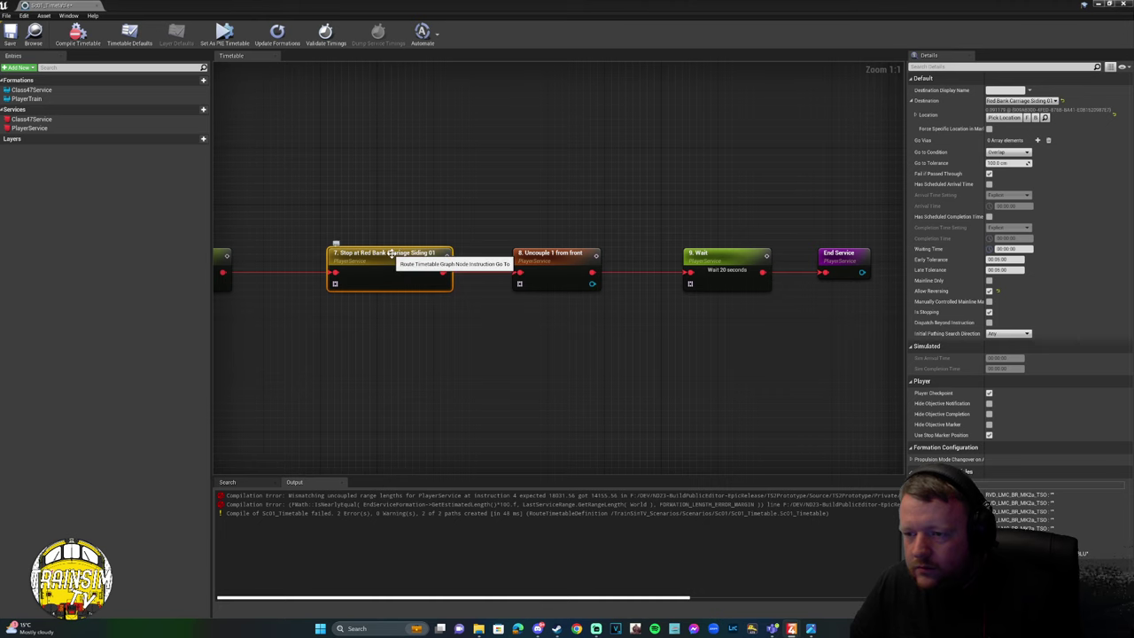
Review both services from their starting formations to End Service, and inspect the settings of the Uncouple instruction after Red Bank Carriage Siding 01.
{"action": "scroll", "coordinate": [389, 252], "scroll_direction": "down", "scroll_amount": 3}
{"action": "right_click_drag", "start_coordinate": [354, 231], "coordinate": [517, 235]}
{"action": "scroll", "coordinate": [447, 250], "scroll_direction": "down", "scroll_amount": 3}
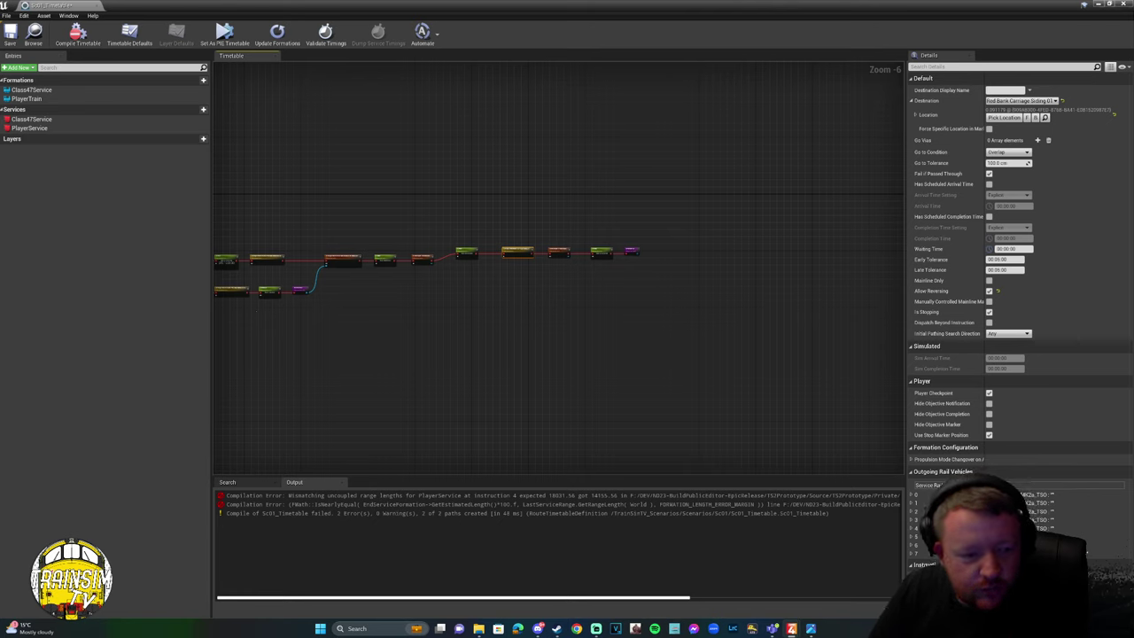
{"action": "right_click_drag", "start_coordinate": [378, 299], "coordinate": [542, 302]}
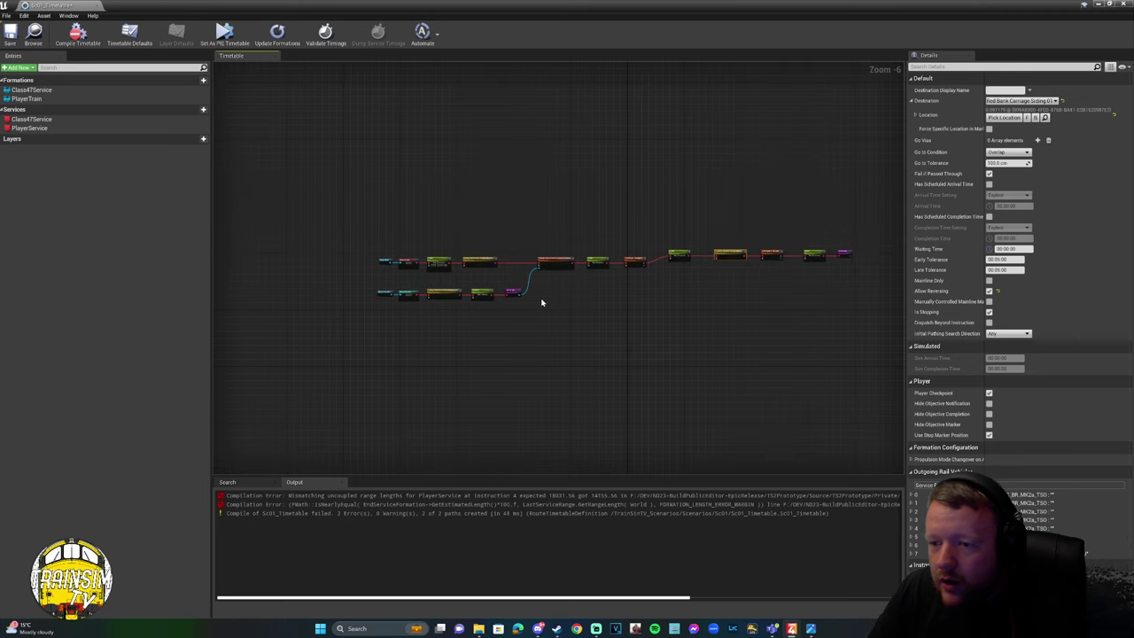
{"action": "scroll", "coordinate": [425, 307], "scroll_direction": "up", "scroll_amount": 5}
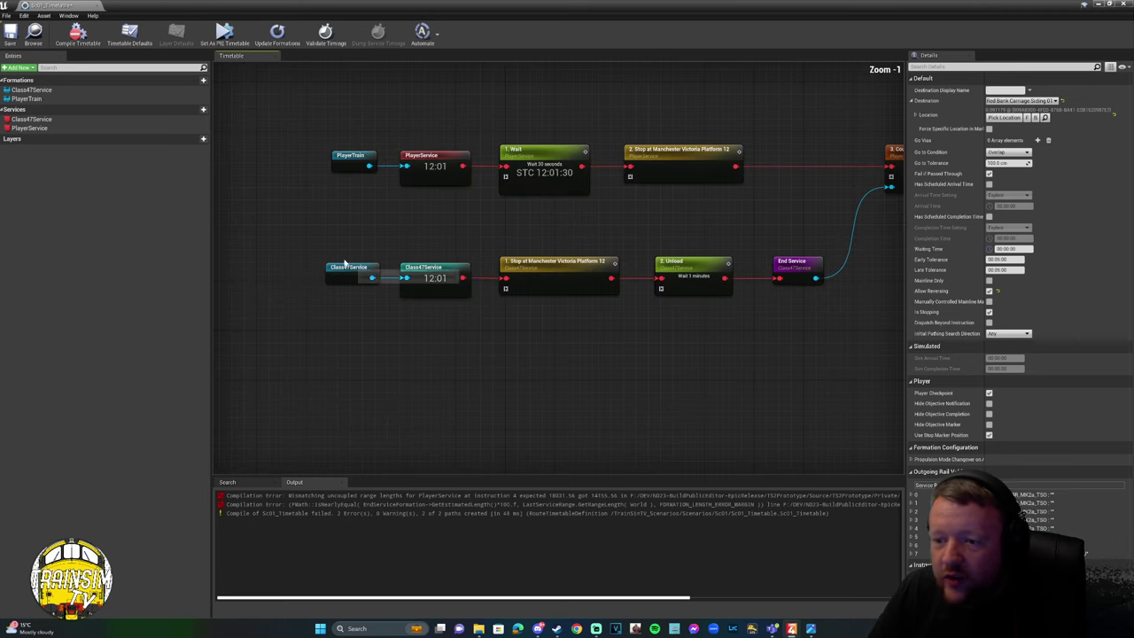
{"action": "left_click_drag", "start_coordinate": [311, 234], "coordinate": [788, 314]}
{"action": "right_click_drag", "start_coordinate": [775, 295], "coordinate": [488, 334]}
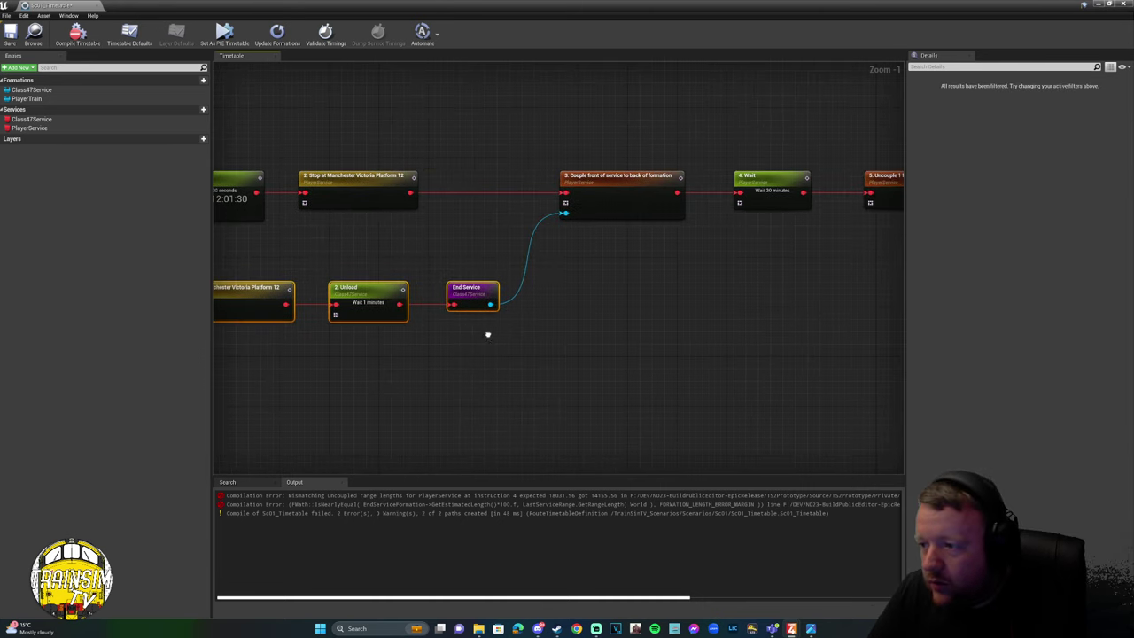
{"action": "left_click", "coordinate": [618, 309]}
{"action": "right_click_drag", "start_coordinate": [617, 311], "coordinate": [251, 312]}
{"action": "right_click_drag", "start_coordinate": [510, 271], "coordinate": [243, 287]}
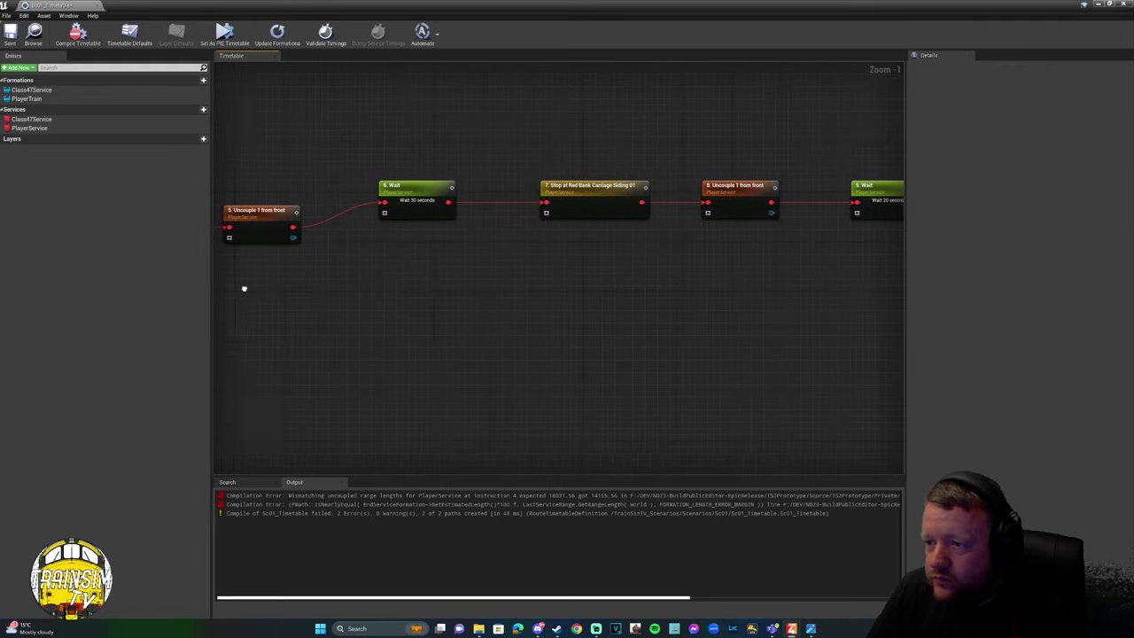
{"action": "right_click_drag", "start_coordinate": [499, 273], "coordinate": [254, 275]}
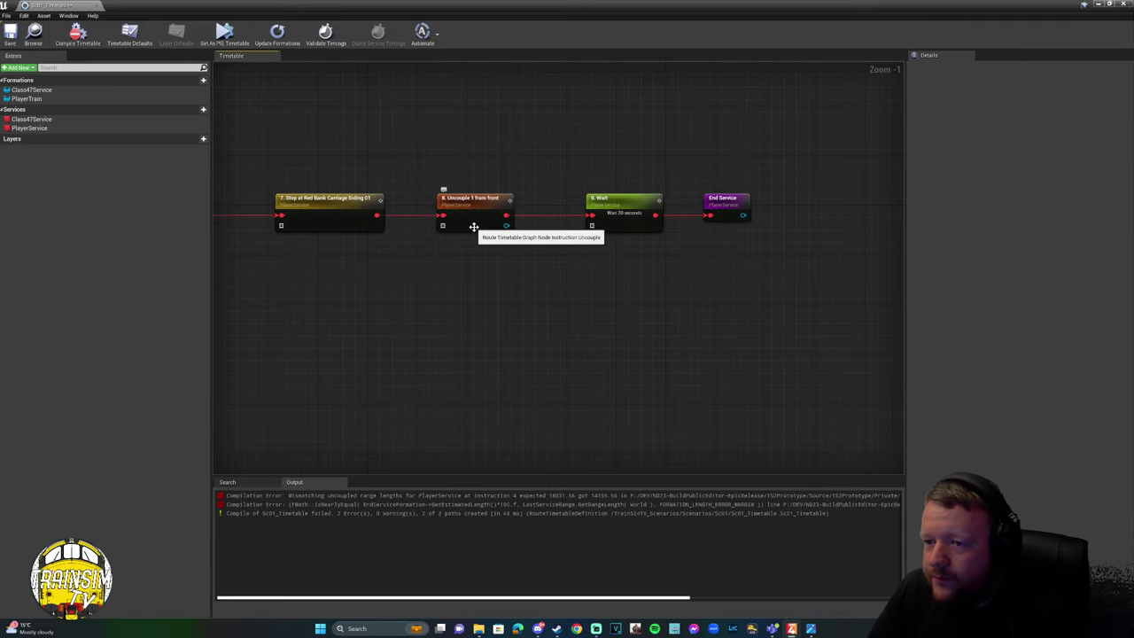
{"action": "right_click_drag", "start_coordinate": [349, 266], "coordinate": [390, 293]}
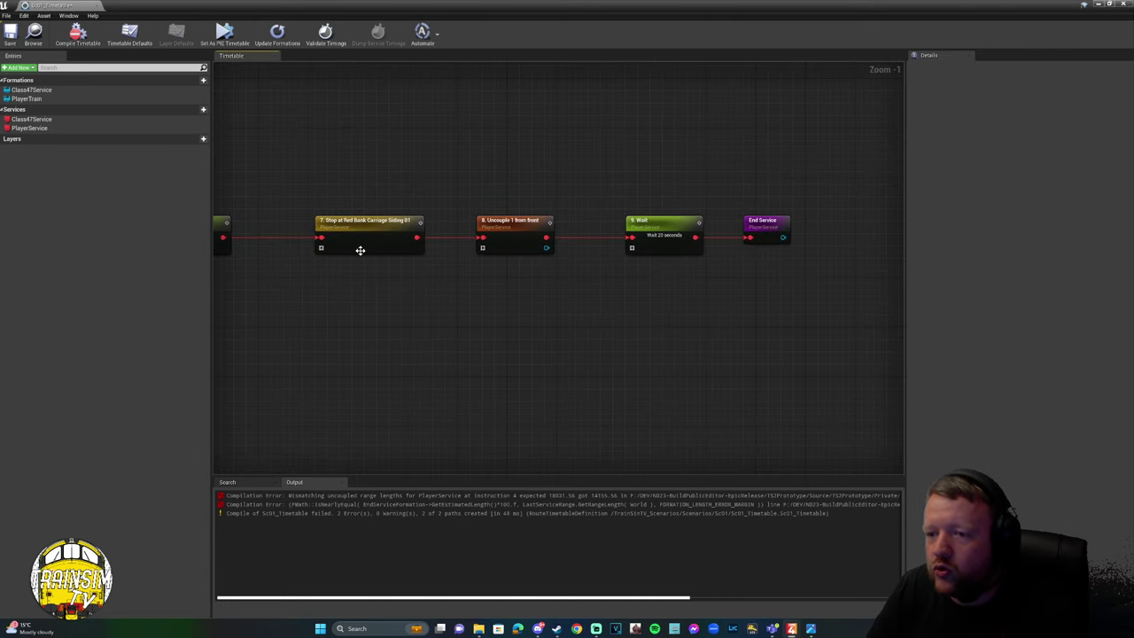
{"action": "left_click", "coordinate": [504, 243]}
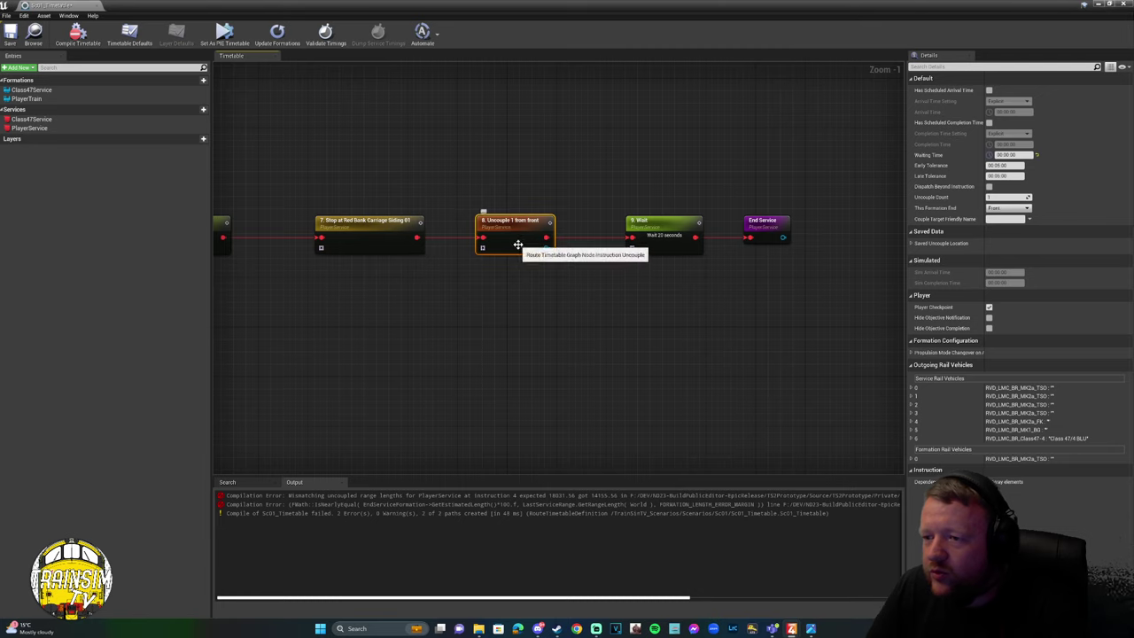
Delete the uncouple instruction after the Red Bank Carriage Siding 01 stop, close the gap it leaves, and recompile the timetable.
{"action": "key", "text": "Delete"}
{"action": "left_click_drag", "start_coordinate": [612, 185], "coordinate": [753, 243]}
{"action": "left_click_drag", "start_coordinate": [677, 248], "coordinate": [514, 251]}
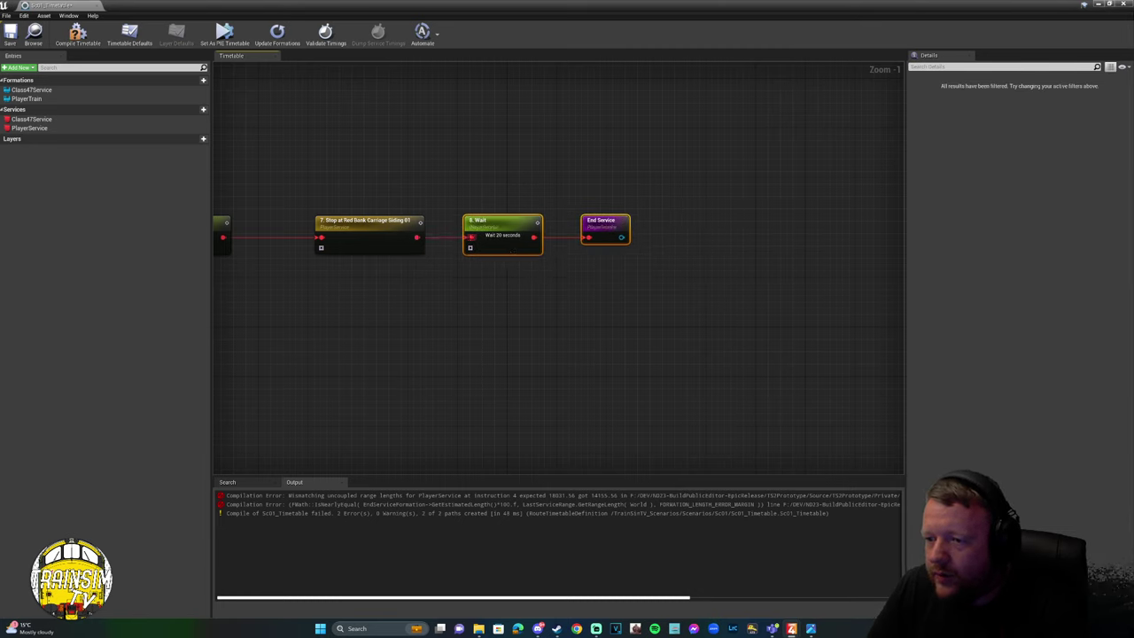
{"action": "left_click", "coordinate": [78, 33]}
Enlarge the compiler output area and read the full text of the compilation errors.
{"action": "right_click_drag", "start_coordinate": [274, 132], "coordinate": [531, 223]}
{"action": "scroll", "coordinate": [572, 304], "scroll_direction": "down", "scroll_amount": 5}
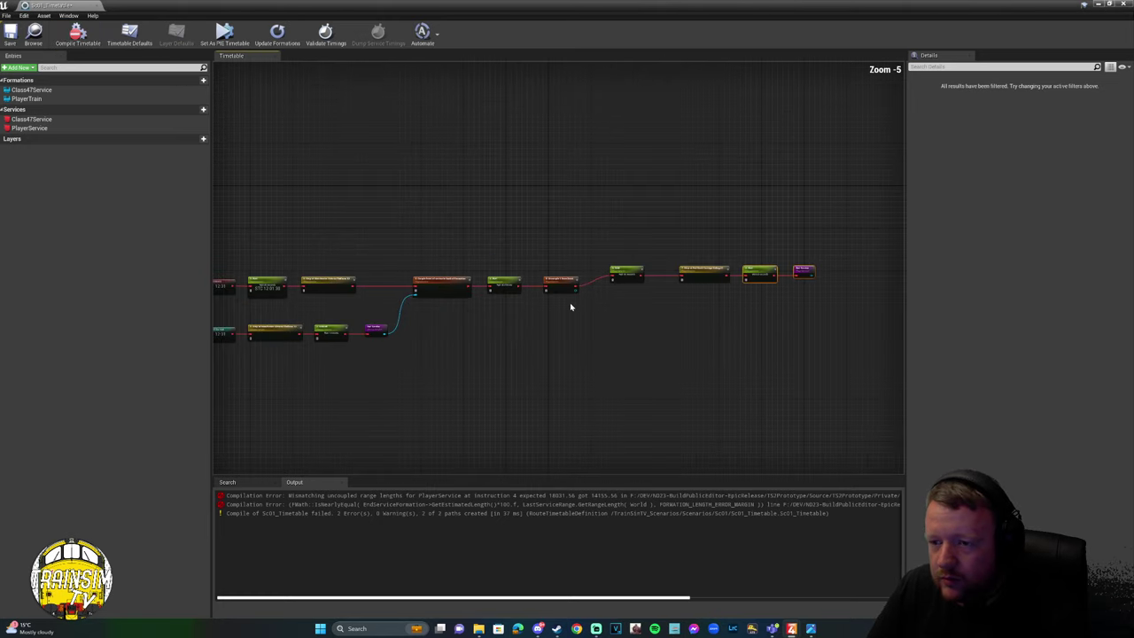
{"action": "scroll", "coordinate": [515, 319], "scroll_direction": "up", "scroll_amount": 1}
{"action": "scroll", "coordinate": [515, 319], "scroll_direction": "up", "scroll_amount": 1}
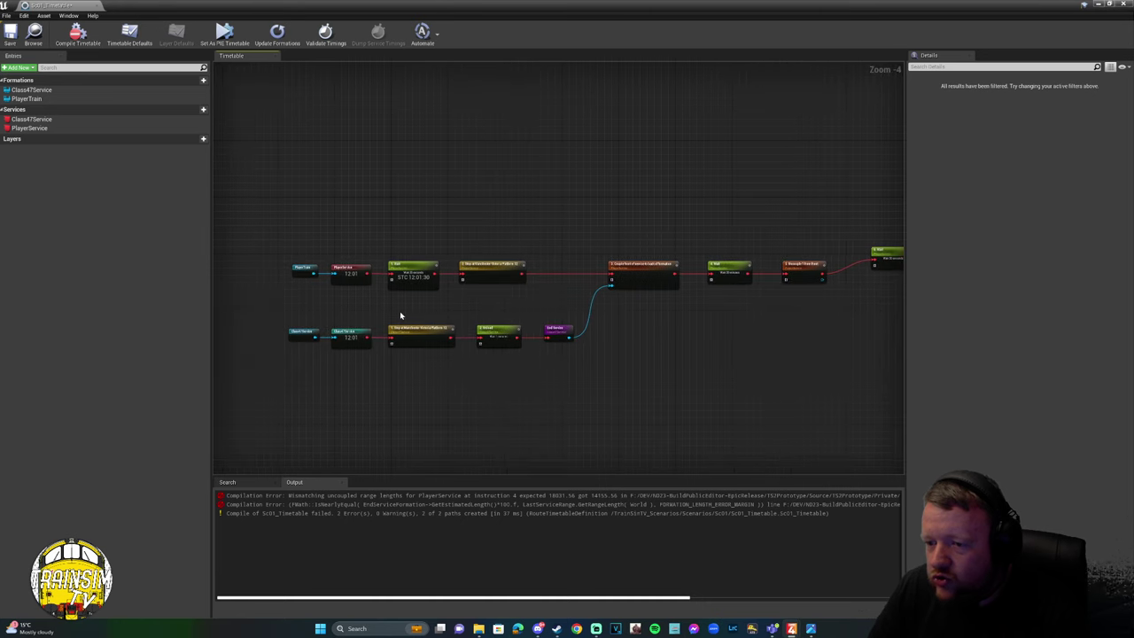
{"action": "left_click_drag", "start_coordinate": [373, 477], "coordinate": [362, 401]}
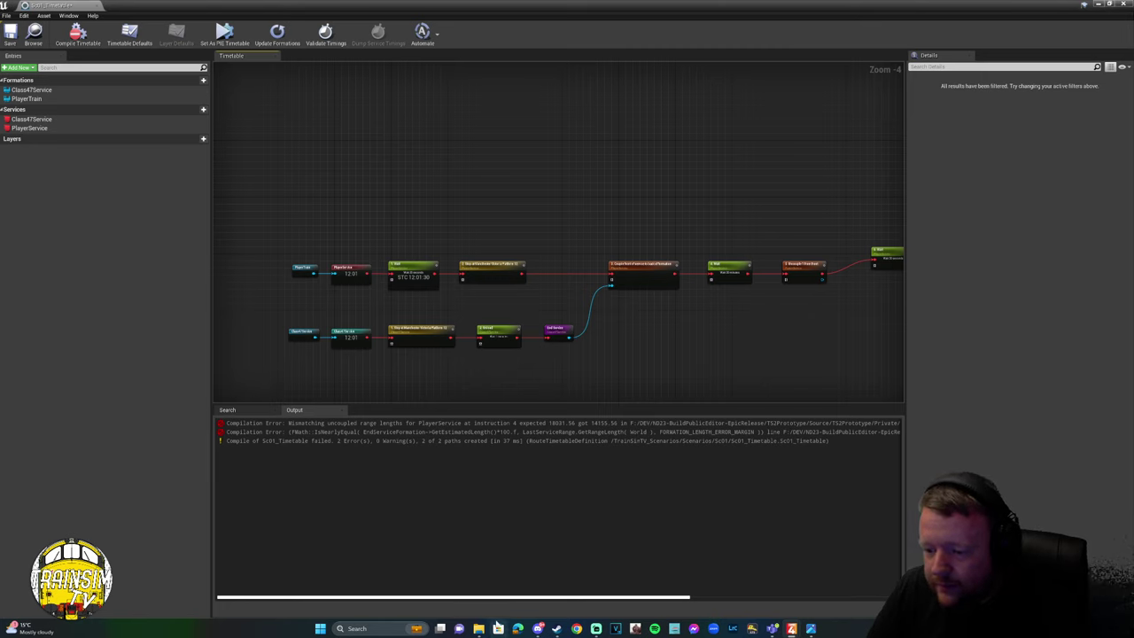
{"action": "left_click_drag", "start_coordinate": [429, 599], "coordinate": [643, 610]}
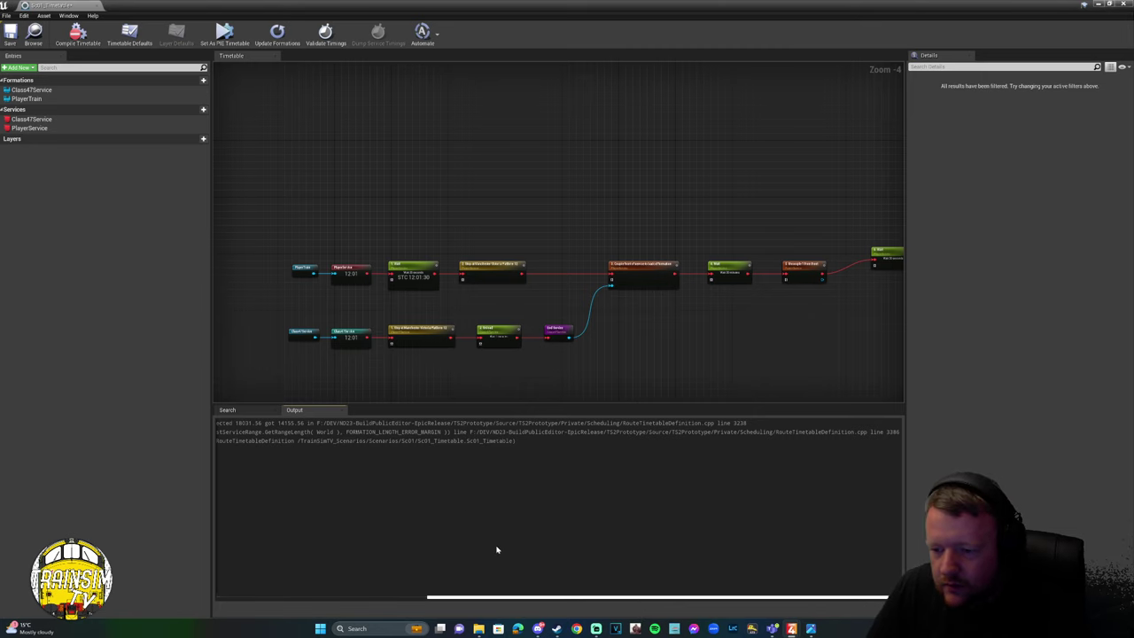
{"action": "left_click_drag", "start_coordinate": [520, 599], "coordinate": [411, 596]}
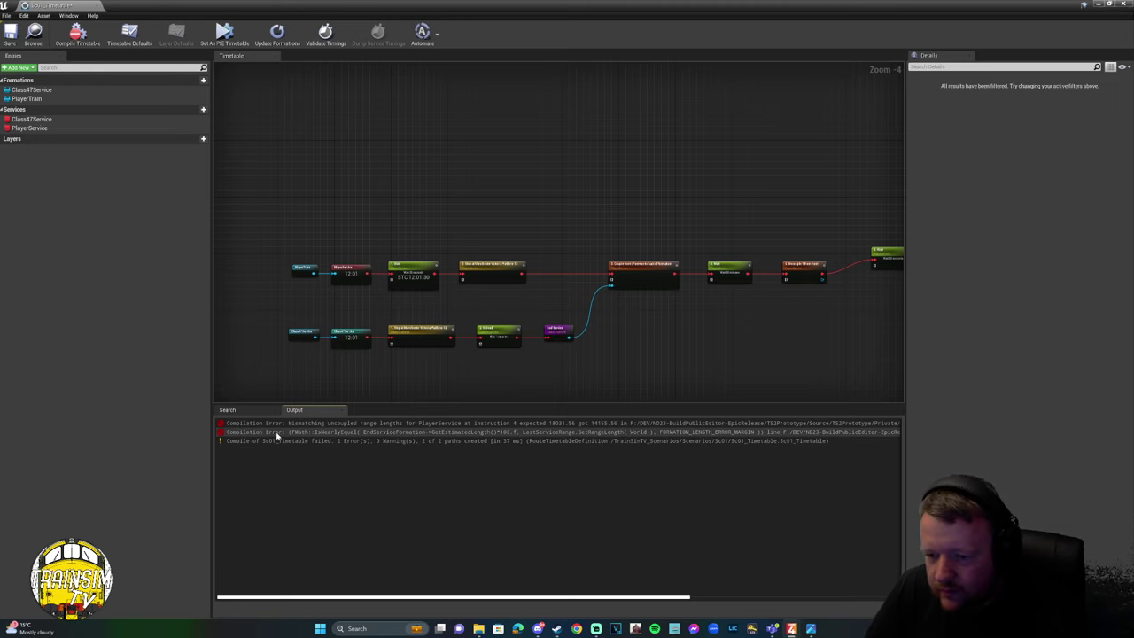
Examine the PlayerService instructions around the uncouple node, including the details of the 30-minute Wait, against the reported errors.
{"action": "right_click_drag", "start_coordinate": [638, 349], "coordinate": [322, 322]}
{"action": "scroll", "coordinate": [536, 299], "scroll_direction": "up", "scroll_amount": 1}
{"action": "scroll", "coordinate": [507, 380], "scroll_direction": "up", "scroll_amount": 3}
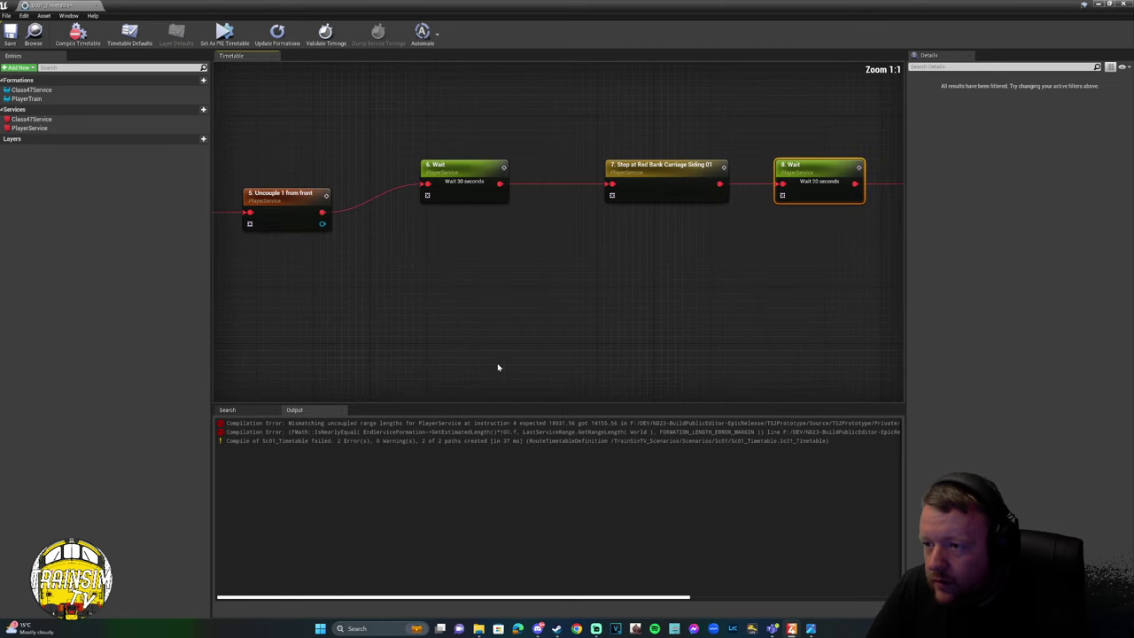
{"action": "right_click_drag", "start_coordinate": [391, 253], "coordinate": [716, 306]}
{"action": "left_click", "coordinate": [496, 279]}
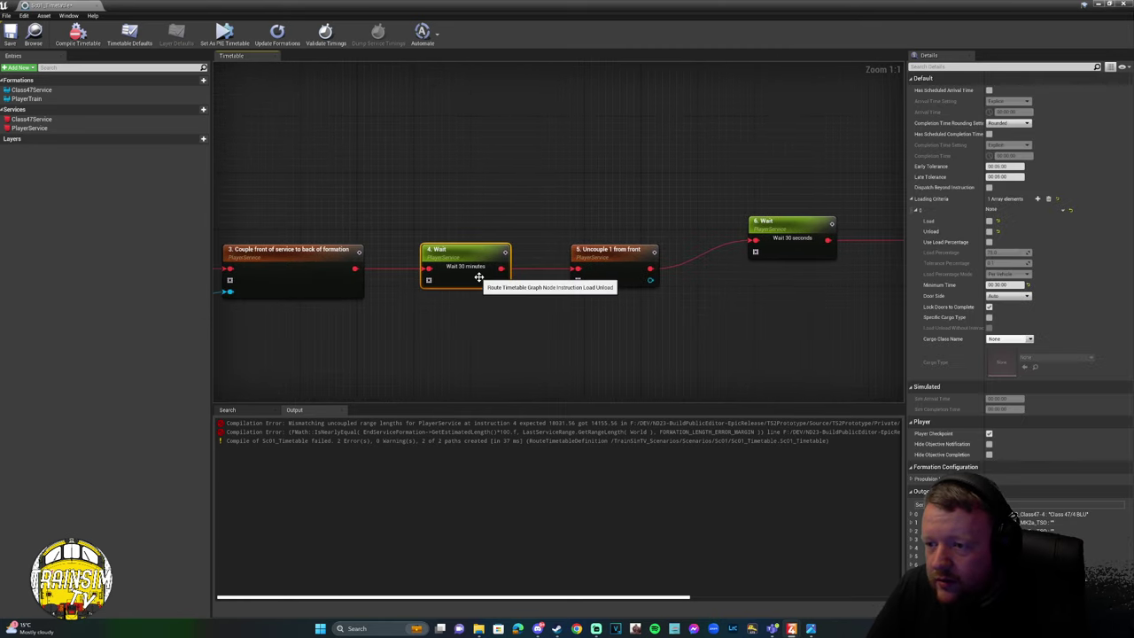
{"action": "right_click_drag", "start_coordinate": [456, 319], "coordinate": [575, 283]}
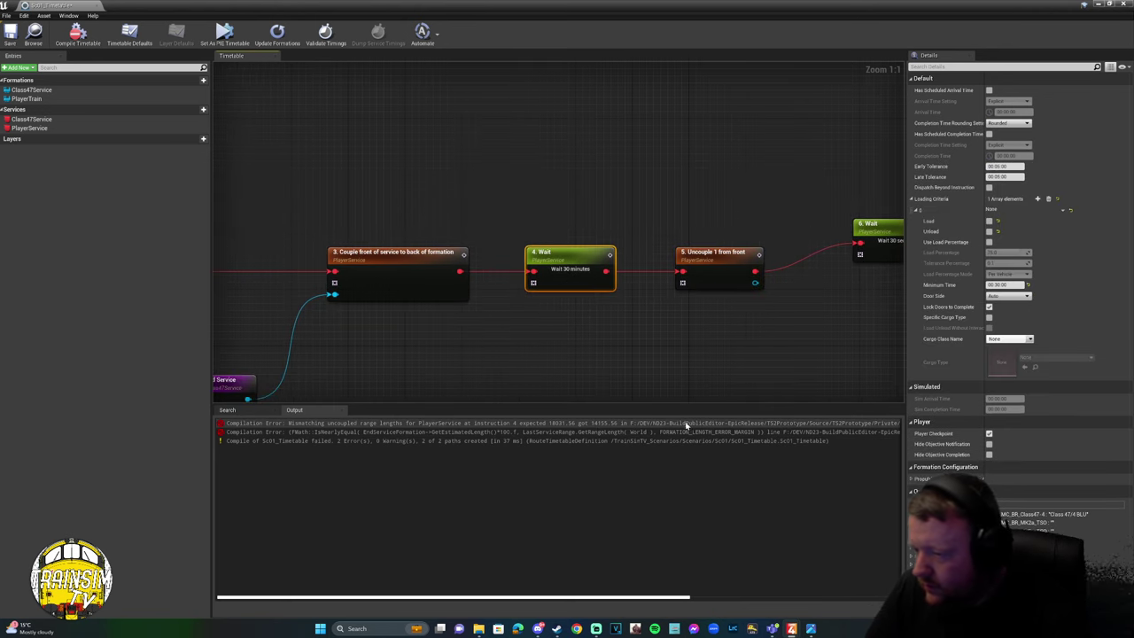
{"action": "left_click_drag", "start_coordinate": [644, 594], "coordinate": [623, 576]}
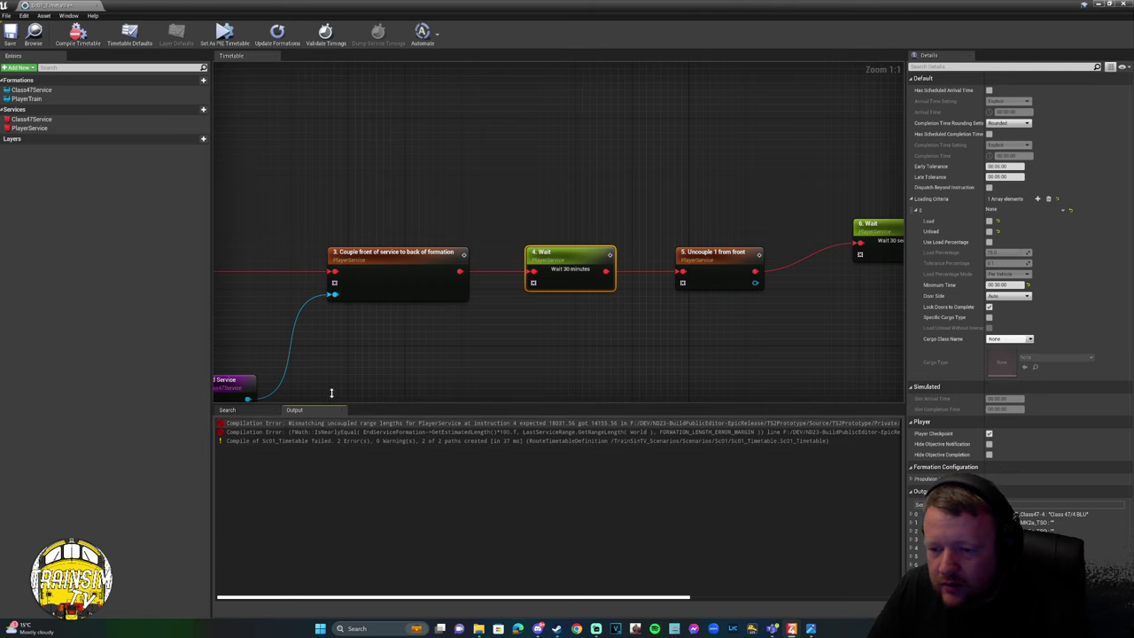
{"action": "right_click_drag", "start_coordinate": [562, 284], "coordinate": [398, 287]}
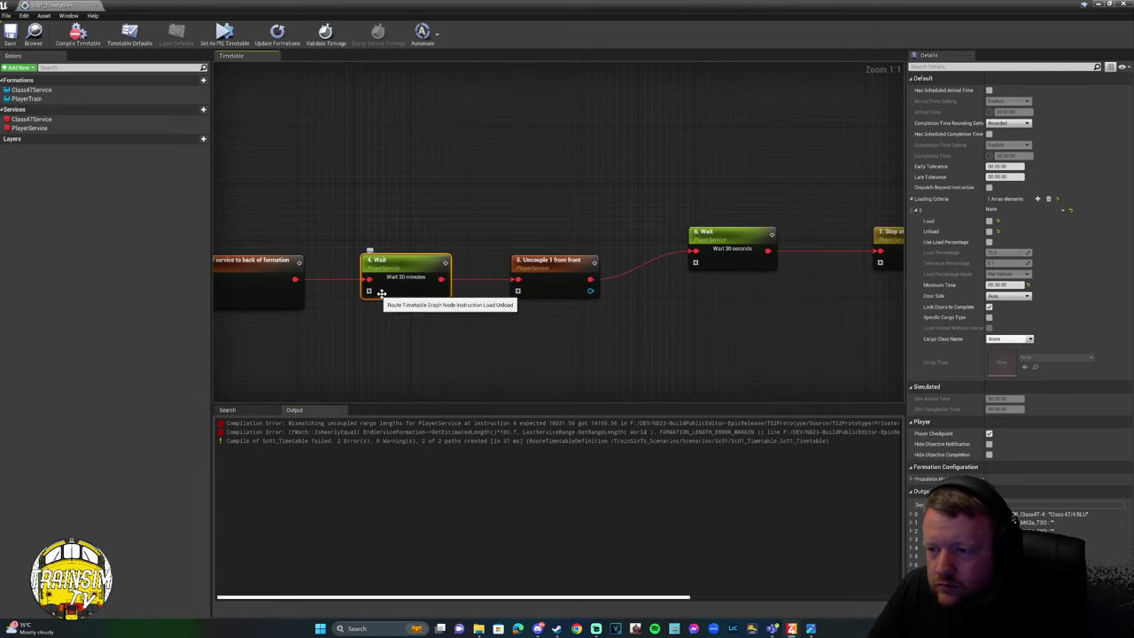
{"action": "right_click_drag", "start_coordinate": [557, 289], "coordinate": [635, 280]}
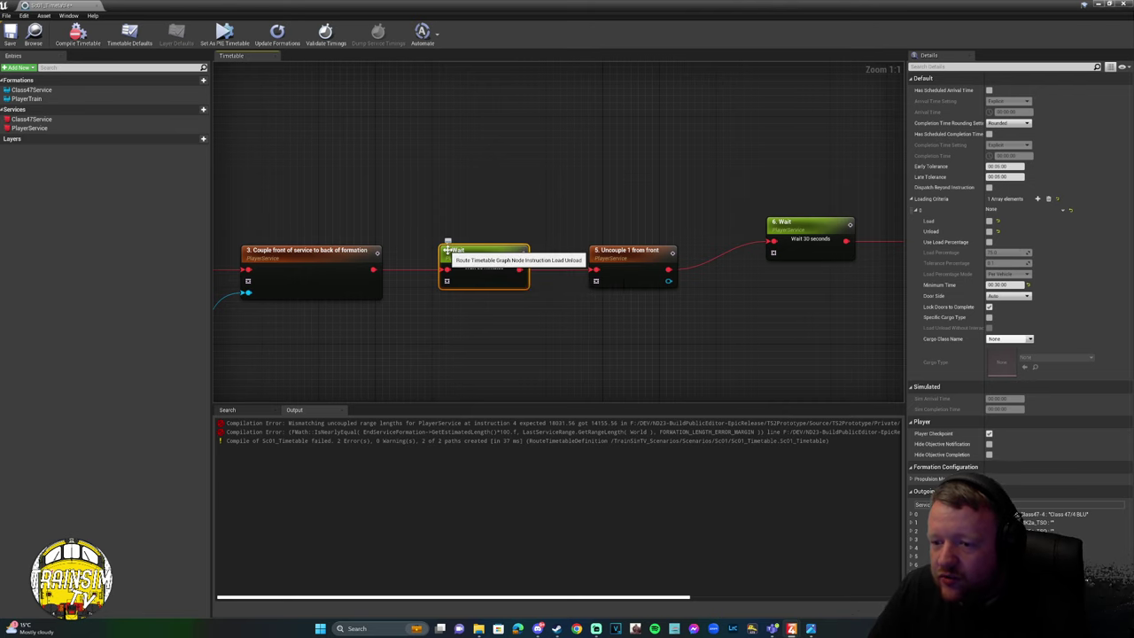
Inspect the link from the Class47Service end node and the outgoing rail vehicles of the Couple instruction.
{"action": "right_click_drag", "start_coordinate": [448, 250], "coordinate": [912, 226]}
{"action": "right_click_drag", "start_coordinate": [439, 301], "coordinate": [514, 304]}
{"action": "right_click_drag", "start_coordinate": [788, 302], "coordinate": [541, 299]}
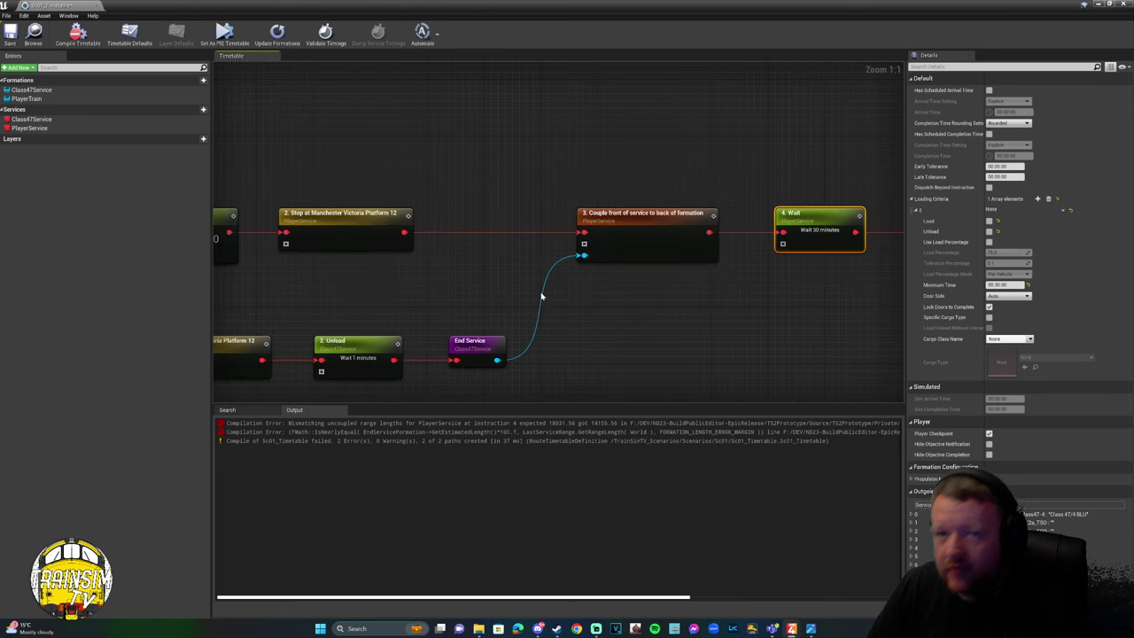
{"action": "right_click_drag", "start_coordinate": [671, 323], "coordinate": [471, 350]}
{"action": "left_click", "coordinate": [433, 270]}
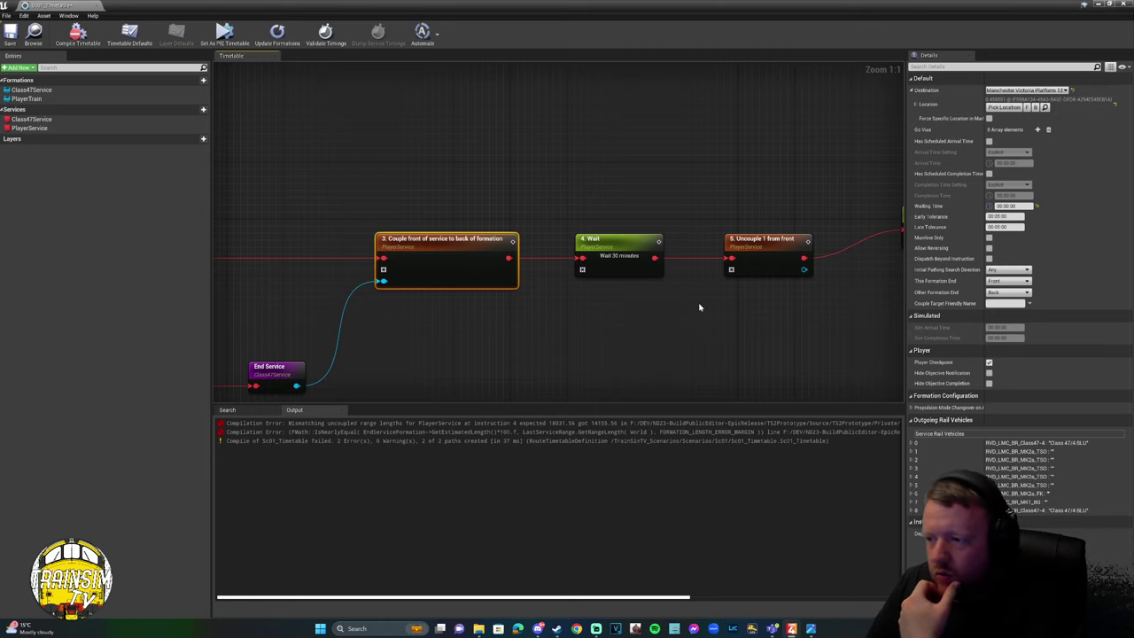
{"action": "right_click_drag", "start_coordinate": [699, 308], "coordinate": [627, 257]}
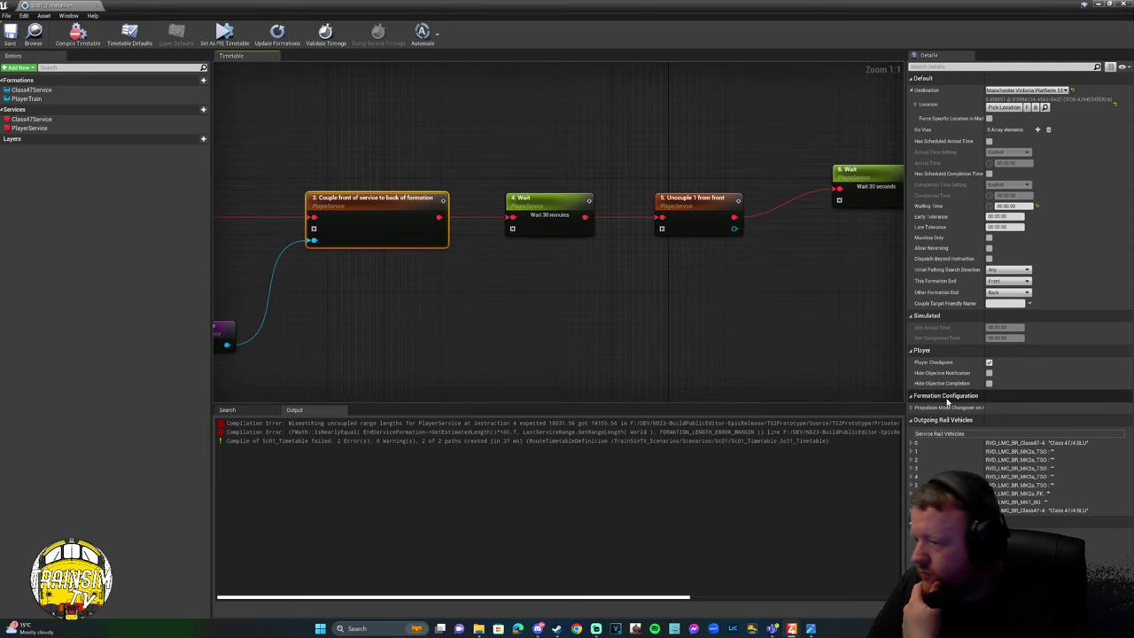
Detach the instructions after Uncouple 1 from front, end PlayerService directly after it, and recompile as a test.
{"action": "right_click_drag", "start_coordinate": [579, 203], "coordinate": [329, 213]}
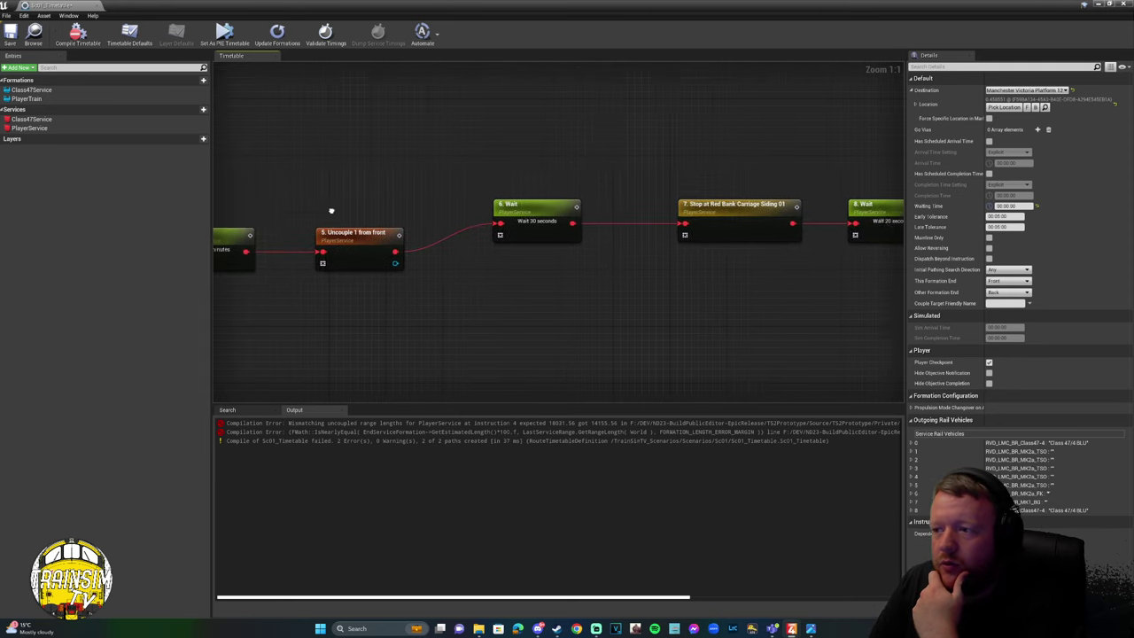
{"action": "scroll", "coordinate": [322, 221], "scroll_direction": "down", "scroll_amount": 4}
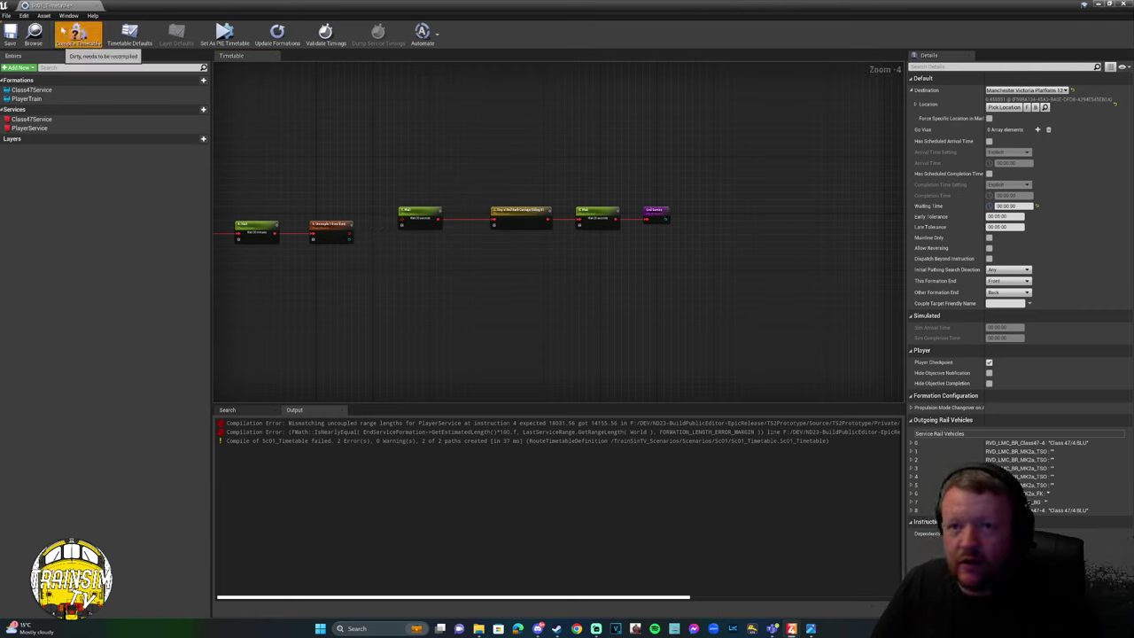
{"action": "left_click", "coordinate": [78, 35]}
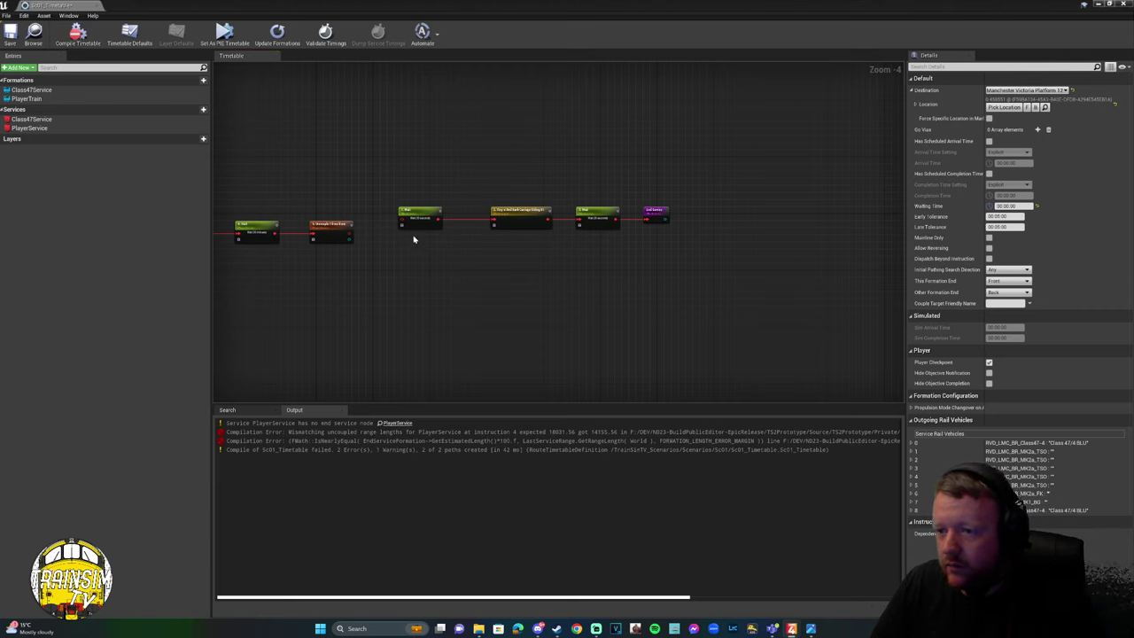
{"action": "left_click_drag", "start_coordinate": [351, 235], "coordinate": [372, 239]}
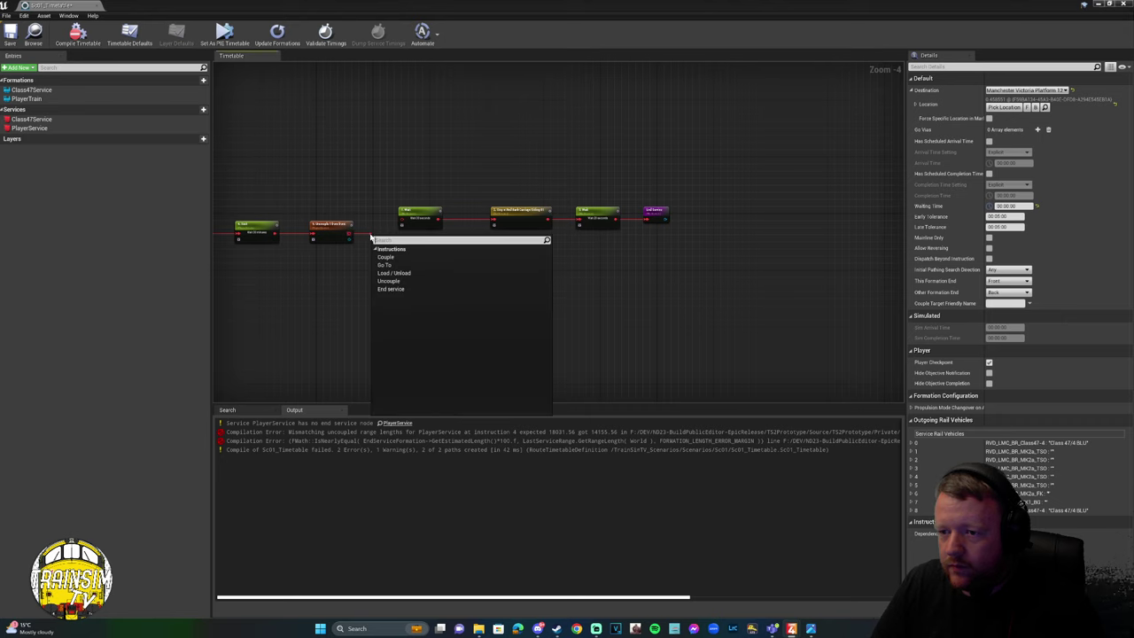
{"action": "left_click", "coordinate": [391, 289]}
{"action": "left_click", "coordinate": [78, 36]}
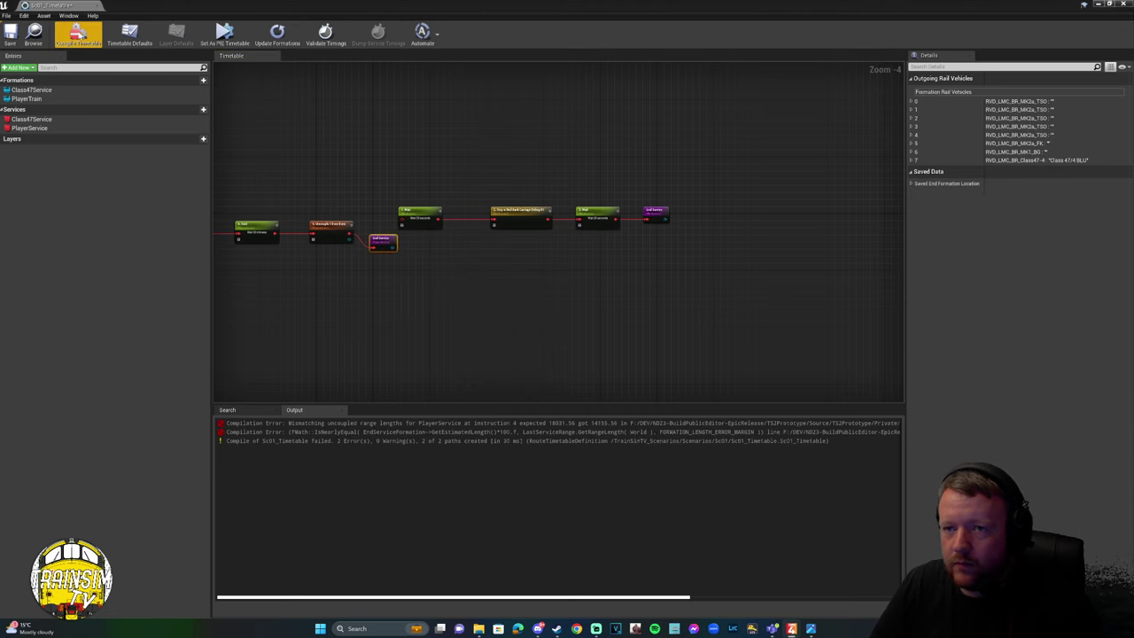
Remove that End Service, set the instructions after Couple aside, and test-compile with an End Service directly after Couple.
{"action": "key", "text": "Delete"}
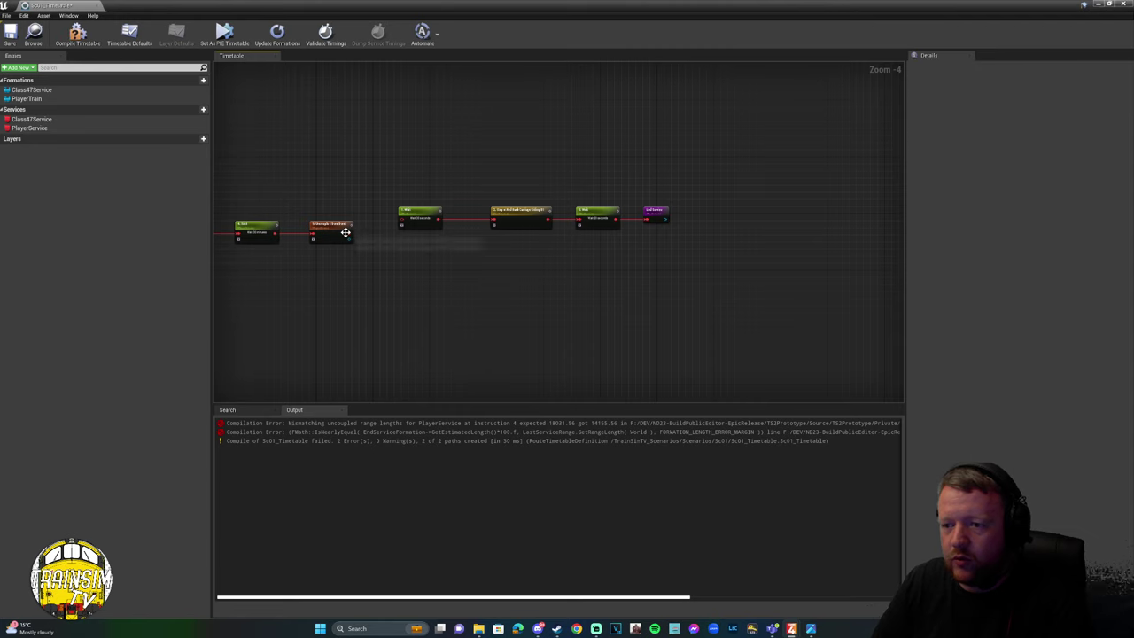
{"action": "left_click_drag", "start_coordinate": [401, 222], "coordinate": [828, 251]}
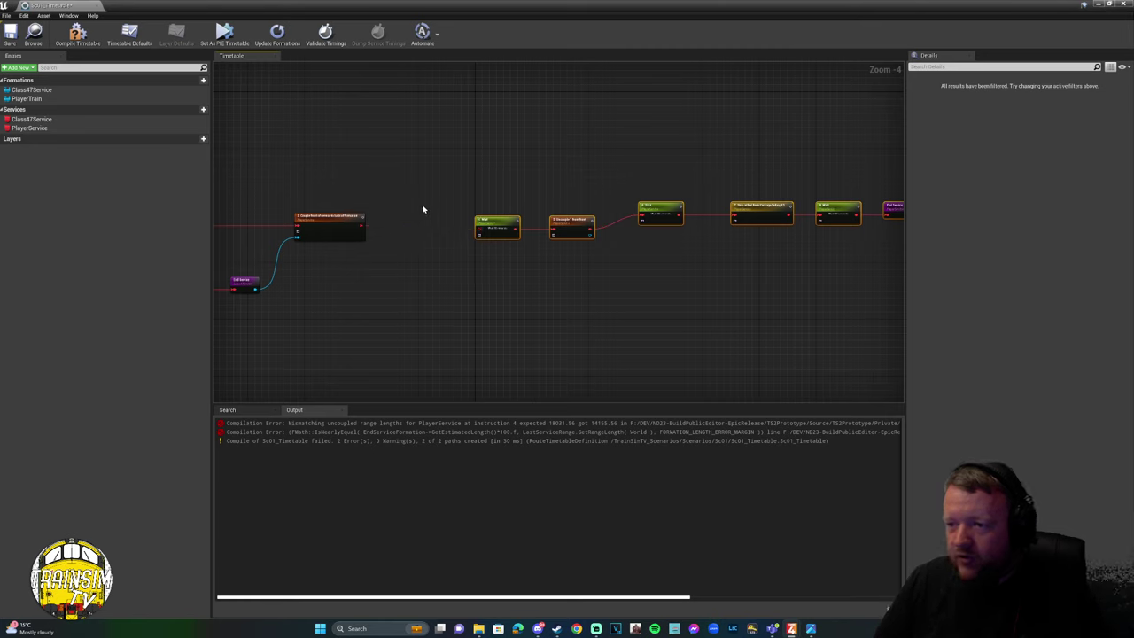
{"action": "left_click_drag", "start_coordinate": [361, 225], "coordinate": [400, 231]}
{"action": "left_click", "coordinate": [430, 284]}
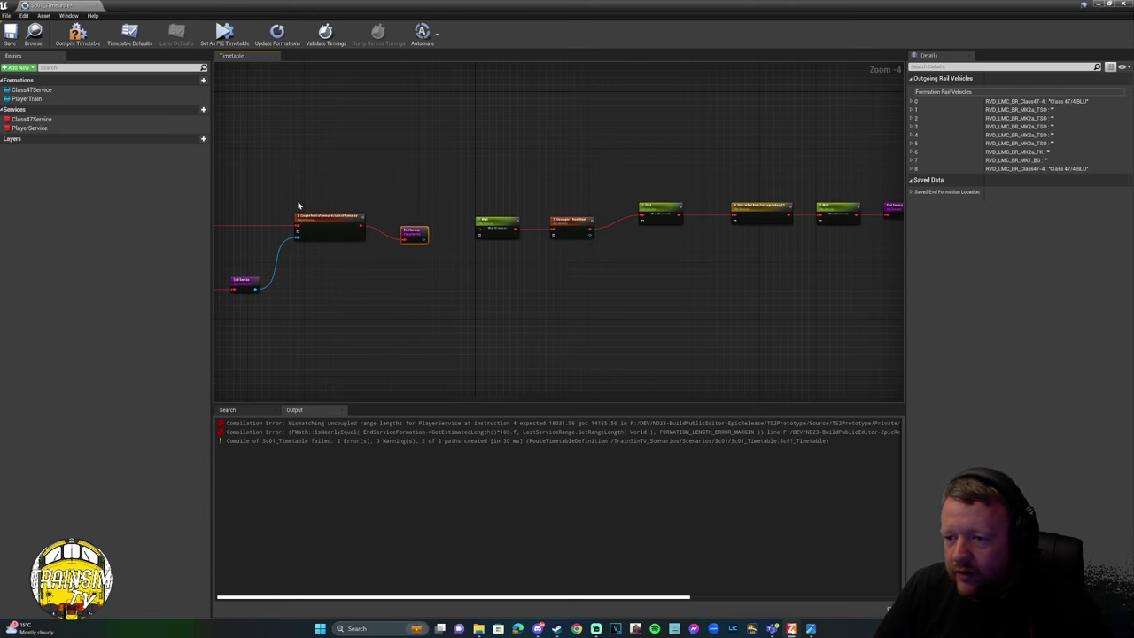
{"action": "left_click", "coordinate": [77, 34]}
{"action": "scroll", "coordinate": [381, 246], "scroll_direction": "up", "scroll_amount": 3}
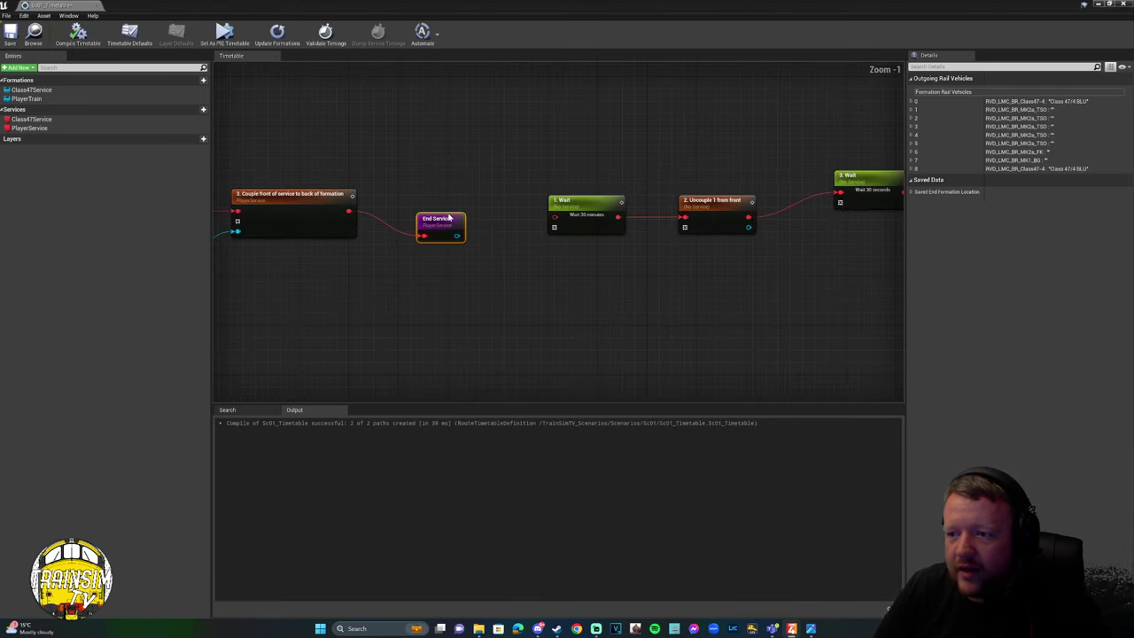
{"action": "left_click_drag", "start_coordinate": [449, 217], "coordinate": [450, 193]}
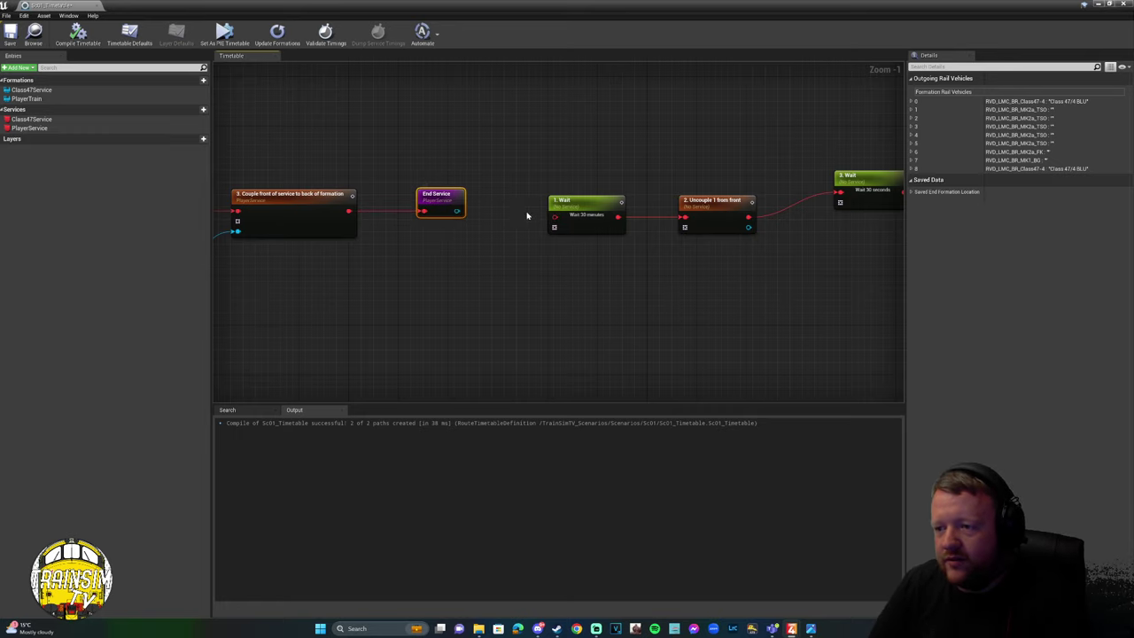
Replace the End Service after Couple with the 30-minute Wait, end the service after that Wait, and recompile.
{"action": "key", "text": "Delete"}
{"action": "left_click_drag", "start_coordinate": [349, 210], "coordinate": [458, 221]}
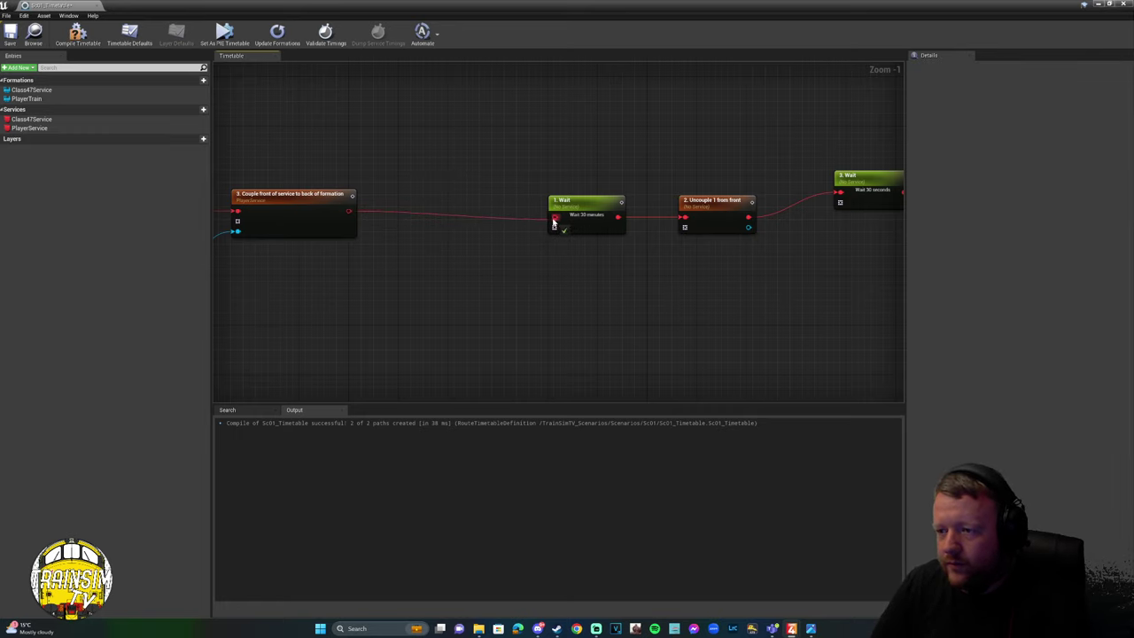
{"action": "left_click_drag", "start_coordinate": [553, 223], "coordinate": [437, 190]}
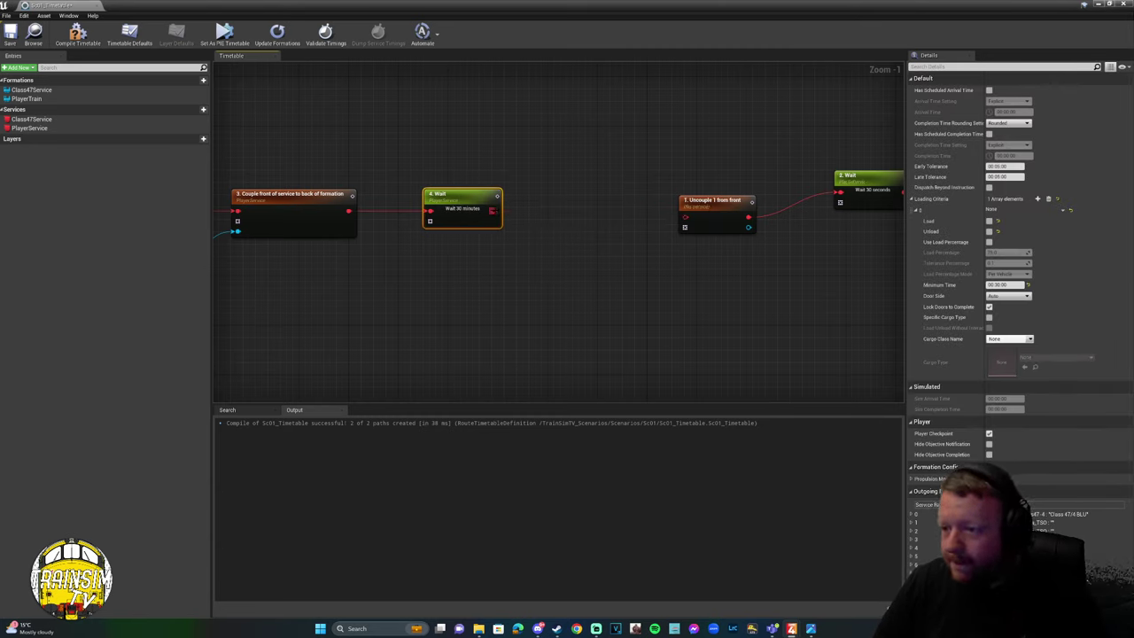
{"action": "left_click_drag", "start_coordinate": [546, 215], "coordinate": [549, 213]}
{"action": "left_click", "coordinate": [579, 268]}
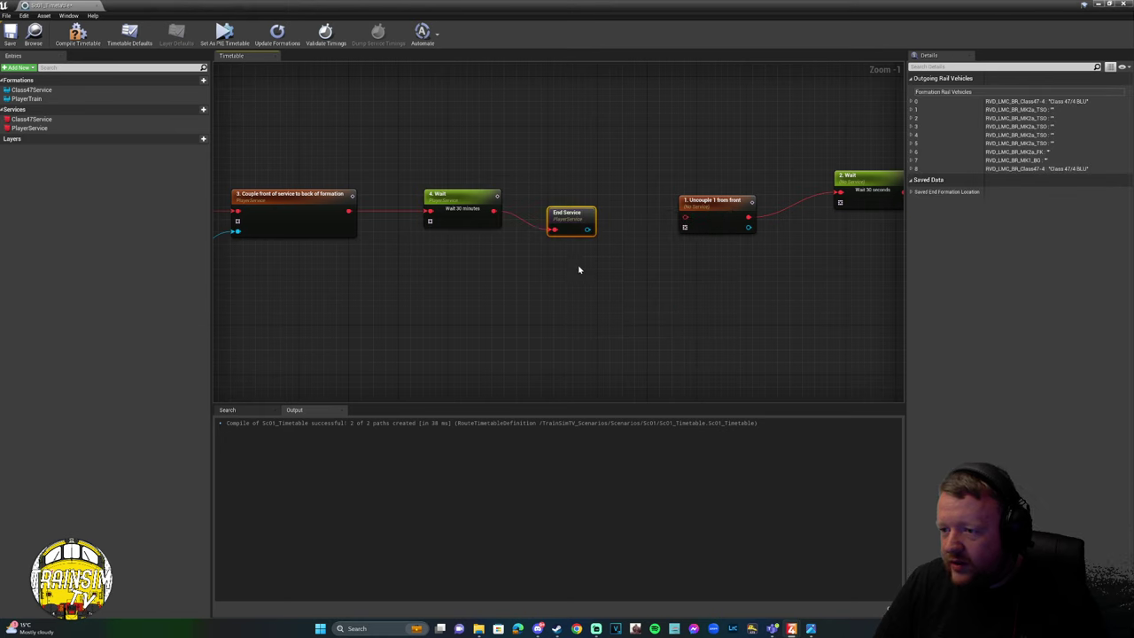
{"action": "left_click", "coordinate": [80, 40]}
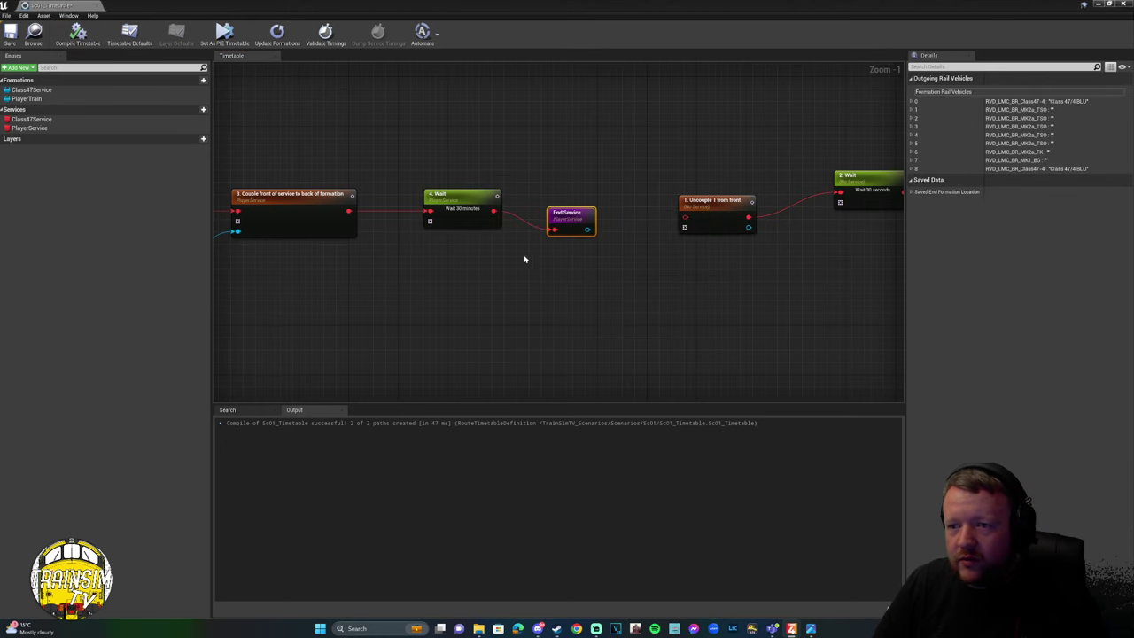
{"action": "key", "text": "q"}
{"action": "right_click_drag", "start_coordinate": [607, 204], "coordinate": [515, 210]}
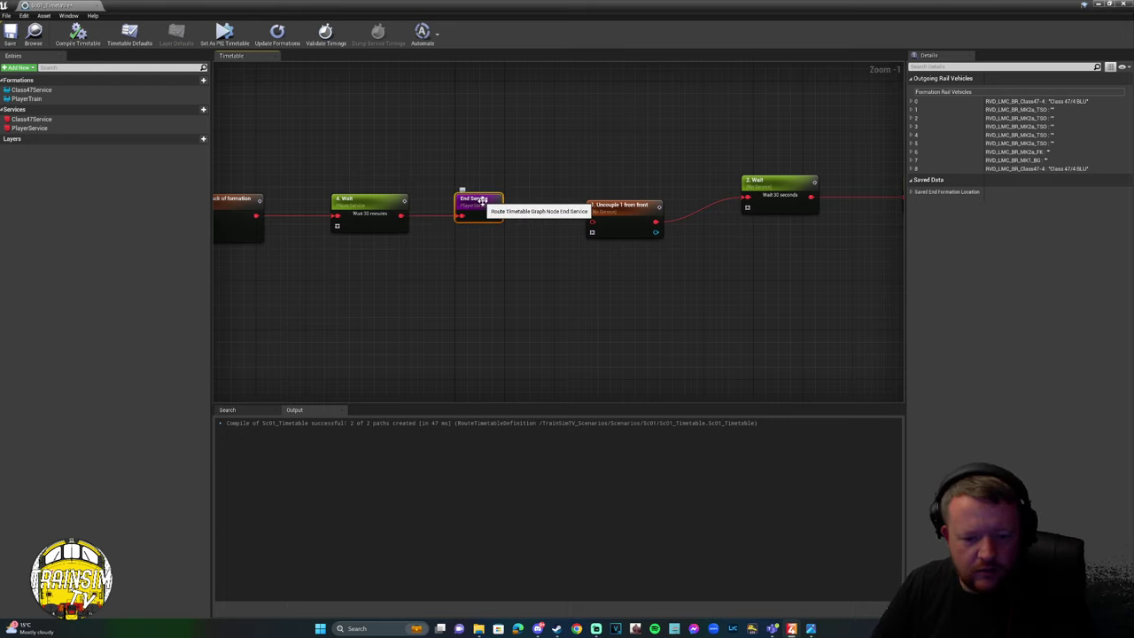
Reconnect Uncouple 1 from front after the 30-minute Wait in place of End Service, end the service after it, and recompile.
{"action": "key", "text": "Delete"}
{"action": "left_click_drag", "start_coordinate": [634, 211], "coordinate": [496, 205]}
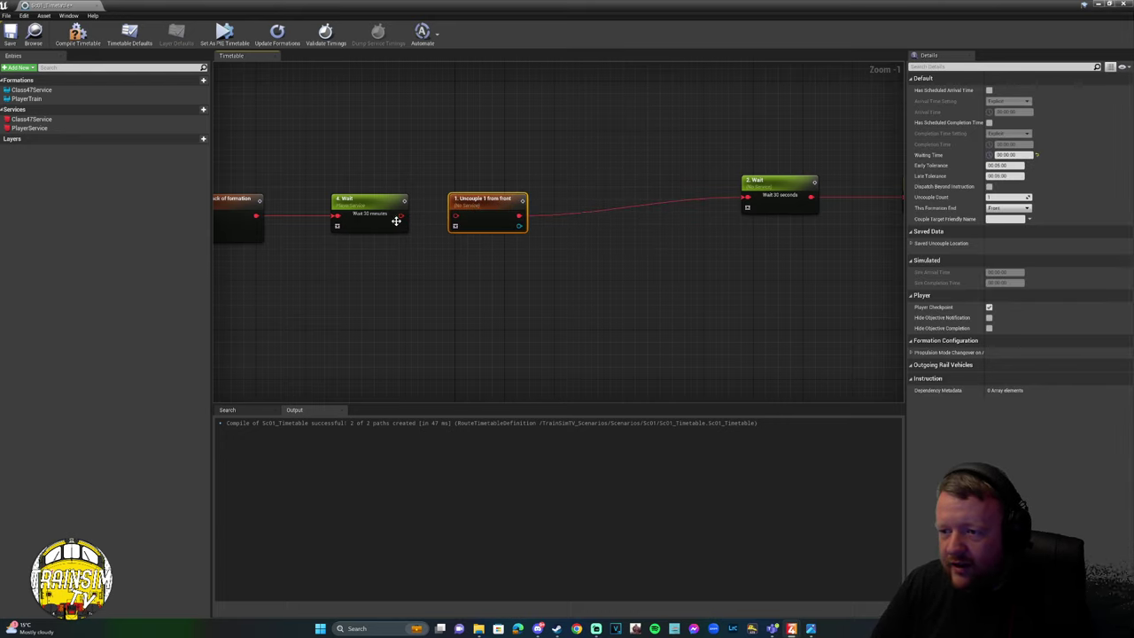
{"action": "left_click_drag", "start_coordinate": [400, 216], "coordinate": [576, 218]}
{"action": "right_click", "coordinate": [567, 218]}
{"action": "left_click", "coordinate": [527, 211]}
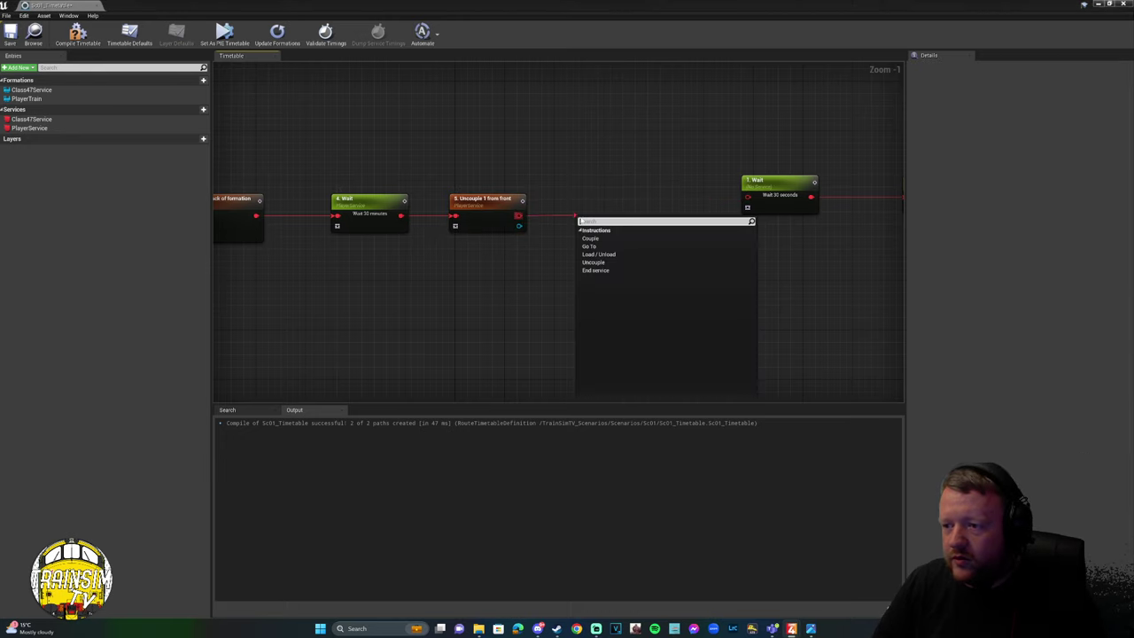
{"action": "left_click", "coordinate": [612, 271]}
{"action": "left_click", "coordinate": [77, 33]}
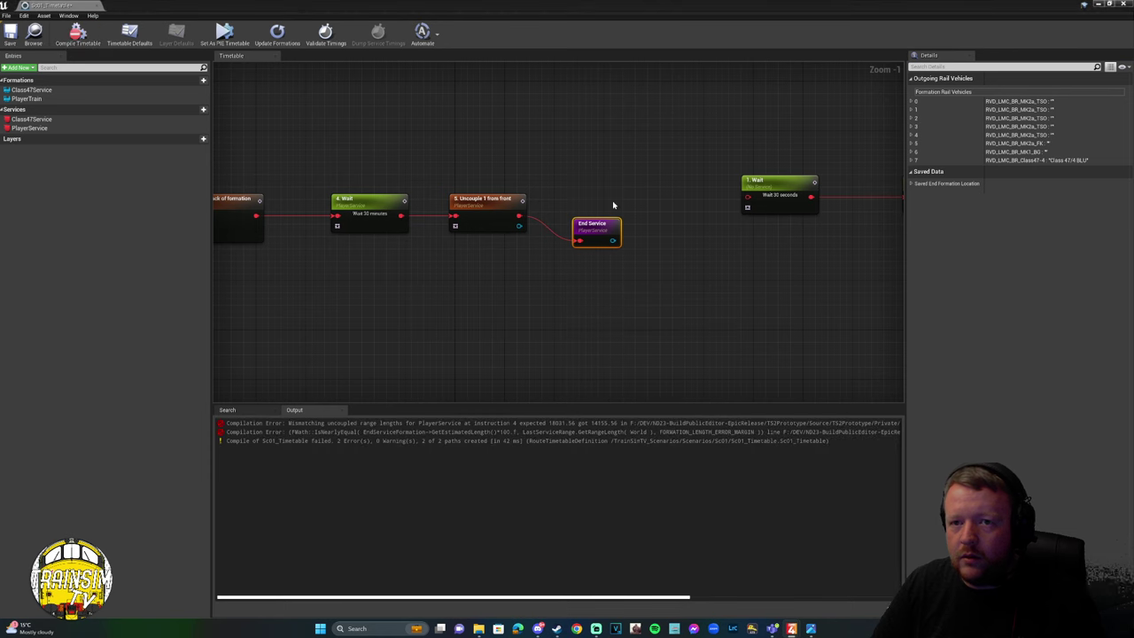
{"action": "left_click_drag", "start_coordinate": [598, 232], "coordinate": [595, 213]}
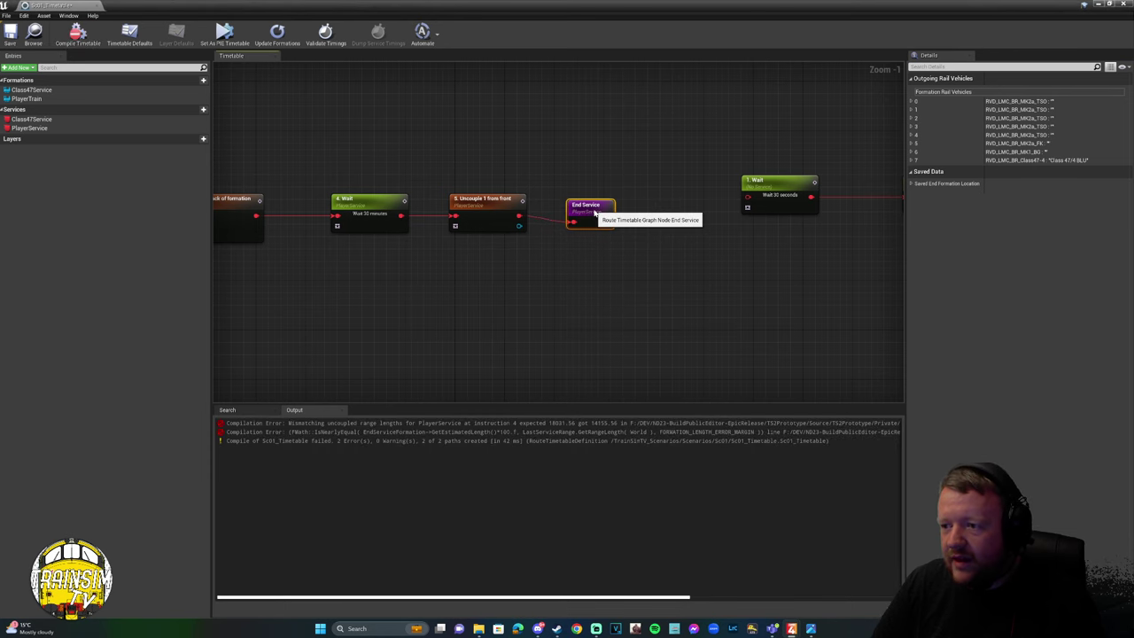
Delete the End Service node placed after the Uncouple 1 from front instruction.
{"action": "left_click", "coordinate": [505, 214]}
{"action": "left_click", "coordinate": [592, 207]}
{"action": "key", "text": "Delete"}
{"action": "right_click_drag", "start_coordinate": [483, 212], "coordinate": [445, 211]}
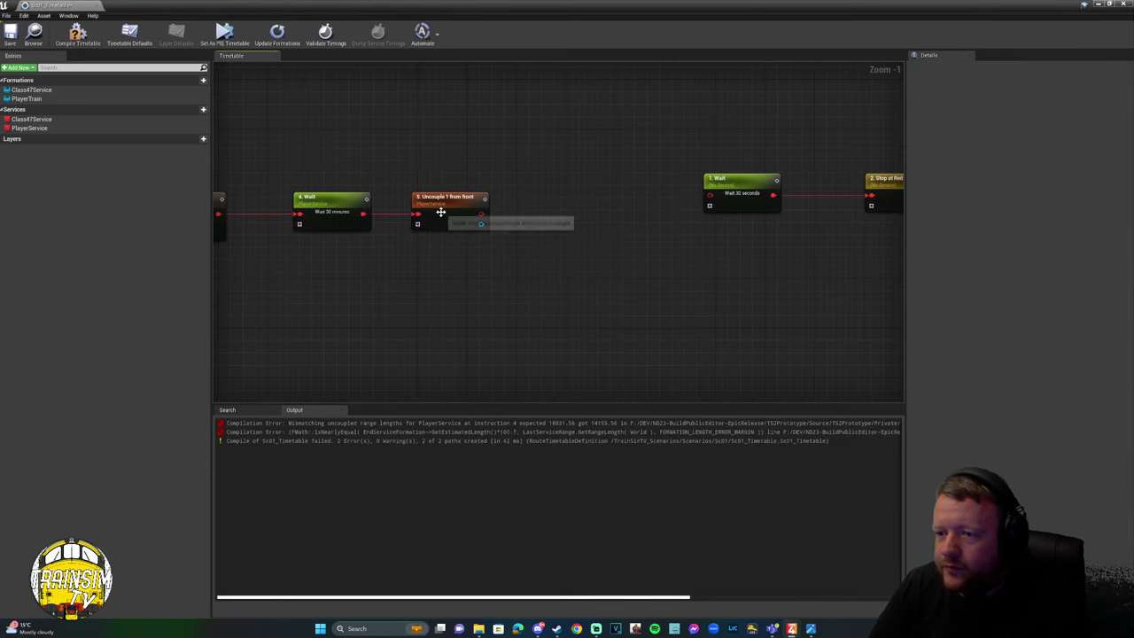
Set This Formation End of the Uncouple 1 instruction in PlayerService to Back and recompile the timetable.
{"action": "left_click", "coordinate": [443, 211]}
{"action": "left_click", "coordinate": [77, 34]}
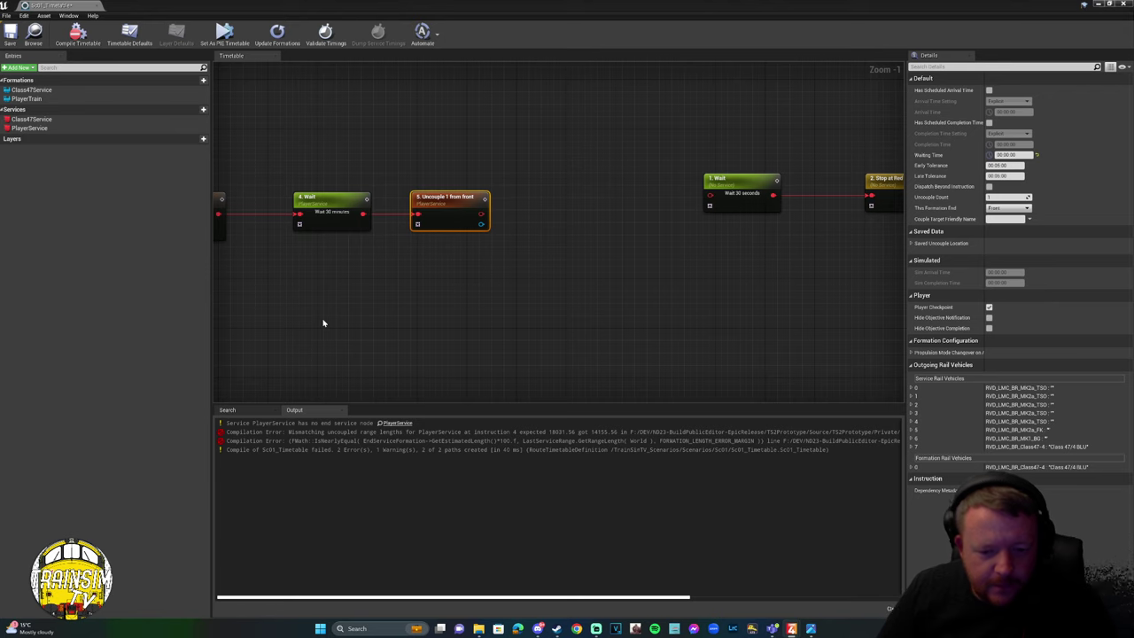
{"action": "right_click_drag", "start_coordinate": [327, 323], "coordinate": [402, 335]}
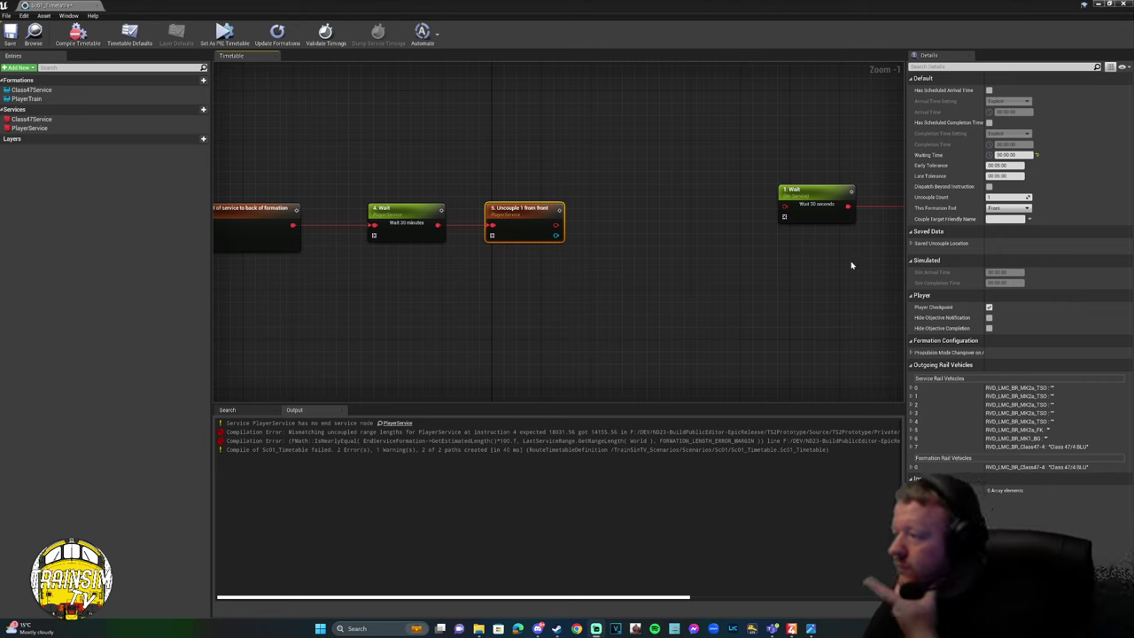
{"action": "mouse_move", "coordinate": [519, 224]}
{"action": "left_mouse_down"}
{"action": "mouse_move", "coordinate": [409, 232]}
{"action": "mouse_move", "coordinate": [523, 241]}
{"action": "left_mouse_up"}
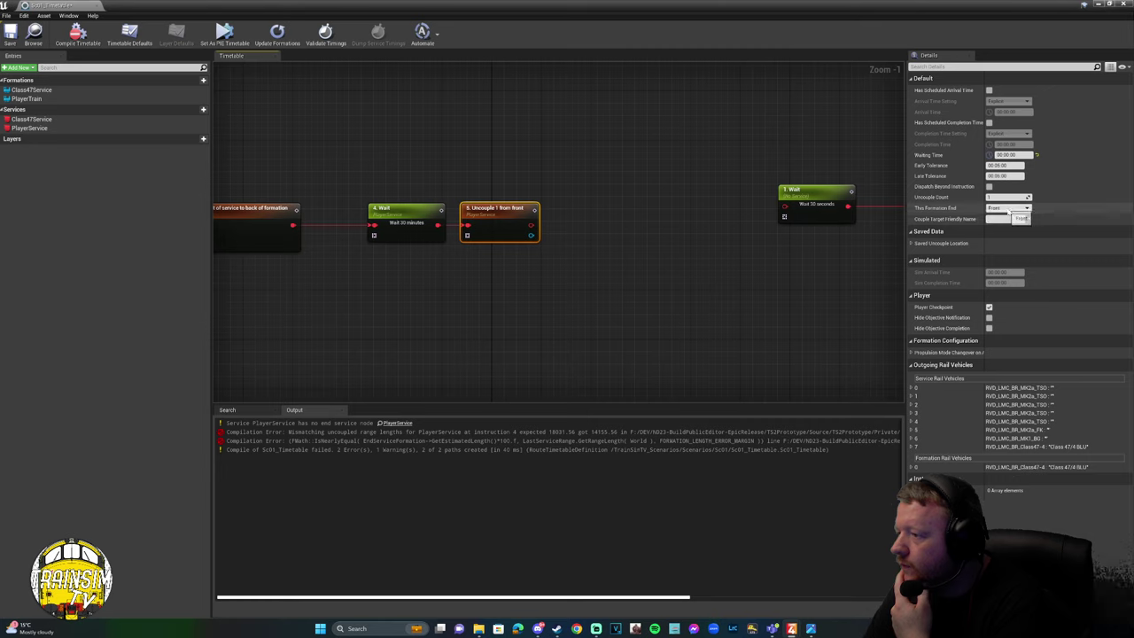
{"action": "left_click", "coordinate": [997, 221]}
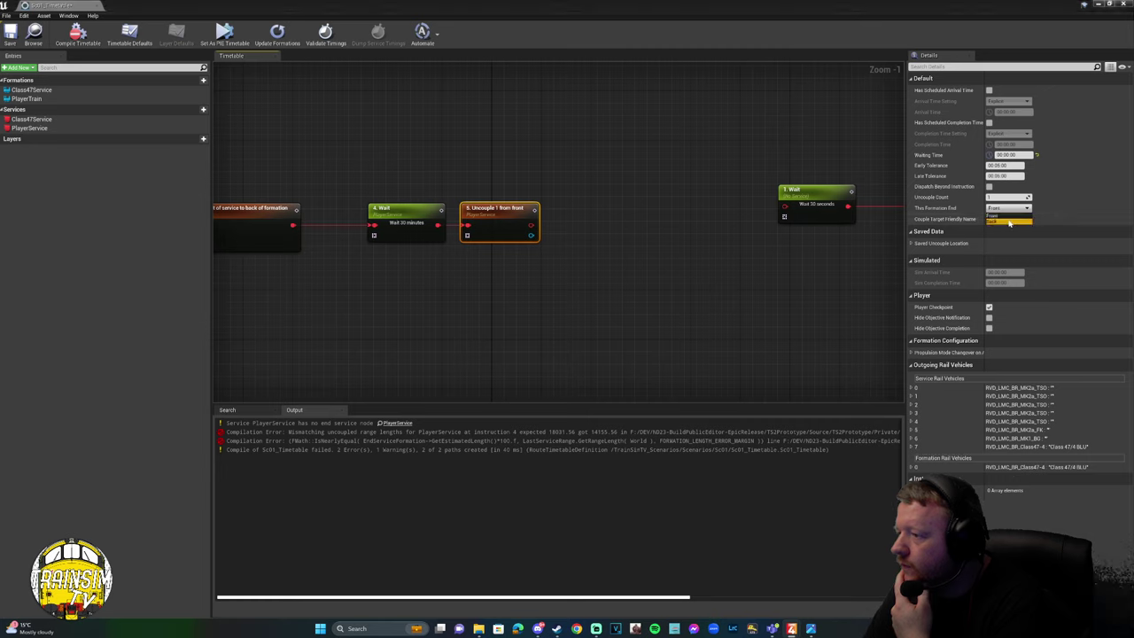
{"action": "left_click", "coordinate": [78, 33]}
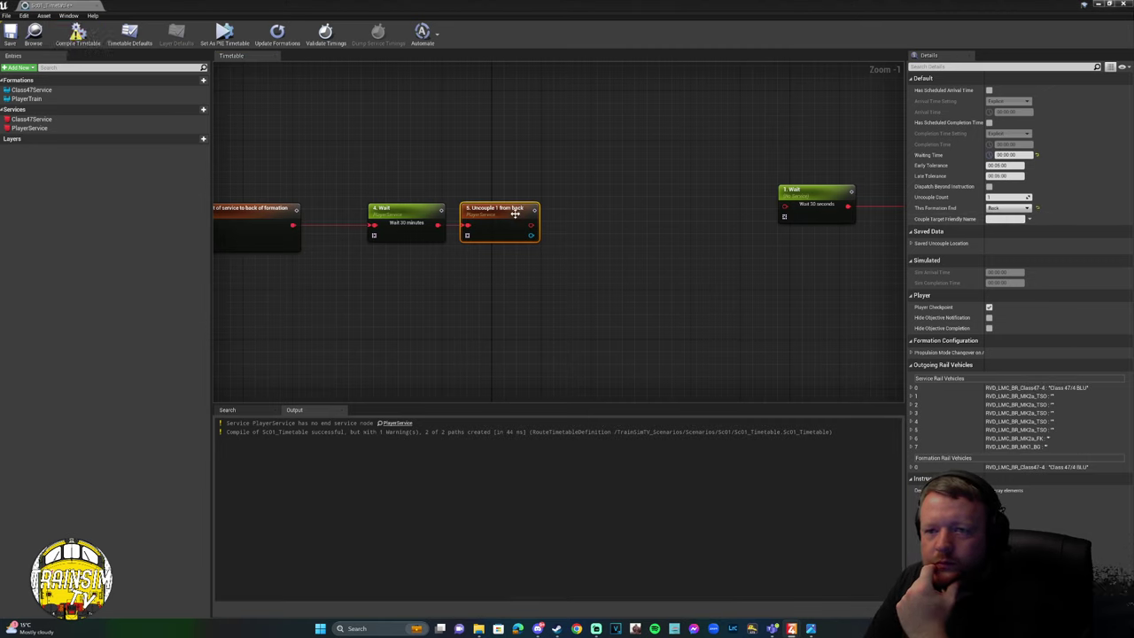
Test-compile the timetable with an End Service directly after the Uncouple 1 from back instruction, and delete that End Service.
{"action": "left_click_drag", "start_coordinate": [530, 225], "coordinate": [604, 229]}
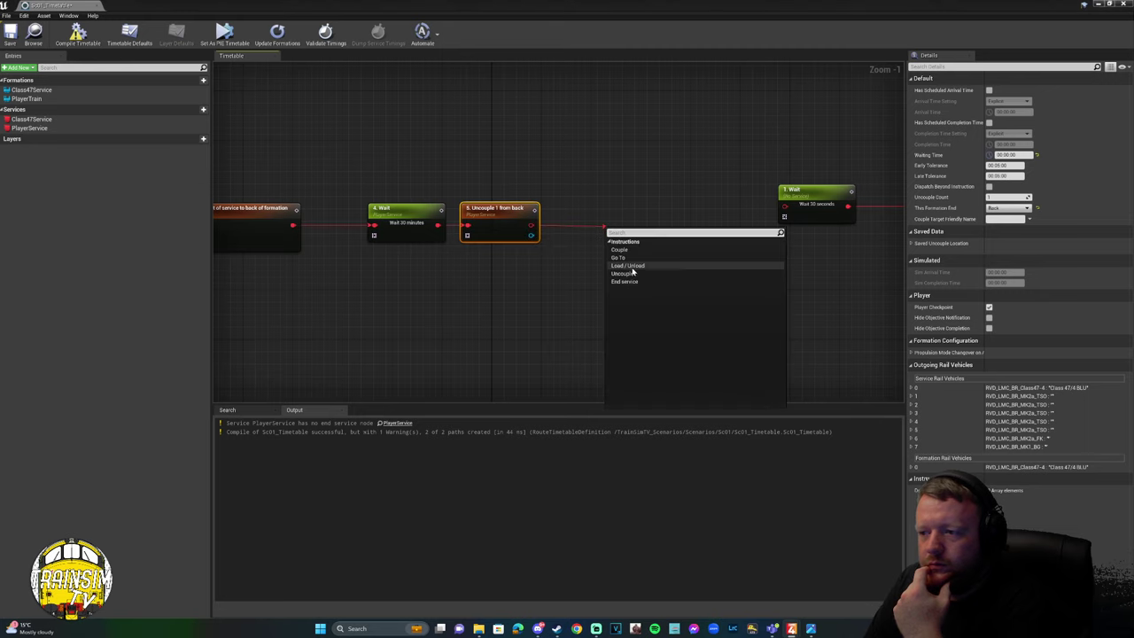
{"action": "left_click", "coordinate": [638, 282]}
{"action": "left_click", "coordinate": [78, 34]}
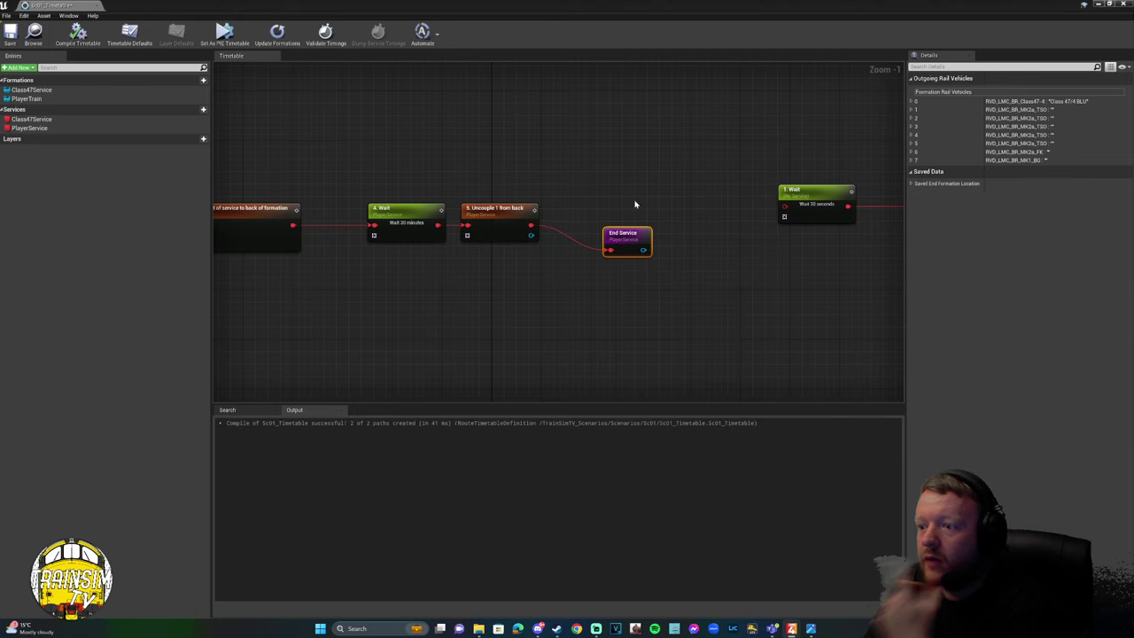
{"action": "left_click", "coordinate": [629, 236]}
{"action": "key", "text": "Delete"}
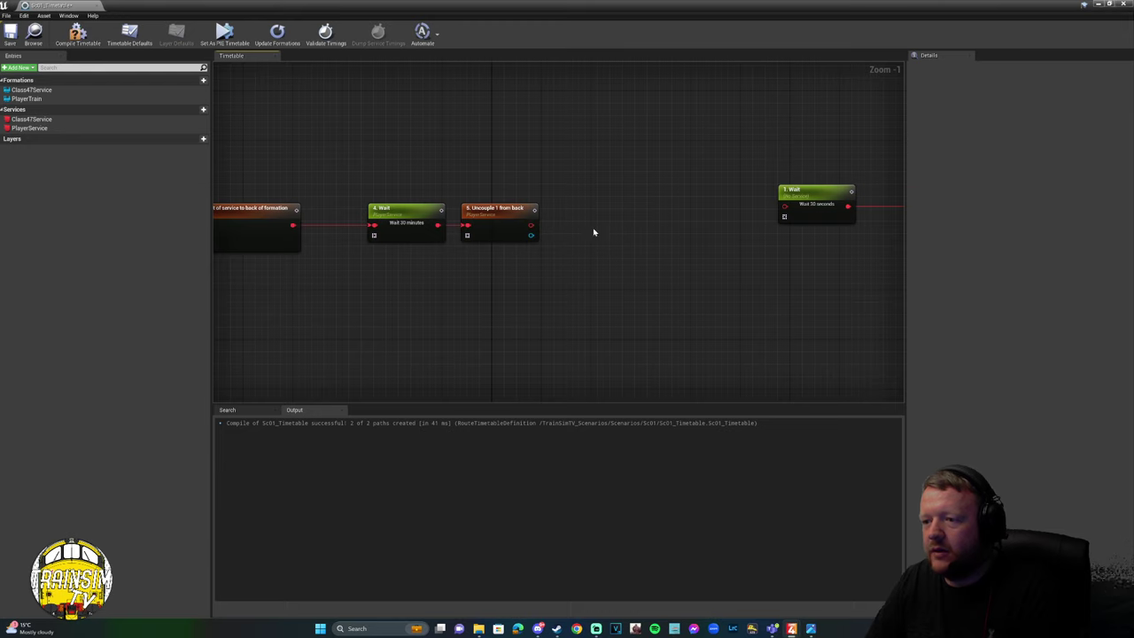
Connect the Uncouple 1 from back instruction to the detached 30-second Wait and recompile the timetable.
{"action": "left_click_drag", "start_coordinate": [531, 225], "coordinate": [784, 210]}
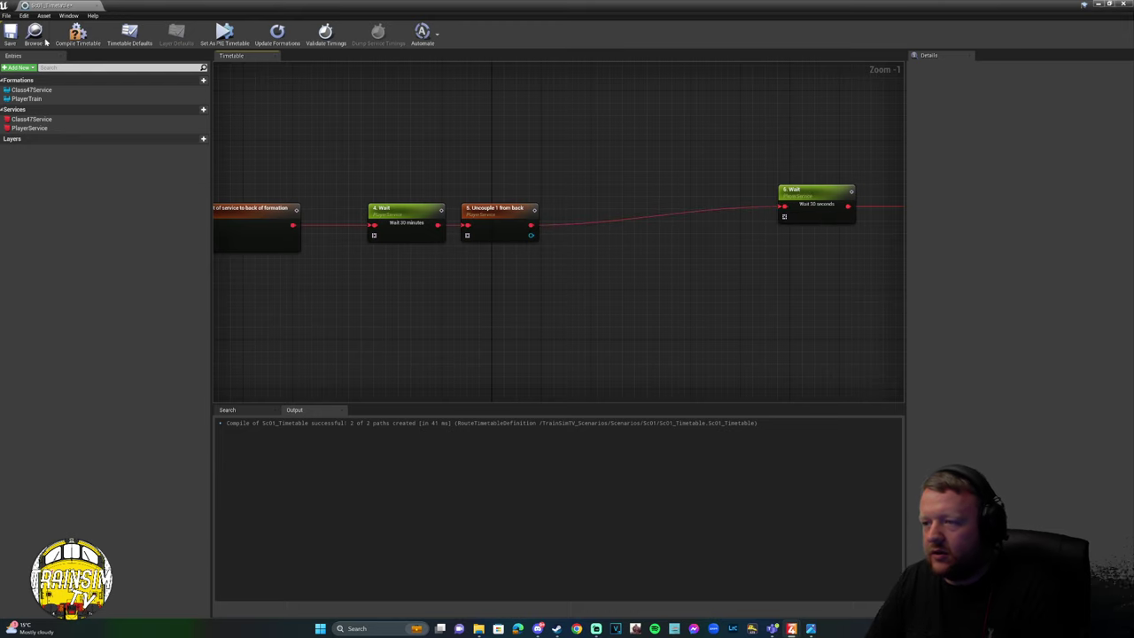
{"action": "left_click", "coordinate": [78, 34]}
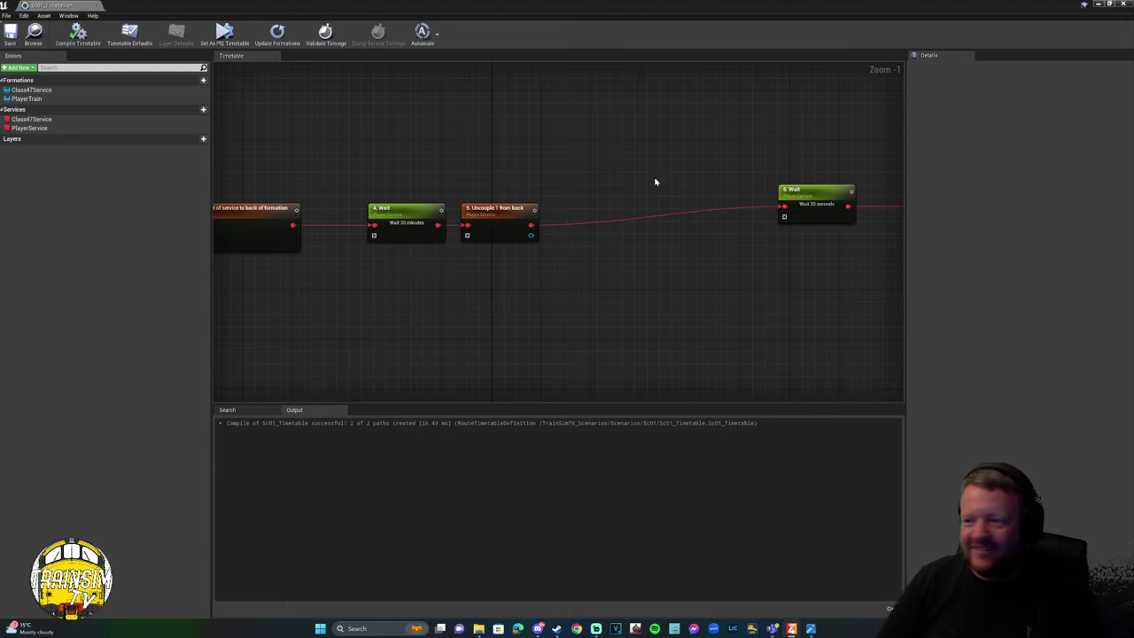
Examine the reconnected instructions up to End Service and the outgoing rail vehicles of the Uncouple 1 from back instruction.
{"action": "right_click_drag", "start_coordinate": [656, 181], "coordinate": [304, 169]}
{"action": "scroll", "coordinate": [296, 177], "scroll_direction": "down", "scroll_amount": 3}
{"action": "left_click_drag", "start_coordinate": [344, 162], "coordinate": [530, 195]}
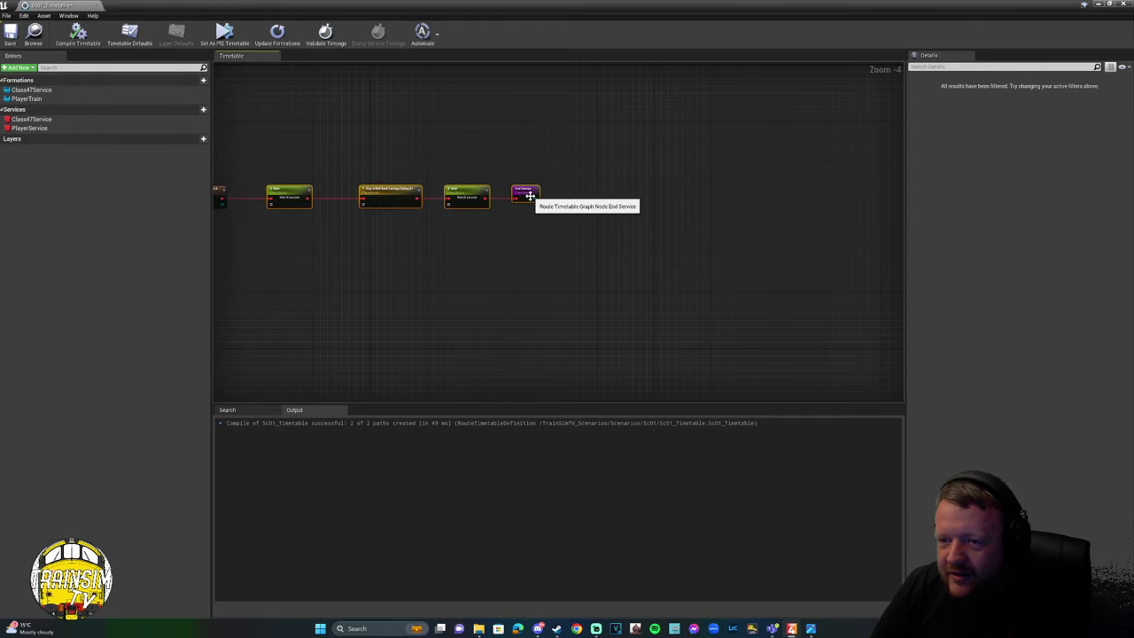
{"action": "right_click_drag", "start_coordinate": [530, 196], "coordinate": [689, 196]}
{"action": "scroll", "coordinate": [414, 187], "scroll_direction": "up", "scroll_amount": 1}
{"action": "left_click", "coordinate": [428, 203]}
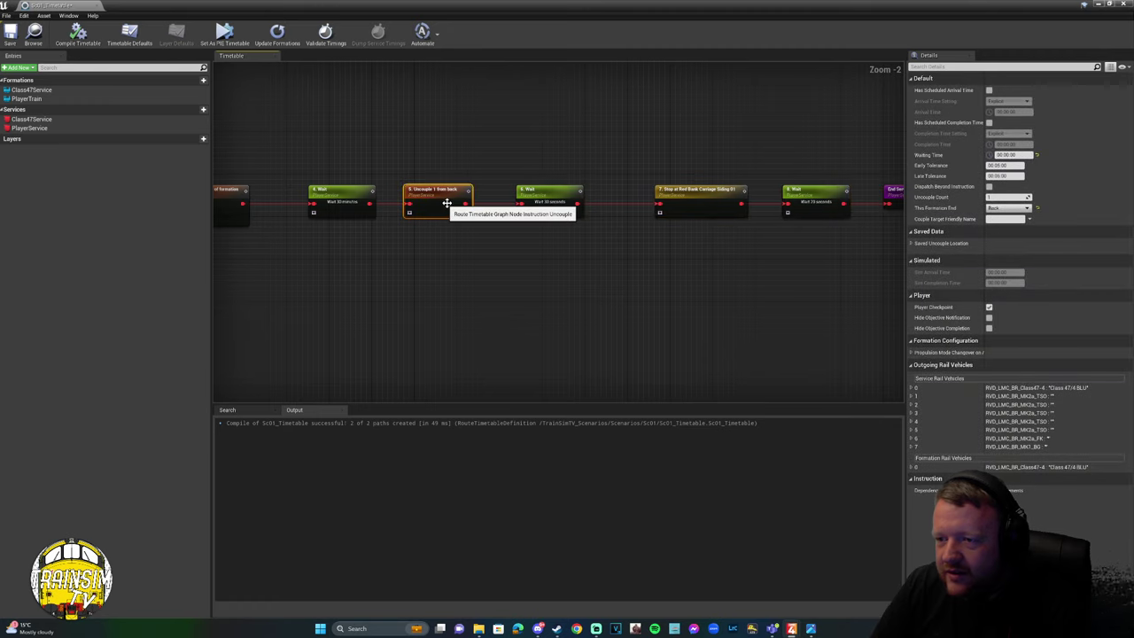
{"action": "scroll", "coordinate": [428, 203], "scroll_direction": "up", "scroll_amount": 2}
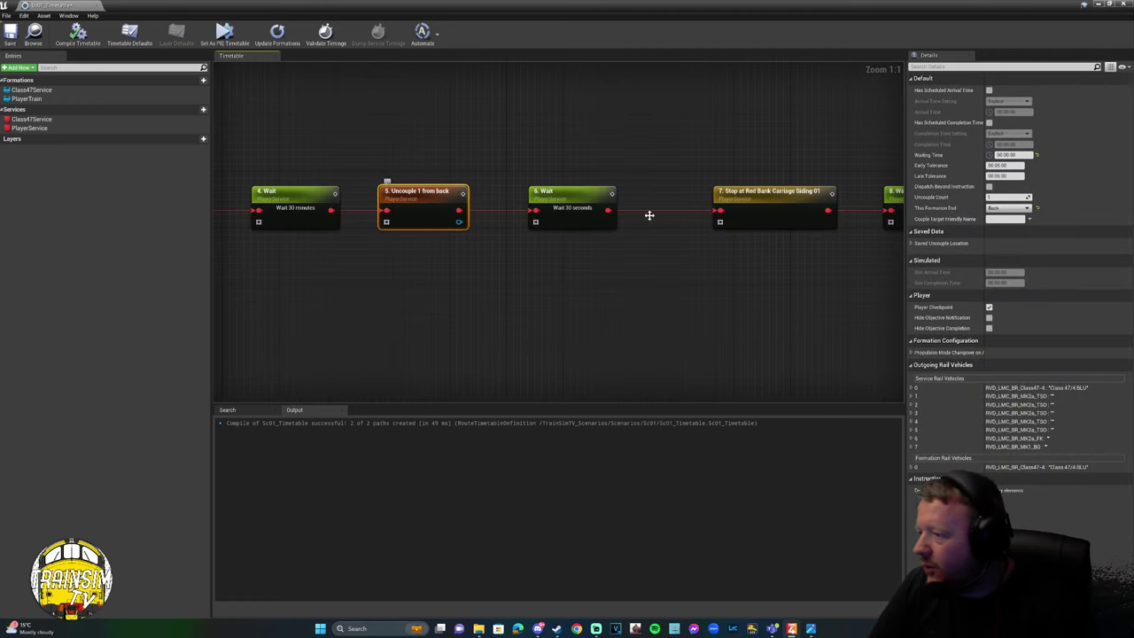
{"action": "mouse_move", "coordinate": [932, 216]}
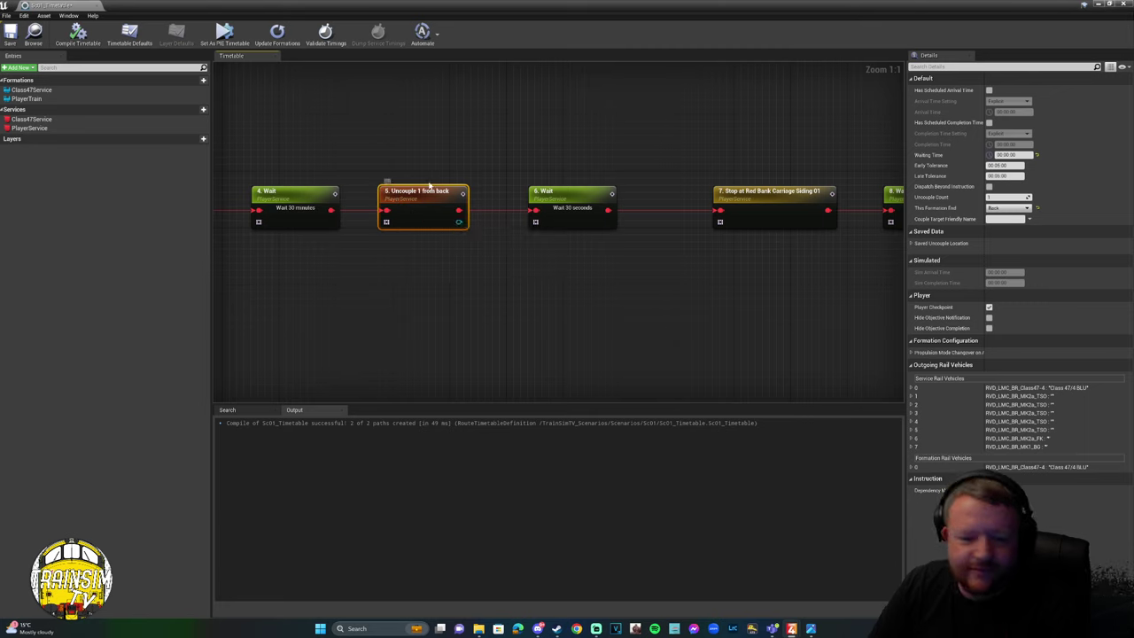
Review the start of both services and how Class47Service feeds into the Couple instruction of PlayerService.
{"action": "scroll", "coordinate": [443, 277], "scroll_direction": "down", "scroll_amount": 7}
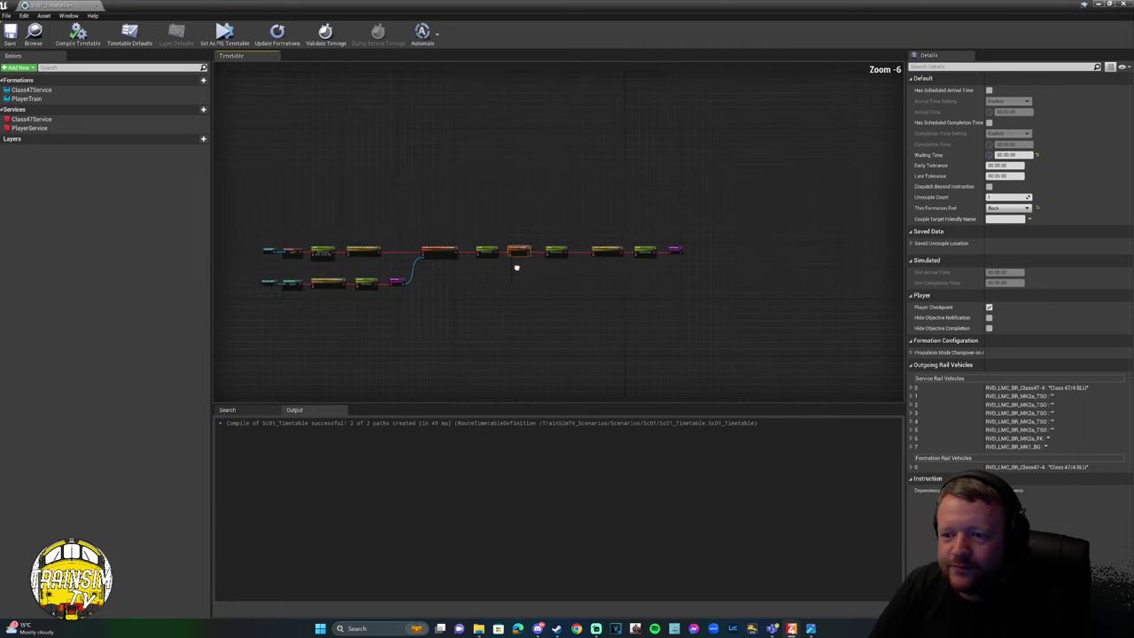
{"action": "scroll", "coordinate": [503, 287], "scroll_direction": "up", "scroll_amount": 5}
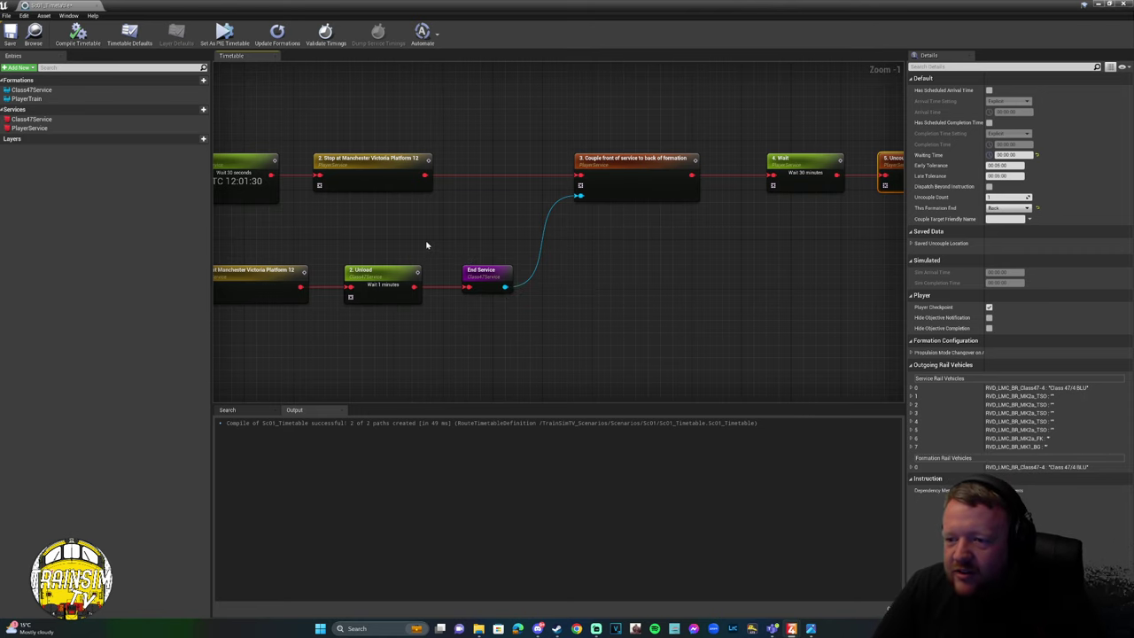
{"action": "right_click_drag", "start_coordinate": [895, 173], "coordinate": [561, 155]}
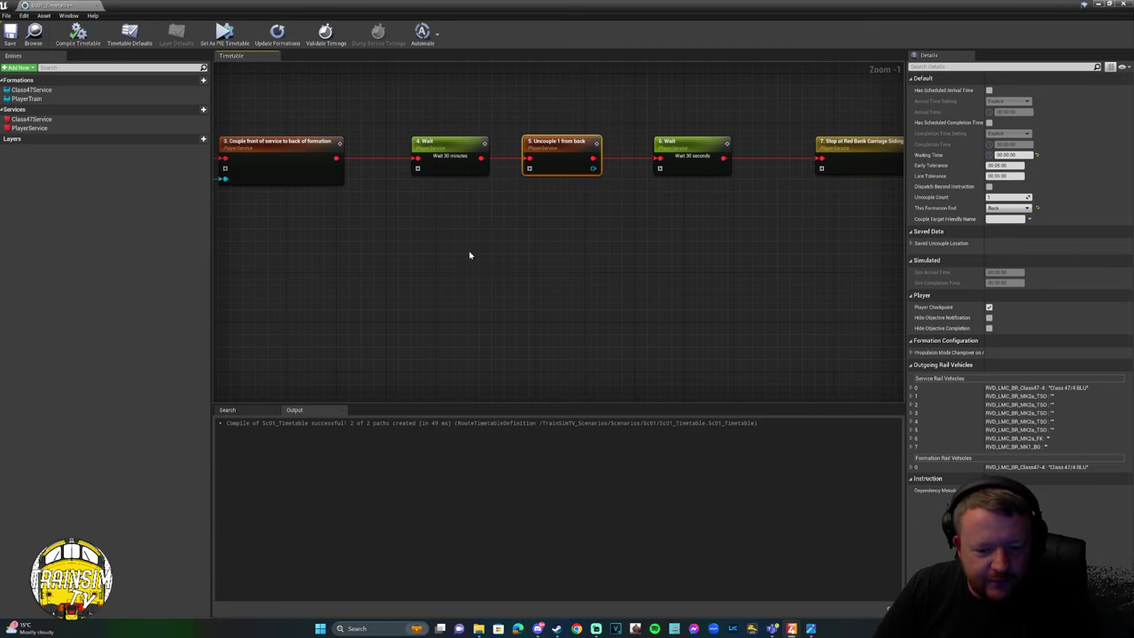
{"action": "right_click_drag", "start_coordinate": [469, 256], "coordinate": [217, 285]}
{"action": "right_click_drag", "start_coordinate": [364, 266], "coordinate": [833, 236]}
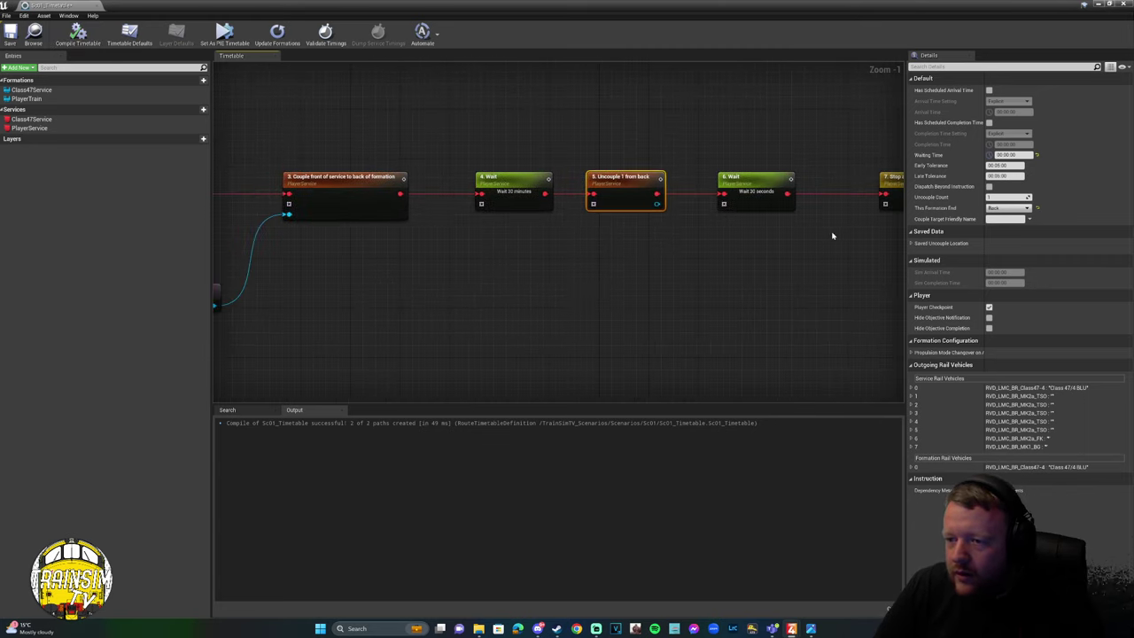
{"action": "scroll", "coordinate": [443, 245], "scroll_direction": "down", "scroll_amount": 3}
{"action": "right_click_drag", "start_coordinate": [266, 214], "coordinate": [401, 214]}
{"action": "scroll", "coordinate": [372, 200], "scroll_direction": "up", "scroll_amount": 3}
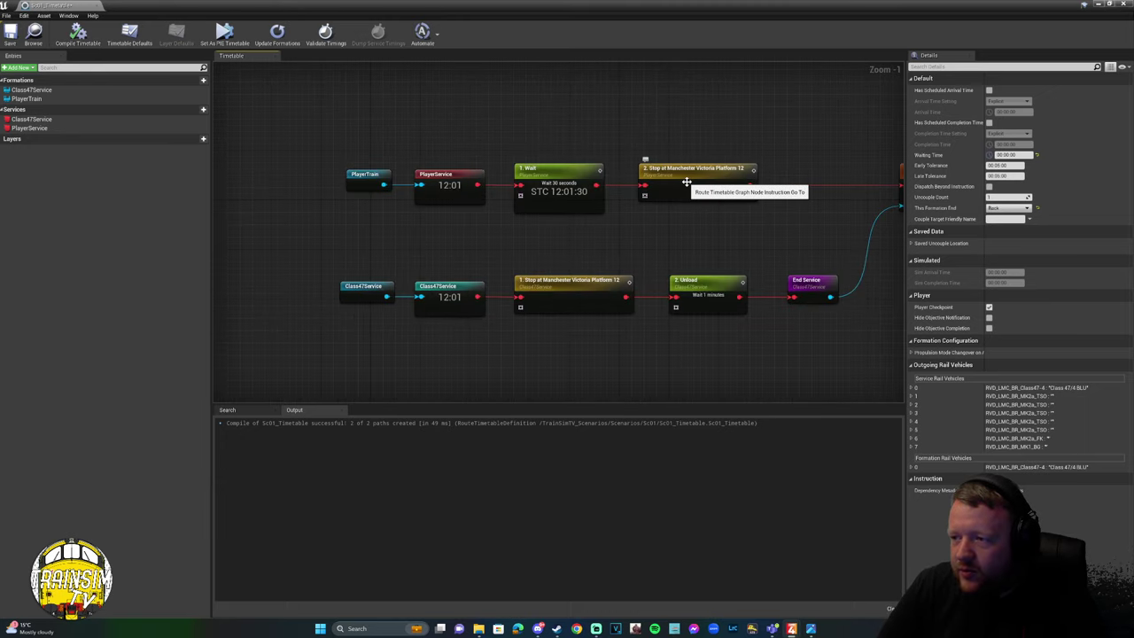
{"action": "right_click_drag", "start_coordinate": [759, 240], "coordinate": [525, 240]}
{"action": "right_click_drag", "start_coordinate": [558, 287], "coordinate": [832, 249]}
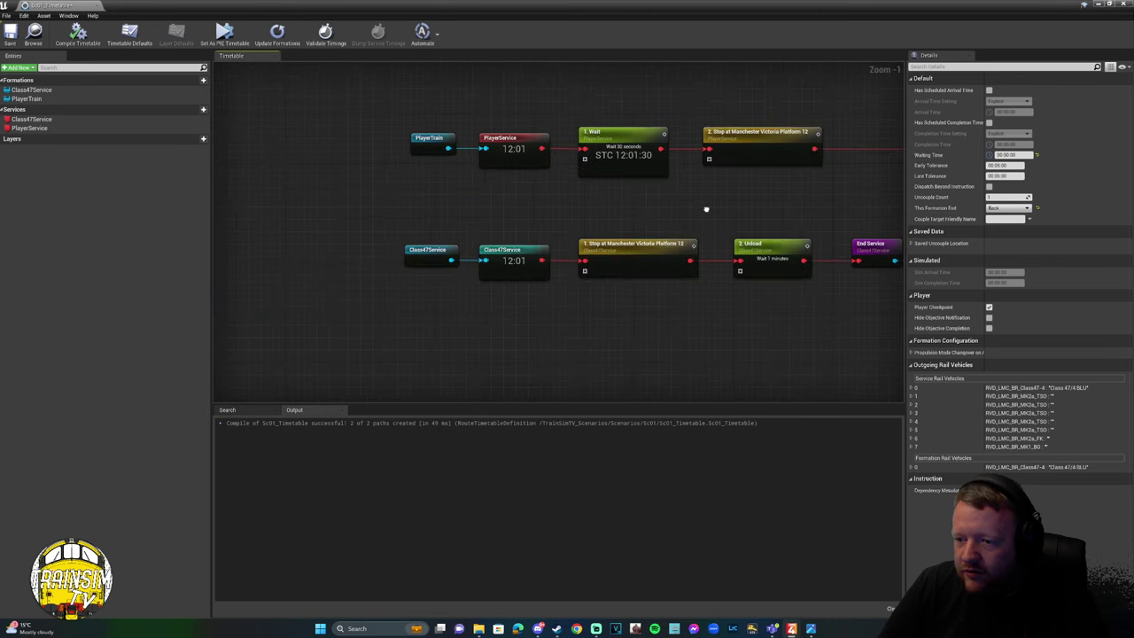
Walk through the Class47Service chain and each PlayerService instruction from Couple to End Service, checking their details.
{"action": "left_click_drag", "start_coordinate": [377, 230], "coordinate": [752, 299]}
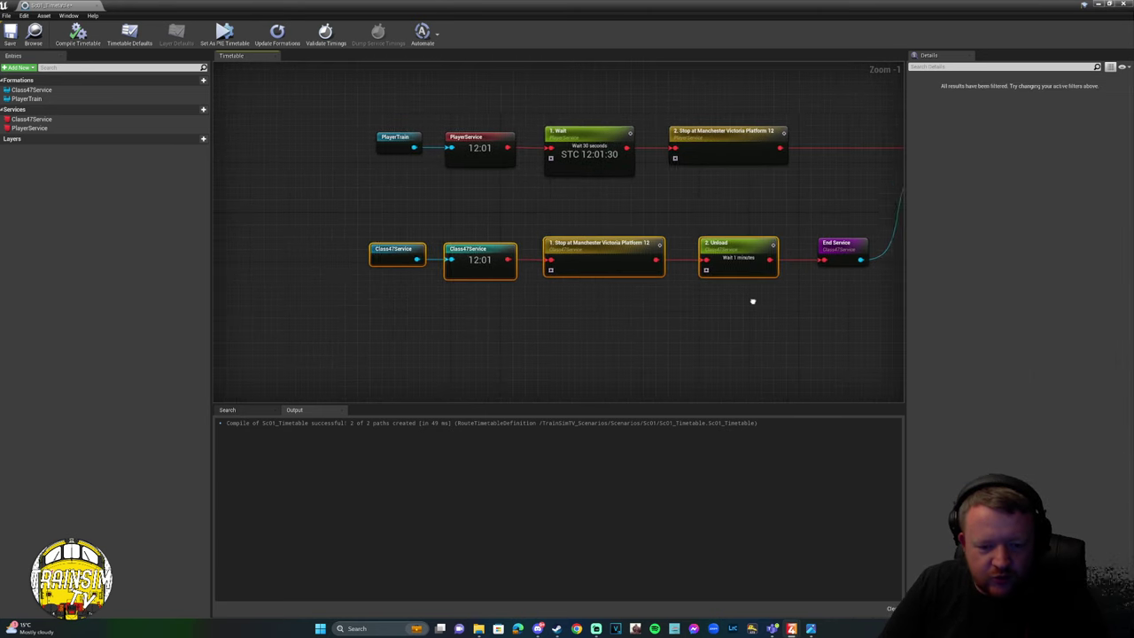
{"action": "right_click_drag", "start_coordinate": [752, 299], "coordinate": [390, 308]}
{"action": "left_click", "coordinate": [600, 173]}
{"action": "right_click_drag", "start_coordinate": [624, 174], "coordinate": [482, 233]}
{"action": "left_click", "coordinate": [502, 165]}
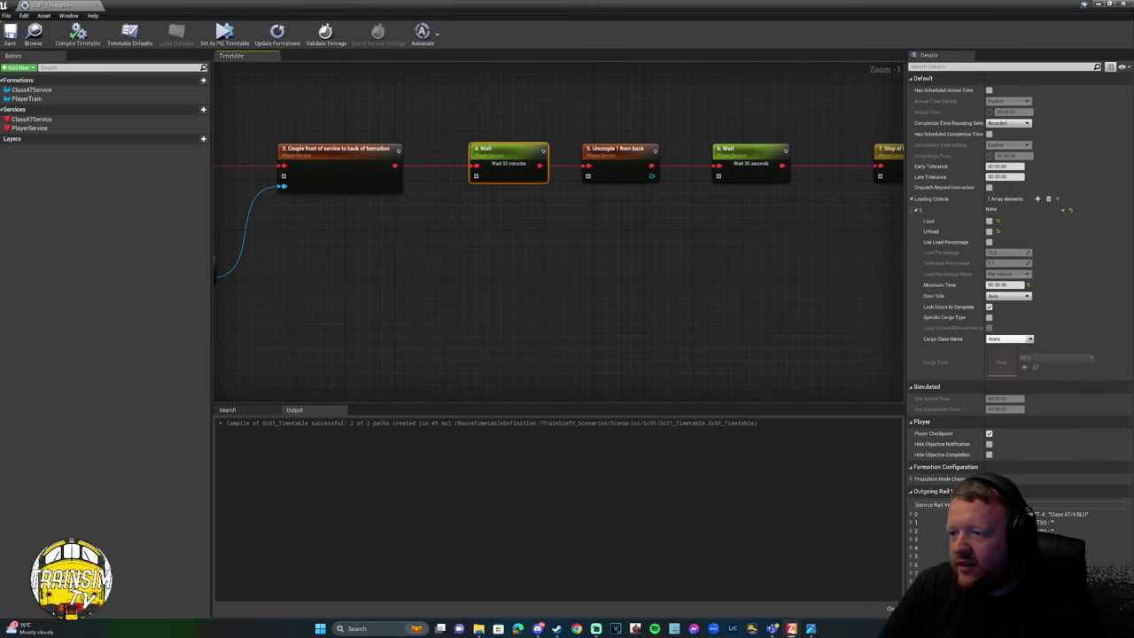
{"action": "right_click_drag", "start_coordinate": [608, 170], "coordinate": [473, 177]}
{"action": "left_click", "coordinate": [476, 174]}
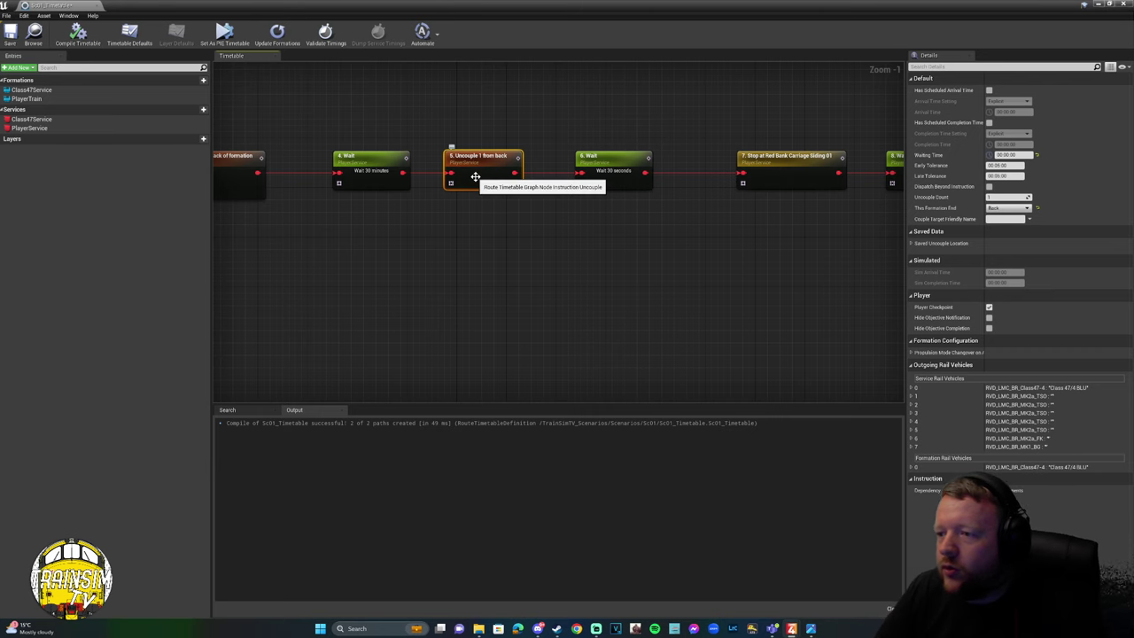
{"action": "left_click", "coordinate": [610, 174]}
{"action": "right_click_drag", "start_coordinate": [704, 215], "coordinate": [415, 206]}
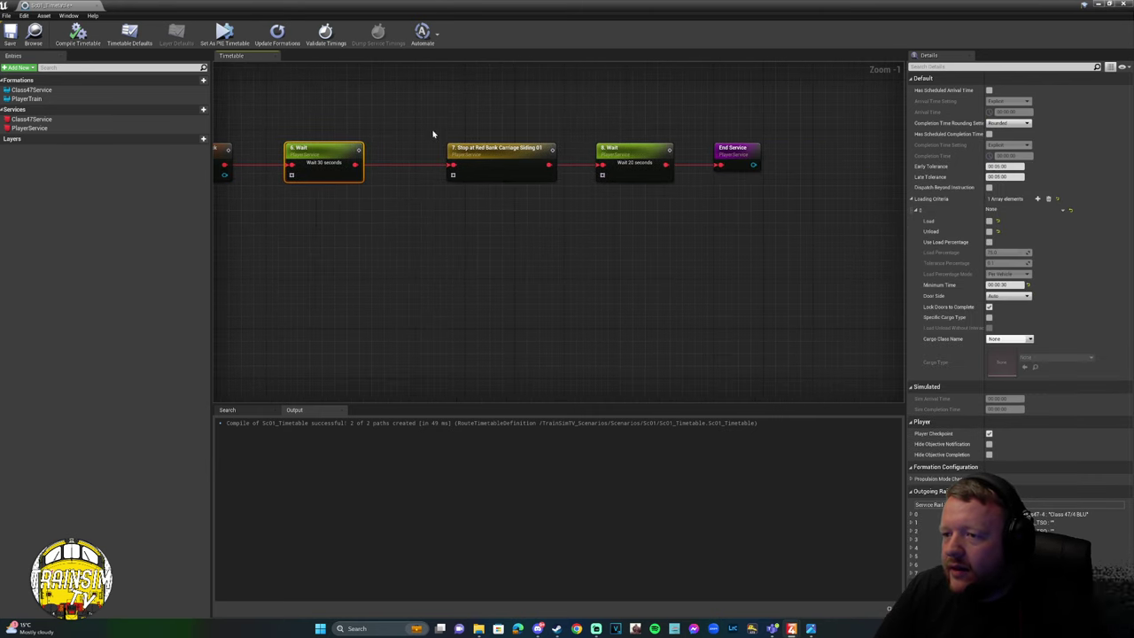
{"action": "left_click_drag", "start_coordinate": [433, 134], "coordinate": [567, 198]}
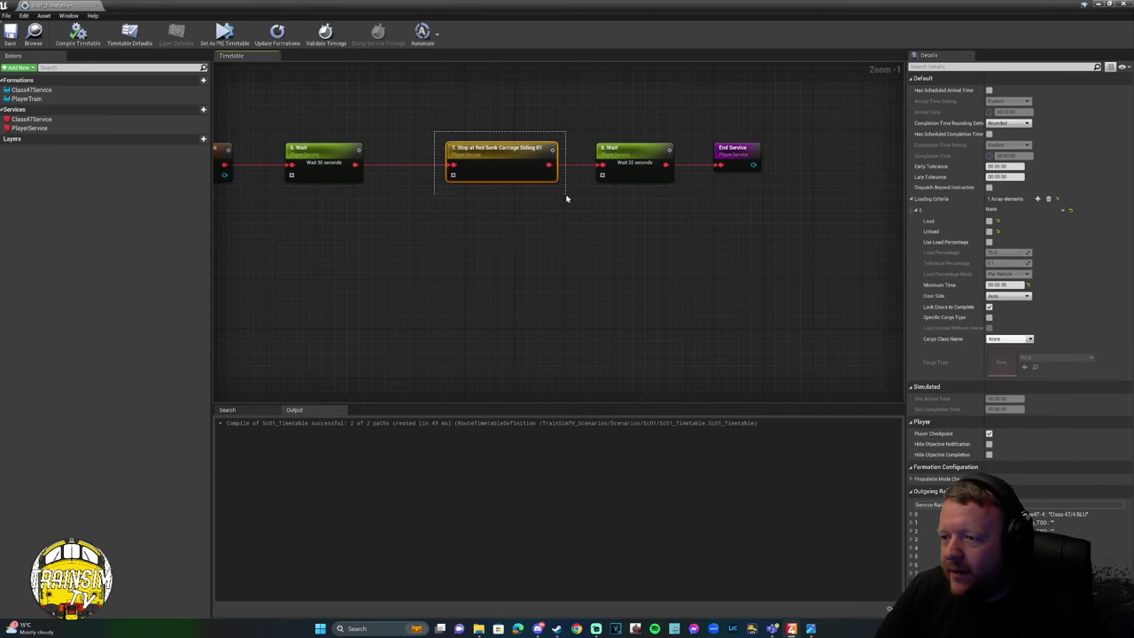
{"action": "right_click_drag", "start_coordinate": [625, 164], "coordinate": [577, 162]}
{"action": "left_click", "coordinate": [577, 164]}
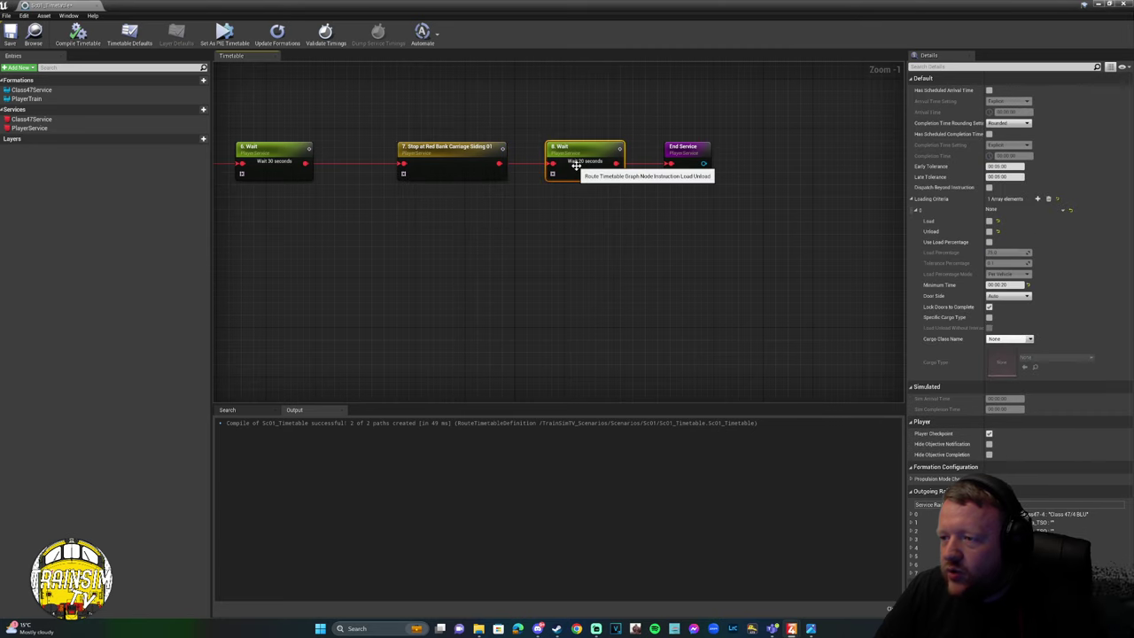
{"action": "left_click", "coordinate": [688, 159]}
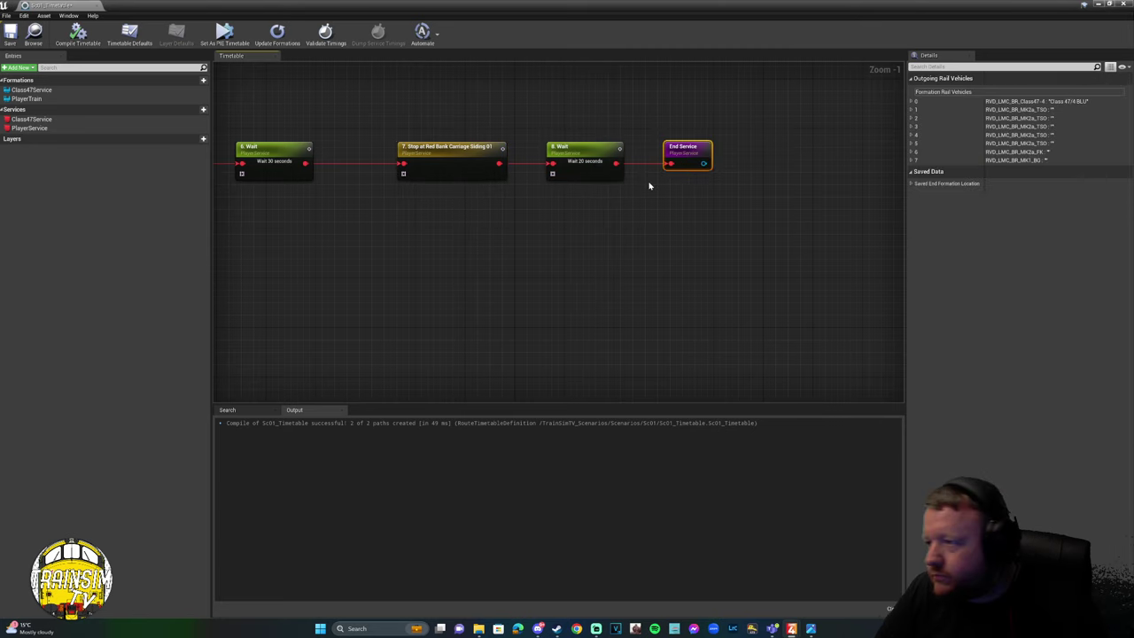
Look over the whole timetable graph again, from the two starting formations to the stop at Red Bank Carriage Siding 01.
{"action": "right_click_drag", "start_coordinate": [650, 182], "coordinate": [886, 186]}
{"action": "scroll", "coordinate": [413, 240], "scroll_direction": "down", "scroll_amount": 2}
{"action": "right_click_drag", "start_coordinate": [413, 240], "coordinate": [809, 206]}
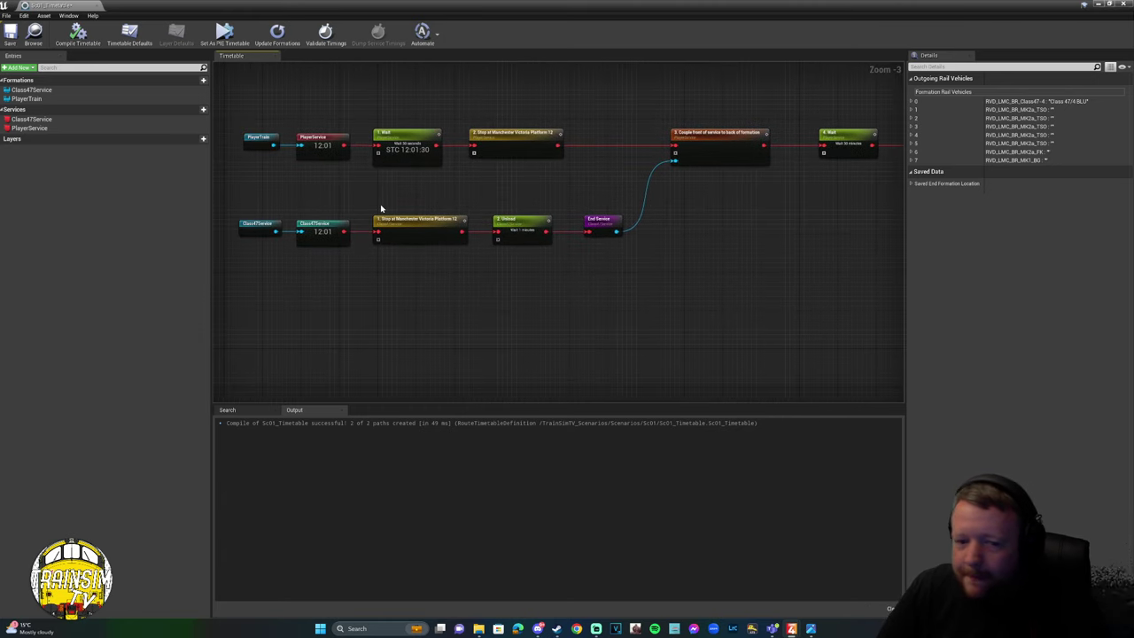
{"action": "right_click_drag", "start_coordinate": [409, 212], "coordinate": [88, 195]}
{"action": "right_click_drag", "start_coordinate": [546, 182], "coordinate": [438, 209]}
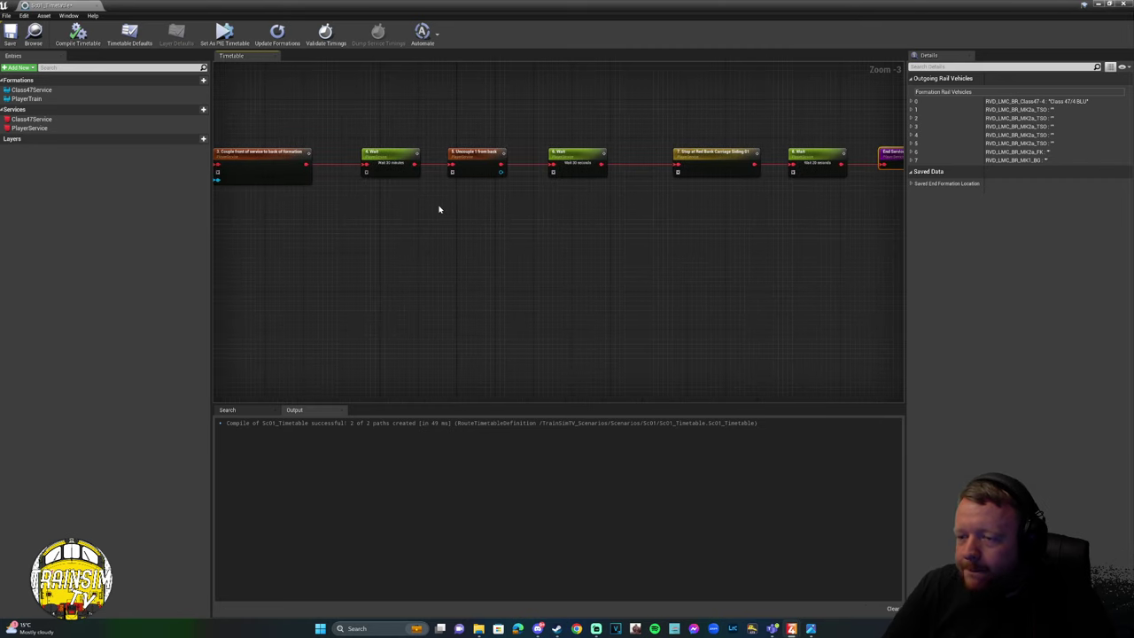
{"action": "scroll", "coordinate": [439, 209], "scroll_direction": "up", "scroll_amount": 3}
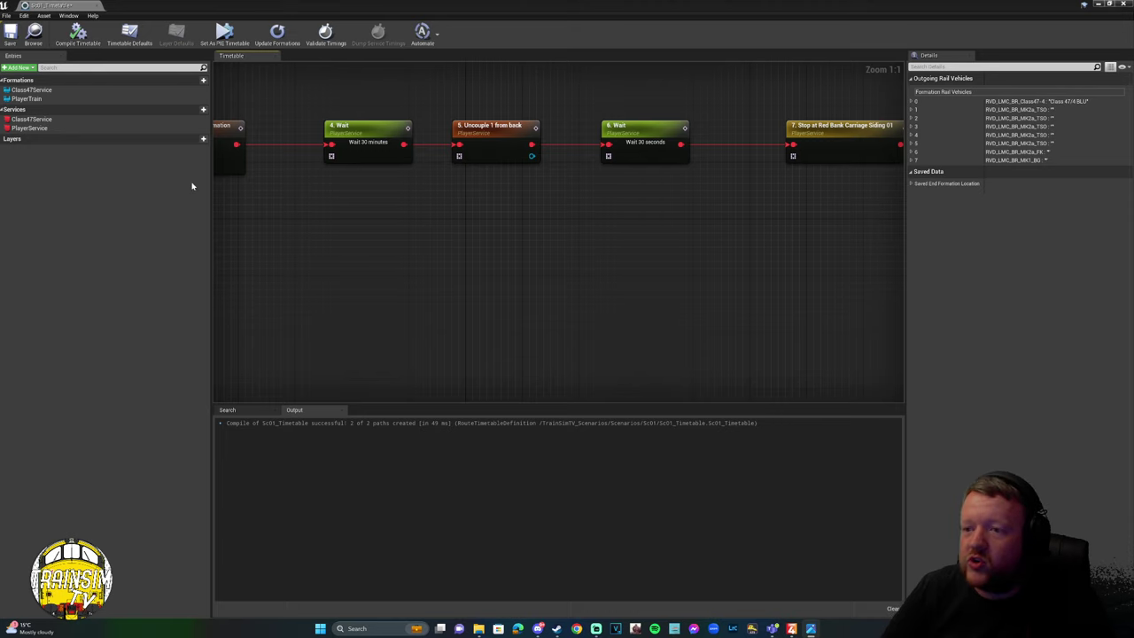
{"action": "right_click_drag", "start_coordinate": [288, 241], "coordinate": [515, 185]}
{"action": "scroll", "coordinate": [479, 234], "scroll_direction": "down", "scroll_amount": 2}
{"action": "right_click_drag", "start_coordinate": [688, 161], "coordinate": [482, 190]}
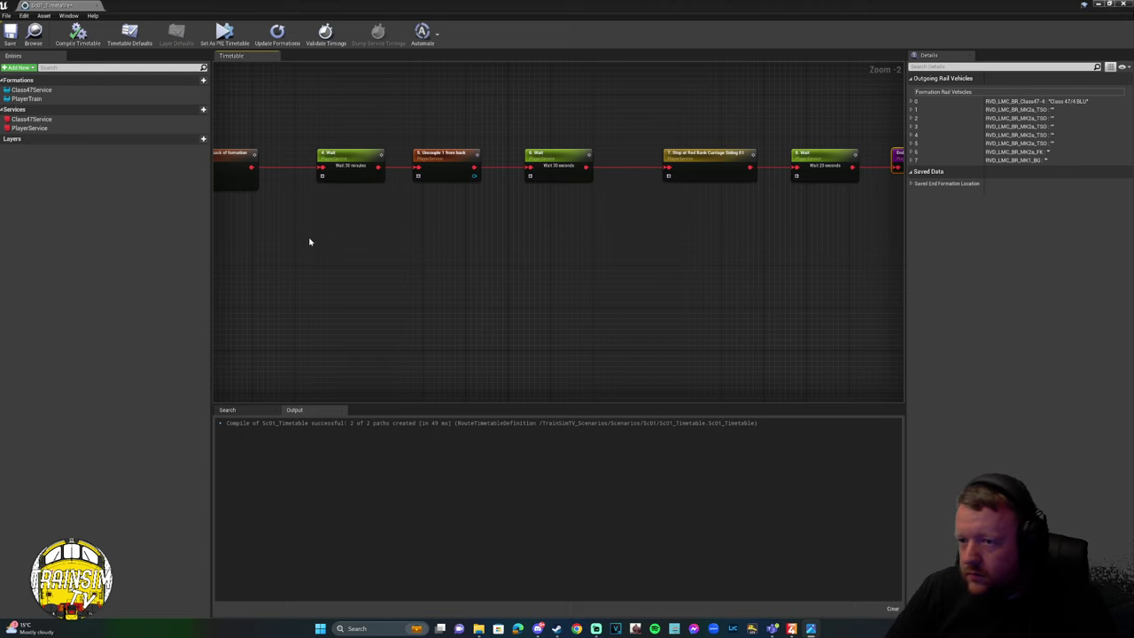
Create a new service from the formation output of the Uncouple 1 from back instruction and name it Class47LightEngine01.
{"action": "scroll", "coordinate": [310, 242], "scroll_direction": "down", "scroll_amount": 3}
{"action": "right_click_drag", "start_coordinate": [393, 233], "coordinate": [353, 193]}
{"action": "scroll", "coordinate": [490, 230], "scroll_direction": "up", "scroll_amount": 2}
{"action": "scroll", "coordinate": [490, 230], "scroll_direction": "up", "scroll_amount": 4}
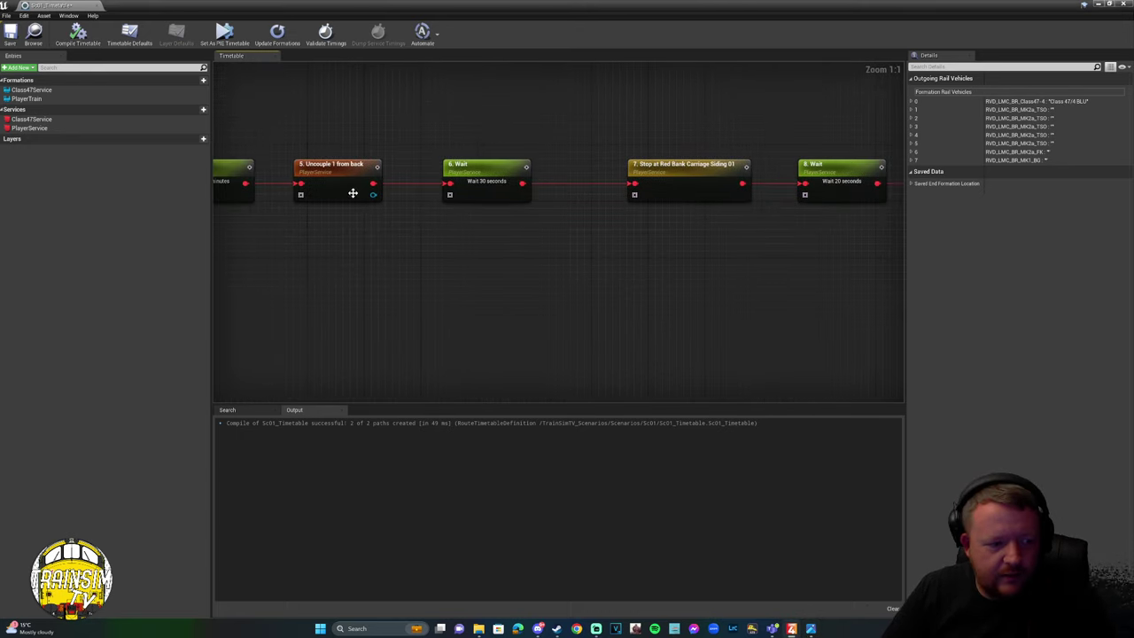
{"action": "left_click_drag", "start_coordinate": [373, 194], "coordinate": [427, 293]}
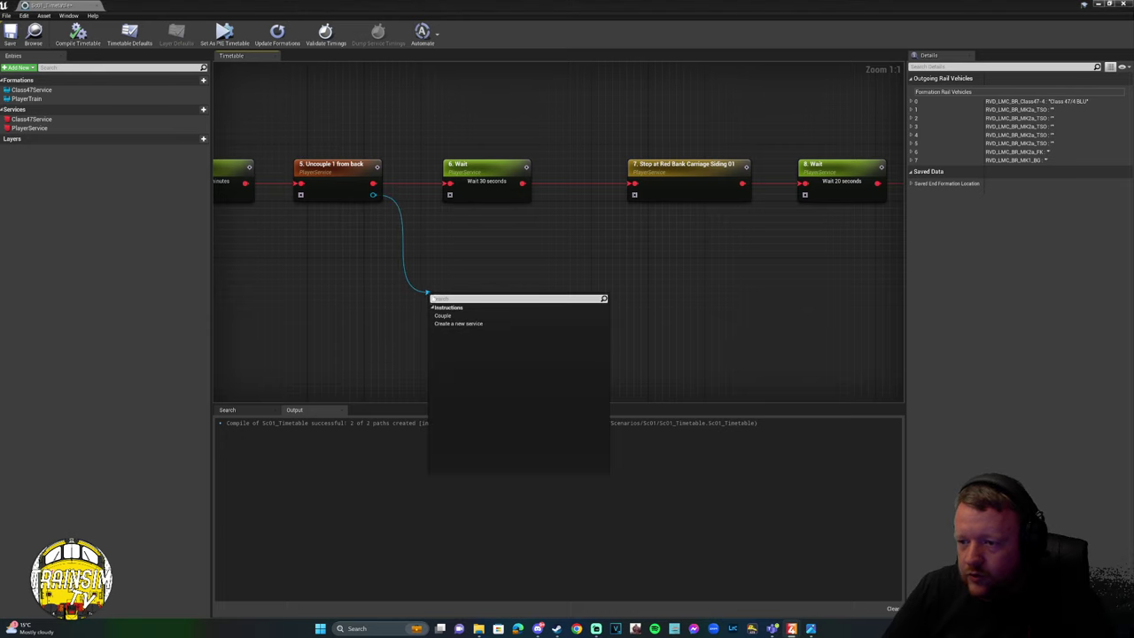
{"action": "left_click", "coordinate": [470, 323]}
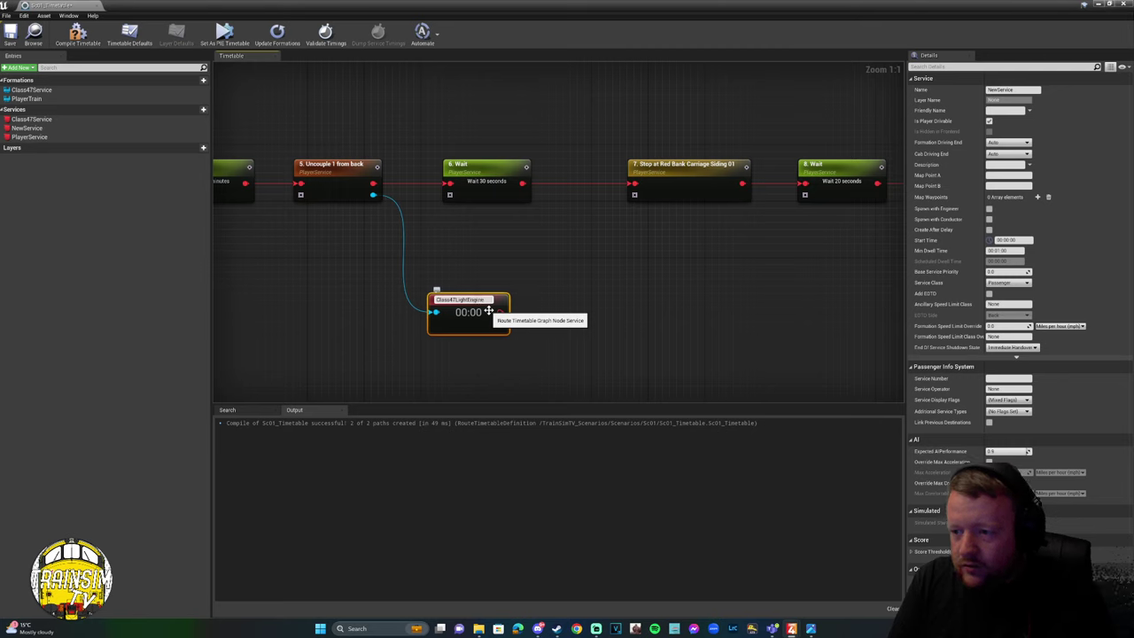
{"action": "type", "text": "Class47LightEngine"}
{"action": "key", "text": "Return"}
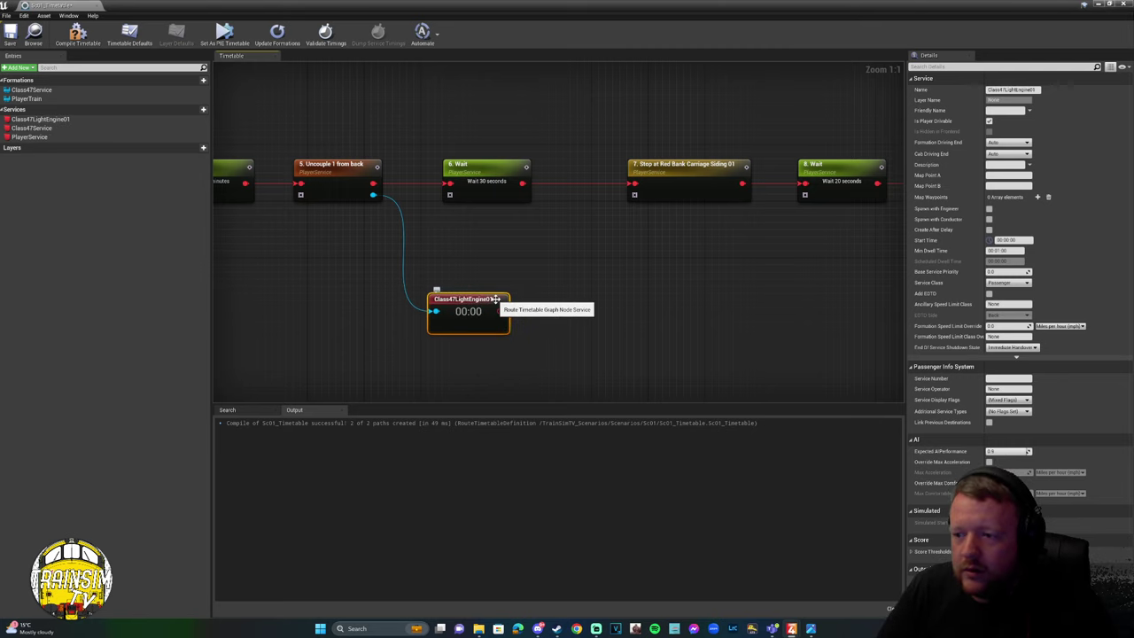
Move the Class47LightEngine01 service node up beneath the 6. Wait instruction and set its start time to 12:00:00.
{"action": "left_click_drag", "start_coordinate": [488, 310], "coordinate": [495, 275]}
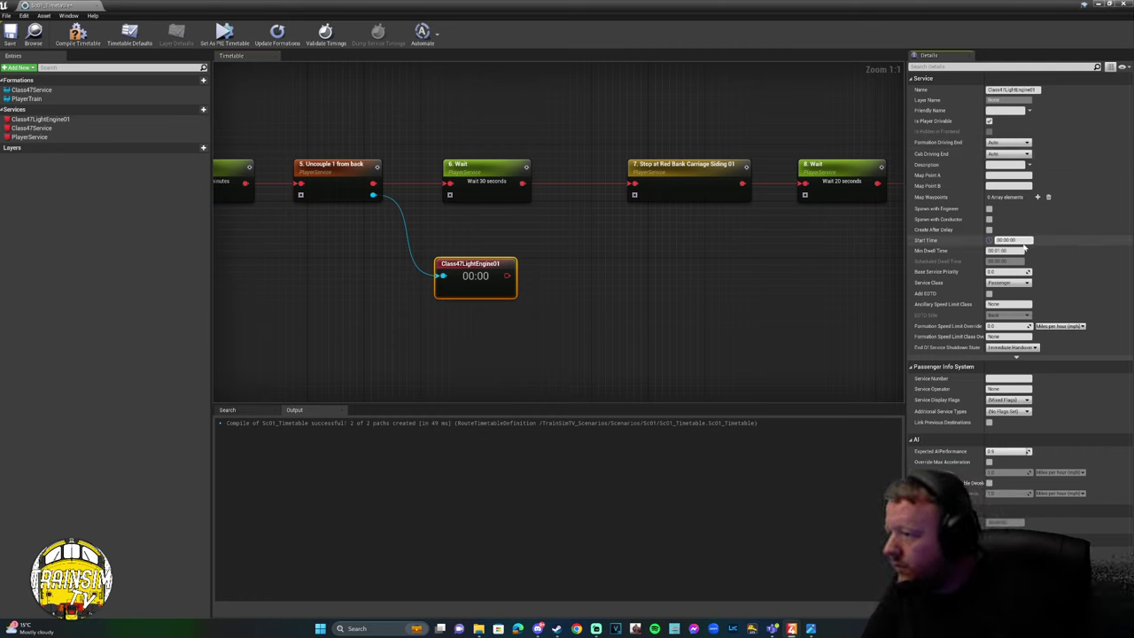
{"action": "type", "text": "12:00:00"}
{"action": "key", "text": "Return"}
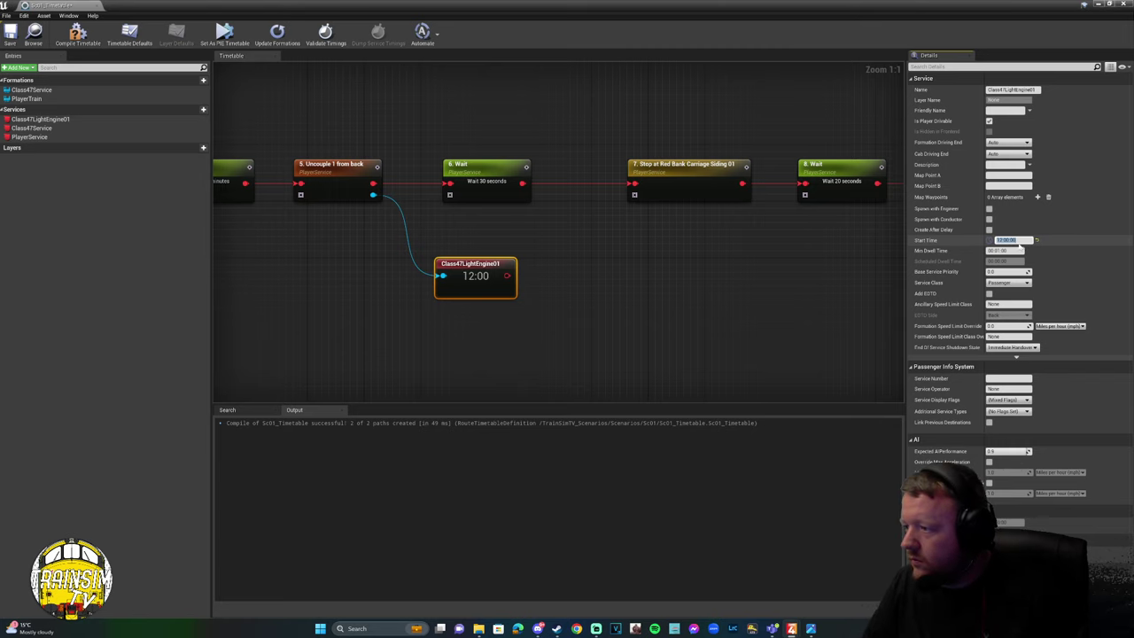
Check the earlier PlayerService instructions up to the coupling and set the Class47LightEngine01 start time to 12:10:00.
{"action": "right_click_drag", "start_coordinate": [363, 203], "coordinate": [679, 203]}
{"action": "right_click_drag", "start_coordinate": [265, 204], "coordinate": [620, 204]}
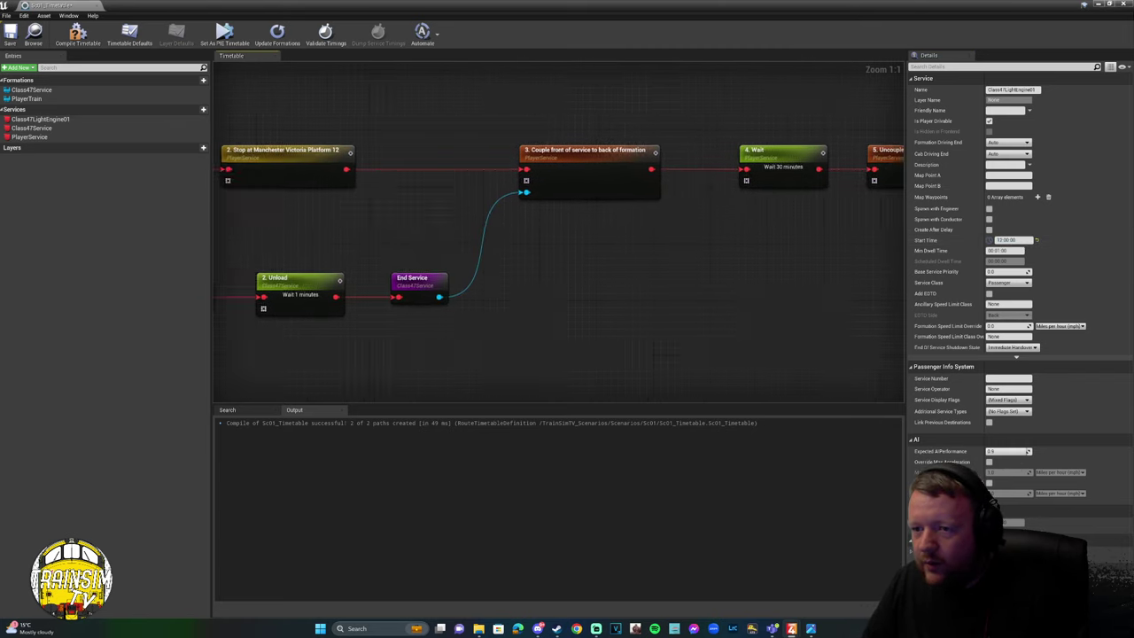
{"action": "right_click_drag", "start_coordinate": [416, 284], "coordinate": [491, 283]}
{"action": "right_click_drag", "start_coordinate": [620, 202], "coordinate": [716, 203]}
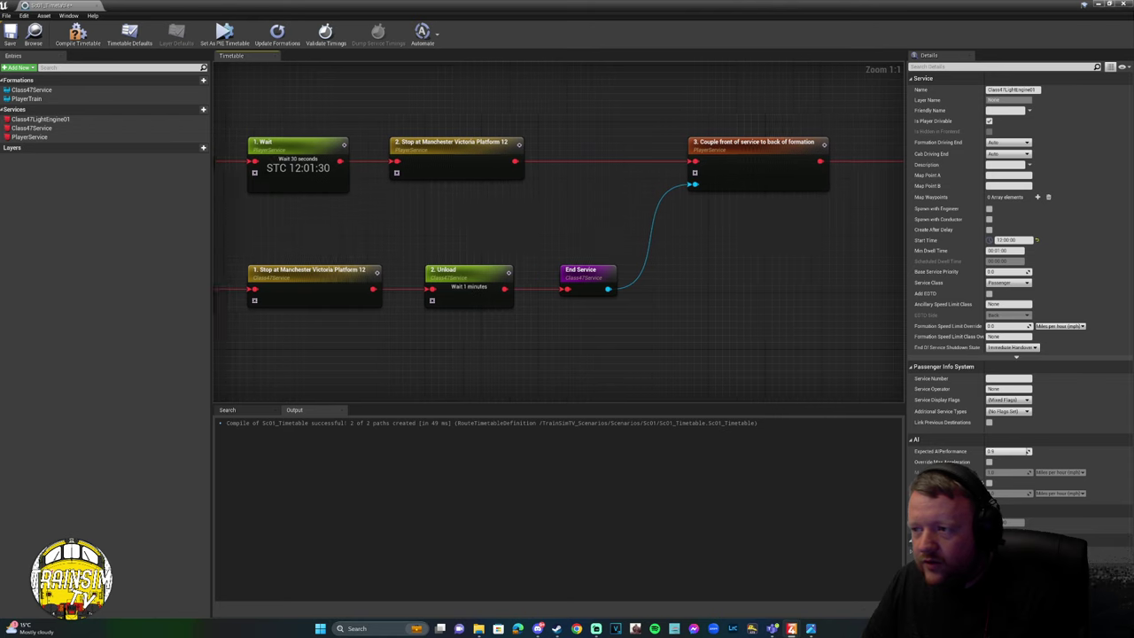
{"action": "right_click_drag", "start_coordinate": [854, 203], "coordinate": [700, 203]}
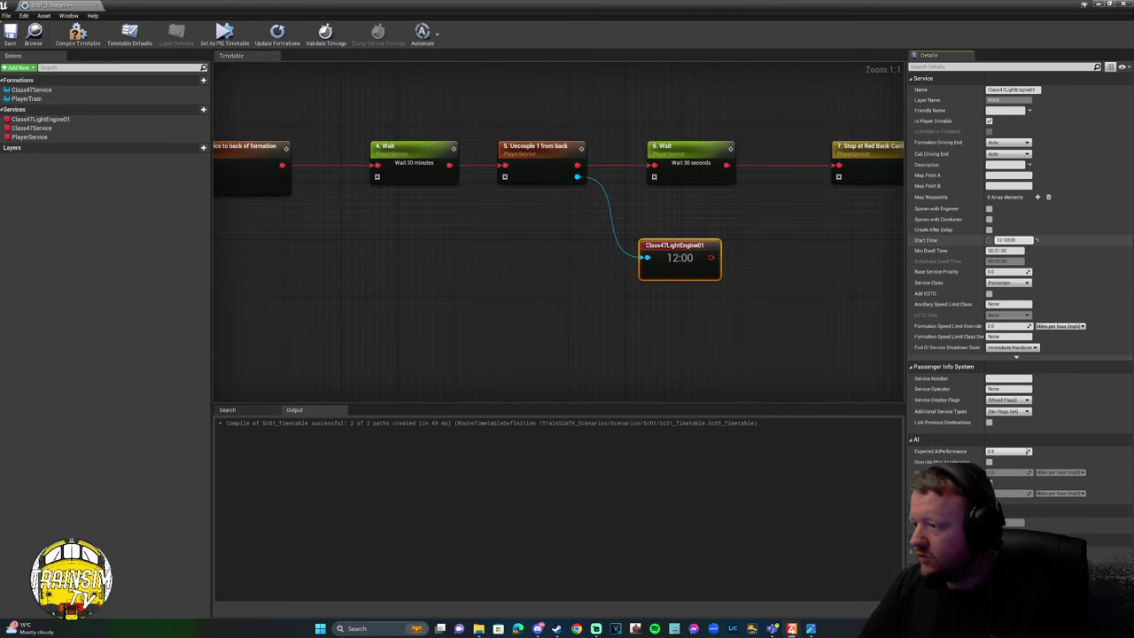
{"action": "left_click_drag", "start_coordinate": [707, 241], "coordinate": [715, 241]}
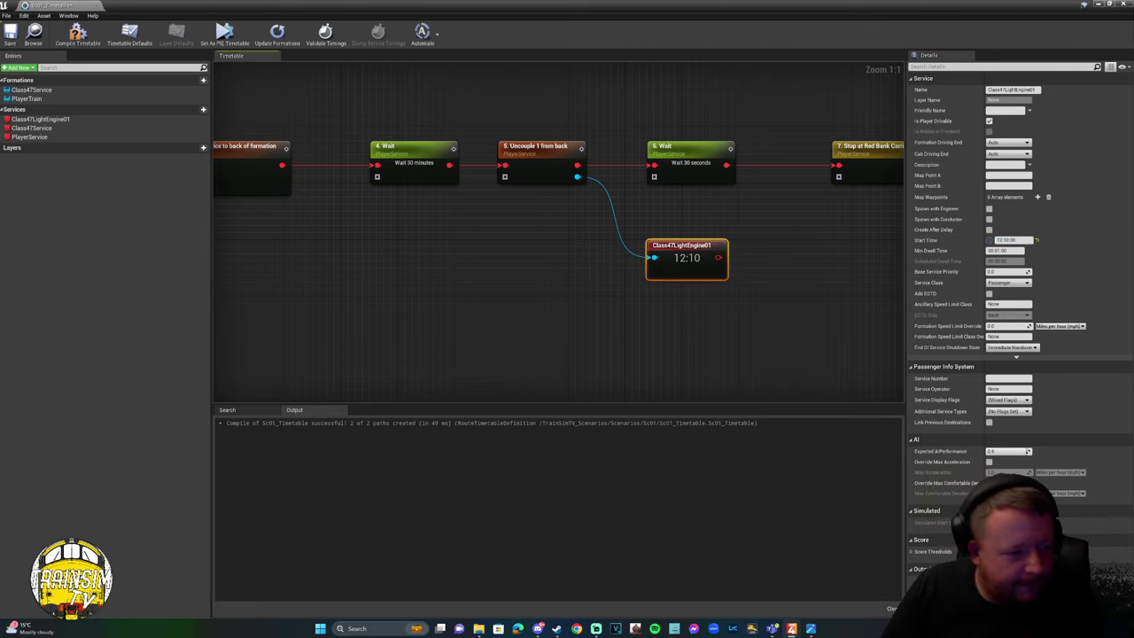
Add a Go To instruction to the output of Class47LightEngine01 and line it up beneath the Red Bank Carriage Siding 01 stop.
{"action": "right_click_drag", "start_coordinate": [718, 257], "coordinate": [511, 257]}
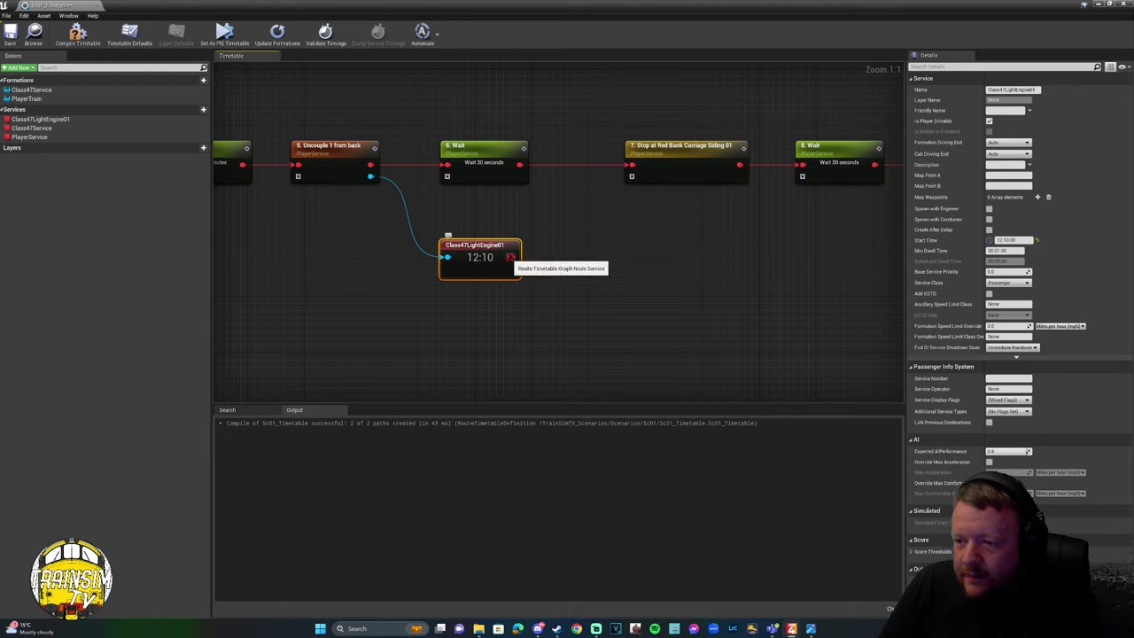
{"action": "left_click_drag", "start_coordinate": [511, 257], "coordinate": [688, 259]}
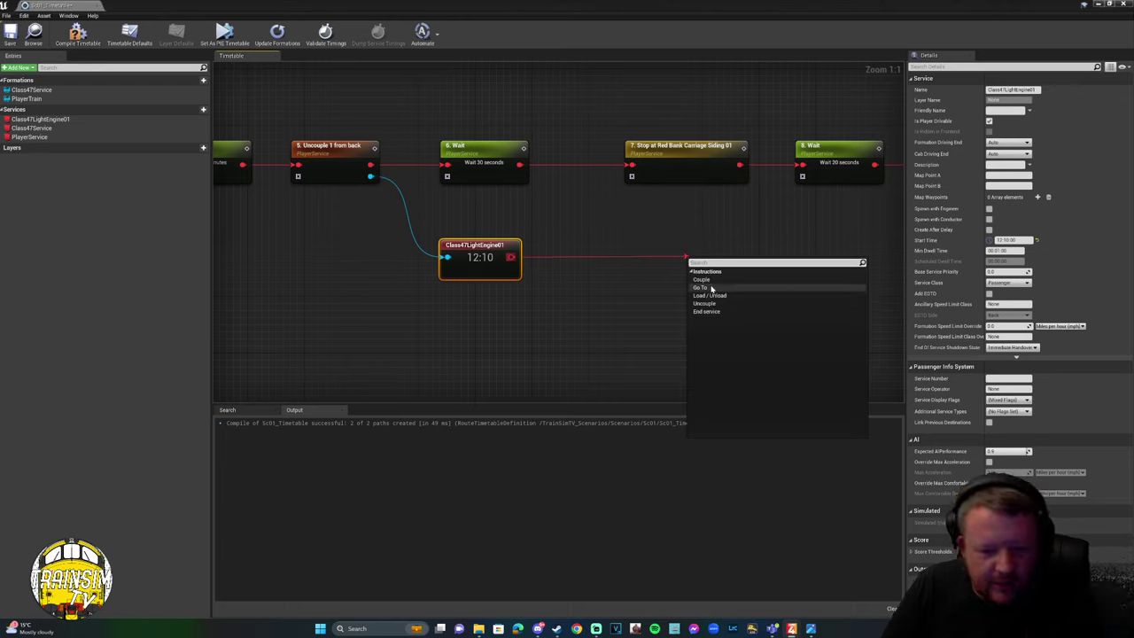
{"action": "left_click", "coordinate": [717, 288]}
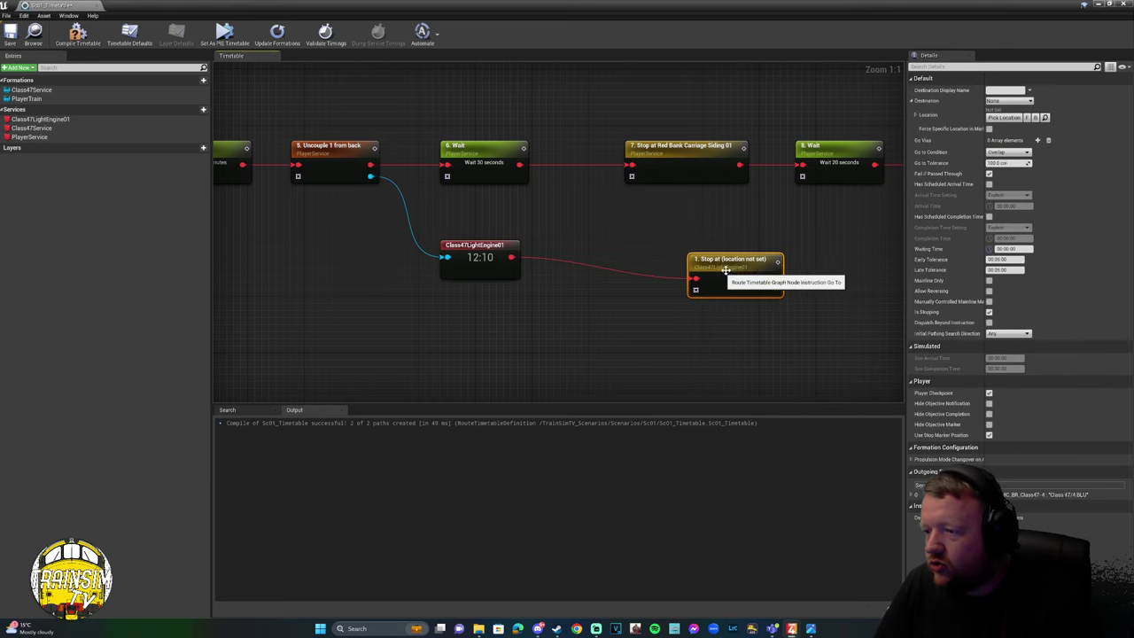
{"action": "left_click_drag", "start_coordinate": [728, 270], "coordinate": [680, 243]}
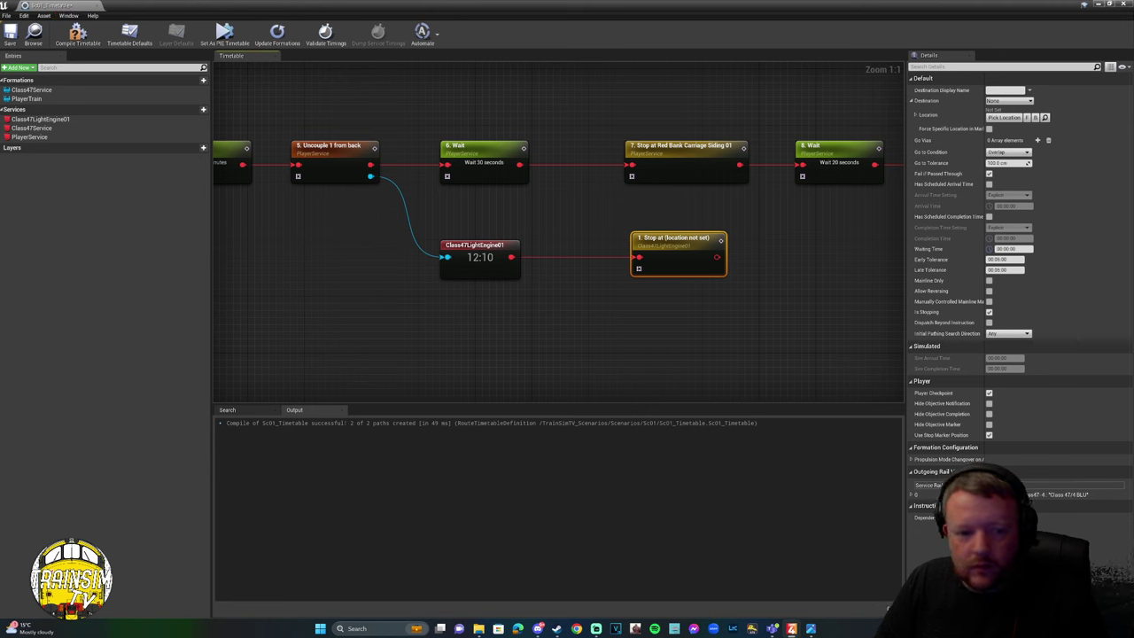
Open the route map from the level editor and examine the tracks around Red Bank Carriage Sidings.
{"action": "left_click", "coordinate": [1097, 4]}
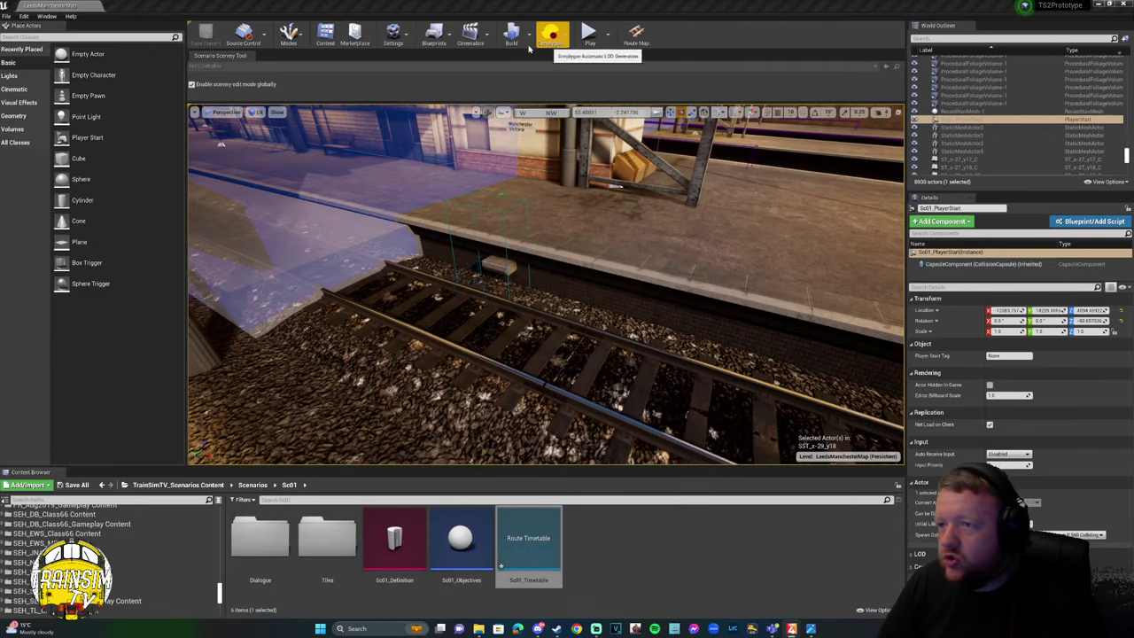
{"action": "left_click", "coordinate": [636, 36]}
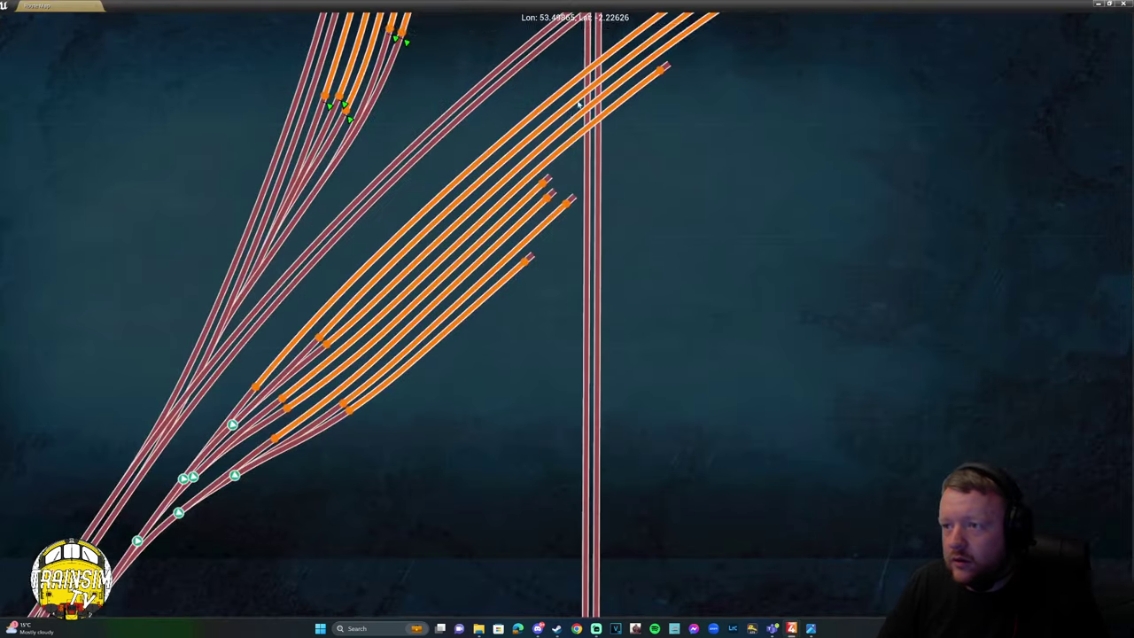
{"action": "scroll", "coordinate": [549, 208], "scroll_direction": "down", "scroll_amount": 3}
{"action": "scroll", "coordinate": [526, 198], "scroll_direction": "up", "scroll_amount": 3}
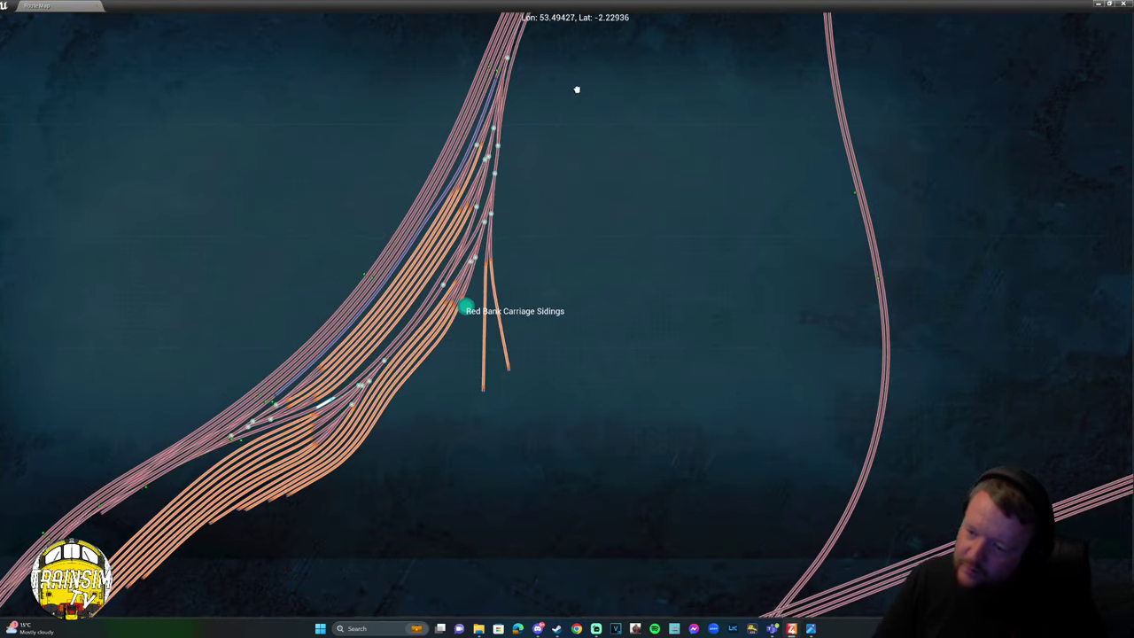
{"action": "left_click_drag", "start_coordinate": [152, 380], "coordinate": [332, 269]}
{"action": "left_click_drag", "start_coordinate": [316, 362], "coordinate": [208, 547]}
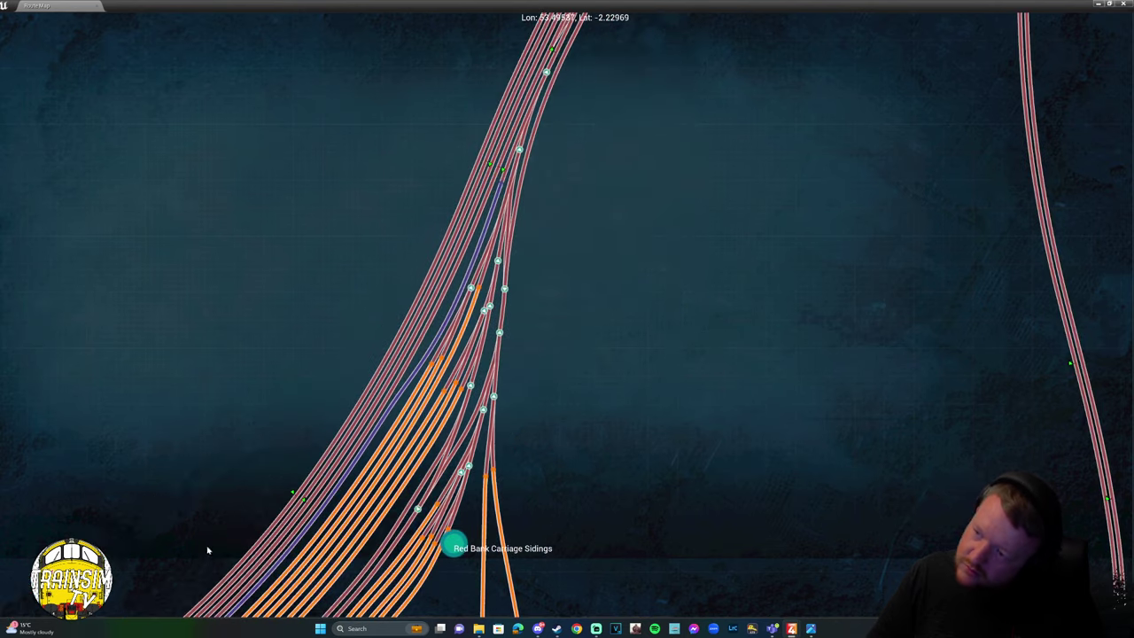
{"action": "left_click_drag", "start_coordinate": [321, 445], "coordinate": [390, 368]}
{"action": "scroll", "coordinate": [632, 291], "scroll_direction": "down", "scroll_amount": 3}
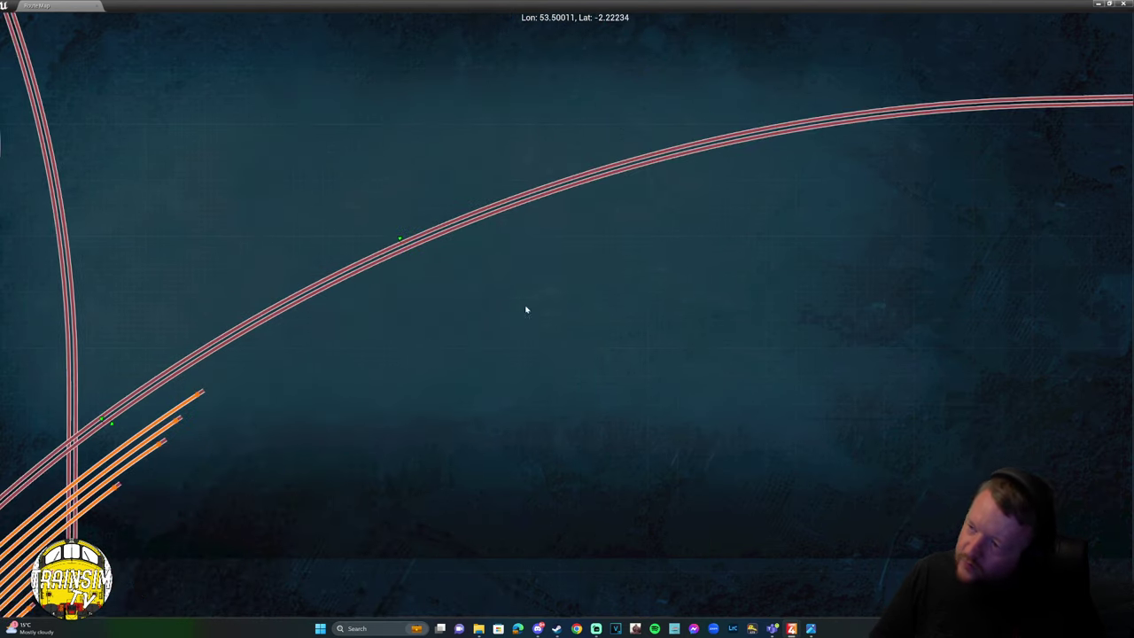
Follow the line from Red Bank Carriage Sidings towards Newton Heath Depot and examine the yards and junctions for a light engine destination.
{"action": "left_click_drag", "start_coordinate": [632, 292], "coordinate": [329, 289]}
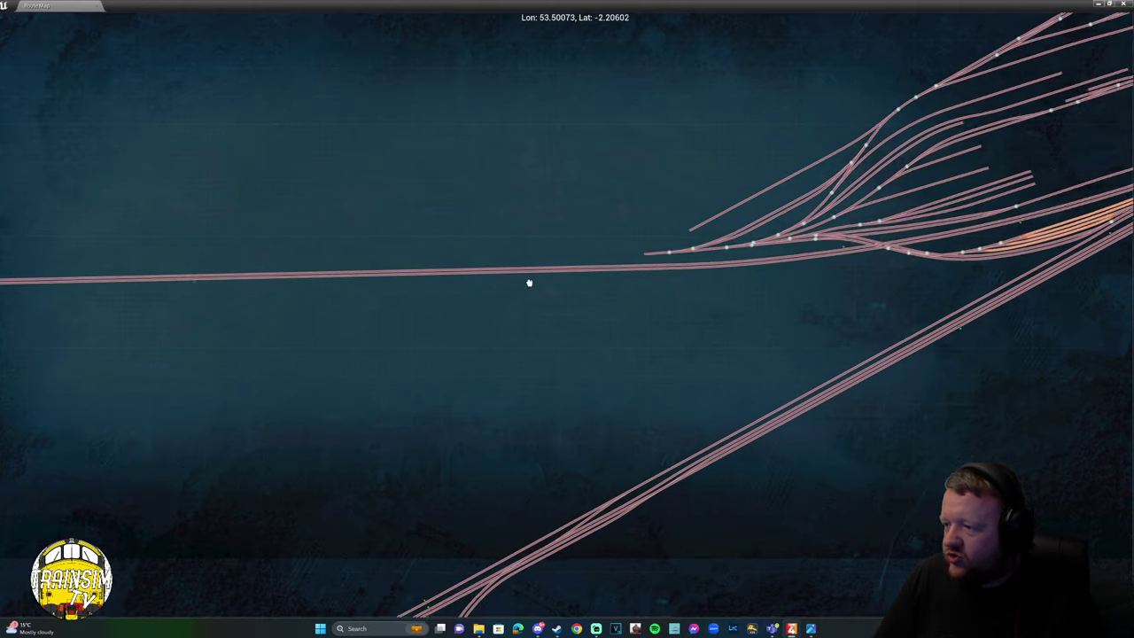
{"action": "left_click_drag", "start_coordinate": [529, 284], "coordinate": [320, 305]}
{"action": "scroll", "coordinate": [587, 268], "scroll_direction": "up", "scroll_amount": 5}
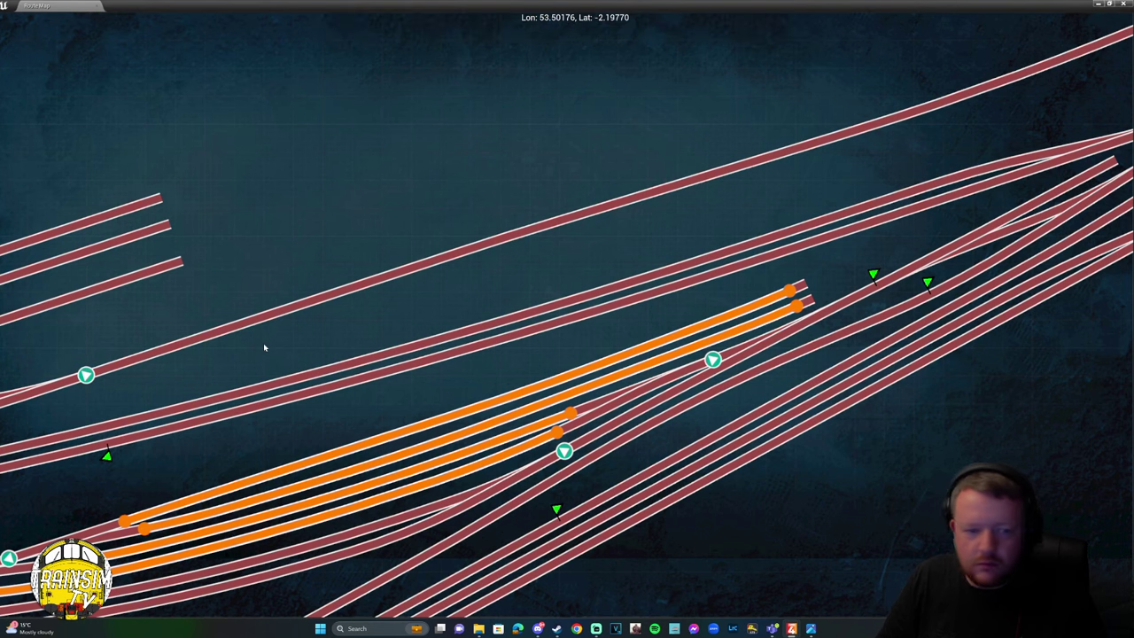
{"action": "scroll", "coordinate": [264, 346], "scroll_direction": "down", "scroll_amount": 5}
{"action": "scroll", "coordinate": [643, 191], "scroll_direction": "up", "scroll_amount": 5}
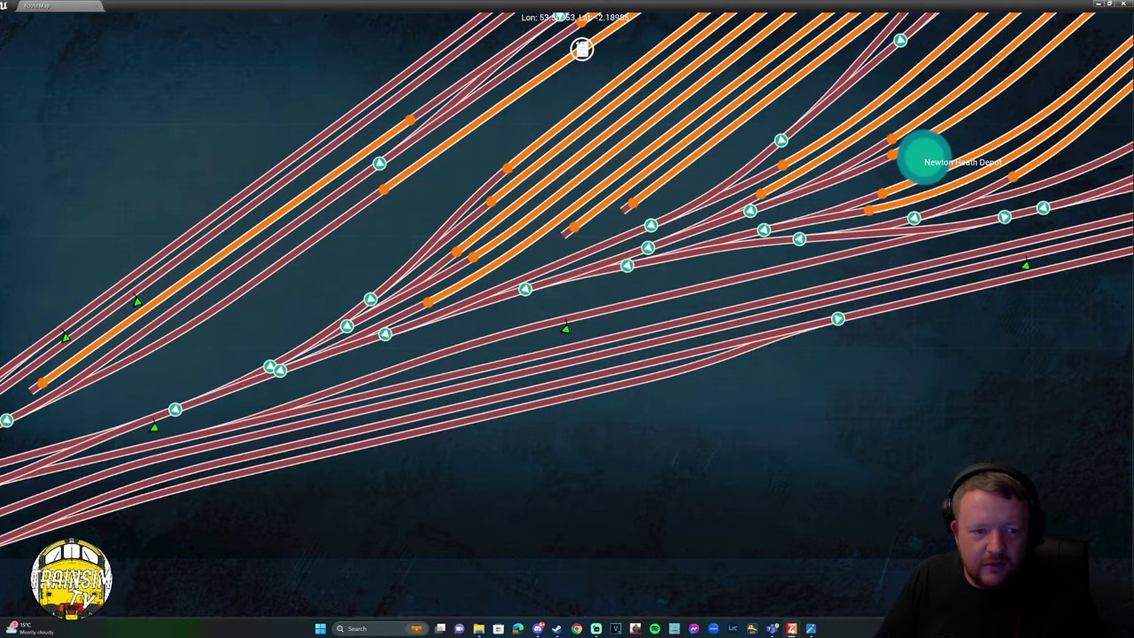
{"action": "scroll", "coordinate": [427, 281], "scroll_direction": "up", "scroll_amount": 4}
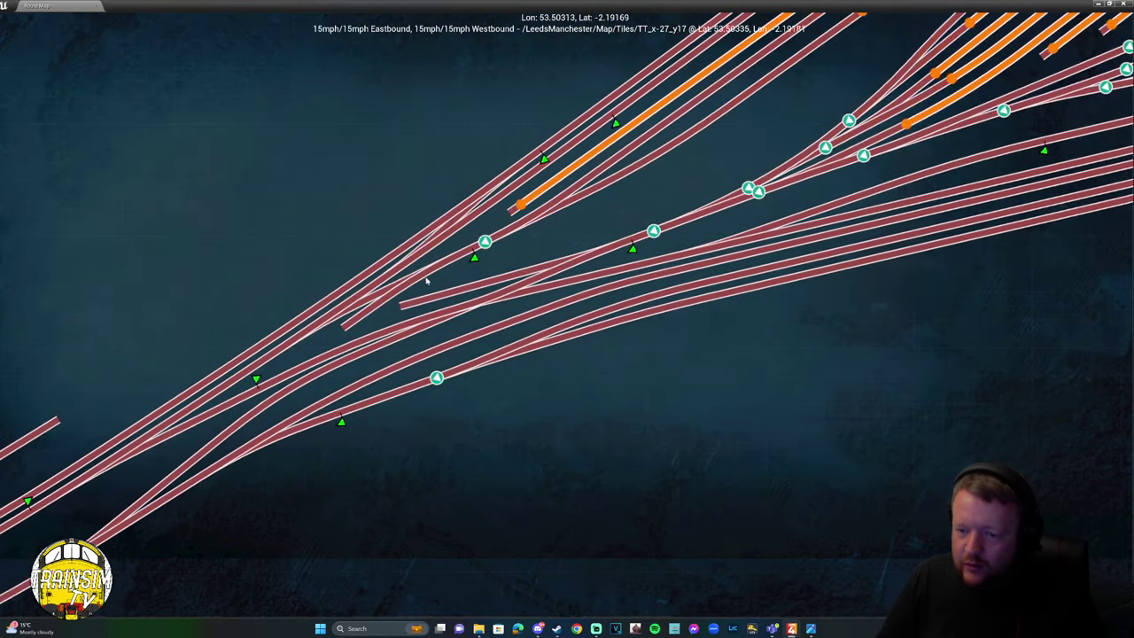
{"action": "scroll", "coordinate": [587, 276], "scroll_direction": "down", "scroll_amount": 6}
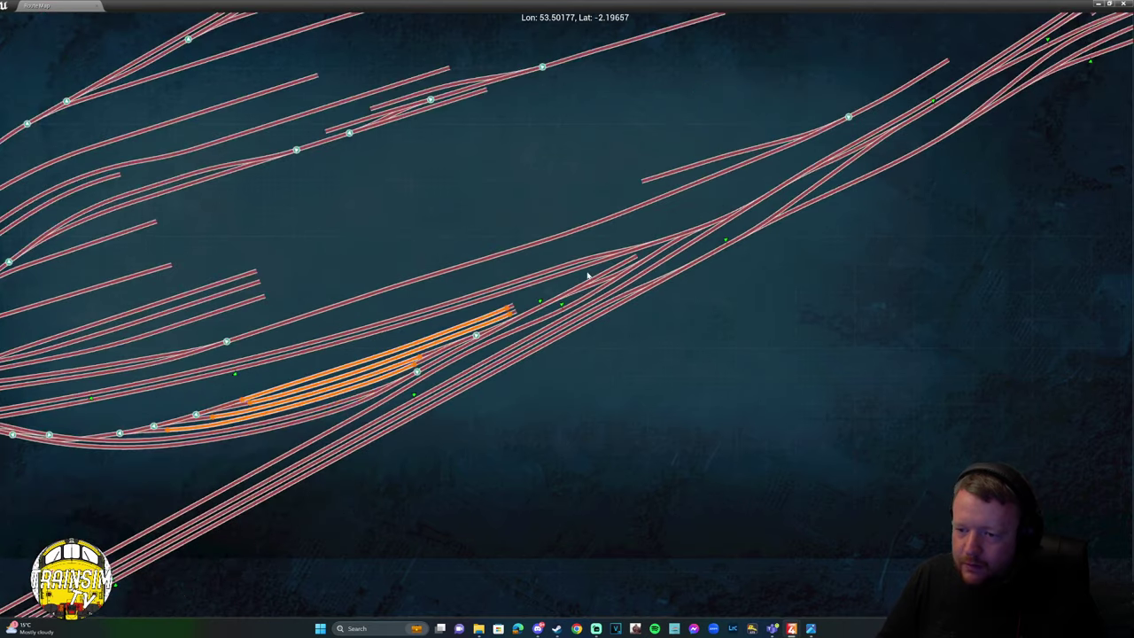
{"action": "scroll", "coordinate": [587, 277], "scroll_direction": "down", "scroll_amount": 5}
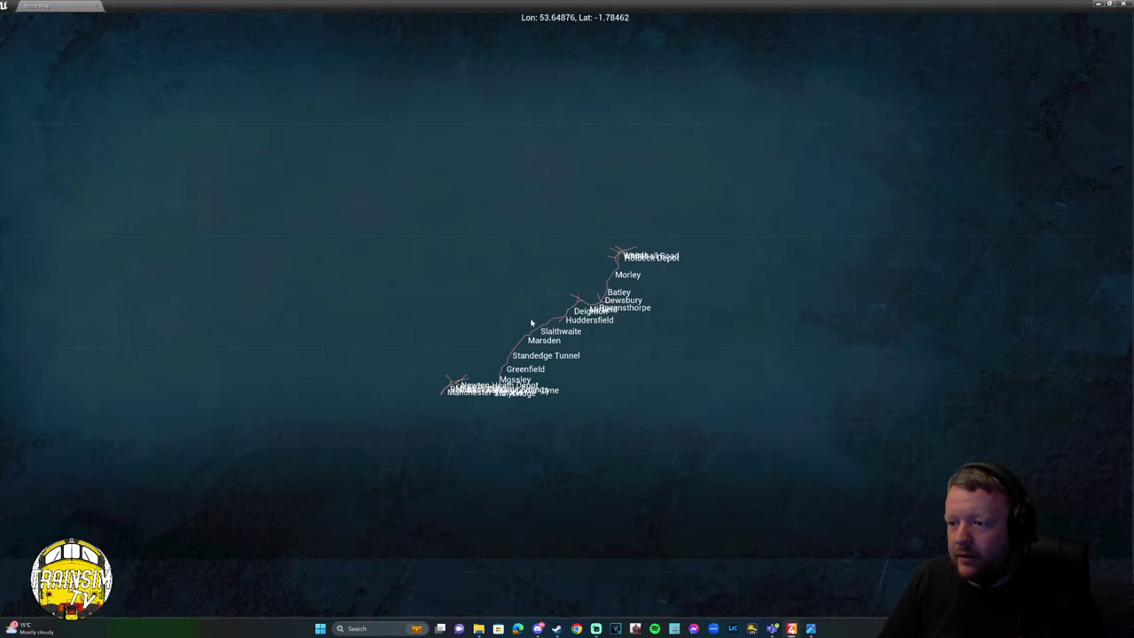
Pick a point on the main line beside the yard west of Newton Heath Depot as the Go To location and compile the timetable.
{"action": "scroll", "coordinate": [492, 380], "scroll_direction": "up", "scroll_amount": 10}
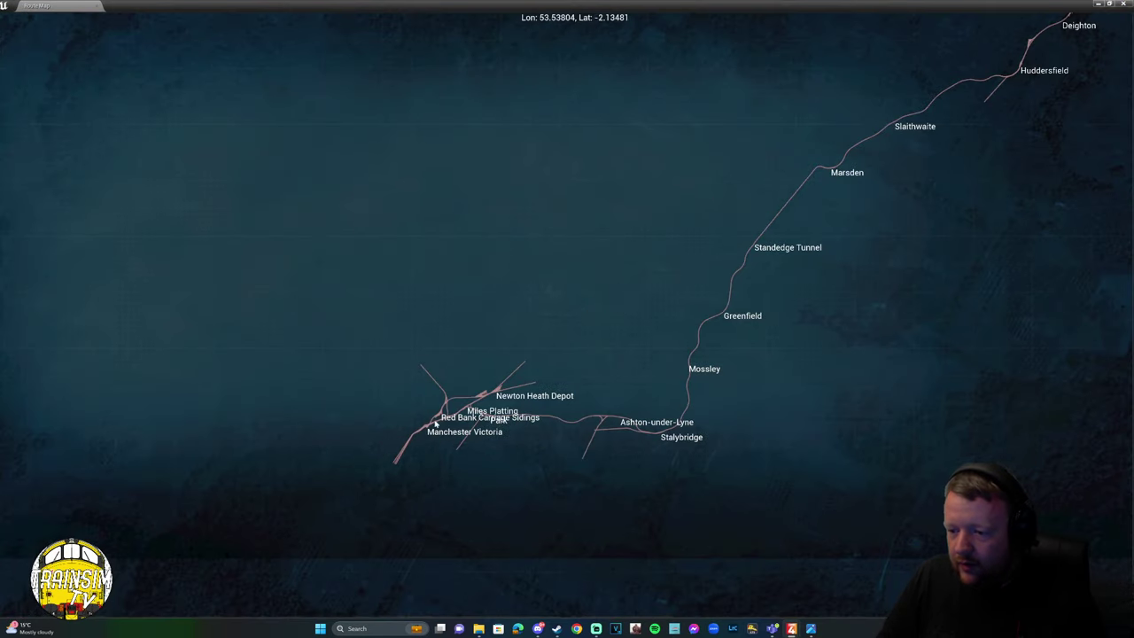
{"action": "scroll", "coordinate": [493, 377], "scroll_direction": "up", "scroll_amount": 5}
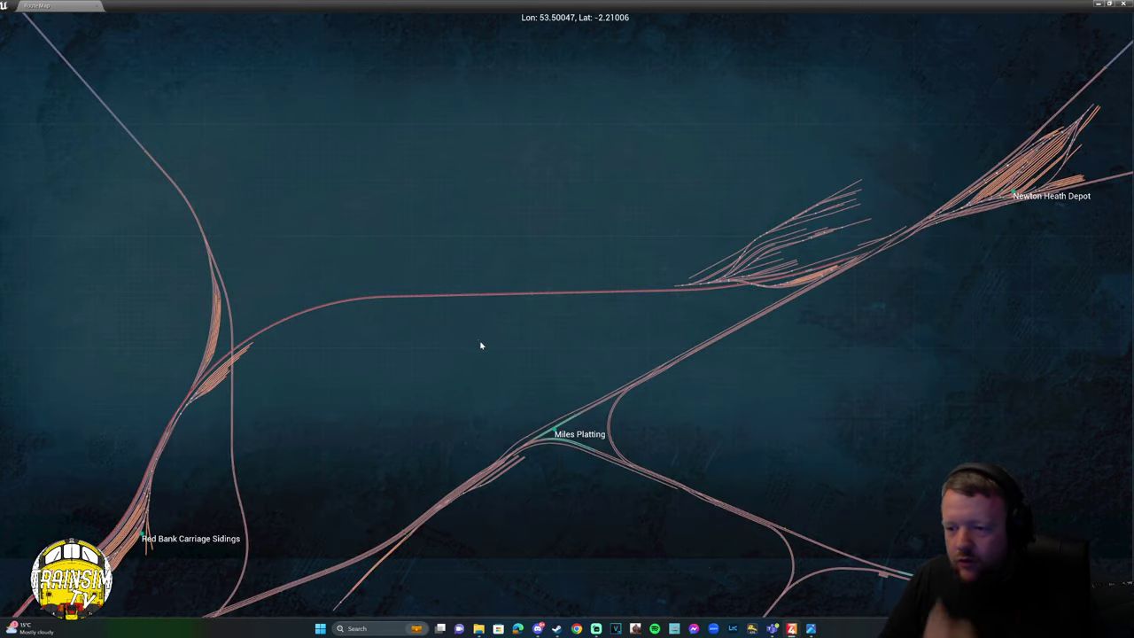
{"action": "scroll", "coordinate": [780, 296], "scroll_direction": "up", "scroll_amount": 8}
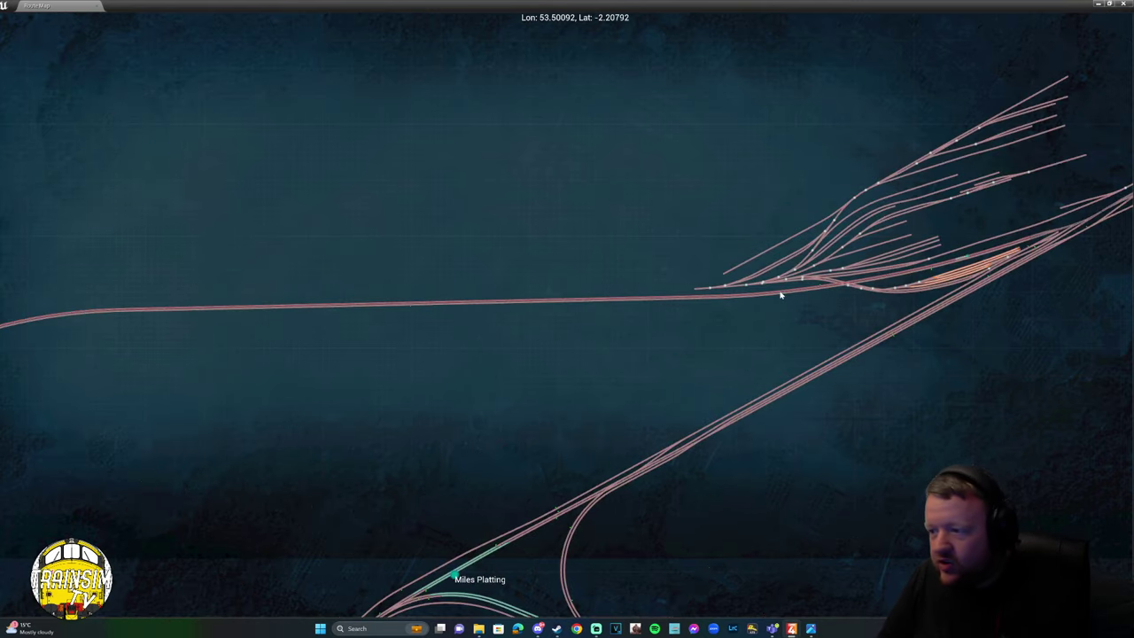
{"action": "scroll", "coordinate": [793, 287], "scroll_direction": "up", "scroll_amount": 3}
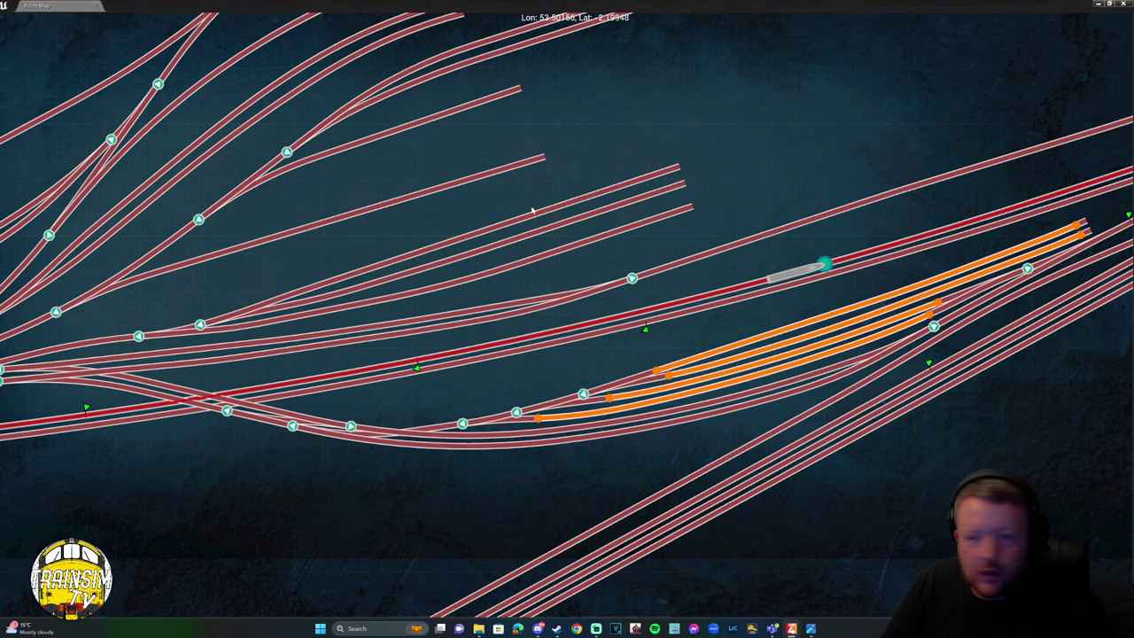
{"action": "left_click", "coordinate": [1125, 3]}
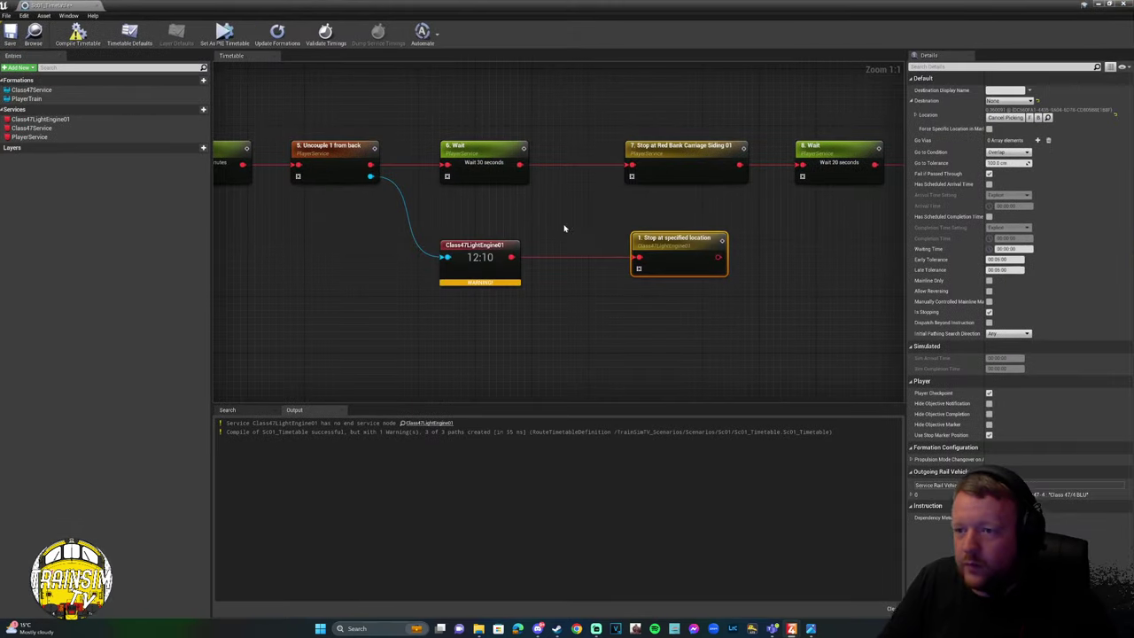
Add an End Service node after the Class47LightEngine01 stop, align it with the chain and compile the timetable.
{"action": "right_click_drag", "start_coordinate": [563, 228], "coordinate": [296, 231]}
{"action": "left_click_drag", "start_coordinate": [450, 260], "coordinate": [535, 263]}
{"action": "left_click", "coordinate": [555, 314]}
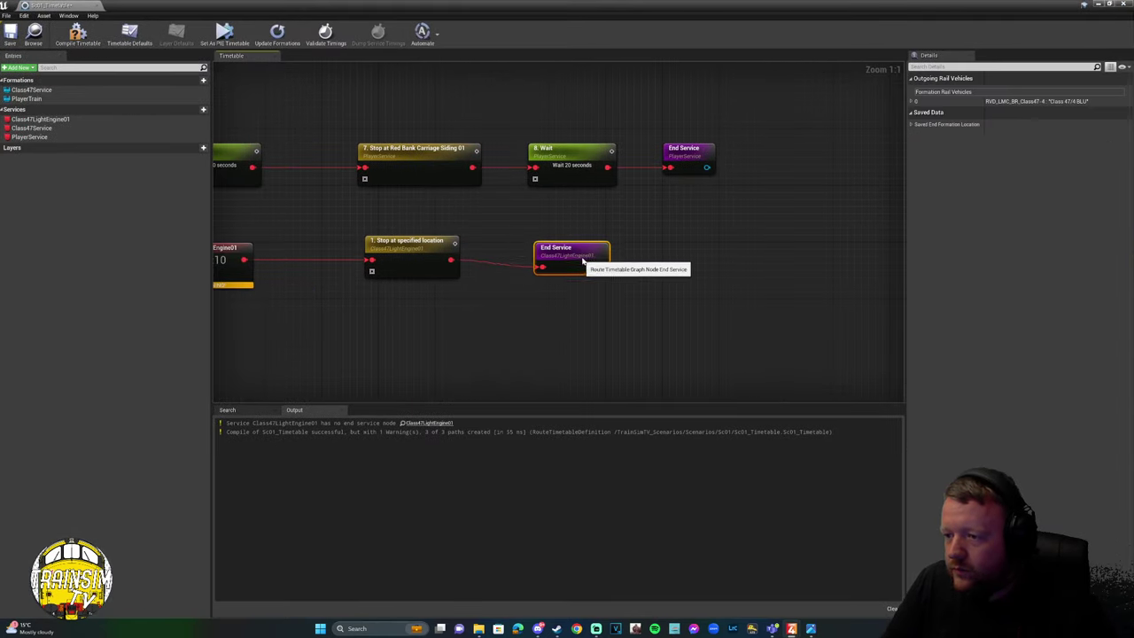
{"action": "key", "text": "F7"}
{"action": "scroll", "coordinate": [365, 281], "scroll_direction": "down", "scroll_amount": 7}
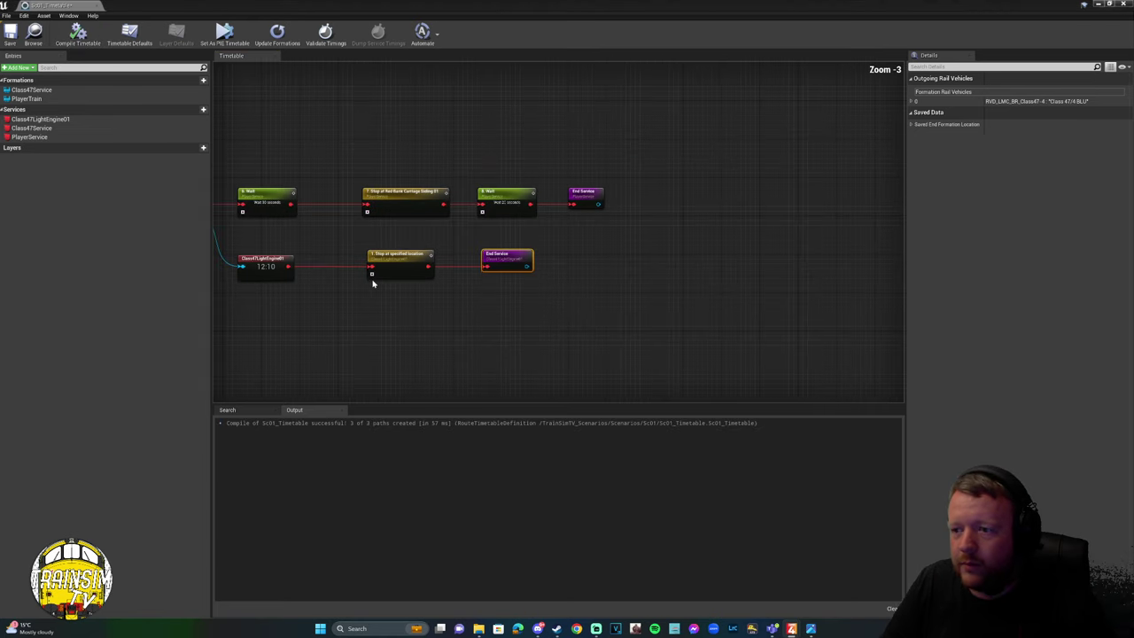
{"action": "right_click_drag", "start_coordinate": [365, 283], "coordinate": [615, 264]}
{"action": "right_click", "coordinate": [409, 180]}
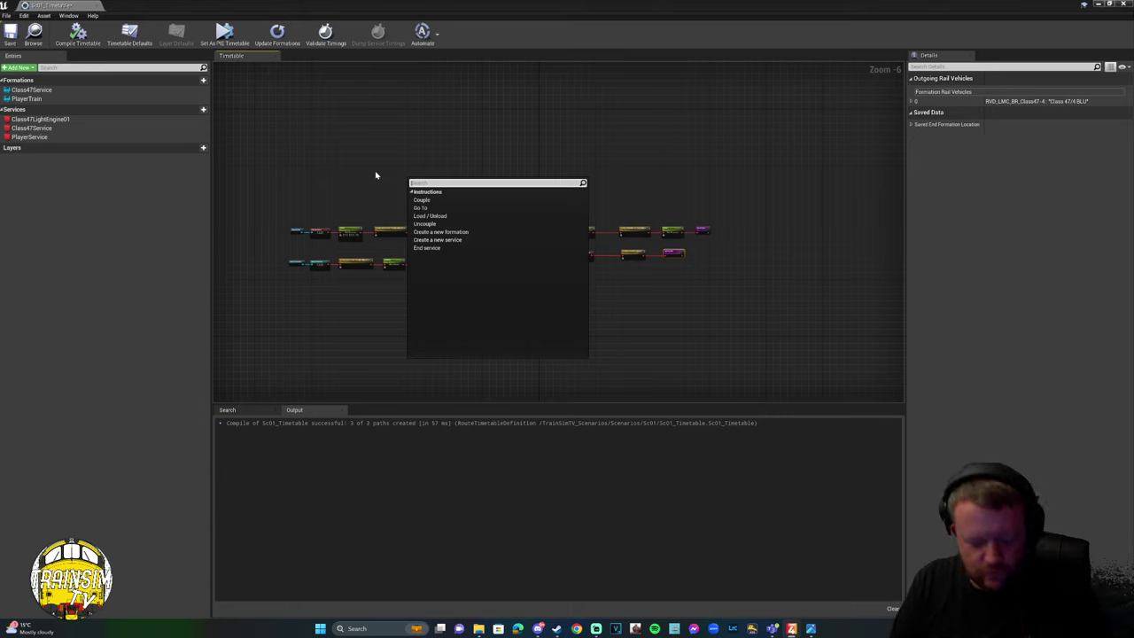
{"action": "type", "text": "comm"}
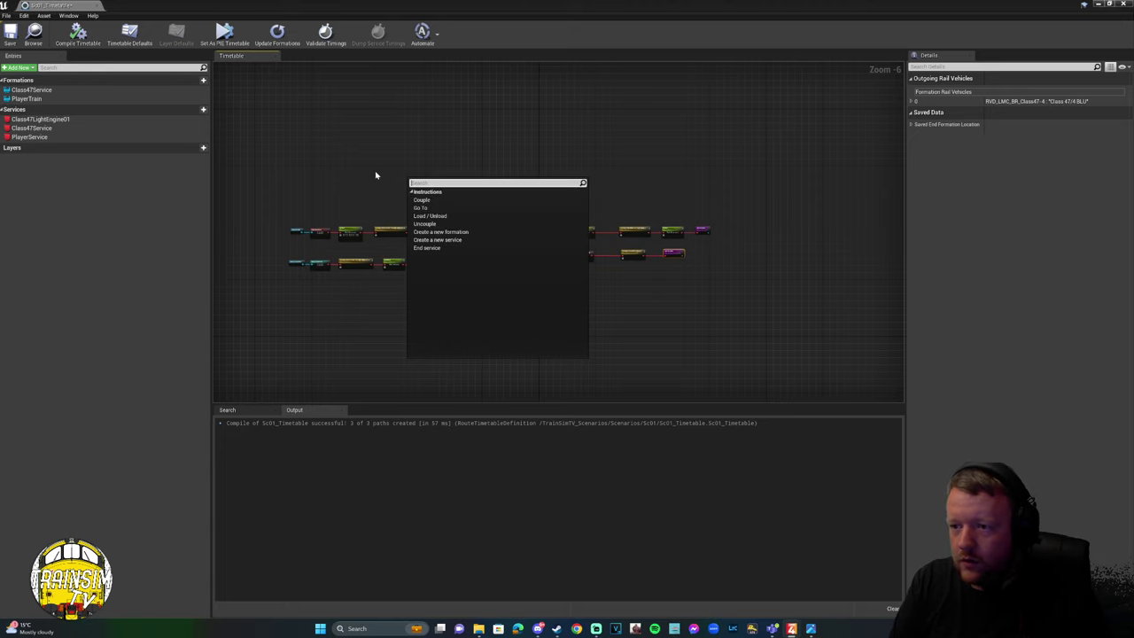
{"action": "key", "text": "Return"}
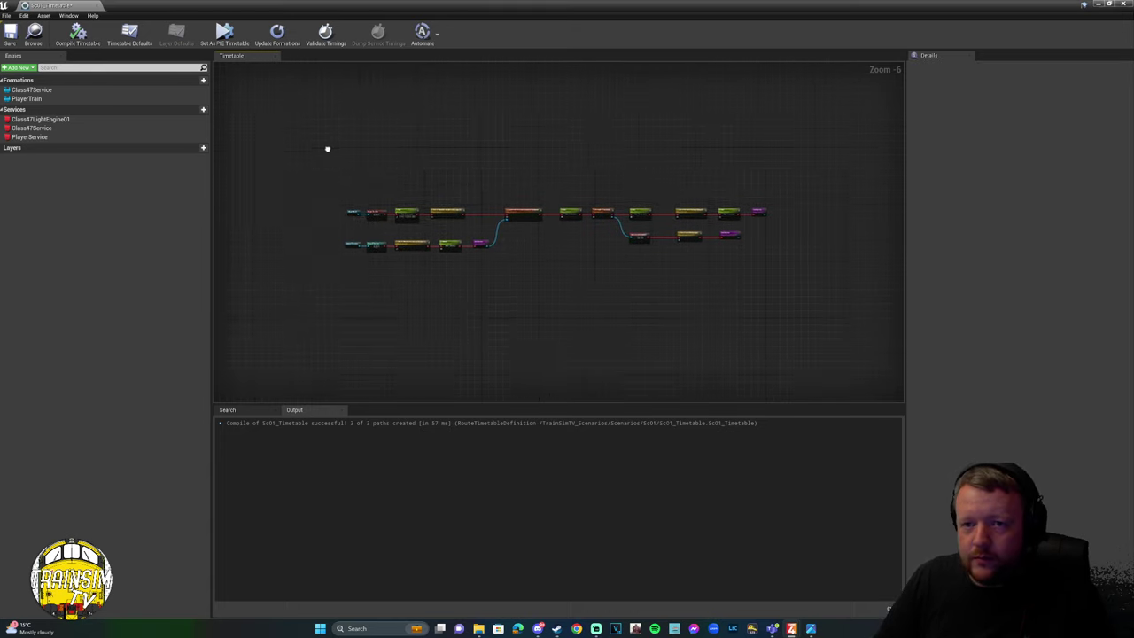
{"action": "right_click", "coordinate": [361, 158]}
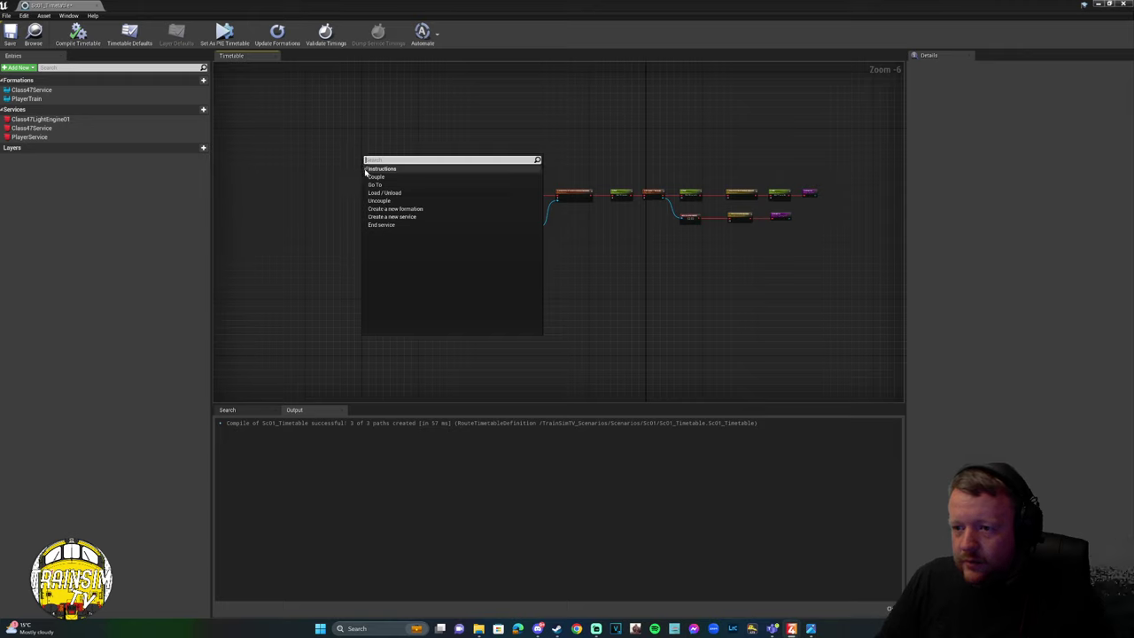
{"action": "left_click", "coordinate": [385, 114]}
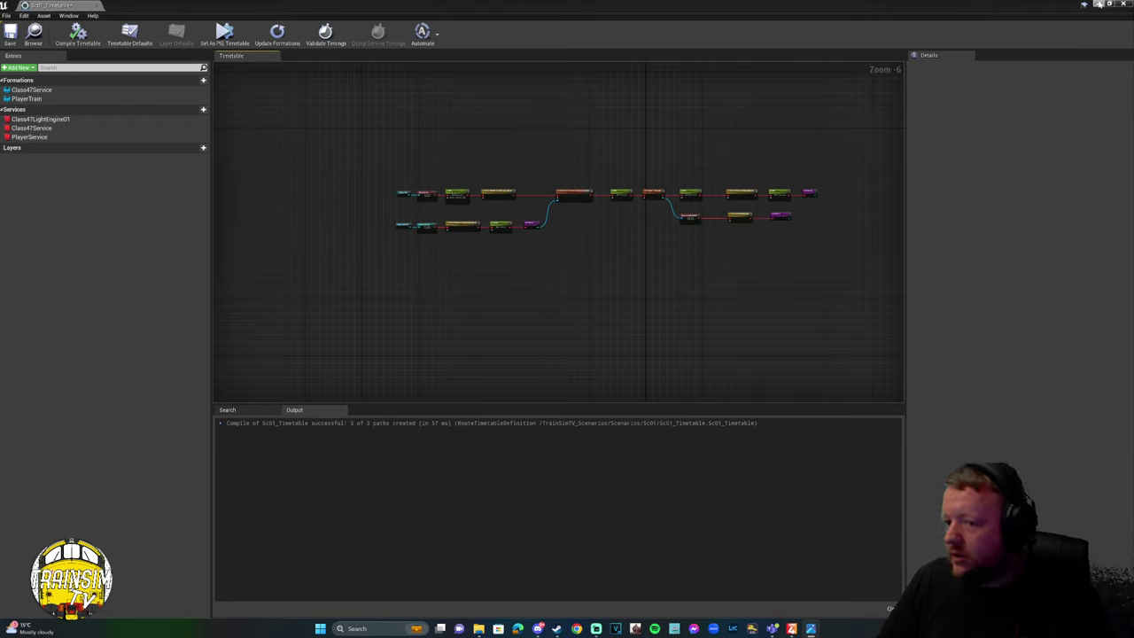
{"action": "right_click", "coordinate": [460, 168]}
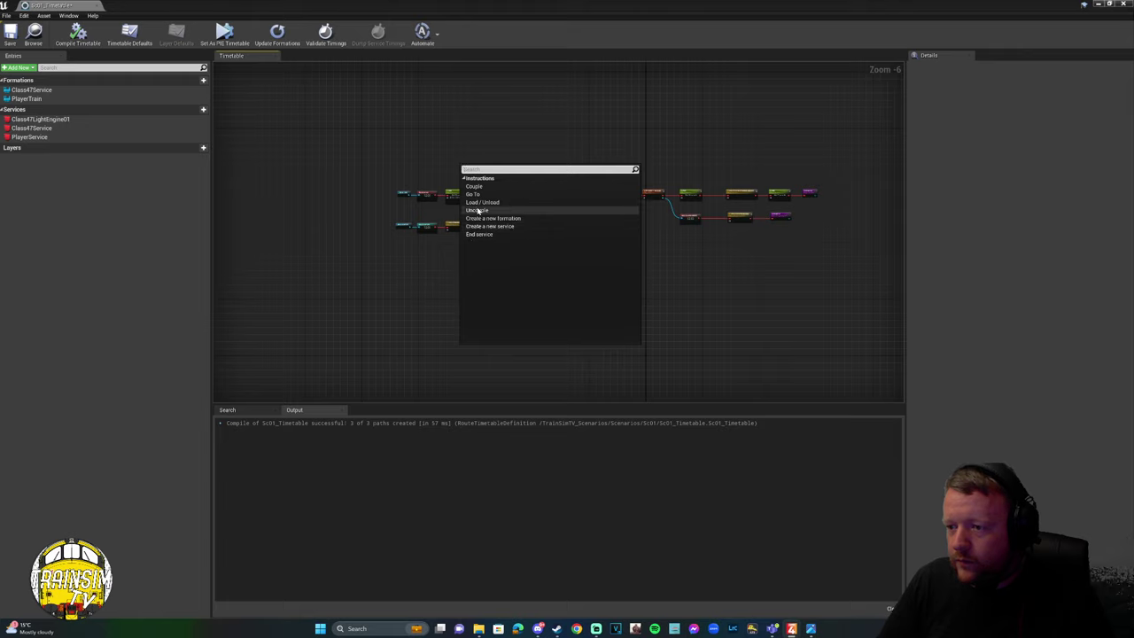
{"action": "left_click", "coordinate": [387, 161]}
{"action": "right_click", "coordinate": [387, 160]}
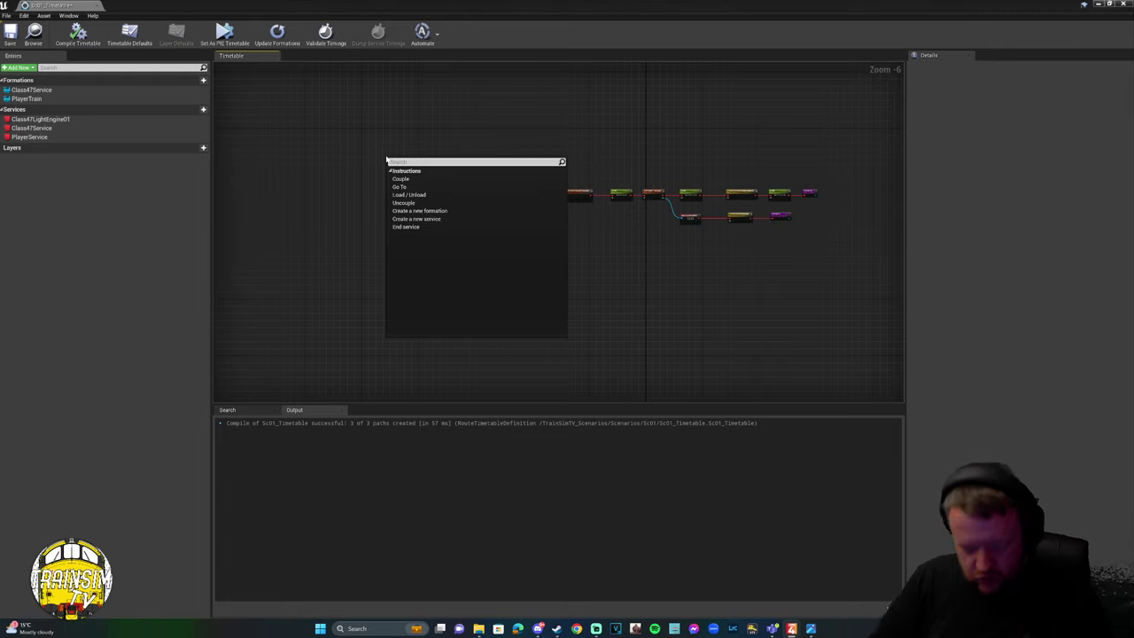
{"action": "type", "text": "wait"}
{"action": "key", "text": "BackSpace"}
{"action": "key", "text": "BackSpace"}
{"action": "key", "text": "BackSpace"}
{"action": "key", "text": "BackSpace"}
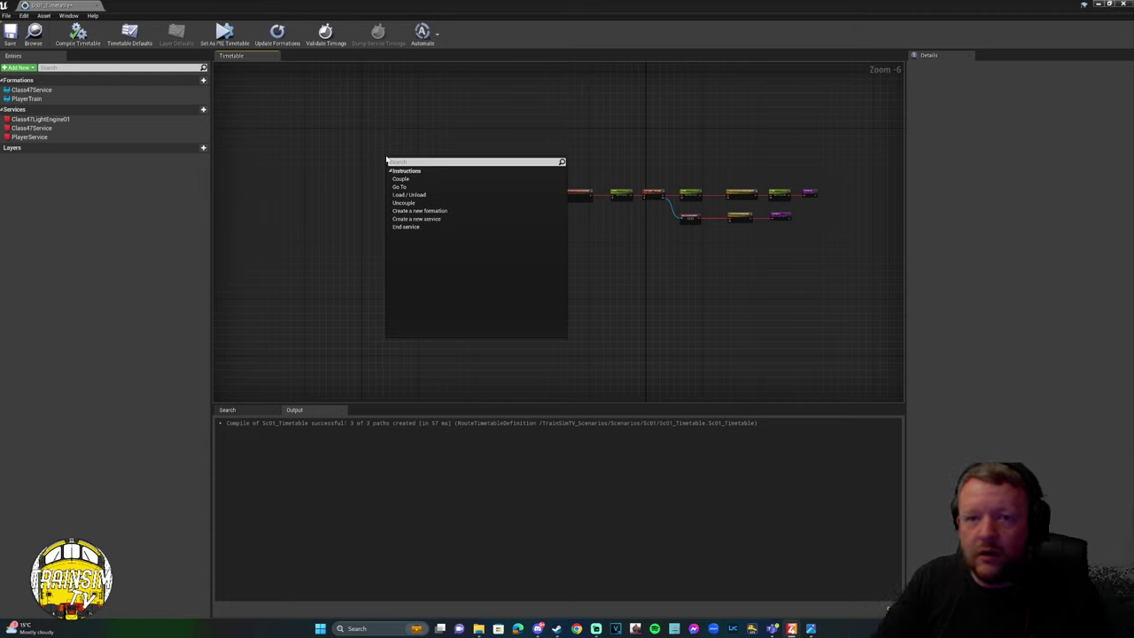
{"action": "left_click", "coordinate": [368, 134]}
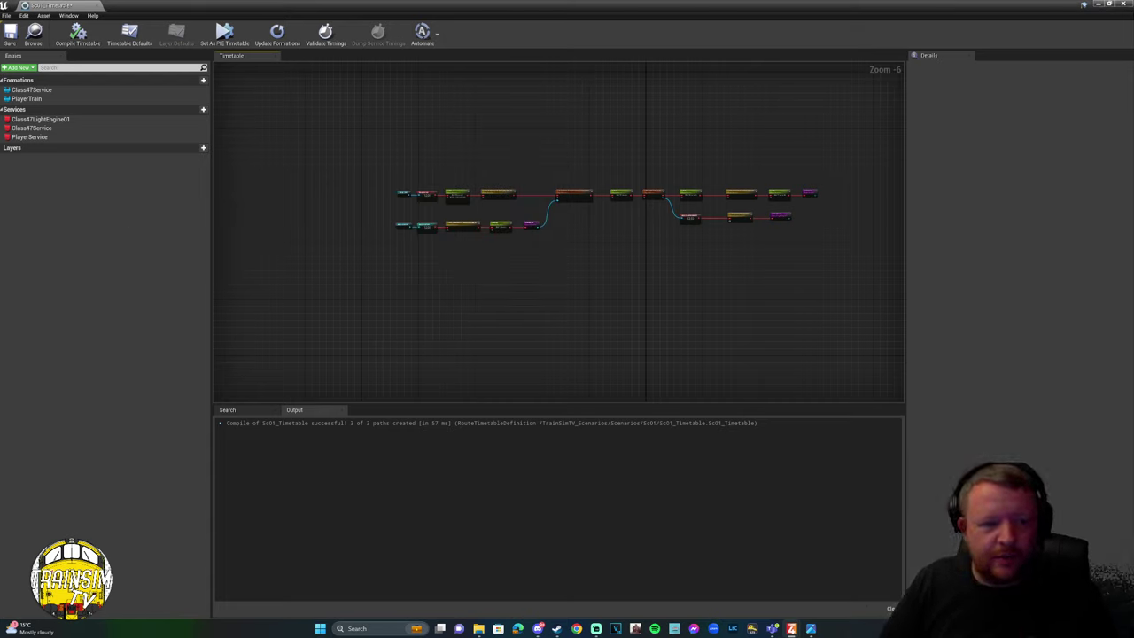
Examine the node layout in the reference image Timetable Tutorial 2.png and return to the timetable graph.
{"action": "key", "text": "alt+Tab"}
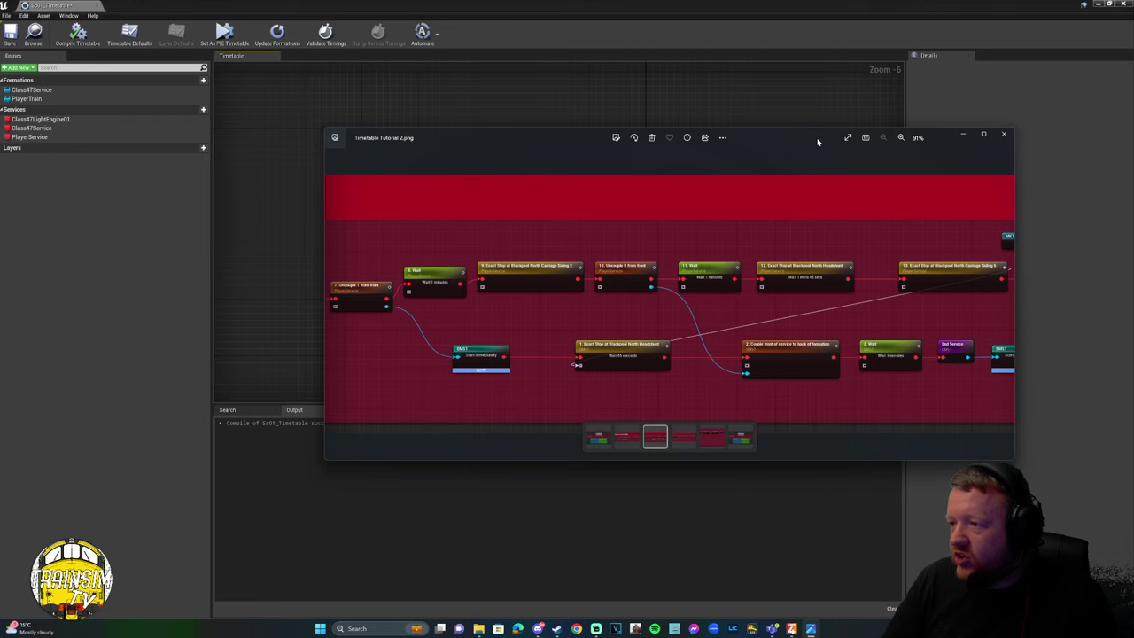
{"action": "left_click", "coordinate": [963, 134]}
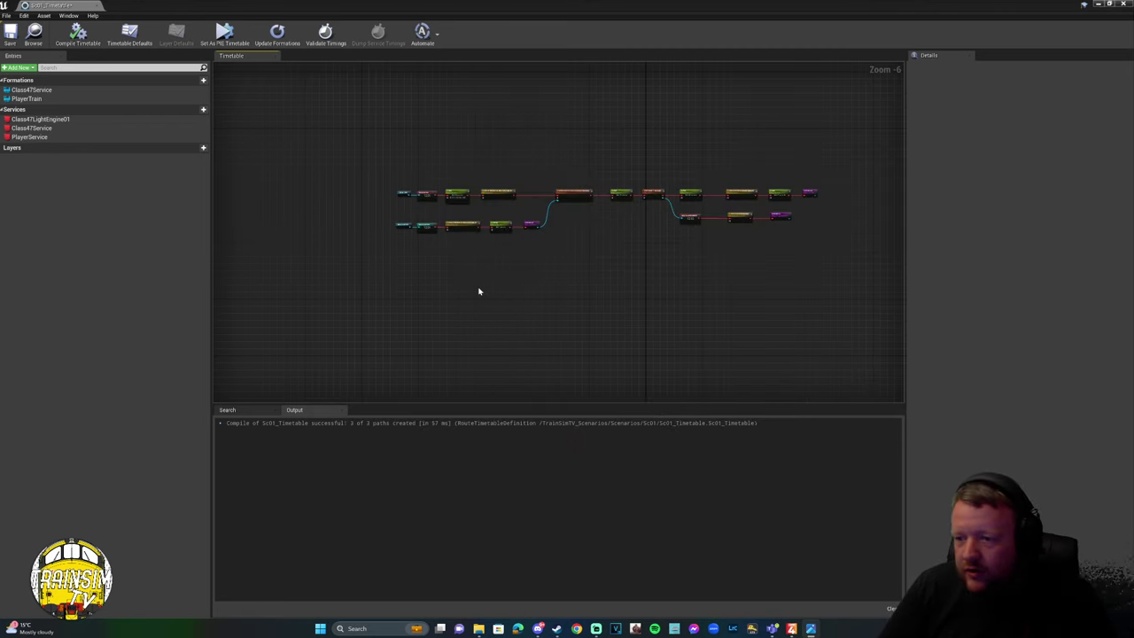
{"action": "scroll", "coordinate": [400, 224], "scroll_direction": "up", "scroll_amount": 4}
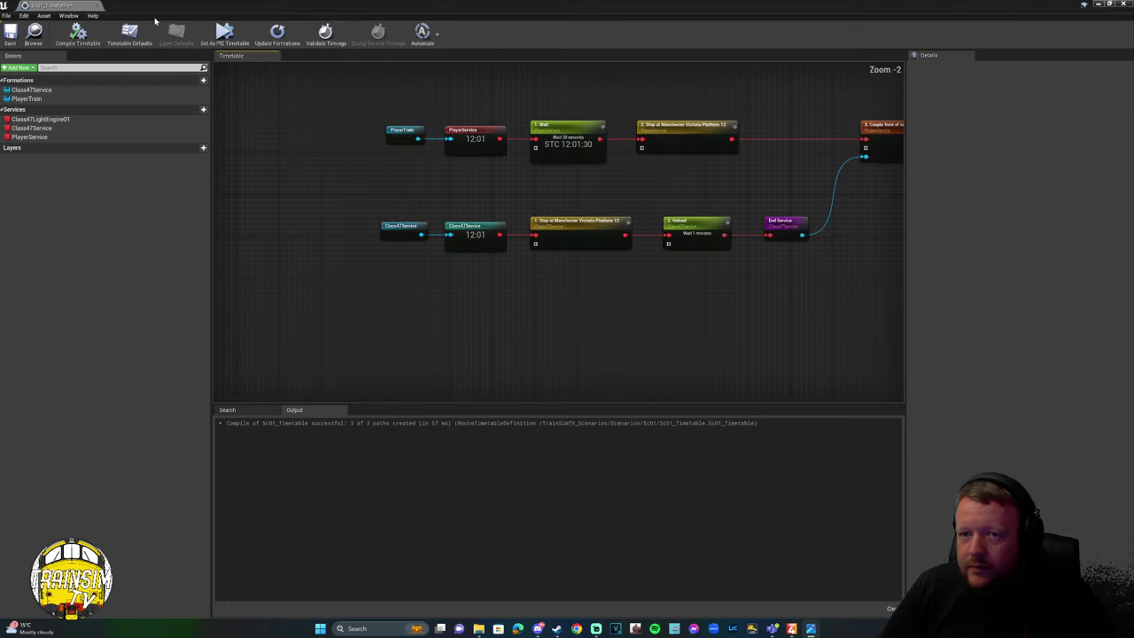
{"action": "scroll", "coordinate": [420, 209], "scroll_direction": "down", "scroll_amount": 2}
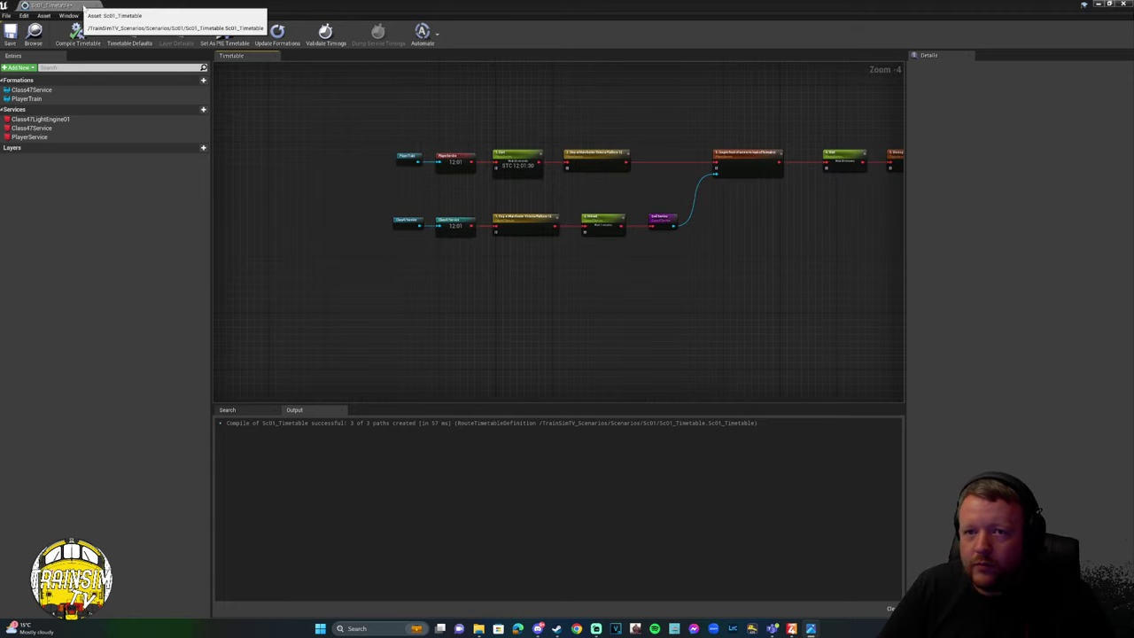
In the level editor, browse to Scenario_A in the PBD_BR_FlyingScotsman_Gameplay content and select its route timetable asset.
{"action": "left_click", "coordinate": [1096, 5]}
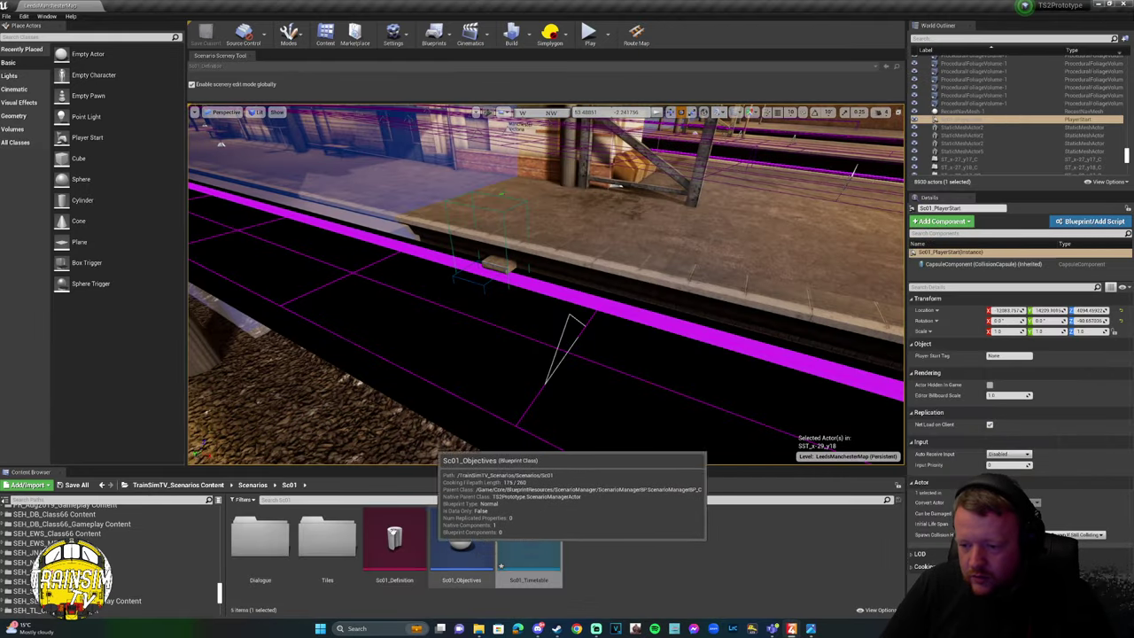
{"action": "scroll", "coordinate": [107, 611], "scroll_direction": "up", "scroll_amount": 3}
{"action": "scroll", "coordinate": [107, 612], "scroll_direction": "up", "scroll_amount": 5}
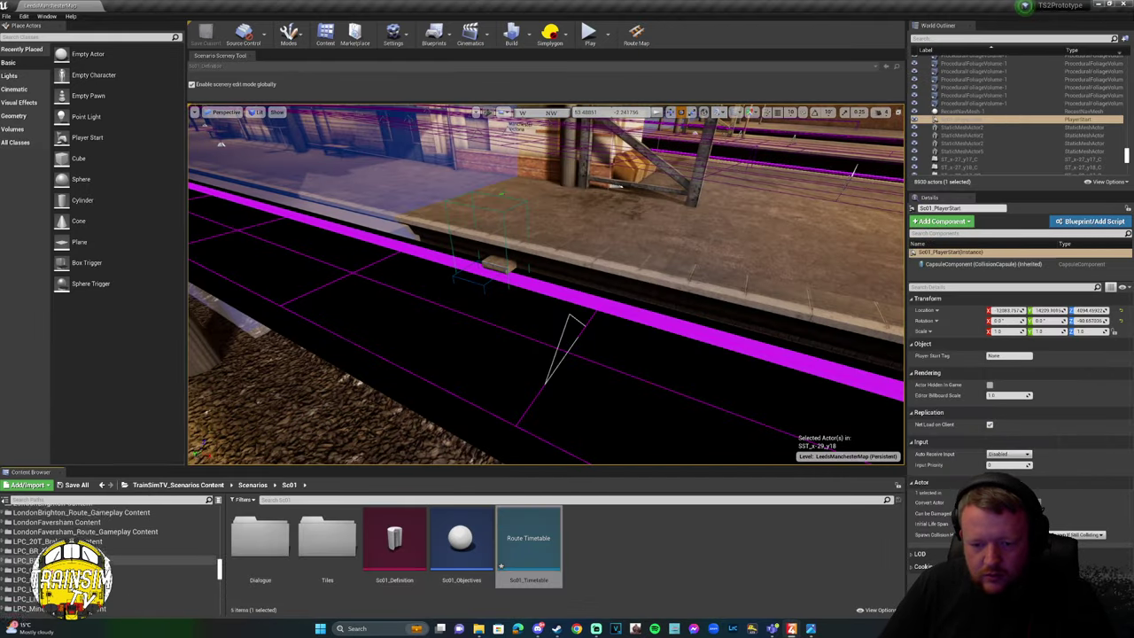
{"action": "scroll", "coordinate": [106, 558], "scroll_direction": "up", "scroll_amount": 5}
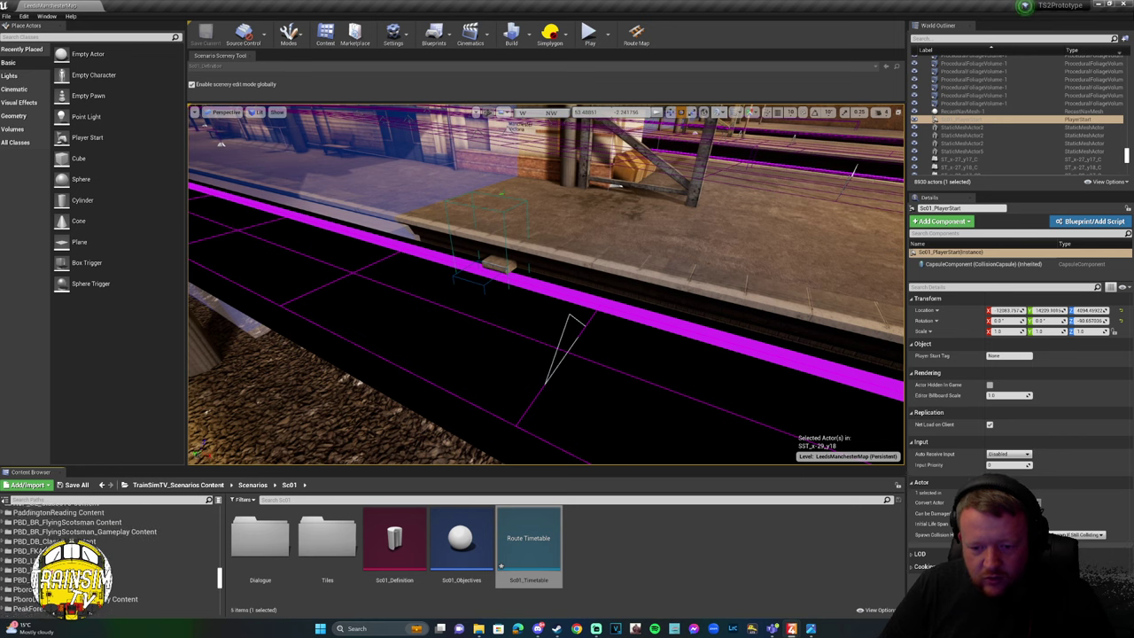
{"action": "scroll", "coordinate": [106, 558], "scroll_direction": "down", "scroll_amount": 1}
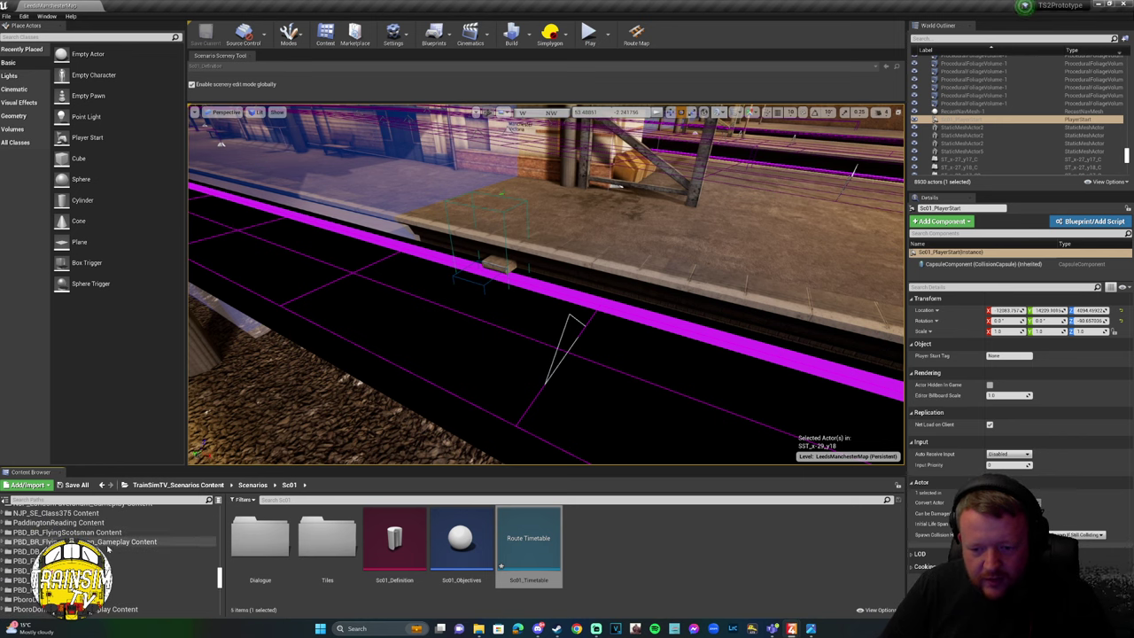
{"action": "left_click", "coordinate": [84, 542]}
{"action": "double_click", "coordinate": [400, 550]}
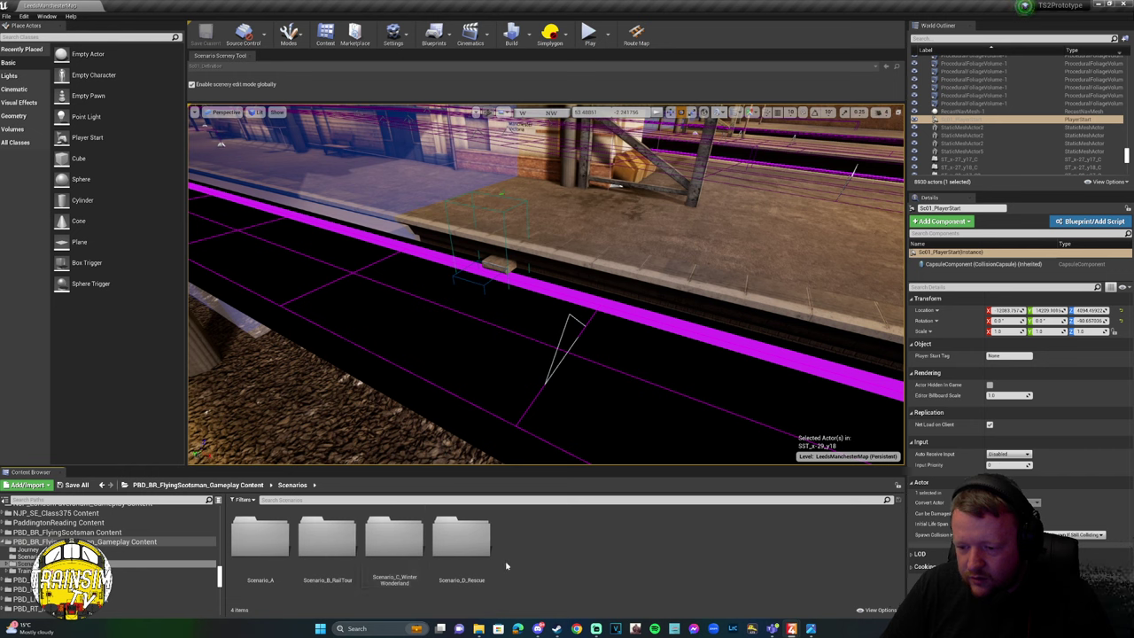
{"action": "double_click", "coordinate": [266, 551]}
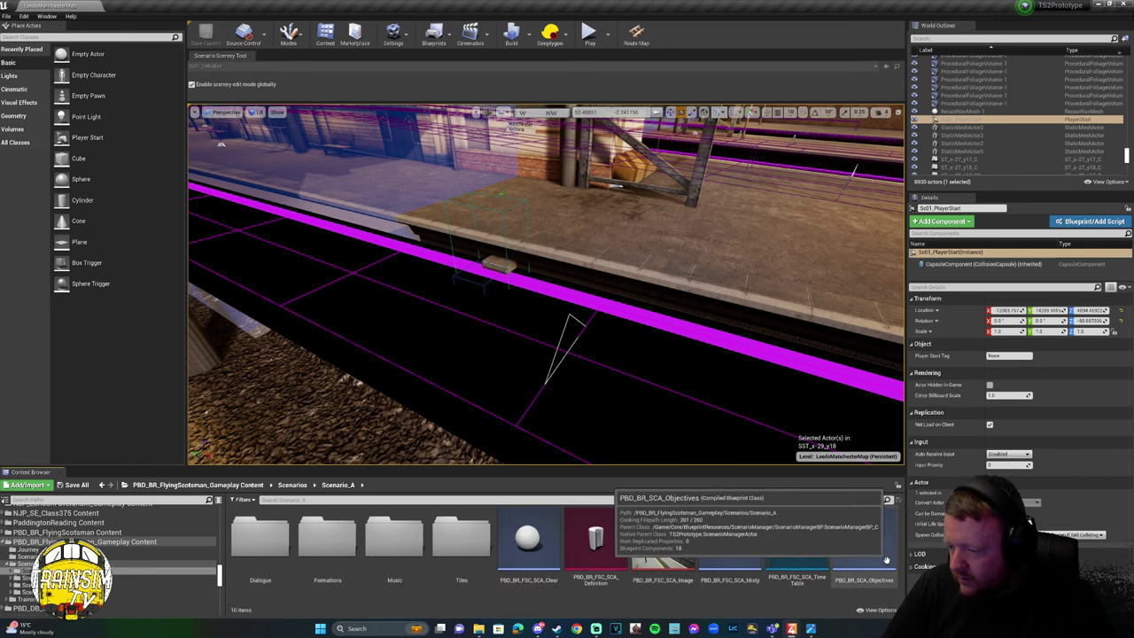
{"action": "left_click", "coordinate": [808, 550]}
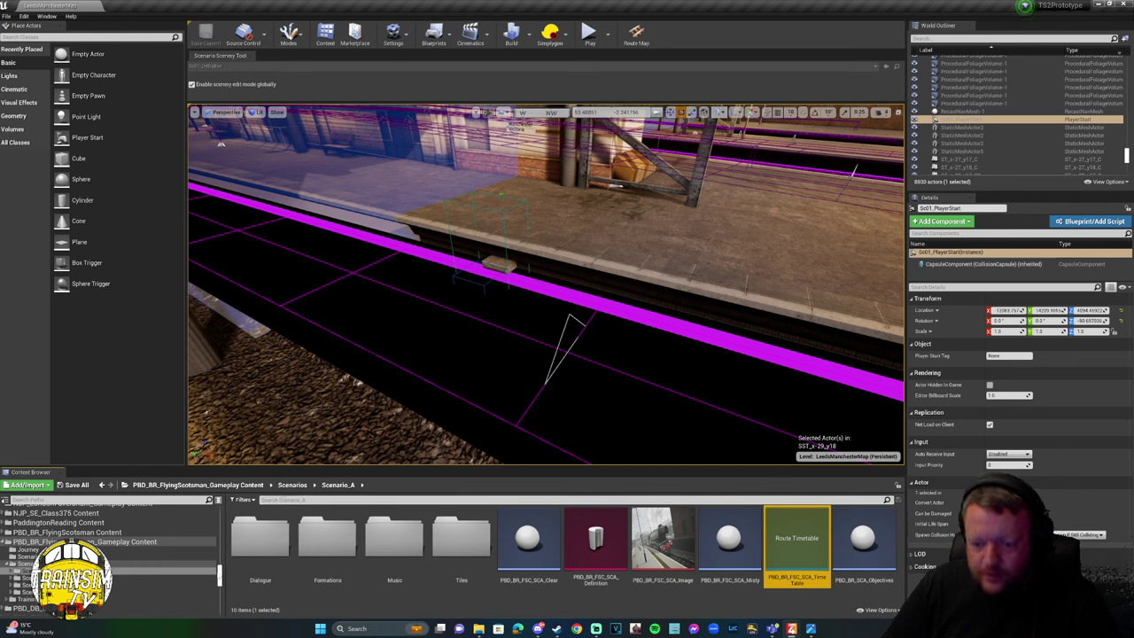
Return to the Sc01 folder in the TrainSimTV_Scenarios content and reopen Sc01_Timetable.
{"action": "left_click", "coordinate": [88, 542]}
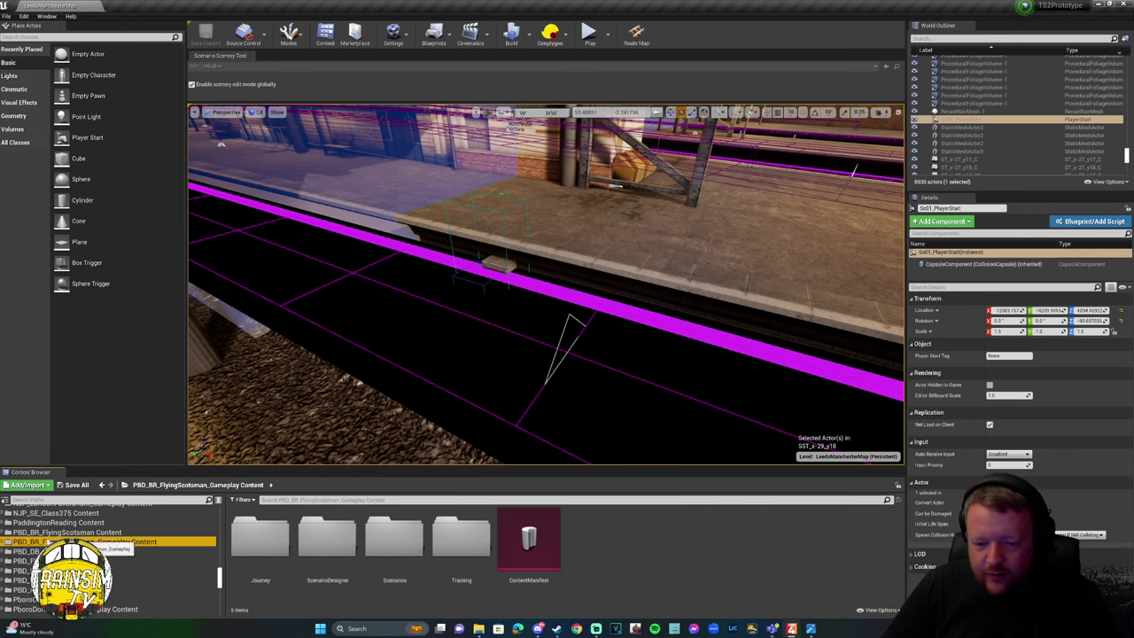
{"action": "scroll", "coordinate": [220, 583], "scroll_direction": "down", "scroll_amount": 5}
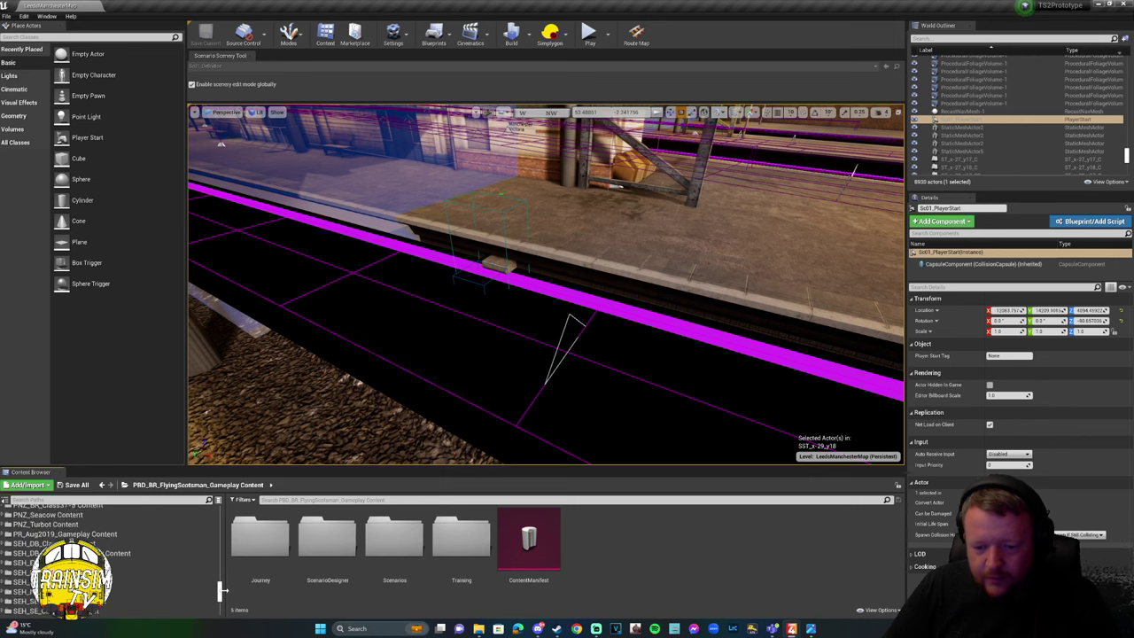
{"action": "scroll", "coordinate": [223, 591], "scroll_direction": "down", "scroll_amount": 5}
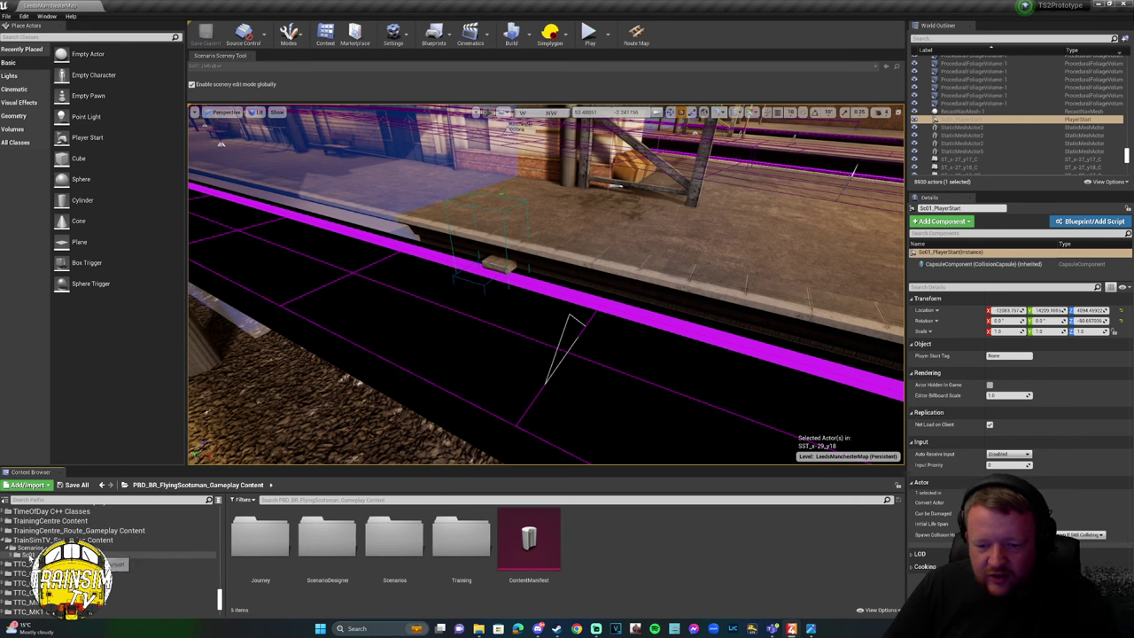
{"action": "left_click", "coordinate": [30, 555]}
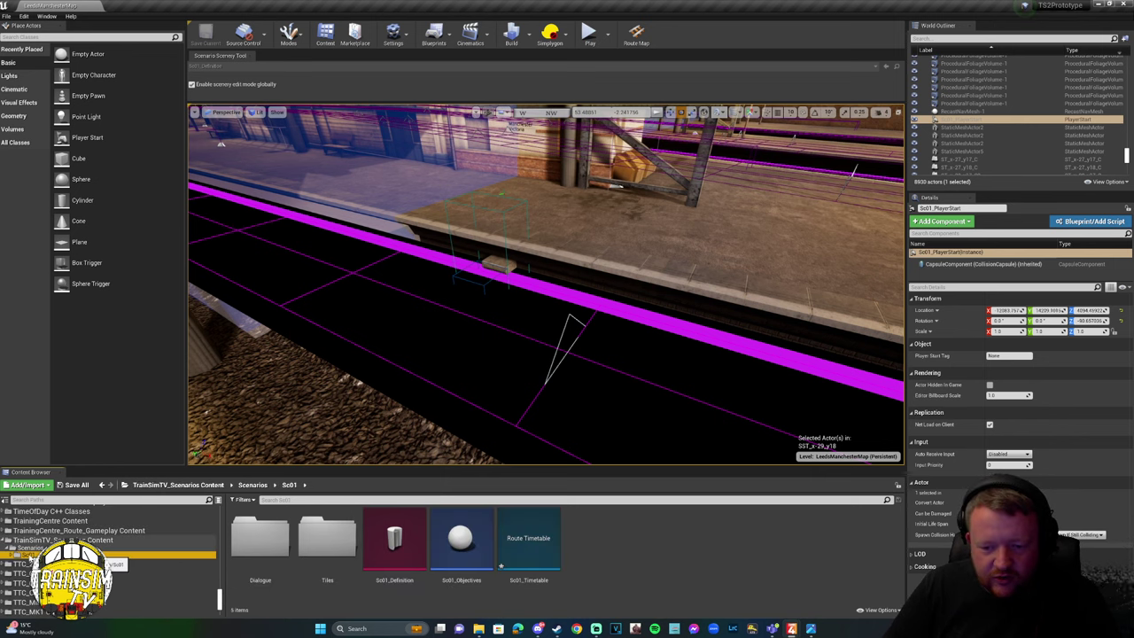
{"action": "double_click", "coordinate": [537, 553]}
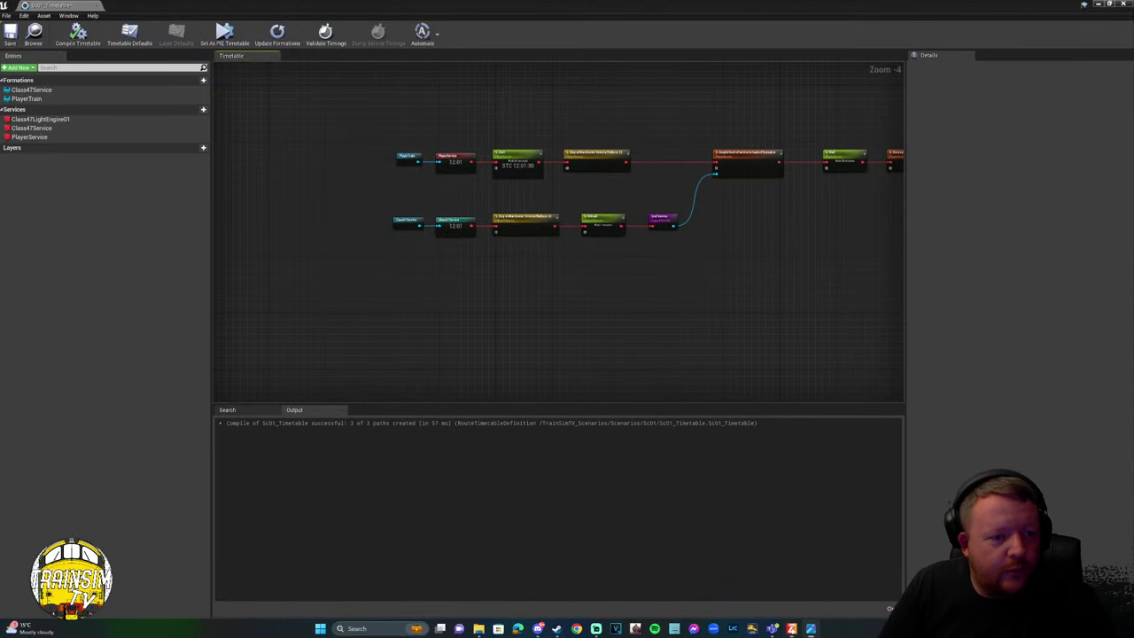
Create a new formation in the empty area below the existing service chains and name it AI_01.
{"action": "left_click_drag", "start_coordinate": [385, 211], "coordinate": [680, 256]}
{"action": "right_click_drag", "start_coordinate": [745, 252], "coordinate": [492, 283]}
{"action": "scroll", "coordinate": [492, 283], "scroll_direction": "down", "scroll_amount": 3}
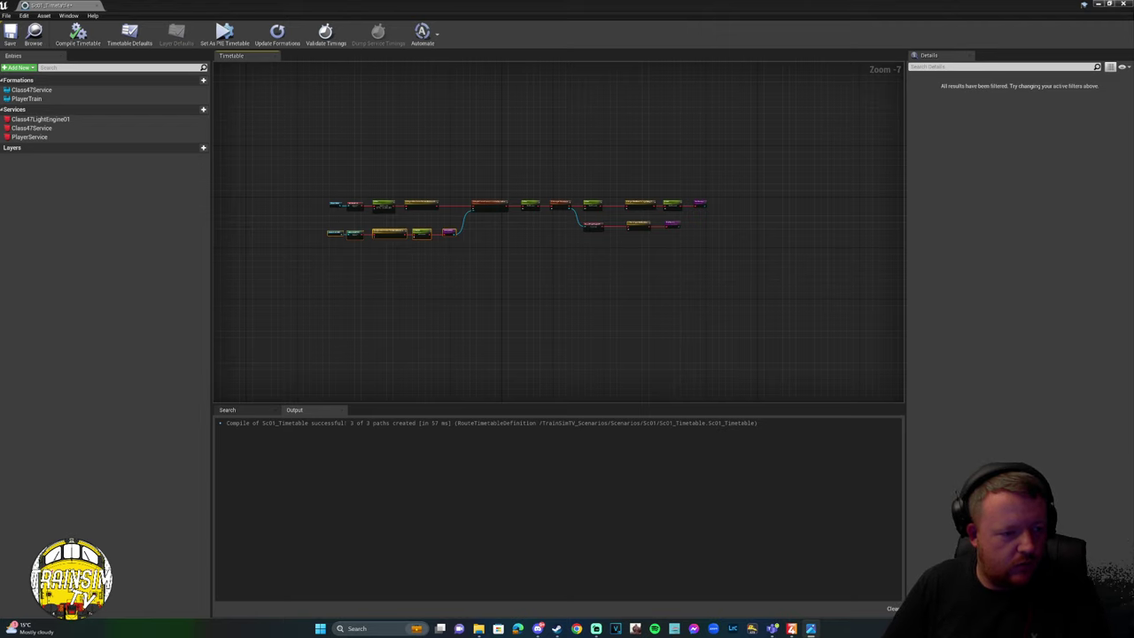
{"action": "right_click_drag", "start_coordinate": [306, 201], "coordinate": [399, 225]}
{"action": "right_click", "coordinate": [389, 239]}
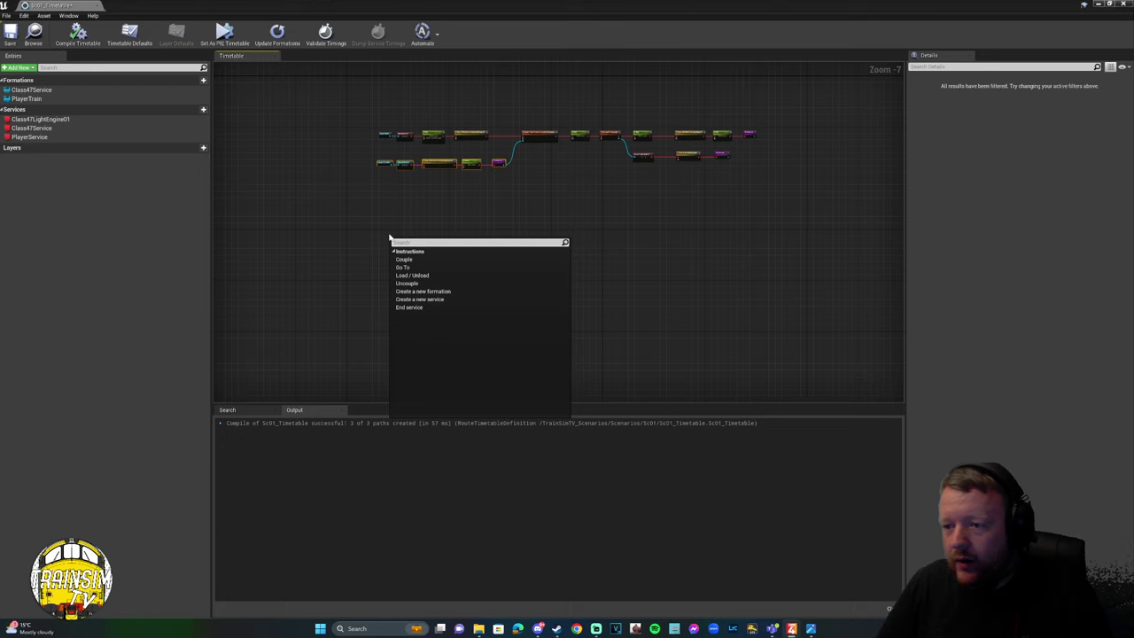
{"action": "left_click", "coordinate": [445, 293]}
{"action": "scroll", "coordinate": [380, 242], "scroll_direction": "up", "scroll_amount": 5}
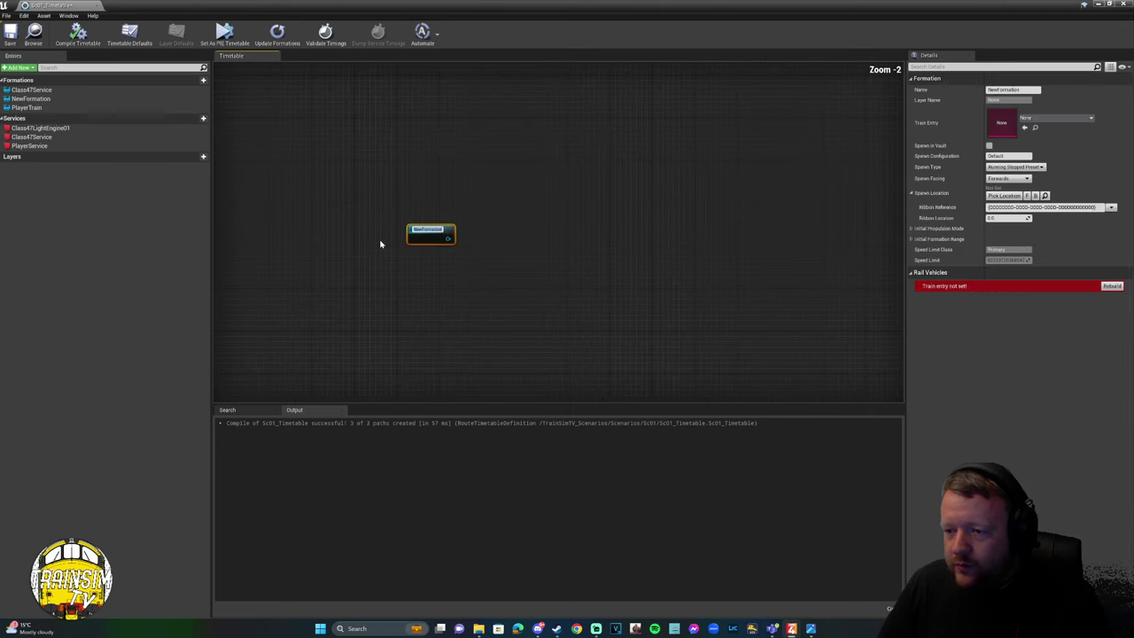
{"action": "scroll", "coordinate": [382, 244], "scroll_direction": "down", "scroll_amount": 2}
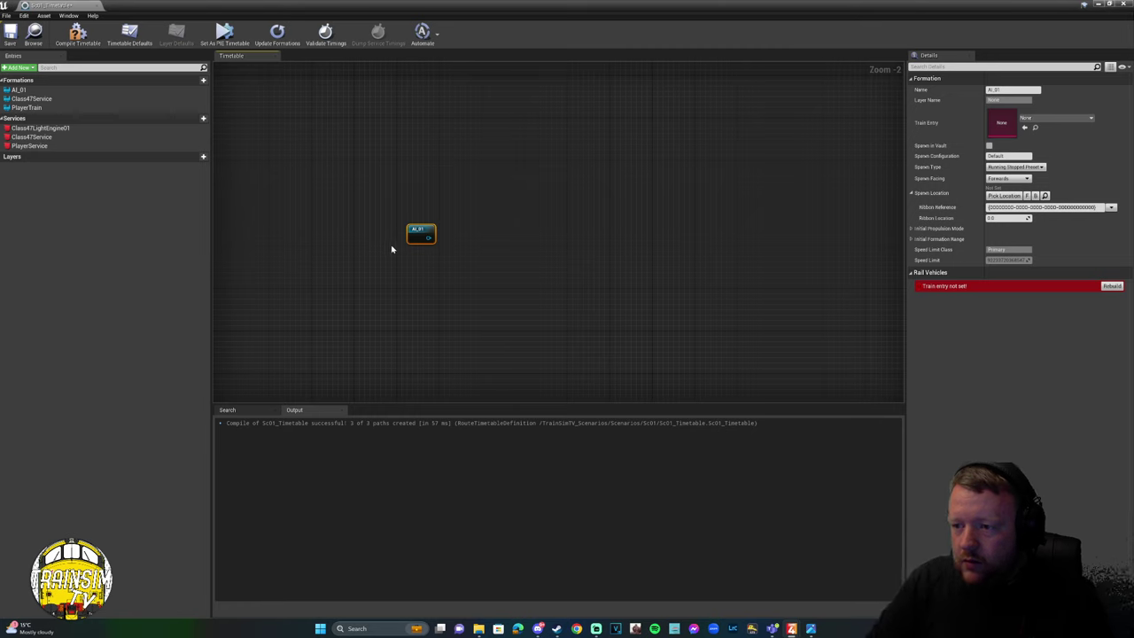
Add a new service linked from the AI_01 formation's output and name it AI_01.
{"action": "left_click_drag", "start_coordinate": [429, 238], "coordinate": [503, 228]}
{"action": "left_click", "coordinate": [562, 268]}
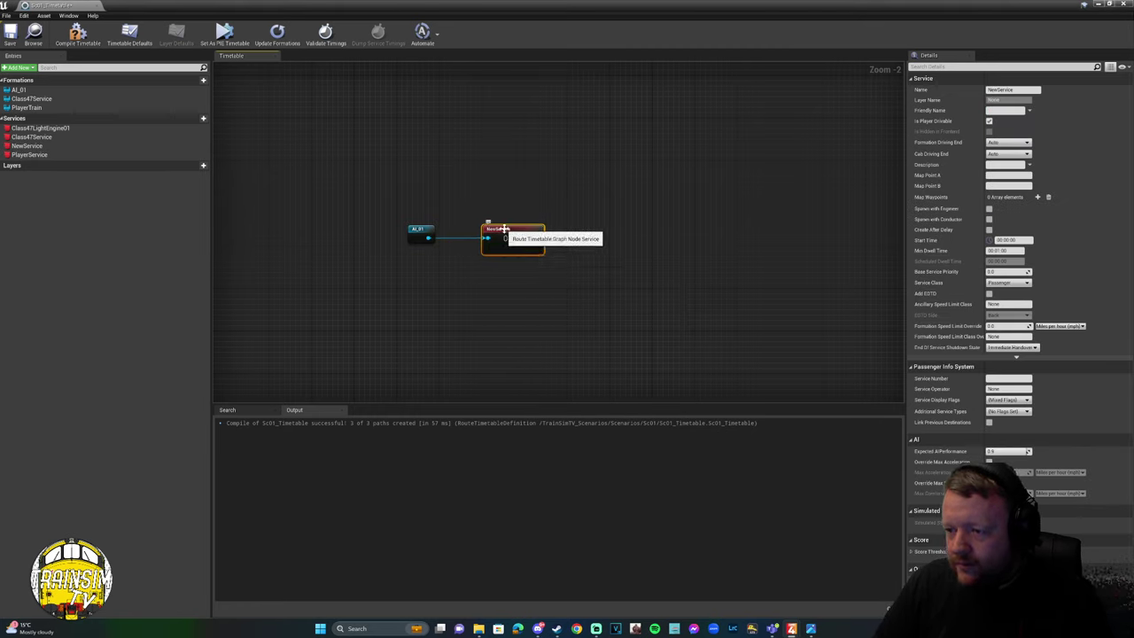
{"action": "double_click", "coordinate": [503, 229]}
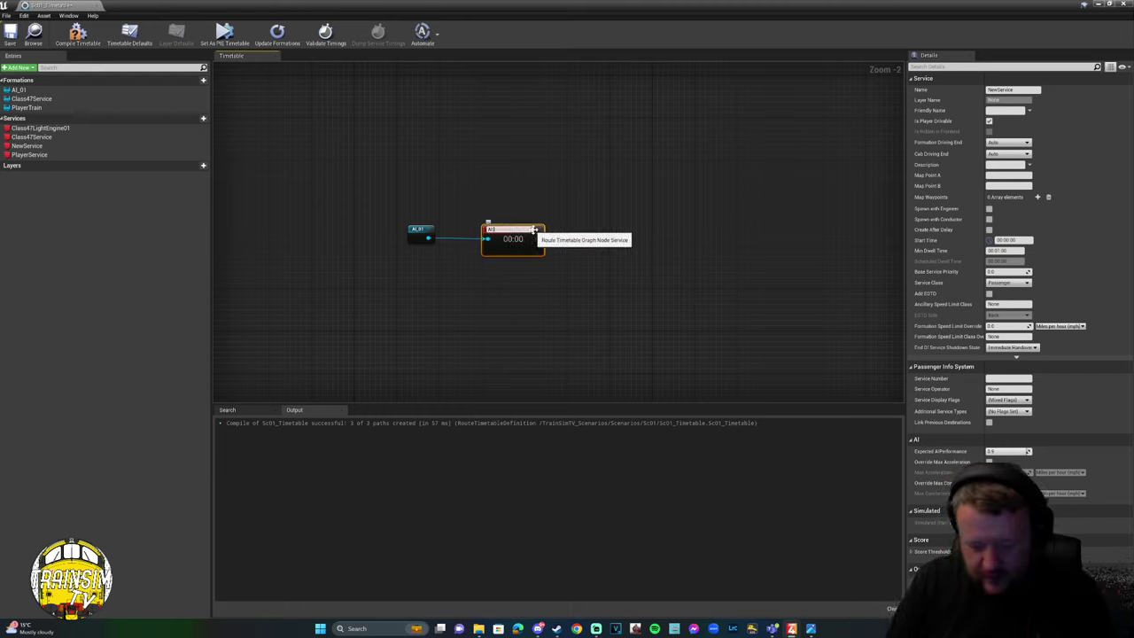
{"action": "type", "text": "AI_01"}
{"action": "key", "text": "Return"}
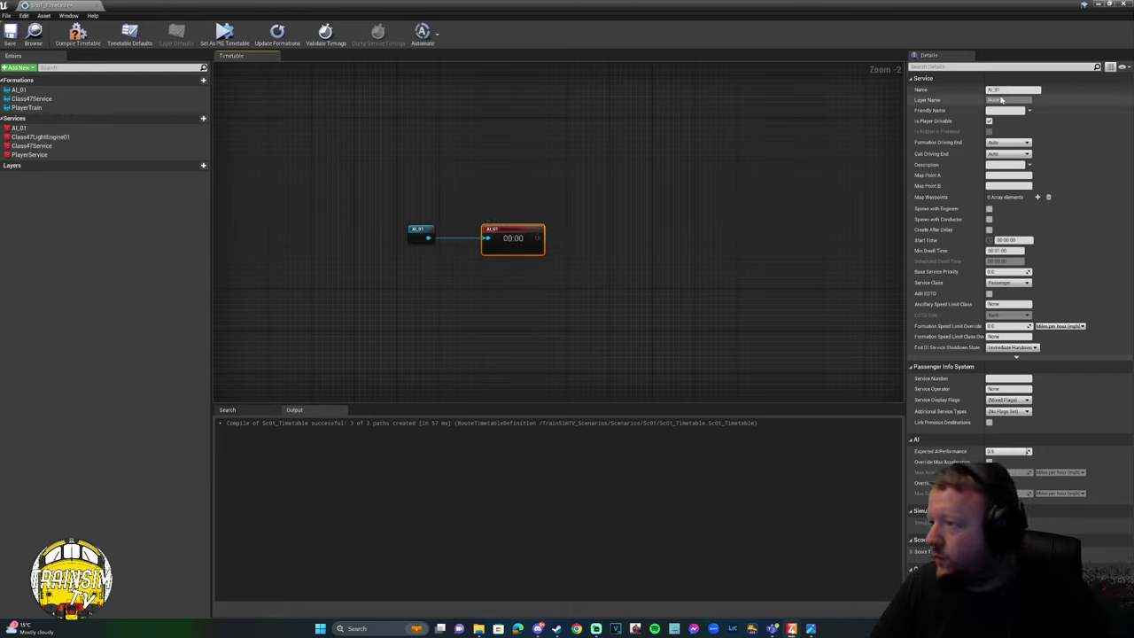
Assign the LMC_47CSet7A_L data asset as the train entry of the AI_01 formation.
{"action": "left_click", "coordinate": [411, 240]}
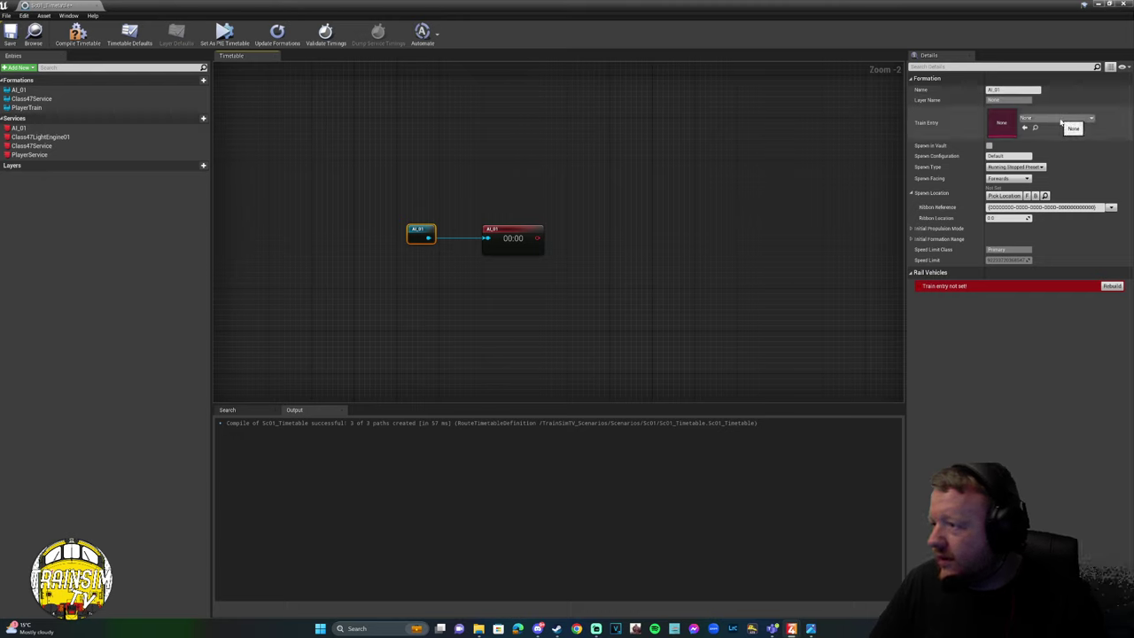
{"action": "left_click", "coordinate": [1058, 121]}
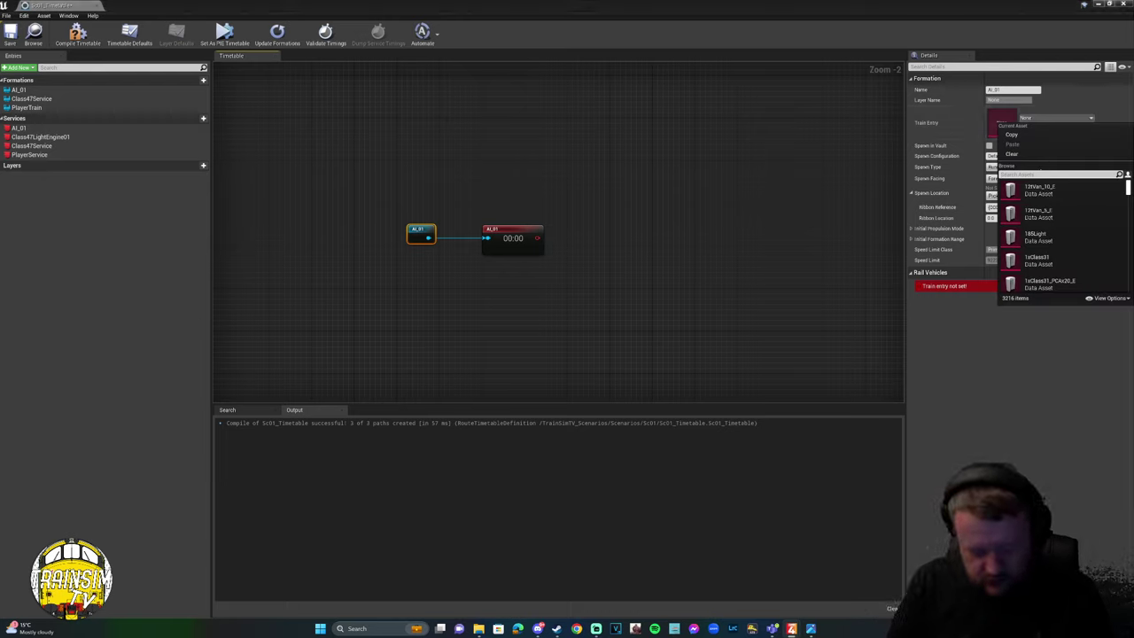
{"action": "type", "text": "LMC_47"}
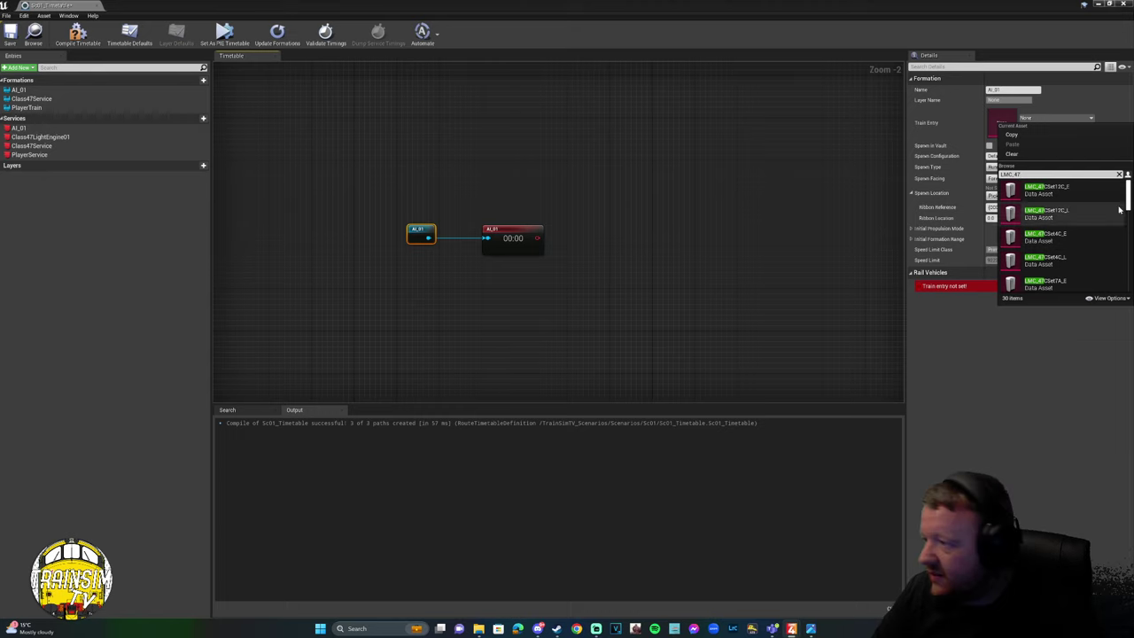
{"action": "scroll", "coordinate": [1128, 203], "scroll_direction": "down", "scroll_amount": 2}
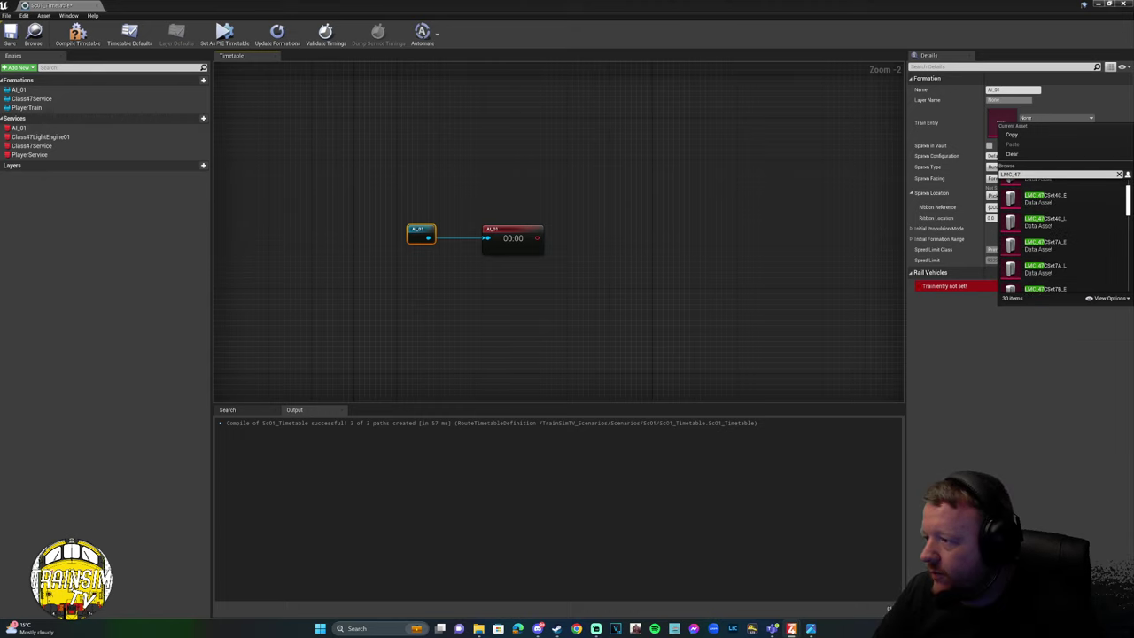
{"action": "left_click", "coordinate": [1080, 268]}
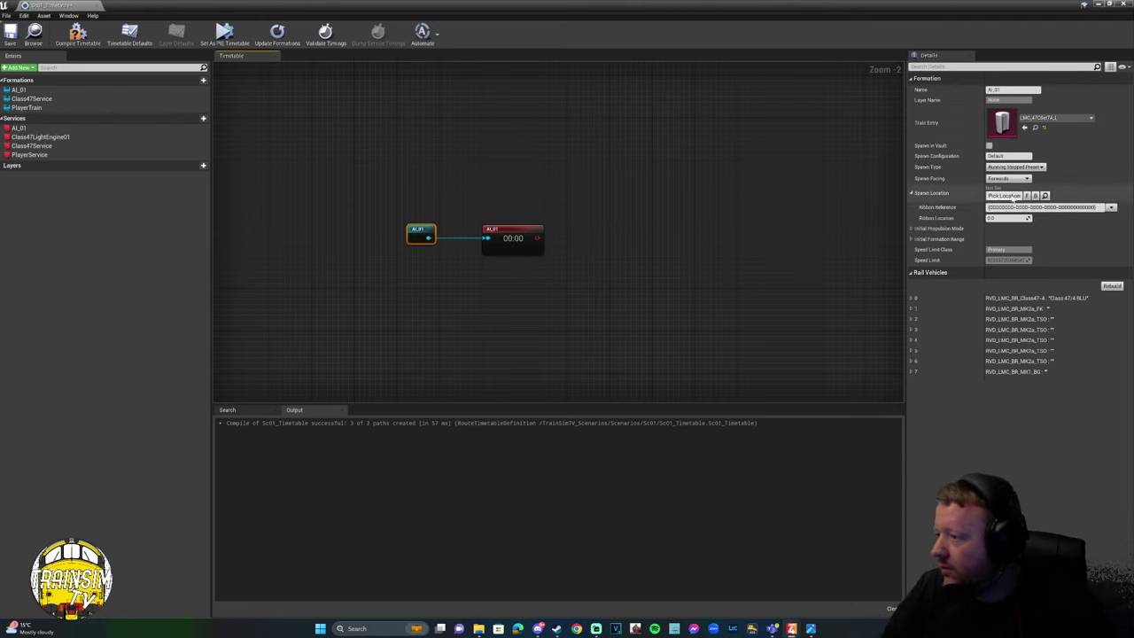
Pick a spawn location for the AI_01 formation on a station platform track in the level and set its spawn facing to Backwards.
{"action": "left_click", "coordinate": [1012, 196]}
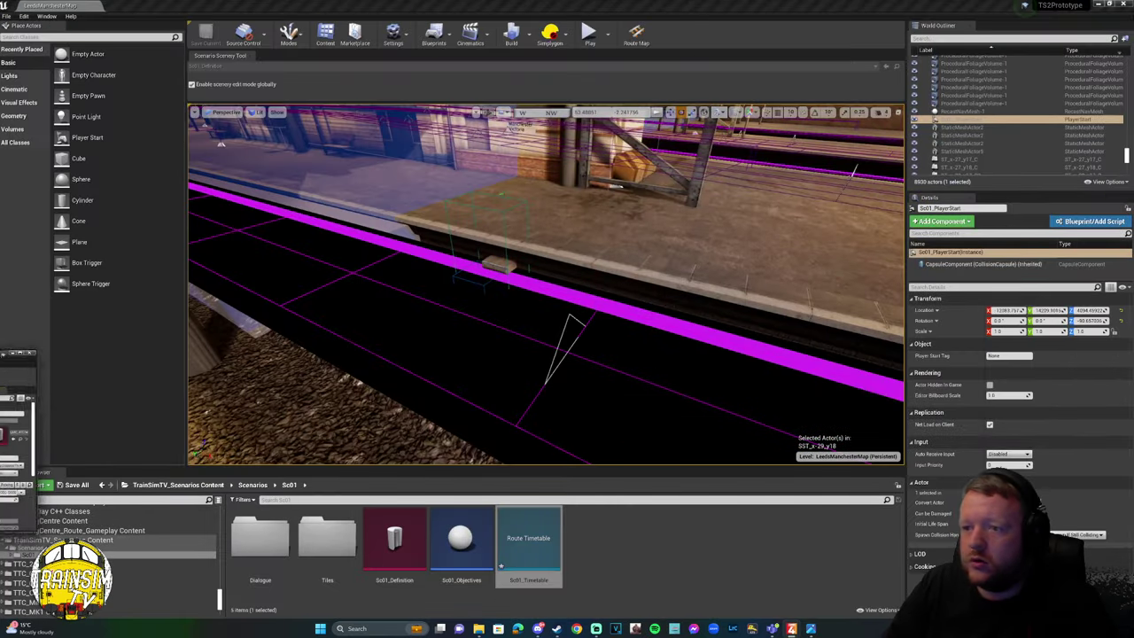
{"action": "right_click_drag", "start_coordinate": [393, 311], "coordinate": [393, 311]}
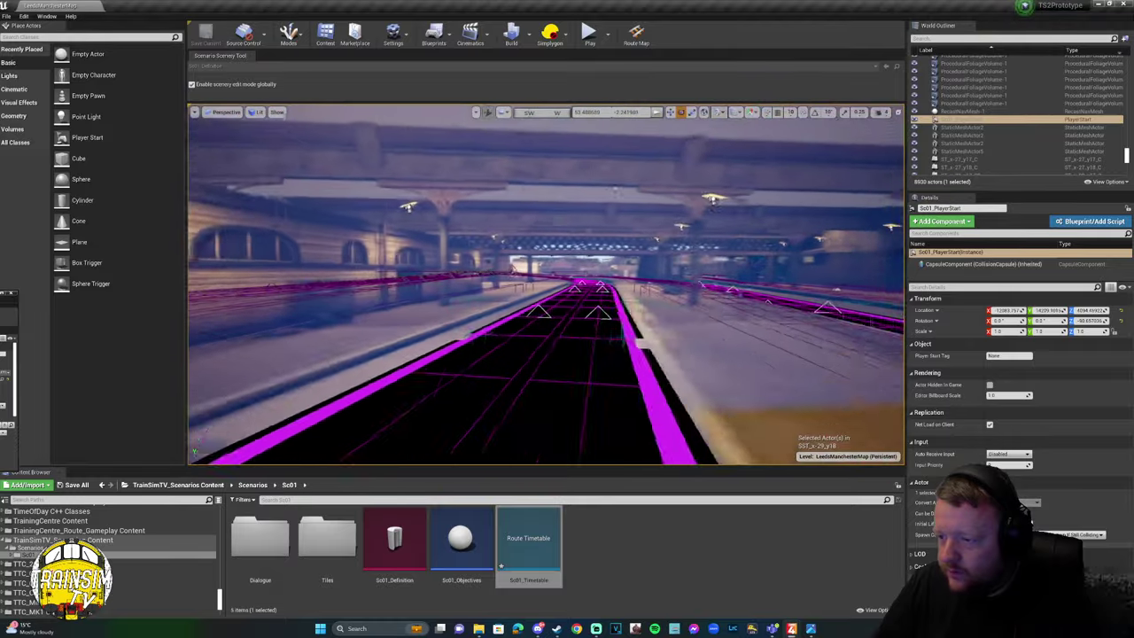
{"action": "right_click_drag", "start_coordinate": [546, 283], "coordinate": [446, 221]}
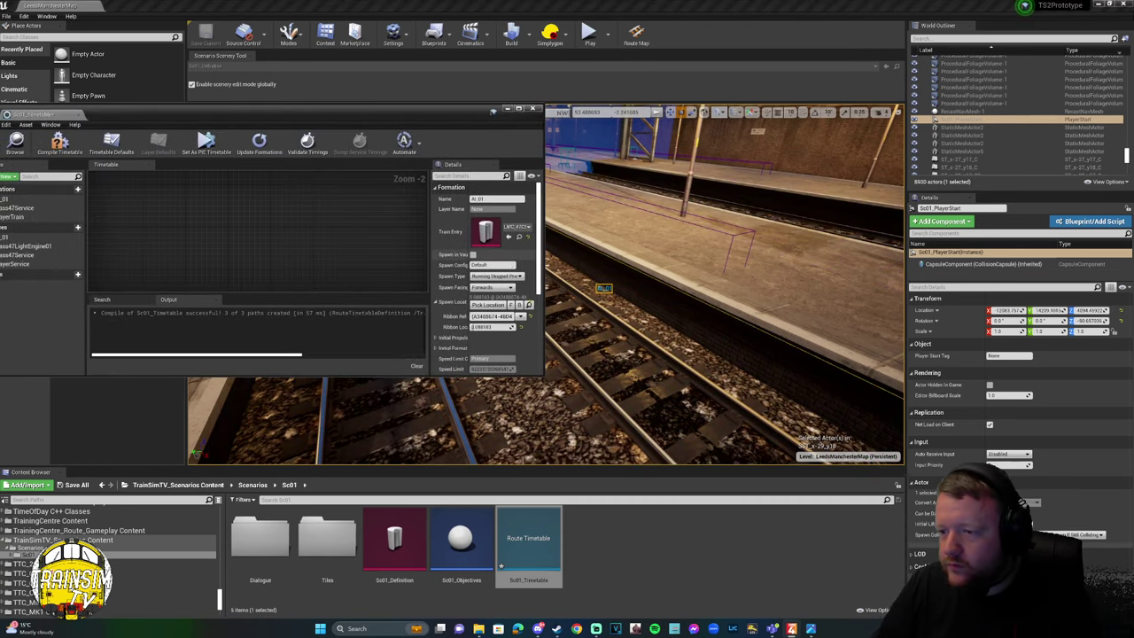
{"action": "left_click", "coordinate": [492, 288]}
{"action": "left_click", "coordinate": [481, 301]}
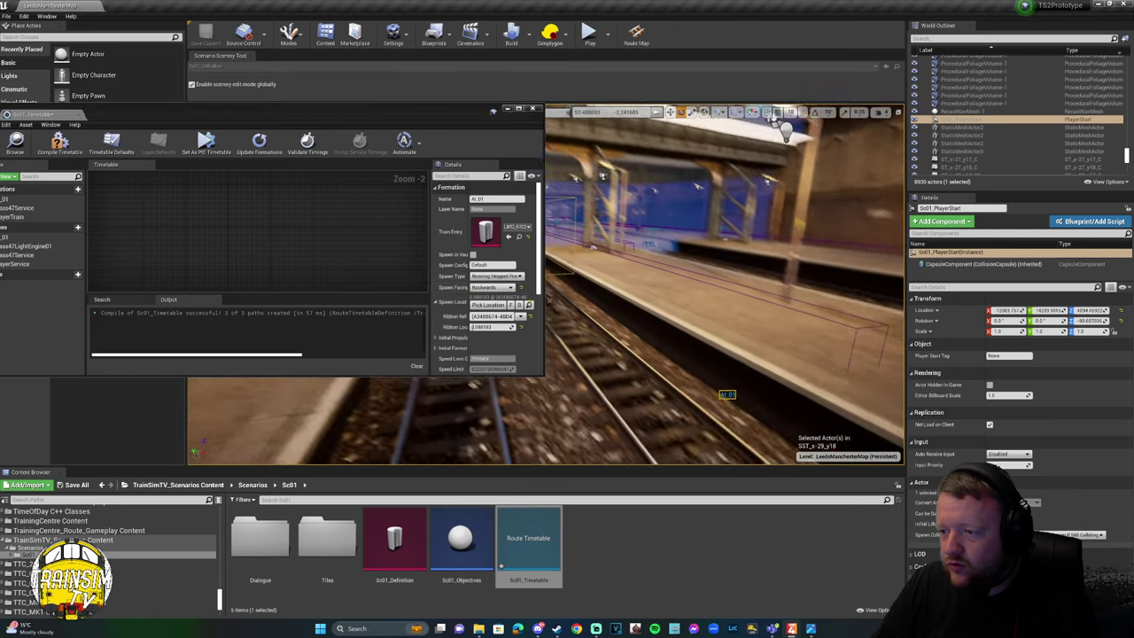
{"action": "double_click", "coordinate": [396, 115]}
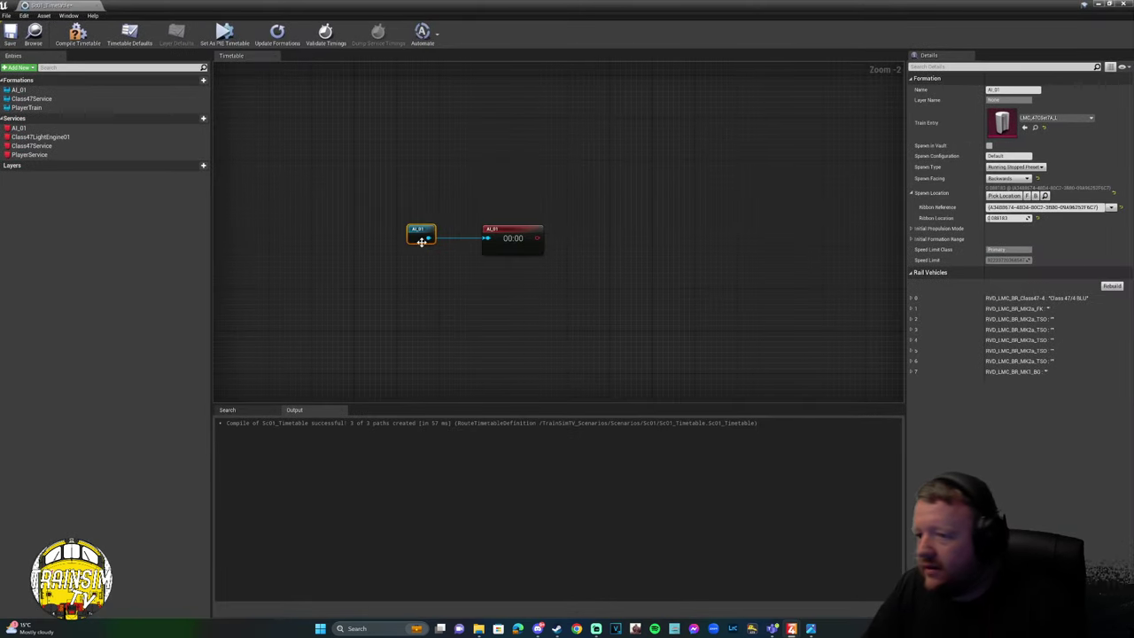
Make the AI_01 service non-drivable for the player.
{"action": "left_click", "coordinate": [512, 242]}
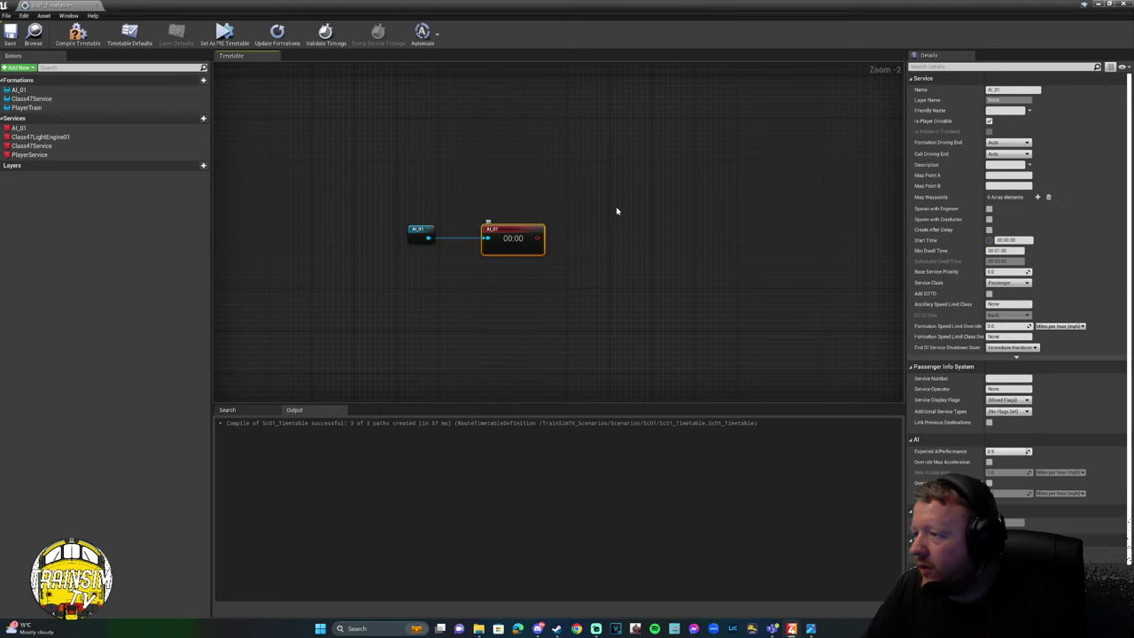
{"action": "left_click", "coordinate": [990, 121]}
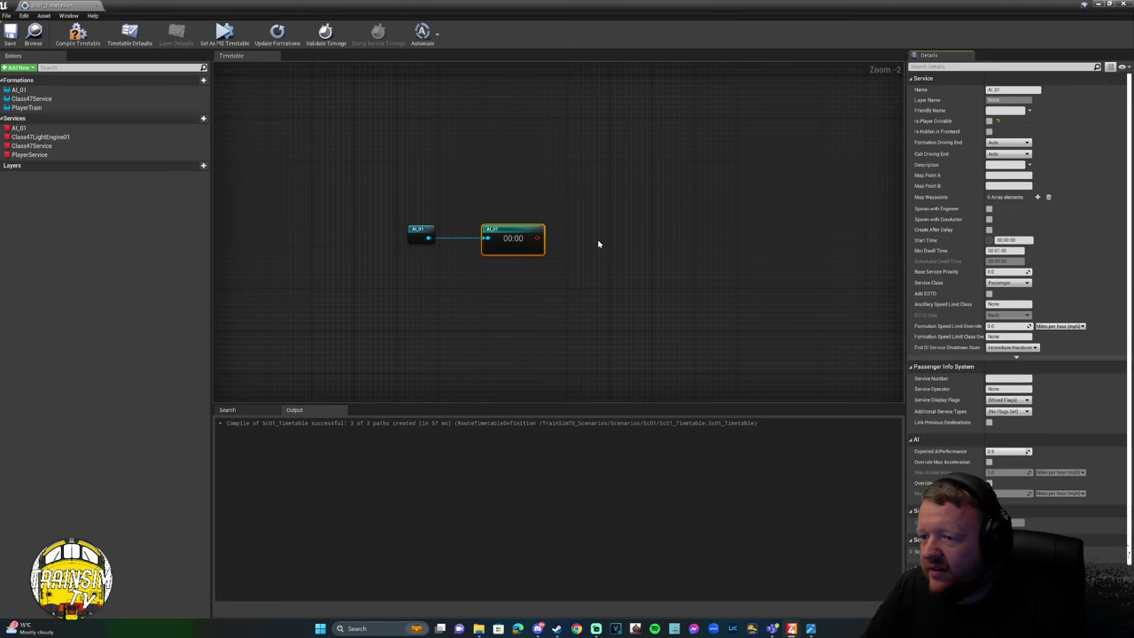
Examine the PlayerService and Class47Service chains and the settings of the instruction that couples them.
{"action": "right_click_drag", "start_coordinate": [661, 228], "coordinate": [544, 236]}
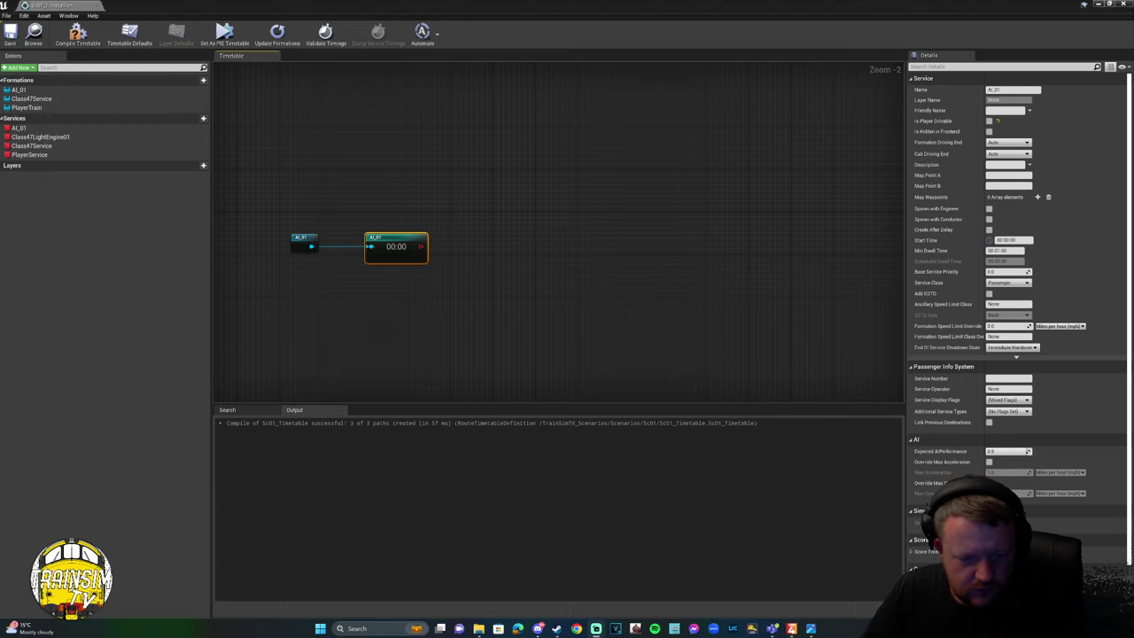
{"action": "scroll", "coordinate": [403, 206], "scroll_direction": "up", "scroll_amount": 1}
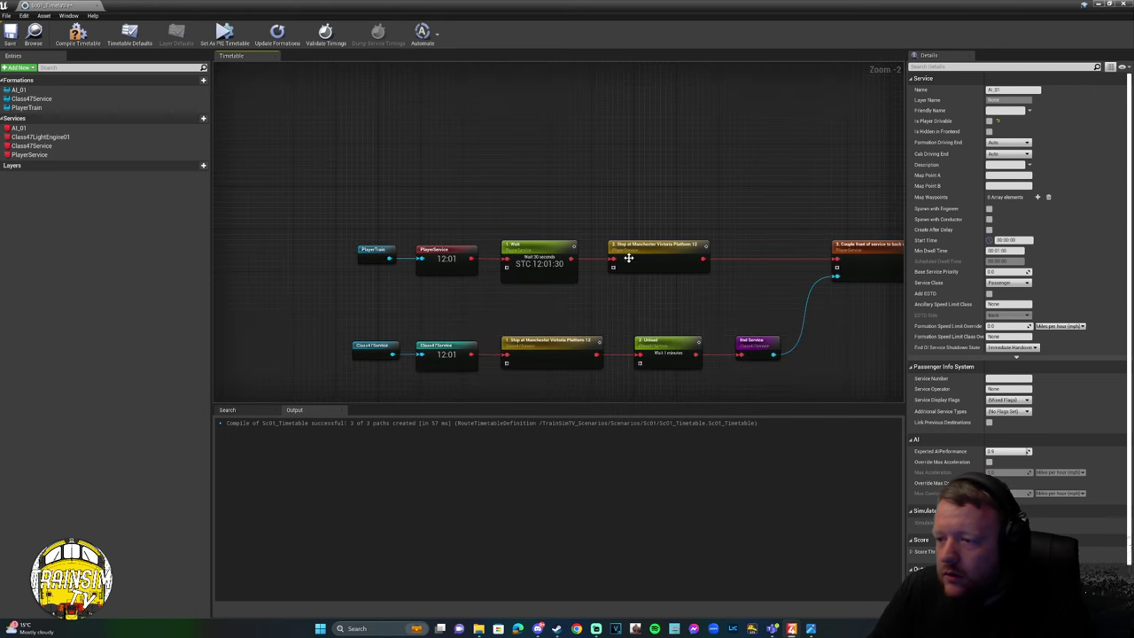
{"action": "right_click_drag", "start_coordinate": [811, 248], "coordinate": [536, 248]}
{"action": "scroll", "coordinate": [536, 248], "scroll_direction": "up", "scroll_amount": 1}
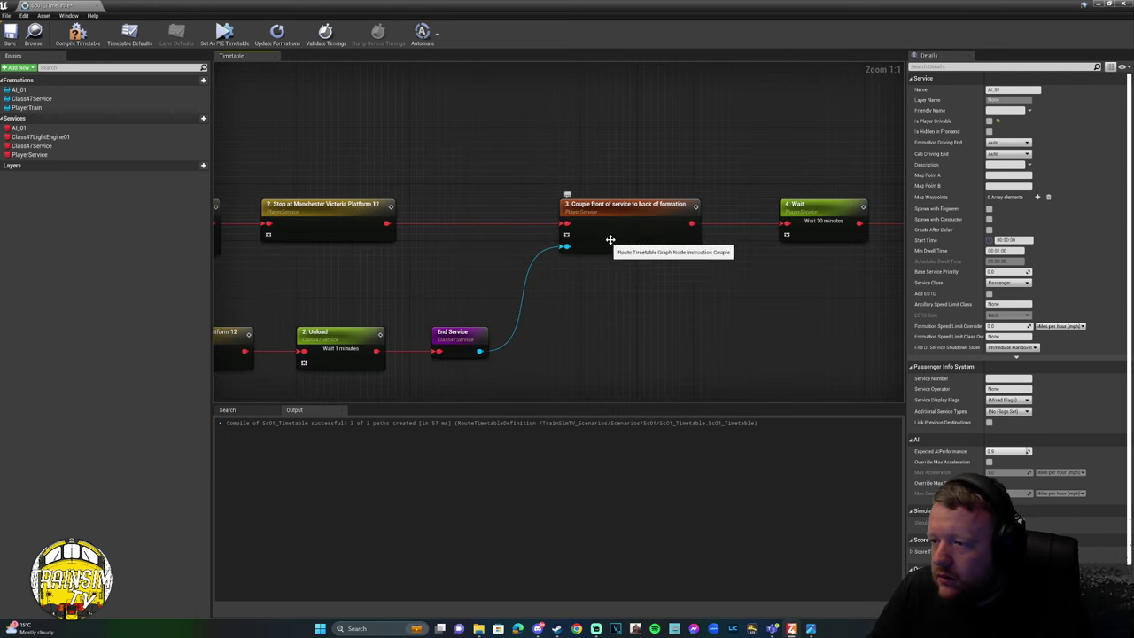
{"action": "right_click_drag", "start_coordinate": [441, 242], "coordinate": [373, 239]}
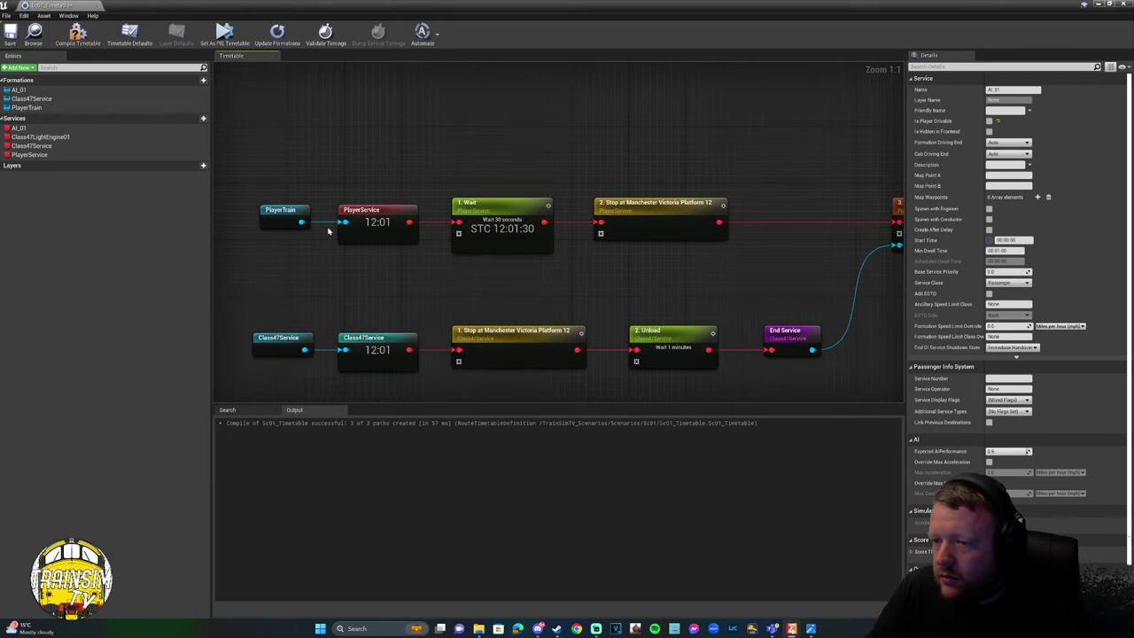
{"action": "right_click_drag", "start_coordinate": [786, 245], "coordinate": [555, 245]}
{"action": "left_click", "coordinate": [731, 232]}
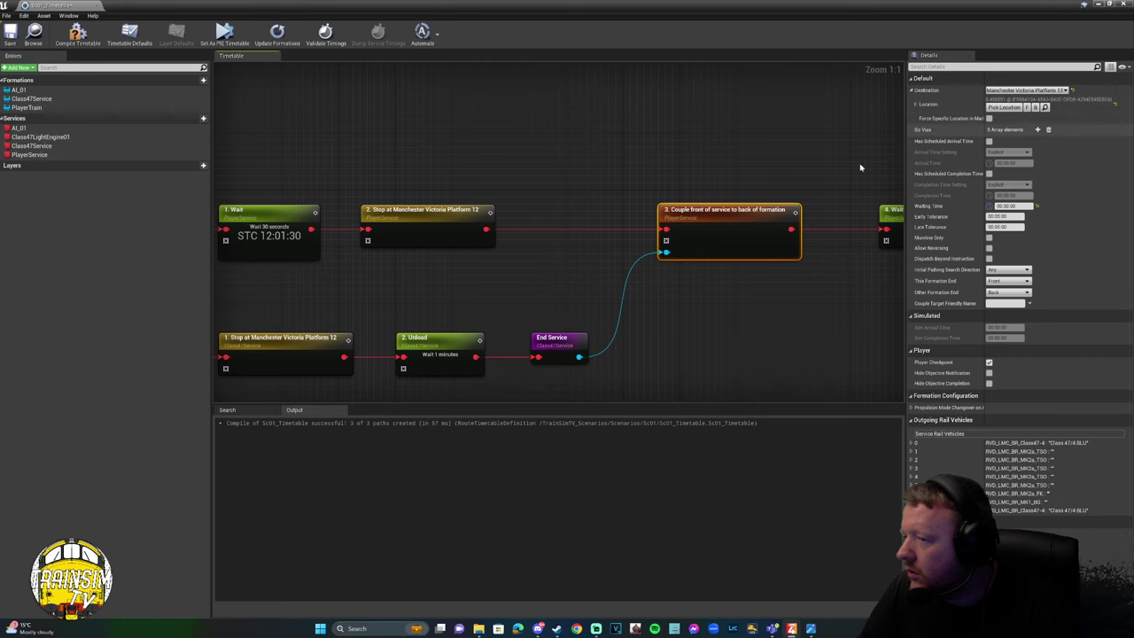
{"action": "right_click_drag", "start_coordinate": [379, 224], "coordinate": [700, 217]}
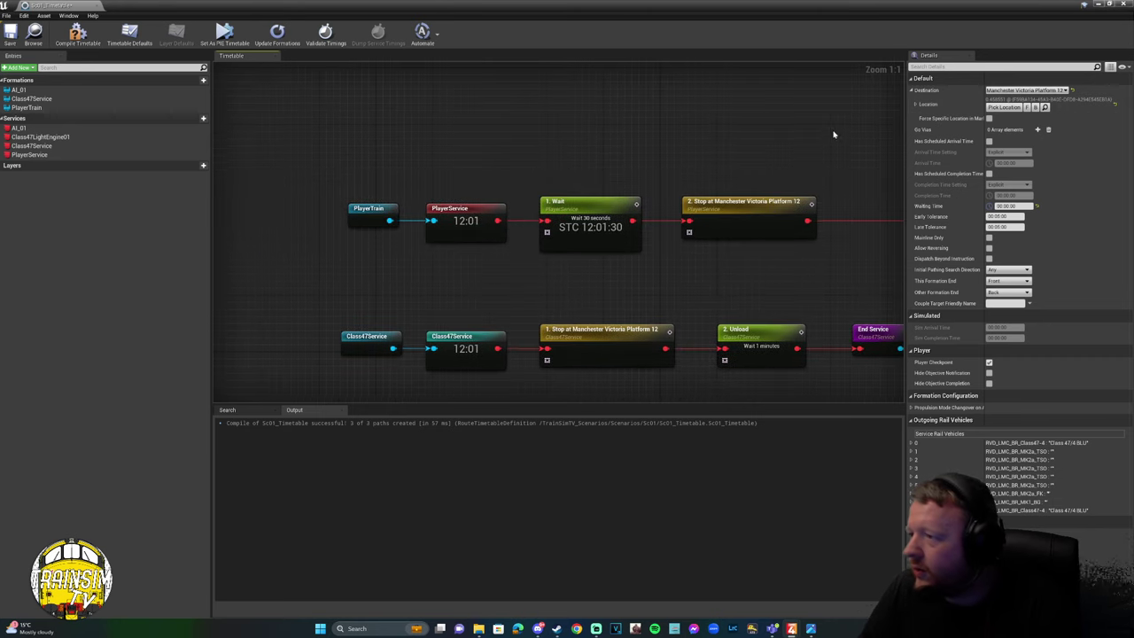
{"action": "right_click_drag", "start_coordinate": [833, 134], "coordinate": [403, 117]}
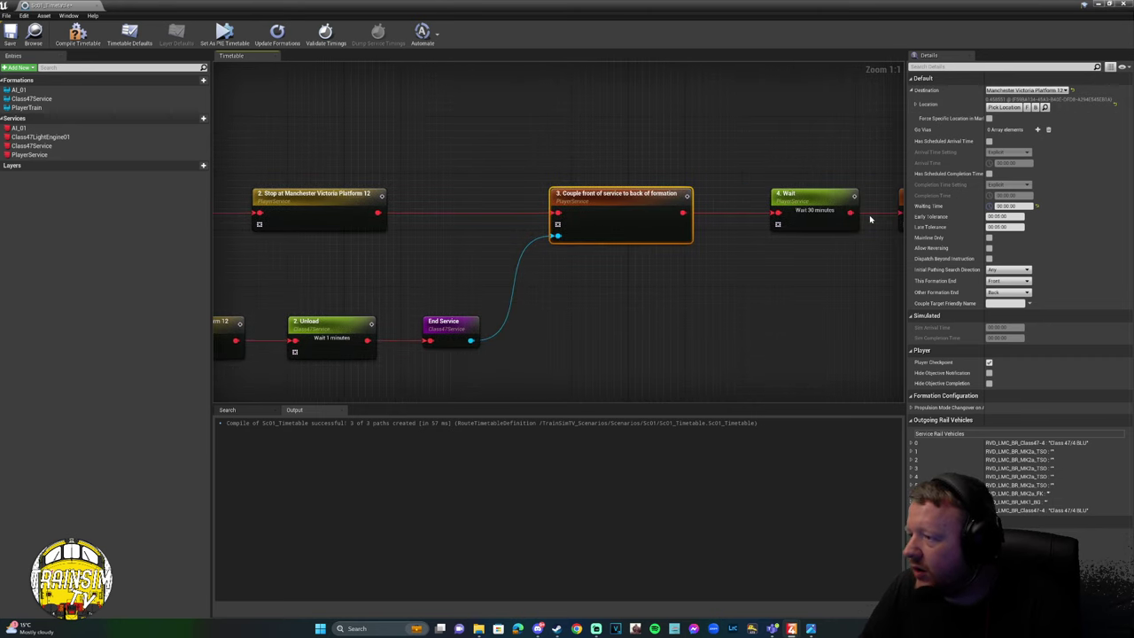
Try coupling the back of PlayerService to the front of the other formation and compile the timetable.
{"action": "left_click", "coordinate": [1008, 281]}
{"action": "left_click", "coordinate": [1009, 295]}
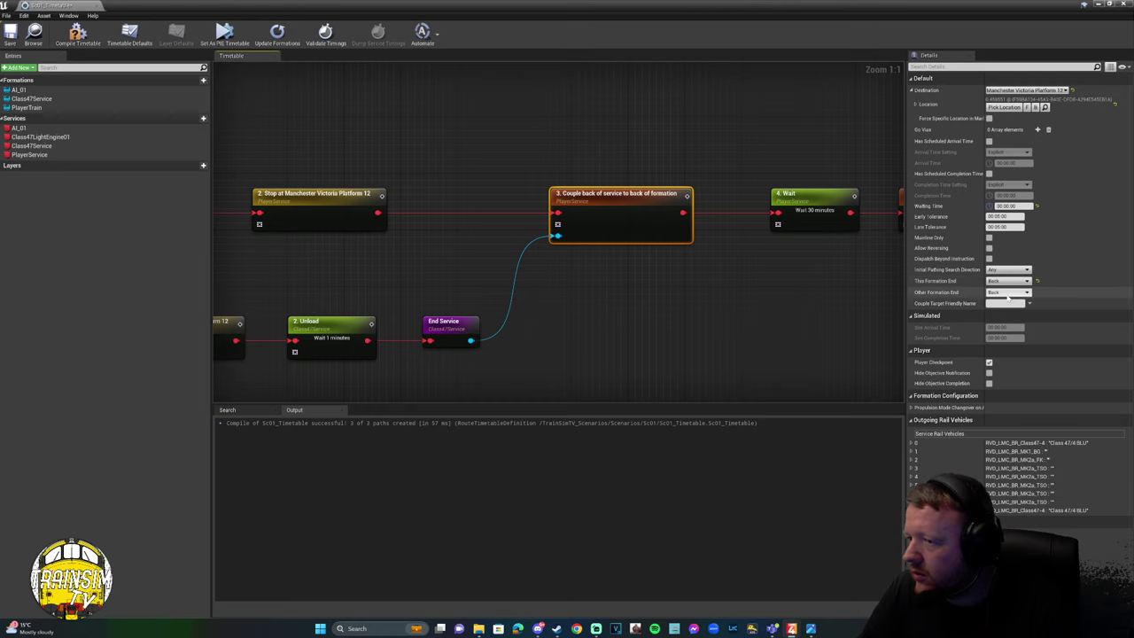
{"action": "left_click", "coordinate": [1010, 293]}
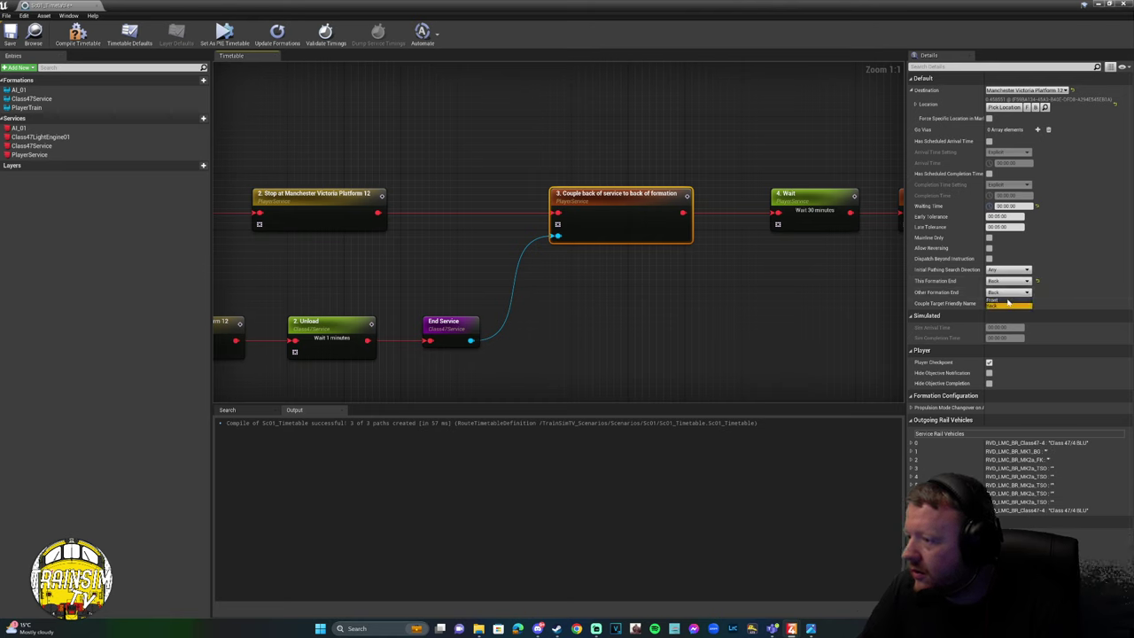
{"action": "left_click", "coordinate": [1009, 303]}
{"action": "left_click", "coordinate": [75, 34]}
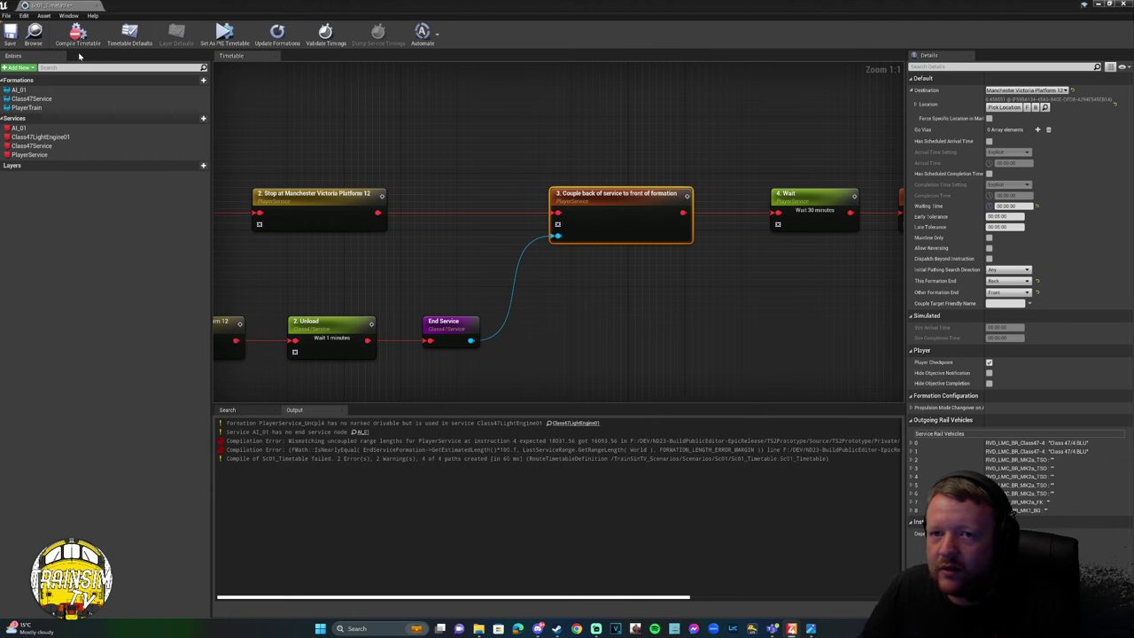
Restore PlayerService's Couple instruction to join the front of the service to the back of the formation.
{"action": "left_click", "coordinate": [1010, 281]}
{"action": "left_click", "coordinate": [1009, 292]}
{"action": "left_click", "coordinate": [1009, 292]}
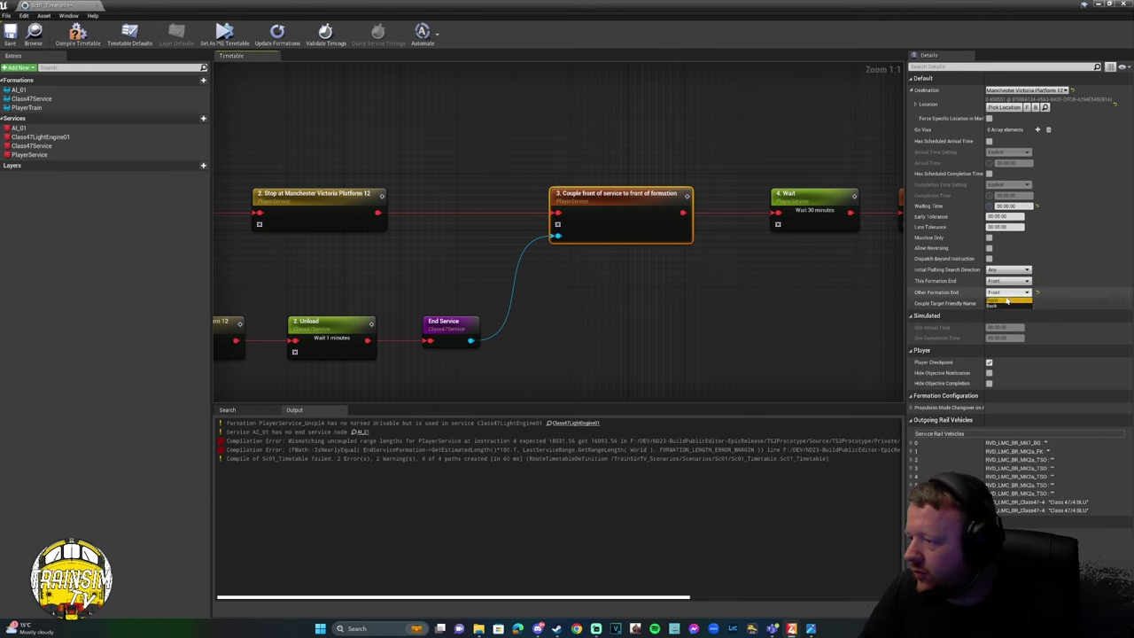
{"action": "left_click", "coordinate": [1009, 303]}
Try setting PlayerService's Uncouple instruction to detach its vehicle from the front of the formation.
{"action": "right_click_drag", "start_coordinate": [752, 275], "coordinate": [422, 258]}
{"action": "left_click", "coordinate": [615, 210]}
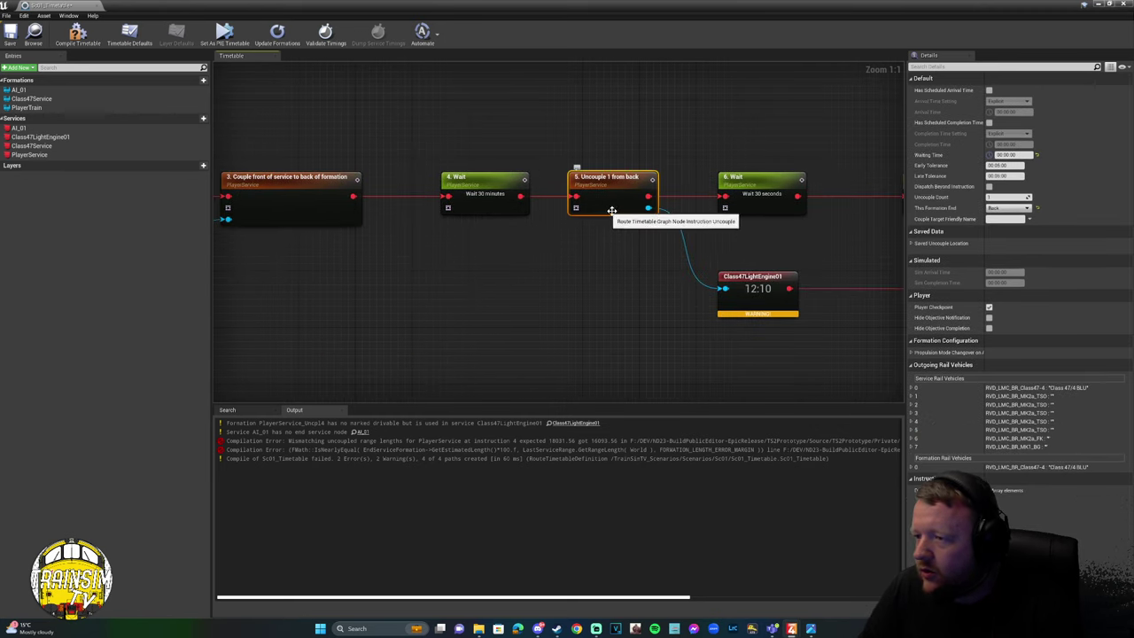
{"action": "left_click", "coordinate": [1009, 208]}
{"action": "left_click", "coordinate": [1010, 215]}
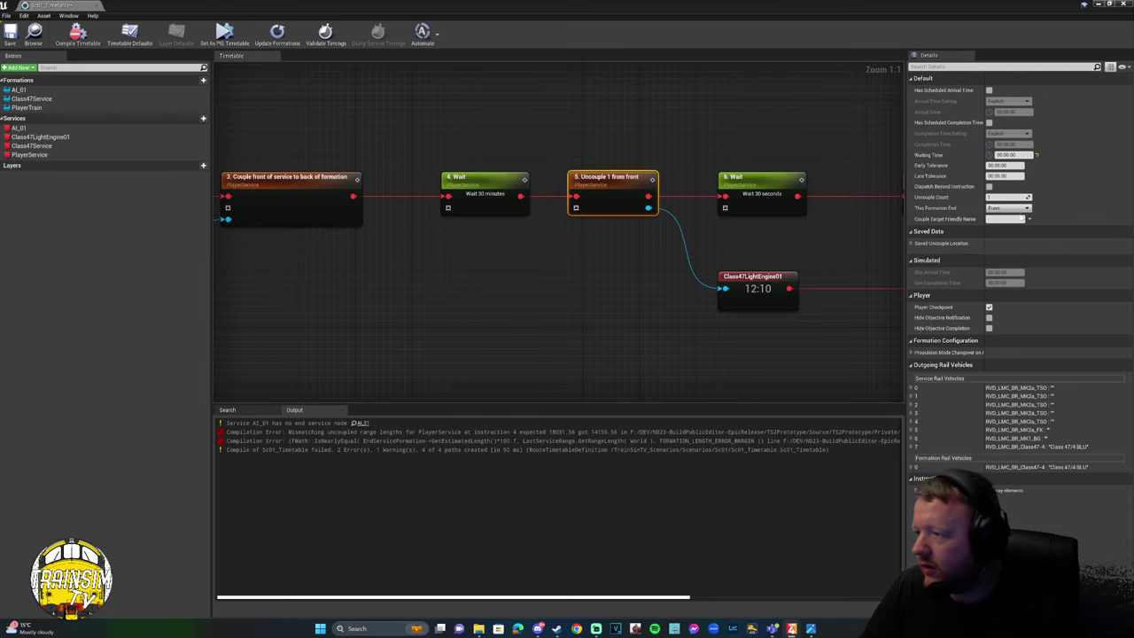
Return the Uncouple instruction's formation end to Back and recompile the timetable.
{"action": "left_click", "coordinate": [1009, 207]}
{"action": "left_click", "coordinate": [1009, 225]}
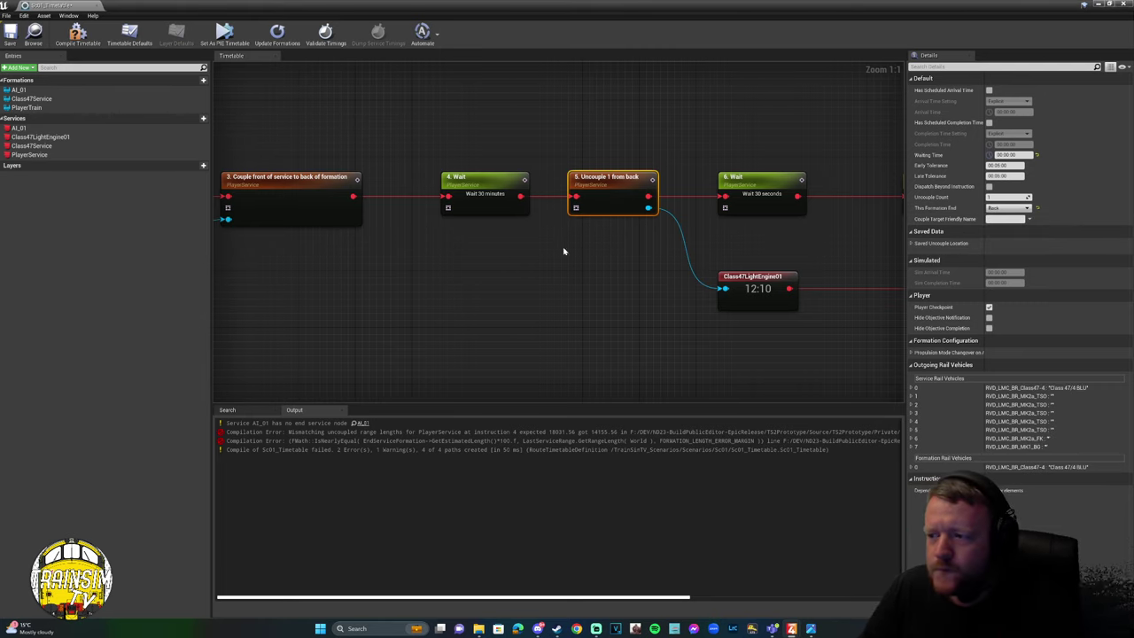
{"action": "right_click_drag", "start_coordinate": [563, 252], "coordinate": [424, 263]}
{"action": "scroll", "coordinate": [491, 262], "scroll_direction": "down", "scroll_amount": 3}
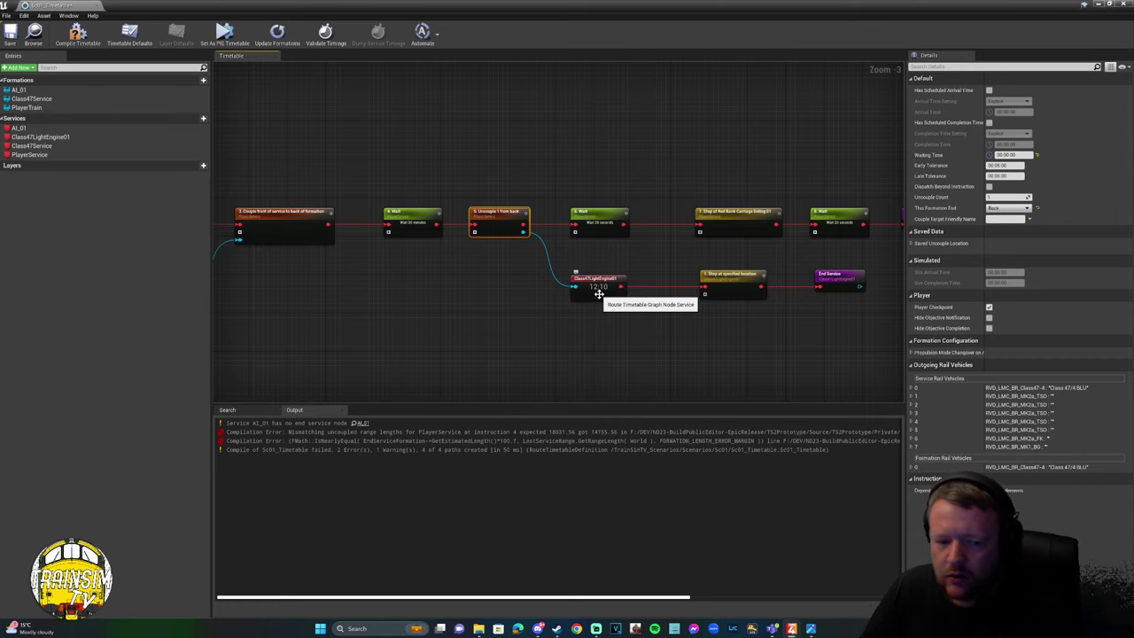
{"action": "key", "text": "F7"}
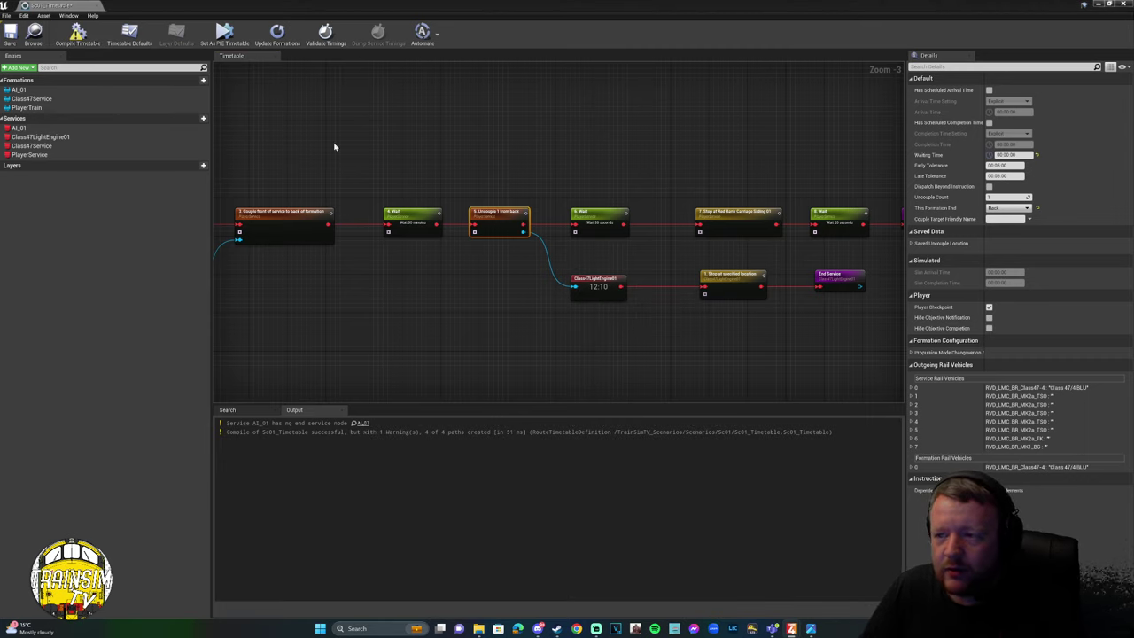
Delete the AI_01 service from the graph, keeping the AI_01 formation.
{"action": "right_click_drag", "start_coordinate": [380, 159], "coordinate": [515, 284]}
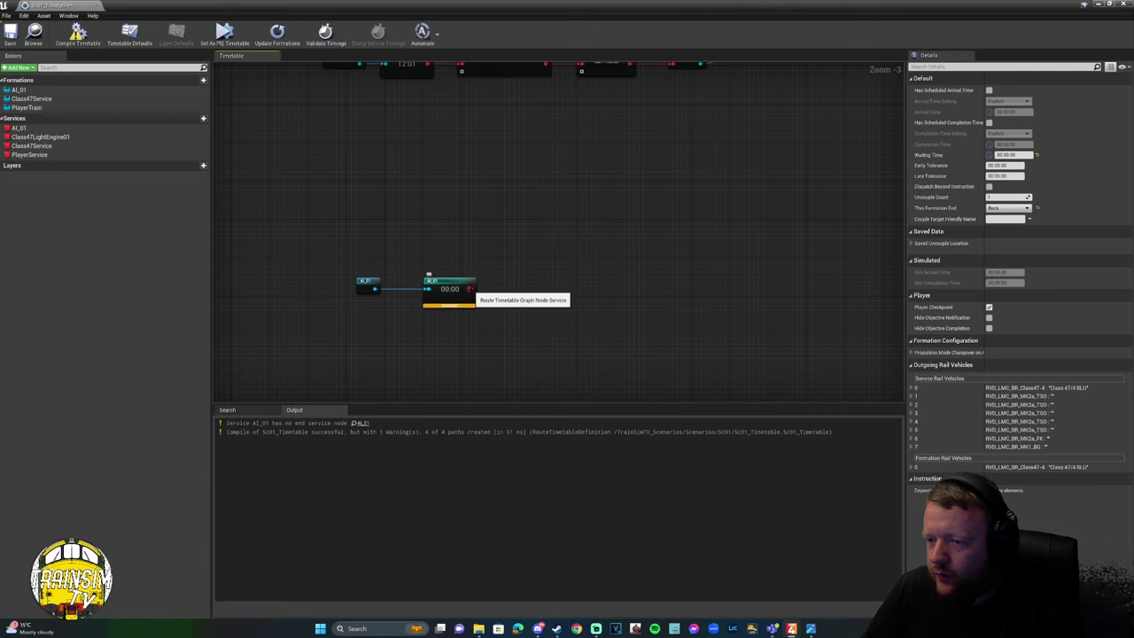
{"action": "left_click", "coordinate": [458, 293]}
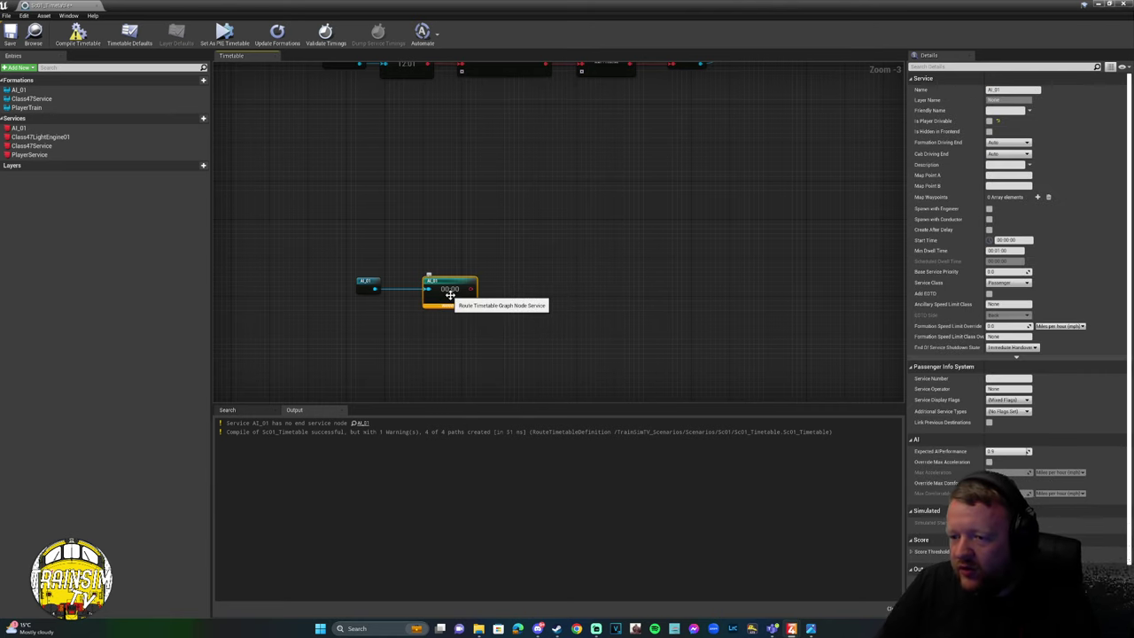
{"action": "left_click_drag", "start_coordinate": [470, 289], "coordinate": [583, 292]}
{"action": "left_click", "coordinate": [510, 221]}
{"action": "left_click", "coordinate": [456, 294]}
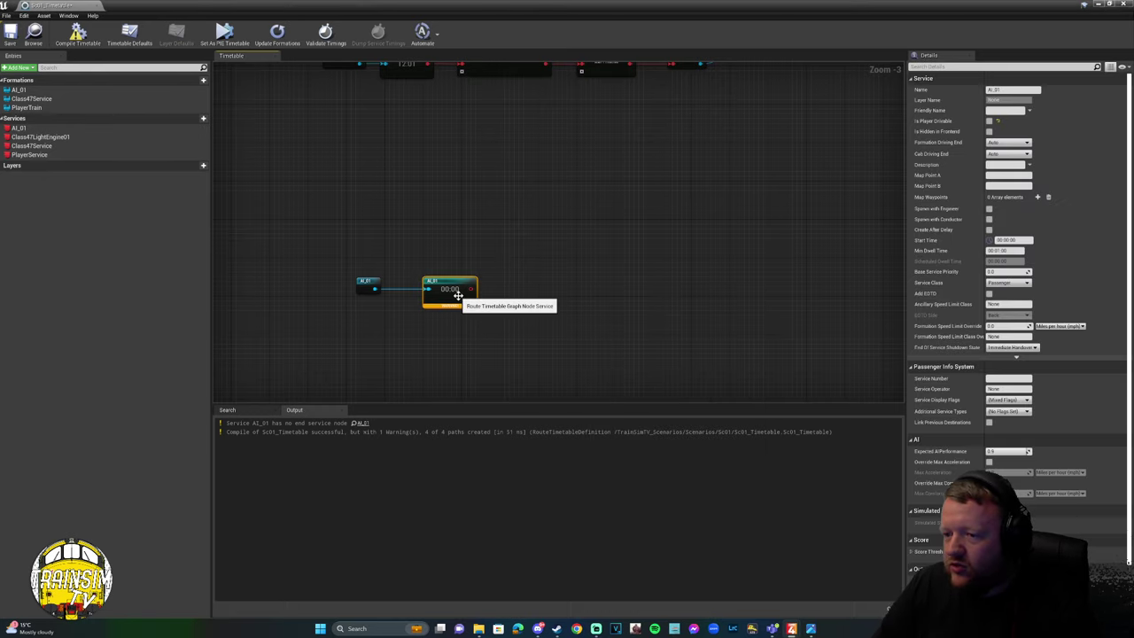
{"action": "key", "text": "Delete"}
Compile Sc01_Timetable with the AI_01 formation standing alone without a service.
{"action": "scroll", "coordinate": [363, 289], "scroll_direction": "up", "scroll_amount": 2}
{"action": "scroll", "coordinate": [363, 288], "scroll_direction": "up", "scroll_amount": 1}
{"action": "left_click", "coordinate": [366, 282]}
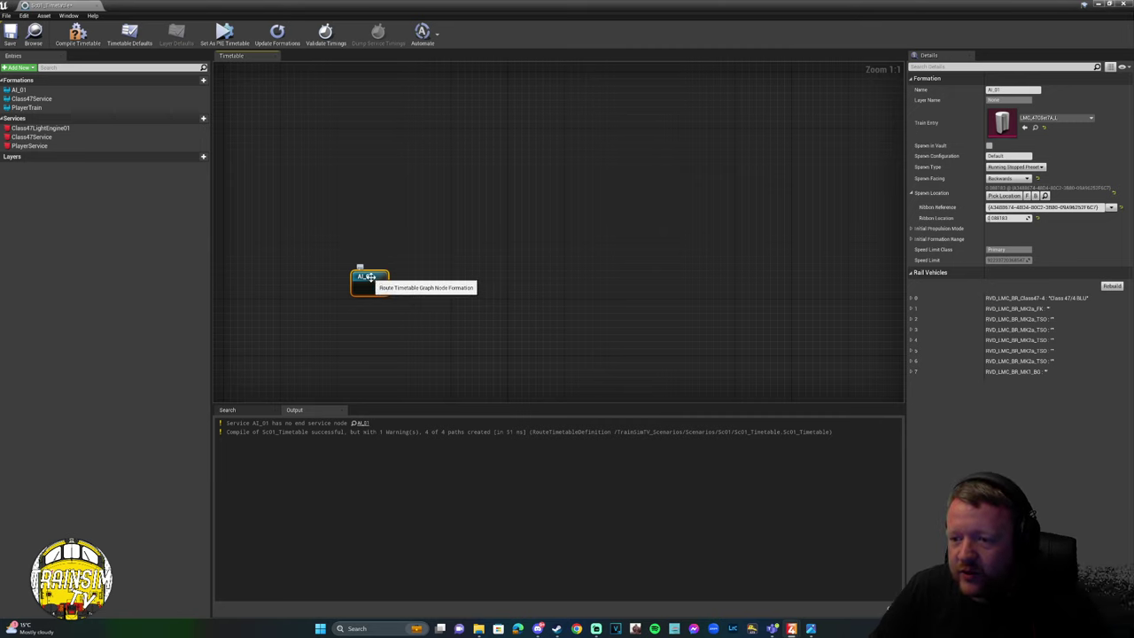
{"action": "scroll", "coordinate": [420, 261], "scroll_direction": "down", "scroll_amount": 2}
{"action": "scroll", "coordinate": [423, 261], "scroll_direction": "down", "scroll_amount": 6}
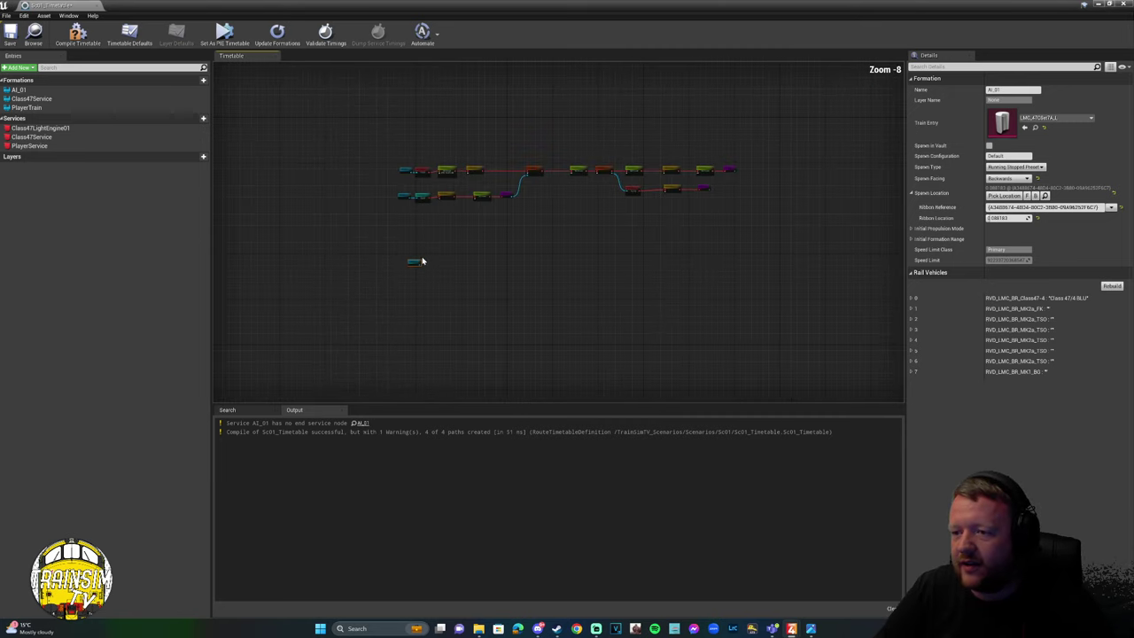
{"action": "left_click", "coordinate": [78, 35]}
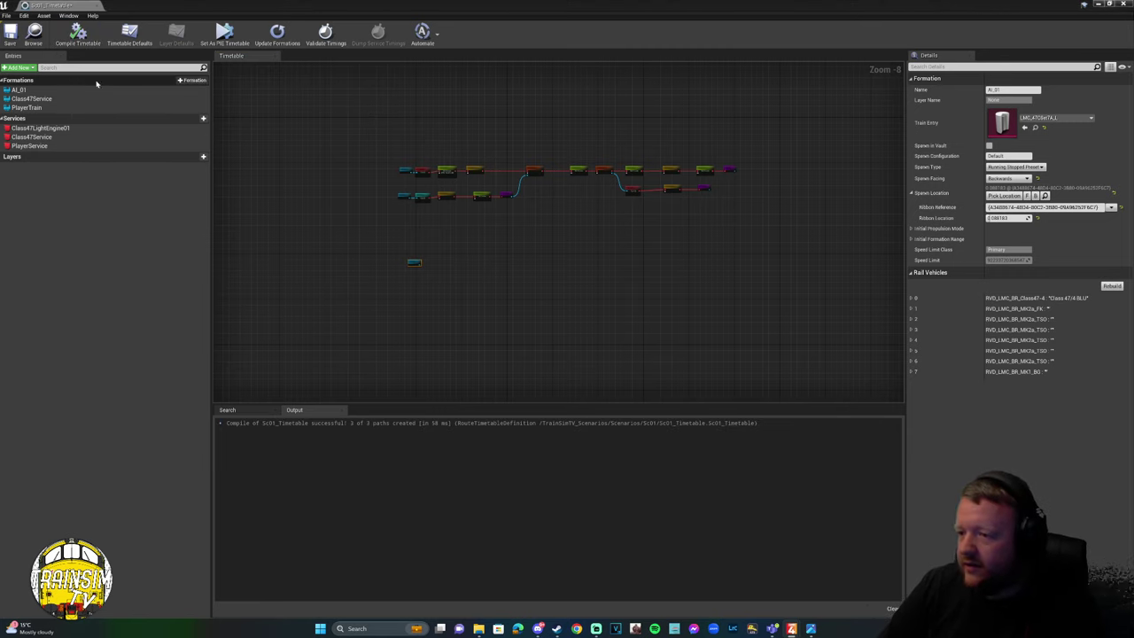
{"action": "scroll", "coordinate": [546, 194], "scroll_direction": "up", "scroll_amount": 7}
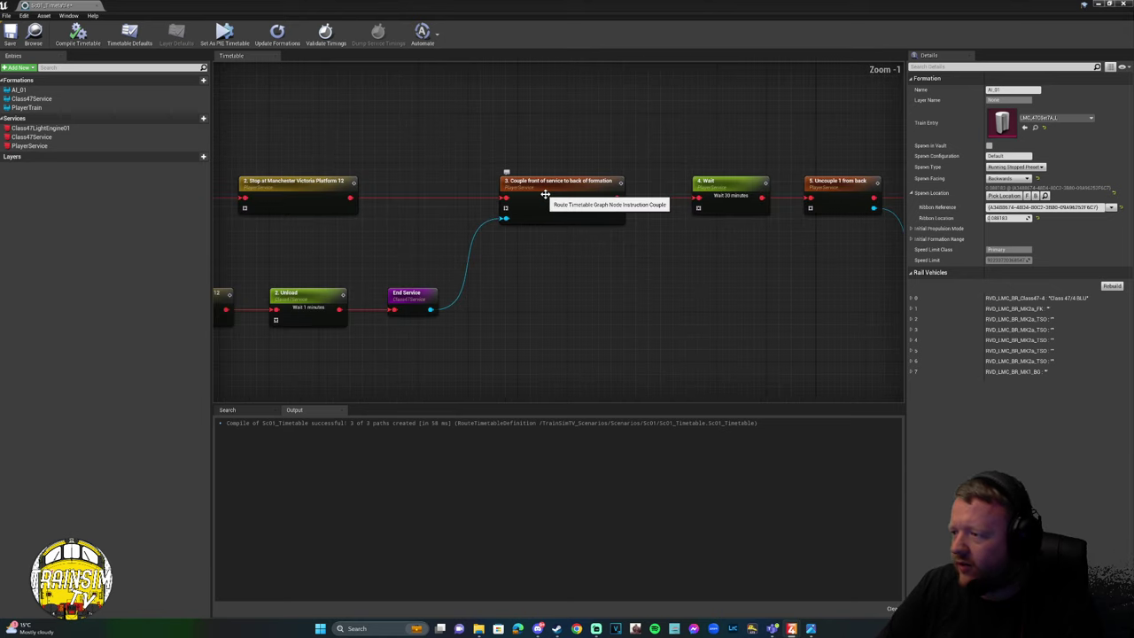
Recompile Sc01_Timetable and save it.
{"action": "right_click_drag", "start_coordinate": [643, 218], "coordinate": [440, 211]}
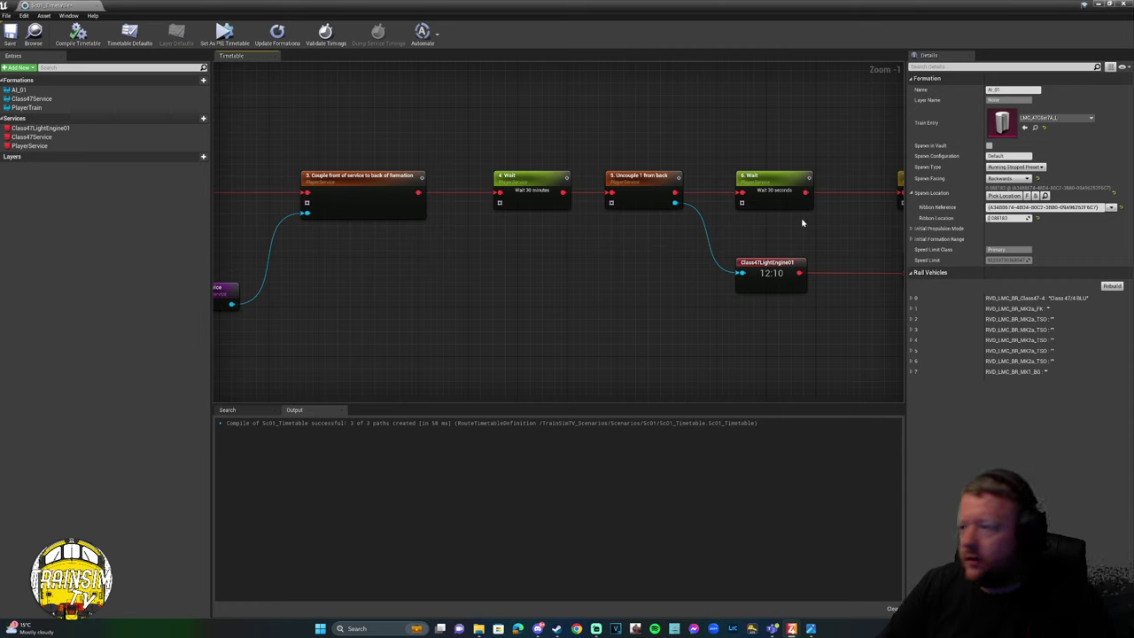
{"action": "left_click", "coordinate": [78, 36]}
{"action": "left_click", "coordinate": [10, 33]}
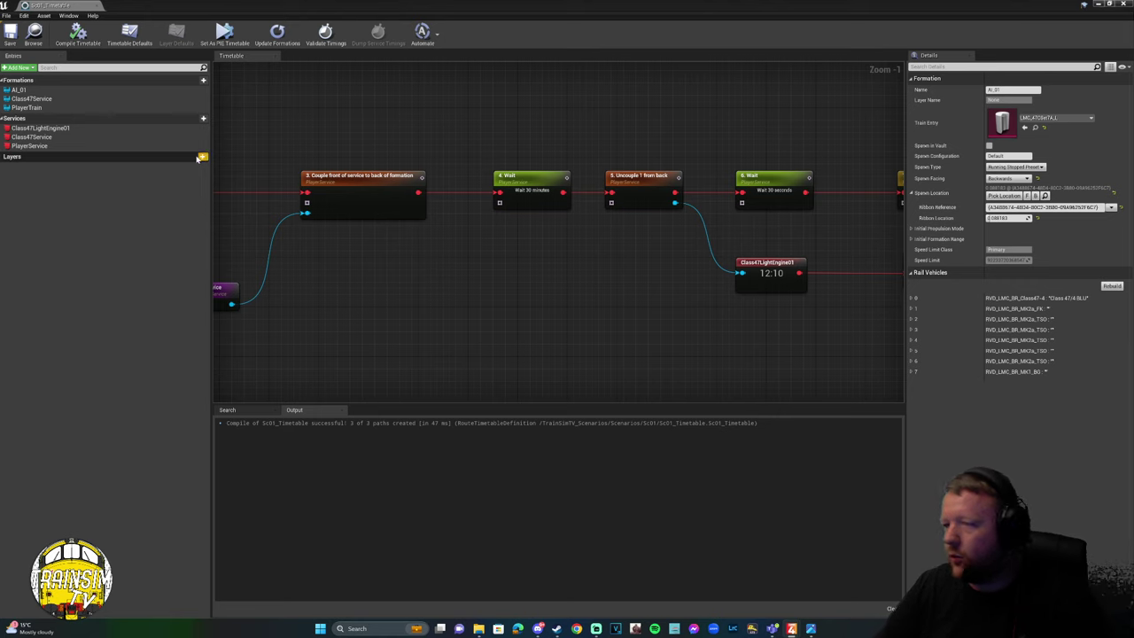
{"action": "left_click", "coordinate": [78, 36]}
Create a new formation named Static_Coaches_01 in an empty area of the timetable graph.
{"action": "scroll", "coordinate": [438, 262], "scroll_direction": "down", "scroll_amount": 5}
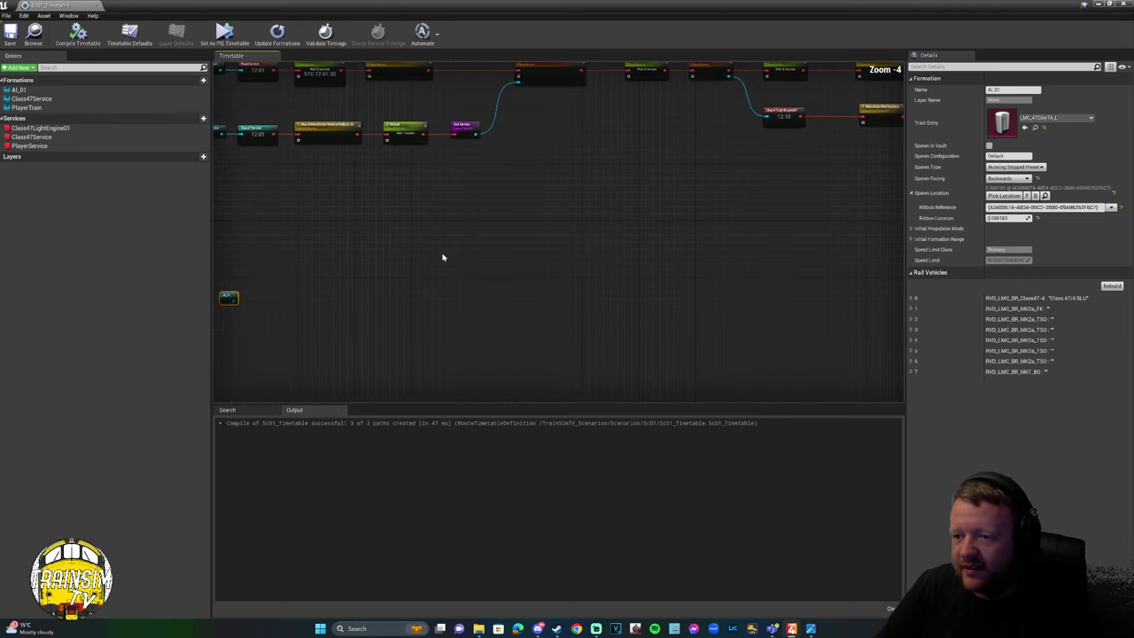
{"action": "right_click", "coordinate": [491, 204]}
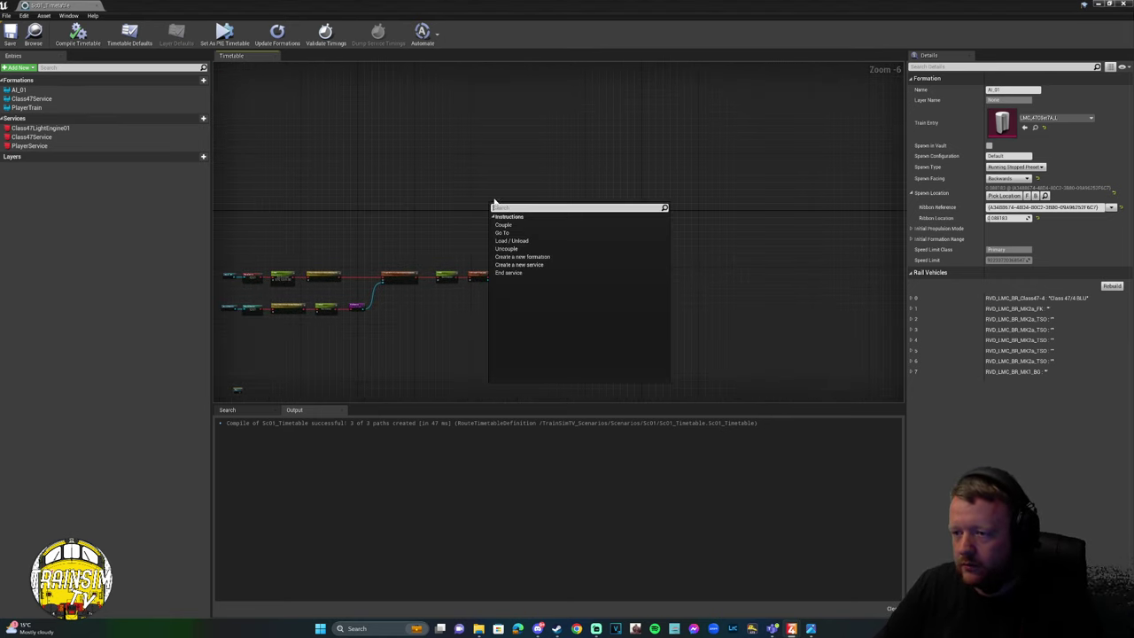
{"action": "left_click", "coordinate": [523, 257]}
{"action": "scroll", "coordinate": [481, 214], "scroll_direction": "up", "scroll_amount": 1}
{"action": "scroll", "coordinate": [497, 205], "scroll_direction": "up", "scroll_amount": 5}
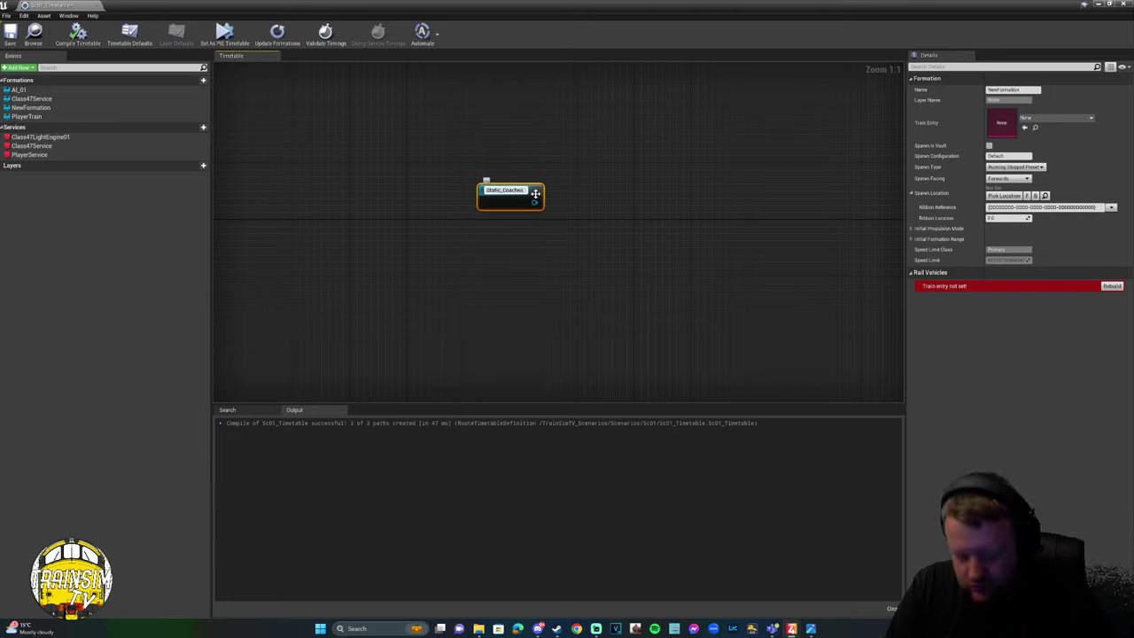
{"action": "type", "text": "_01"}
{"action": "key", "text": "Return"}
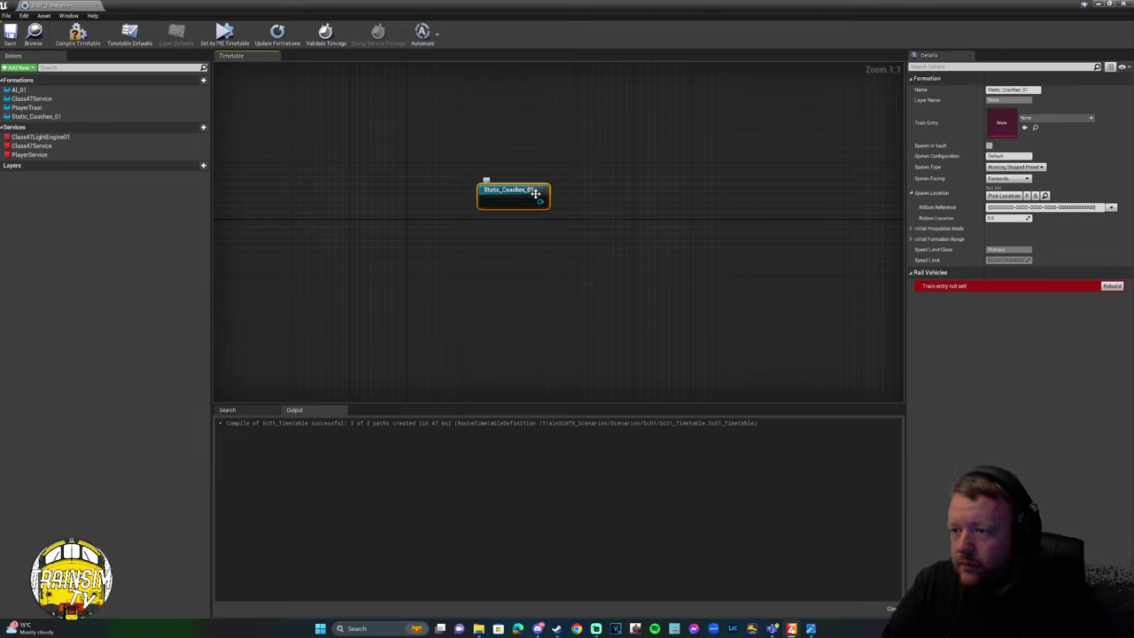
Search the train entries for LMC_ and assign LMC_08Vans5_E to Static_Coaches_01.
{"action": "left_click", "coordinate": [1064, 121]}
{"action": "type", "text": "LMD"}
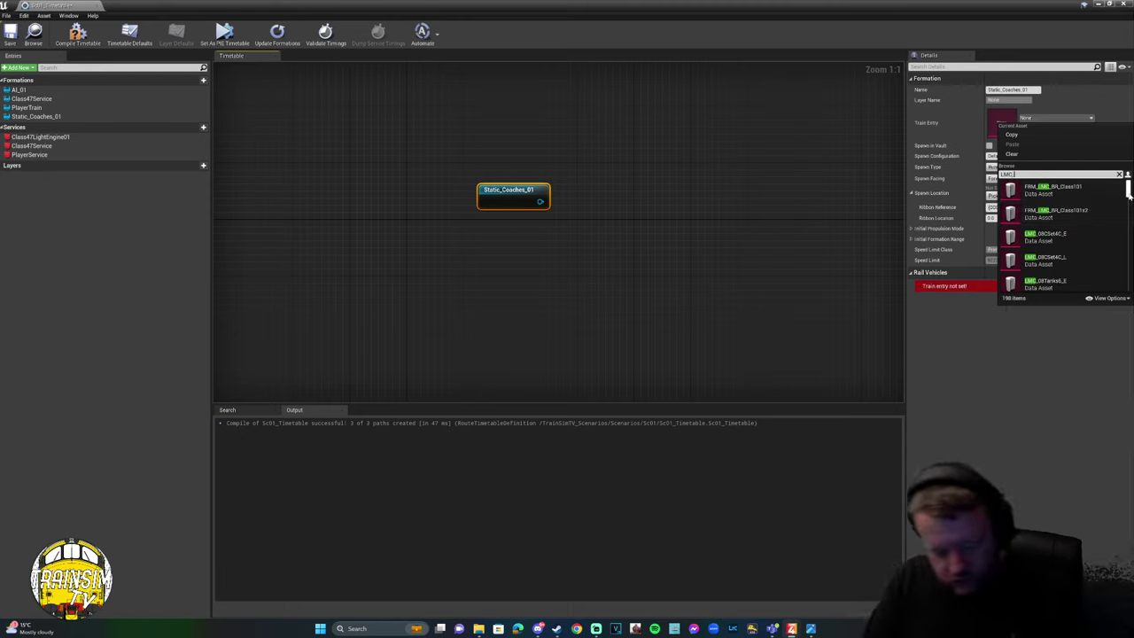
{"action": "type", "text": "_M"}
{"action": "key", "text": "BackSpace"}
{"action": "key", "text": "BackSpace"}
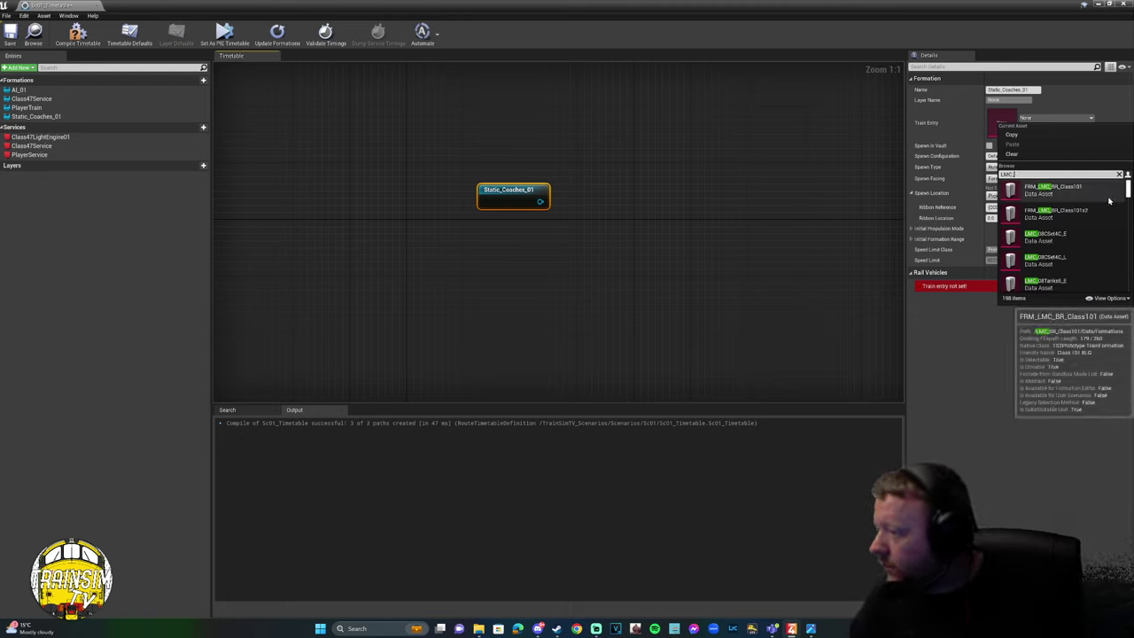
{"action": "scroll", "coordinate": [1128, 192], "scroll_direction": "down", "scroll_amount": 5}
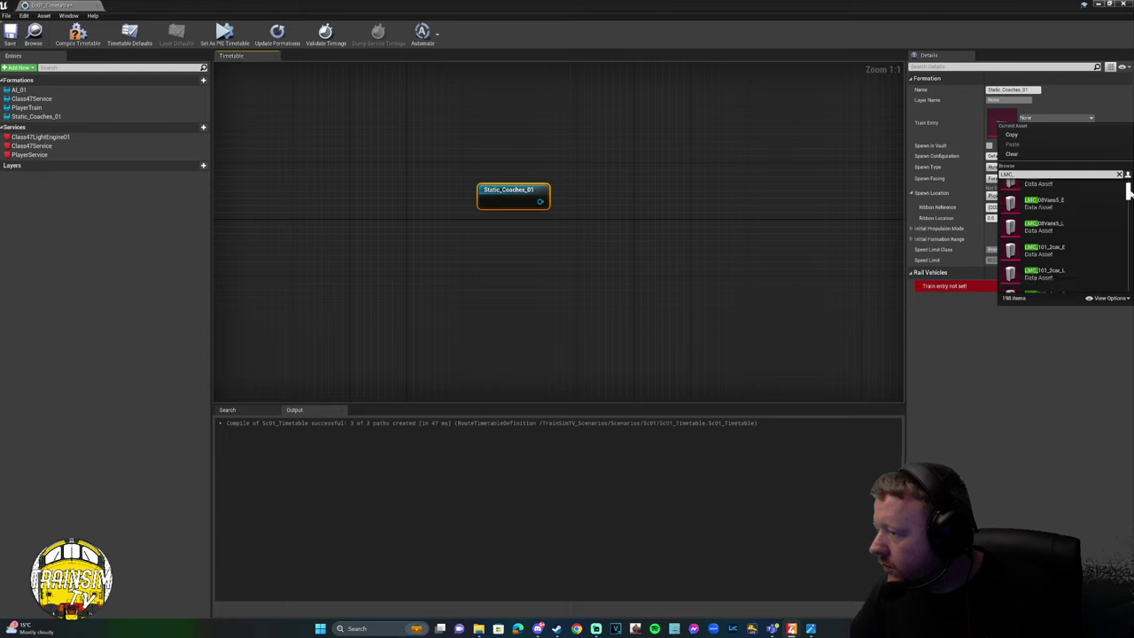
{"action": "left_click", "coordinate": [1046, 203]}
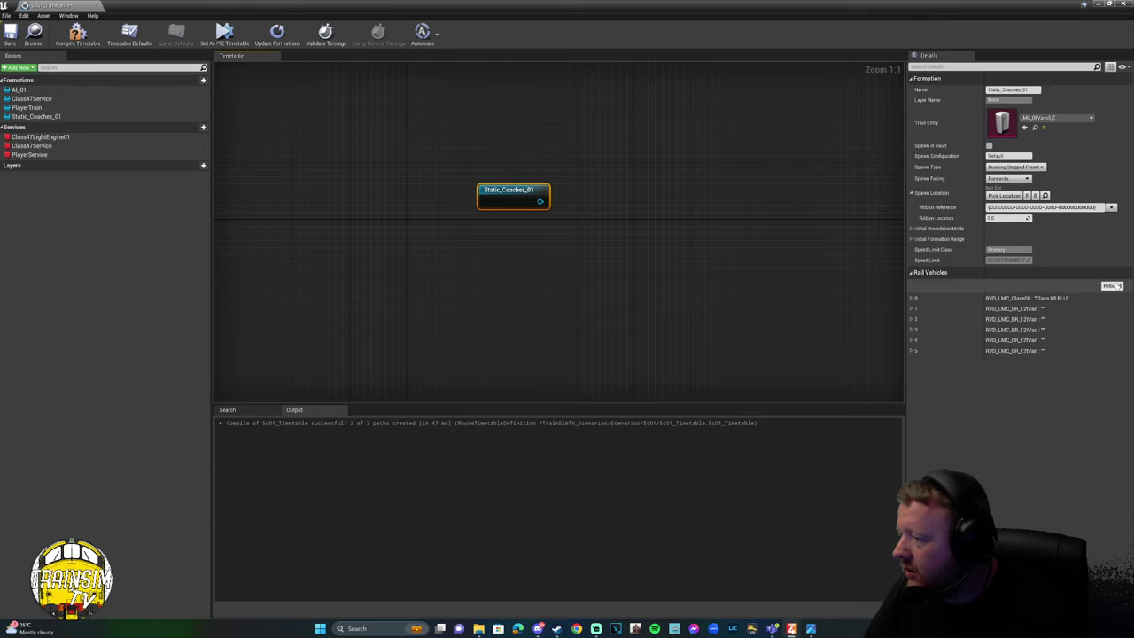
Travel to Red Bank Carriage Sidings using the route map and set Static_Coaches_01's spawn location on a track there.
{"action": "double_click", "coordinate": [308, 7]}
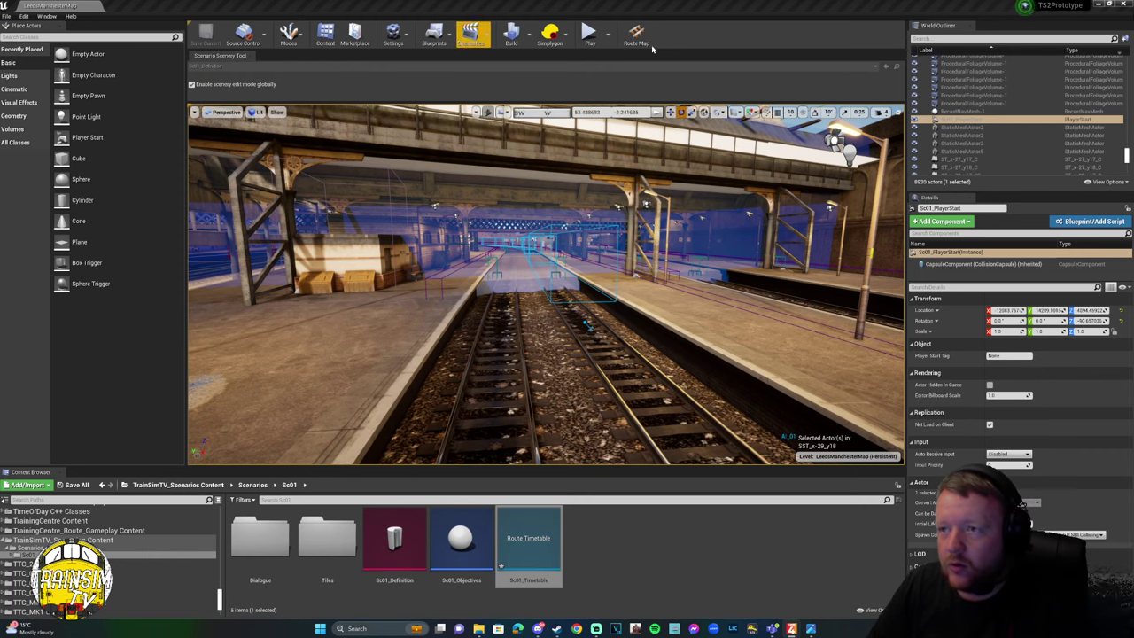
{"action": "left_click", "coordinate": [636, 36]}
{"action": "scroll", "coordinate": [429, 381], "scroll_direction": "up", "scroll_amount": 5}
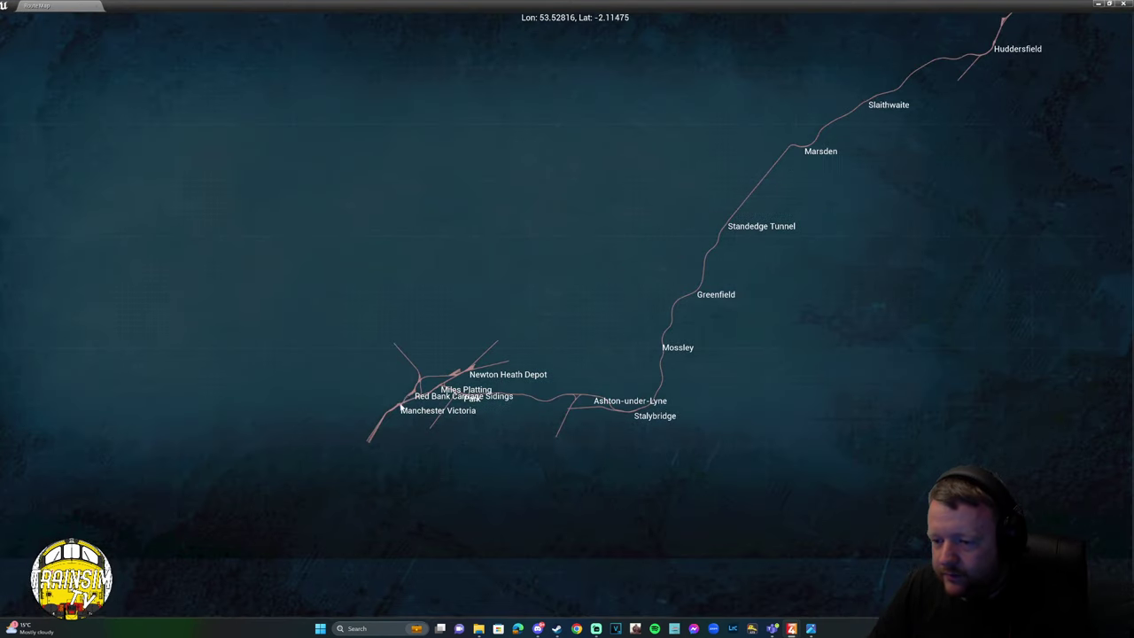
{"action": "scroll", "coordinate": [430, 381], "scroll_direction": "up", "scroll_amount": 3}
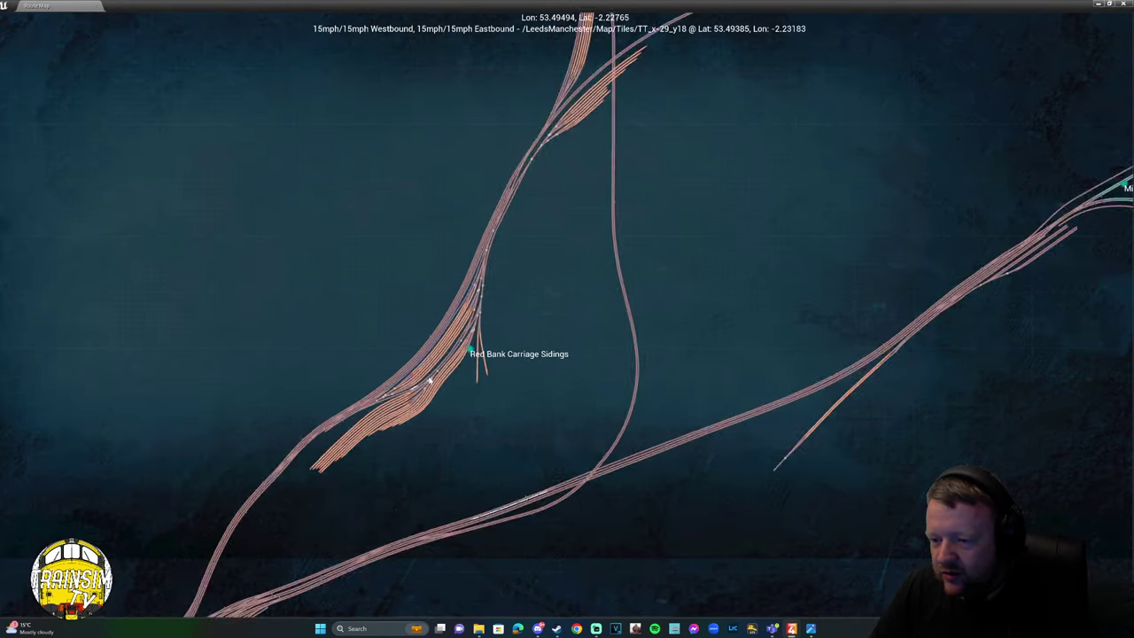
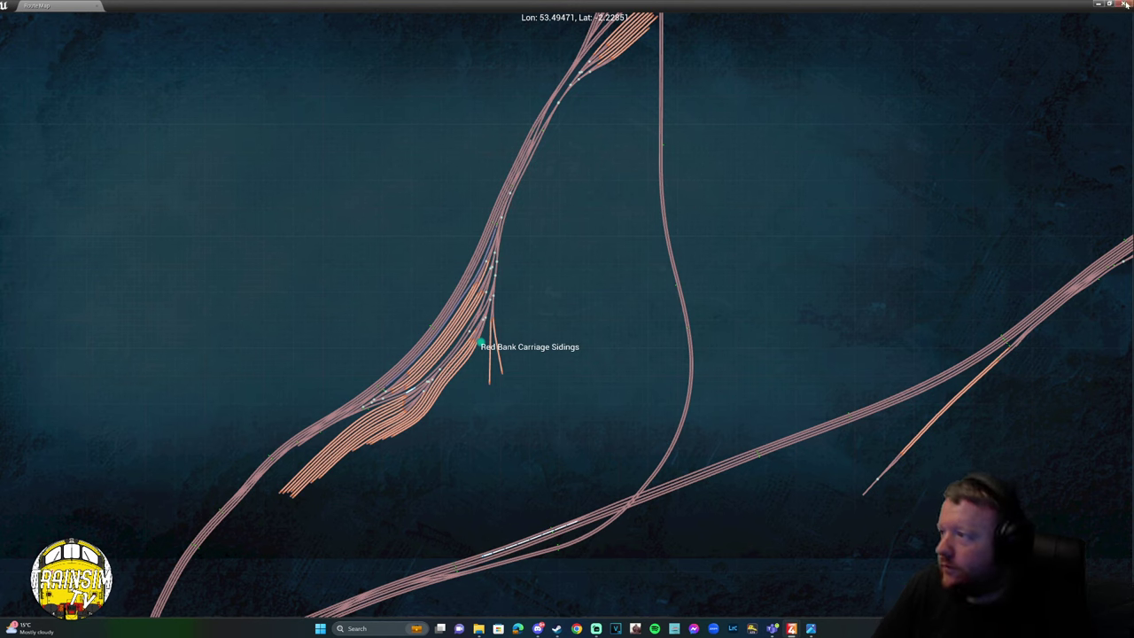
{"action": "left_click", "coordinate": [1125, 6]}
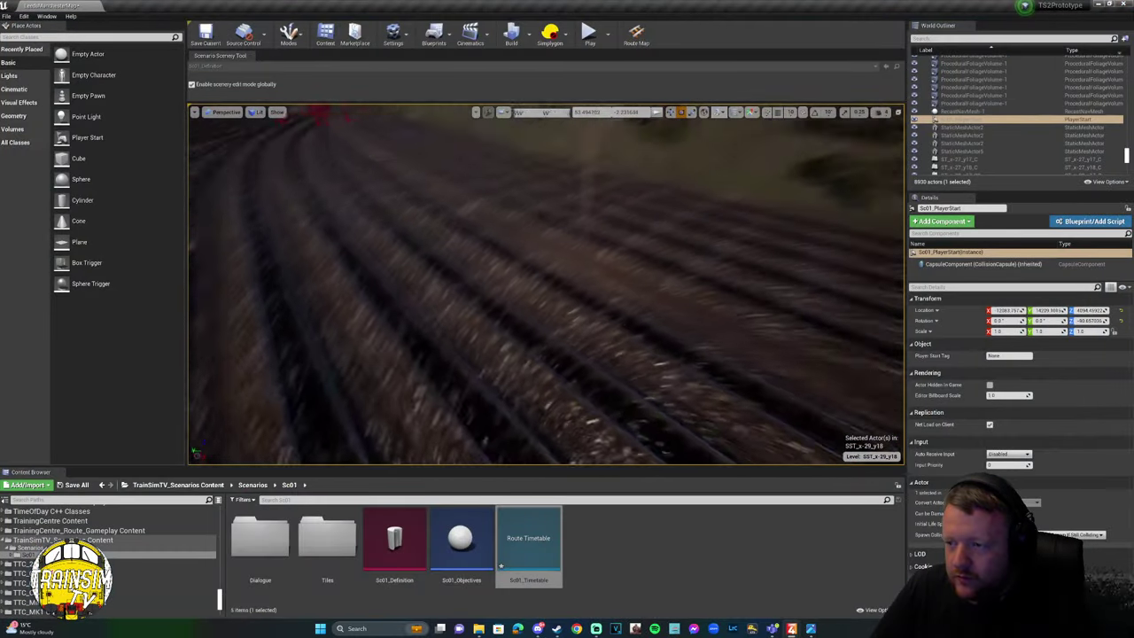
{"action": "right_click_drag", "start_coordinate": [546, 284], "coordinate": [546, 284]}
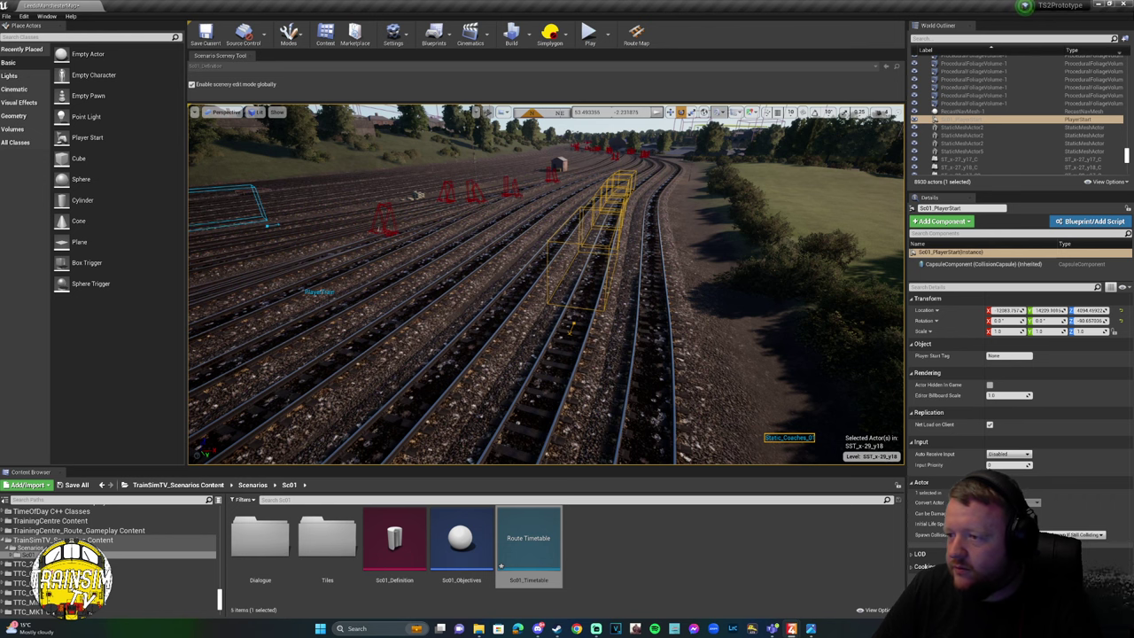
{"action": "mouse_move", "coordinate": [813, 119]}
{"action": "right_mouse_down"}
{"action": "mouse_move", "coordinate": [780, 119]}
{"action": "mouse_move", "coordinate": [813, 119]}
{"action": "right_mouse_up"}
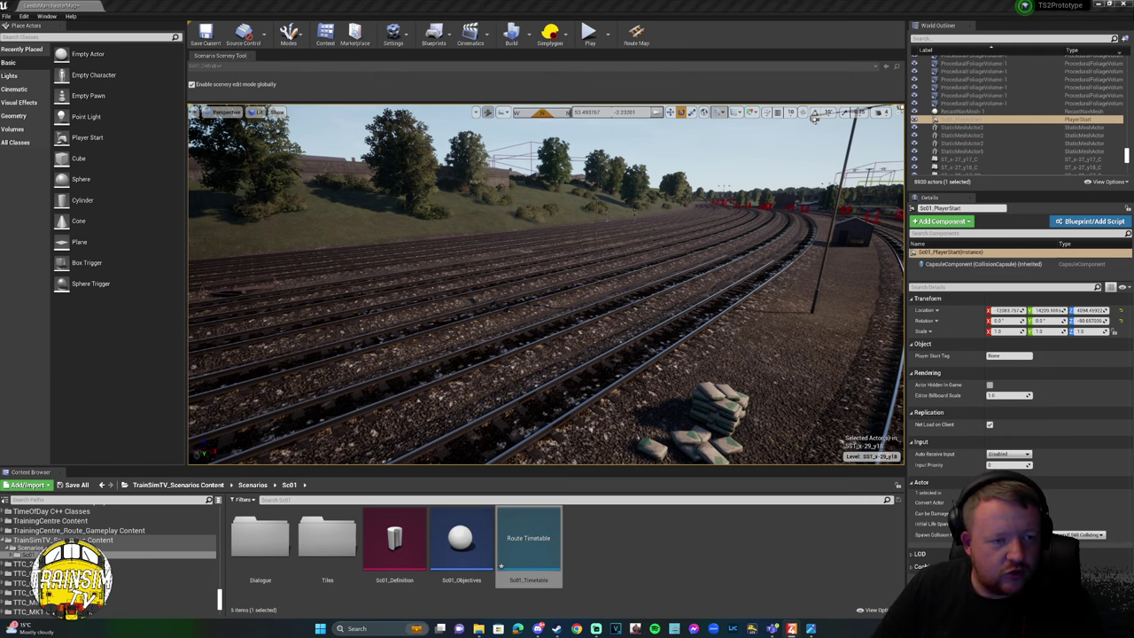
Reopen Sc01_Timetable and create a second formation named Static_Coaches_02 beside Static_Coaches_01.
{"action": "double_click", "coordinate": [529, 540]}
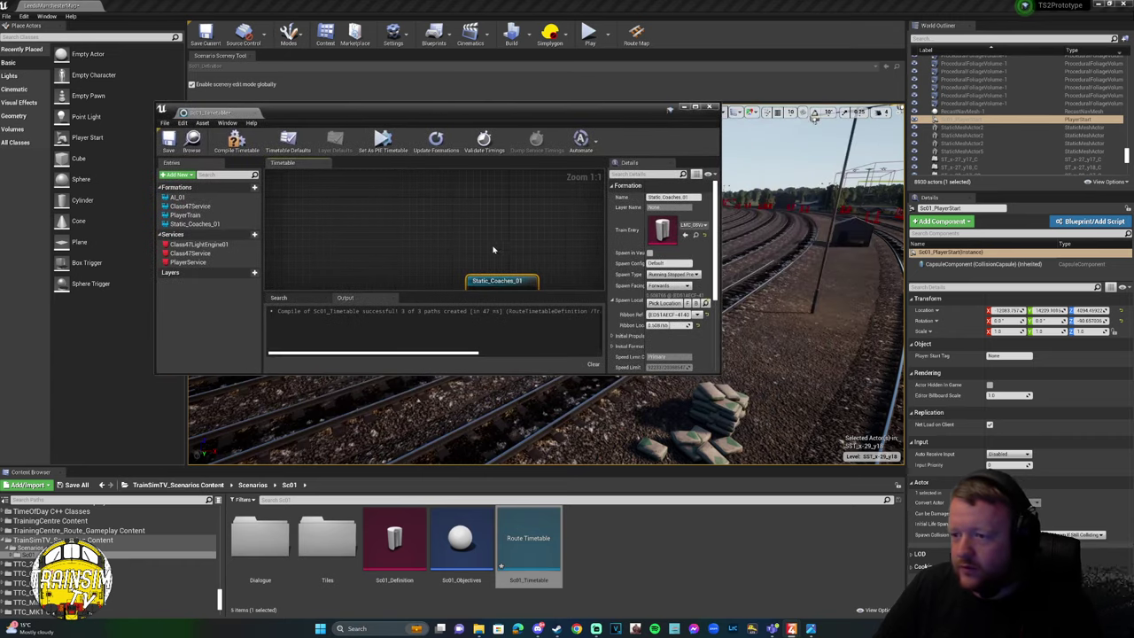
{"action": "right_click", "coordinate": [407, 245]}
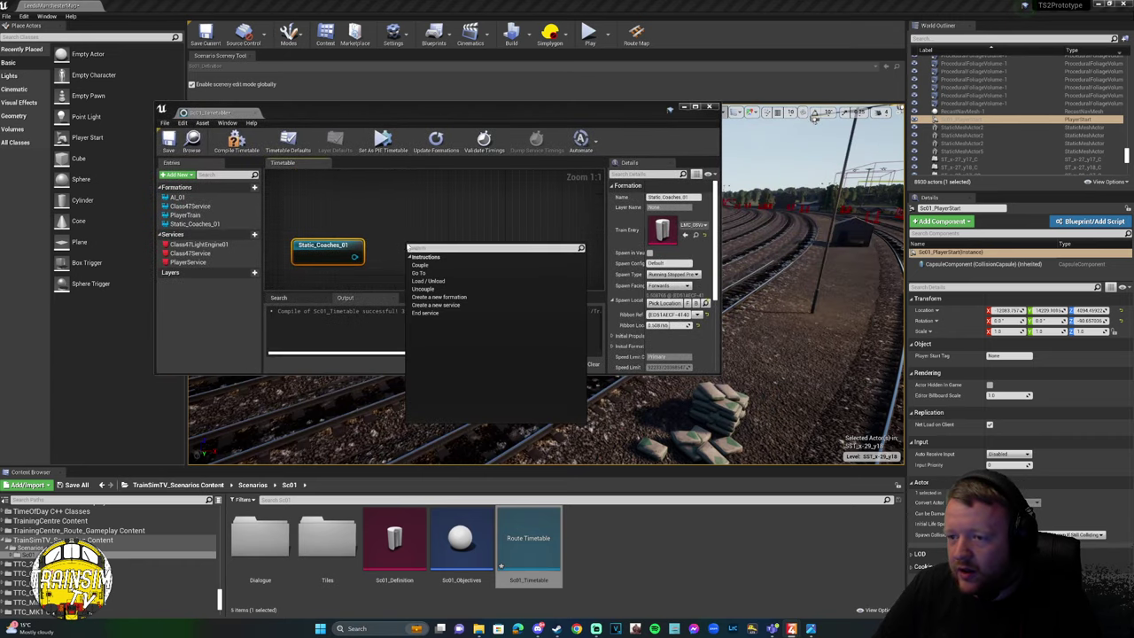
{"action": "left_click", "coordinate": [444, 303]}
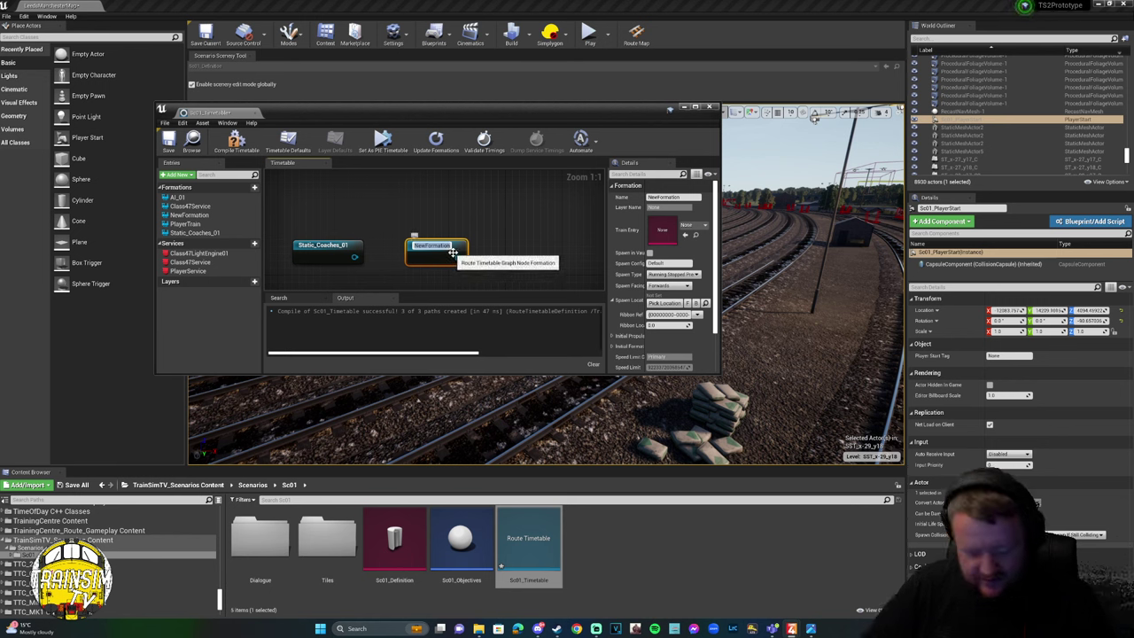
{"action": "type", "text": "Static"}
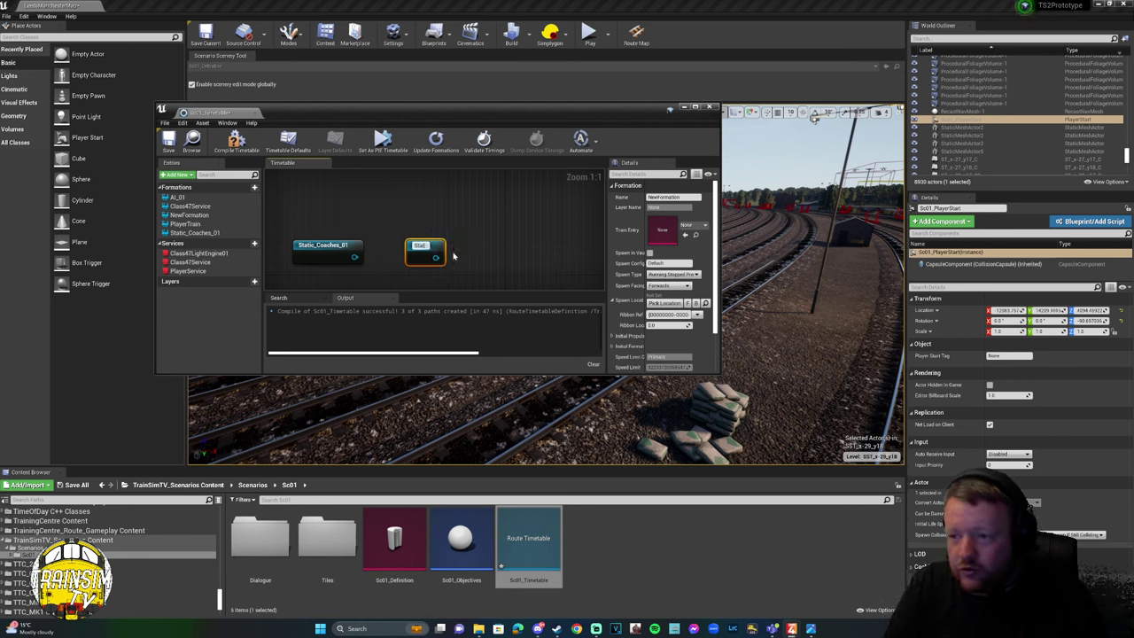
{"action": "type", "text": "_"}
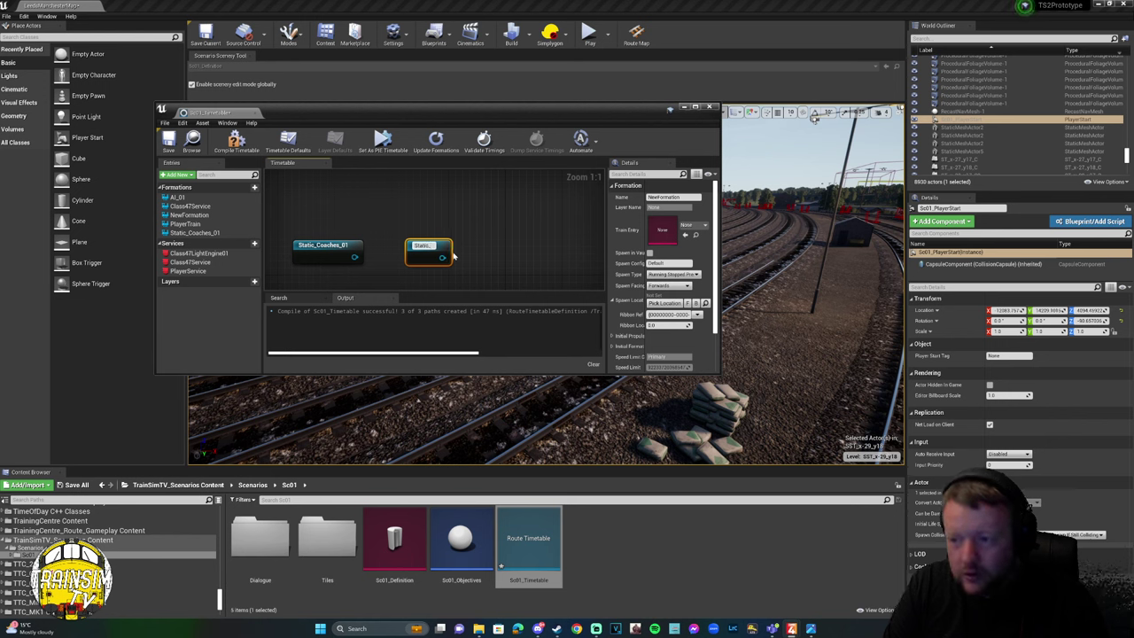
{"action": "type", "text": "Coaches"}
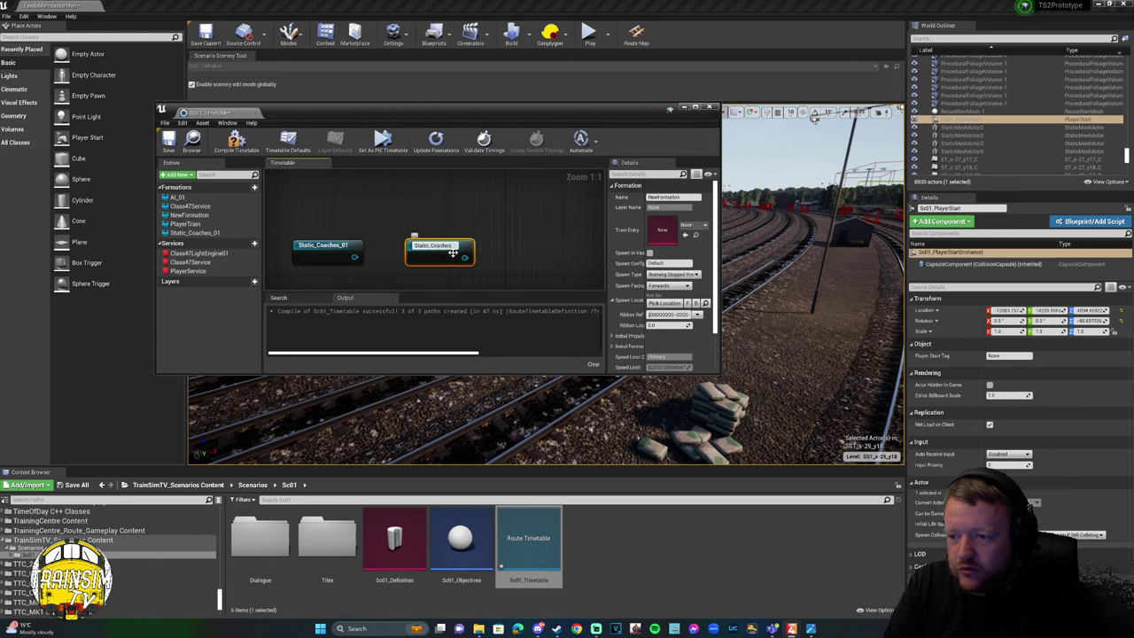
{"action": "type", "text": "_02"}
{"action": "key", "text": "Return"}
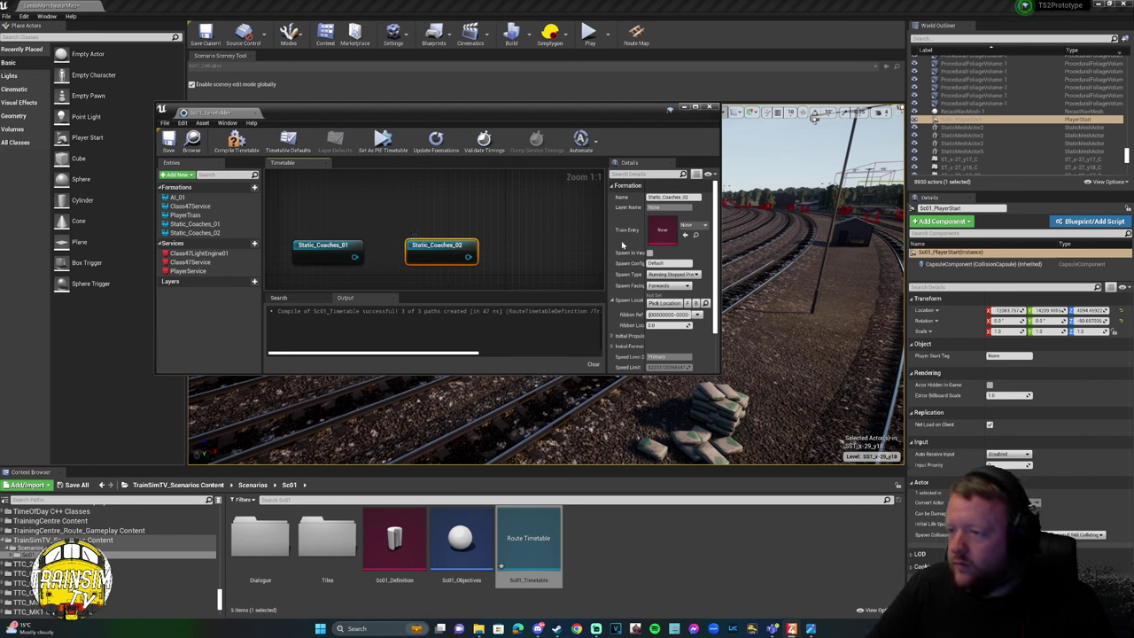
Search the train entries for lmc_47 and assign LMC_47CSet7A_E to Static_Coaches_02.
{"action": "left_click", "coordinate": [690, 225]}
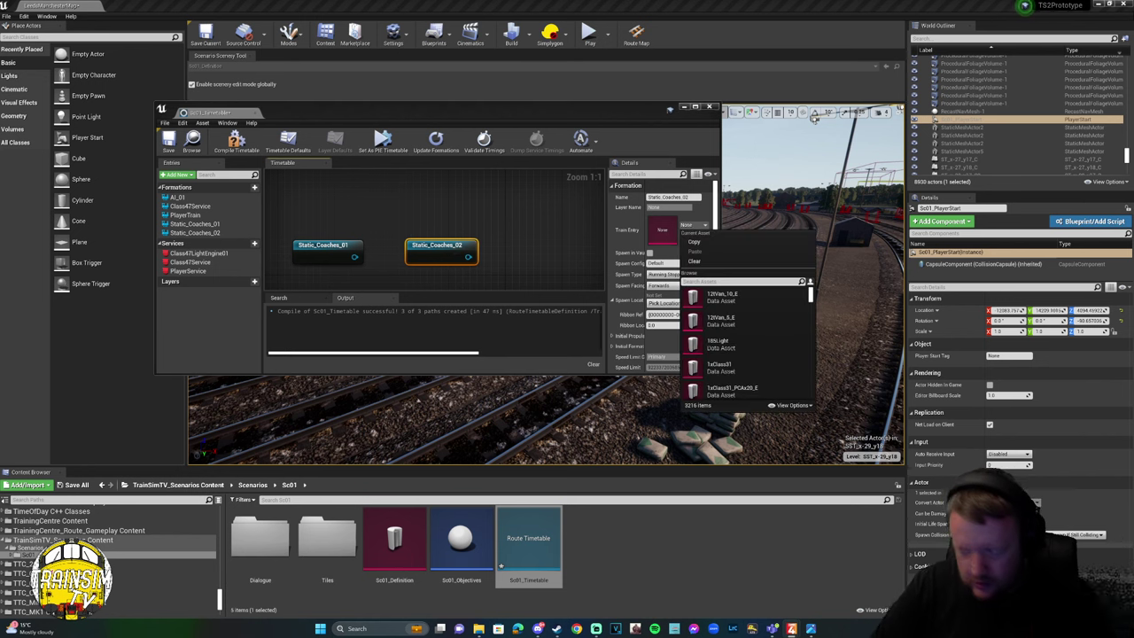
{"action": "type", "text": "lmc"}
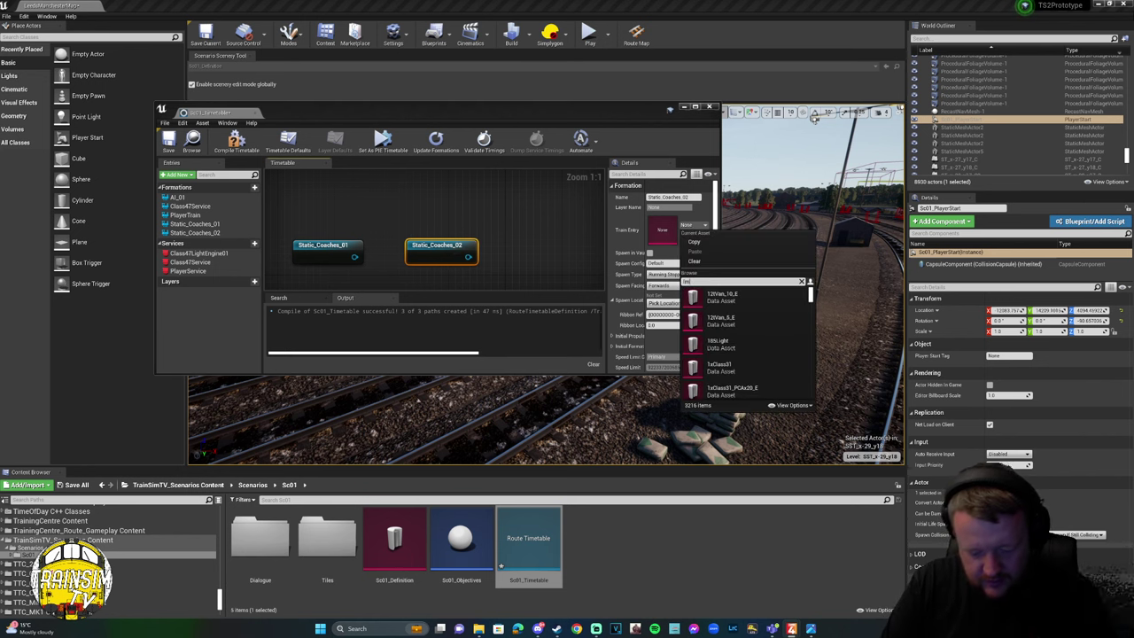
{"action": "type", "text": "_47"}
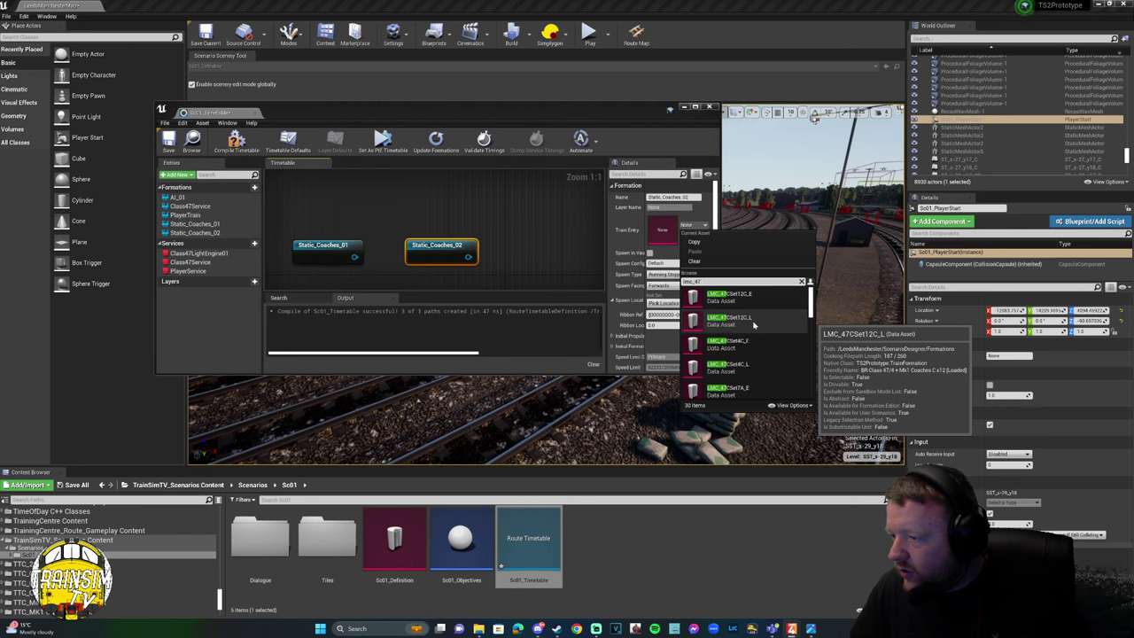
{"action": "left_click", "coordinate": [764, 392]}
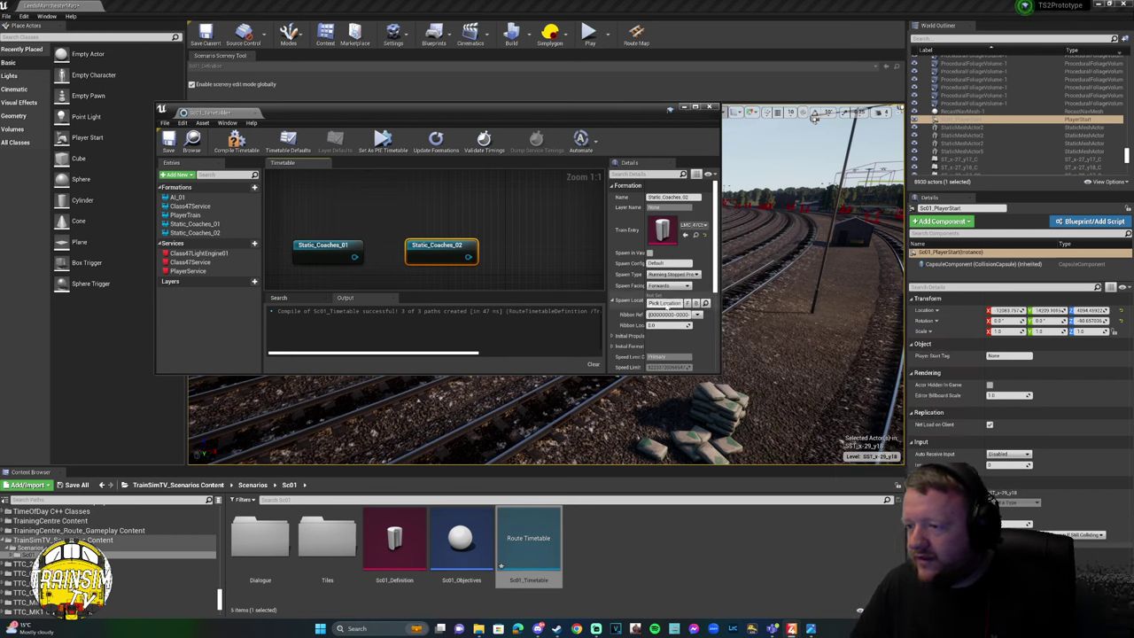
Set Static_Coaches_02's spawn location on a Red Bank siding near the small trackside hut and its spawn facing to Backwards.
{"action": "left_click", "coordinate": [666, 303]}
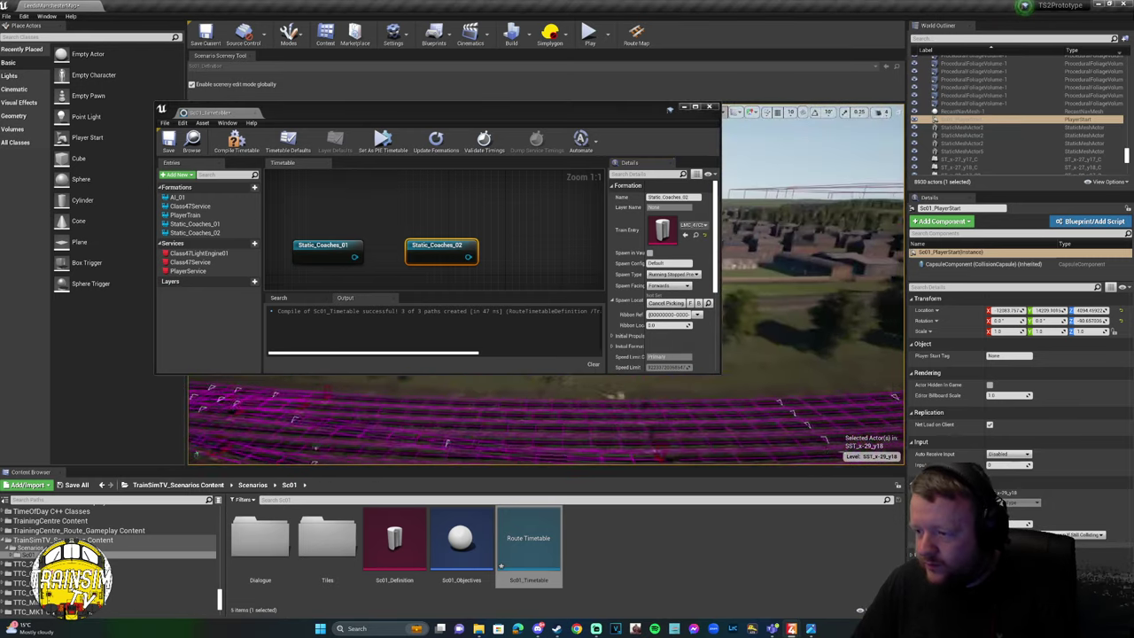
{"action": "left_click_drag", "start_coordinate": [638, 109], "coordinate": [128, 149]}
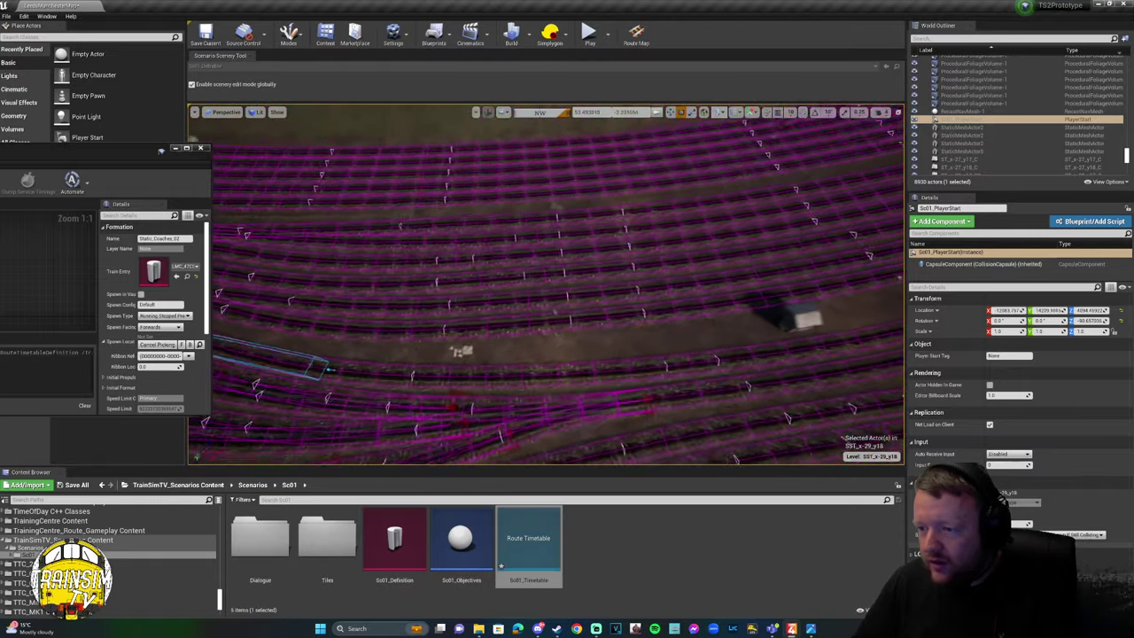
{"action": "left_click", "coordinate": [465, 338]}
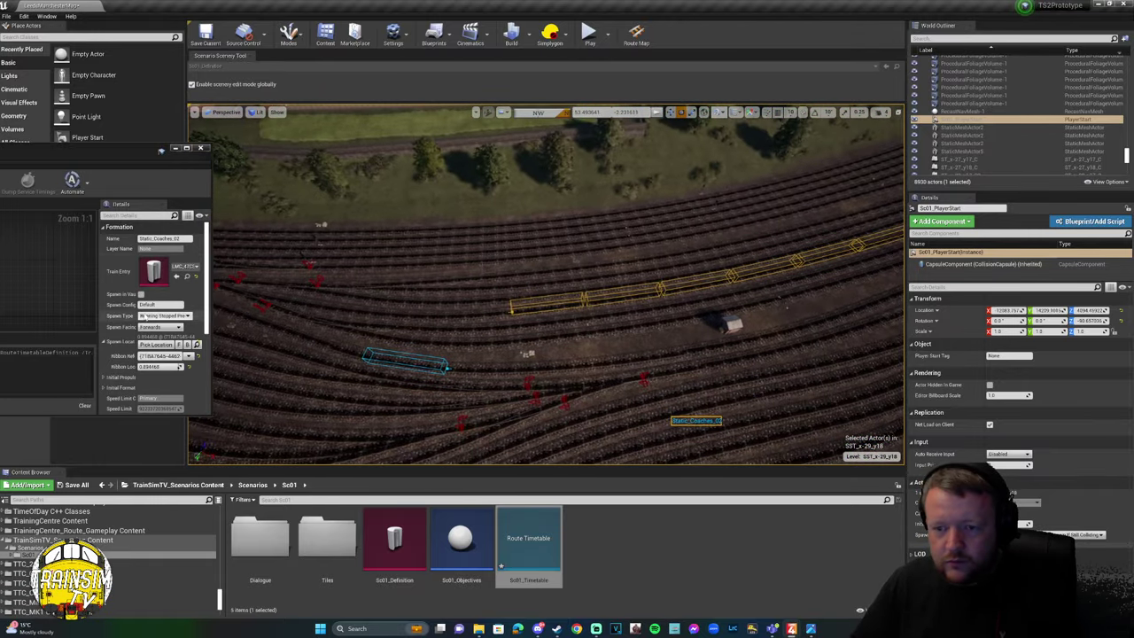
{"action": "left_click", "coordinate": [158, 344]}
{"action": "left_click", "coordinate": [439, 321]}
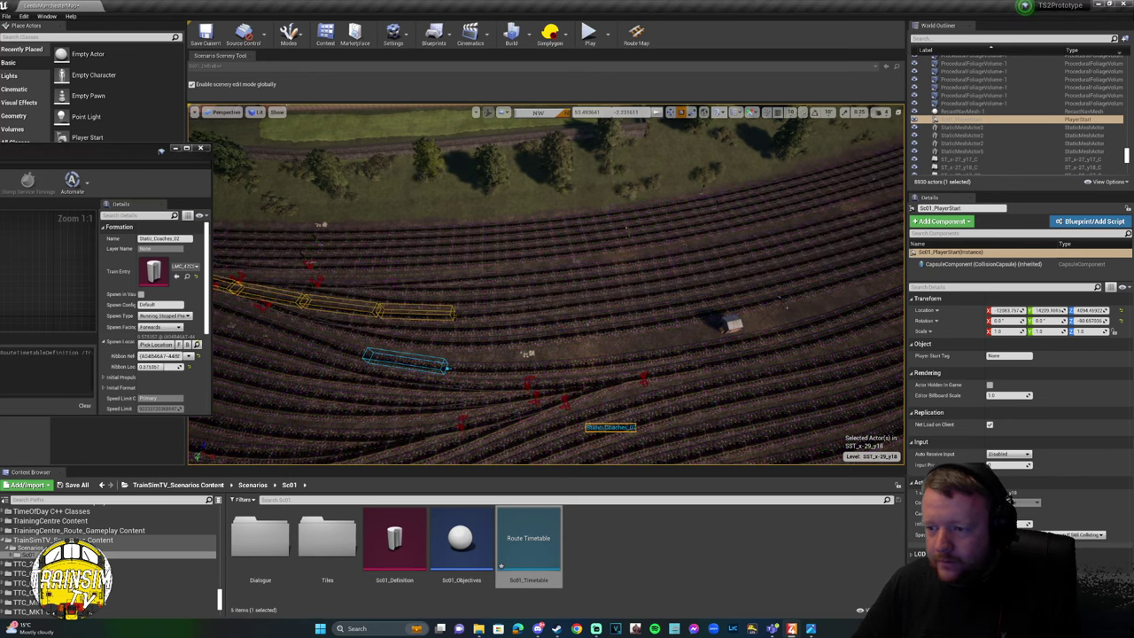
{"action": "left_click", "coordinate": [164, 327]}
{"action": "left_click", "coordinate": [176, 346]}
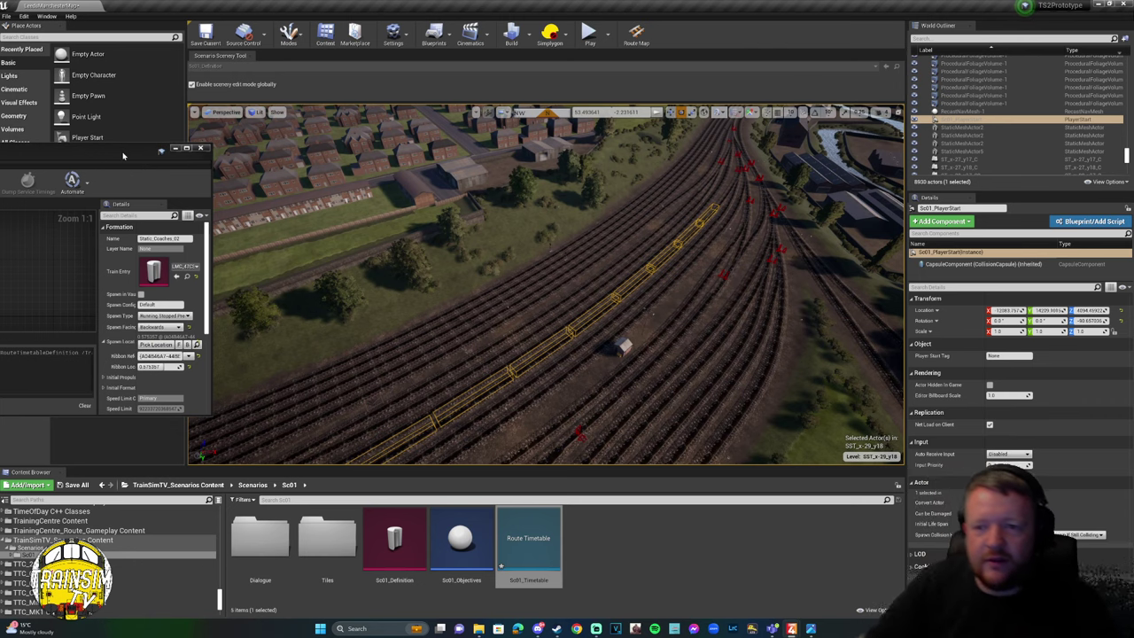
Compile and save the timetable with both static coach formations, and move its window clear of the viewport.
{"action": "left_click_drag", "start_coordinate": [161, 151], "coordinate": [617, 137]}
{"action": "left_click", "coordinate": [221, 163]}
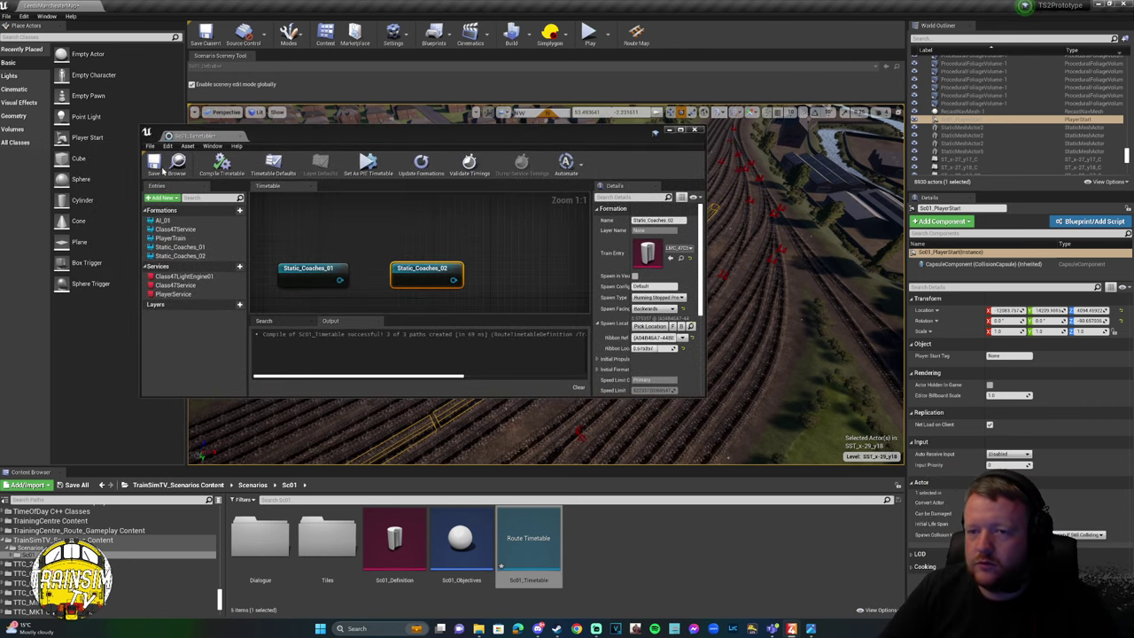
{"action": "left_click", "coordinate": [153, 168]}
{"action": "left_click_drag", "start_coordinate": [257, 133], "coordinate": [0, 355]}
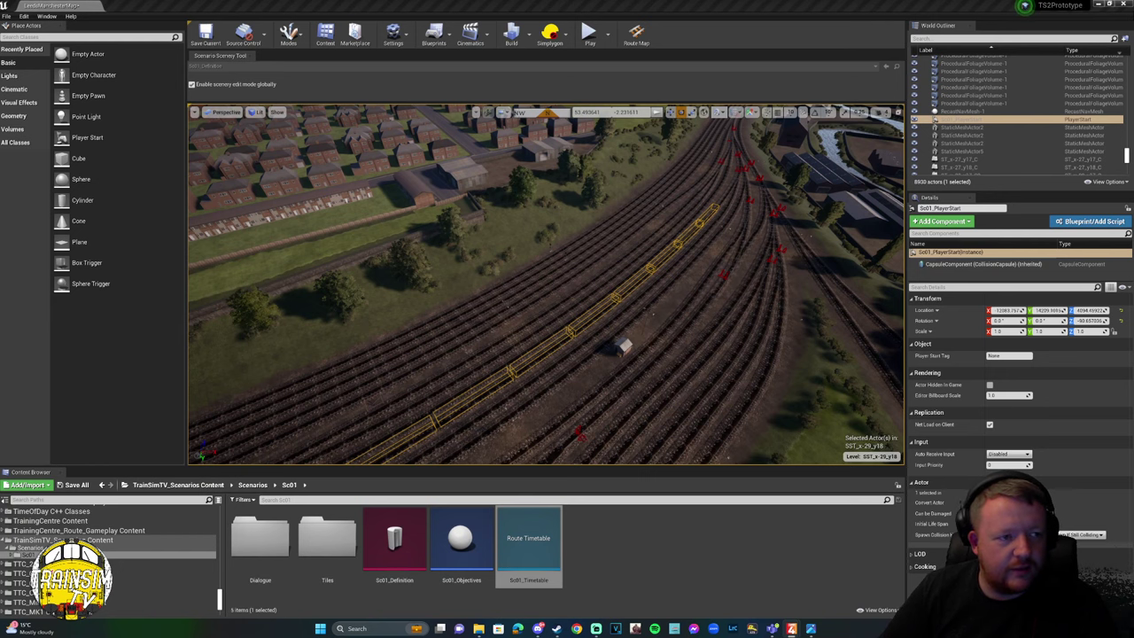
Reopen Sc01_Timetable and review the player and Class 47 service chains, AI_01 and the two static coach formations in the graph.
{"action": "double_click", "coordinate": [529, 545]}
{"action": "double_click", "coordinate": [537, 69]}
{"action": "scroll", "coordinate": [580, 307], "scroll_direction": "down", "scroll_amount": 7}
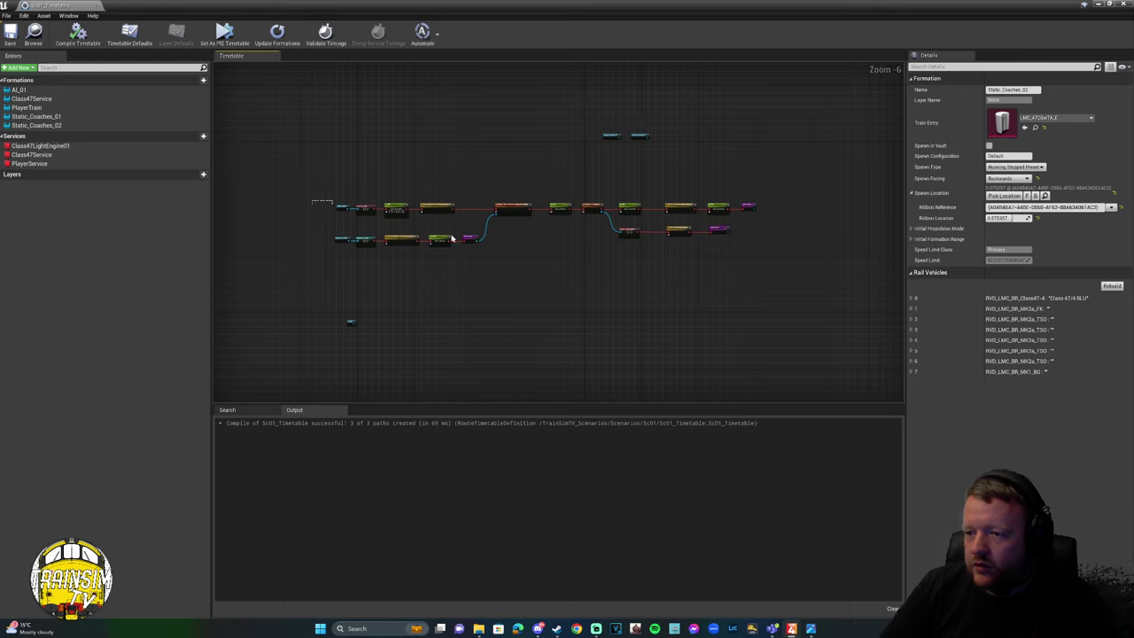
{"action": "left_click_drag", "start_coordinate": [314, 200], "coordinate": [745, 250]}
{"action": "left_click_drag", "start_coordinate": [330, 232], "coordinate": [730, 279]}
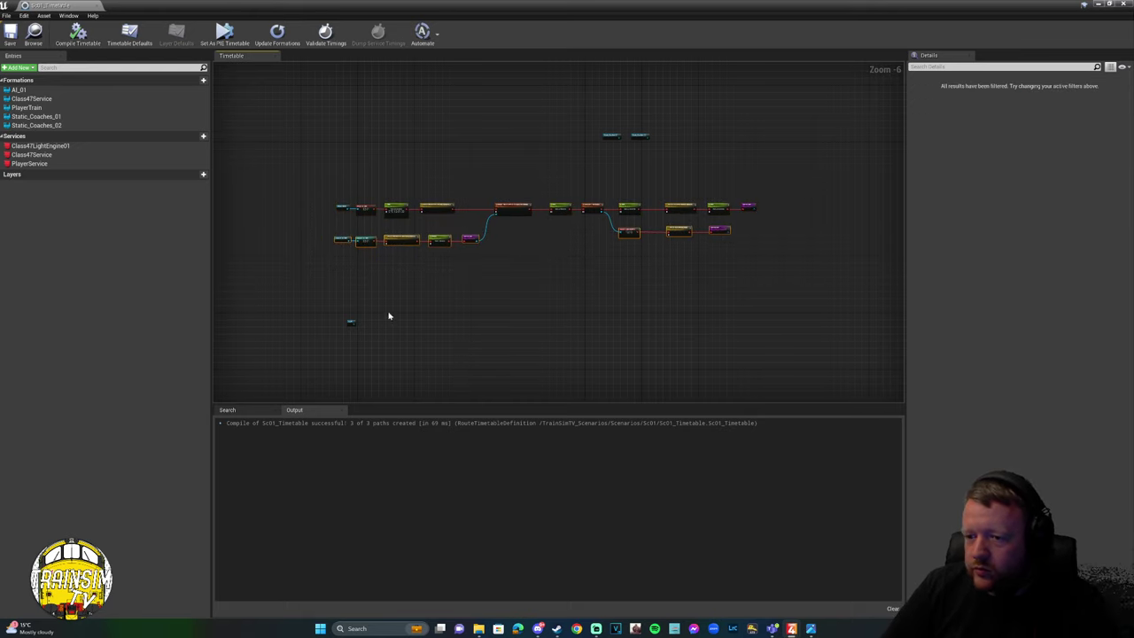
{"action": "left_click_drag", "start_coordinate": [321, 300], "coordinate": [352, 325]}
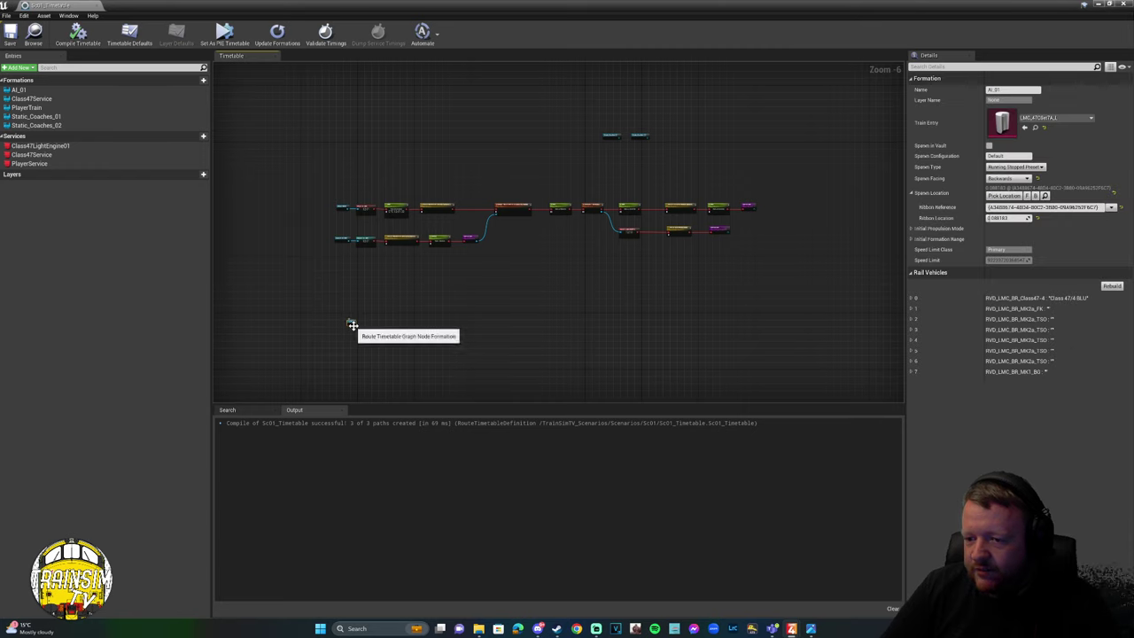
{"action": "left_click_drag", "start_coordinate": [581, 126], "coordinate": [671, 152]}
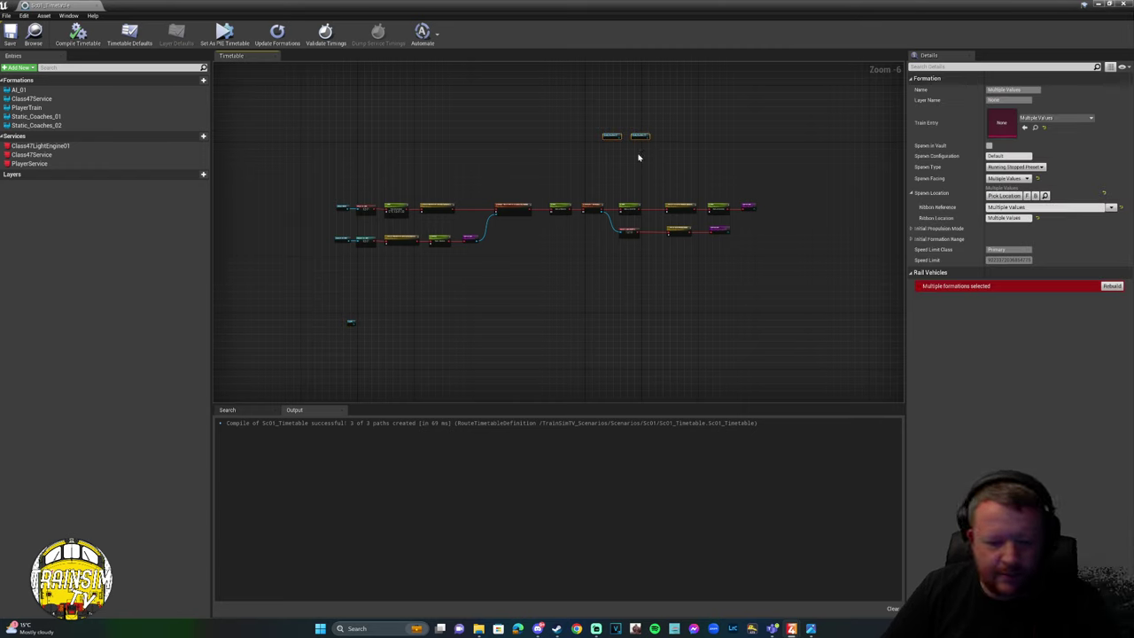
{"action": "left_click", "coordinate": [737, 168]}
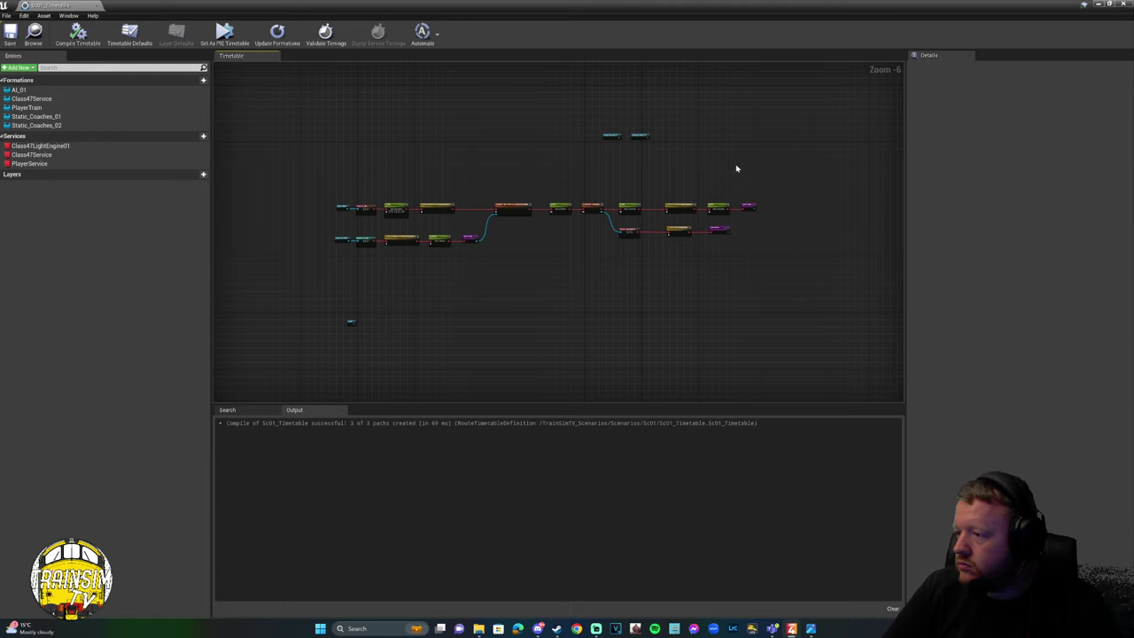
Compile and save the timetable, and display its timetable defaults.
{"action": "left_click", "coordinate": [78, 35]}
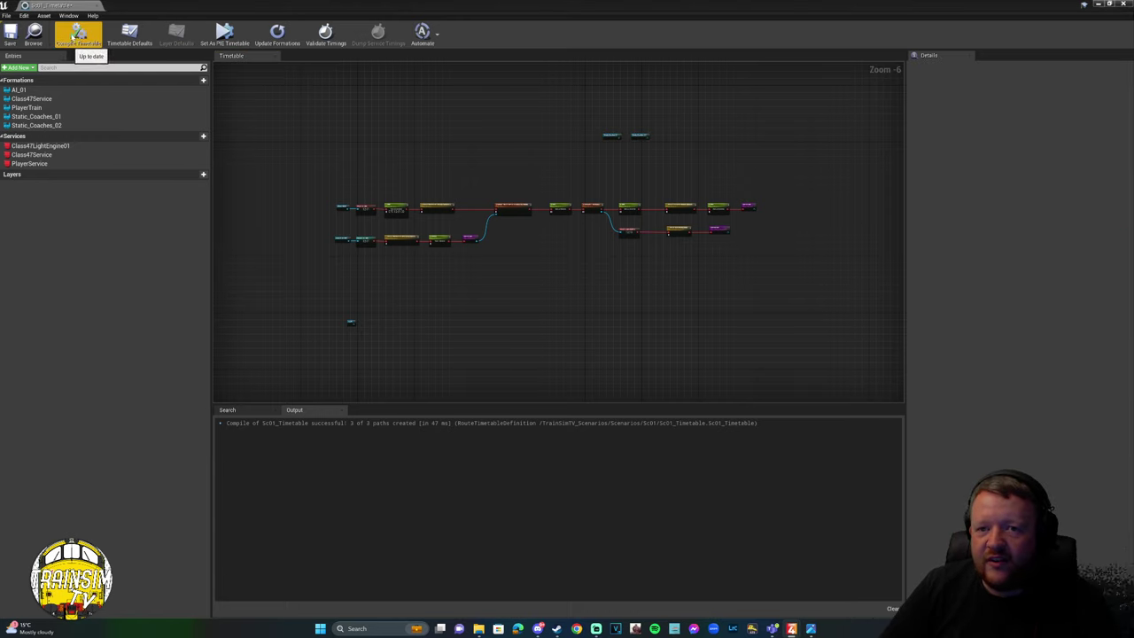
{"action": "left_click", "coordinate": [10, 36]}
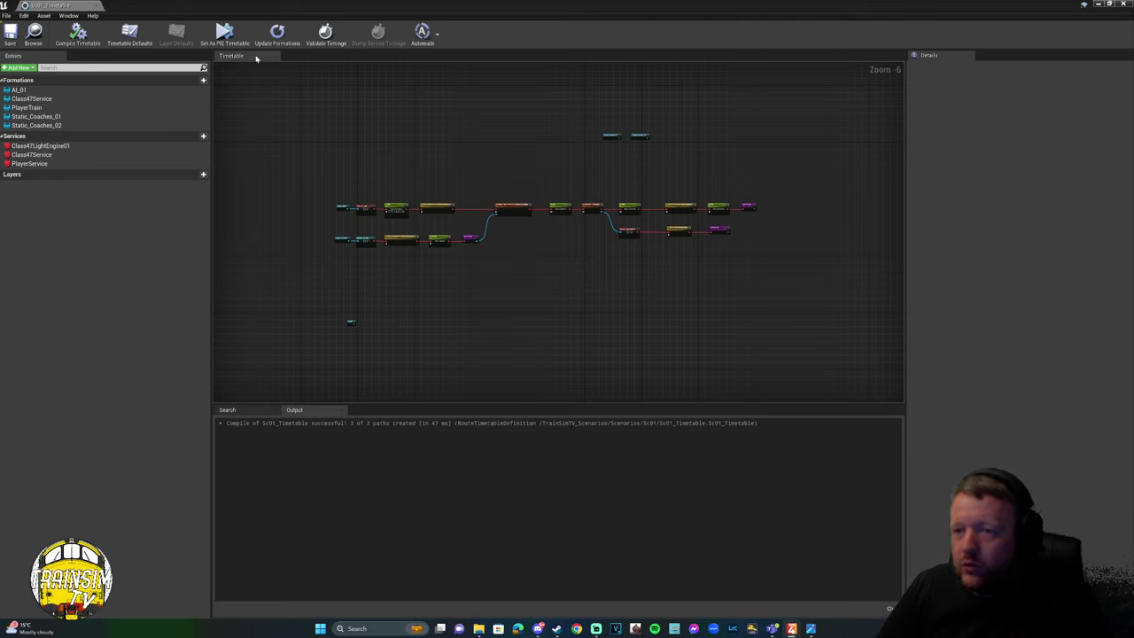
{"action": "left_click", "coordinate": [124, 39]}
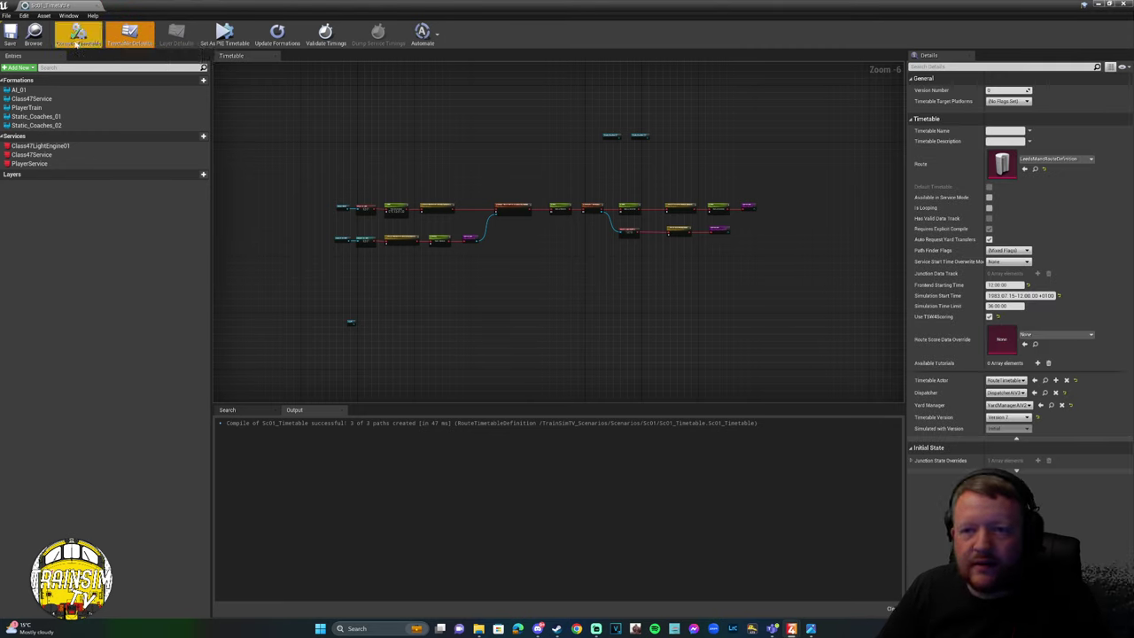
{"action": "left_click", "coordinate": [10, 34]}
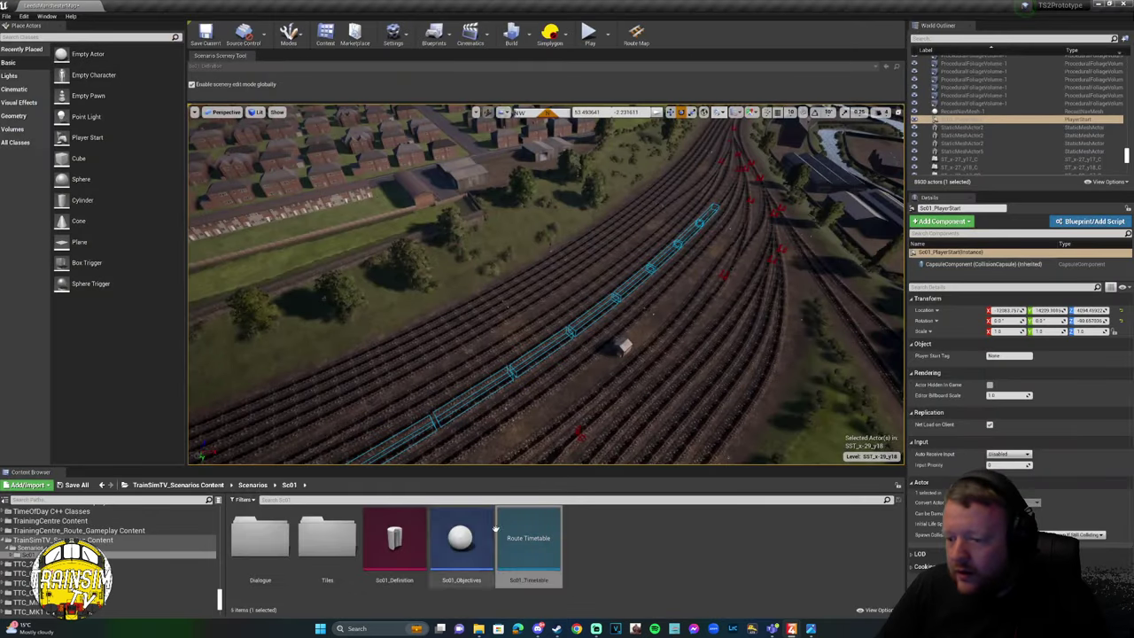
Check the play options for the assigned scenario and start it in the editor despite the blueprint compilation error.
{"action": "right_click", "coordinate": [529, 541]}
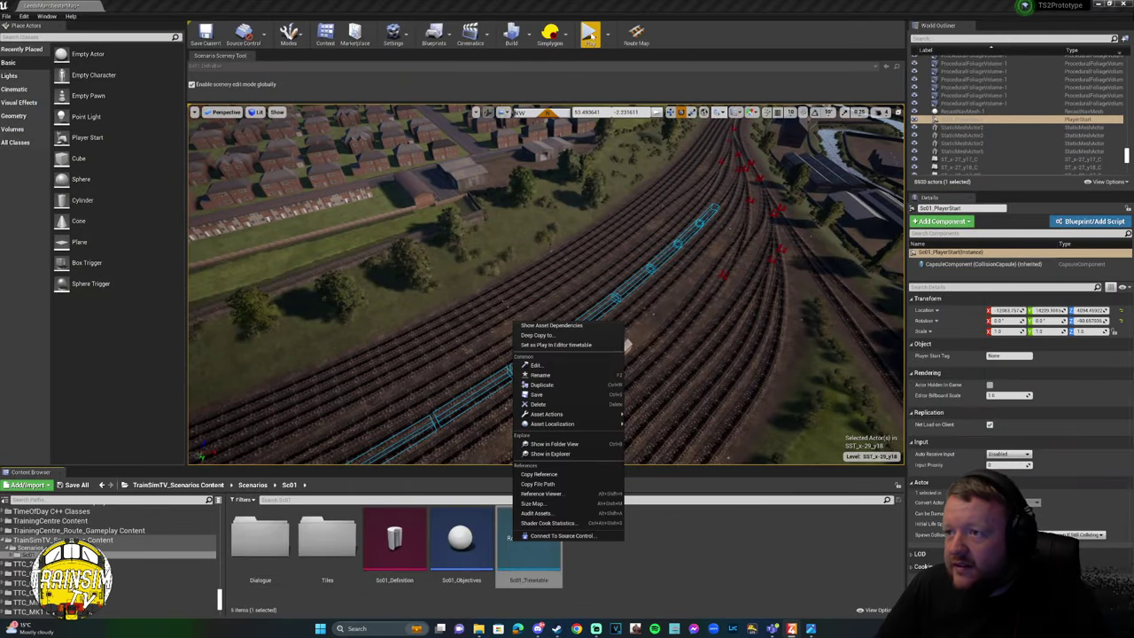
{"action": "left_click", "coordinate": [603, 33]}
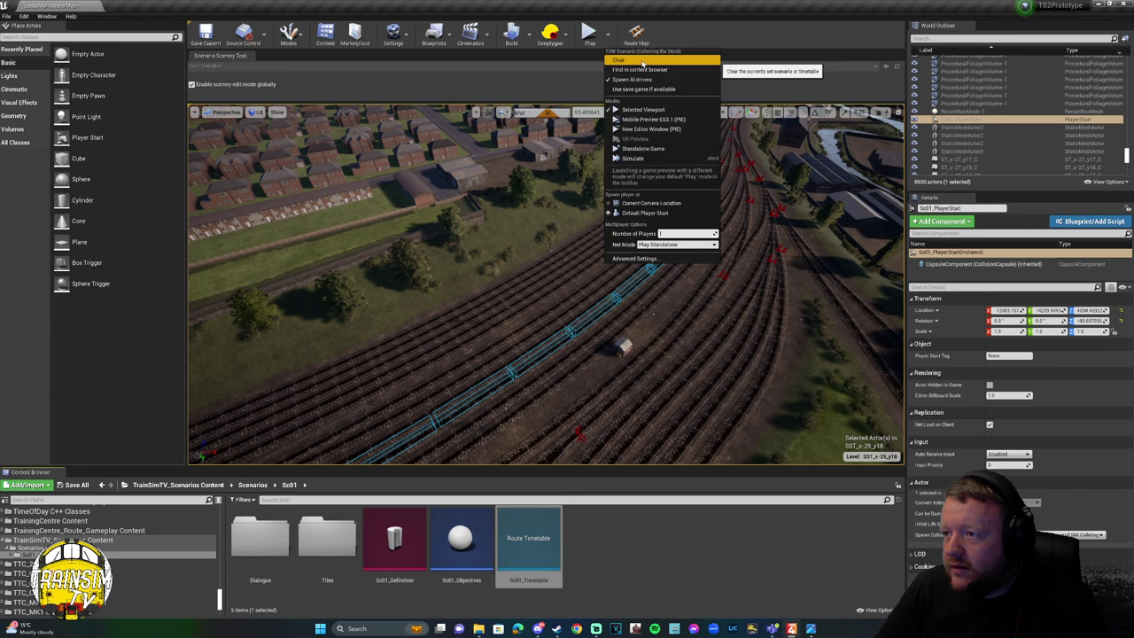
{"action": "right_click_drag", "start_coordinate": [546, 284], "coordinate": [586, 296]}
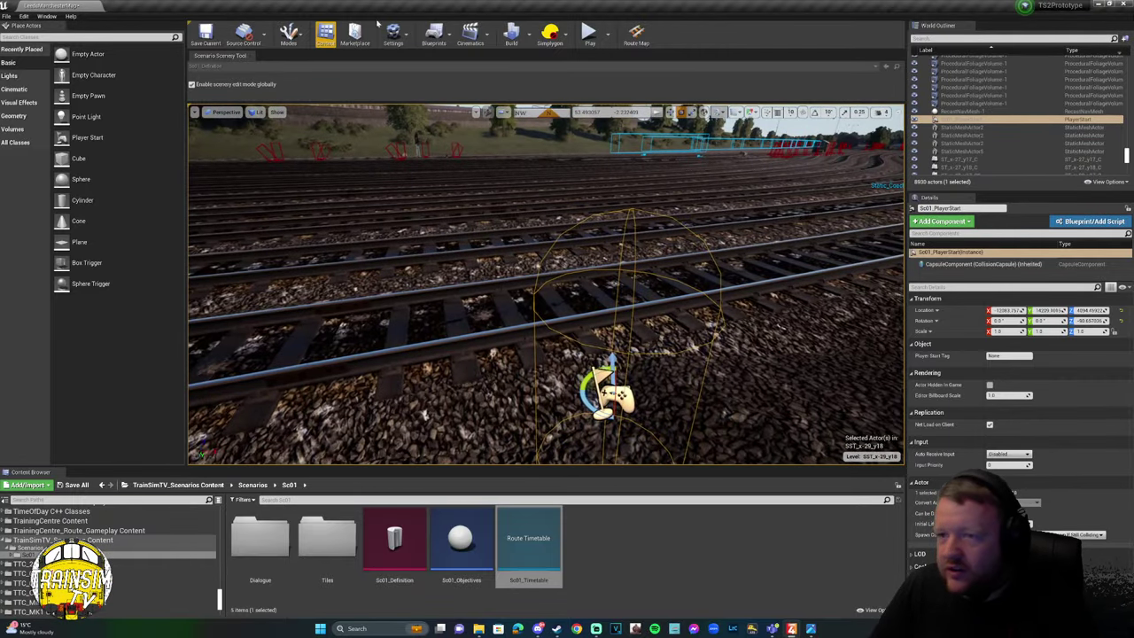
{"action": "left_click", "coordinate": [589, 33]}
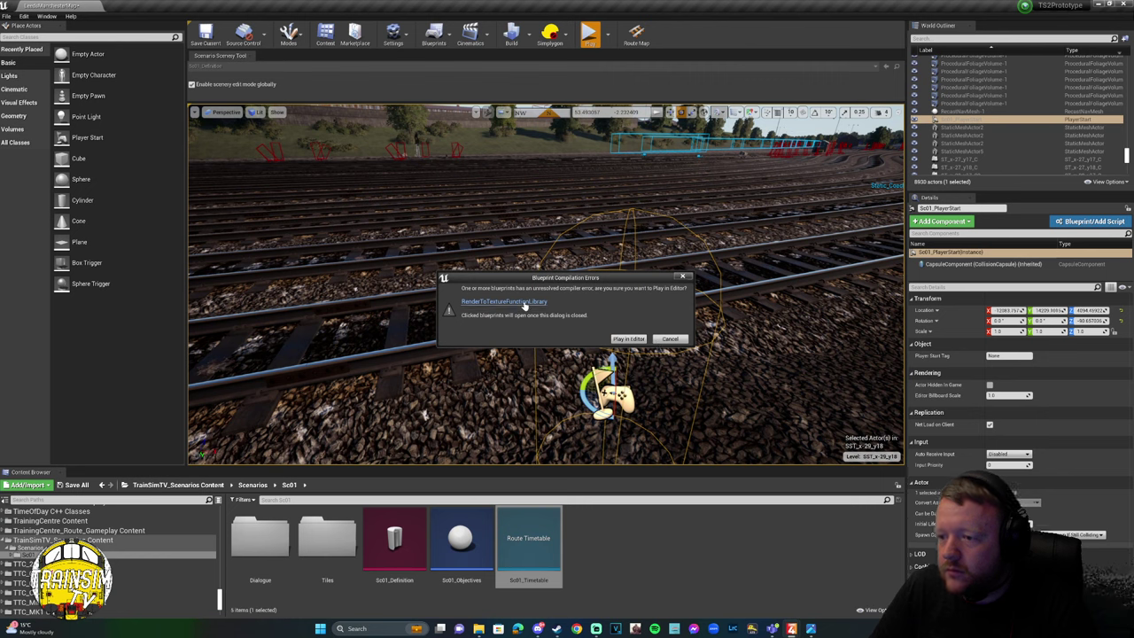
{"action": "left_click", "coordinate": [629, 338]}
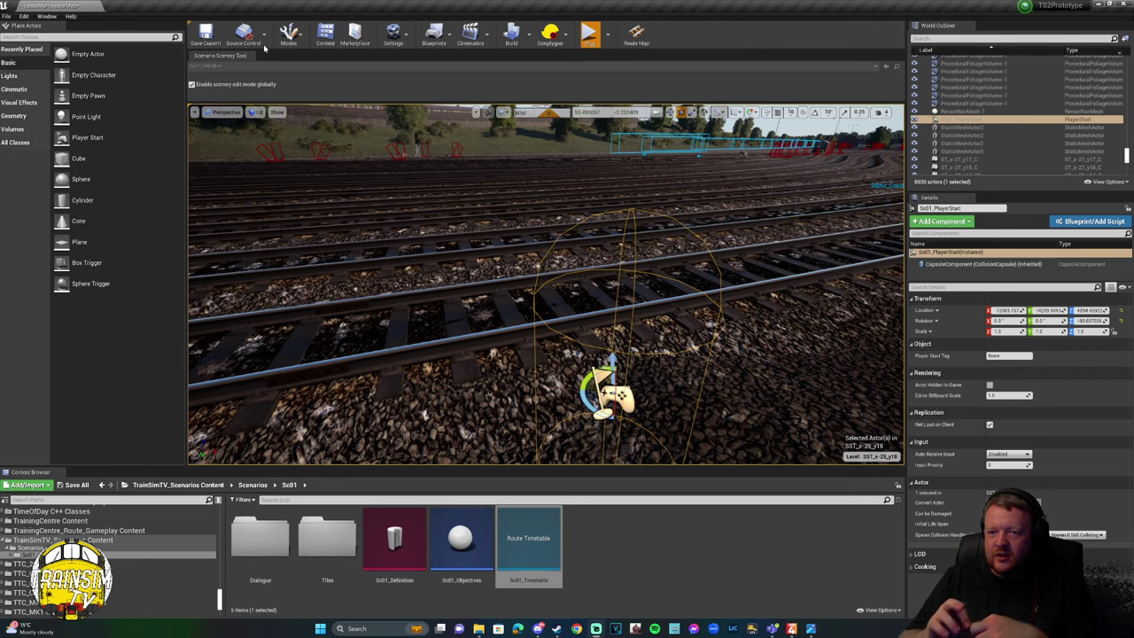
{"action": "key", "text": "alt+p"}
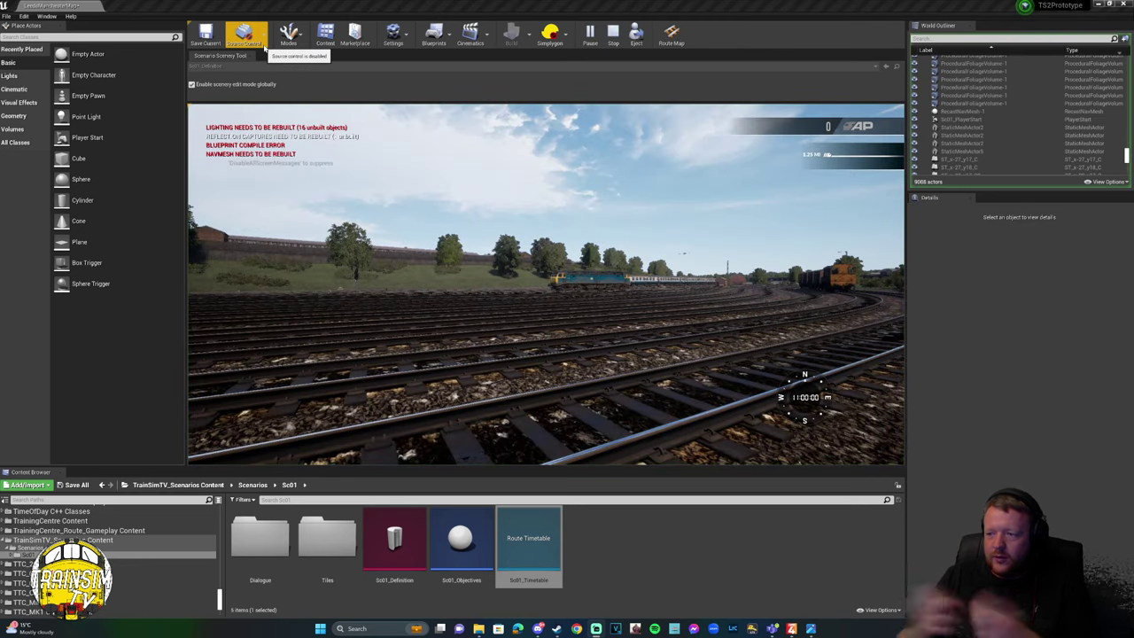
Walk through the sidings in full screen to inspect the stationary Class 47 and coaches, then stop the session and restore the editor layout.
{"action": "left_click", "coordinate": [546, 284]}
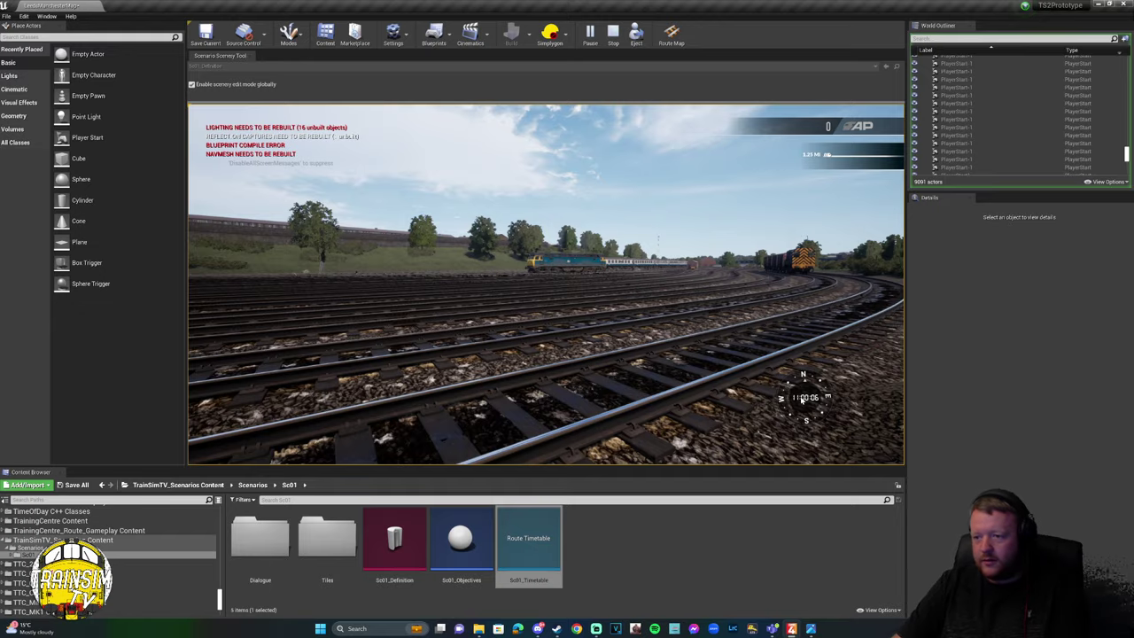
{"action": "key", "text": "F11"}
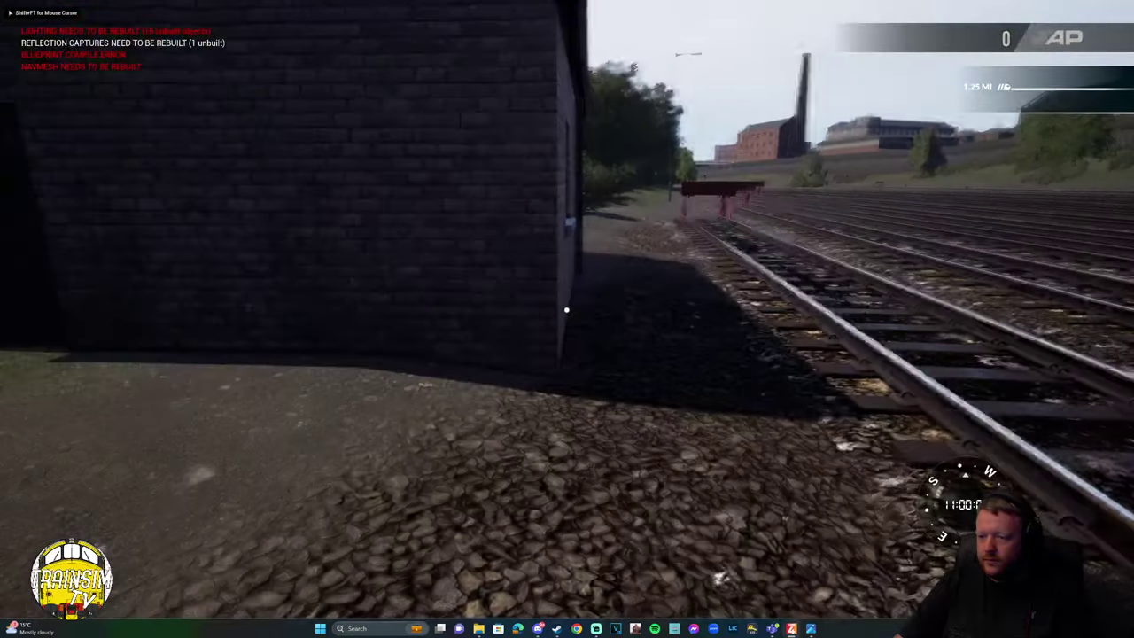
{"action": "left_click", "coordinate": [567, 310]}
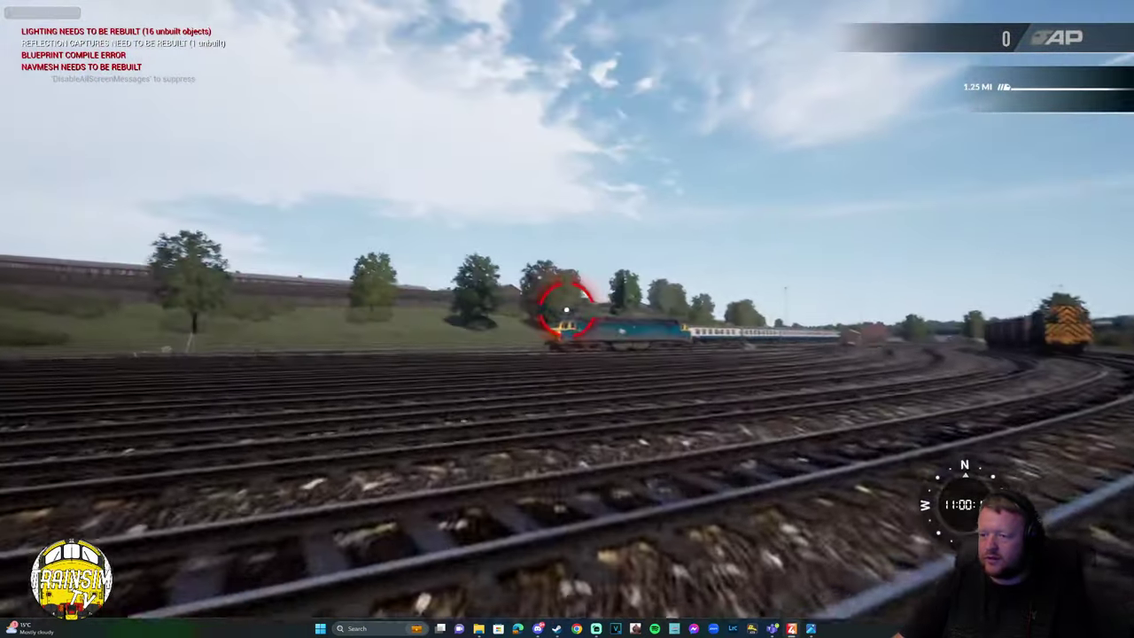
{"action": "key", "text": "w"}
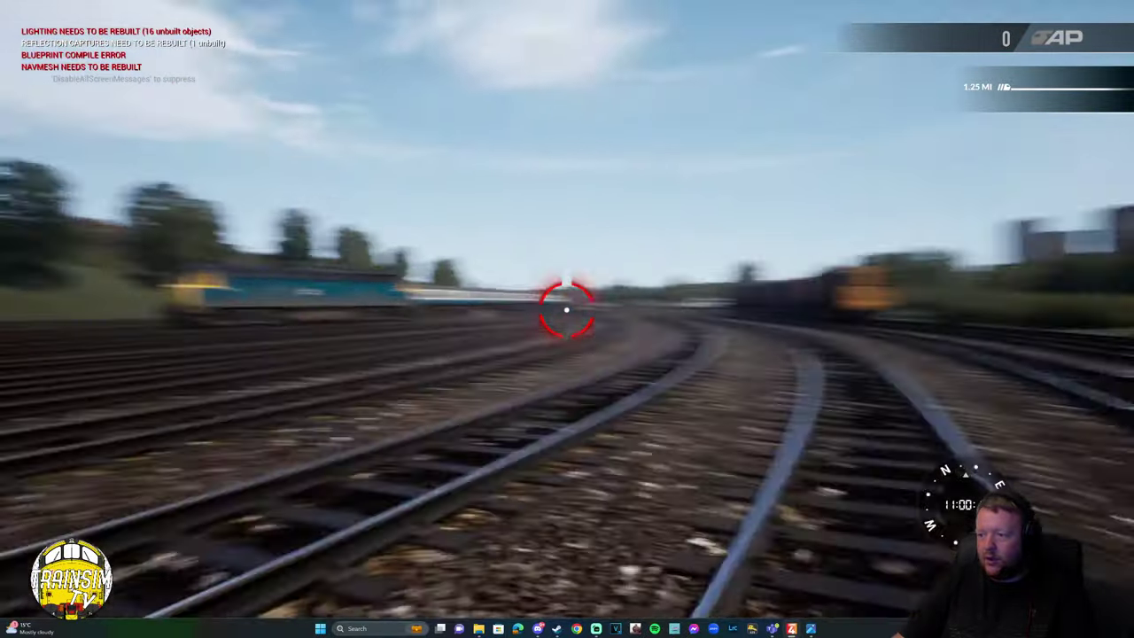
{"action": "left_click_drag", "start_coordinate": [566, 309], "coordinate": [566, 309]}
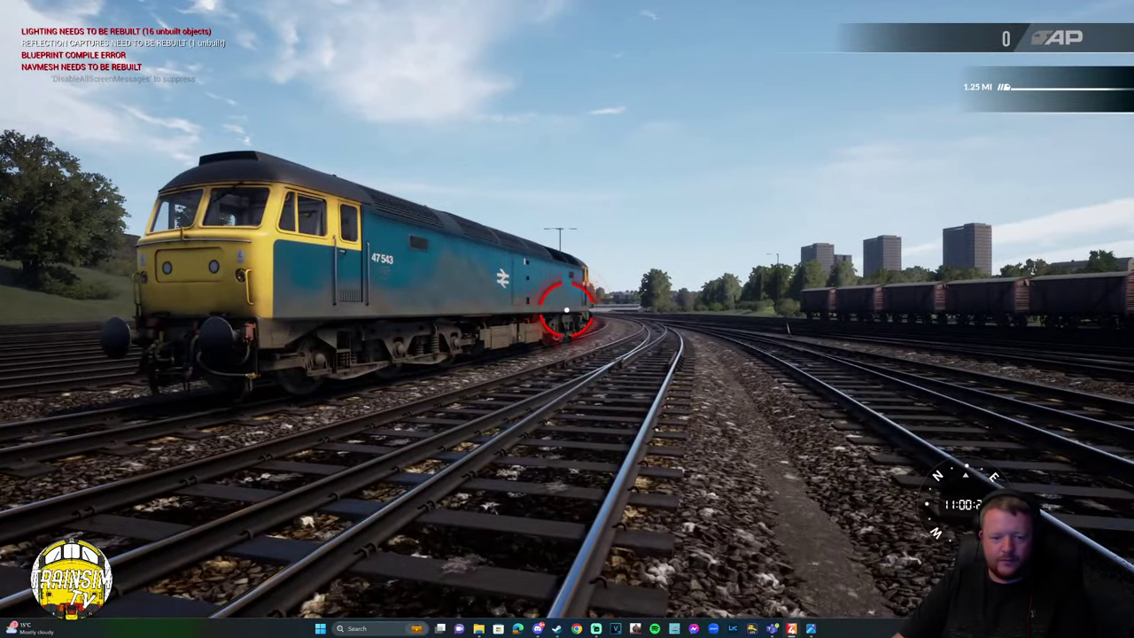
{"action": "key", "text": "Escape"}
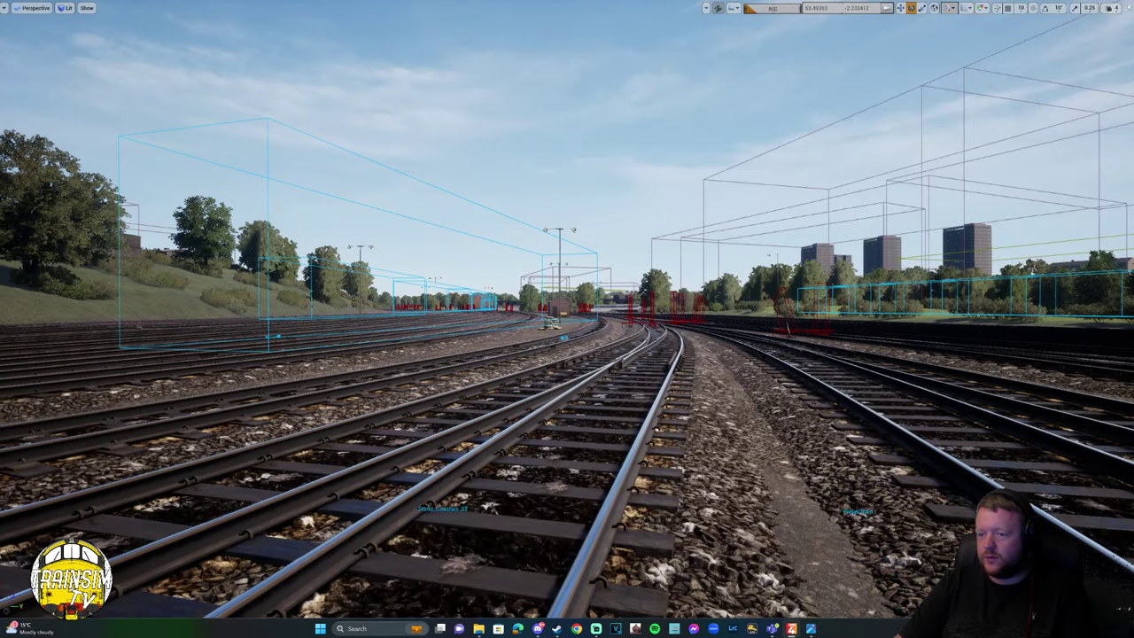
{"action": "right_click_drag", "start_coordinate": [567, 319], "coordinate": [567, 319]}
{"action": "key", "text": "F11"}
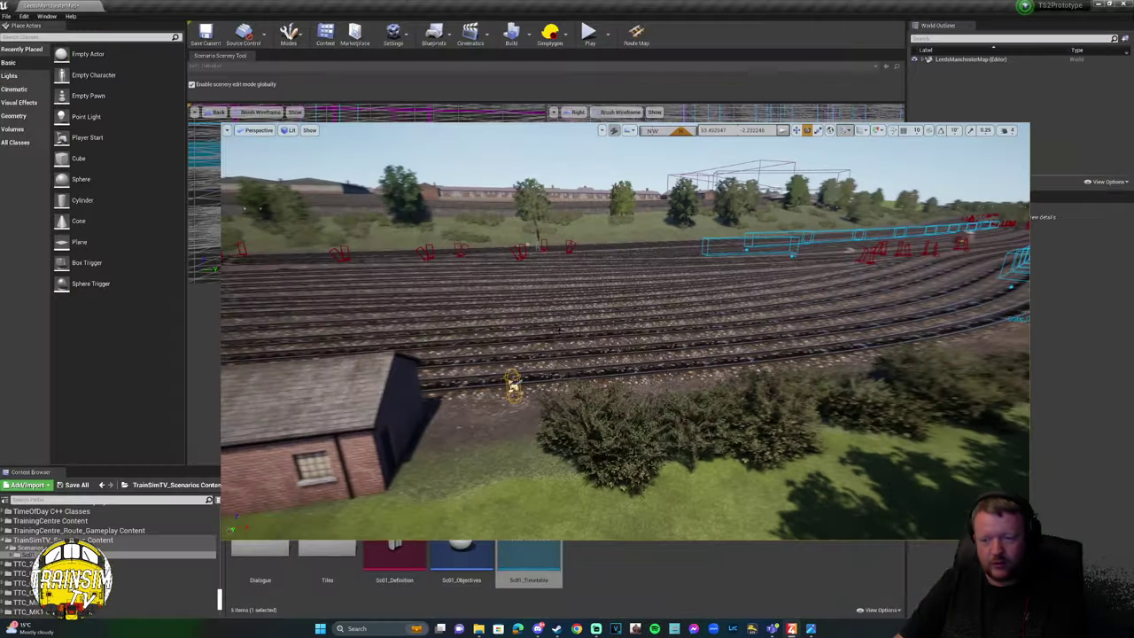
Set the simulation start time in Sc01_Timetable's defaults to 13:00:00 on 1983.07.15, recompile the timetable and close it.
{"action": "double_click", "coordinate": [532, 570]}
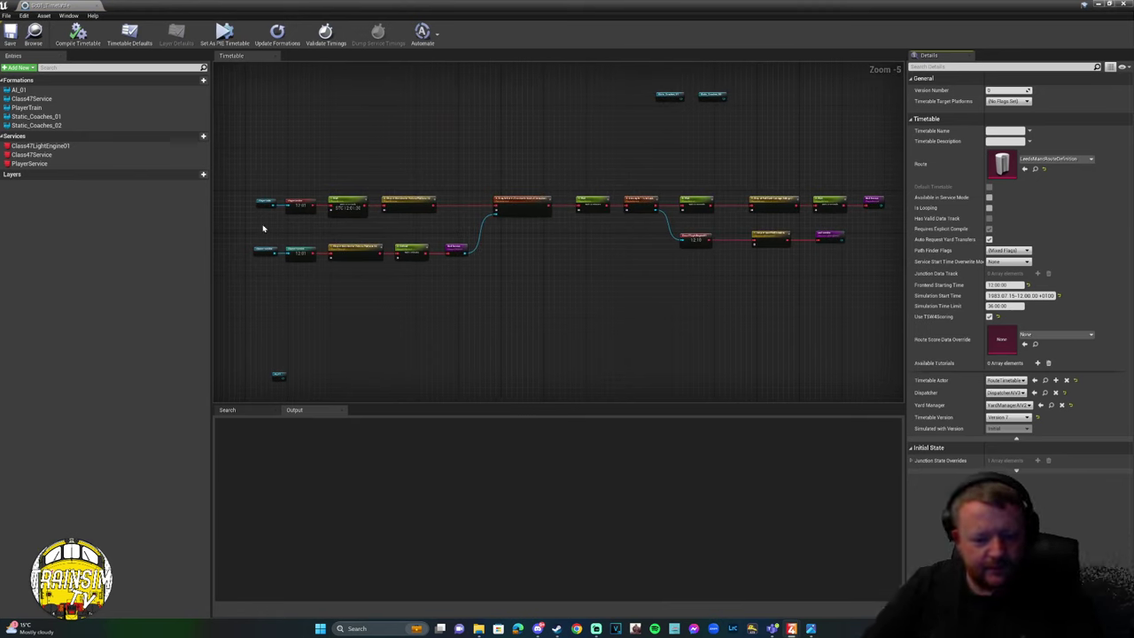
{"action": "scroll", "coordinate": [270, 270], "scroll_direction": "up", "scroll_amount": 2}
{"action": "scroll", "coordinate": [248, 235], "scroll_direction": "up", "scroll_amount": 3}
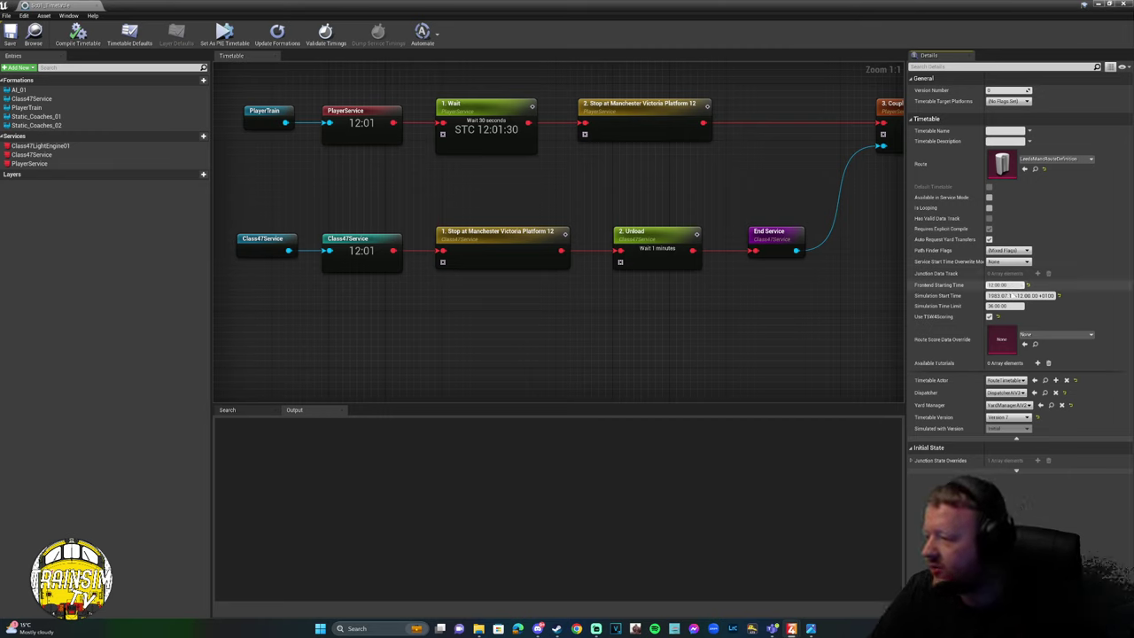
{"action": "left_click", "coordinate": [1063, 298]}
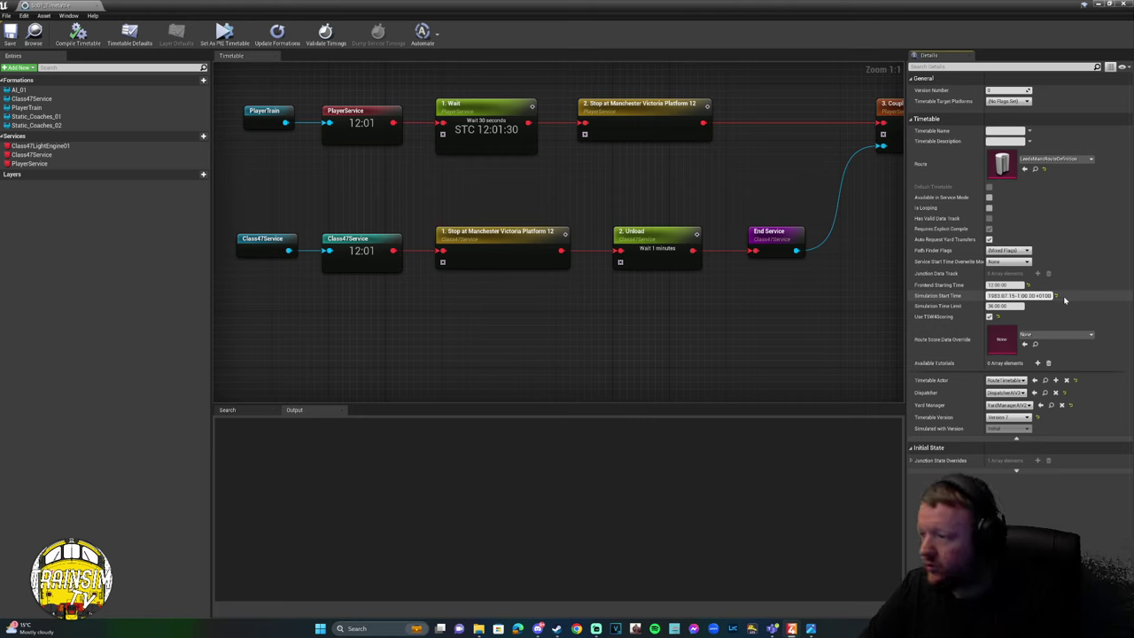
{"action": "type", "text": "3"}
{"action": "key", "text": "Return"}
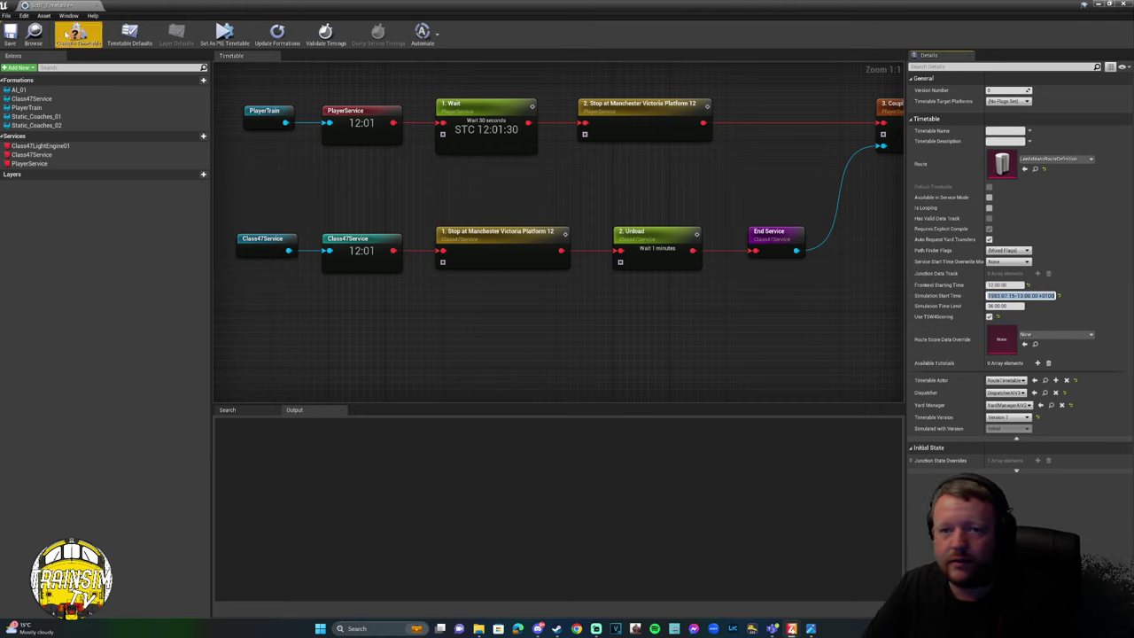
{"action": "left_click", "coordinate": [78, 35]}
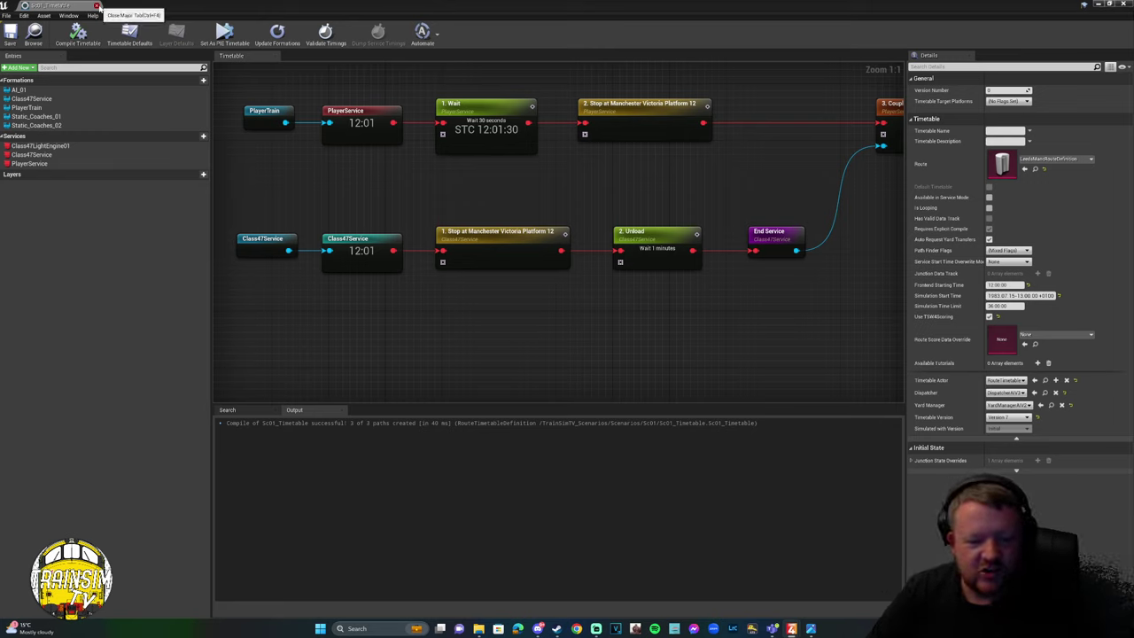
{"action": "left_click", "coordinate": [96, 6]}
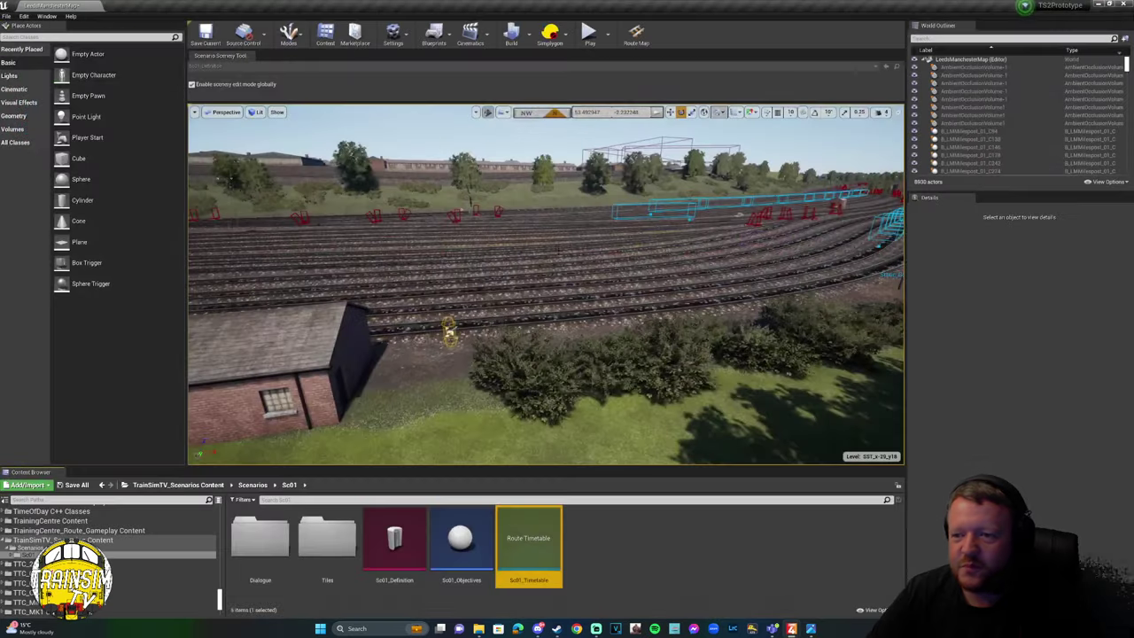
Set the date and time in Sc01_Definition to 13:00:00 on 1983.07.15 and close the definition.
{"action": "double_click", "coordinate": [403, 532]}
{"action": "scroll", "coordinate": [428, 409], "scroll_direction": "down", "scroll_amount": 5}
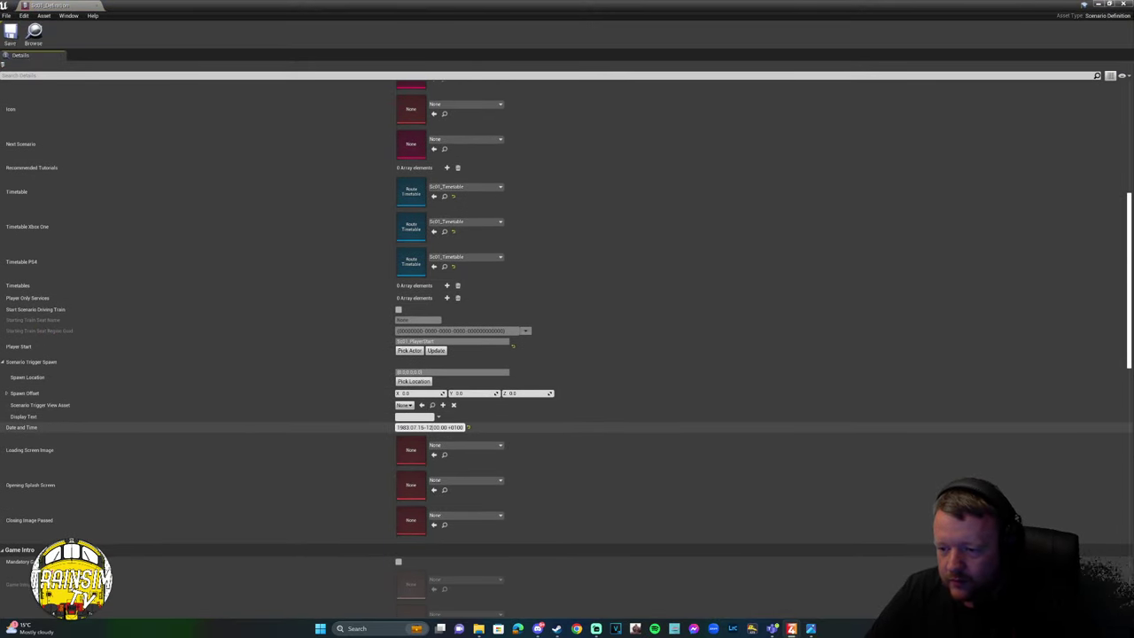
{"action": "key", "text": "BackSpace"}
{"action": "type", "text": "3"}
{"action": "key", "text": "Return"}
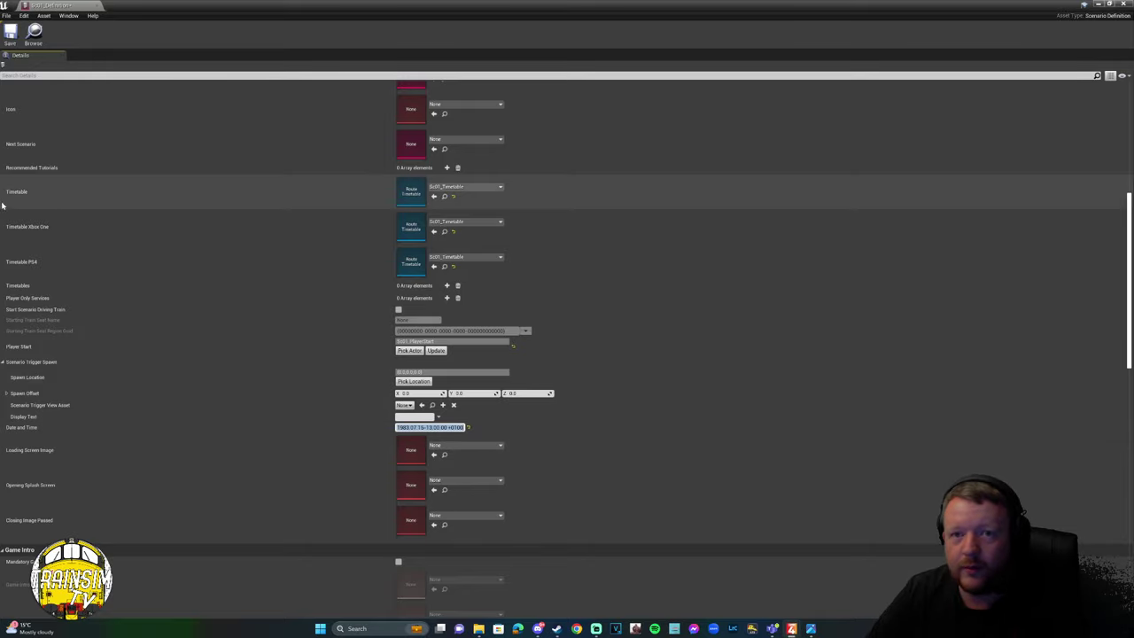
{"action": "left_click", "coordinate": [1126, 5]}
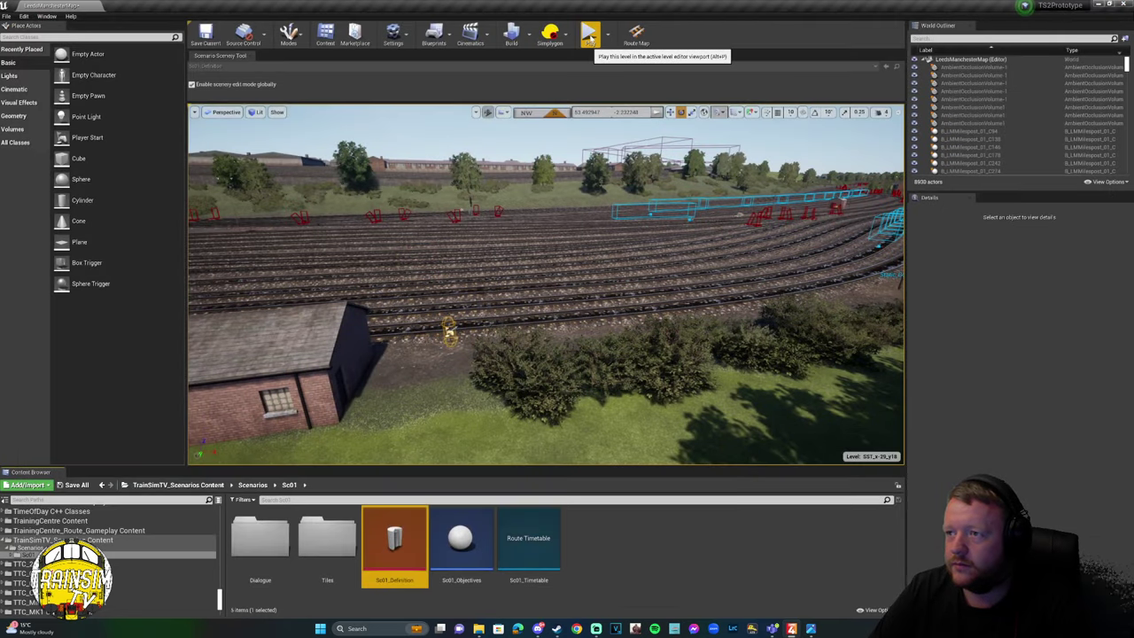
Play the scenario in the editor again to check the start time and the stationary trains, then stop it.
{"action": "left_click", "coordinate": [589, 36]}
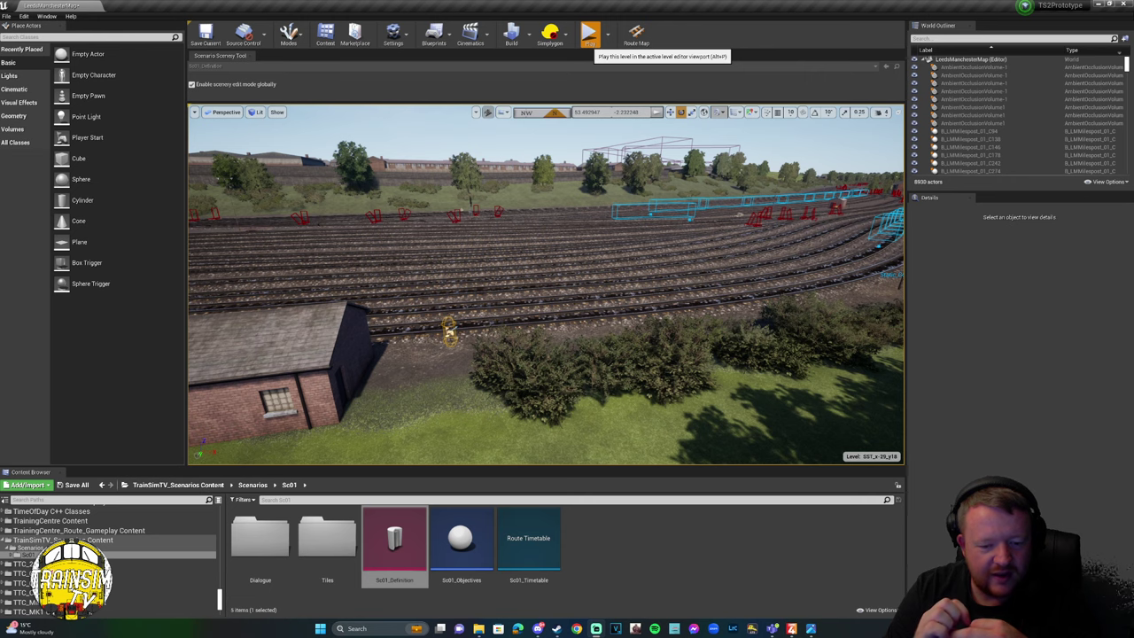
{"action": "left_click", "coordinate": [589, 35]}
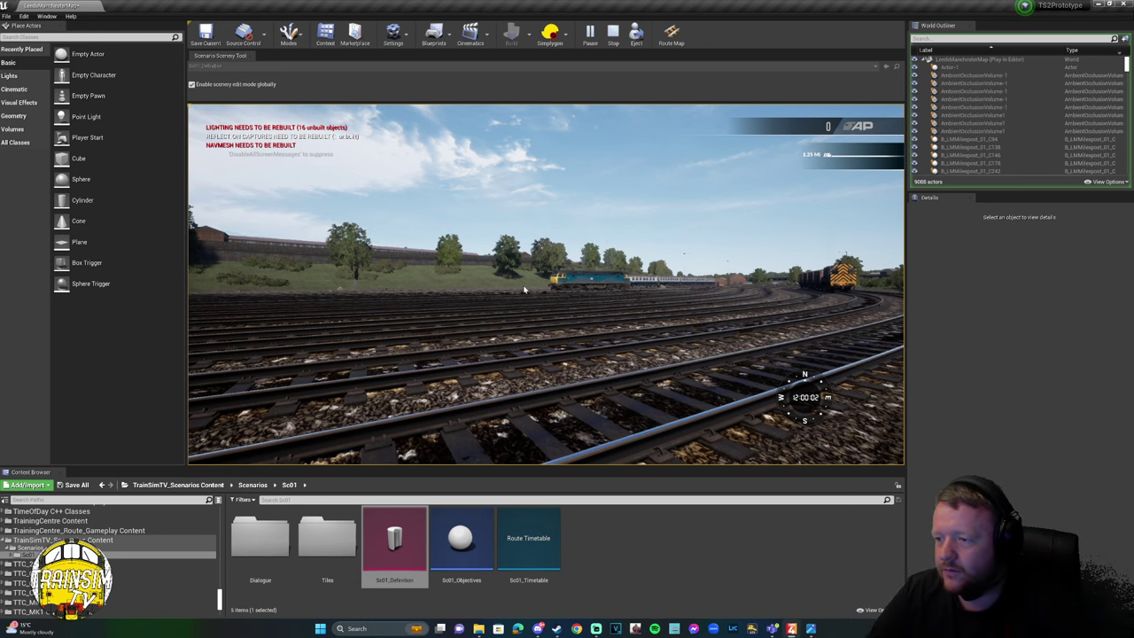
{"action": "right_click_drag", "start_coordinate": [524, 290], "coordinate": [576, 290]}
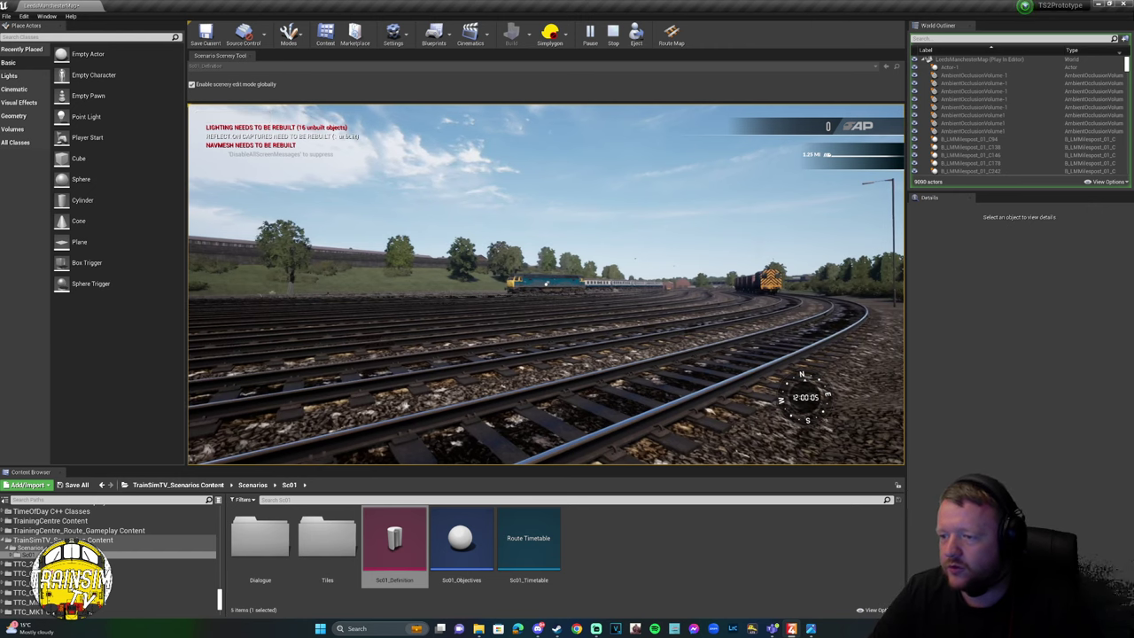
{"action": "key", "text": "Escape"}
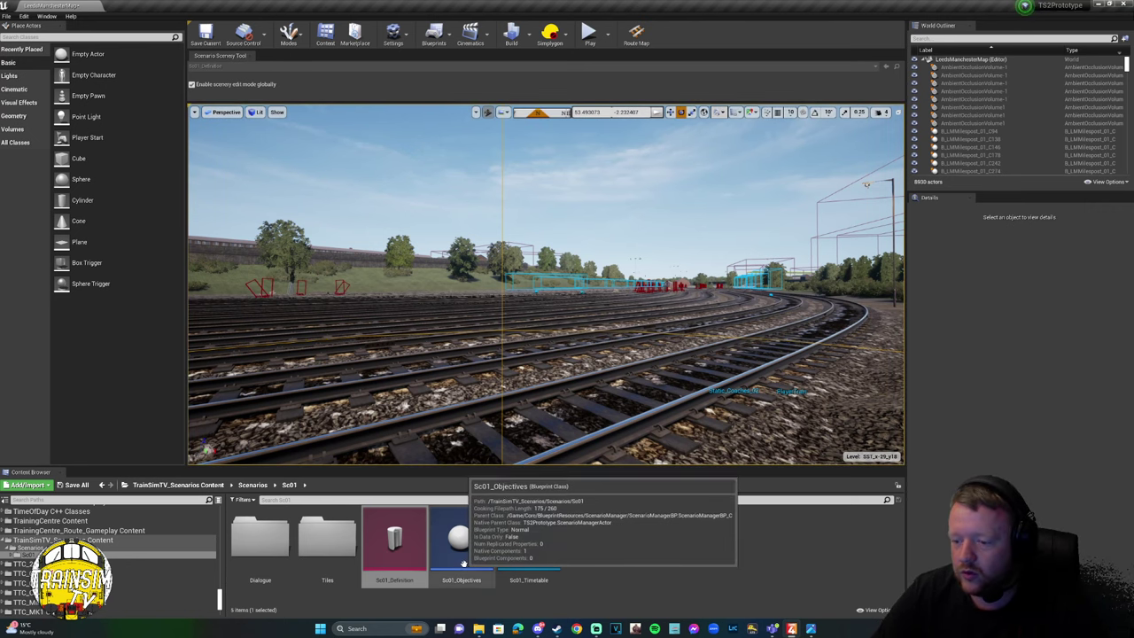
Open the Sc01_Objectives blueprint and bring up its Event Graph.
{"action": "double_click", "coordinate": [490, 560]}
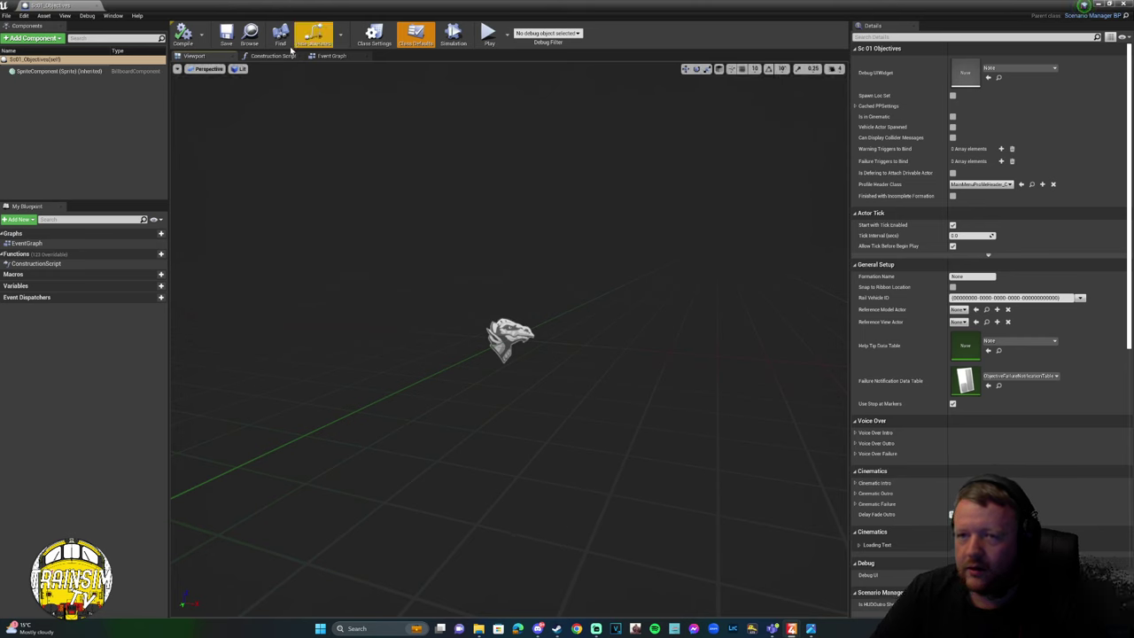
{"action": "left_click", "coordinate": [330, 56]}
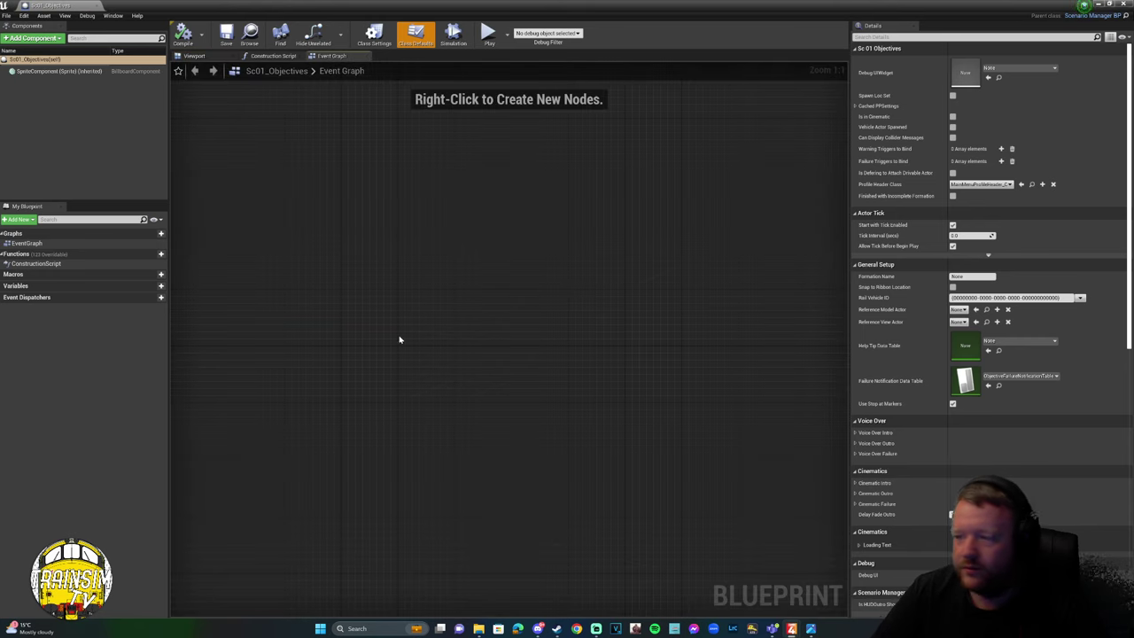
{"action": "scroll", "coordinate": [400, 337], "scroll_direction": "down", "scroll_amount": 2}
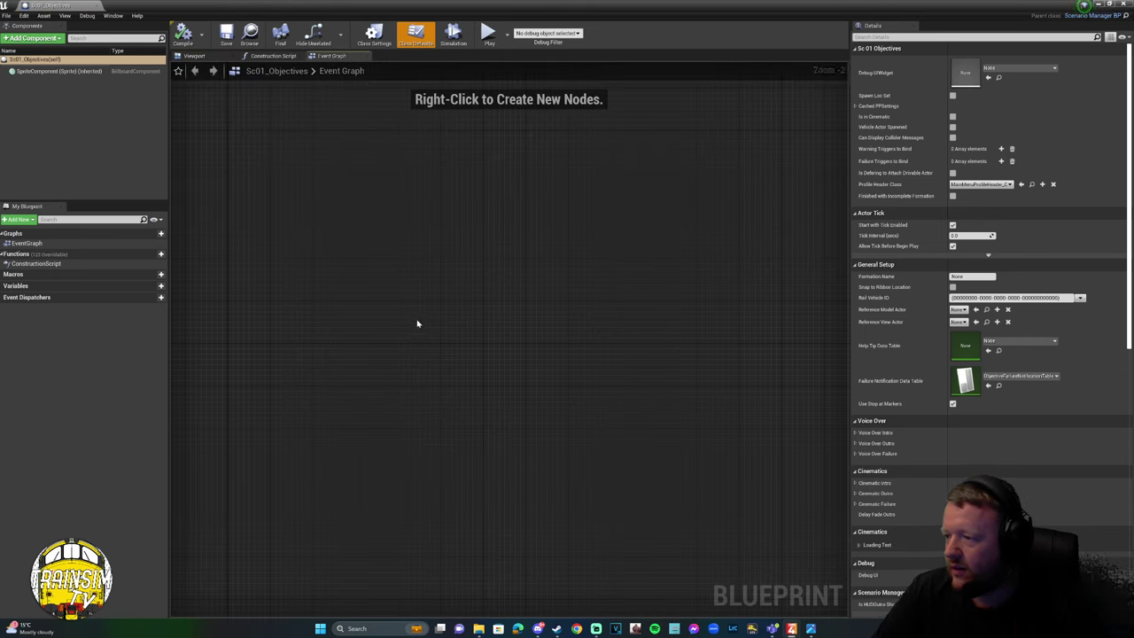
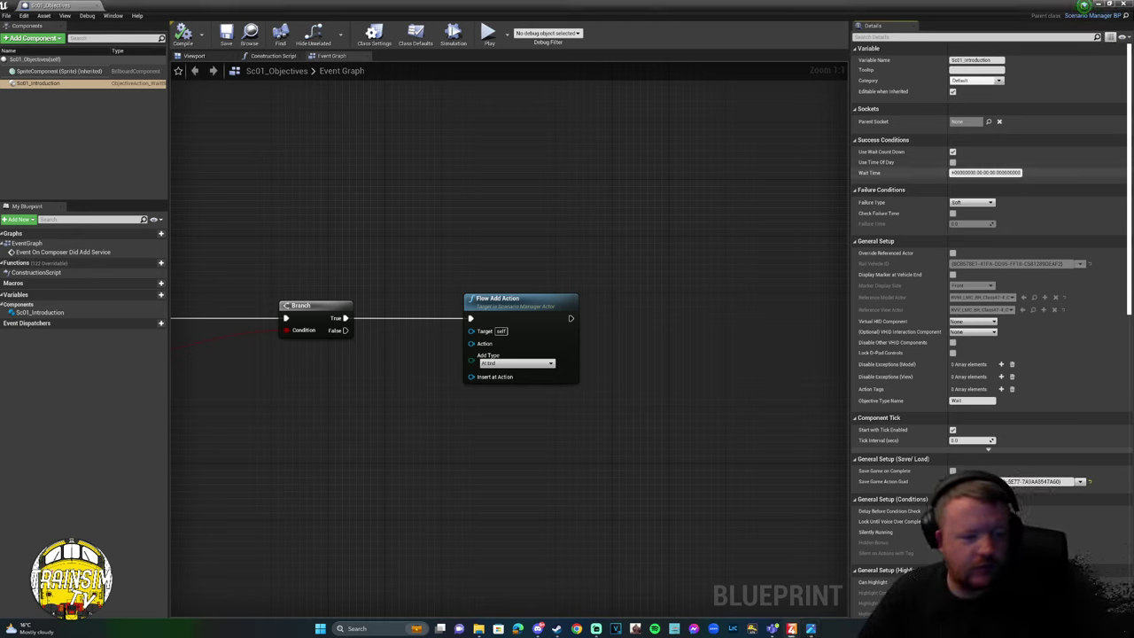
Set the Sc01_Introduction component's wait time to 00:01:00 and hide both its objective and complete notifications.
{"action": "left_click", "coordinate": [1001, 172]}
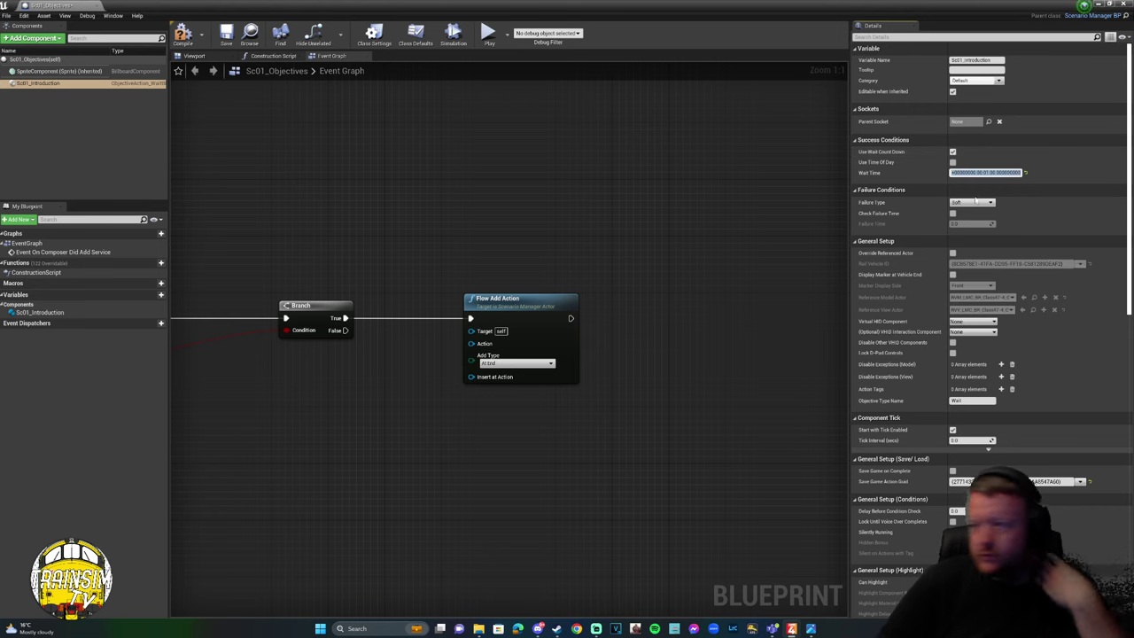
{"action": "scroll", "coordinate": [956, 186], "scroll_direction": "down", "scroll_amount": 3}
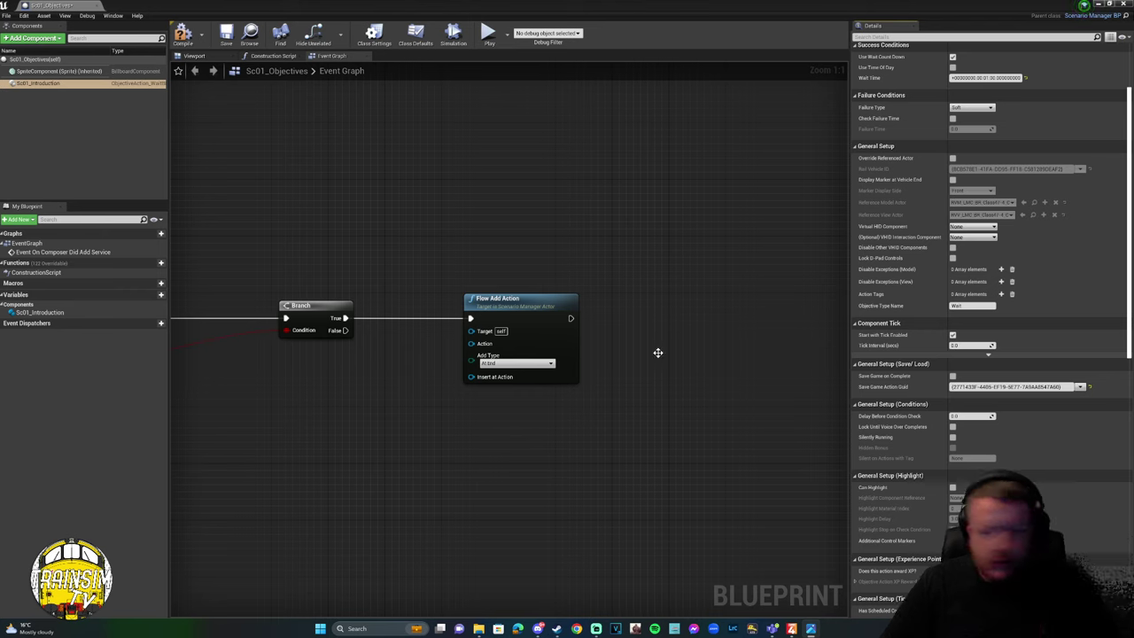
{"action": "scroll", "coordinate": [983, 310], "scroll_direction": "down", "scroll_amount": 10}
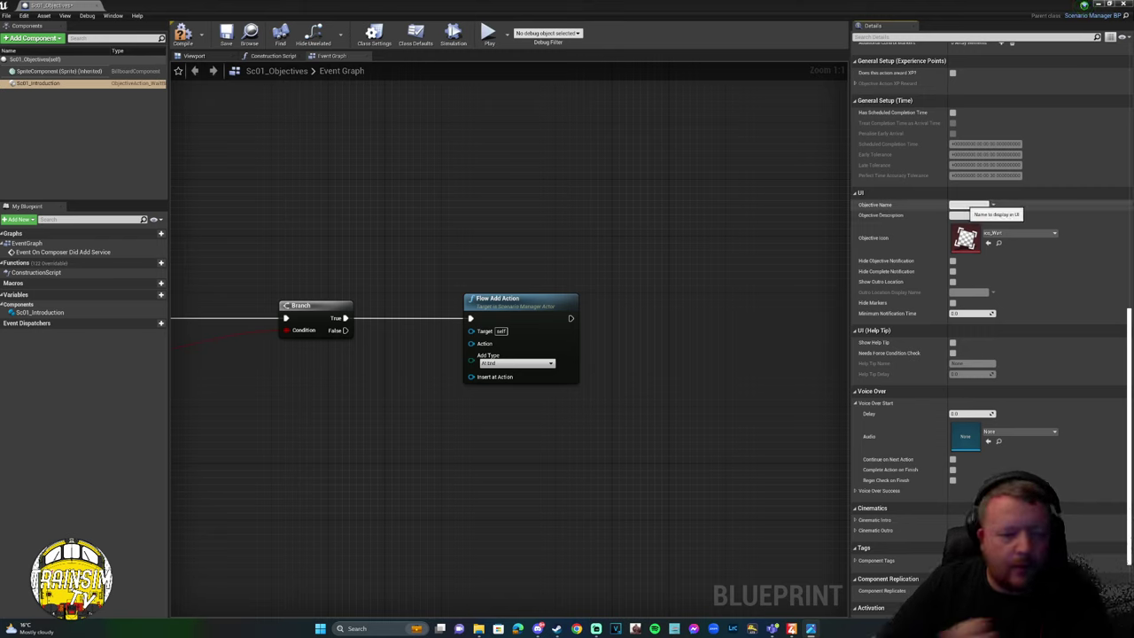
{"action": "left_click", "coordinate": [953, 261]}
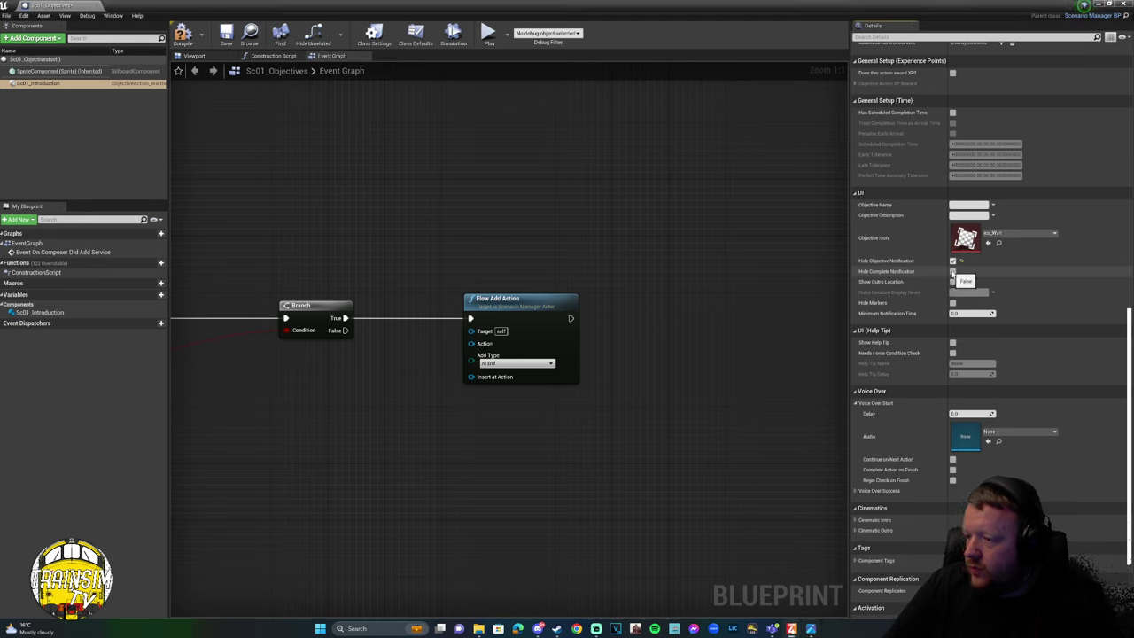
{"action": "left_click", "coordinate": [952, 271]}
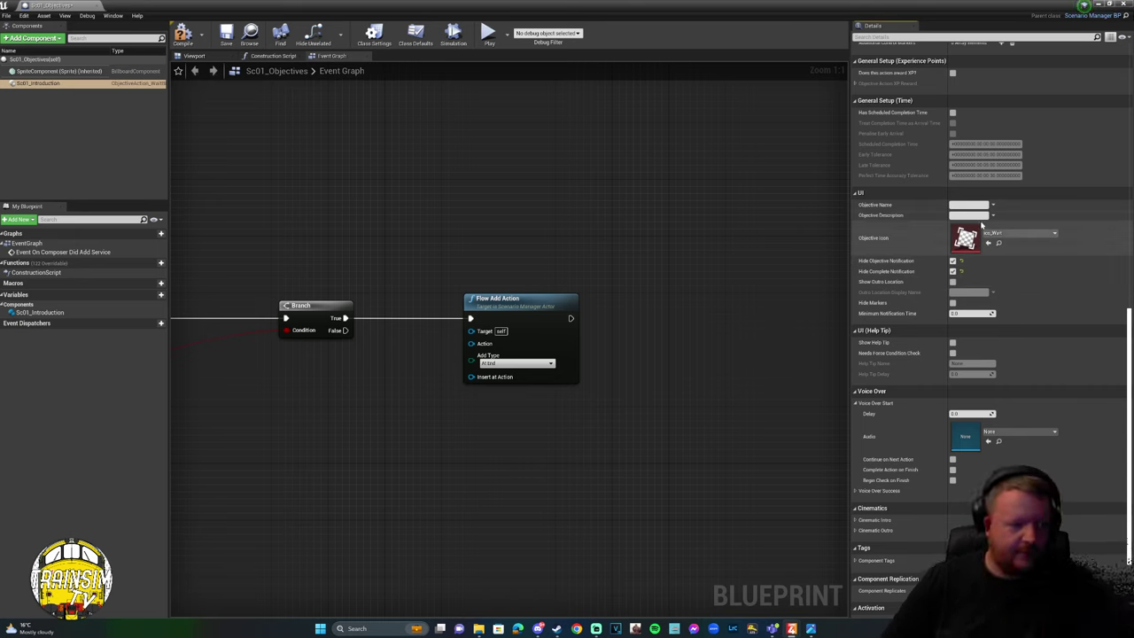
{"action": "scroll", "coordinate": [974, 266], "scroll_direction": "down", "scroll_amount": 3}
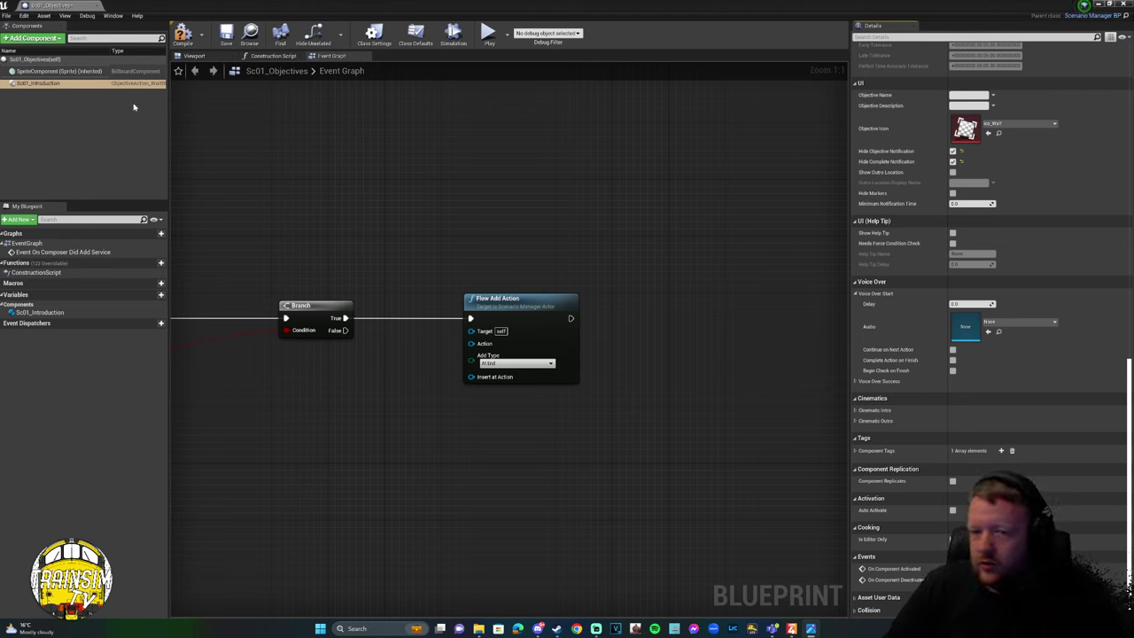
Return to the main level editor and open the Dialogue folder inside Sc01.
{"action": "left_click", "coordinate": [1102, 6]}
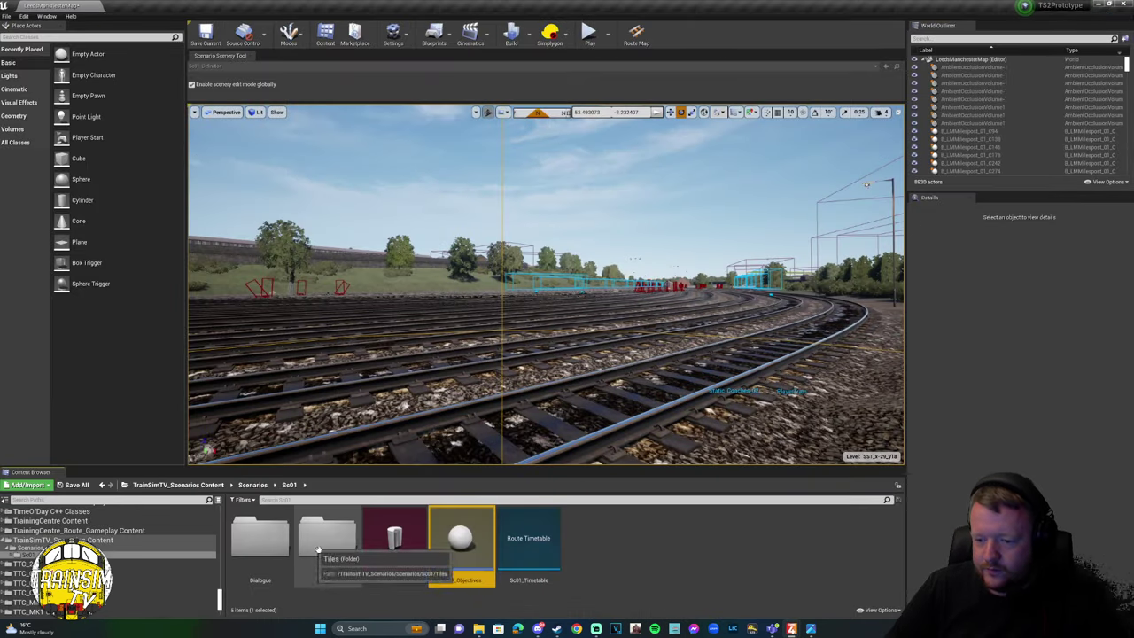
{"action": "left_click", "coordinate": [266, 558]}
{"action": "double_click", "coordinate": [266, 559]}
{"action": "right_click", "coordinate": [287, 556]}
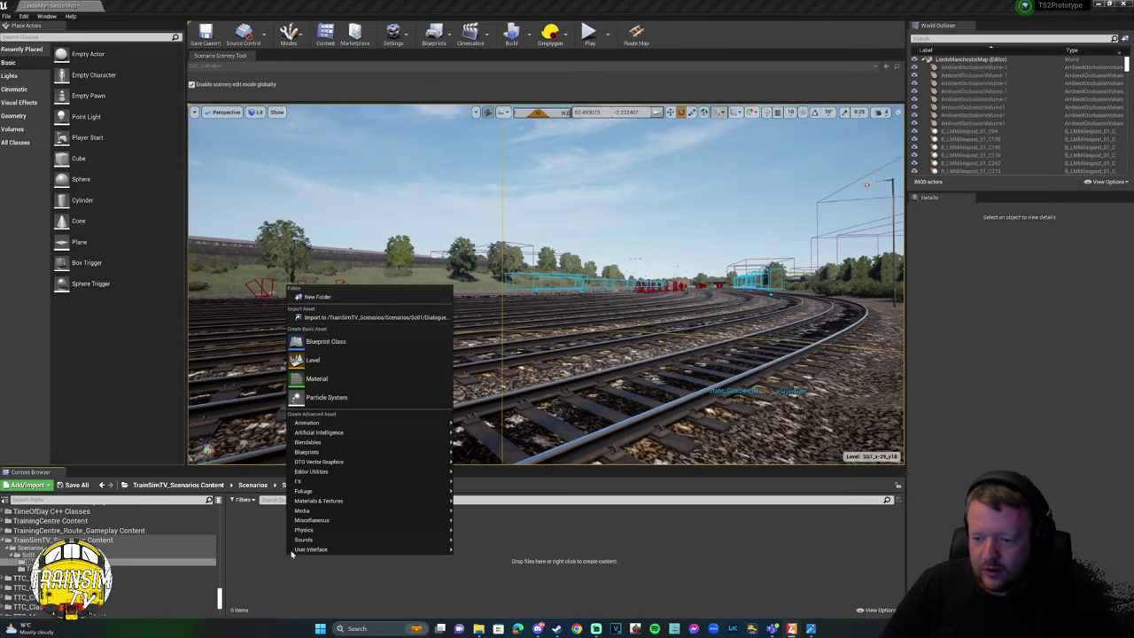
{"action": "key", "text": "Escape"}
{"action": "key", "text": "alt+Left"}
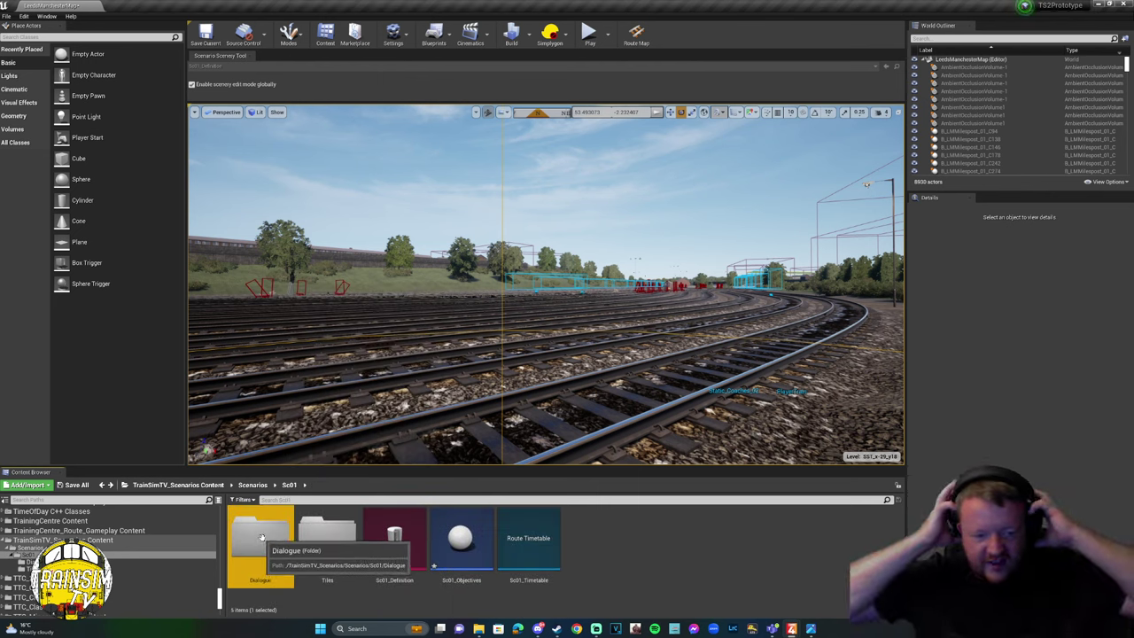
{"action": "double_click", "coordinate": [263, 538]}
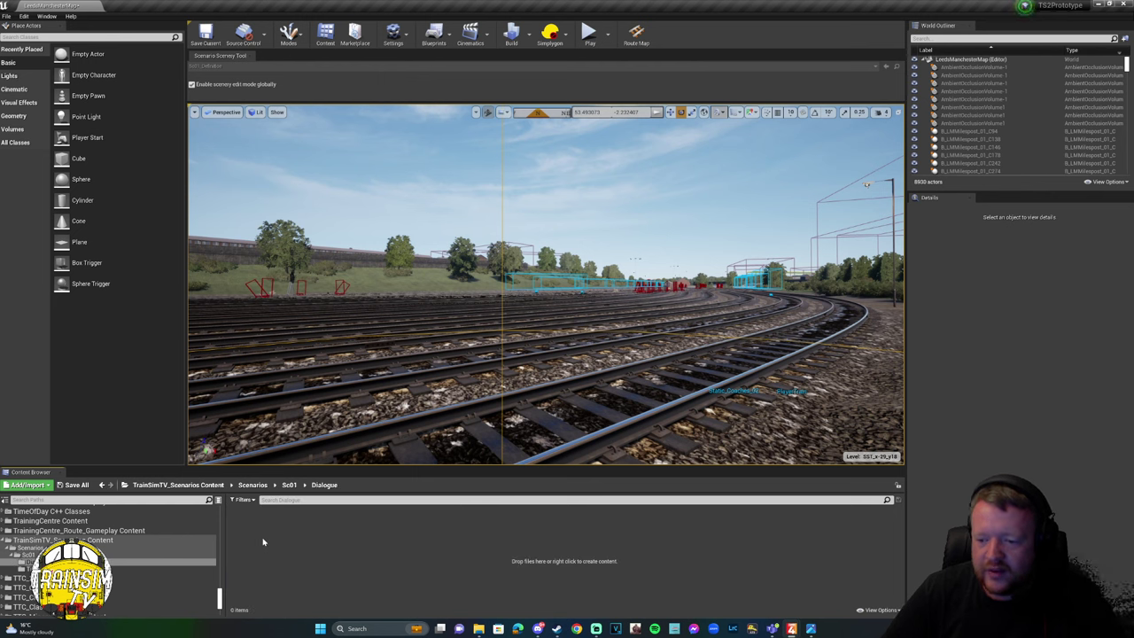
Create a Sound Cue in the Dialogue folder and name it Sc01_S01.
{"action": "right_click", "coordinate": [262, 541]}
{"action": "mouse_move", "coordinate": [289, 533]}
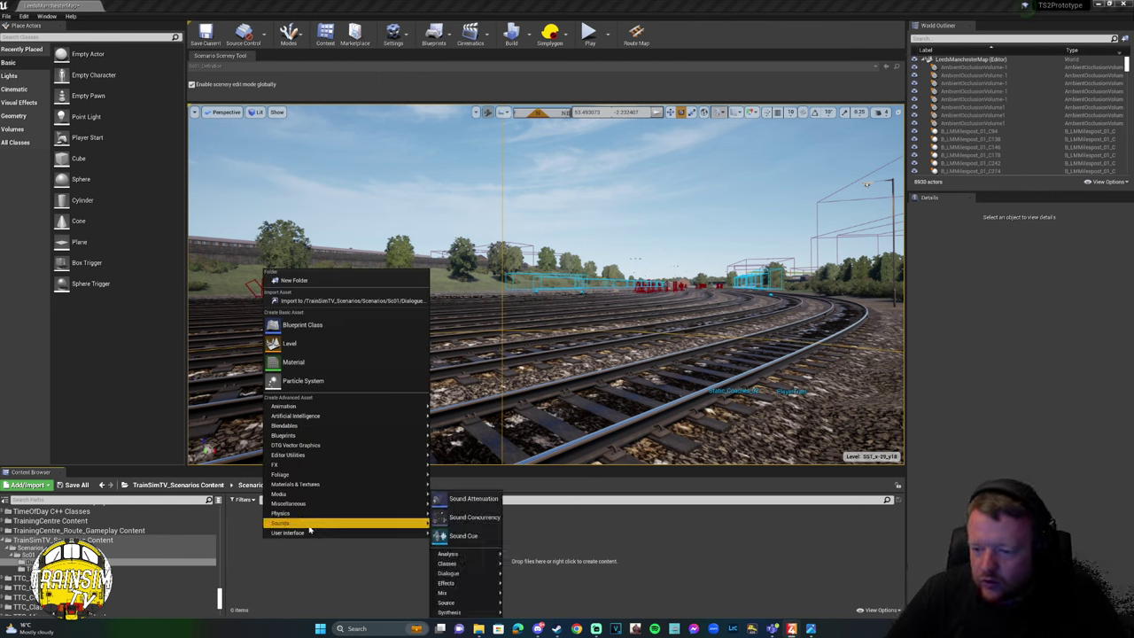
{"action": "left_click", "coordinate": [465, 535]}
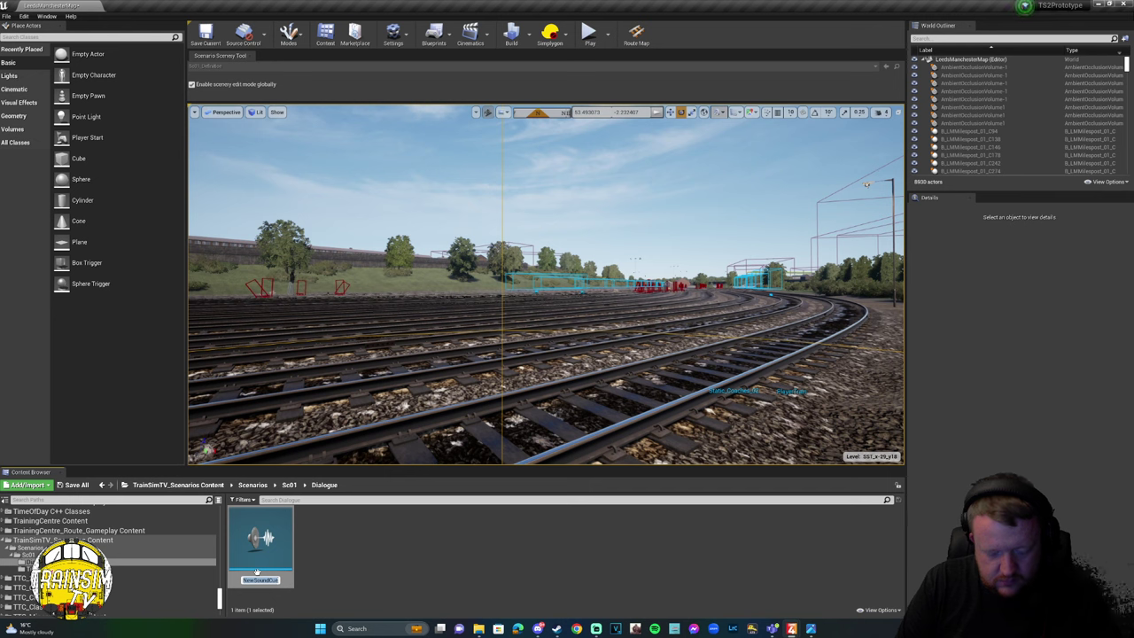
{"action": "type", "text": "Sc"}
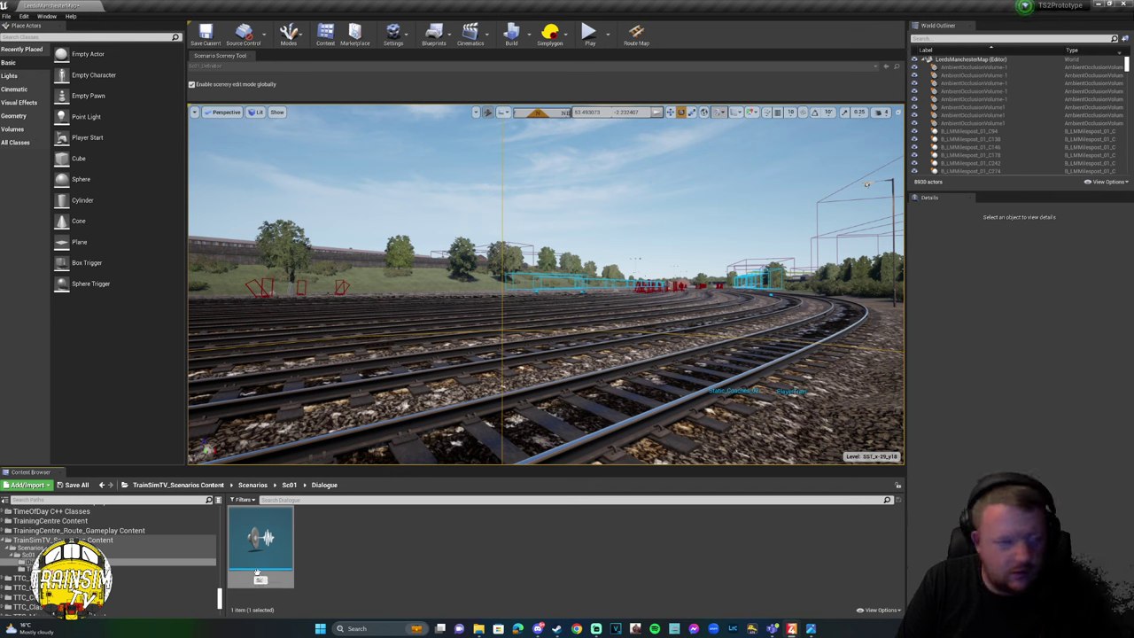
{"action": "type", "text": "01_"}
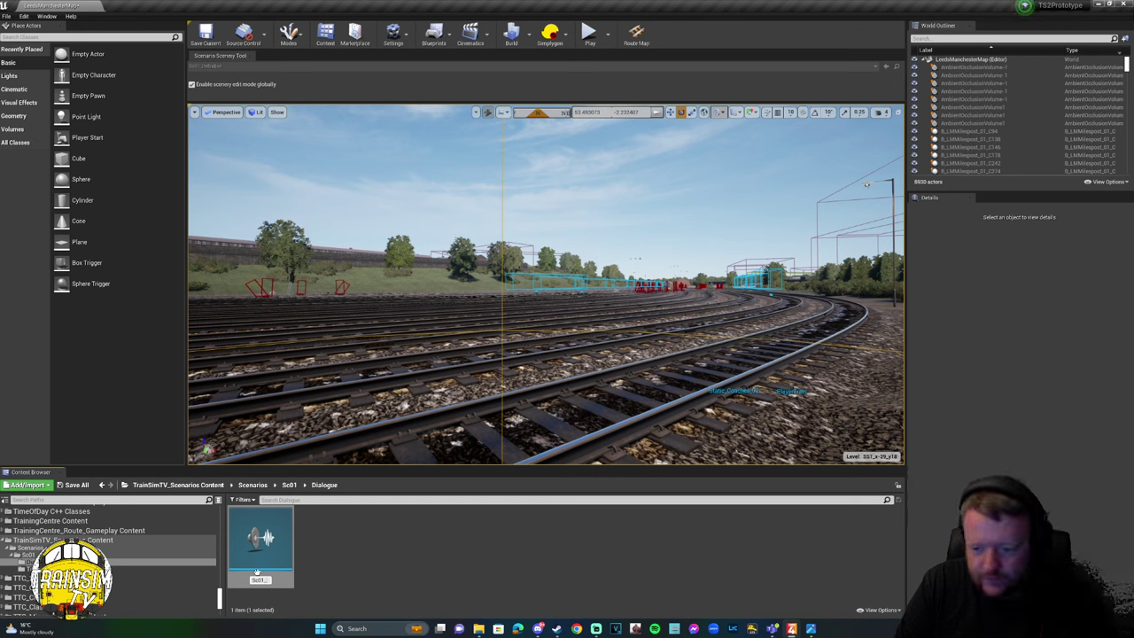
{"action": "type", "text": "D"}
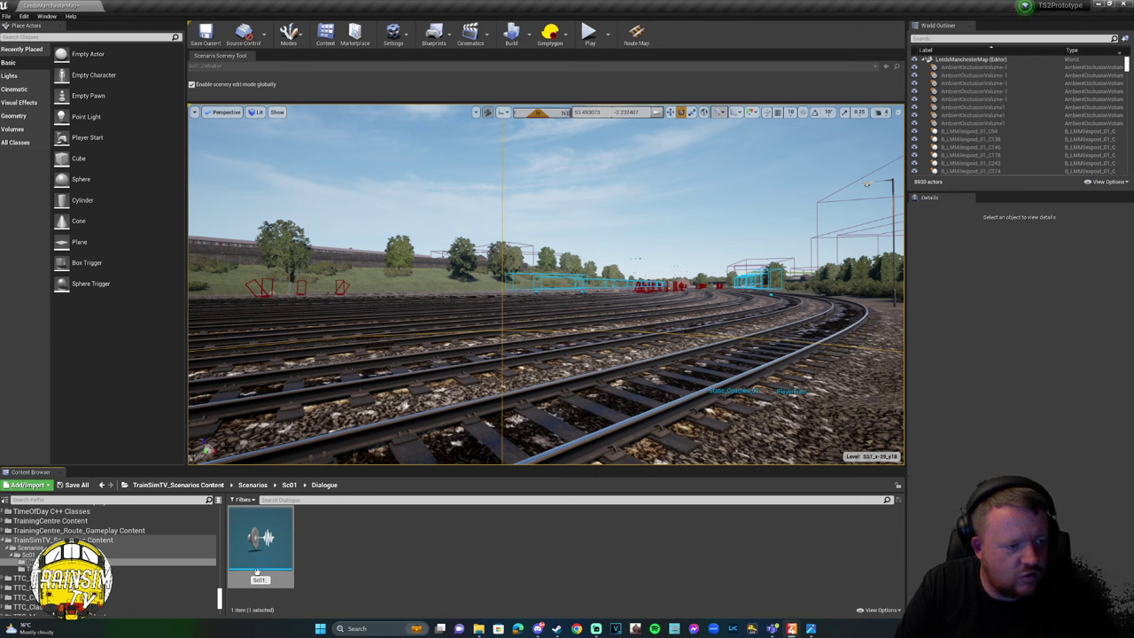
{"action": "type", "text": "i"}
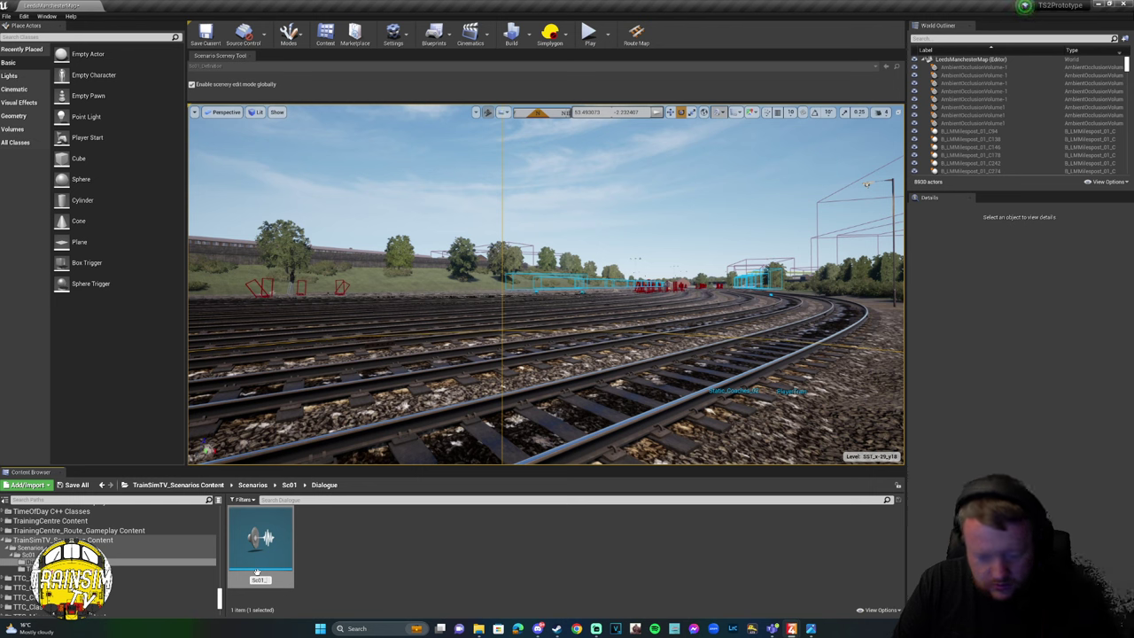
{"action": "type", "text": "alo"}
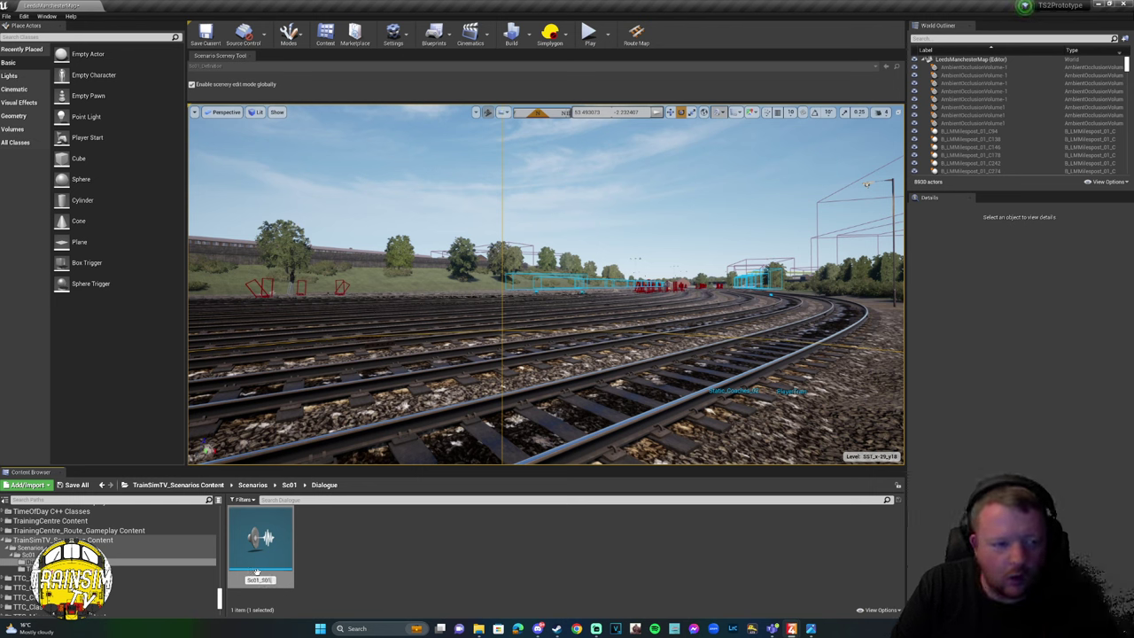
{"action": "key", "text": "Return"}
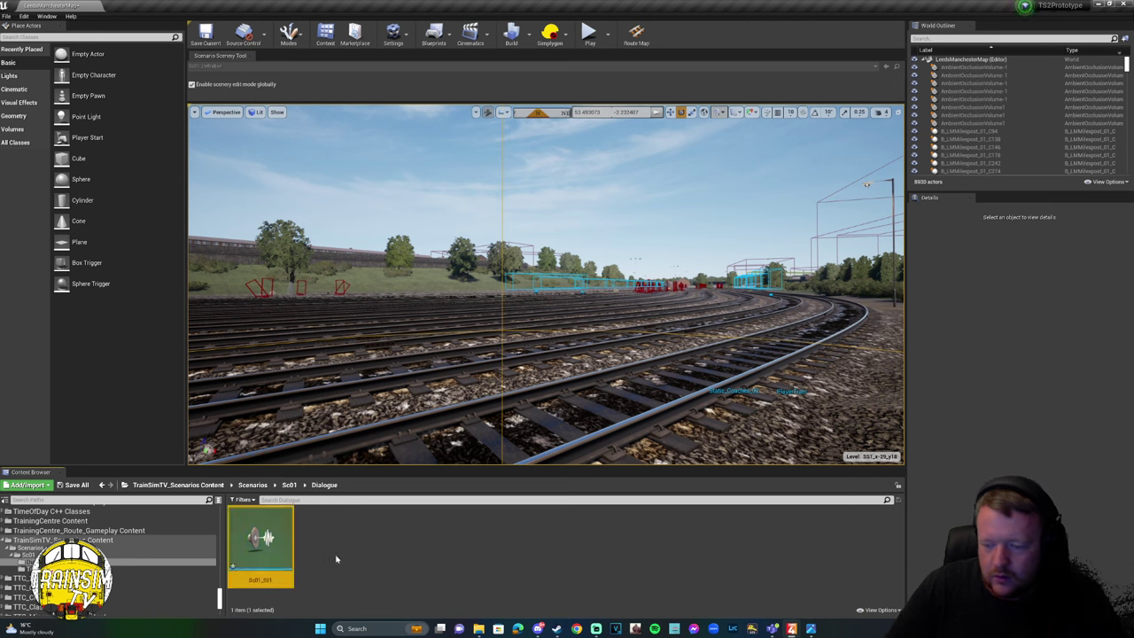
{"action": "right_click", "coordinate": [337, 559]}
{"action": "mouse_move", "coordinate": [428, 541]}
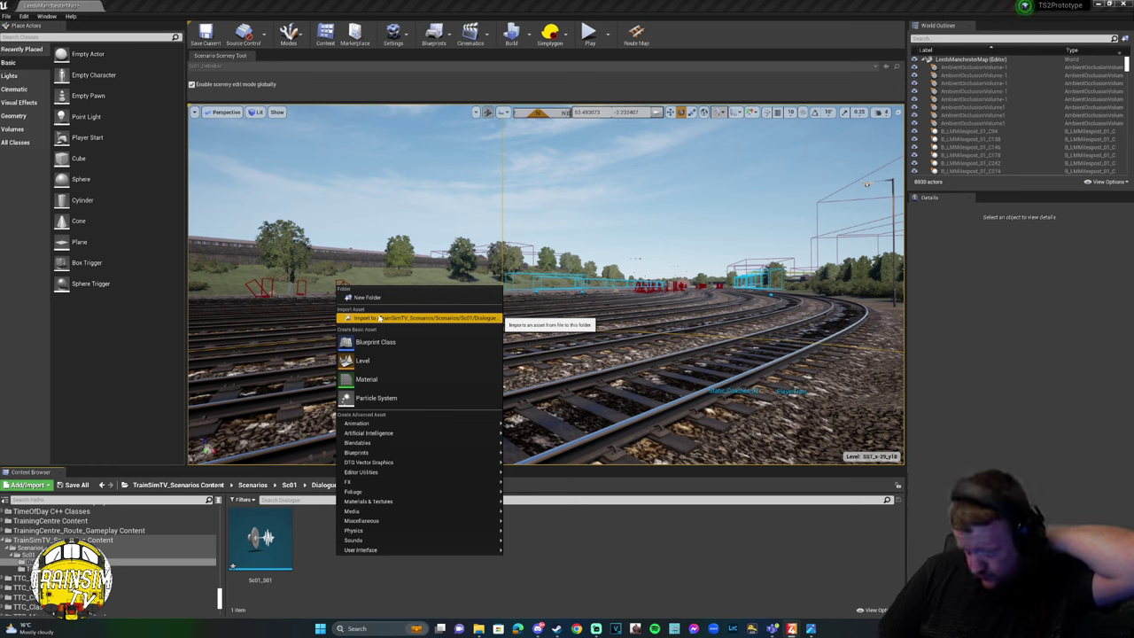
{"action": "mouse_move", "coordinate": [368, 500]}
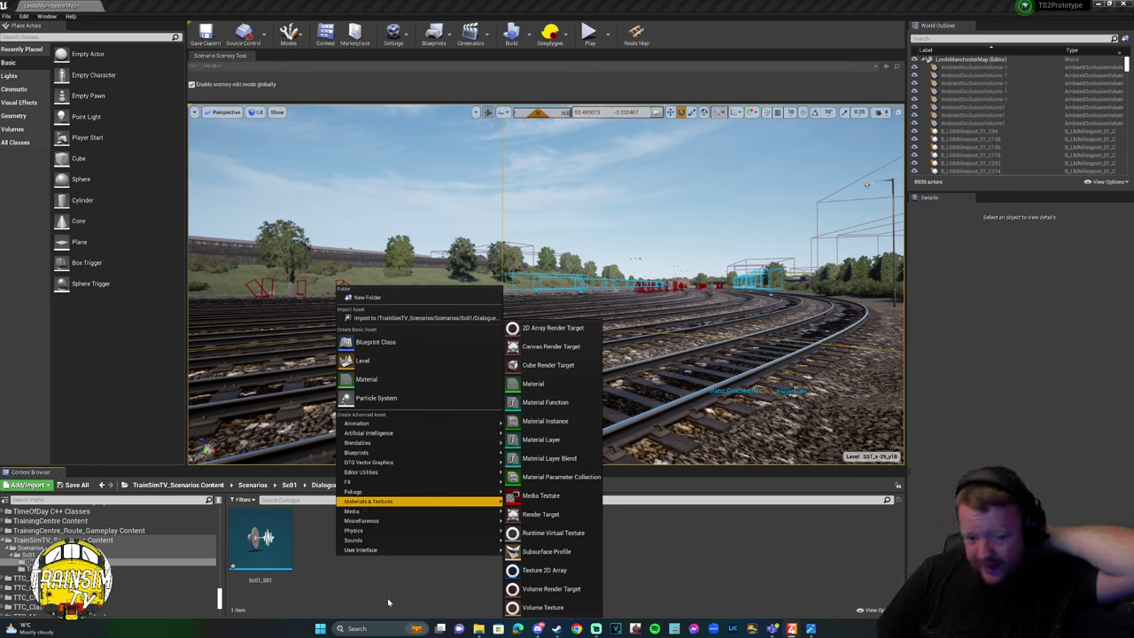
Switch to the Windows Sound Recorder and review the microphones available for recording dialogue.
{"action": "left_click", "coordinate": [372, 628]}
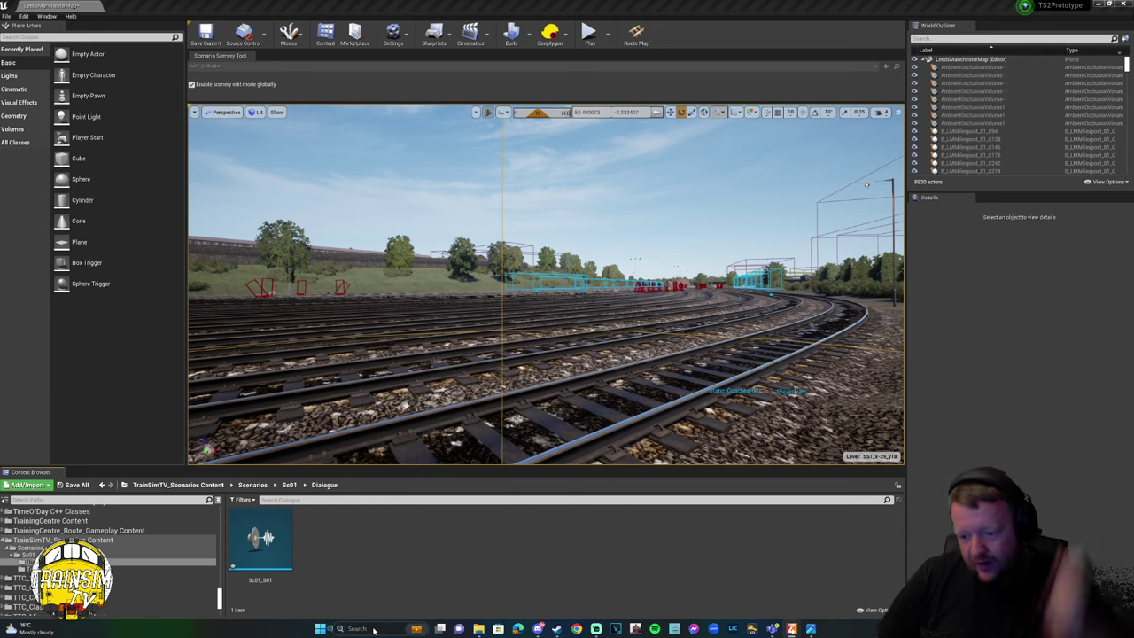
{"action": "type", "text": "vo"}
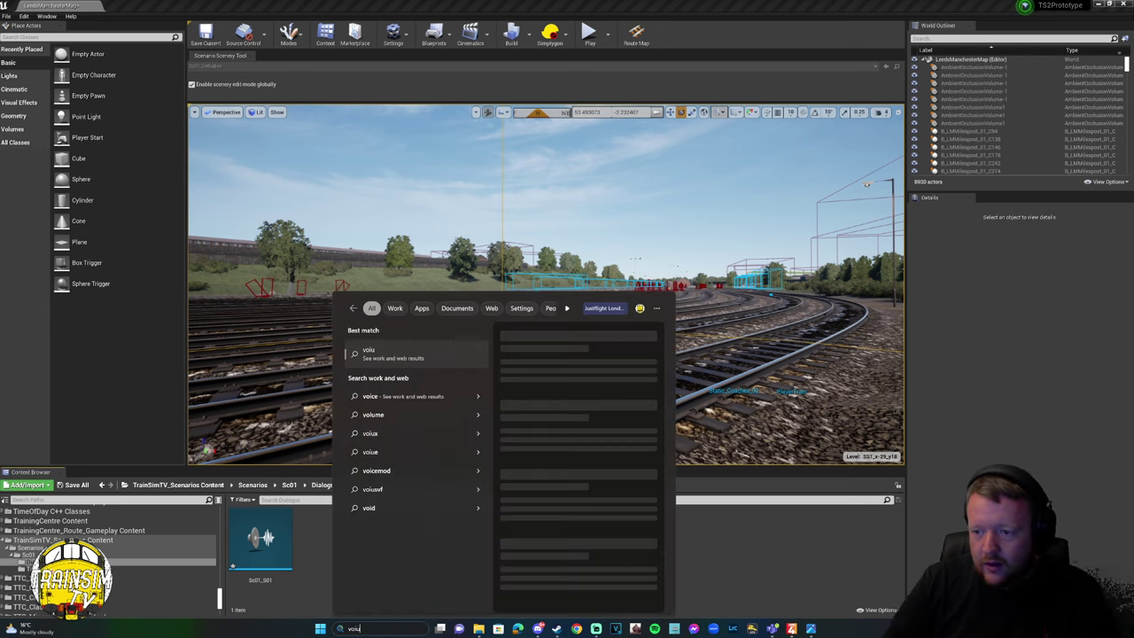
{"action": "left_click", "coordinate": [384, 353]}
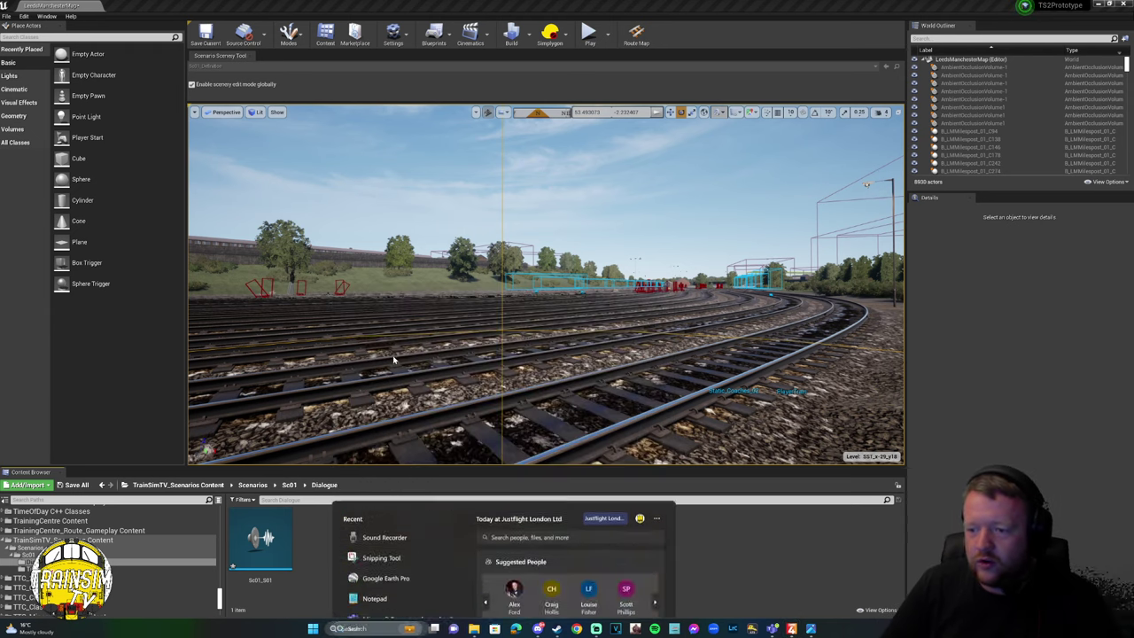
{"action": "left_click_drag", "start_coordinate": [850, 249], "coordinate": [436, 185]}
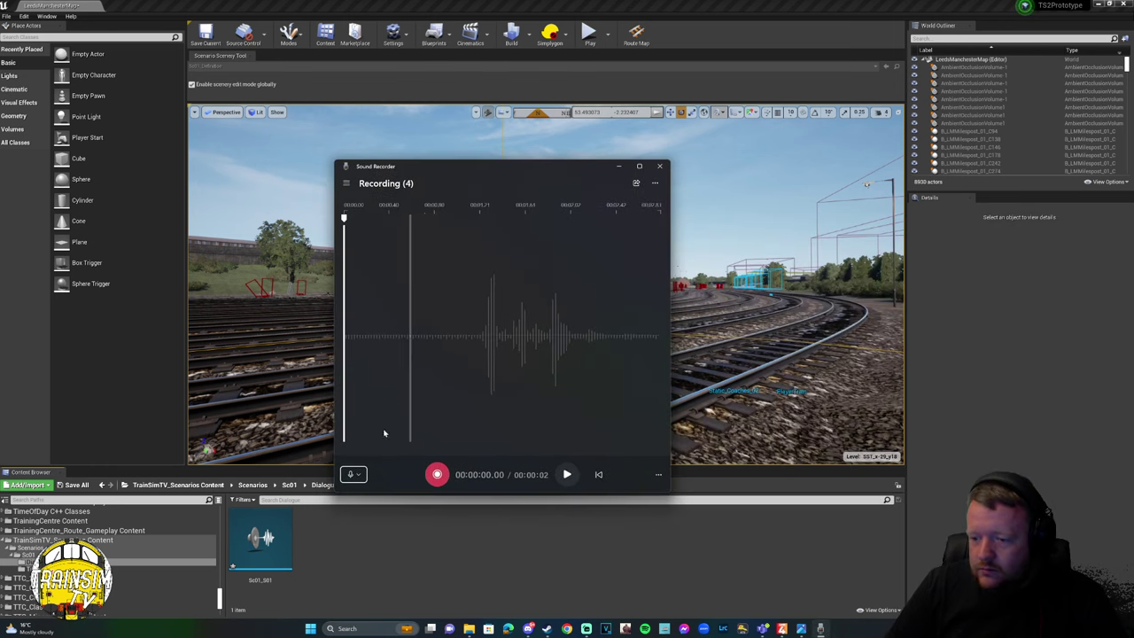
{"action": "left_click", "coordinate": [354, 475]}
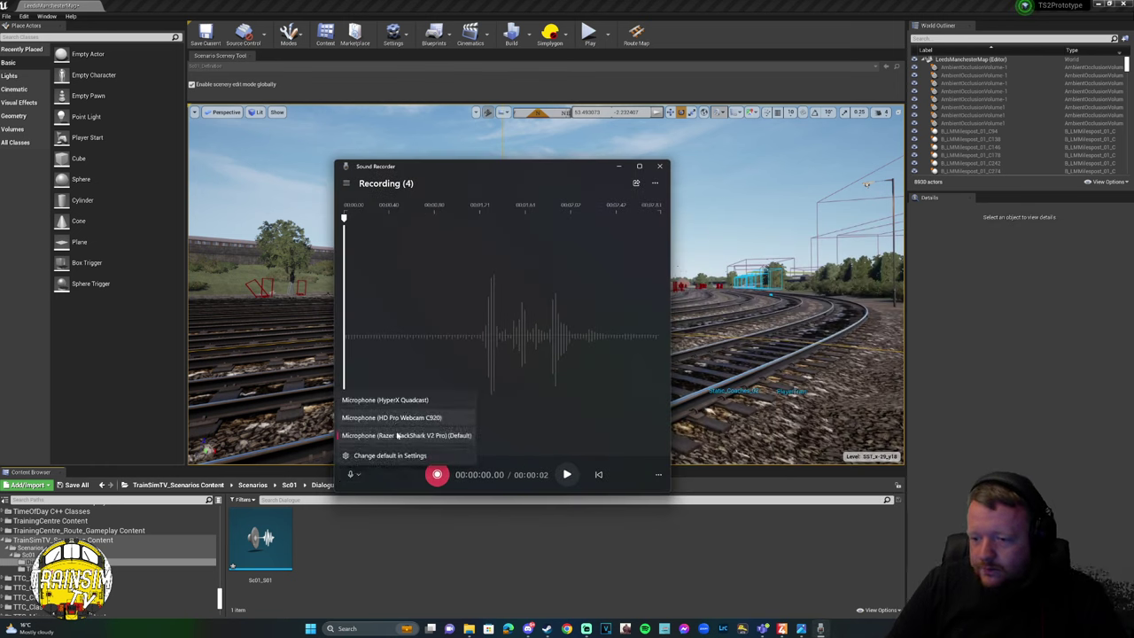
{"action": "left_click", "coordinate": [358, 479]}
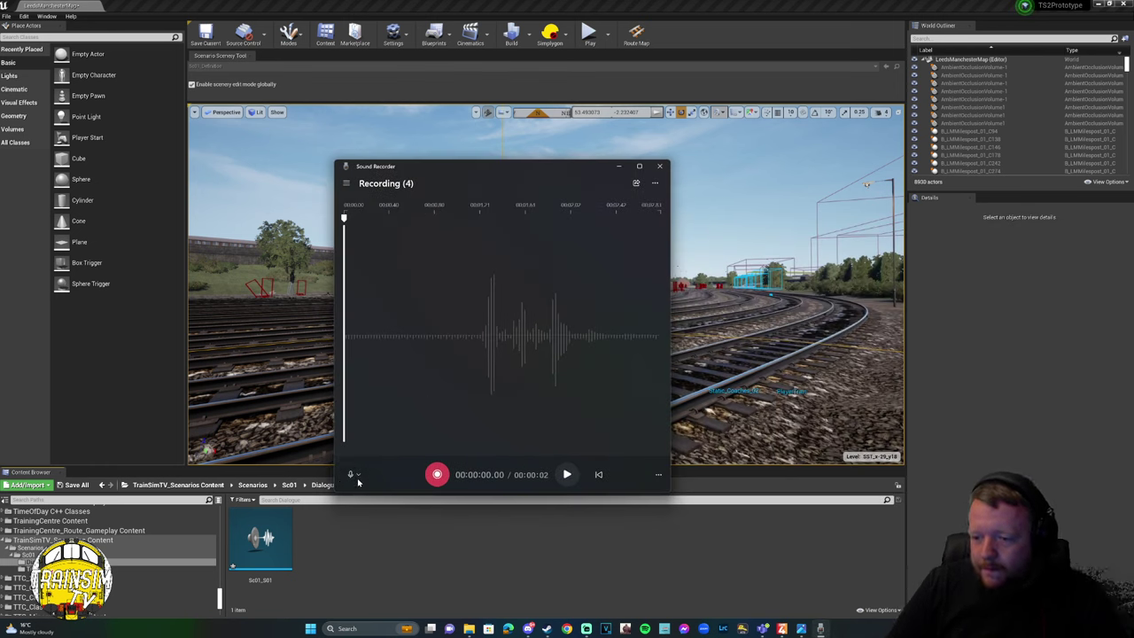
Check the recording format options in Sound Recorder's settings, including WAV (lossless), and close the recorder.
{"action": "left_click", "coordinate": [655, 183]}
{"action": "left_click", "coordinate": [614, 243]}
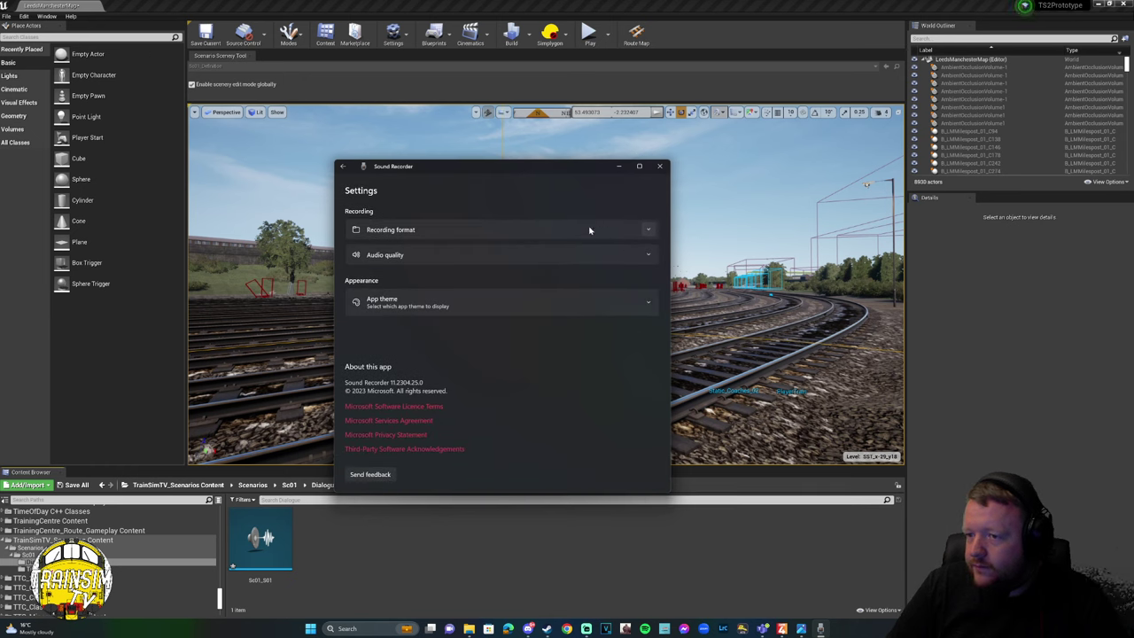
{"action": "left_click", "coordinate": [619, 232]}
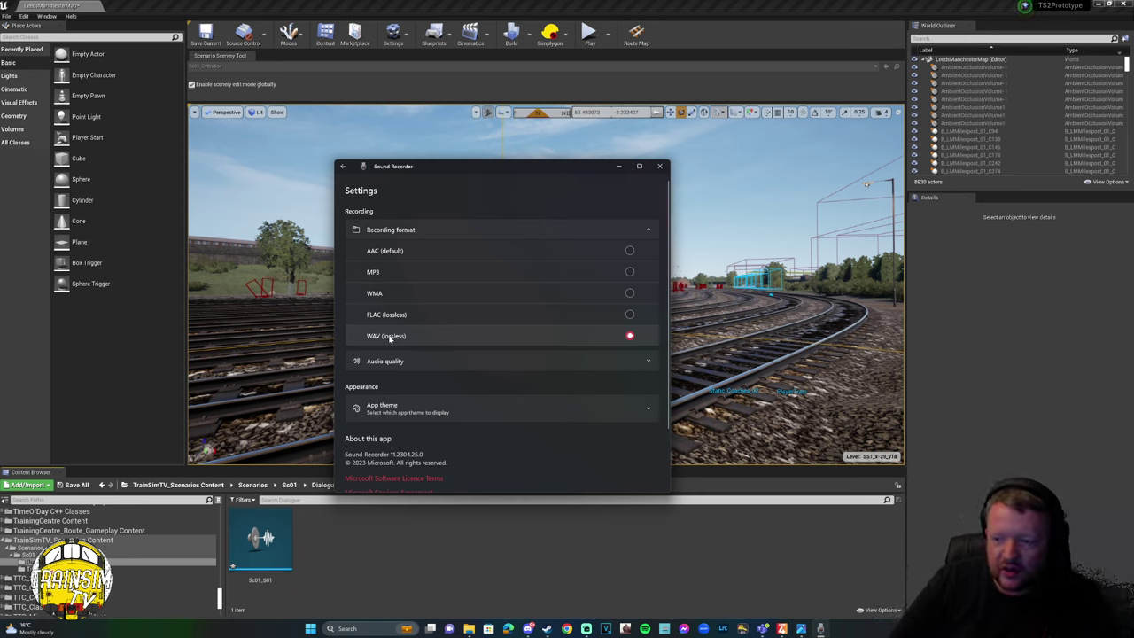
{"action": "mouse_move", "coordinate": [280, 534]}
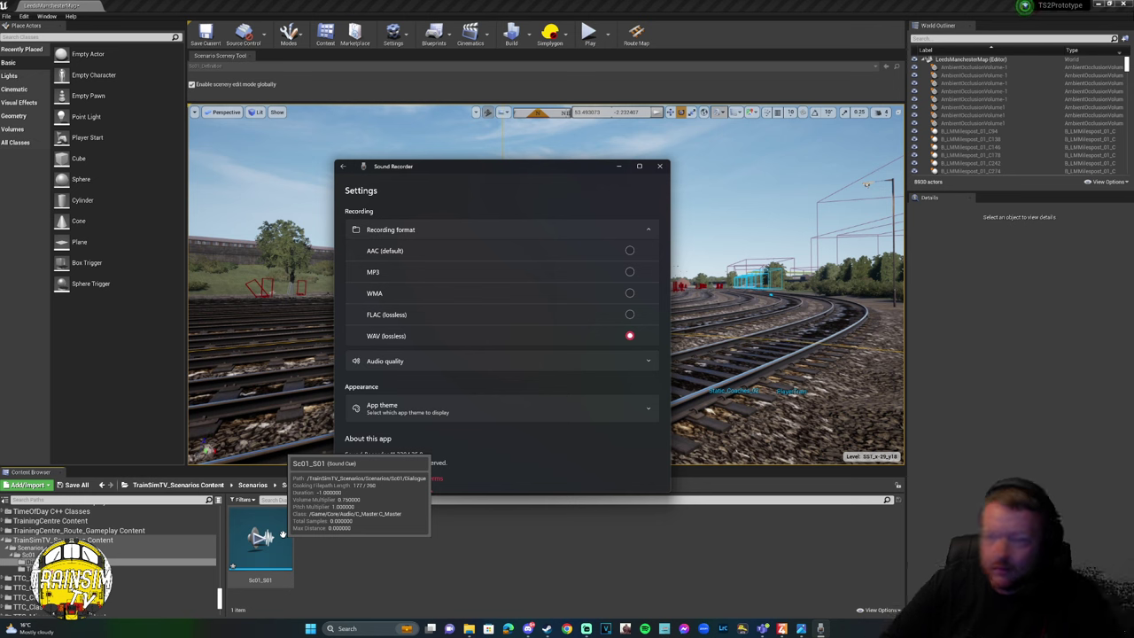
{"action": "left_click", "coordinate": [659, 166]}
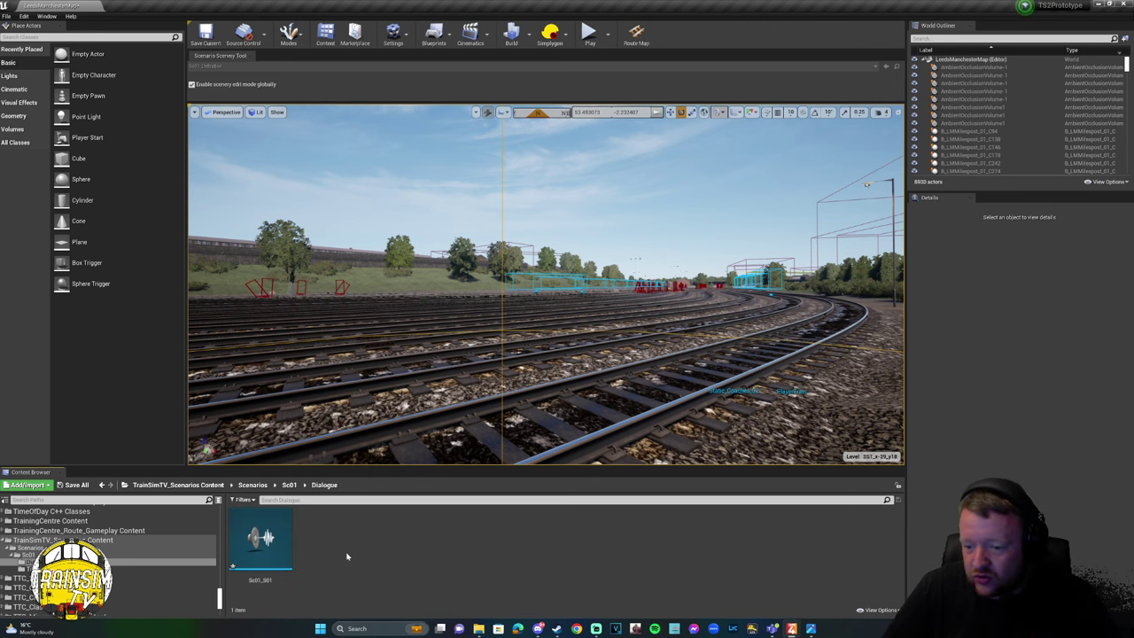
Import the S_10sSilence.wav file into the Sc01 Dialogue folder.
{"action": "right_click", "coordinate": [347, 554]}
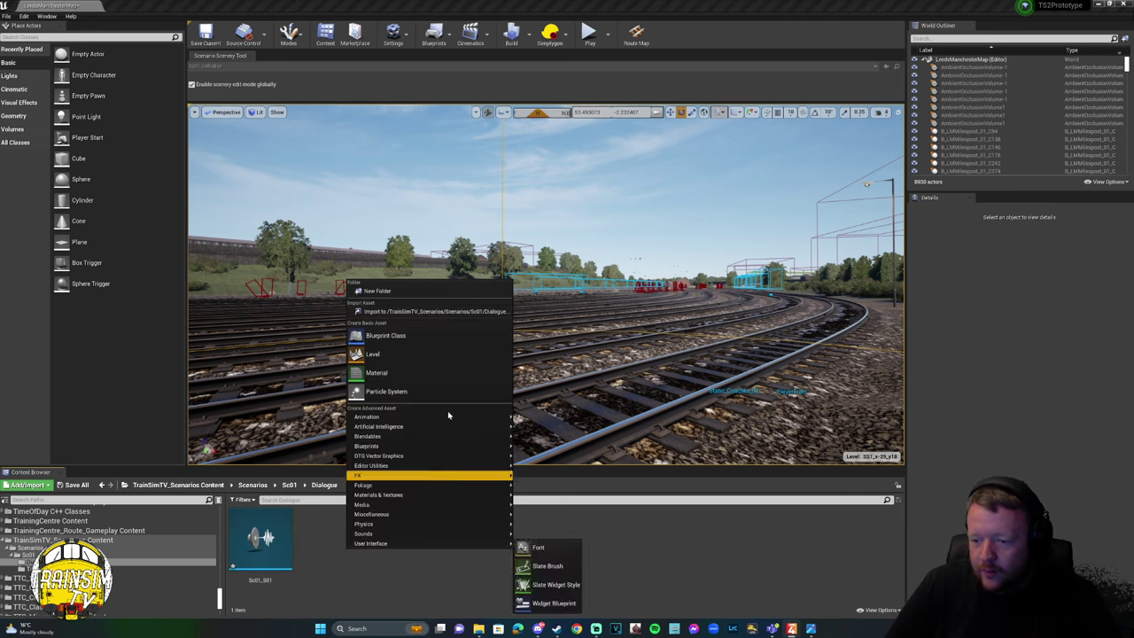
{"action": "left_click", "coordinate": [408, 312]}
{"action": "left_click_drag", "start_coordinate": [259, 13], "coordinate": [1133, 27]}
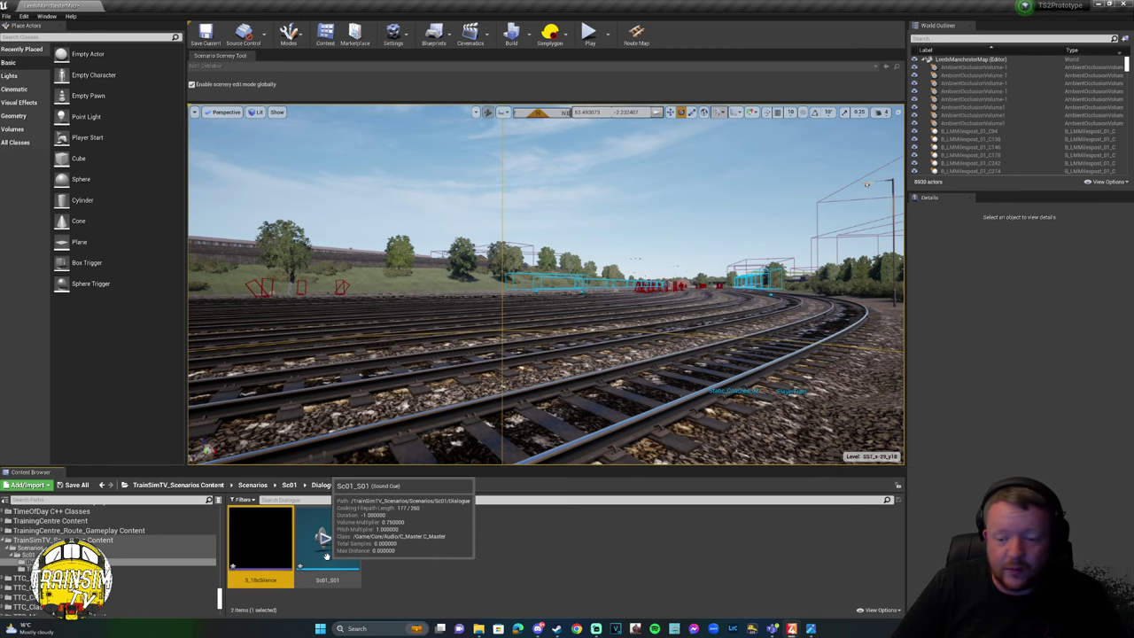
Open the Sc01_S01 sound cue and add a Localized Wave Player node connected to the Output node.
{"action": "double_click", "coordinate": [327, 550]}
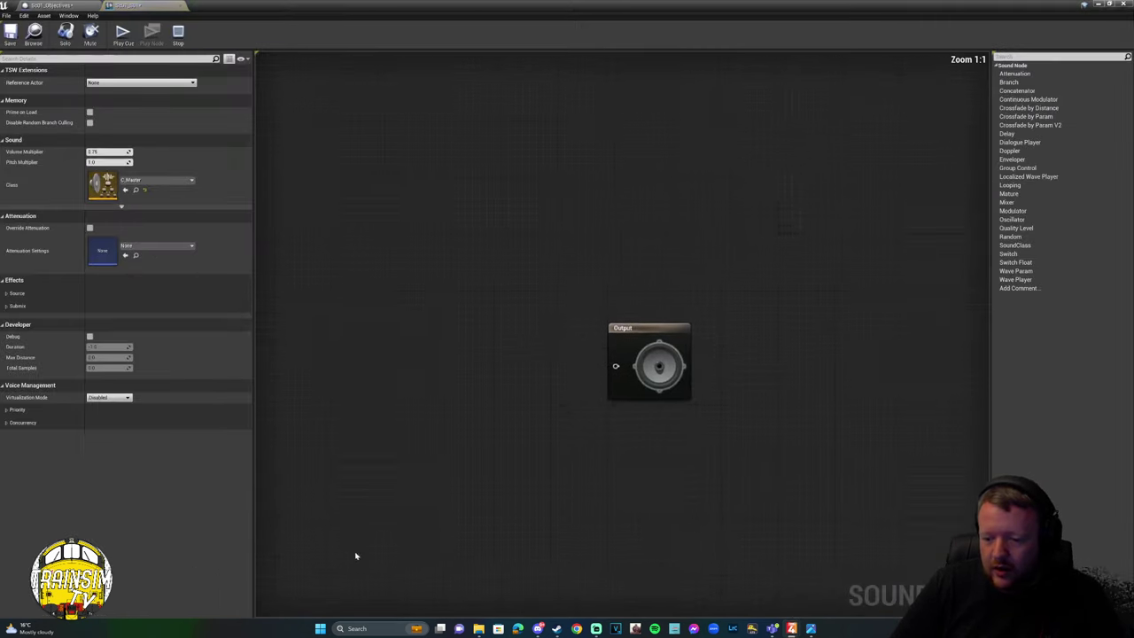
{"action": "left_click_drag", "start_coordinate": [1027, 177], "coordinate": [630, 378]}
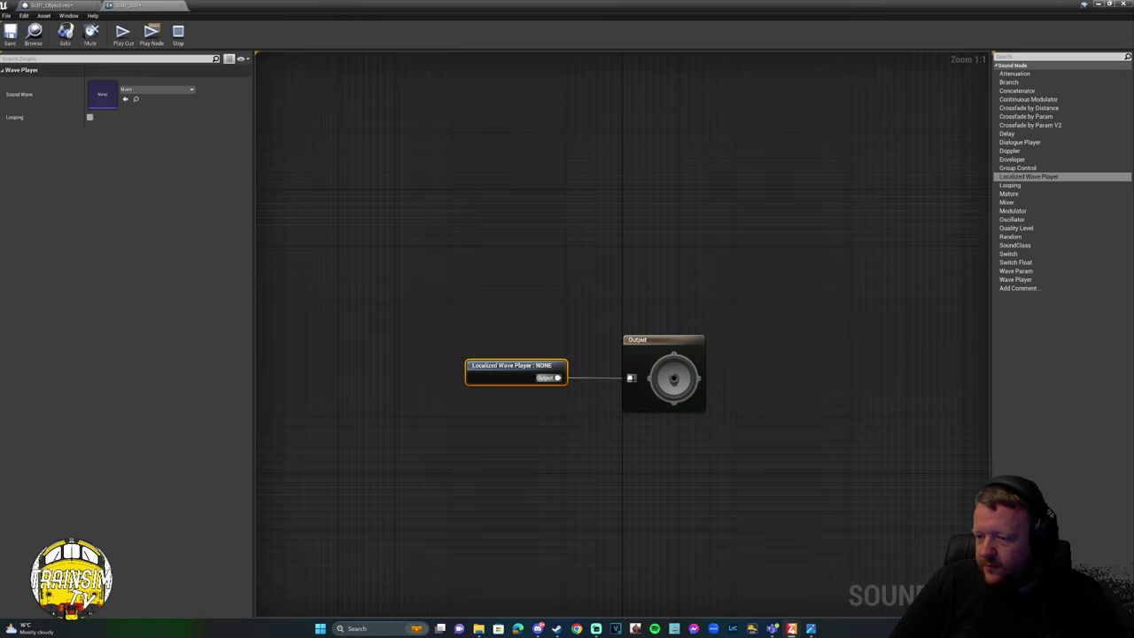
{"action": "left_click_drag", "start_coordinate": [500, 379], "coordinate": [528, 379]}
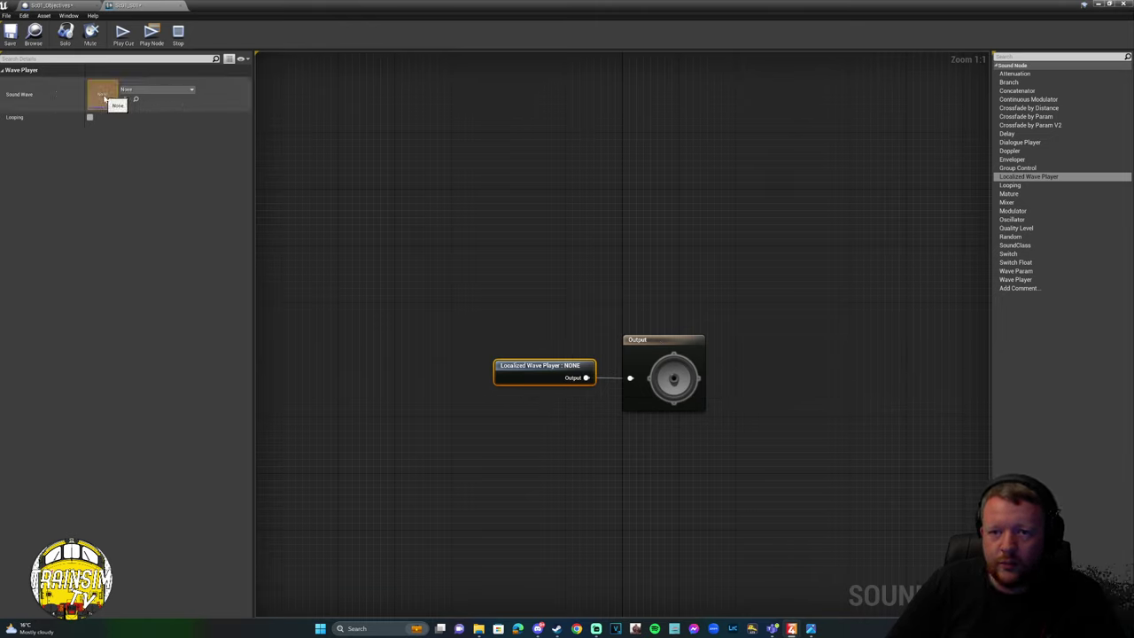
{"action": "left_click", "coordinate": [157, 90]}
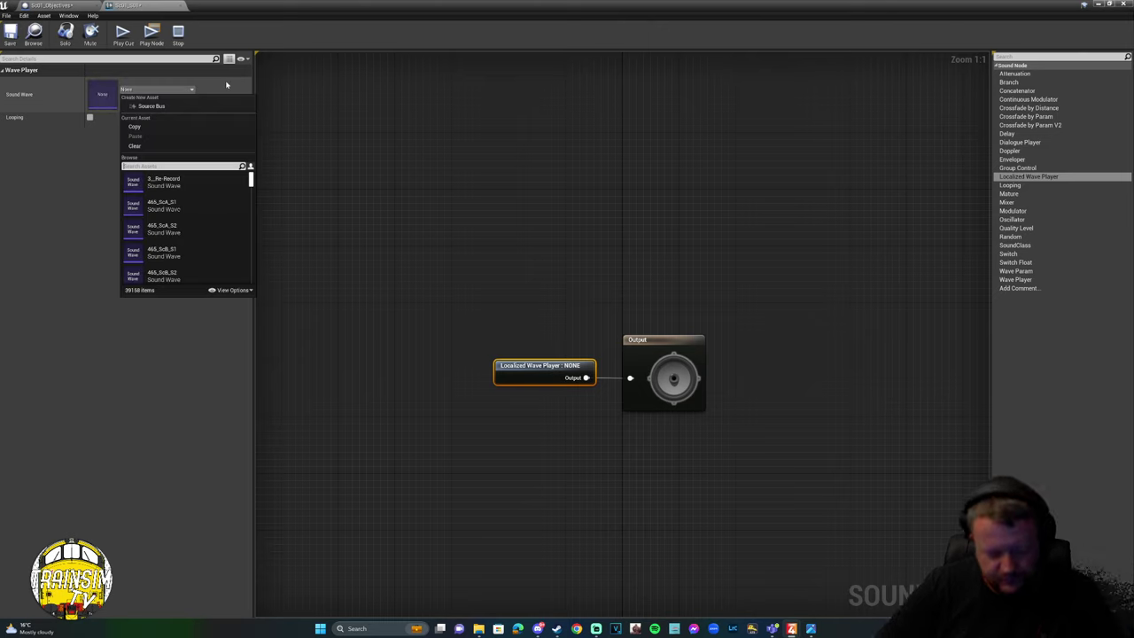
{"action": "type", "text": "sc01"}
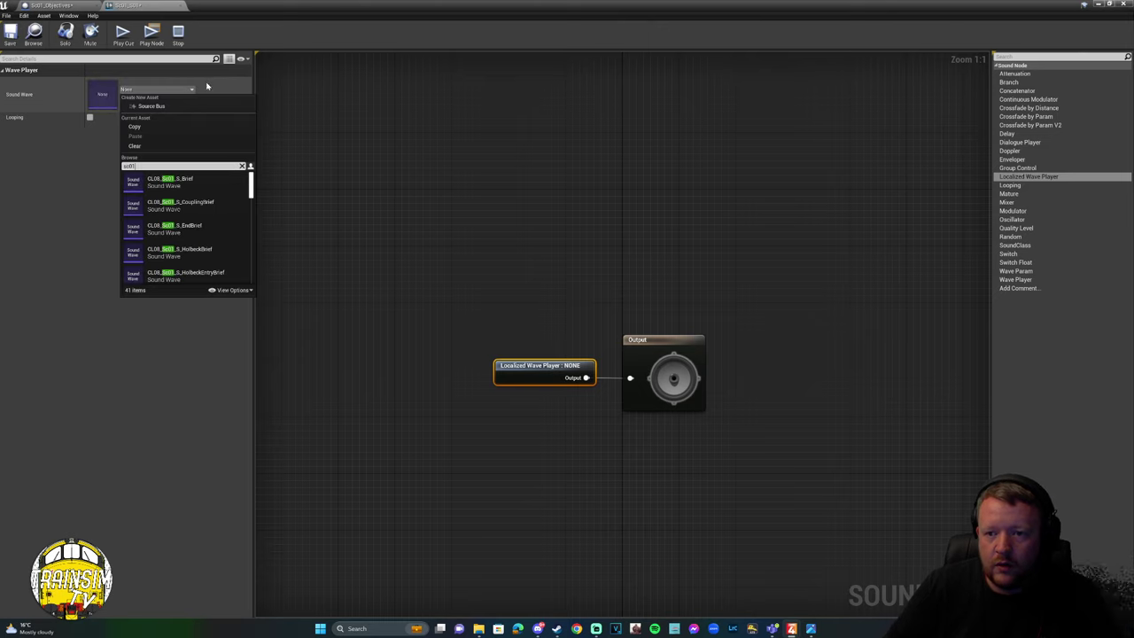
{"action": "type", "text": "_"}
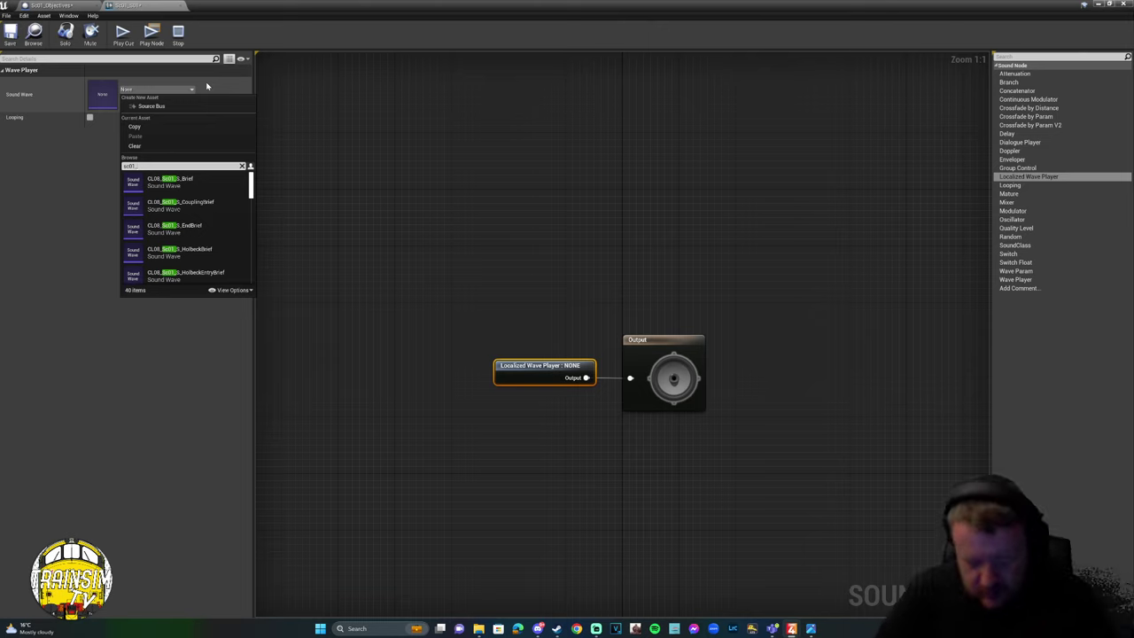
{"action": "type", "text": "s1"}
{"action": "left_click", "coordinate": [328, 109]}
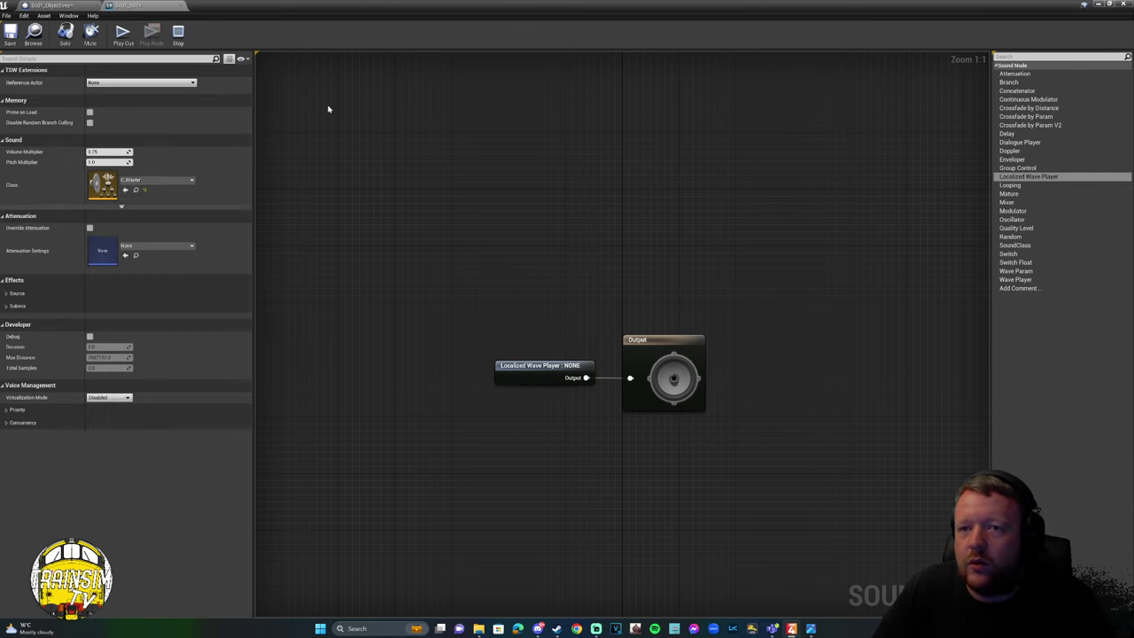
Close the sound cue, return to the level editor and rename the imported silence sound wave as Sc01_SC01.
{"action": "left_click", "coordinate": [176, 6]}
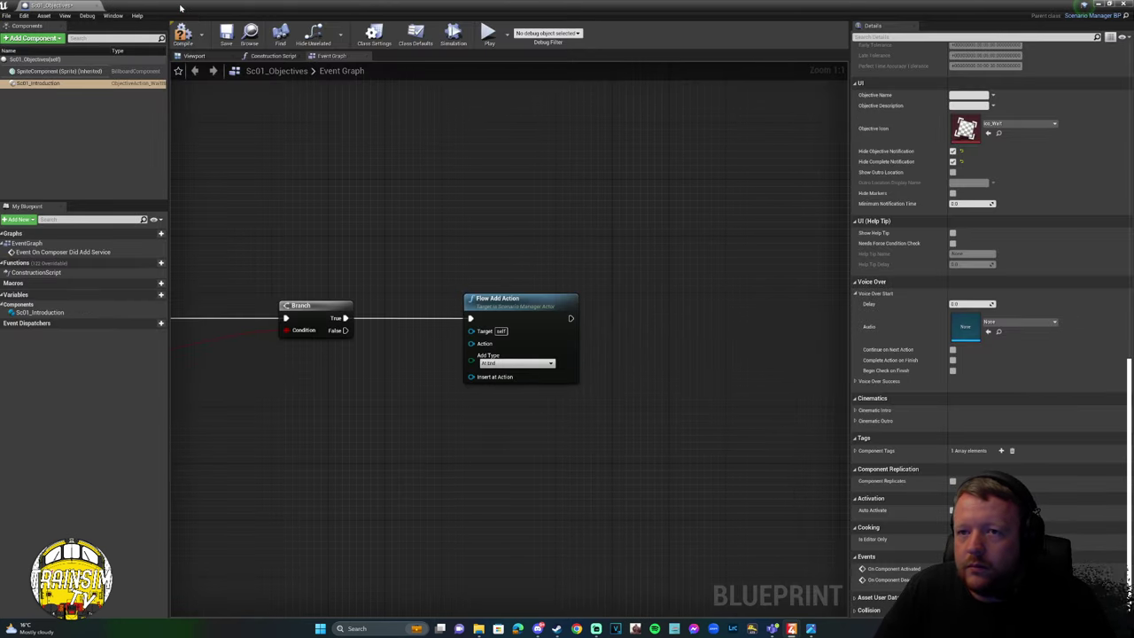
{"action": "left_click", "coordinate": [1099, 5]}
{"action": "left_click", "coordinate": [256, 575]}
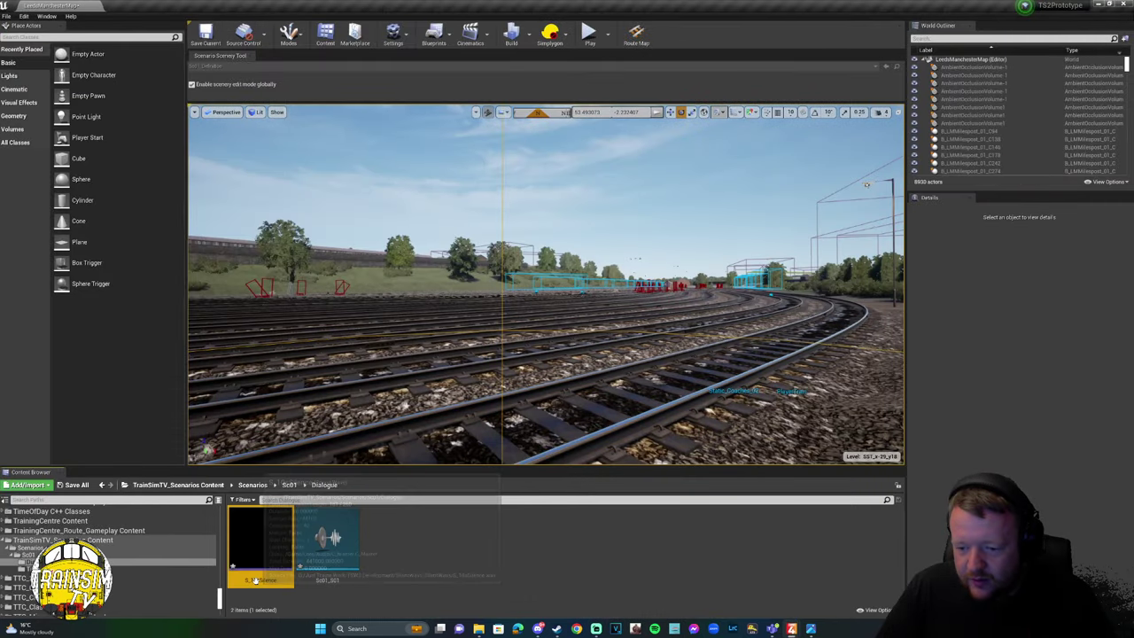
{"action": "left_click", "coordinate": [257, 579]}
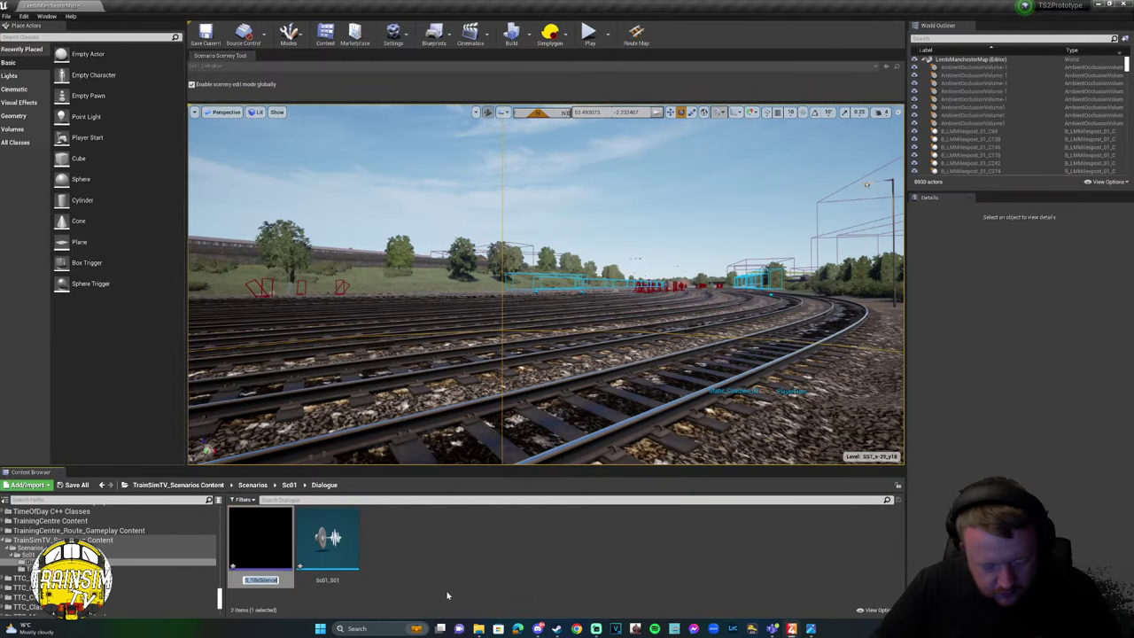
{"action": "key", "text": "BackSpace"}
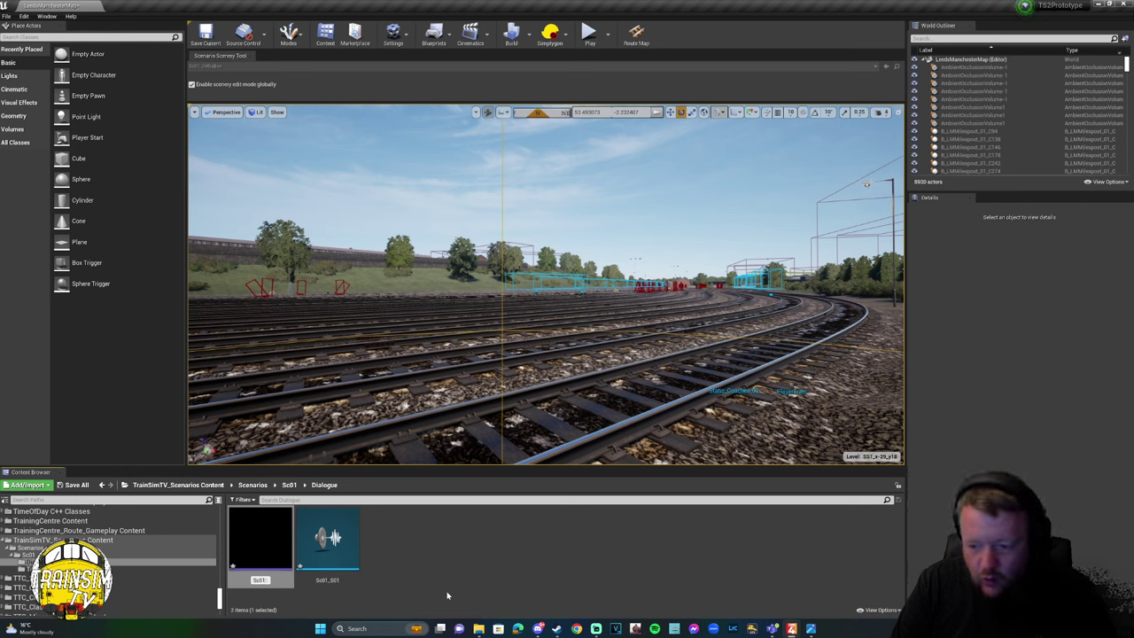
{"action": "type", "text": "Sc01_S0"}
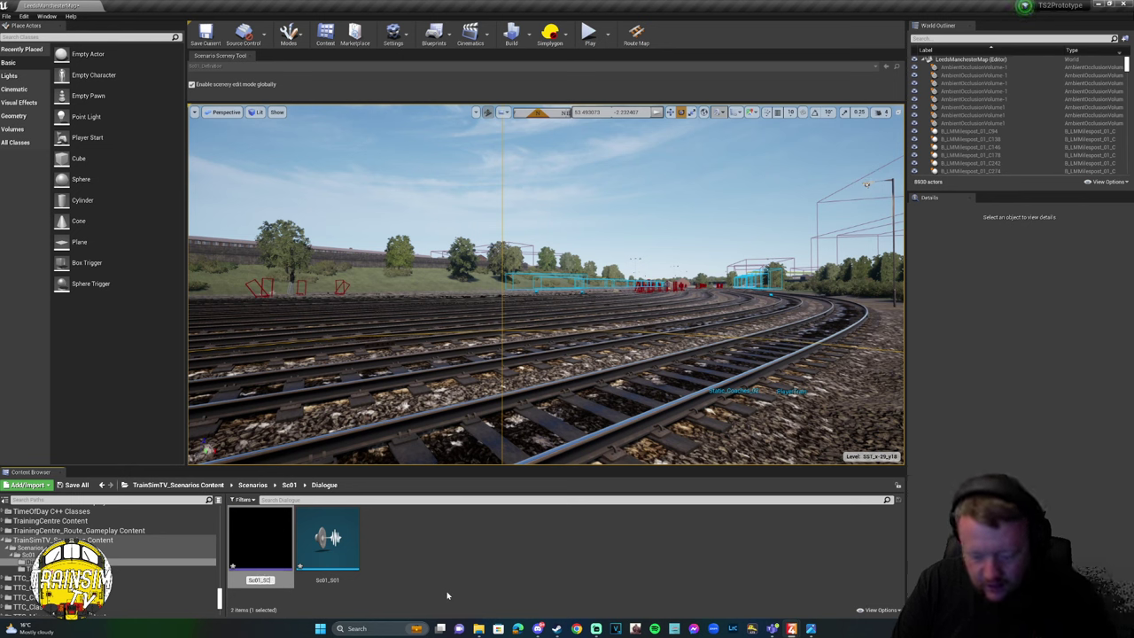
{"action": "type", "text": "05"}
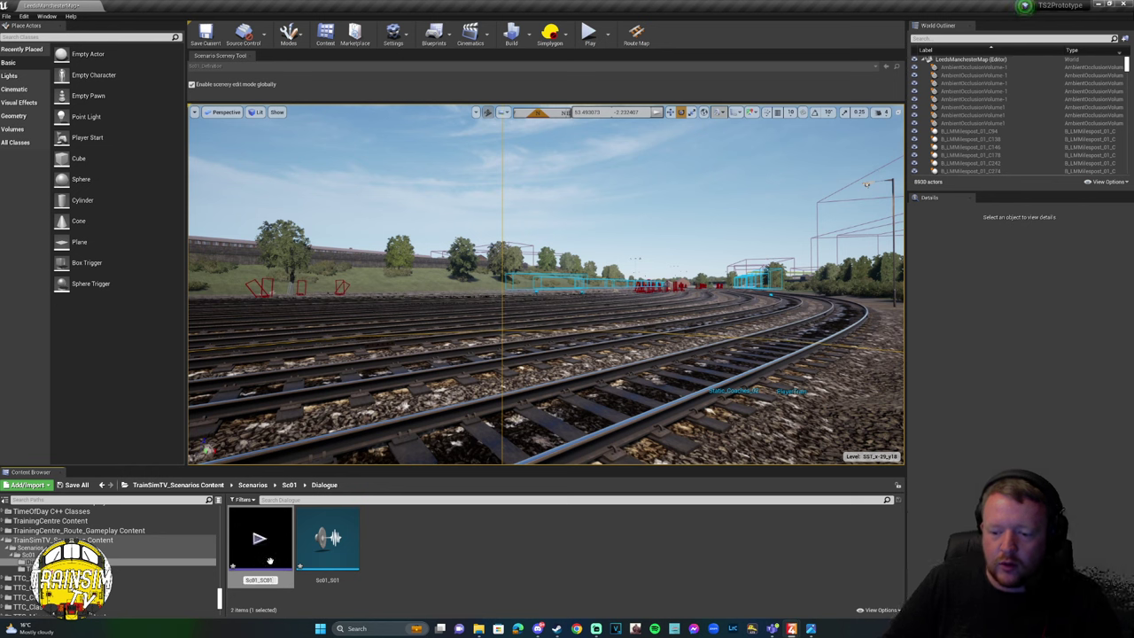
{"action": "mouse_move", "coordinate": [259, 564]}
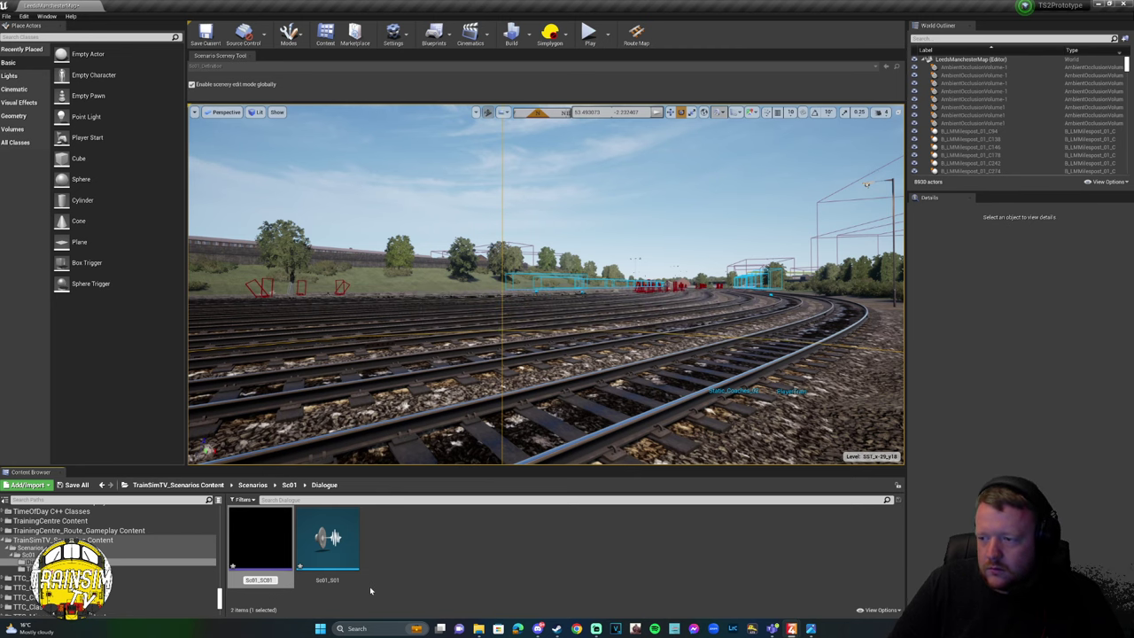
{"action": "key", "text": "Return"}
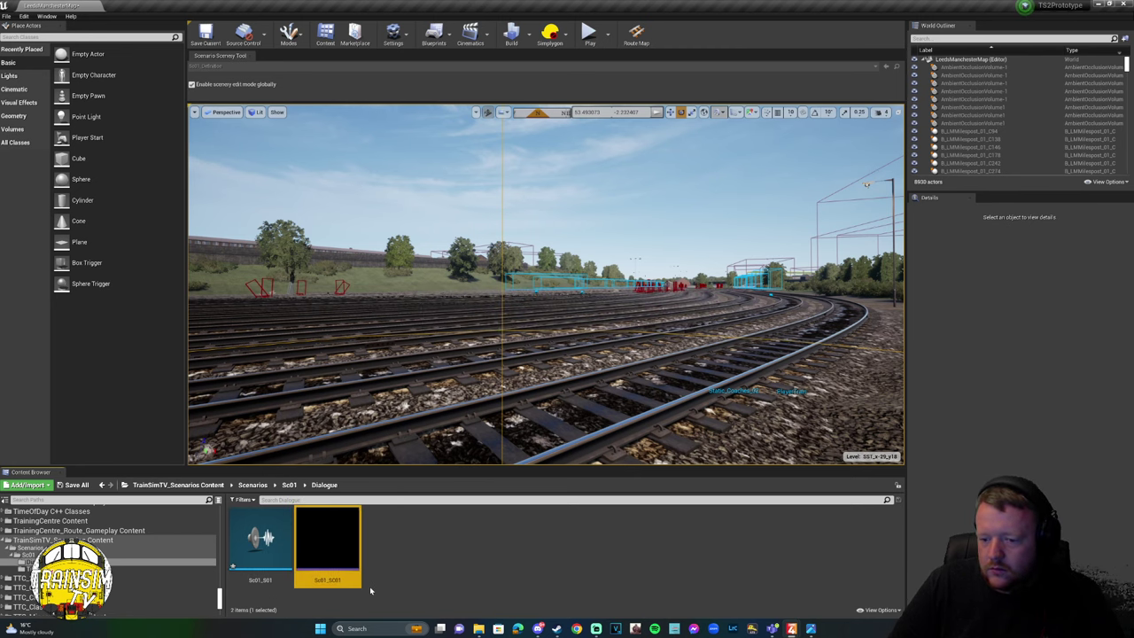
Reopen the Sc01_S01 sound cue and assign the Sc01_SC01 sound wave to its Localized Wave Player node.
{"action": "double_click", "coordinate": [244, 567]}
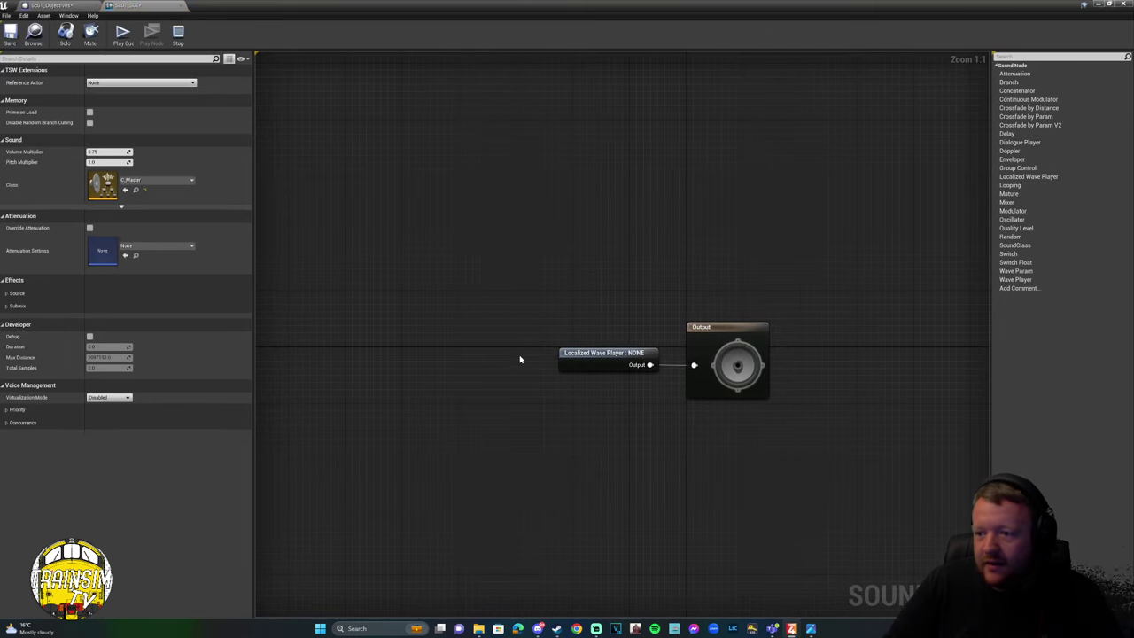
{"action": "left_click", "coordinate": [576, 357]}
{"action": "left_click", "coordinate": [140, 90]}
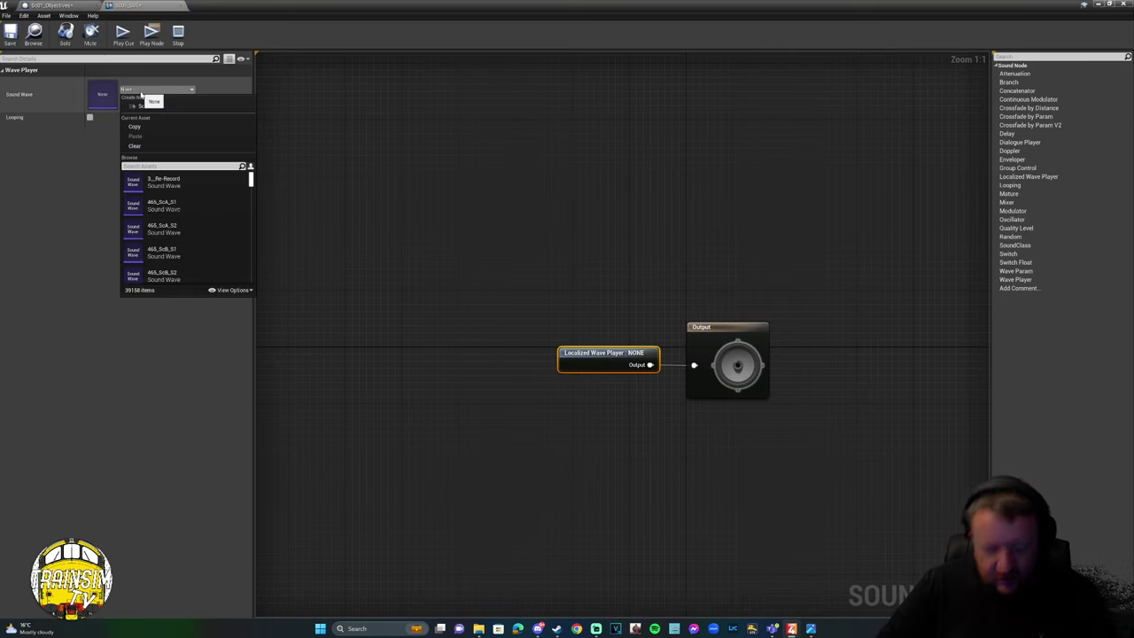
{"action": "type", "text": "Sc01_S"}
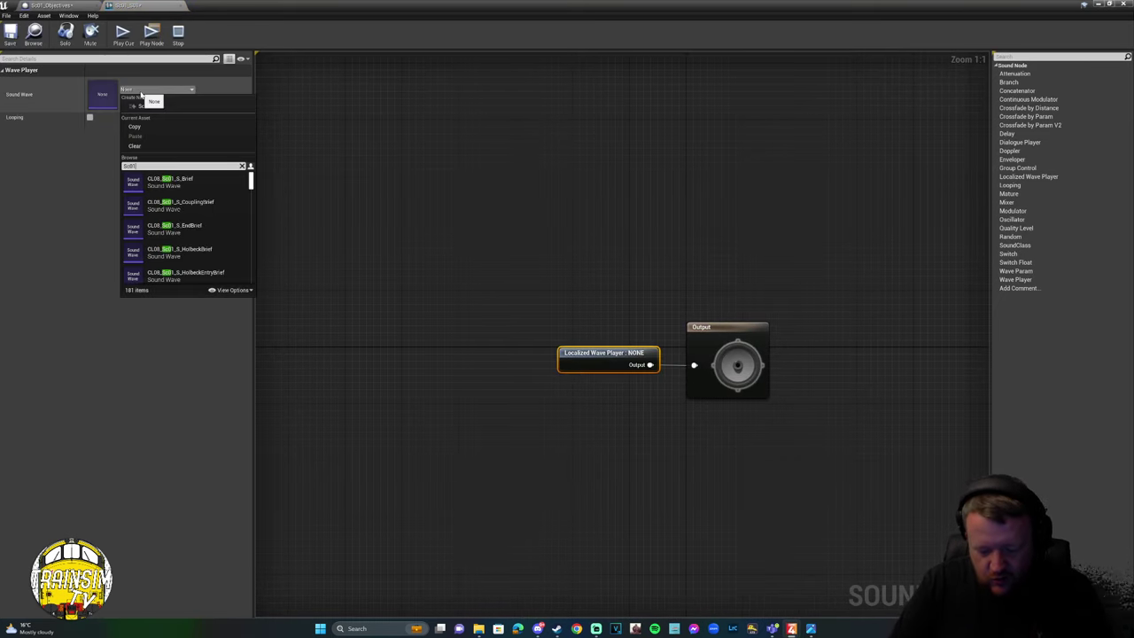
{"action": "type", "text": "C01"}
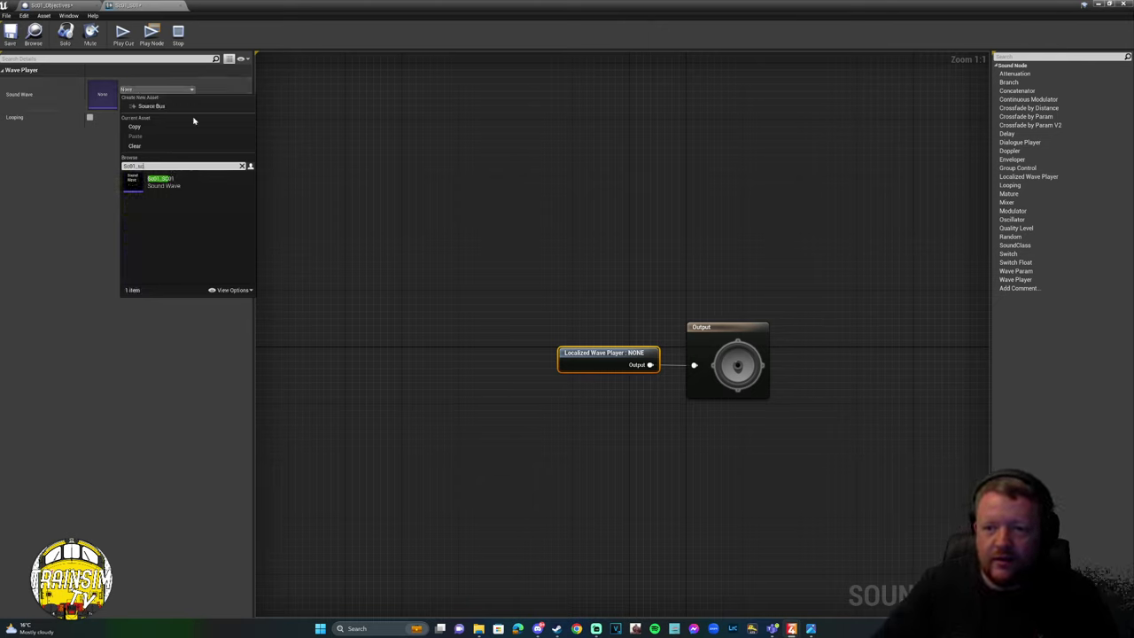
{"action": "left_click", "coordinate": [189, 183]}
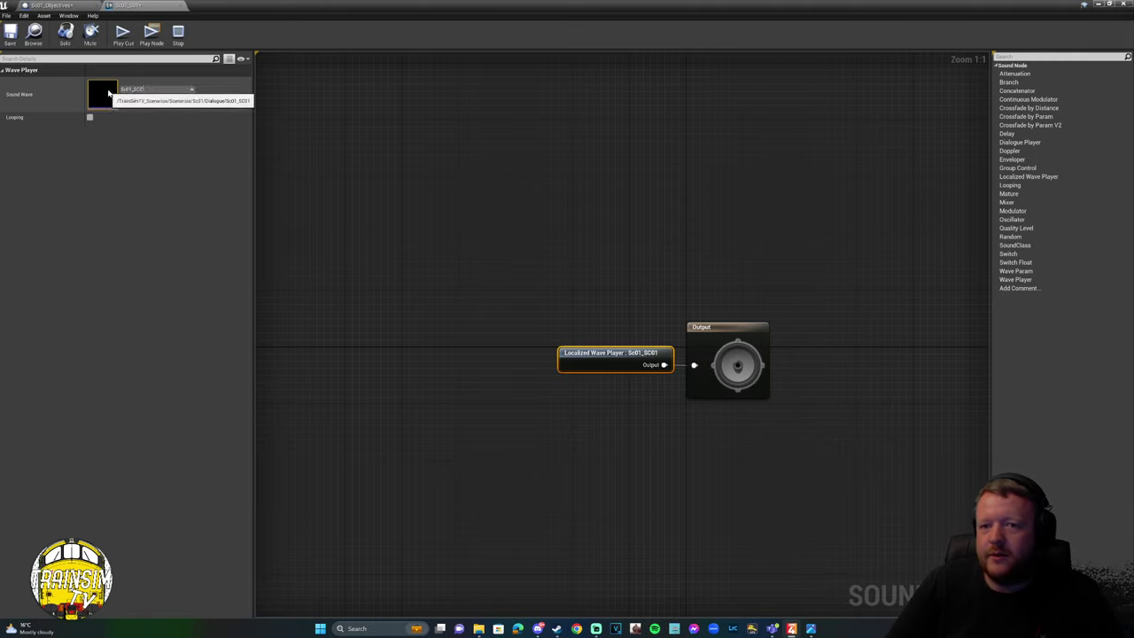
Open the Sc01_SC01 sound wave from the wave player, look through its properties and close it.
{"action": "double_click", "coordinate": [102, 96]}
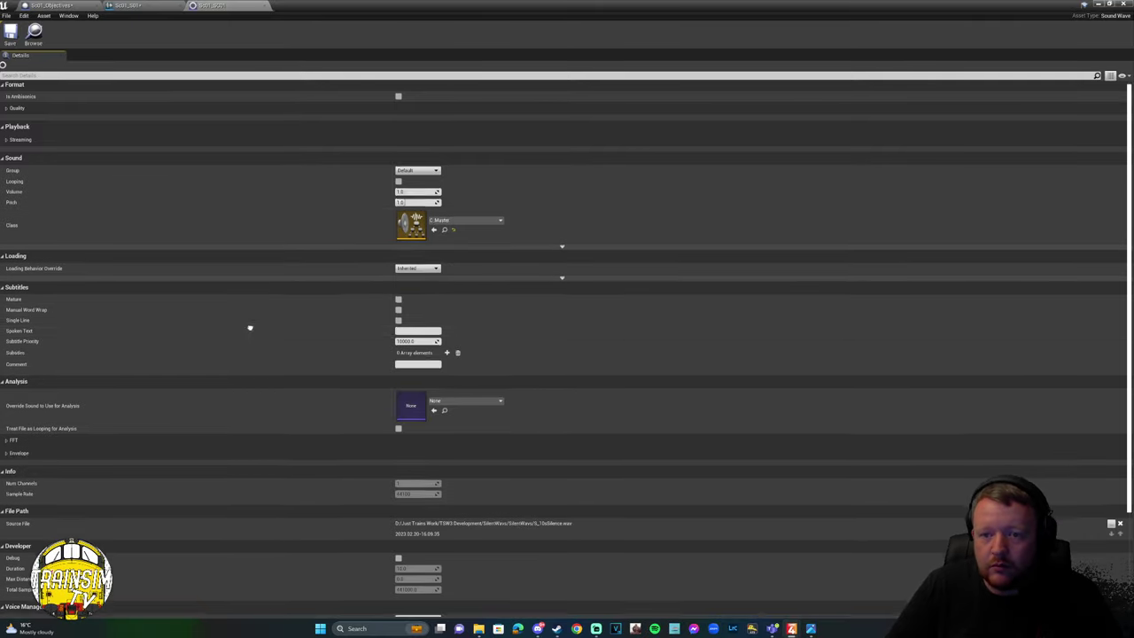
{"action": "scroll", "coordinate": [252, 292], "scroll_direction": "down", "scroll_amount": 5}
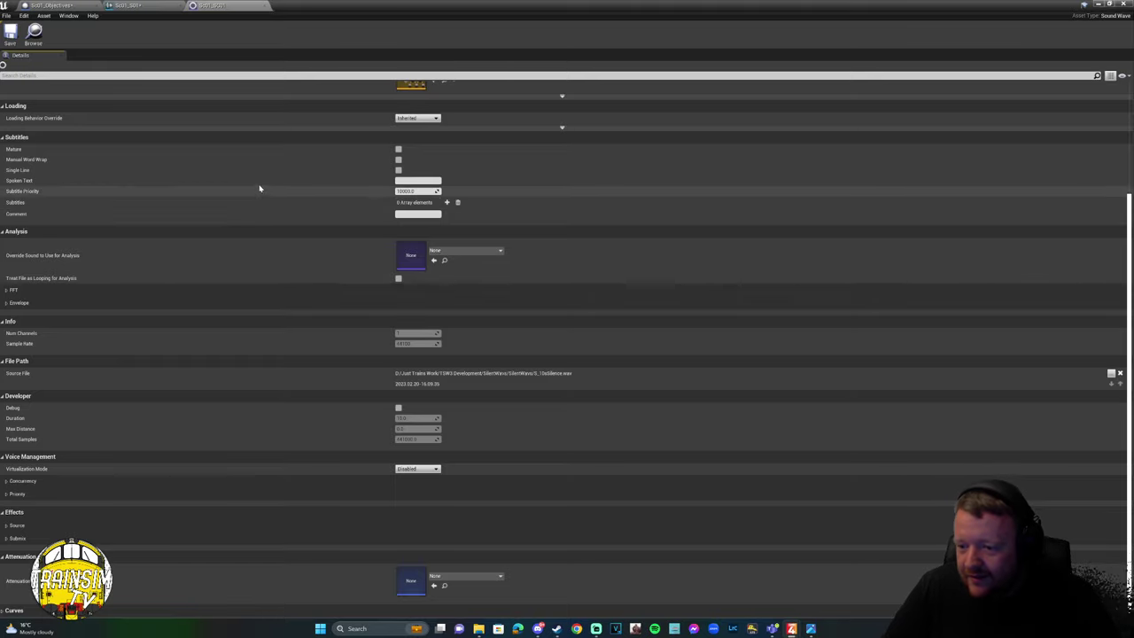
{"action": "scroll", "coordinate": [258, 188], "scroll_direction": "up", "scroll_amount": 2}
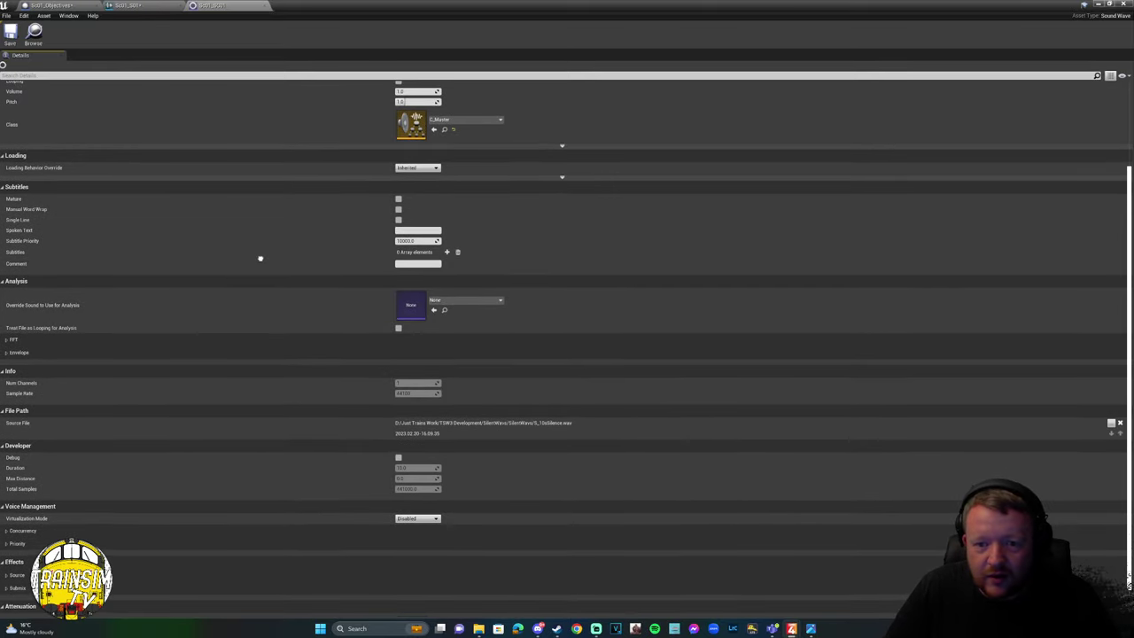
{"action": "scroll", "coordinate": [260, 258], "scroll_direction": "up", "scroll_amount": 5}
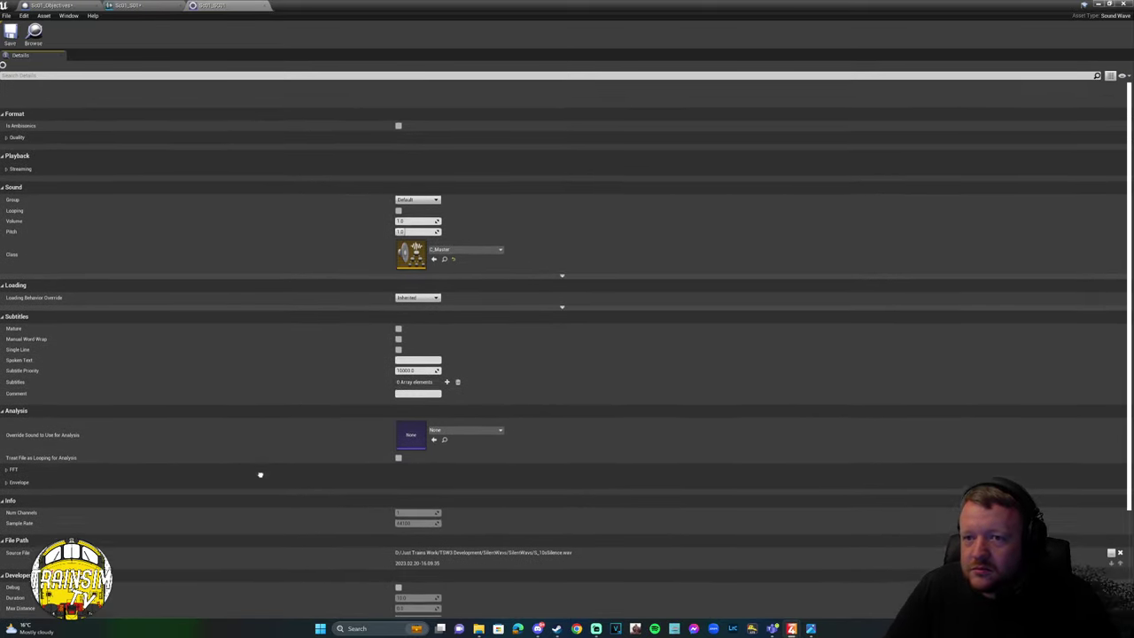
{"action": "scroll", "coordinate": [259, 475], "scroll_direction": "down", "scroll_amount": 1}
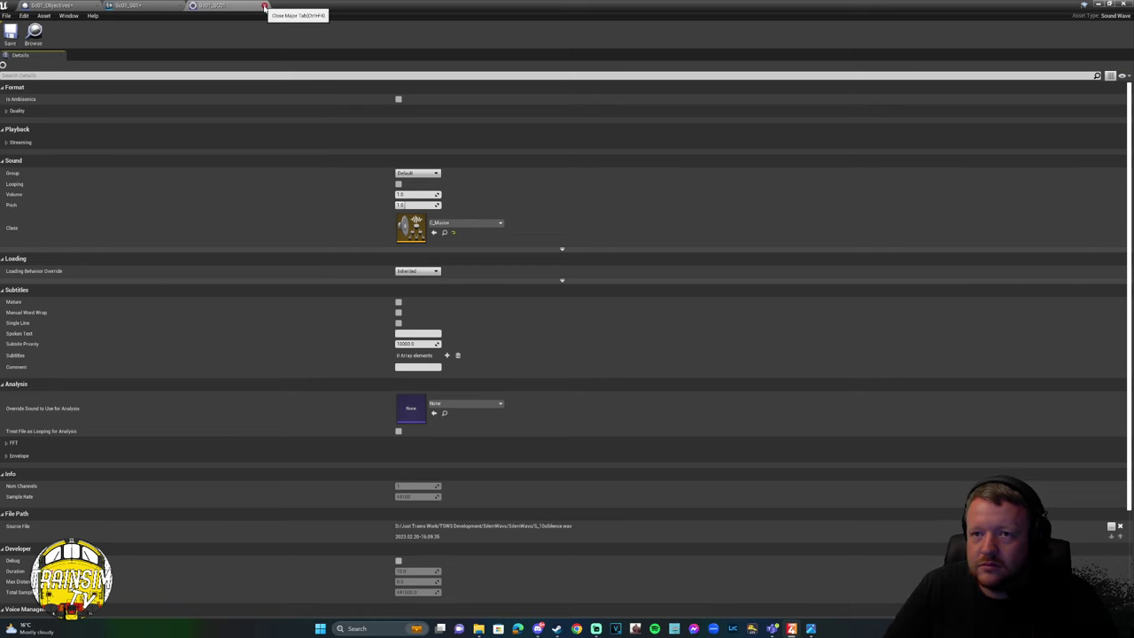
{"action": "left_click", "coordinate": [264, 6]}
Check the cue's Output and wave player nodes, then reopen the Sc01_SC01 sound wave and examine its subtitle and other properties.
{"action": "left_click", "coordinate": [700, 347]}
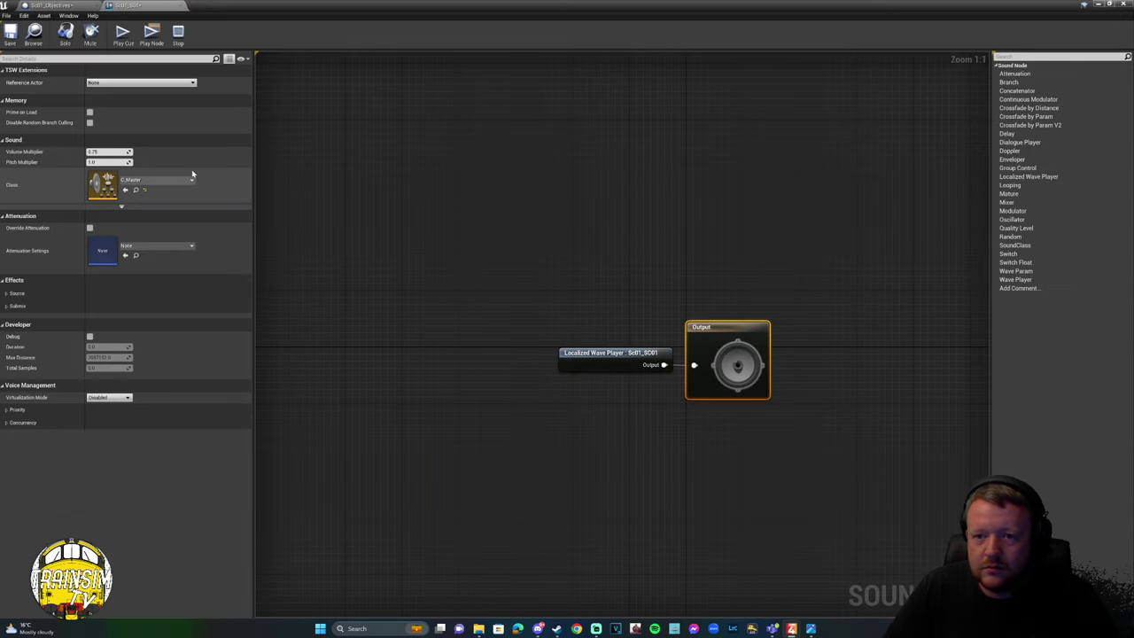
{"action": "left_click", "coordinate": [598, 362]}
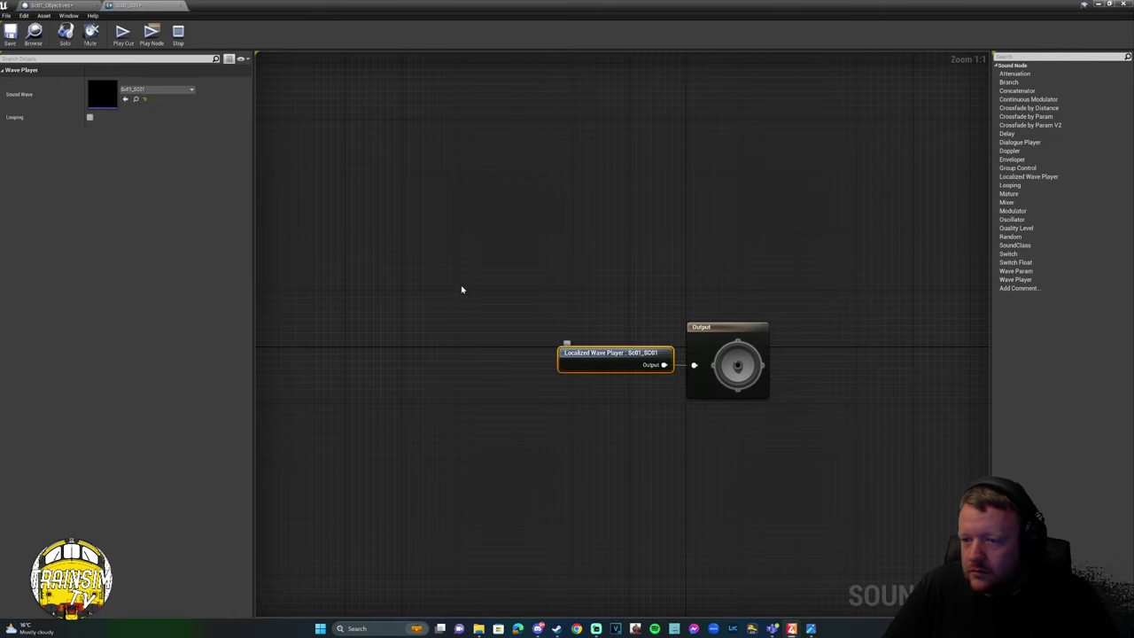
{"action": "double_click", "coordinate": [102, 94]}
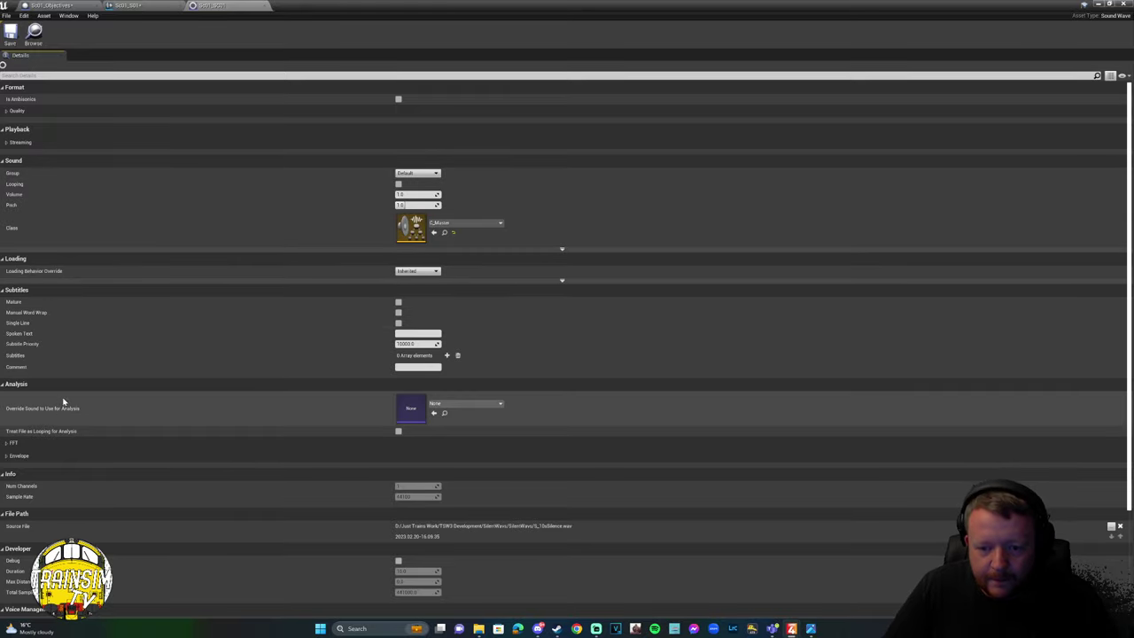
{"action": "scroll", "coordinate": [63, 401], "scroll_direction": "down", "scroll_amount": 5}
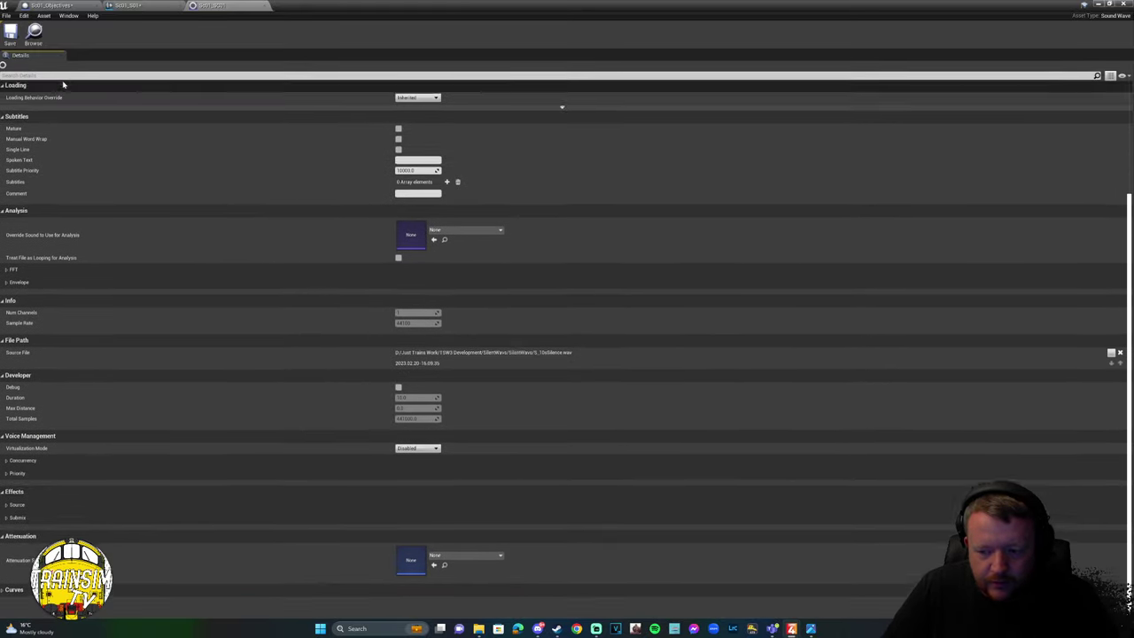
{"action": "scroll", "coordinate": [71, 133], "scroll_direction": "up", "scroll_amount": 1}
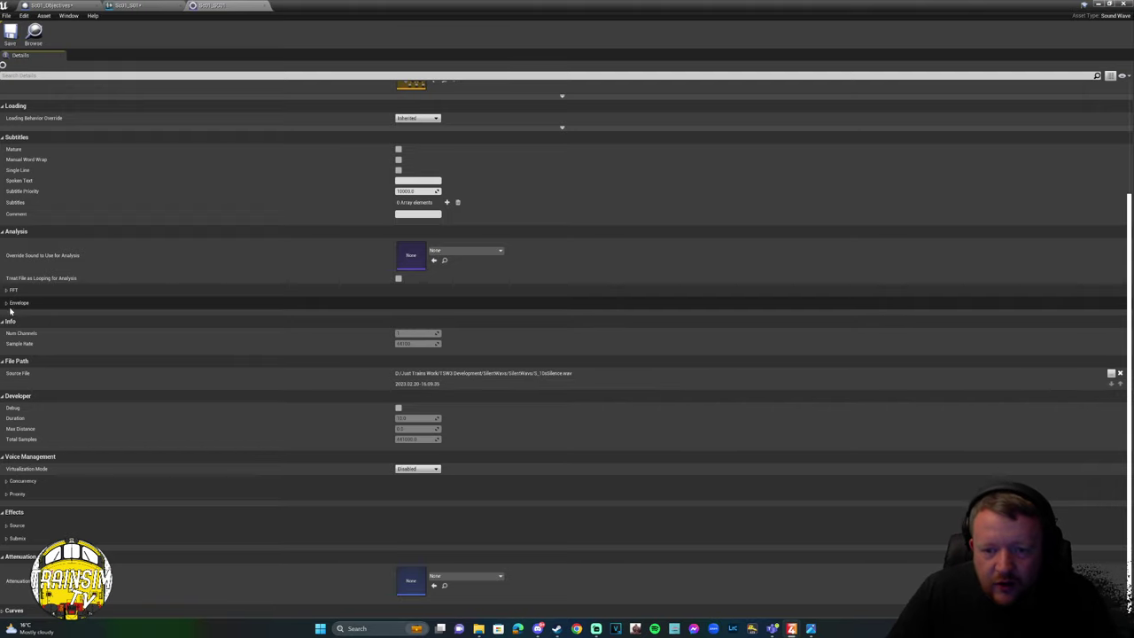
{"action": "scroll", "coordinate": [55, 292], "scroll_direction": "up", "scroll_amount": 2}
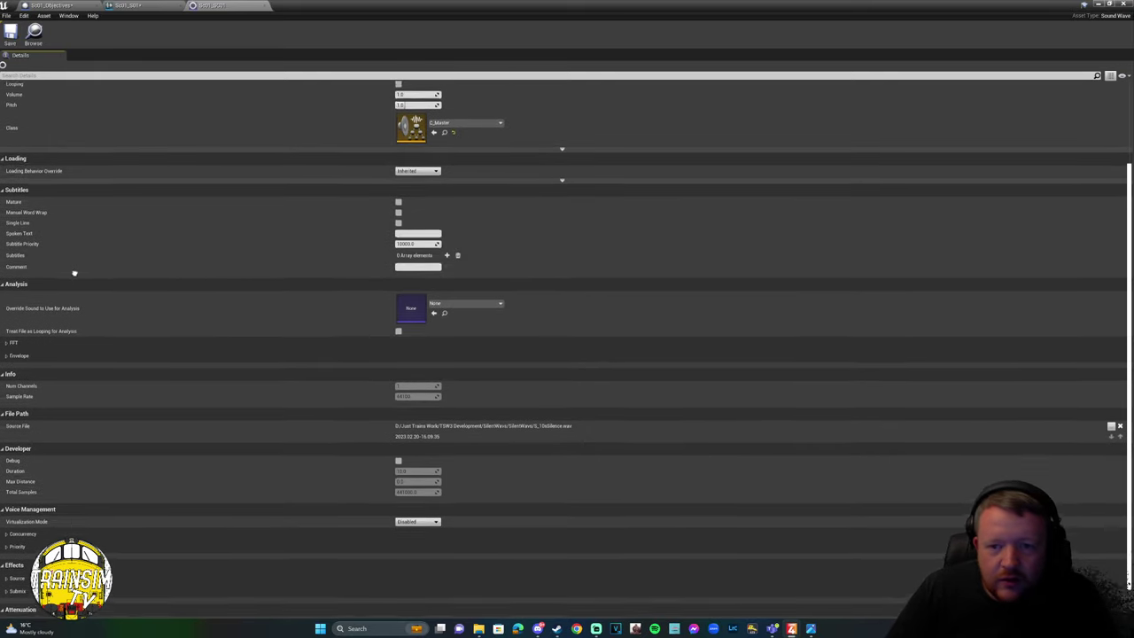
{"action": "scroll", "coordinate": [74, 275], "scroll_direction": "up", "scroll_amount": 1}
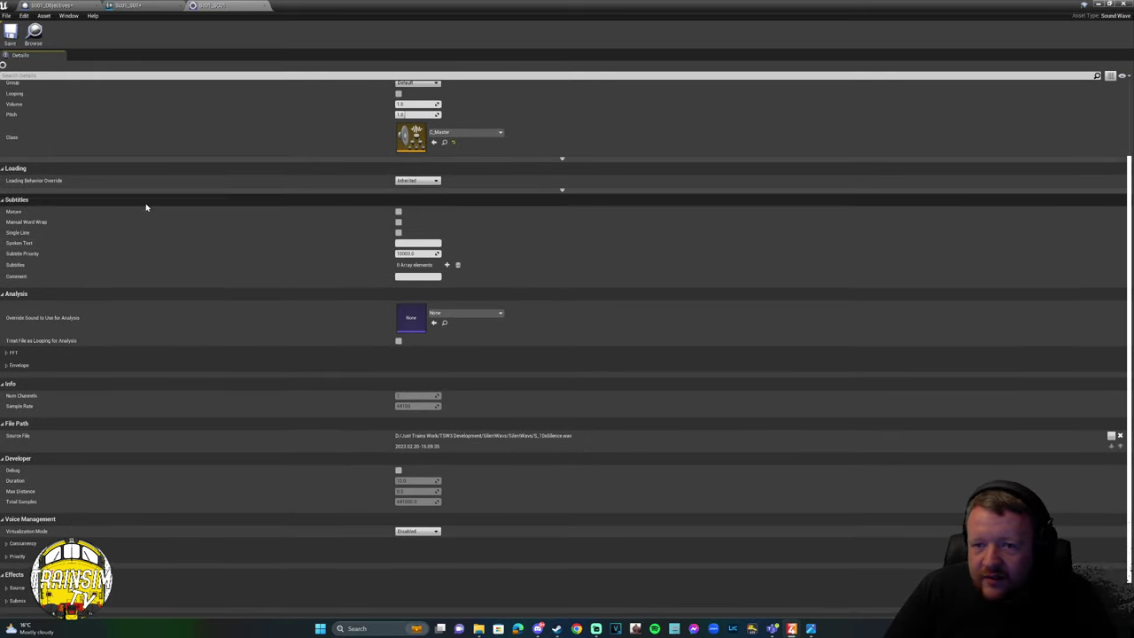
{"action": "scroll", "coordinate": [146, 266], "scroll_direction": "up", "scroll_amount": 4}
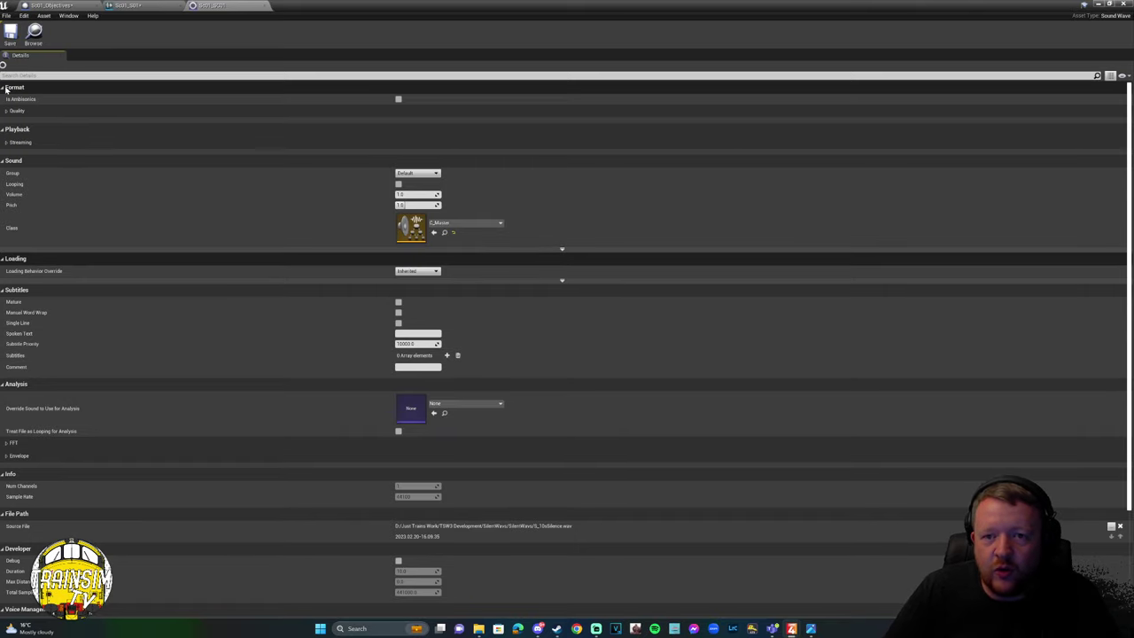
Collapse every property category of the Sc01_SC01 sound wave except Subtitles and open its Spoken Text value for editing.
{"action": "left_click", "coordinate": [4, 87]}
{"action": "left_click", "coordinate": [5, 100]}
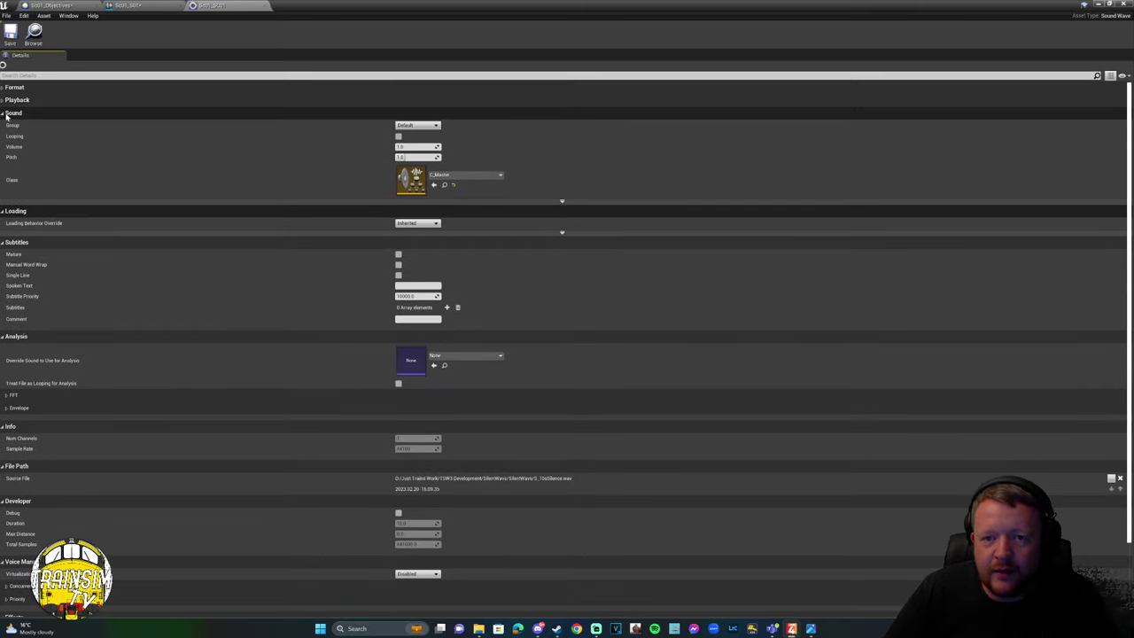
{"action": "left_click", "coordinate": [7, 114]}
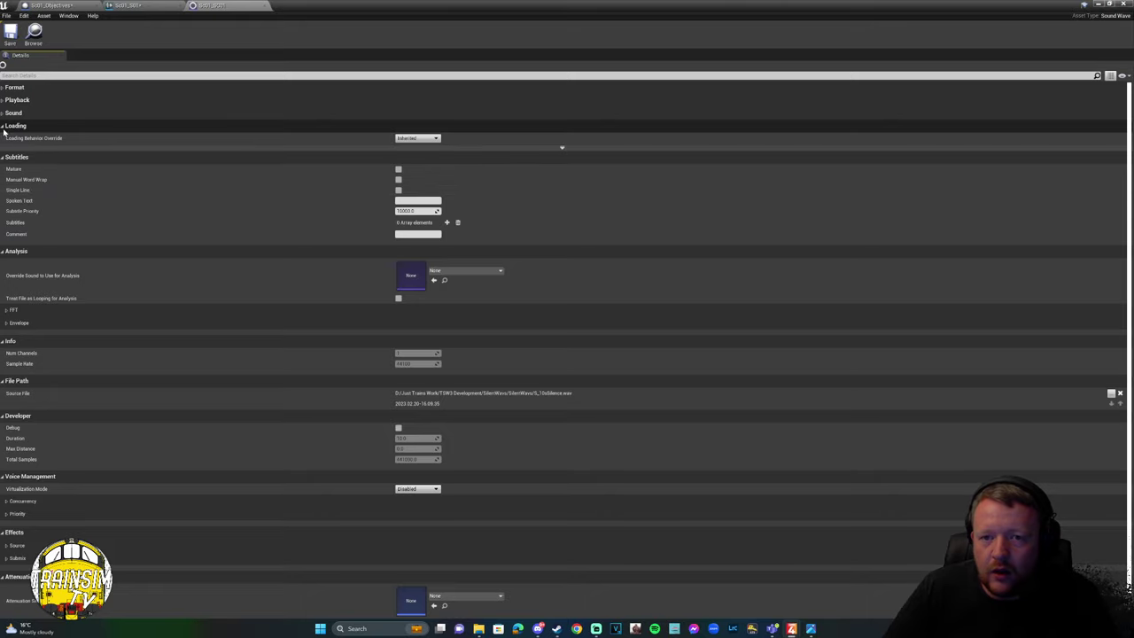
{"action": "left_click", "coordinate": [9, 125]}
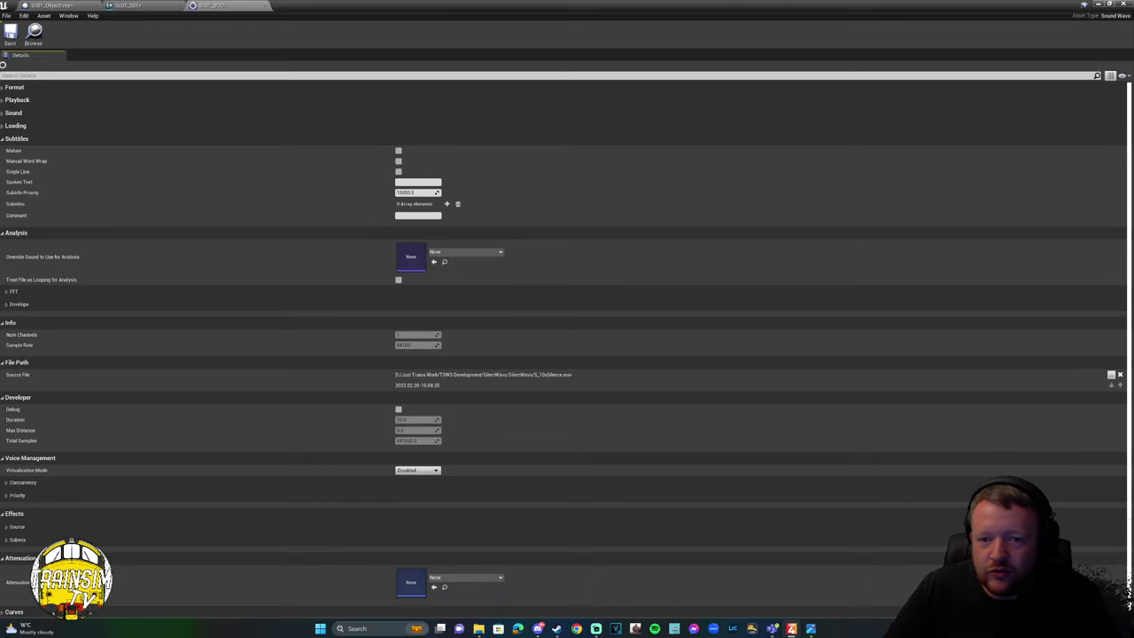
{"action": "left_click", "coordinate": [4, 233]}
{"action": "left_click", "coordinate": [5, 246]}
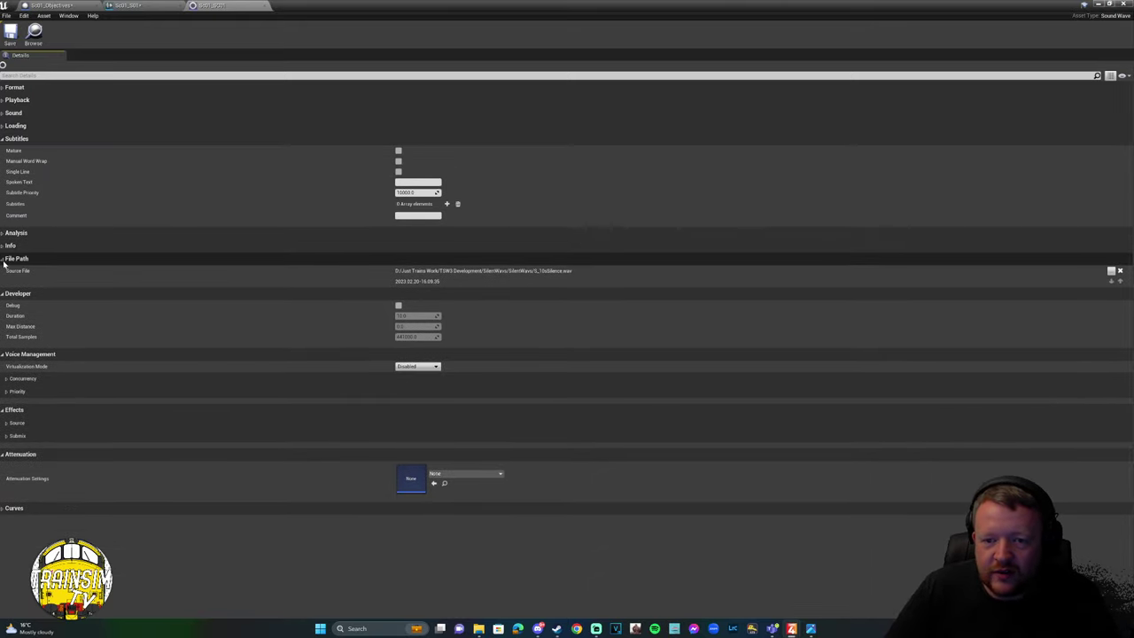
{"action": "left_click", "coordinate": [5, 258]}
{"action": "left_click", "coordinate": [4, 271]}
{"action": "left_click", "coordinate": [4, 284]}
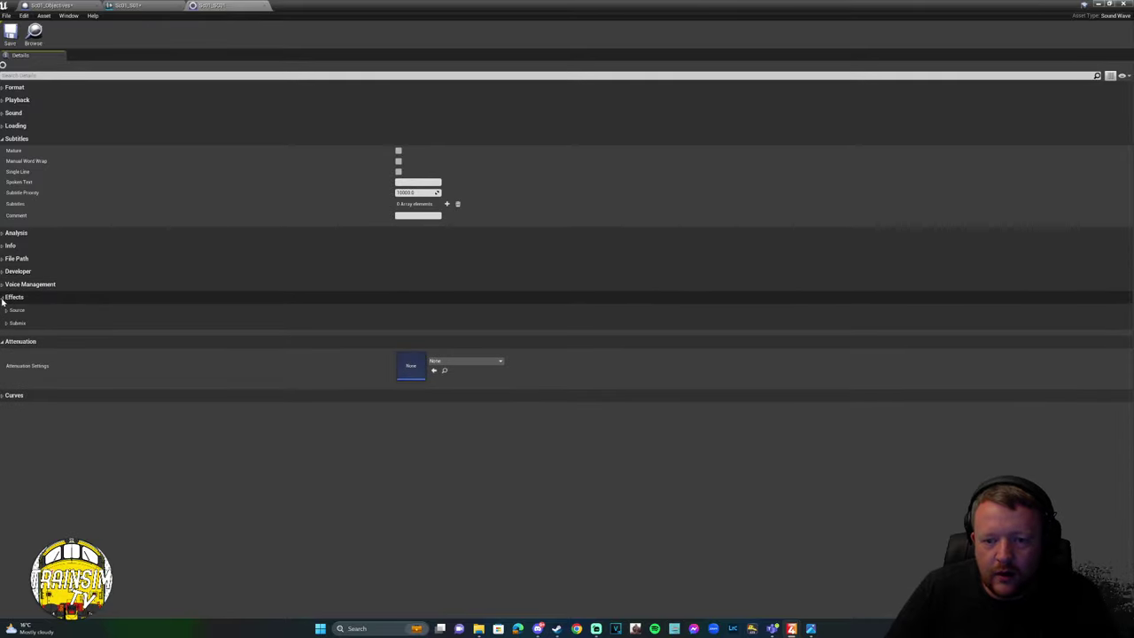
{"action": "left_click", "coordinate": [4, 298]}
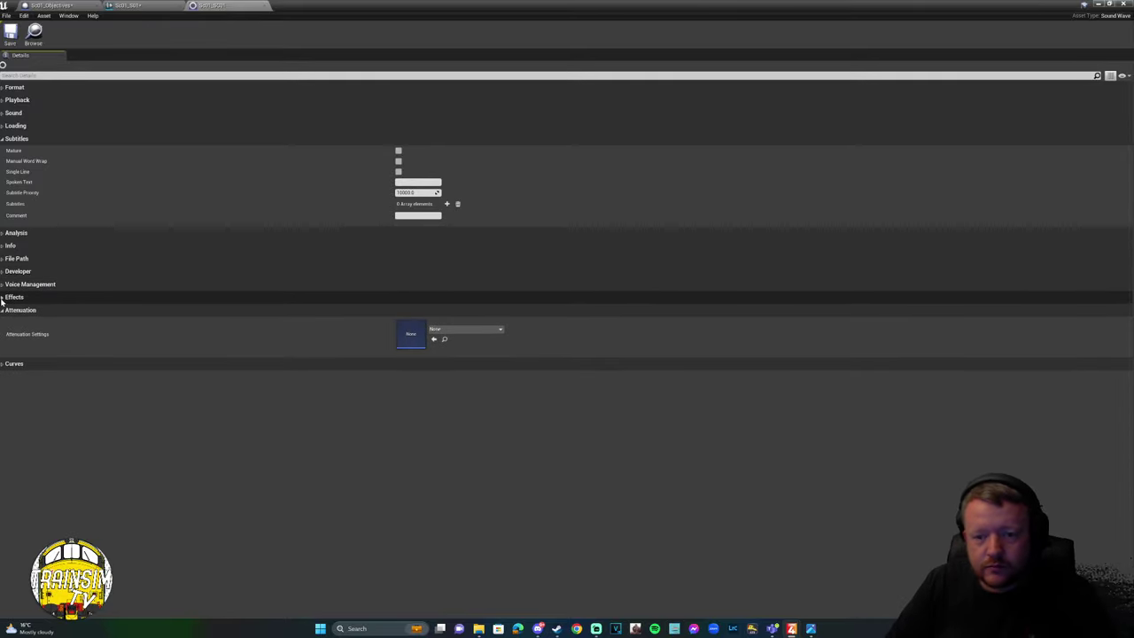
{"action": "left_click", "coordinate": [5, 310]}
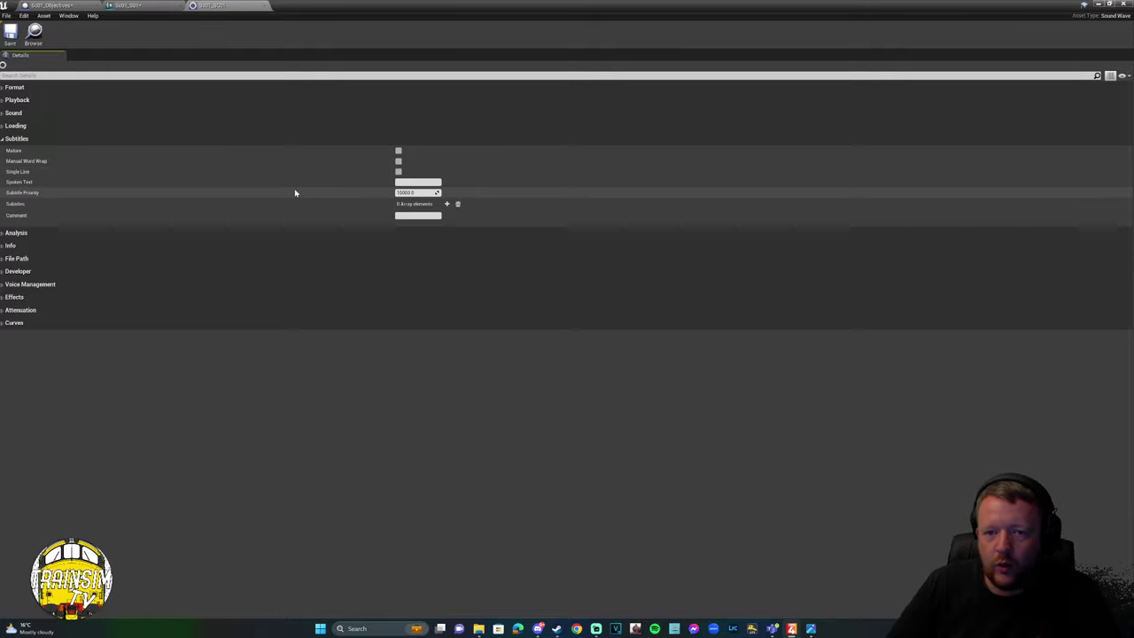
{"action": "left_click", "coordinate": [416, 181]}
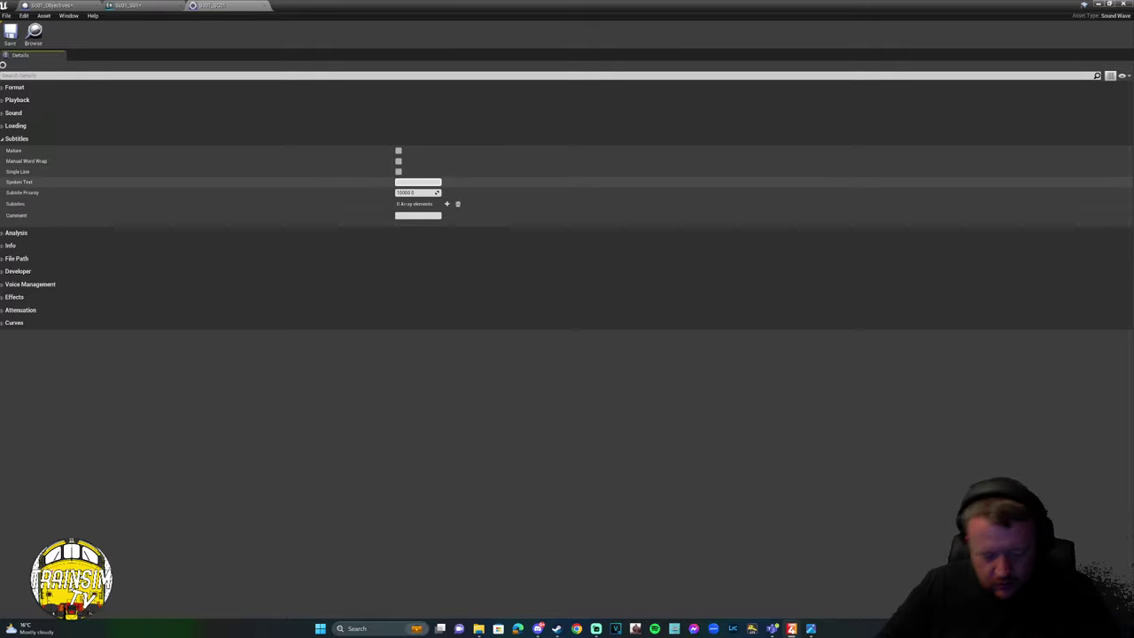
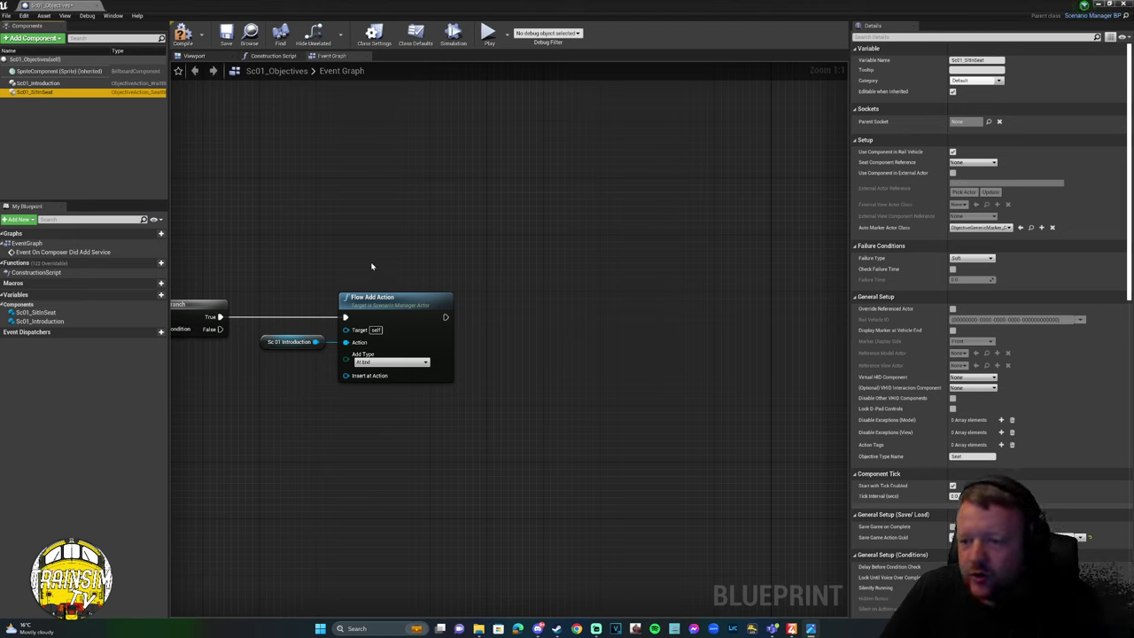
Add a second Flow Add Action node to the Sc01_Objectives event graph, chained after the introduction's Flow Add Action.
{"action": "left_click_drag", "start_coordinate": [445, 317], "coordinate": [543, 319]}
{"action": "type", "text": "flow add"}
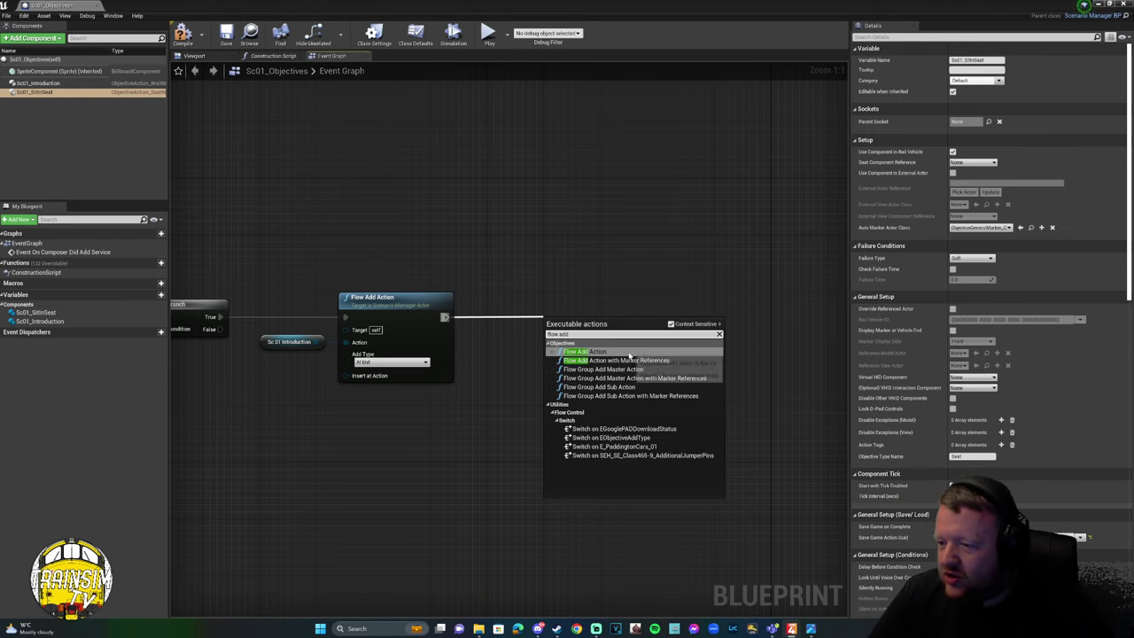
{"action": "left_click", "coordinate": [586, 352]}
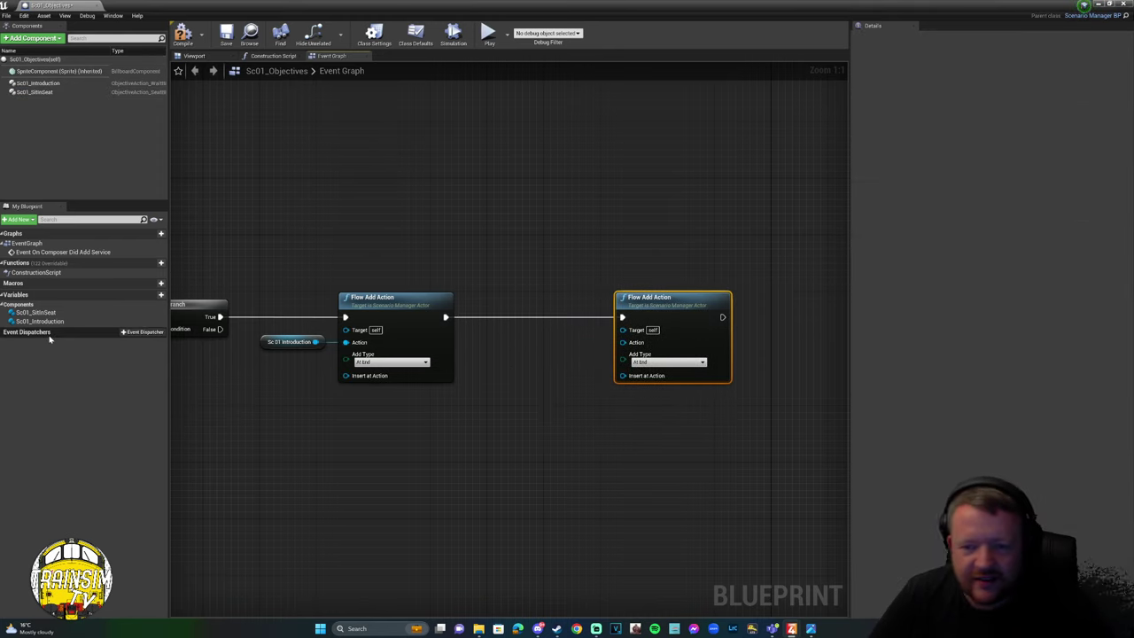
Set the Seat Component Reference of the Sc01_SitInSeat component to Driver_B (Seat) and look at its Virtual HID Component choices.
{"action": "left_click", "coordinate": [45, 93]}
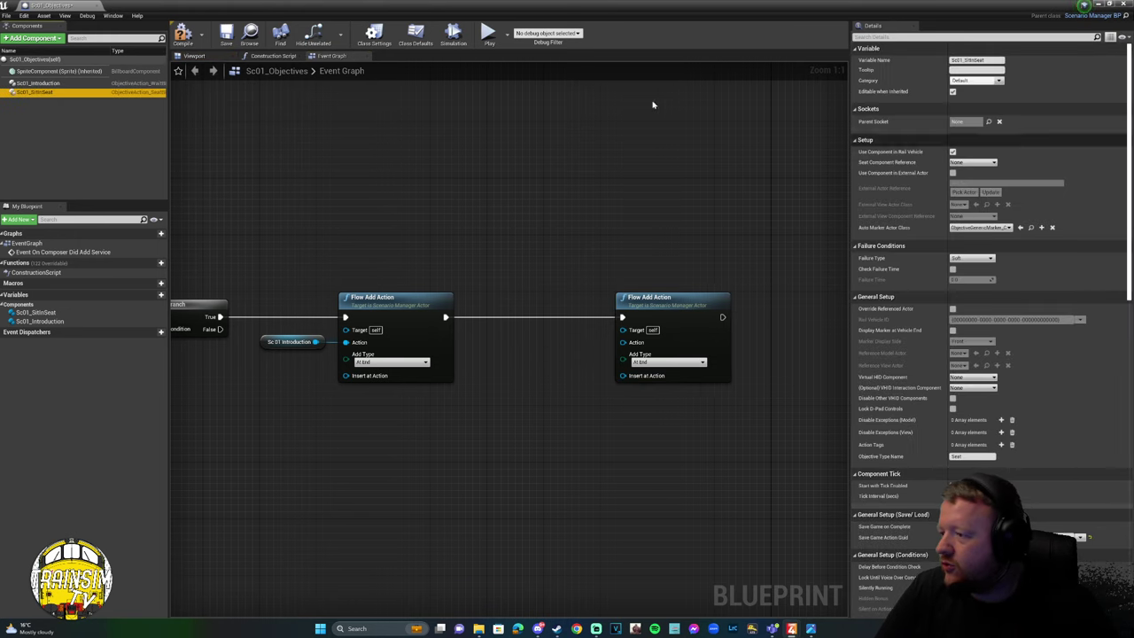
{"action": "left_click", "coordinate": [31, 59]}
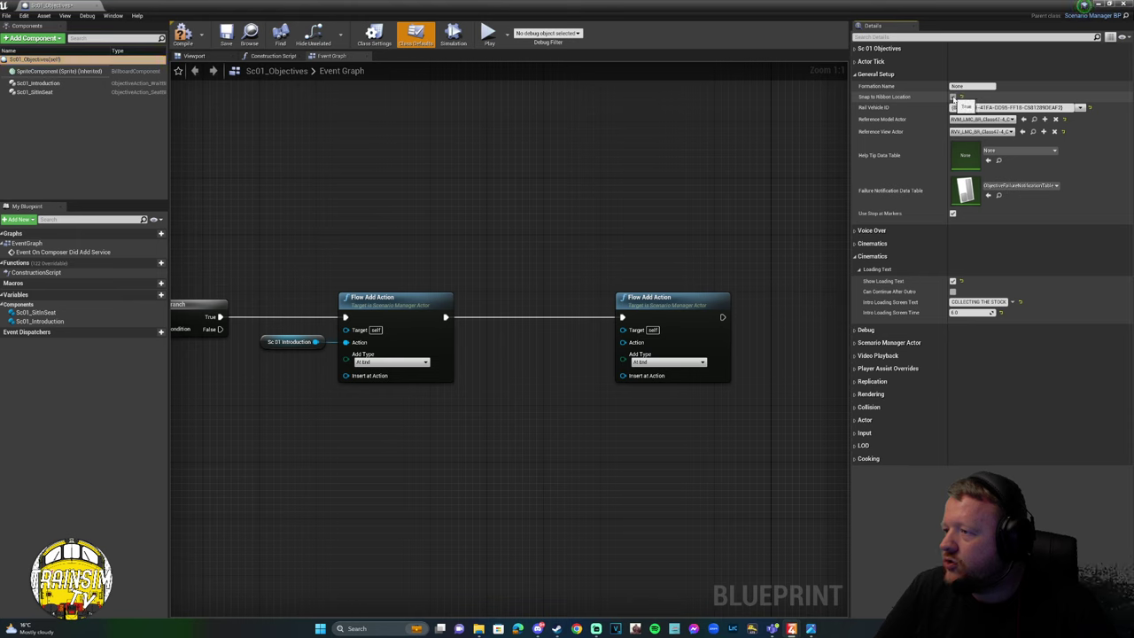
{"action": "left_click", "coordinate": [15, 92]}
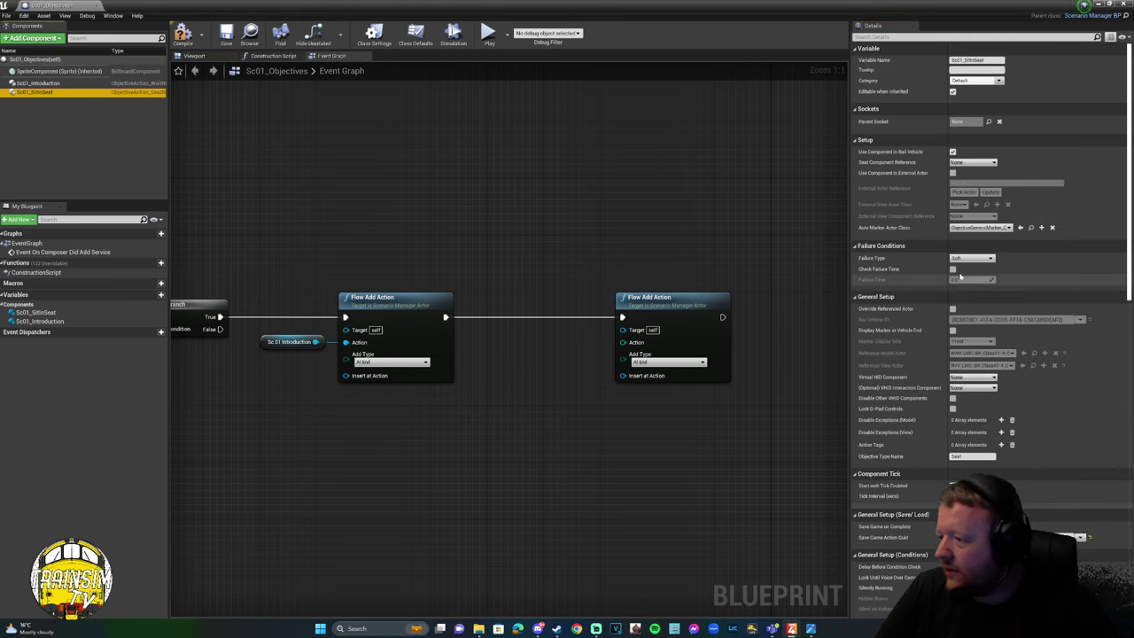
{"action": "left_click", "coordinate": [856, 49]}
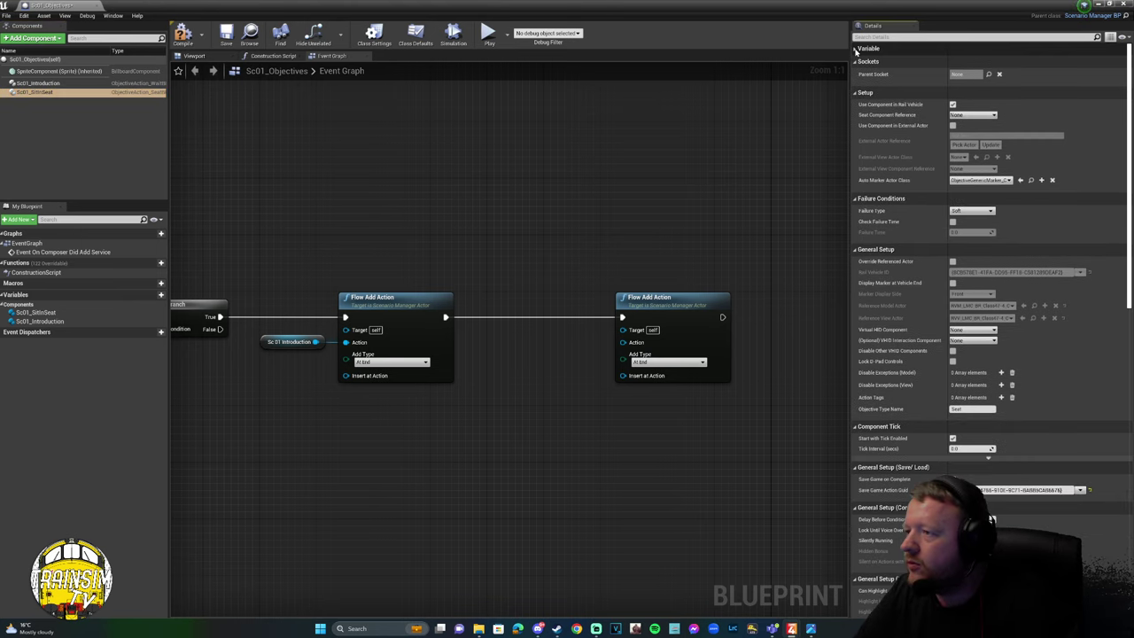
{"action": "left_click", "coordinate": [856, 62]}
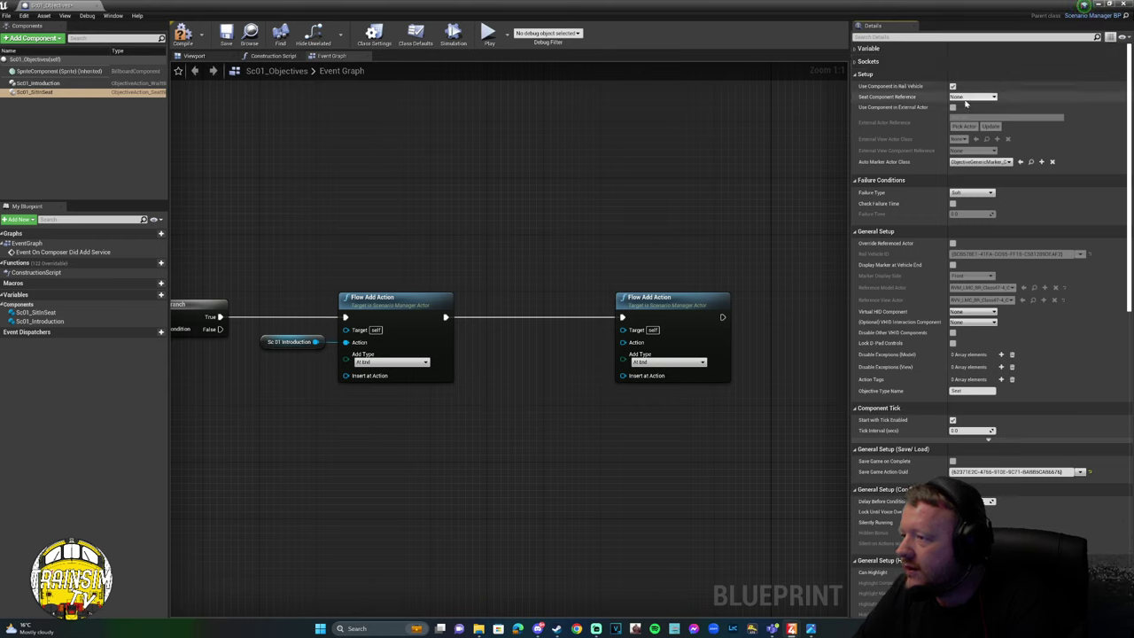
{"action": "left_click", "coordinate": [971, 96]}
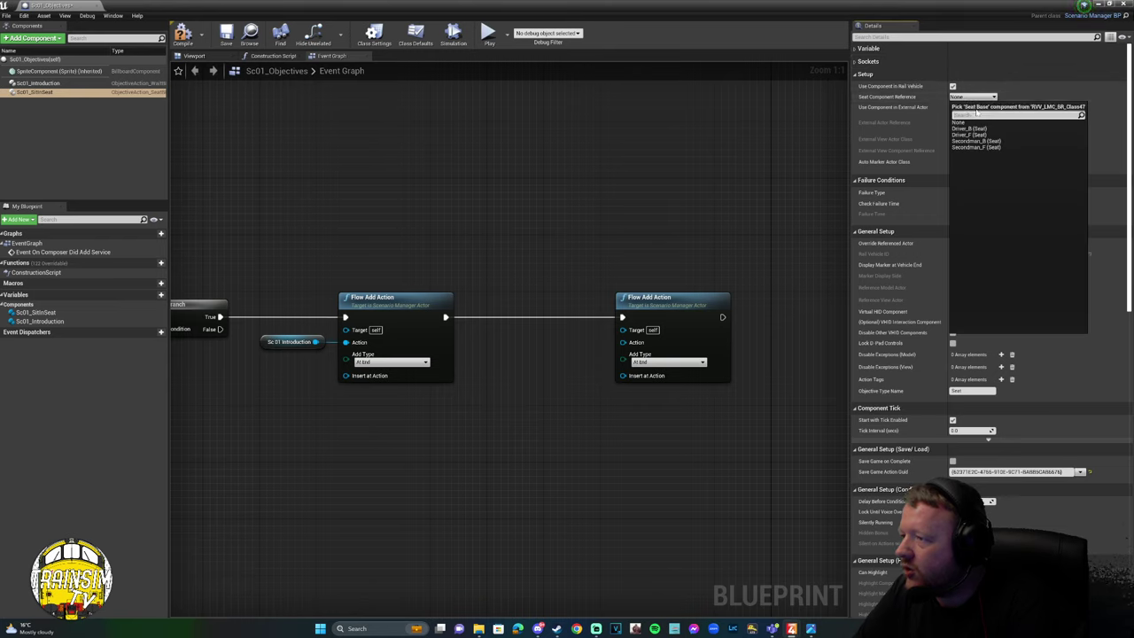
{"action": "left_click", "coordinate": [969, 128]}
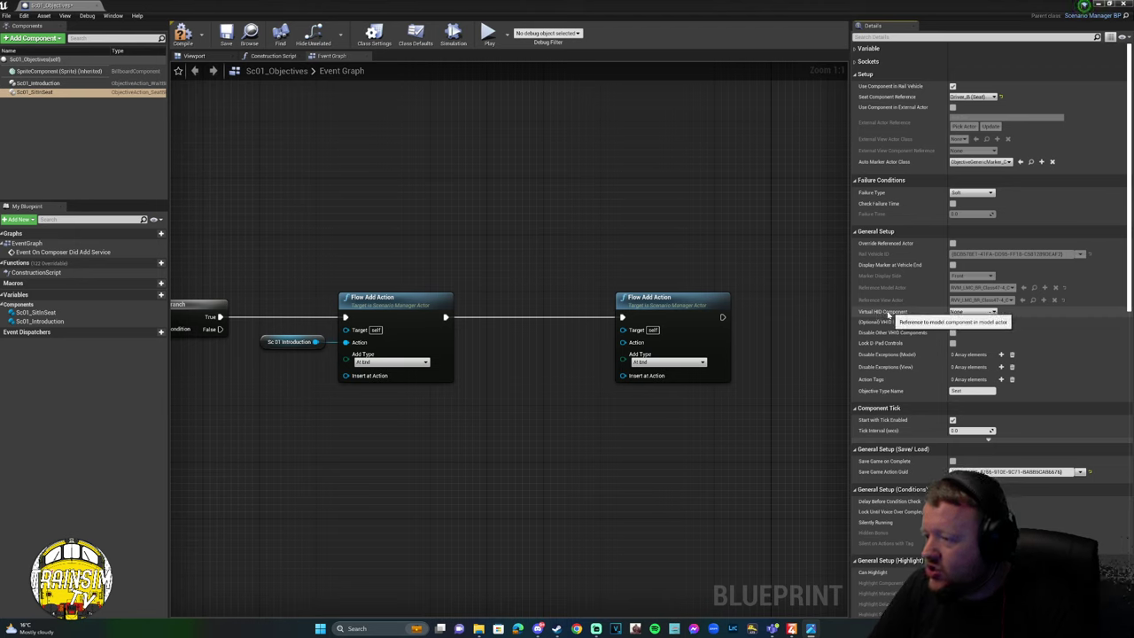
{"action": "left_click", "coordinate": [973, 312]}
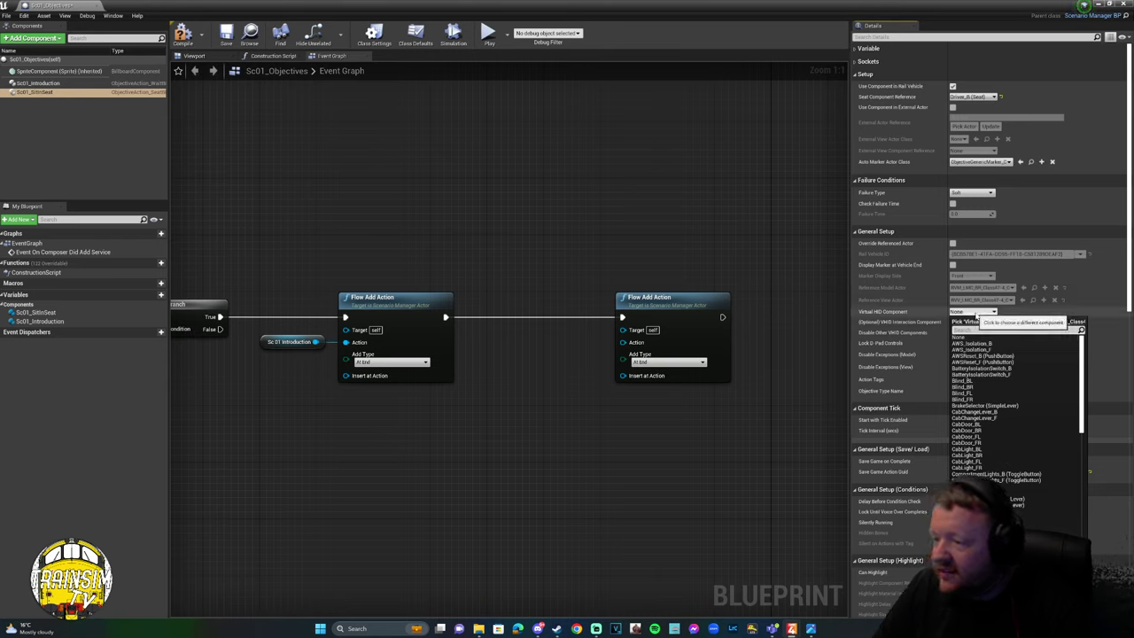
{"action": "left_click", "coordinate": [977, 317]}
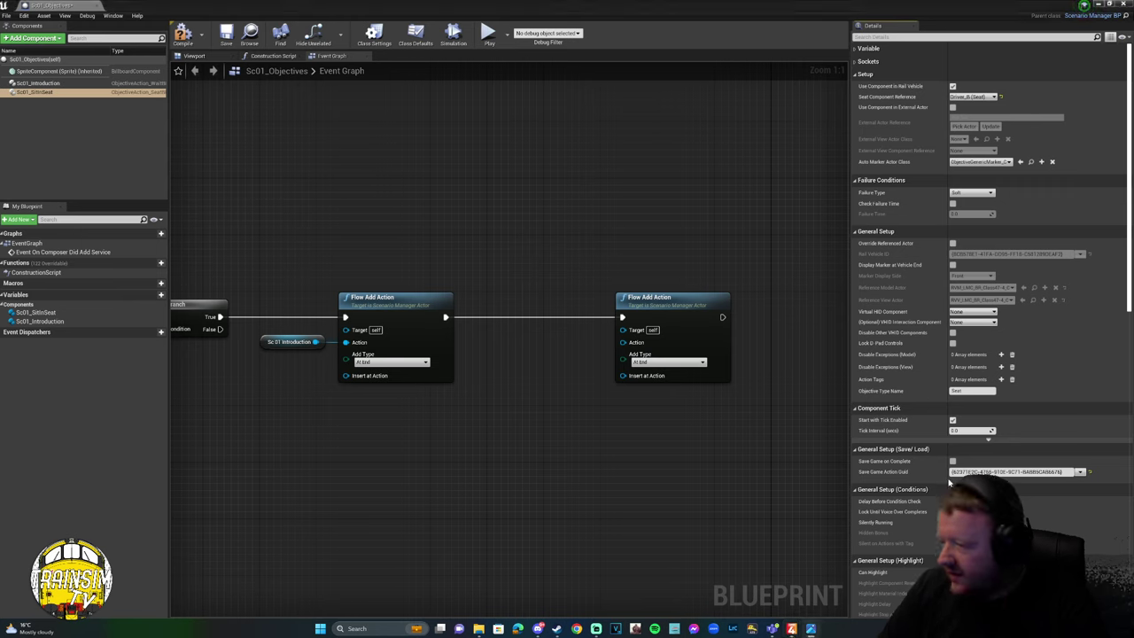
Give the Sc01_SitInSeat component the objective name "ENTER THE CAB" and the objective description "Sit in the Driver's seat".
{"action": "scroll", "coordinate": [949, 481], "scroll_direction": "down", "scroll_amount": 5}
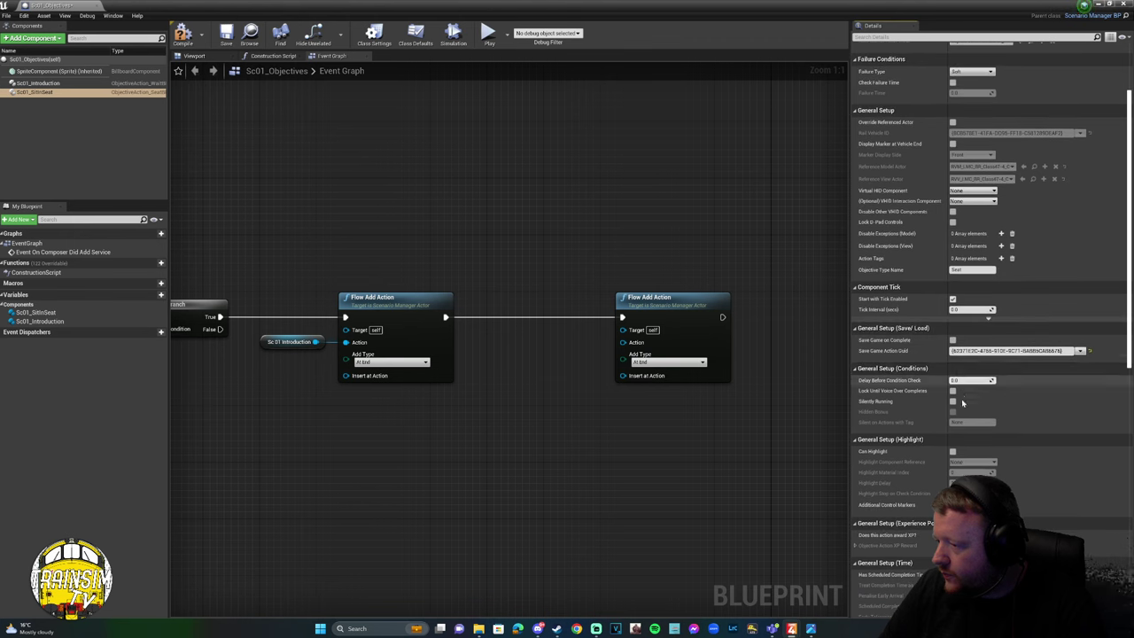
{"action": "scroll", "coordinate": [962, 403], "scroll_direction": "down", "scroll_amount": 10}
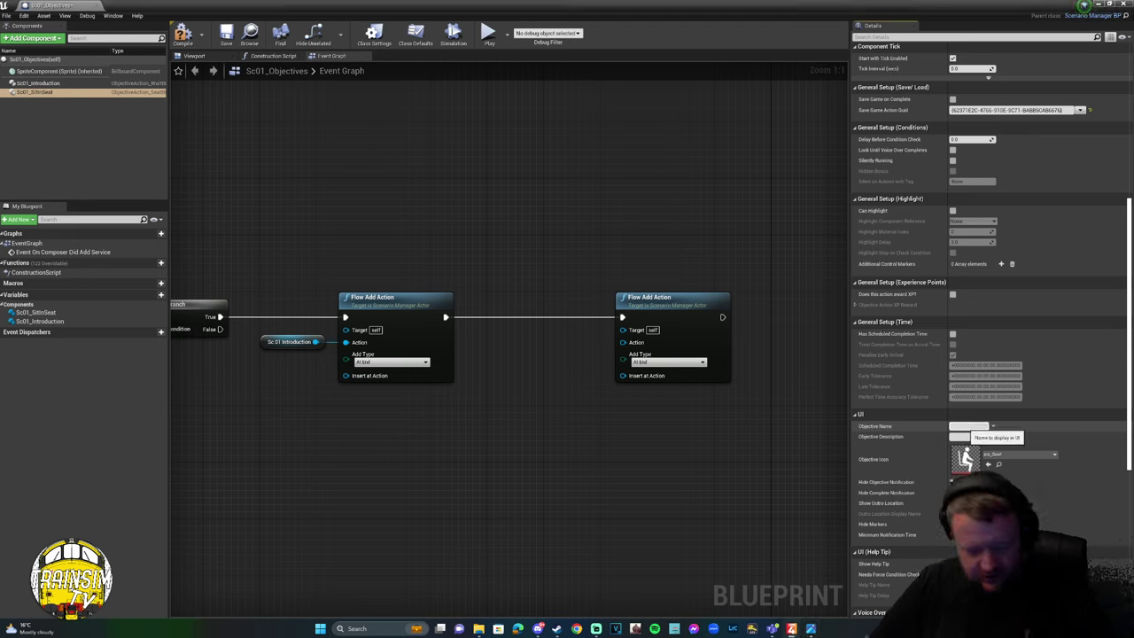
{"action": "left_click", "coordinate": [970, 427]}
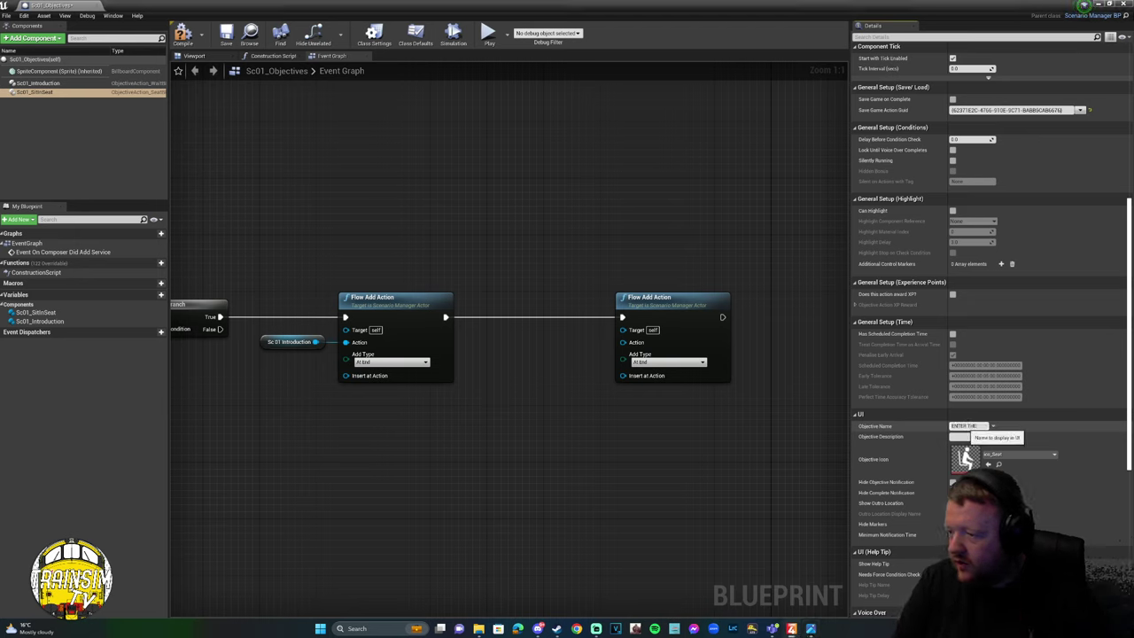
{"action": "key", "text": "ctrl+a"}
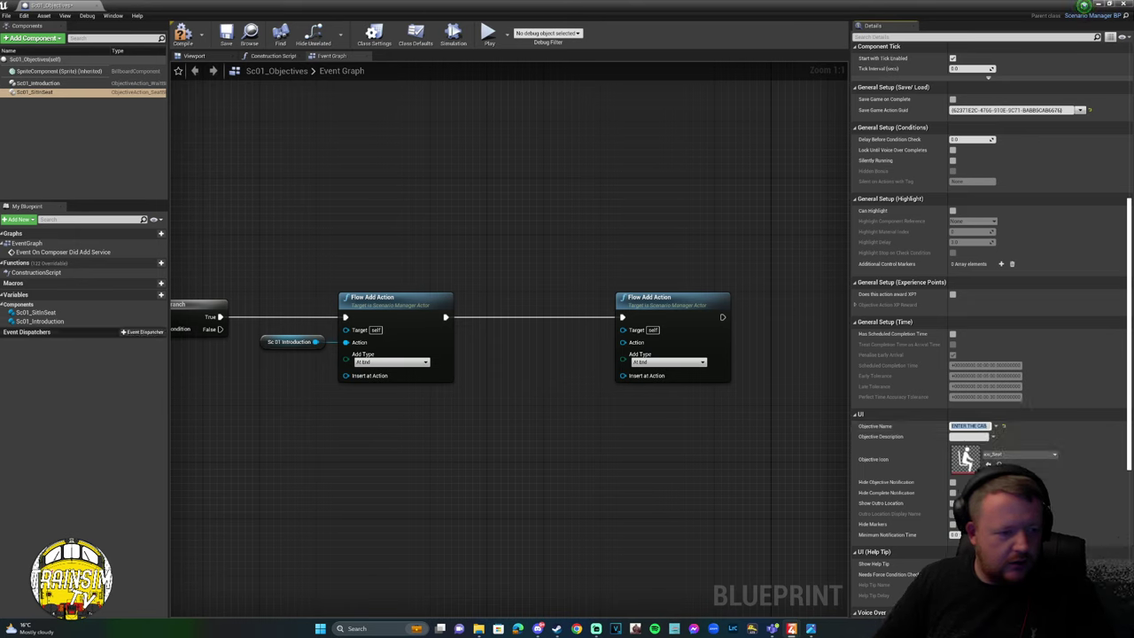
{"action": "left_click", "coordinate": [969, 437]}
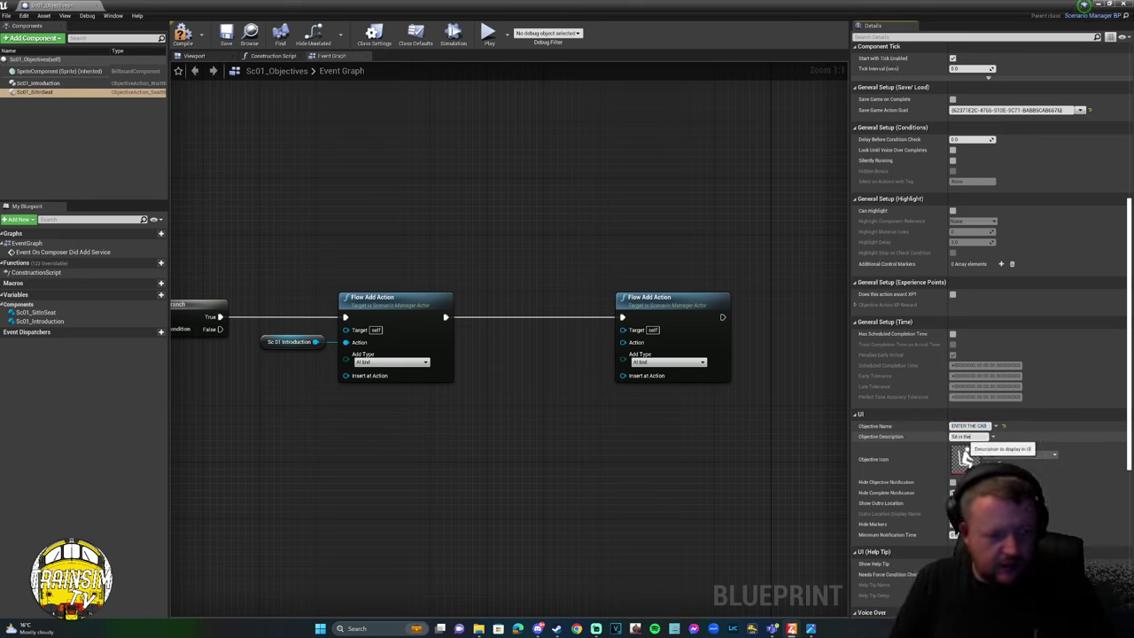
{"action": "type", "text": "Sit in the D"}
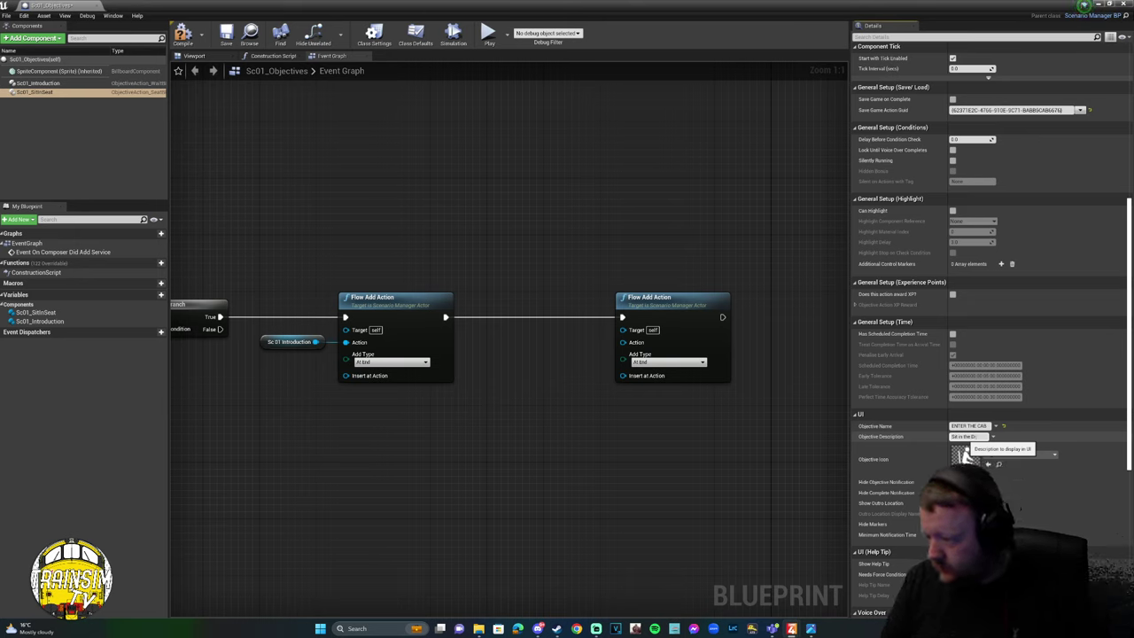
{"action": "type", "text": "river"}
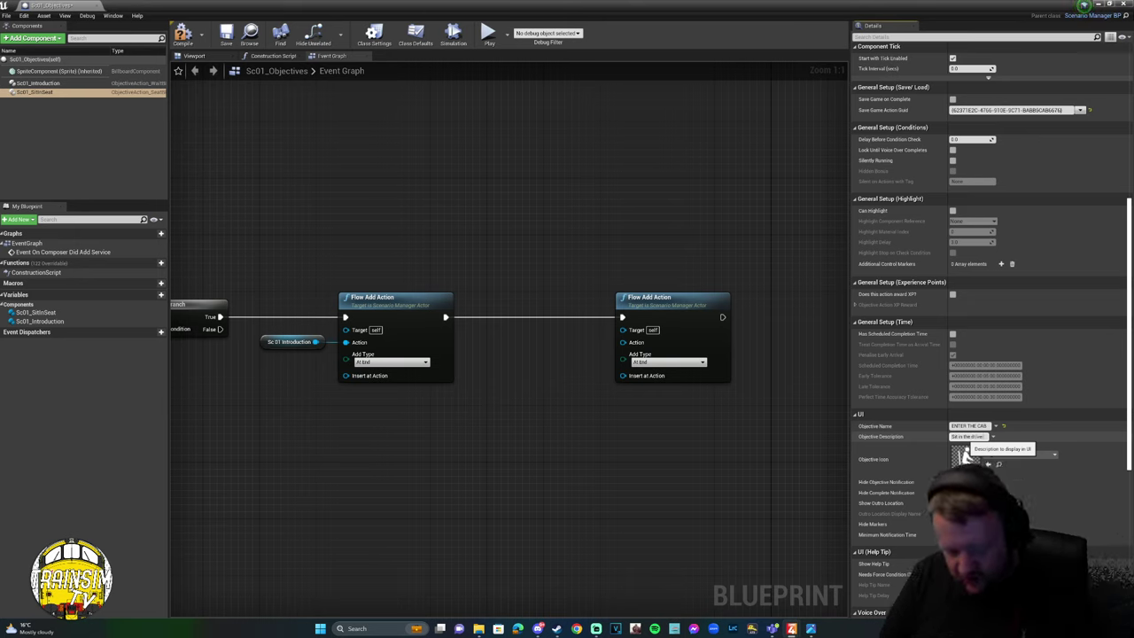
{"action": "type", "text": "'s"}
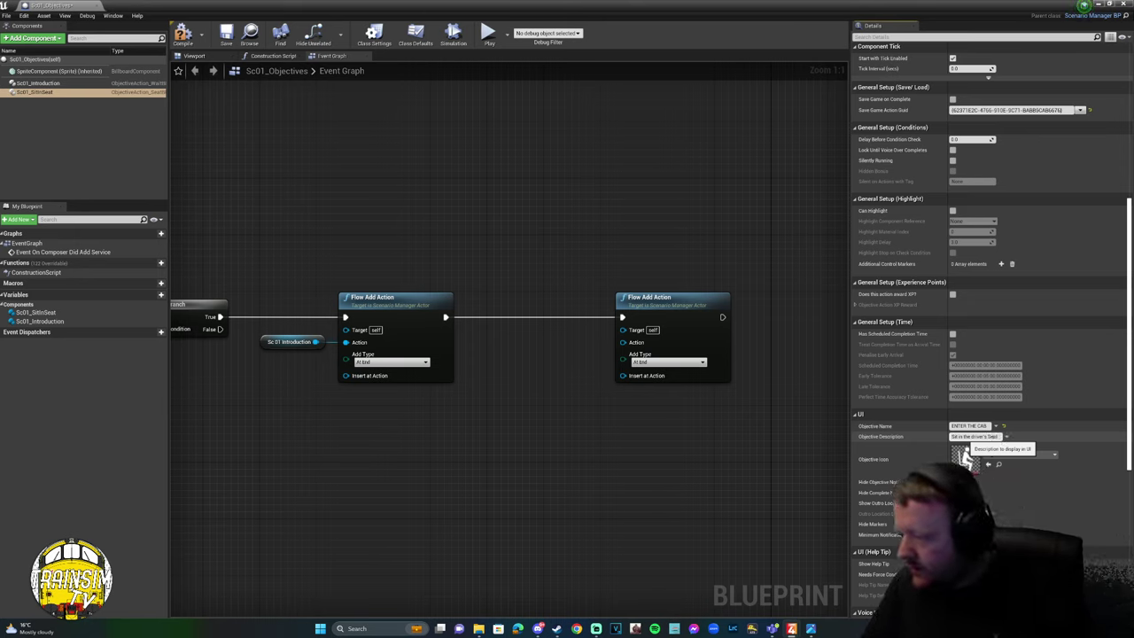
{"action": "type", "text": " seat"}
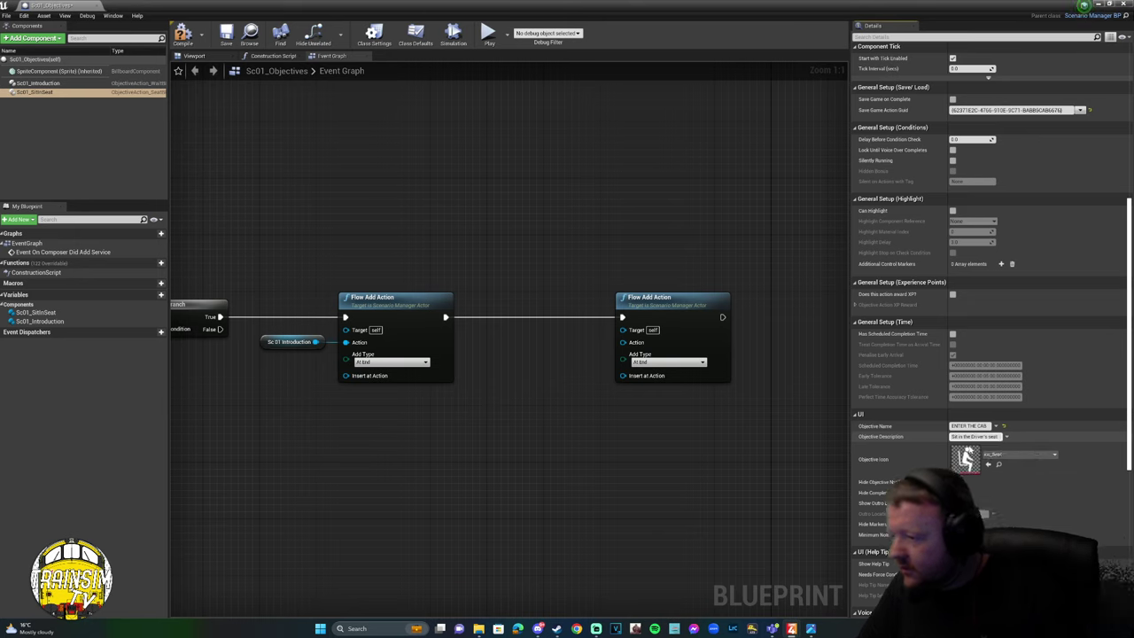
{"action": "key", "text": "Return"}
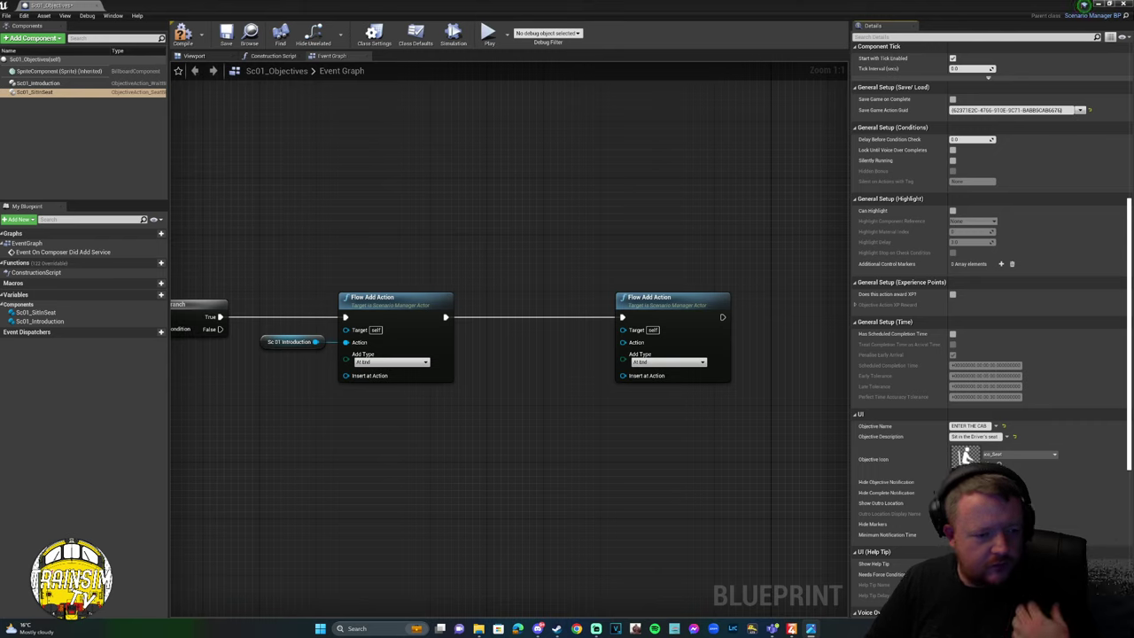
Feed Sc01_SitInSeat into the Action input of the second Flow Add Action and move both nodes closer to the introduction action.
{"action": "left_click_drag", "start_coordinate": [35, 92], "coordinate": [624, 346]}
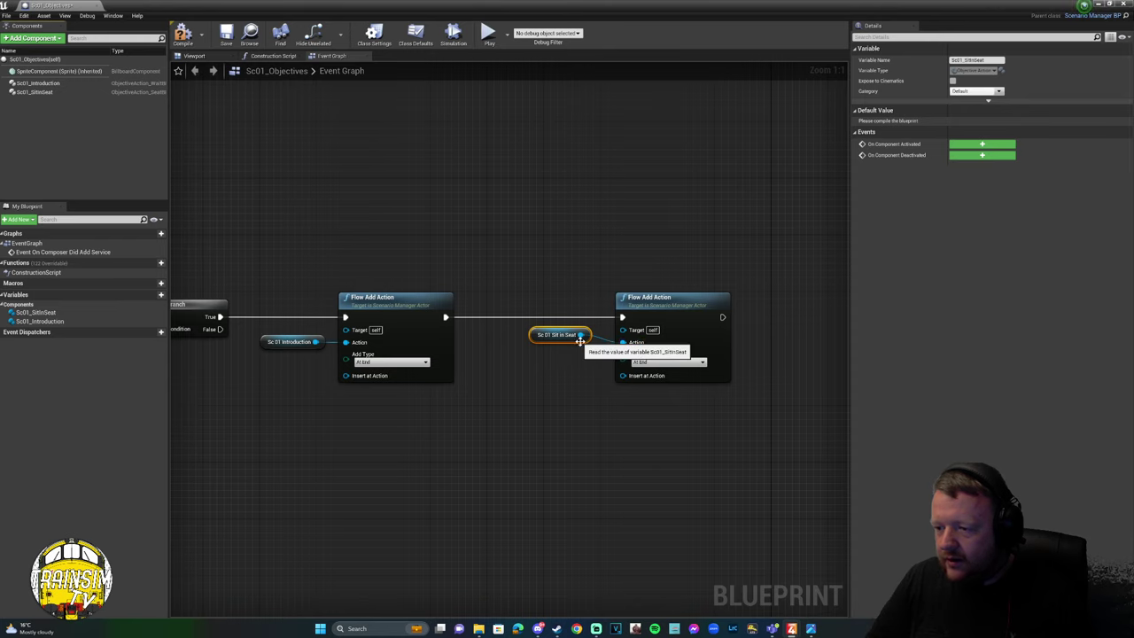
{"action": "left_click_drag", "start_coordinate": [558, 335], "coordinate": [499, 342]}
{"action": "left_click_drag", "start_coordinate": [685, 342], "coordinate": [634, 342]}
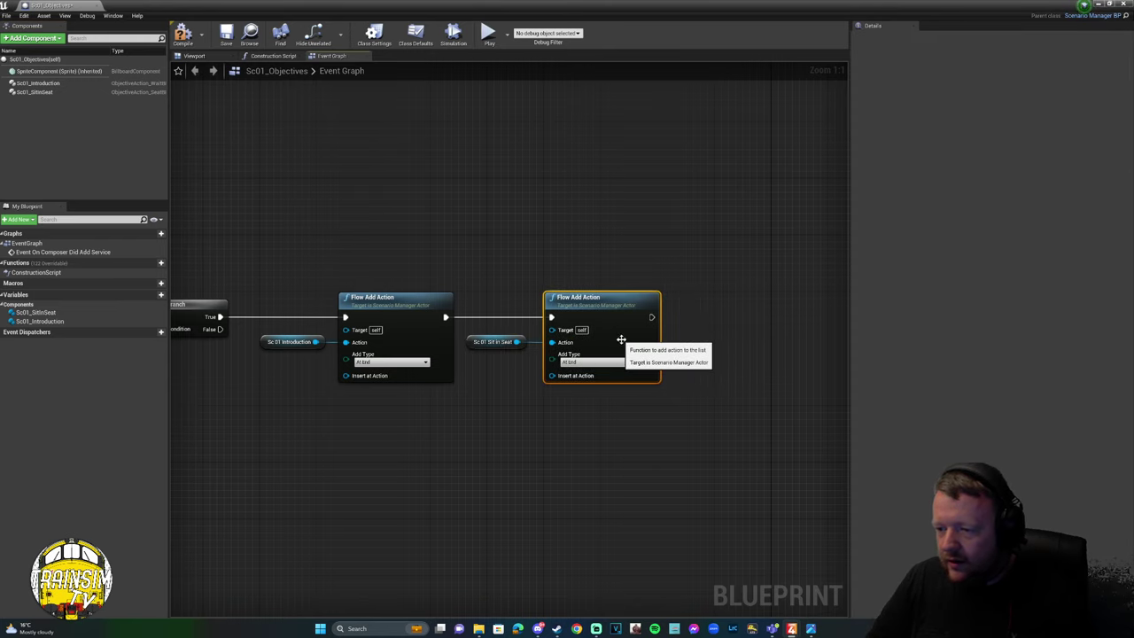
Save the Sc01_Objectives blueprint and look over the complete node chain in the event graph.
{"action": "scroll", "coordinate": [530, 278], "scroll_direction": "down", "scroll_amount": 5}
{"action": "scroll", "coordinate": [529, 278], "scroll_direction": "down", "scroll_amount": 2}
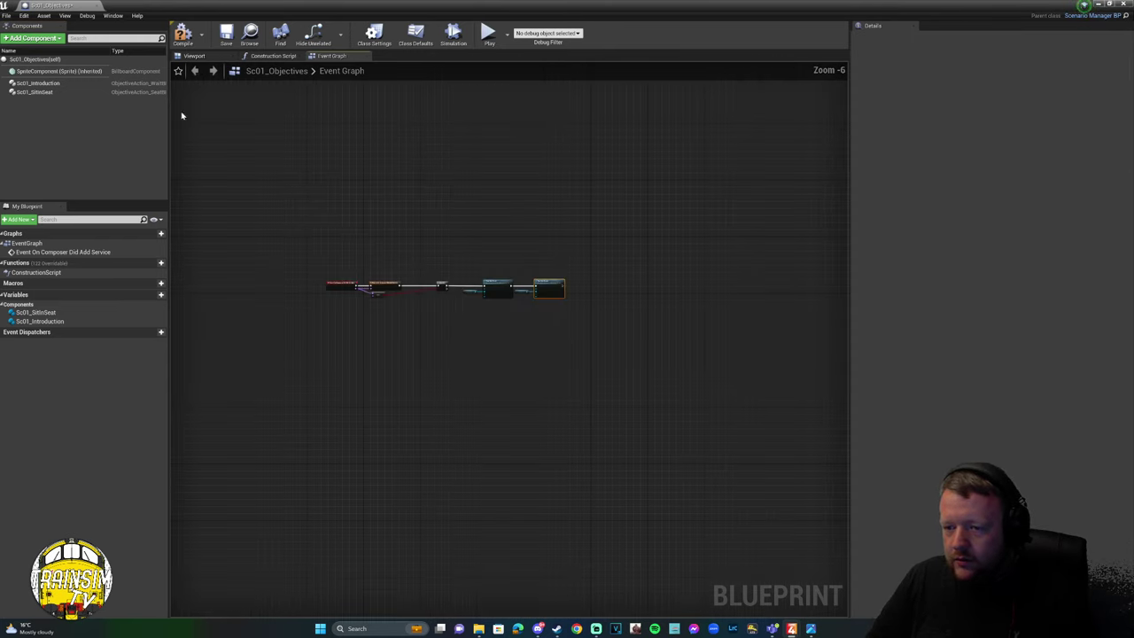
{"action": "left_click", "coordinate": [226, 35]}
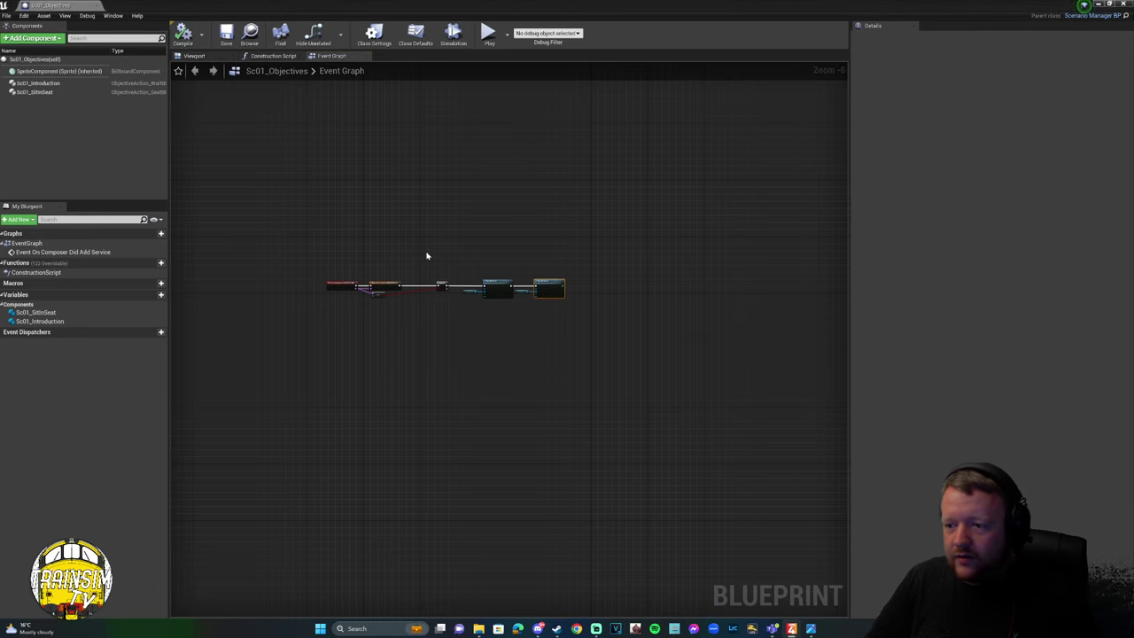
{"action": "scroll", "coordinate": [435, 306], "scroll_direction": "up", "scroll_amount": 3}
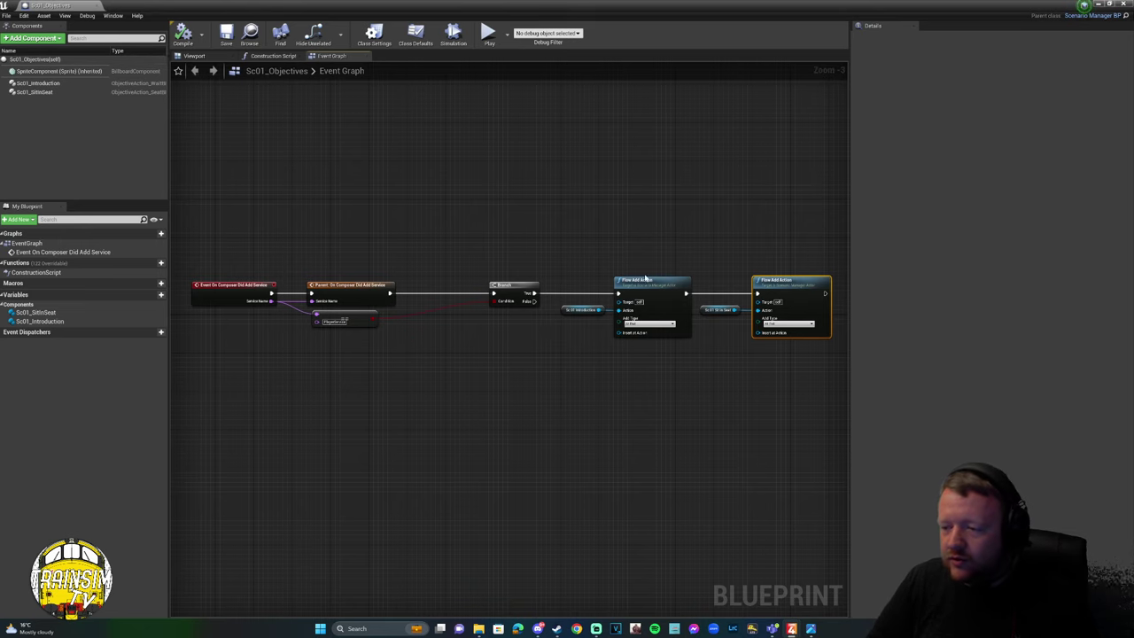
{"action": "right_click_drag", "start_coordinate": [732, 254], "coordinate": [667, 251]}
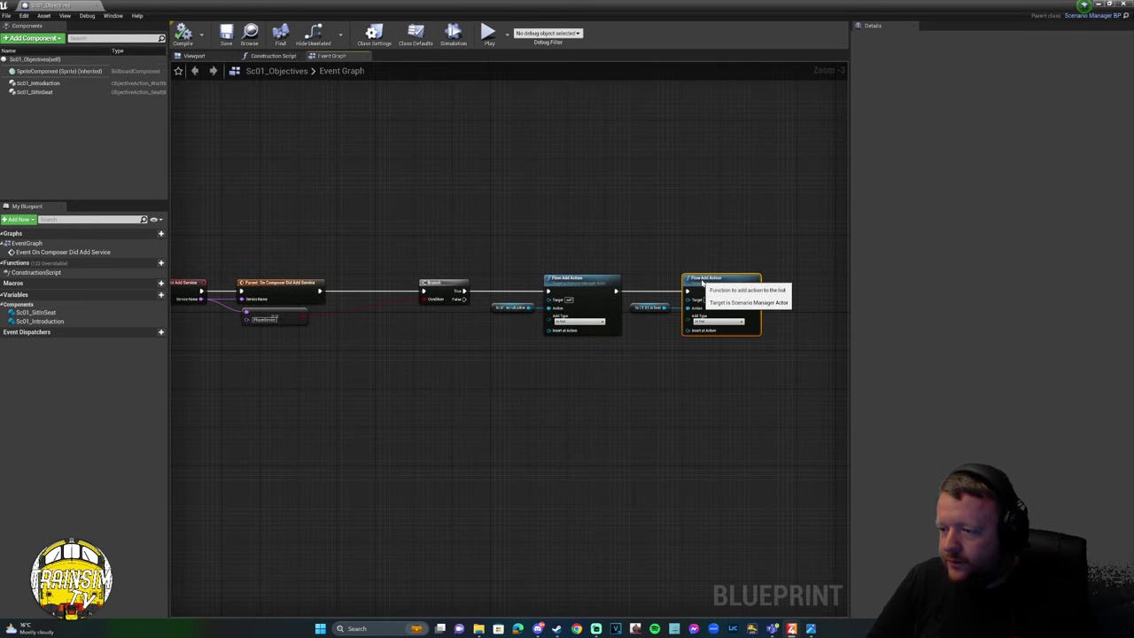
{"action": "scroll", "coordinate": [605, 238], "scroll_direction": "down", "scroll_amount": 2}
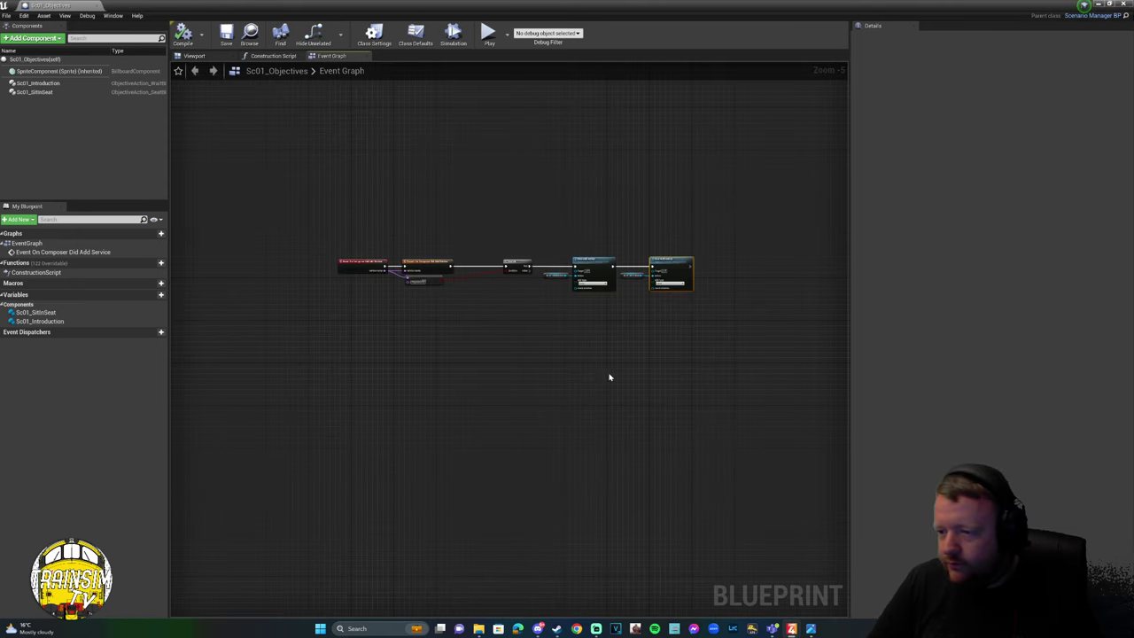
{"action": "right_click_drag", "start_coordinate": [610, 377], "coordinate": [577, 396]}
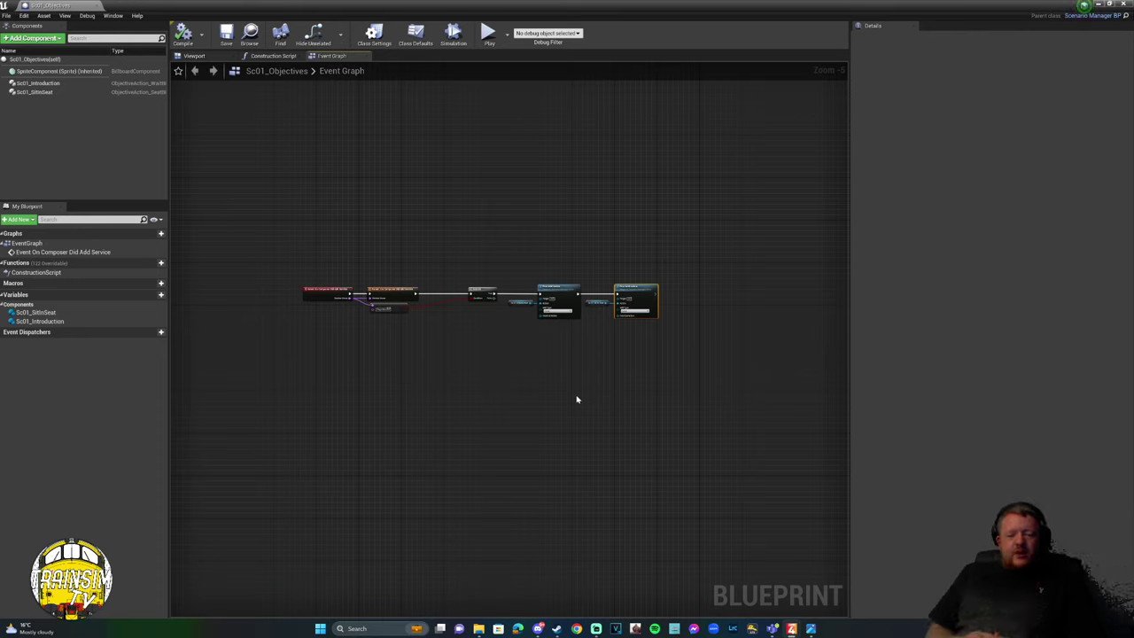
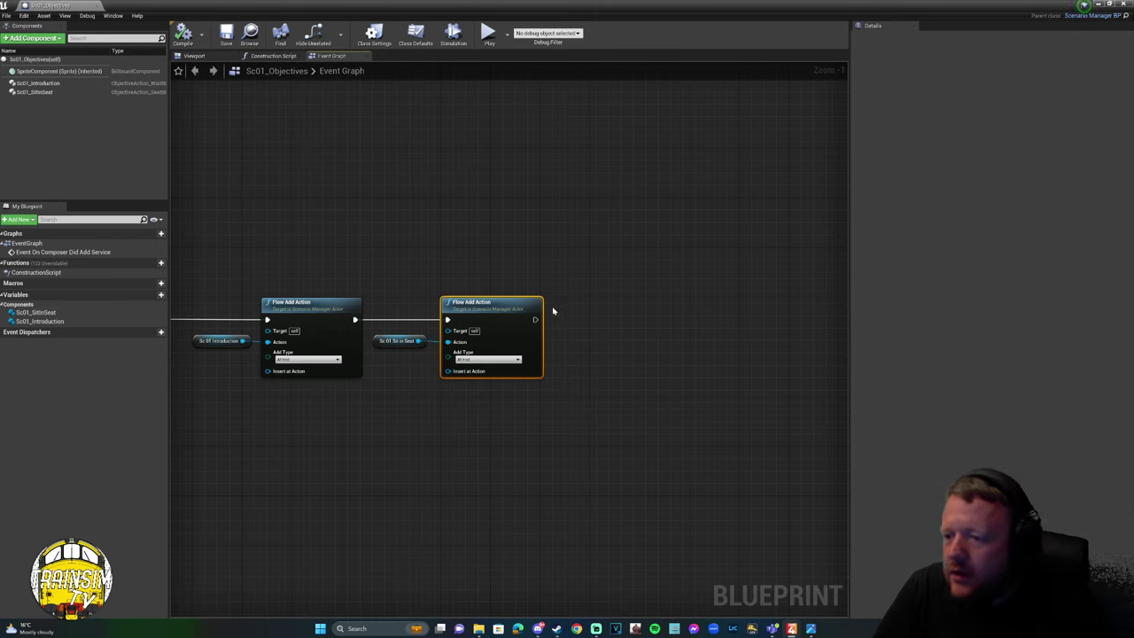
Chain a third Flow Add Action node after the sit-in-seat one and line it up with the row.
{"action": "left_click_drag", "start_coordinate": [536, 320], "coordinate": [630, 323]}
{"action": "type", "text": "flow add"}
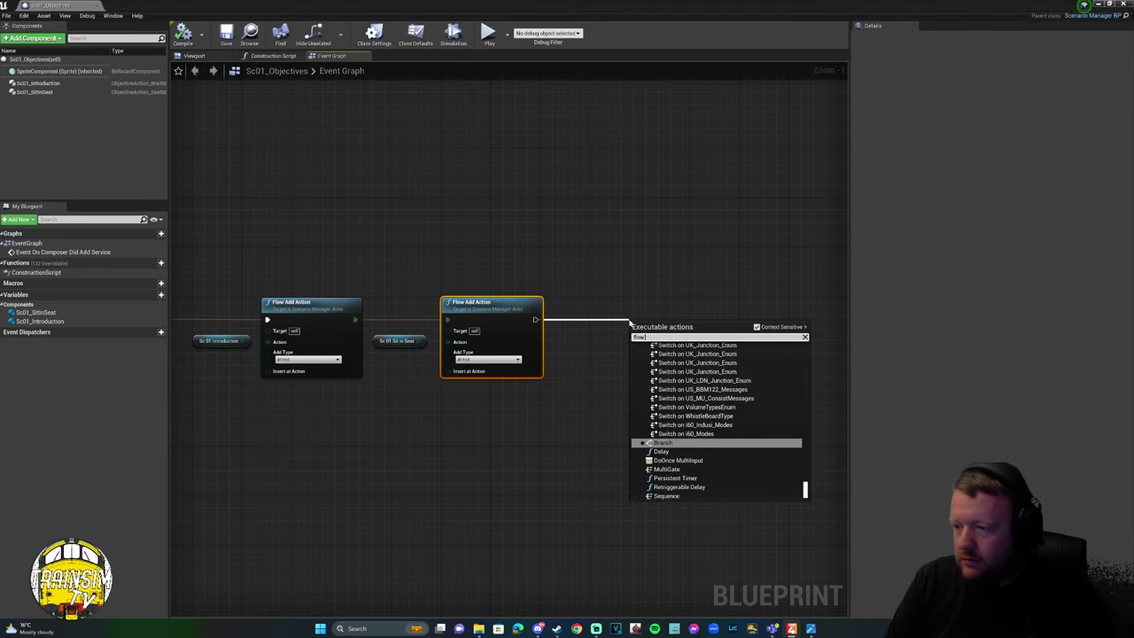
{"action": "left_click", "coordinate": [714, 355]}
{"action": "left_click_drag", "start_coordinate": [689, 332], "coordinate": [707, 308]}
Add an Objective Action Lever BP Child component named Sc01_ReverserForward01 and copy the blueprint's own Rail Vehicle ID into its General Setup.
{"action": "left_click", "coordinate": [59, 39]}
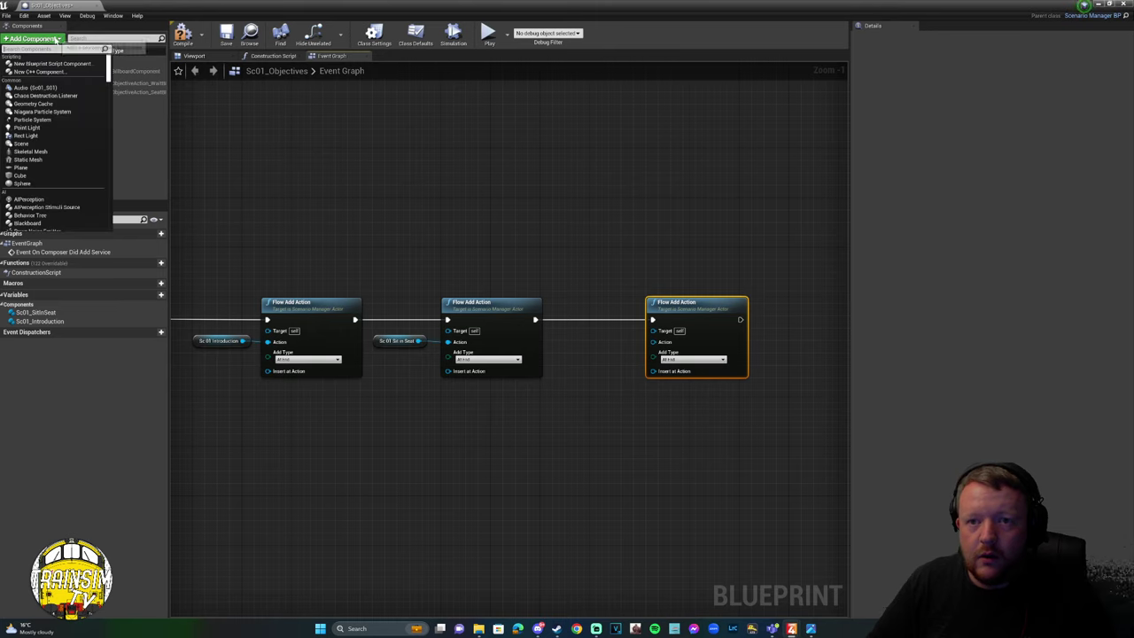
{"action": "type", "text": "lever"}
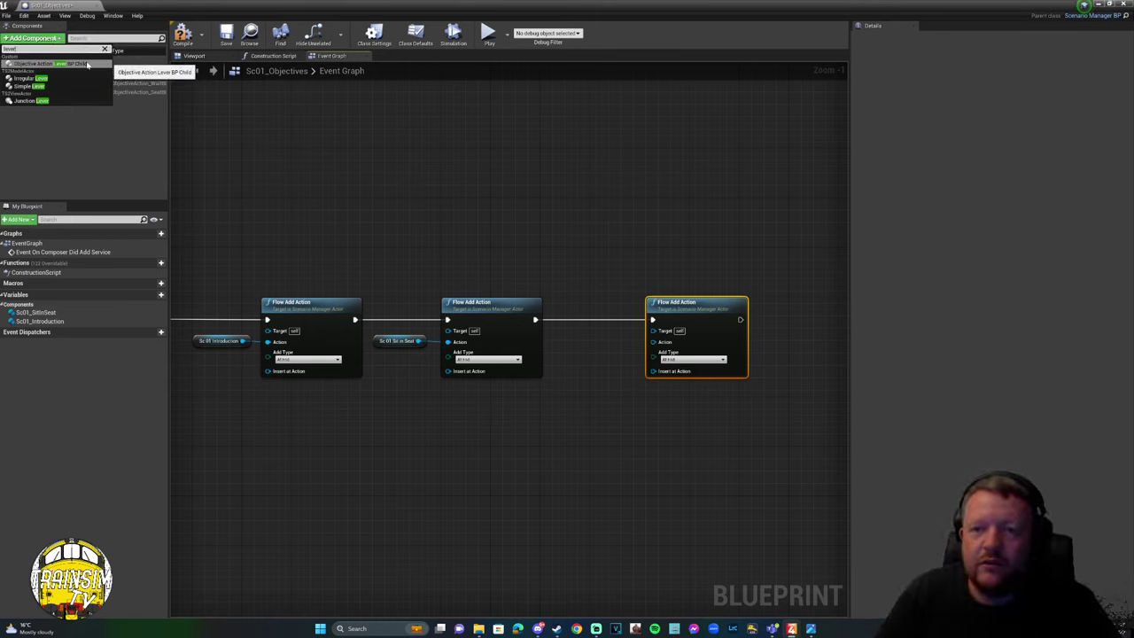
{"action": "left_click", "coordinate": [81, 63]}
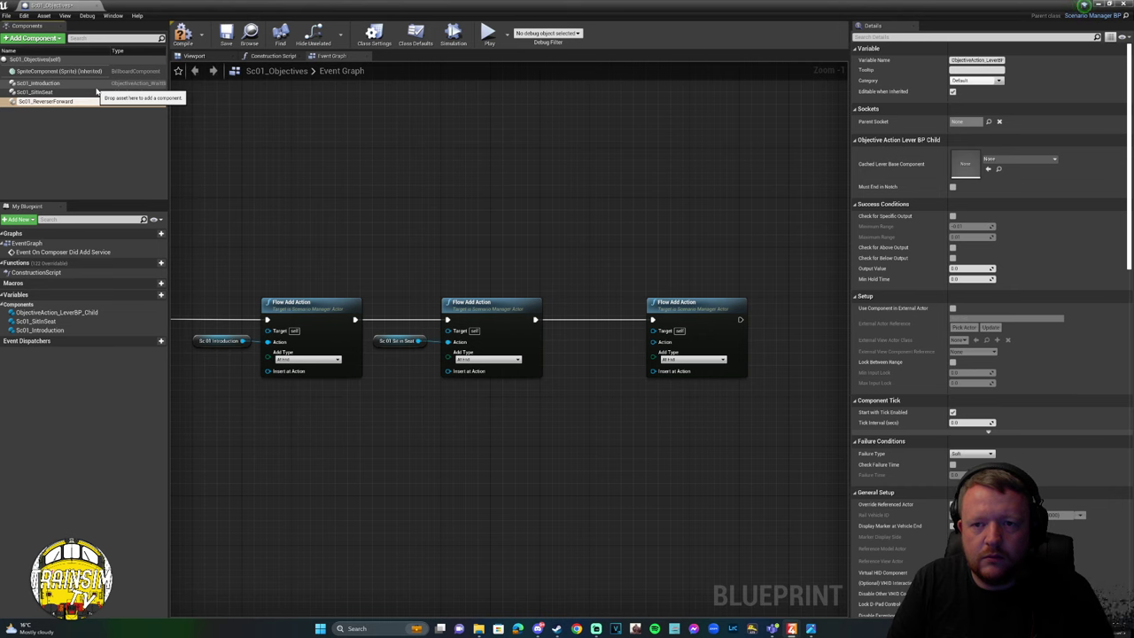
{"action": "key", "text": "Return"}
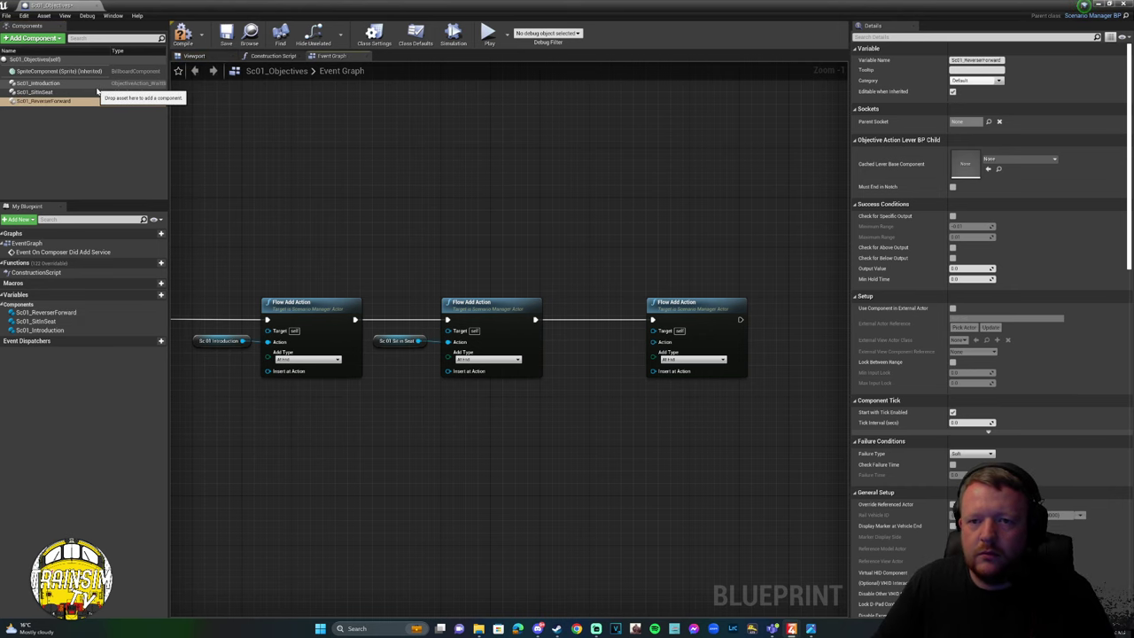
{"action": "left_click", "coordinate": [47, 102]}
{"action": "left_click", "coordinate": [75, 102]}
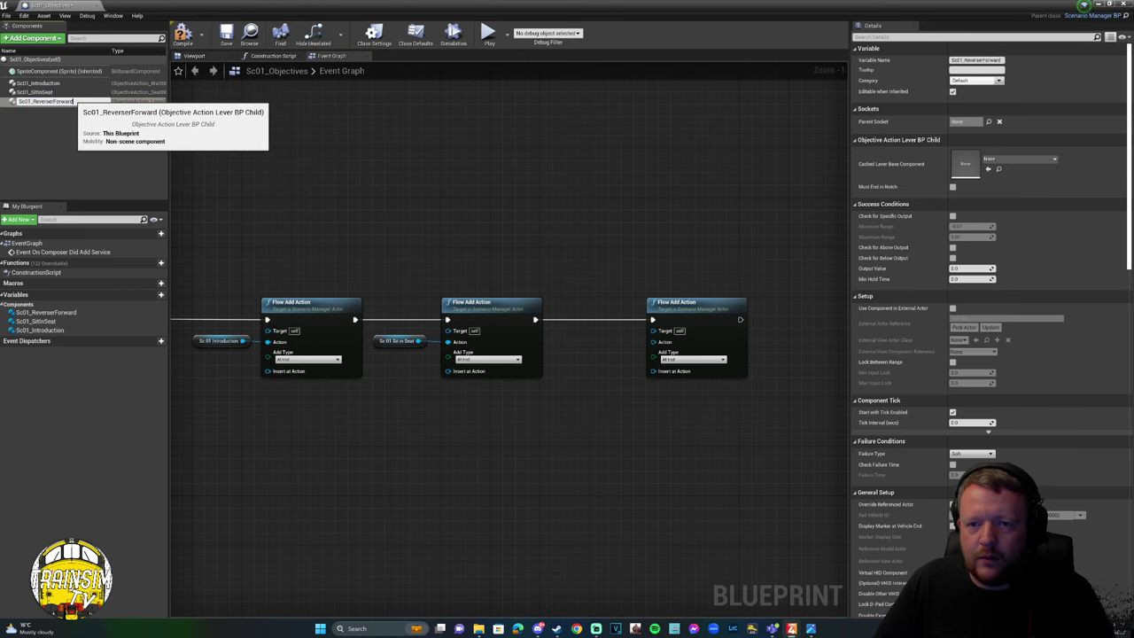
{"action": "type", "text": "01"}
{"action": "key", "text": "Return"}
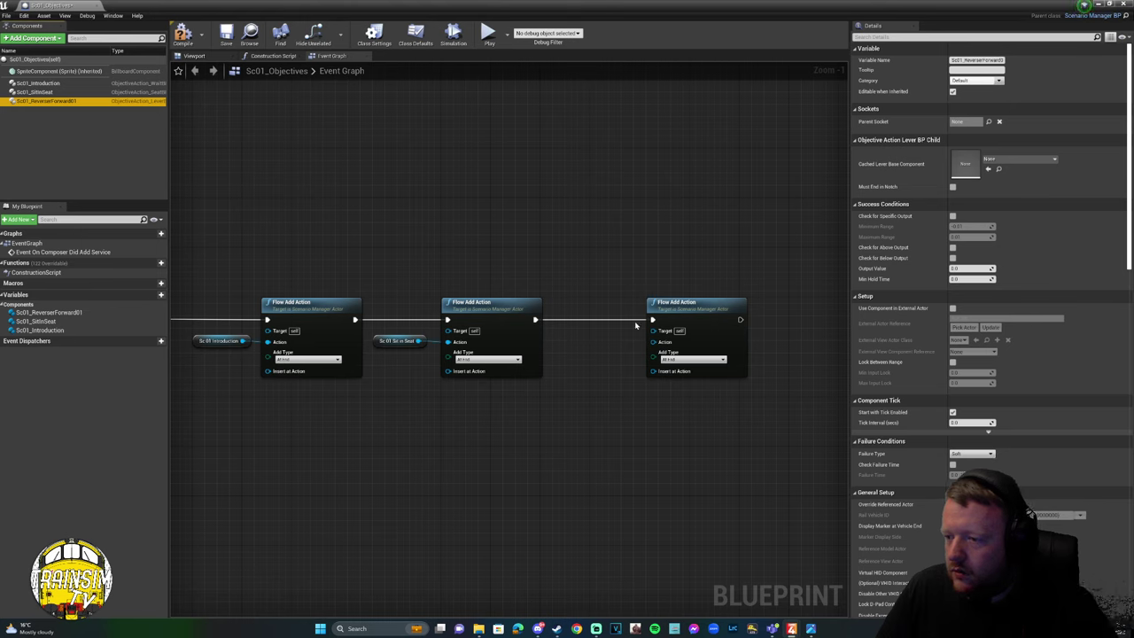
{"action": "left_click", "coordinate": [46, 60]}
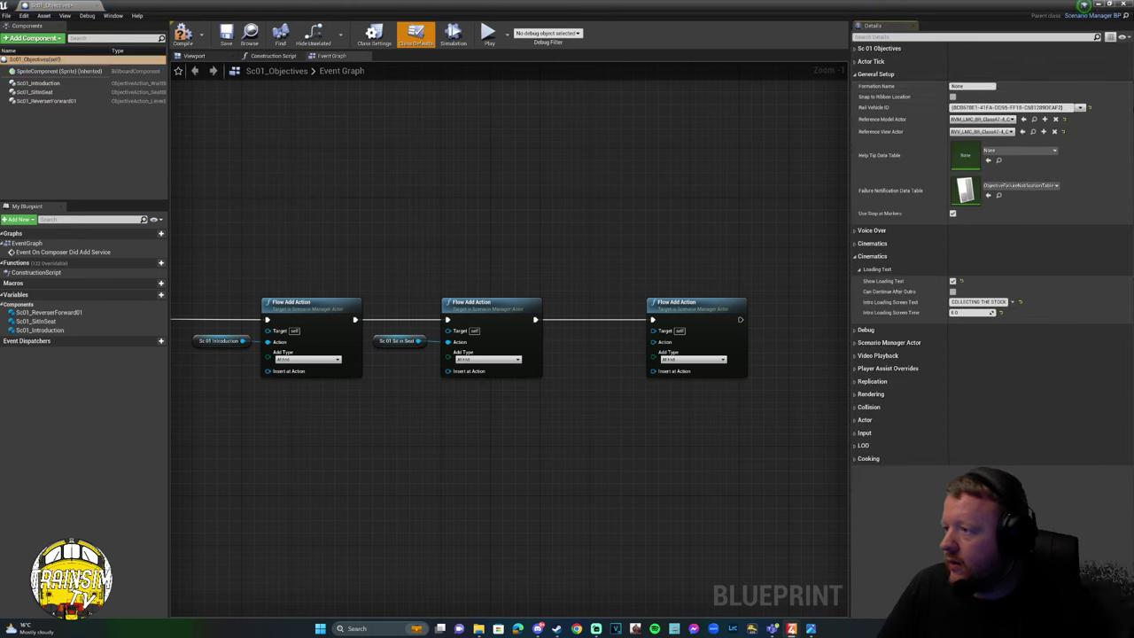
{"action": "left_click", "coordinate": [46, 101]}
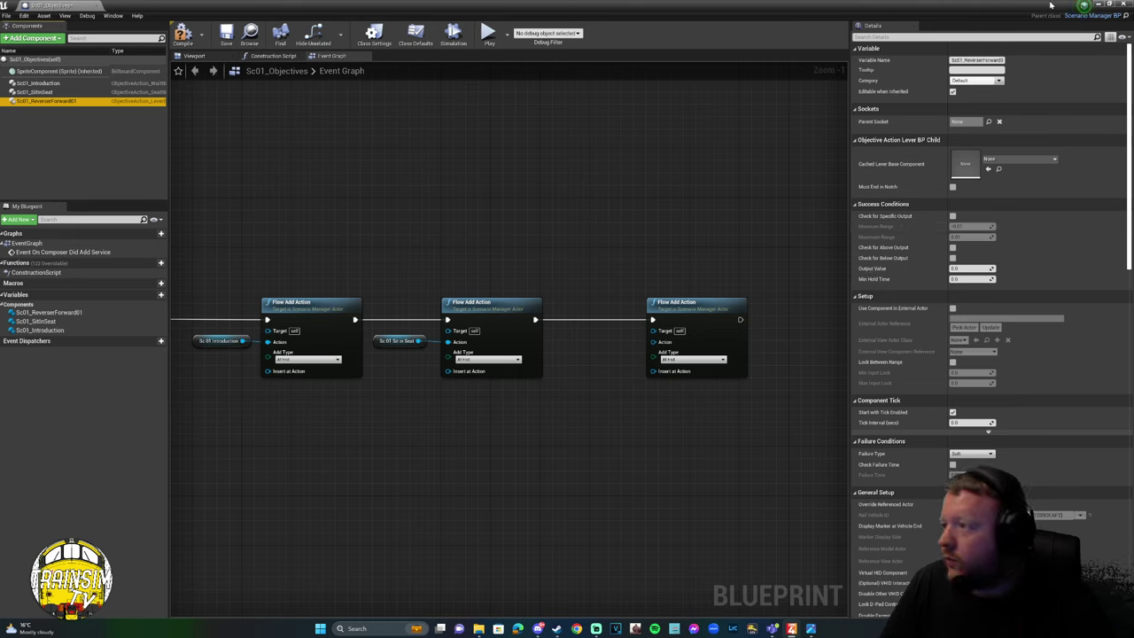
Open Sc01_Timetable from the Sc01 folder and inspect the Train Entry asset of the PlayerTrain formation.
{"action": "left_click", "coordinate": [1098, 4]}
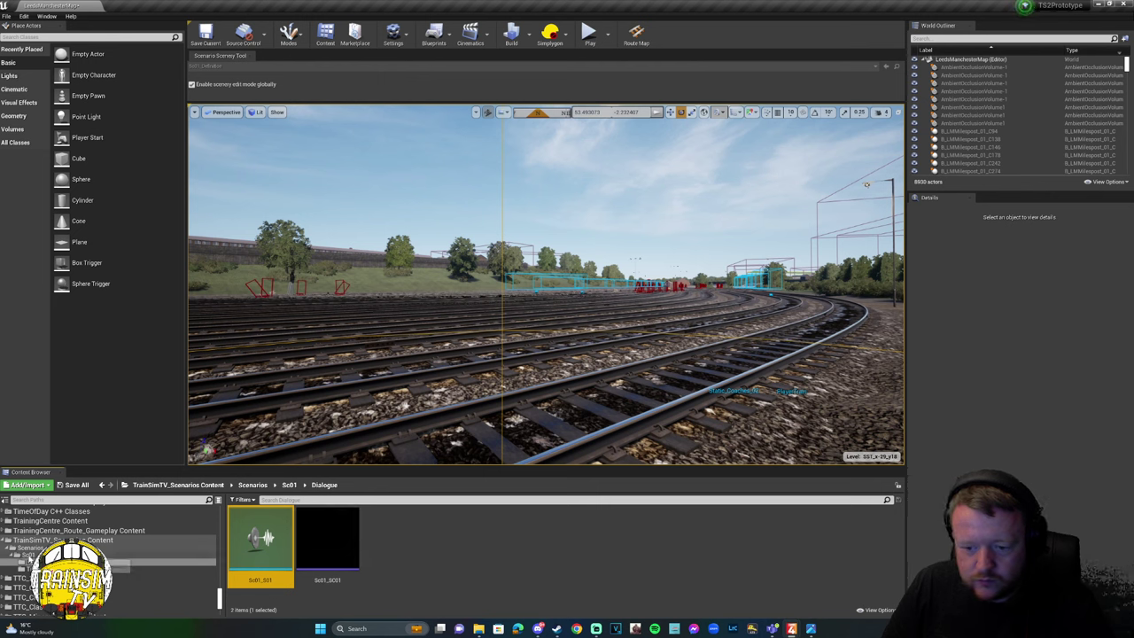
{"action": "left_click", "coordinate": [30, 555]}
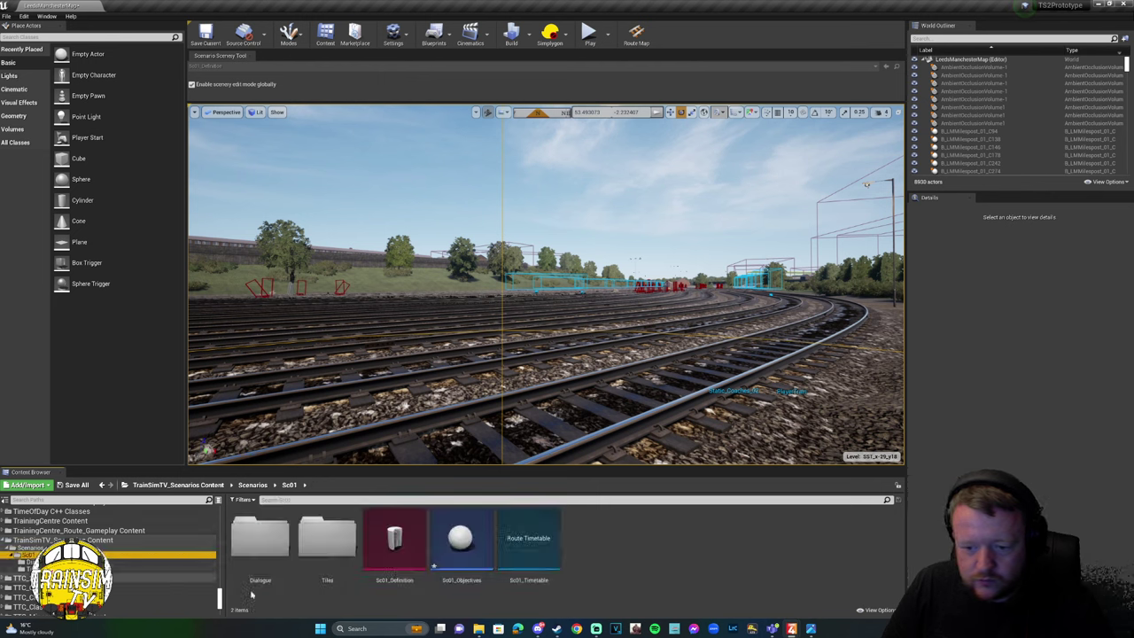
{"action": "double_click", "coordinate": [529, 563]}
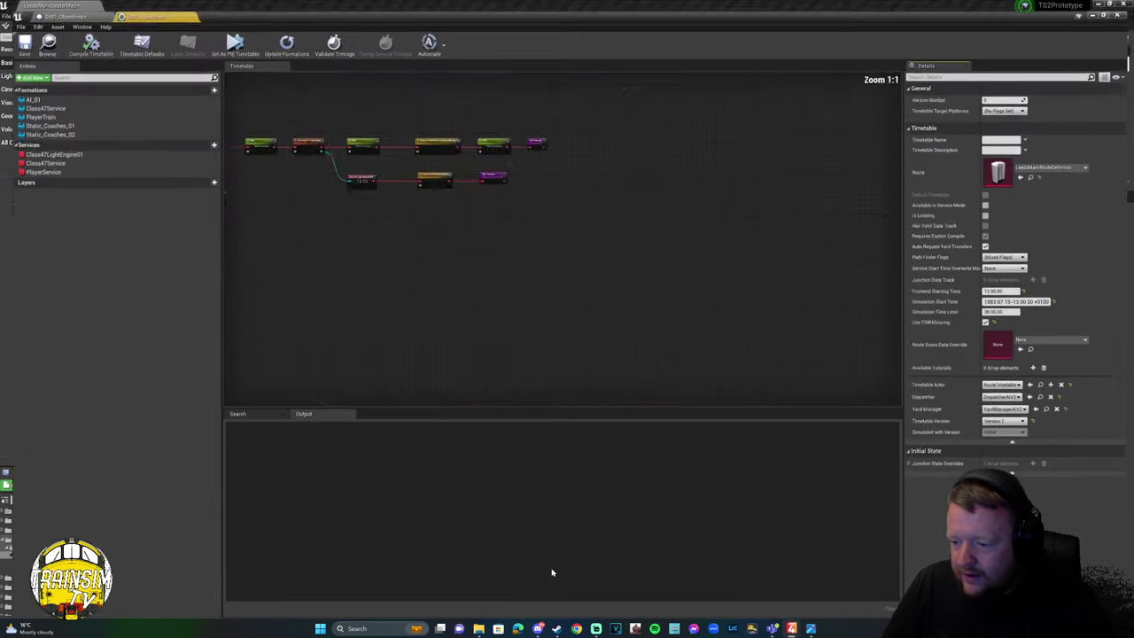
{"action": "scroll", "coordinate": [415, 230], "scroll_direction": "up", "scroll_amount": 3}
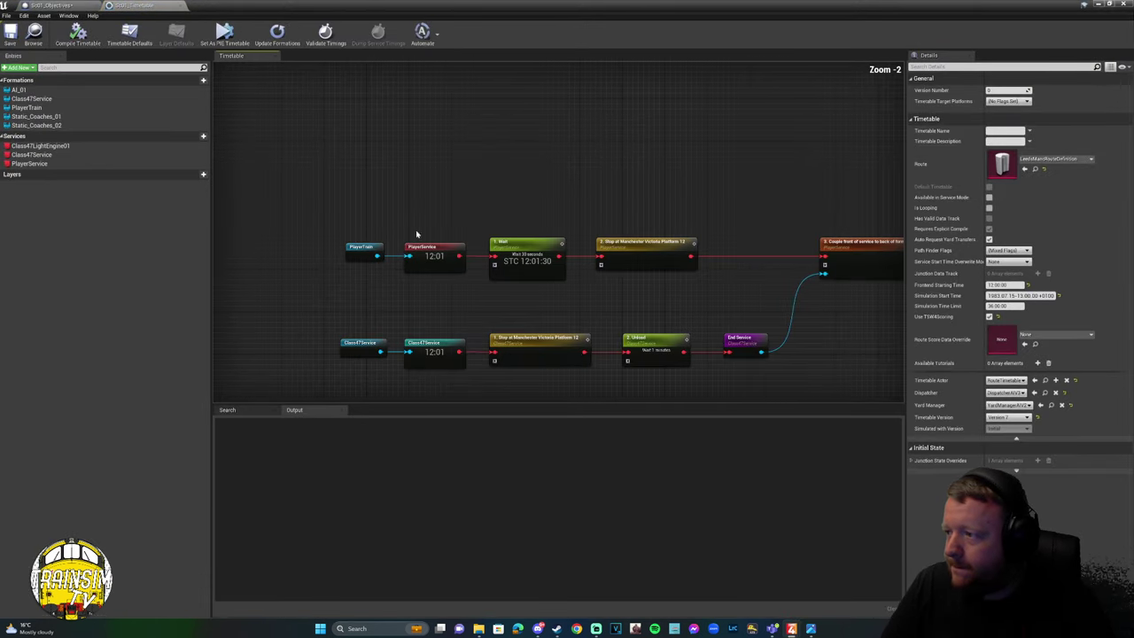
{"action": "left_click", "coordinate": [364, 250]}
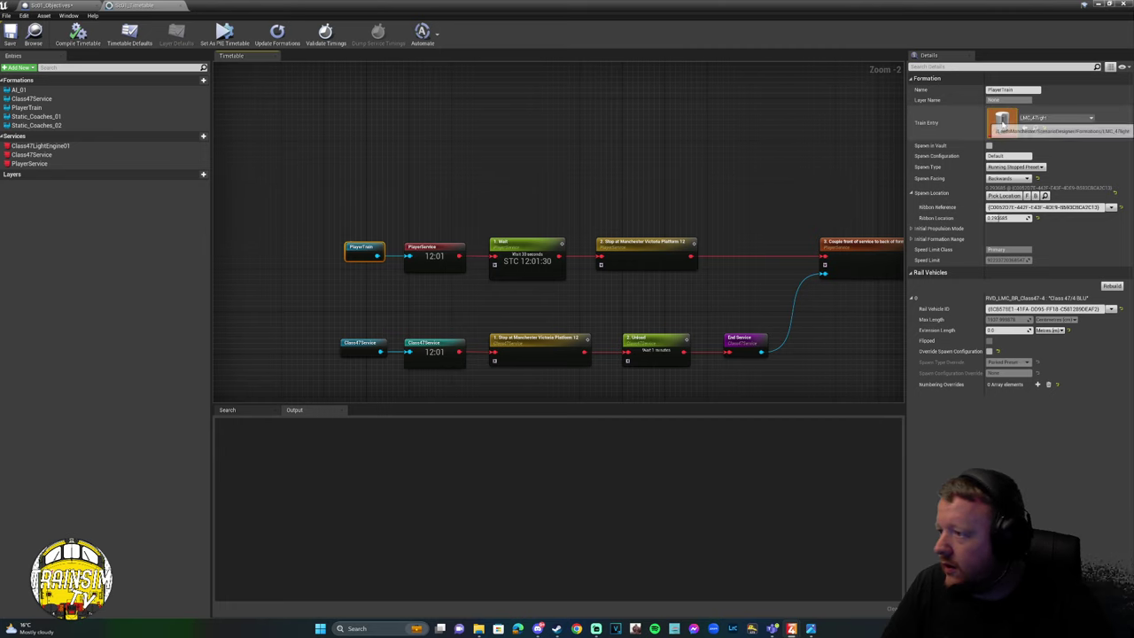
{"action": "double_click", "coordinate": [1002, 122]}
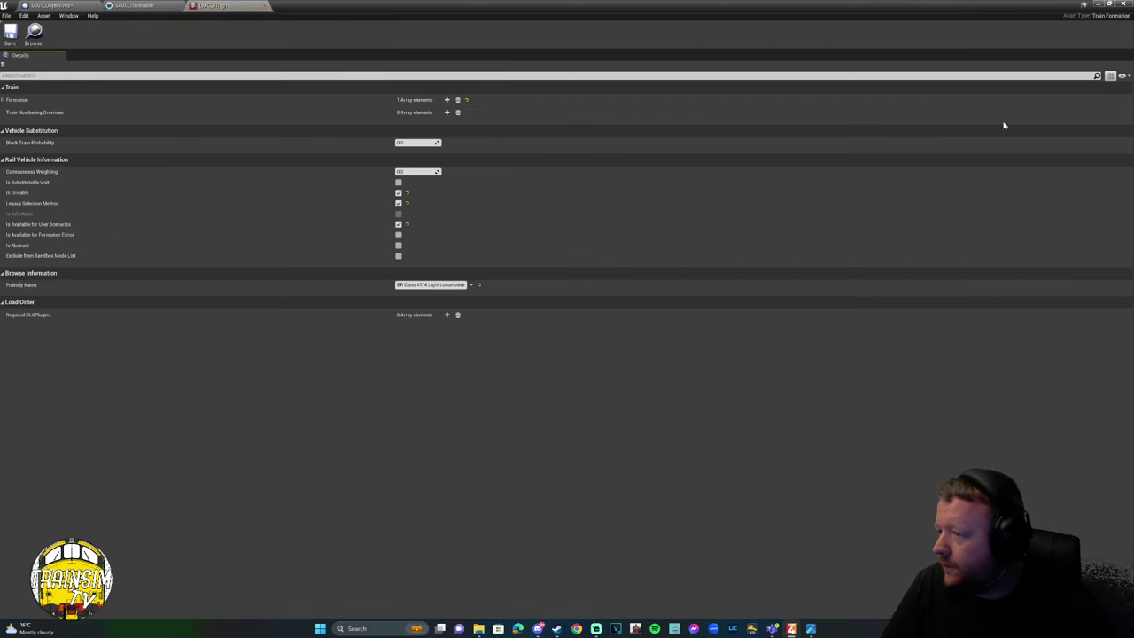
{"action": "left_click", "coordinate": [269, 5]}
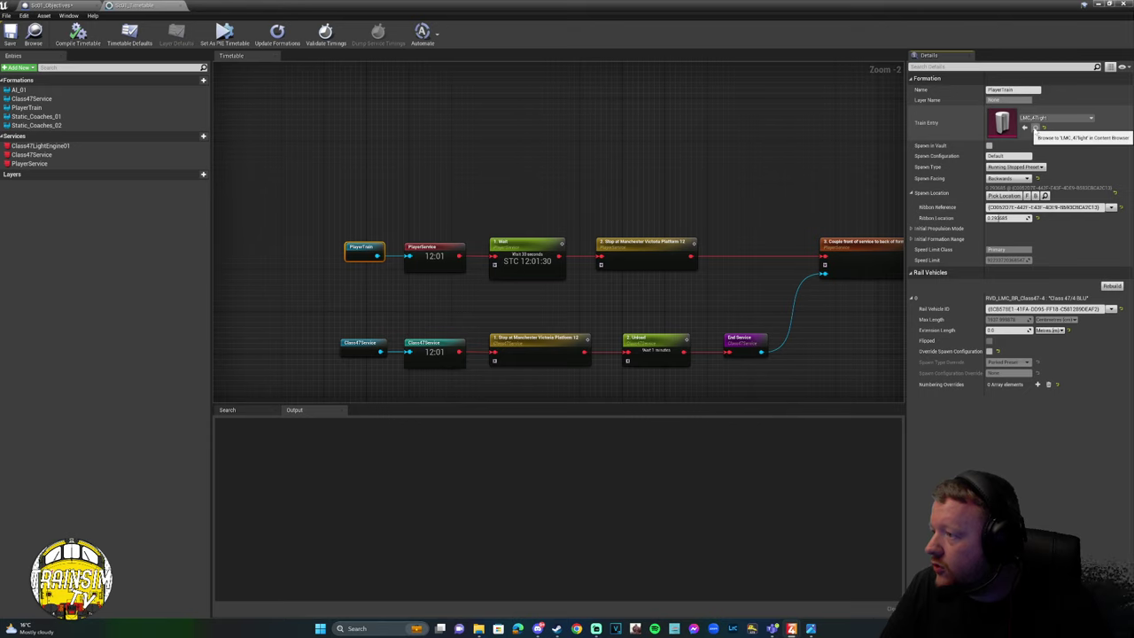
Locate PlayerTrain's LMC_47light asset in the content browser and look through the surrounding LeedsManchester Formations folder.
{"action": "left_click_drag", "start_coordinate": [621, 4], "coordinate": [448, 64]}
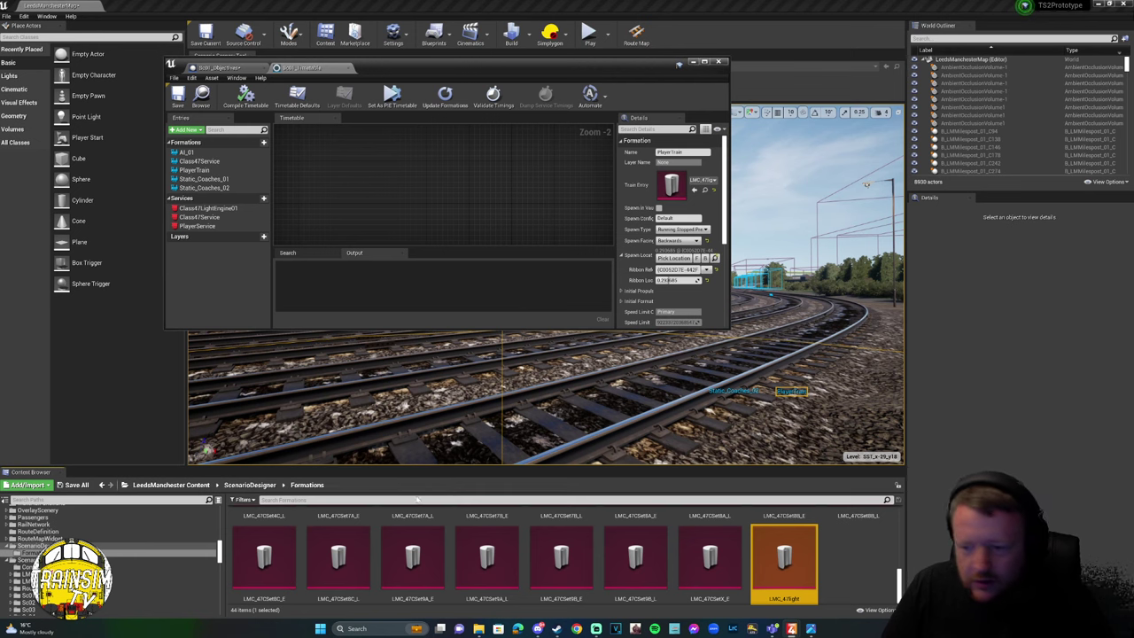
{"action": "left_click_drag", "start_coordinate": [429, 467], "coordinate": [426, 326]}
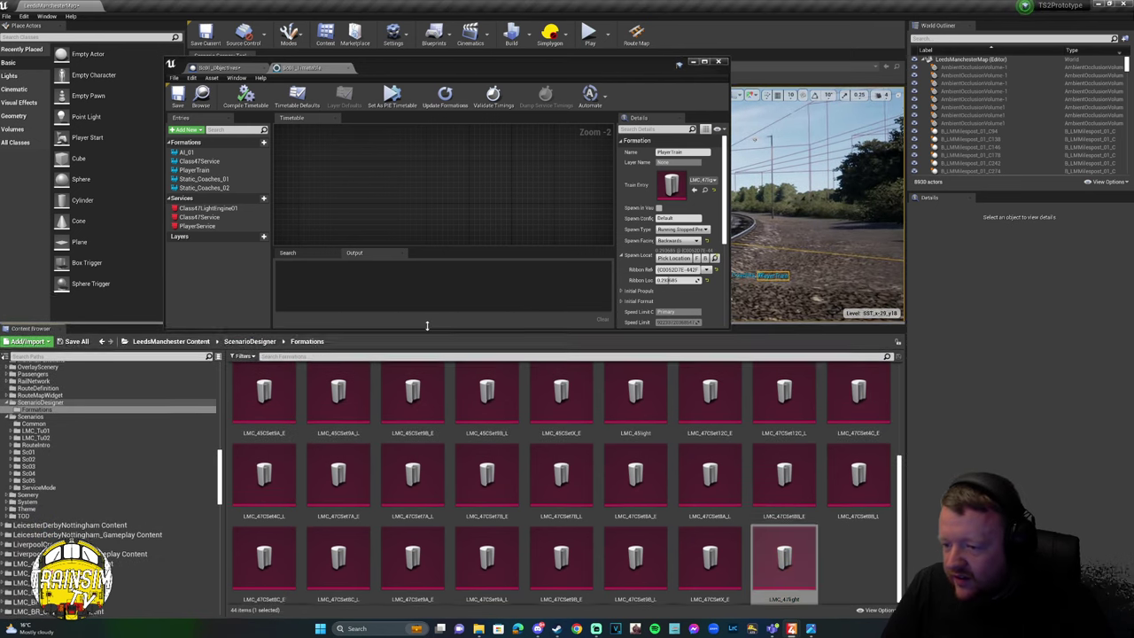
{"action": "scroll", "coordinate": [700, 532], "scroll_direction": "up", "scroll_amount": 5}
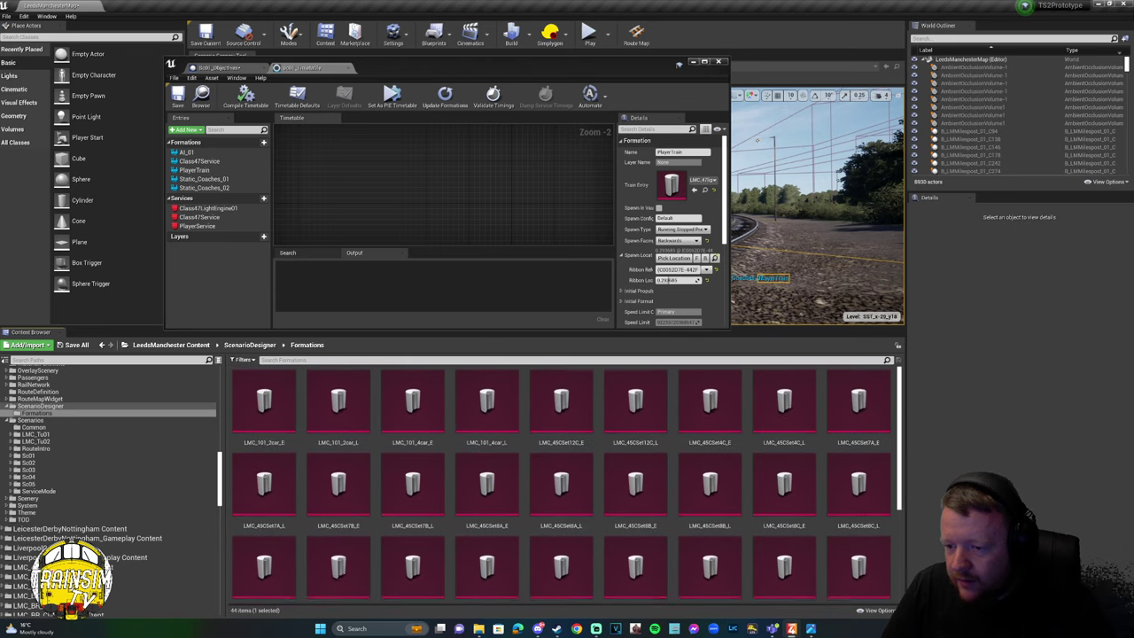
{"action": "scroll", "coordinate": [501, 585], "scroll_direction": "down", "scroll_amount": 2}
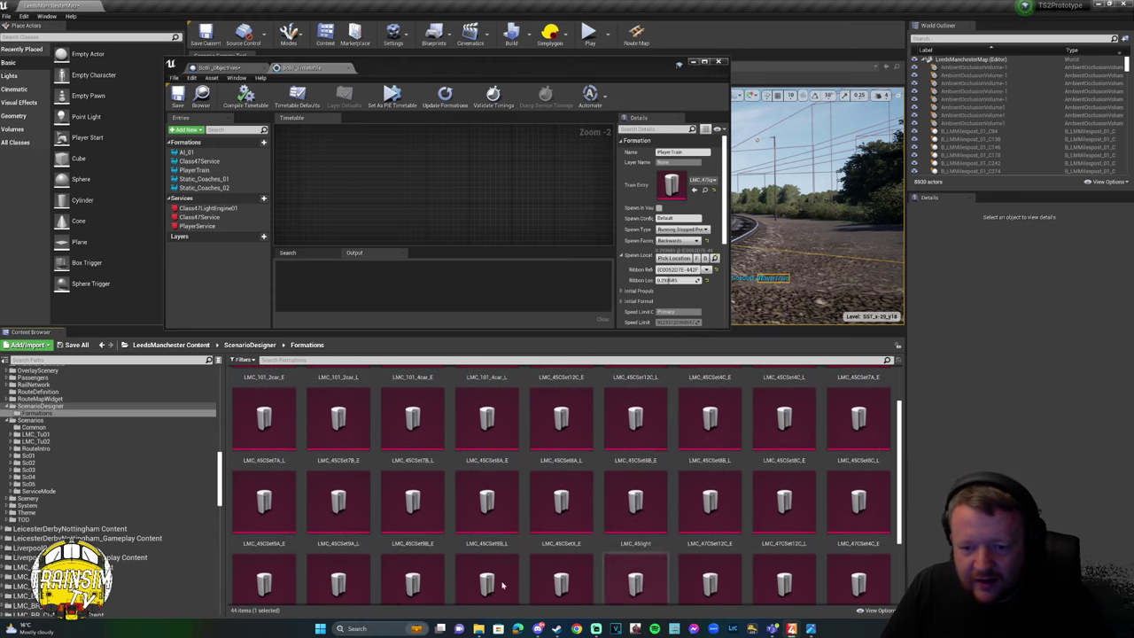
{"action": "scroll", "coordinate": [106, 488], "scroll_direction": "up", "scroll_amount": 5}
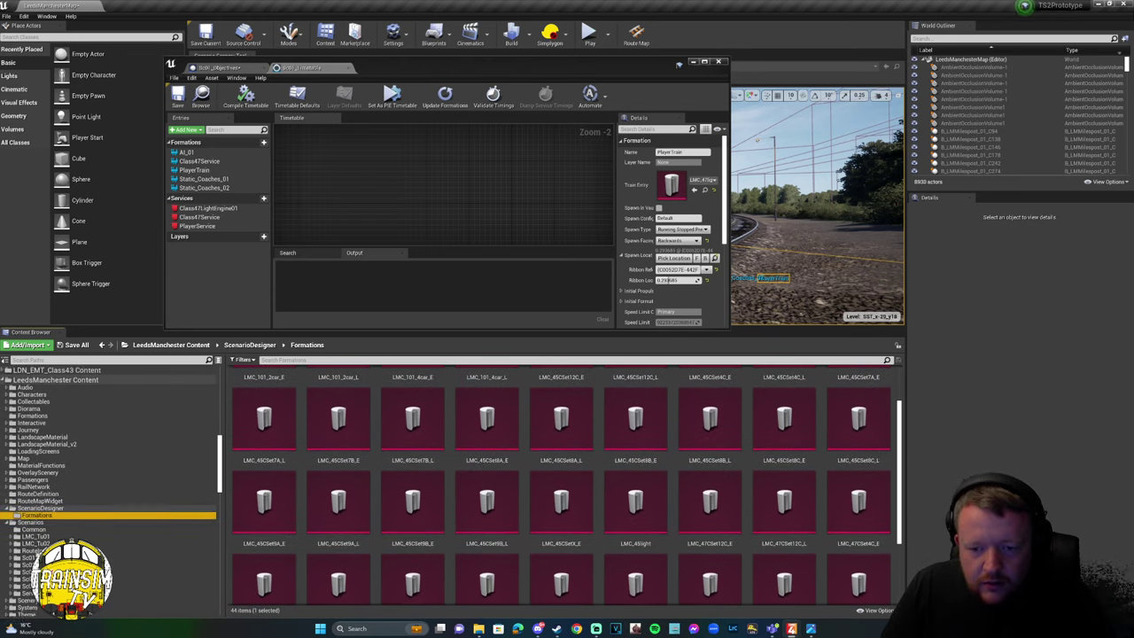
{"action": "scroll", "coordinate": [40, 523], "scroll_direction": "up", "scroll_amount": 3}
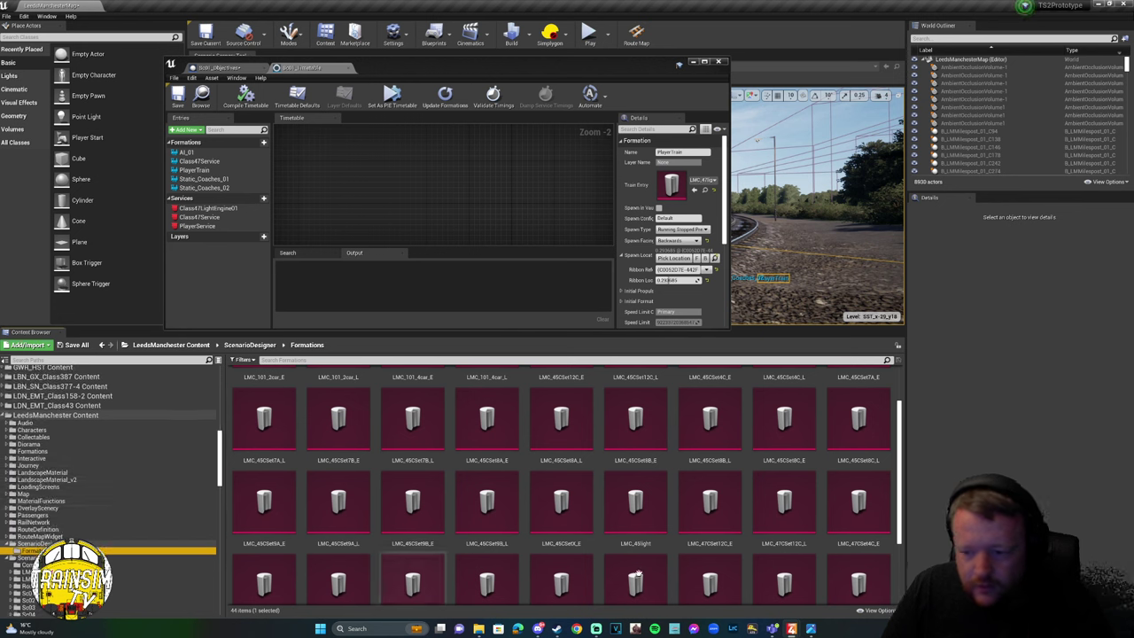
{"action": "scroll", "coordinate": [683, 576], "scroll_direction": "down", "scroll_amount": 1}
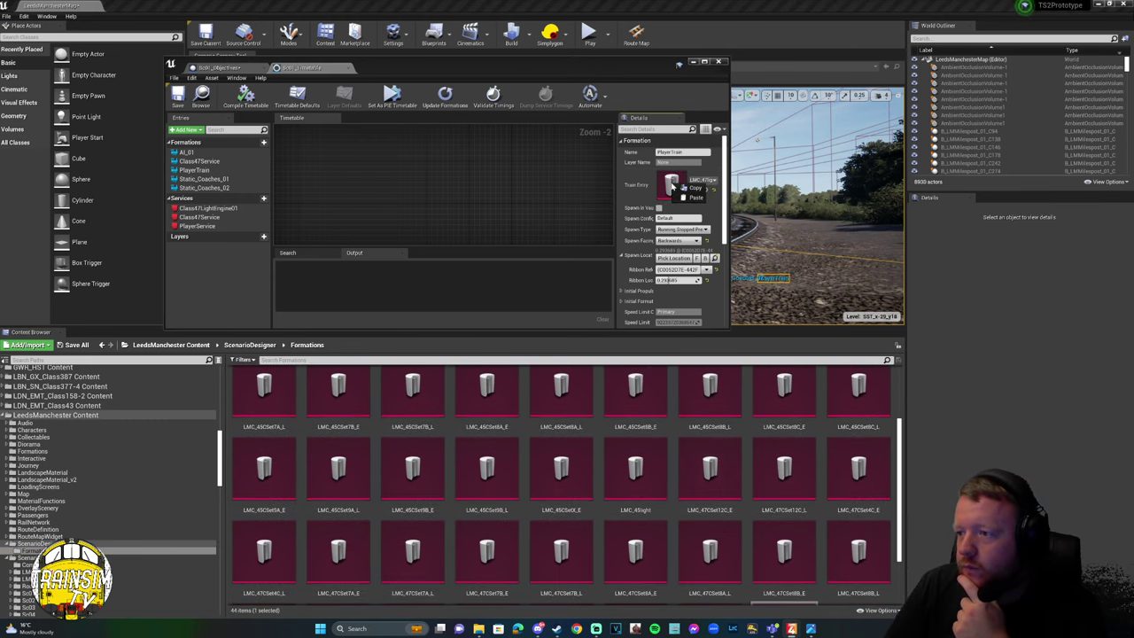
Copy the PlayerTrain formation's Train Entry reference and get the timetable window out of the way.
{"action": "right_click", "coordinate": [692, 180]}
{"action": "left_click", "coordinate": [696, 188]}
{"action": "left_click", "coordinate": [692, 62]}
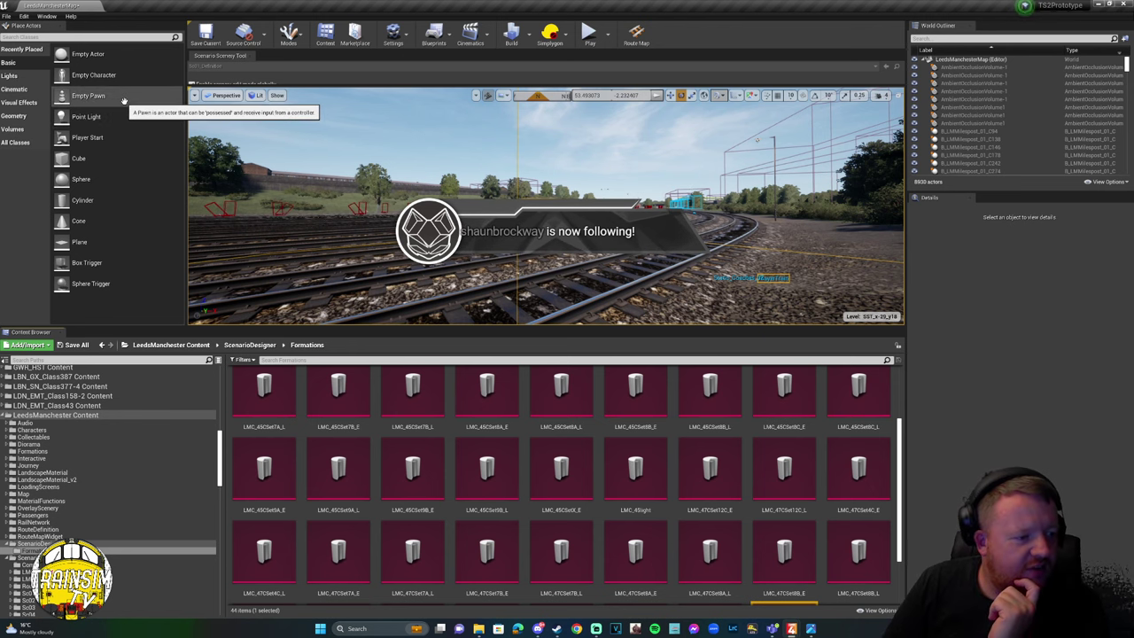
Return to the Sc01 folder of TrainSimTV_Scenarios, reopen Sc01_Objectives and look over the settings of Sc01_ReverserForward01.
{"action": "scroll", "coordinate": [810, 379], "scroll_direction": "down", "scroll_amount": 1}
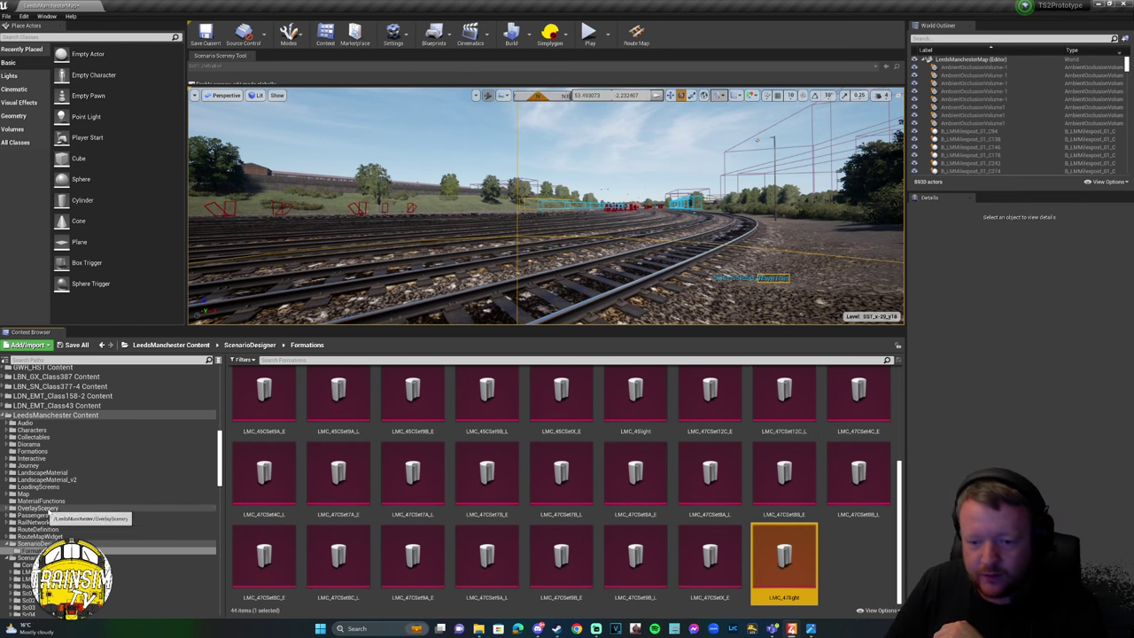
{"action": "double_click", "coordinate": [40, 413]}
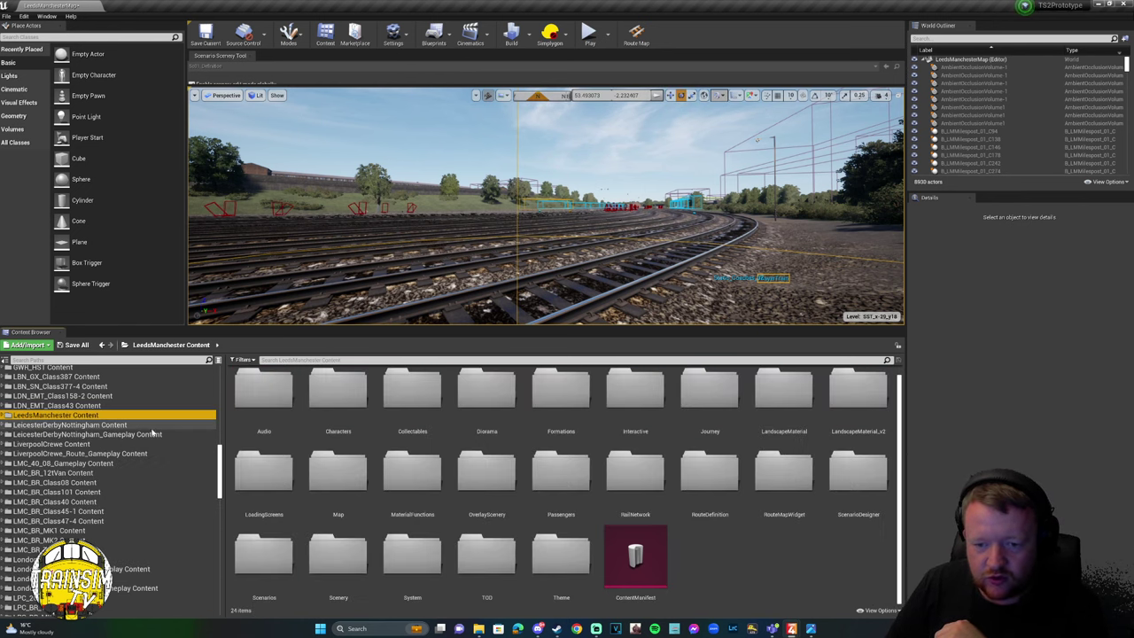
{"action": "left_click_drag", "start_coordinate": [222, 481], "coordinate": [222, 593]}
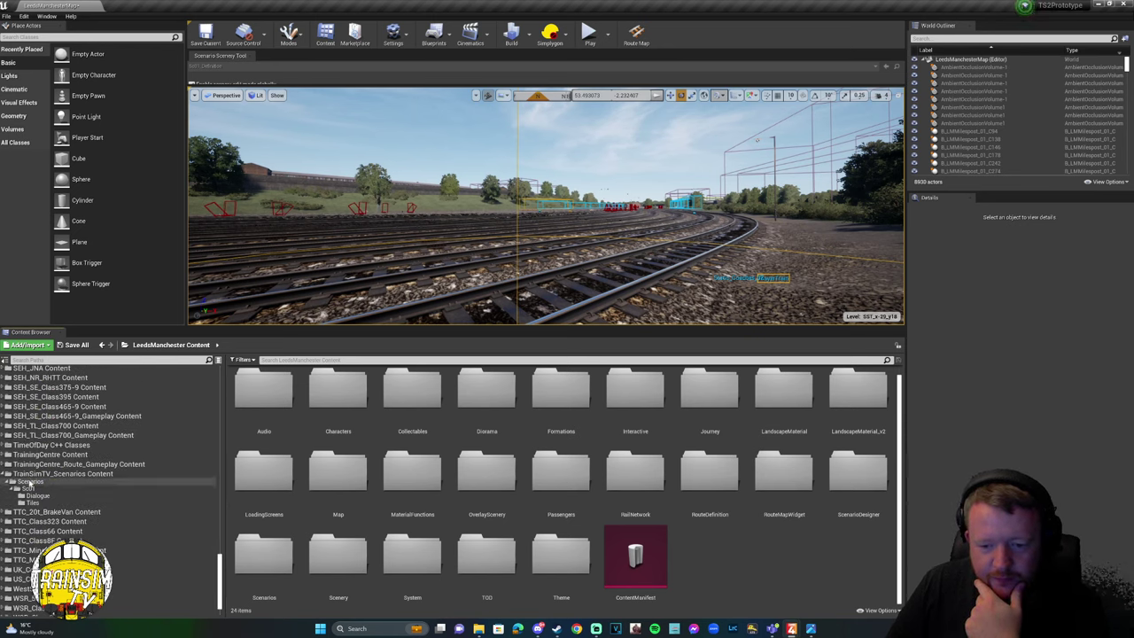
{"action": "left_click", "coordinate": [51, 474]}
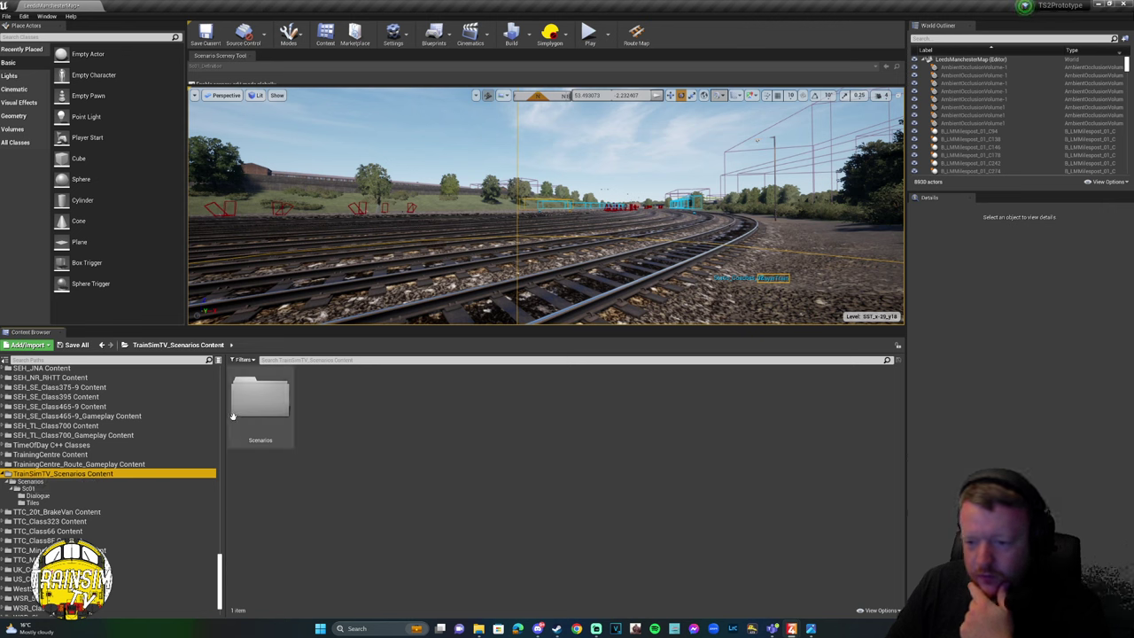
{"action": "left_click", "coordinate": [30, 488]}
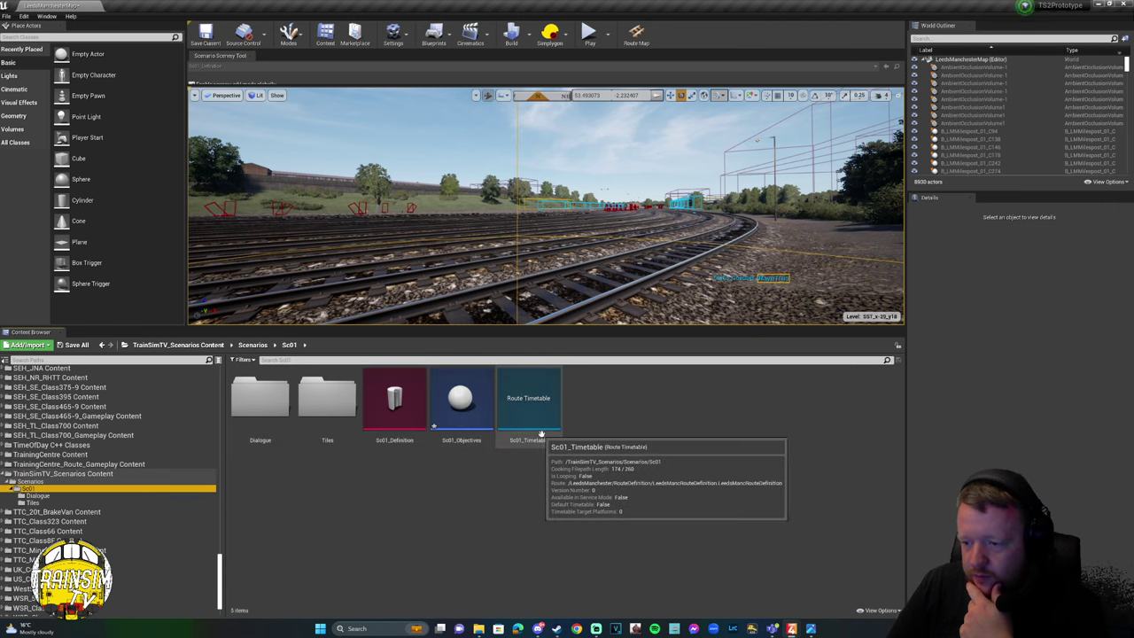
{"action": "double_click", "coordinate": [477, 432]}
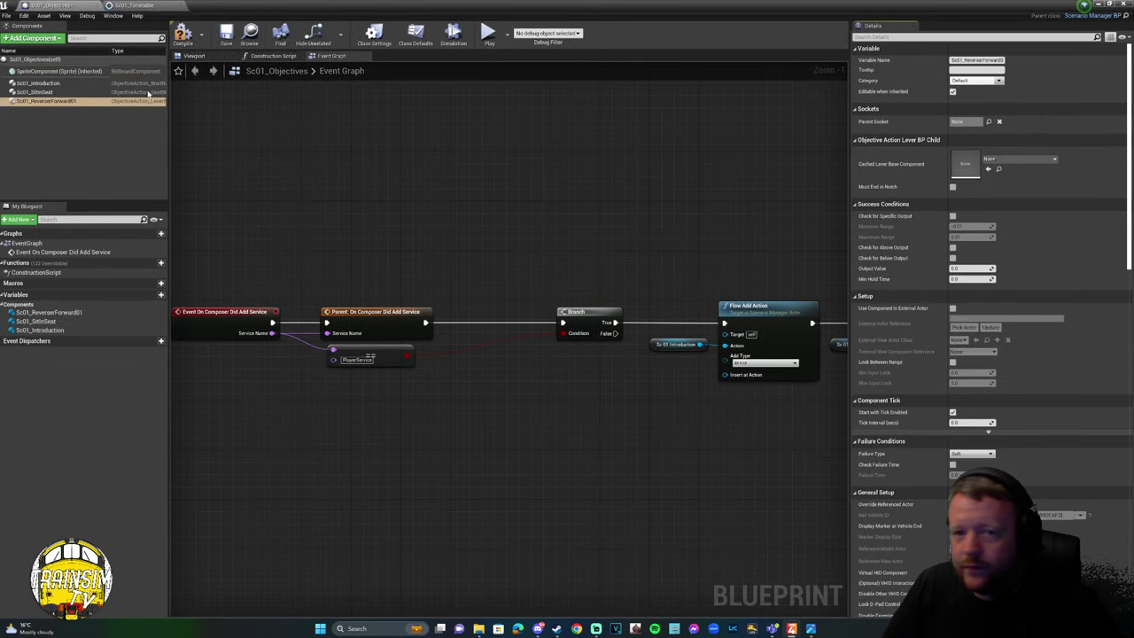
{"action": "scroll", "coordinate": [983, 355], "scroll_direction": "down", "scroll_amount": 5}
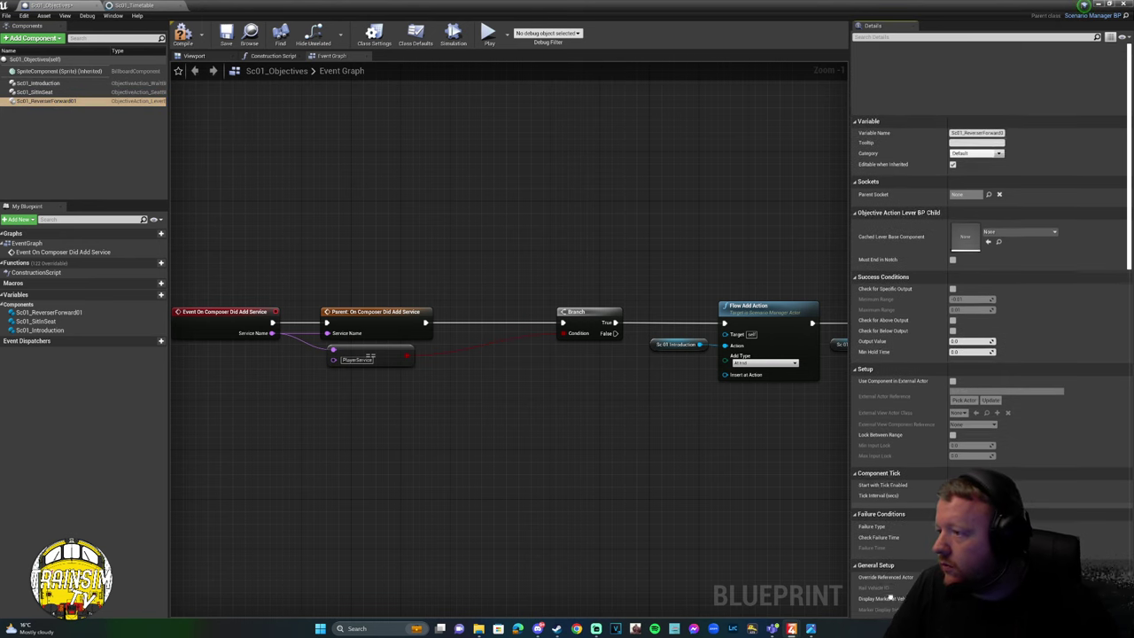
Temporarily enable Override Referenced Actor on Sc01_ReverserForward01 to find its Reference Model Actor asset in the content browser, and switch the override back off.
{"action": "scroll", "coordinate": [1011, 338], "scroll_direction": "down", "scroll_amount": 1}
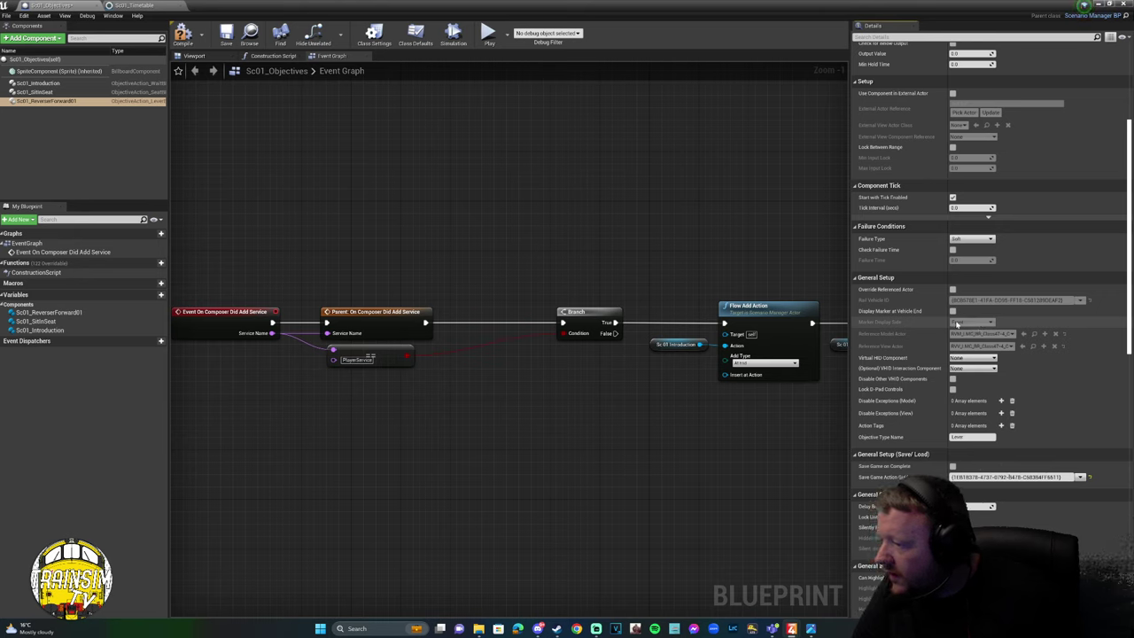
{"action": "left_click", "coordinate": [953, 311]}
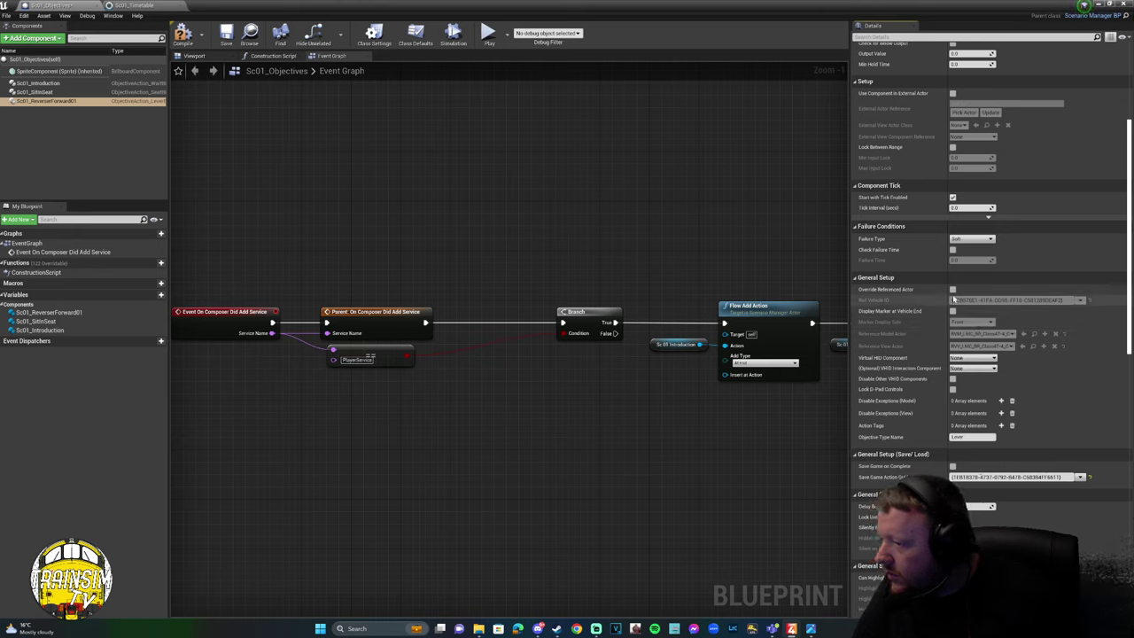
{"action": "left_click", "coordinate": [953, 290]}
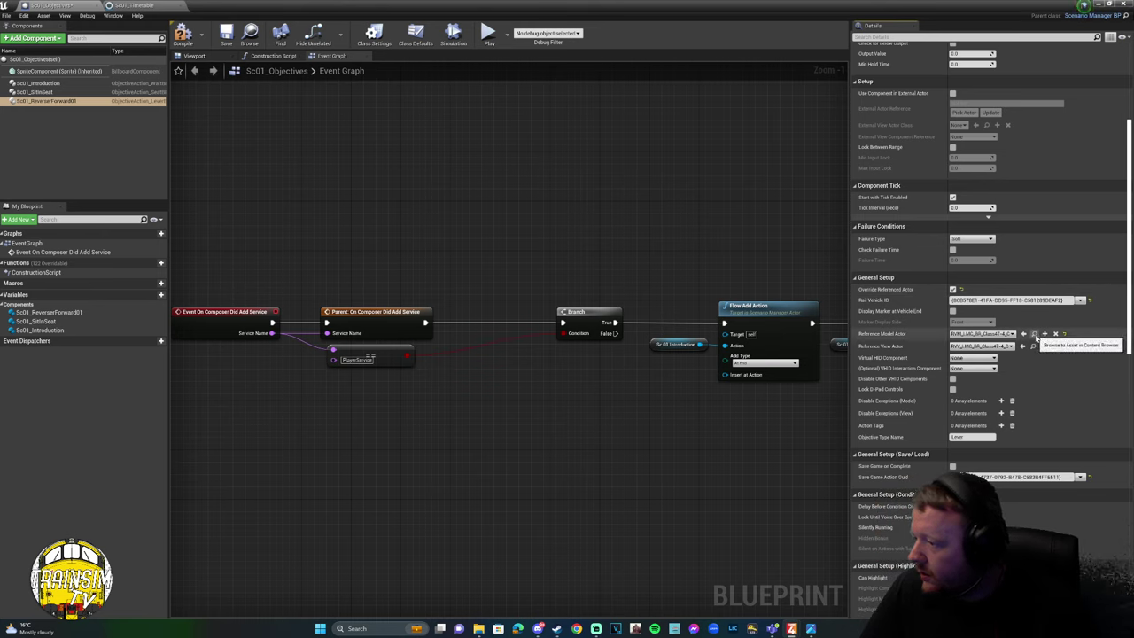
{"action": "left_click", "coordinate": [953, 289]}
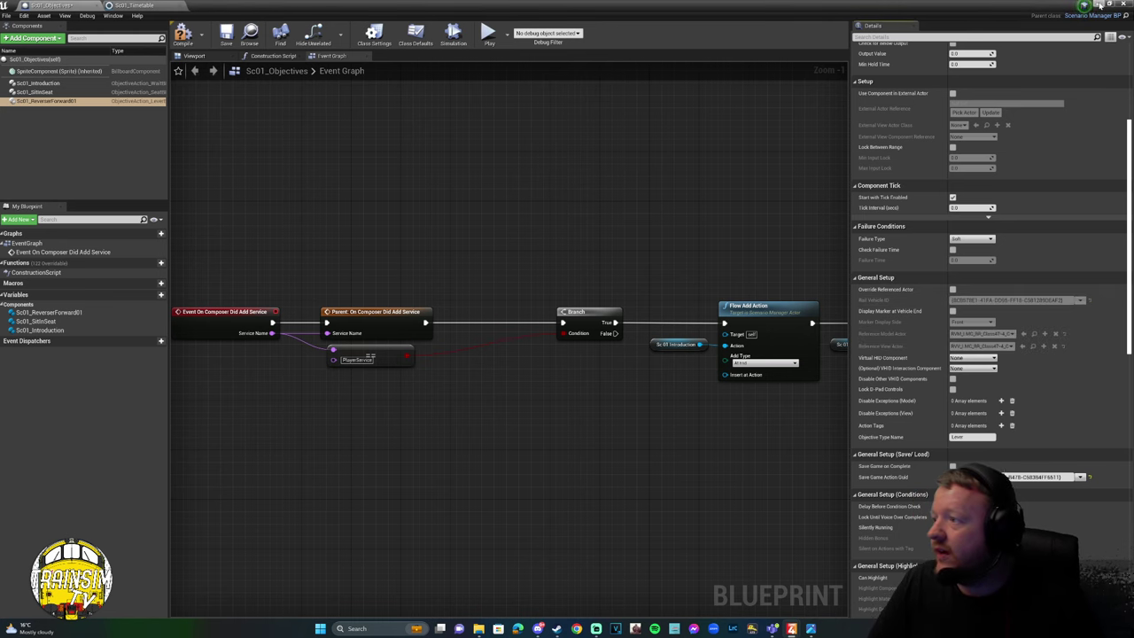
{"action": "left_click", "coordinate": [1099, 5]}
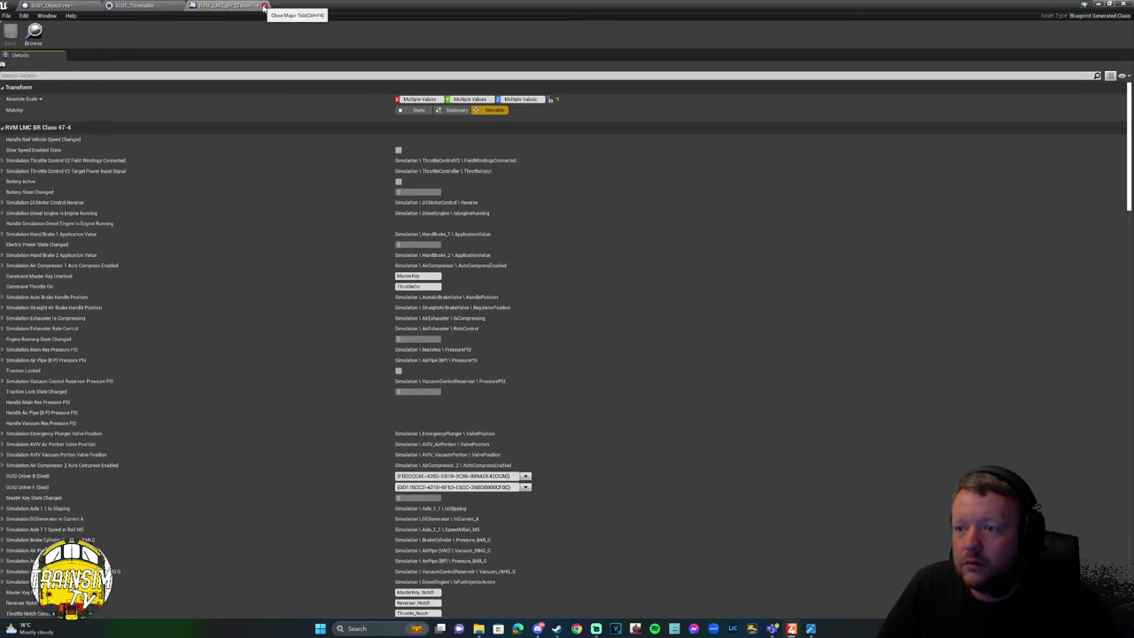
Reopen RVM_LMC_BR_Class47-4 from the Simulation folder, look through its simulation, constraint and physics settings, and close it to return to the folder.
{"action": "left_click", "coordinate": [264, 7]}
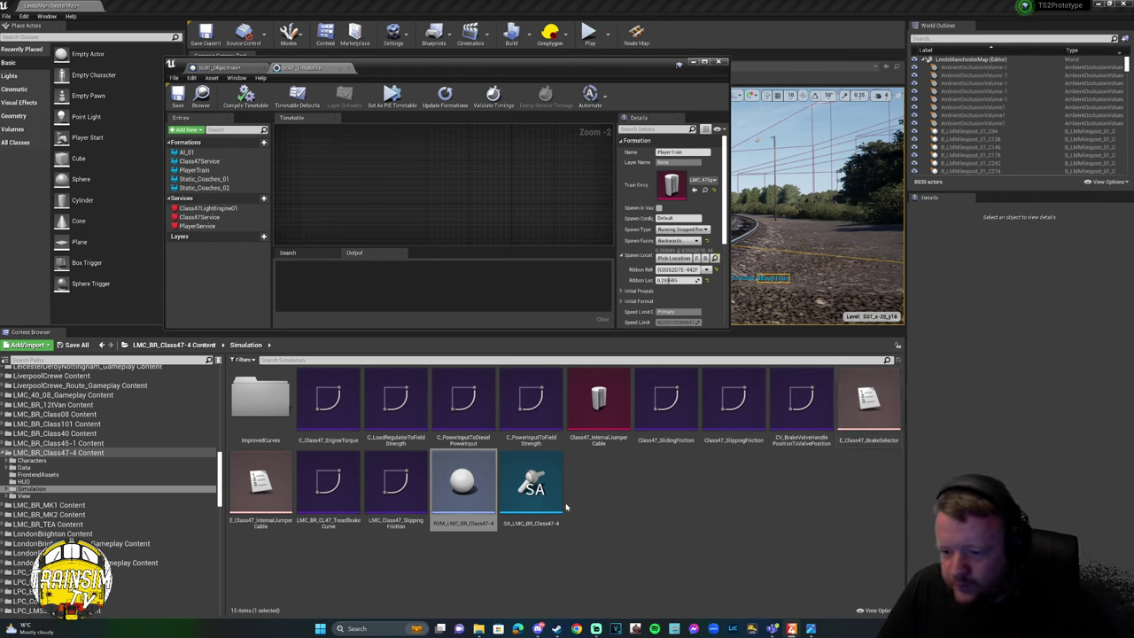
{"action": "double_click", "coordinate": [460, 521]}
{"action": "double_click", "coordinate": [460, 50]}
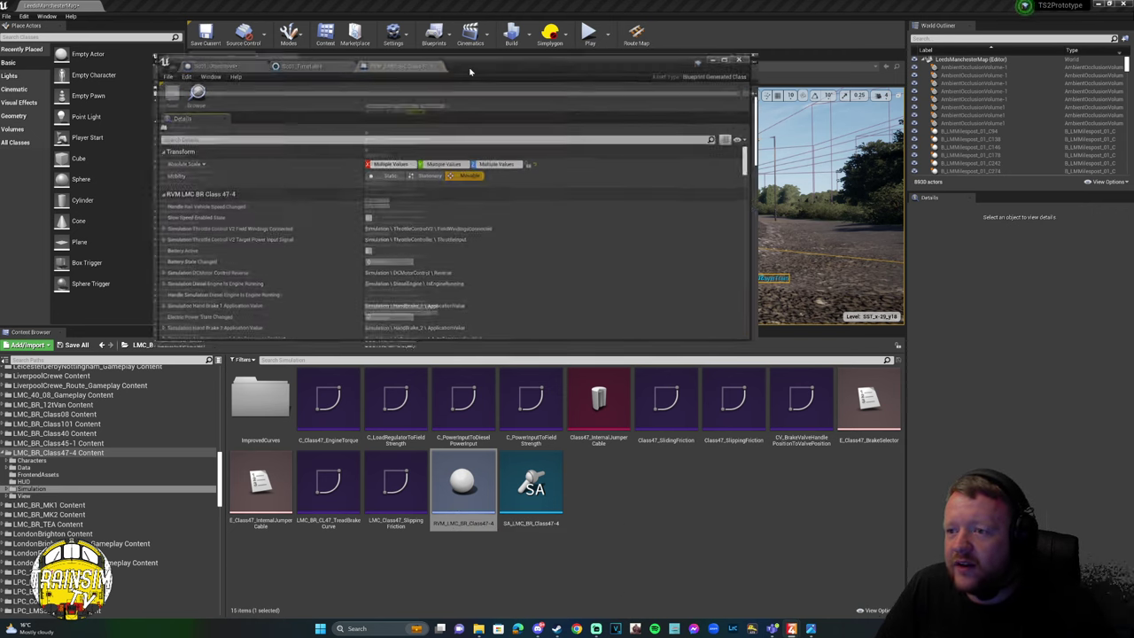
{"action": "scroll", "coordinate": [572, 431], "scroll_direction": "down", "scroll_amount": 5}
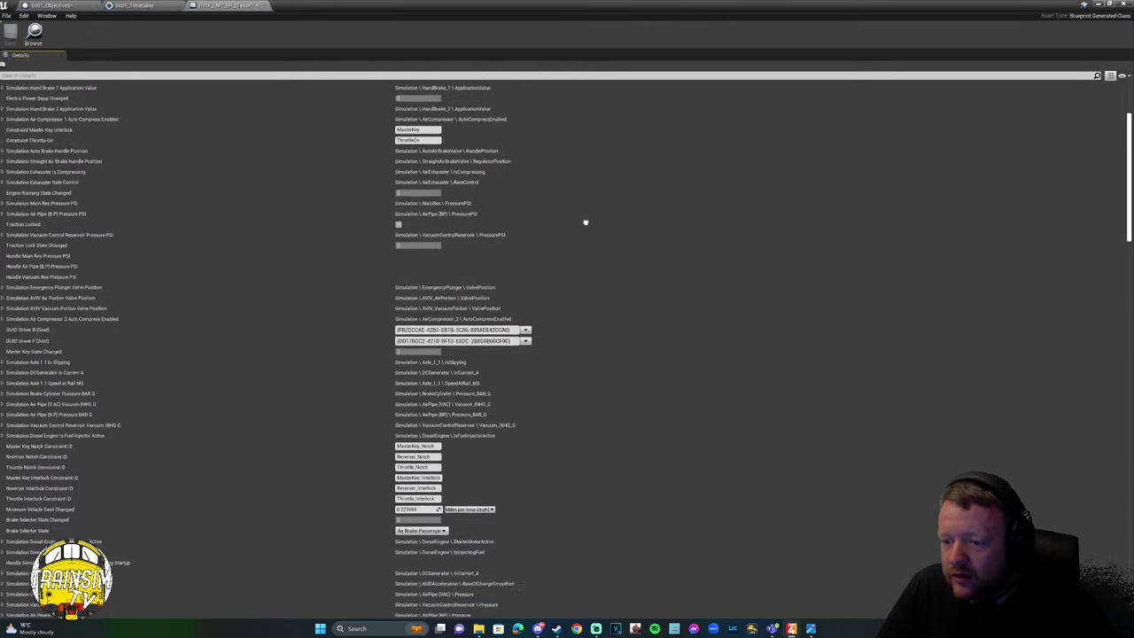
{"action": "scroll", "coordinate": [585, 456], "scroll_direction": "up", "scroll_amount": 5}
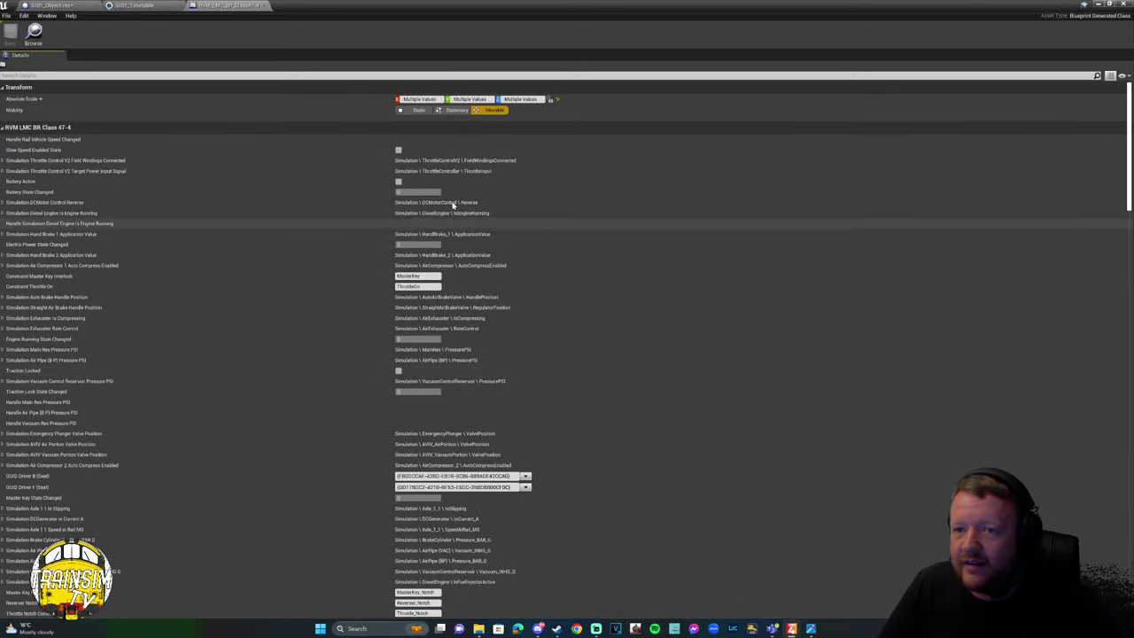
{"action": "scroll", "coordinate": [680, 323], "scroll_direction": "down", "scroll_amount": 8}
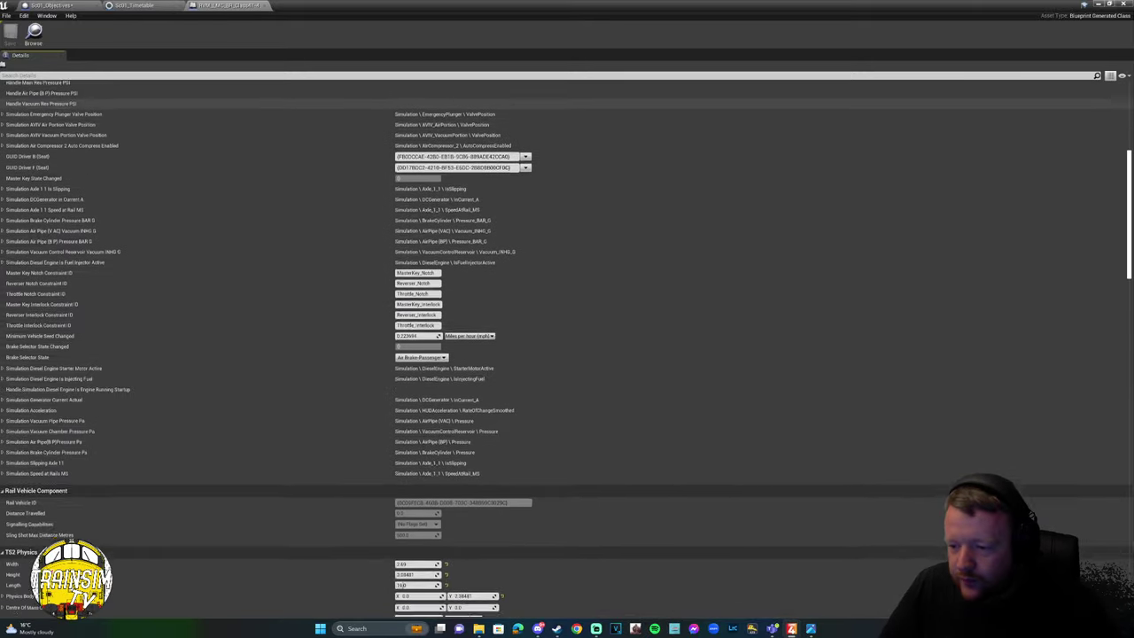
{"action": "scroll", "coordinate": [680, 323], "scroll_direction": "down", "scroll_amount": 15}
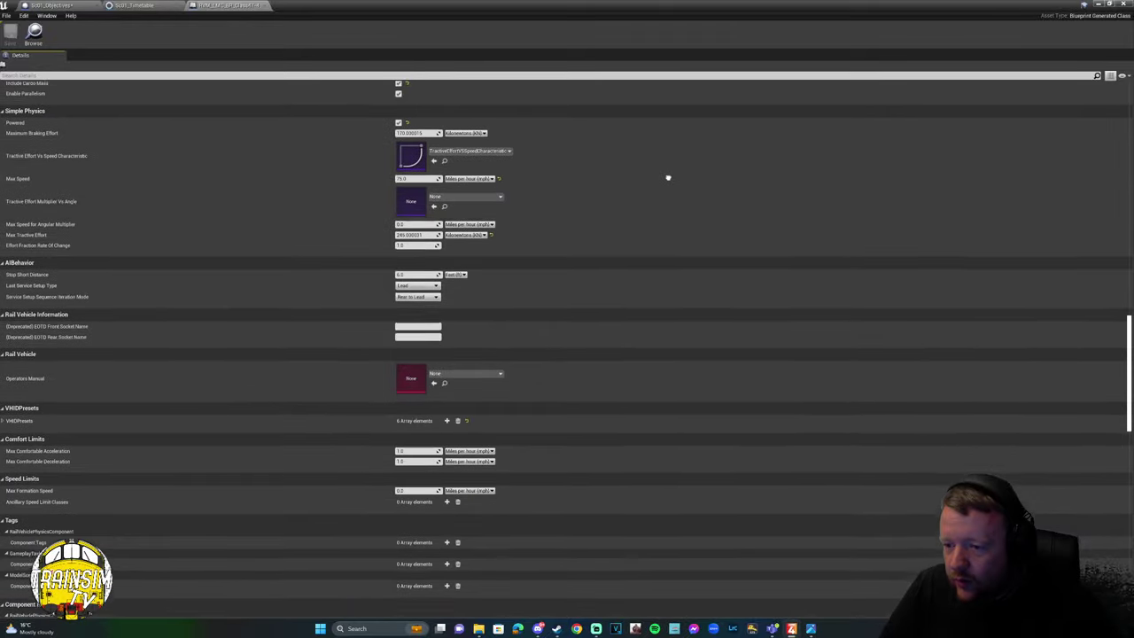
{"action": "scroll", "coordinate": [668, 157], "scroll_direction": "up", "scroll_amount": 6}
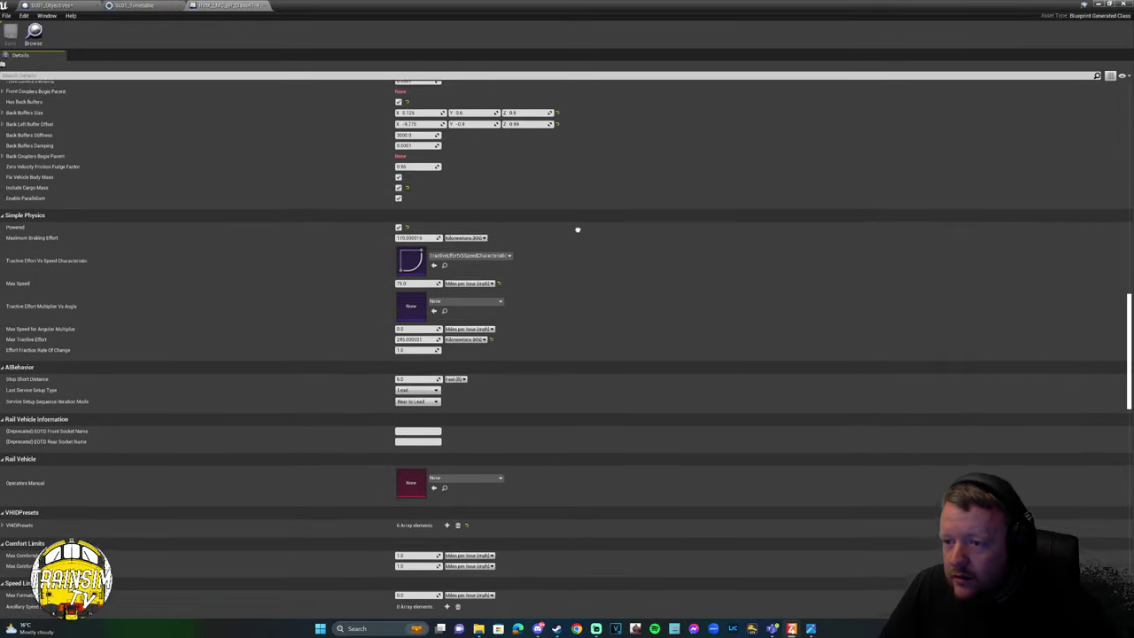
{"action": "scroll", "coordinate": [268, 119], "scroll_direction": "up", "scroll_amount": 7}
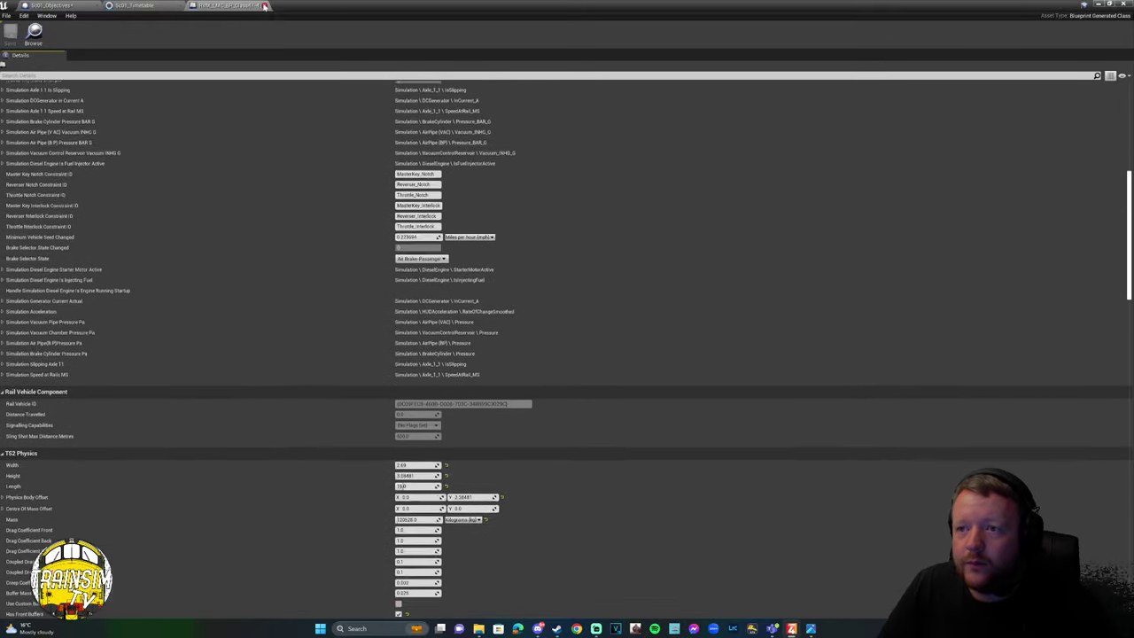
{"action": "left_click", "coordinate": [263, 7]}
{"action": "left_click", "coordinate": [1100, 4]}
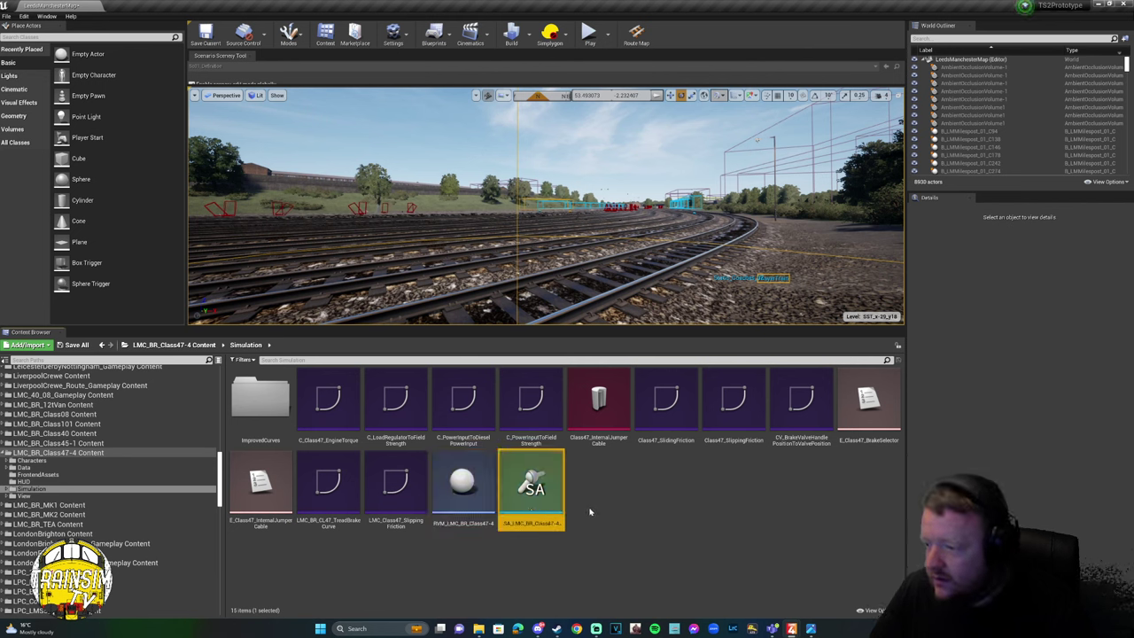
{"action": "left_click", "coordinate": [694, 496]}
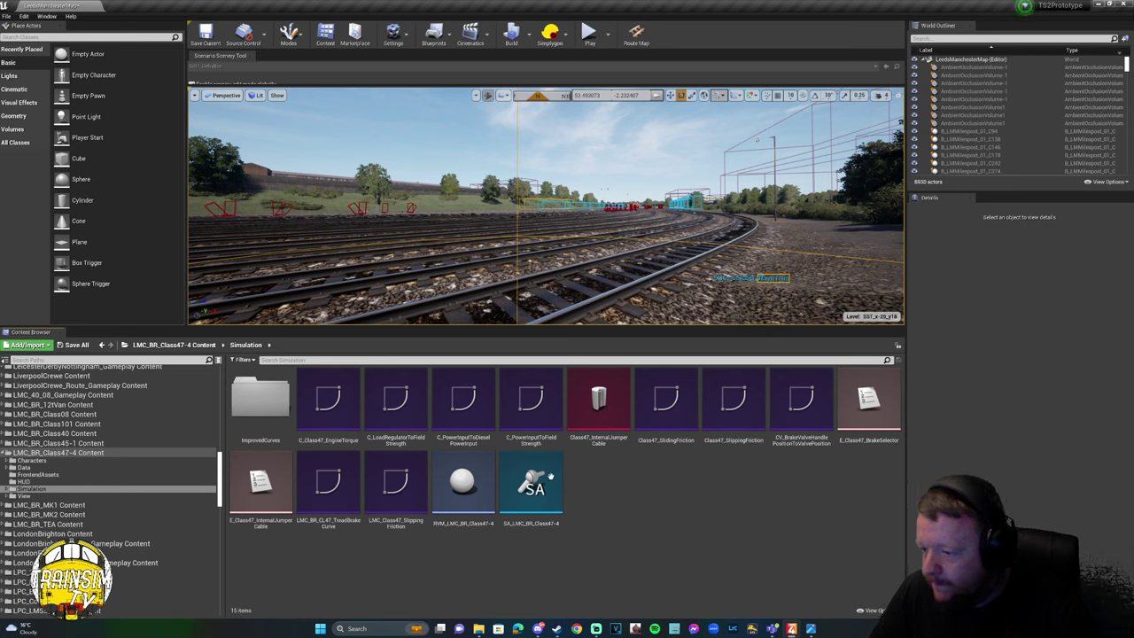
Browse the Data, RailVehicleDefinition and HUD folders of the LMC_BR_Class47-4 content for the locomotive's assets.
{"action": "left_click", "coordinate": [549, 478]}
{"action": "left_click", "coordinate": [612, 487]}
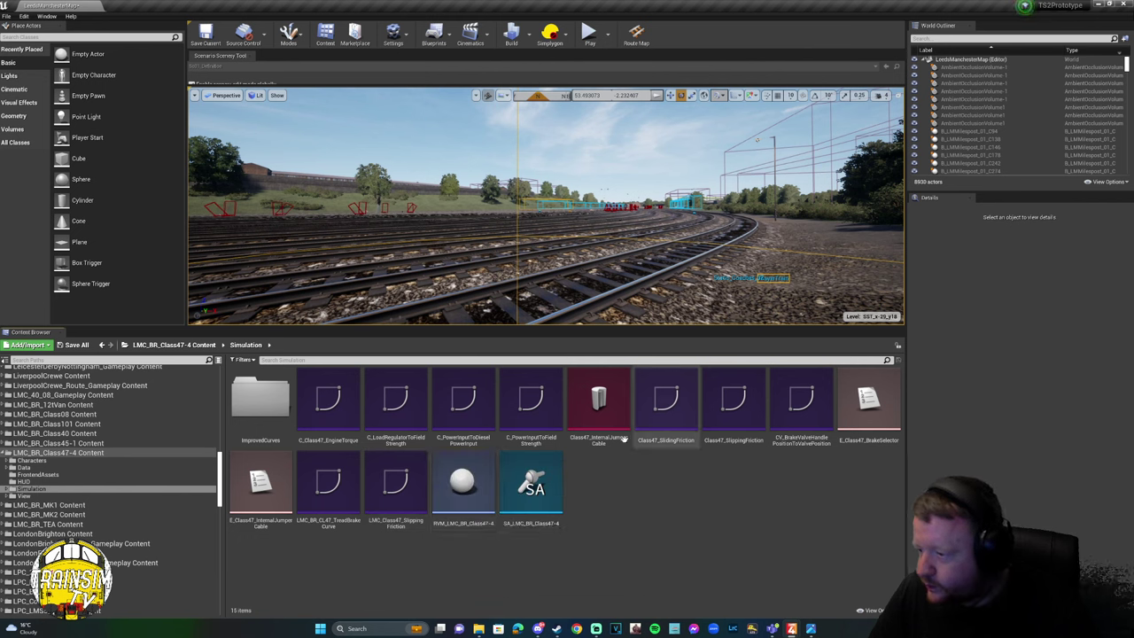
{"action": "left_click", "coordinate": [202, 347]}
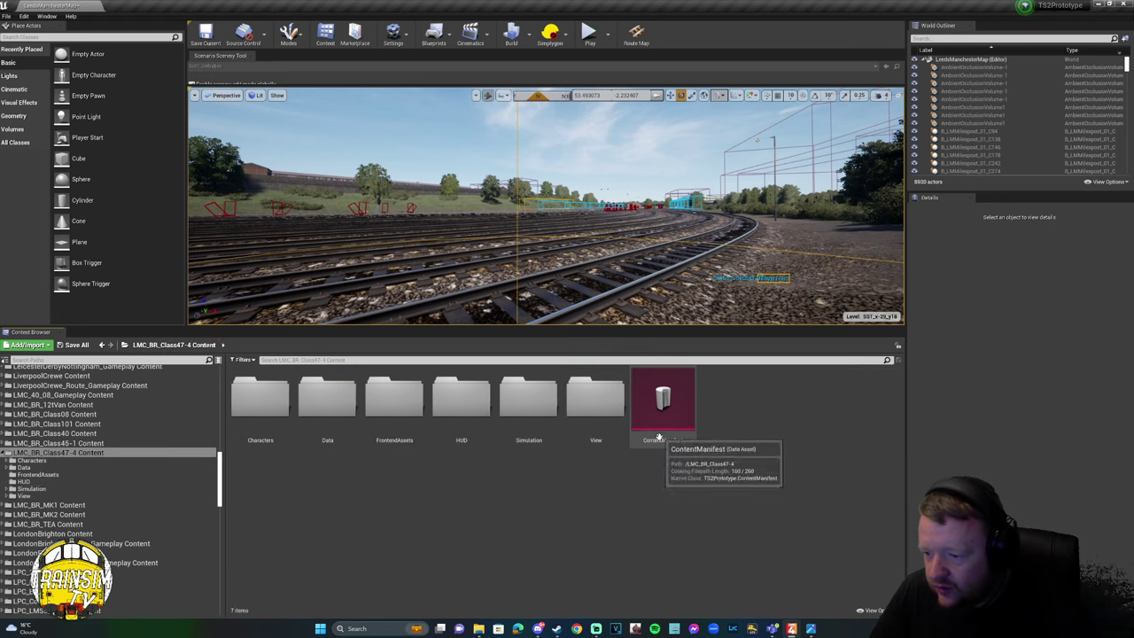
{"action": "double_click", "coordinate": [353, 414]}
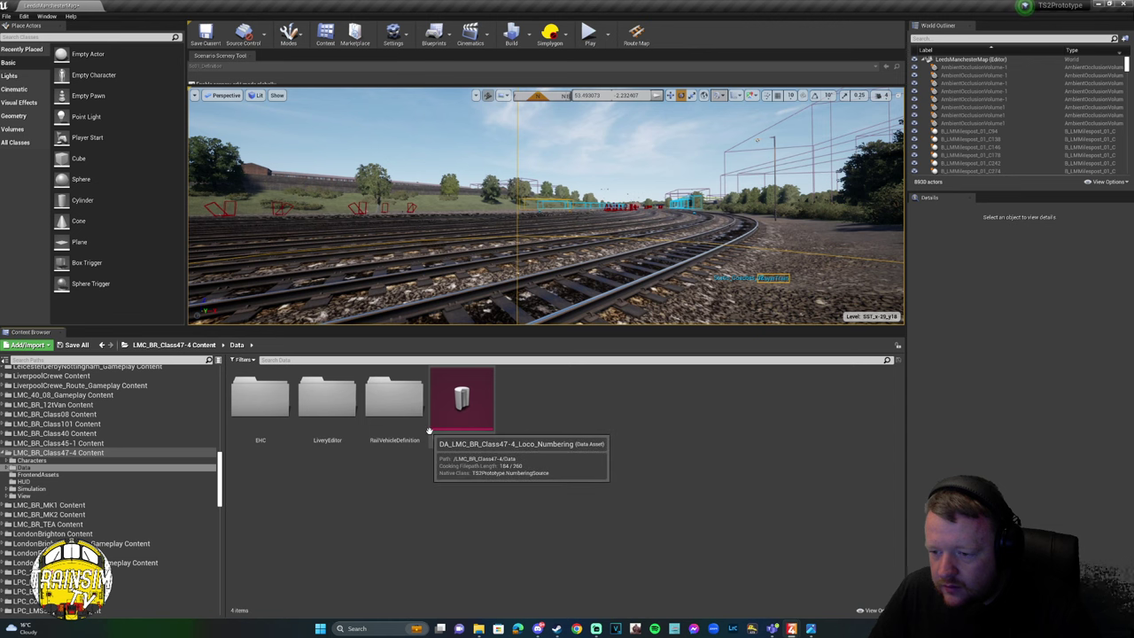
{"action": "left_click", "coordinate": [402, 421]}
{"action": "double_click", "coordinate": [402, 421]}
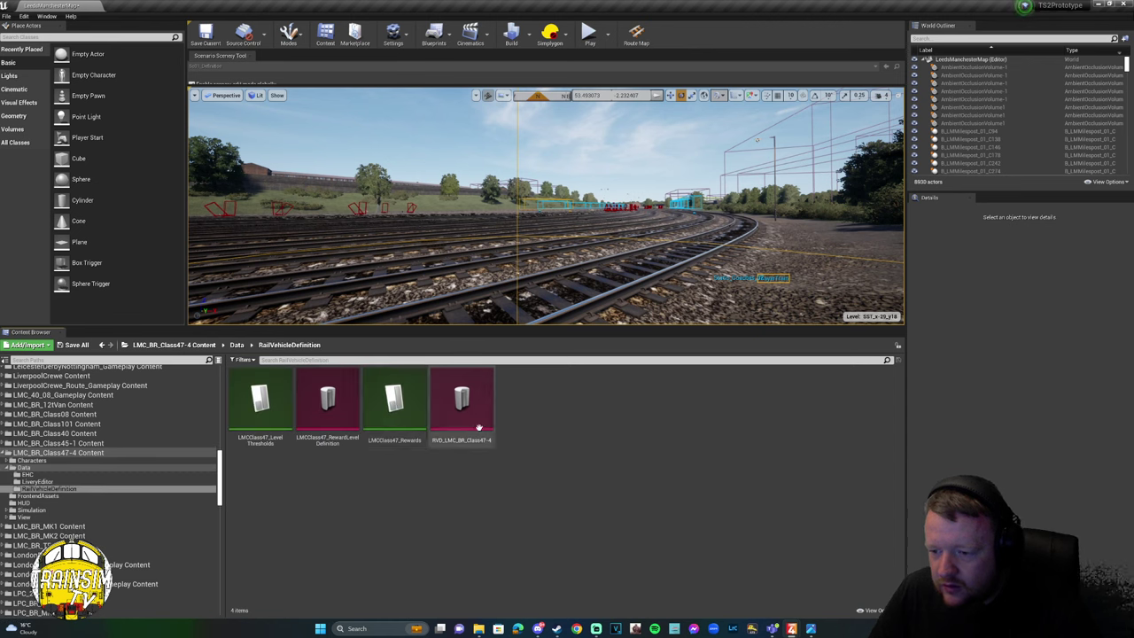
{"action": "mouse_move", "coordinate": [479, 427]}
{"action": "key", "text": "alt+Left"}
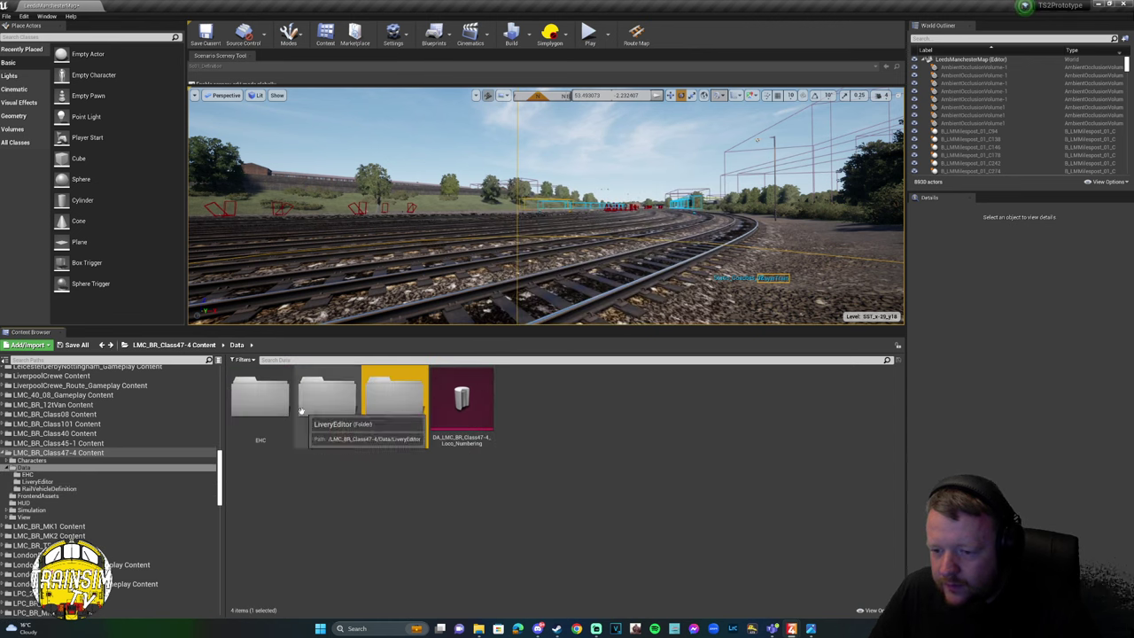
{"action": "key", "text": "alt+Left"}
{"action": "double_click", "coordinate": [449, 405]}
{"action": "key", "text": "alt+Left"}
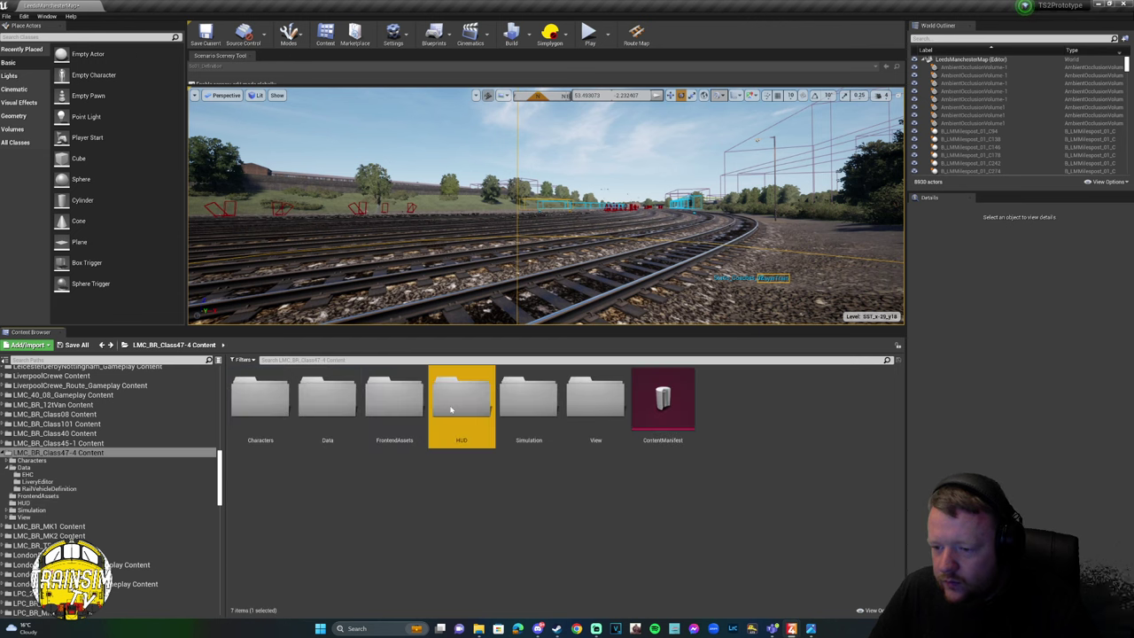
Check the Simulation folder and its ImprovedCurves subfolder, and open the RVM_LMC_BR_Class47-4 blueprint.
{"action": "double_click", "coordinate": [529, 403]}
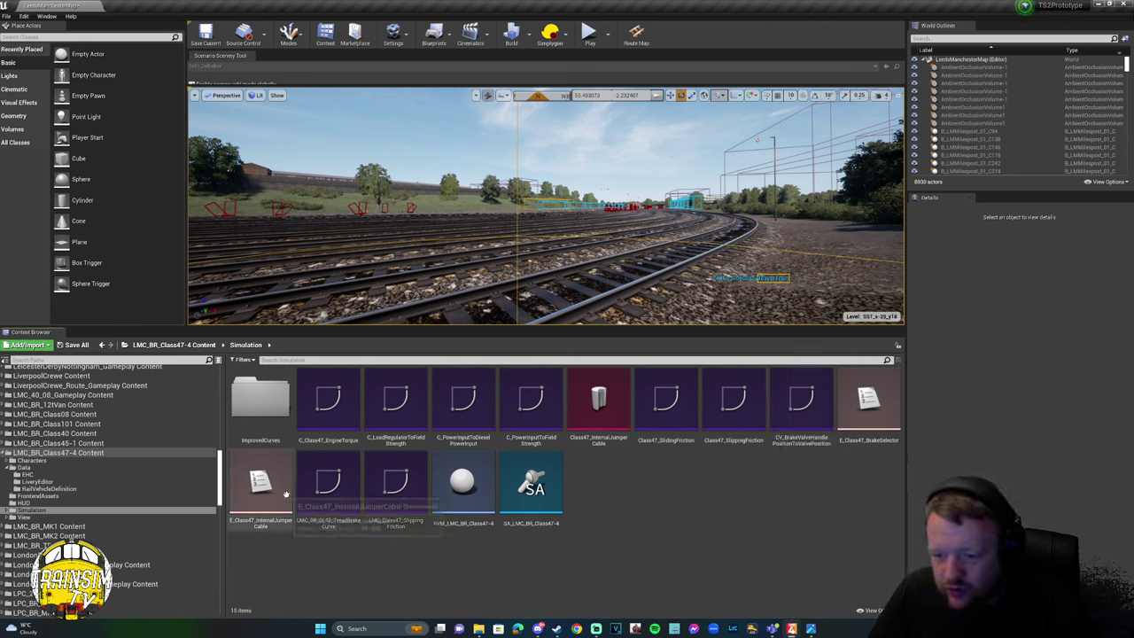
{"action": "double_click", "coordinate": [259, 401]}
{"action": "key", "text": "alt+Left"}
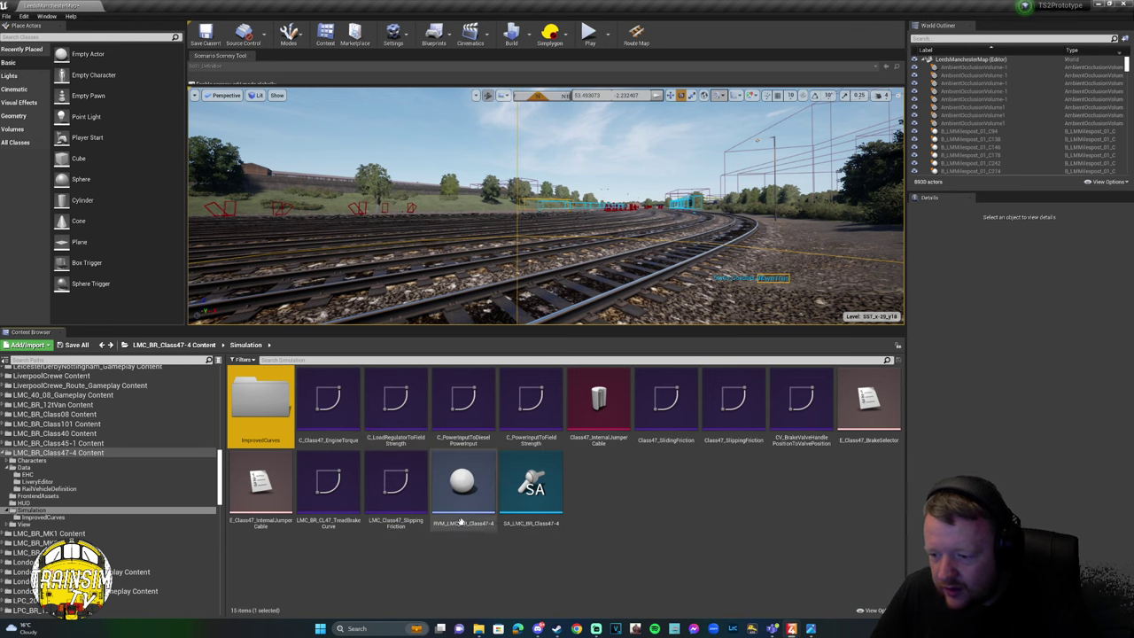
{"action": "left_click", "coordinate": [463, 486]}
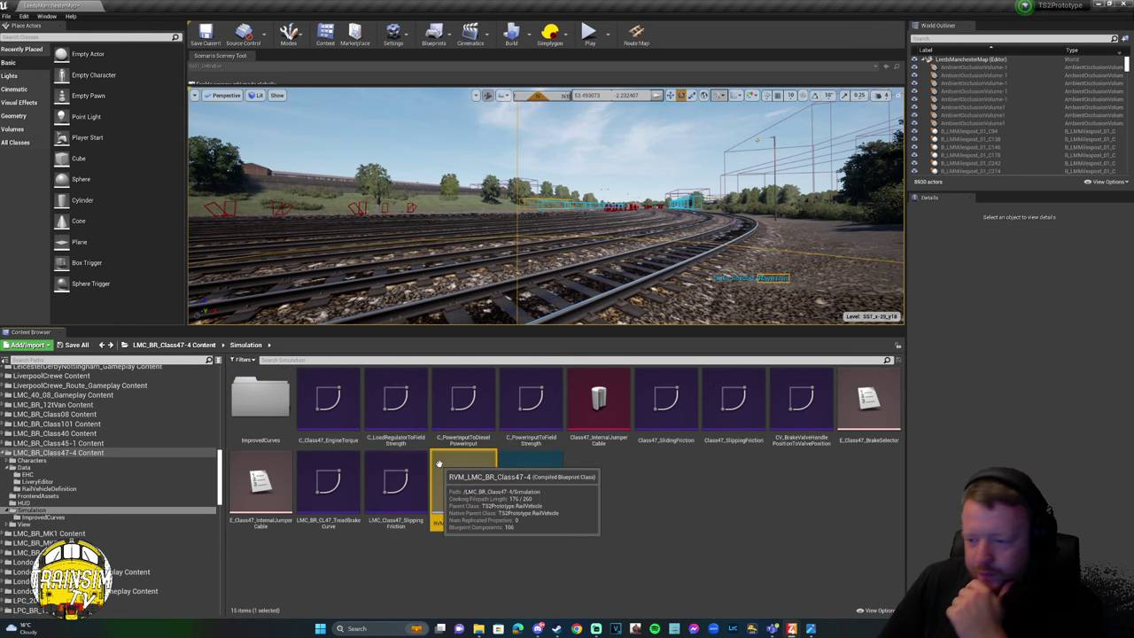
{"action": "double_click", "coordinate": [470, 492]}
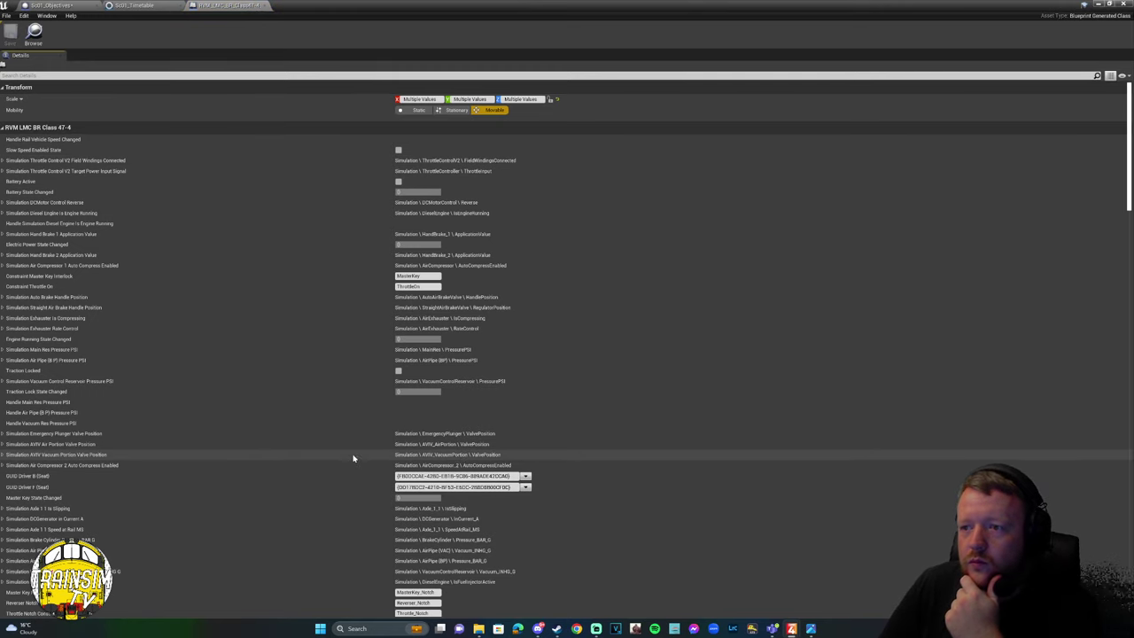
Examine the simulation, physics and model actor properties of the Class 47-4 vehicle blueprint, and close it.
{"action": "scroll", "coordinate": [359, 310], "scroll_direction": "down", "scroll_amount": 5}
{"action": "scroll", "coordinate": [358, 310], "scroll_direction": "down", "scroll_amount": 14}
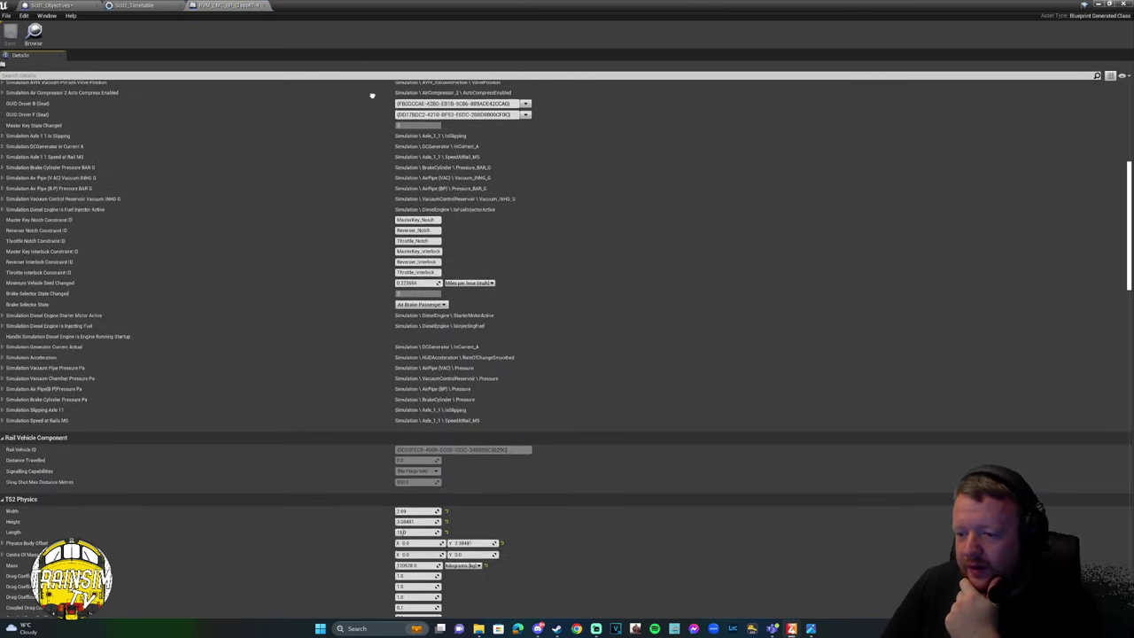
{"action": "scroll", "coordinate": [402, 276], "scroll_direction": "down", "scroll_amount": 3}
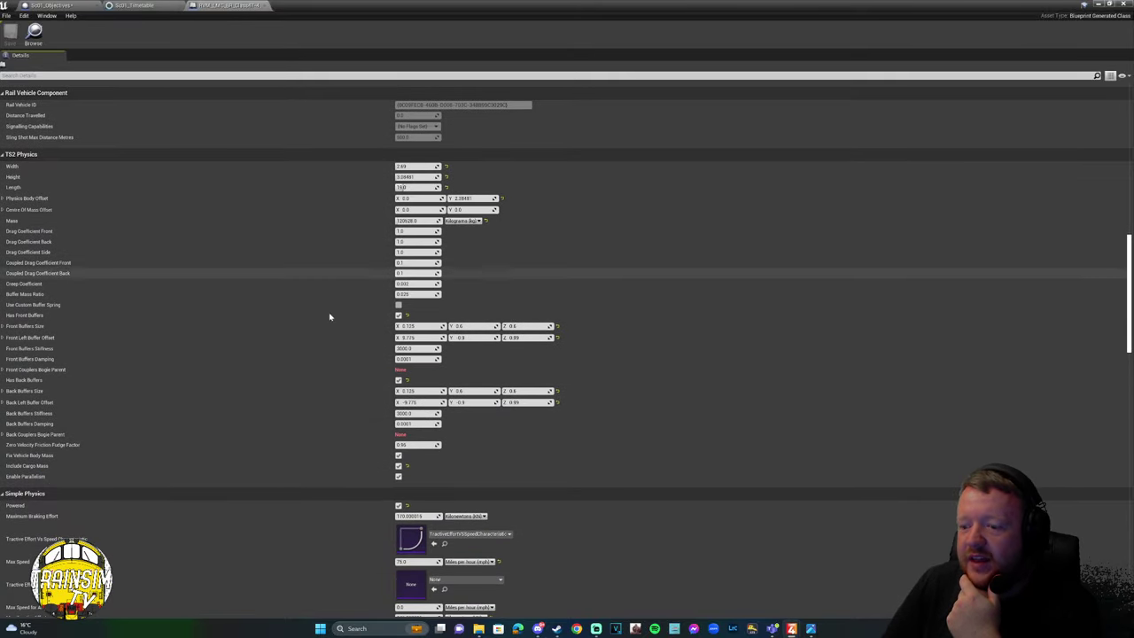
{"action": "scroll", "coordinate": [332, 114], "scroll_direction": "down", "scroll_amount": 5}
{"action": "scroll", "coordinate": [309, 316], "scroll_direction": "down", "scroll_amount": 15}
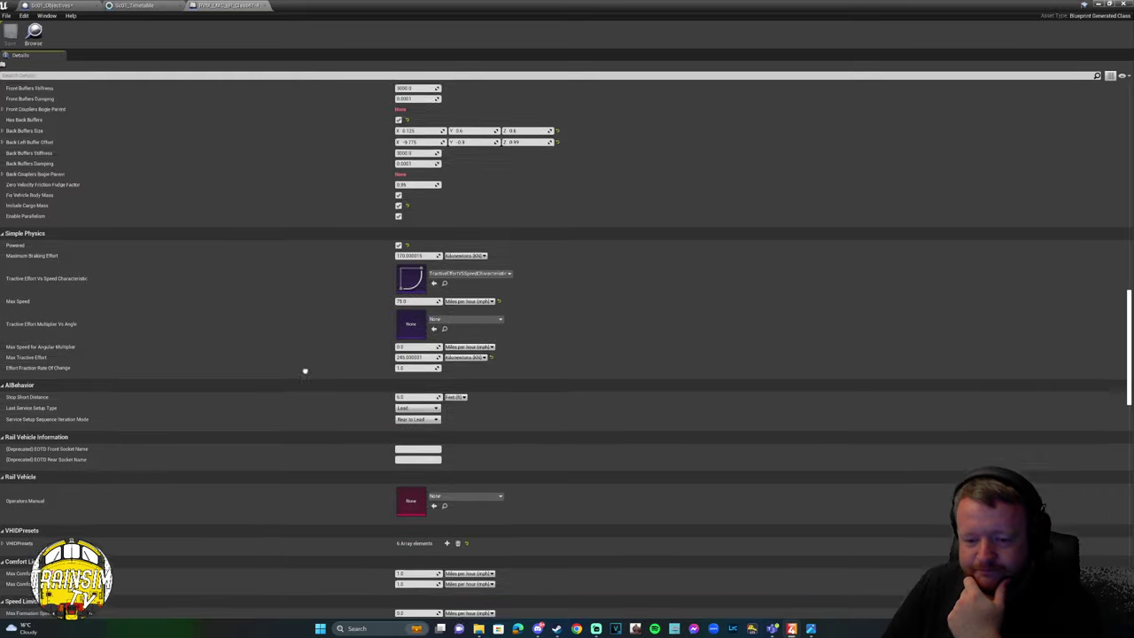
{"action": "scroll", "coordinate": [307, 337], "scroll_direction": "down", "scroll_amount": 12}
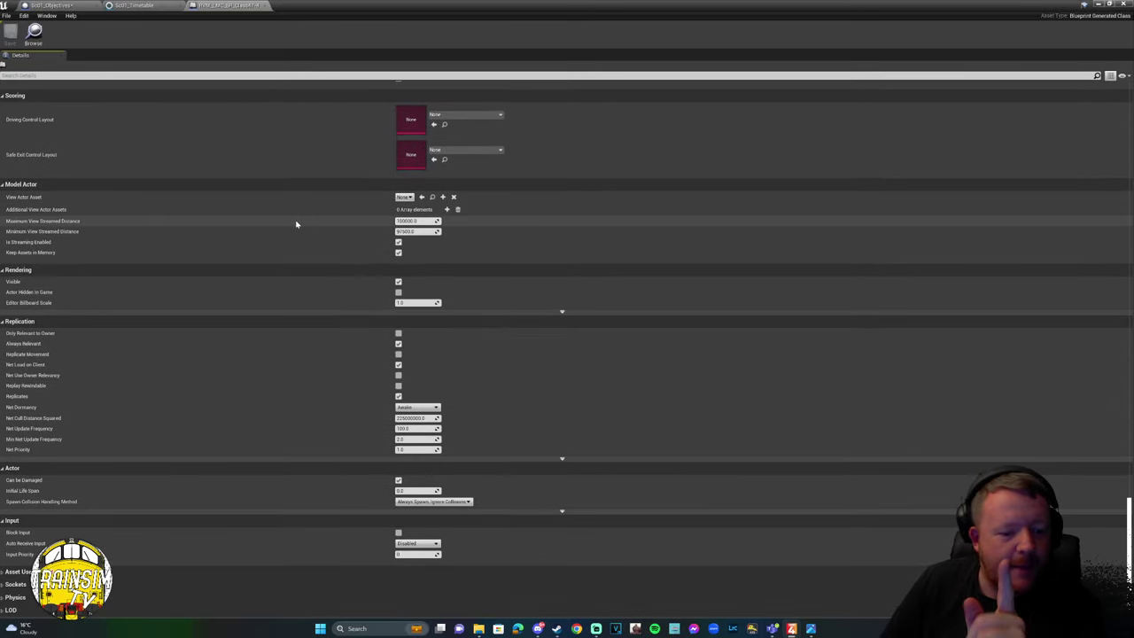
{"action": "scroll", "coordinate": [301, 207], "scroll_direction": "up", "scroll_amount": 20}
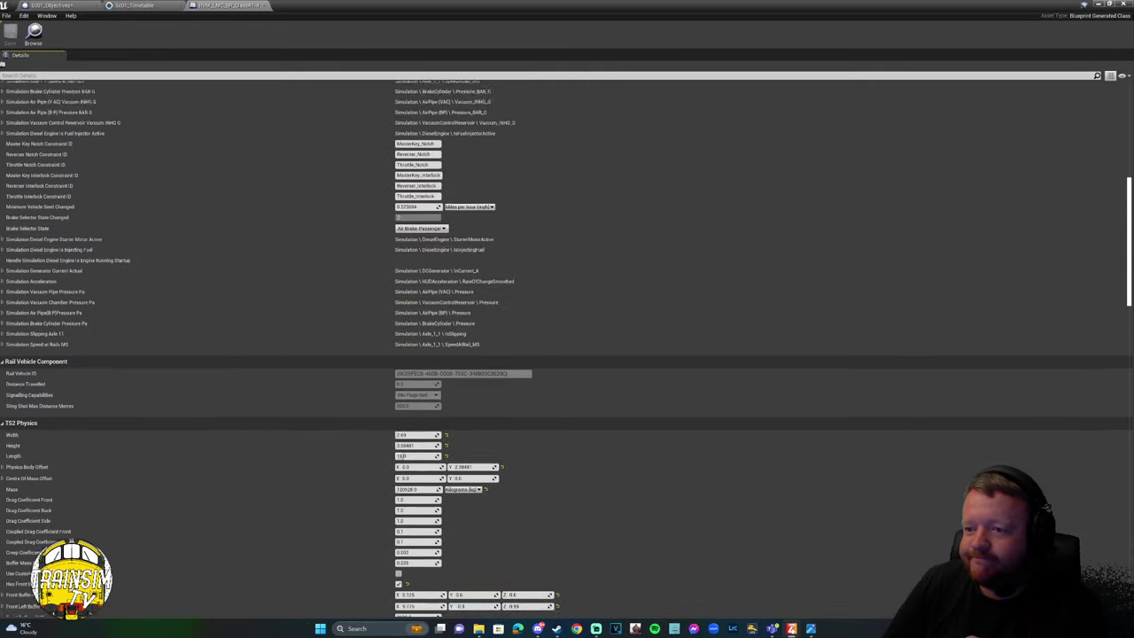
{"action": "scroll", "coordinate": [304, 562], "scroll_direction": "up", "scroll_amount": 2}
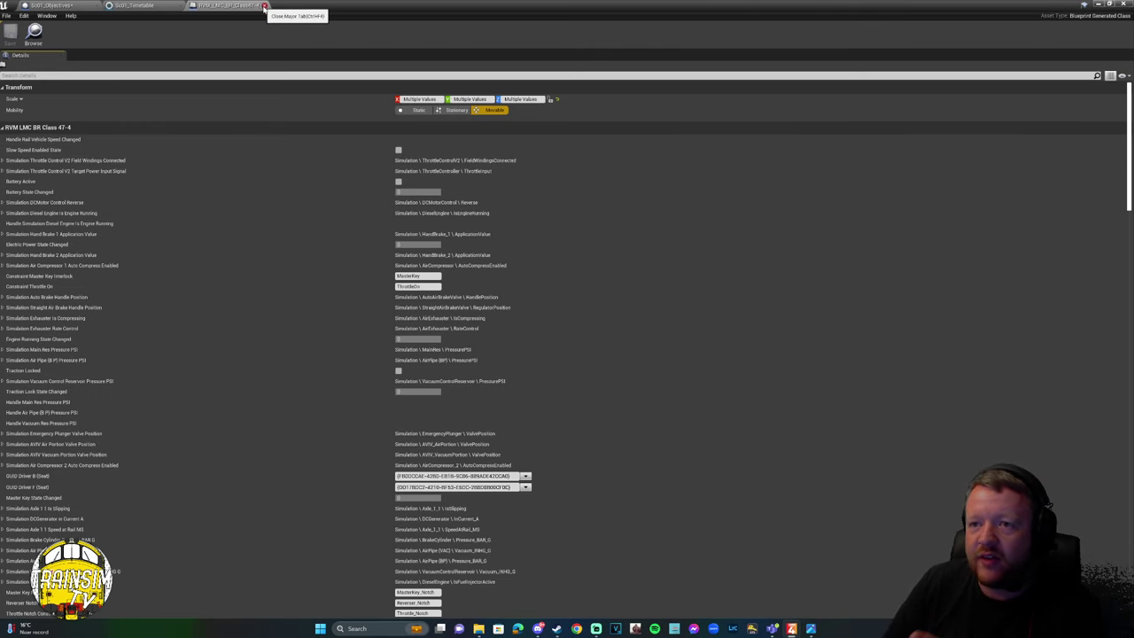
{"action": "left_click", "coordinate": [265, 6]}
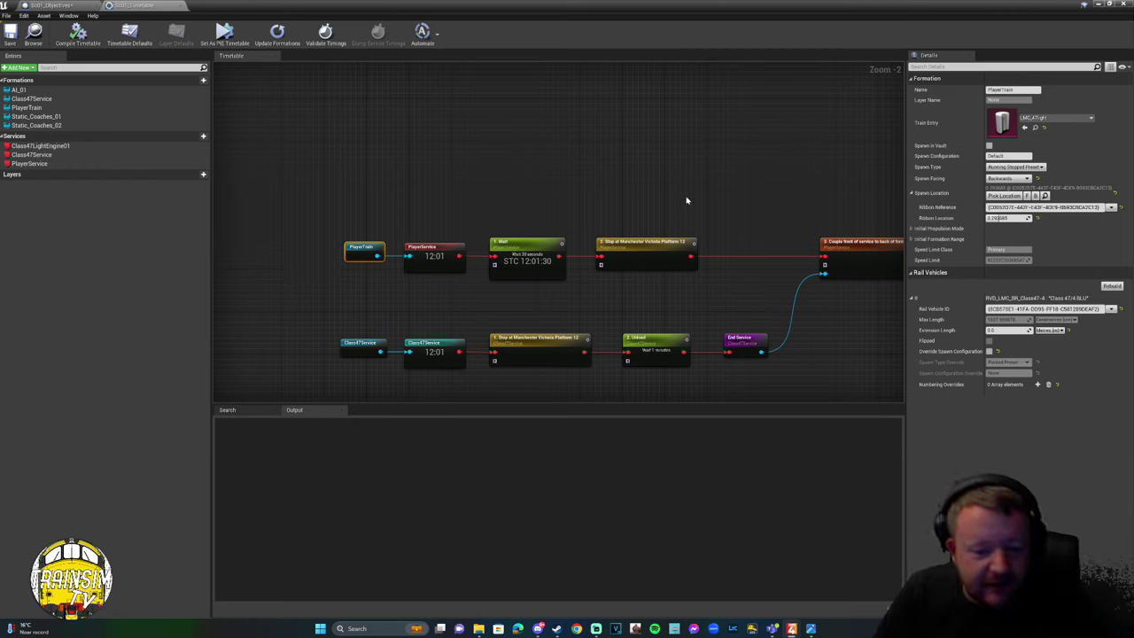
Review the timetable's service nodes and the Flow Add Action chain in the Sc01_Objectives event graph.
{"action": "right_click_drag", "start_coordinate": [638, 203], "coordinate": [488, 193]}
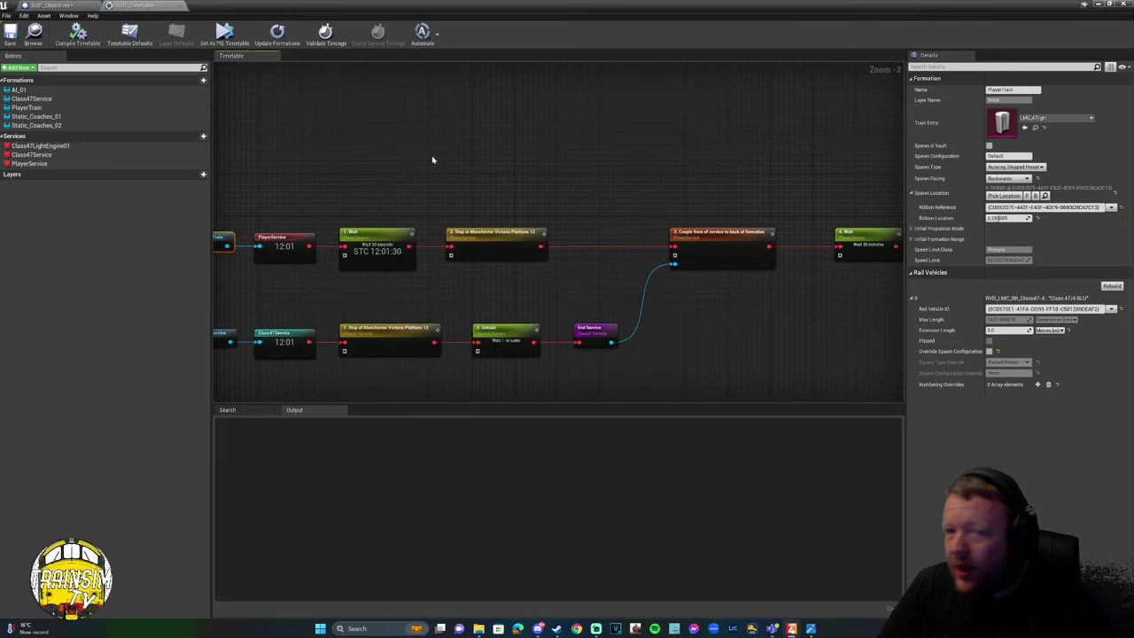
{"action": "left_click", "coordinate": [54, 5]}
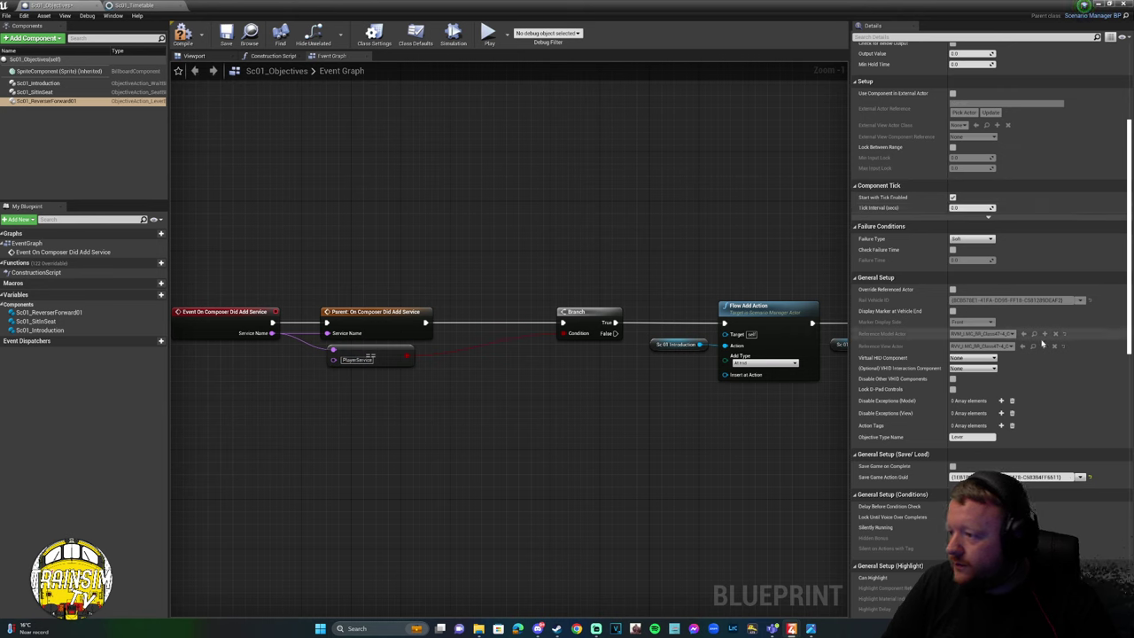
{"action": "scroll", "coordinate": [1035, 230], "scroll_direction": "up", "scroll_amount": 1}
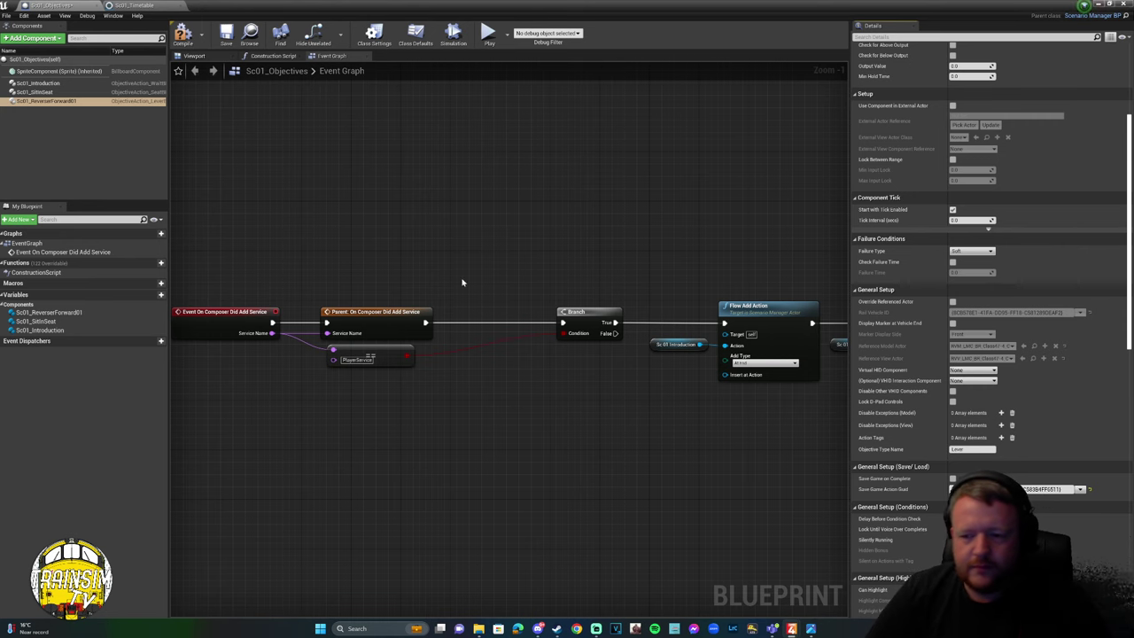
{"action": "right_click_drag", "start_coordinate": [670, 267], "coordinate": [448, 273]}
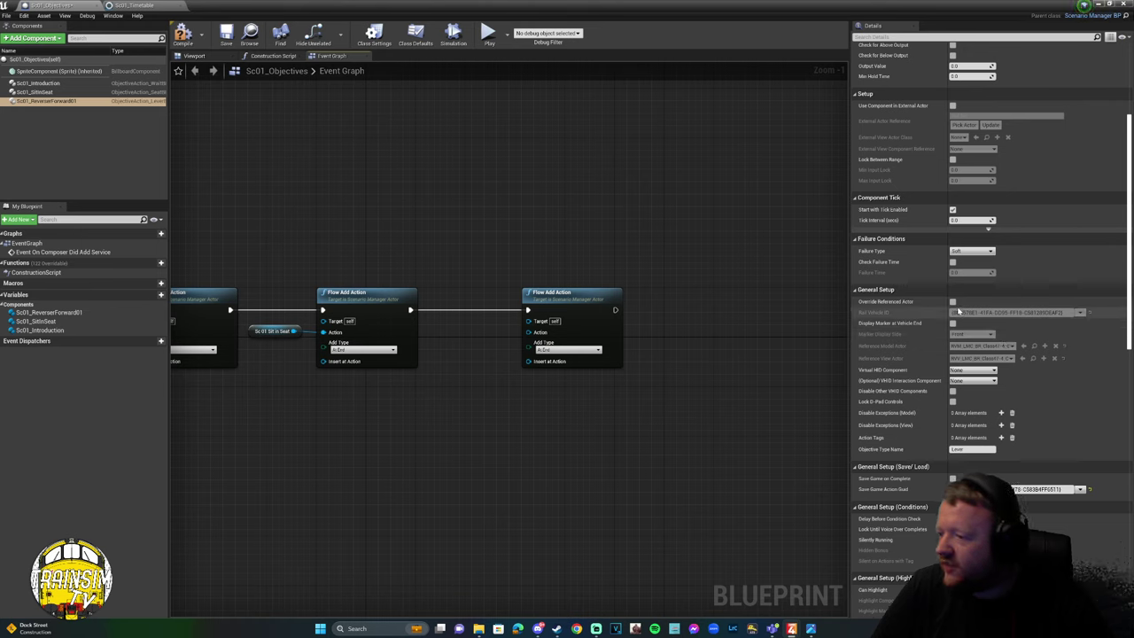
Try enabling Override Referenced Actor for the Sc01_ReverserForward01 objective, and revert it.
{"action": "left_click", "coordinate": [953, 302]}
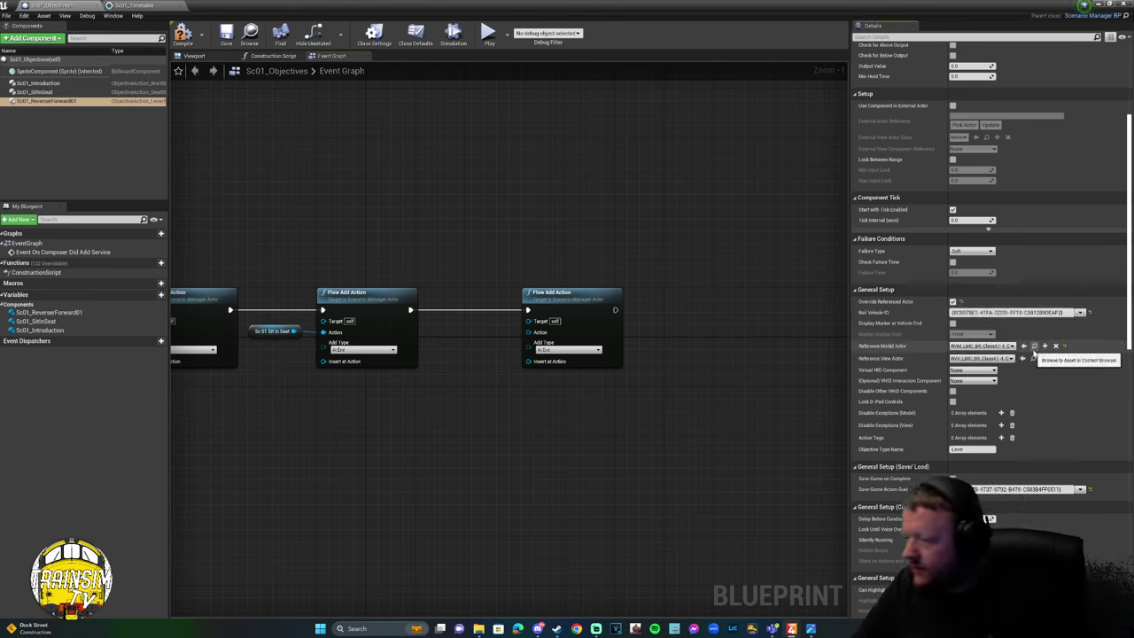
{"action": "left_click", "coordinate": [953, 301]}
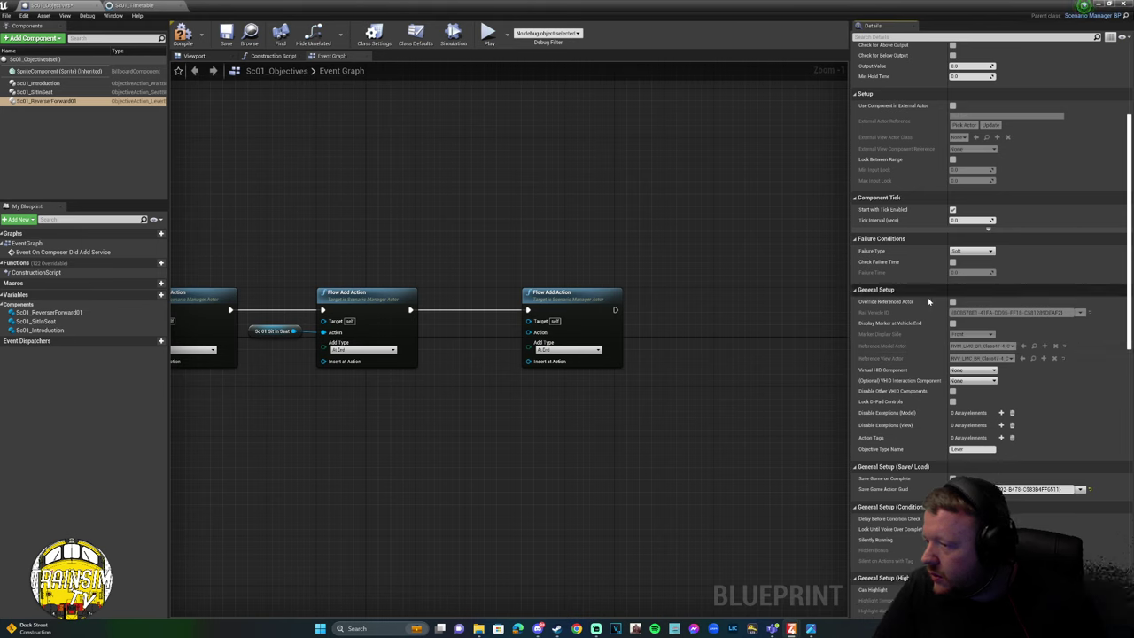
{"action": "left_click", "coordinate": [952, 302]}
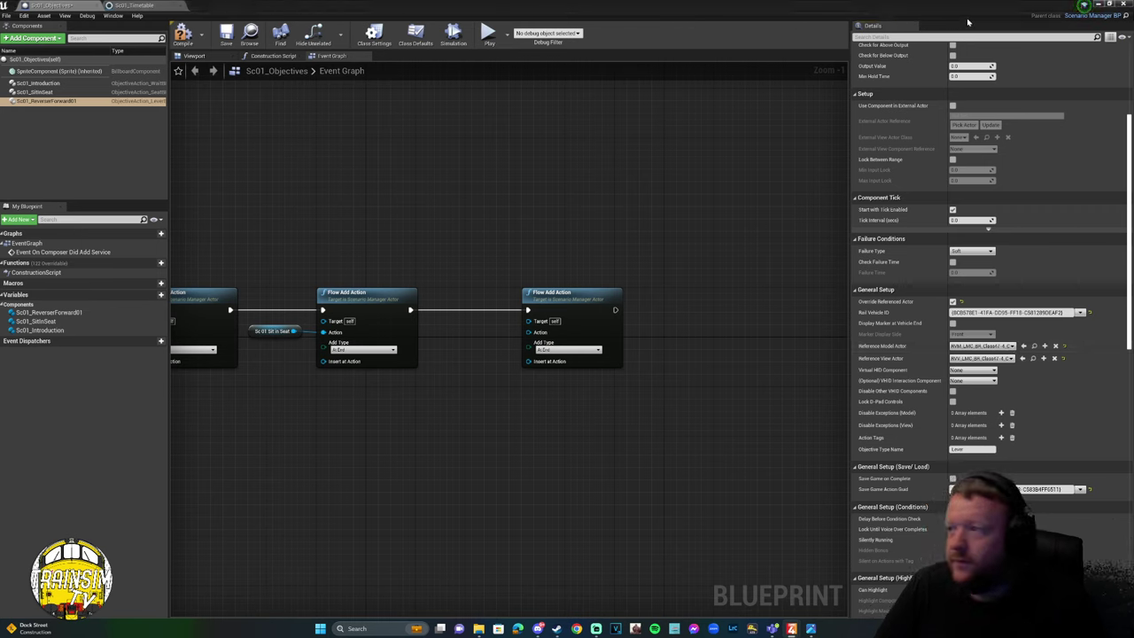
{"action": "key", "text": "ctrl+z"}
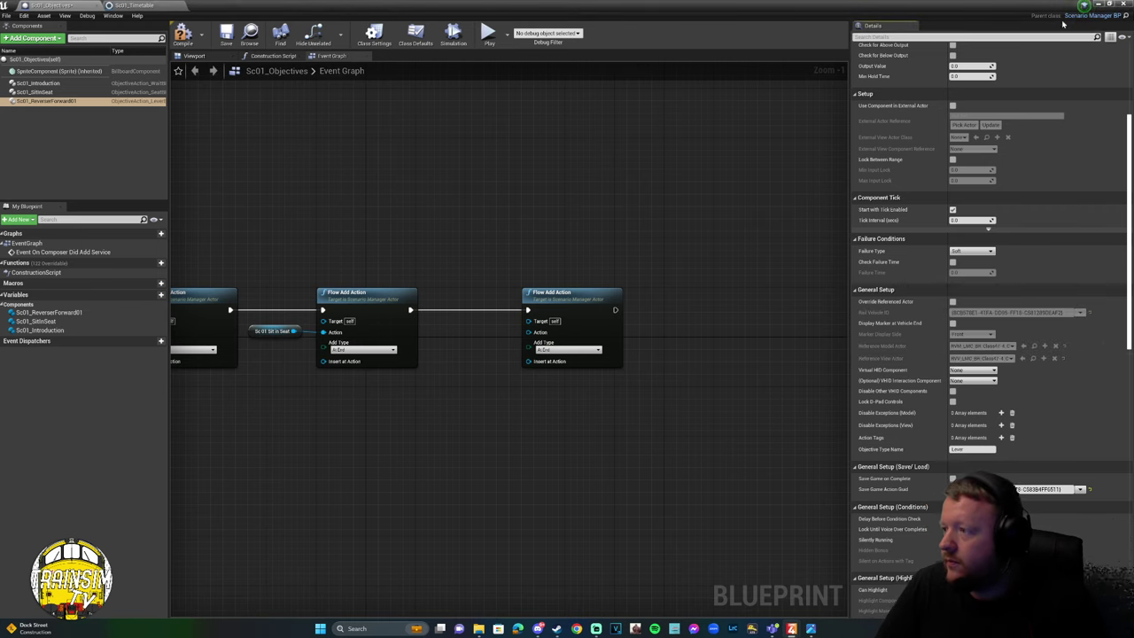
Switch to the level editor and look through the View, Simulation and HUD folders of the Class 47-4 content.
{"action": "left_click", "coordinate": [1099, 4]}
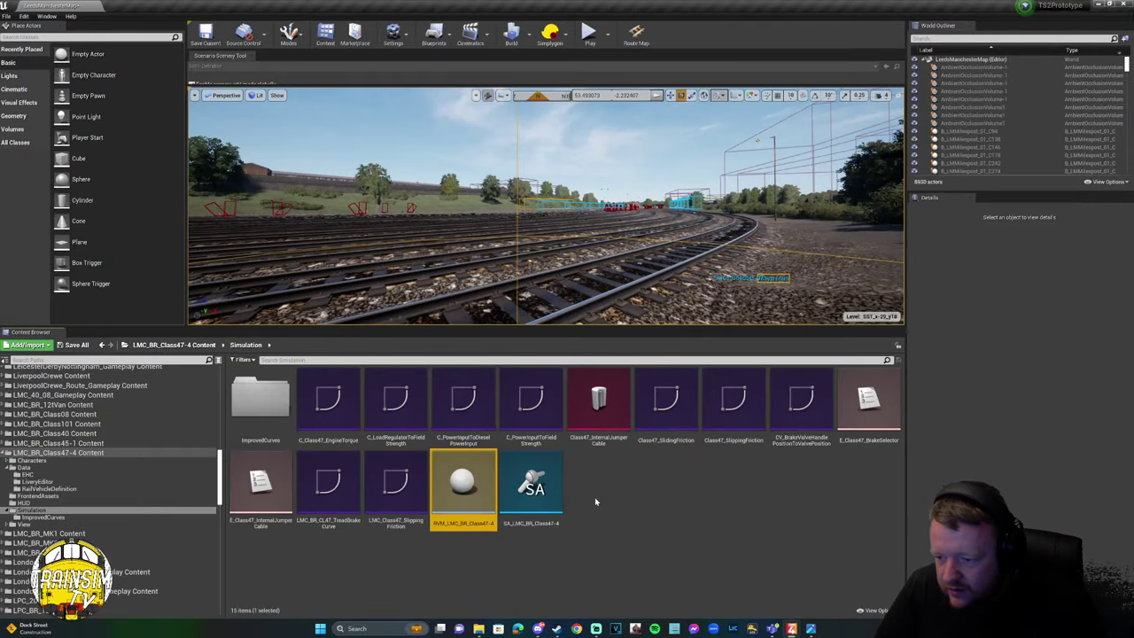
{"action": "left_click", "coordinate": [209, 345]}
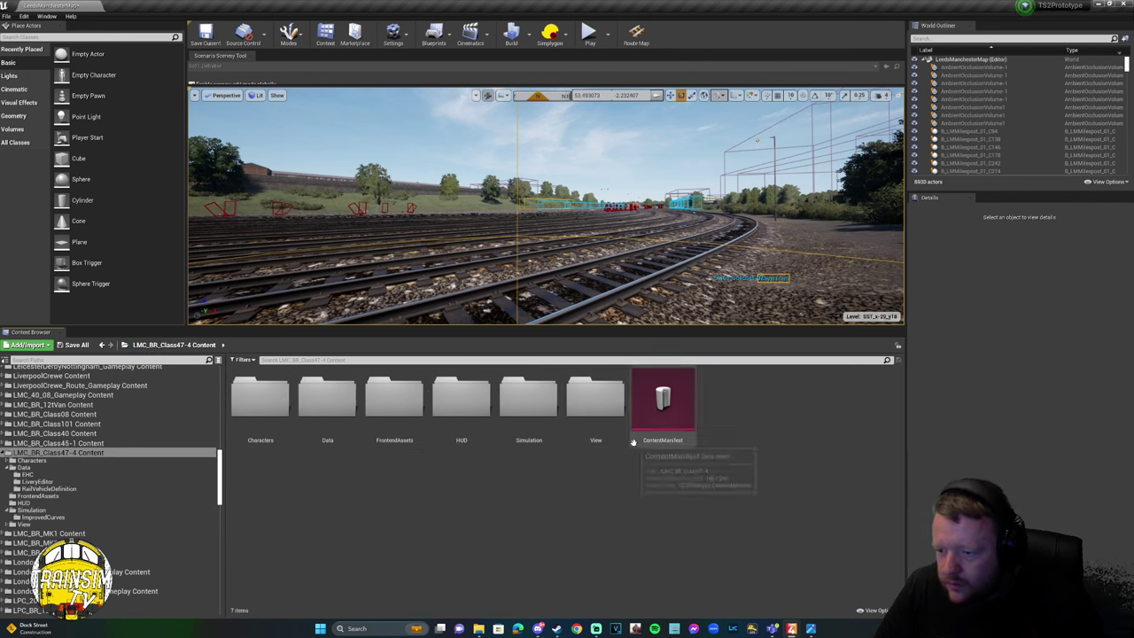
{"action": "double_click", "coordinate": [611, 412]}
{"action": "key", "text": "alt+Left"}
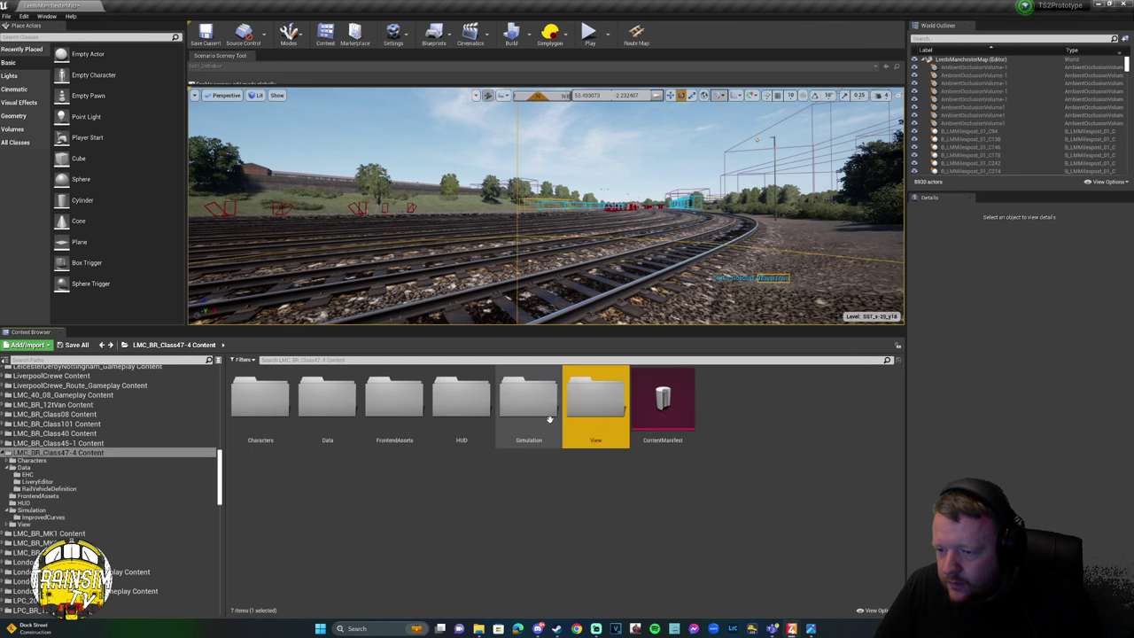
{"action": "double_click", "coordinate": [550, 418]}
{"action": "key", "text": "alt+Left"}
{"action": "double_click", "coordinate": [463, 399]}
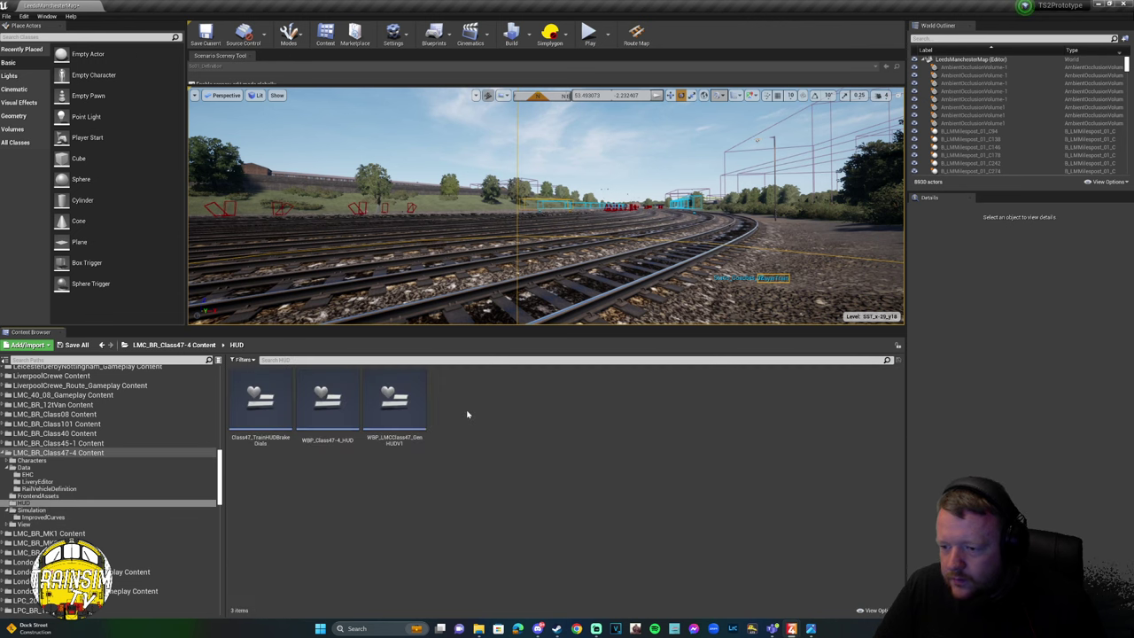
{"action": "key", "text": "alt+Left"}
{"action": "left_click", "coordinate": [386, 406]}
{"action": "key", "text": "alt+Left"}
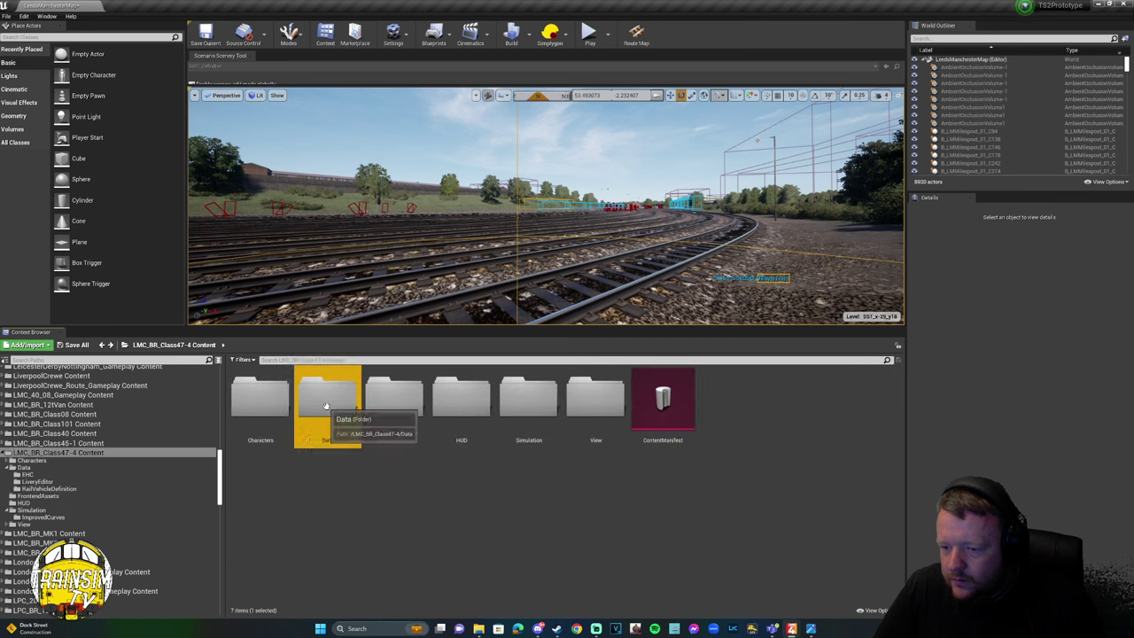
Open the RVD_LMC_BR_Class47-4 definition from the Data folder's RailVehicleDefinition subfolder and examine its rail vehicle settings.
{"action": "double_click", "coordinate": [324, 405]}
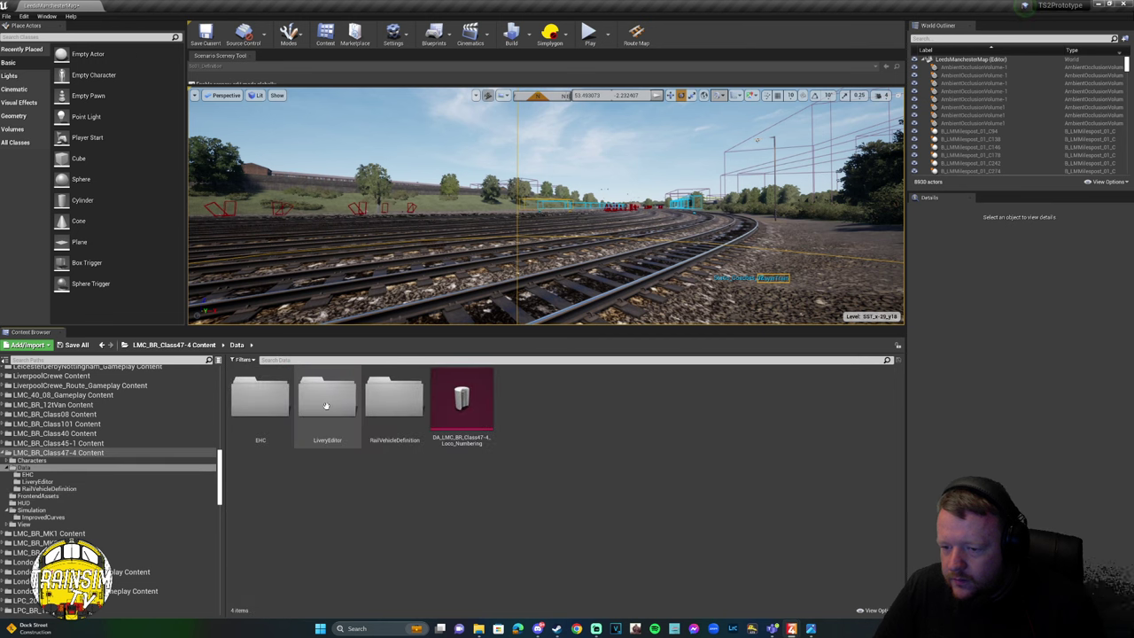
{"action": "double_click", "coordinate": [394, 408]}
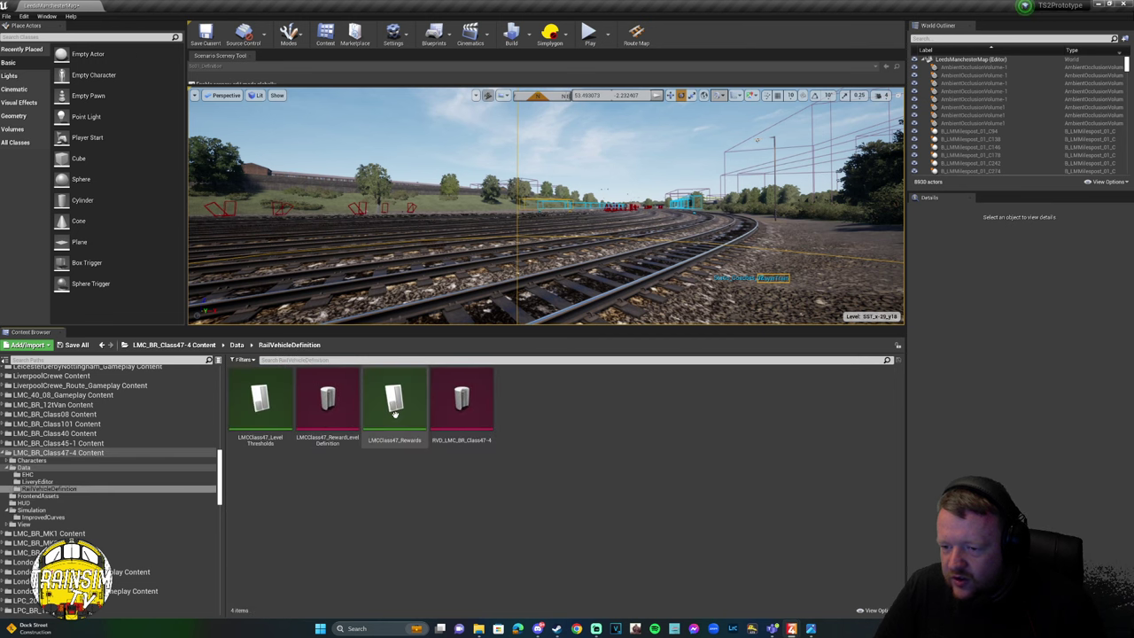
{"action": "double_click", "coordinate": [460, 407]}
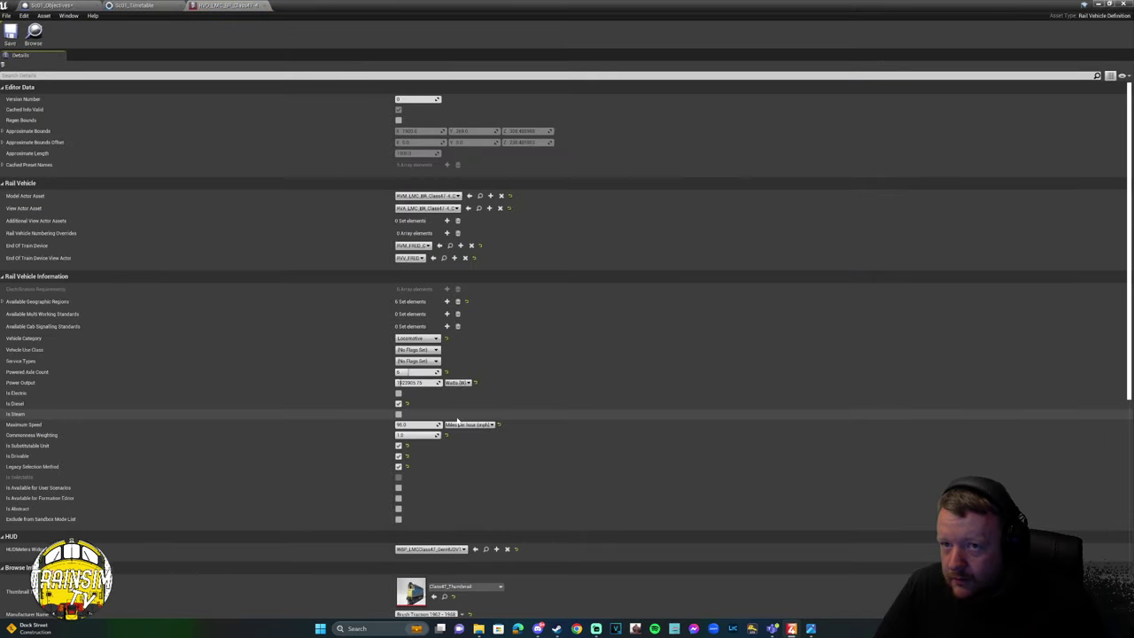
{"action": "scroll", "coordinate": [457, 421], "scroll_direction": "down", "scroll_amount": 10}
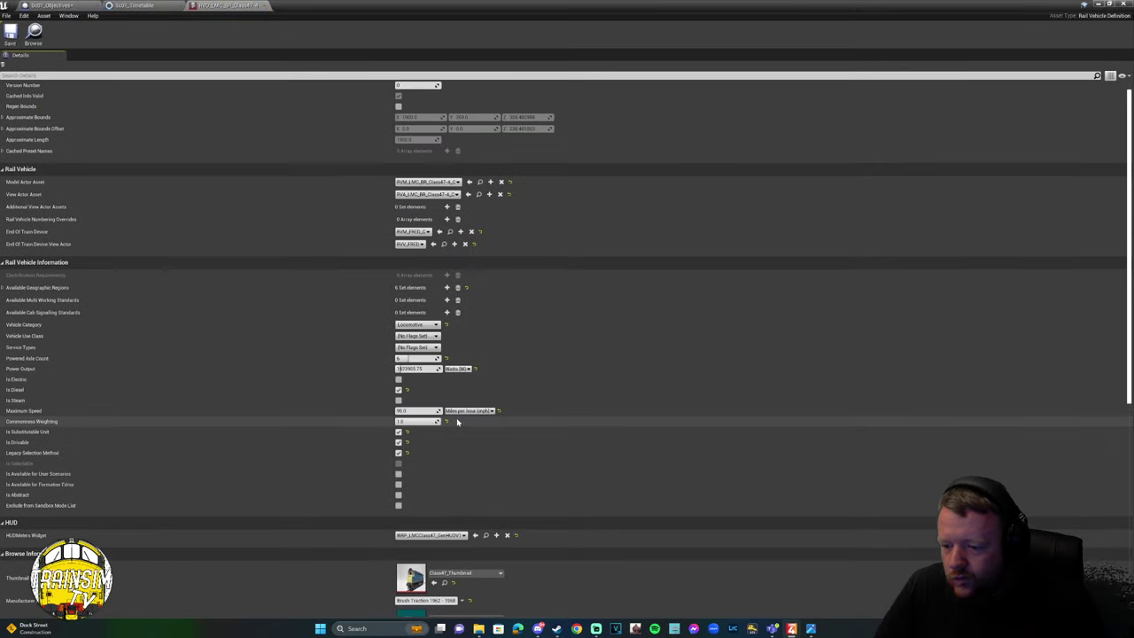
{"action": "scroll", "coordinate": [595, 256], "scroll_direction": "up", "scroll_amount": 10}
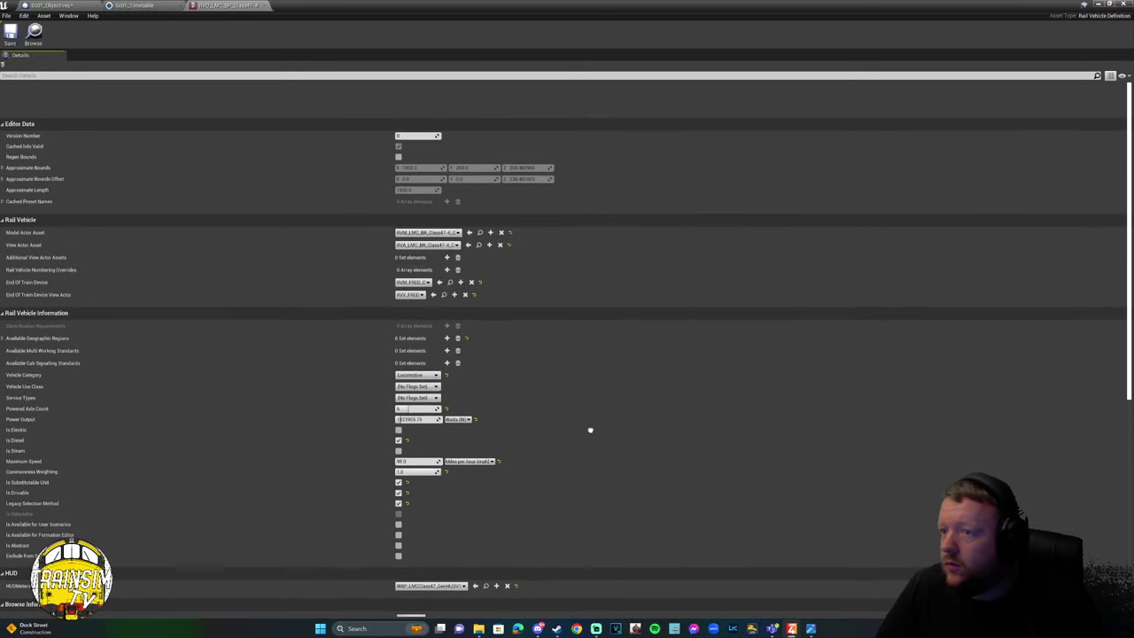
Close the RVD_LMC_BR_Class47-4 definition, reopen it from the RailVehicleDefinition folder for another check, and return to the level editor.
{"action": "left_click", "coordinate": [265, 6]}
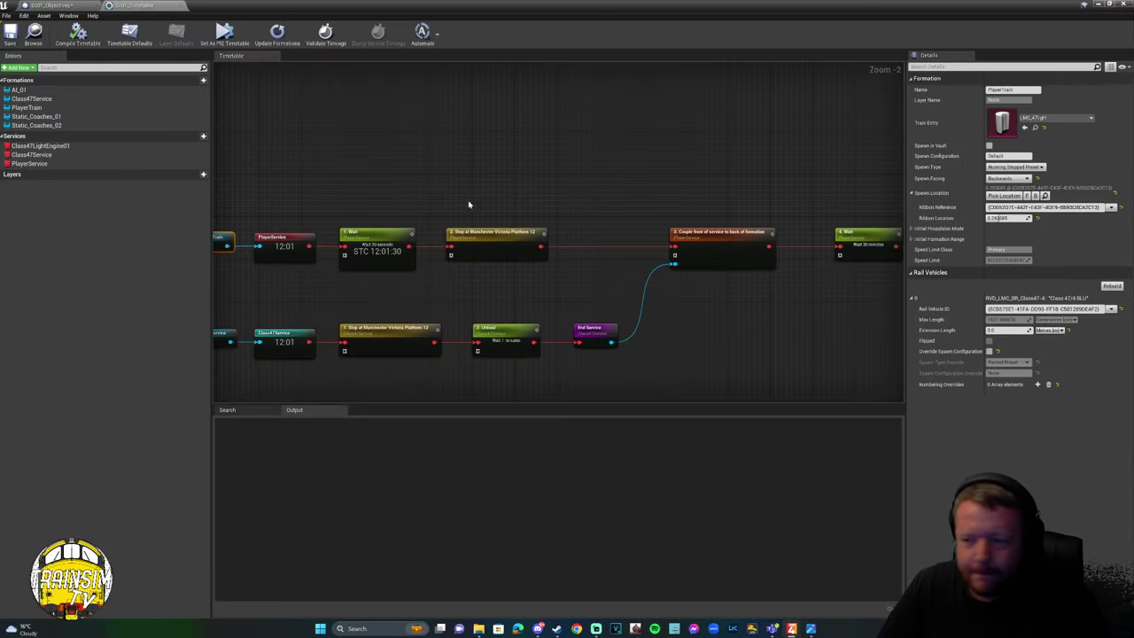
{"action": "left_click", "coordinate": [1109, 4]}
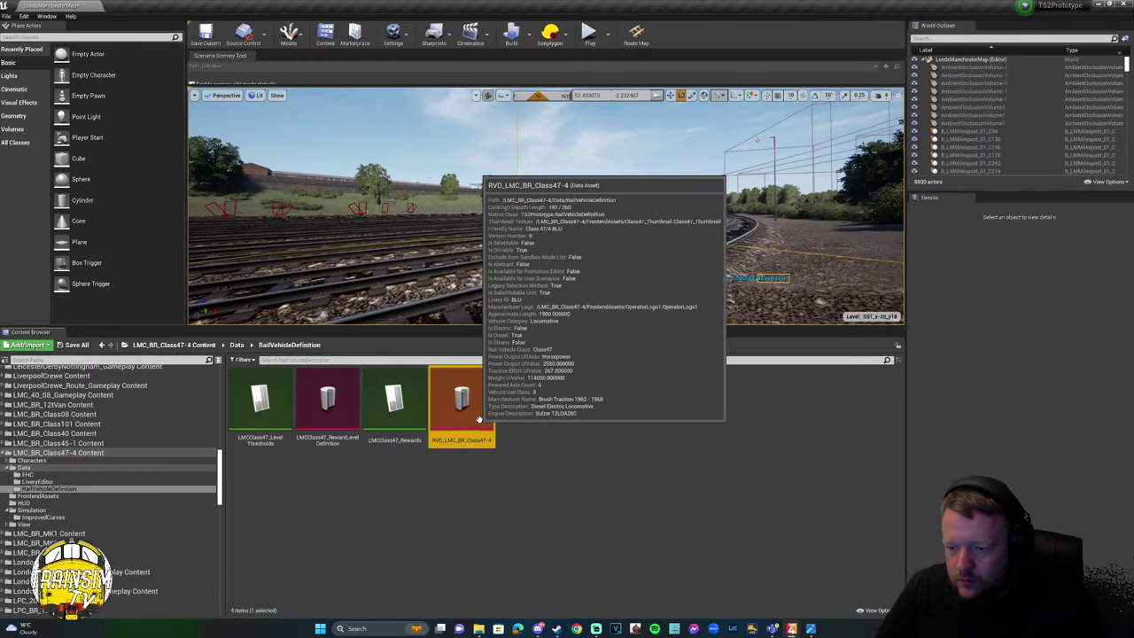
{"action": "left_click", "coordinate": [266, 404]}
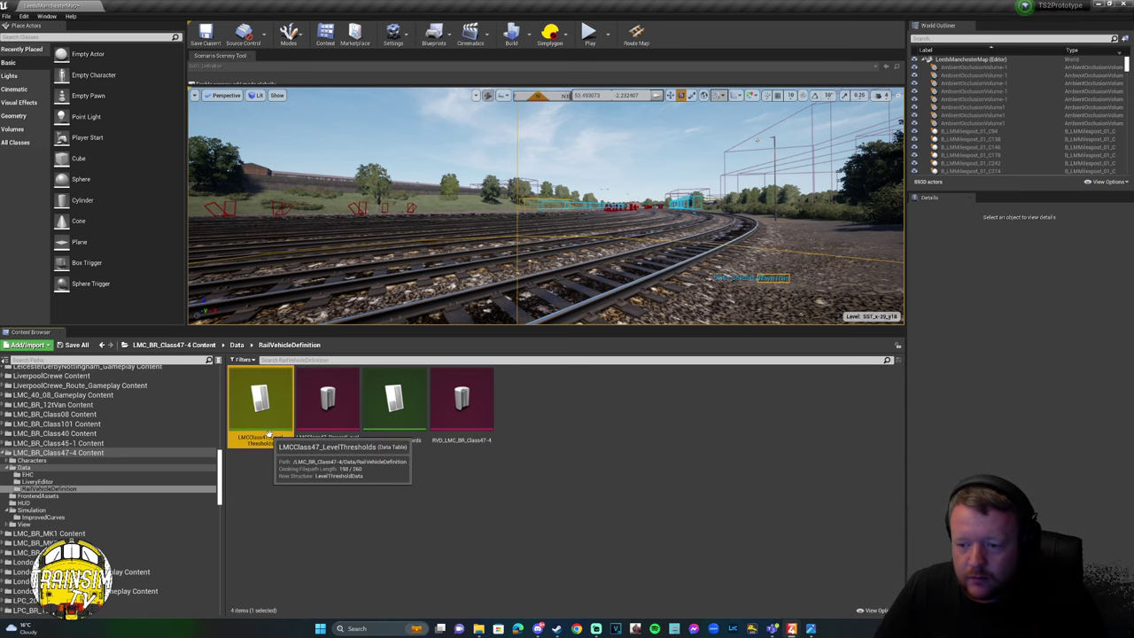
{"action": "double_click", "coordinate": [461, 403]}
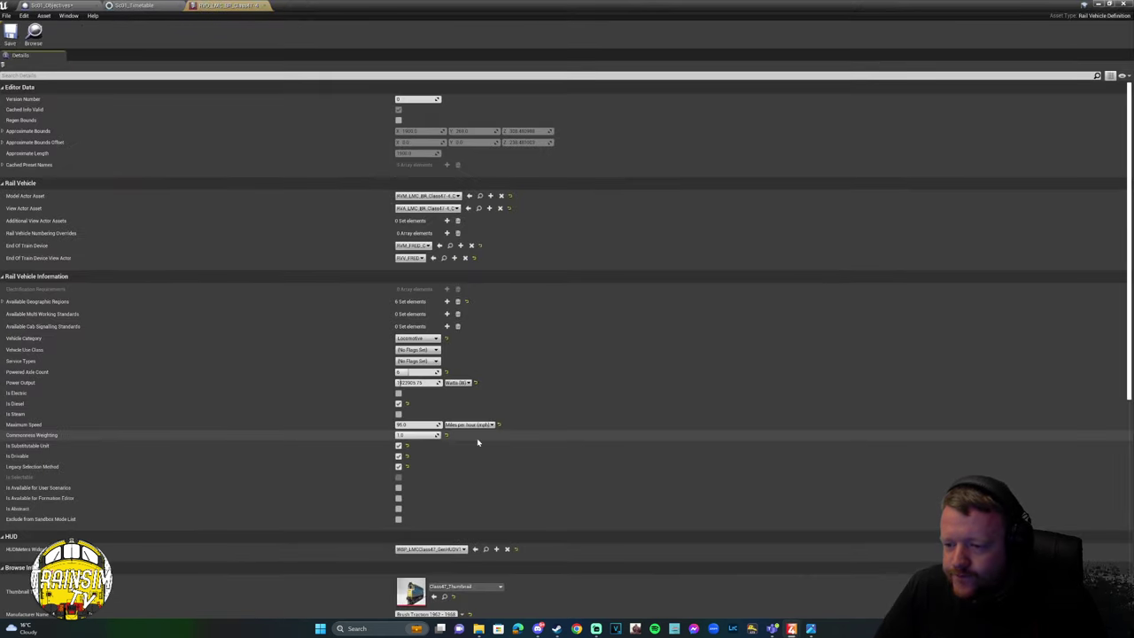
{"action": "left_click", "coordinate": [262, 5]}
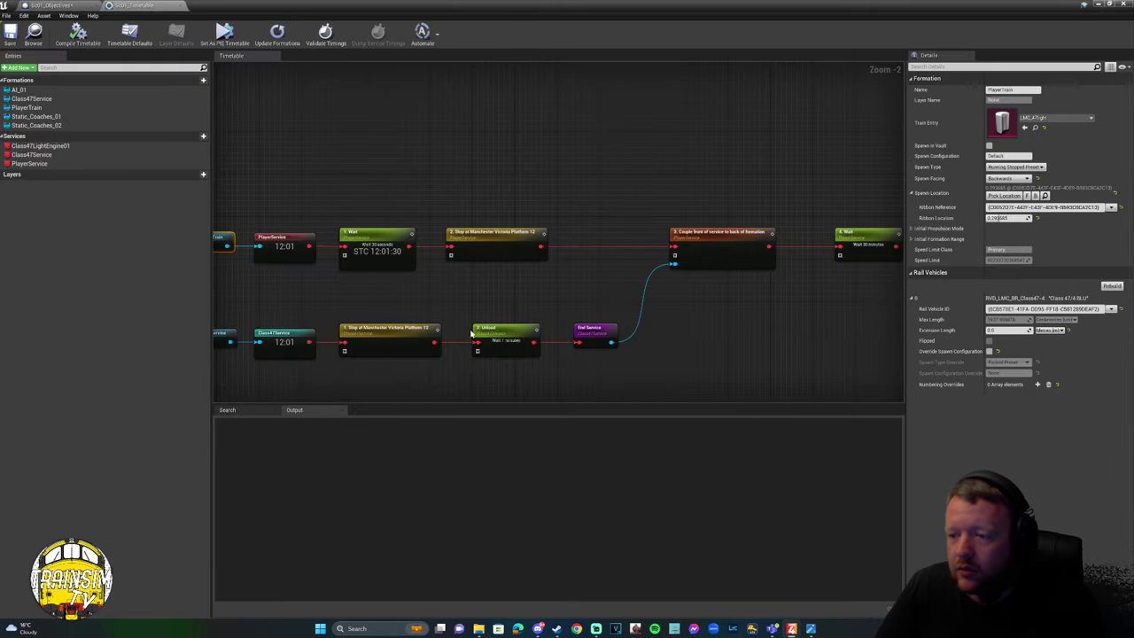
{"action": "left_click", "coordinate": [1097, 4]}
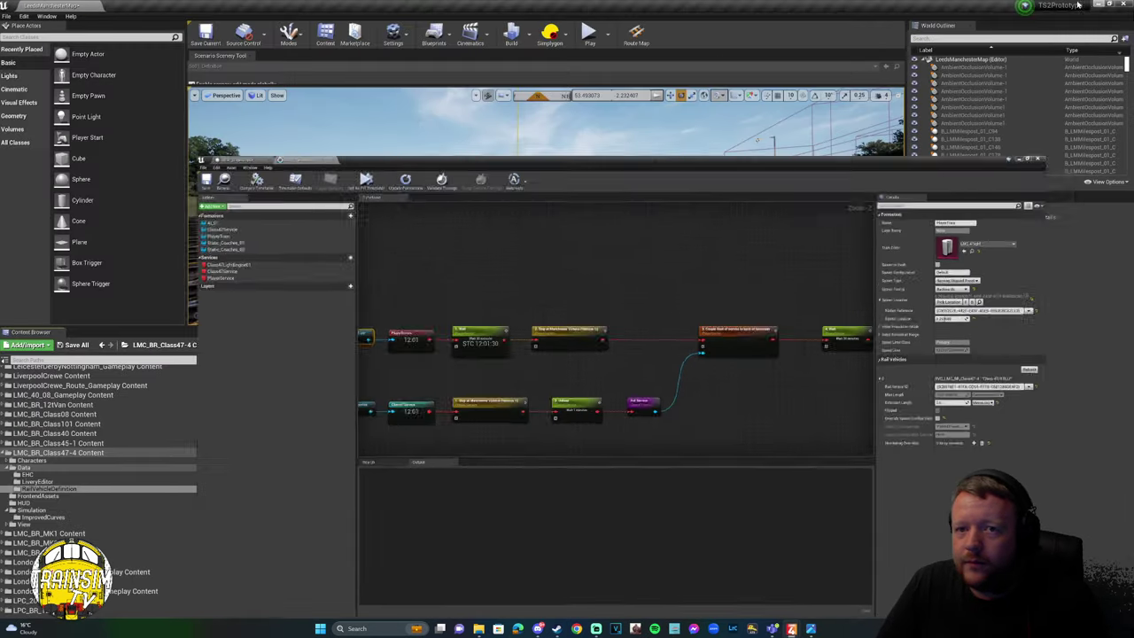
Go back up to the Class 47-4 content root and recheck the Data folder and its RailVehicleDefinition subfolder.
{"action": "key", "text": "alt+Left"}
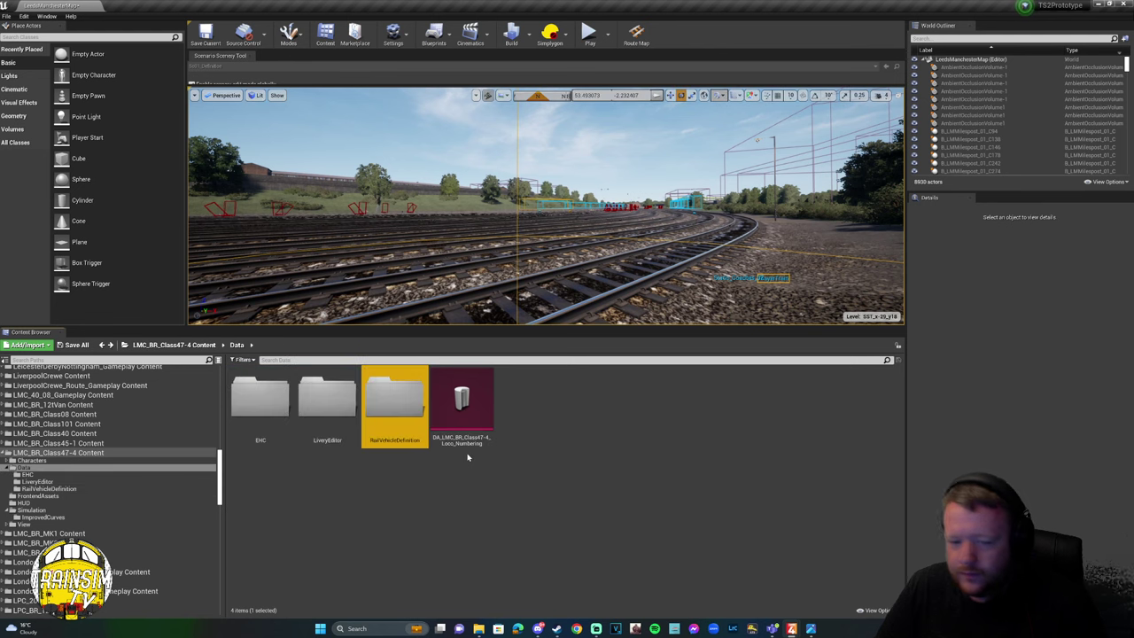
{"action": "key", "text": "alt+Left"}
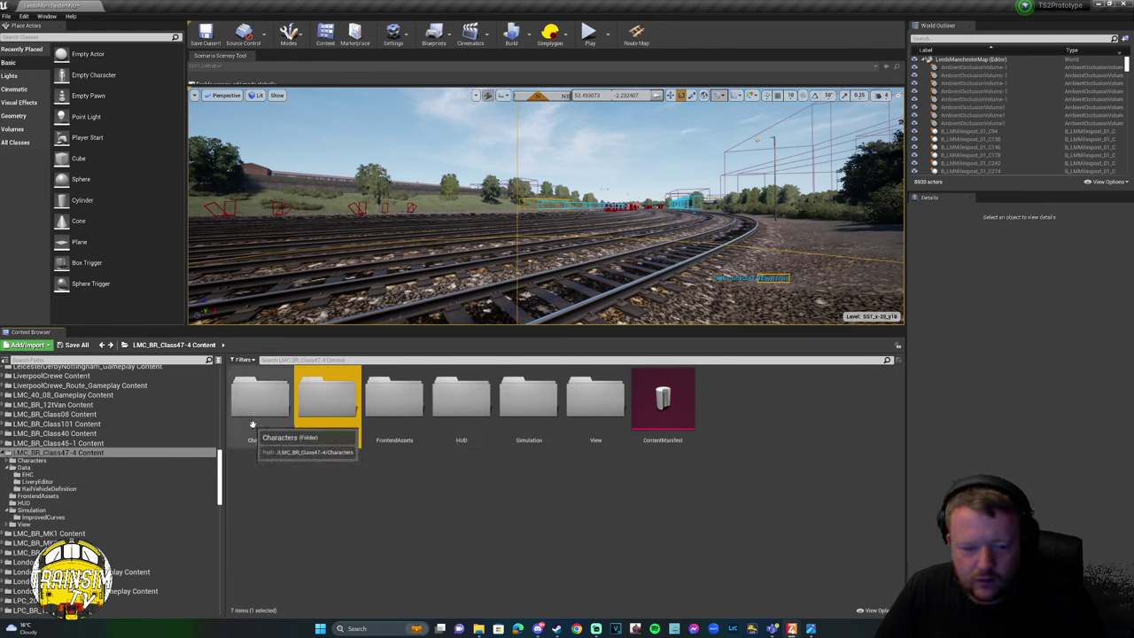
{"action": "double_click", "coordinate": [326, 410]}
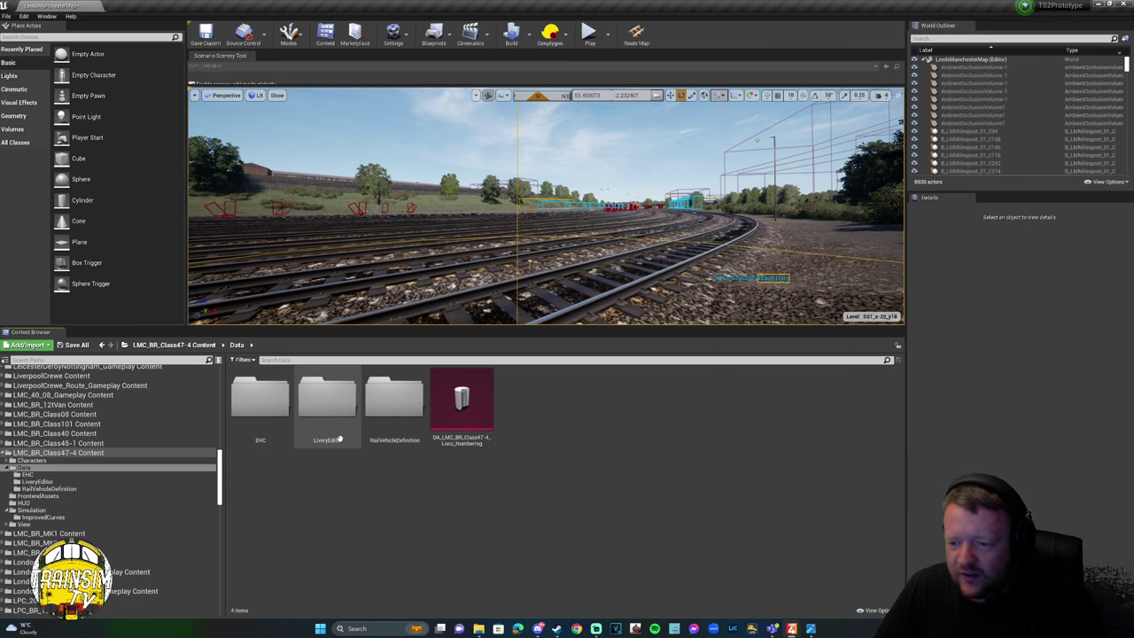
{"action": "double_click", "coordinate": [403, 441]}
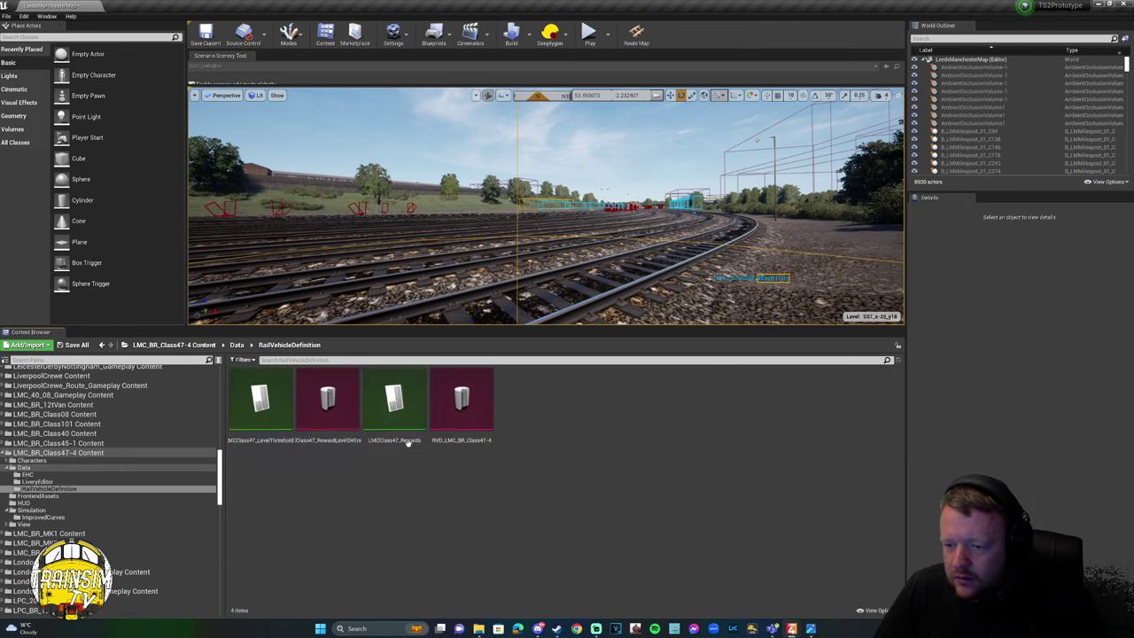
{"action": "mouse_move", "coordinate": [443, 443]}
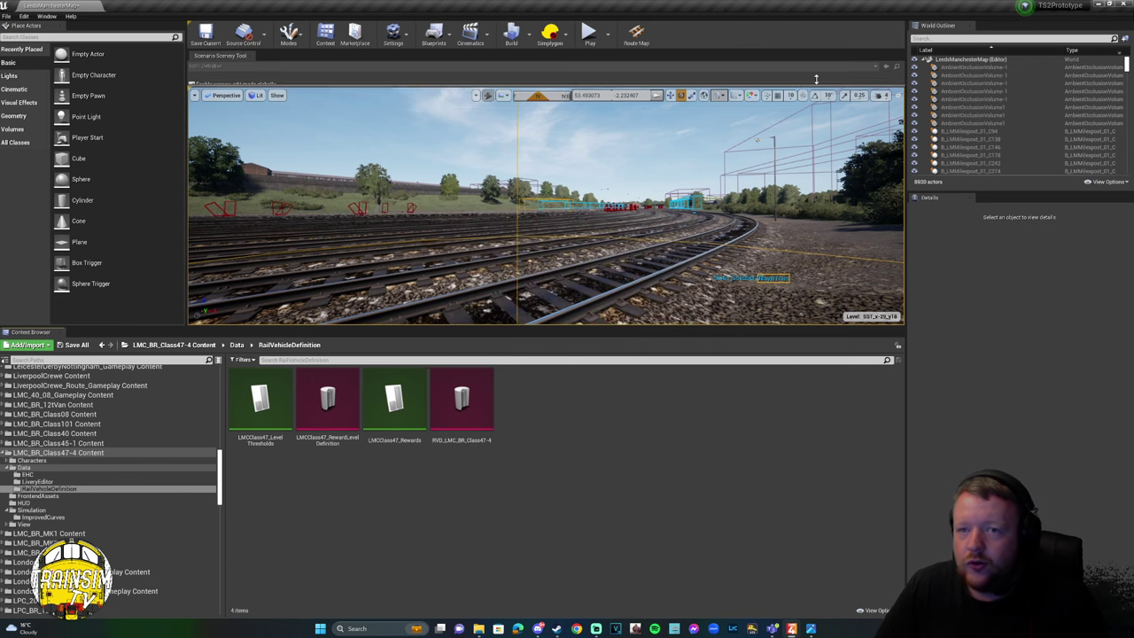
Switch to the Sc01_Objectives blueprint and enable Override Referenced Actor for the Sc01_ReverserForward01 objective.
{"action": "mouse_move", "coordinate": [791, 628]}
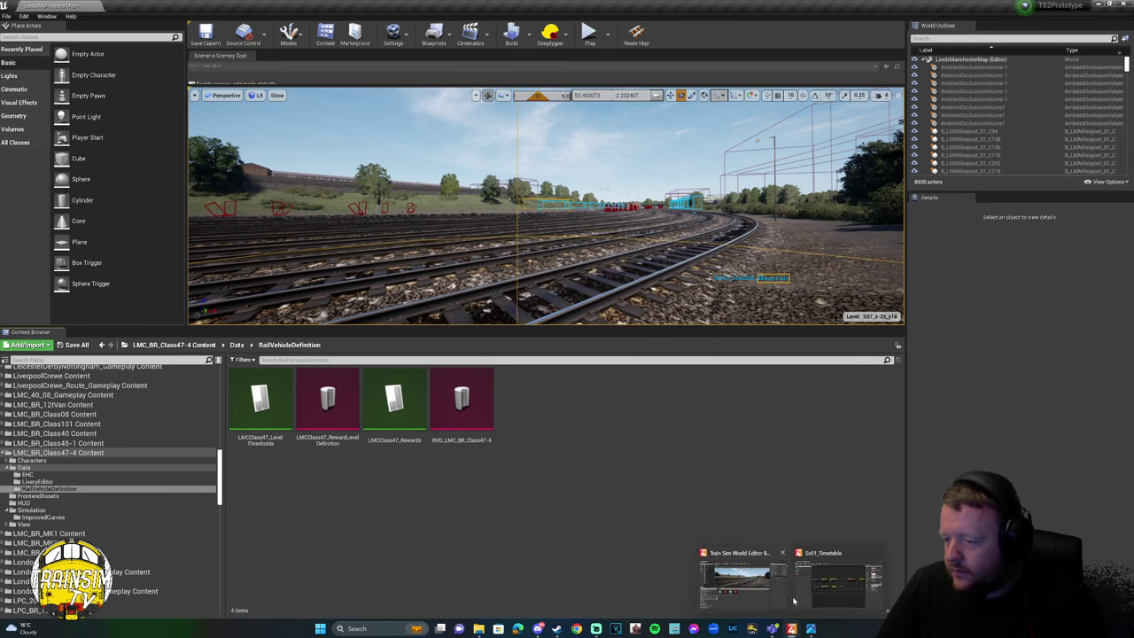
{"action": "left_click", "coordinate": [815, 559]}
{"action": "left_click", "coordinate": [96, 4]}
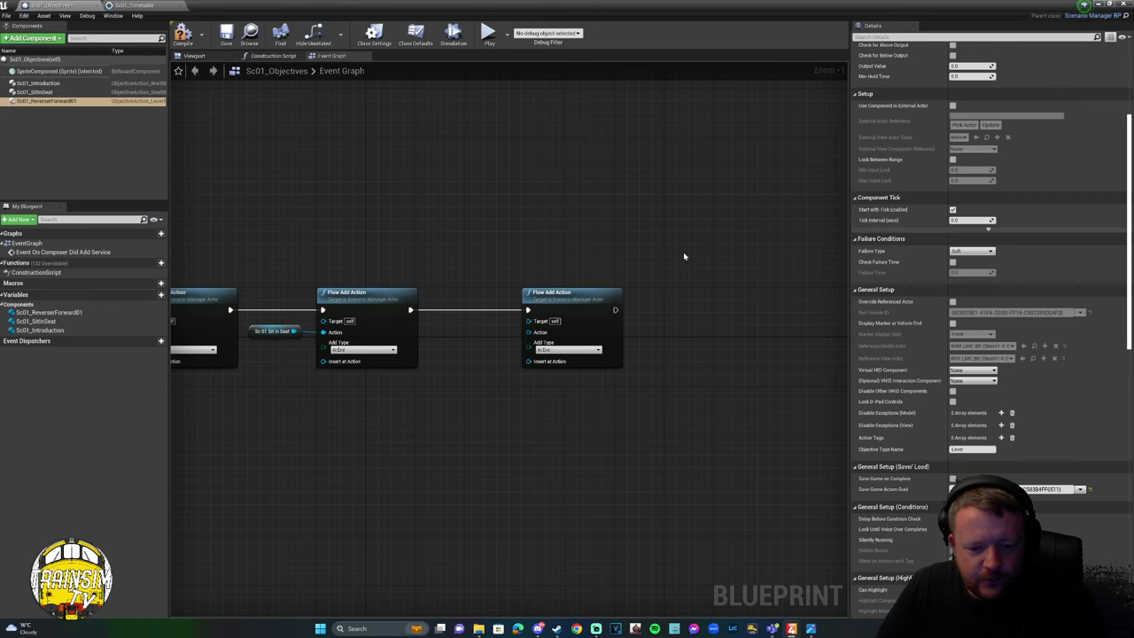
{"action": "left_click", "coordinate": [953, 302]}
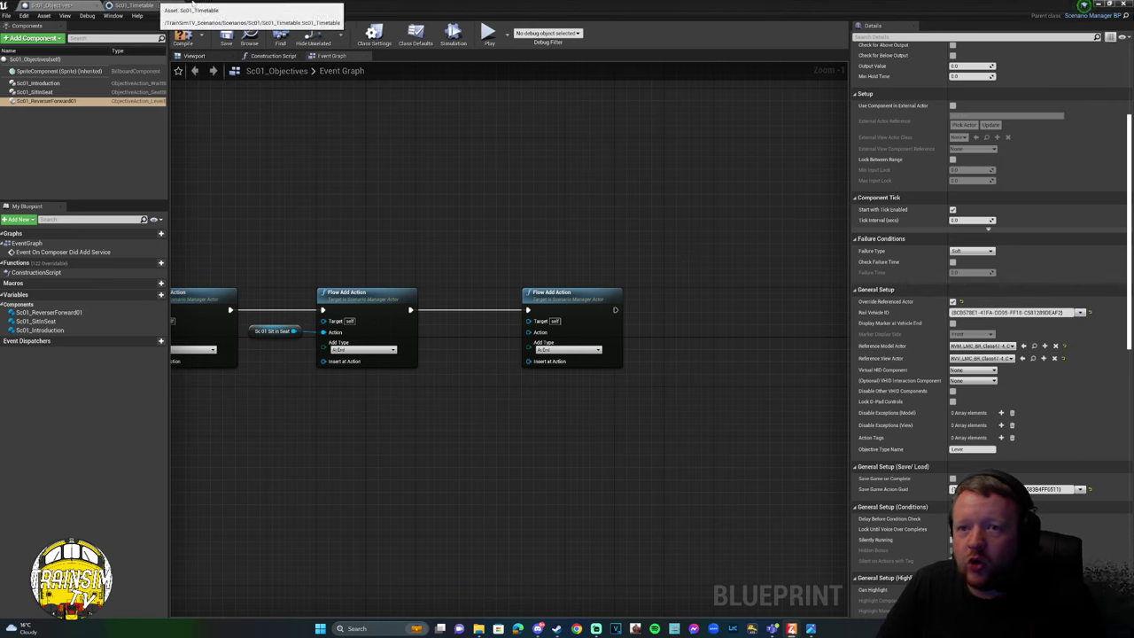
Locate the objective's reference model and view actors in the Content Browser, and disable Override Referenced Actor.
{"action": "left_click", "coordinate": [1099, 6]}
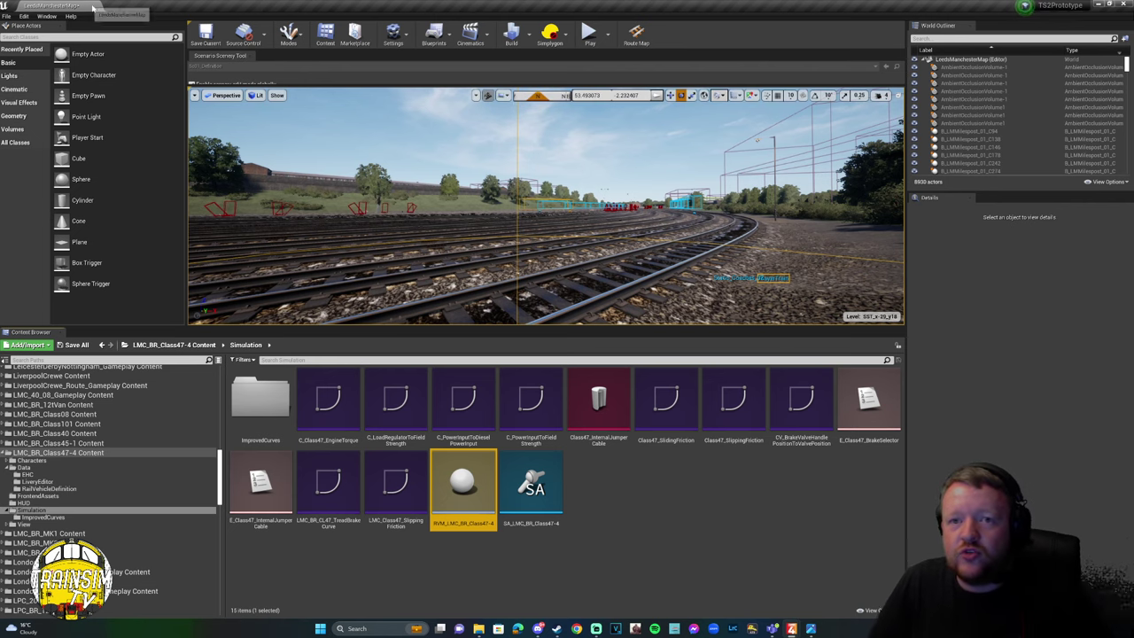
{"action": "left_click", "coordinate": [1100, 6]}
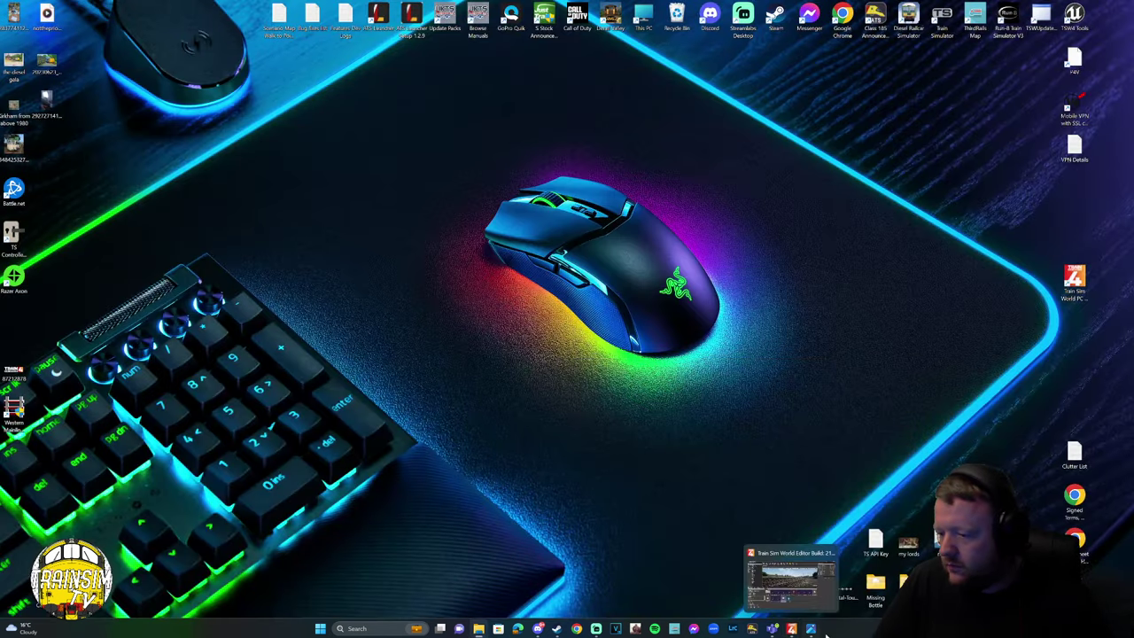
{"action": "left_click", "coordinate": [792, 628]}
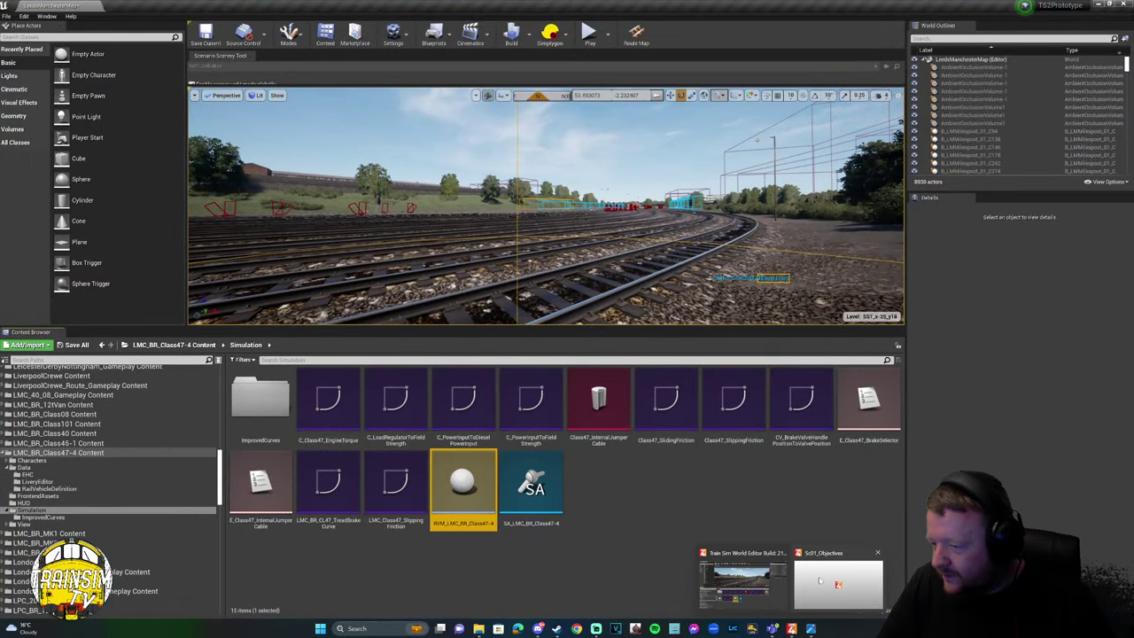
{"action": "left_click", "coordinate": [836, 583]}
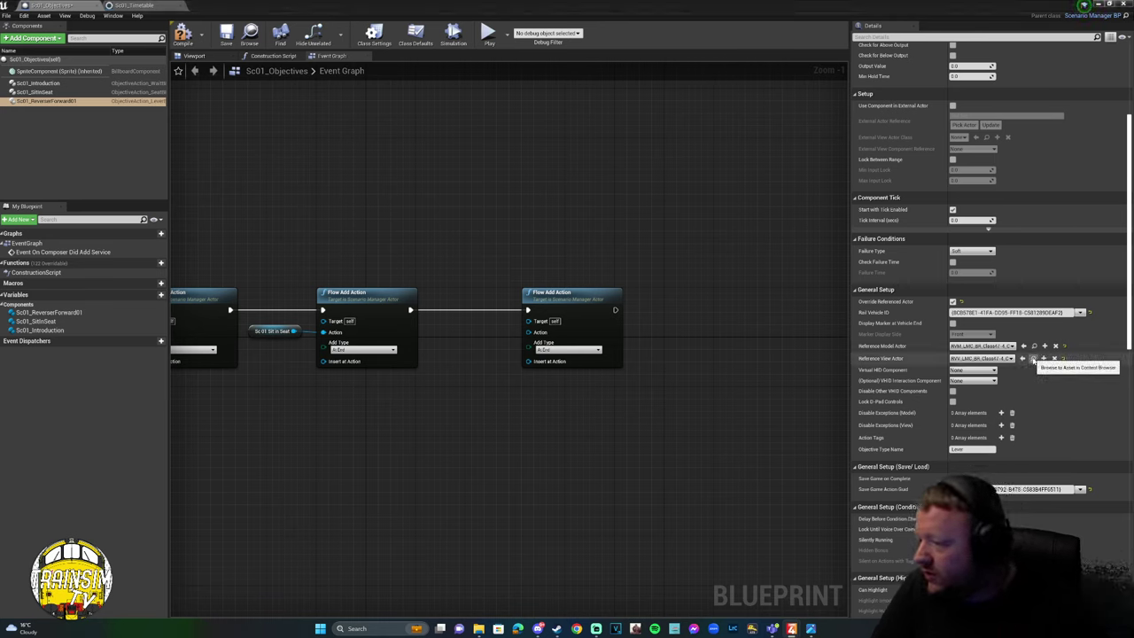
{"action": "left_click", "coordinate": [952, 301]}
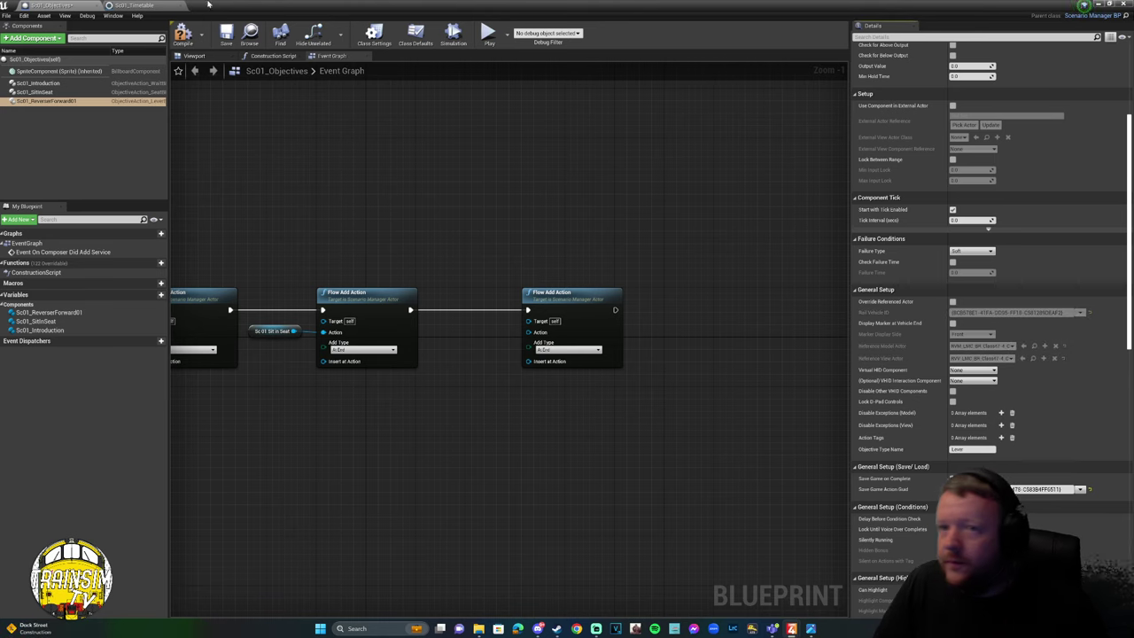
Open the Class47_NumberBinding asset from the Class 47-4 View folder, check its details, and close it.
{"action": "left_click", "coordinate": [1109, 4]}
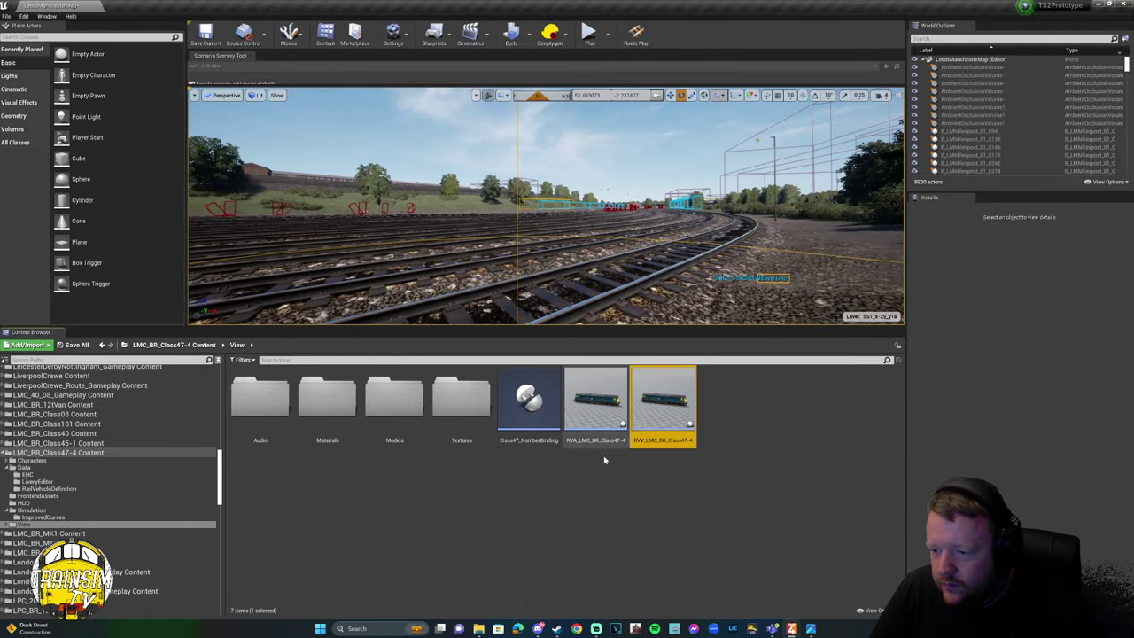
{"action": "double_click", "coordinate": [547, 443]}
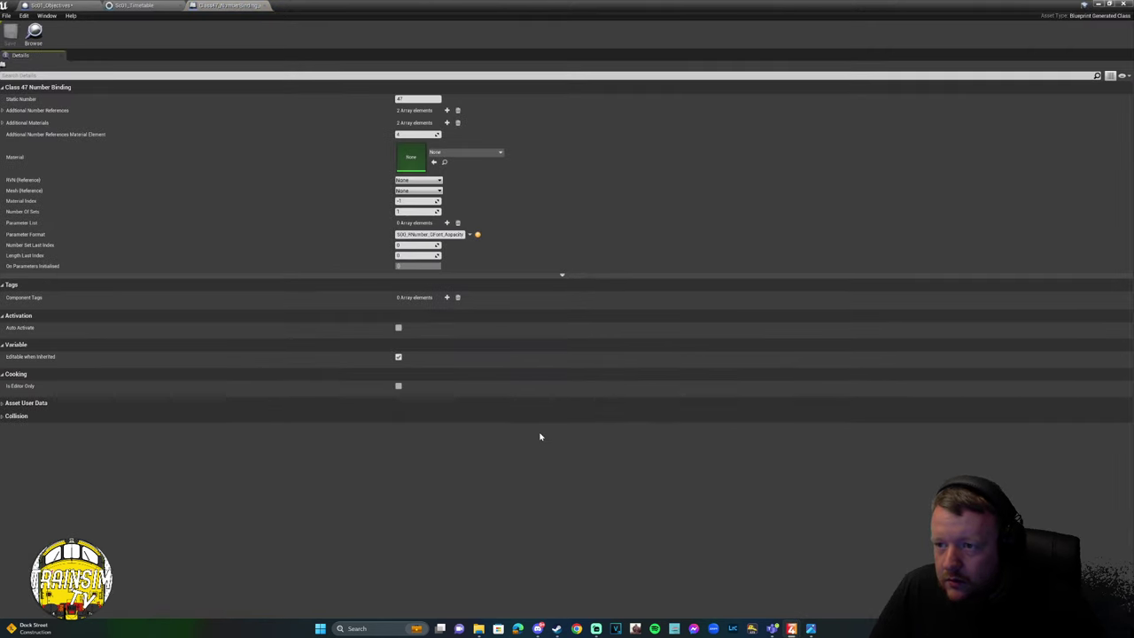
{"action": "left_click", "coordinate": [263, 6]}
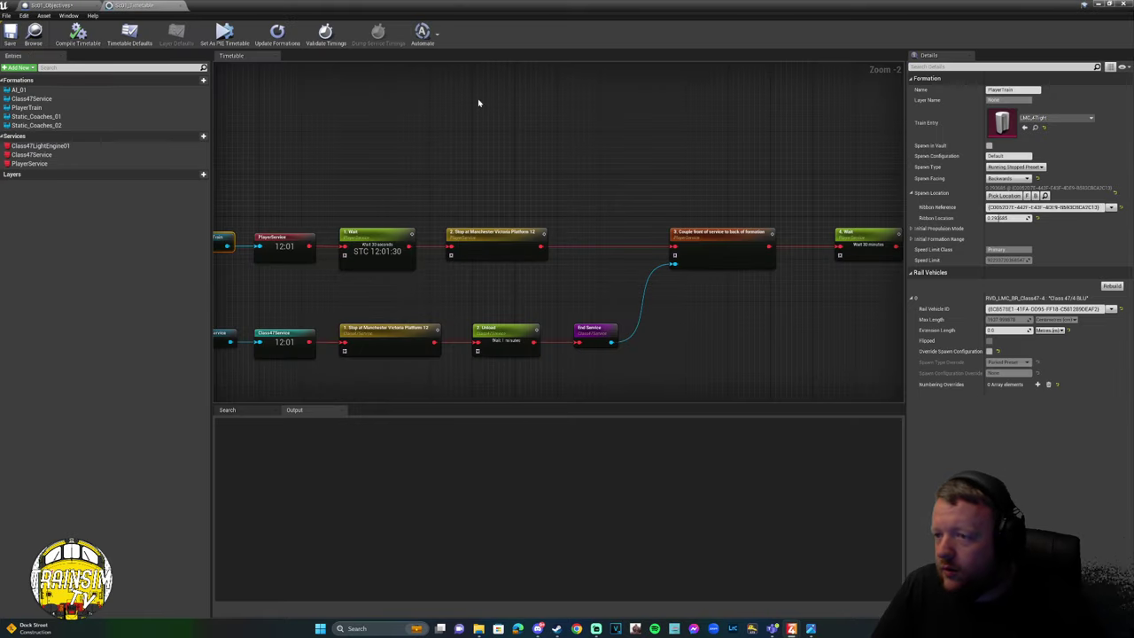
{"action": "left_click", "coordinate": [1097, 4]}
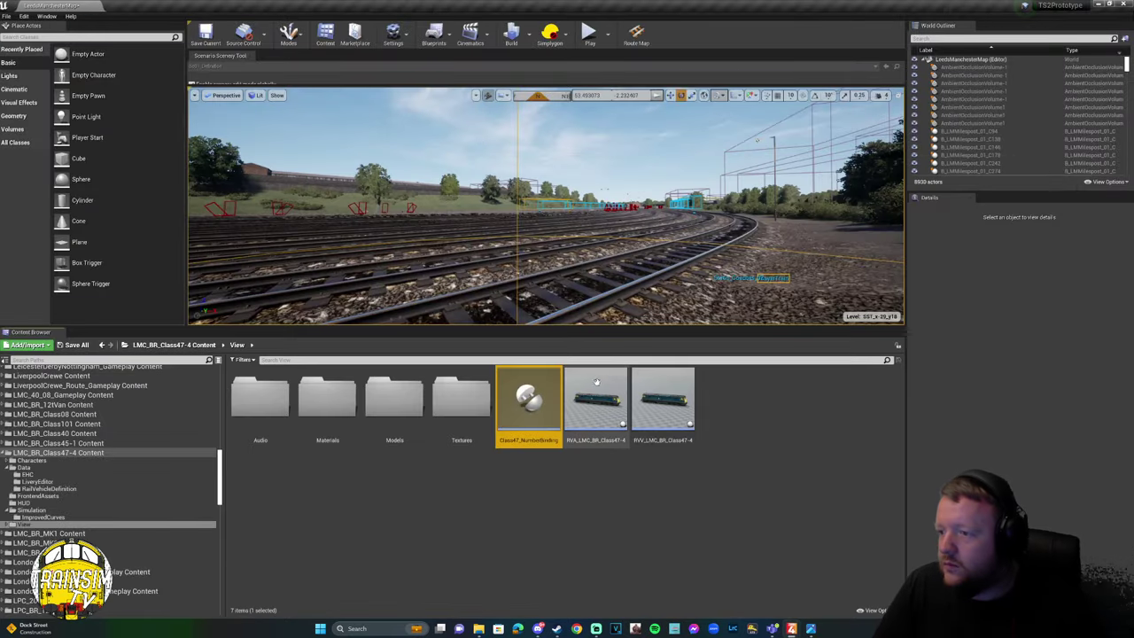
Look through the Textures, Models, Materials and Audio subfolders of the View folder, and return to the Class 47-4 content root.
{"action": "double_click", "coordinate": [450, 424]}
{"action": "key", "text": "alt+Left"}
{"action": "double_click", "coordinate": [391, 423]}
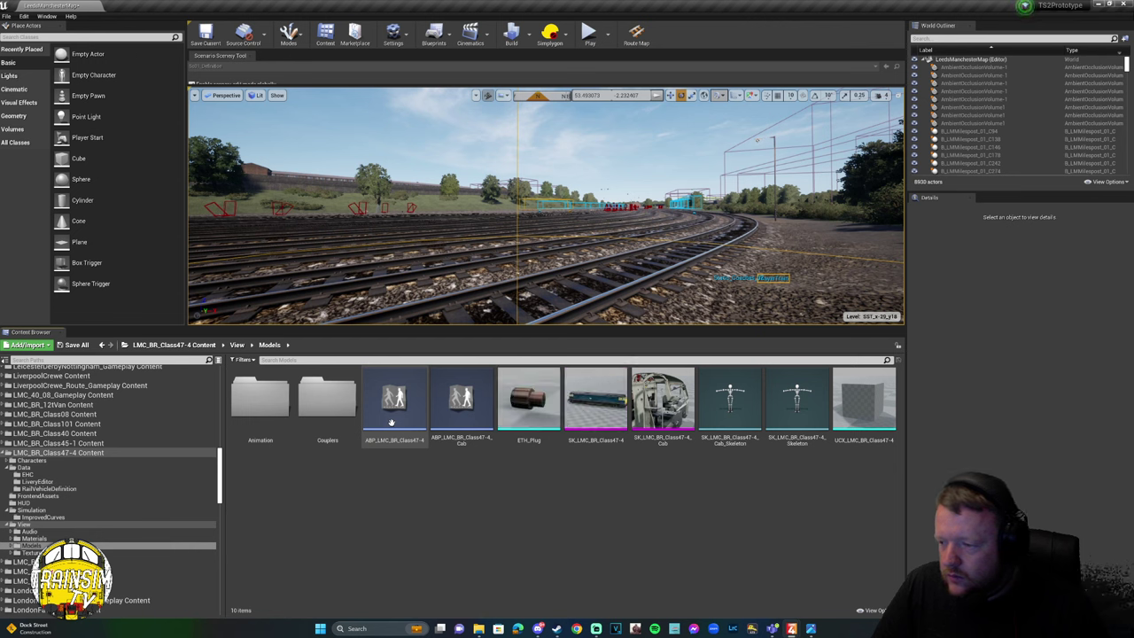
{"action": "key", "text": "alt+Left"}
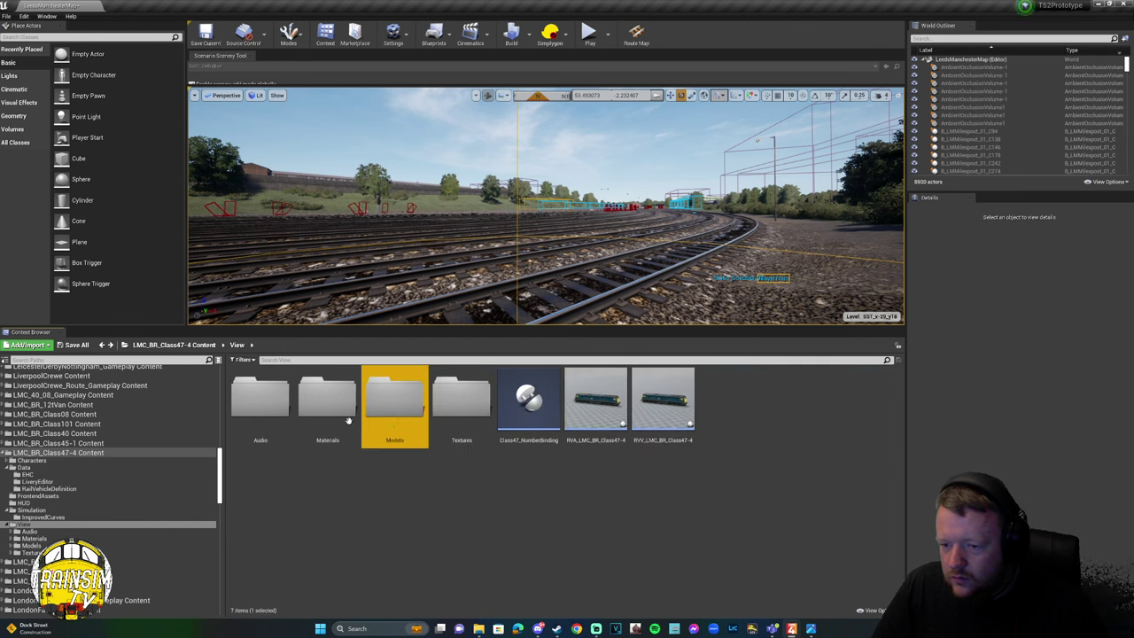
{"action": "double_click", "coordinate": [327, 400]}
{"action": "key", "text": "alt+Left"}
{"action": "double_click", "coordinate": [250, 413]}
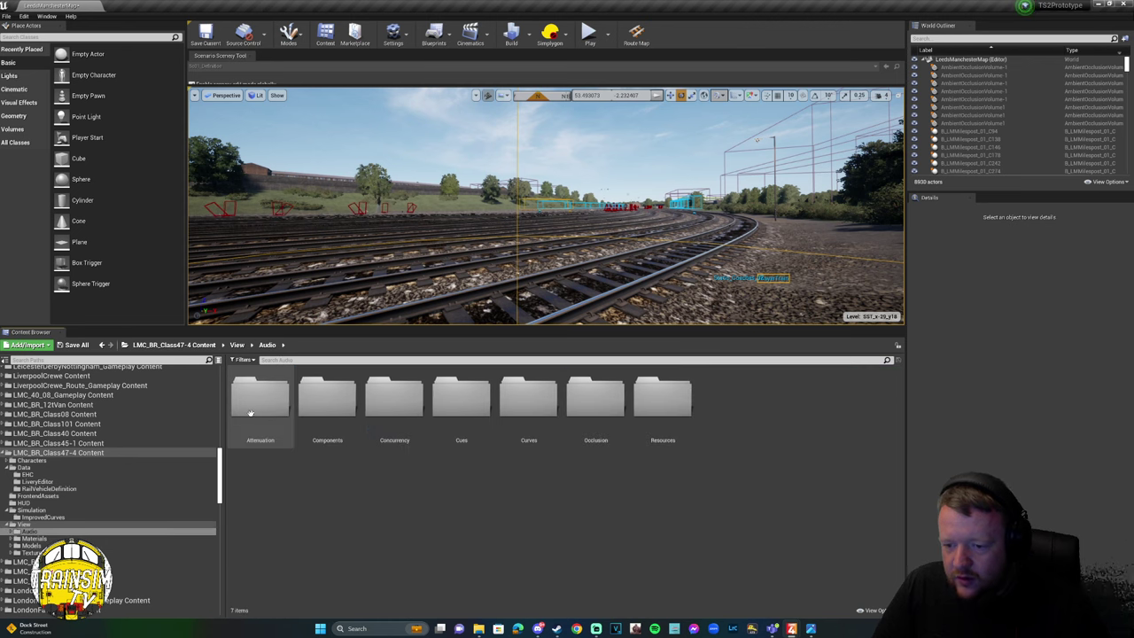
{"action": "key", "text": "alt+Left"}
{"action": "left_click", "coordinate": [205, 347]}
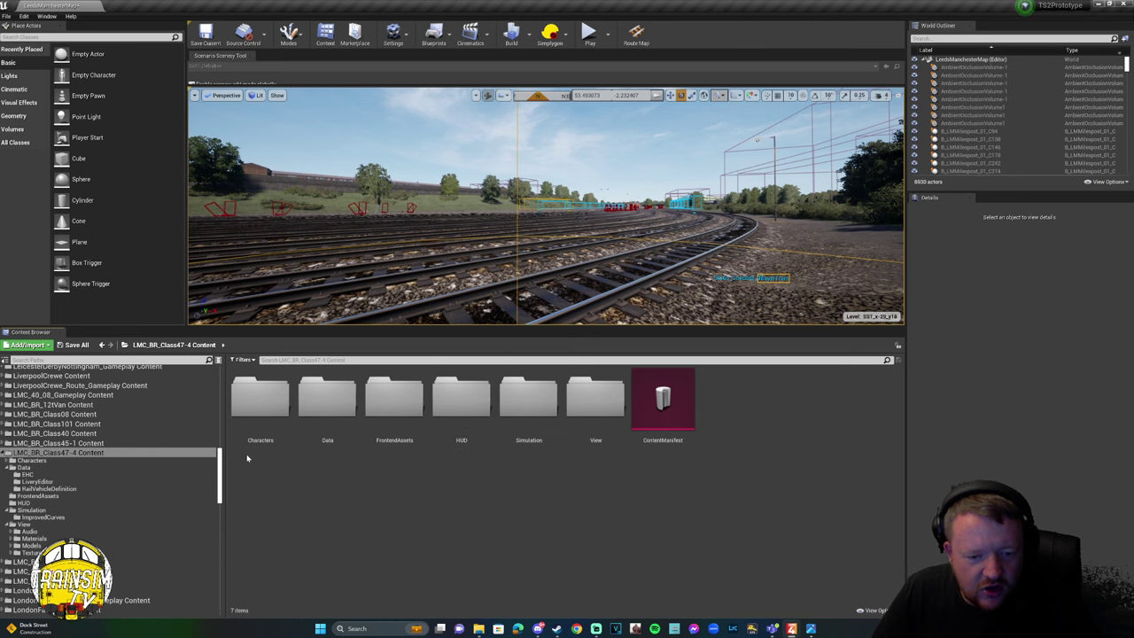
Check the Class 47-4 Characters and Data folders, including the assets in the RailVehicleDefinition subfolder.
{"action": "double_click", "coordinate": [241, 399]}
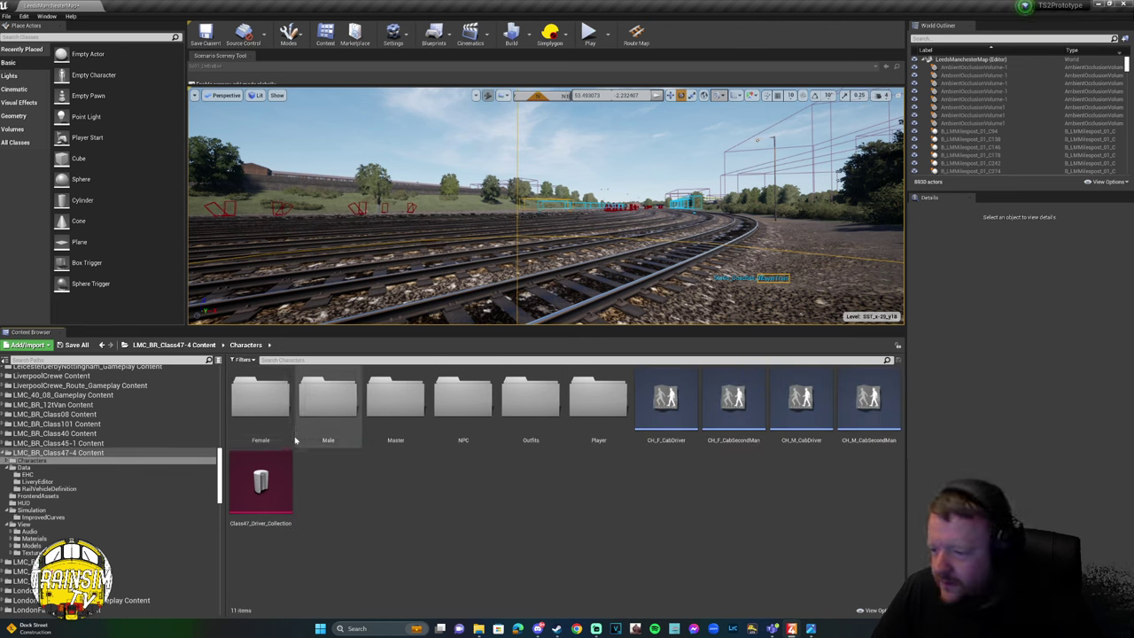
{"action": "key", "text": "alt+Left"}
{"action": "double_click", "coordinate": [326, 427]}
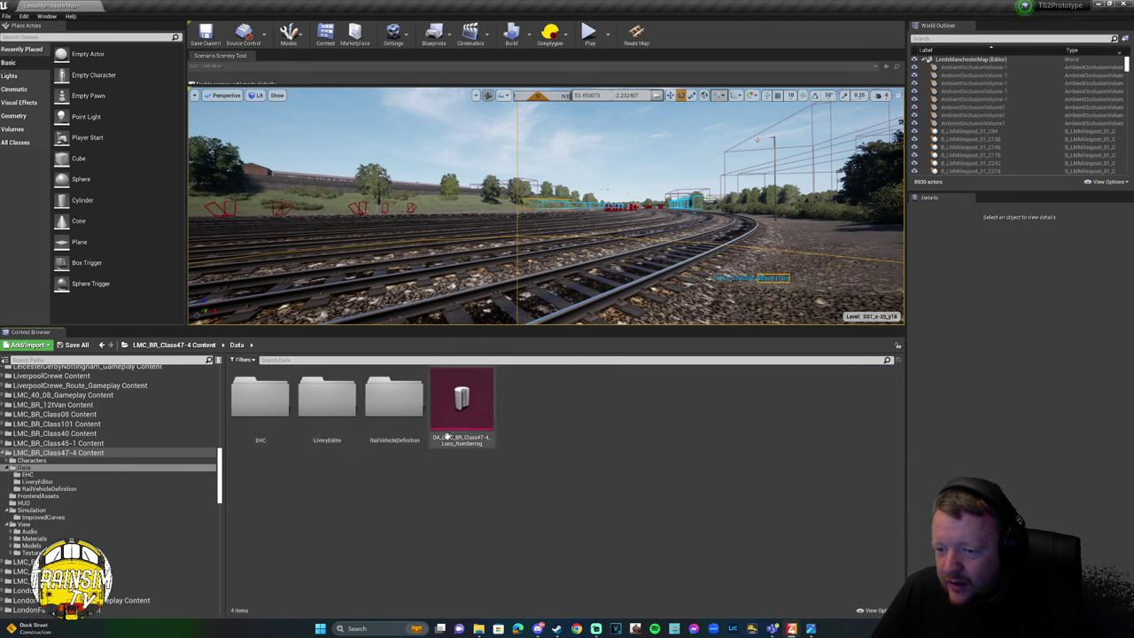
{"action": "double_click", "coordinate": [406, 418]}
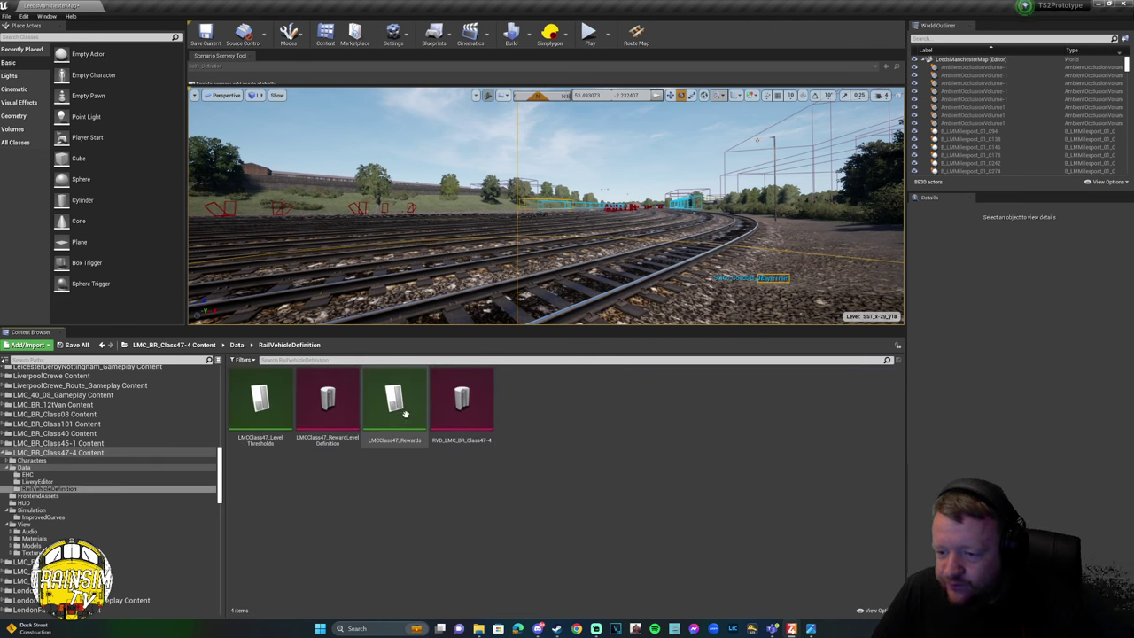
{"action": "mouse_move", "coordinate": [484, 416]}
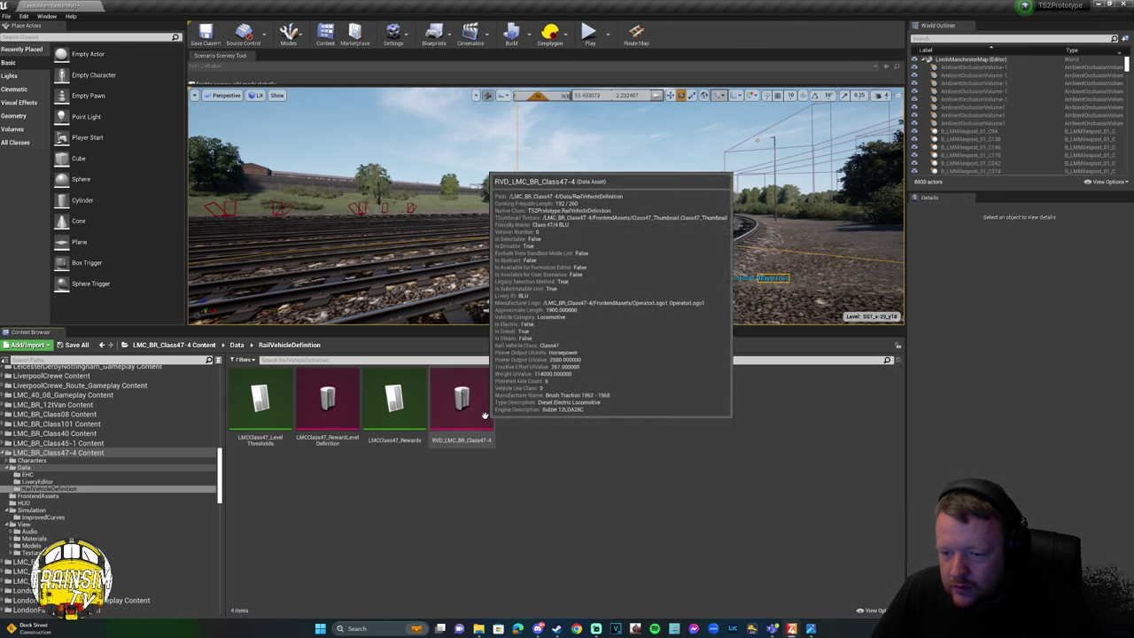
{"action": "key", "text": "alt+Left"}
{"action": "key", "text": "alt+Left"}
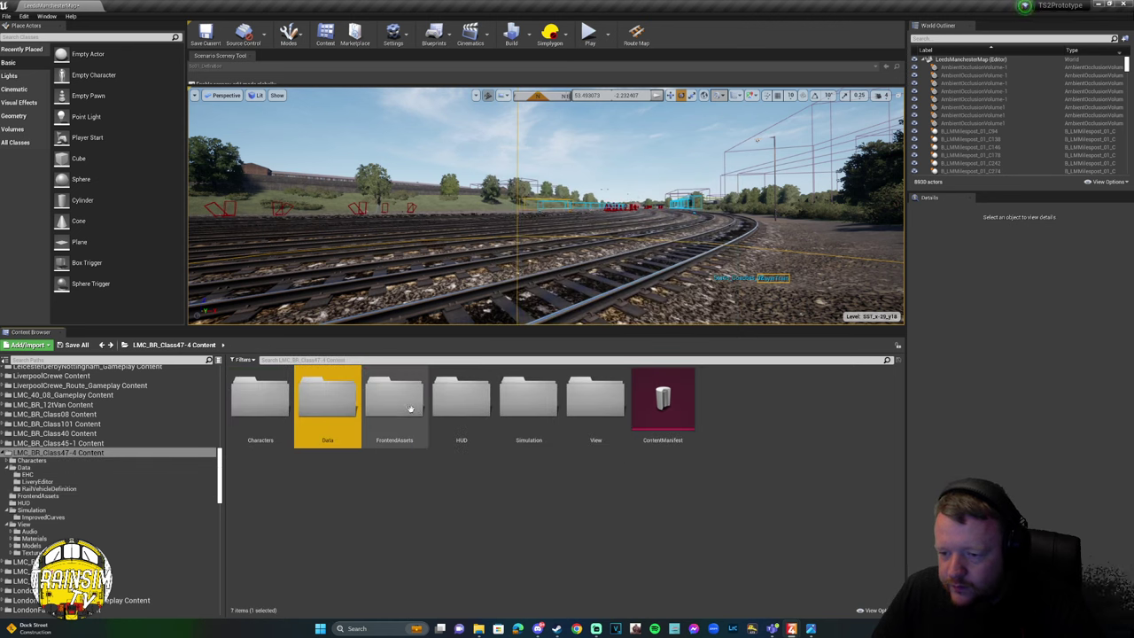
Look through the Class 47-4 FrontendAssets, HUD and Simulation folders, and open the View folder to examine its vehicle blueprints.
{"action": "double_click", "coordinate": [395, 403]}
{"action": "key", "text": "alt+Left"}
{"action": "double_click", "coordinate": [458, 403]}
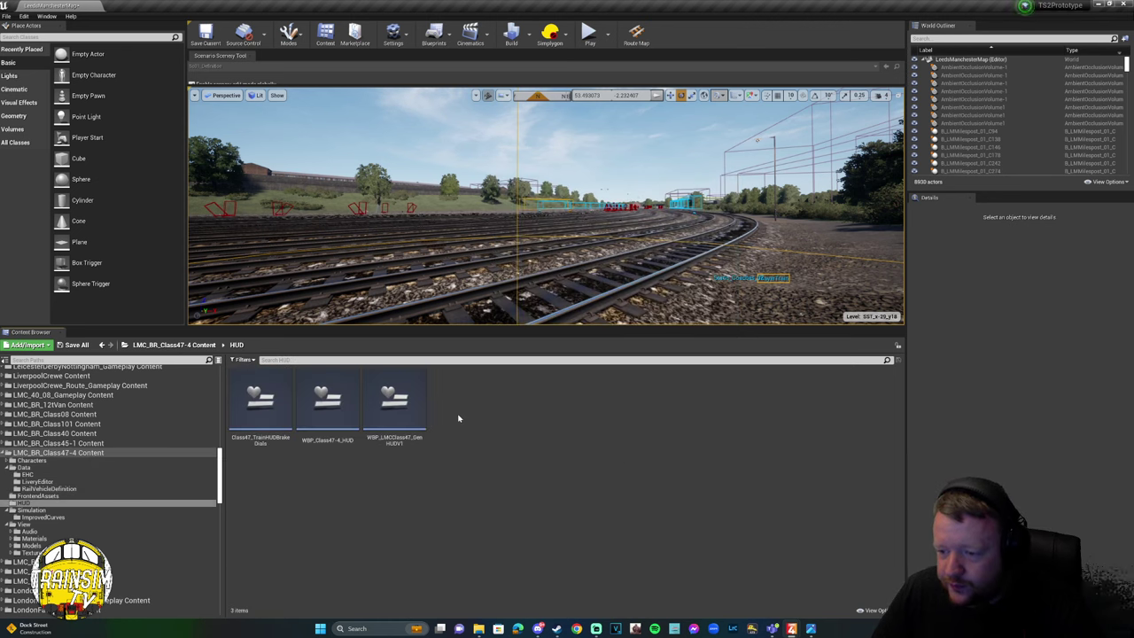
{"action": "key", "text": "alt+Left"}
{"action": "double_click", "coordinate": [526, 403]}
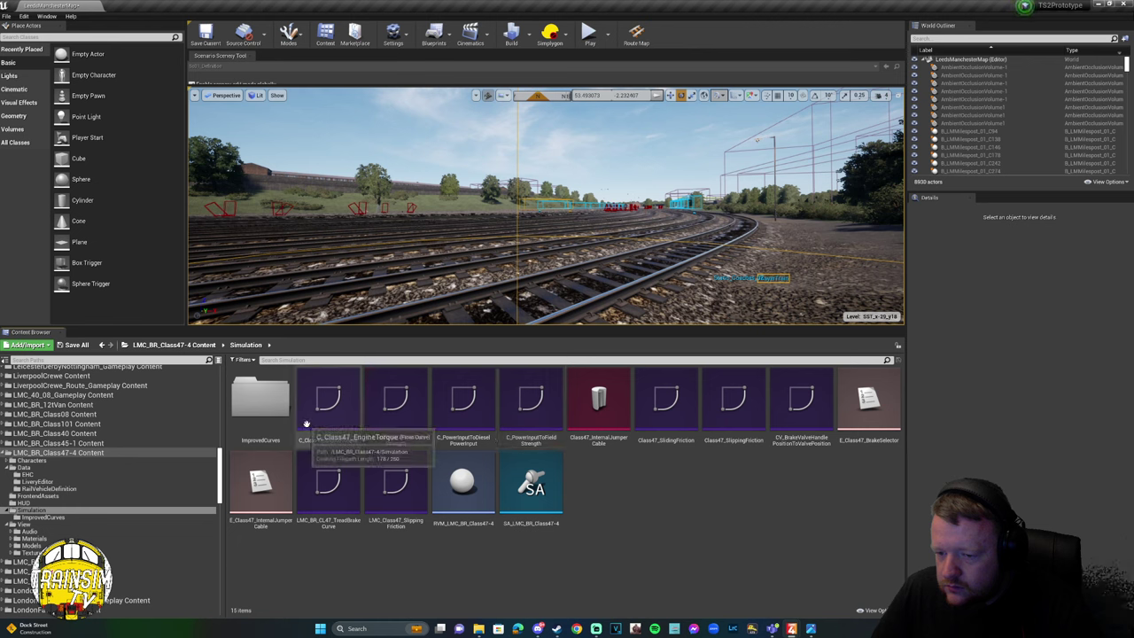
{"action": "key", "text": "alt+Left"}
{"action": "left_click", "coordinate": [594, 410]}
{"action": "double_click", "coordinate": [593, 417]}
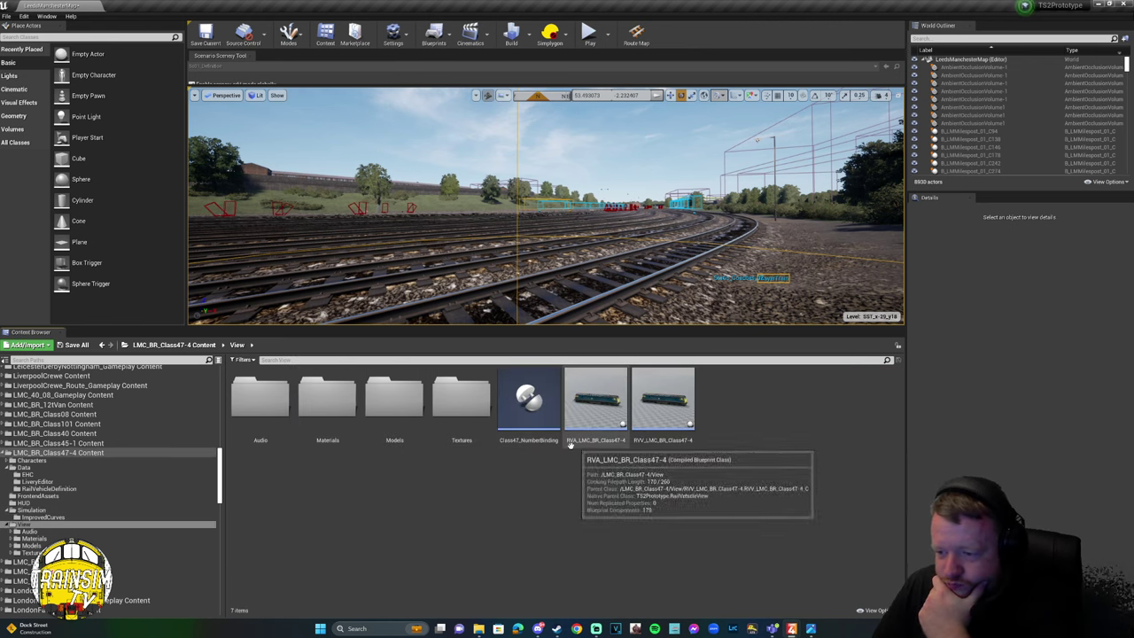
{"action": "mouse_move", "coordinate": [547, 442]}
{"action": "key", "text": "alt+Left"}
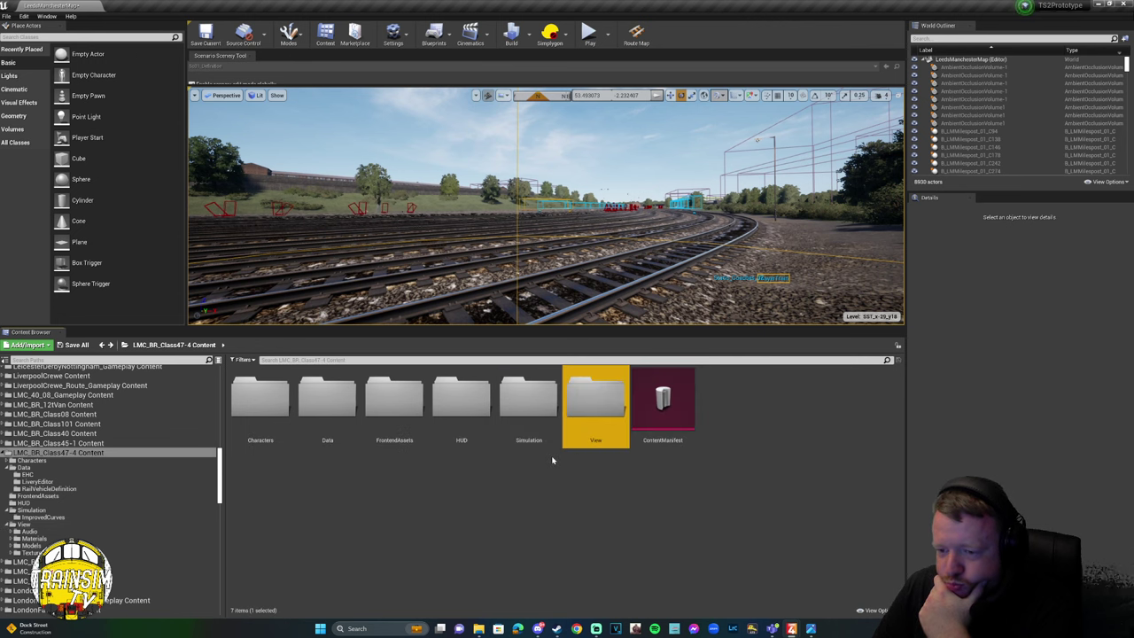
{"action": "key", "text": "alt+Right"}
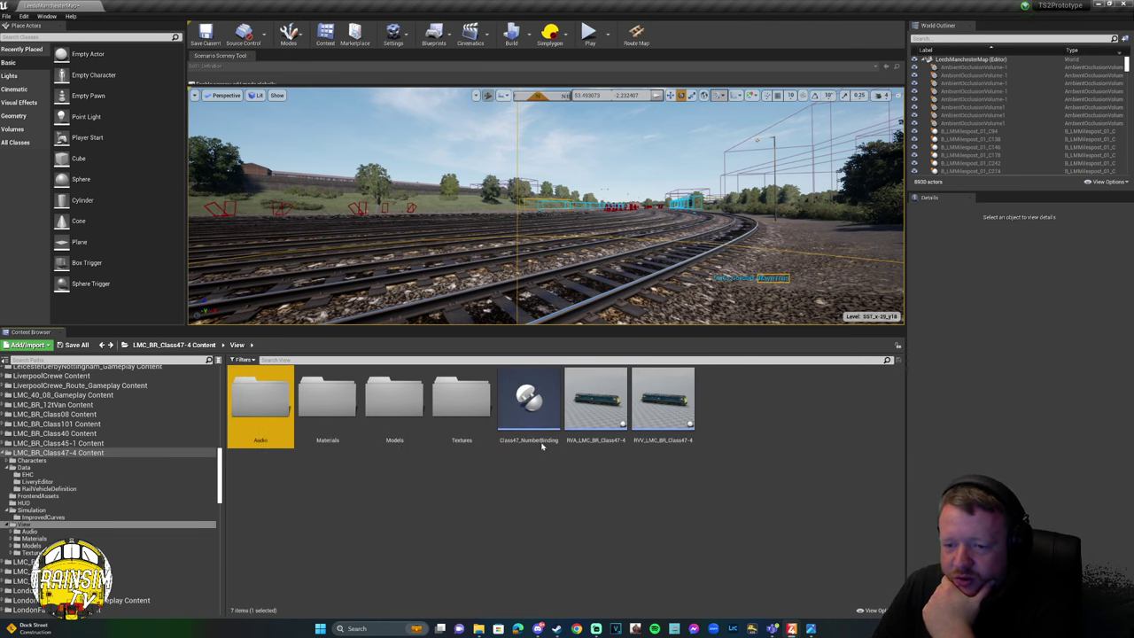
{"action": "key", "text": "alt+Left"}
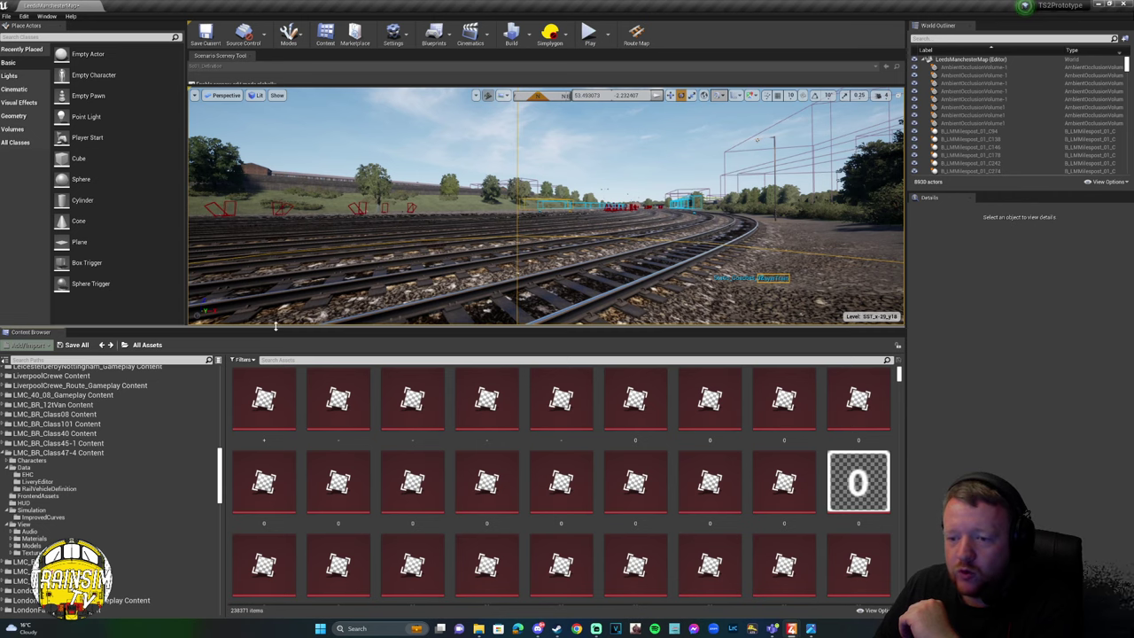
{"action": "left_click_drag", "start_coordinate": [278, 328], "coordinate": [223, 432]}
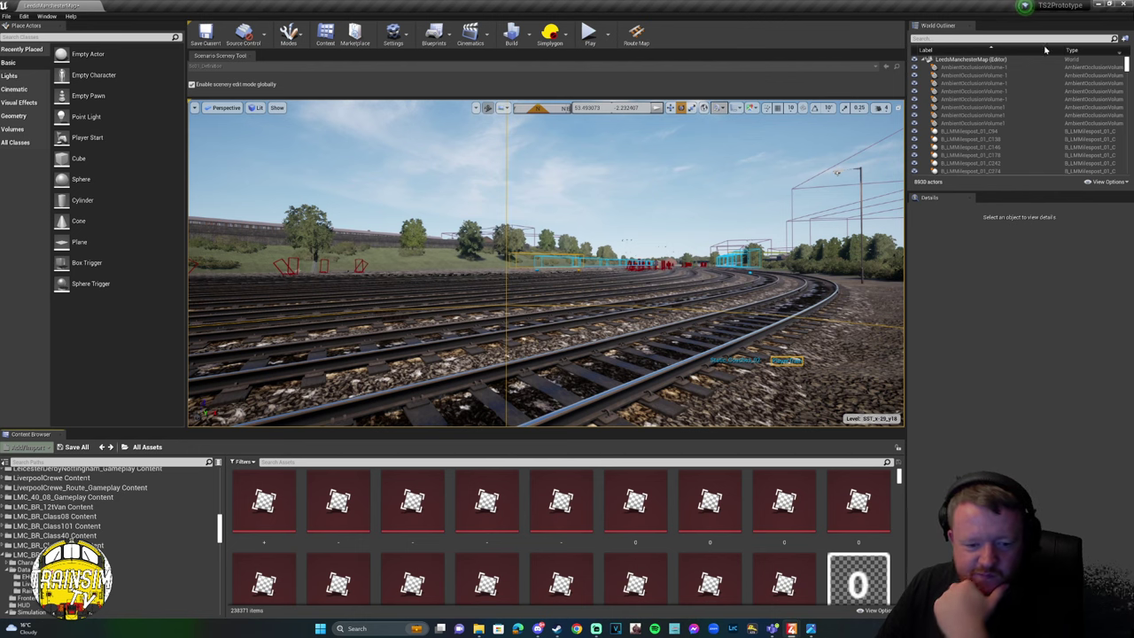
Switch to the Sc01_Timetable window and bring up the Sc01 objectives asset.
{"action": "mouse_move", "coordinate": [791, 628]}
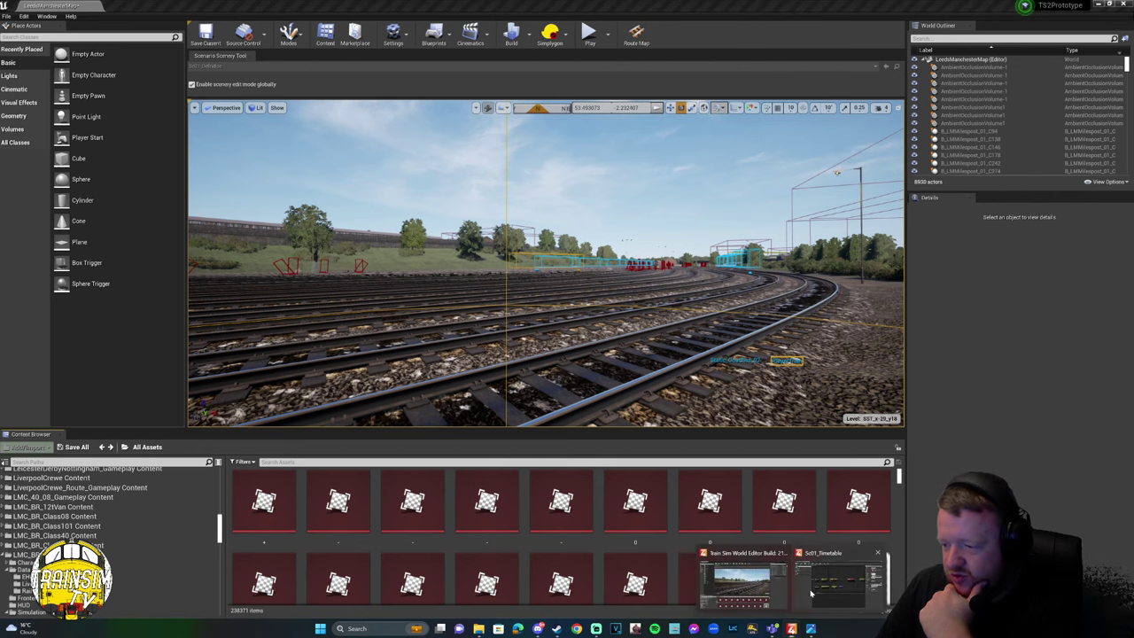
{"action": "left_click", "coordinate": [811, 593]}
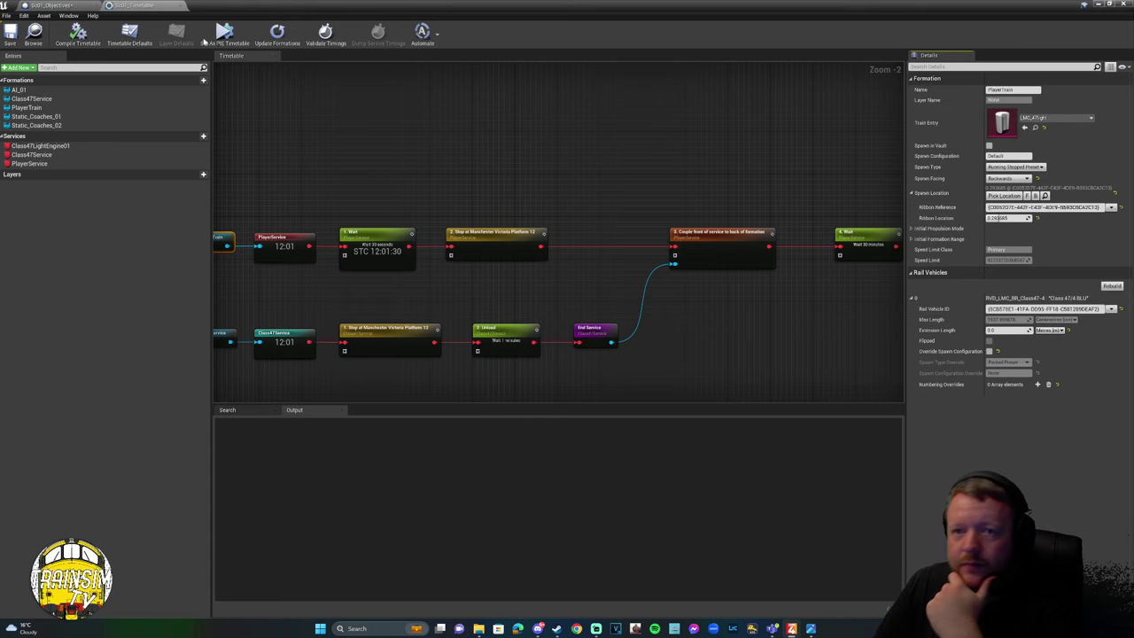
{"action": "left_click", "coordinate": [44, 6]}
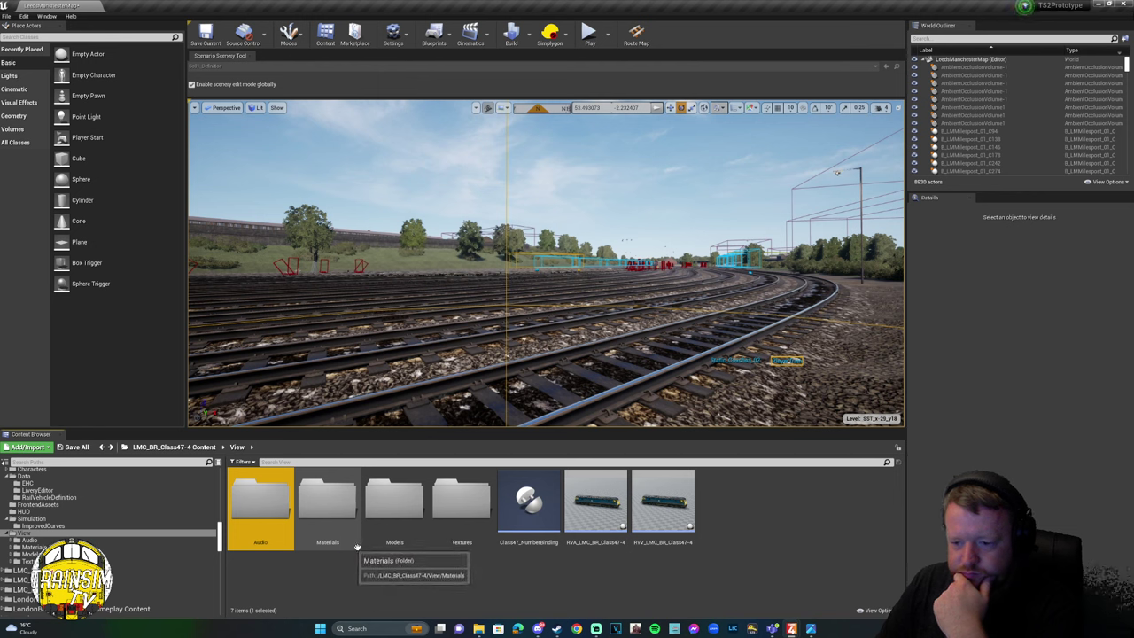
Open the Simulation folder from the Class 47-4 content root and look through its assets.
{"action": "left_click", "coordinate": [192, 447]}
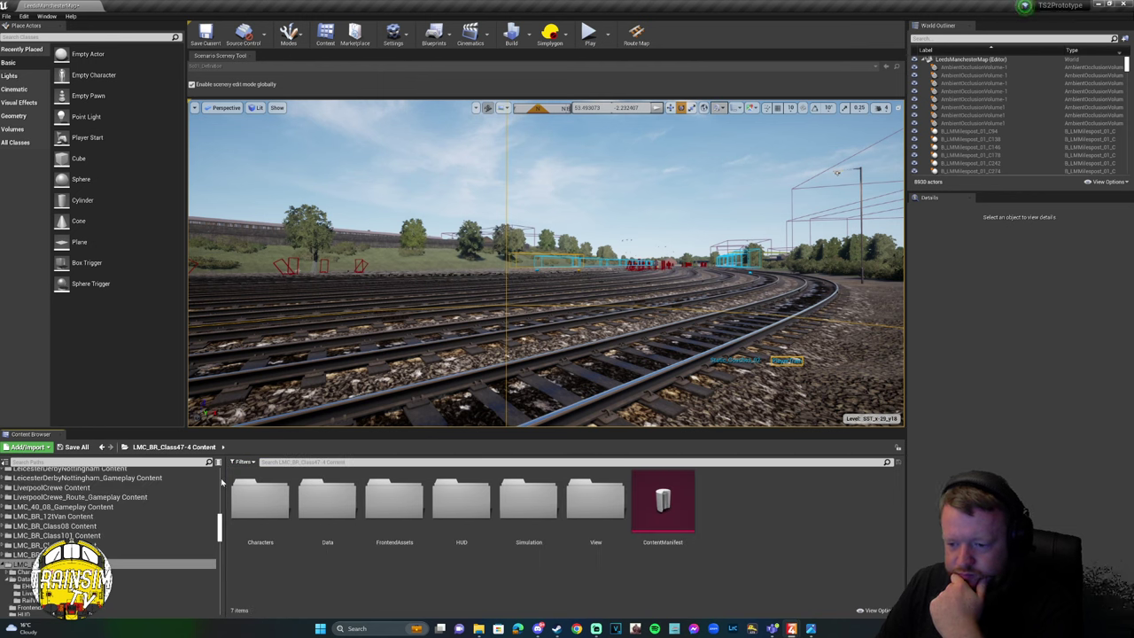
{"action": "left_click", "coordinate": [537, 506]}
{"action": "double_click", "coordinate": [538, 509]}
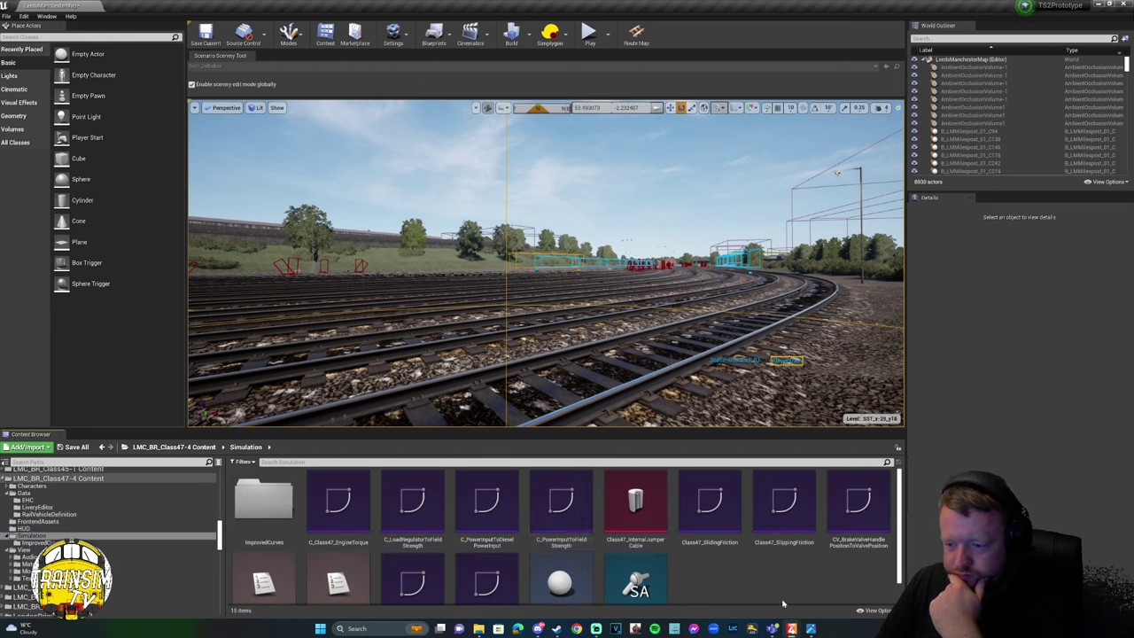
{"action": "left_click_drag", "start_coordinate": [560, 428], "coordinate": [560, 348]}
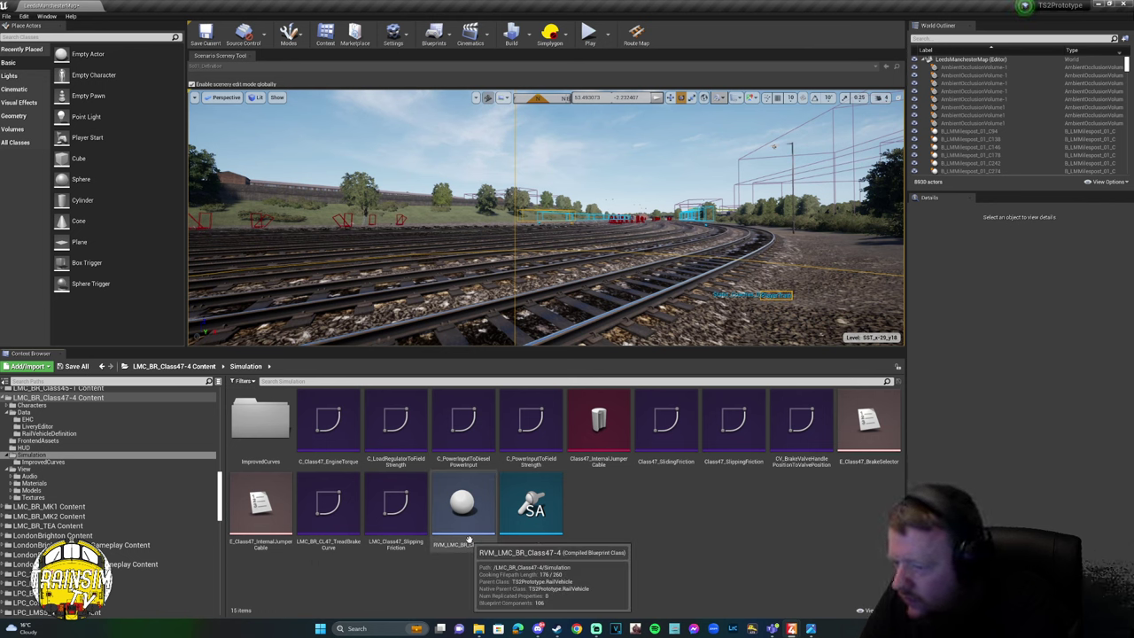
{"action": "left_click", "coordinate": [532, 537]}
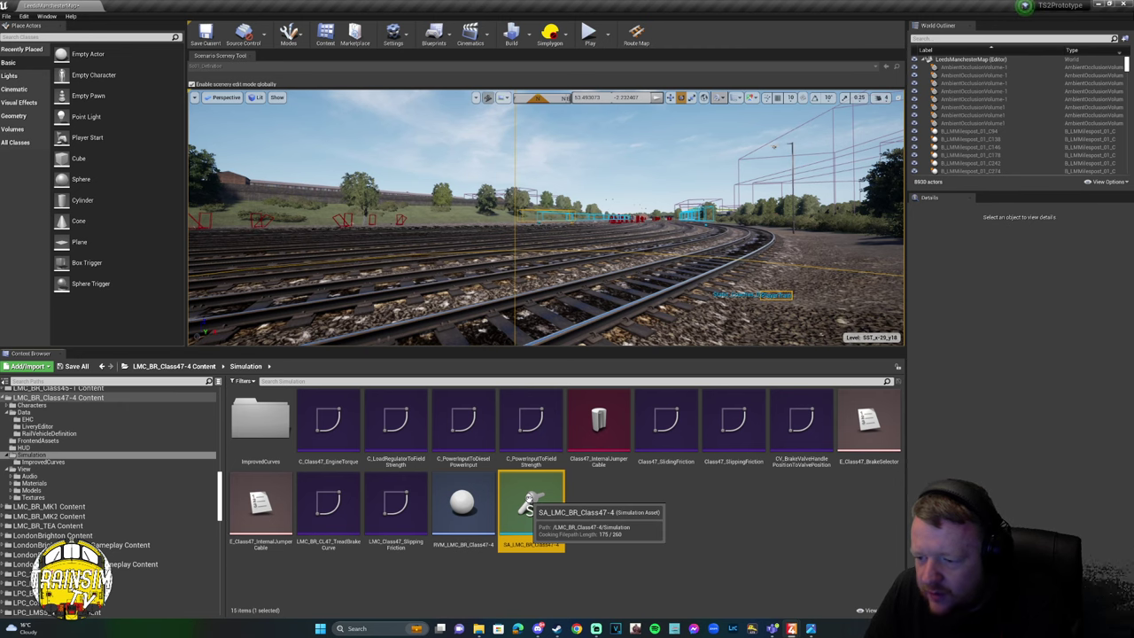
Open RVM_LMC_BR_Class47-4, examine its full property list for control and reverser entries, close it, and return to the main editor.
{"action": "double_click", "coordinate": [474, 509]}
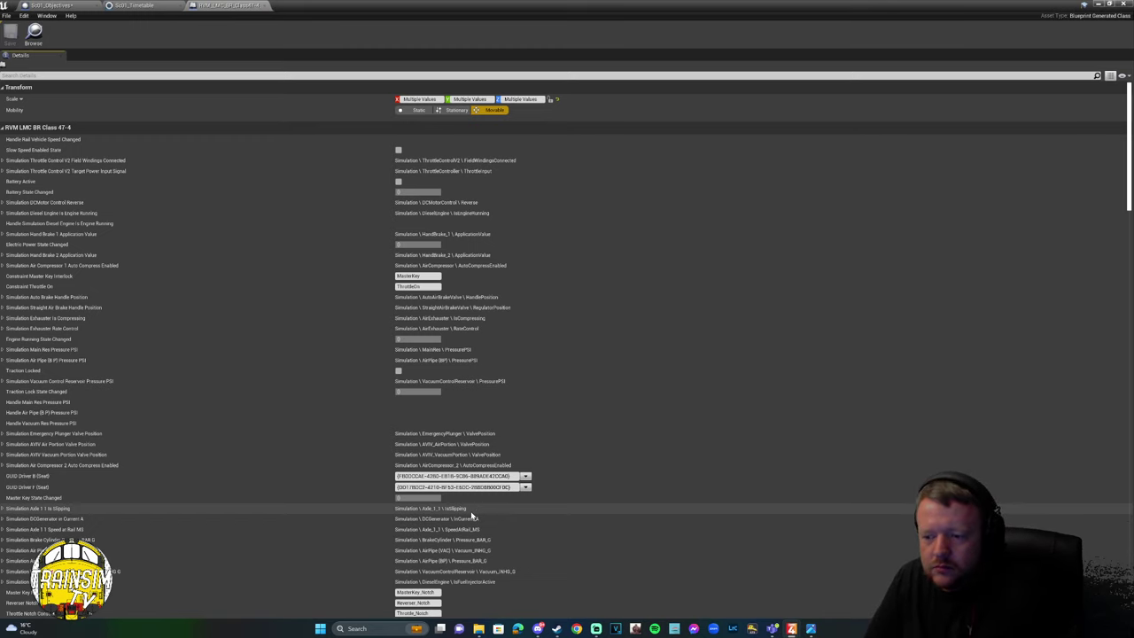
{"action": "scroll", "coordinate": [554, 494], "scroll_direction": "down", "scroll_amount": 3}
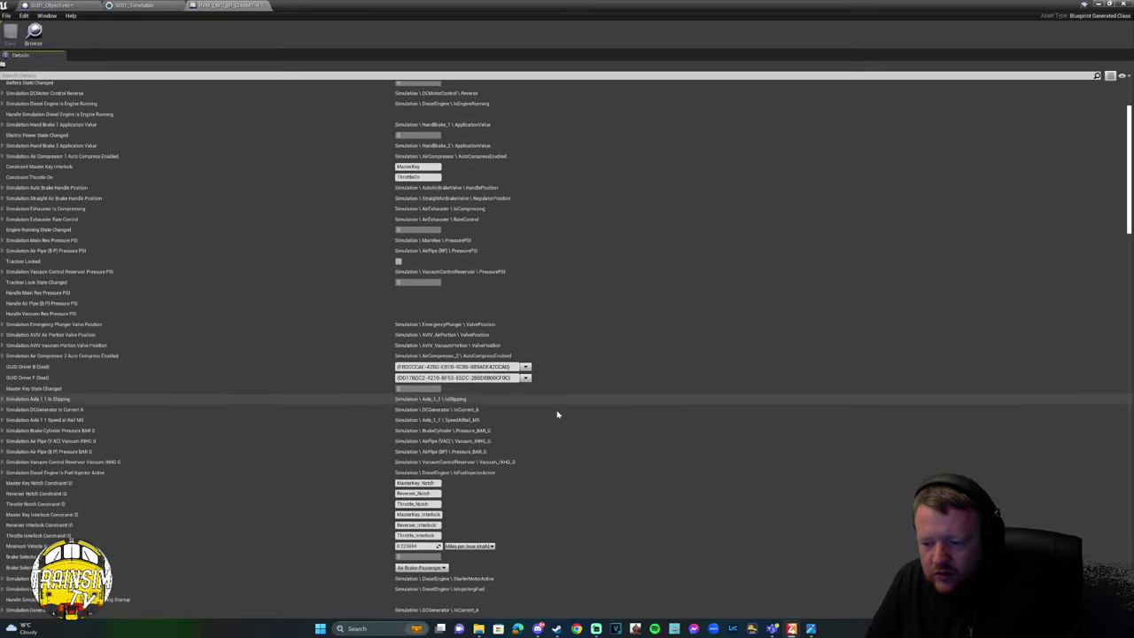
{"action": "scroll", "coordinate": [557, 415], "scroll_direction": "down", "scroll_amount": 7}
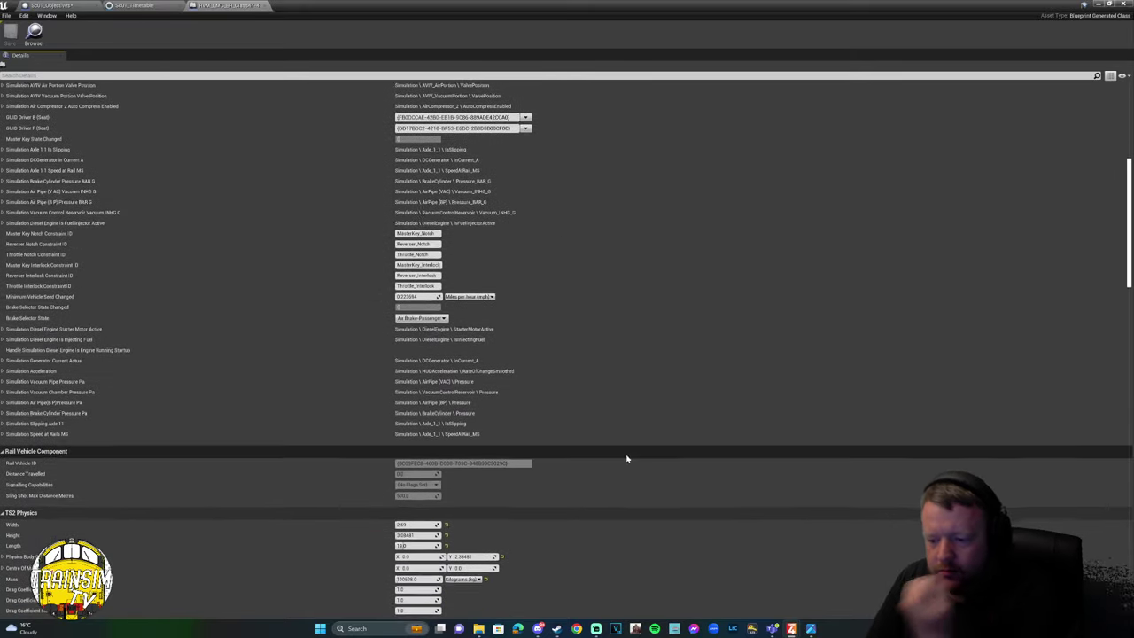
{"action": "scroll", "coordinate": [626, 458], "scroll_direction": "down", "scroll_amount": 20}
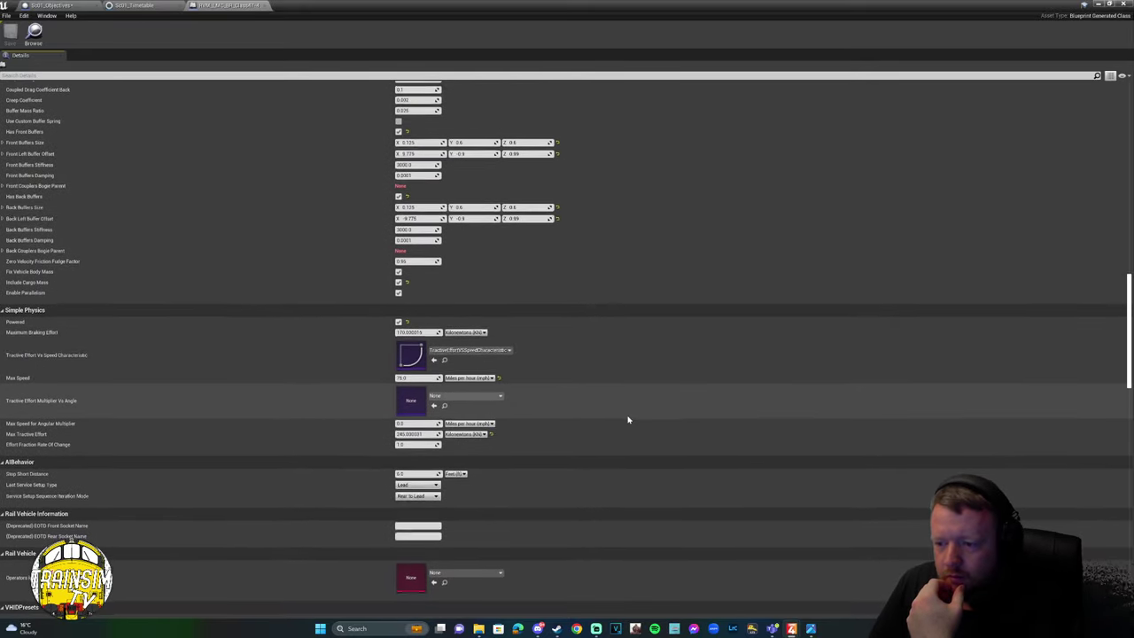
{"action": "scroll", "coordinate": [562, 458], "scroll_direction": "down", "scroll_amount": 5}
{"action": "scroll", "coordinate": [608, 384], "scroll_direction": "down", "scroll_amount": 1}
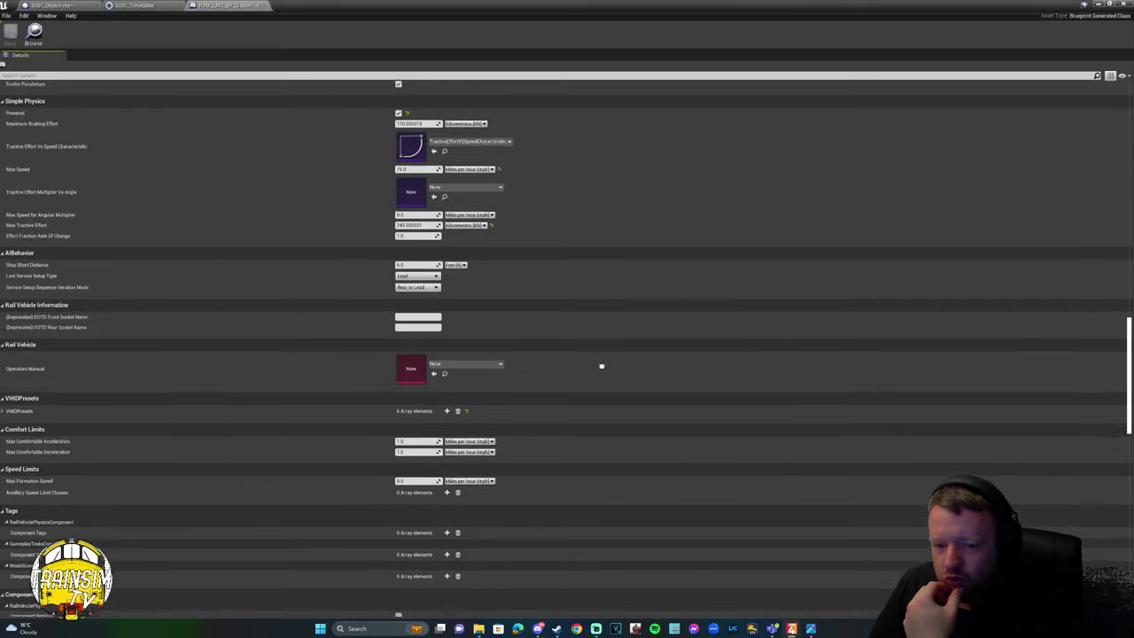
{"action": "scroll", "coordinate": [601, 365], "scroll_direction": "down", "scroll_amount": 20}
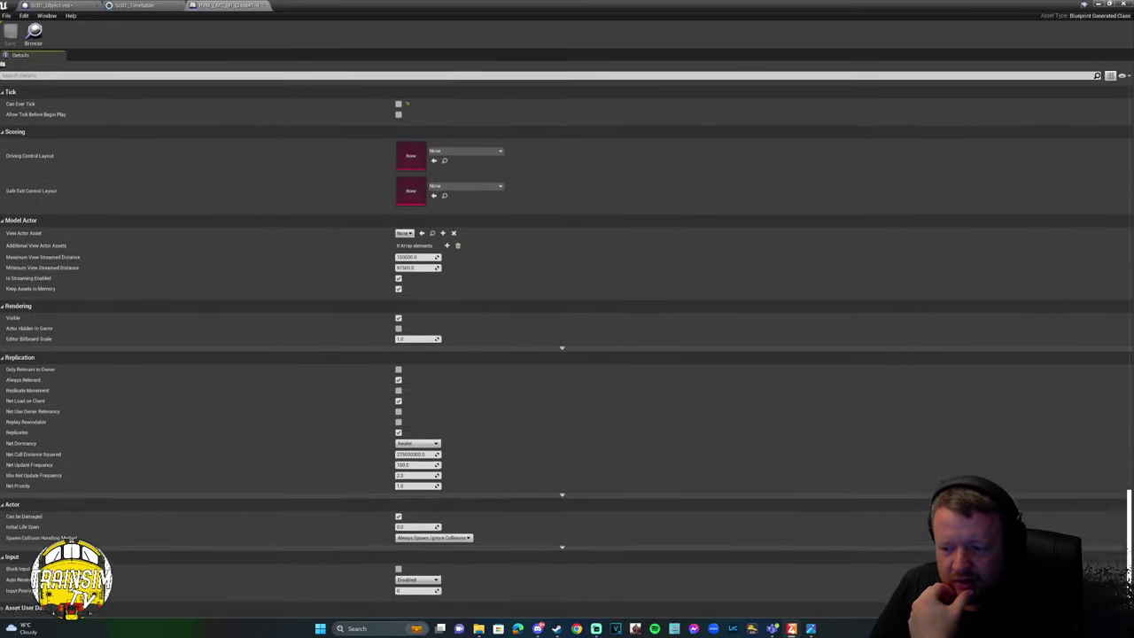
{"action": "scroll", "coordinate": [601, 365], "scroll_direction": "down", "scroll_amount": 1}
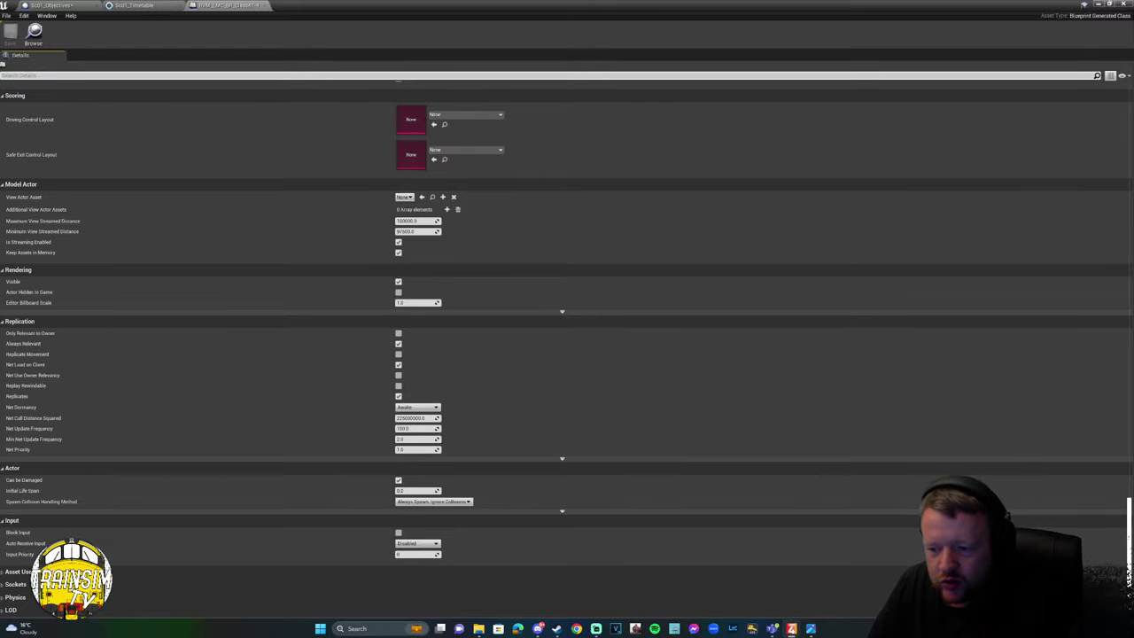
{"action": "scroll", "coordinate": [611, 278], "scroll_direction": "down", "scroll_amount": 20}
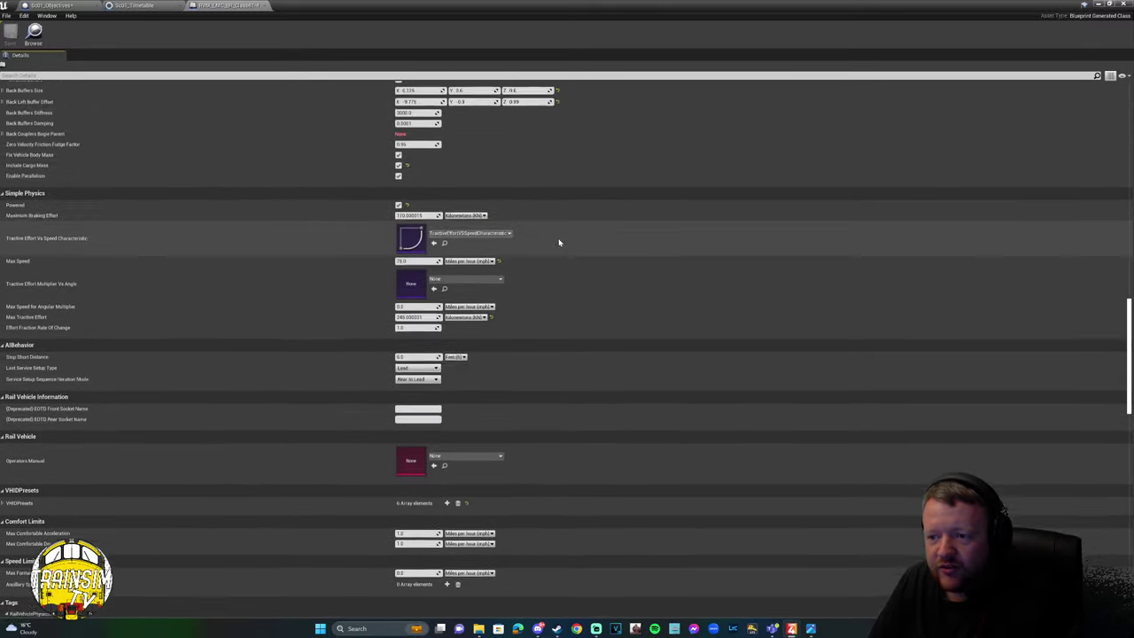
{"action": "scroll", "coordinate": [572, 567], "scroll_direction": "up", "scroll_amount": 8}
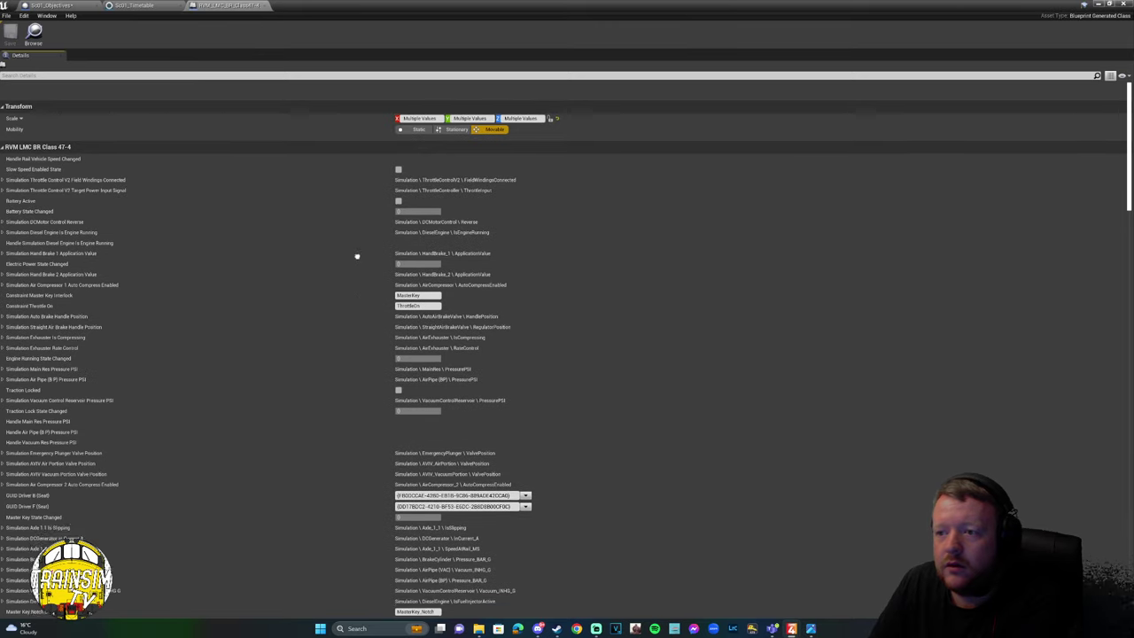
{"action": "left_click", "coordinate": [266, 7]}
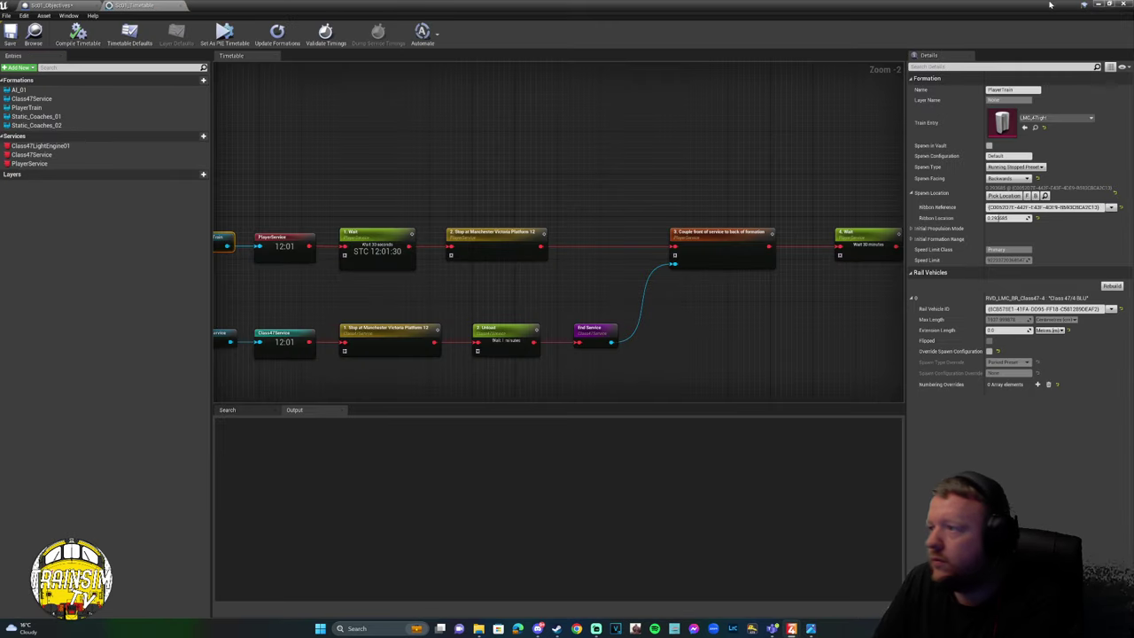
{"action": "left_click", "coordinate": [1099, 7]}
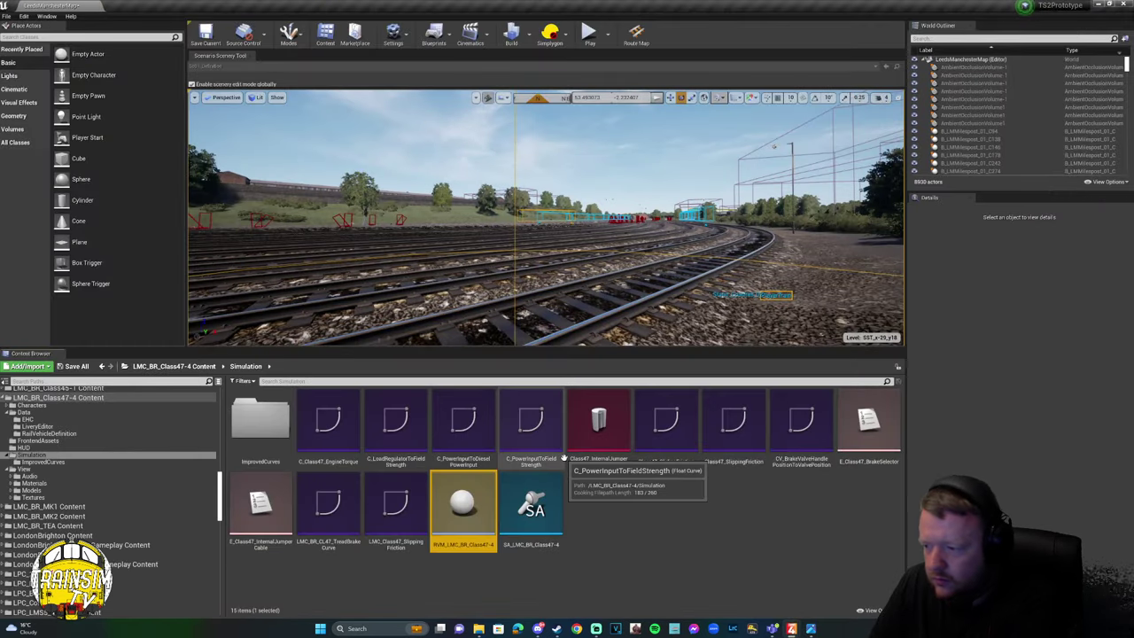
Open RVV_LMC_BR_Class47-4 from the Class 47-4 View folder, examine its properties, close it, and return to the main editor.
{"action": "left_click", "coordinate": [173, 366]}
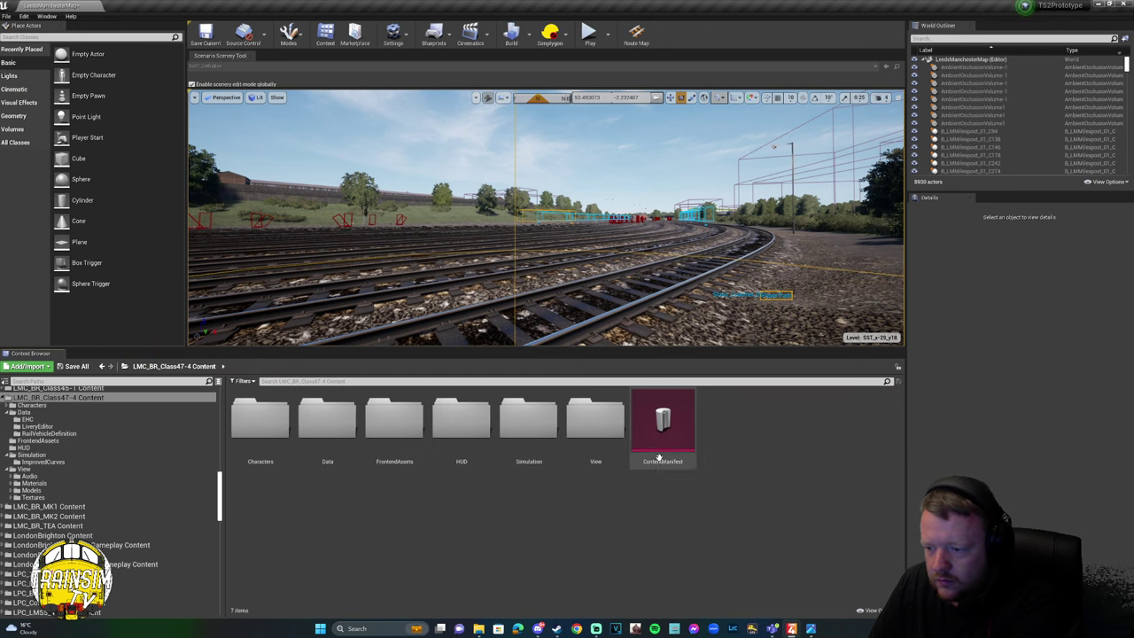
{"action": "double_click", "coordinate": [584, 424]}
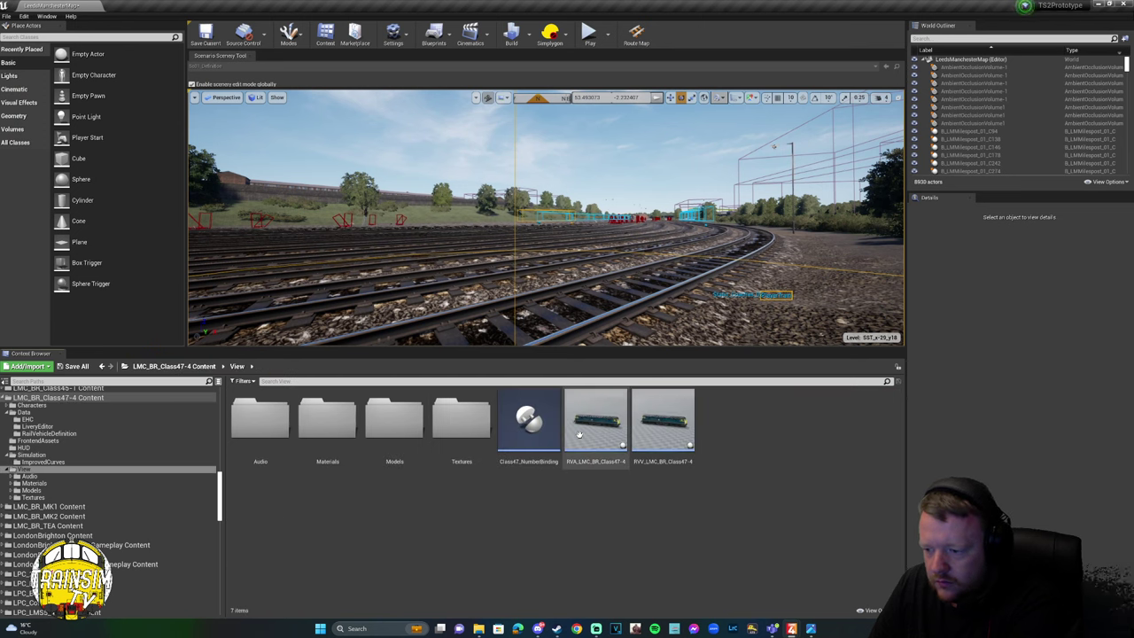
{"action": "double_click", "coordinate": [660, 436]}
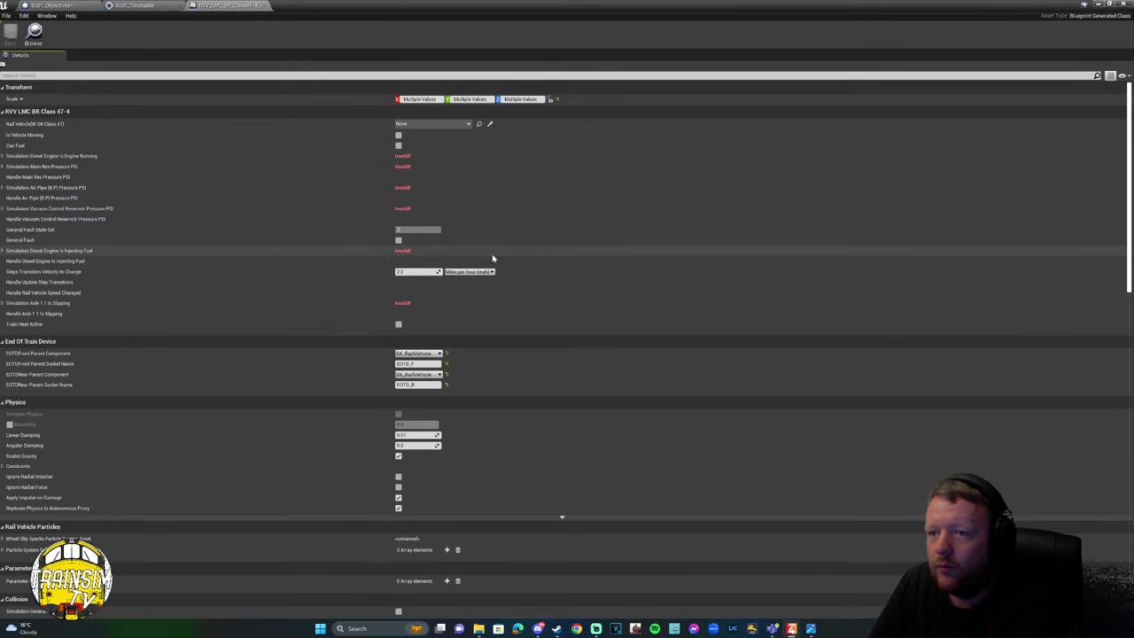
{"action": "right_click_drag", "start_coordinate": [537, 410], "coordinate": [528, 33]}
{"action": "scroll", "coordinate": [564, 473], "scroll_direction": "up", "scroll_amount": 15}
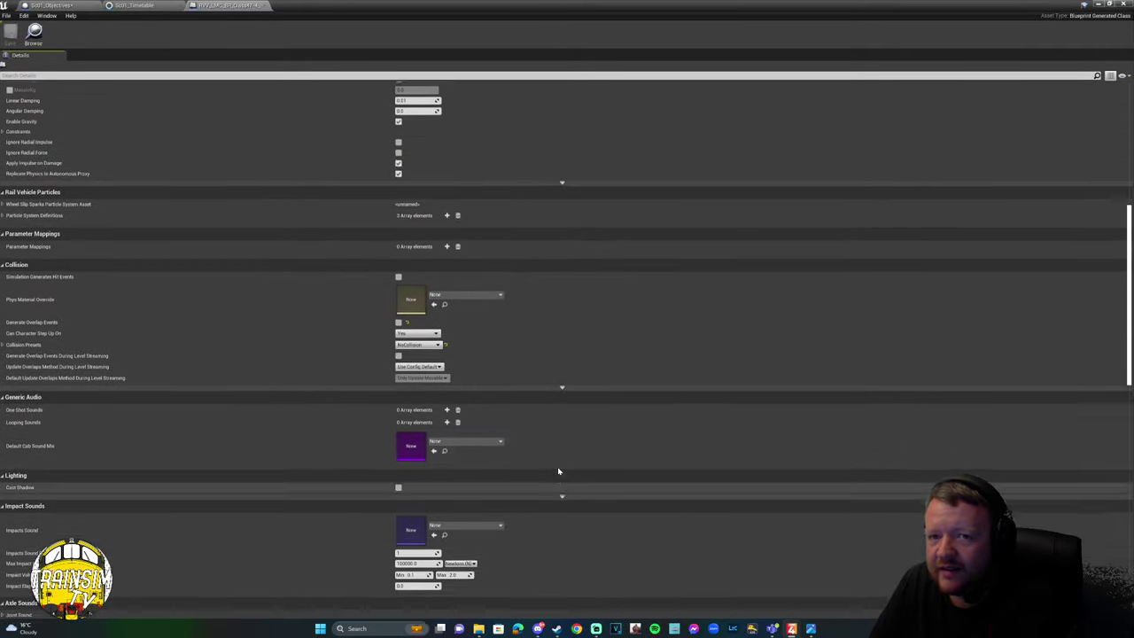
{"action": "scroll", "coordinate": [571, 355], "scroll_direction": "up", "scroll_amount": 5}
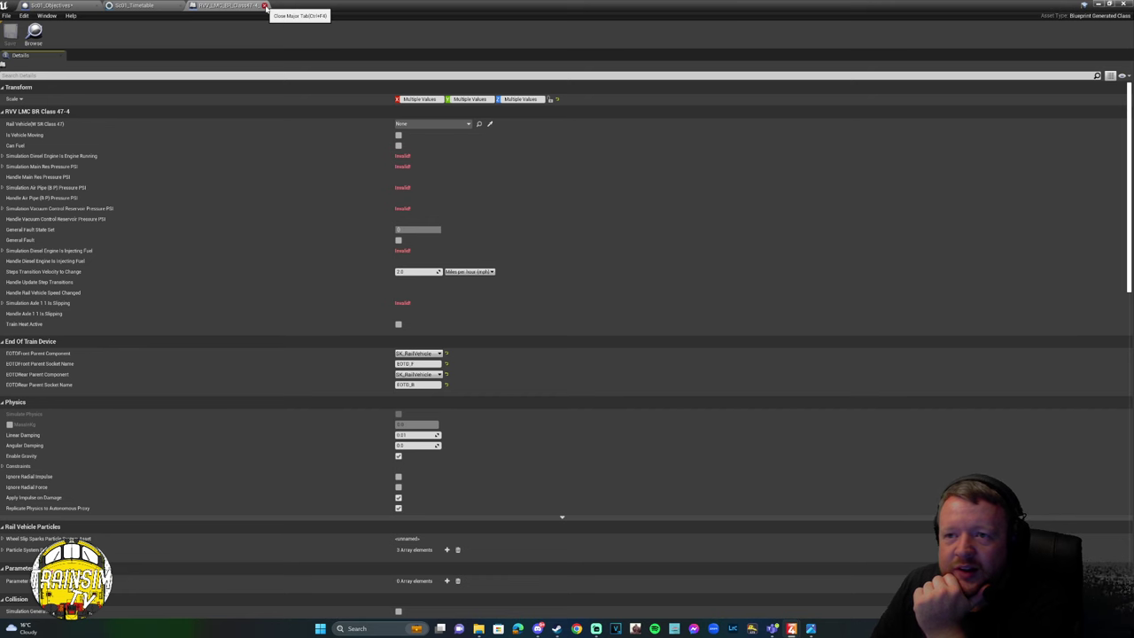
{"action": "left_click", "coordinate": [264, 7]}
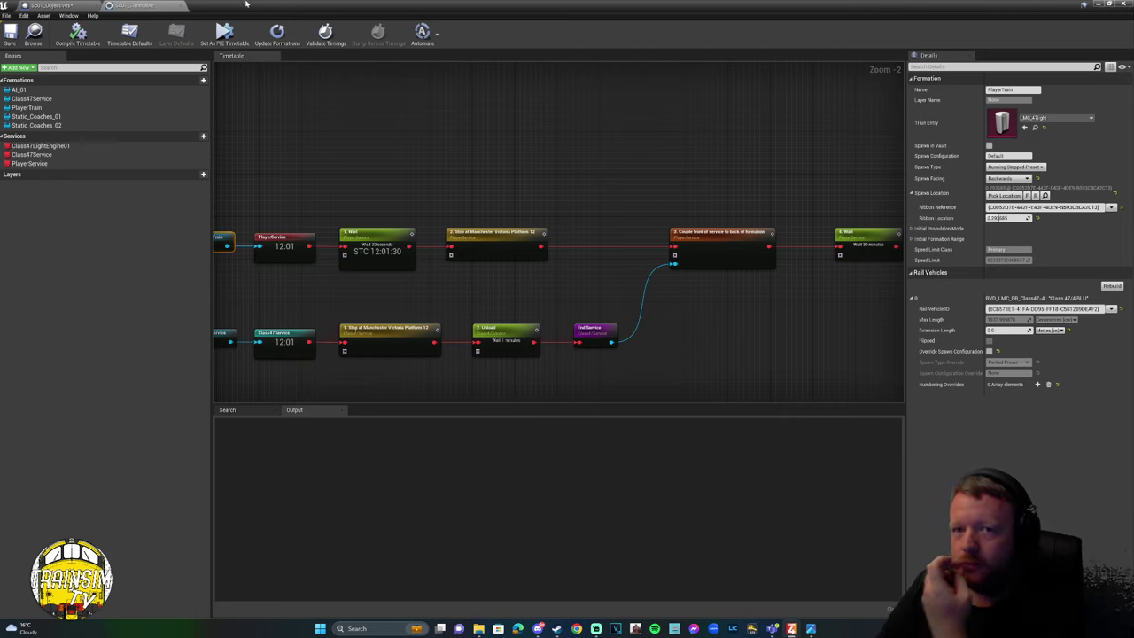
{"action": "left_click", "coordinate": [1099, 5]}
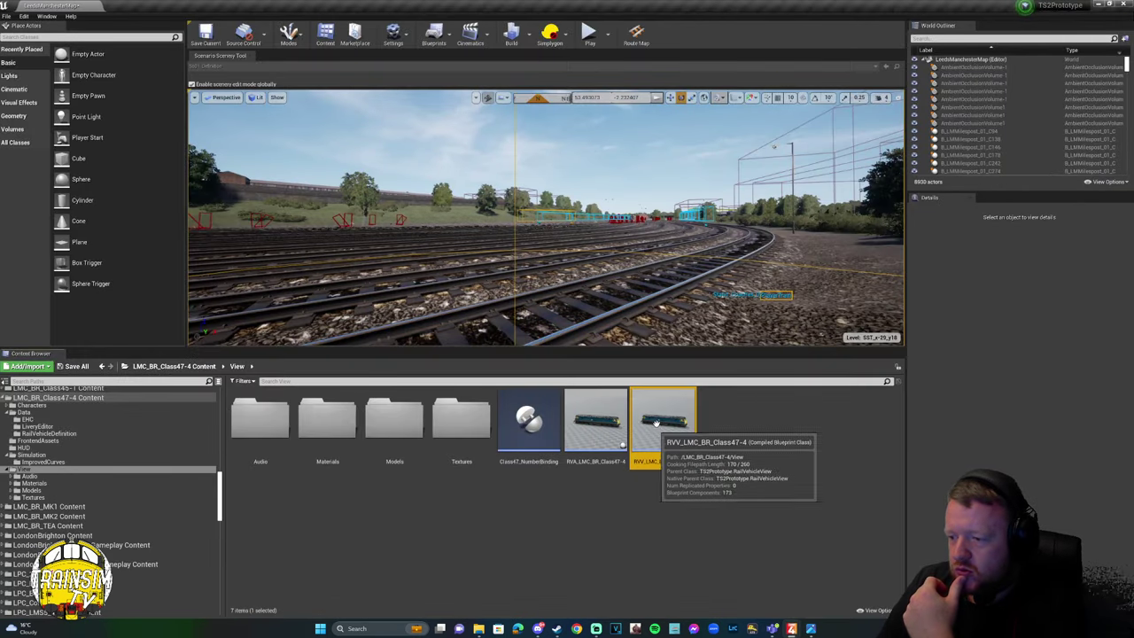
Create a child blueprint class of RVV_LMC_BR_Class47-4 in the View folder with the default name, and save it.
{"action": "right_click", "coordinate": [671, 437]}
{"action": "left_click", "coordinate": [709, 207]}
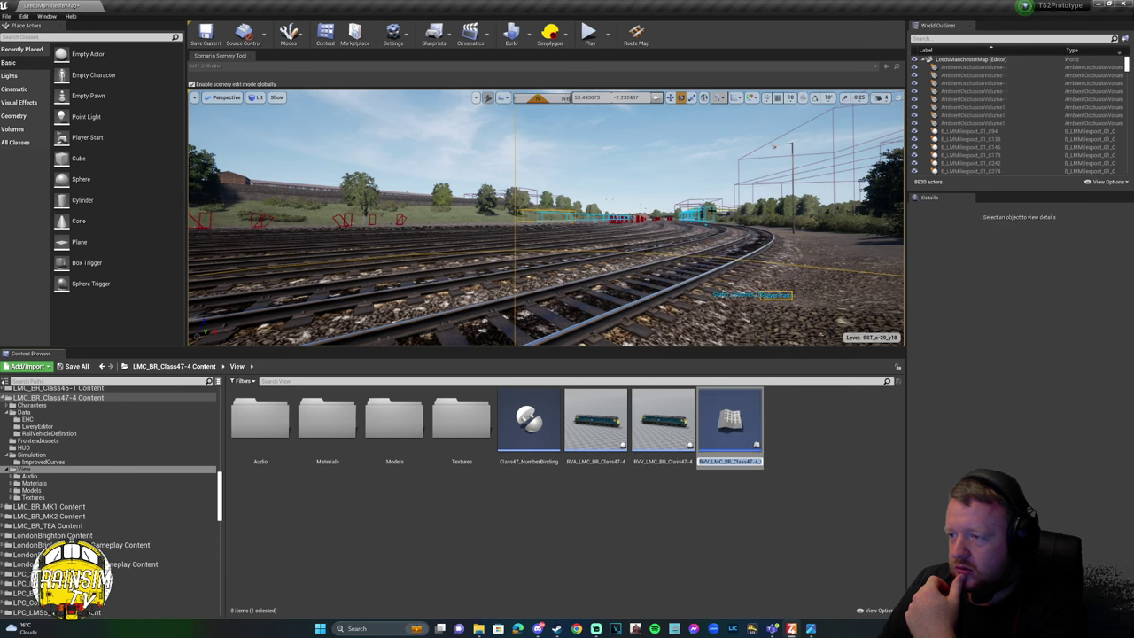
{"action": "key", "text": "Return"}
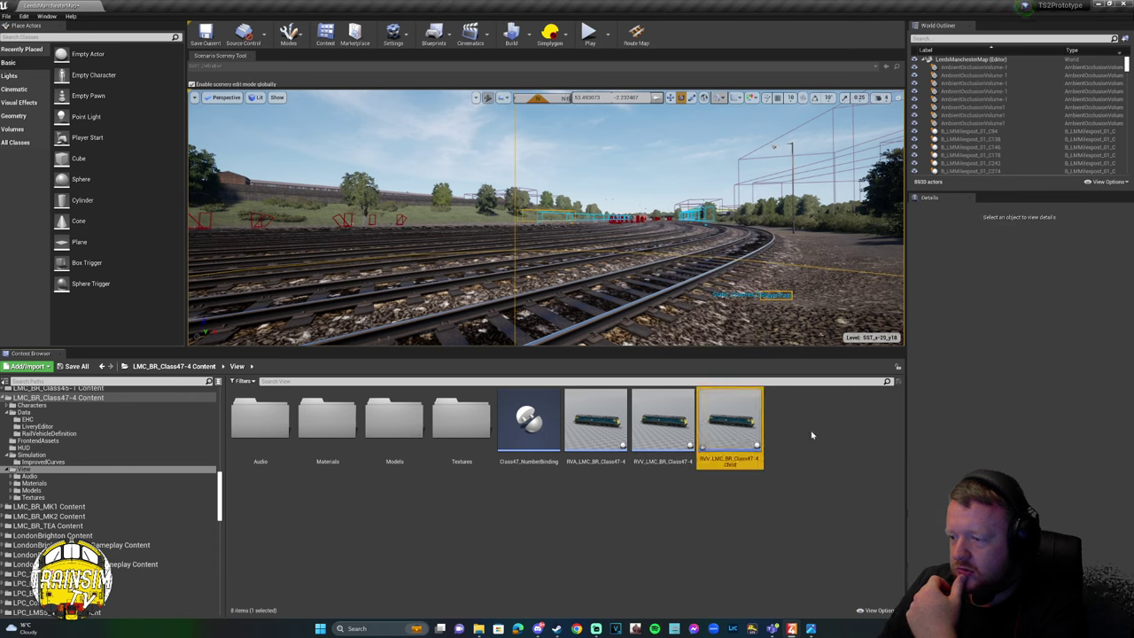
{"action": "right_click", "coordinate": [731, 428]}
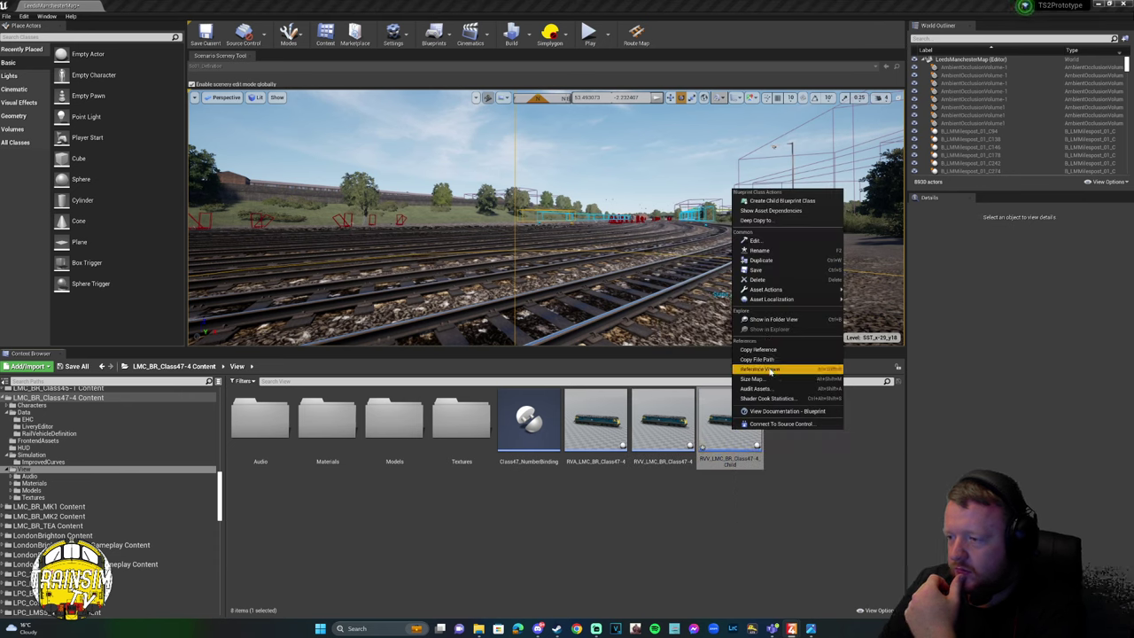
{"action": "left_click", "coordinate": [769, 270]}
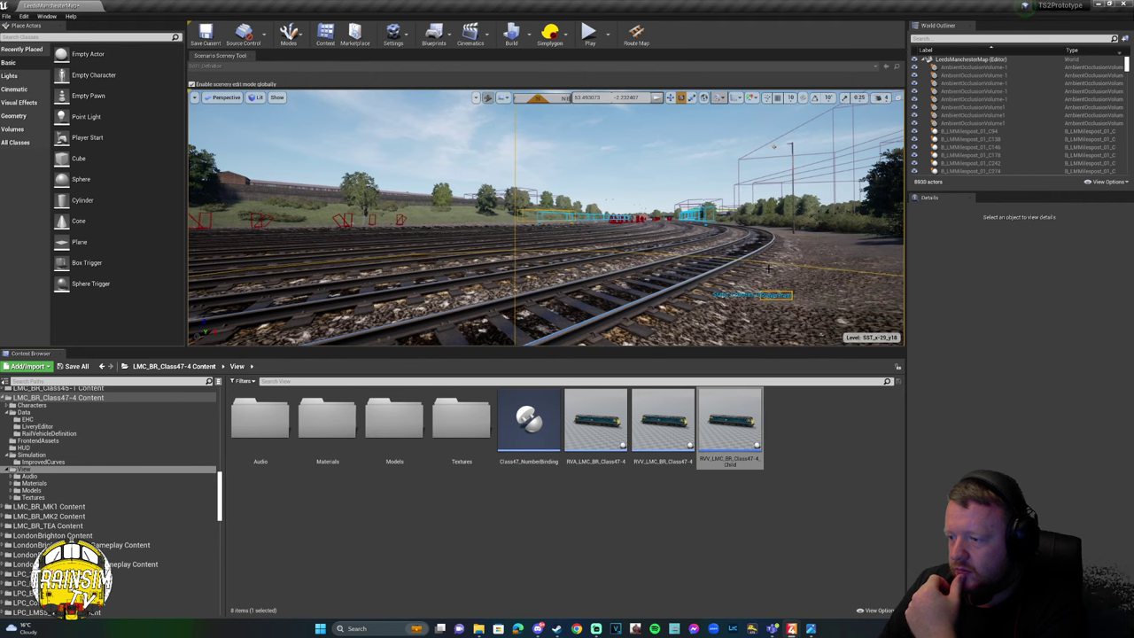
Open the new child blueprint of RVV_LMC_BR_Class47-4 and check its Event Graph and Construction Script.
{"action": "double_click", "coordinate": [747, 409]}
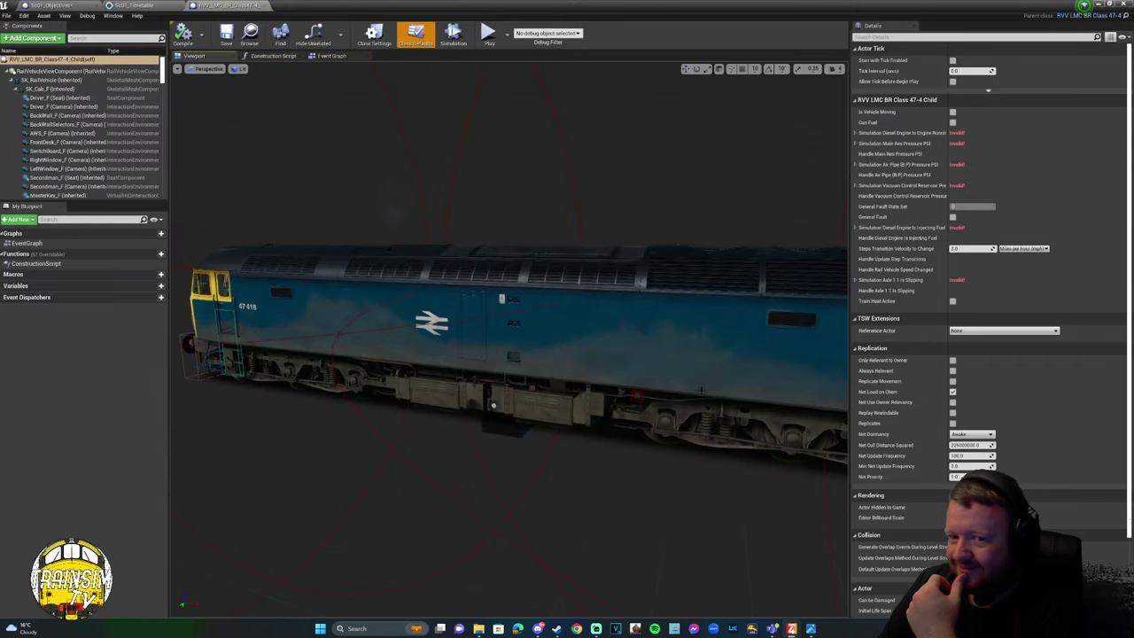
{"action": "left_click", "coordinate": [331, 56]}
{"action": "left_click", "coordinate": [273, 56]}
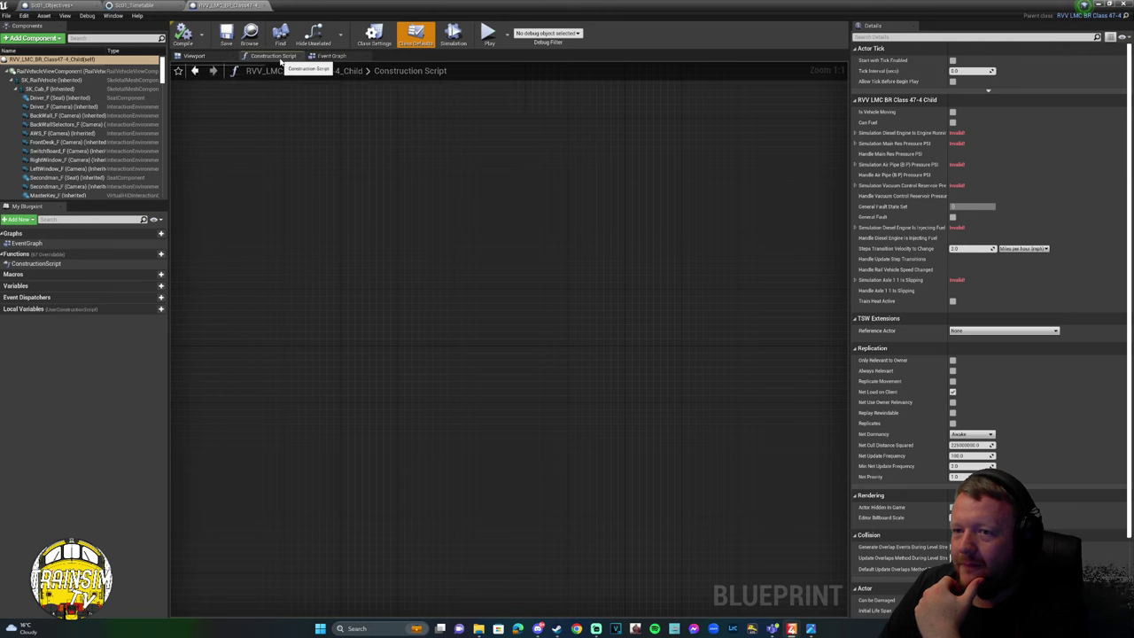
Examine the child blueprint's Construction Script, Event Graph and locomotive viewport for control-related nodes.
{"action": "scroll", "coordinate": [425, 299], "scroll_direction": "down", "scroll_amount": 7}
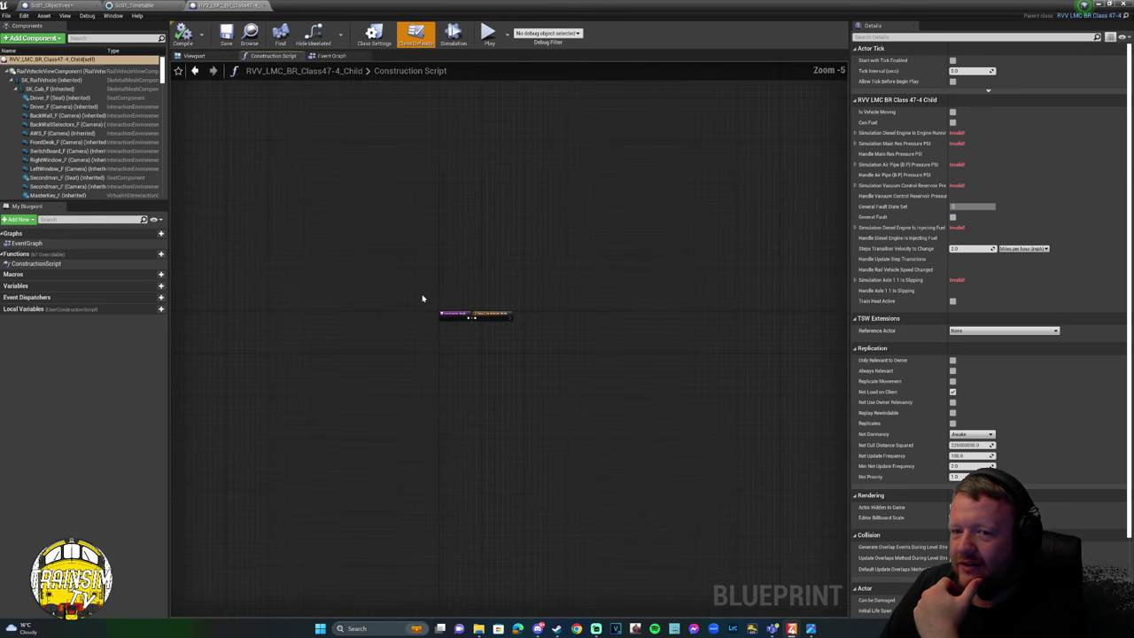
{"action": "left_click", "coordinate": [197, 57]}
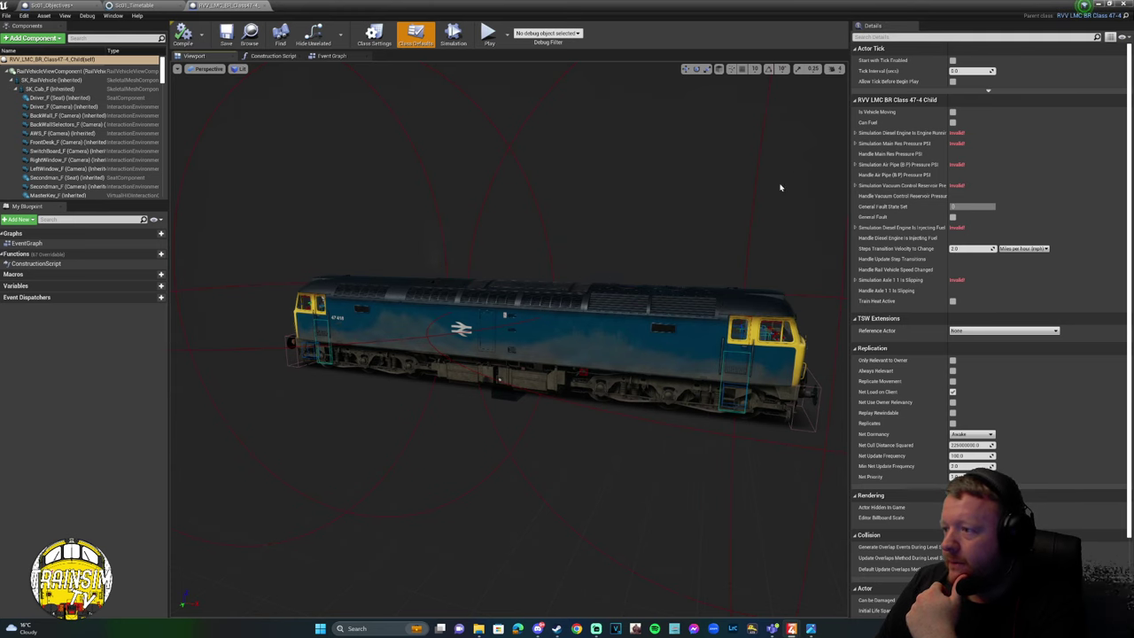
{"action": "left_click_drag", "start_coordinate": [645, 207], "coordinate": [645, 252]}
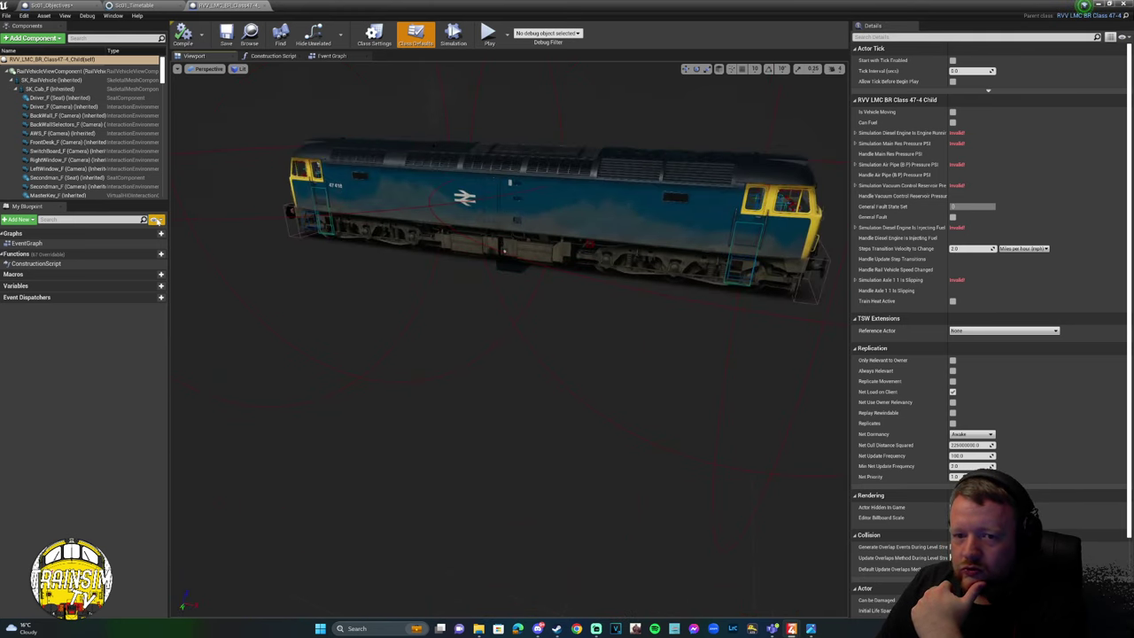
{"action": "left_click", "coordinate": [332, 56]}
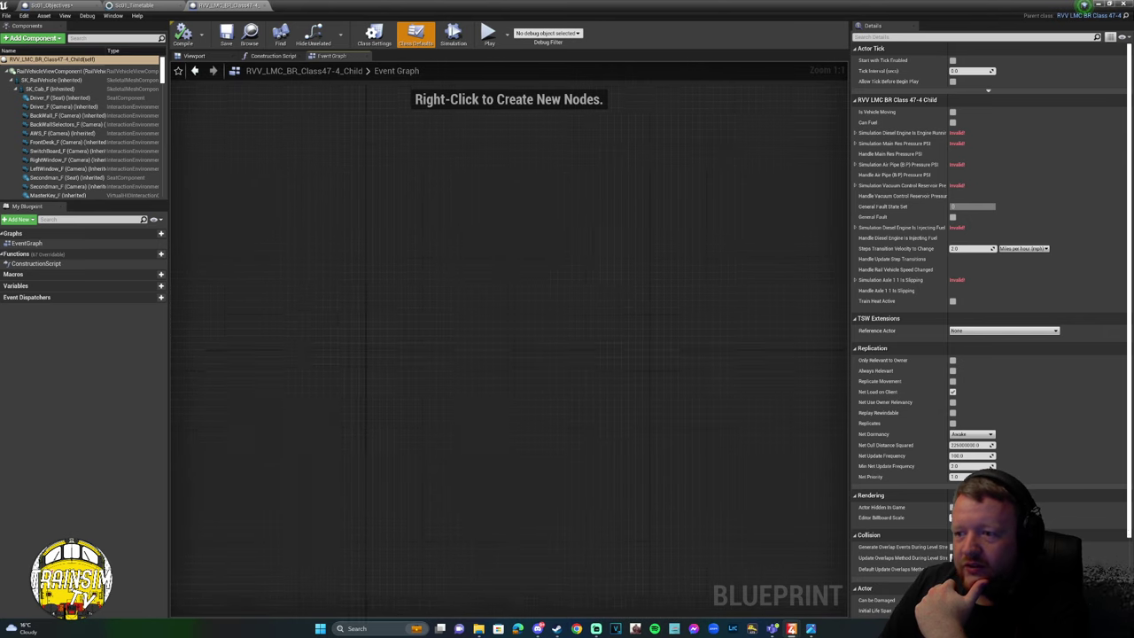
{"action": "scroll", "coordinate": [431, 291], "scroll_direction": "down", "scroll_amount": 10}
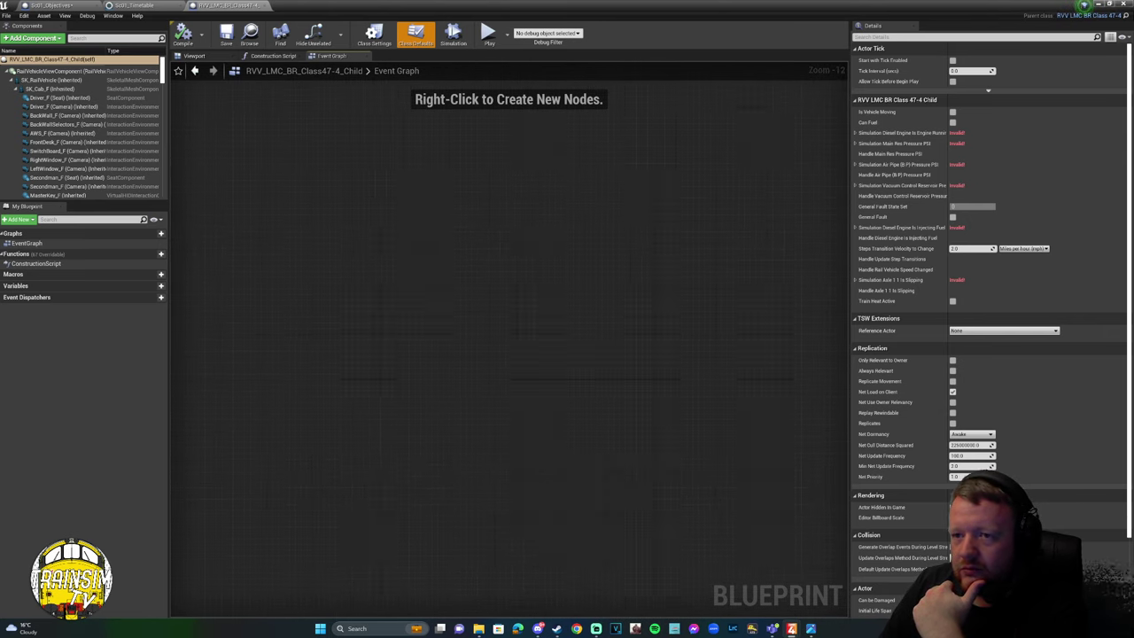
{"action": "left_click", "coordinate": [194, 56]}
{"action": "left_click", "coordinate": [273, 55]}
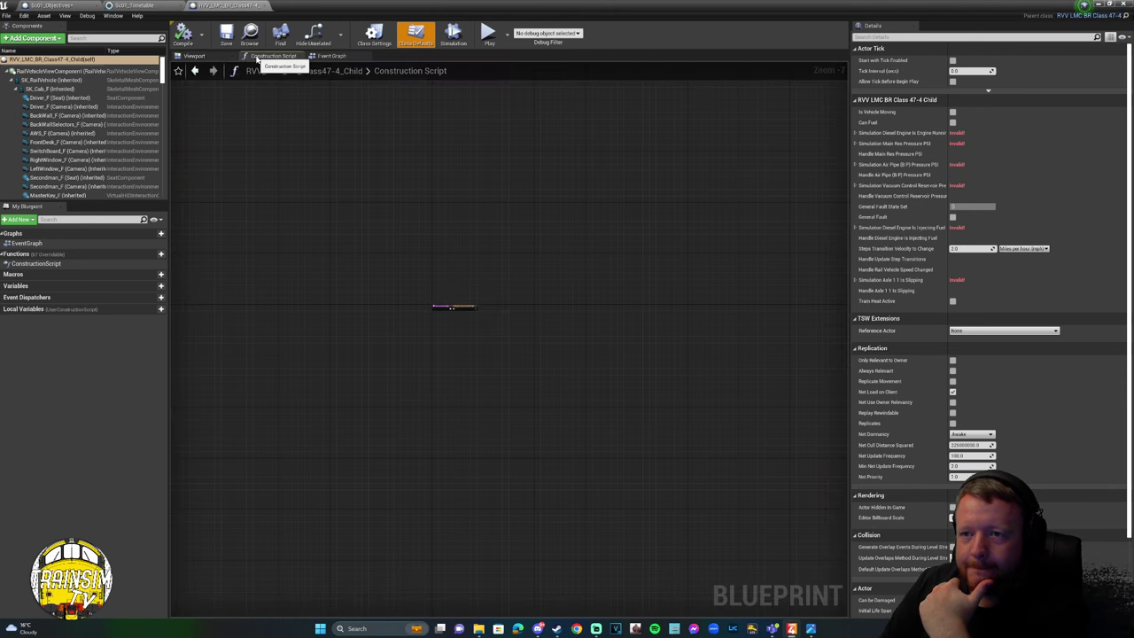
{"action": "right_click_drag", "start_coordinate": [306, 89], "coordinate": [338, 507]}
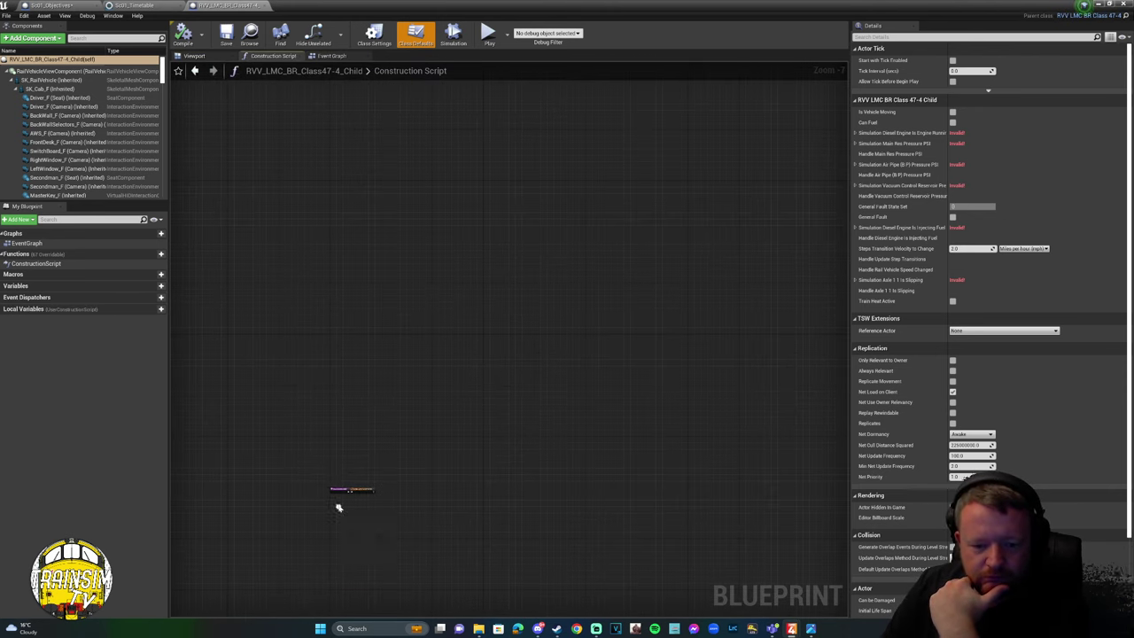
{"action": "scroll", "coordinate": [336, 490], "scroll_direction": "up", "scroll_amount": 5}
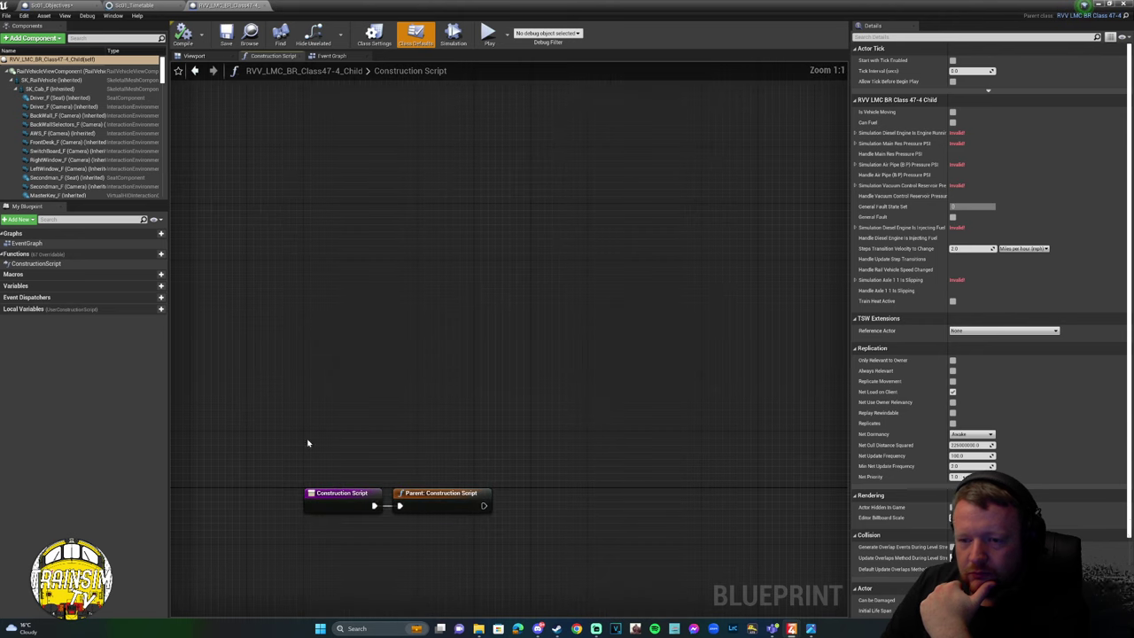
Examine the properties of the front cab components in the child blueprint, including BackWall_F, FrontDesk_F and the Driver_F seat.
{"action": "left_click", "coordinate": [71, 115]}
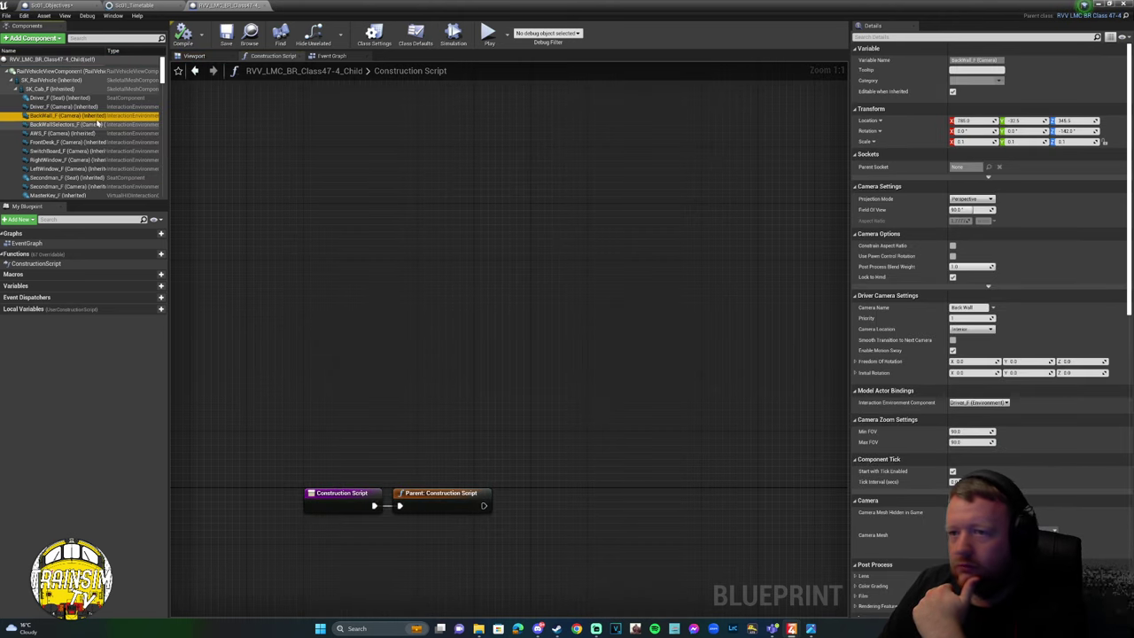
{"action": "left_click", "coordinate": [193, 55]}
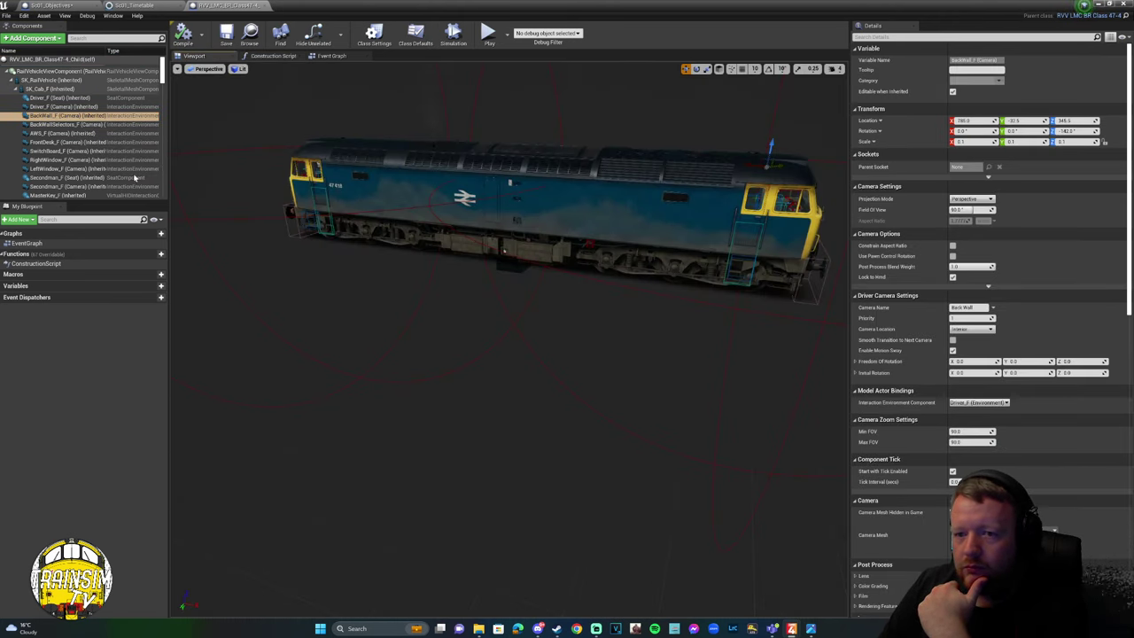
{"action": "left_click", "coordinate": [50, 99]}
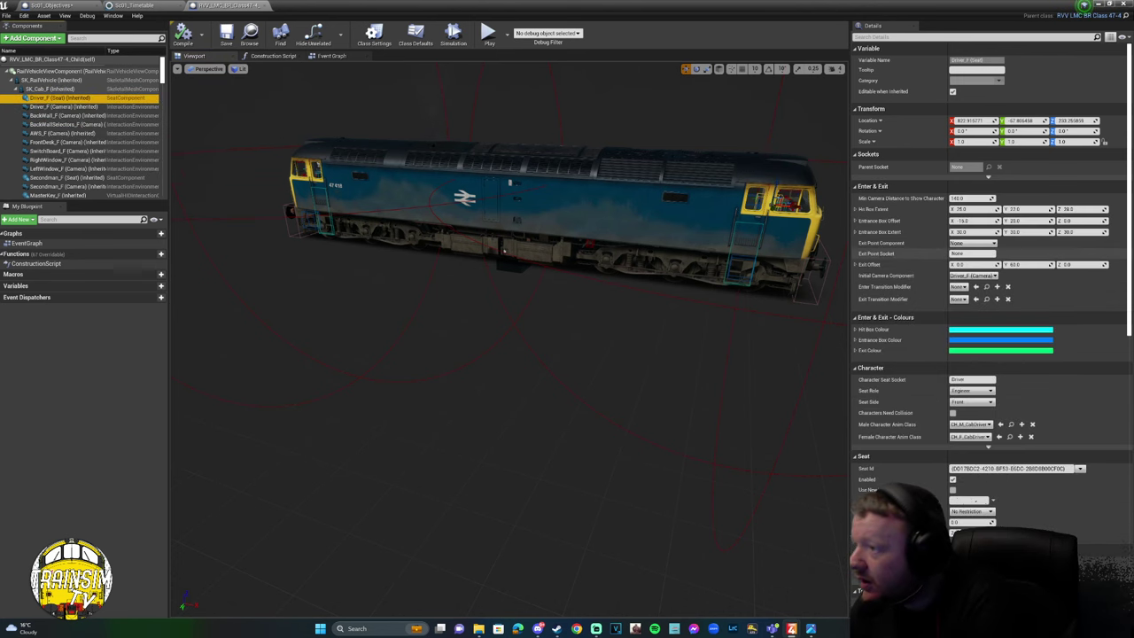
{"action": "scroll", "coordinate": [974, 354], "scroll_direction": "down", "scroll_amount": 5}
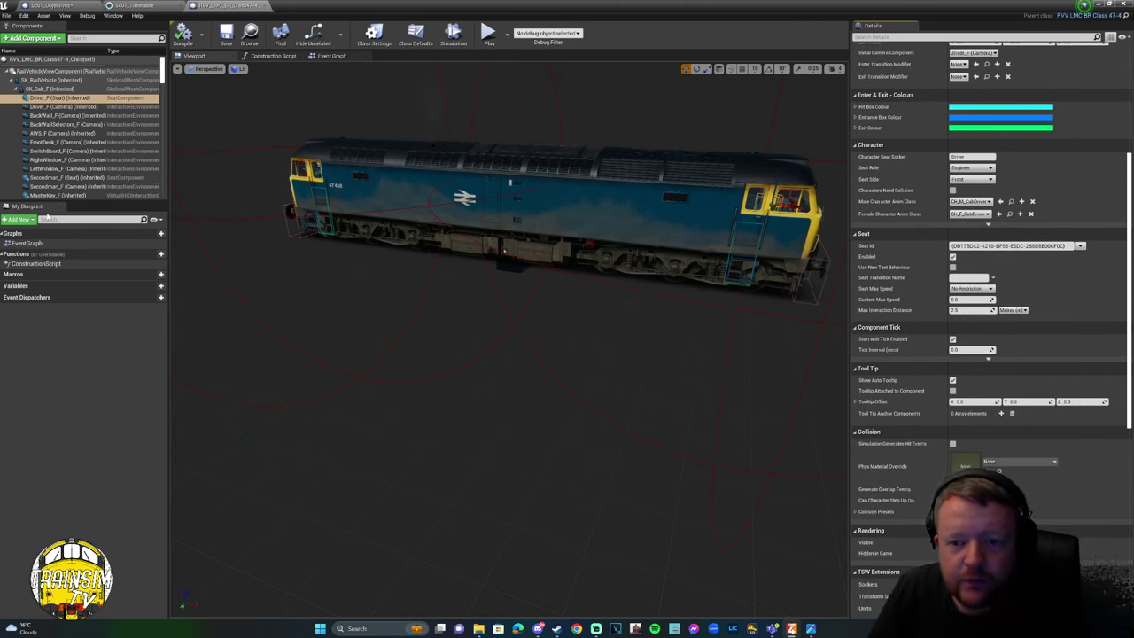
{"action": "left_click", "coordinate": [42, 143]}
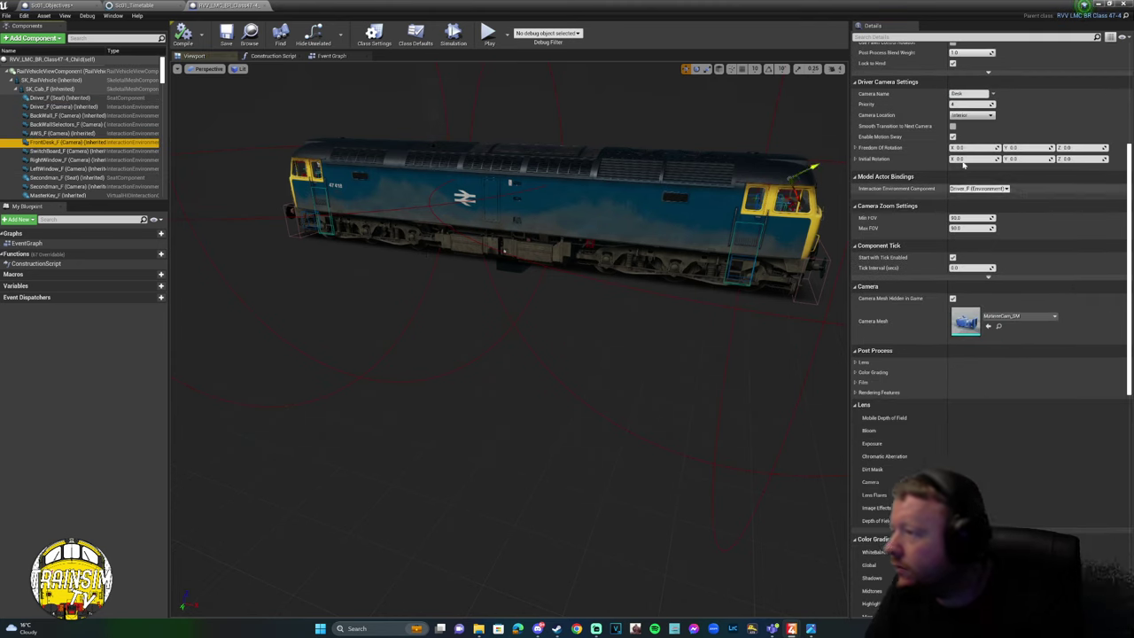
{"action": "scroll", "coordinate": [972, 121], "scroll_direction": "up", "scroll_amount": 6}
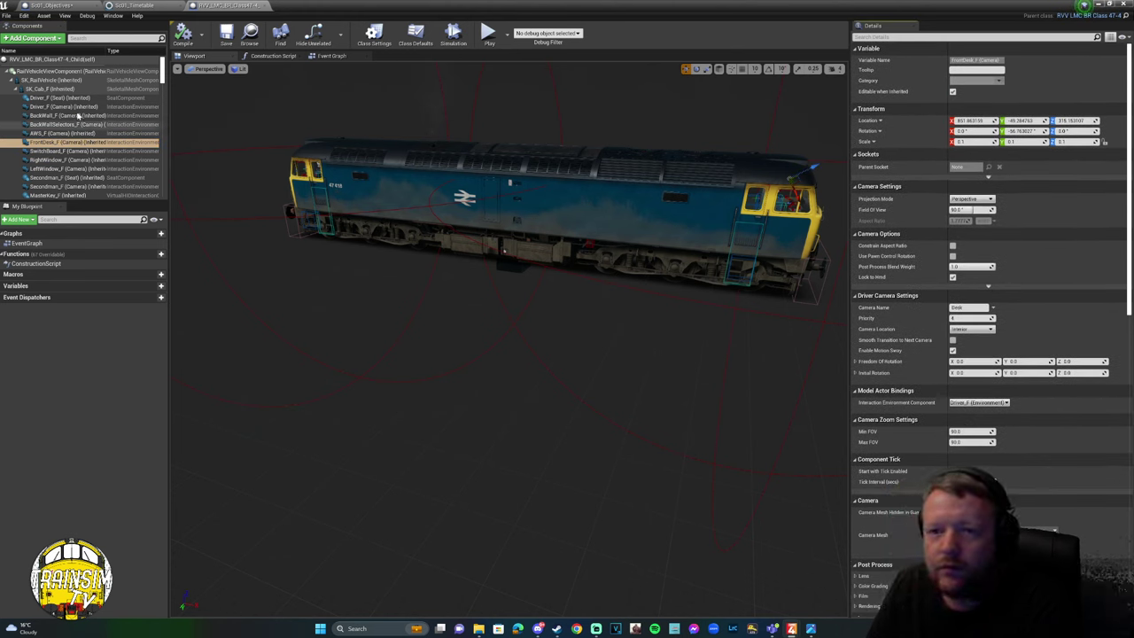
{"action": "left_click", "coordinate": [36, 60]}
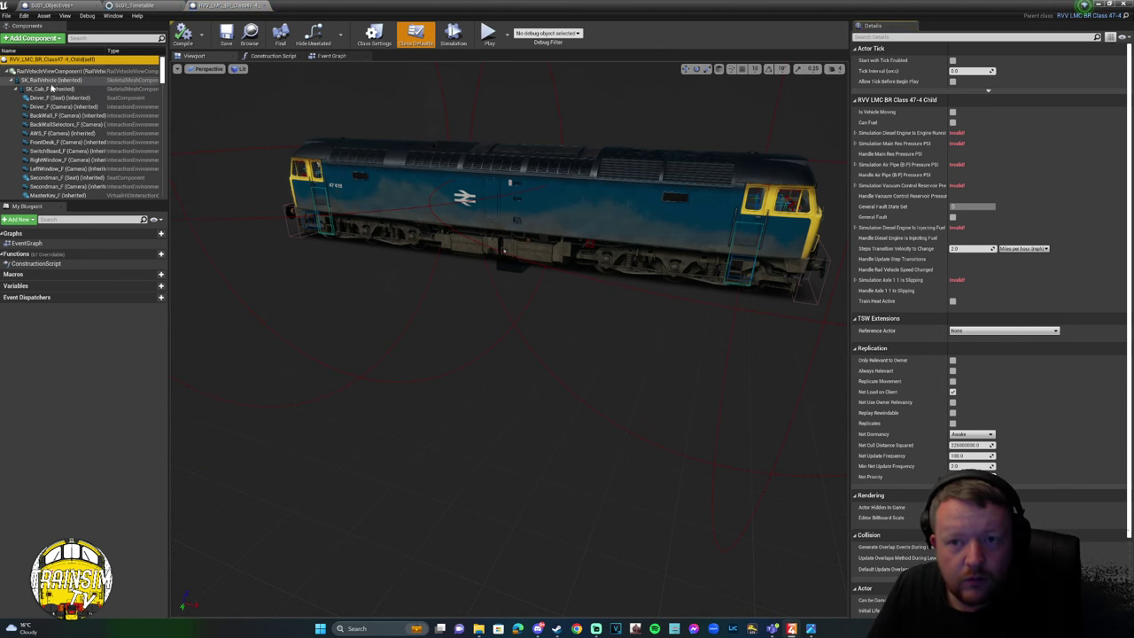
{"action": "left_click", "coordinate": [53, 80]}
{"action": "left_click", "coordinate": [54, 97]}
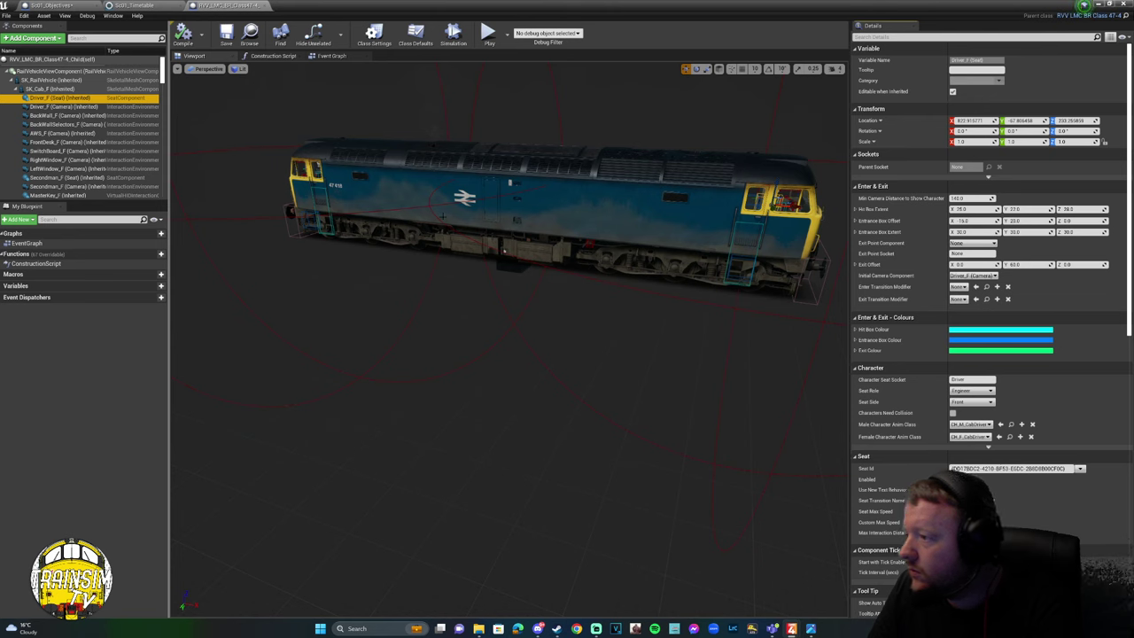
Find the MasterKey_F component among the inherited cab controls and examine its full properties, including the interaction settings and events.
{"action": "scroll", "coordinate": [95, 115], "scroll_direction": "down", "scroll_amount": 3}
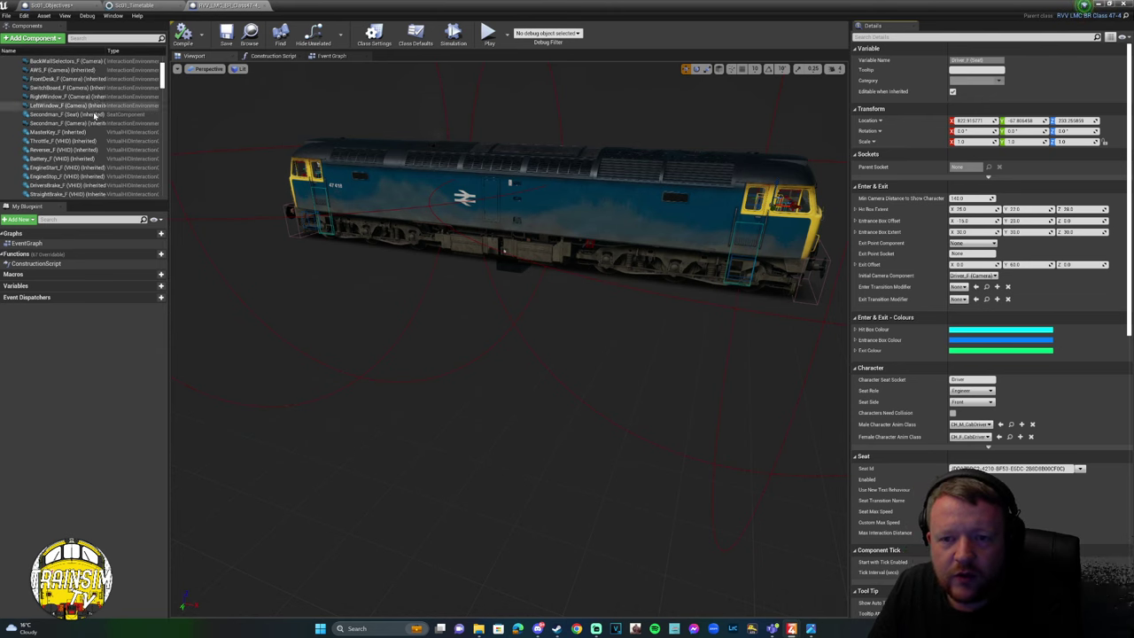
{"action": "left_click", "coordinate": [62, 132]}
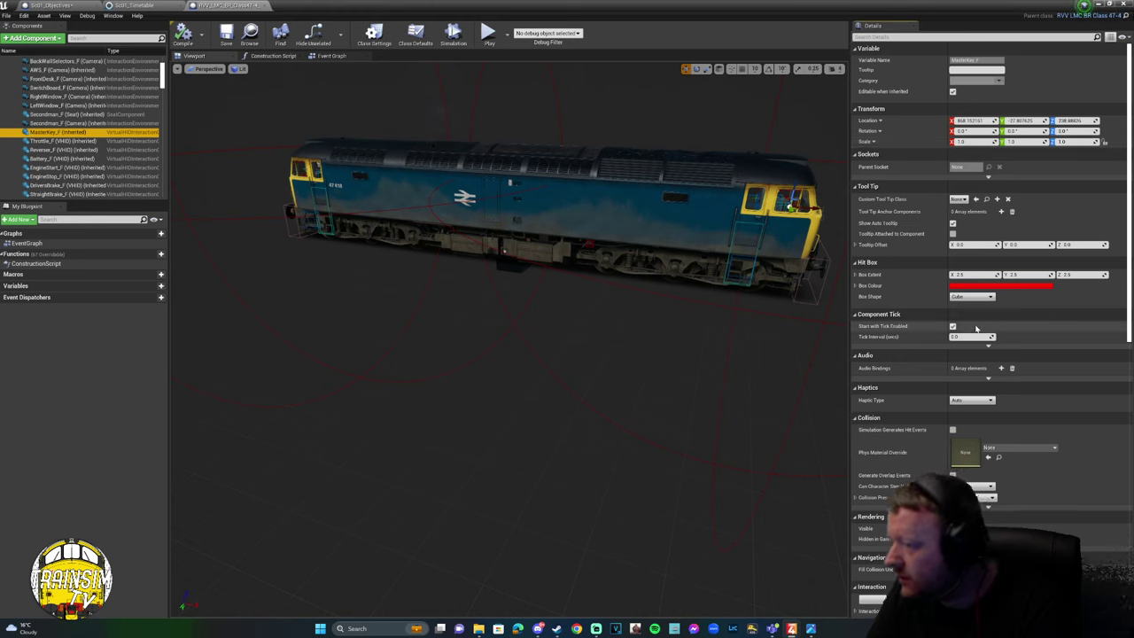
{"action": "scroll", "coordinate": [978, 333], "scroll_direction": "down", "scroll_amount": 5}
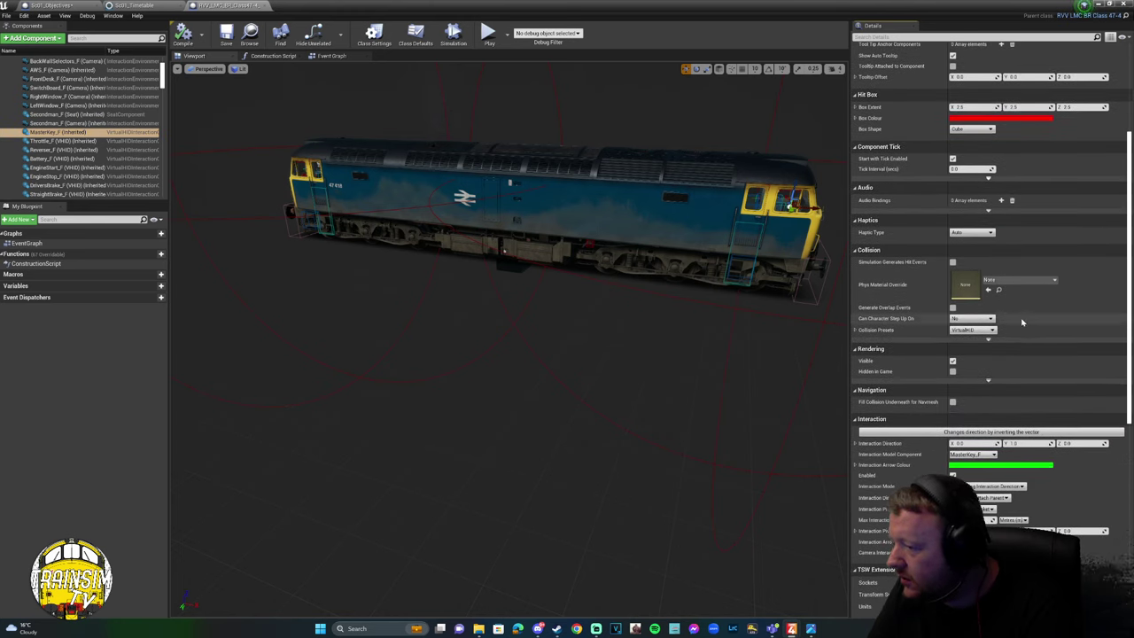
{"action": "scroll", "coordinate": [1020, 294], "scroll_direction": "down", "scroll_amount": 6}
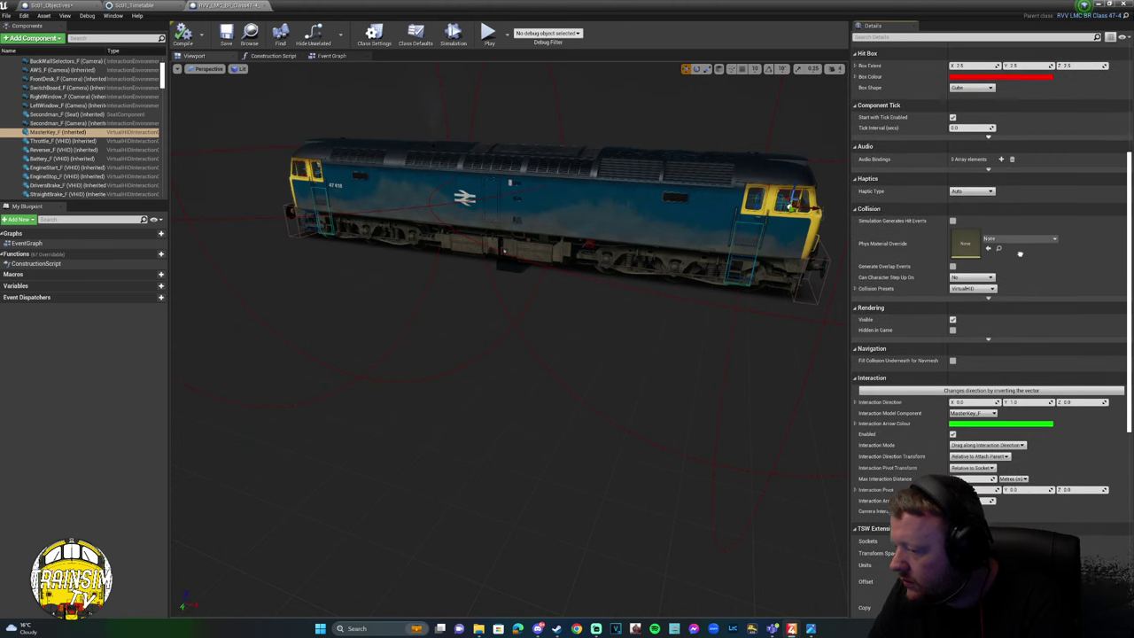
{"action": "scroll", "coordinate": [1018, 281], "scroll_direction": "up", "scroll_amount": 4}
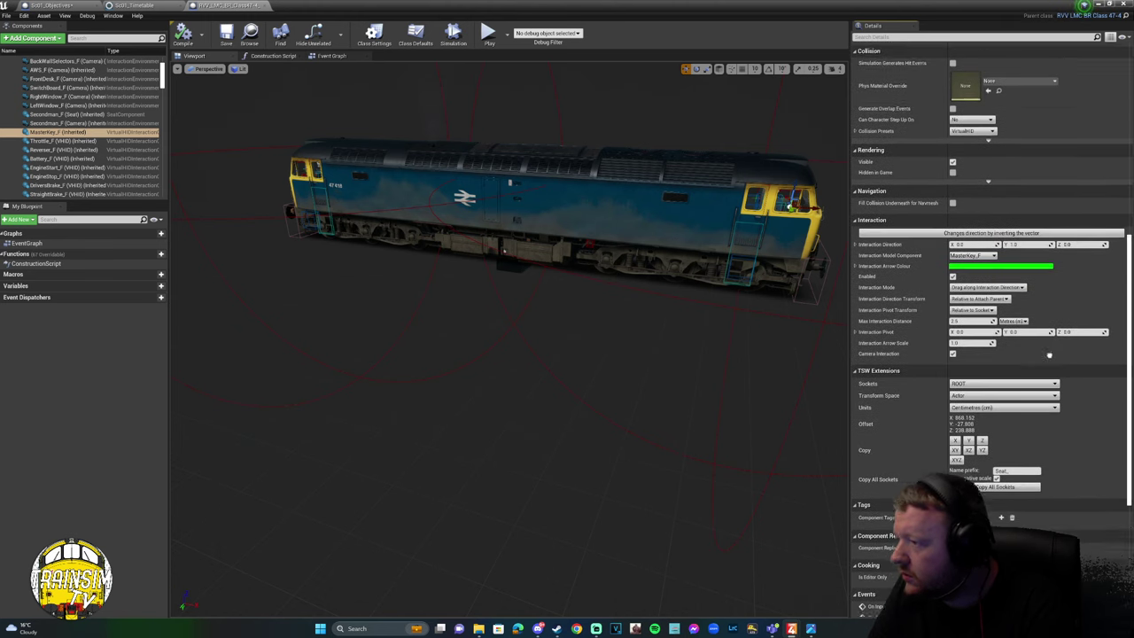
{"action": "scroll", "coordinate": [1017, 281], "scroll_direction": "up", "scroll_amount": 7}
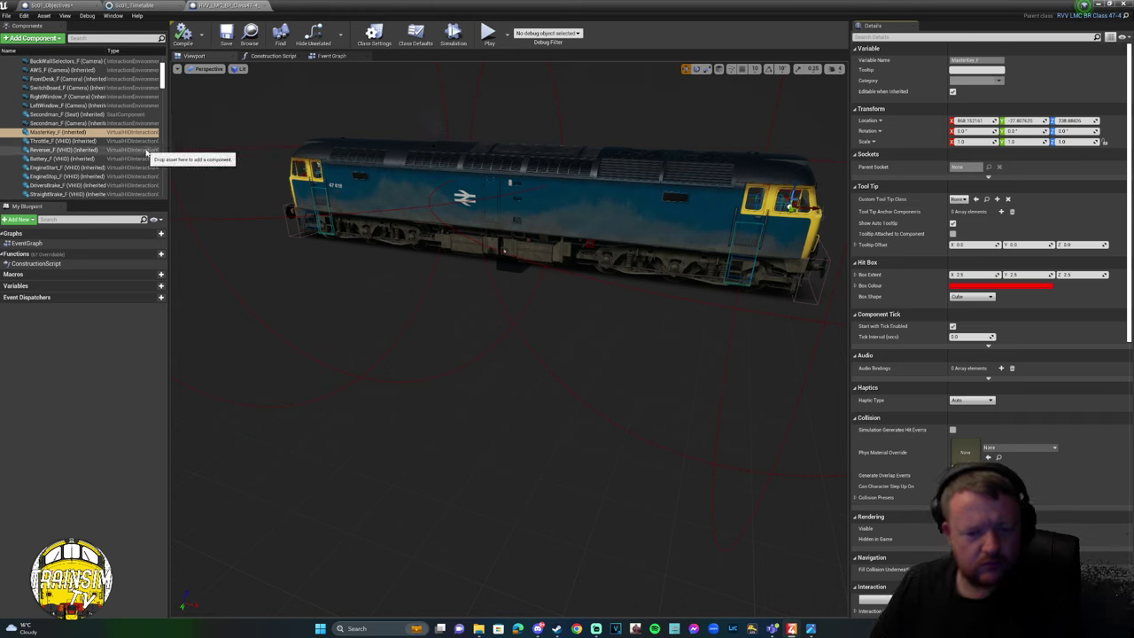
{"action": "scroll", "coordinate": [60, 129], "scroll_direction": "down", "scroll_amount": 2}
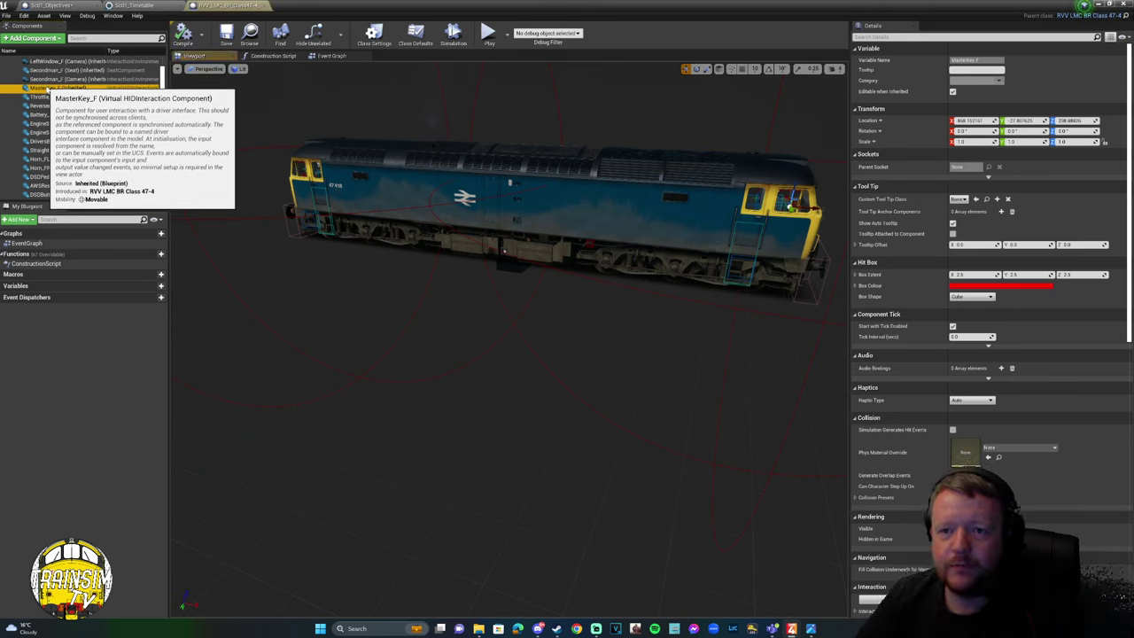
{"action": "left_click", "coordinate": [1069, 211]}
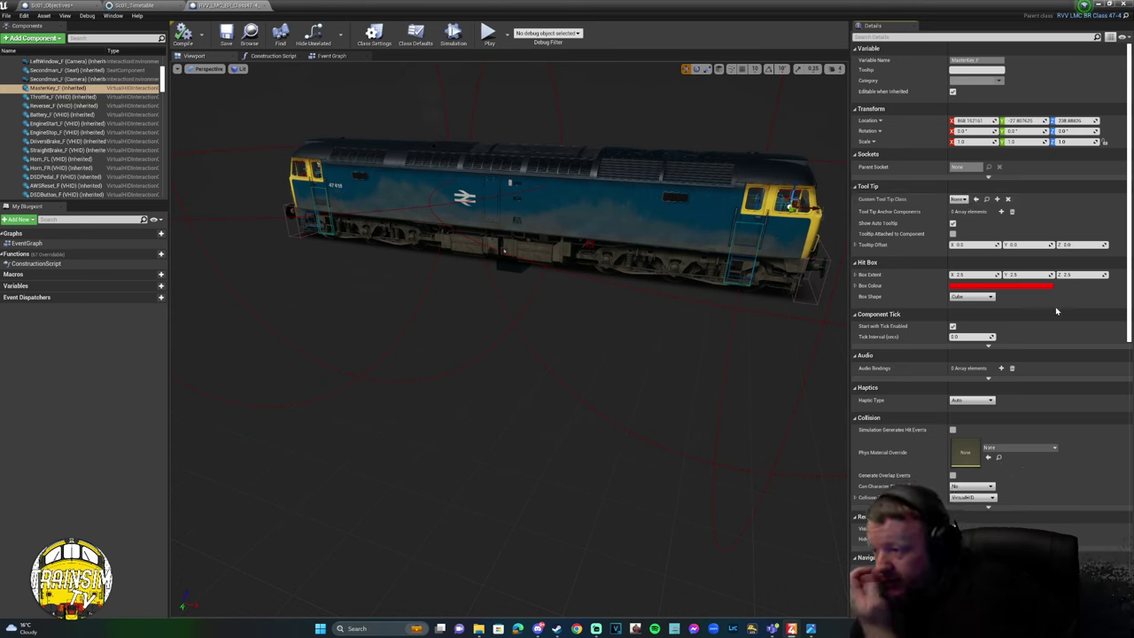
{"action": "scroll", "coordinate": [1072, 355], "scroll_direction": "down", "scroll_amount": 5}
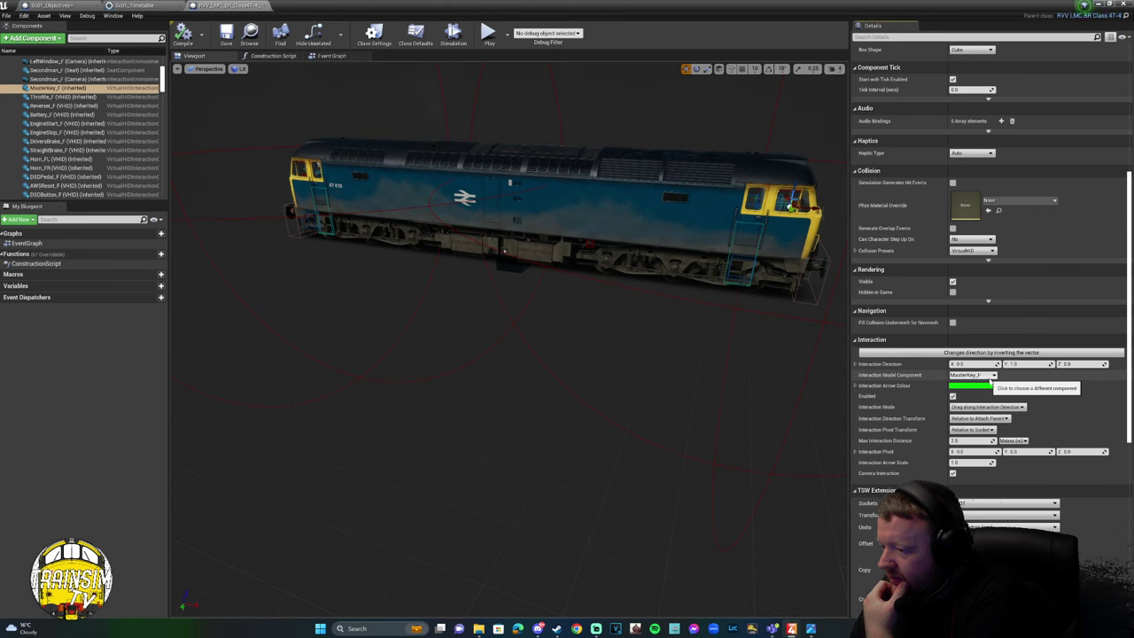
{"action": "scroll", "coordinate": [1028, 265], "scroll_direction": "down", "scroll_amount": 6}
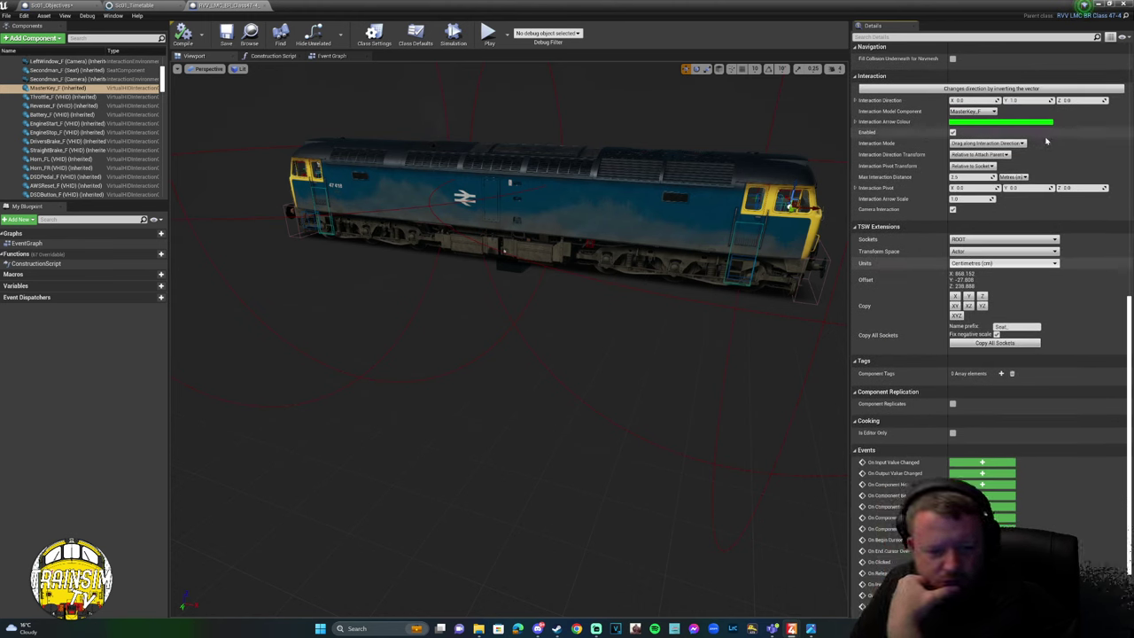
{"action": "scroll", "coordinate": [1041, 155], "scroll_direction": "up", "scroll_amount": 2}
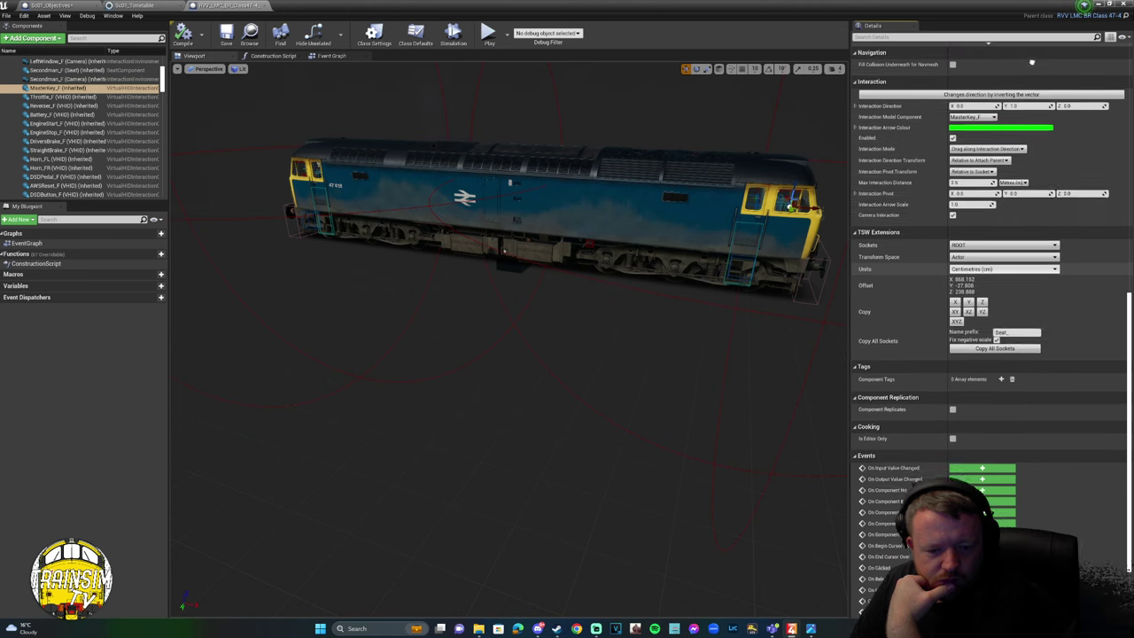
{"action": "scroll", "coordinate": [1032, 169], "scroll_direction": "up", "scroll_amount": 2}
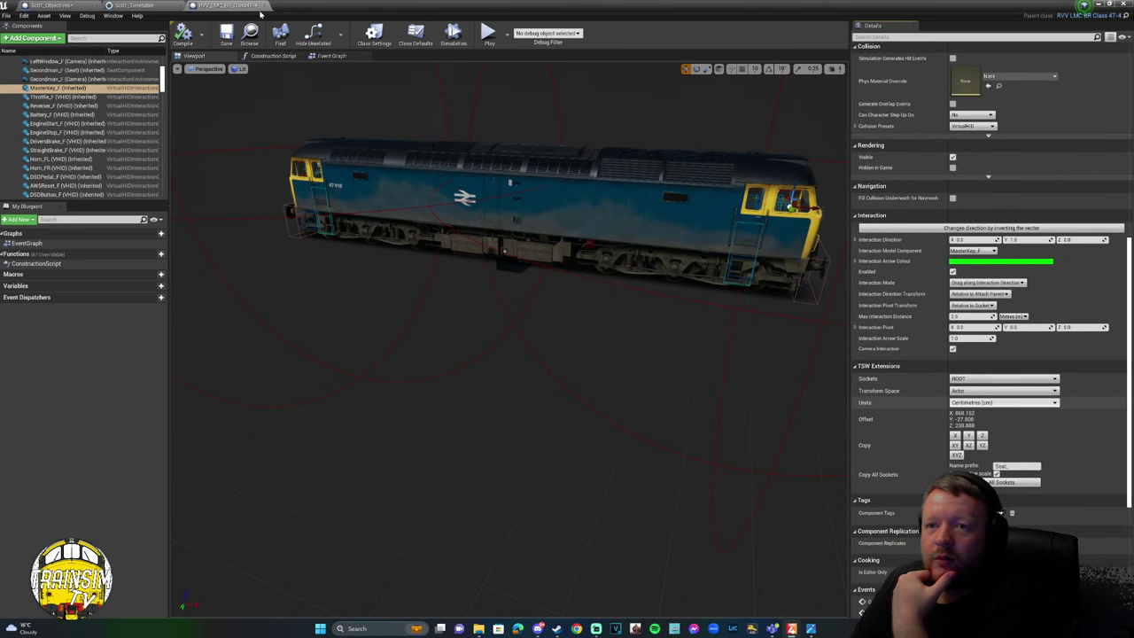
Close the child blueprint, return to the main editor, and force delete RVV_LMC_BR_Class47-4_Child from the View folder.
{"action": "left_click", "coordinate": [264, 7]}
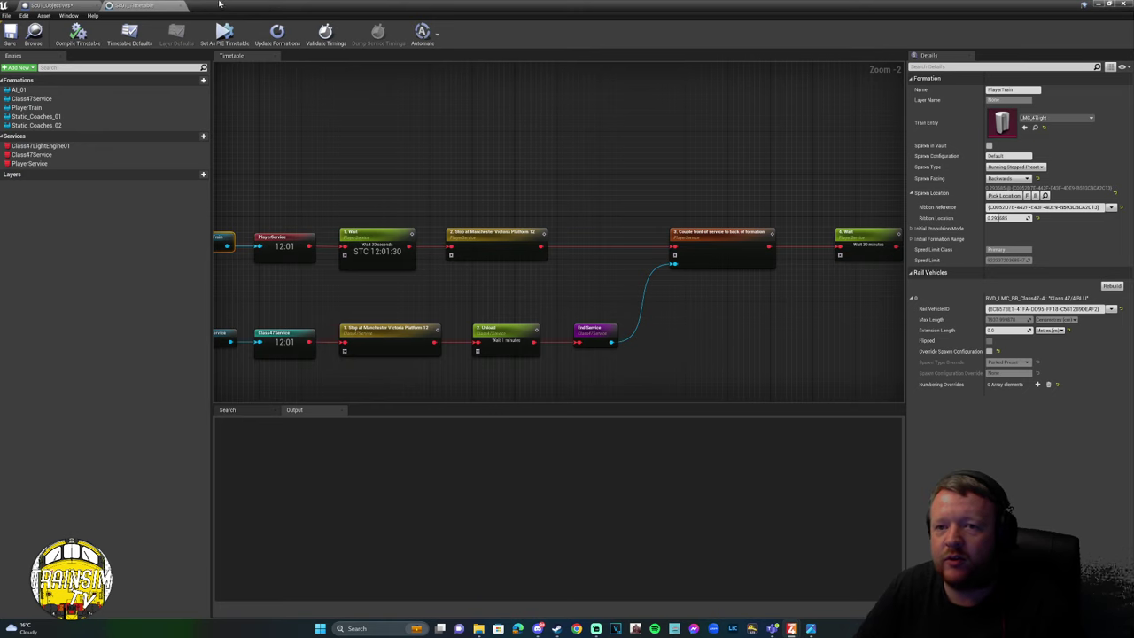
{"action": "left_click", "coordinate": [1097, 5]}
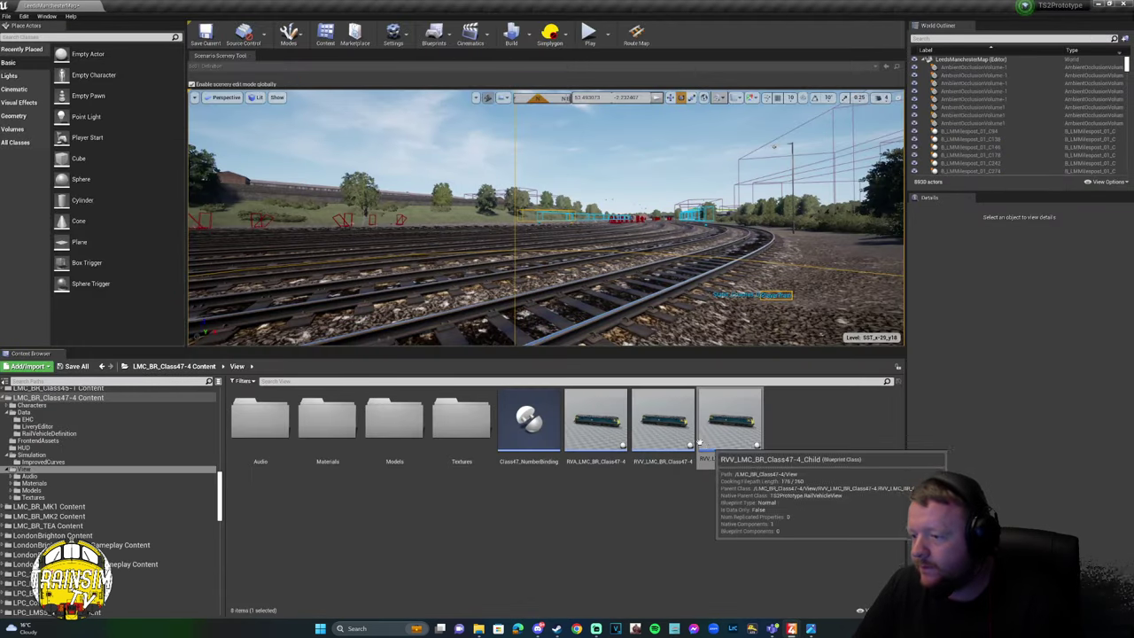
{"action": "left_click", "coordinate": [725, 434]}
{"action": "key", "text": "Delete"}
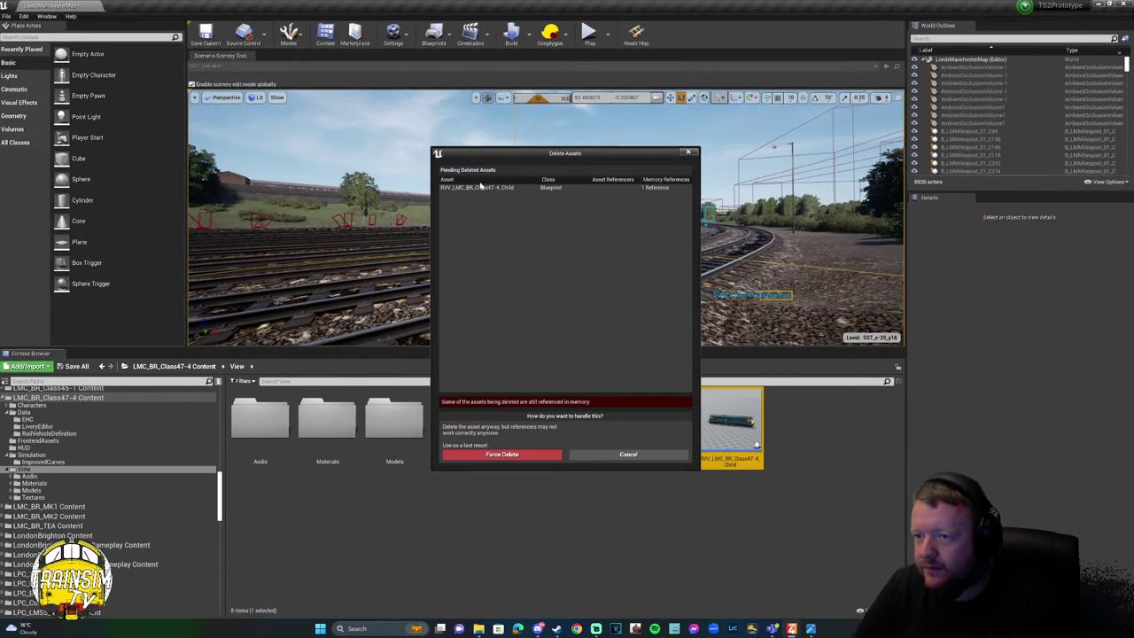
{"action": "left_click", "coordinate": [481, 187]}
{"action": "left_click", "coordinate": [537, 455]}
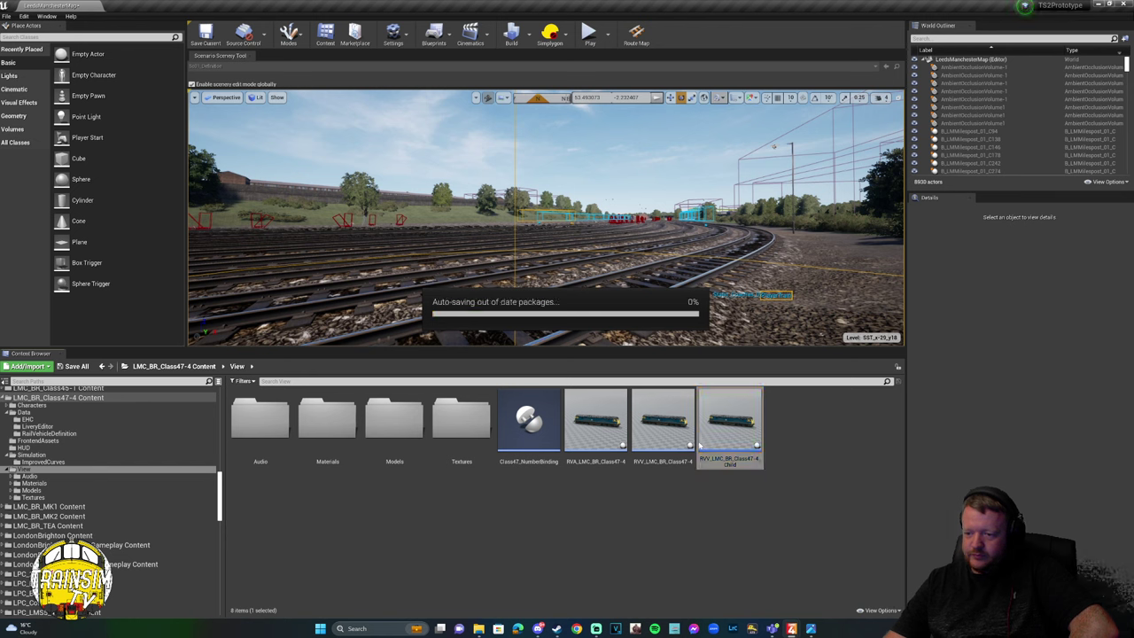
Create a child blueprint class from RVA_LMC_BR_Class47-4 in the View folder, accepting the default name.
{"action": "left_click", "coordinate": [594, 432]}
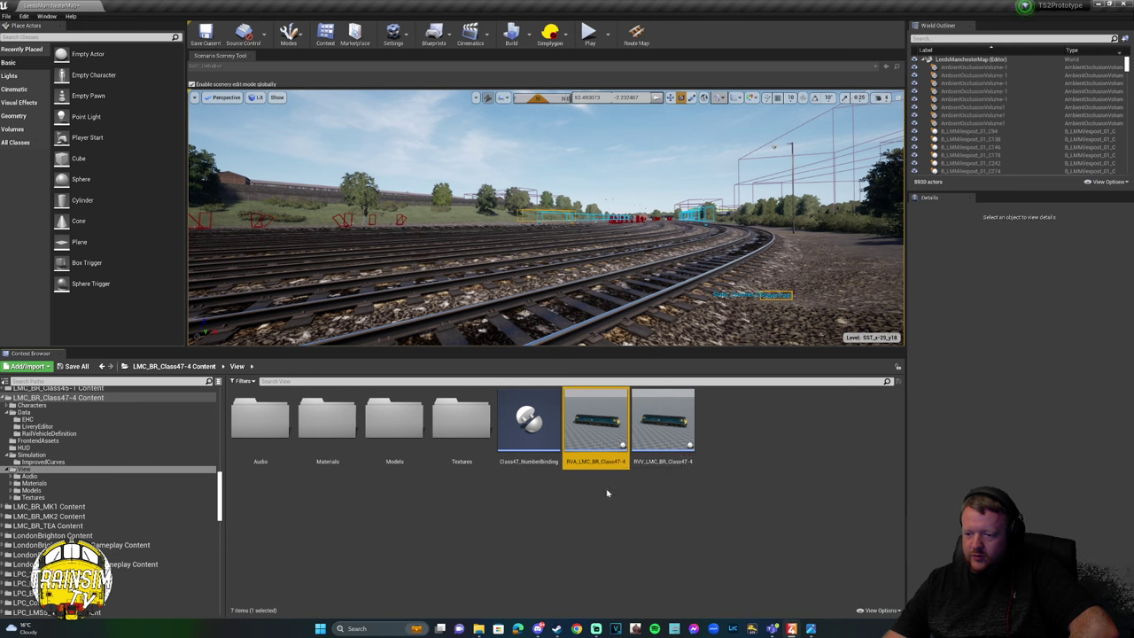
{"action": "left_click", "coordinate": [608, 488]}
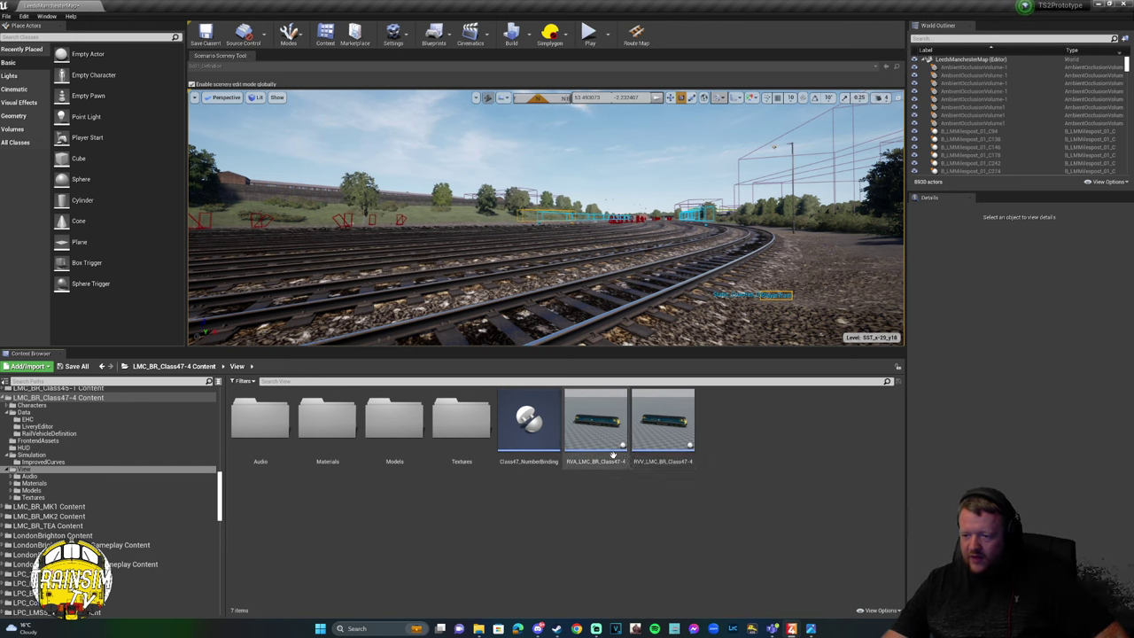
{"action": "left_click", "coordinate": [597, 446]}
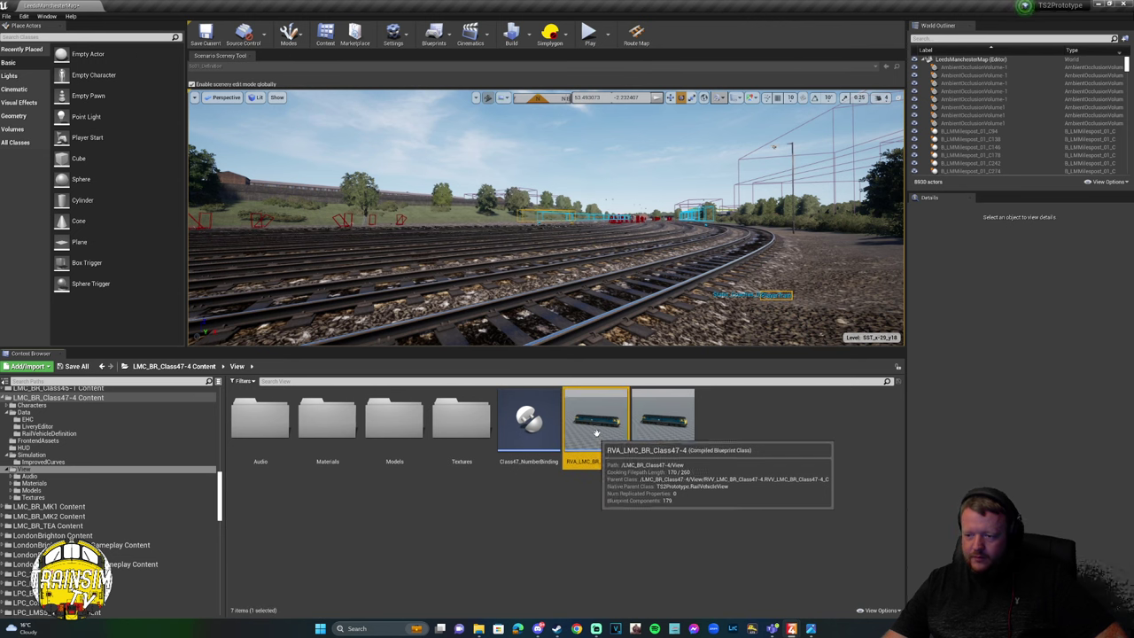
{"action": "right_click", "coordinate": [599, 428]}
{"action": "left_click", "coordinate": [648, 208]}
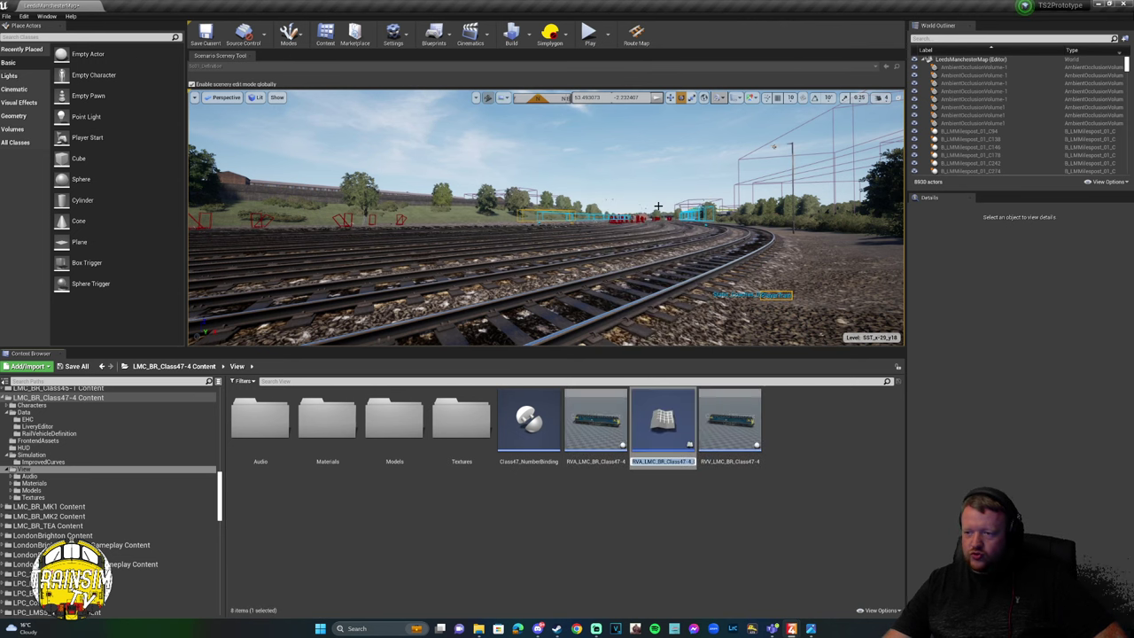
{"action": "key", "text": "Return"}
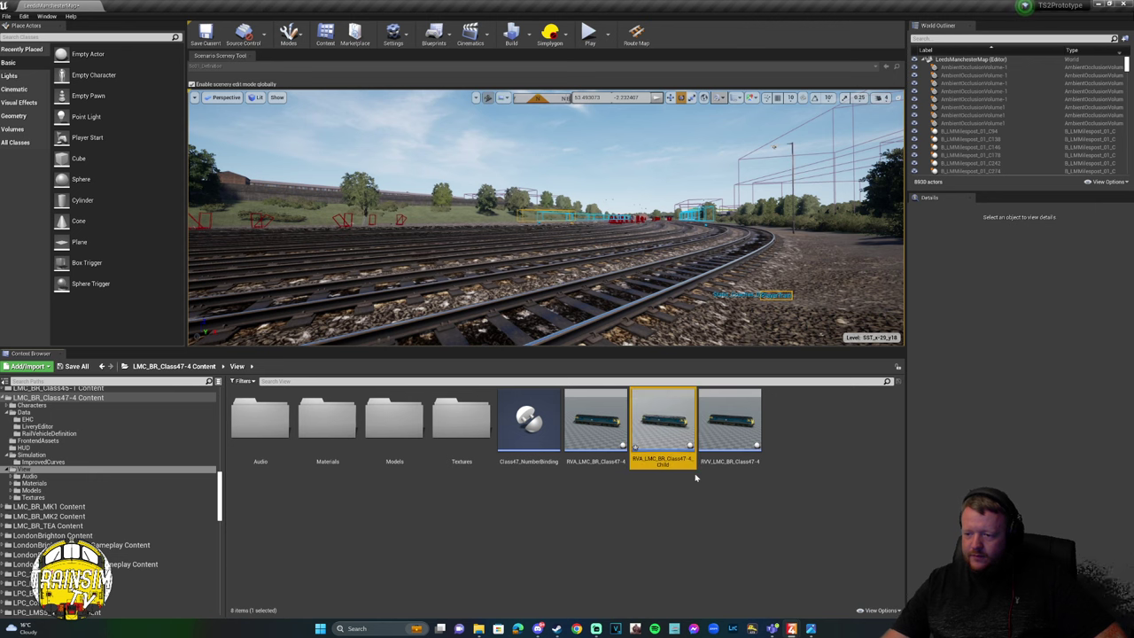
Save the RVA_LMC_BR_Class47-4_Child blueprint and open it for inspection.
{"action": "right_click", "coordinate": [654, 435]}
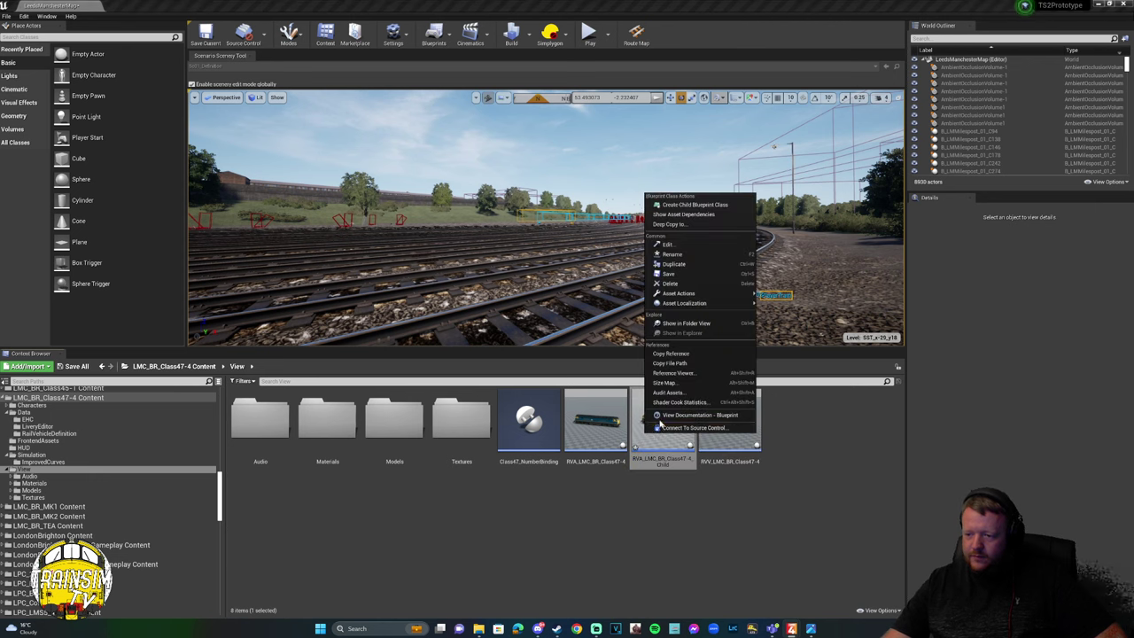
{"action": "left_click", "coordinate": [670, 274]}
{"action": "double_click", "coordinate": [678, 440]}
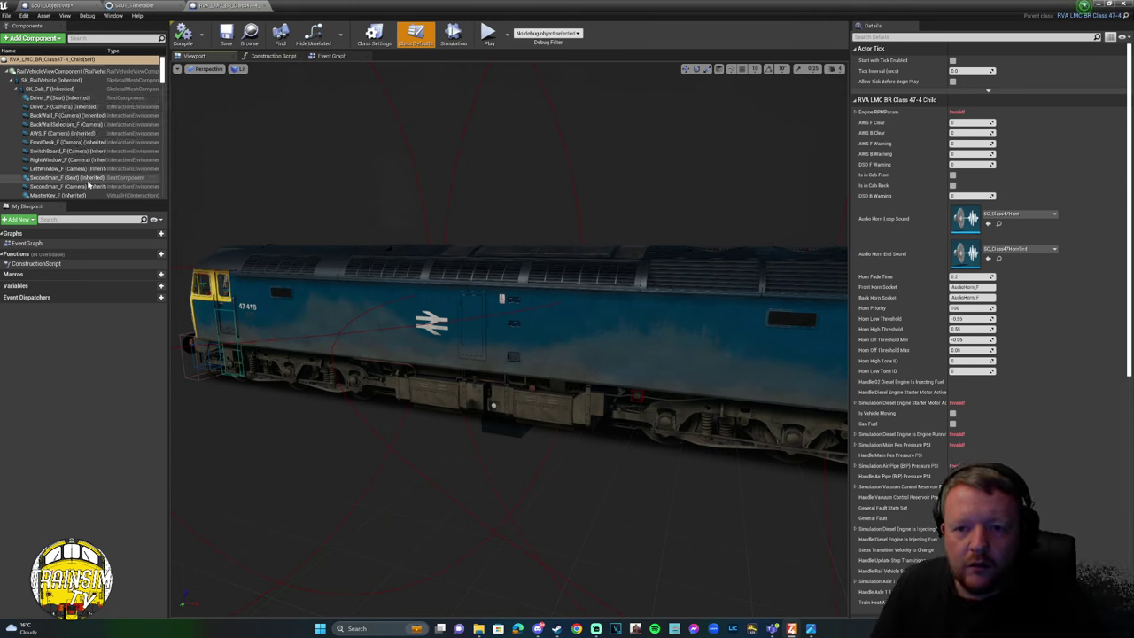
Find Reverser_F among the inherited front cab controls and examine its properties from the transform down to the events.
{"action": "scroll", "coordinate": [84, 168], "scroll_direction": "down", "scroll_amount": 1}
{"action": "scroll", "coordinate": [86, 182], "scroll_direction": "down", "scroll_amount": 4}
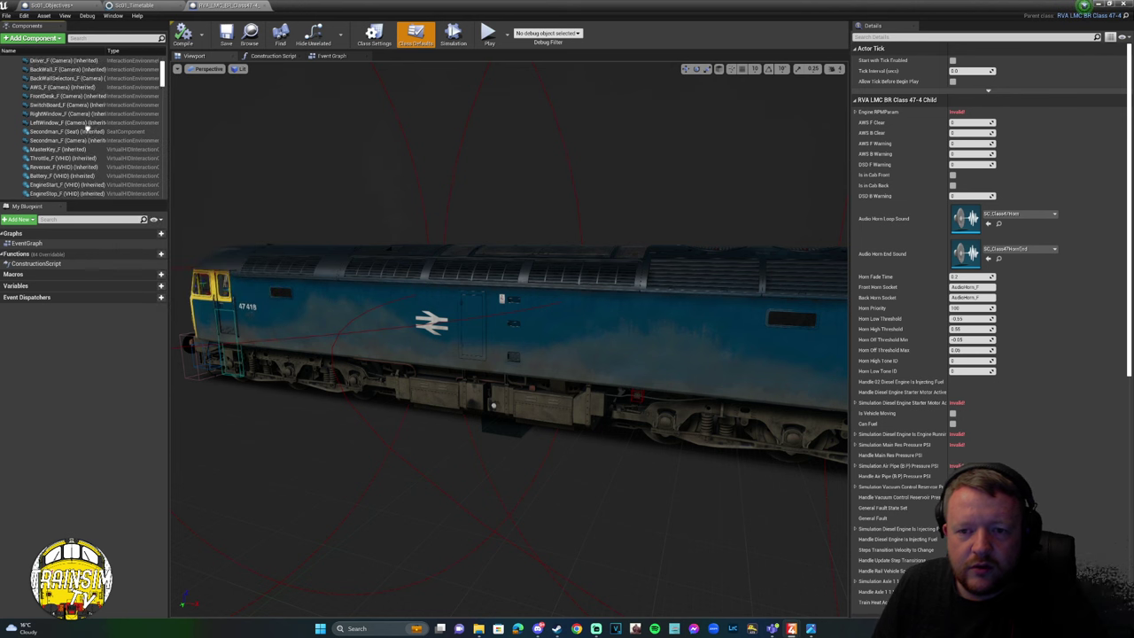
{"action": "left_click", "coordinate": [86, 166]}
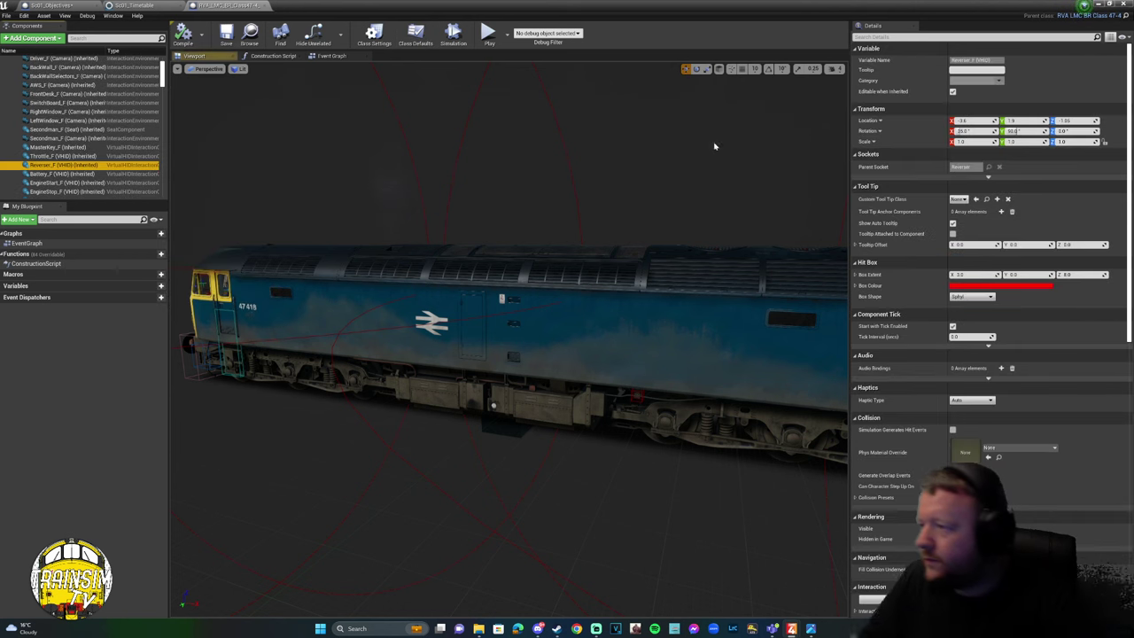
{"action": "scroll", "coordinate": [950, 109], "scroll_direction": "down", "scroll_amount": 2}
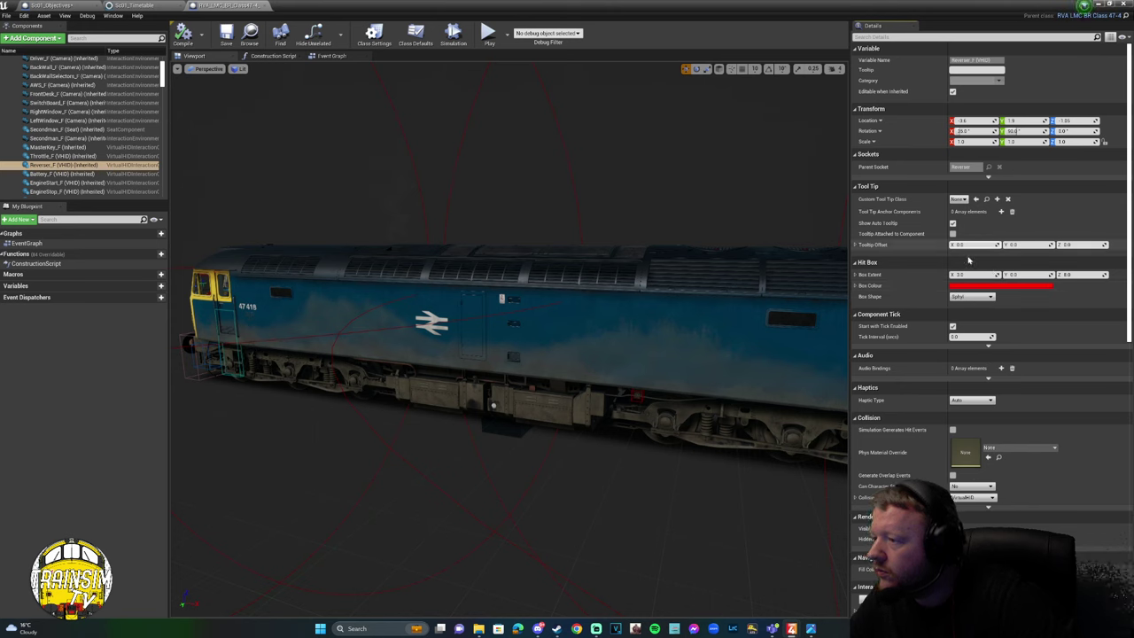
{"action": "scroll", "coordinate": [1023, 122], "scroll_direction": "down", "scroll_amount": 8}
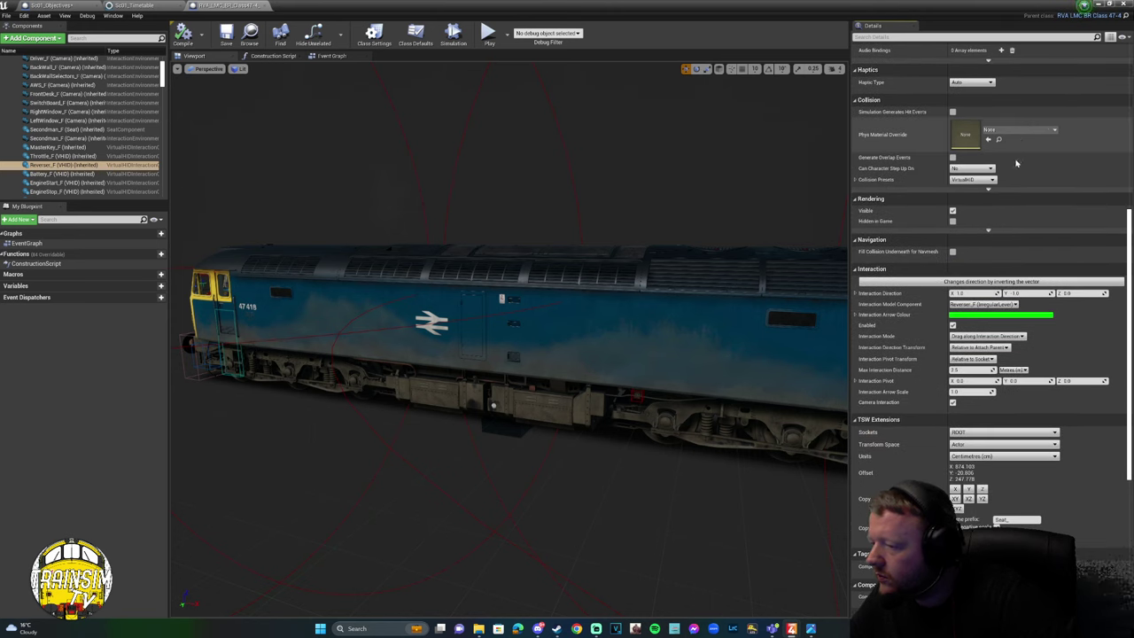
{"action": "scroll", "coordinate": [1026, 118], "scroll_direction": "down", "scroll_amount": 3}
{"action": "scroll", "coordinate": [1029, 116], "scroll_direction": "down", "scroll_amount": 4}
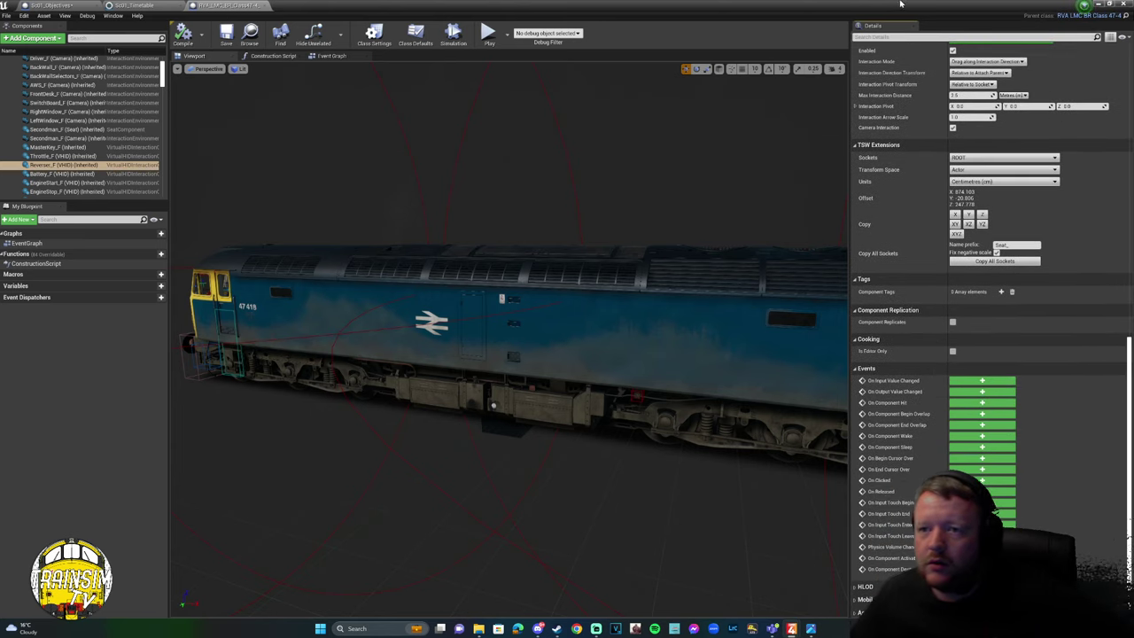
Check the child blueprint's Event Graph, close its Construction Script, and return to the locomotive viewport.
{"action": "left_click", "coordinate": [331, 55]}
{"action": "left_click", "coordinate": [298, 56]}
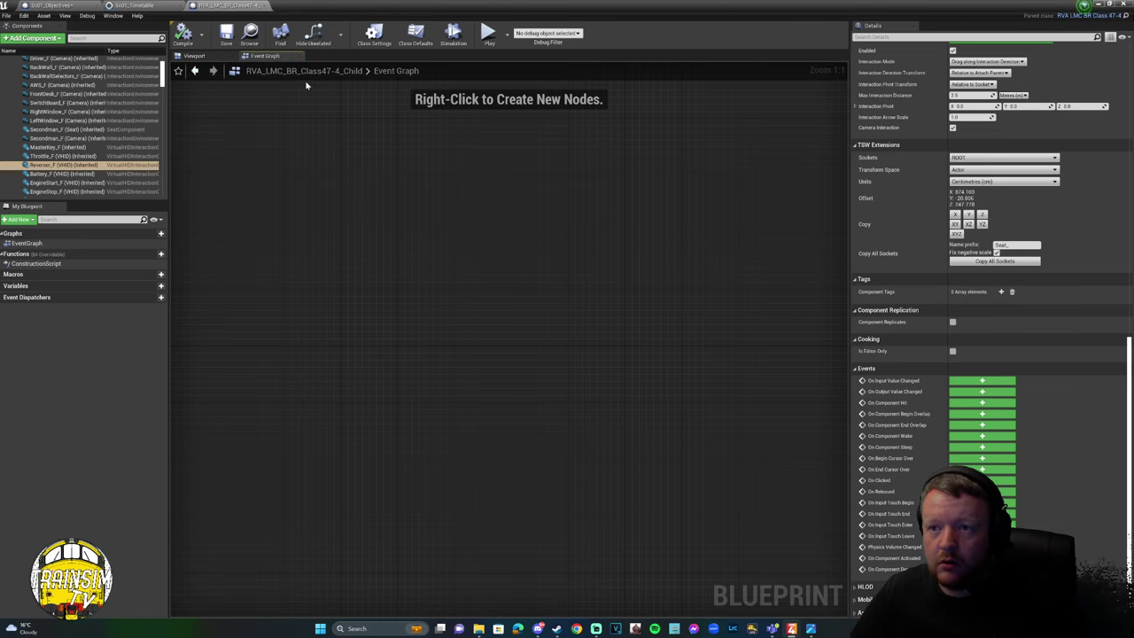
{"action": "left_click", "coordinate": [196, 55]}
Close the child blueprint, reopen it from the View folder, and display its locomotive viewport.
{"action": "left_click", "coordinate": [245, 5]}
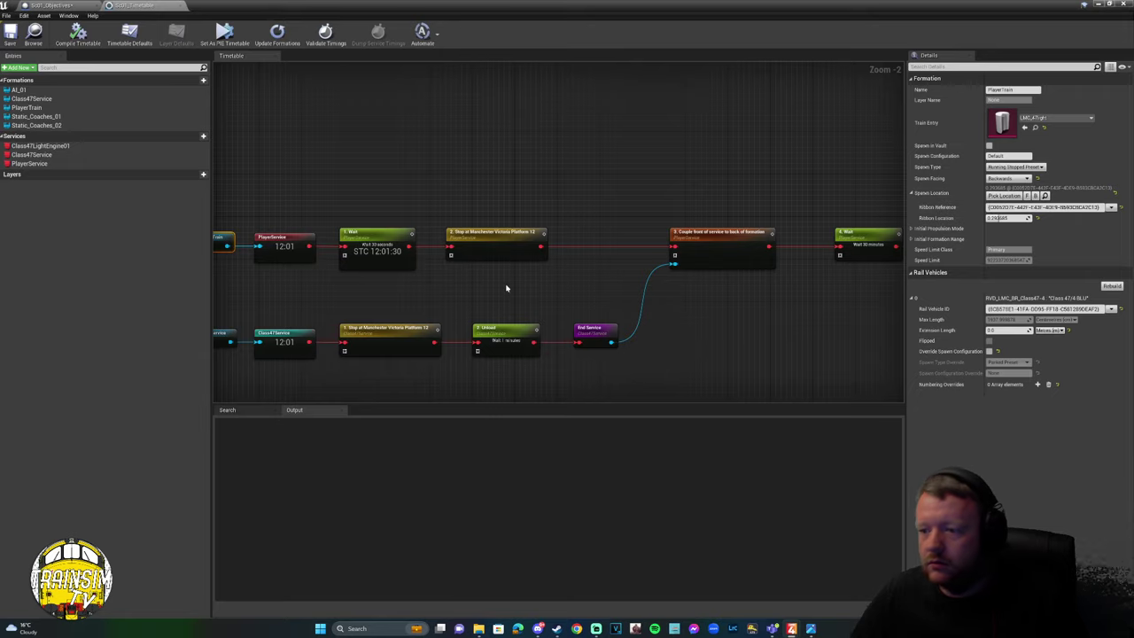
{"action": "left_click", "coordinate": [1096, 6]}
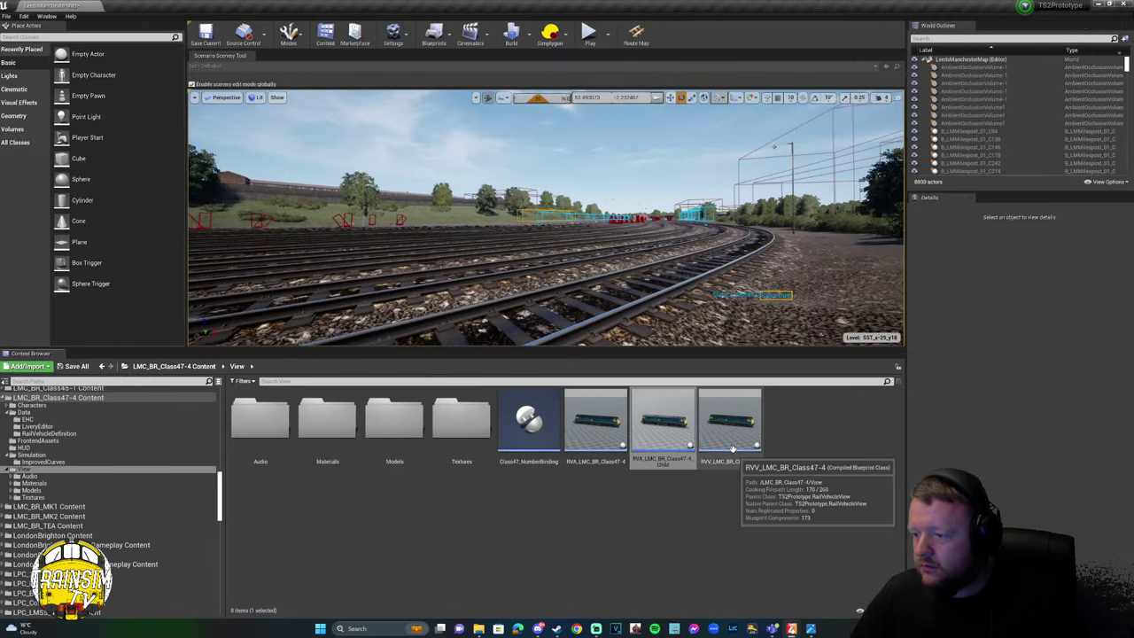
{"action": "double_click", "coordinate": [693, 463]}
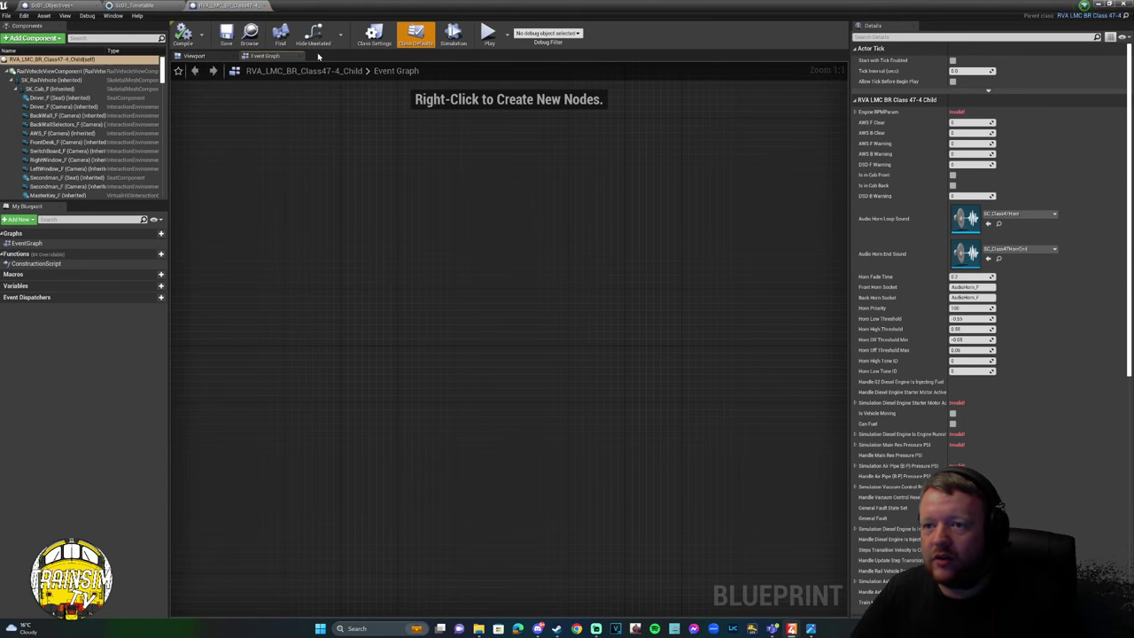
{"action": "left_click", "coordinate": [195, 55]}
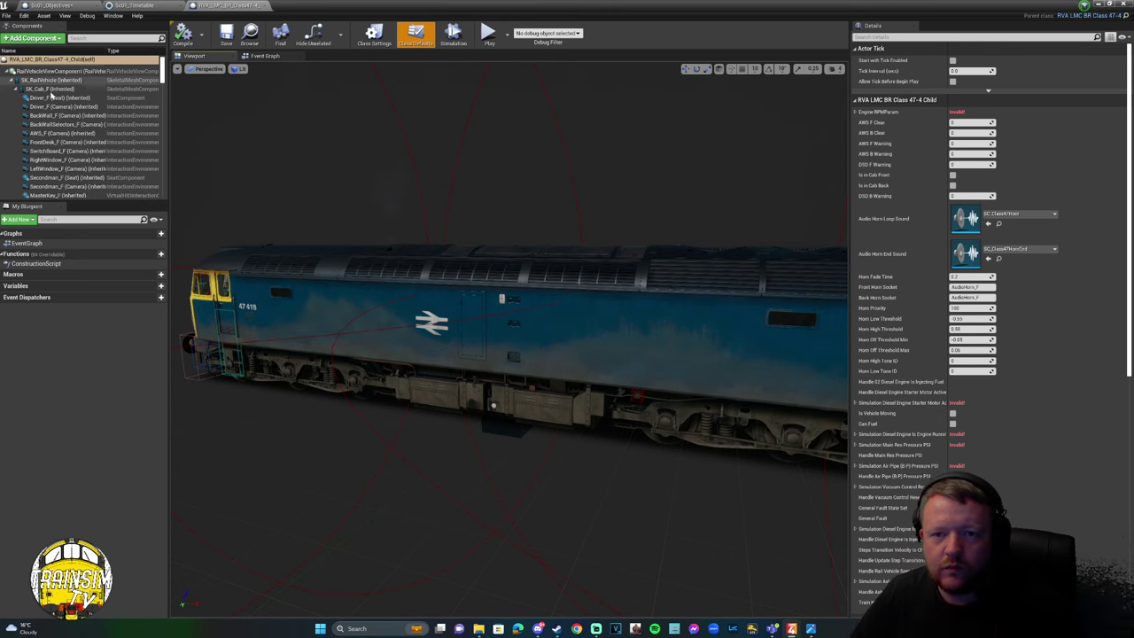
Look through the reopened child blueprint's class defaults for control-related settings.
{"action": "scroll", "coordinate": [944, 165], "scroll_direction": "down", "scroll_amount": 5}
{"action": "scroll", "coordinate": [945, 165], "scroll_direction": "down", "scroll_amount": 3}
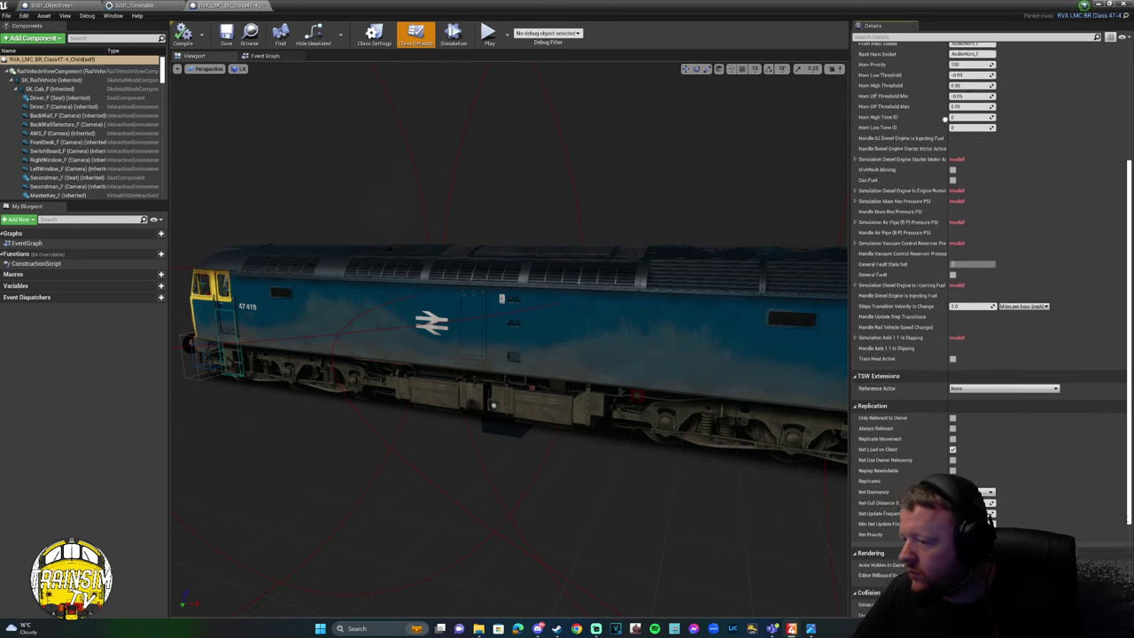
{"action": "scroll", "coordinate": [944, 165], "scroll_direction": "up", "scroll_amount": 8}
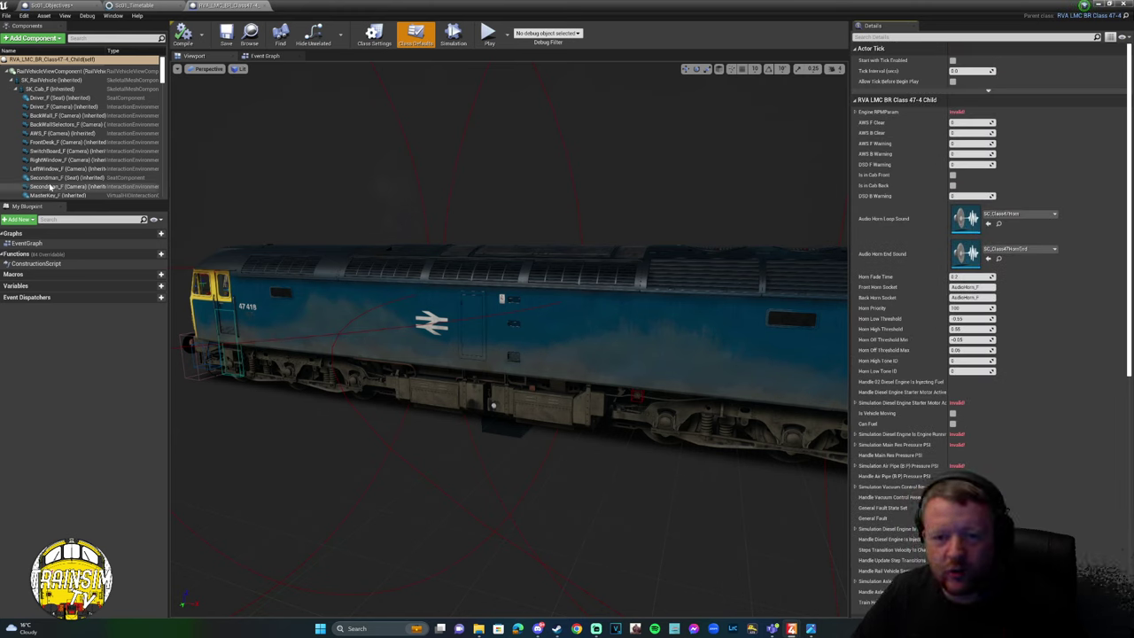
Select Reverser_F in the reopened blueprint and examine its properties as far as the Interaction settings.
{"action": "scroll", "coordinate": [63, 126], "scroll_direction": "down", "scroll_amount": 4}
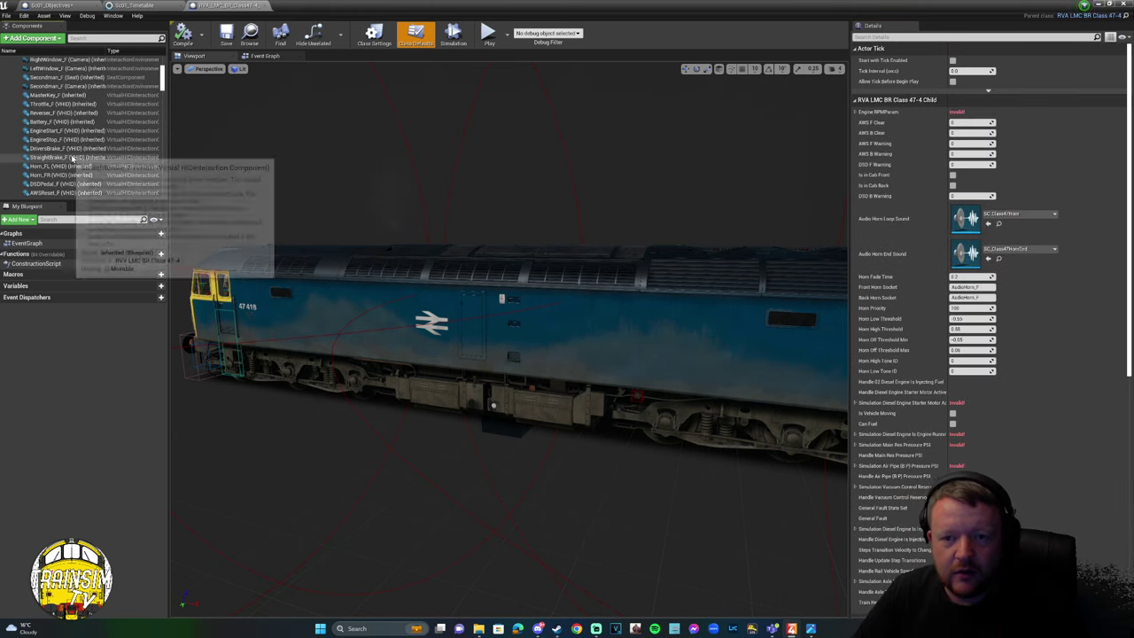
{"action": "left_click", "coordinate": [57, 114]}
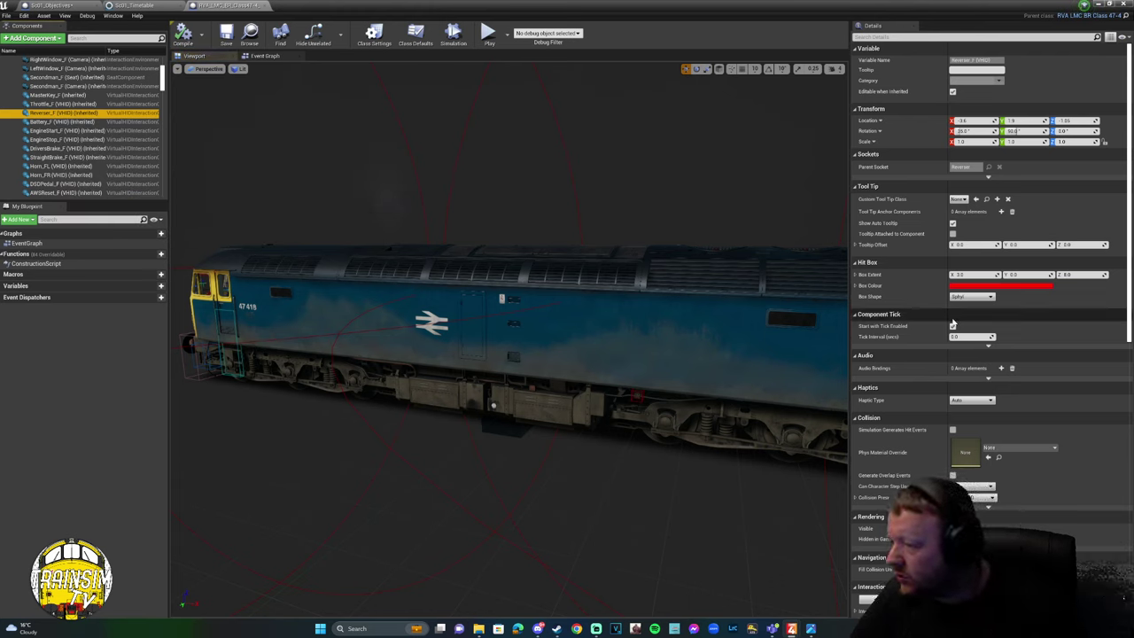
{"action": "scroll", "coordinate": [1028, 345], "scroll_direction": "down", "scroll_amount": 3}
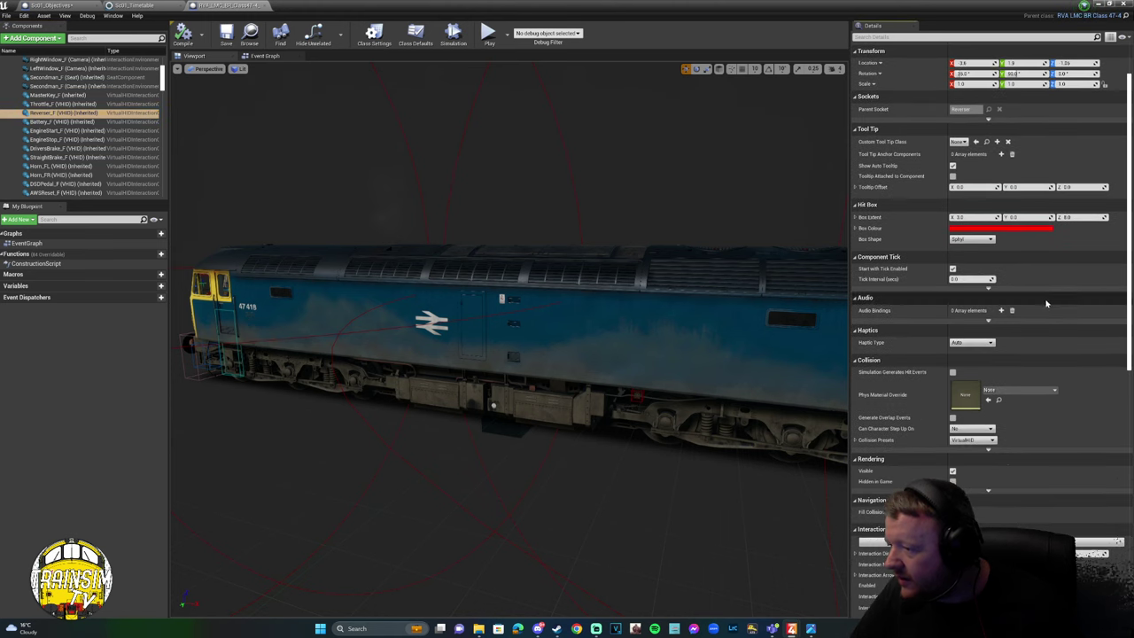
{"action": "scroll", "coordinate": [1019, 324], "scroll_direction": "down", "scroll_amount": 6}
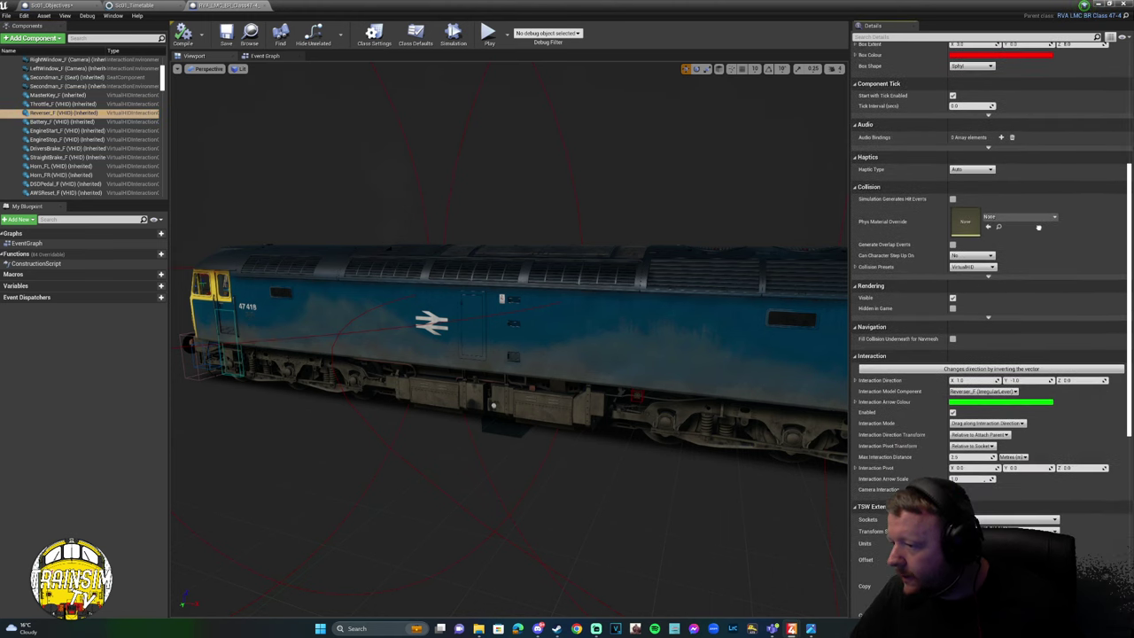
{"action": "scroll", "coordinate": [907, 319], "scroll_direction": "down", "scroll_amount": 2}
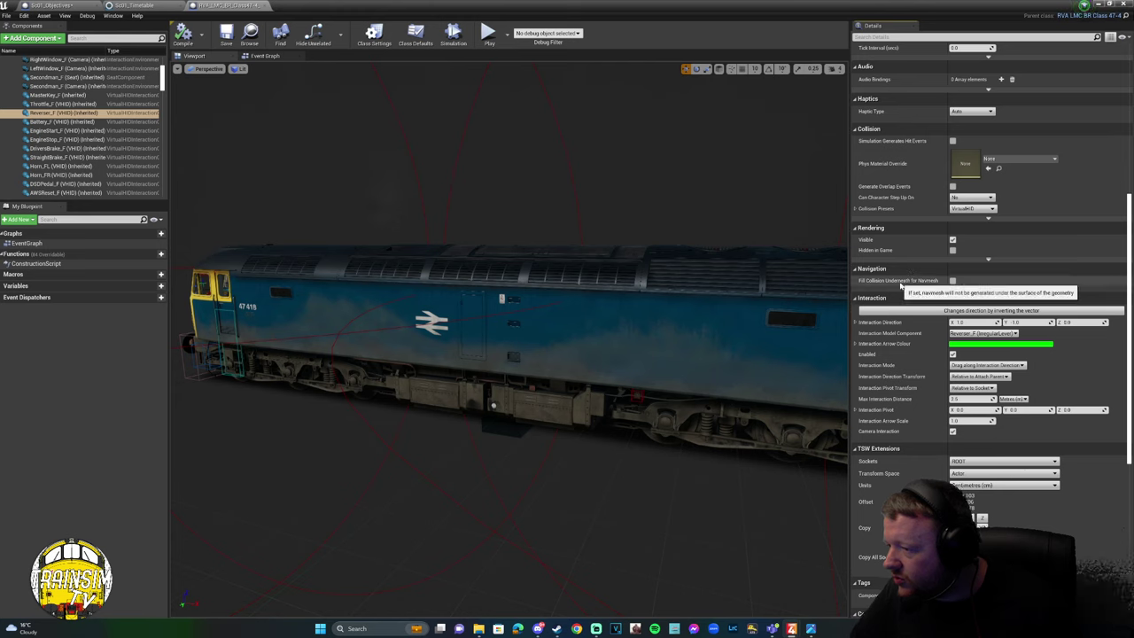
Inspect the individual X, Y and Z values of Reverser_F's Interaction Direction and Interaction Pivot.
{"action": "left_click", "coordinate": [856, 323]}
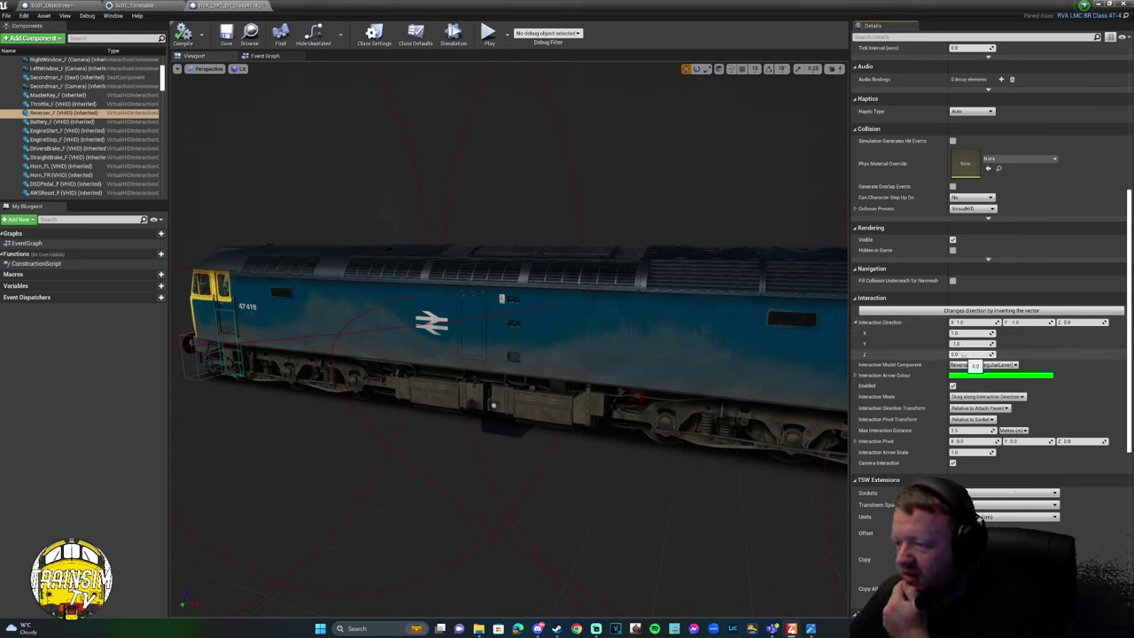
{"action": "left_click", "coordinate": [968, 343]}
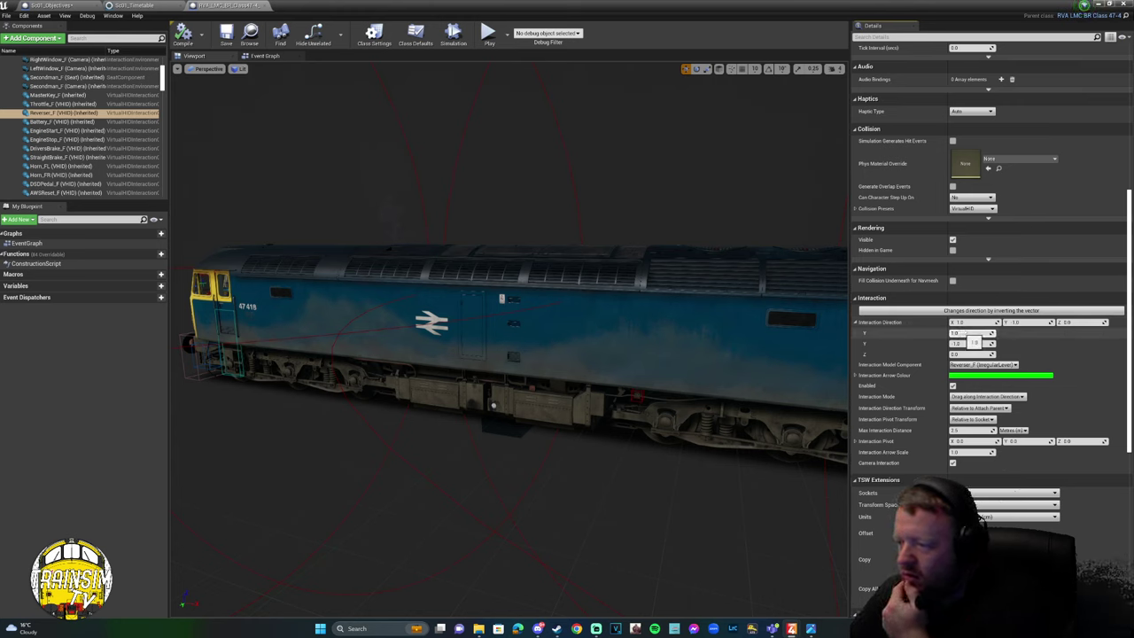
{"action": "left_click", "coordinate": [970, 344]}
{"action": "type", "text": "-1.0"}
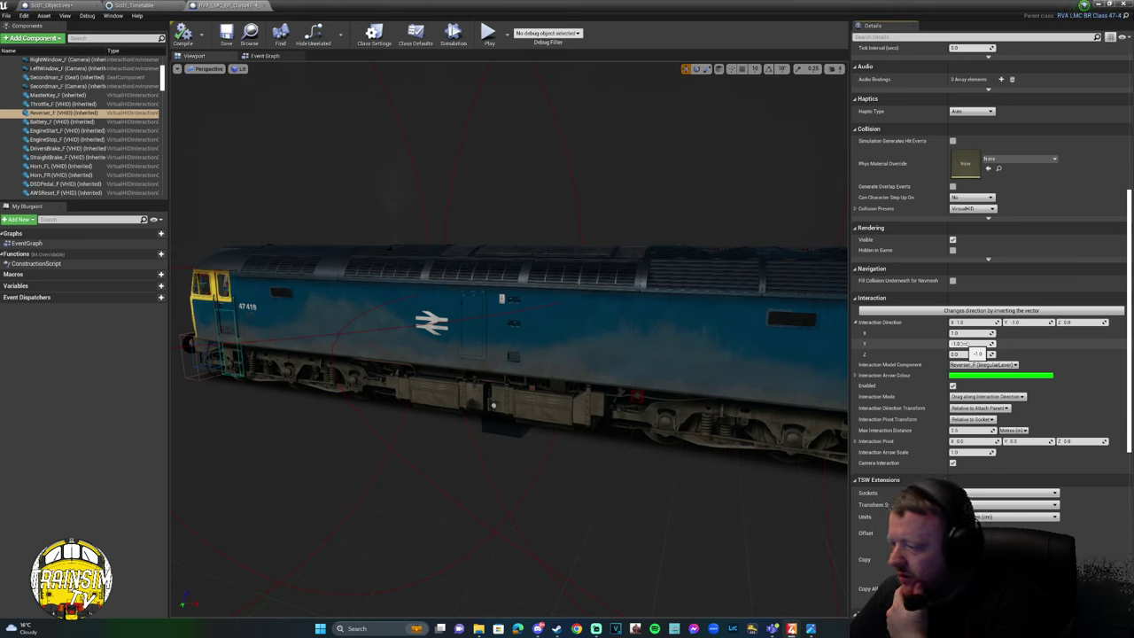
{"action": "left_click", "coordinate": [856, 441]}
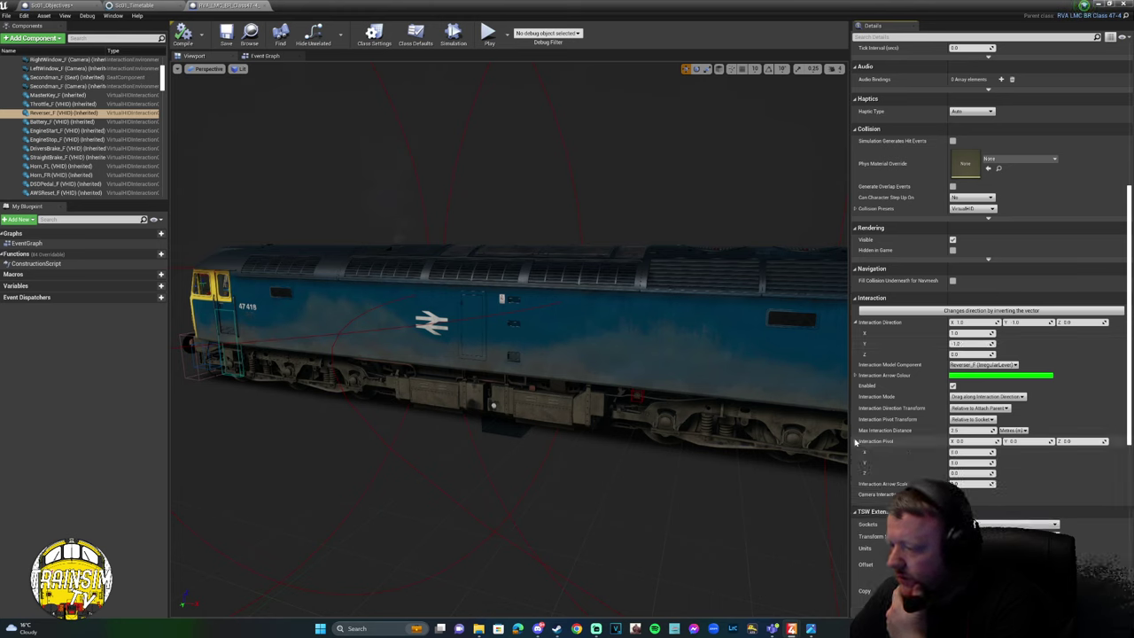
{"action": "left_click", "coordinate": [856, 441]}
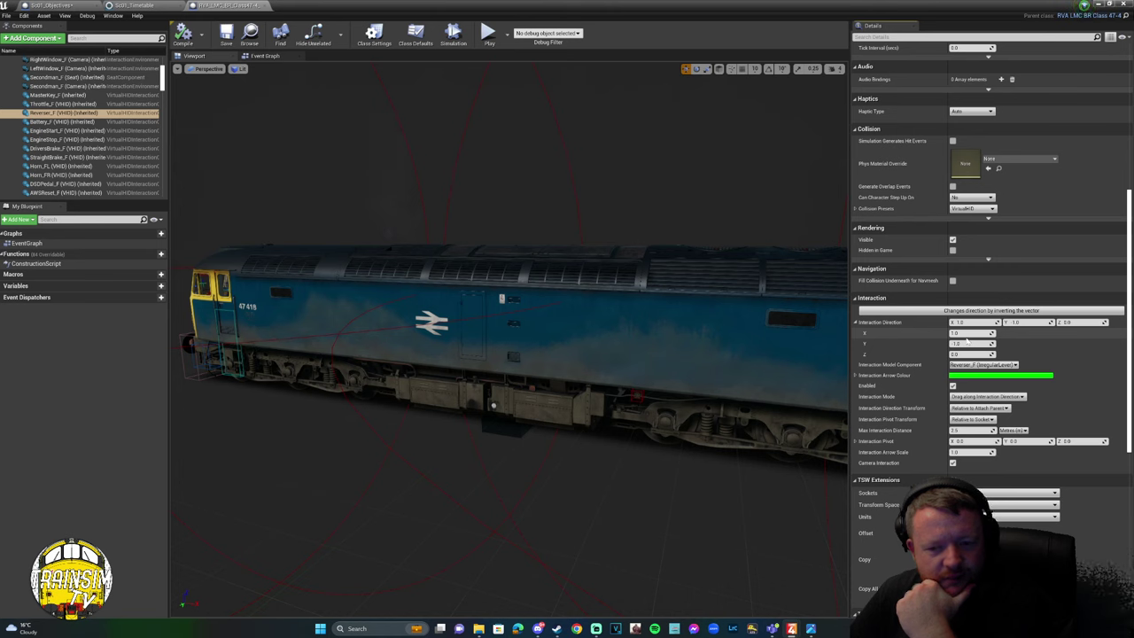
Review Reverser_F's TSW Extensions and events, and recheck its transform, collision and Interaction settings.
{"action": "scroll", "coordinate": [1055, 237], "scroll_direction": "down", "scroll_amount": 5}
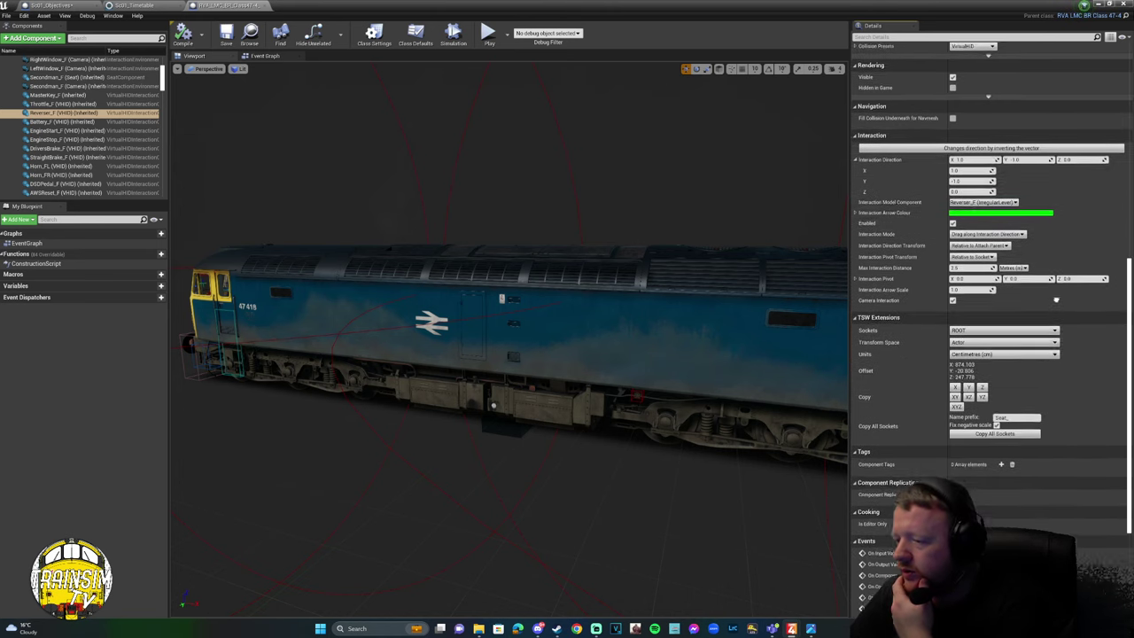
{"action": "scroll", "coordinate": [1055, 236], "scroll_direction": "down", "scroll_amount": 4}
{"action": "scroll", "coordinate": [1054, 303], "scroll_direction": "up", "scroll_amount": 4}
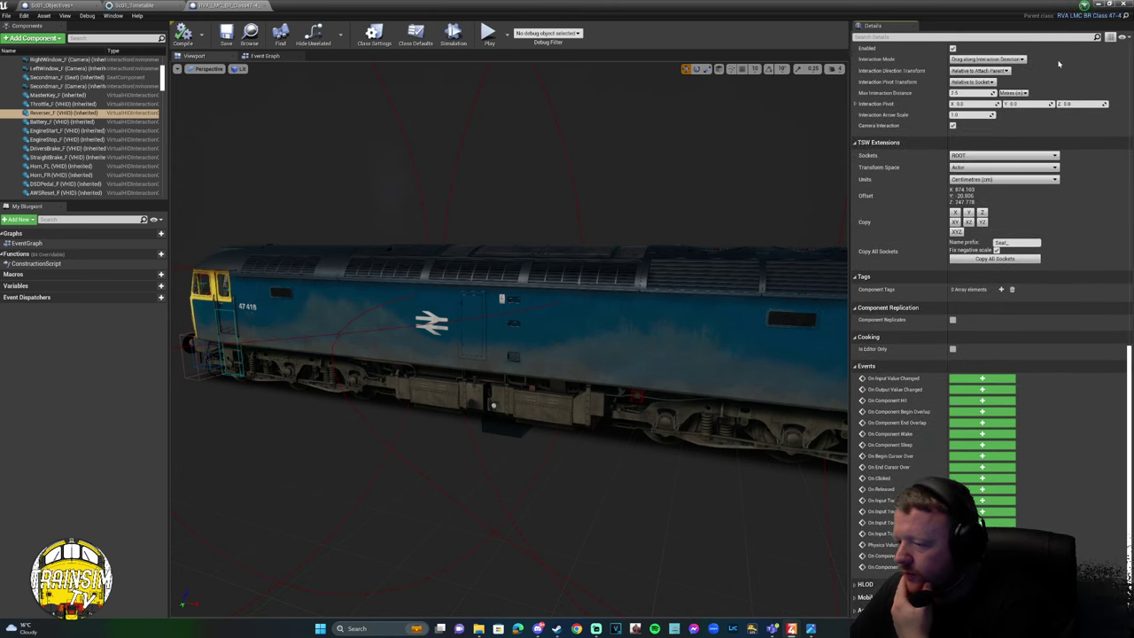
{"action": "scroll", "coordinate": [1053, 302], "scroll_direction": "up", "scroll_amount": 5}
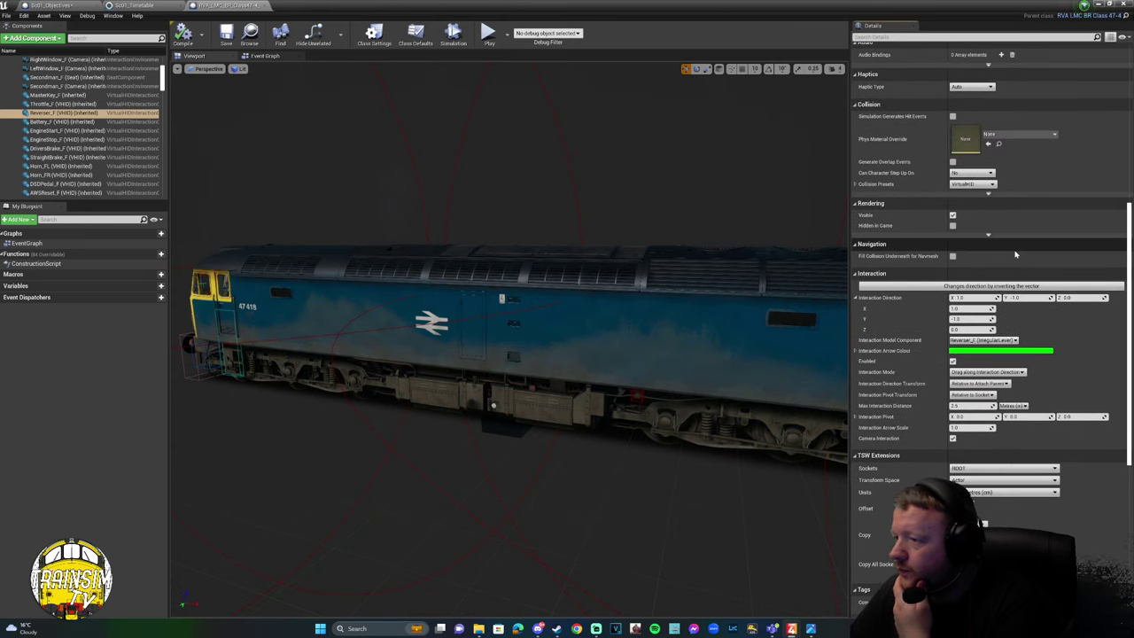
{"action": "scroll", "coordinate": [1014, 276], "scroll_direction": "up", "scroll_amount": 6}
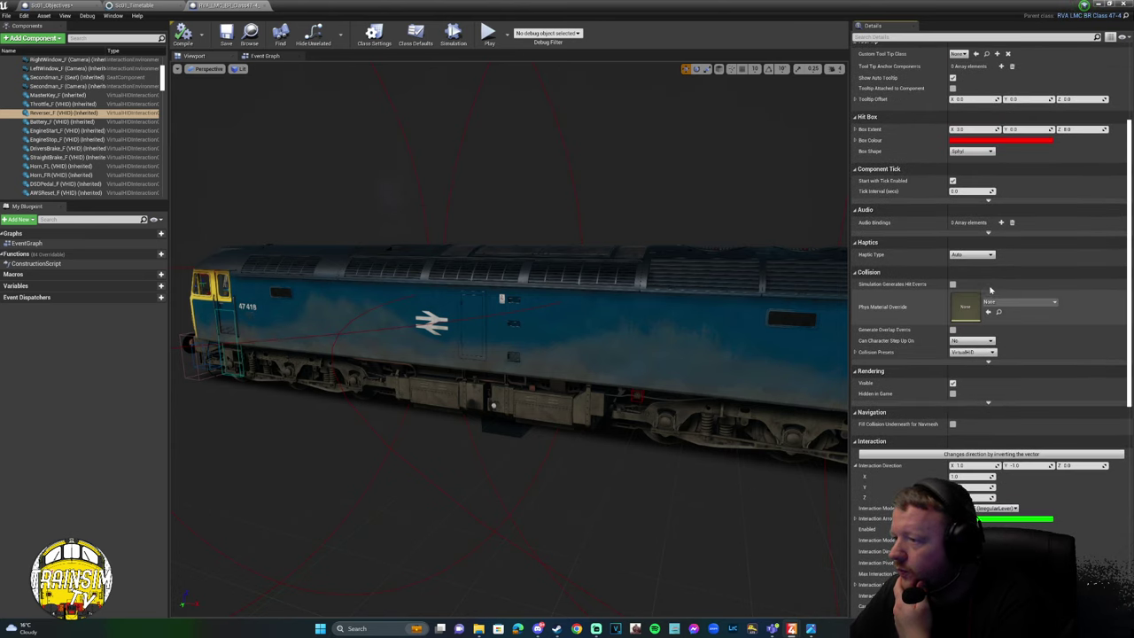
{"action": "scroll", "coordinate": [1006, 307], "scroll_direction": "up", "scroll_amount": 2}
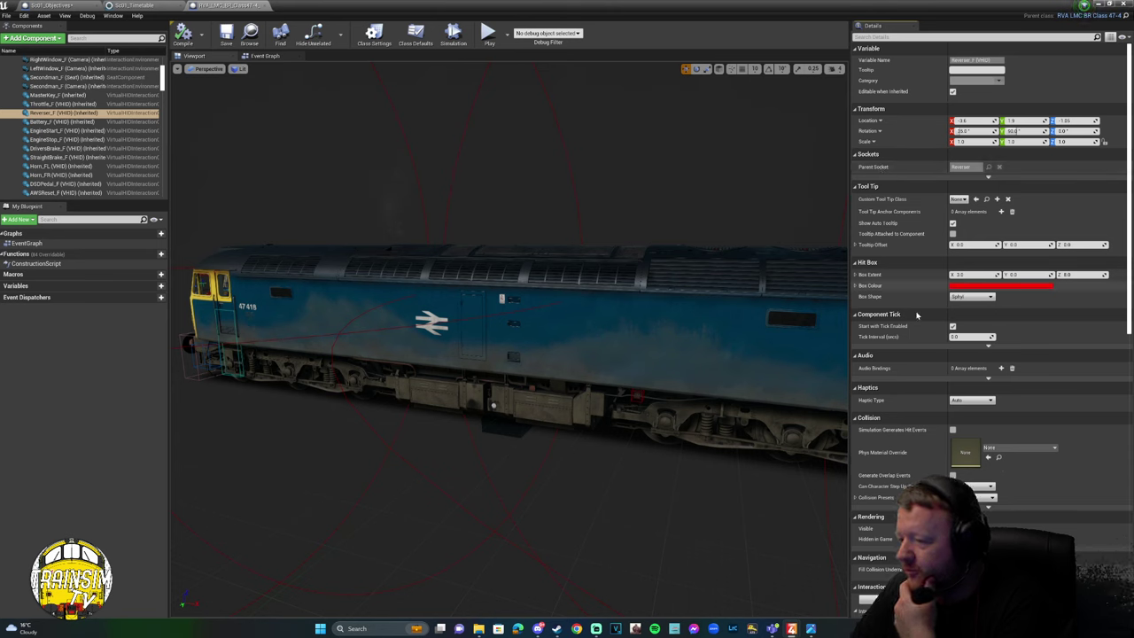
{"action": "scroll", "coordinate": [1056, 528], "scroll_direction": "down", "scroll_amount": 5}
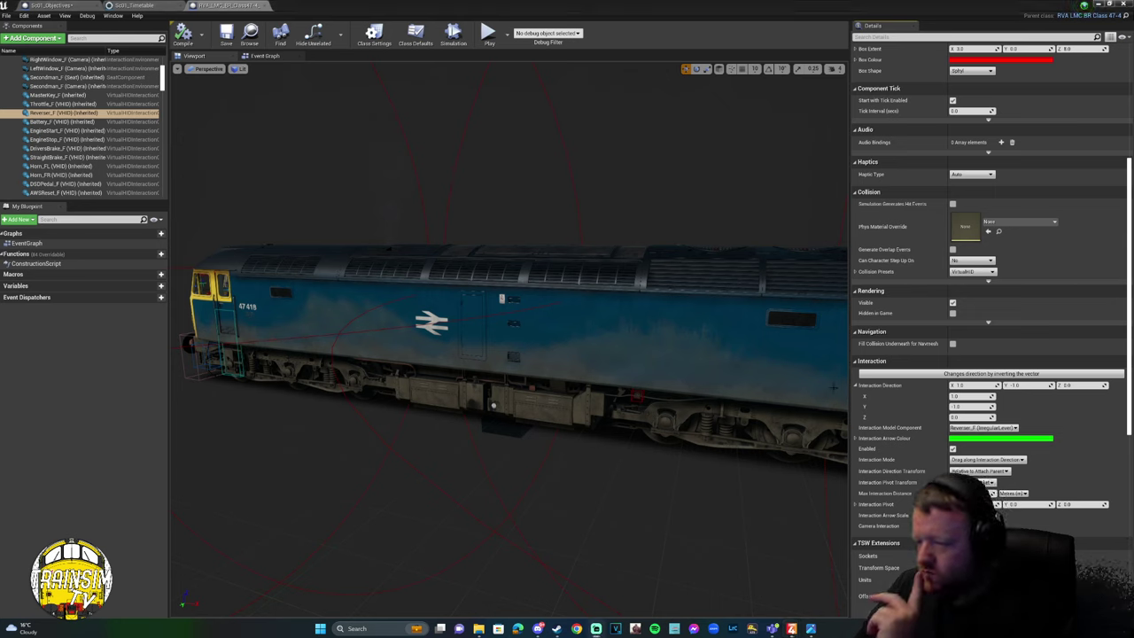
Reread Reverser_F's Collision, Interaction, TSW Extensions and Events settings in the child blueprint.
{"action": "scroll", "coordinate": [940, 294], "scroll_direction": "down", "scroll_amount": 2}
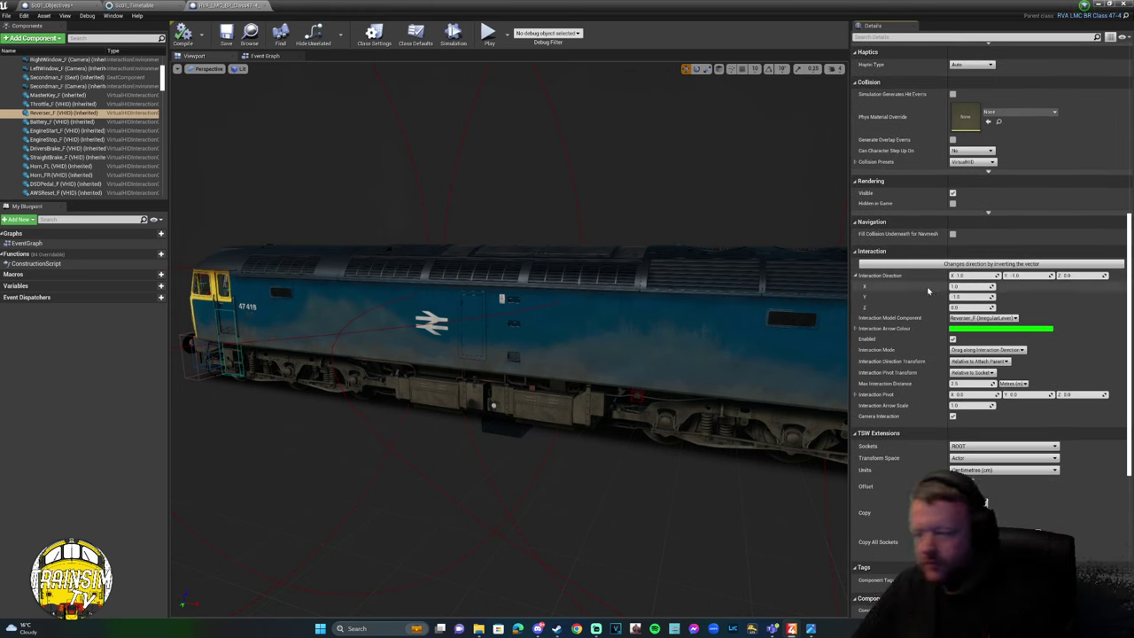
{"action": "scroll", "coordinate": [929, 291], "scroll_direction": "down", "scroll_amount": 1}
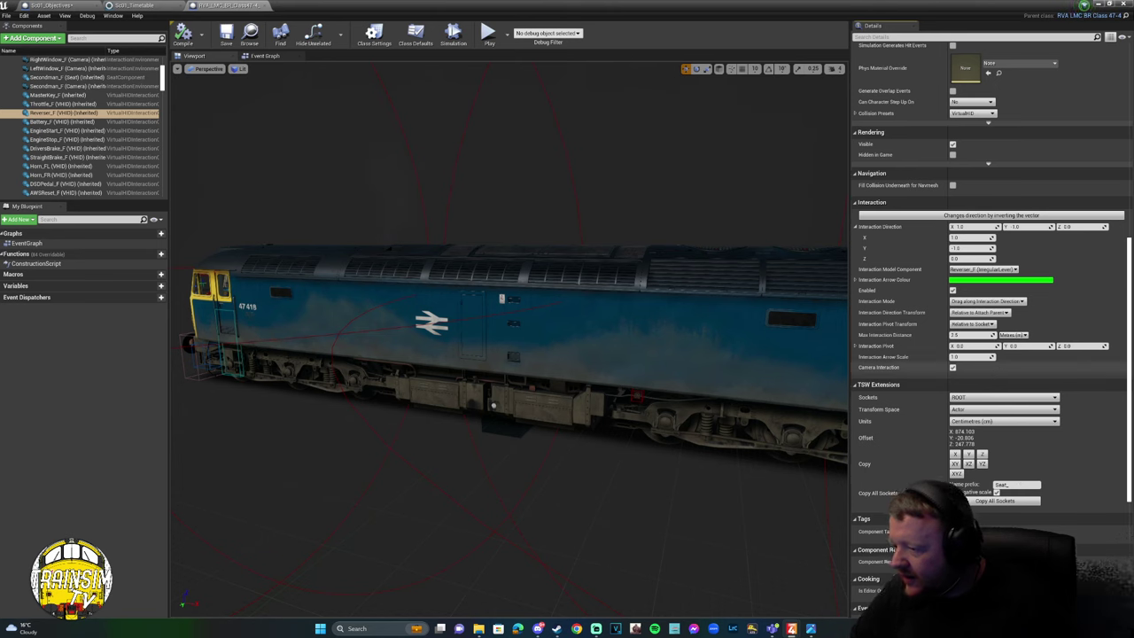
{"action": "scroll", "coordinate": [988, 310], "scroll_direction": "down", "scroll_amount": 2}
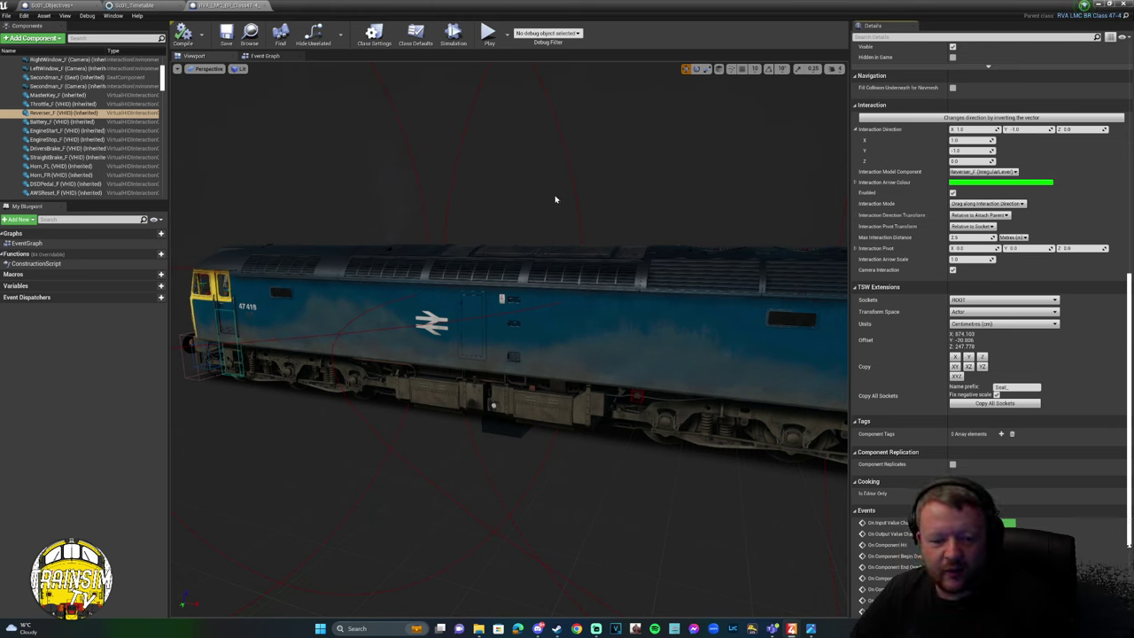
Select StraightBrake_F and examine its Interaction and TSW Extensions settings for comparison with the reverser.
{"action": "left_click", "coordinate": [62, 158]}
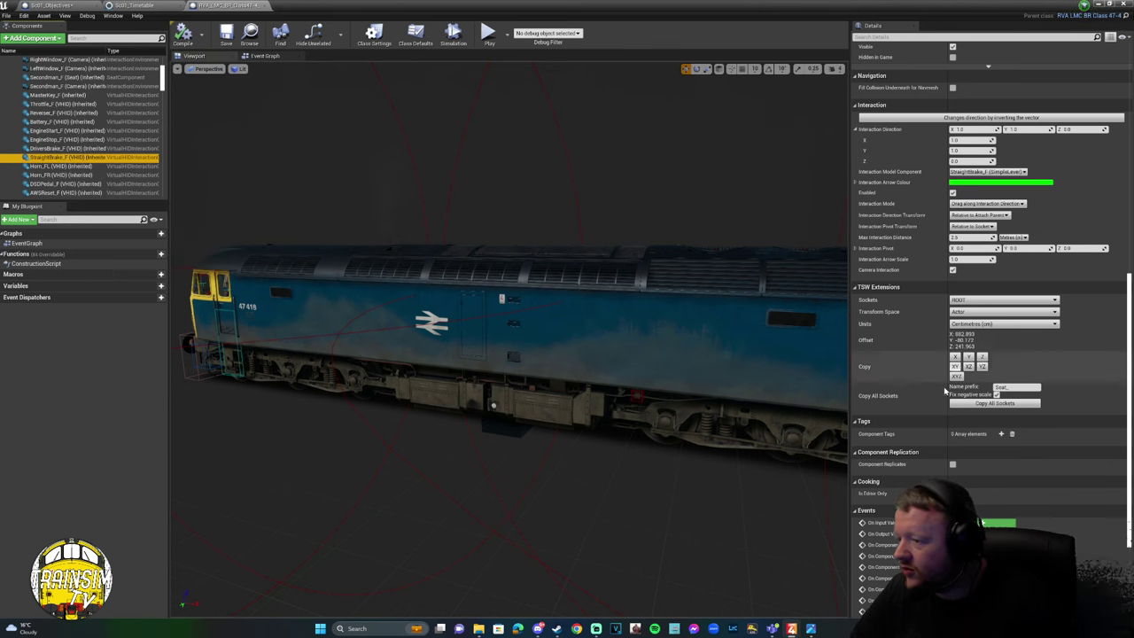
{"action": "scroll", "coordinate": [935, 255], "scroll_direction": "down", "scroll_amount": 3}
{"action": "scroll", "coordinate": [935, 255], "scroll_direction": "up", "scroll_amount": 5}
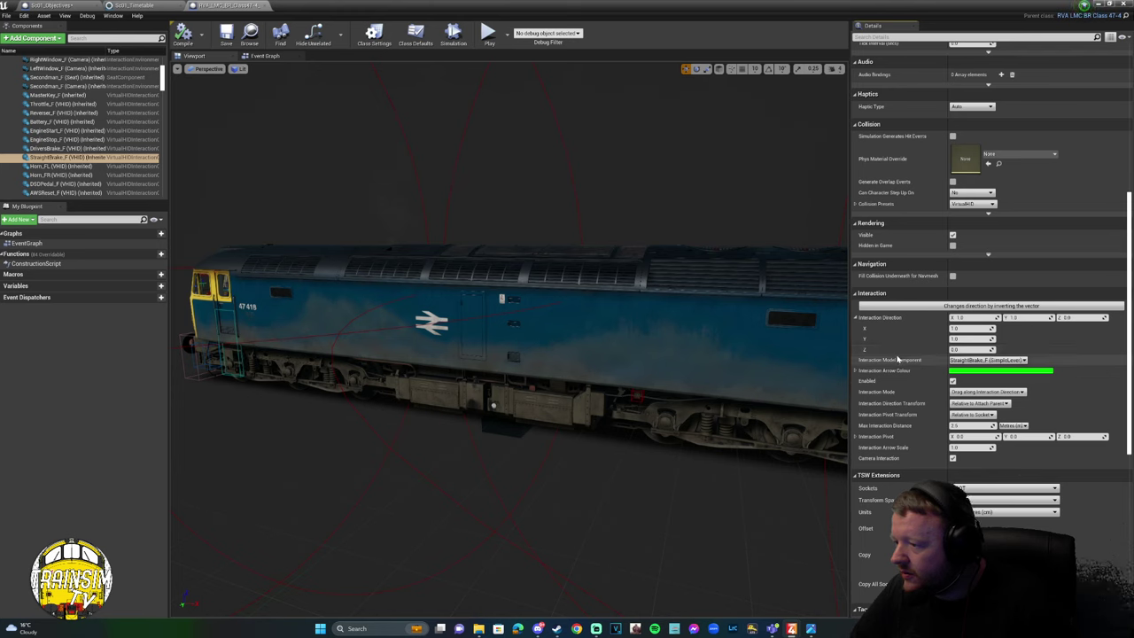
{"action": "left_click", "coordinate": [856, 372]}
{"action": "left_click", "coordinate": [855, 371]}
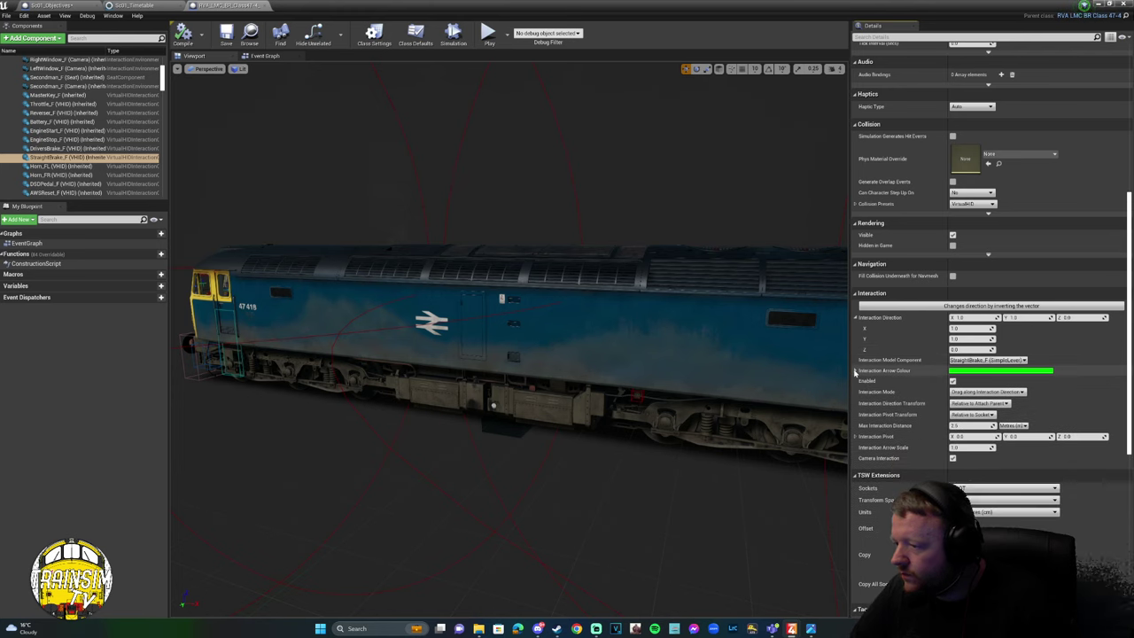
{"action": "scroll", "coordinate": [873, 337], "scroll_direction": "down", "scroll_amount": 3}
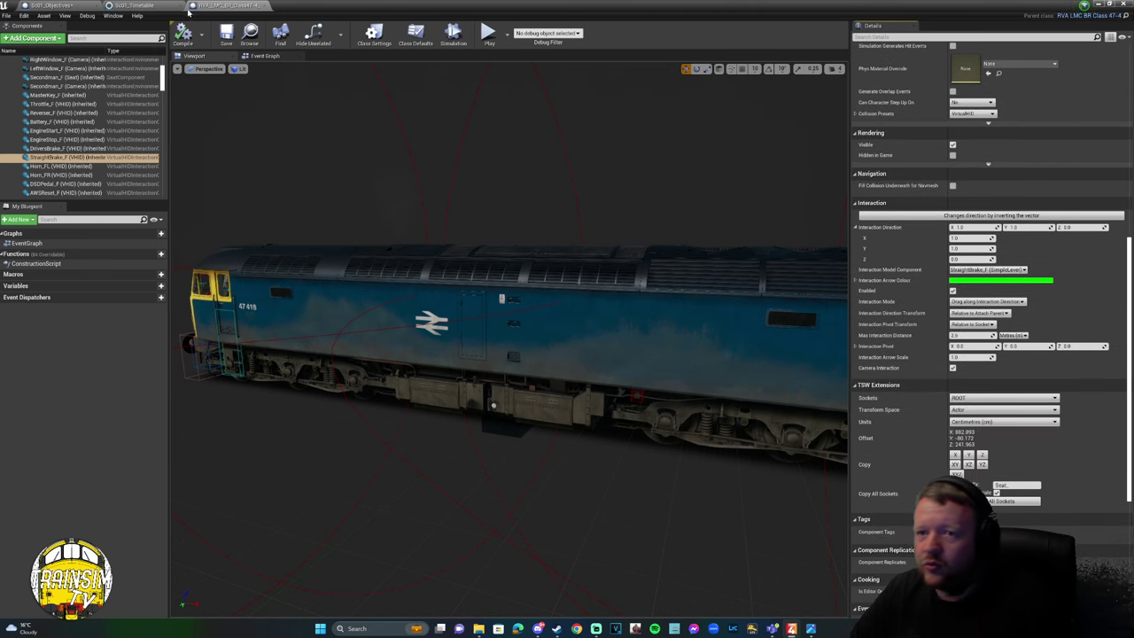
Check the child blueprint's event graph and construction script entries for control logic, and recheck Reverser_F's properties.
{"action": "left_click", "coordinate": [259, 56]}
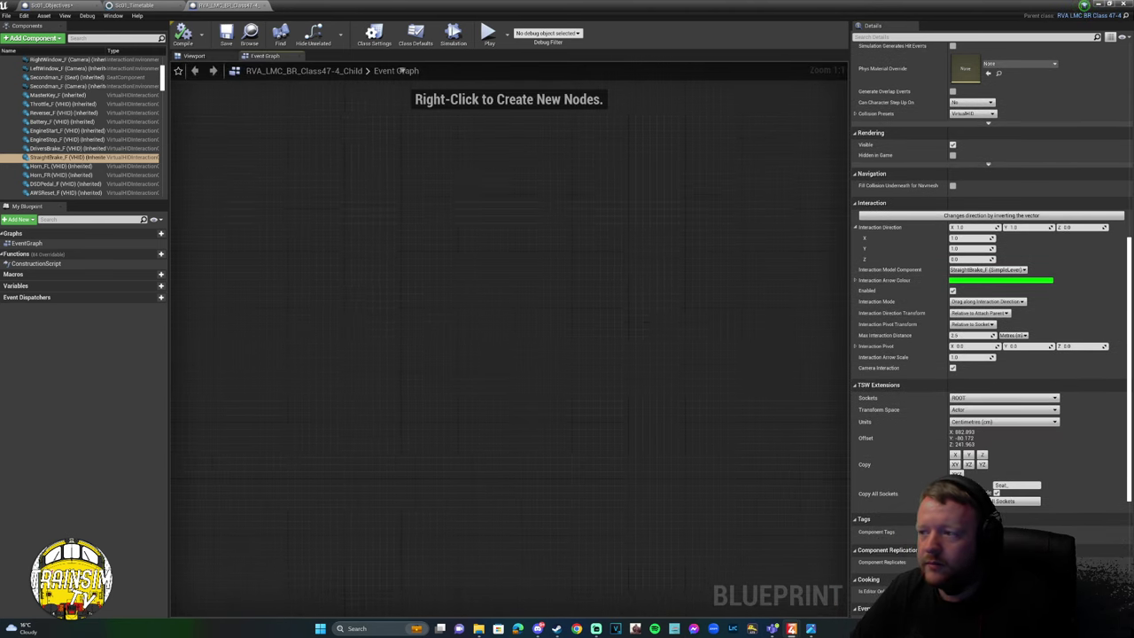
{"action": "scroll", "coordinate": [474, 360], "scroll_direction": "down", "scroll_amount": 3}
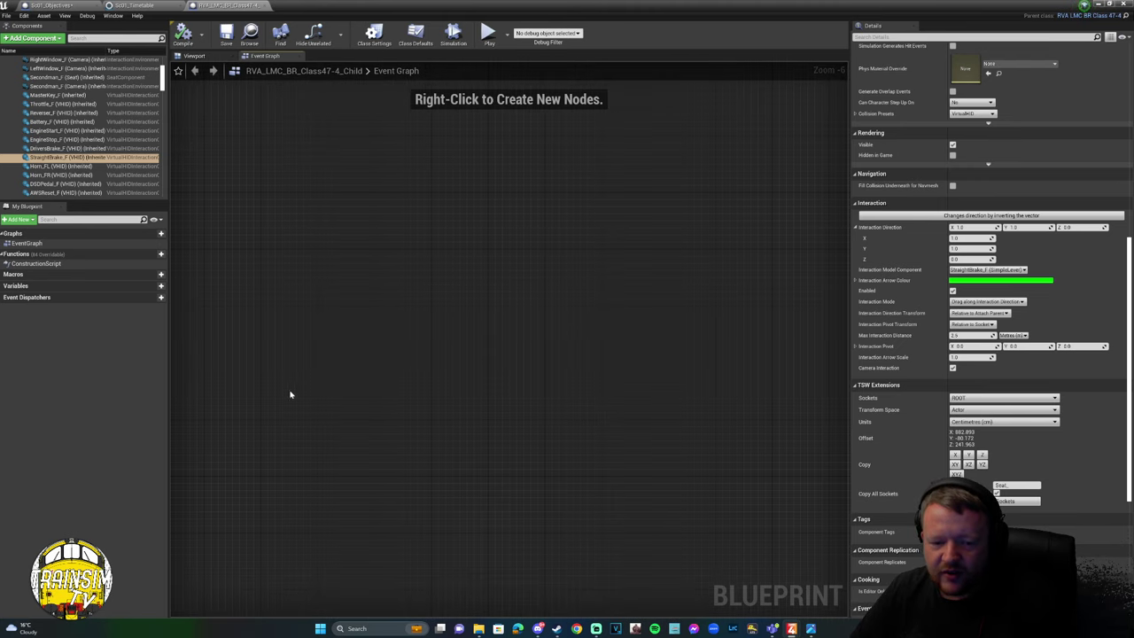
{"action": "left_click", "coordinate": [29, 243]}
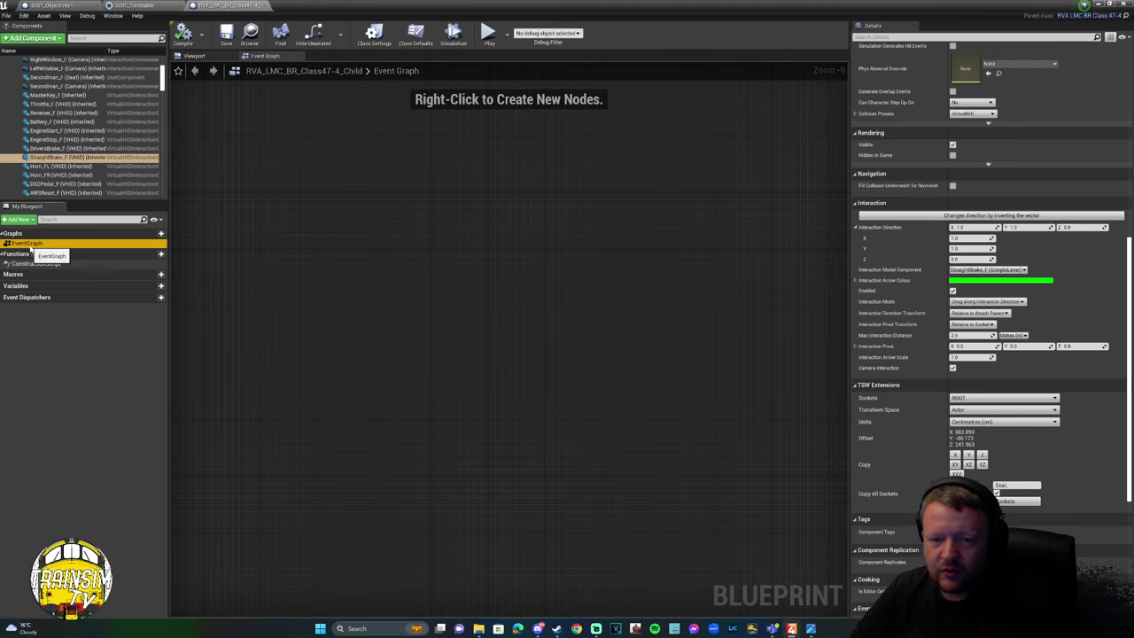
{"action": "left_click", "coordinate": [38, 265]}
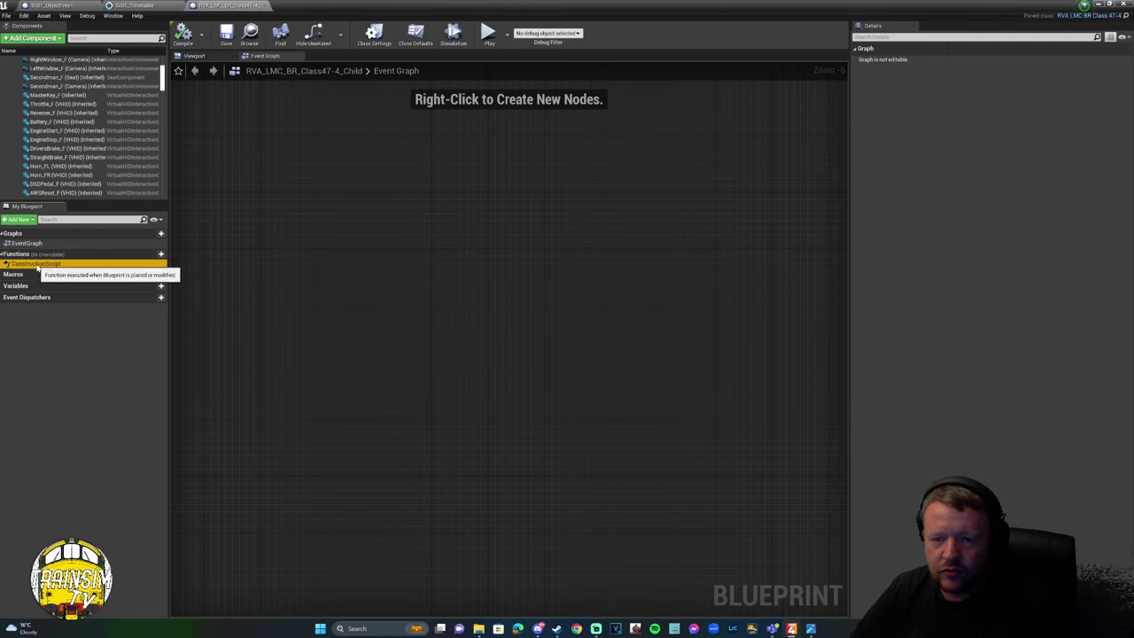
{"action": "left_click_drag", "start_coordinate": [39, 265], "coordinate": [327, 59]}
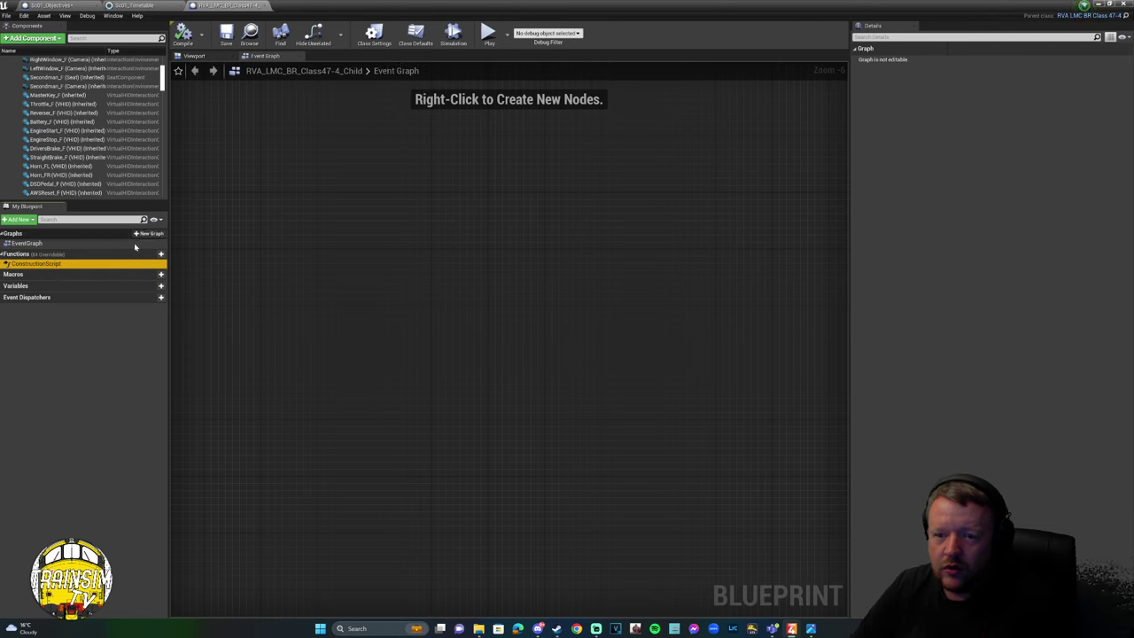
{"action": "left_click", "coordinate": [26, 243]}
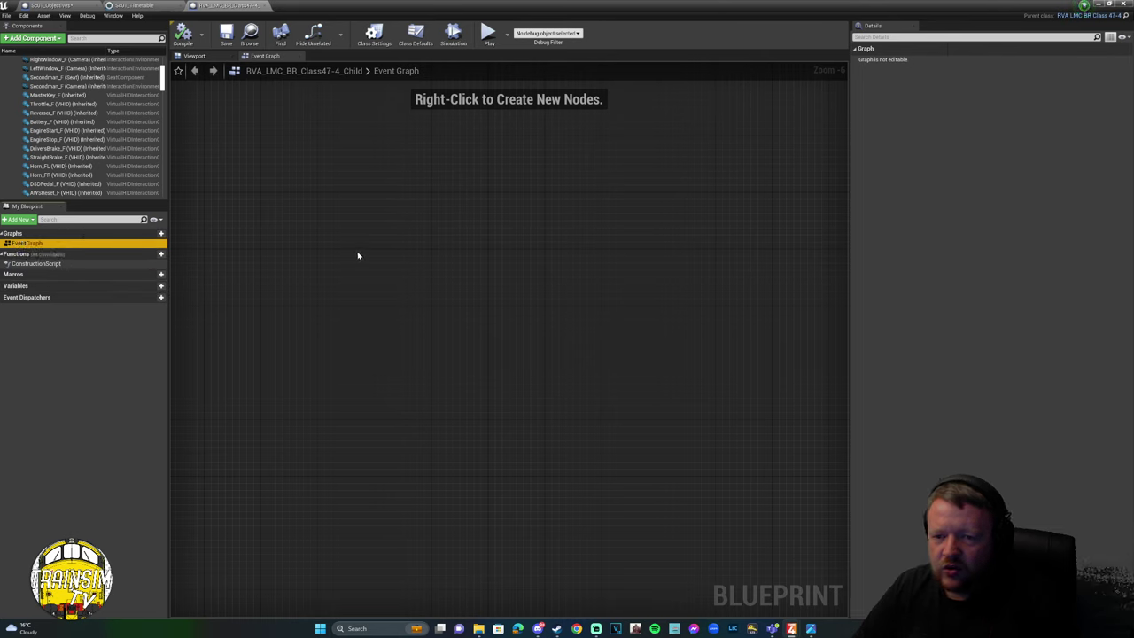
{"action": "left_click", "coordinate": [41, 112]}
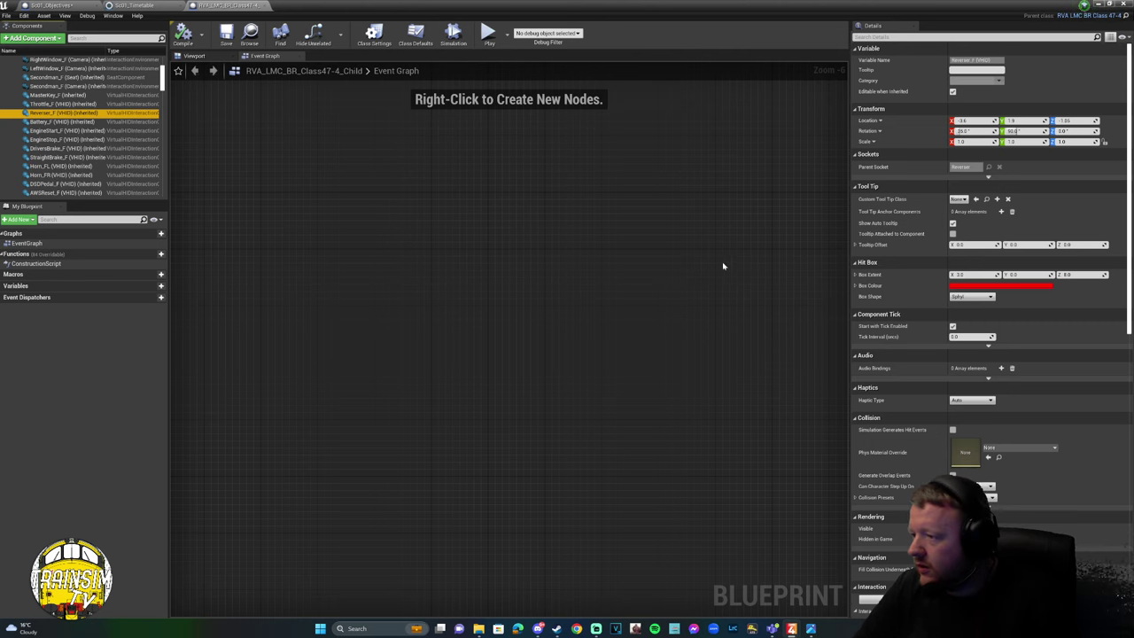
{"action": "left_click", "coordinate": [661, 378]}
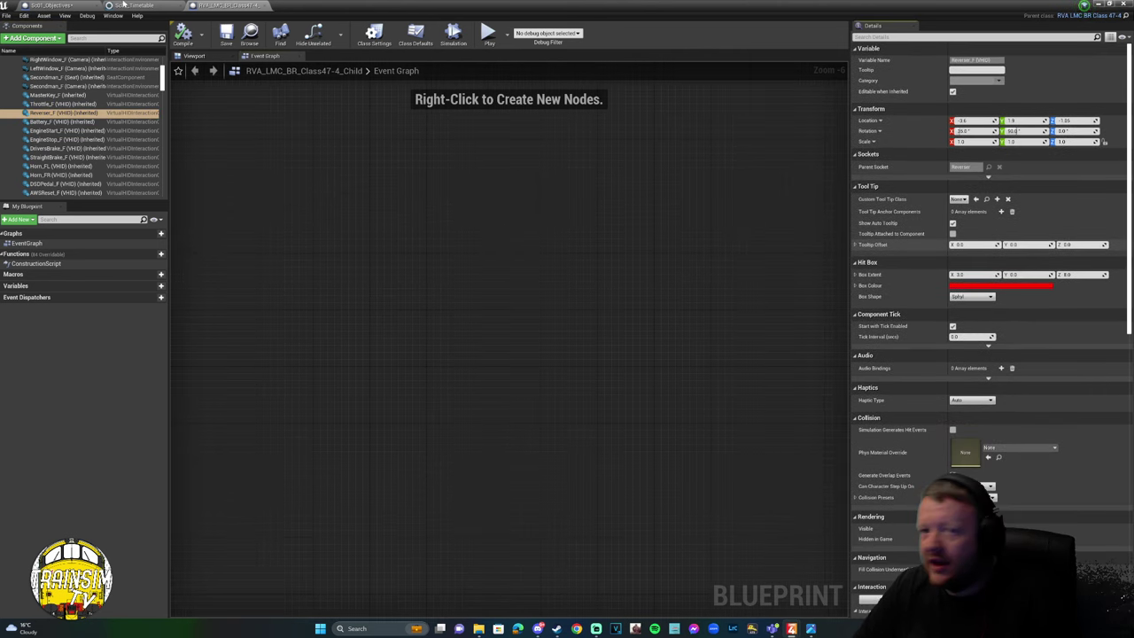
Close the child blueprint and, in Sc01_Objectives, set Sc01_ReverserForward01 to check for below output with an output value of 1.0.
{"action": "left_click", "coordinate": [133, 6]}
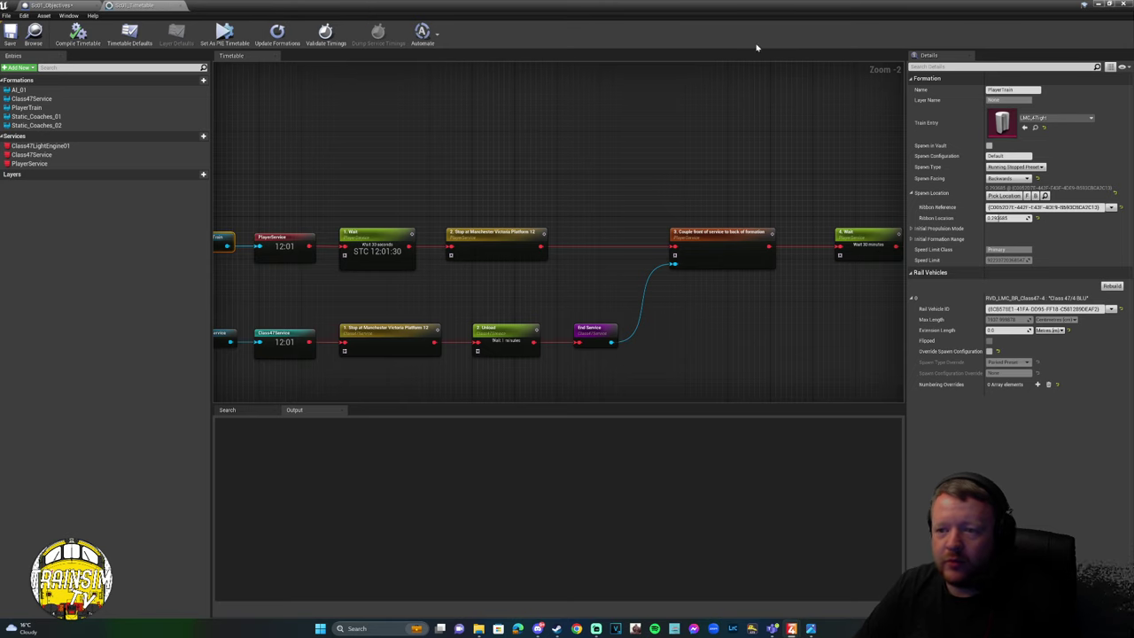
{"action": "left_click", "coordinate": [51, 5]}
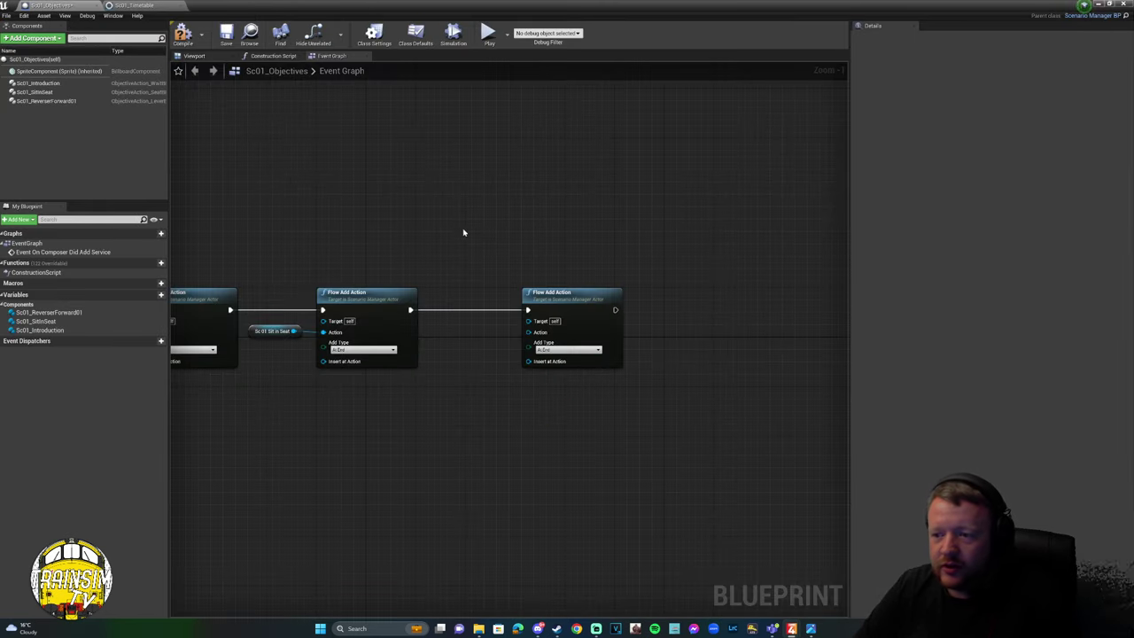
{"action": "left_click", "coordinate": [46, 100]}
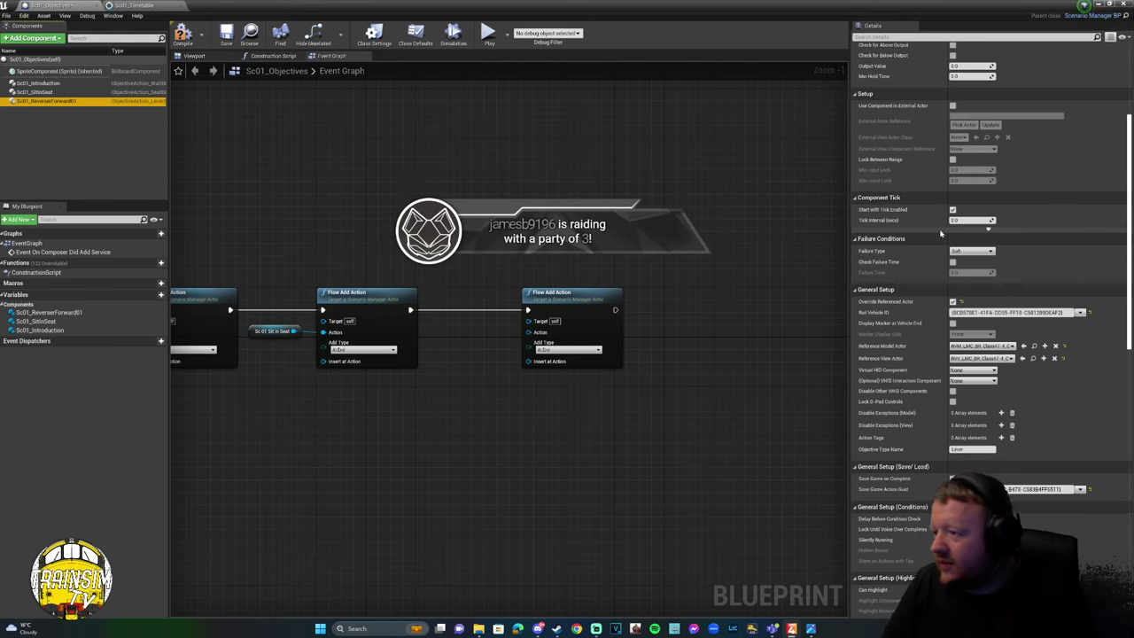
{"action": "scroll", "coordinate": [903, 171], "scroll_direction": "up", "scroll_amount": 5}
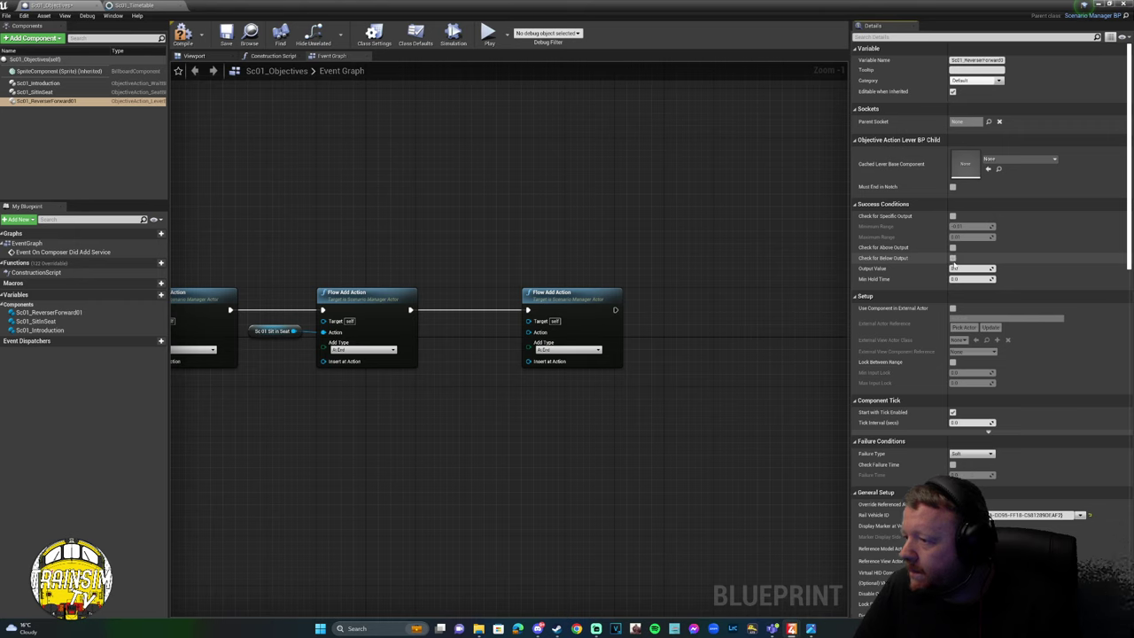
{"action": "left_click", "coordinate": [953, 258]}
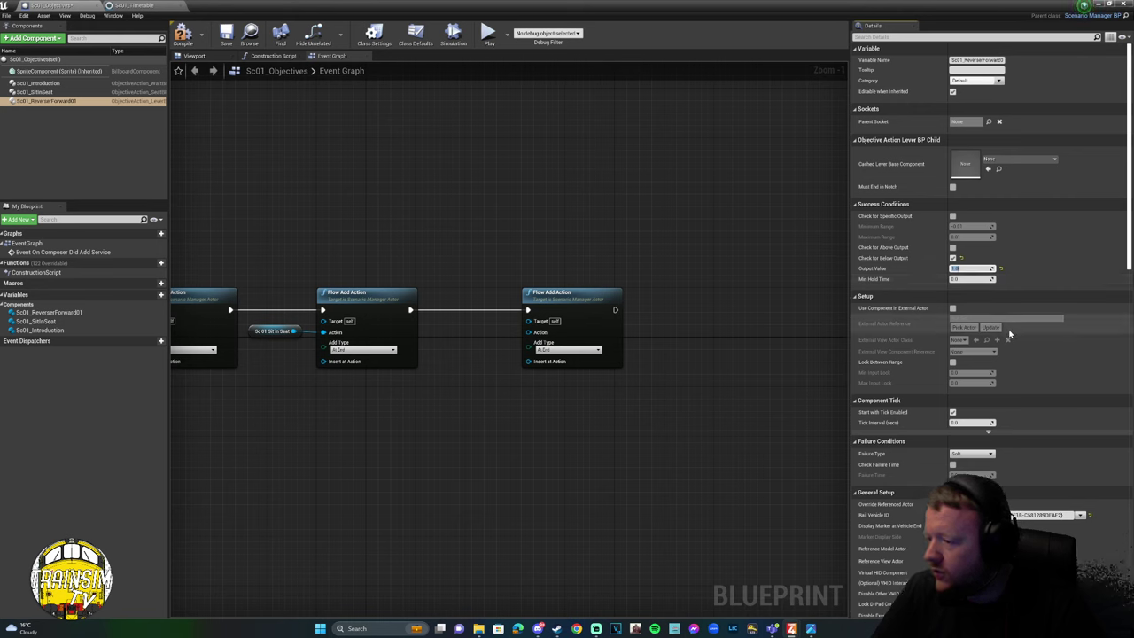
Assign Reverser_B (IrregularLever) as the Virtual HID Component of Sc01_ReverserForward01.
{"action": "scroll", "coordinate": [1006, 327], "scroll_direction": "down", "scroll_amount": 4}
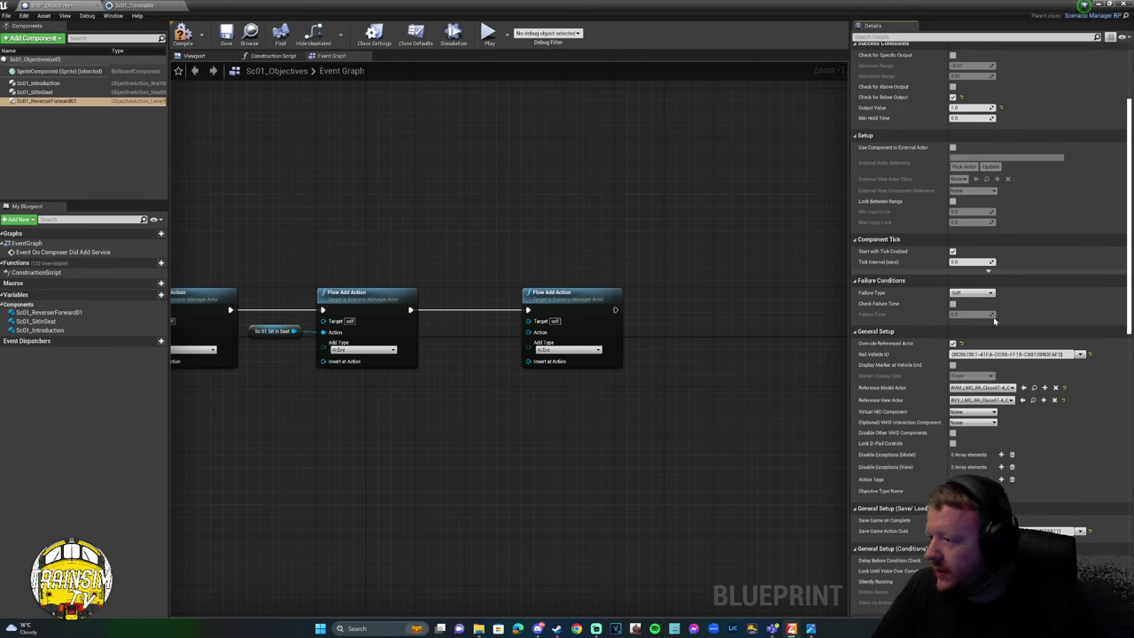
{"action": "left_click", "coordinate": [973, 411]}
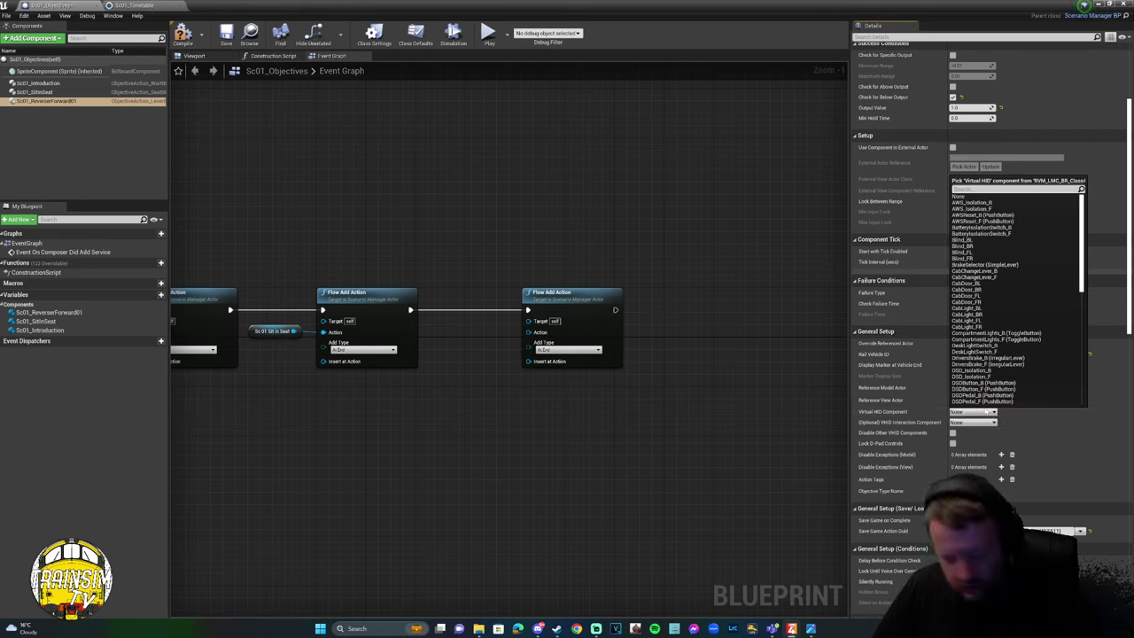
{"action": "type", "text": "reverser"}
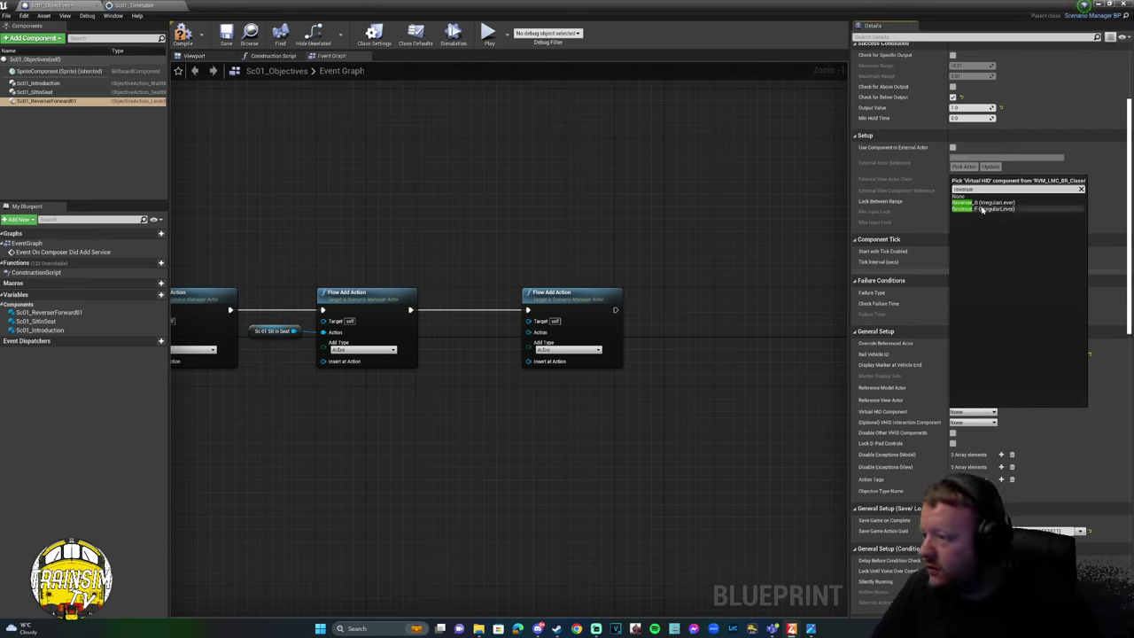
{"action": "left_click", "coordinate": [982, 205]}
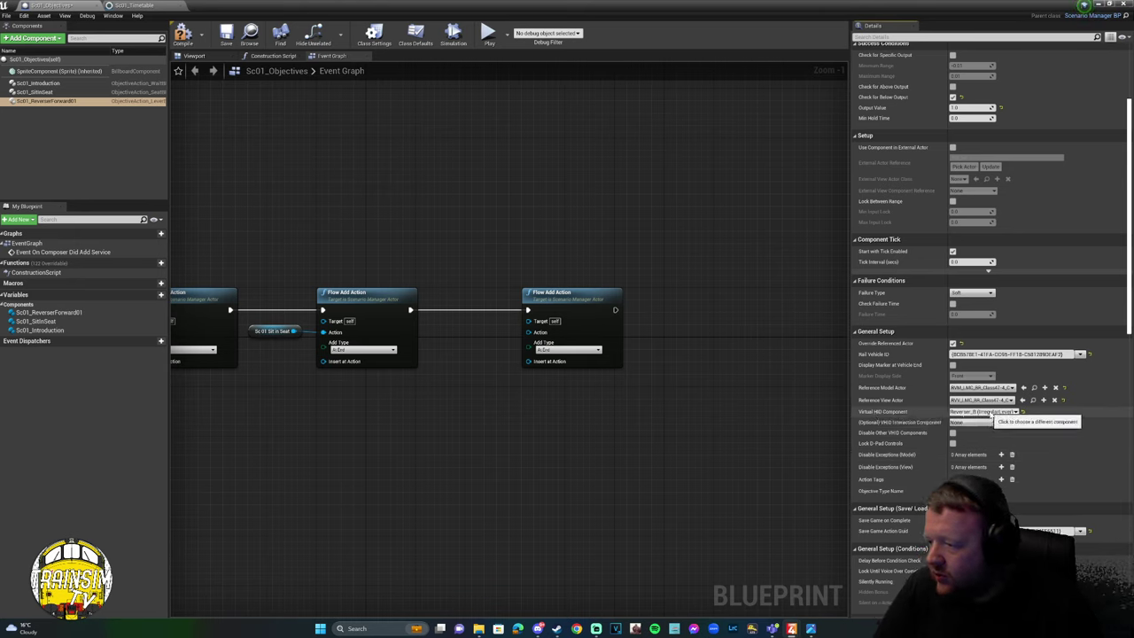
{"action": "left_click", "coordinate": [990, 414]}
{"action": "key", "text": "Escape"}
Name the objective REVERSER, describe it as "Set the reverser to FORWARD", and hide its complete notification.
{"action": "scroll", "coordinate": [1068, 86], "scroll_direction": "down", "scroll_amount": 10}
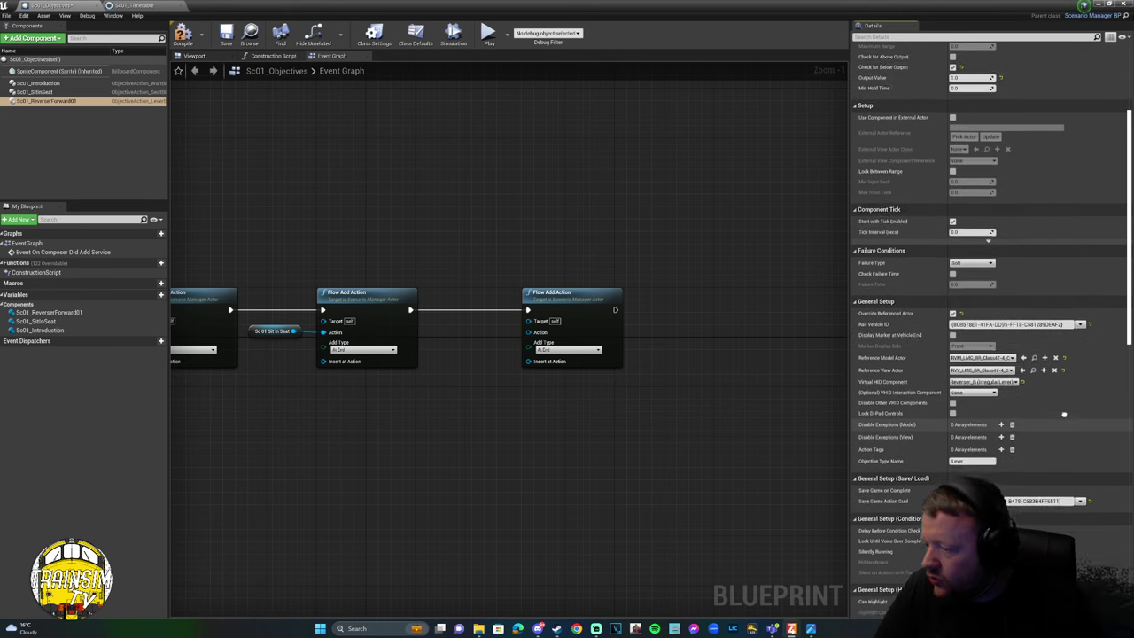
{"action": "scroll", "coordinate": [1067, 86], "scroll_direction": "down", "scroll_amount": 10}
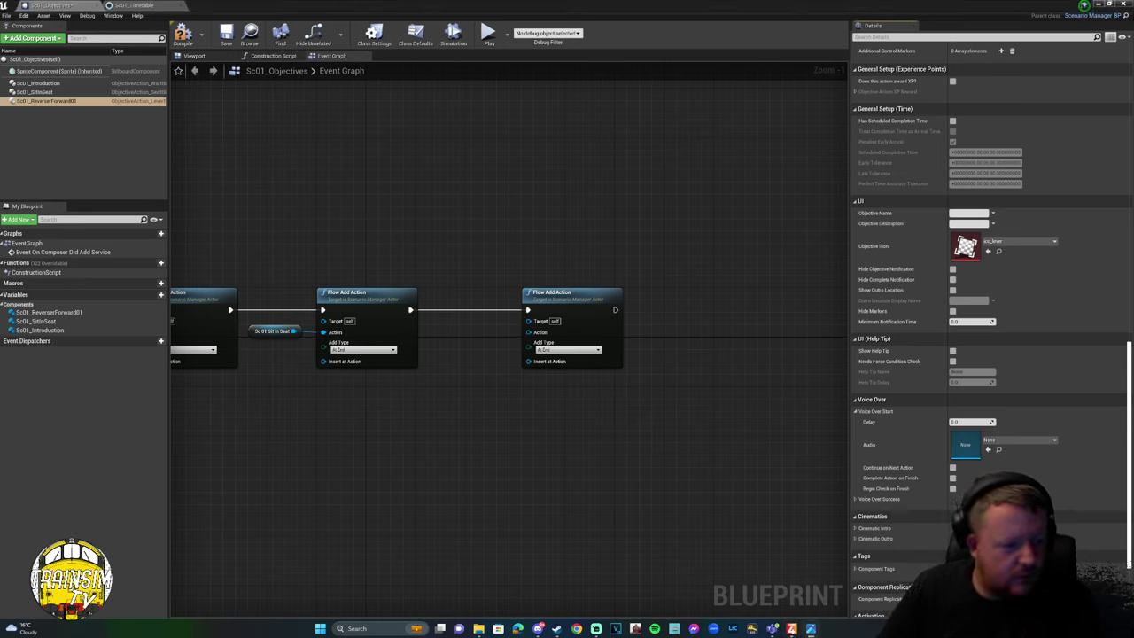
{"action": "left_click", "coordinate": [966, 214]}
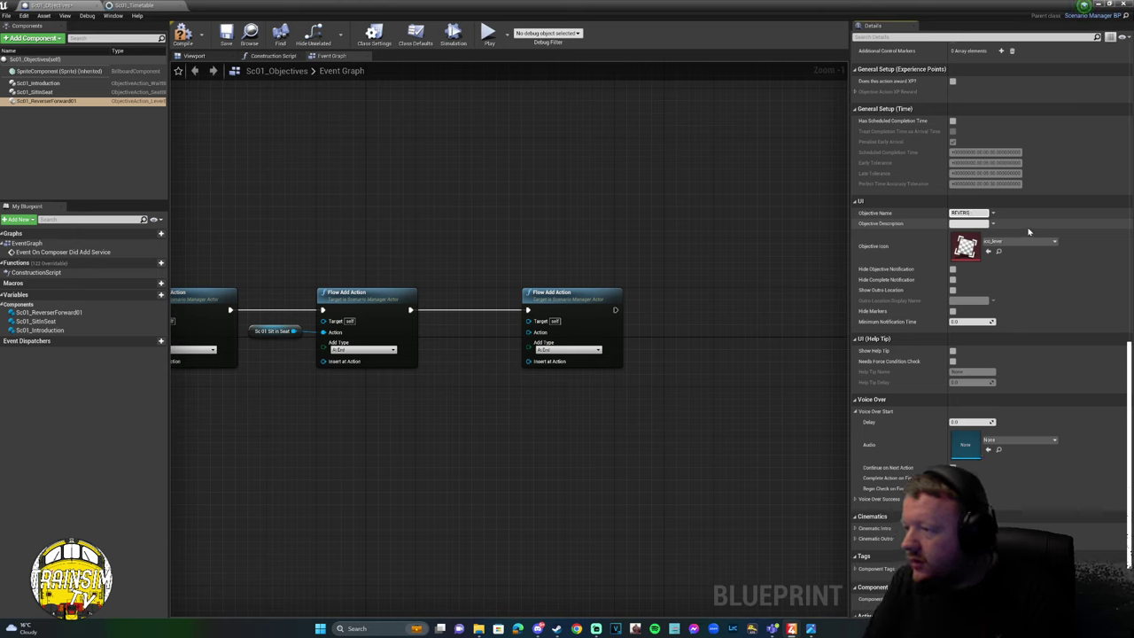
{"action": "key", "text": "Return"}
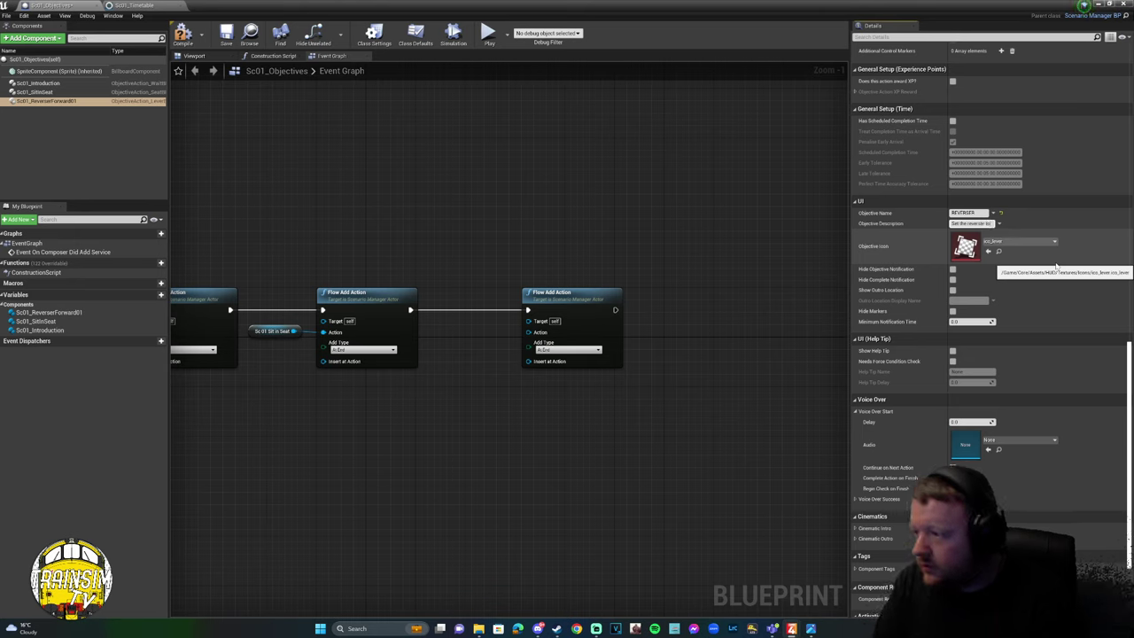
{"action": "type", "text": "FORW"}
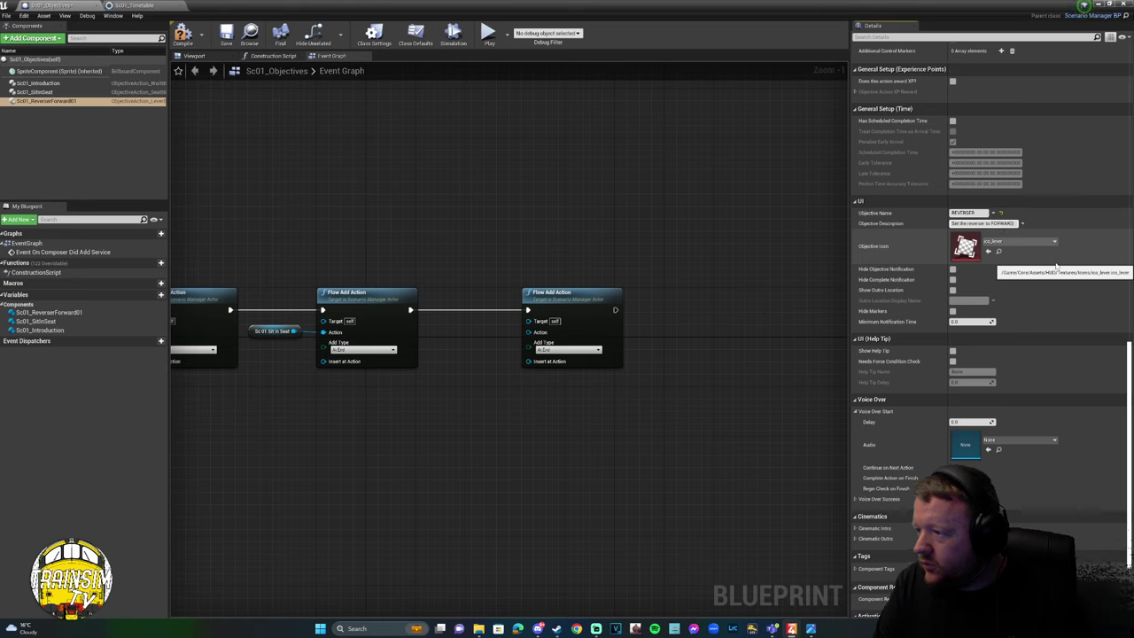
{"action": "type", "text": "ARD"}
{"action": "key", "text": "Return"}
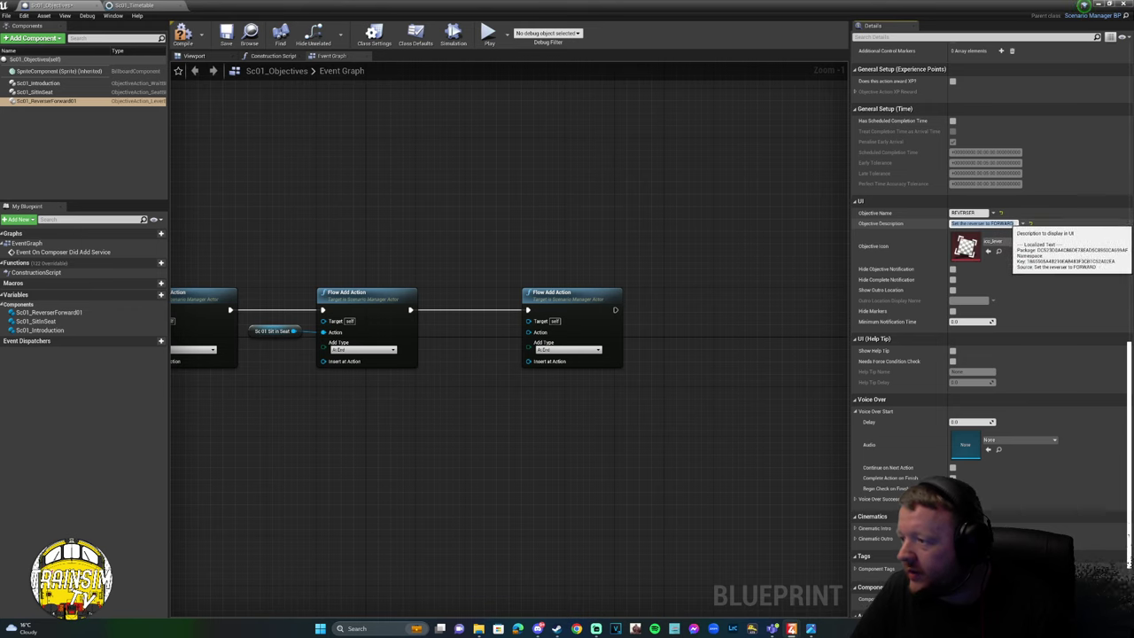
{"action": "left_click", "coordinate": [952, 279]}
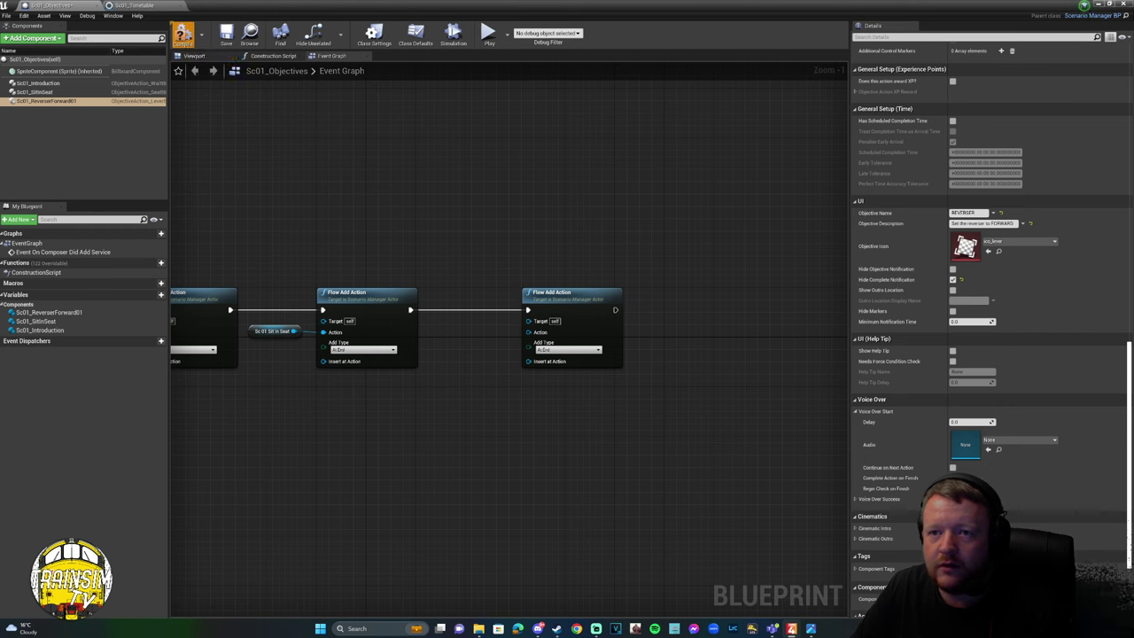
Feed a Sc01_ReverserForward01 reference into the Action input of the last Flow Add Action node and save the blueprint.
{"action": "left_click_drag", "start_coordinate": [44, 101], "coordinate": [535, 338]}
{"action": "left_click", "coordinate": [485, 372]}
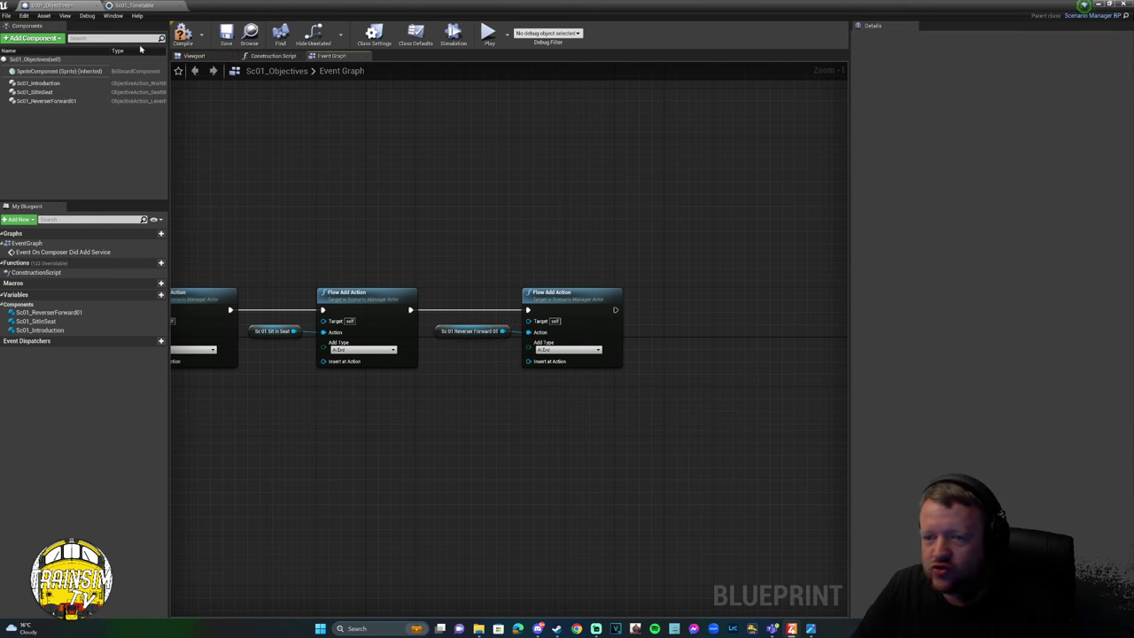
{"action": "left_click", "coordinate": [226, 35]}
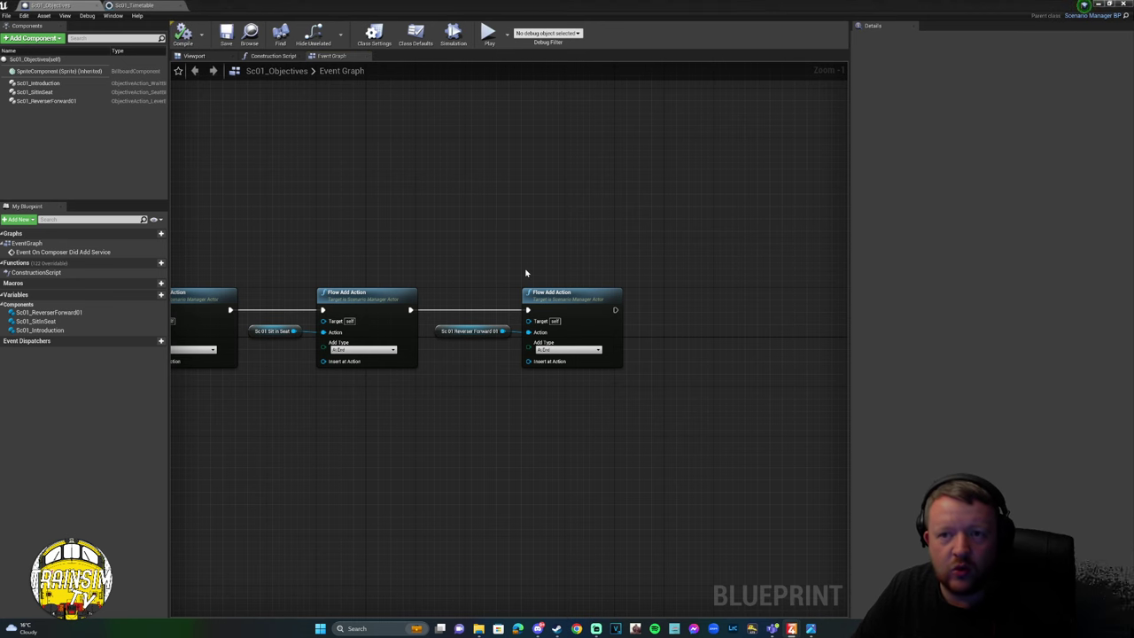
Switch to Sc01_Timetable and compile the timetable.
{"action": "left_click", "coordinate": [174, 7]}
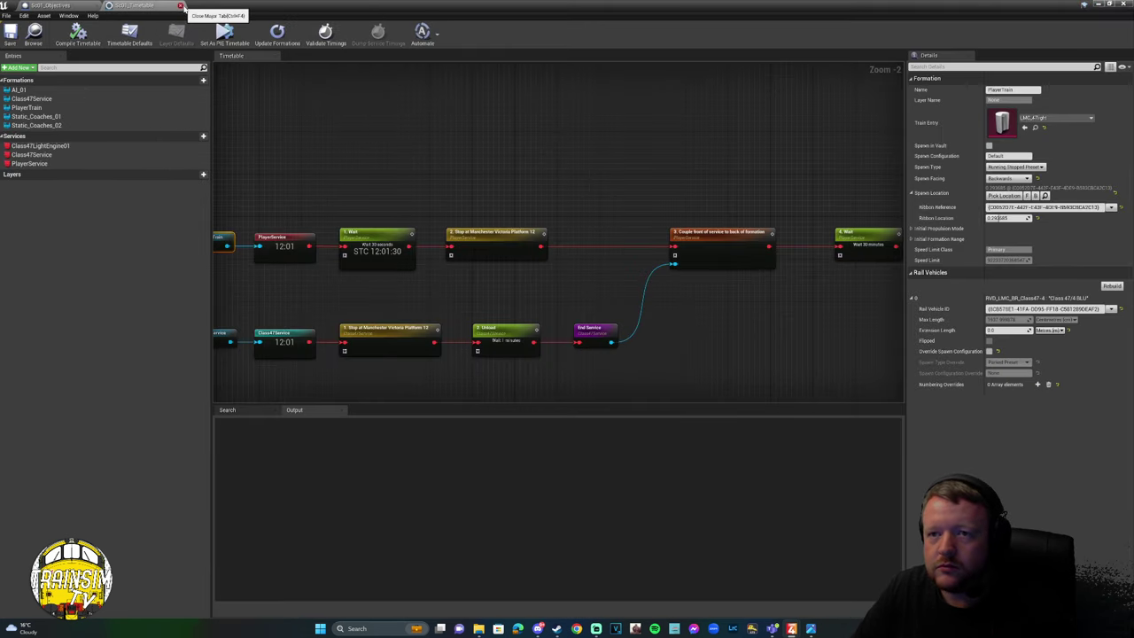
{"action": "left_click", "coordinate": [58, 34]}
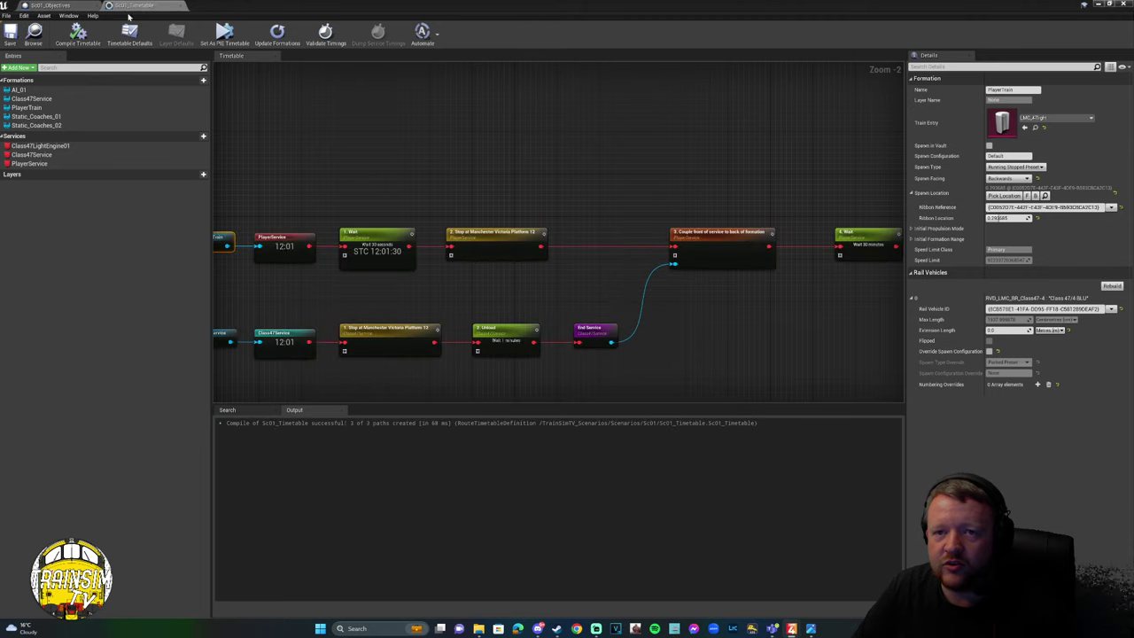
Close the Sc01_Timetable and Sc01_Objectives editors and open Sc01_Definition from the TrainSimTV Scenarios/Sc01 folder.
{"action": "left_click", "coordinate": [181, 7]}
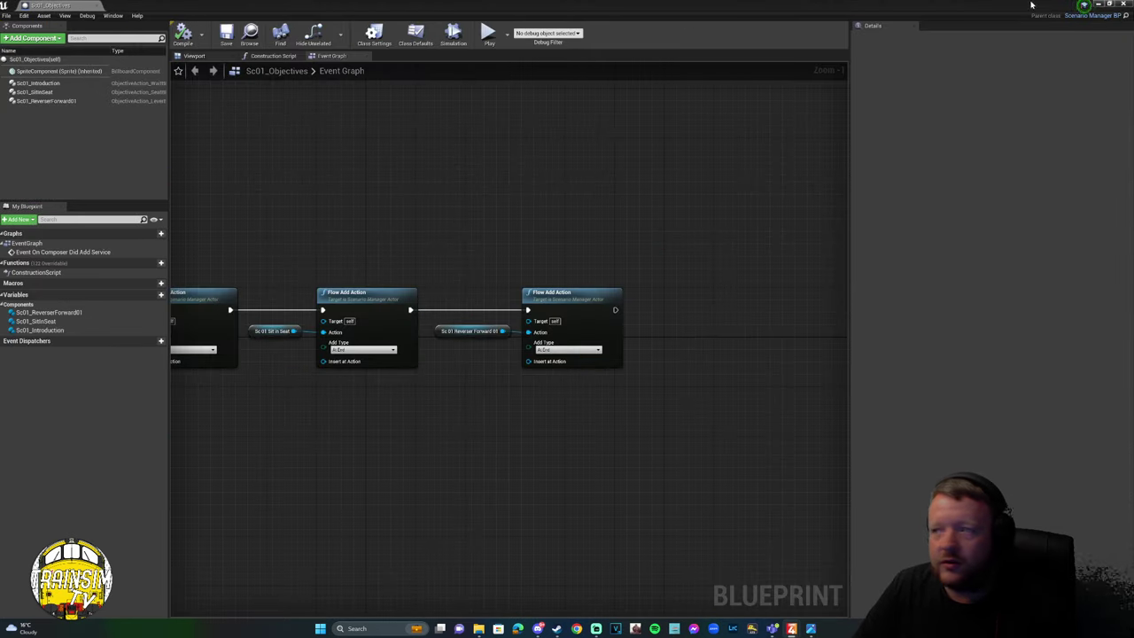
{"action": "left_click", "coordinate": [104, 7]}
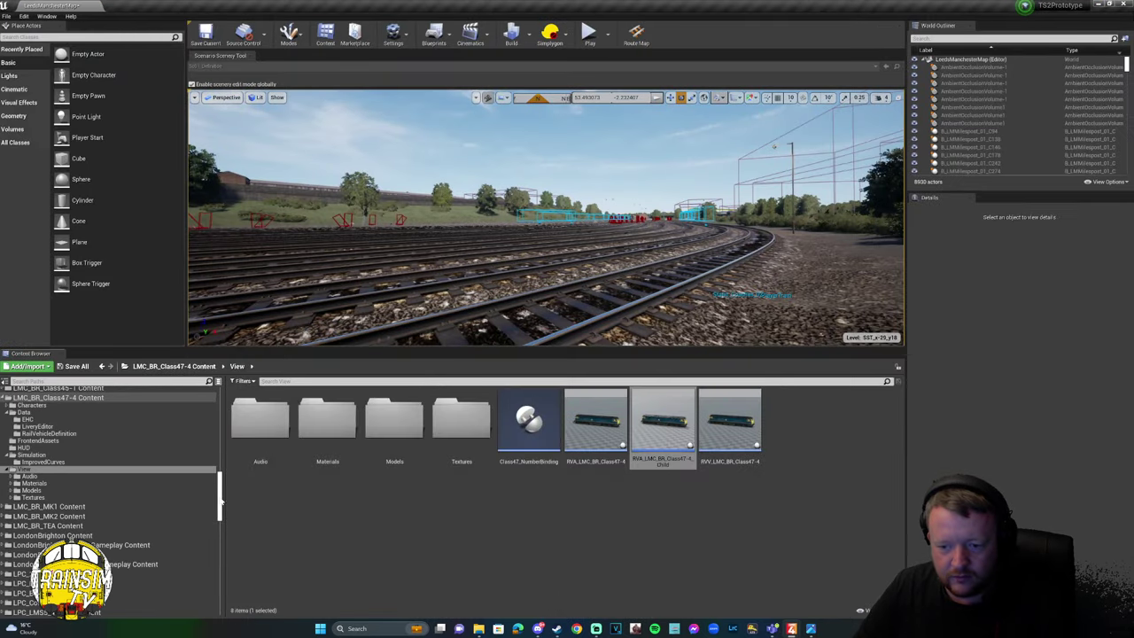
{"action": "left_click_drag", "start_coordinate": [220, 506], "coordinate": [225, 587]}
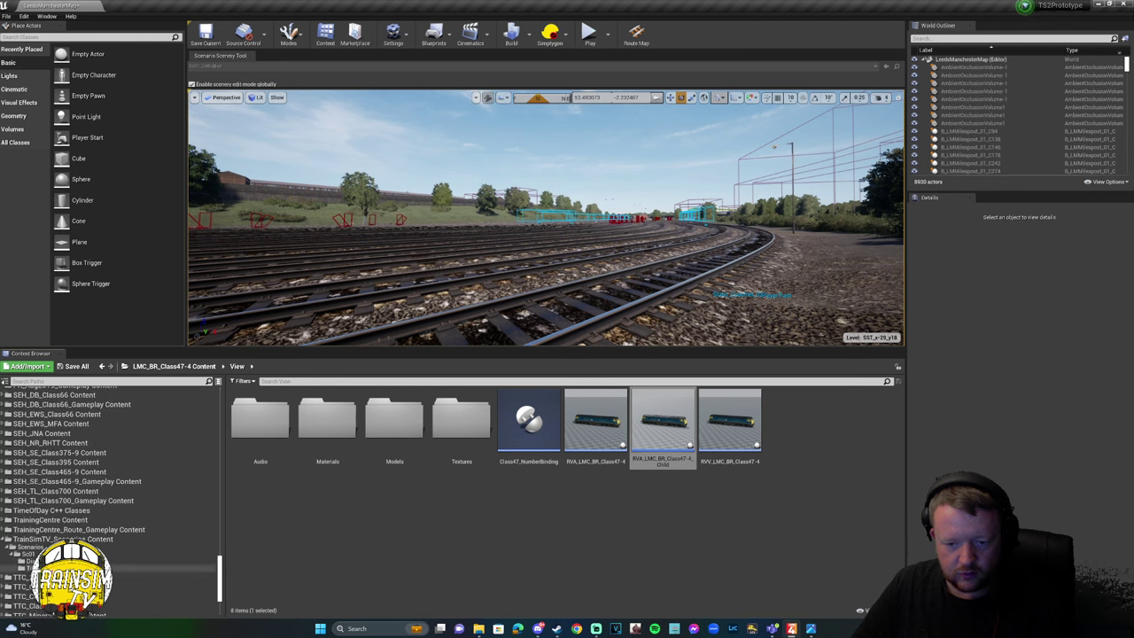
{"action": "left_click", "coordinate": [31, 546]}
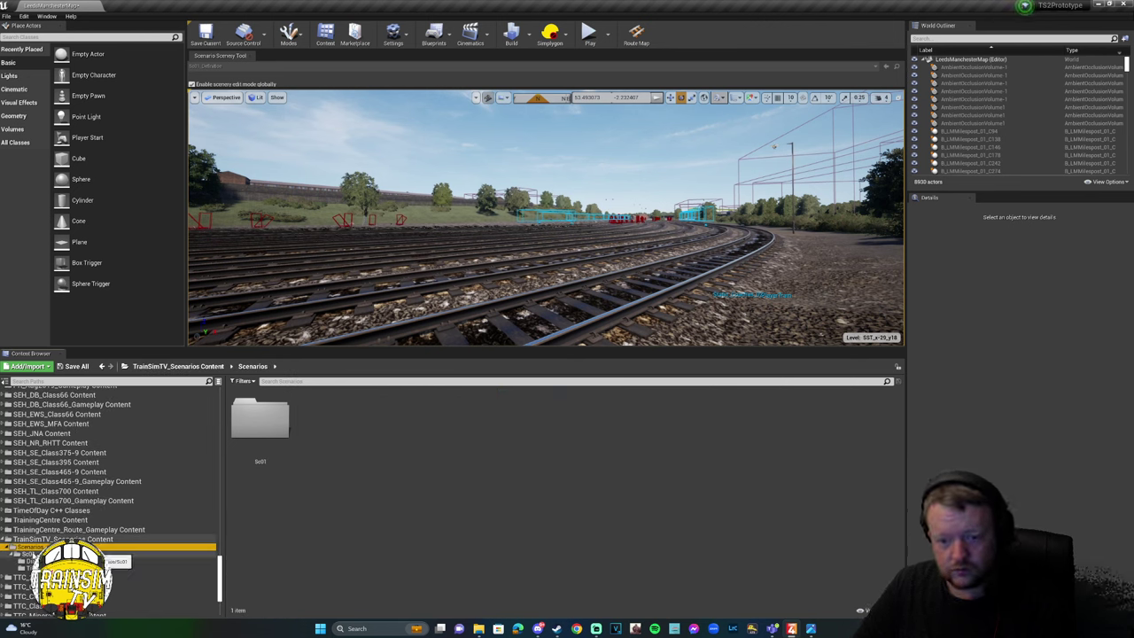
{"action": "double_click", "coordinate": [260, 423]}
{"action": "double_click", "coordinate": [370, 445]}
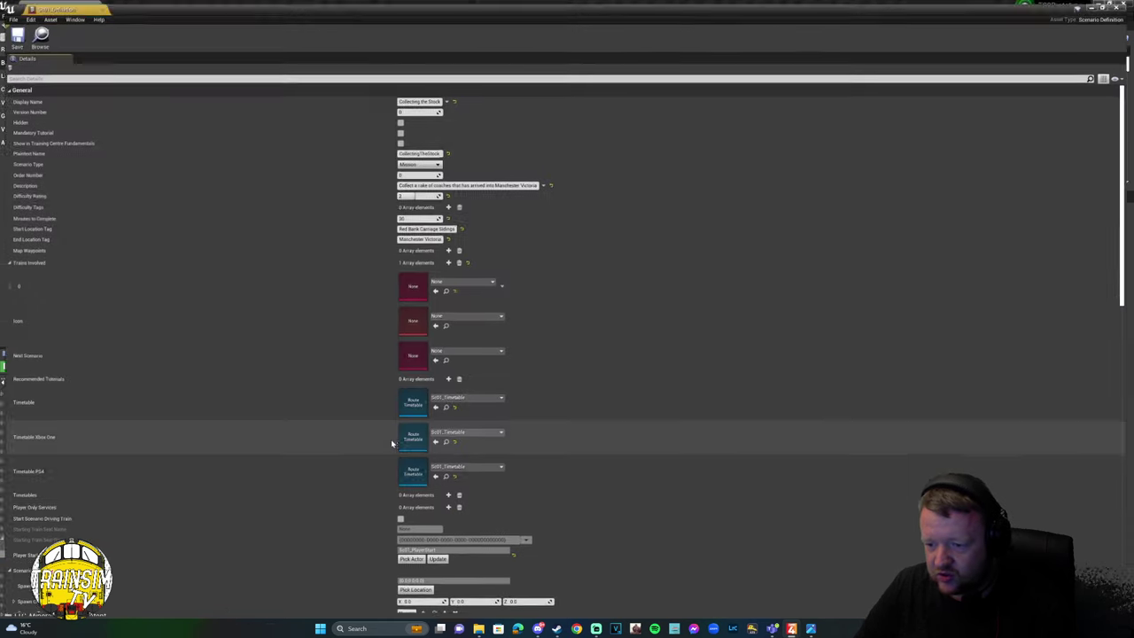
Review the scenario definition's timetable, player start, weather and objectives settings, and return to the level editor.
{"action": "scroll", "coordinate": [598, 558], "scroll_direction": "down", "scroll_amount": 15}
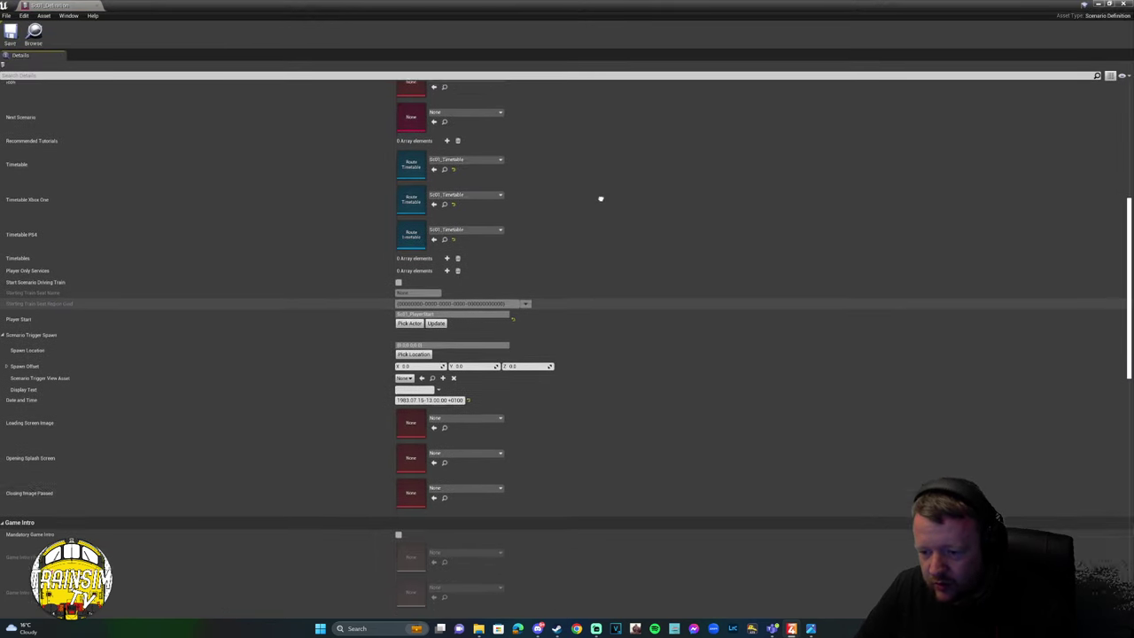
{"action": "scroll", "coordinate": [515, 366], "scroll_direction": "down", "scroll_amount": 5}
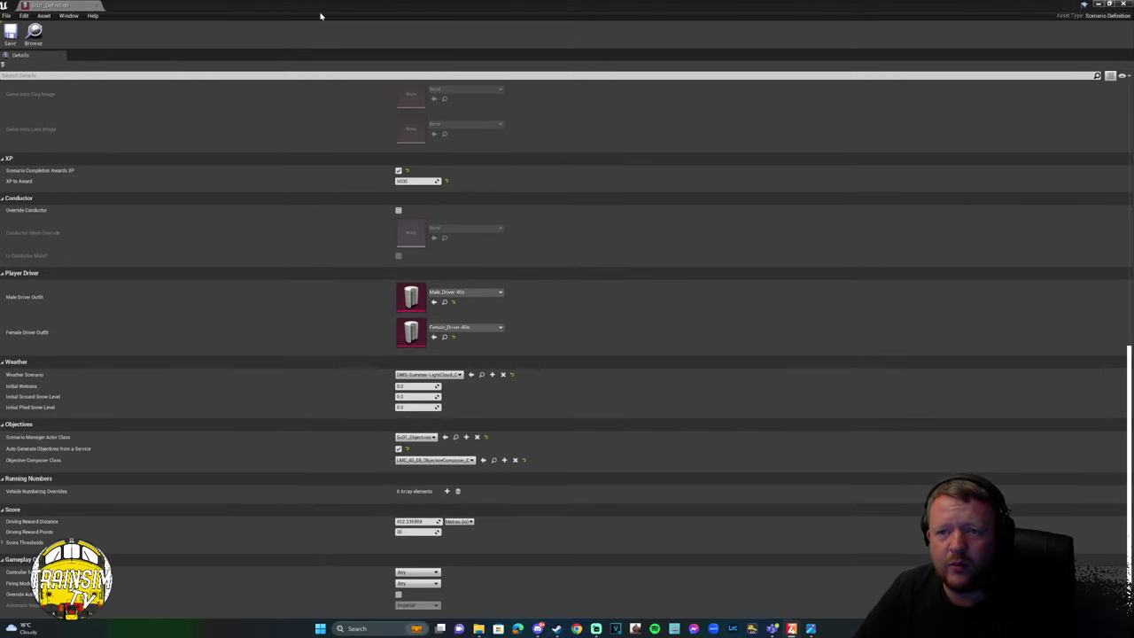
{"action": "left_click", "coordinate": [1098, 5]}
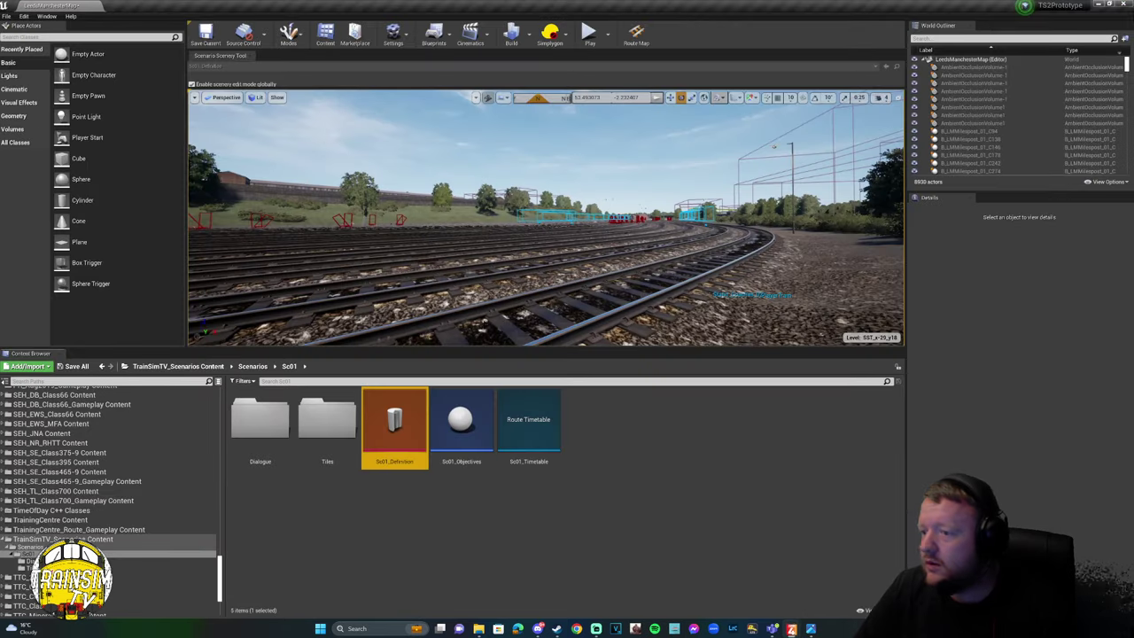
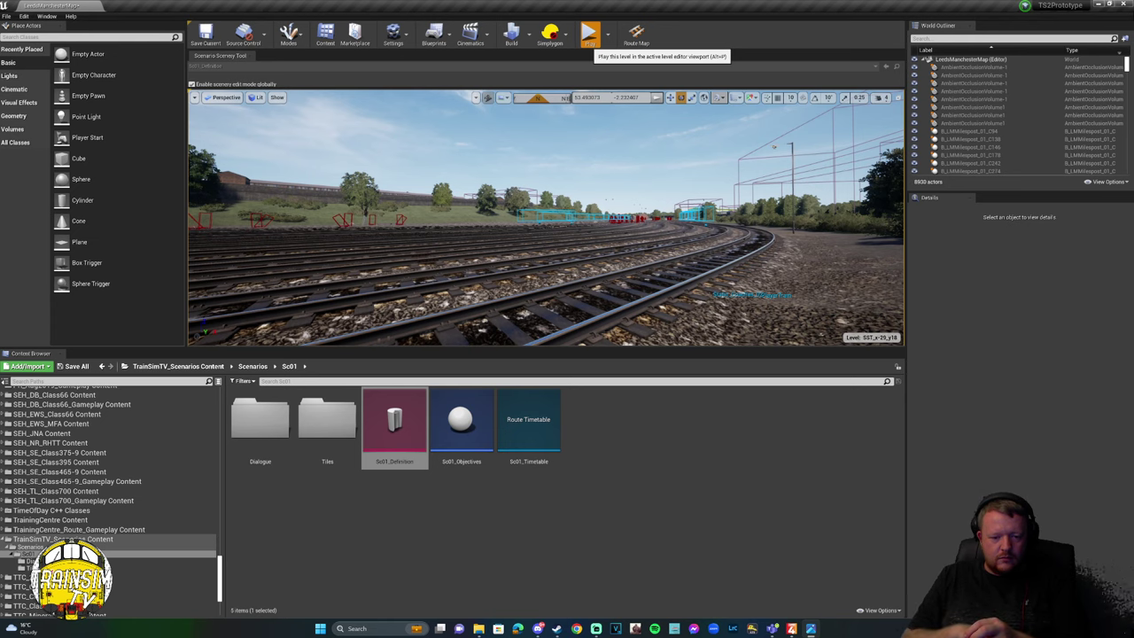
Play-test the Collecting the Stock scenario in full screen, end the session and restore the normal editor layout.
{"action": "left_click", "coordinate": [589, 35]}
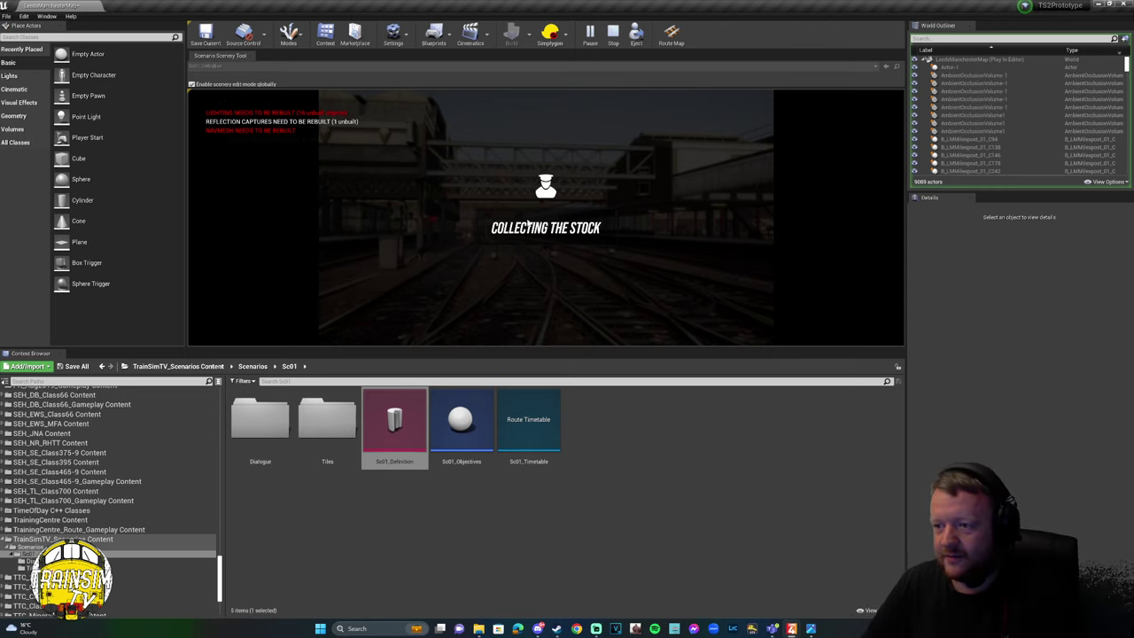
{"action": "key", "text": "F11"}
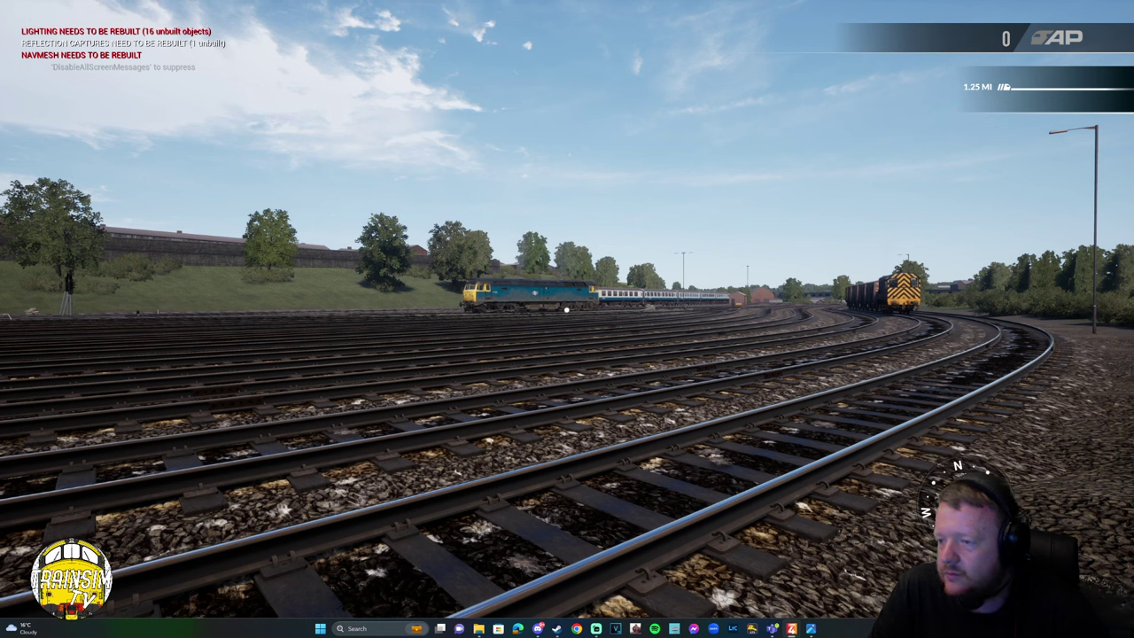
{"action": "key", "text": "shift+F1"}
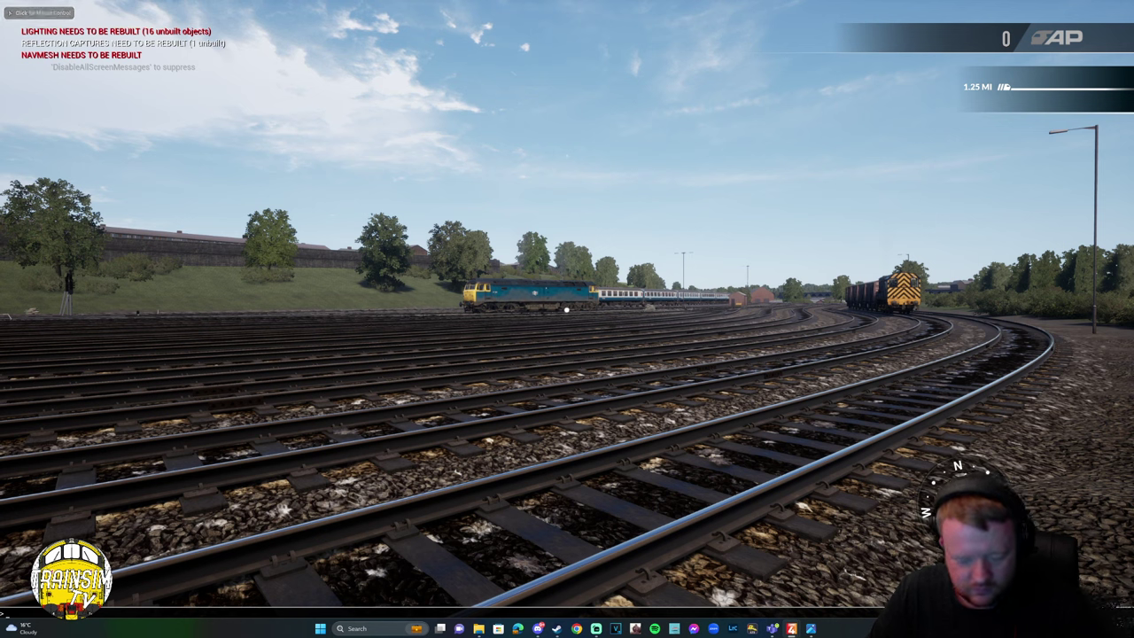
{"action": "key", "text": "grave"}
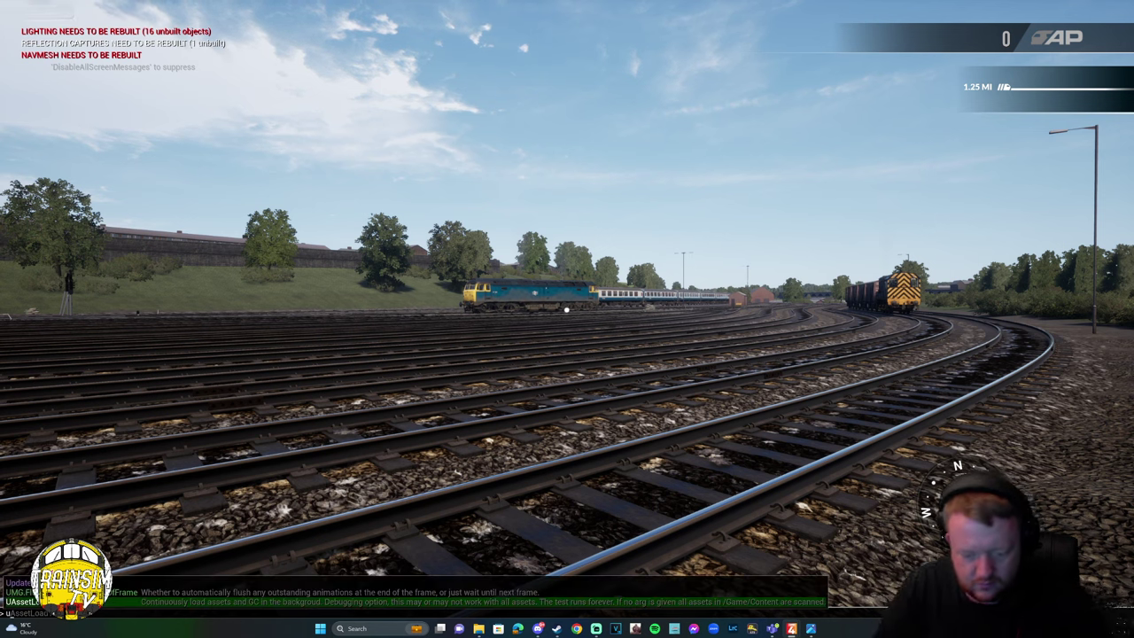
{"action": "key", "text": "Escape"}
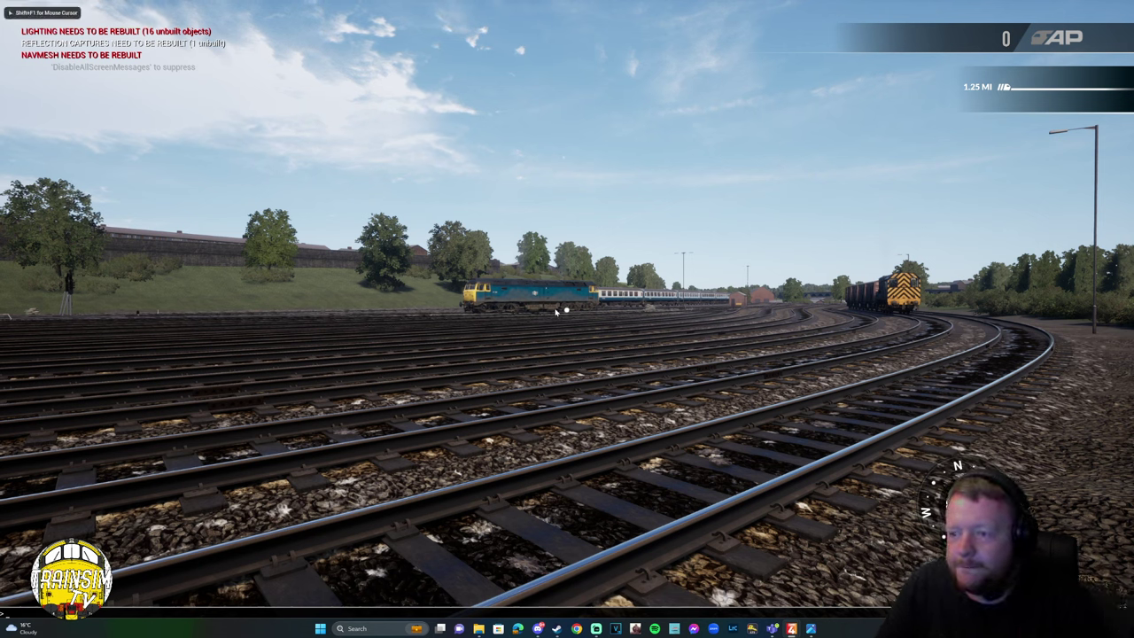
{"action": "key", "text": "Escape"}
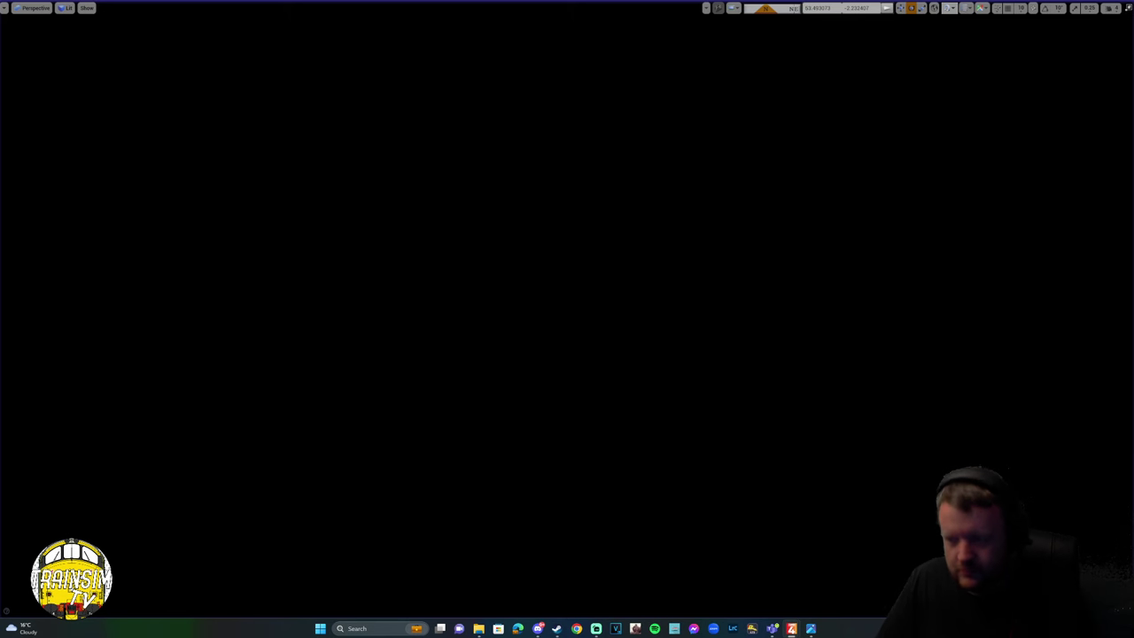
{"action": "right_click", "coordinate": [303, 236]}
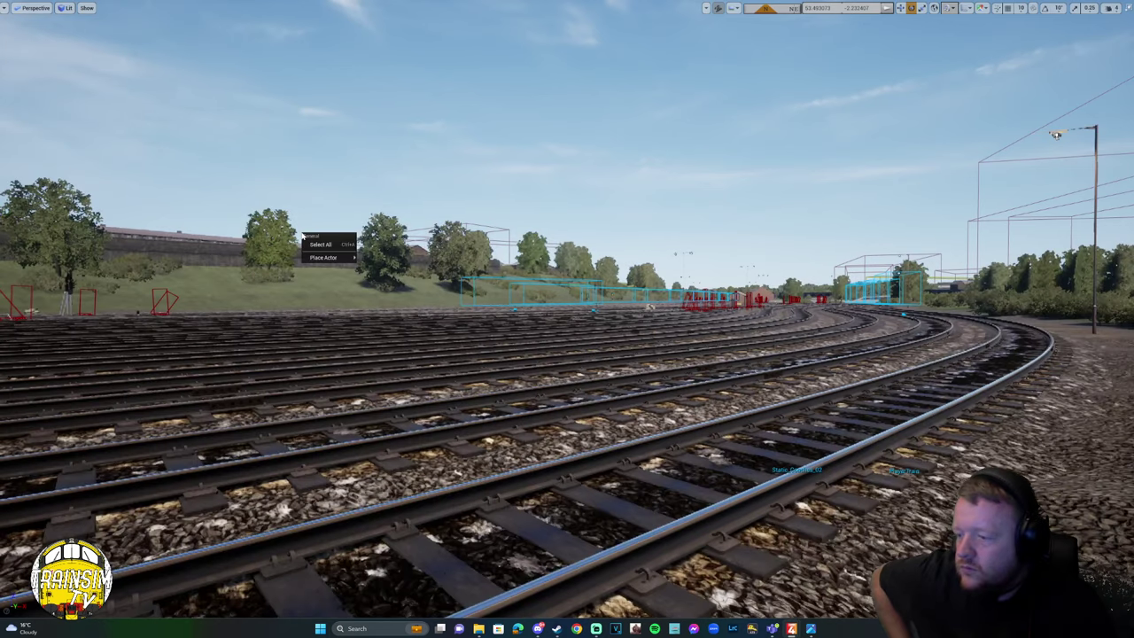
{"action": "mouse_move", "coordinate": [303, 236]}
{"action": "right_mouse_down"}
{"action": "mouse_move", "coordinate": [336, 248]}
{"action": "mouse_move", "coordinate": [302, 250]}
{"action": "right_mouse_up"}
{"action": "key", "text": "F11"}
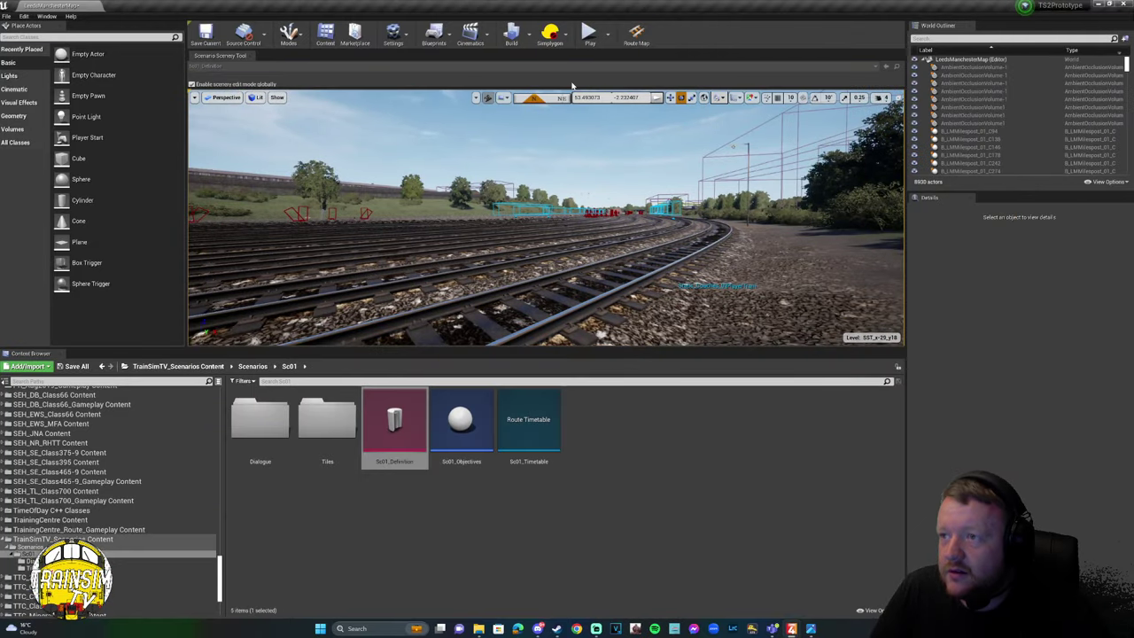
Reopen the Sc01_Objectives blueprint and examine the Sc01_Introduction component, the class settings and the class defaults.
{"action": "double_click", "coordinate": [482, 454]}
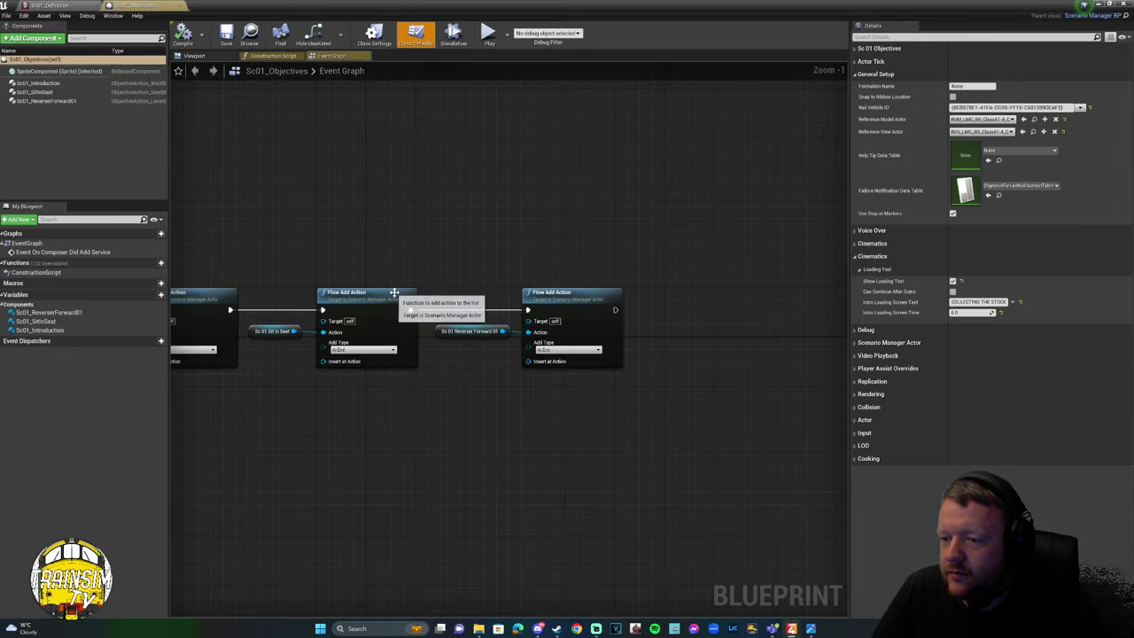
{"action": "left_click", "coordinate": [355, 330]}
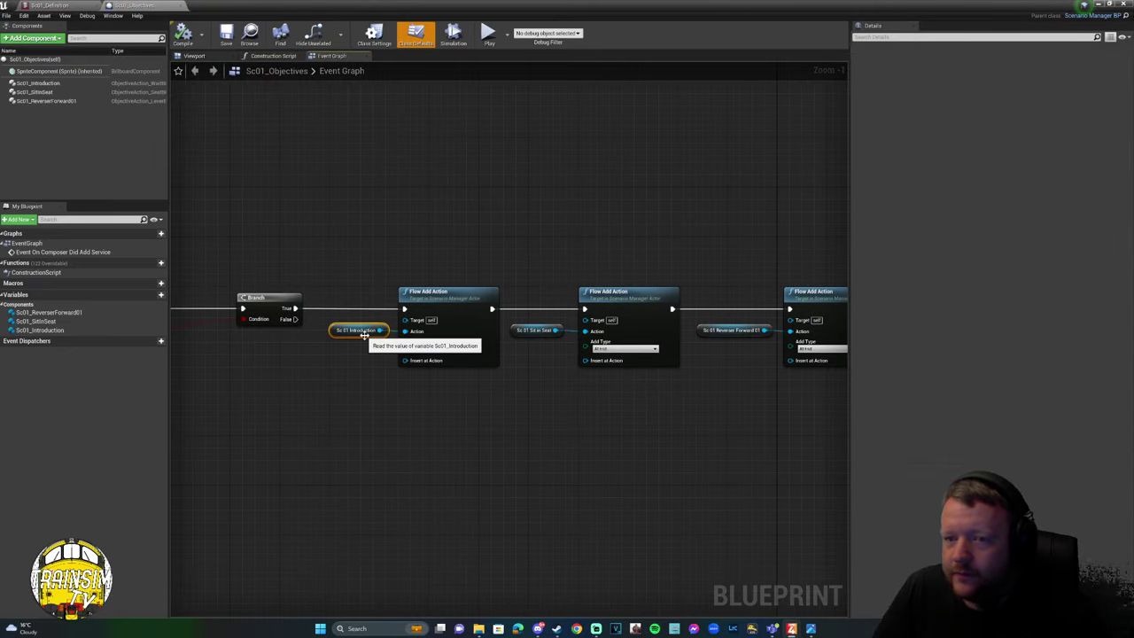
{"action": "left_click", "coordinate": [38, 82]}
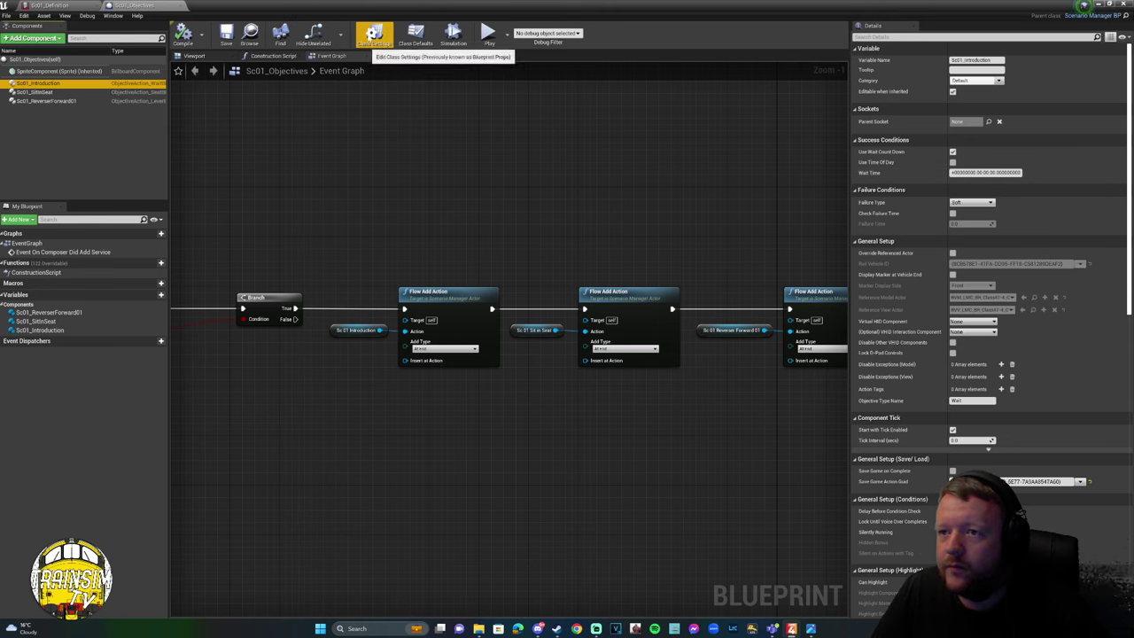
{"action": "left_click", "coordinate": [374, 36]}
{"action": "left_click", "coordinate": [416, 35]}
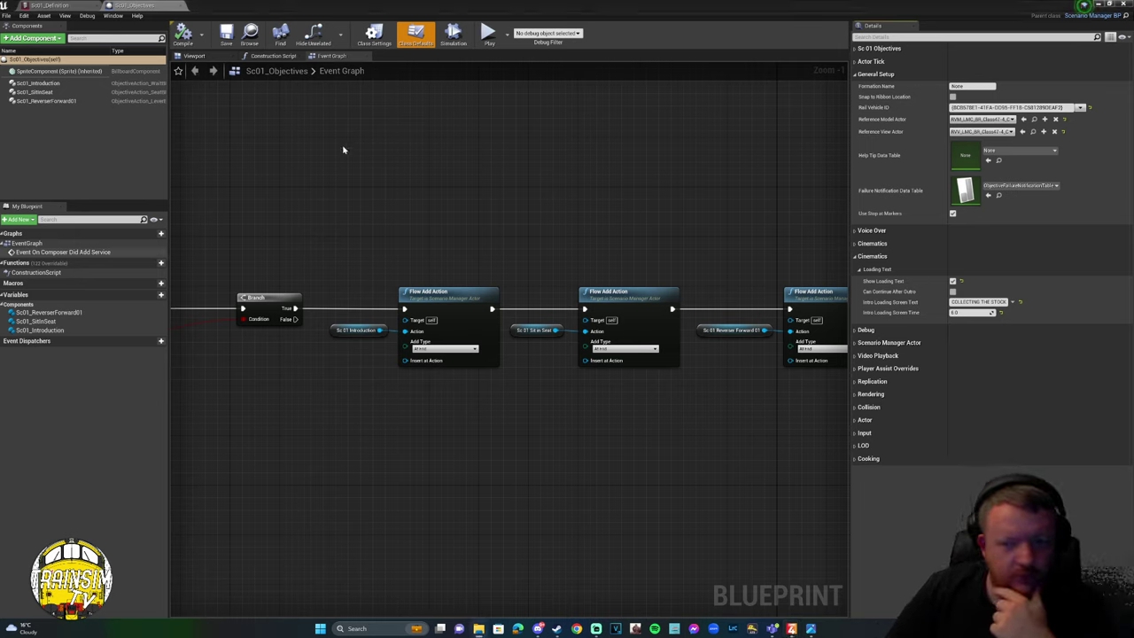
Set the Wait Time of the Sc01_Introduction objective to 00:01:00 and save the blueprint.
{"action": "left_click", "coordinate": [70, 83]}
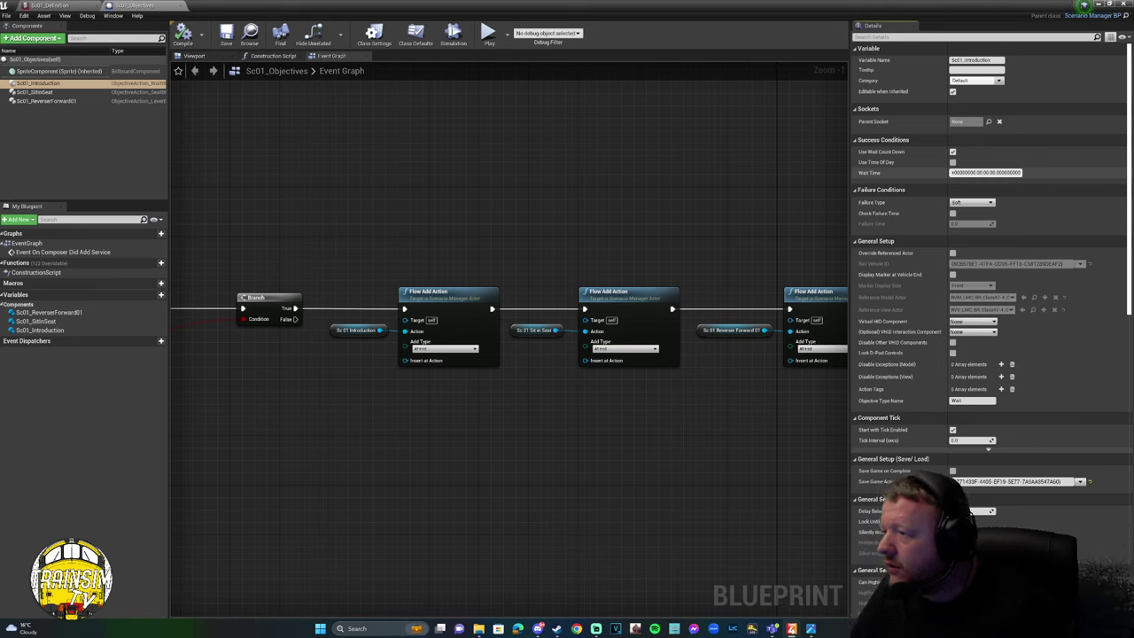
{"action": "type", "text": "1"}
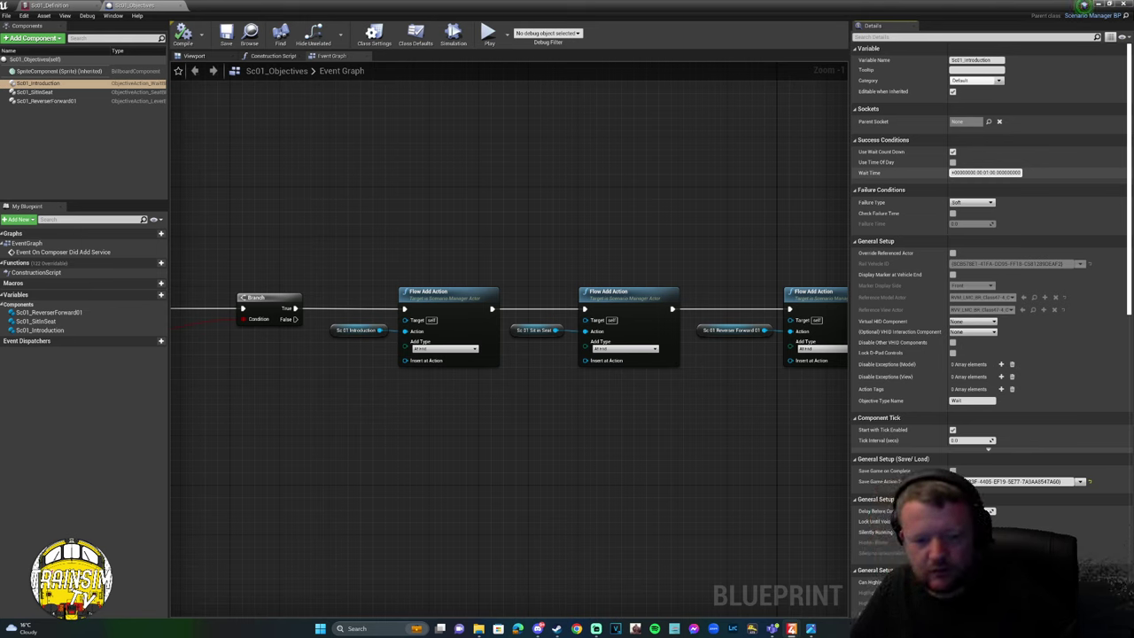
{"action": "key", "text": "Return"}
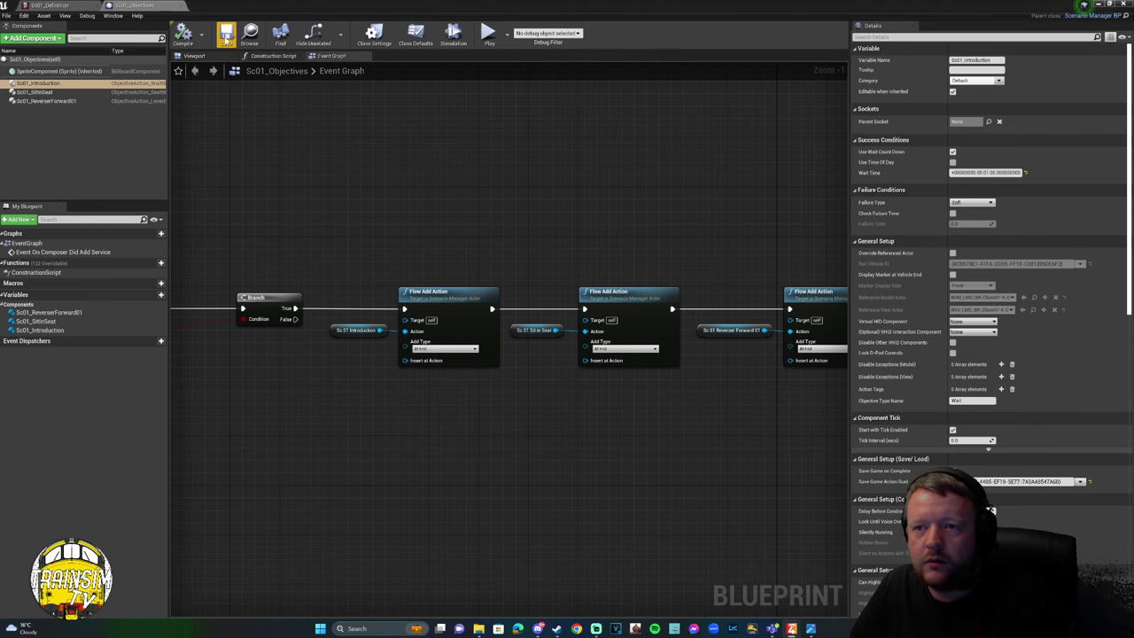
{"action": "left_click", "coordinate": [226, 36]}
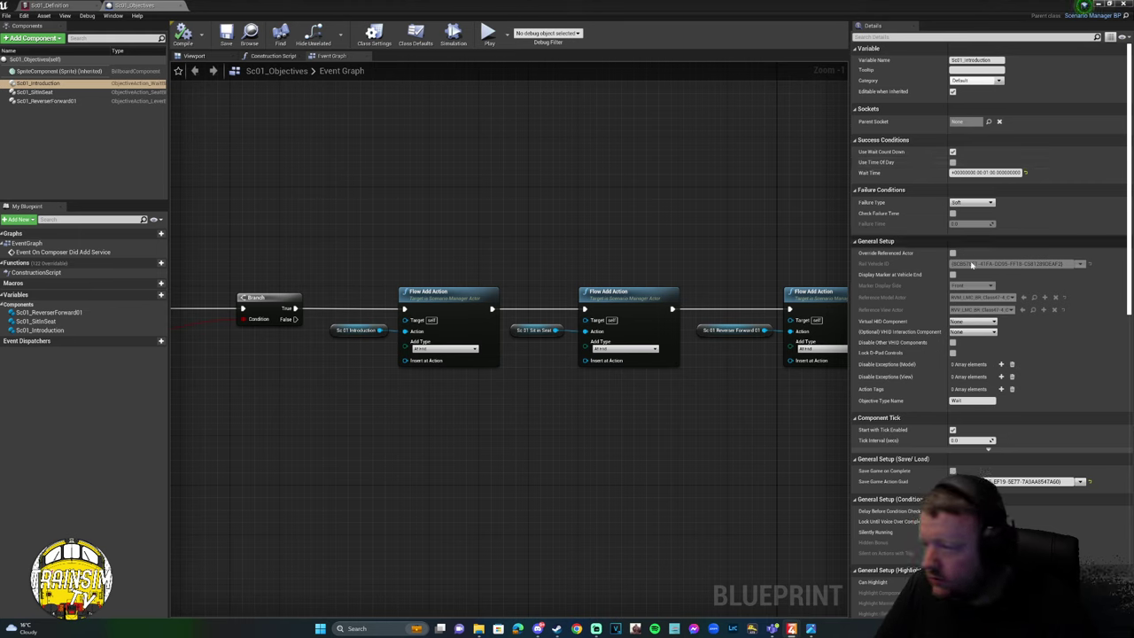
Examine Sc01_Introduction's general setup, condition, notification and voice-over settings for anything that could block the introduction.
{"action": "scroll", "coordinate": [1010, 373], "scroll_direction": "down", "scroll_amount": 3}
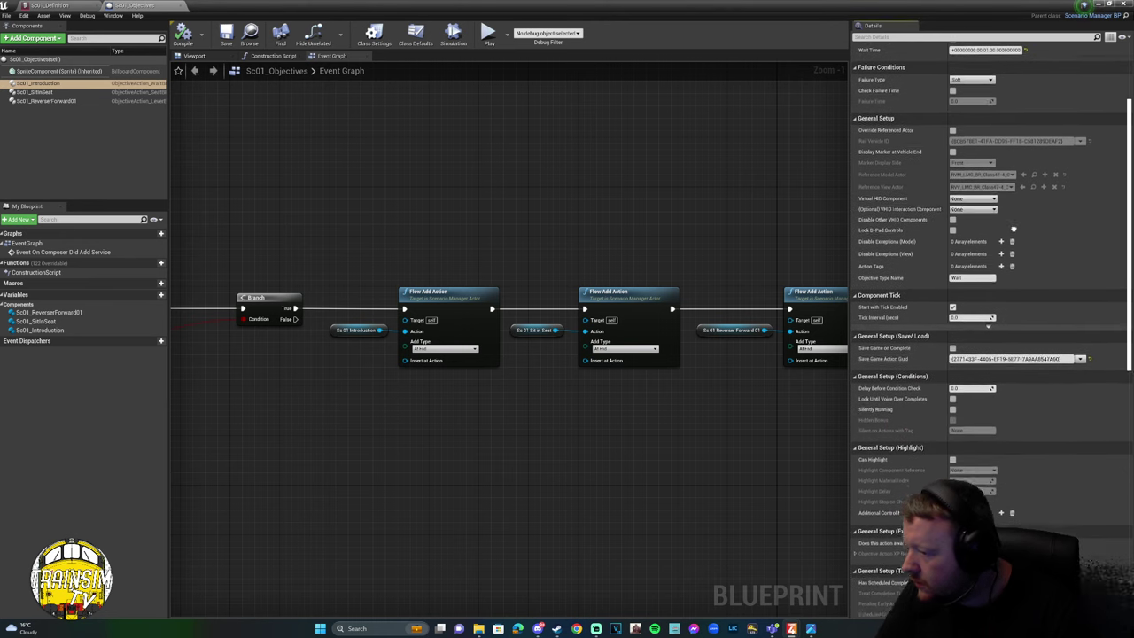
{"action": "scroll", "coordinate": [1020, 383], "scroll_direction": "down", "scroll_amount": 4}
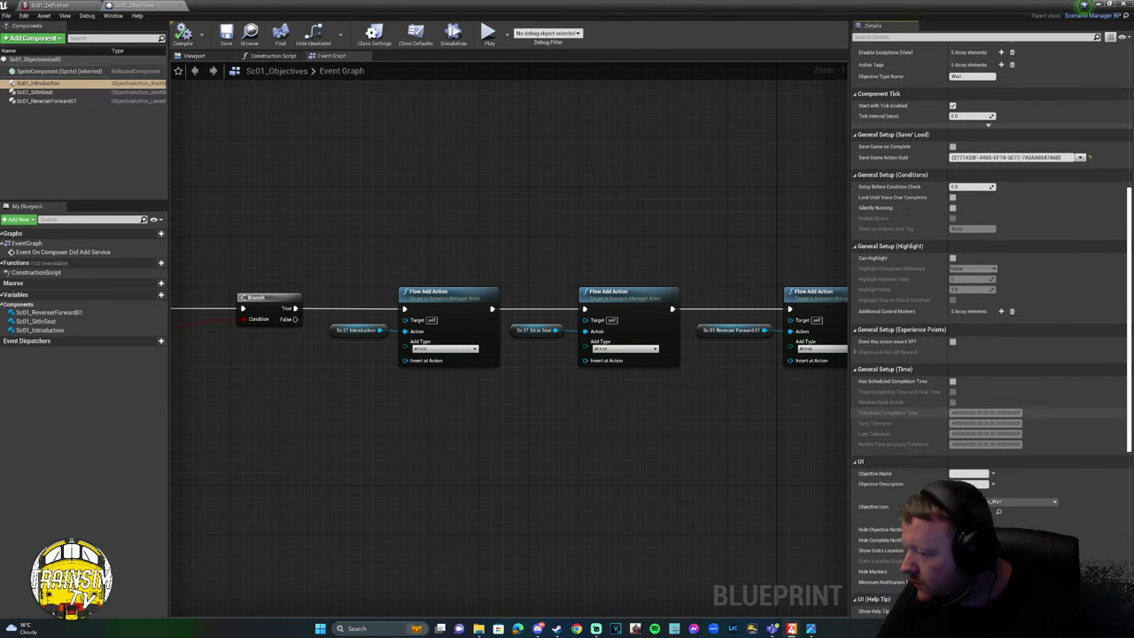
{"action": "scroll", "coordinate": [1031, 311], "scroll_direction": "down", "scroll_amount": 2}
{"action": "scroll", "coordinate": [1031, 312], "scroll_direction": "down", "scroll_amount": 3}
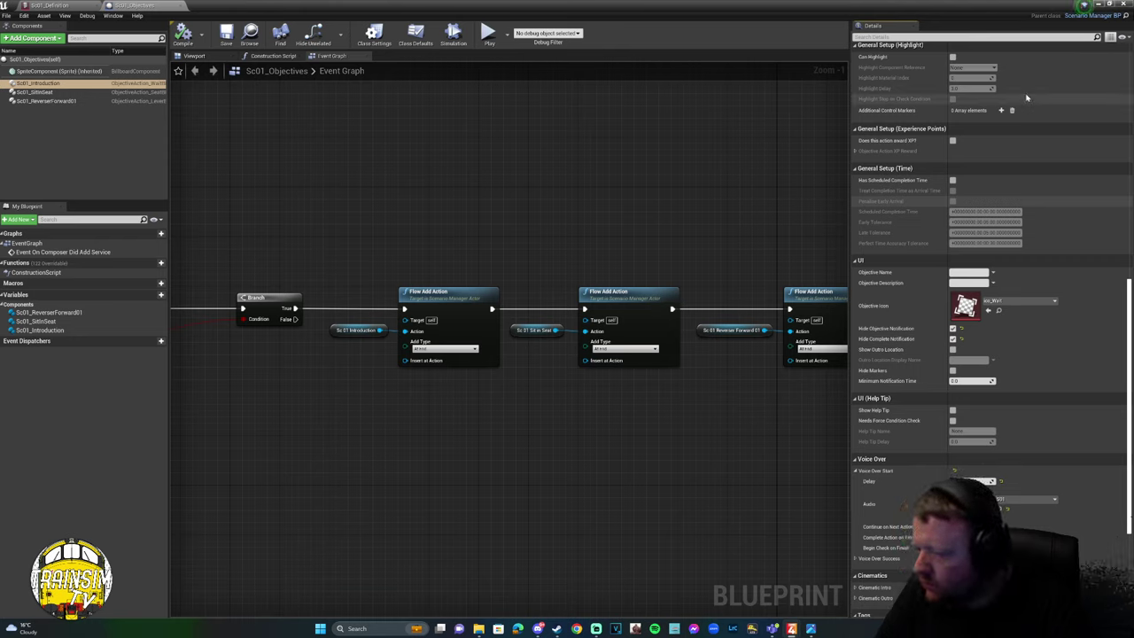
{"action": "scroll", "coordinate": [1027, 98], "scroll_direction": "up", "scroll_amount": 12}
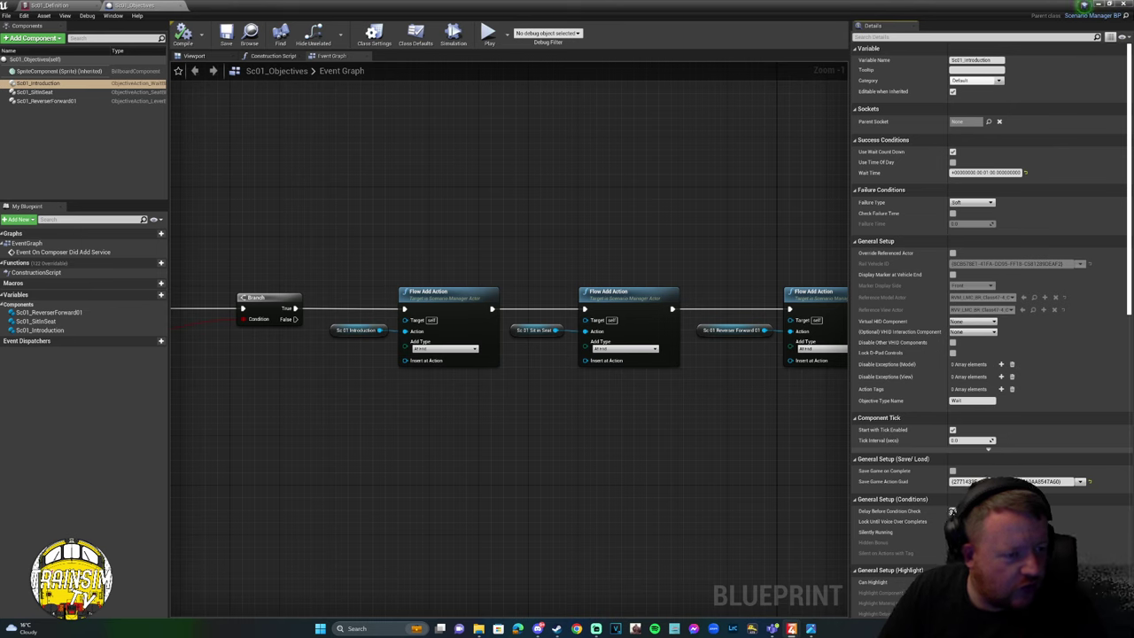
{"action": "left_click", "coordinate": [952, 511]}
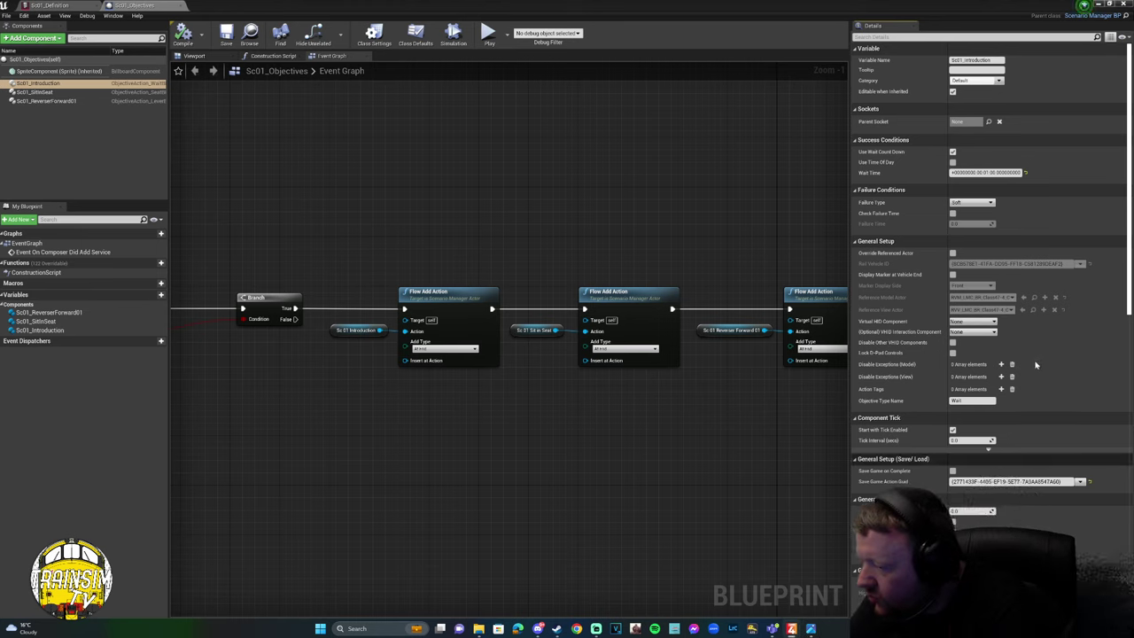
{"action": "scroll", "coordinate": [1019, 310], "scroll_direction": "down", "scroll_amount": 3}
{"action": "scroll", "coordinate": [1042, 246], "scroll_direction": "down", "scroll_amount": 10}
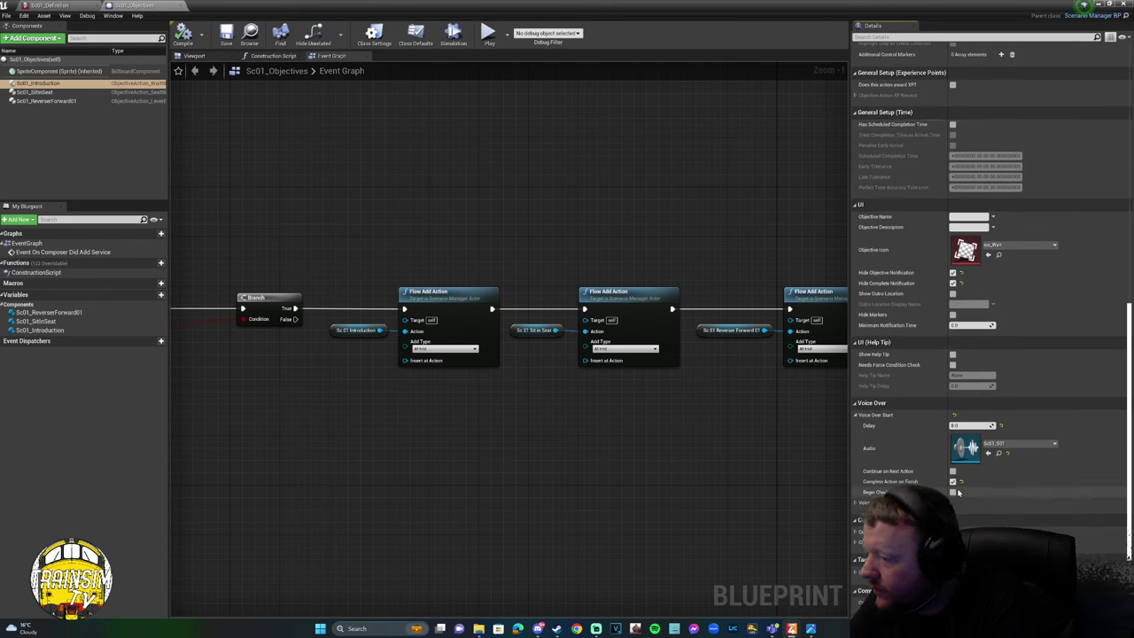
{"action": "scroll", "coordinate": [958, 441], "scroll_direction": "down", "scroll_amount": 1}
{"action": "scroll", "coordinate": [958, 440], "scroll_direction": "down", "scroll_amount": 1}
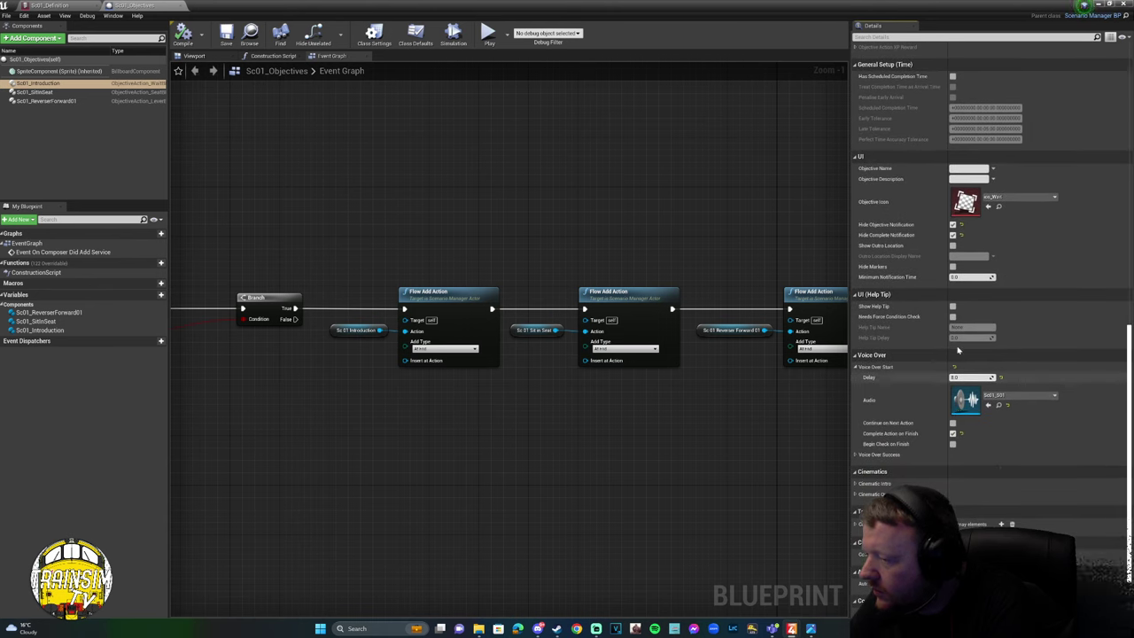
{"action": "scroll", "coordinate": [922, 136], "scroll_direction": "up", "scroll_amount": 6}
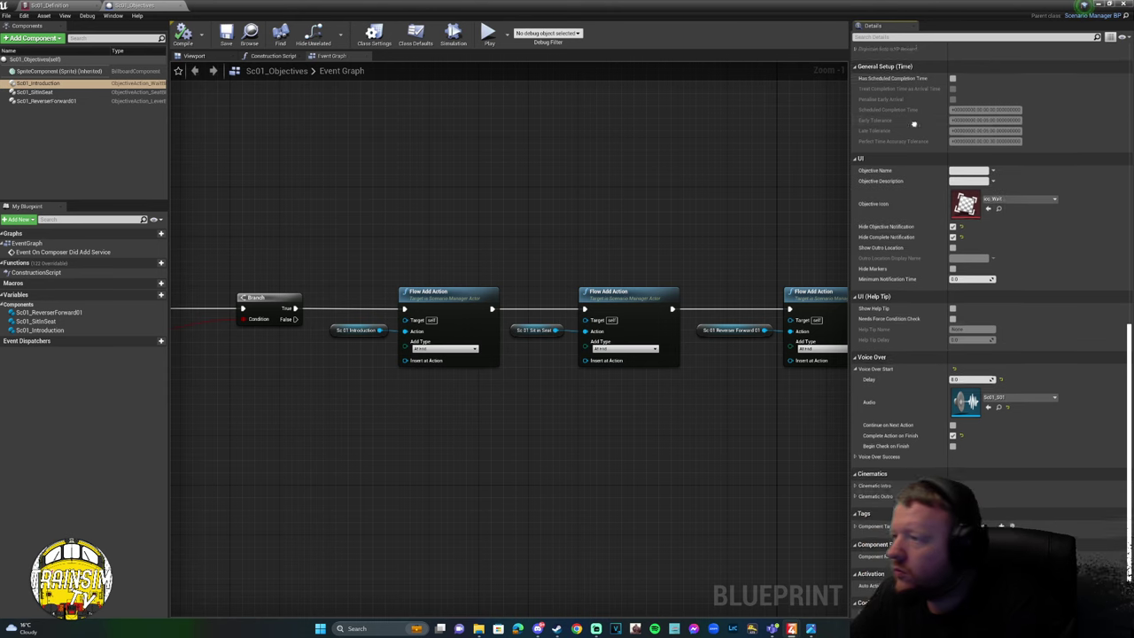
{"action": "scroll", "coordinate": [914, 375], "scroll_direction": "up", "scroll_amount": 4}
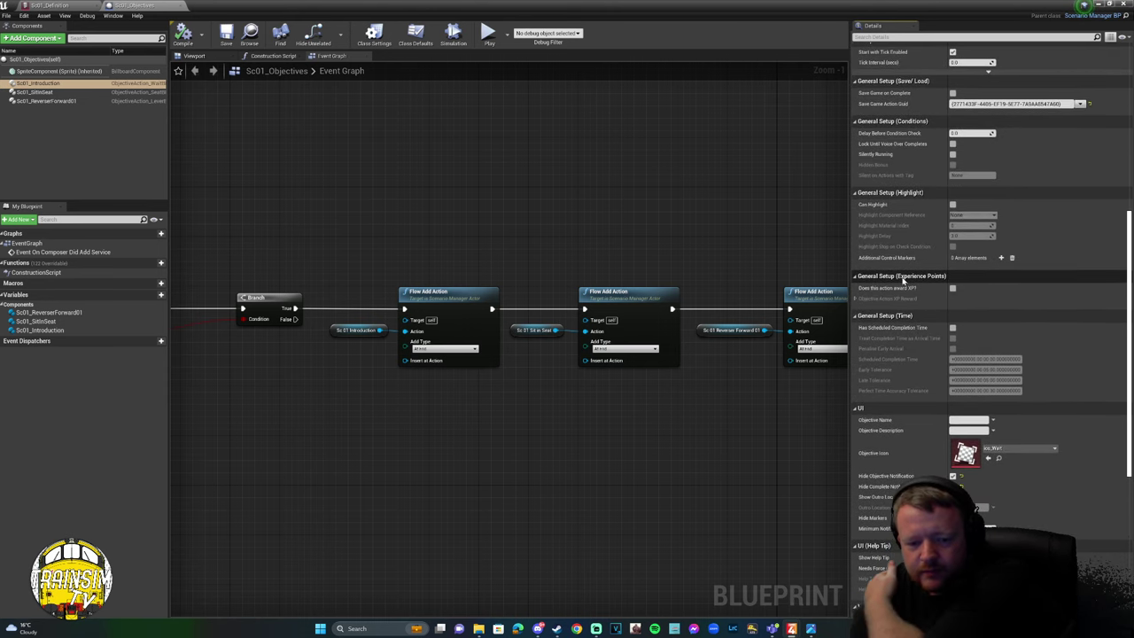
{"action": "scroll", "coordinate": [903, 335], "scroll_direction": "up", "scroll_amount": 10}
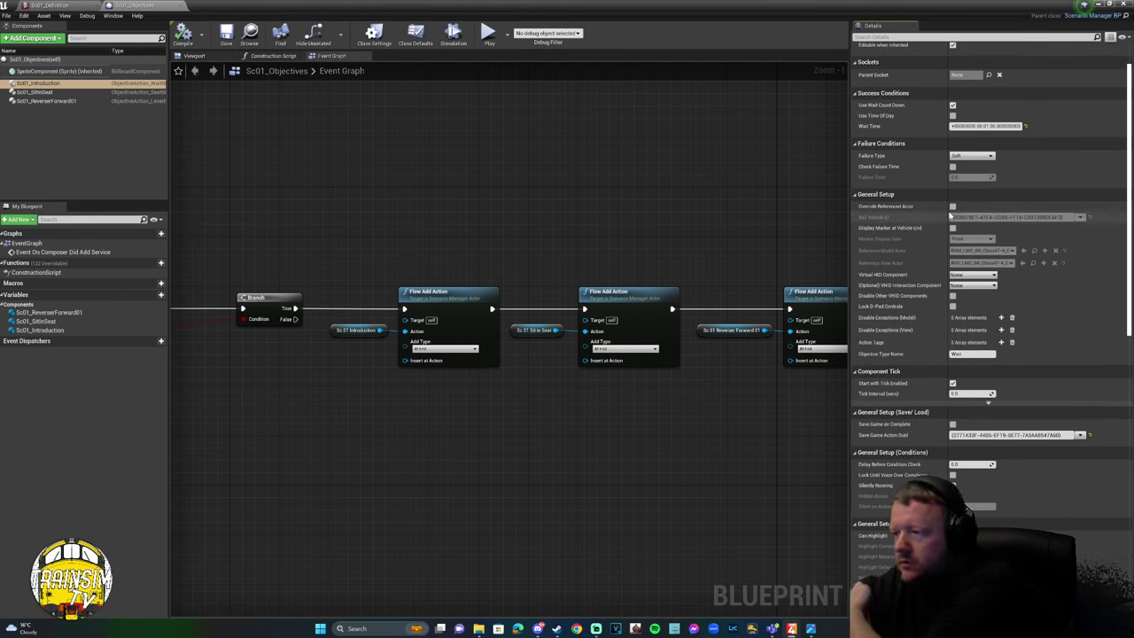
Compile the Sc01_Objectives blueprint and show the default settings of its root component.
{"action": "scroll", "coordinate": [942, 222], "scroll_direction": "up", "scroll_amount": 2}
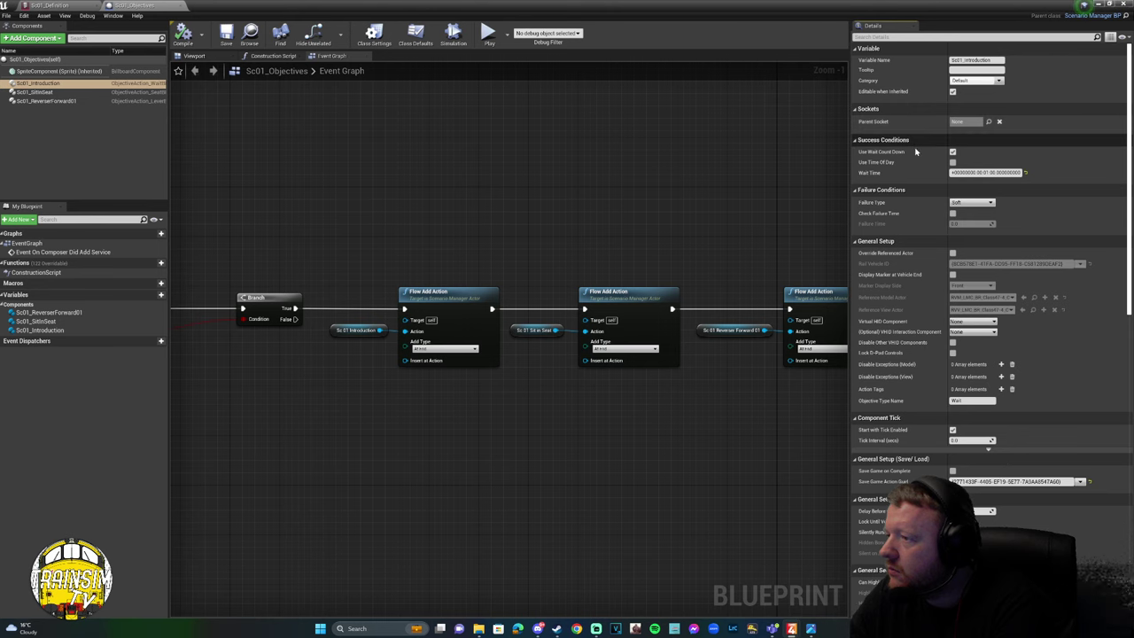
{"action": "left_click", "coordinate": [183, 38]}
{"action": "left_click", "coordinate": [36, 59]}
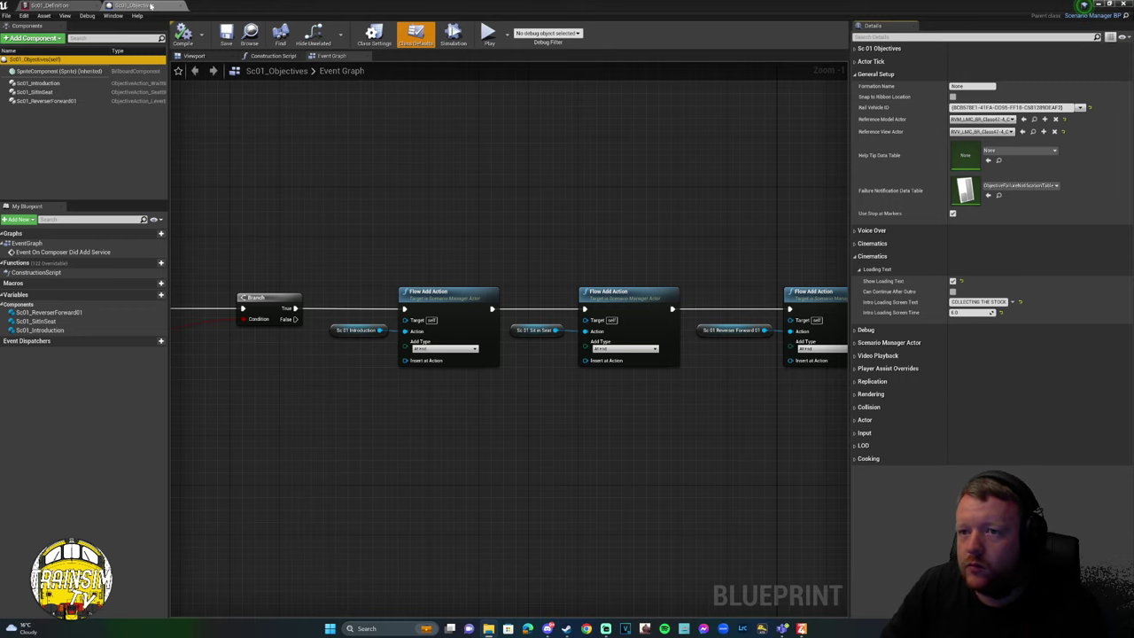
Examine the Sc01_Definition scenario settings, including the objectives, timetable and player start, and return to the Sc01_Objectives blueprint.
{"action": "left_click", "coordinate": [49, 5]}
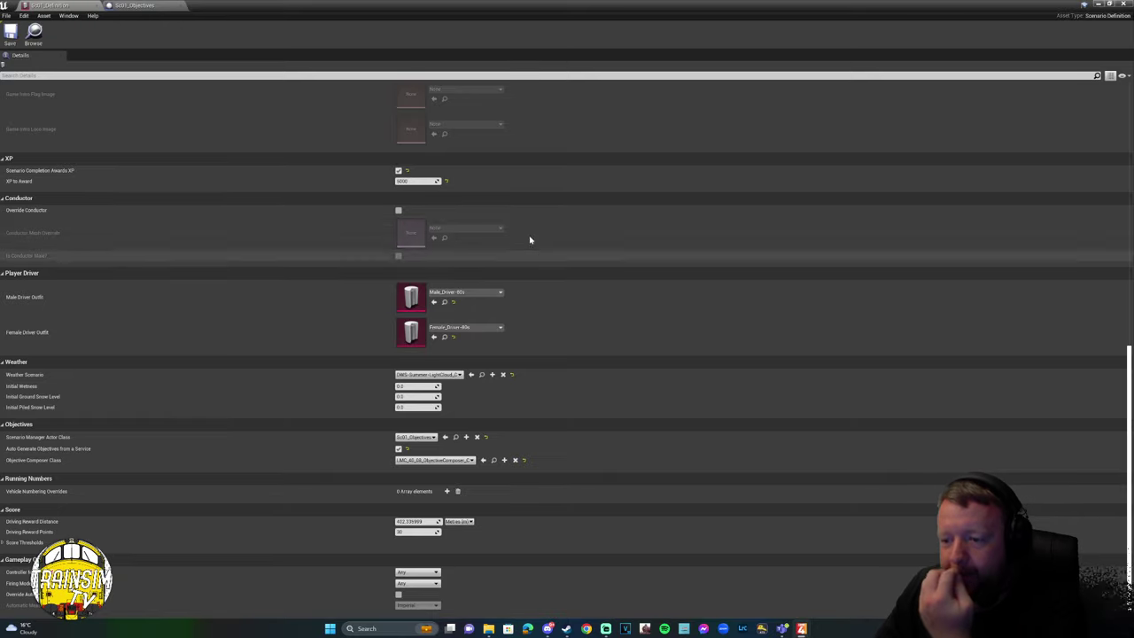
{"action": "scroll", "coordinate": [537, 245], "scroll_direction": "up", "scroll_amount": 6}
{"action": "scroll", "coordinate": [580, 306], "scroll_direction": "up", "scroll_amount": 7}
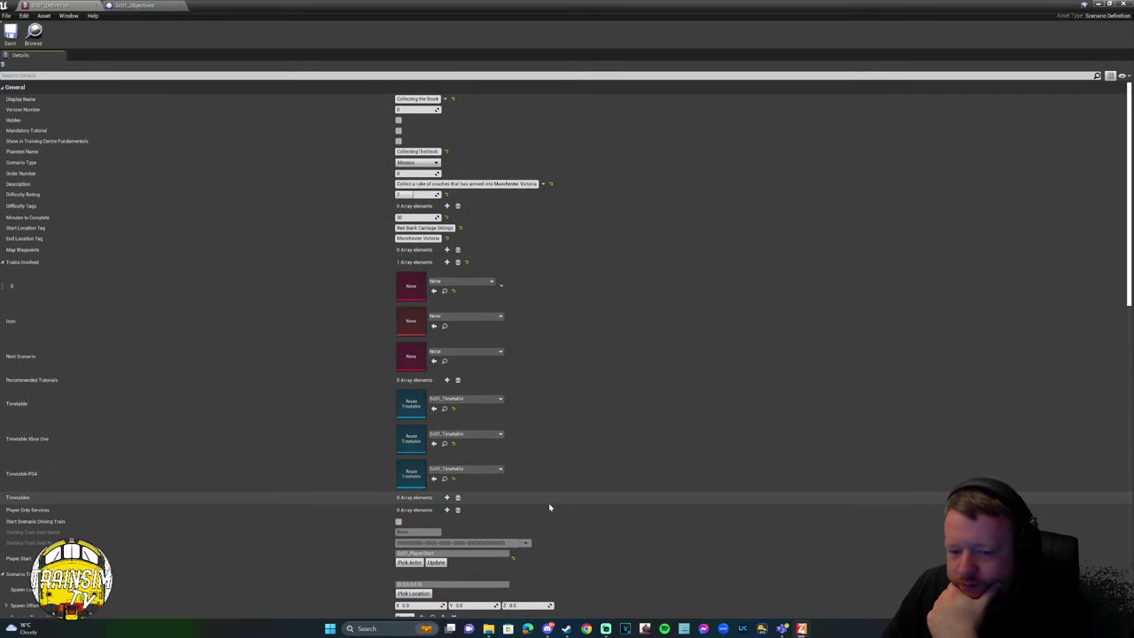
{"action": "scroll", "coordinate": [486, 502], "scroll_direction": "down", "scroll_amount": 1}
{"action": "scroll", "coordinate": [485, 503], "scroll_direction": "down", "scroll_amount": 2}
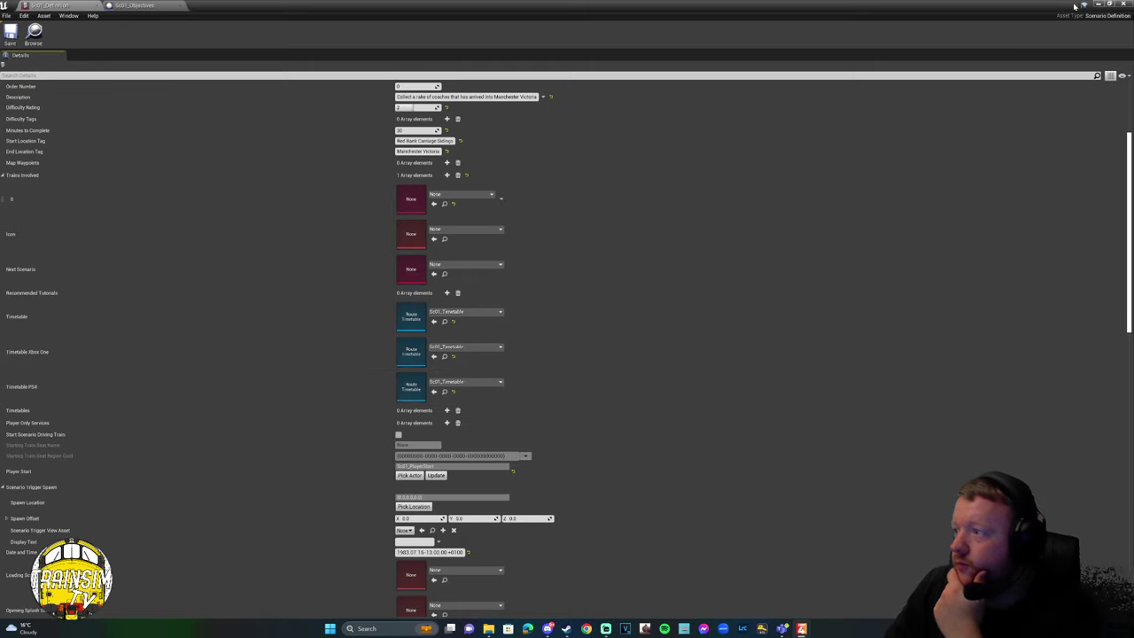
{"action": "left_click", "coordinate": [134, 6]}
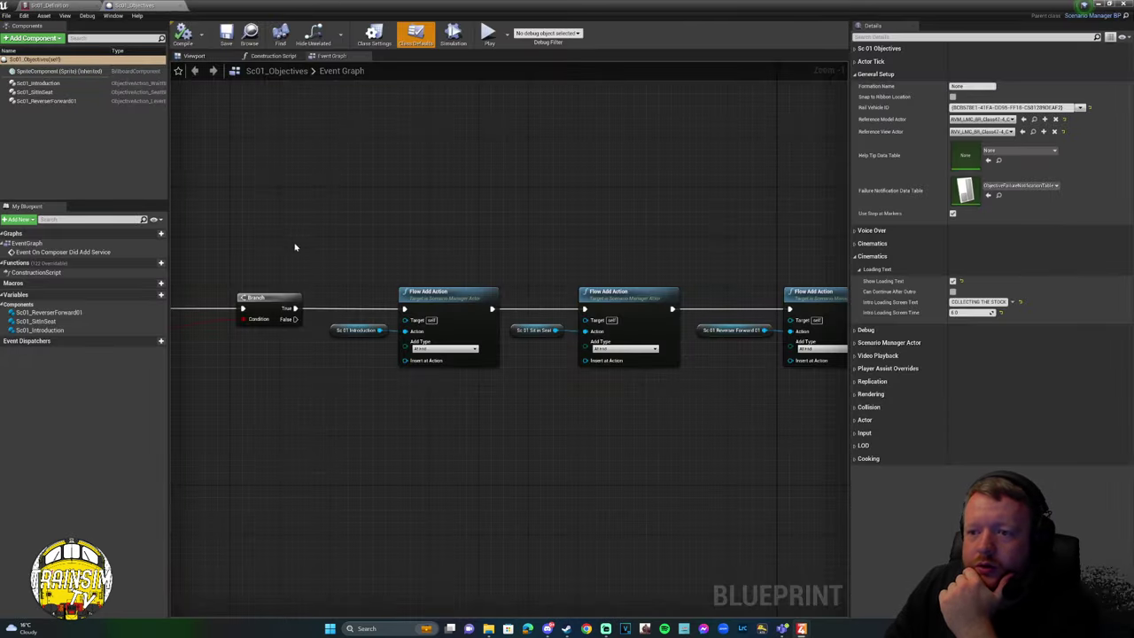
Disconnect the Branch from the Event On Composer Did Add Service logic and delete that event, its parent call and the PlayerService comparison.
{"action": "scroll", "coordinate": [396, 335], "scroll_direction": "up", "scroll_amount": 1}
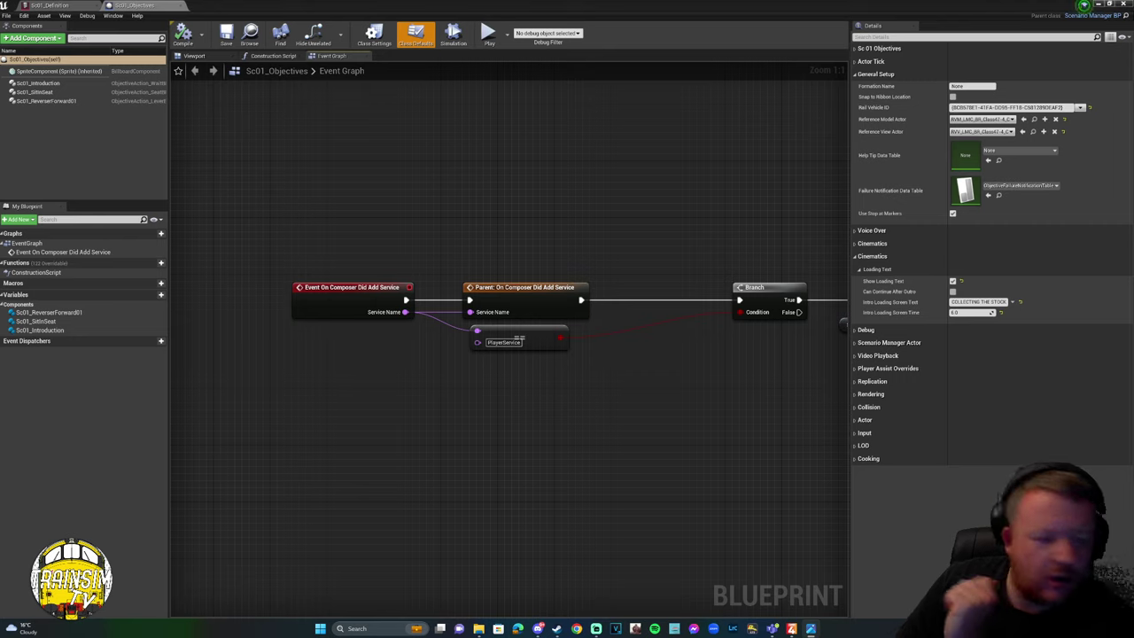
{"action": "left_click_drag", "start_coordinate": [274, 220], "coordinate": [573, 380]}
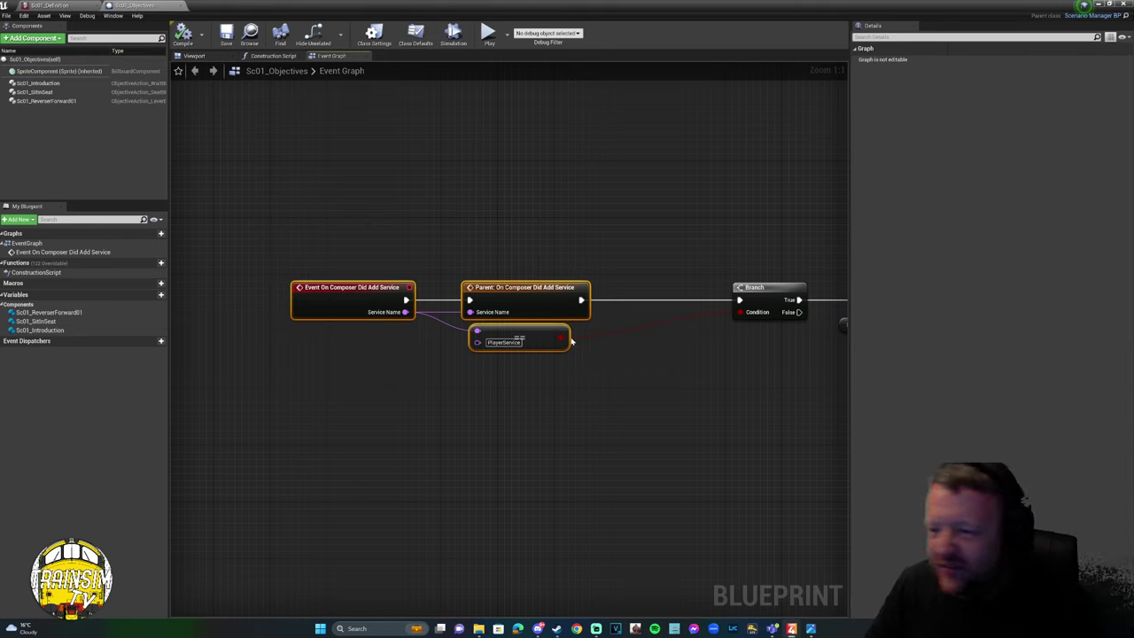
{"action": "left_click", "coordinate": [668, 288]}
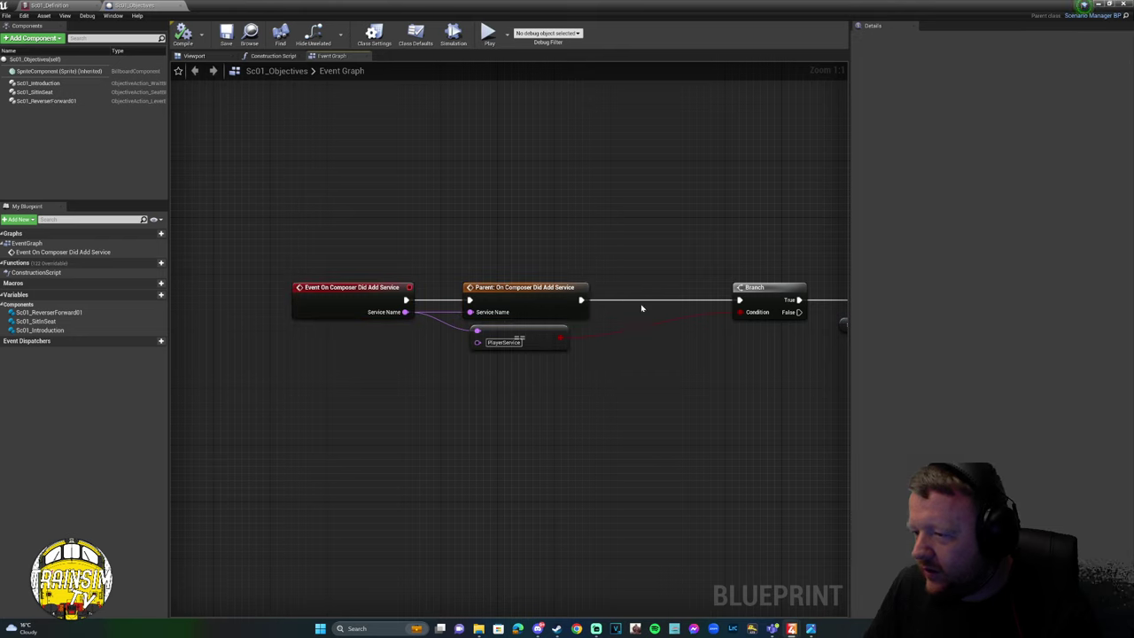
{"action": "left_click", "coordinate": [644, 307], "text": "alt"}
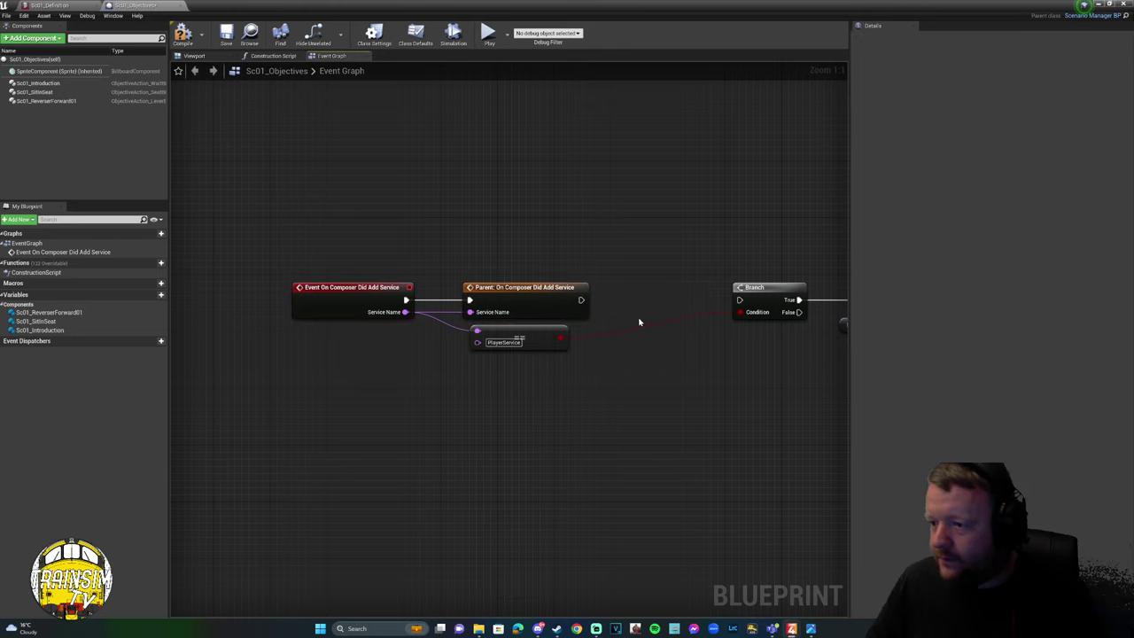
{"action": "left_click_drag", "start_coordinate": [609, 269], "coordinate": [289, 390]}
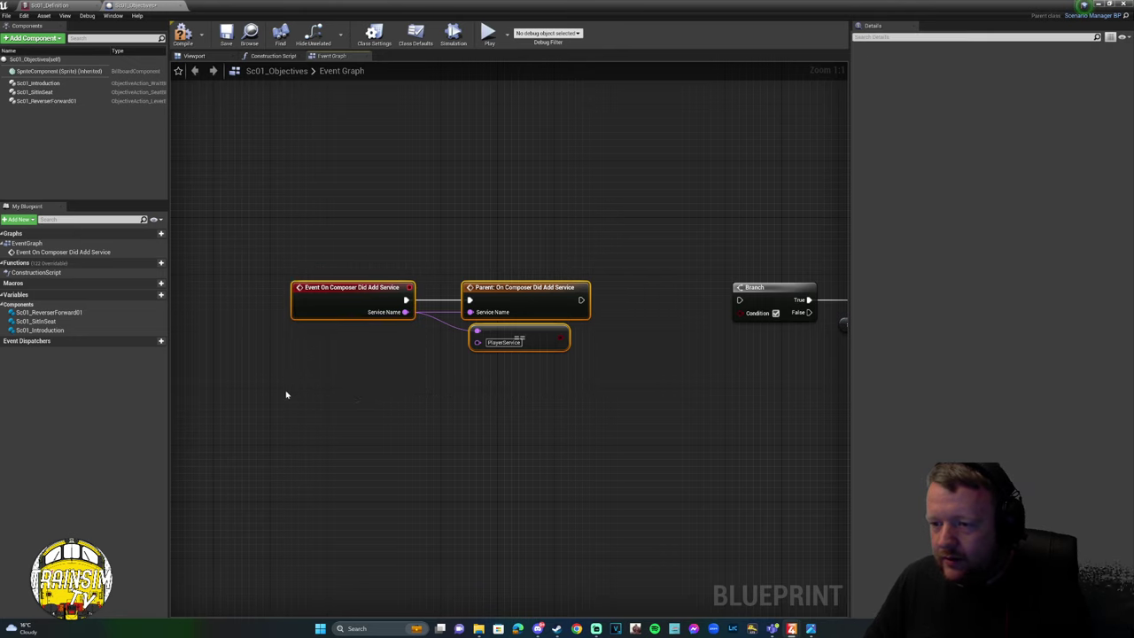
{"action": "key", "text": "Delete"}
Add an Event On Composer Will Add Service node to the event graph in front of the Branch.
{"action": "right_click", "coordinate": [320, 288]}
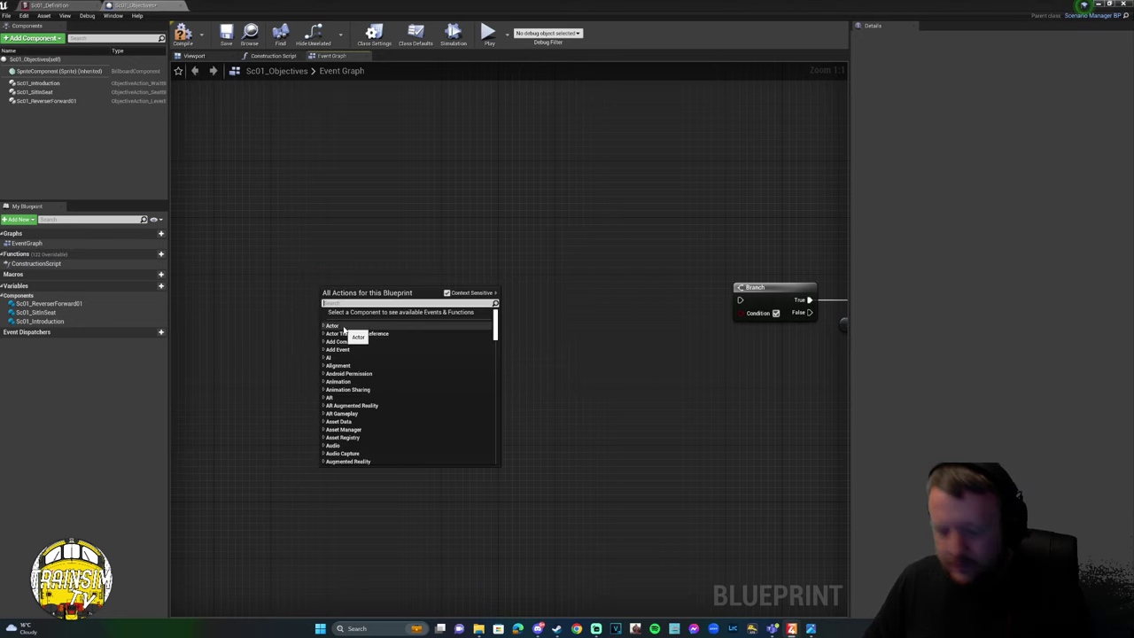
{"action": "type", "text": "event"}
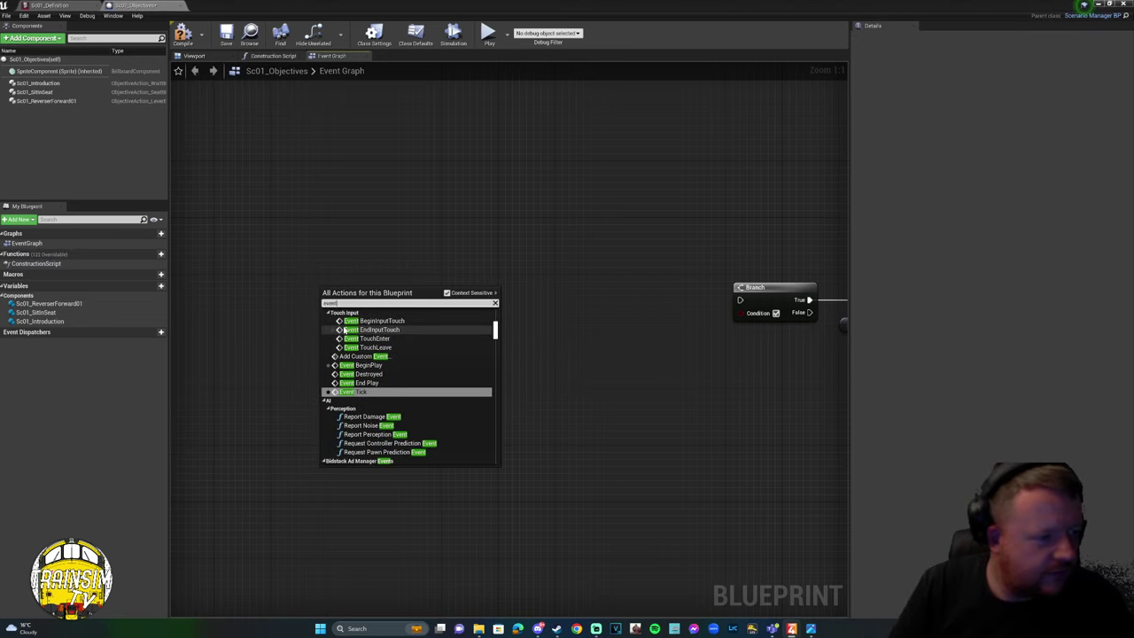
{"action": "type", "text": " on compose"}
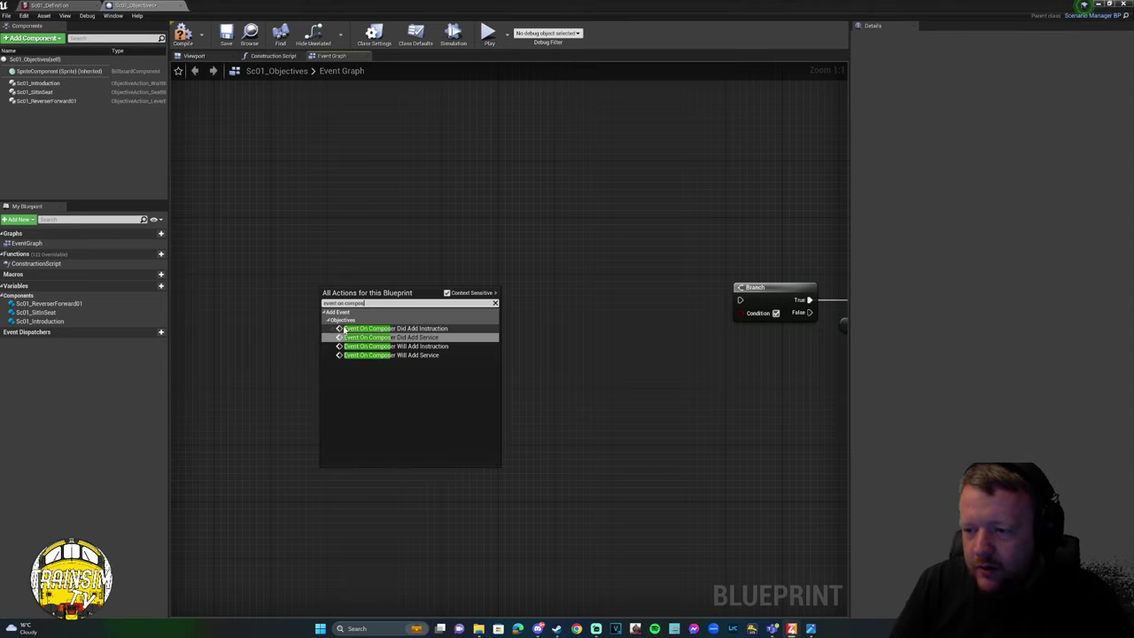
{"action": "key", "text": "BackSpace"}
{"action": "key", "text": "BackSpace"}
{"action": "type", "text": "nen"}
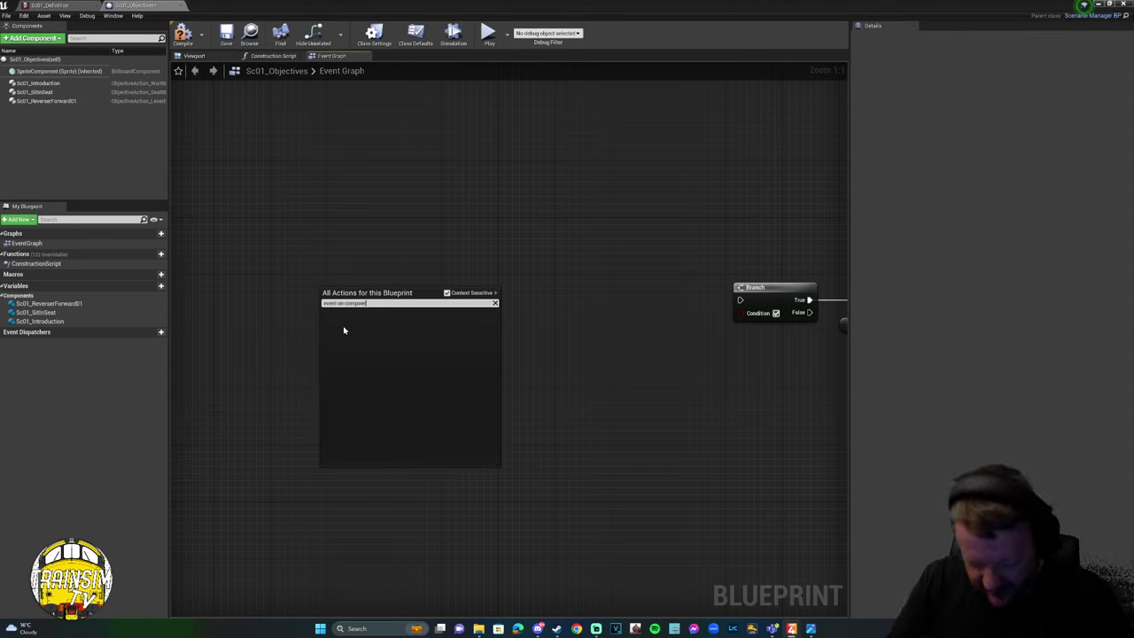
{"action": "key", "text": "BackSpace"}
{"action": "key", "text": "BackSpace"}
{"action": "type", "text": "ser"}
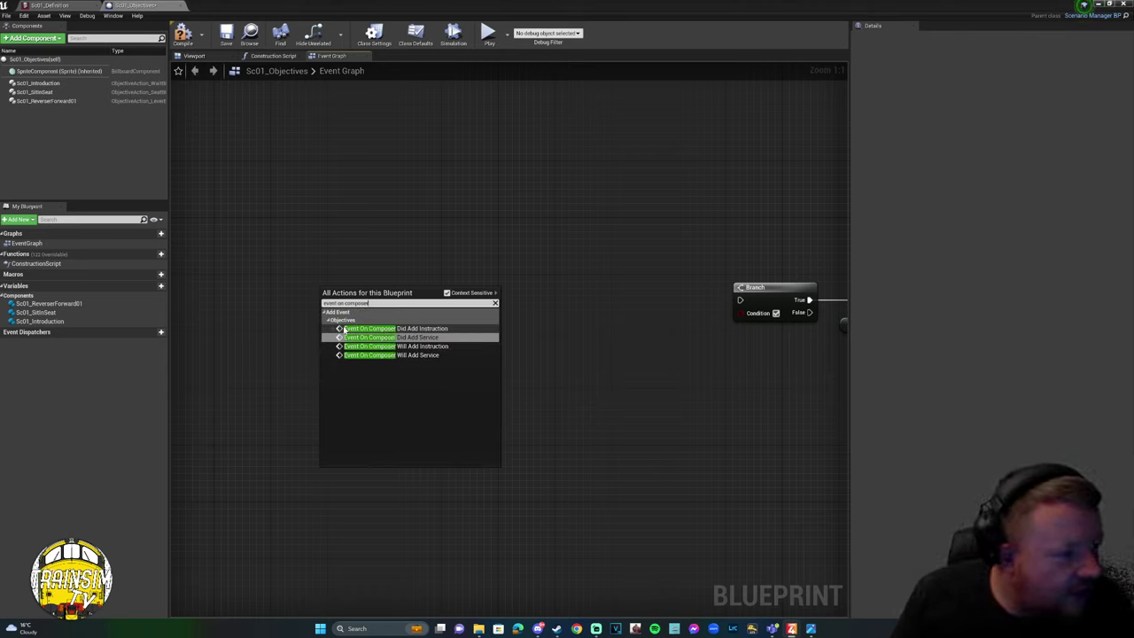
{"action": "type", "text": " will ad"}
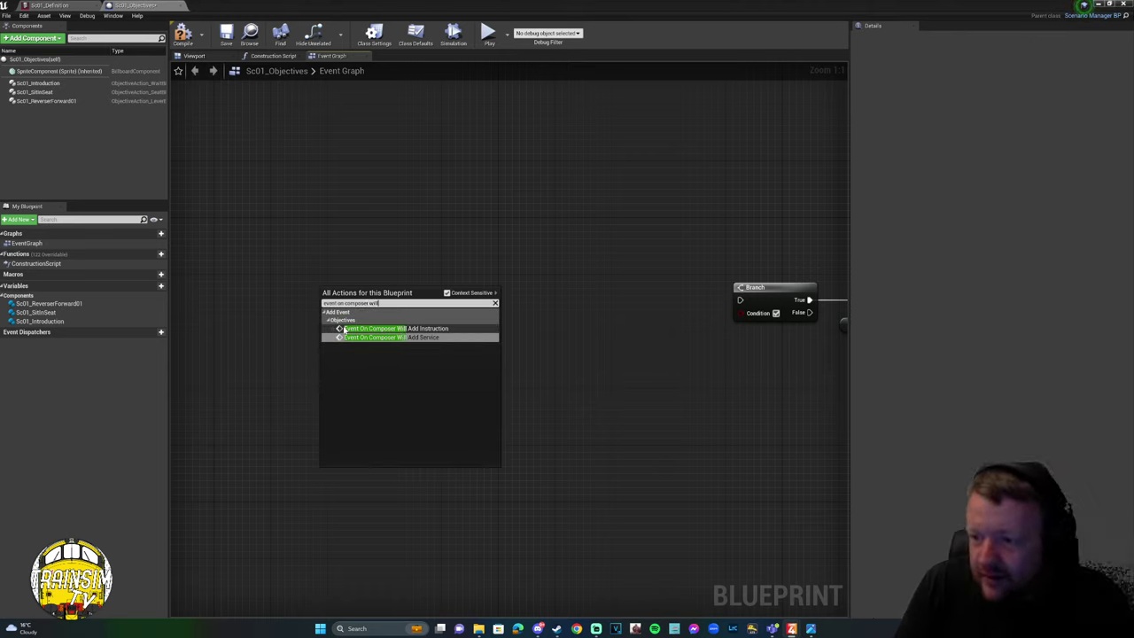
{"action": "left_click", "coordinate": [431, 338]}
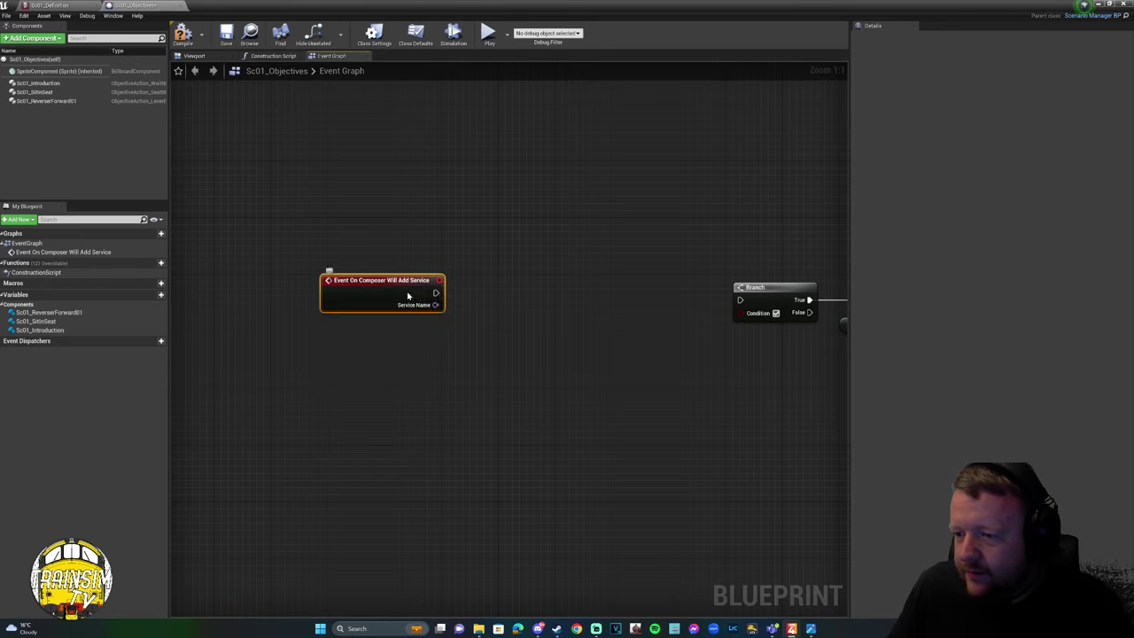
Add the parent function call for the new event and wire the event through it into the Branch.
{"action": "right_click", "coordinate": [408, 294]}
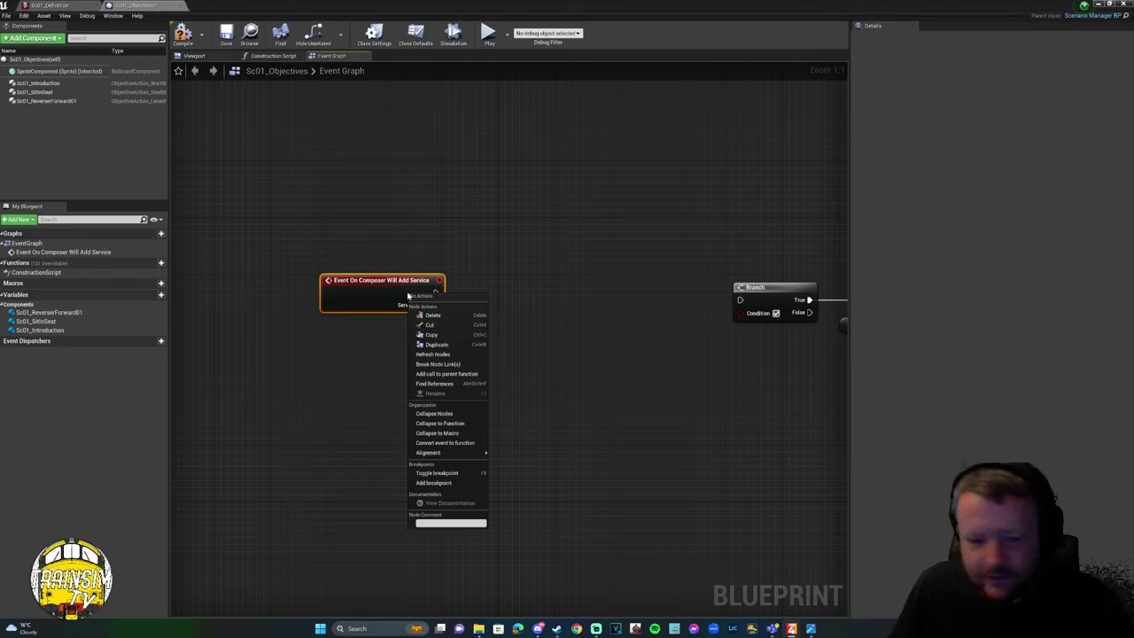
{"action": "left_click", "coordinate": [444, 374]}
{"action": "left_click_drag", "start_coordinate": [349, 343], "coordinate": [519, 299]}
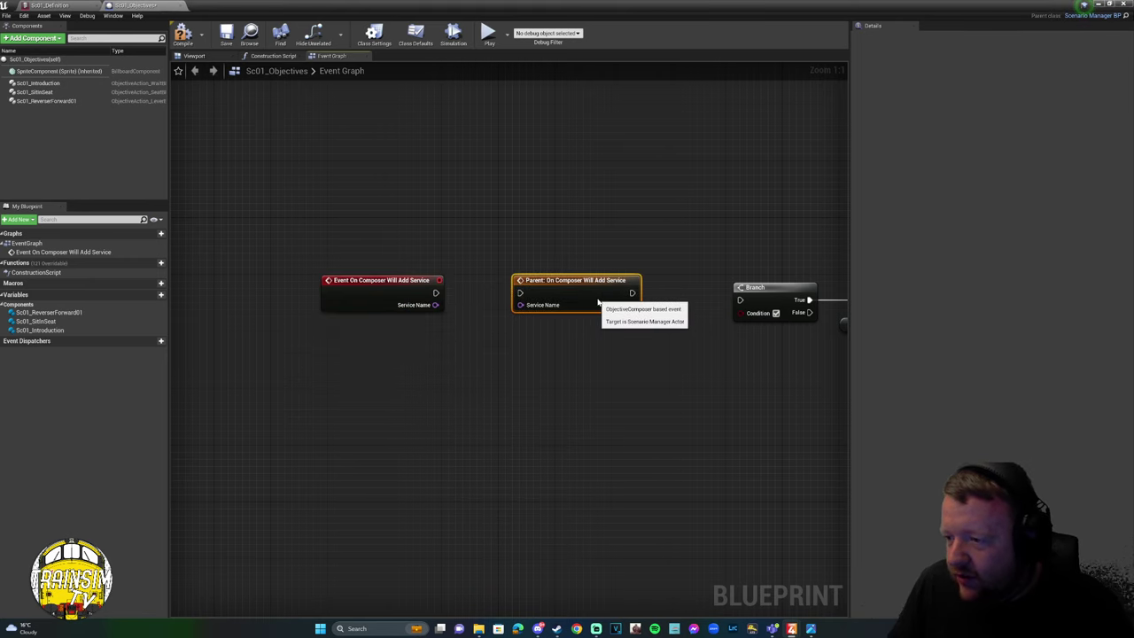
{"action": "left_click_drag", "start_coordinate": [436, 292], "coordinate": [499, 308]}
{"action": "right_click_drag", "start_coordinate": [643, 352], "coordinate": [455, 352]}
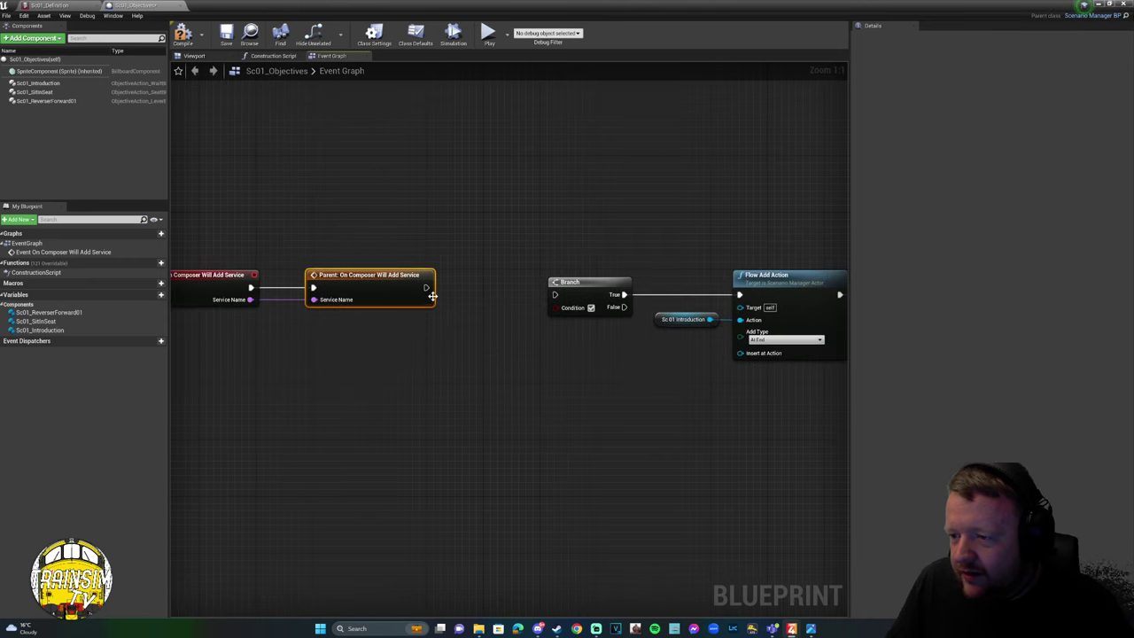
{"action": "left_click_drag", "start_coordinate": [426, 288], "coordinate": [554, 295]}
{"action": "right_click_drag", "start_coordinate": [473, 256], "coordinate": [538, 253]}
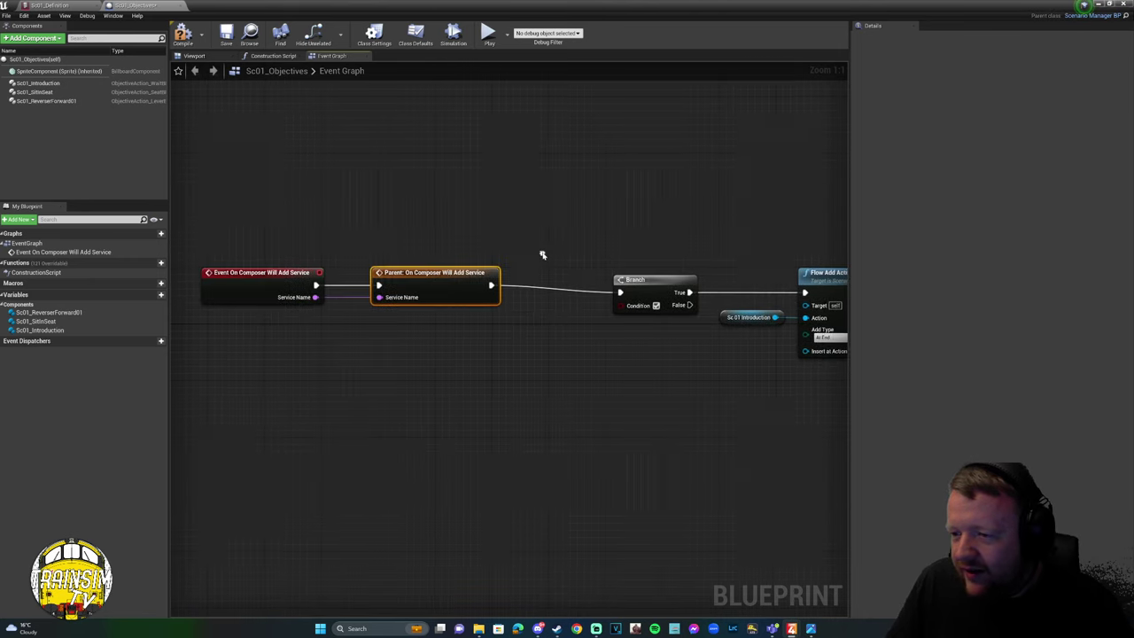
Add an equality node comparing Service Name with PlayerService and use its result as the Branch condition.
{"action": "left_click_drag", "start_coordinate": [539, 254], "coordinate": [625, 305]}
{"action": "left_click", "coordinate": [405, 342]}
{"action": "type", "text": "=="}
{"action": "left_click", "coordinate": [479, 400]}
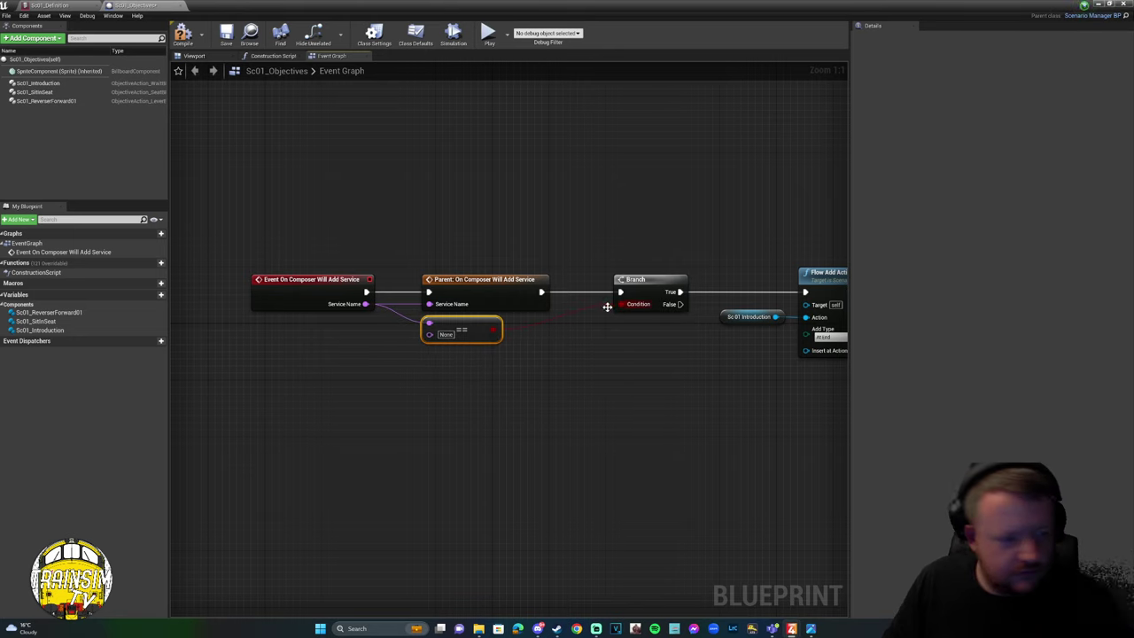
{"action": "left_click", "coordinate": [444, 333]}
{"action": "key", "text": "BackSpace"}
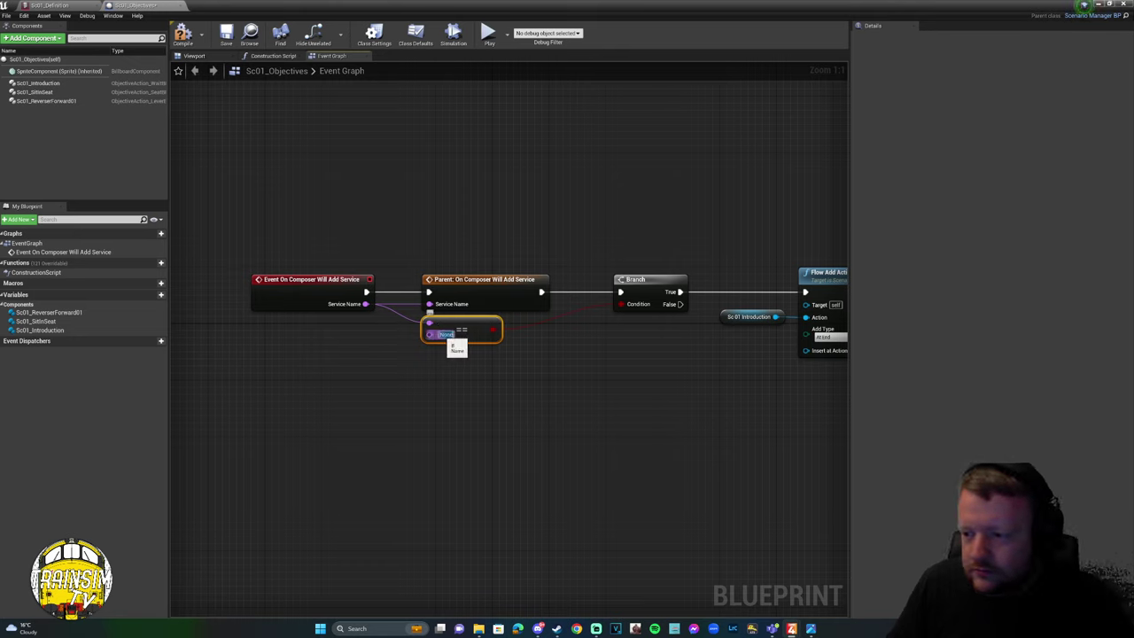
{"action": "type", "text": "PlayerService"}
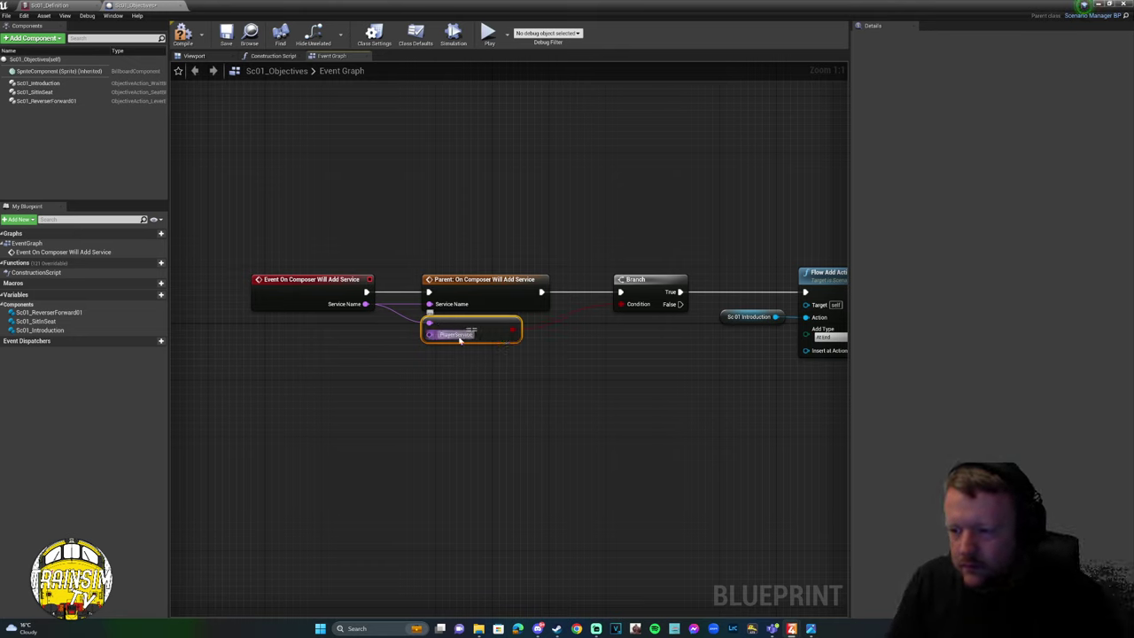
{"action": "key", "text": "Return"}
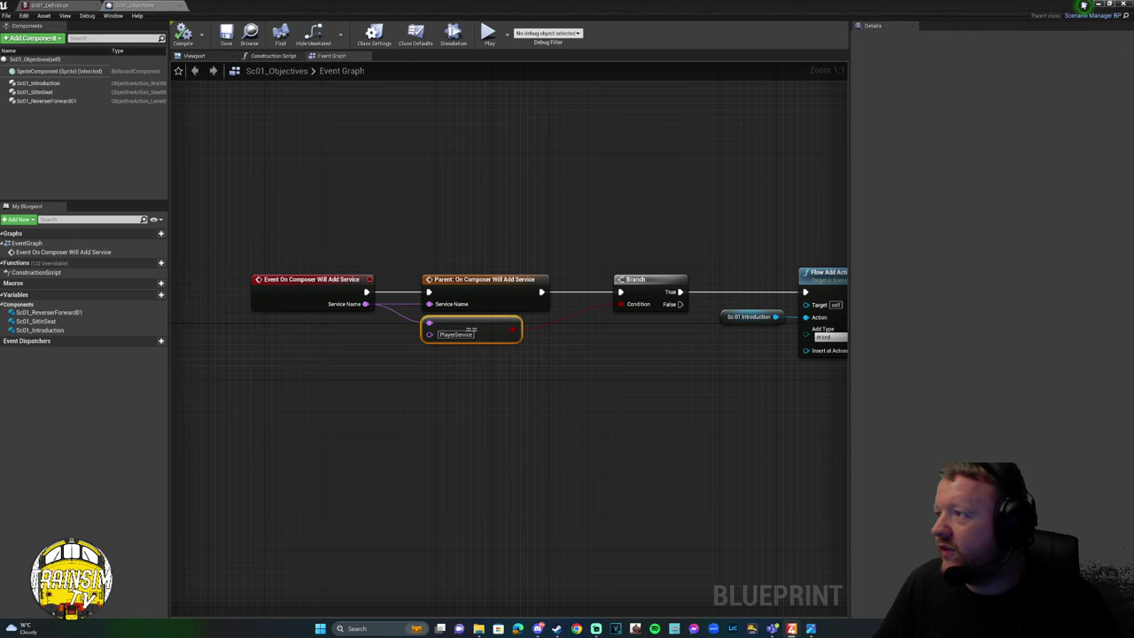
Close the blueprint editor, play-test the scenario in full screen, end the session and restore the normal editor layout.
{"action": "left_click", "coordinate": [1124, 5]}
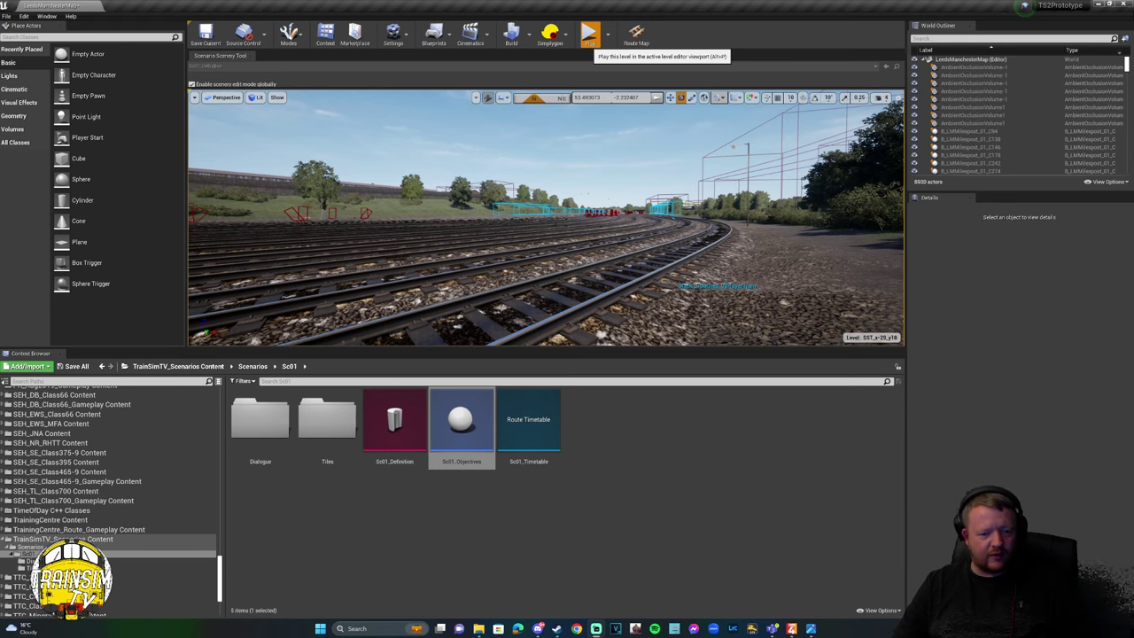
{"action": "left_click", "coordinate": [590, 36]}
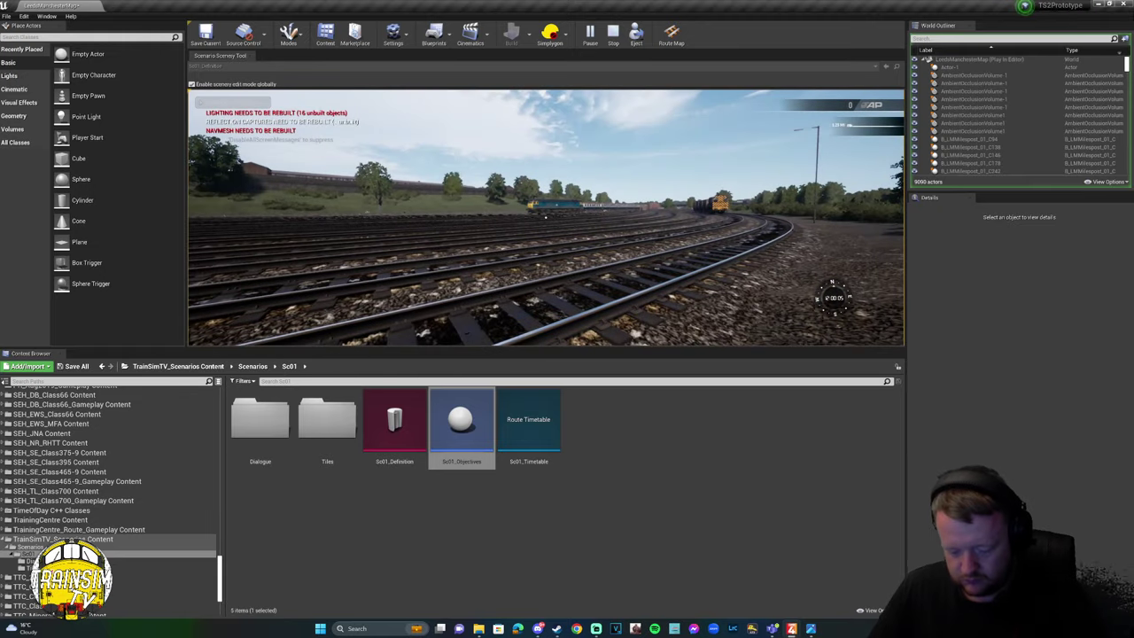
{"action": "key", "text": "F11"}
{"action": "left_click", "coordinate": [583, 309]}
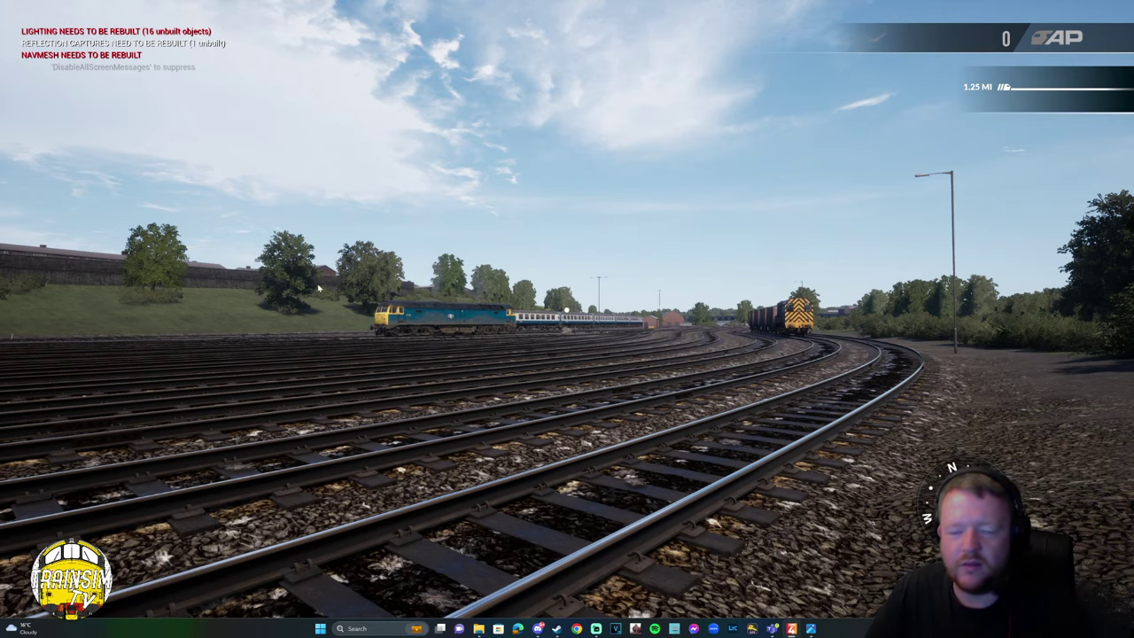
{"action": "key", "text": "Escape"}
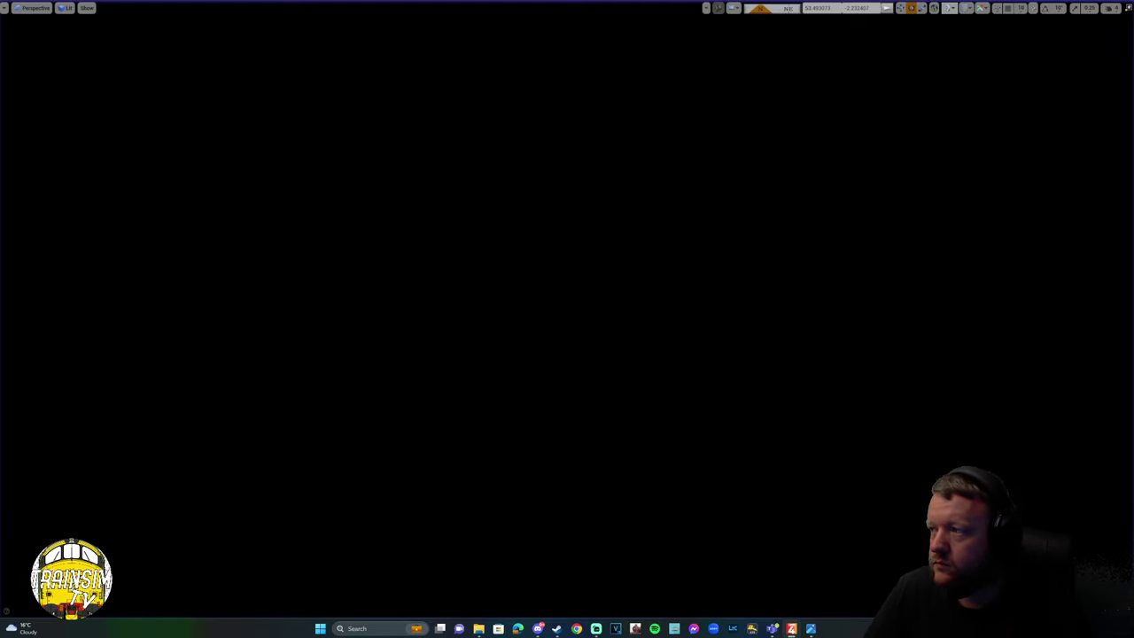
{"action": "key", "text": "F11"}
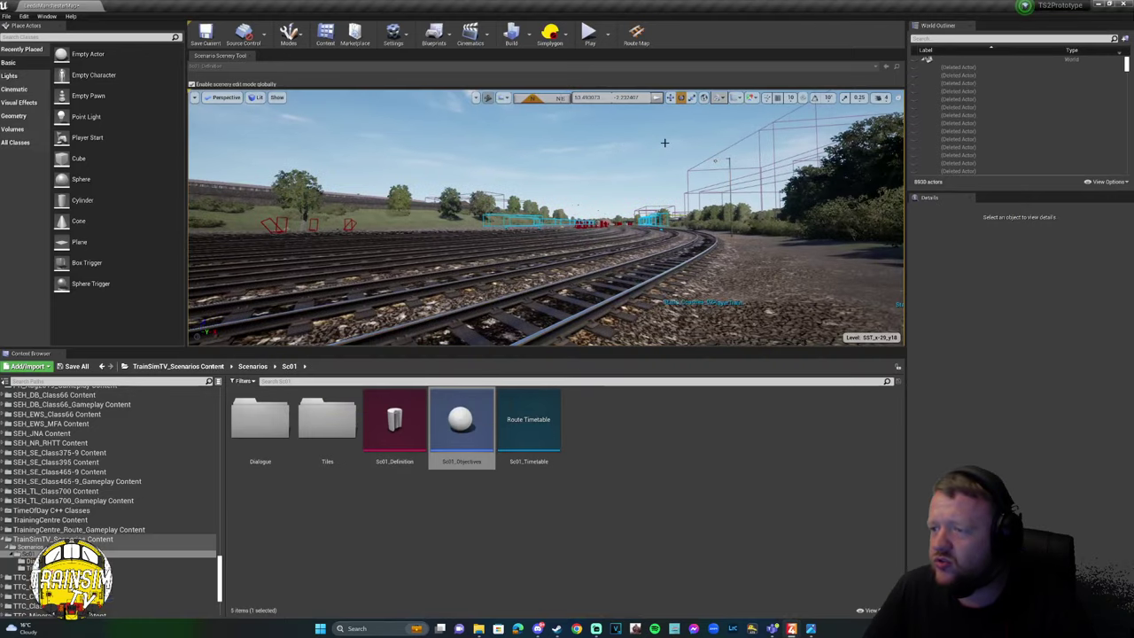
Reopen the Sc01_Objectives blueprint and set the Wait Time of the Sc01_Introduction objective to 00:00:00.
{"action": "double_click", "coordinate": [460, 420]}
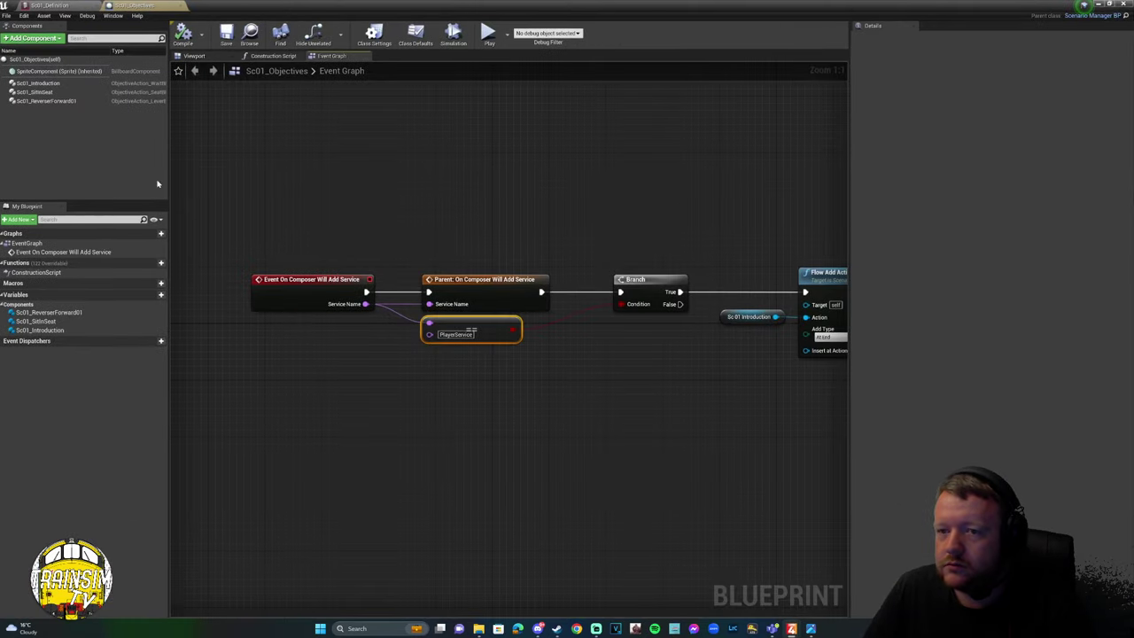
{"action": "left_click", "coordinate": [37, 83]}
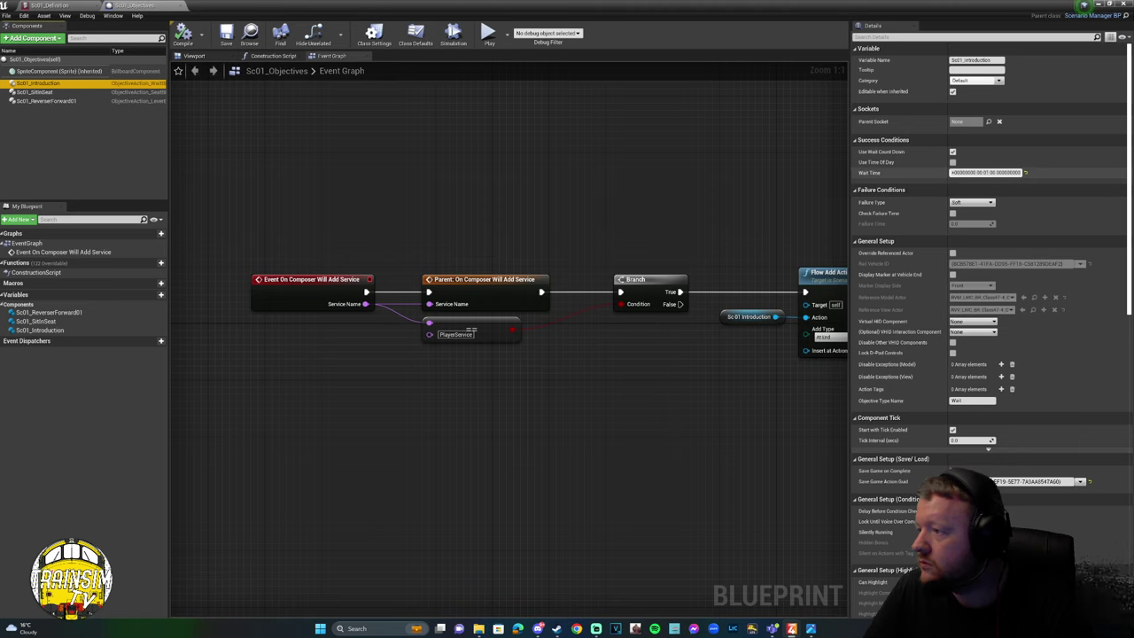
{"action": "left_click", "coordinate": [1015, 173]}
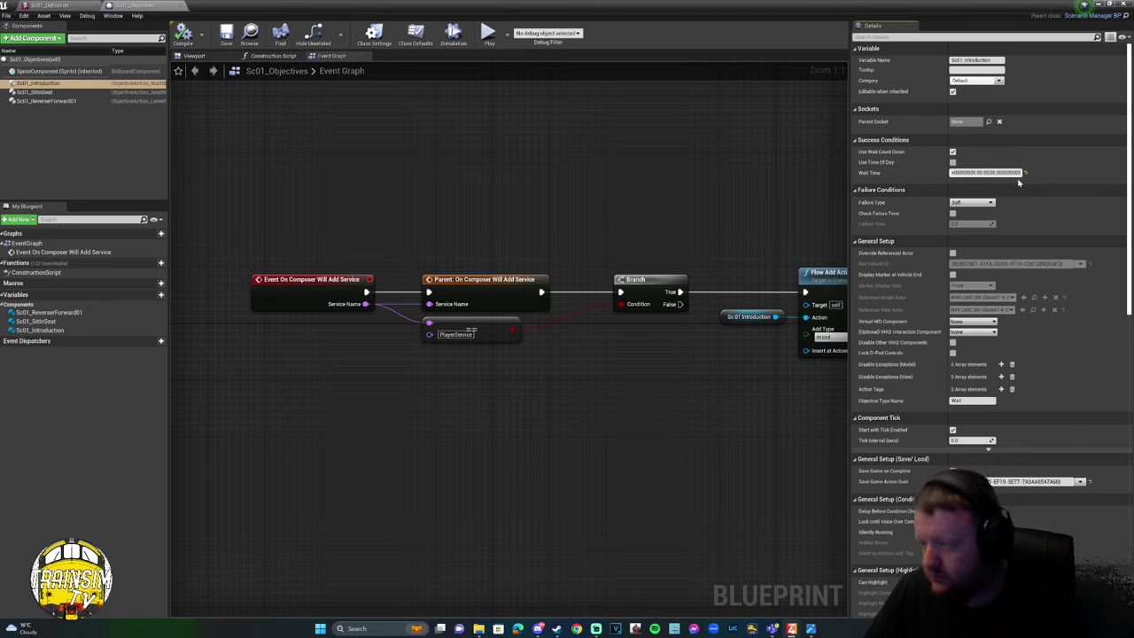
{"action": "key", "text": "ctrl+a"}
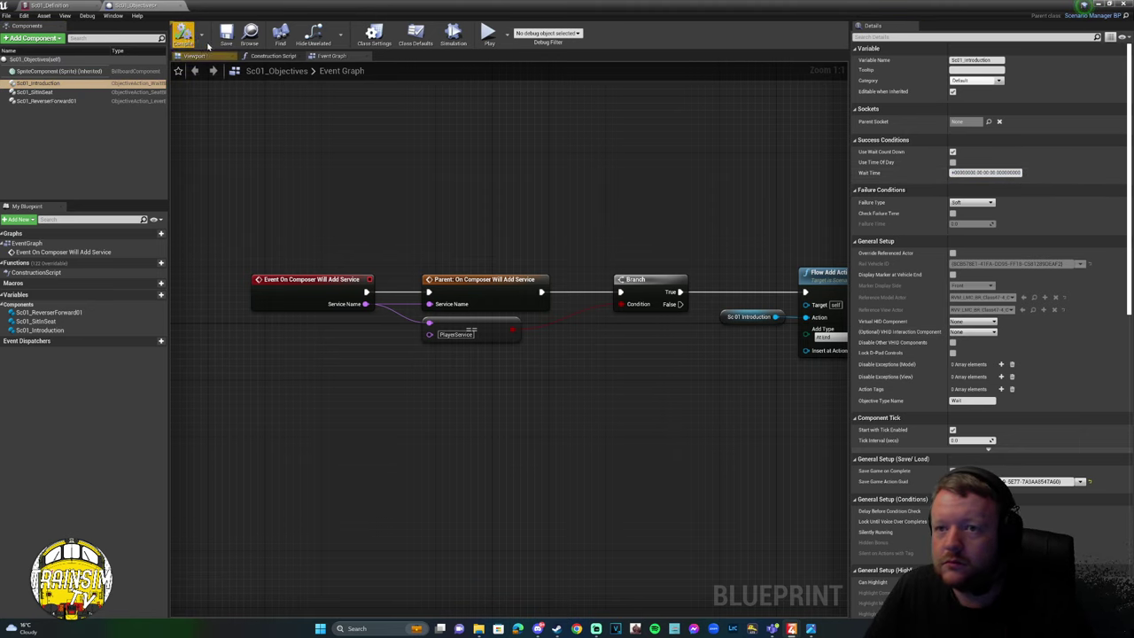
Review the Sc01_Introduction objective's properties through the UI and Voice Over settings, and return to the level editor.
{"action": "scroll", "coordinate": [1007, 266], "scroll_direction": "down", "scroll_amount": 5}
{"action": "scroll", "coordinate": [1006, 266], "scroll_direction": "down", "scroll_amount": 5}
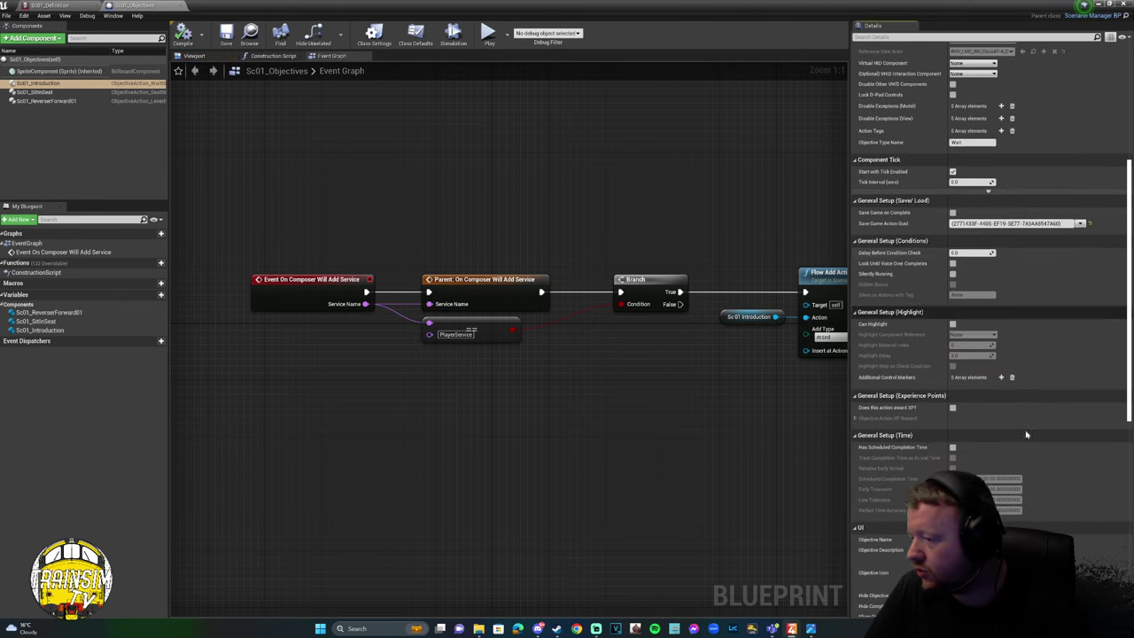
{"action": "scroll", "coordinate": [998, 457], "scroll_direction": "down", "scroll_amount": 6}
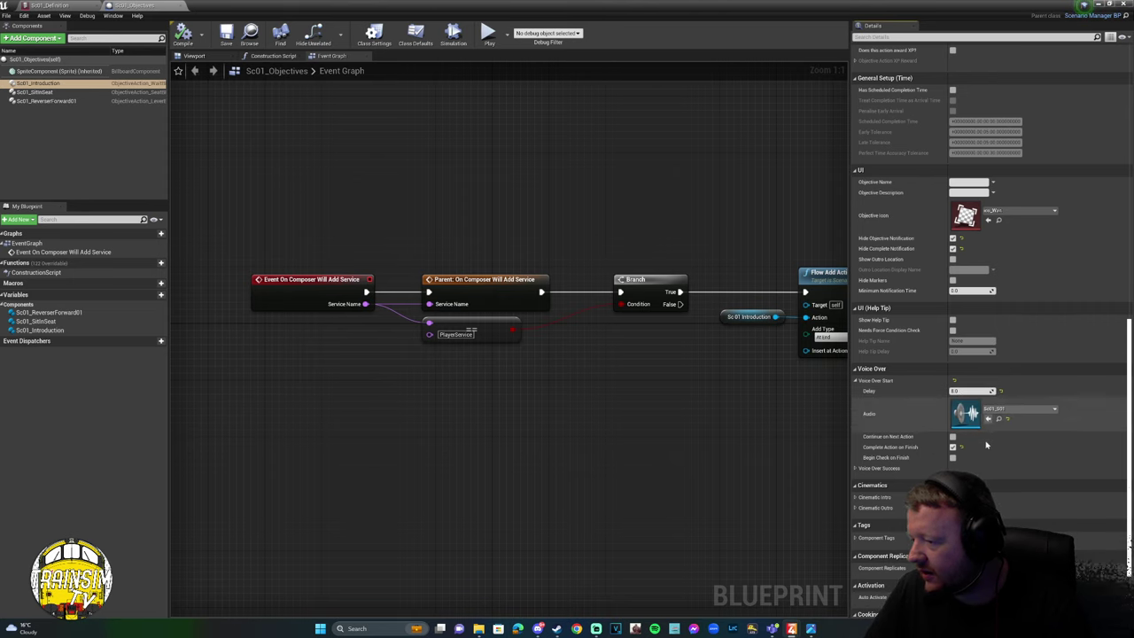
{"action": "scroll", "coordinate": [974, 404], "scroll_direction": "down", "scroll_amount": 1}
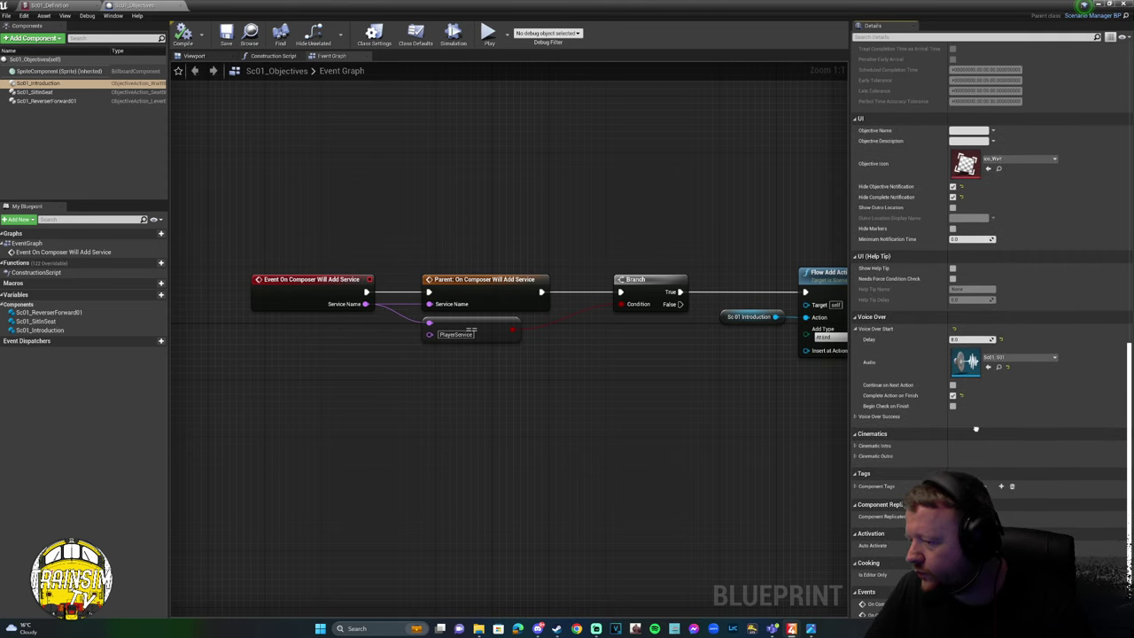
{"action": "left_click", "coordinate": [45, 7]}
{"action": "left_click", "coordinate": [133, 5]}
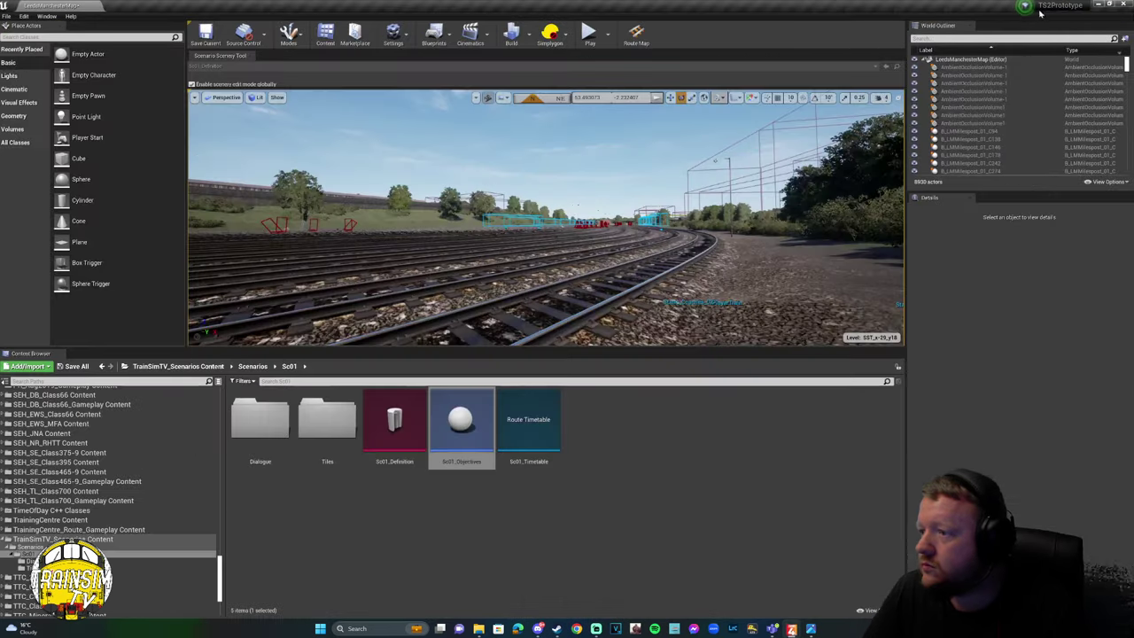
Inspect the Sc01_Timetable defaults, close the timetable, and check the Sc01_Objectives blueprint's class defaults and class settings.
{"action": "double_click", "coordinate": [522, 427]}
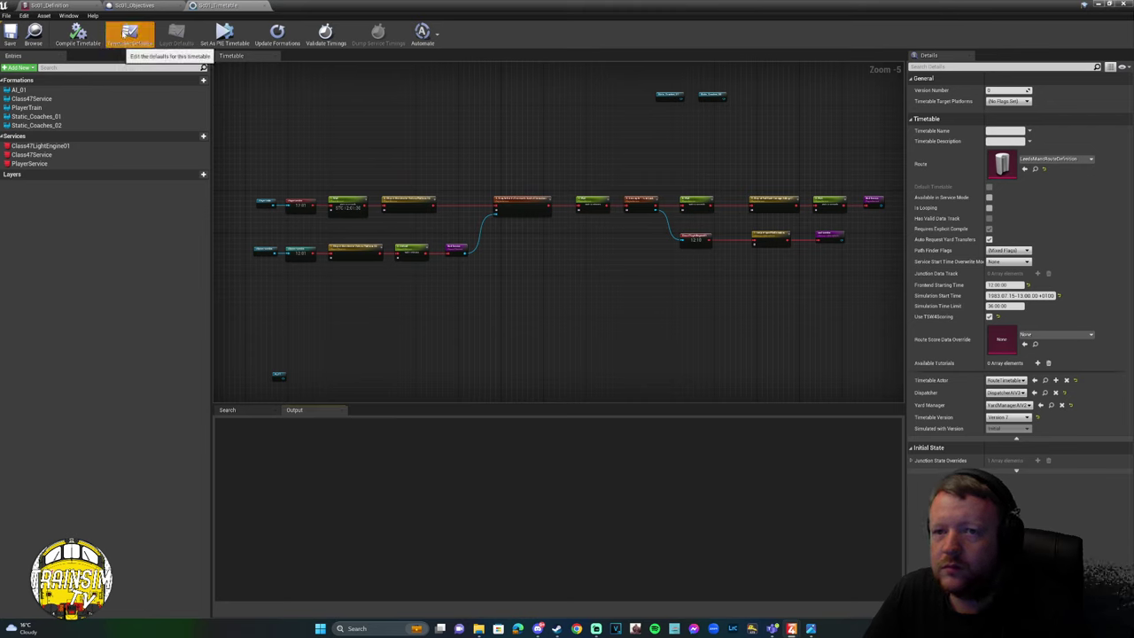
{"action": "left_click", "coordinate": [130, 35]}
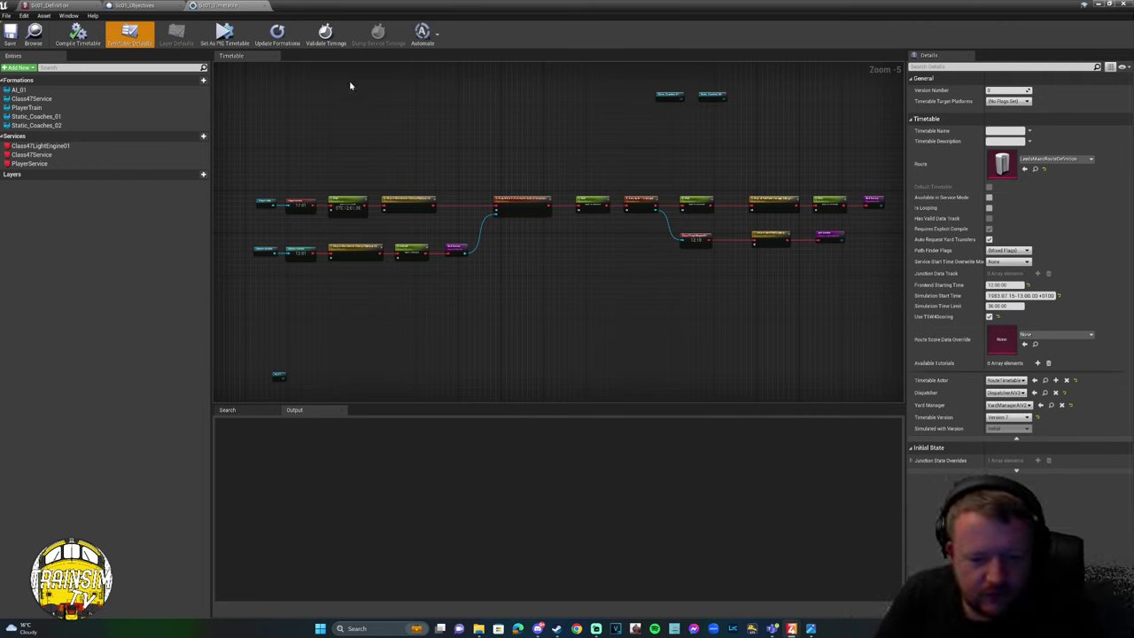
{"action": "left_click", "coordinate": [255, 7]}
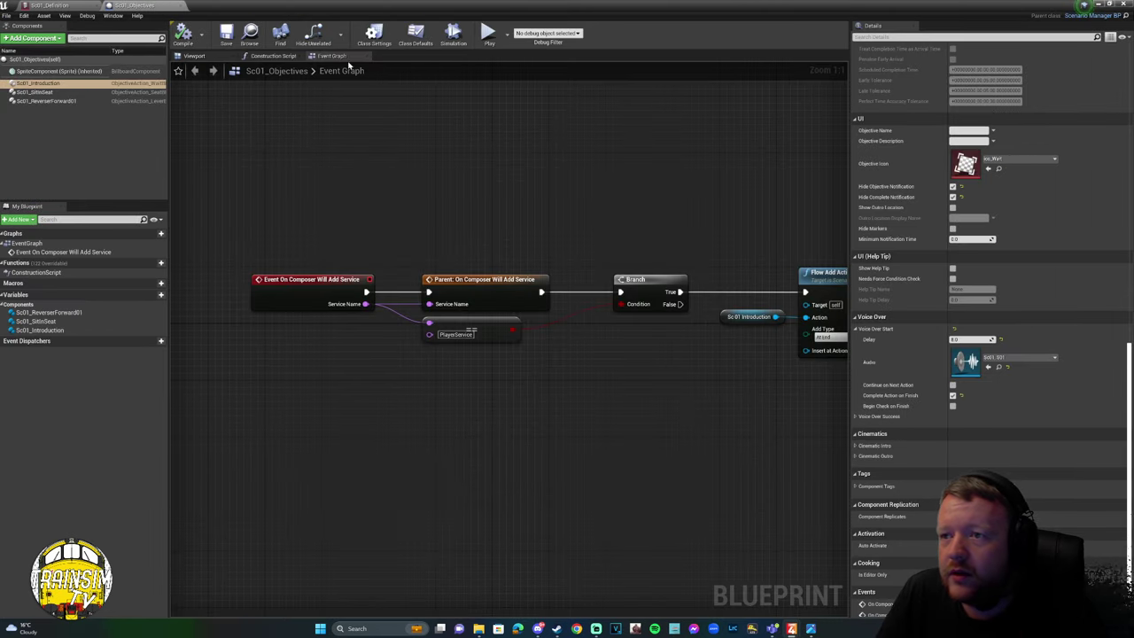
{"action": "left_click", "coordinate": [416, 36]}
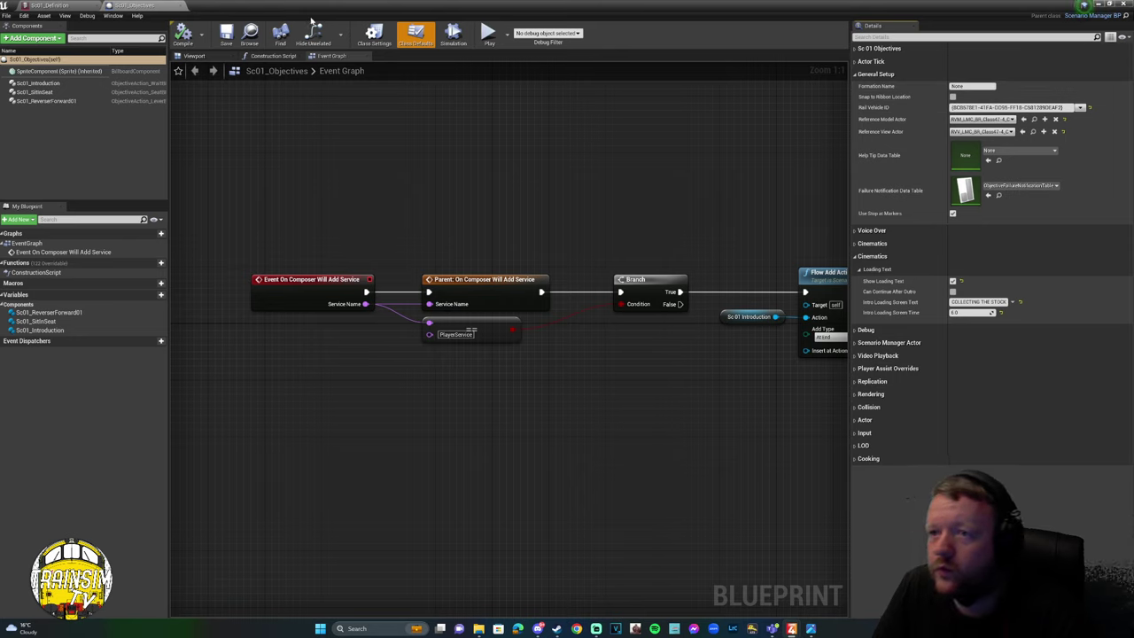
{"action": "left_click", "coordinate": [369, 39]}
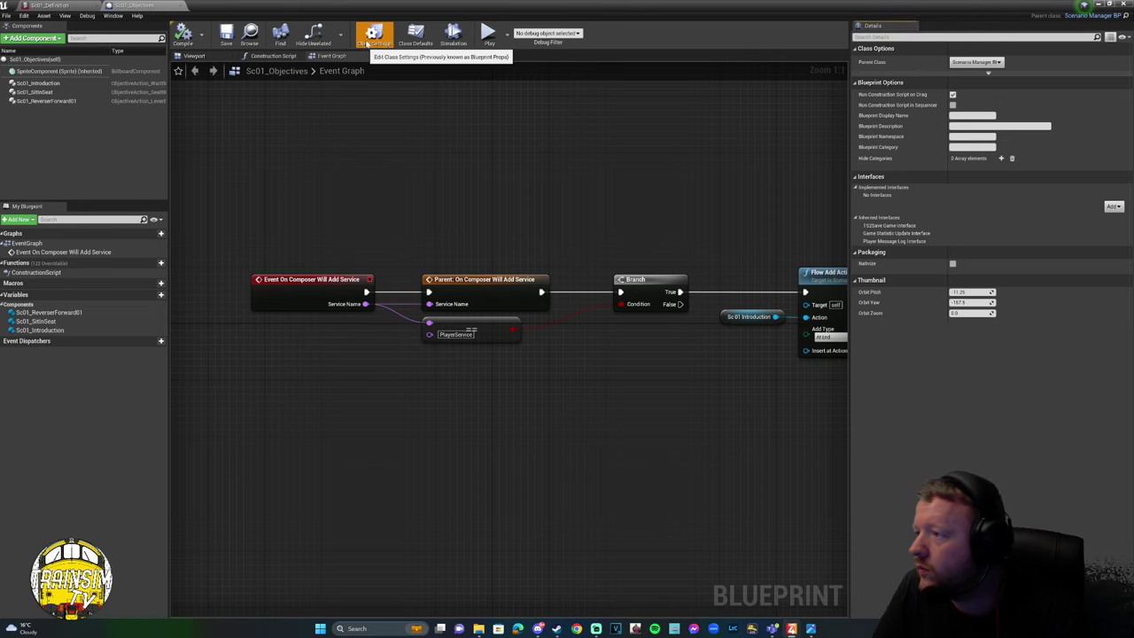
Add an element to the Player Only Services array in Sc01_Definition.
{"action": "left_click", "coordinate": [64, 6]}
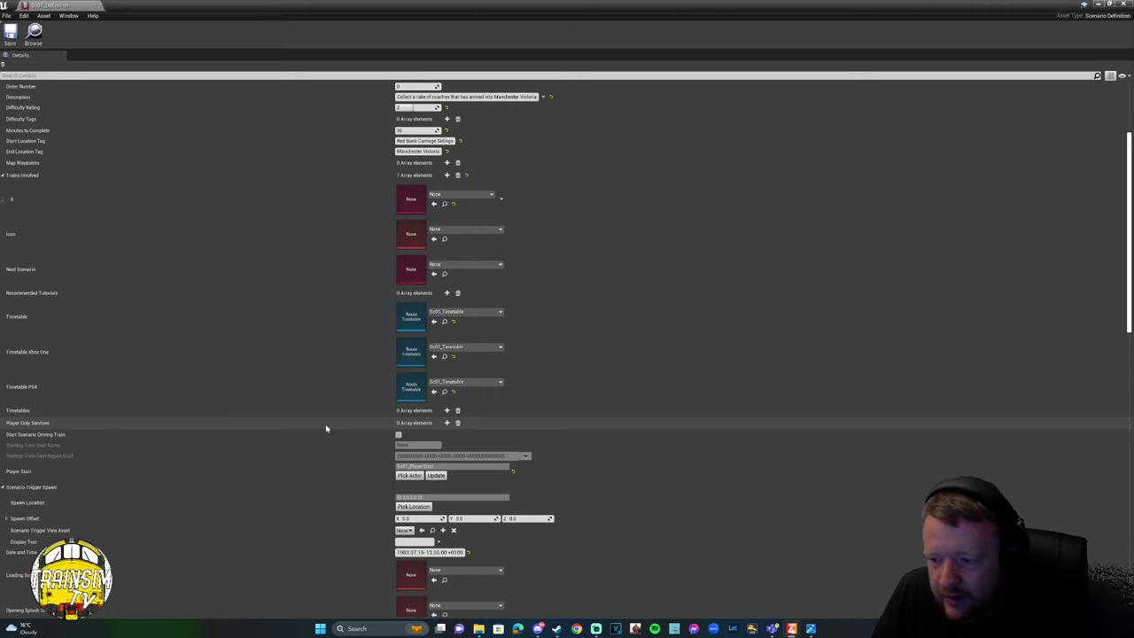
{"action": "left_click", "coordinate": [447, 423]}
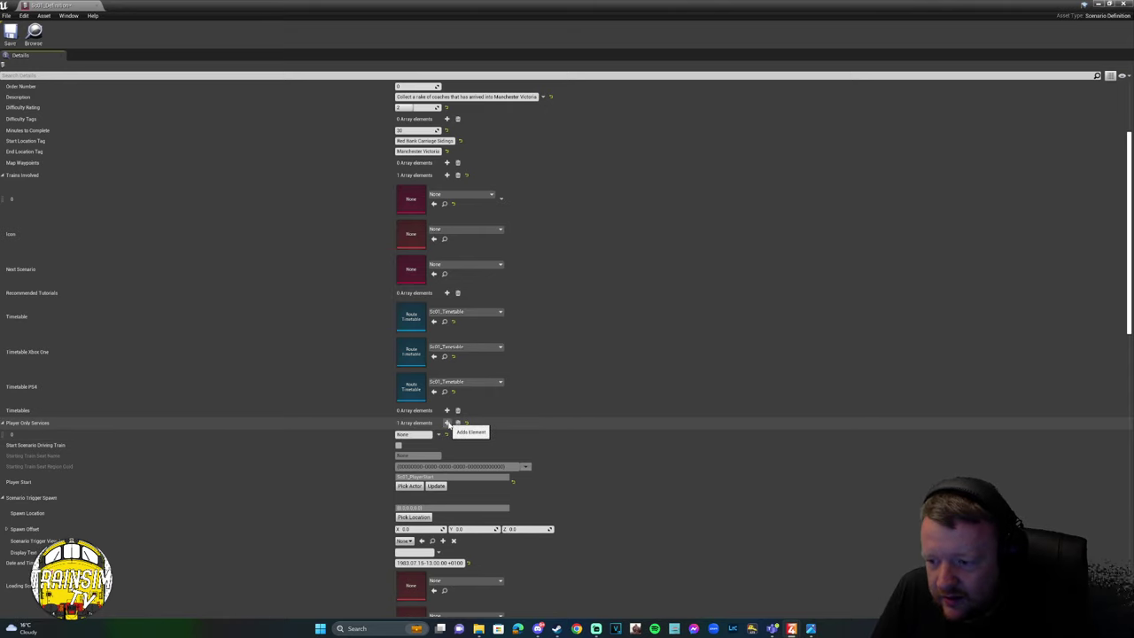
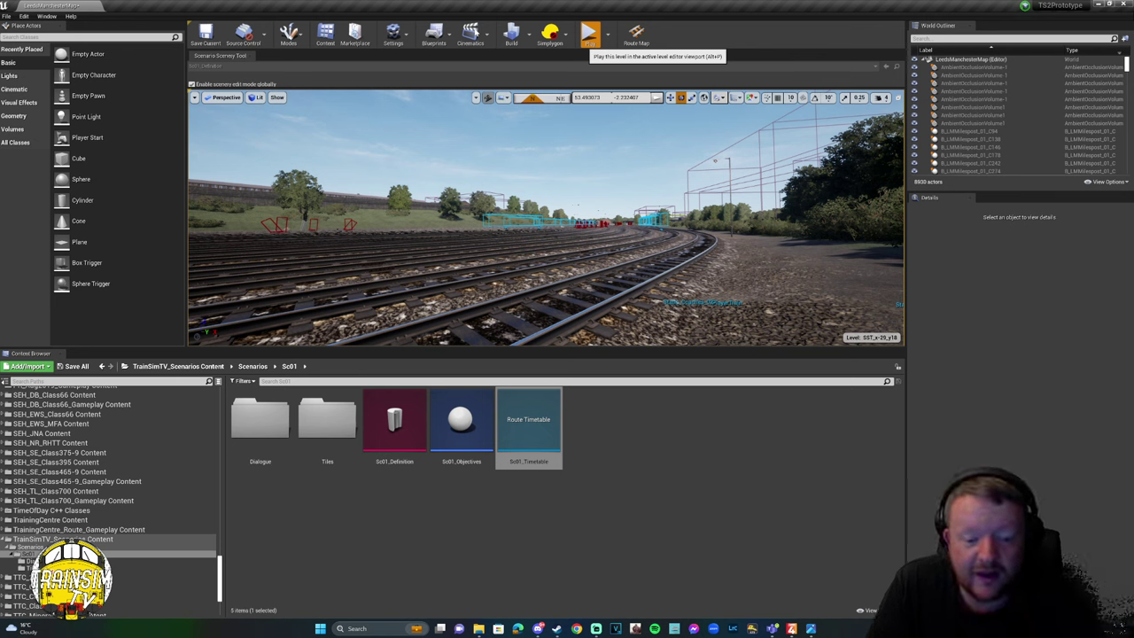
Play-test the scenario in full screen, walk across the tracks to locomotive 47 542 and operate its cab door.
{"action": "left_click", "coordinate": [589, 35]}
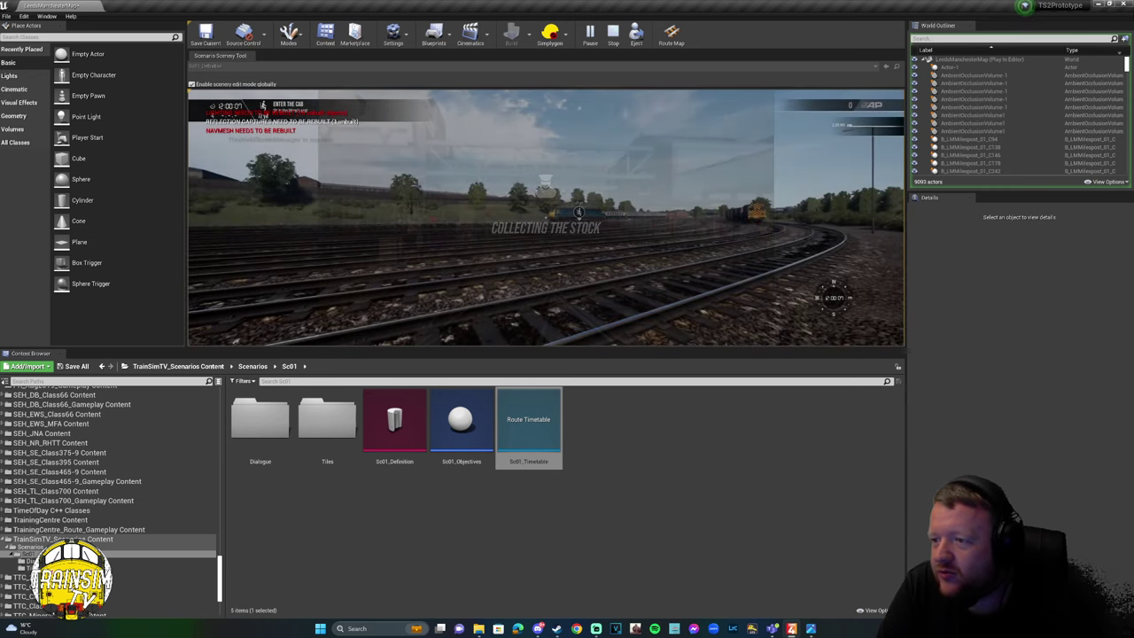
{"action": "key", "text": "F11"}
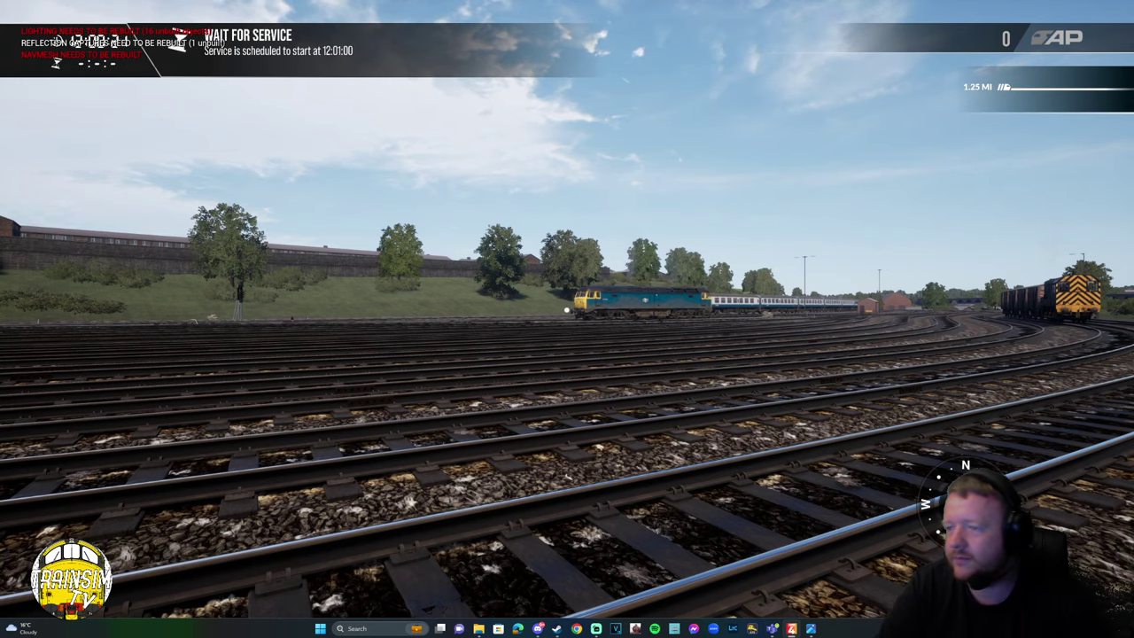
{"action": "key", "text": "w"}
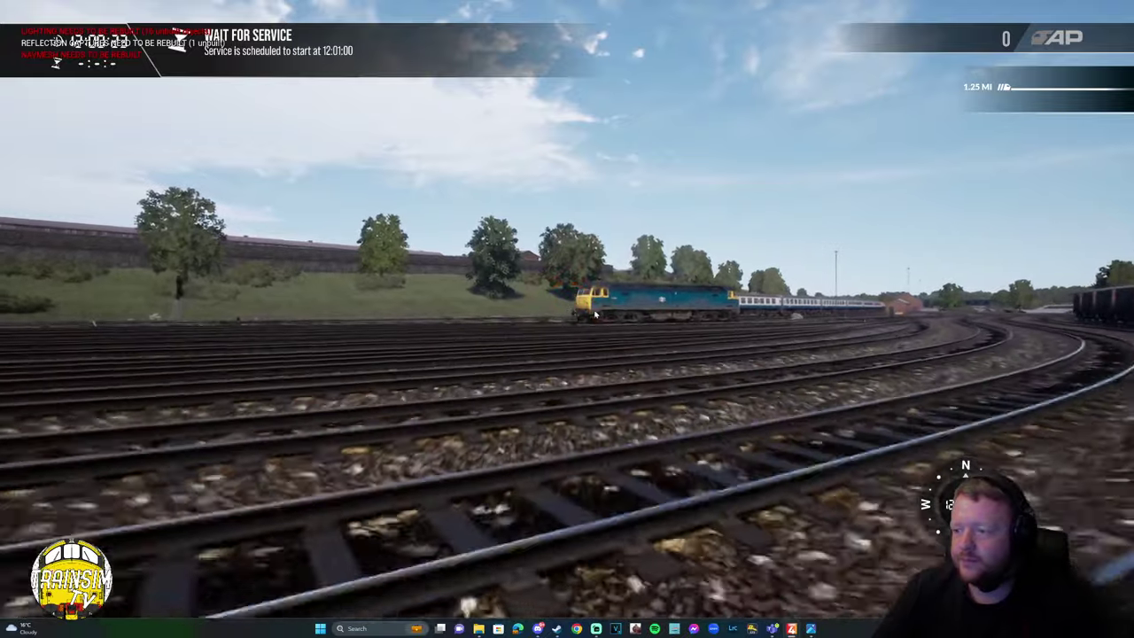
{"action": "left_click", "coordinate": [595, 314]}
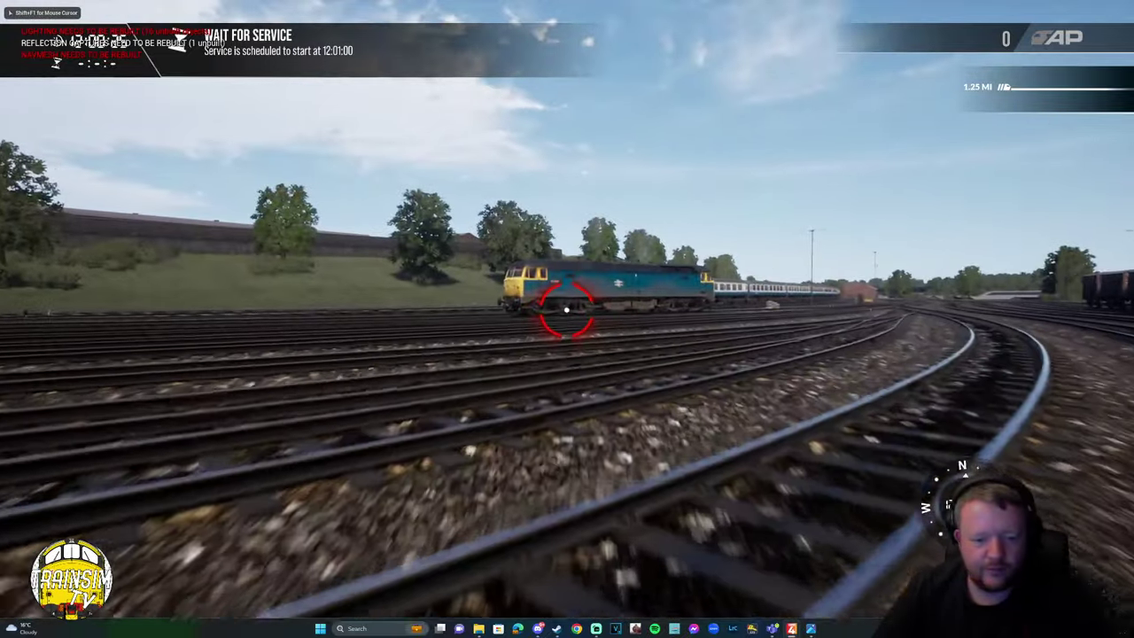
{"action": "key", "text": "w"}
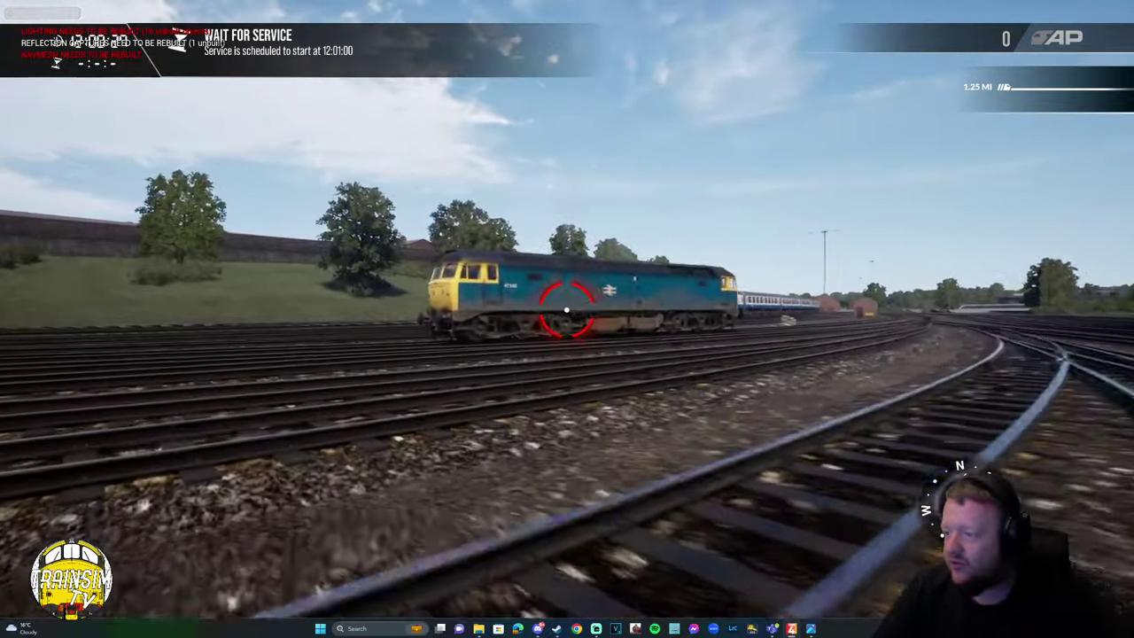
{"action": "key", "text": "w"}
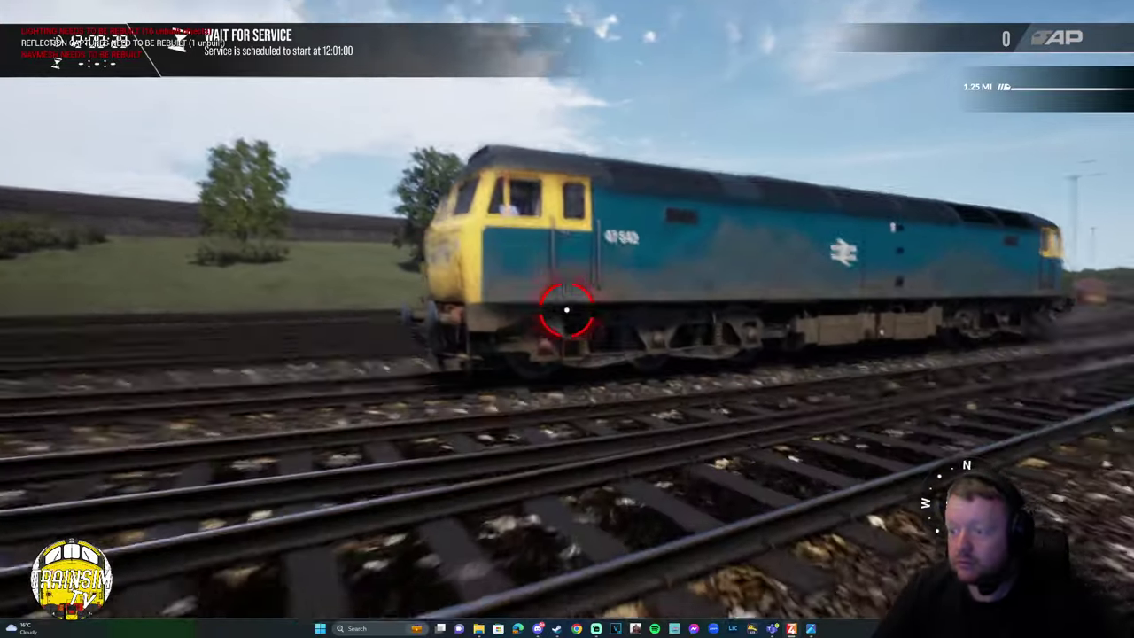
{"action": "key", "text": "w"}
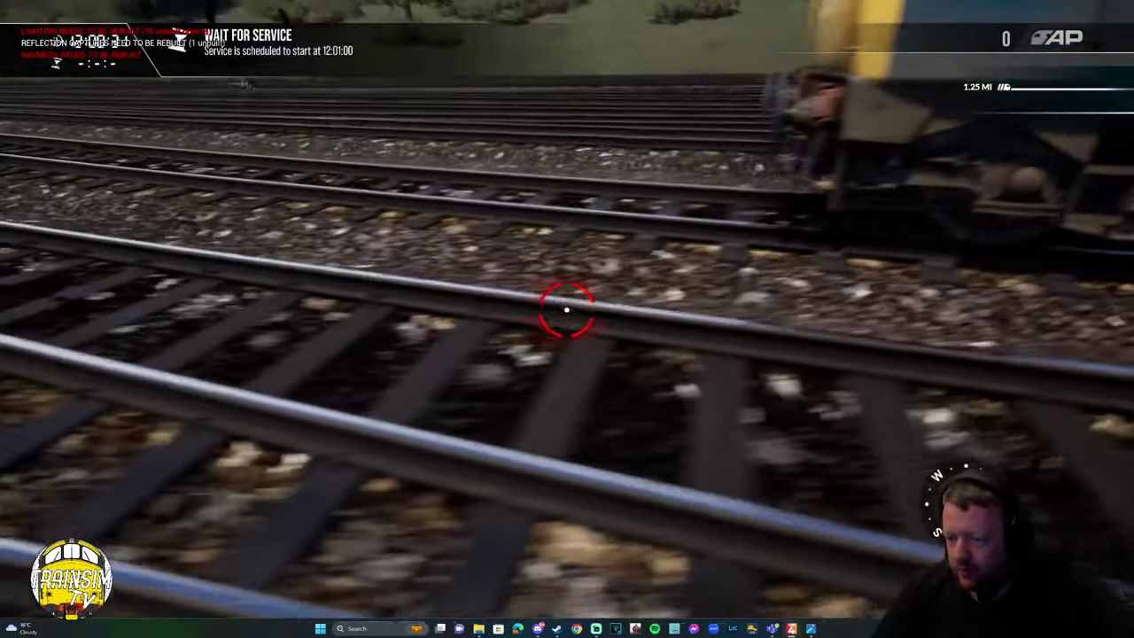
{"action": "key", "text": "w"}
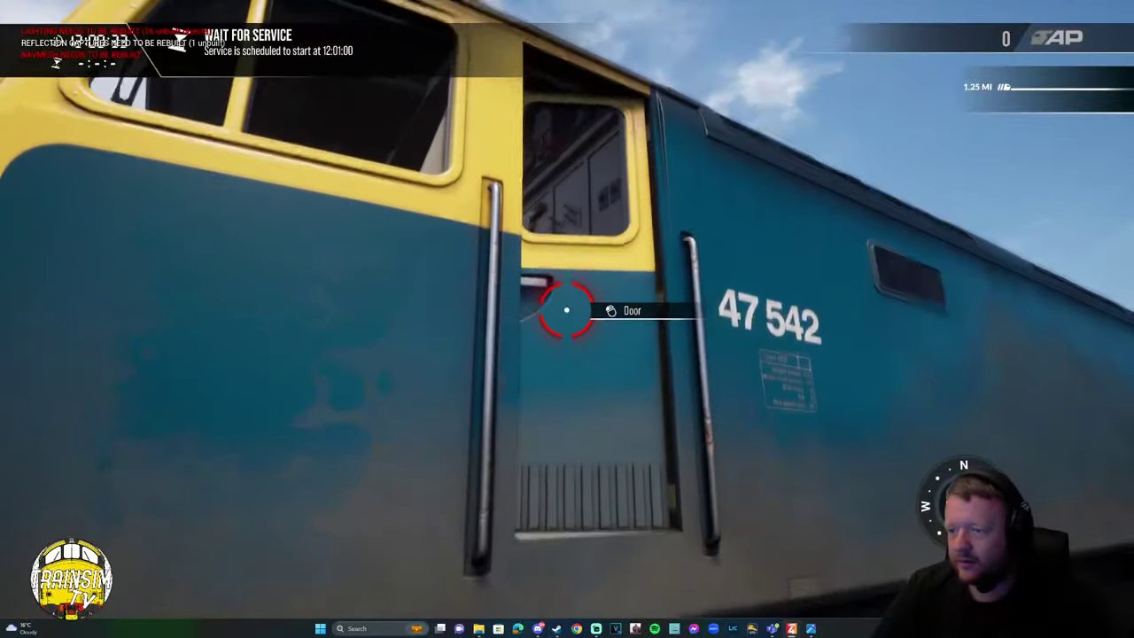
{"action": "left_click", "coordinate": [568, 310]}
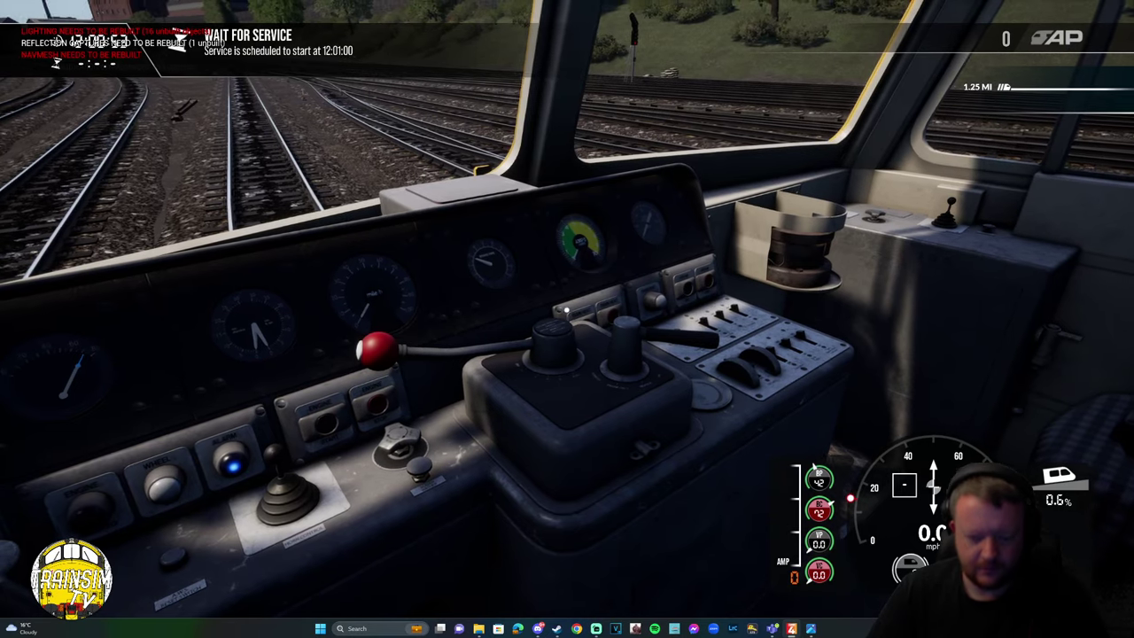
Check the Collecting the Stock objective list from the locomotive cab and get up from the driver's seat.
{"action": "key", "text": "t"}
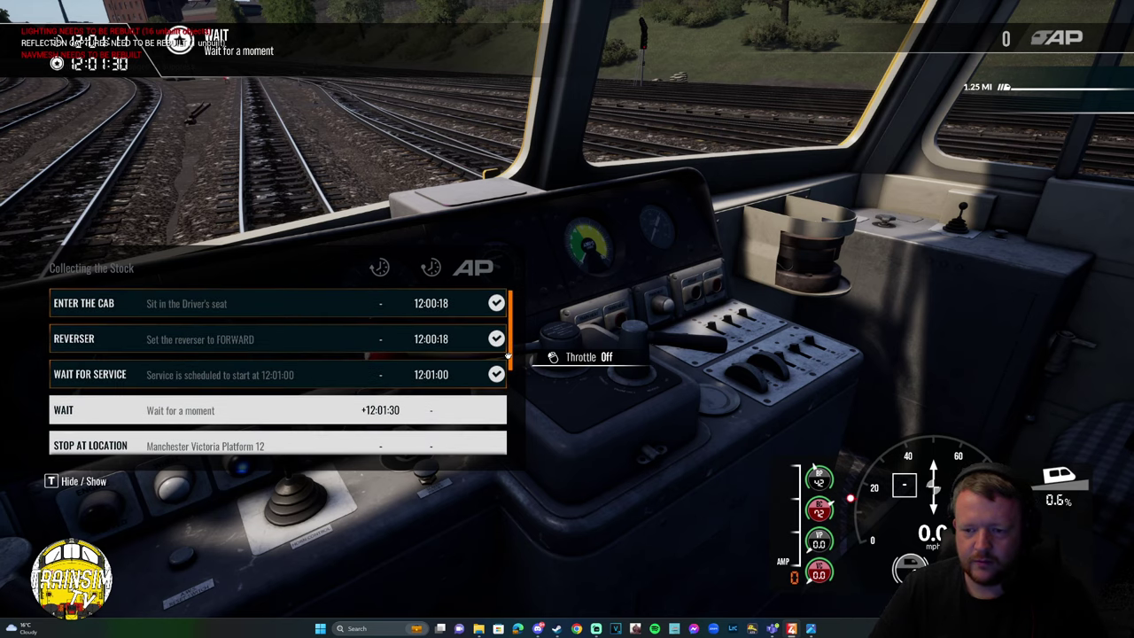
{"action": "key", "text": "shift+F1"}
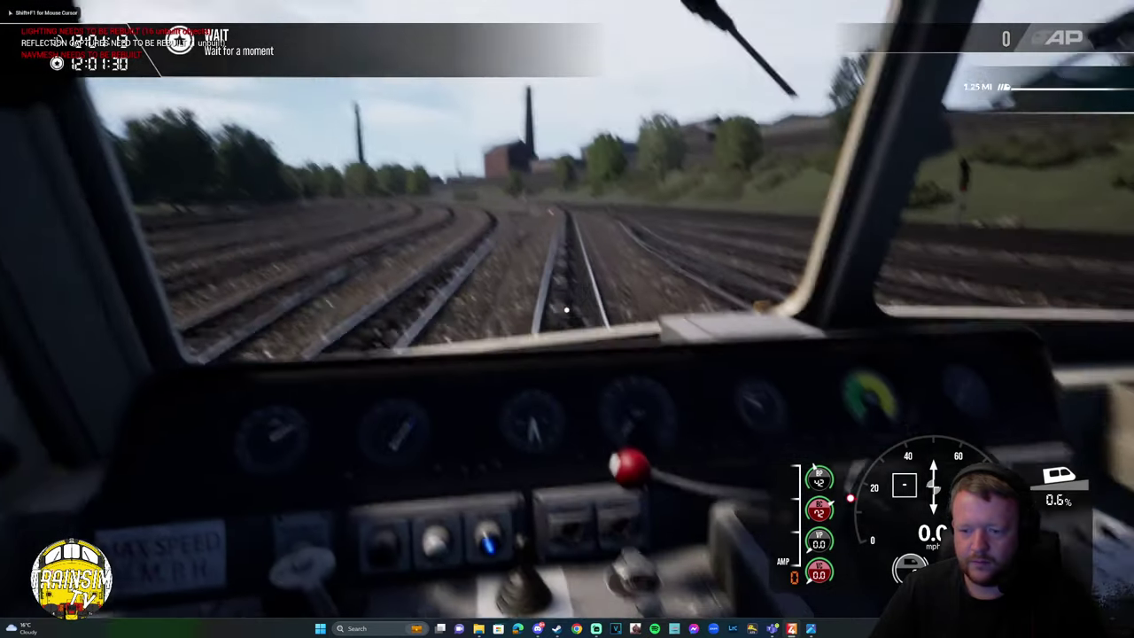
{"action": "key", "text": "shift+F1"}
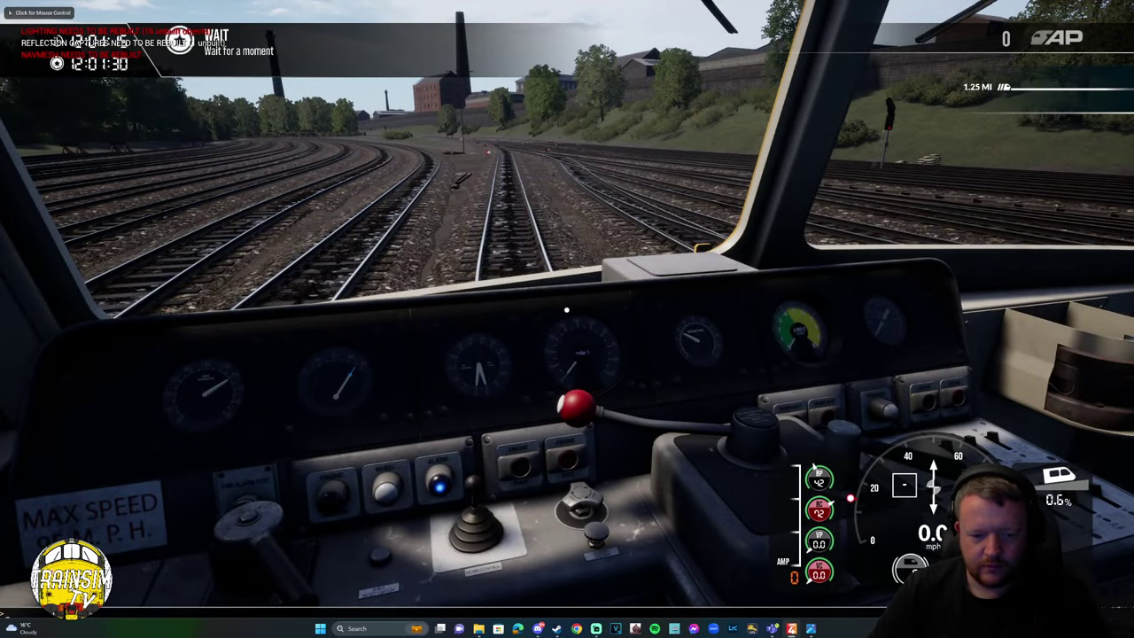
{"action": "key", "text": "grave"}
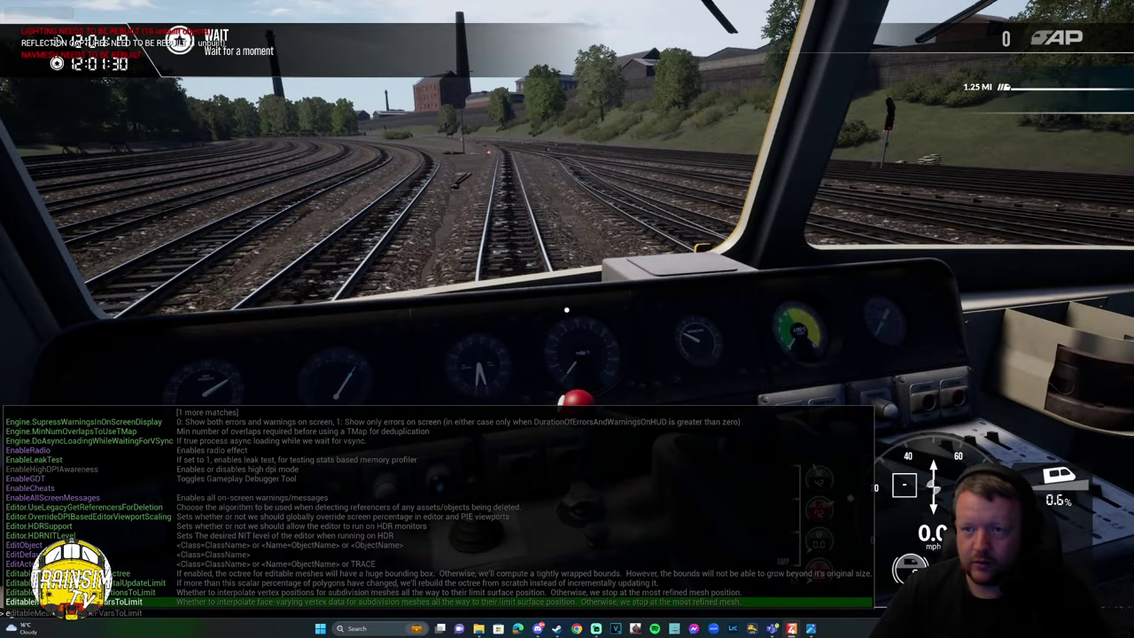
{"action": "left_click", "coordinate": [566, 310]}
{"action": "key", "text": "grave"}
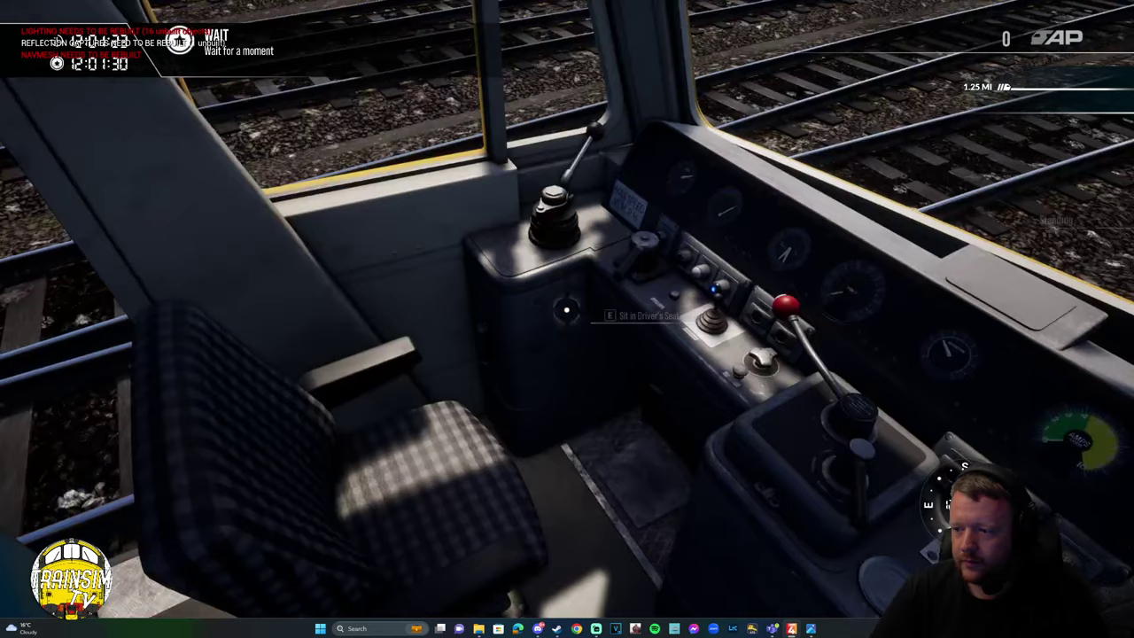
{"action": "left_click", "coordinate": [566, 310]}
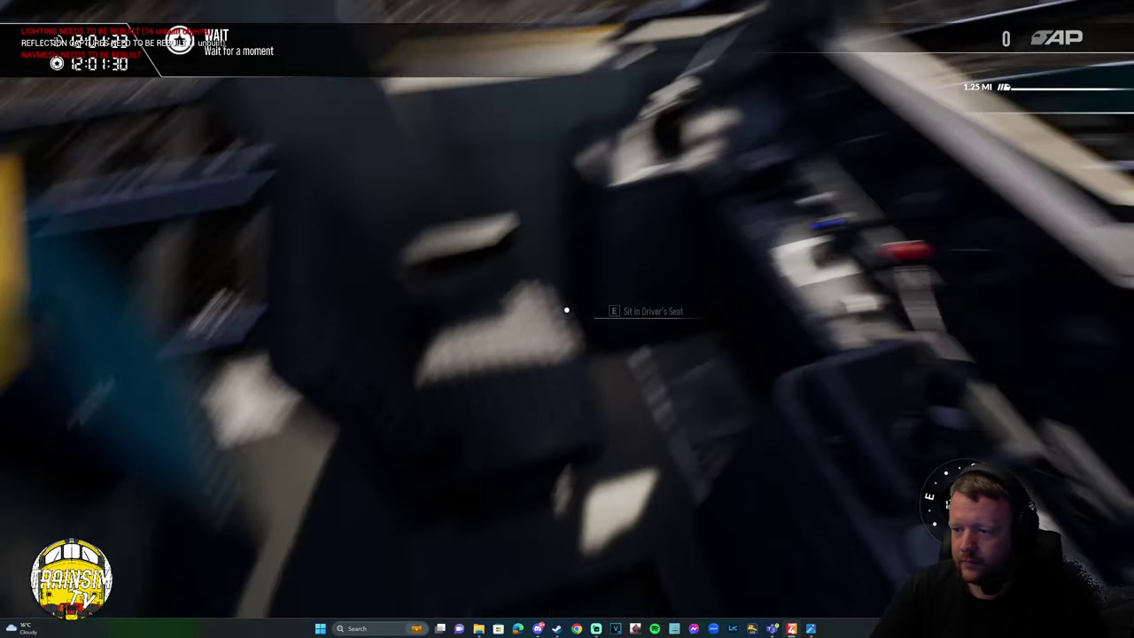
{"action": "key", "text": "t"}
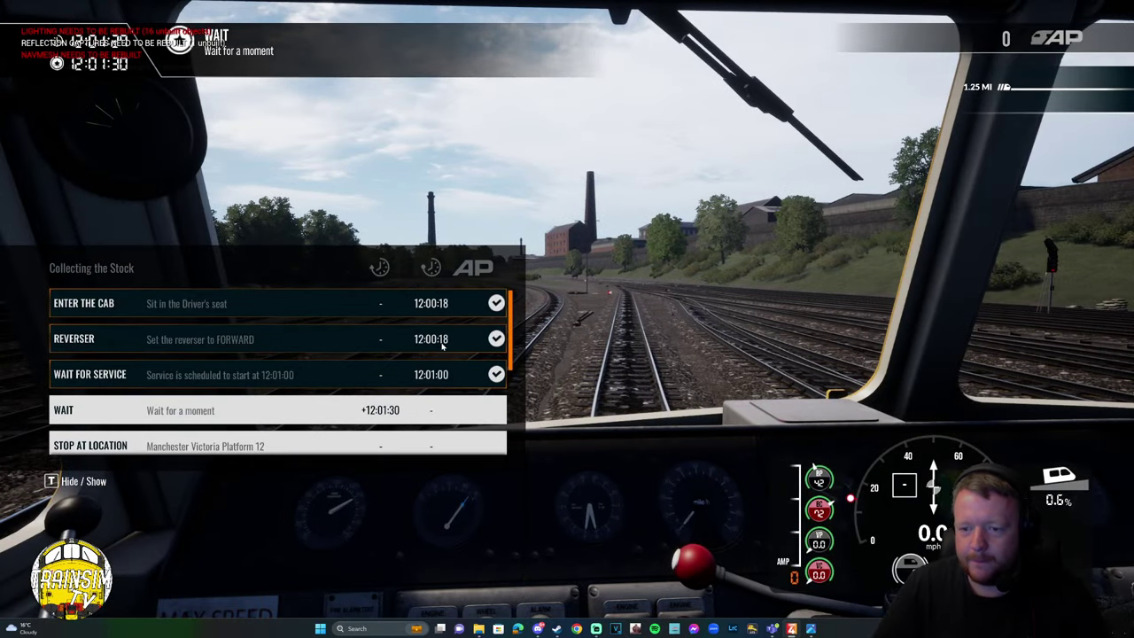
{"action": "key", "text": "t"}
{"action": "key", "text": "s"}
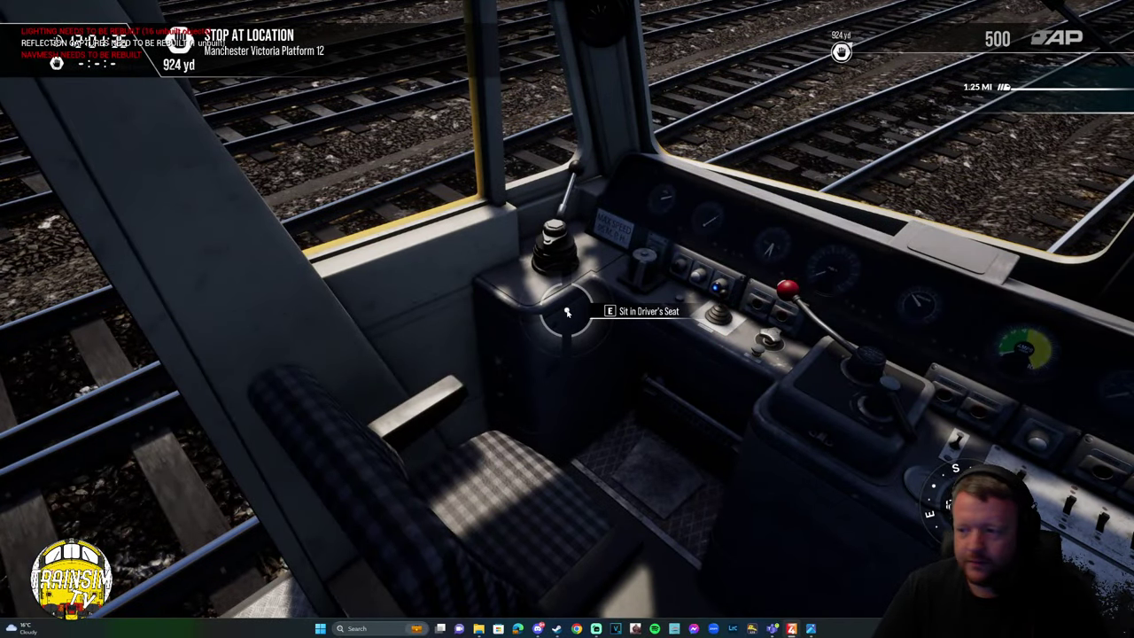
End the play session and restore the normal editor layout.
{"action": "key", "text": "Escape"}
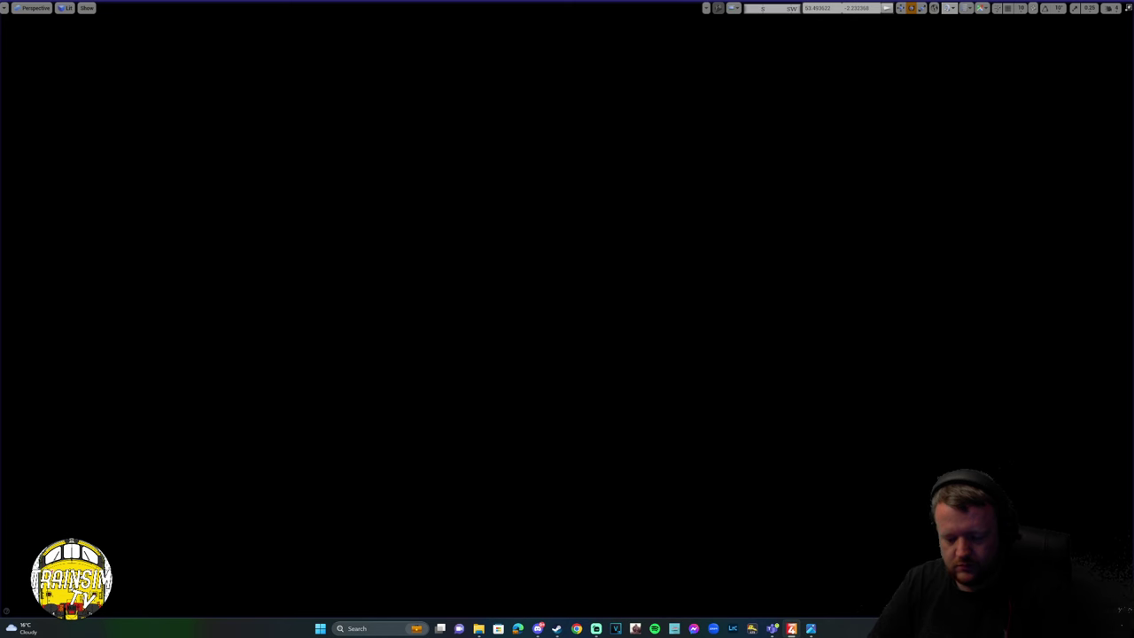
{"action": "right_click", "coordinate": [443, 232]}
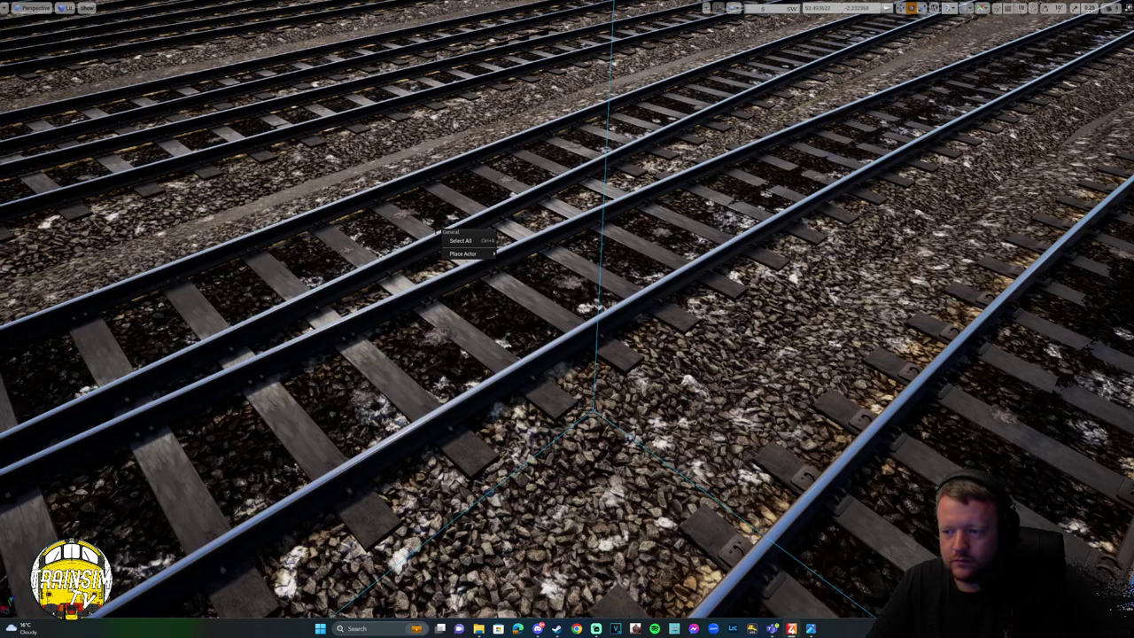
{"action": "key", "text": "Escape"}
{"action": "key", "text": "F11"}
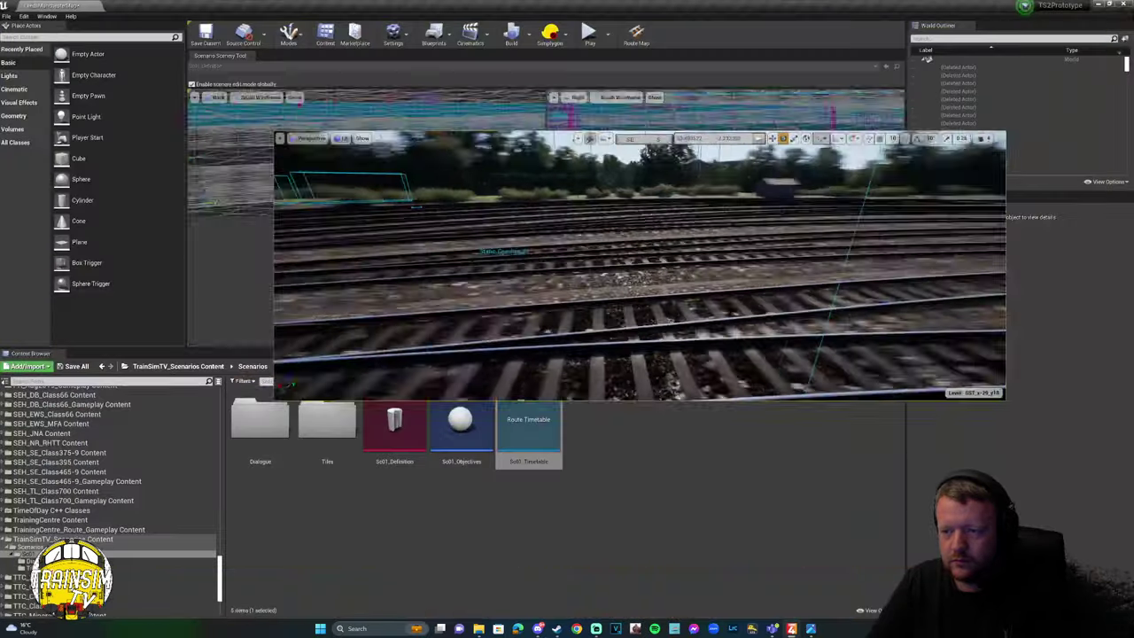
Open the Sc01_Objectives blueprint and examine its chain of flow actions and the Sc01_Introduction component's UI and voice-over settings.
{"action": "right_click_drag", "start_coordinate": [532, 330], "coordinate": [533, 330]}
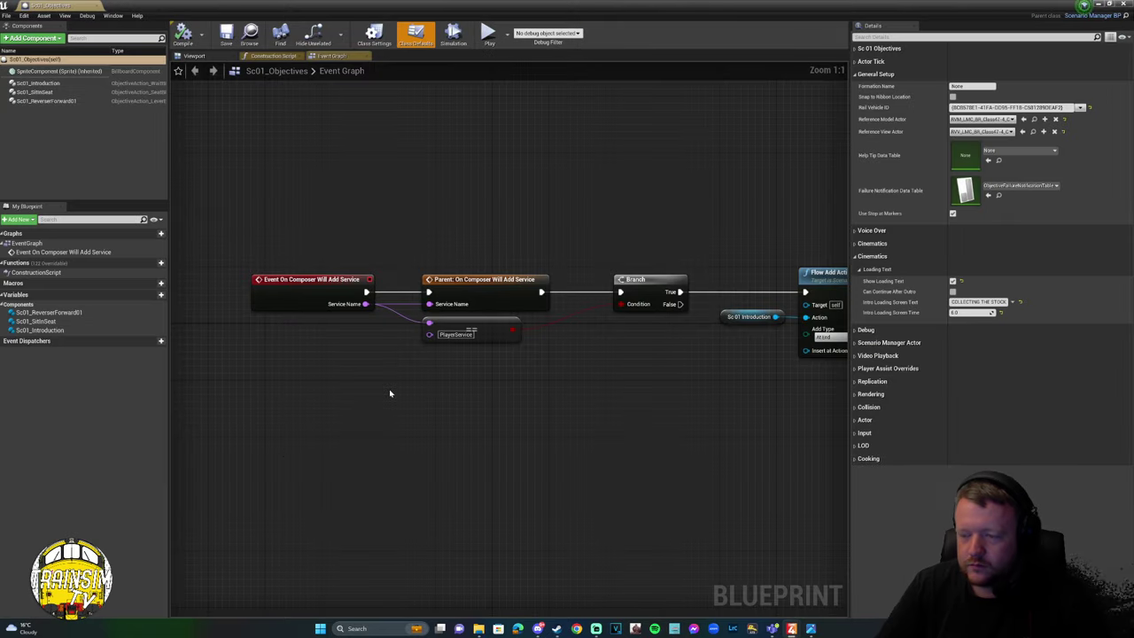
{"action": "right_click_drag", "start_coordinate": [571, 333], "coordinate": [382, 333]}
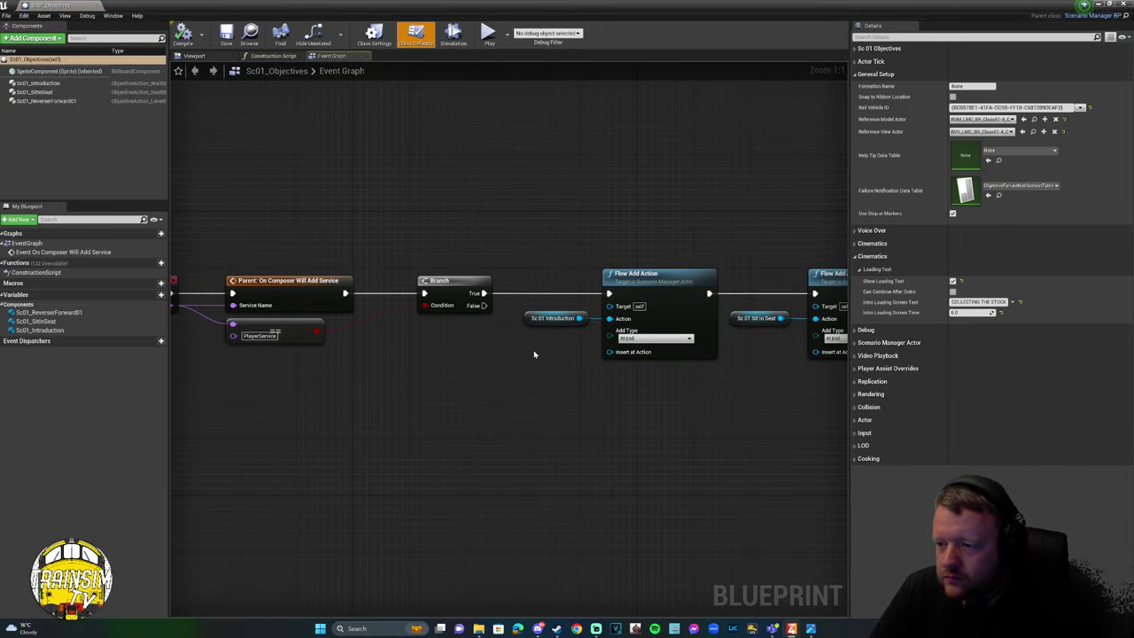
{"action": "right_click_drag", "start_coordinate": [534, 352], "coordinate": [384, 324]}
{"action": "left_click", "coordinate": [68, 83]}
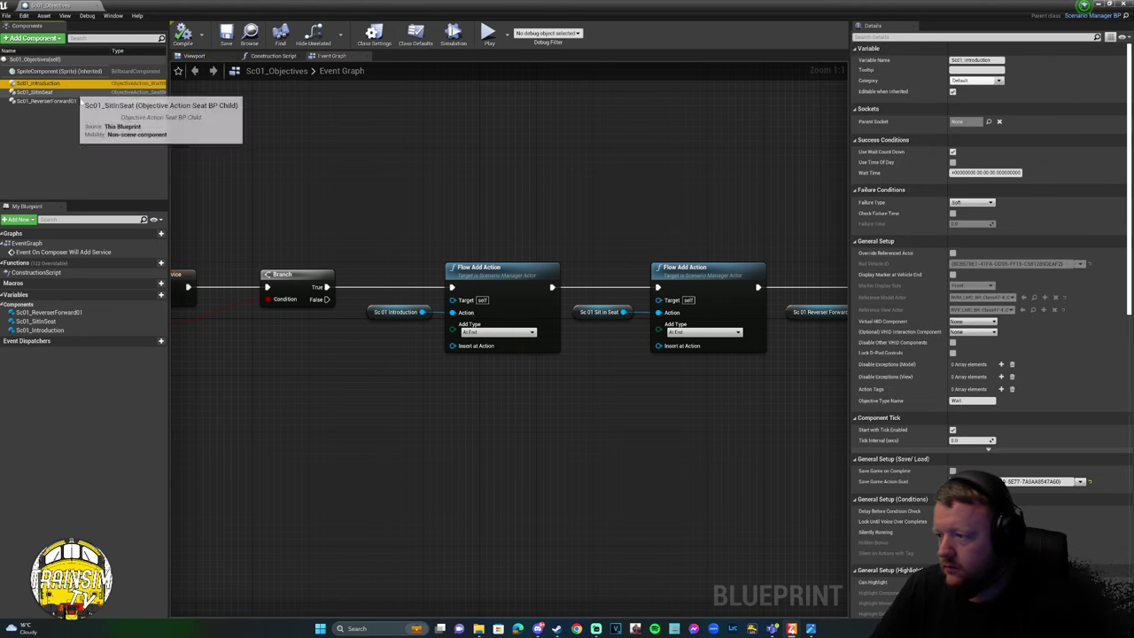
{"action": "right_click_drag", "start_coordinate": [460, 181], "coordinate": [355, 179]}
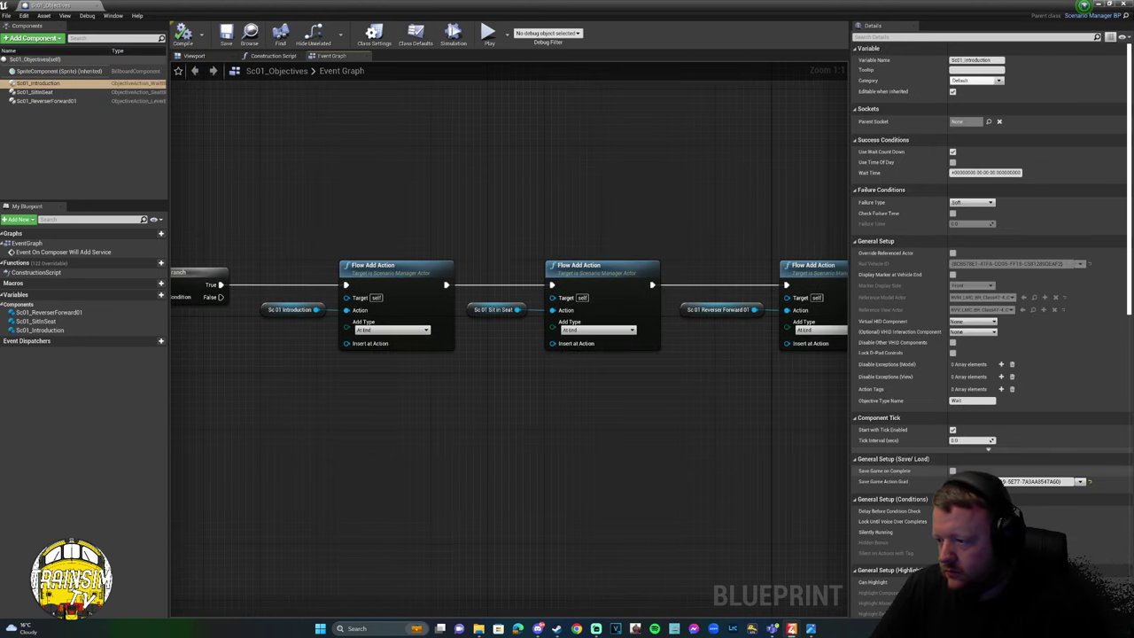
{"action": "scroll", "coordinate": [1012, 400], "scroll_direction": "down", "scroll_amount": 7}
{"action": "scroll", "coordinate": [1013, 399], "scroll_direction": "down", "scroll_amount": 5}
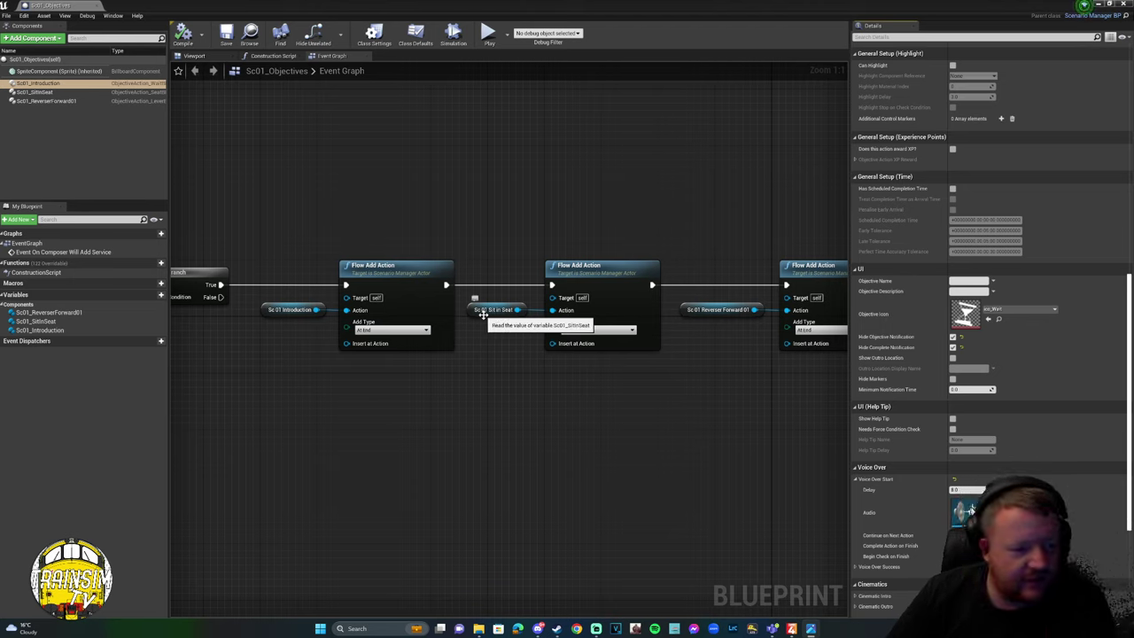
Enable Lock Until Voice Over Completes for the Sc01_SitInSeat objective.
{"action": "left_click", "coordinate": [40, 91]}
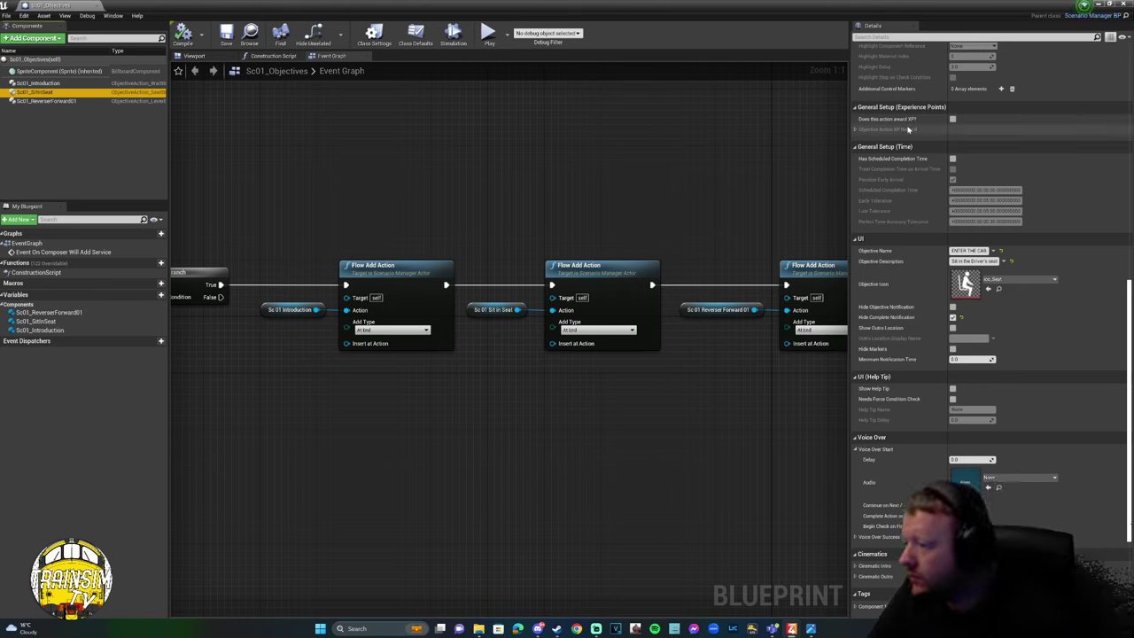
{"action": "scroll", "coordinate": [926, 328], "scroll_direction": "up", "scroll_amount": 10}
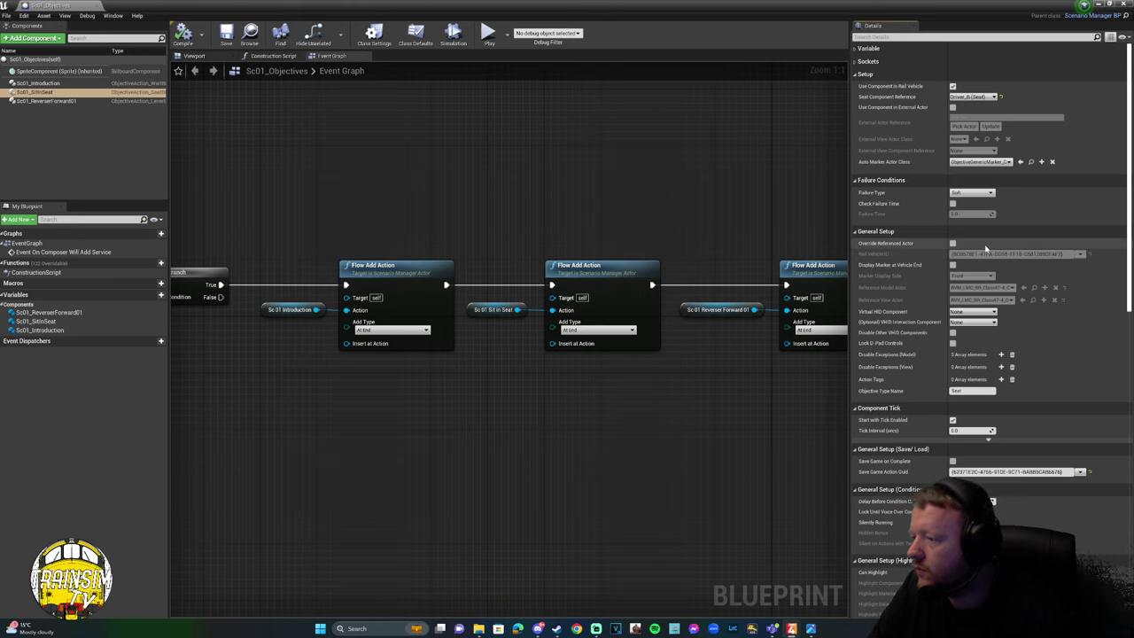
{"action": "scroll", "coordinate": [1048, 261], "scroll_direction": "down", "scroll_amount": 3}
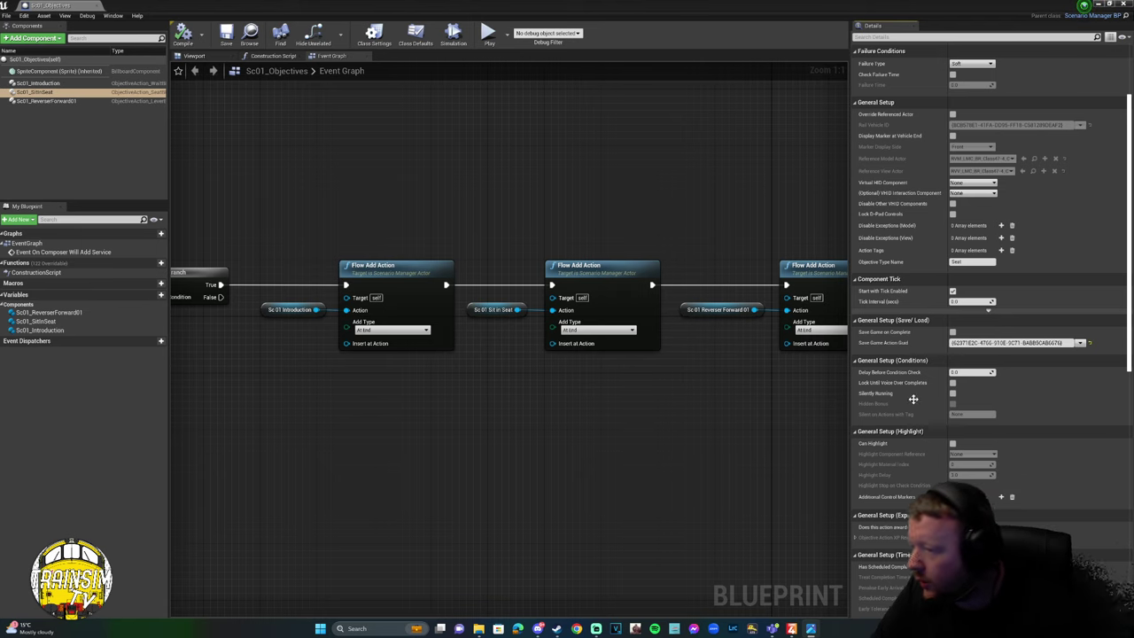
{"action": "left_click", "coordinate": [953, 382]}
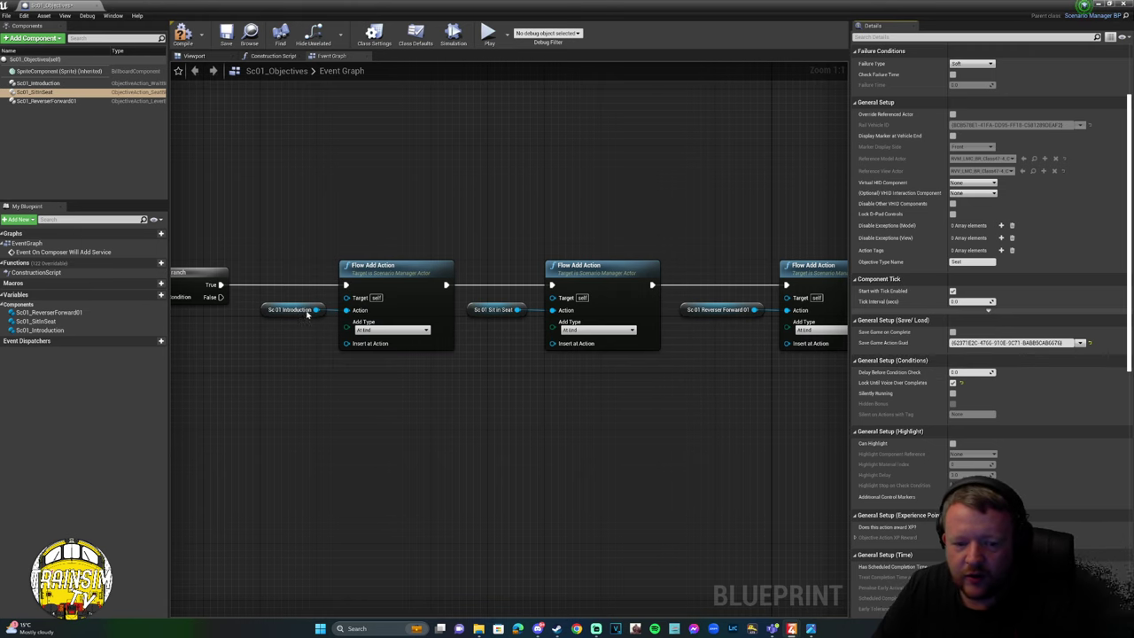
Check the Sc01_ReverserForward01 settings and its flow node, compile and save Sc01_Objectives, and close the blueprint.
{"action": "left_click", "coordinate": [52, 93]}
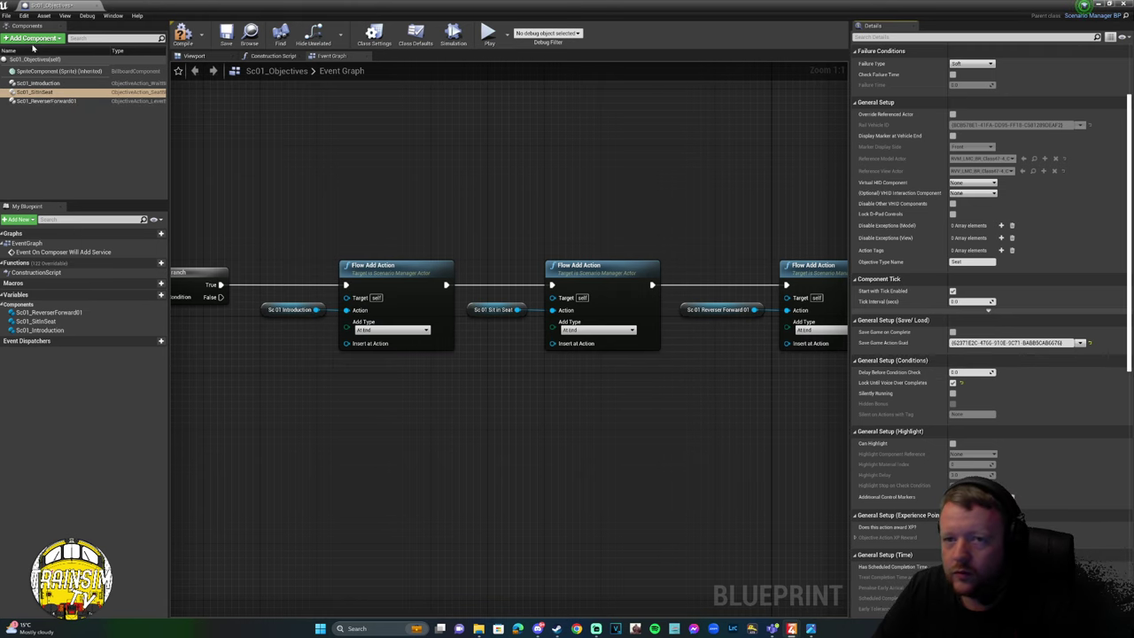
{"action": "right_click_drag", "start_coordinate": [531, 195], "coordinate": [443, 184]}
{"action": "left_click", "coordinate": [46, 101]}
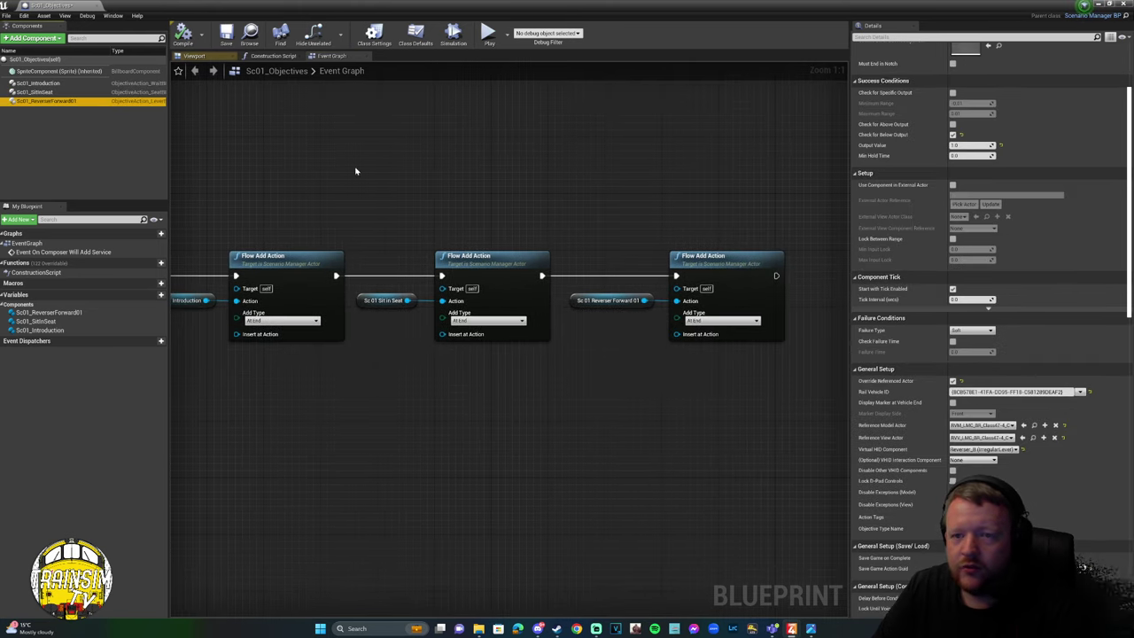
{"action": "right_click_drag", "start_coordinate": [627, 185], "coordinate": [406, 178]}
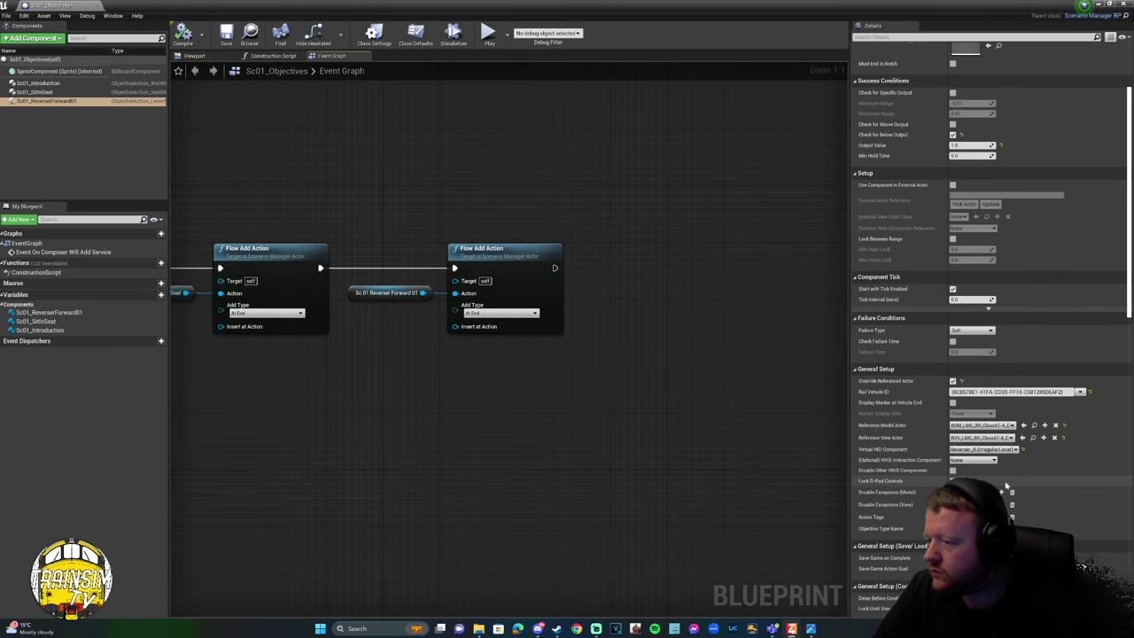
{"action": "right_click_drag", "start_coordinate": [371, 215], "coordinate": [394, 220]}
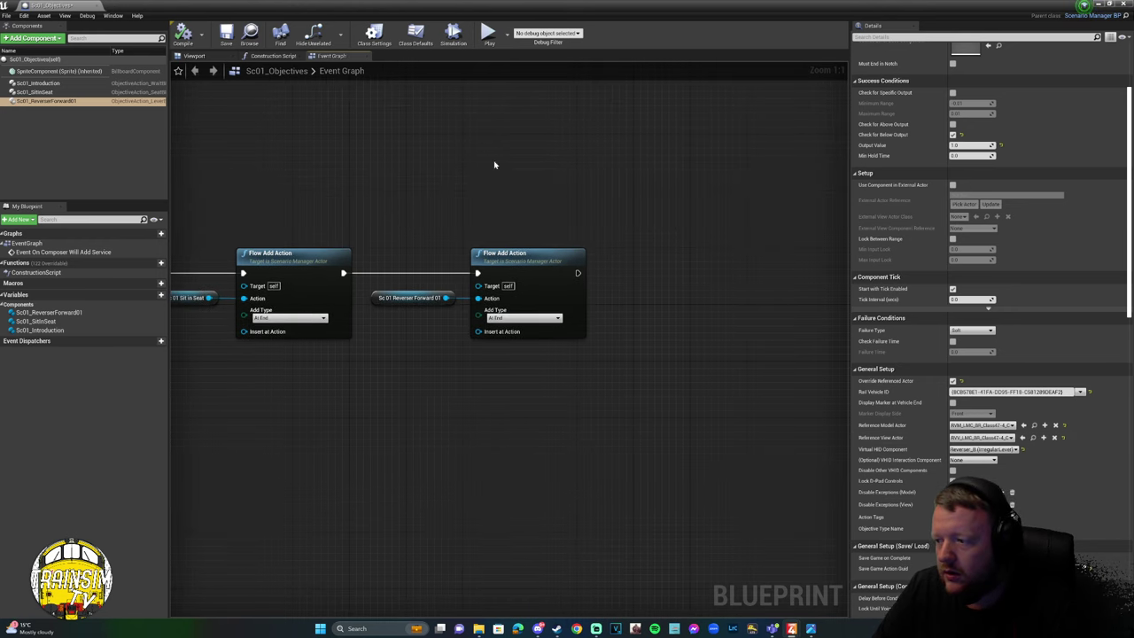
{"action": "left_click", "coordinate": [183, 36]}
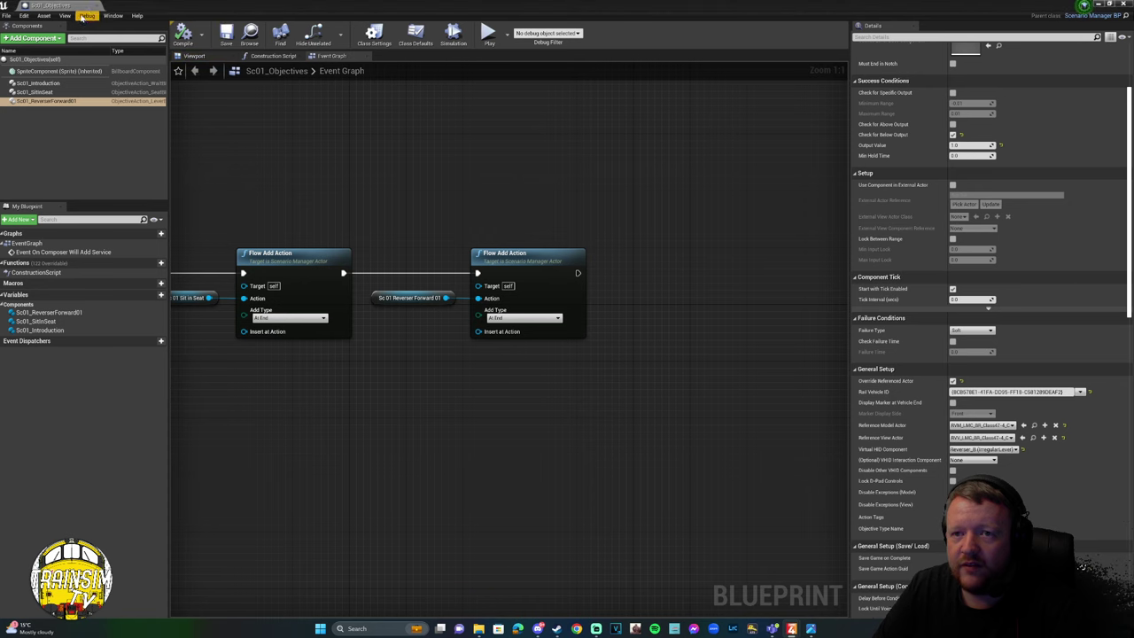
{"action": "left_click", "coordinate": [97, 7]}
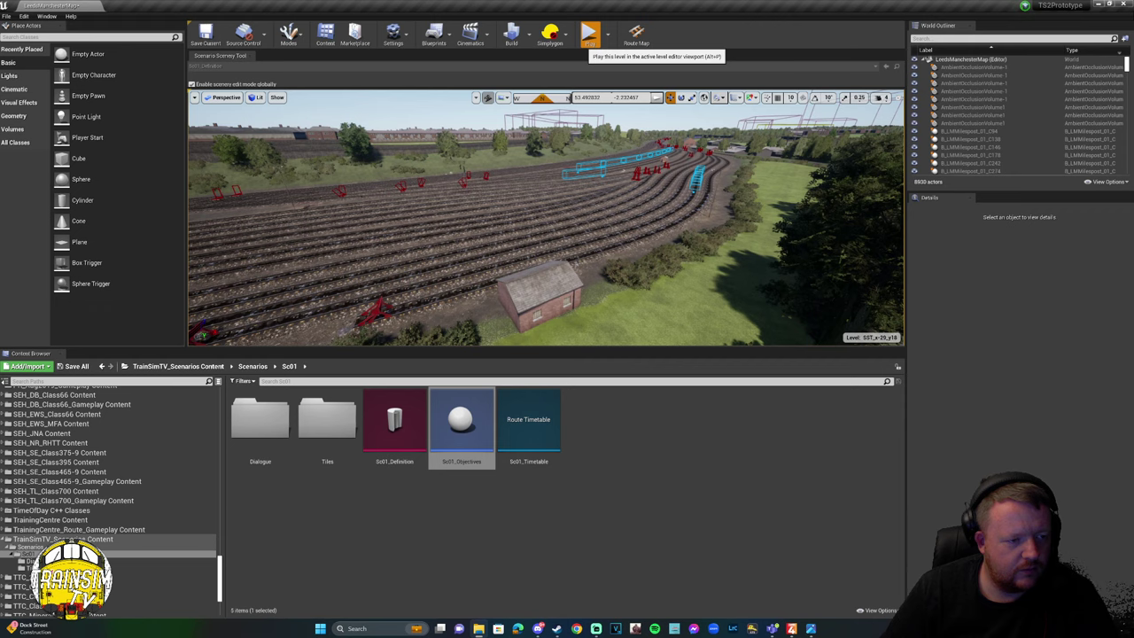
Play-test the scenario in full screen, wait through the introduction message and walk forward along the tracks.
{"action": "left_click", "coordinate": [589, 35]}
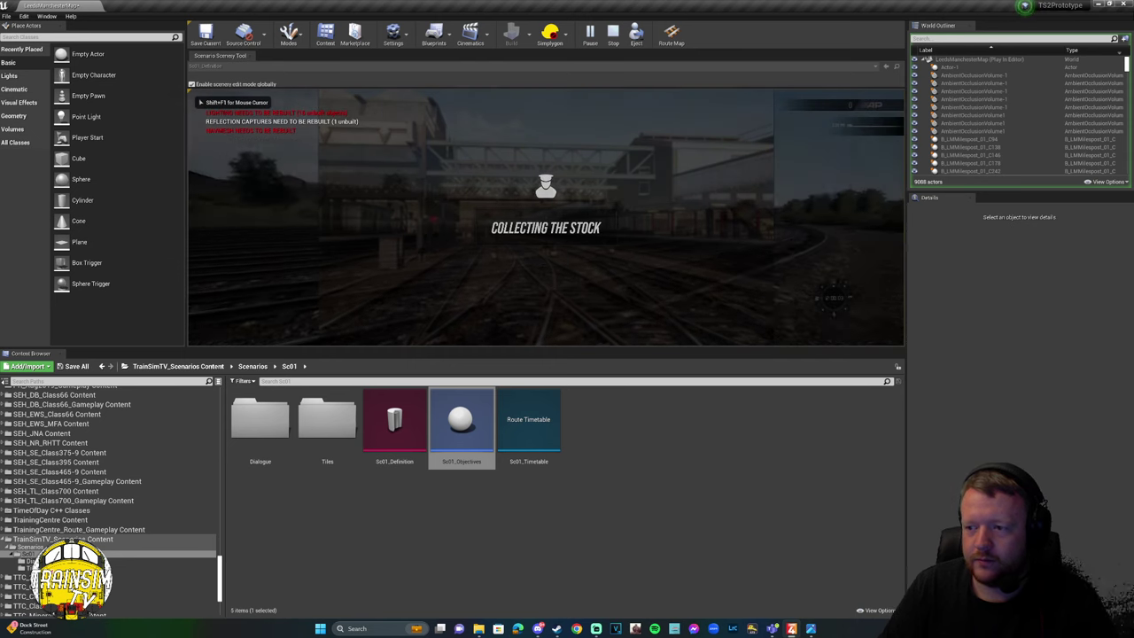
{"action": "key", "text": "F11"}
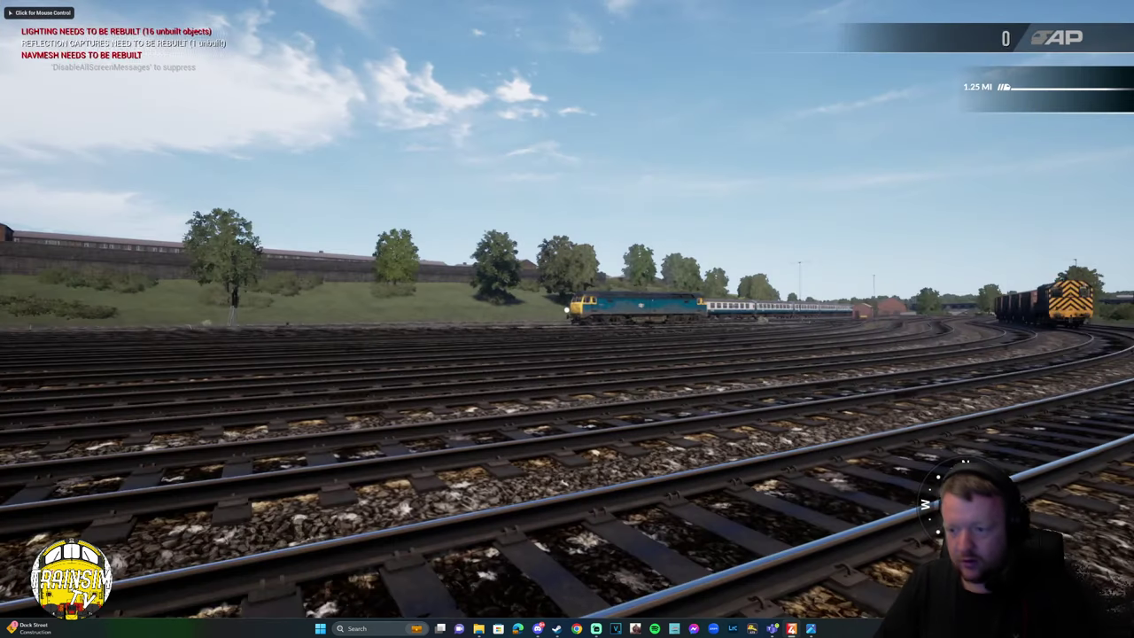
{"action": "left_click", "coordinate": [567, 319]}
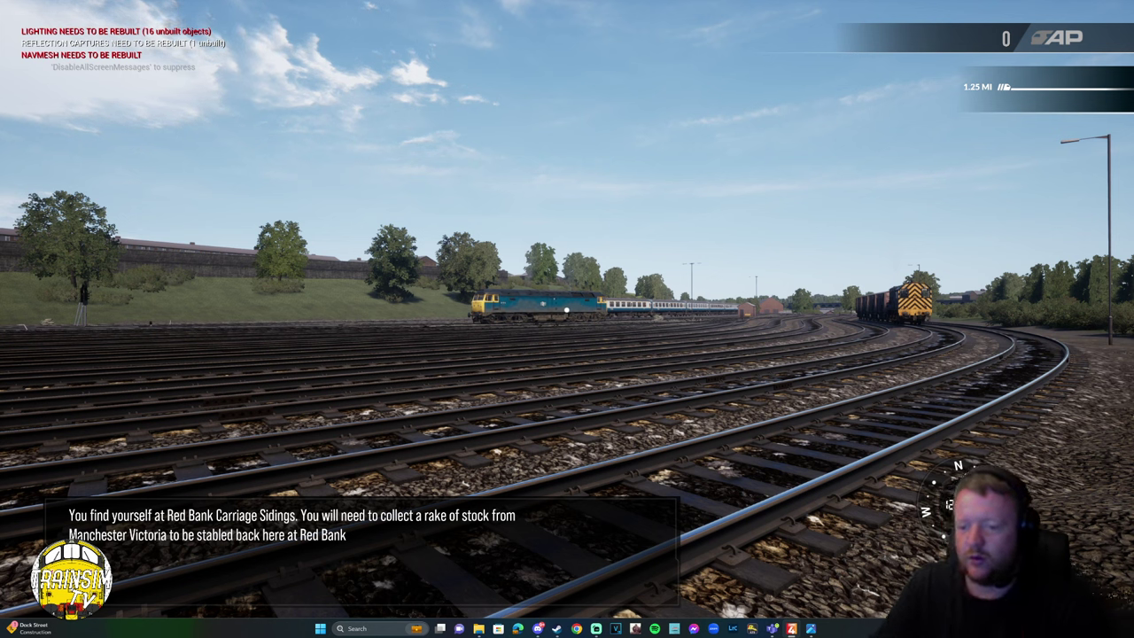
{"action": "key", "text": "shift+F1"}
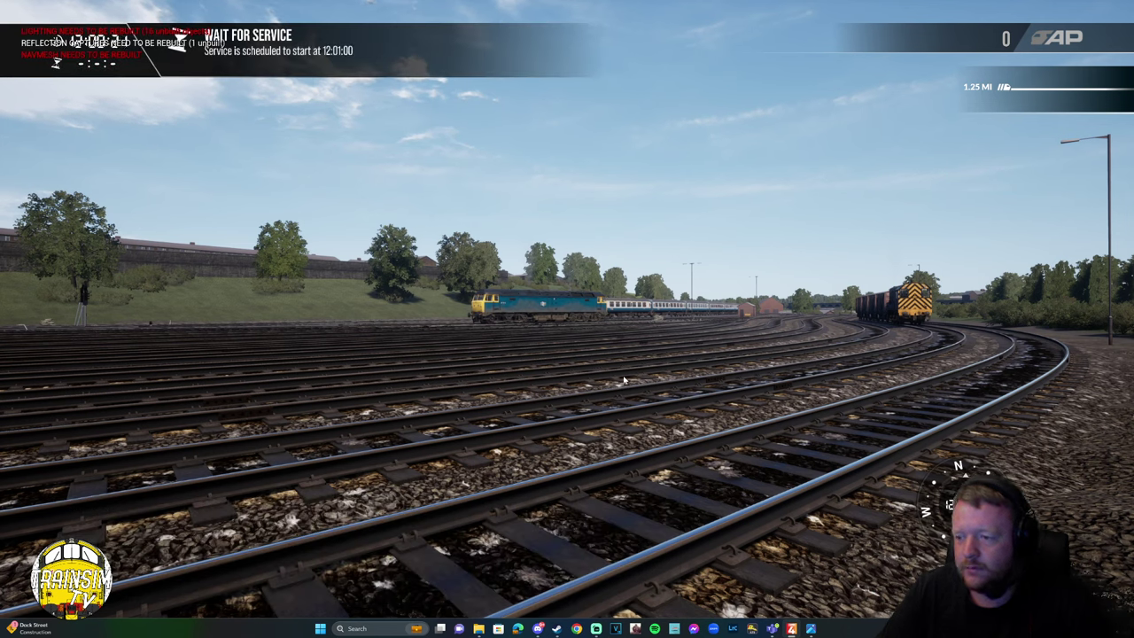
{"action": "key", "text": "w"}
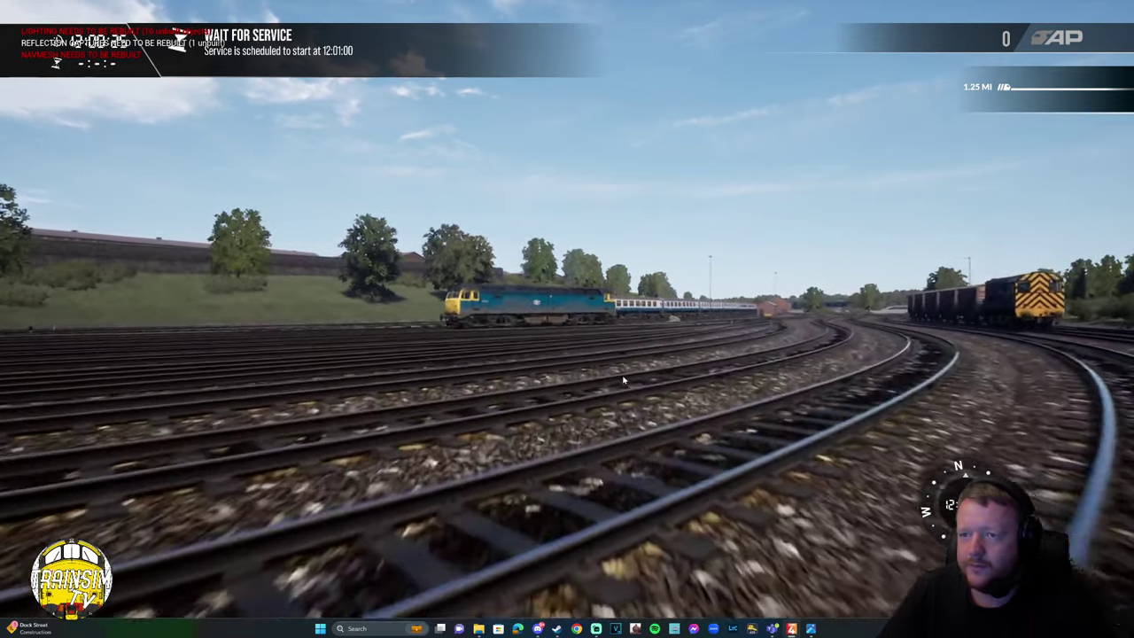
Stop the play-test and return the viewport from full screen to the normal editor layout.
{"action": "key", "text": "Escape"}
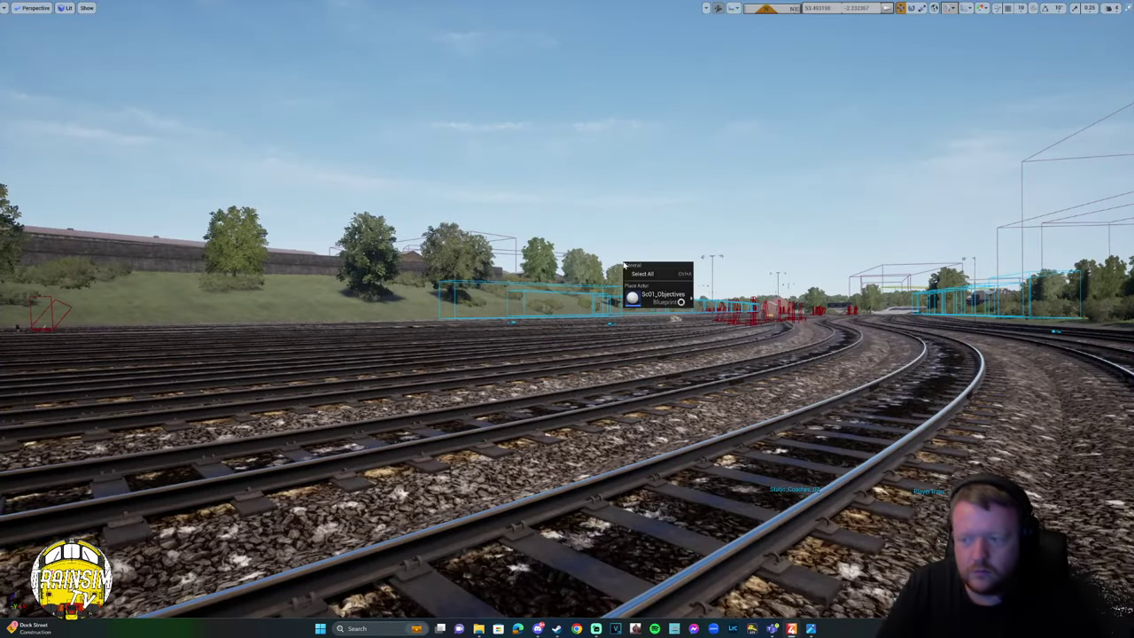
{"action": "right_click_drag", "start_coordinate": [624, 266], "coordinate": [656, 266]}
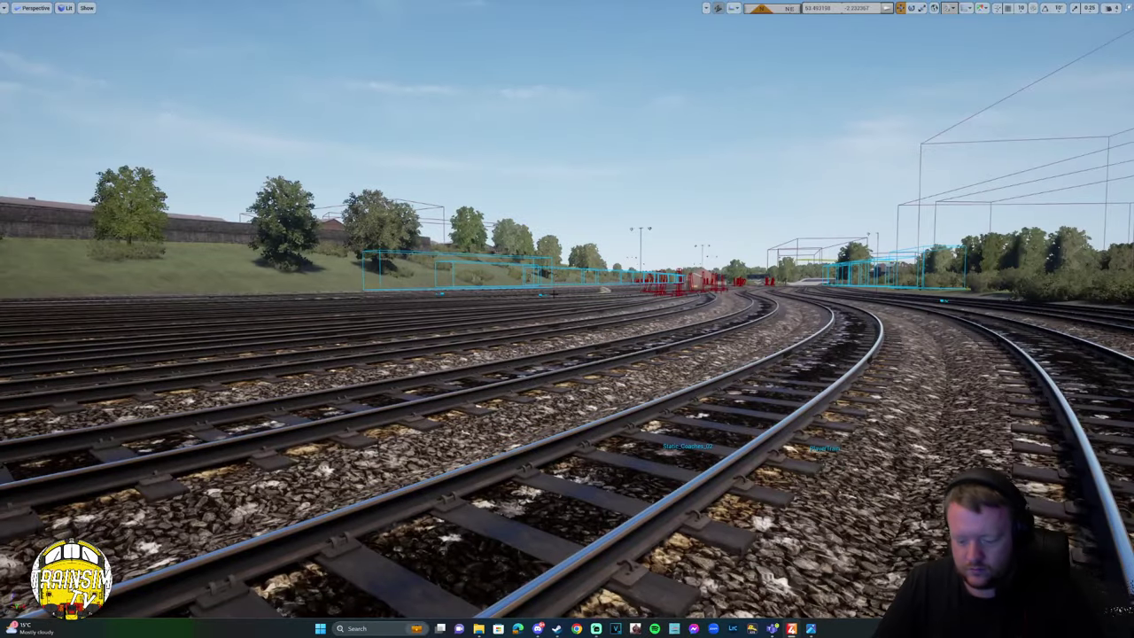
{"action": "key", "text": "F11"}
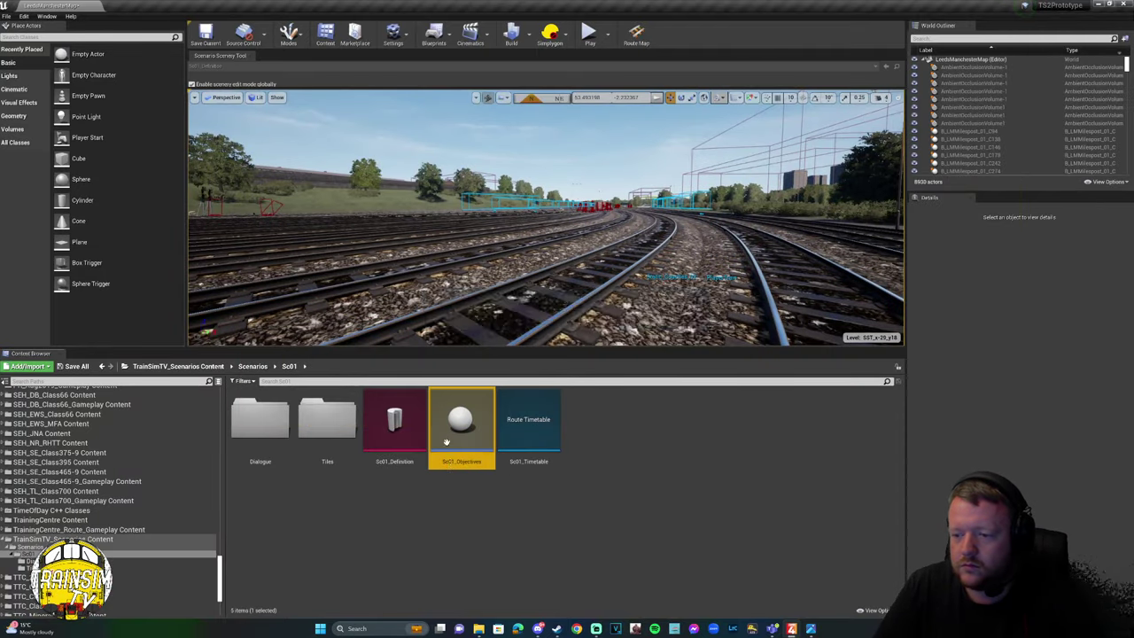
Reopen Sc01_Objectives, review the Sc01_SitInSeat properties and pick Driver_B (Seat) as its seat component reference.
{"action": "double_click", "coordinate": [461, 423]}
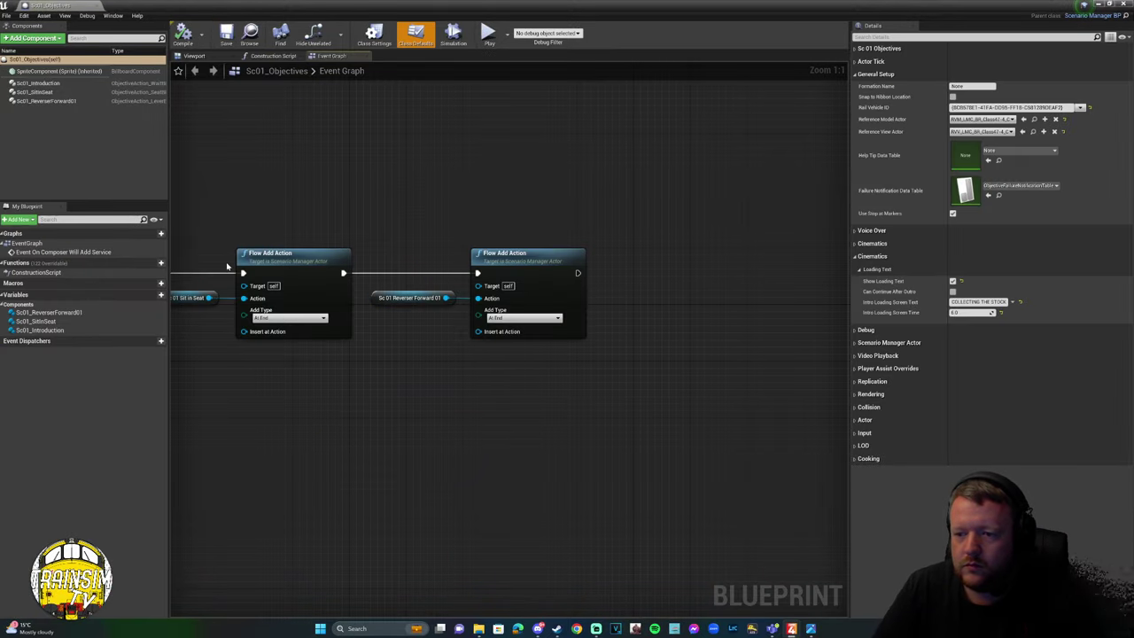
{"action": "left_click", "coordinate": [40, 92]}
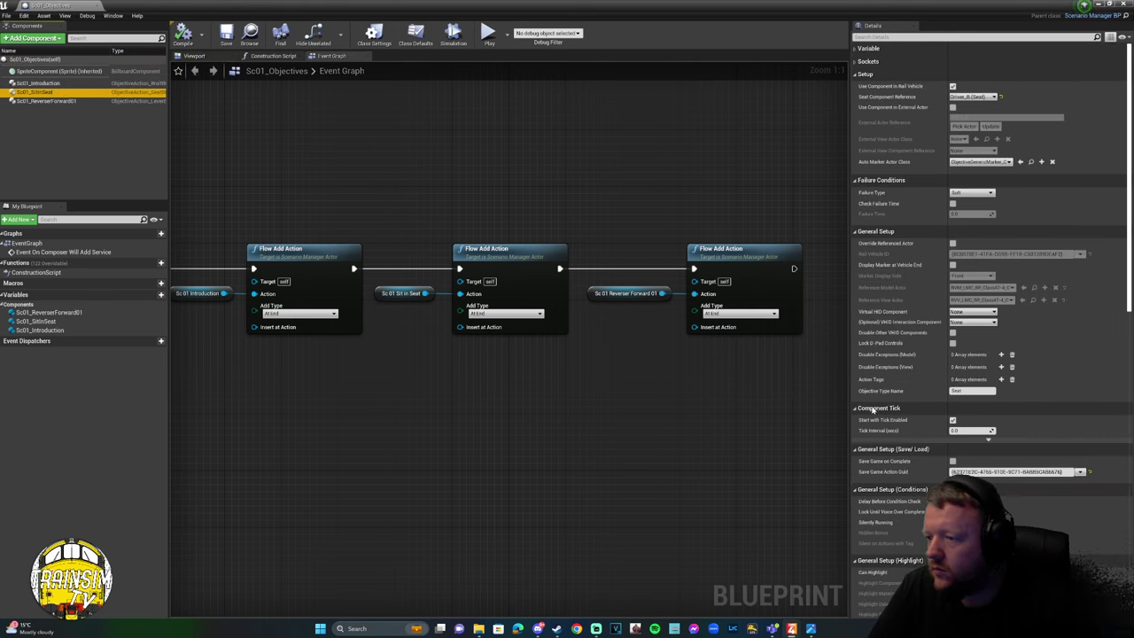
{"action": "scroll", "coordinate": [873, 410], "scroll_direction": "down", "scroll_amount": 15}
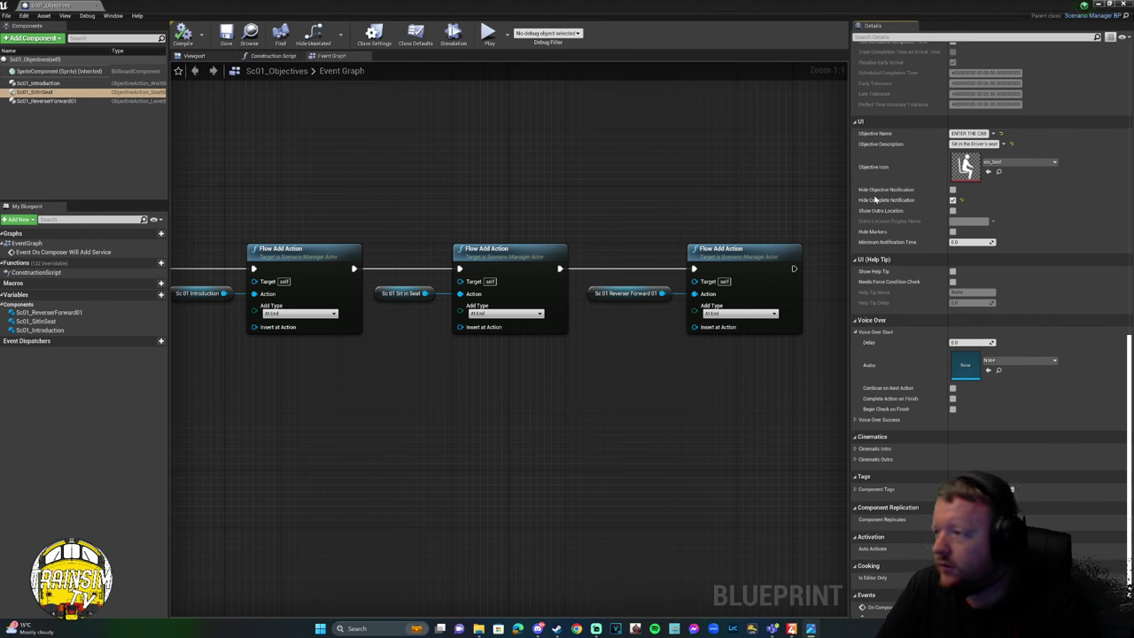
{"action": "scroll", "coordinate": [875, 201], "scroll_direction": "up", "scroll_amount": 15}
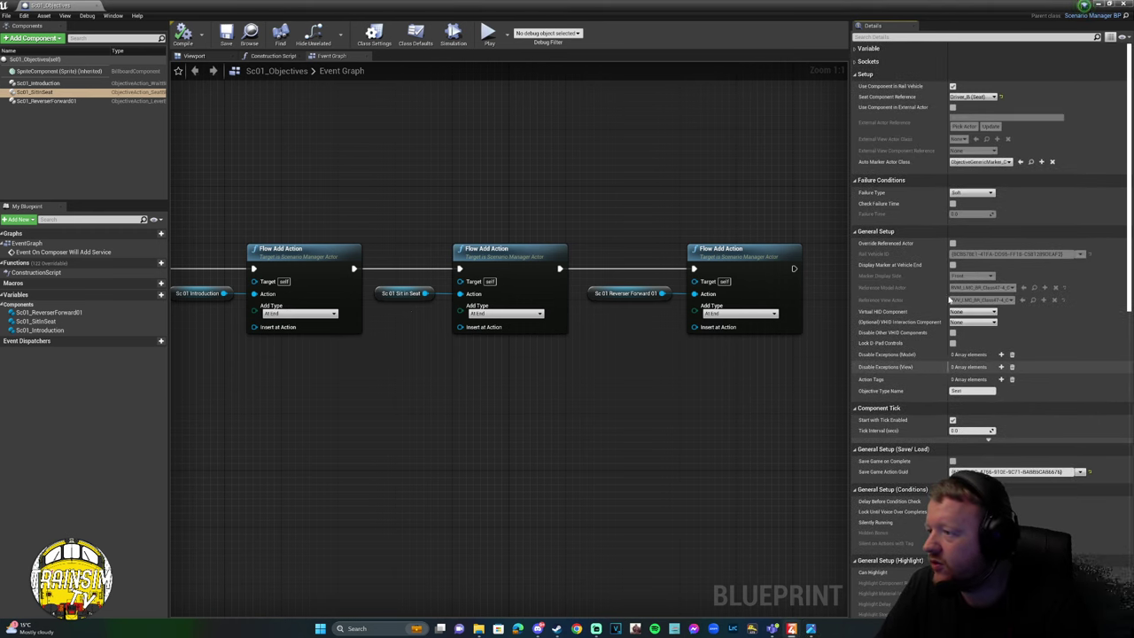
{"action": "left_click", "coordinate": [973, 97]}
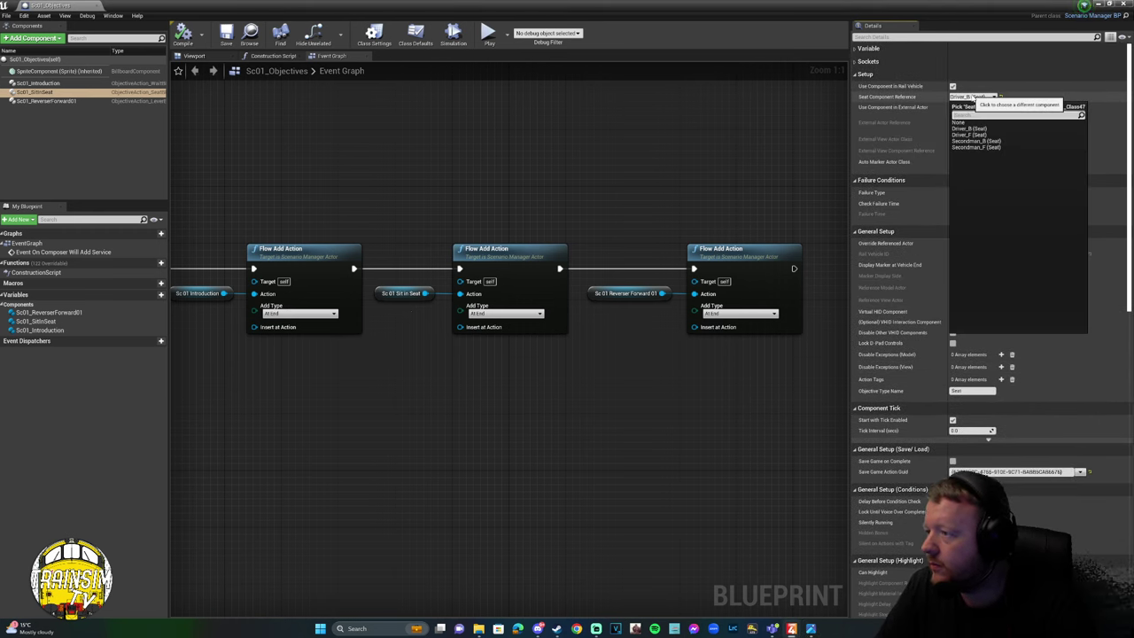
{"action": "left_click", "coordinate": [984, 129]}
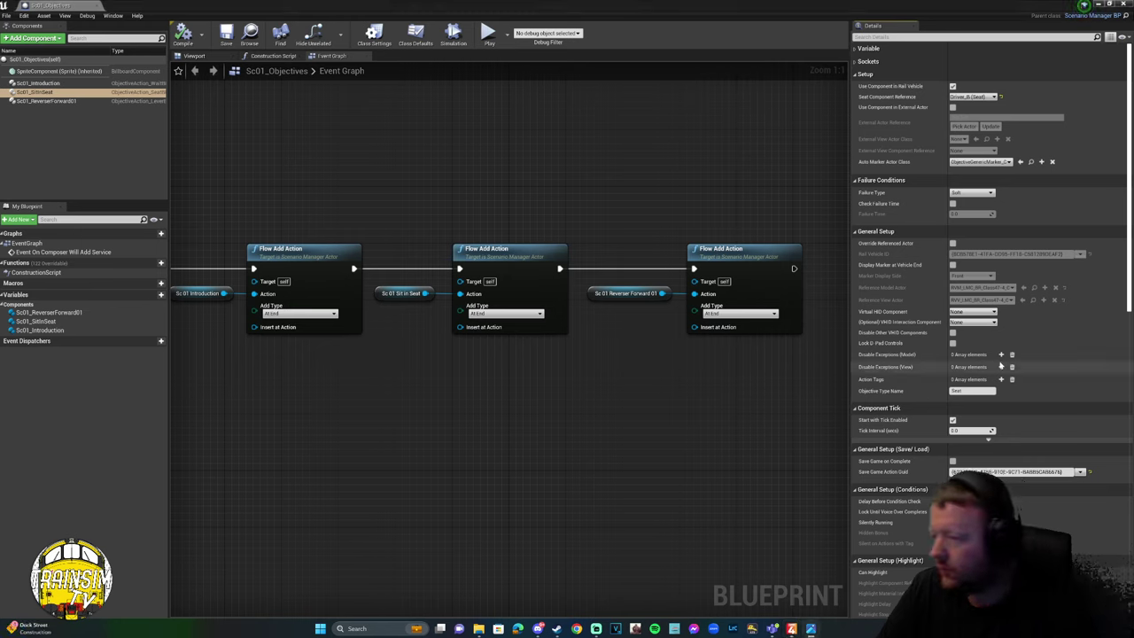
{"action": "scroll", "coordinate": [998, 329], "scroll_direction": "down", "scroll_amount": 3}
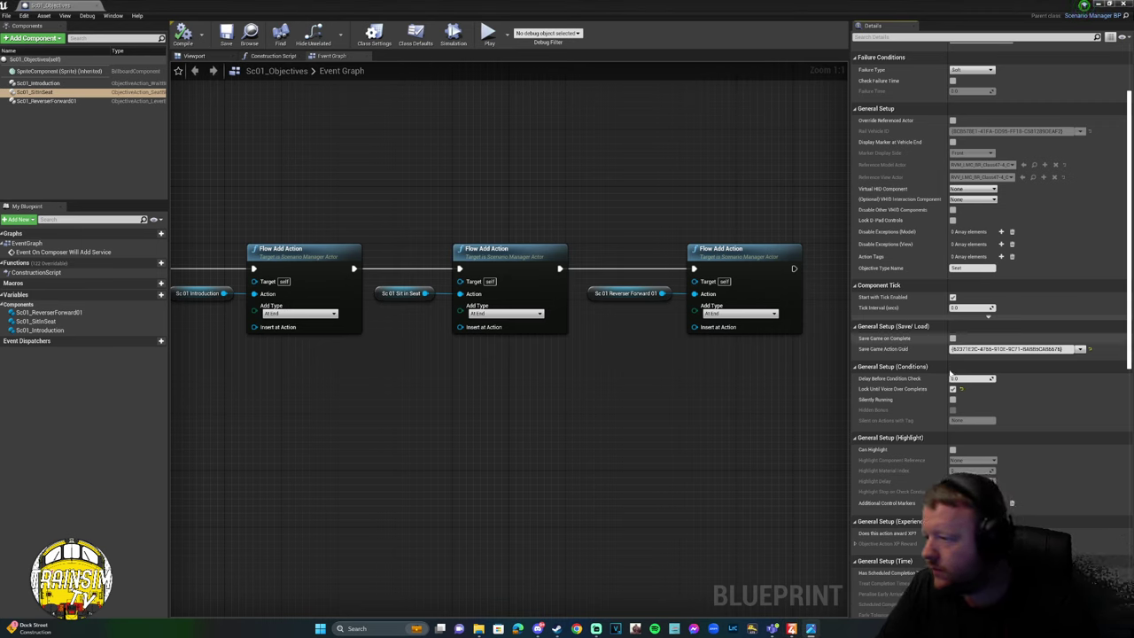
{"action": "left_click", "coordinate": [952, 389]}
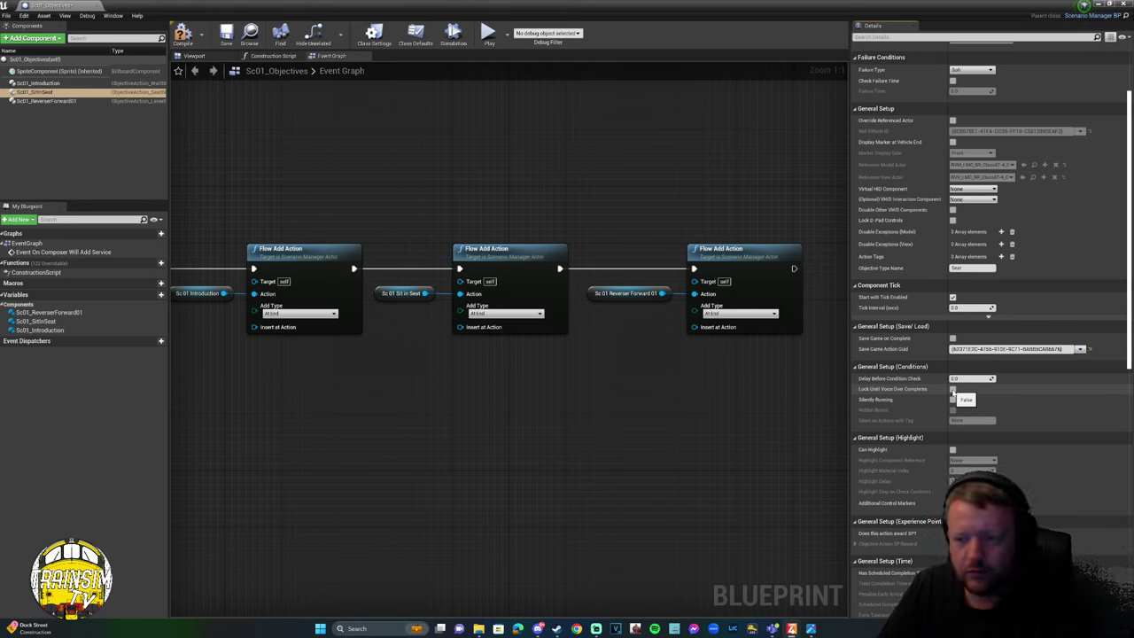
{"action": "left_click", "coordinate": [952, 389]}
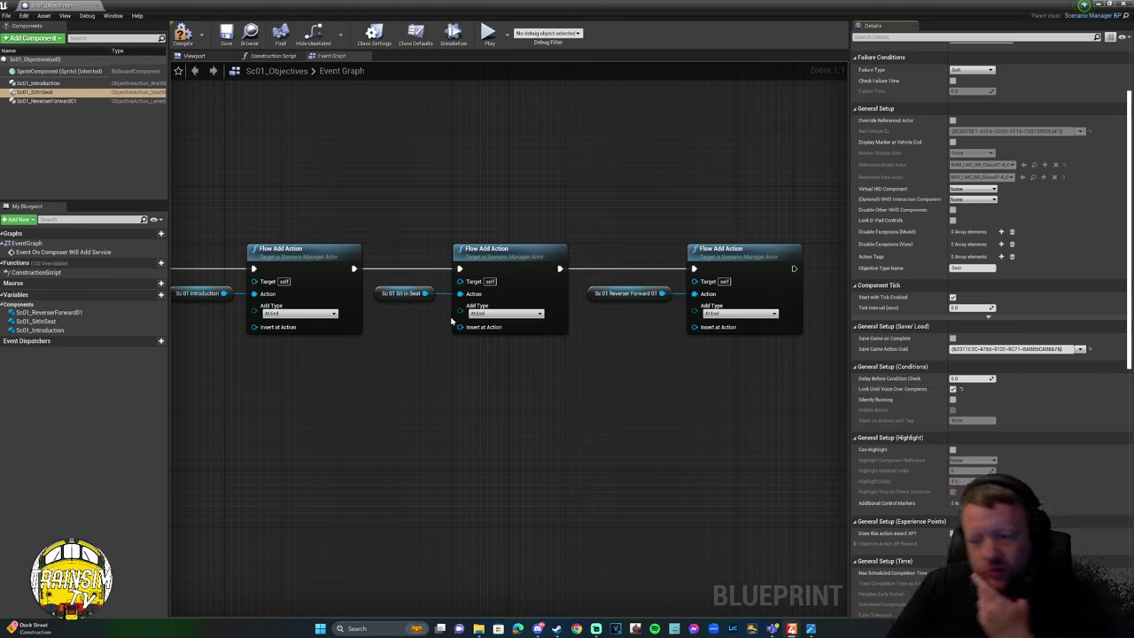
Review the Sc01_SitInSeat properties from its general setup through the UI and voice-over settings.
{"action": "left_click", "coordinate": [103, 296]}
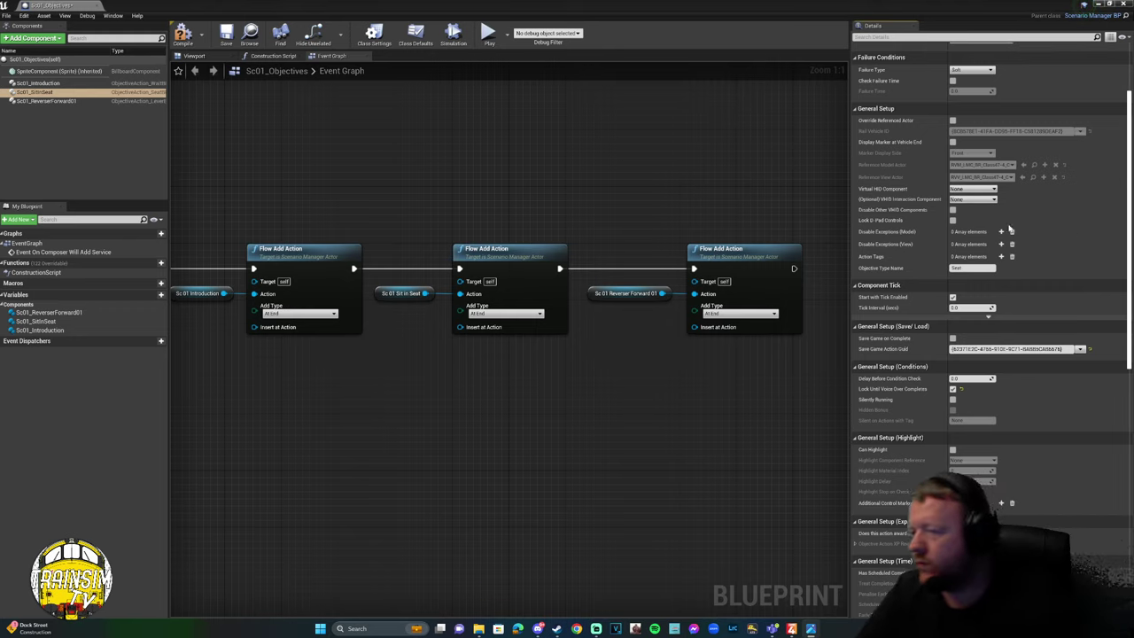
{"action": "scroll", "coordinate": [1019, 404], "scroll_direction": "down", "scroll_amount": 6}
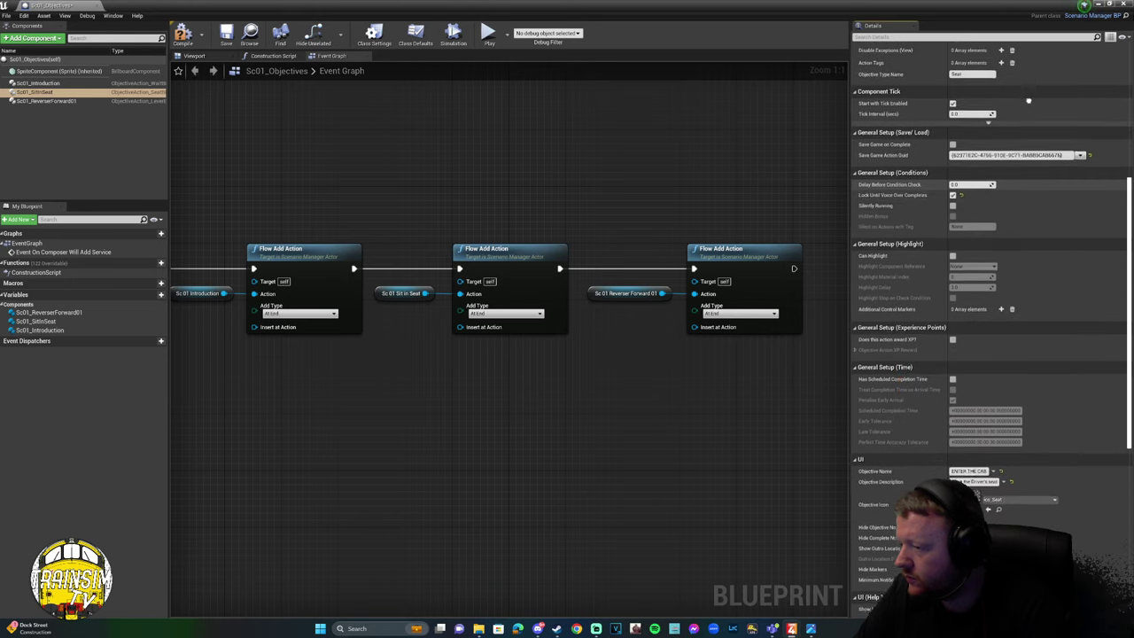
{"action": "scroll", "coordinate": [1031, 285], "scroll_direction": "down", "scroll_amount": 7}
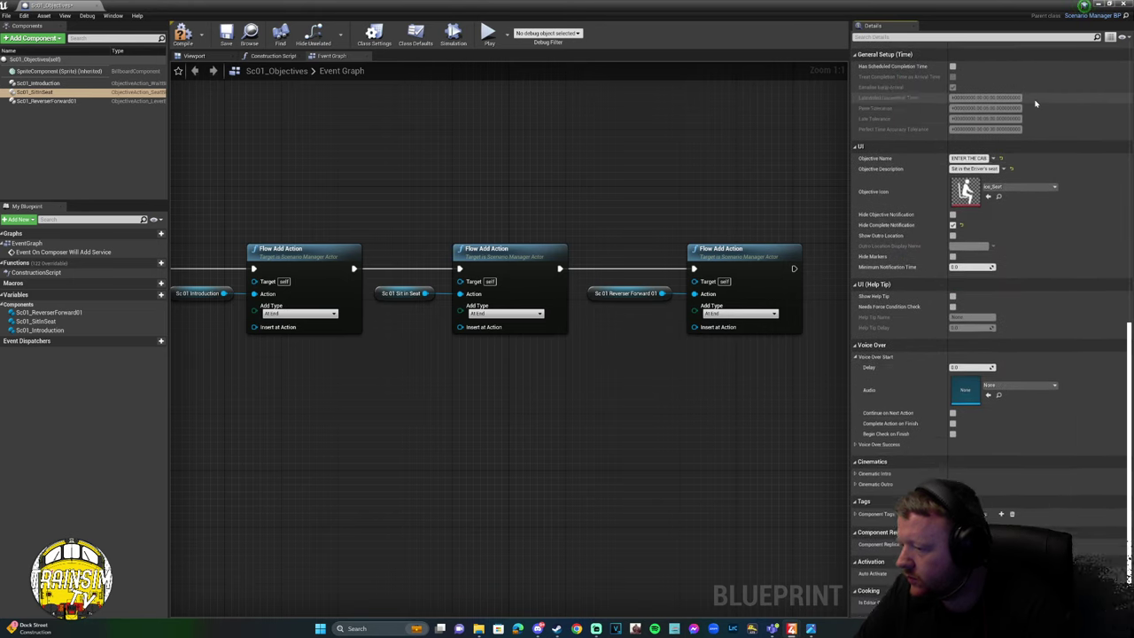
{"action": "scroll", "coordinate": [999, 133], "scroll_direction": "up", "scroll_amount": 12}
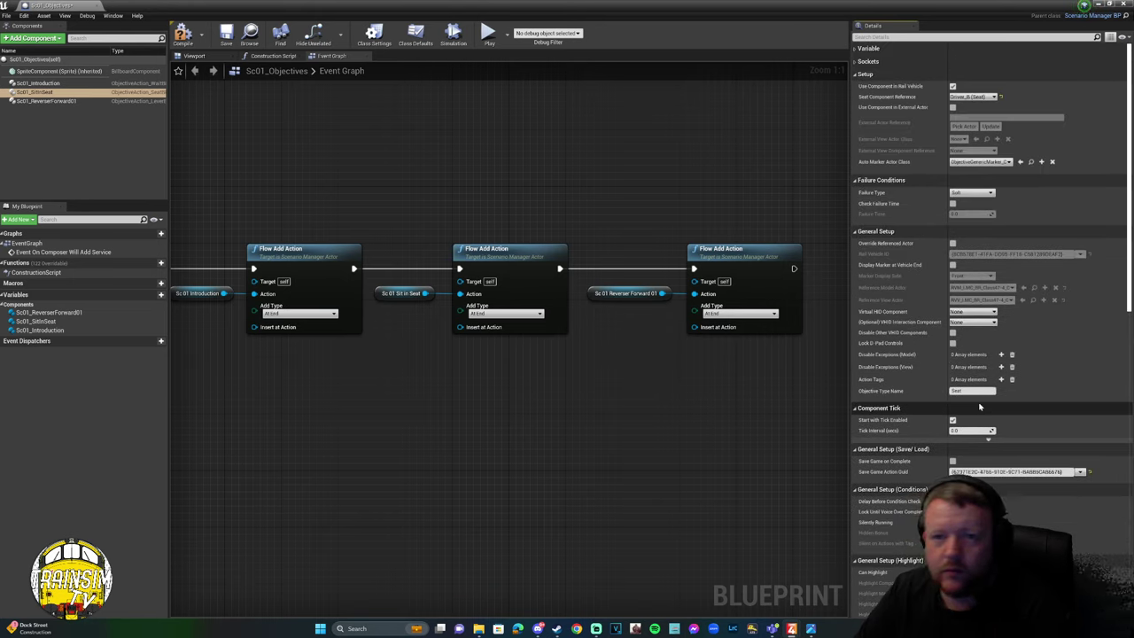
Widen the component list to read the action types, and check Sc01_ReverserForward01 and the Sc01 Sit in Seat graph node.
{"action": "left_click_drag", "start_coordinate": [169, 103], "coordinate": [213, 99]}
{"action": "left_click", "coordinate": [193, 93]}
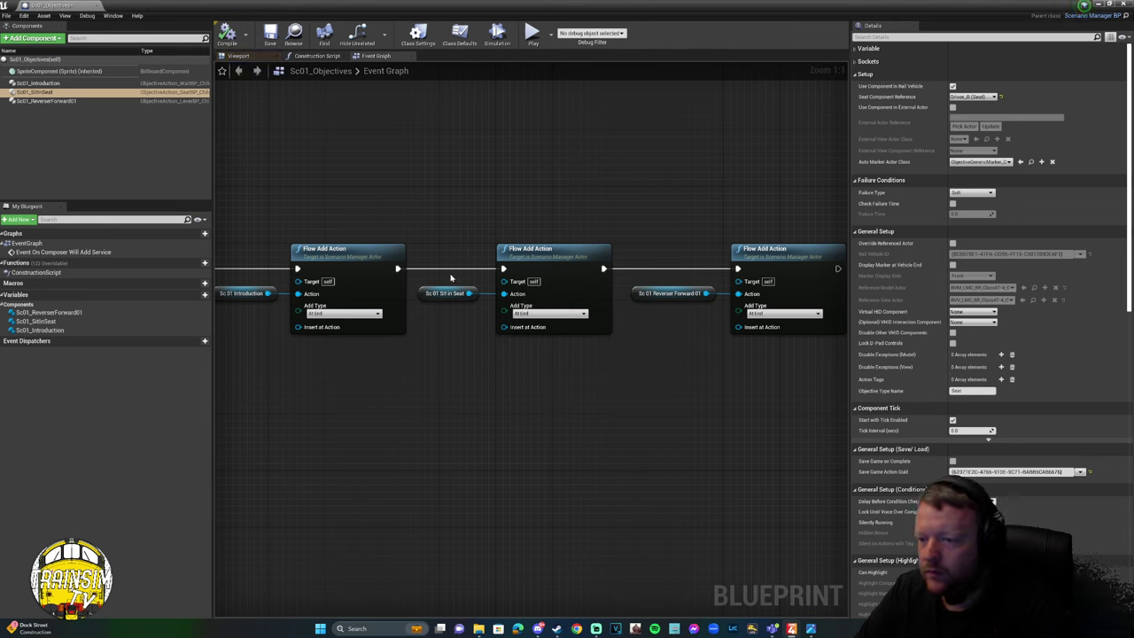
{"action": "left_click", "coordinate": [85, 103]}
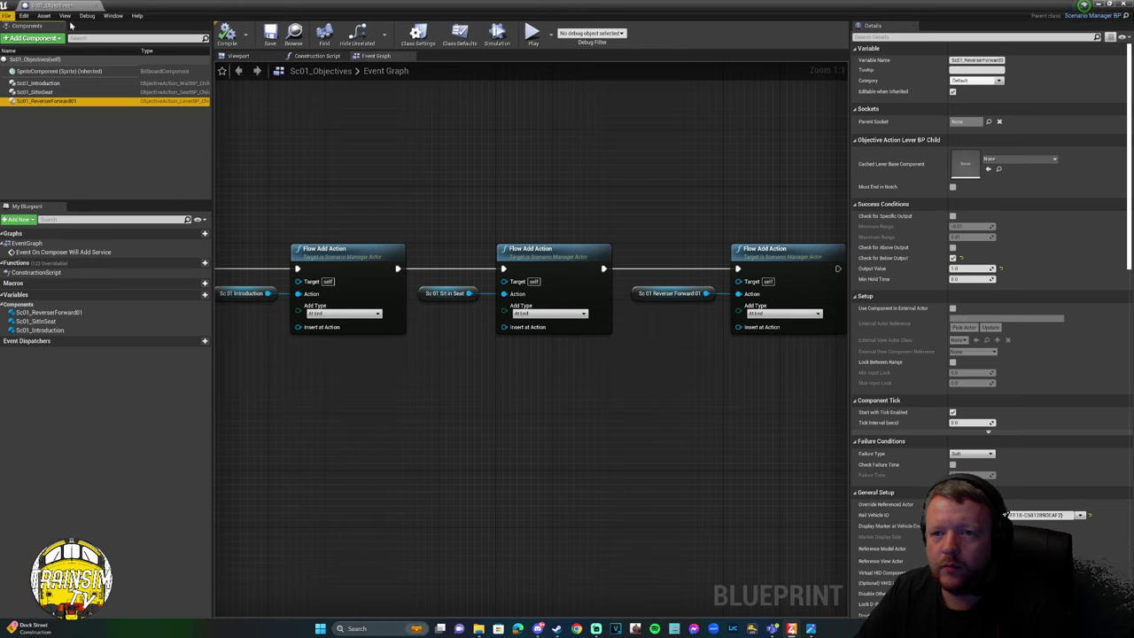
{"action": "left_click", "coordinate": [450, 300]}
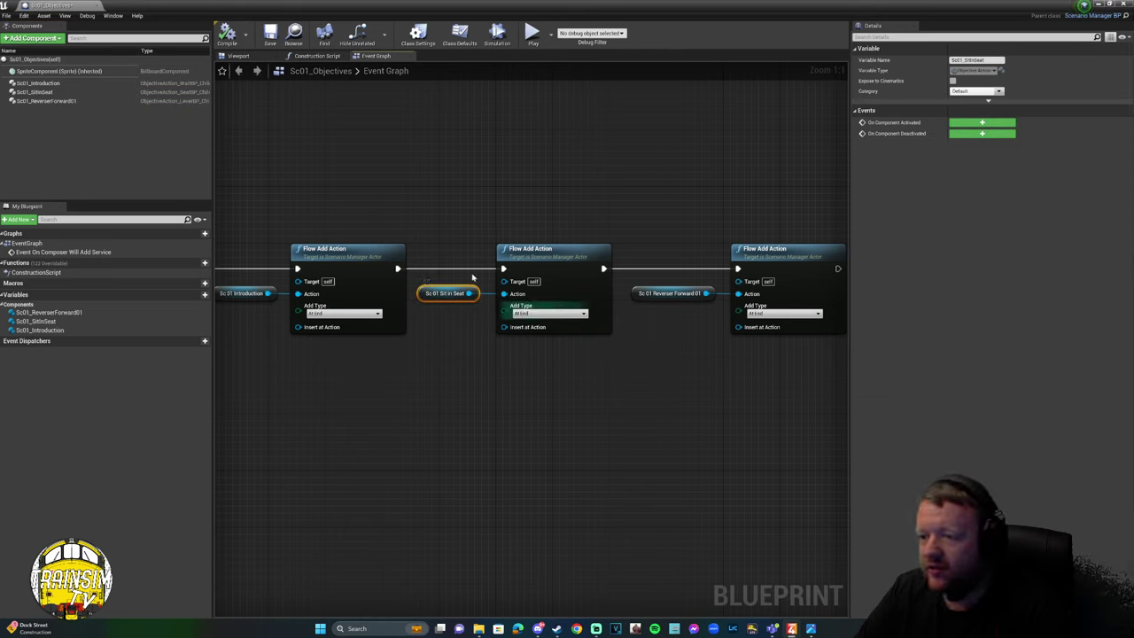
Set the seat component reference of Sc01_SitInSeat to Driver_F (Seat) and save the blueprint.
{"action": "left_click", "coordinate": [34, 92]}
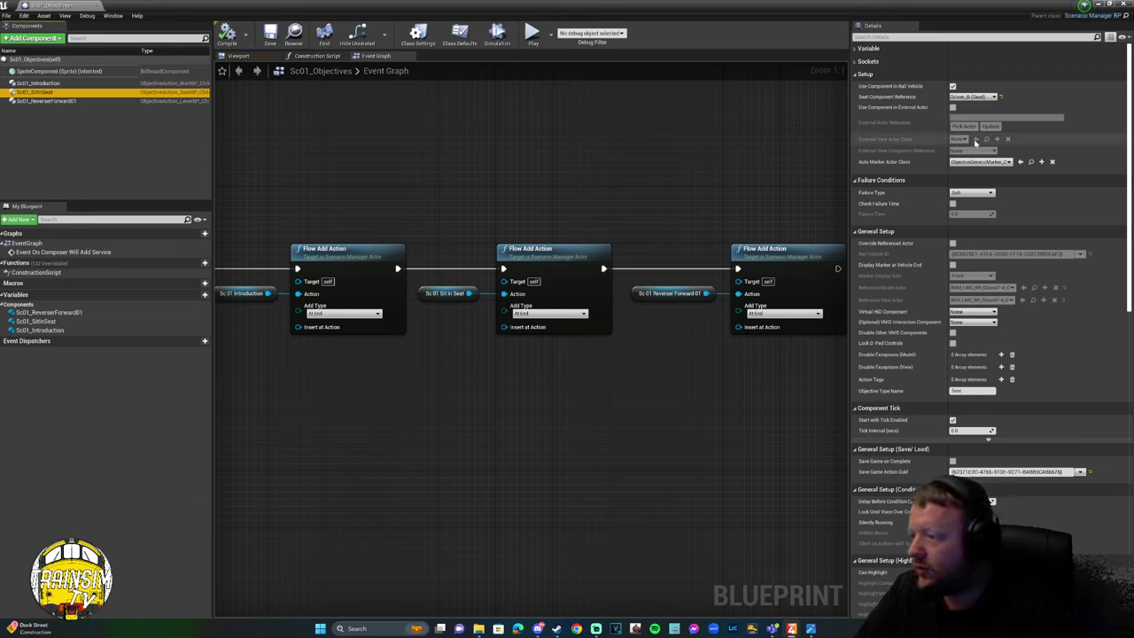
{"action": "left_click", "coordinate": [972, 98]}
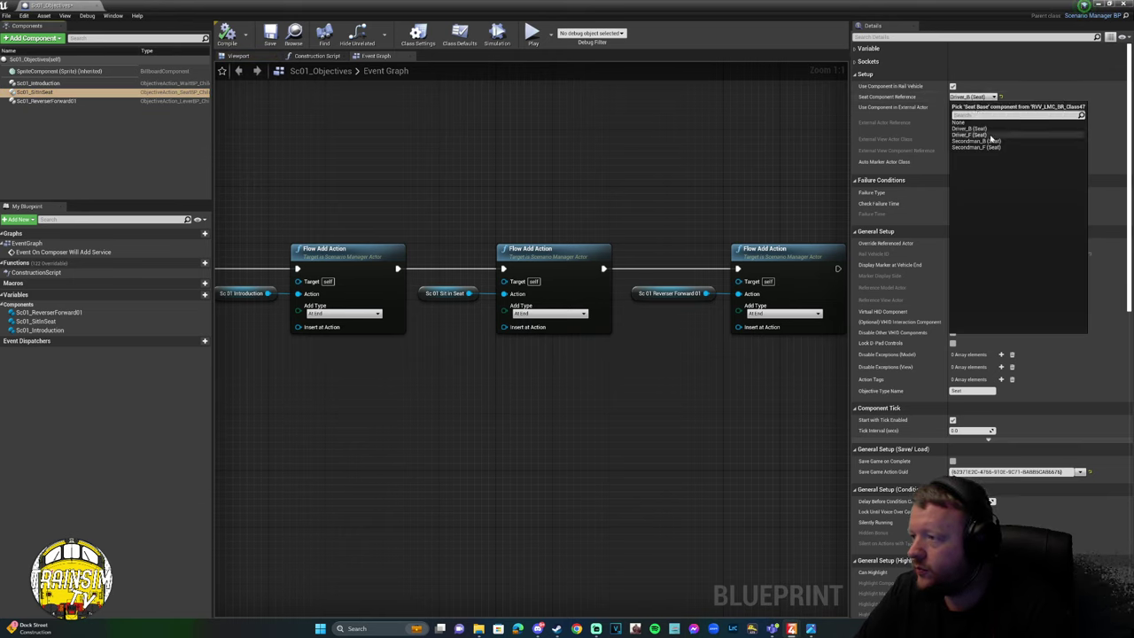
{"action": "left_click", "coordinate": [993, 138]}
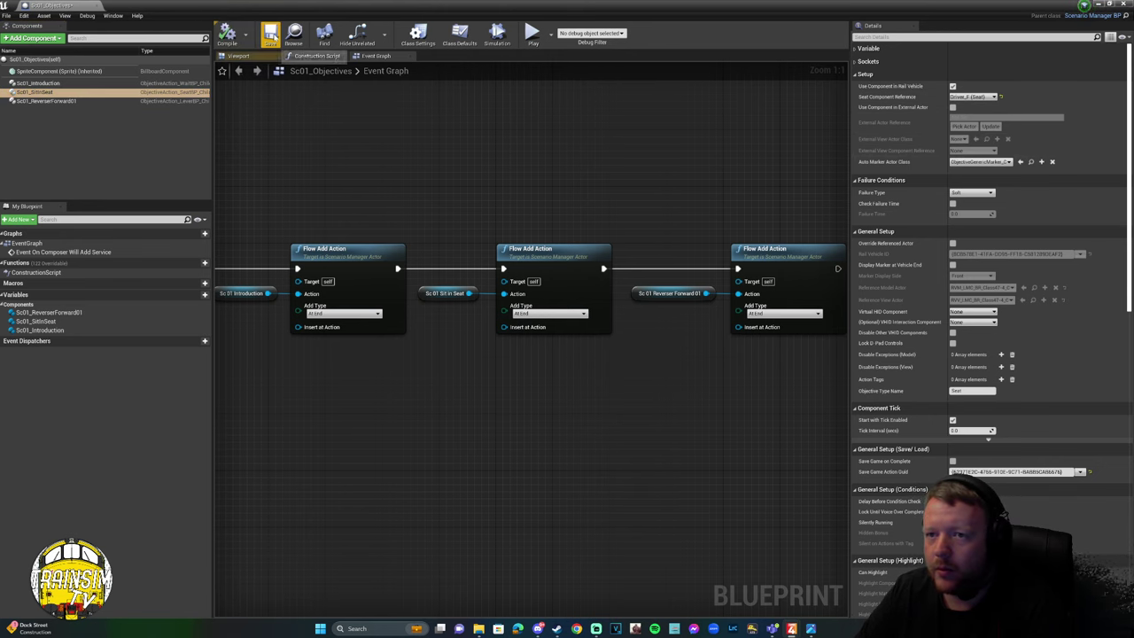
{"action": "left_click", "coordinate": [270, 34]}
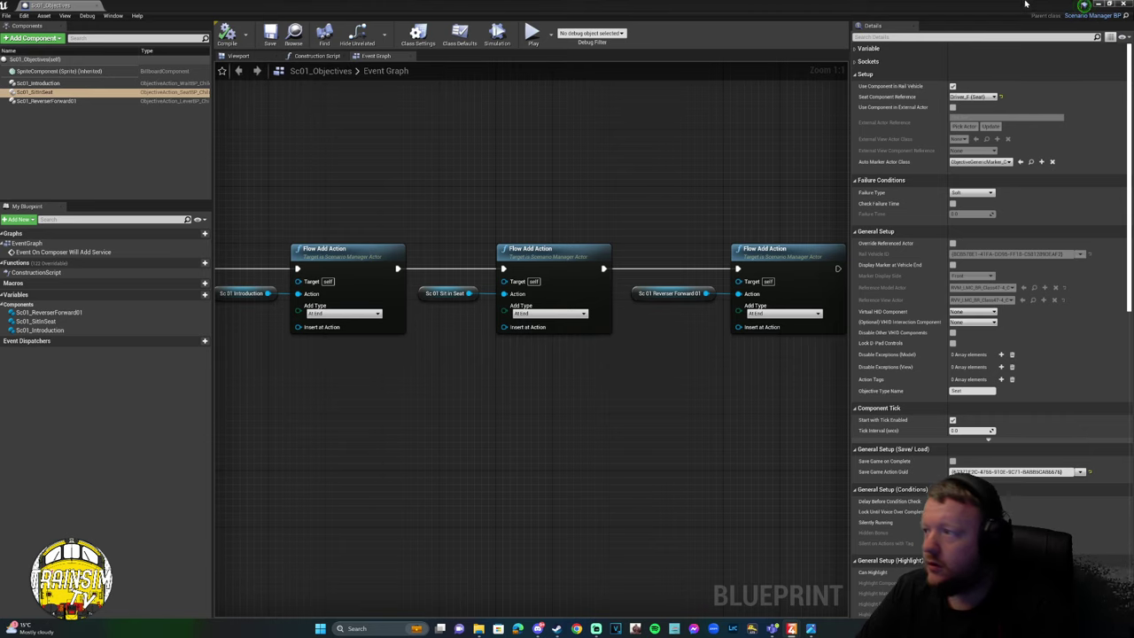
Return to the level editor and play-test the scenario in full screen through the introduction message.
{"action": "left_click", "coordinate": [1105, 5]}
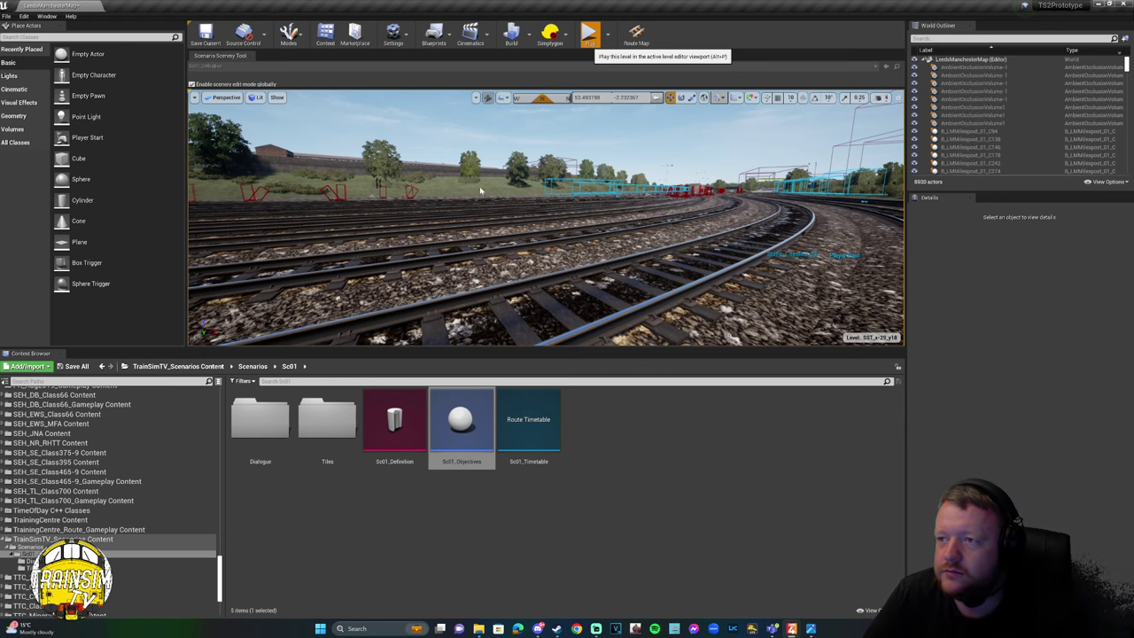
{"action": "left_click", "coordinate": [590, 35]}
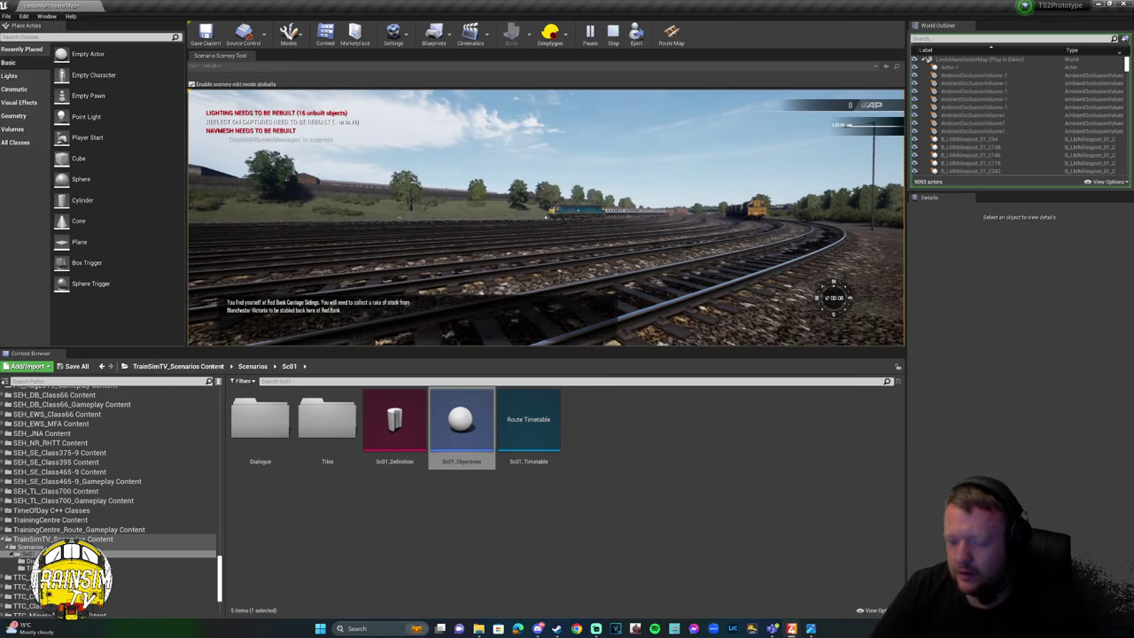
{"action": "key", "text": "F11"}
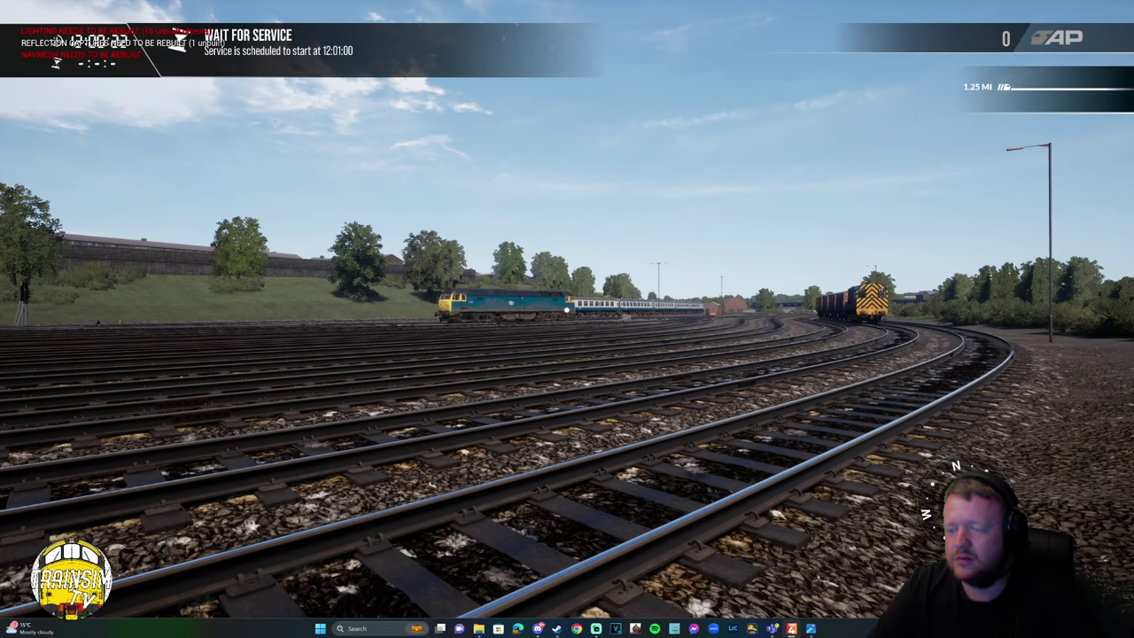
End the play session and restore the level viewport to its docked size.
{"action": "key", "text": "Escape"}
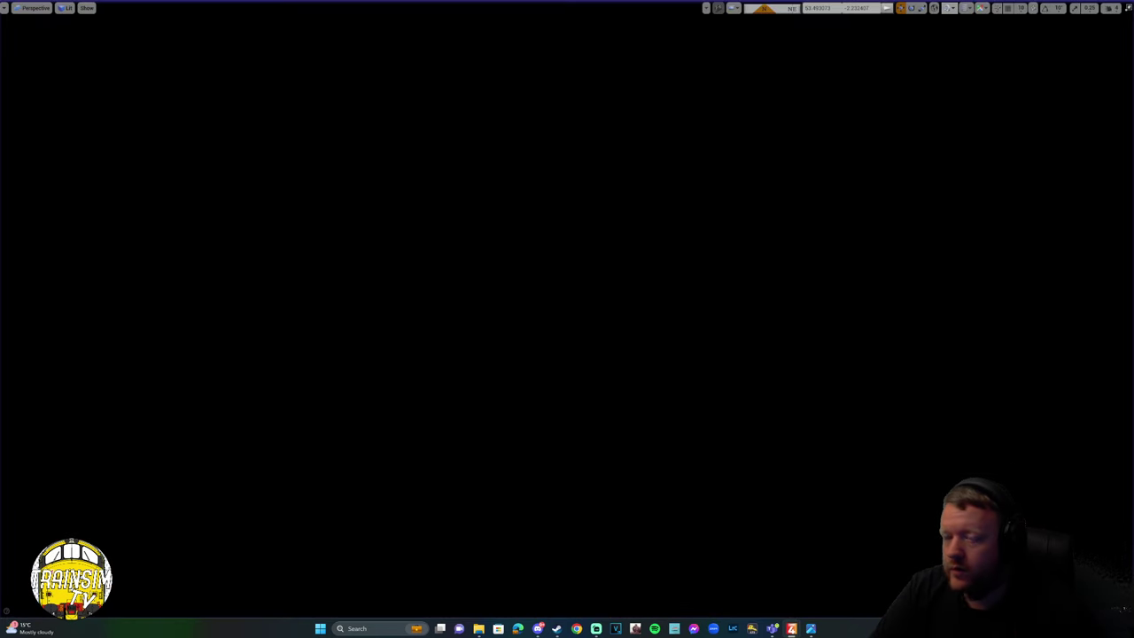
{"action": "scroll", "coordinate": [565, 315], "scroll_direction": "up", "scroll_amount": 3}
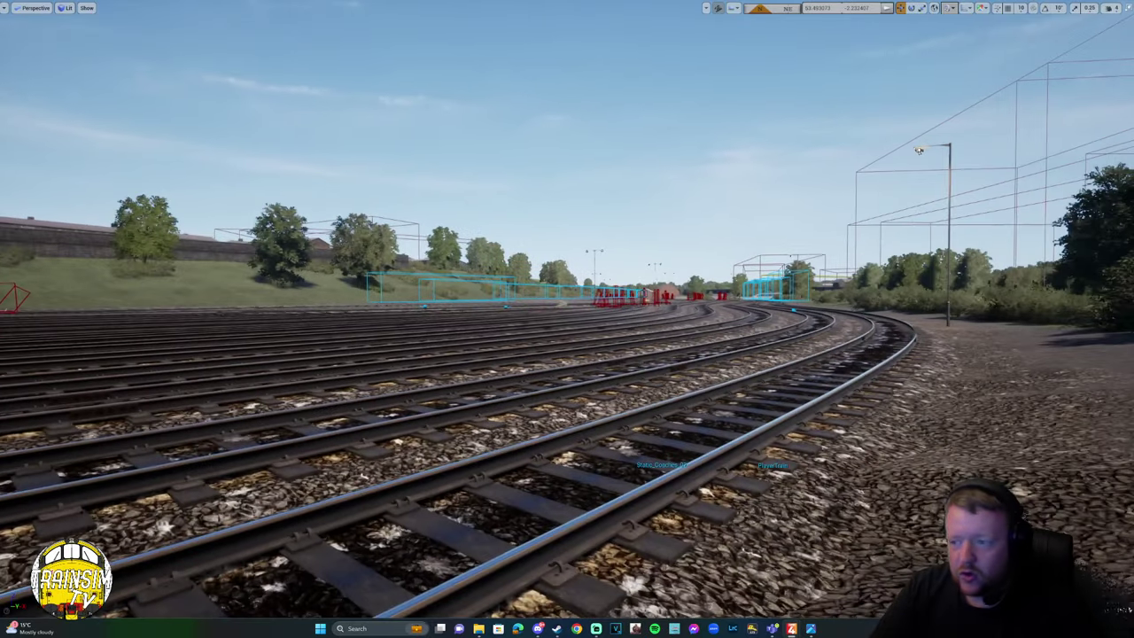
{"action": "key", "text": "F11"}
{"action": "scroll", "coordinate": [565, 315], "scroll_direction": "up", "scroll_amount": 5}
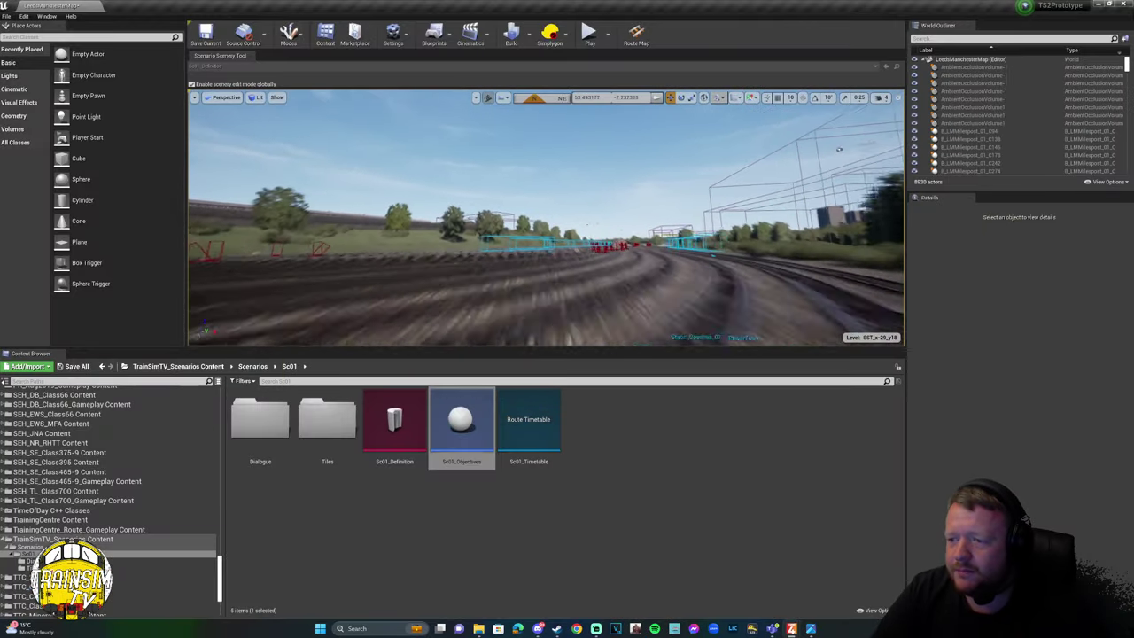
Reopen Sc01_Objectives and set the seat component reference of Sc01_SitInSeat to Driver_B (Seat).
{"action": "double_click", "coordinate": [461, 423]}
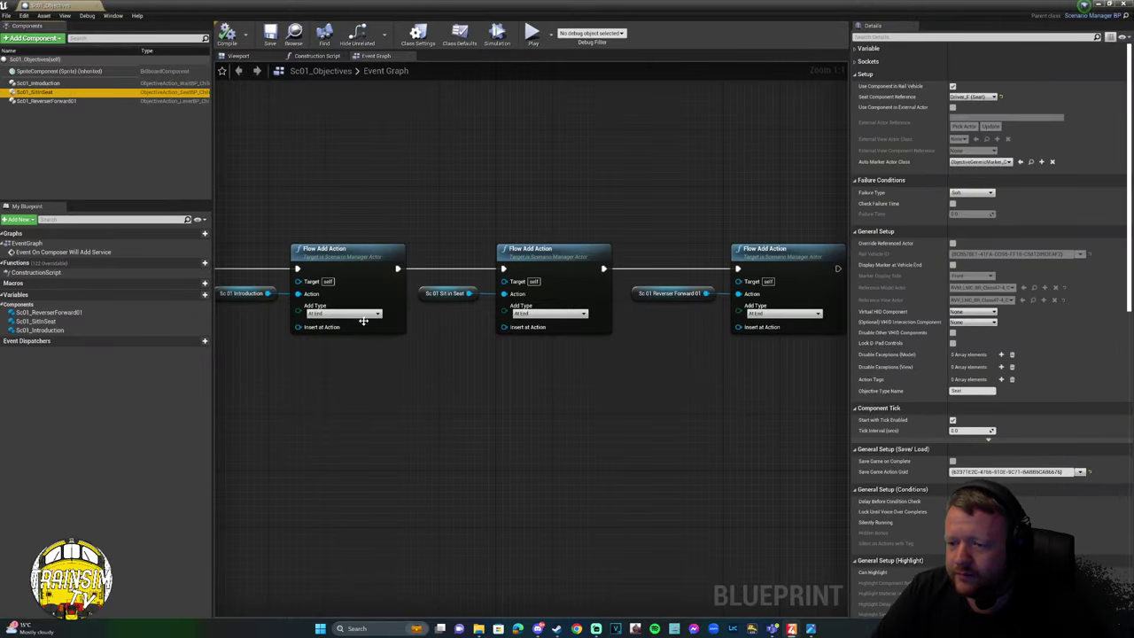
{"action": "scroll", "coordinate": [564, 346], "scroll_direction": "down", "scroll_amount": 2}
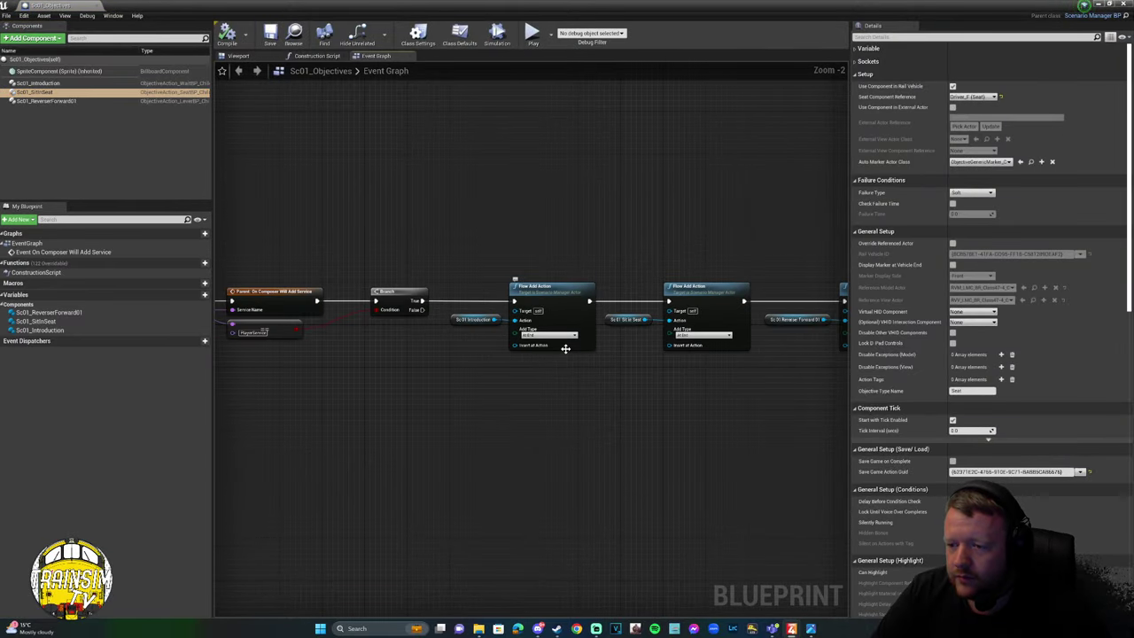
{"action": "right_click_drag", "start_coordinate": [624, 353], "coordinate": [456, 343]}
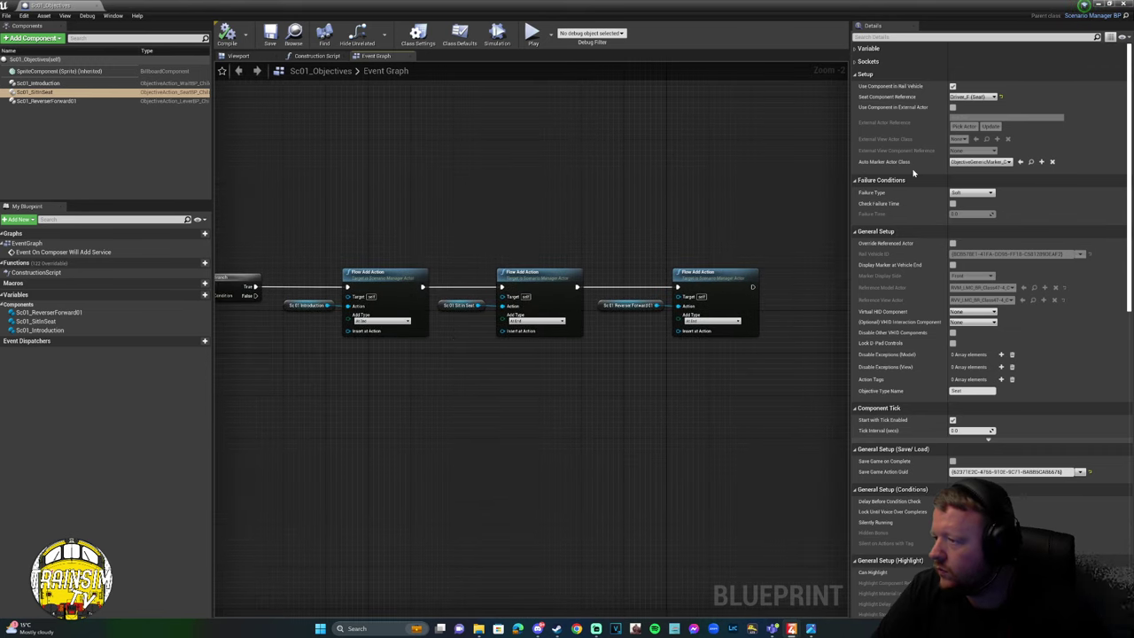
{"action": "left_click", "coordinate": [972, 96]}
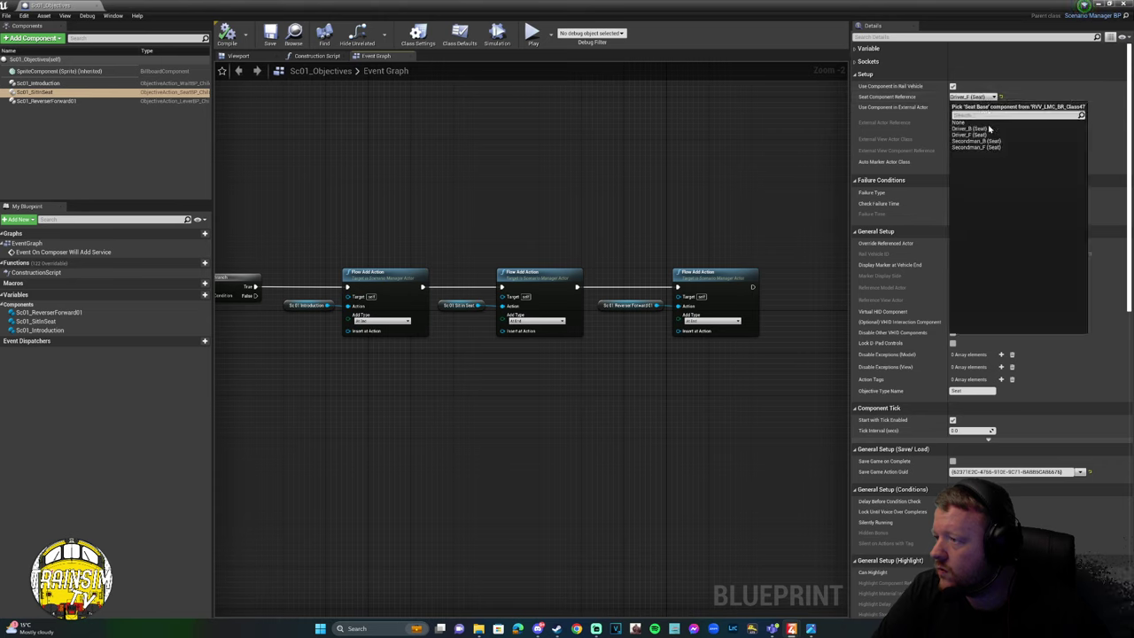
{"action": "left_click", "coordinate": [988, 129]}
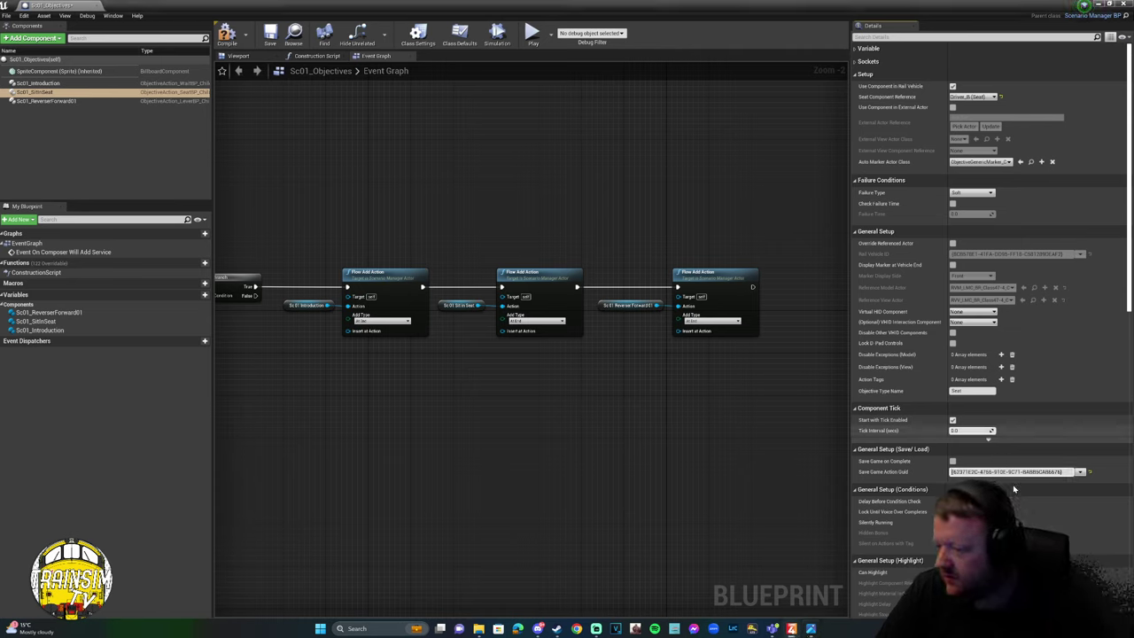
Examine the remaining Sc01_SitInSeat properties and the chain of Flow Add Action nodes in the event graph.
{"action": "scroll", "coordinate": [1019, 413], "scroll_direction": "down", "scroll_amount": 2}
{"action": "scroll", "coordinate": [1020, 413], "scroll_direction": "down", "scroll_amount": 1}
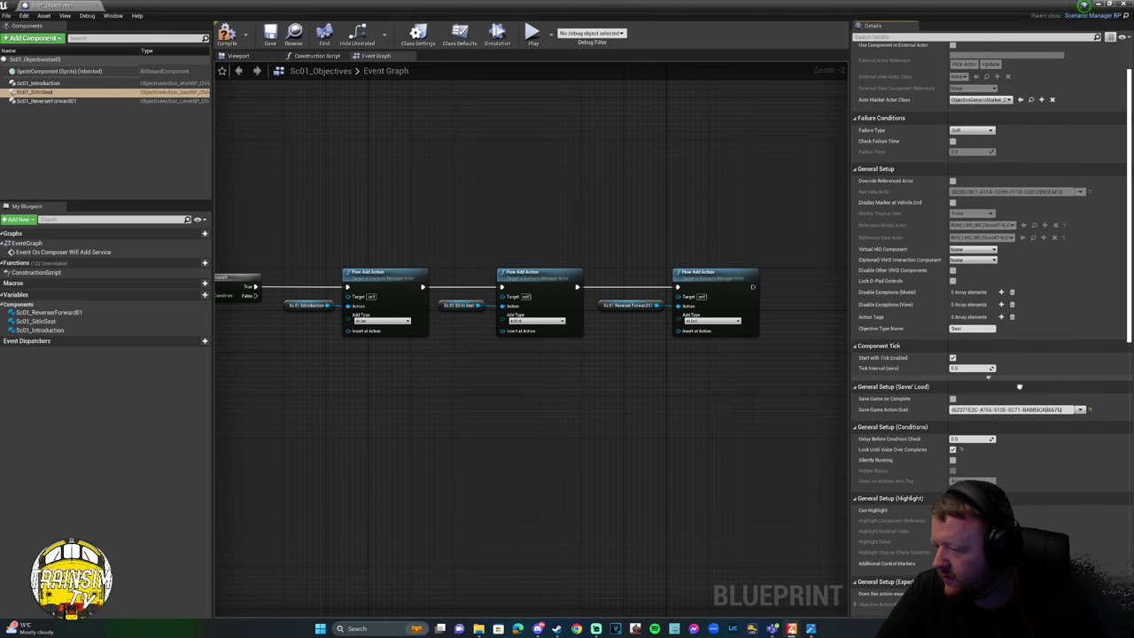
{"action": "scroll", "coordinate": [1019, 387], "scroll_direction": "down", "scroll_amount": 10}
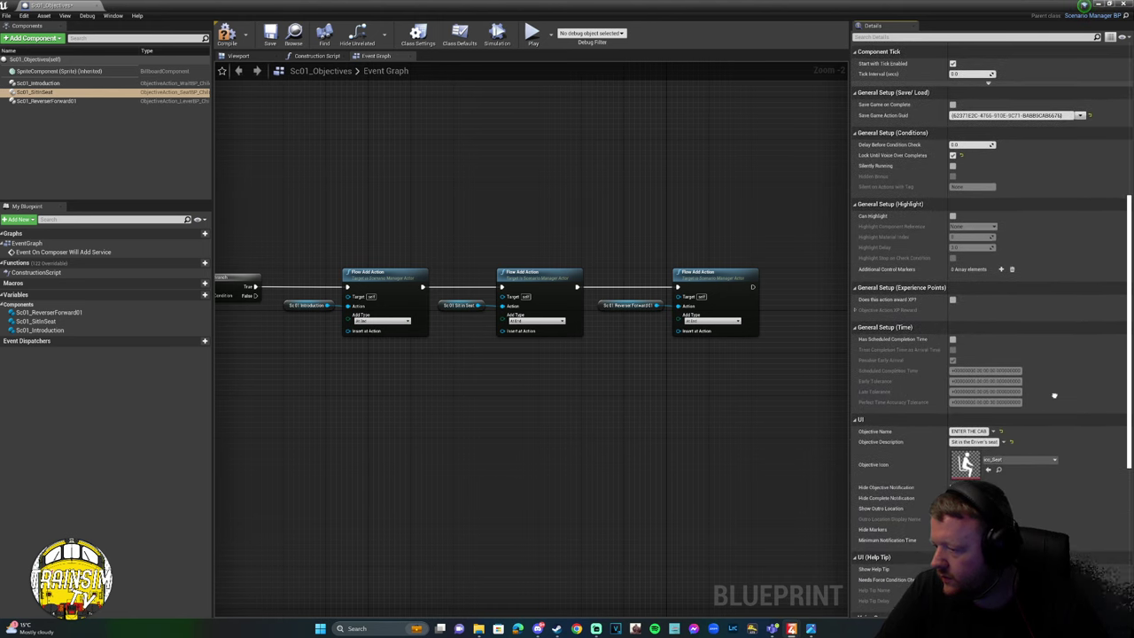
{"action": "scroll", "coordinate": [1054, 396], "scroll_direction": "down", "scroll_amount": 8}
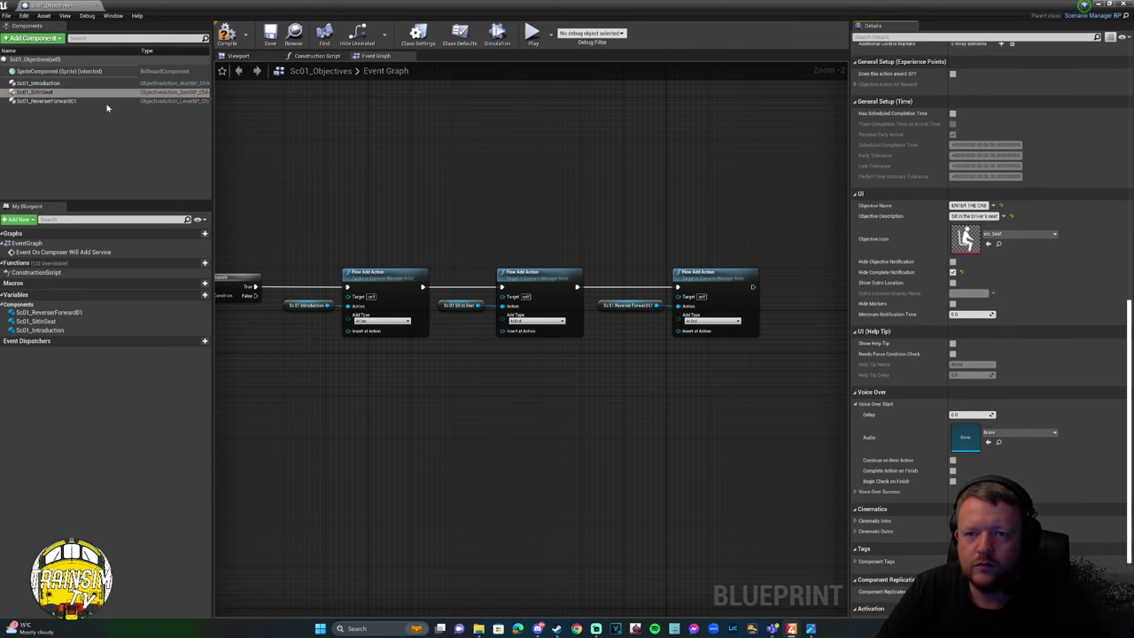
{"action": "right_click_drag", "start_coordinate": [342, 202], "coordinate": [456, 203]}
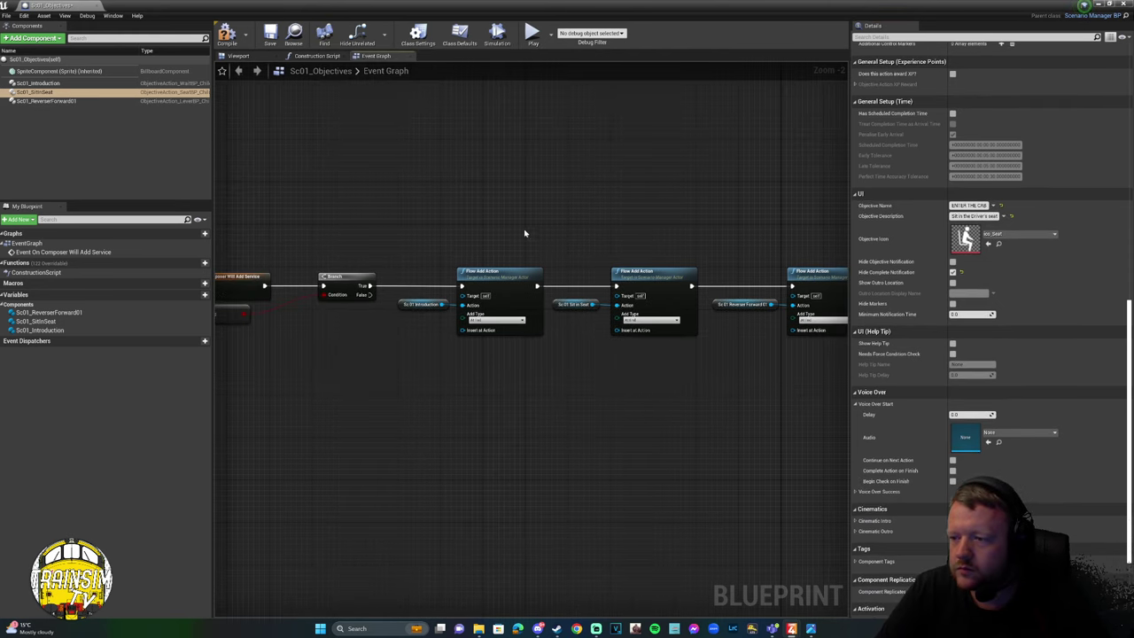
{"action": "right_click_drag", "start_coordinate": [525, 233], "coordinate": [329, 221]}
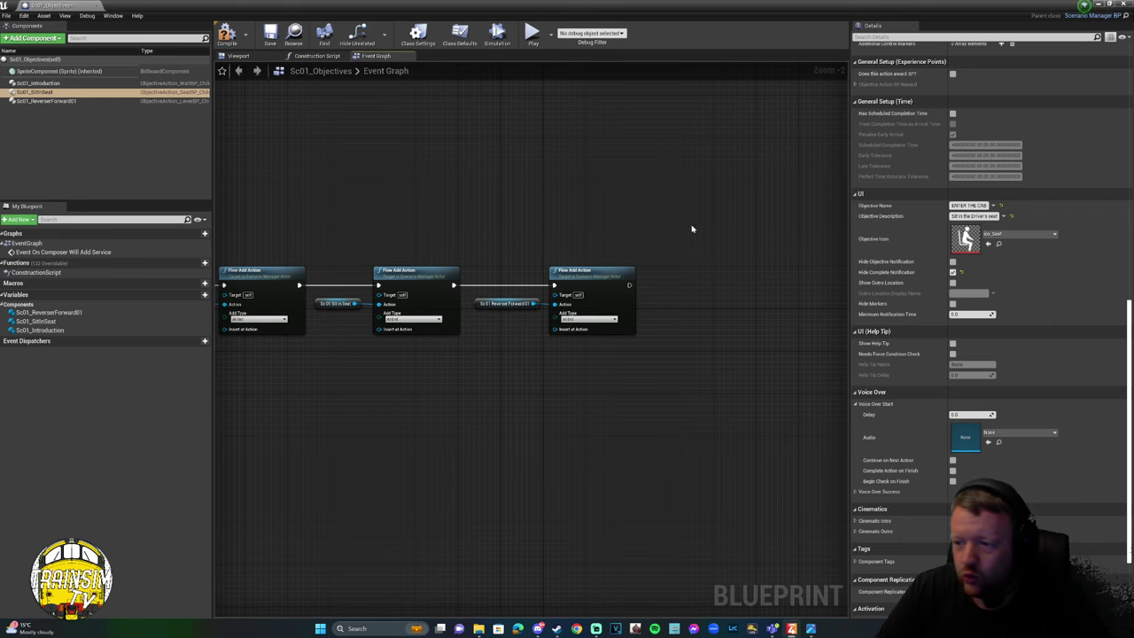
{"action": "left_click_drag", "start_coordinate": [681, 241], "coordinate": [309, 396]}
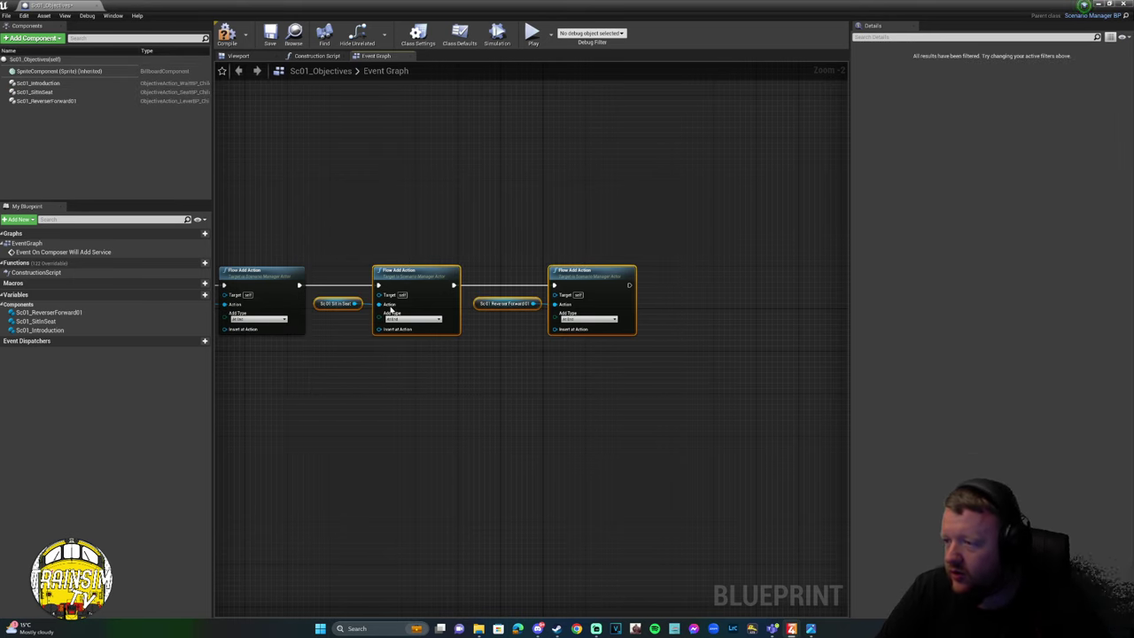
{"action": "left_click", "coordinate": [441, 228]}
Switch the success condition of Sc01_ReverserForward01 from Check for Below Output to Check for Specific Output.
{"action": "left_click", "coordinate": [53, 101]}
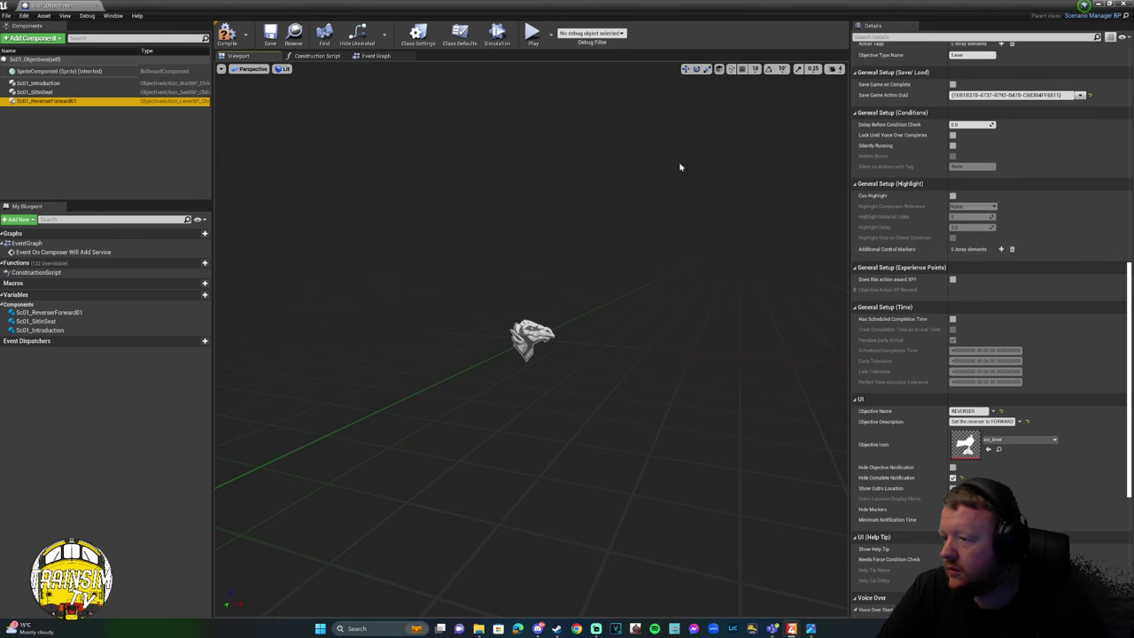
{"action": "left_click", "coordinate": [372, 55]}
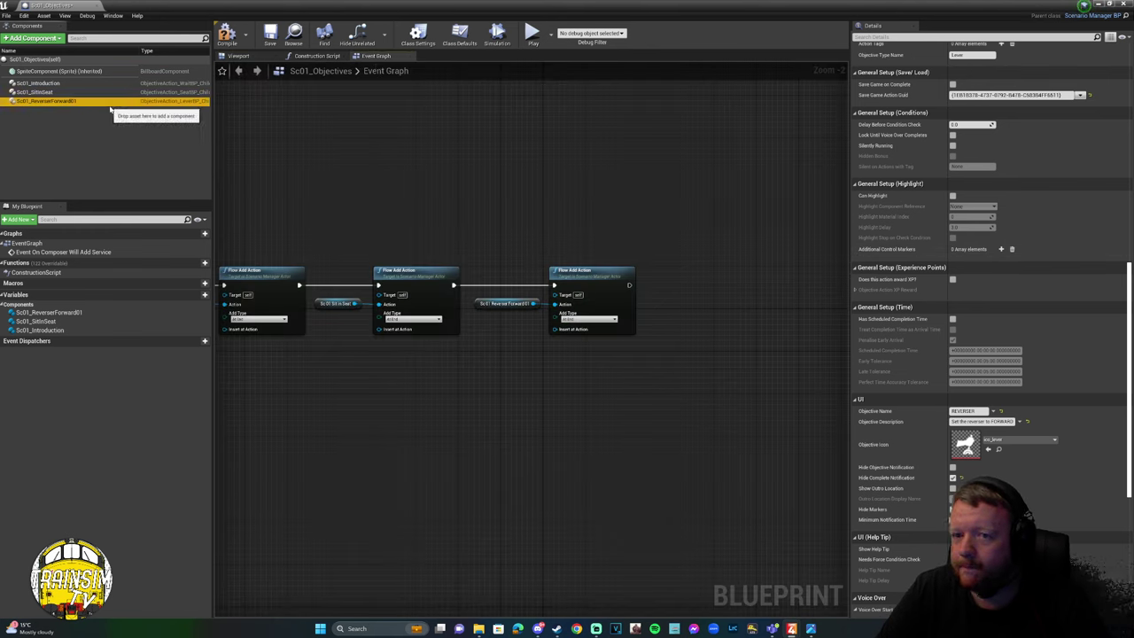
{"action": "scroll", "coordinate": [1017, 339], "scroll_direction": "down", "scroll_amount": 3}
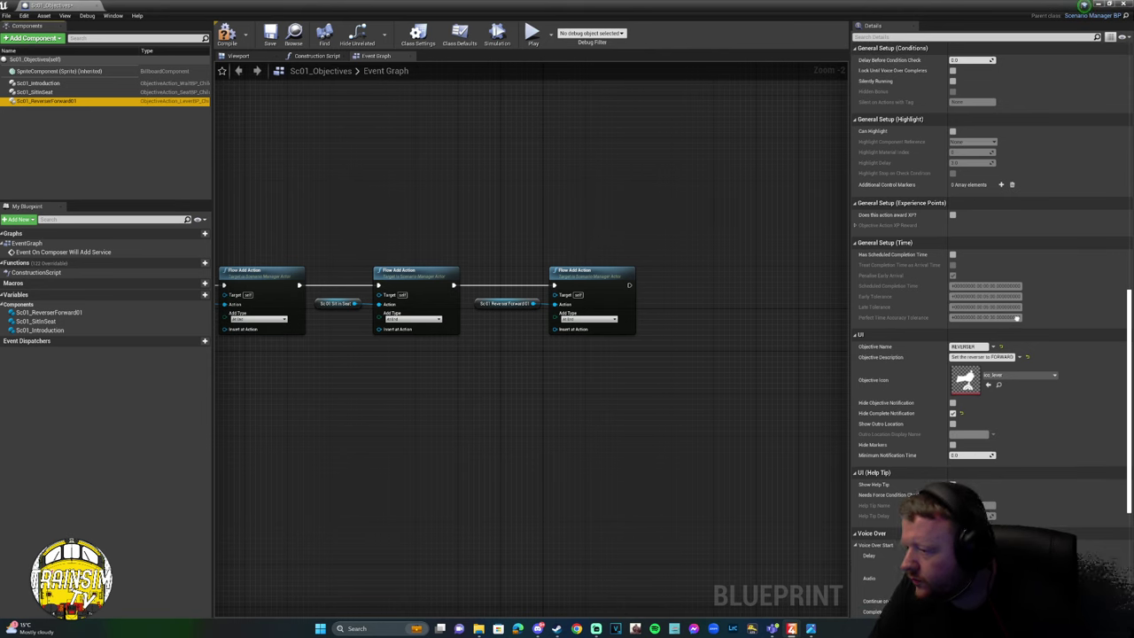
{"action": "scroll", "coordinate": [1017, 317], "scroll_direction": "up", "scroll_amount": 3}
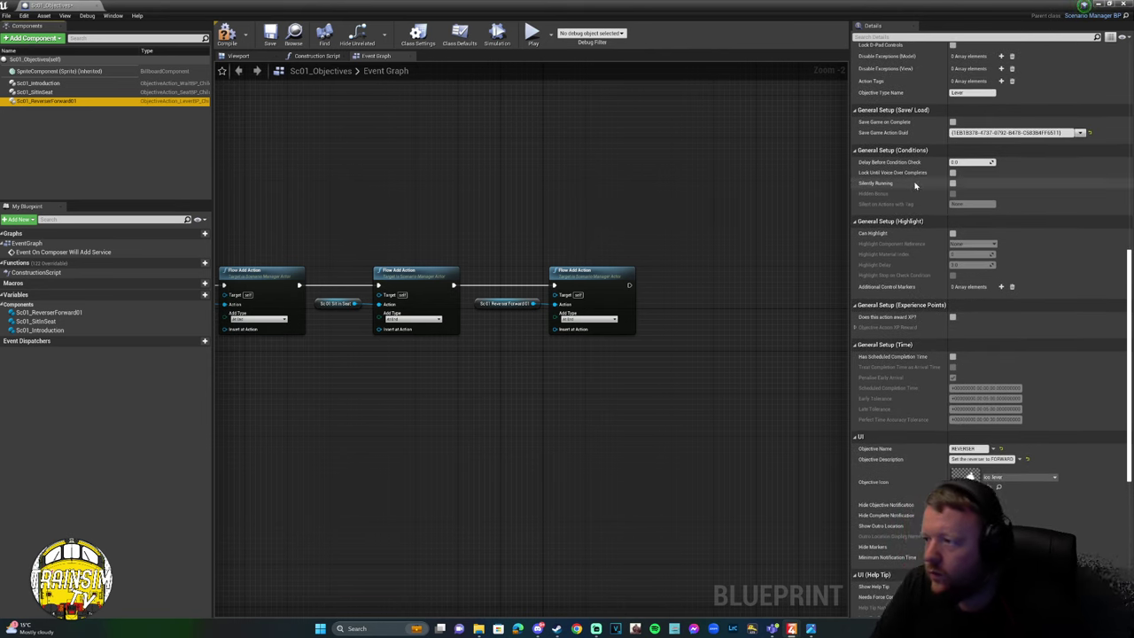
{"action": "scroll", "coordinate": [916, 185], "scroll_direction": "up", "scroll_amount": 10}
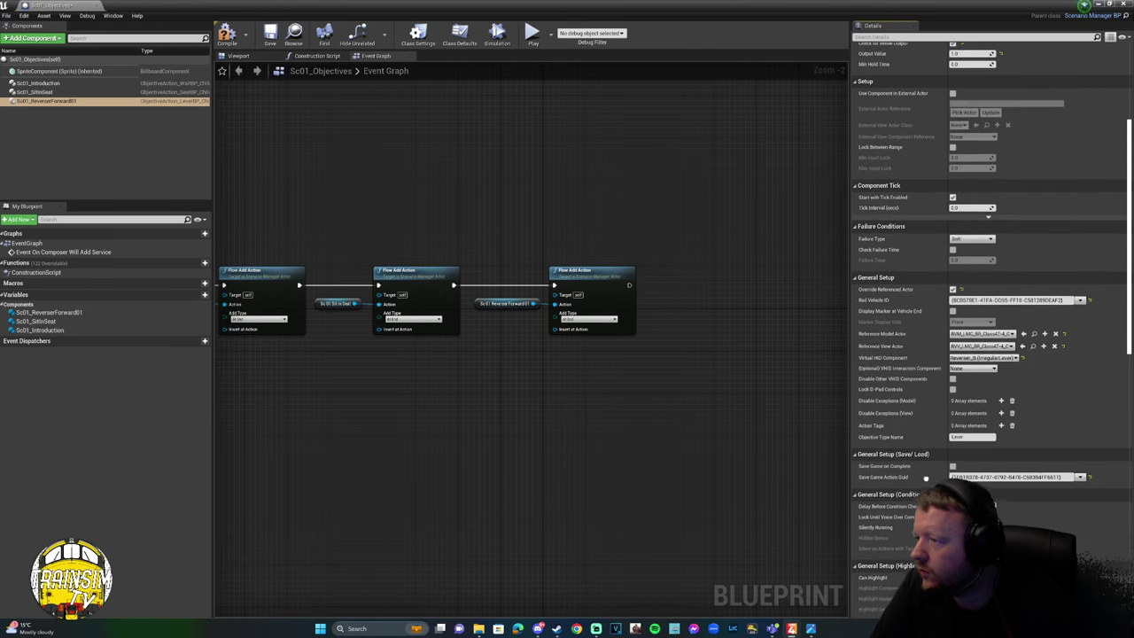
{"action": "scroll", "coordinate": [926, 478], "scroll_direction": "up", "scroll_amount": 5}
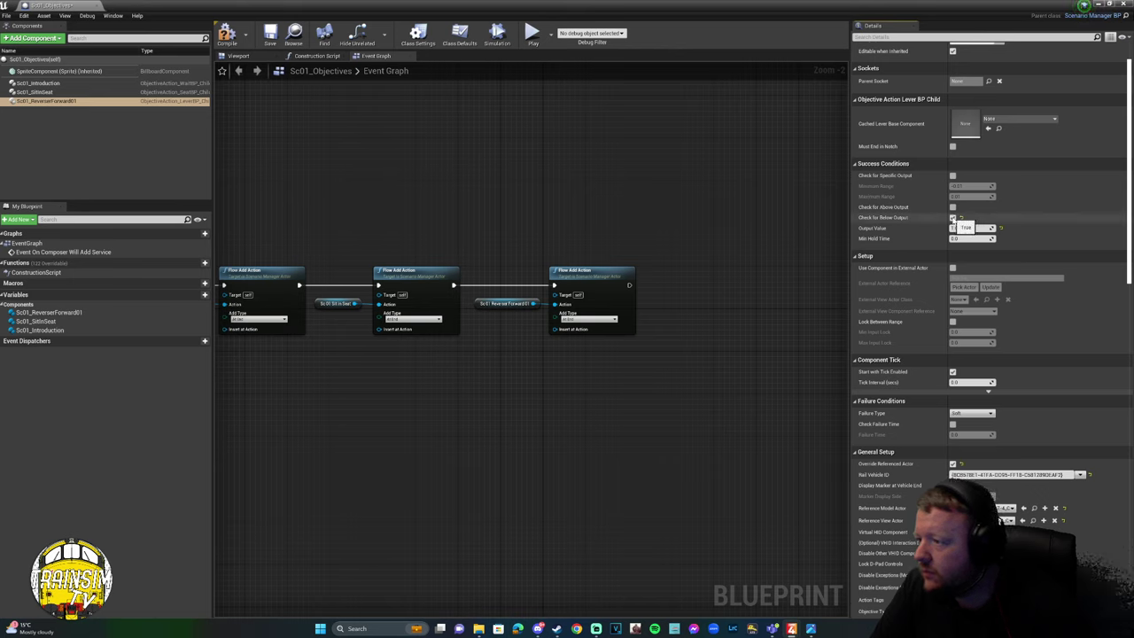
{"action": "left_click", "coordinate": [953, 217]}
{"action": "left_click", "coordinate": [952, 176]}
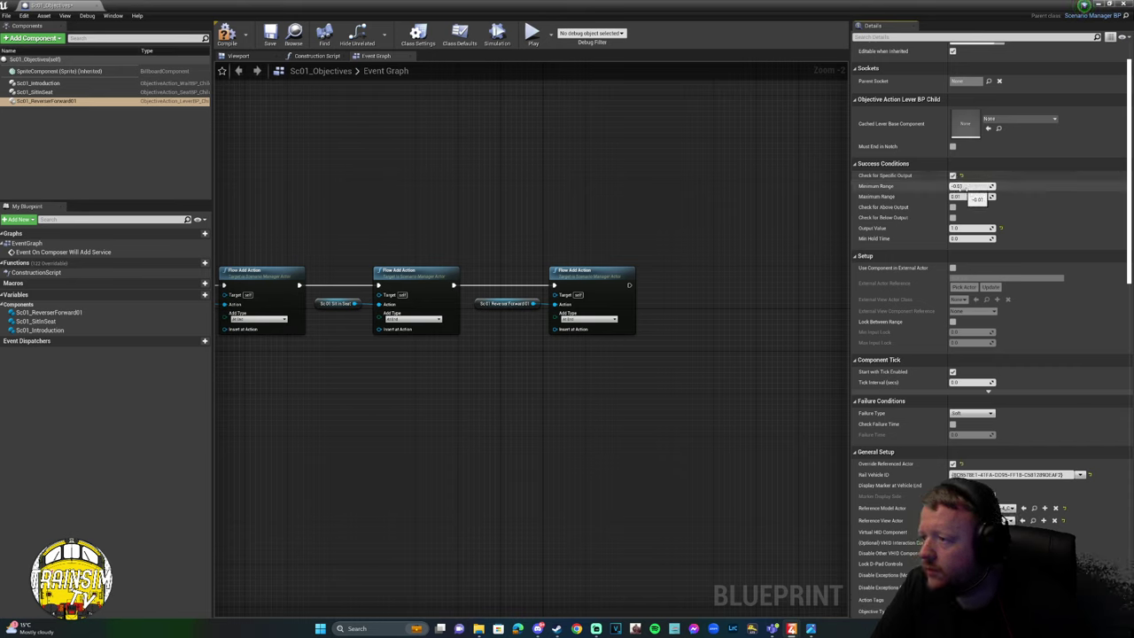
Turn off Check for Specific Output on Sc01_ReverserForward01 and make Check for Below Output its success condition.
{"action": "left_click", "coordinate": [953, 175]}
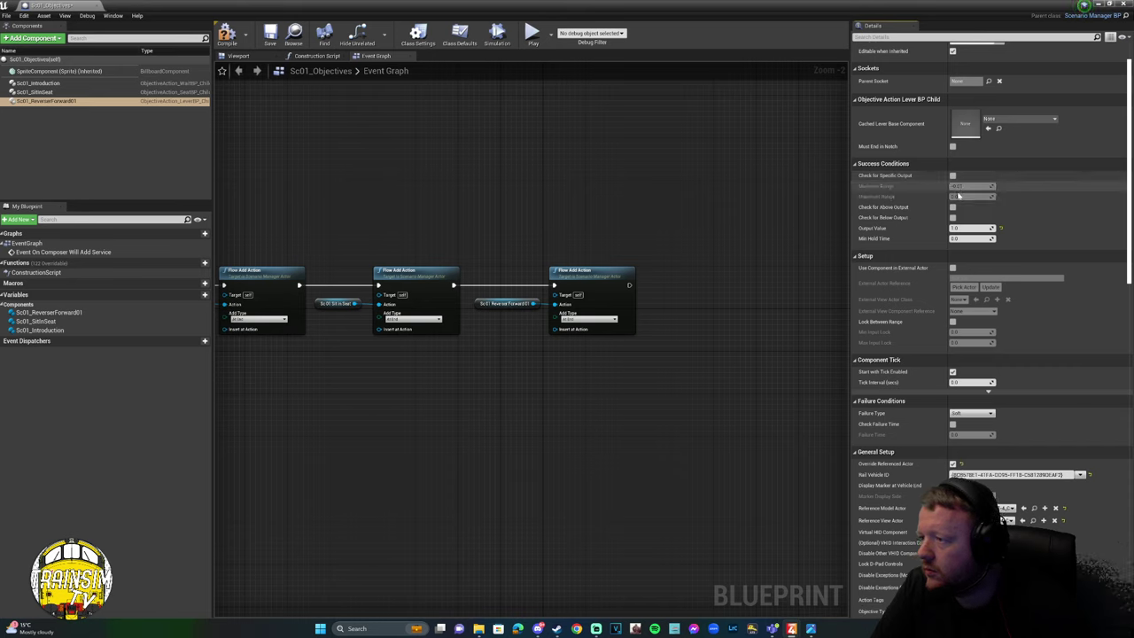
{"action": "left_click", "coordinate": [953, 206]}
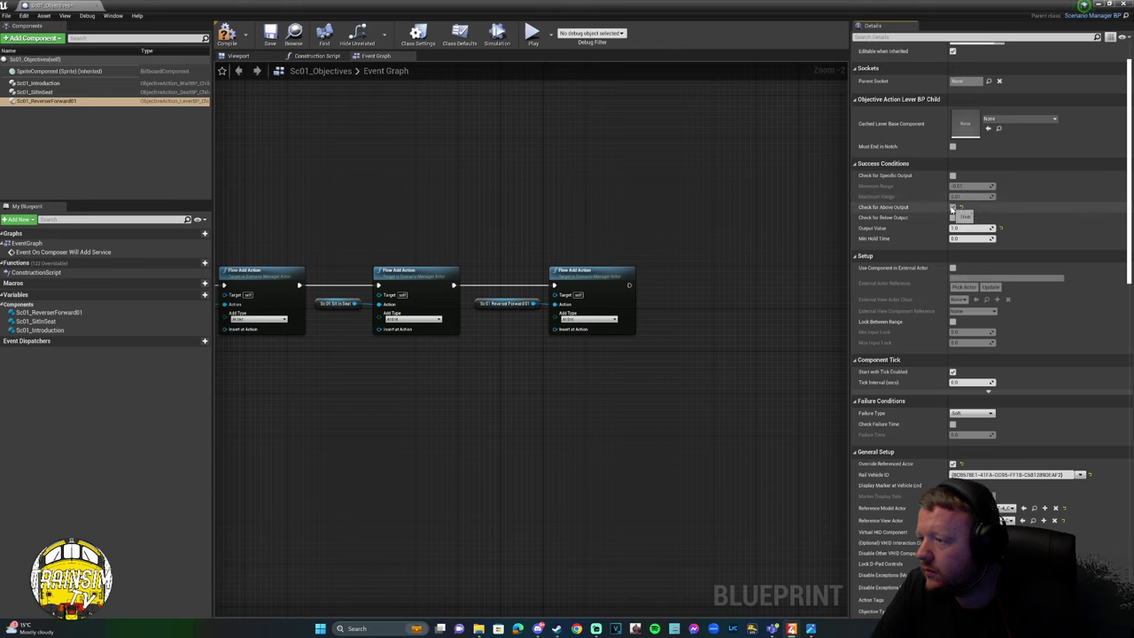
{"action": "left_click", "coordinate": [952, 217]}
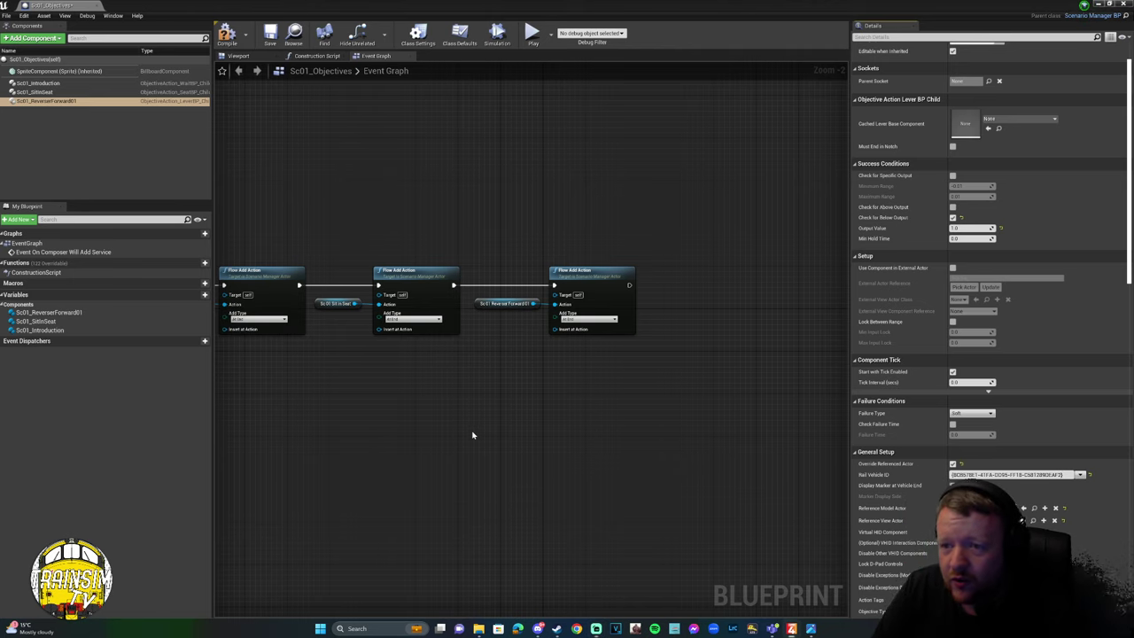
Examine the event graph from On Composer Will Add Service through the Flow Add Action chain, along with the Sc01_ReverserForward01 properties.
{"action": "right_click_drag", "start_coordinate": [473, 435], "coordinate": [516, 454]}
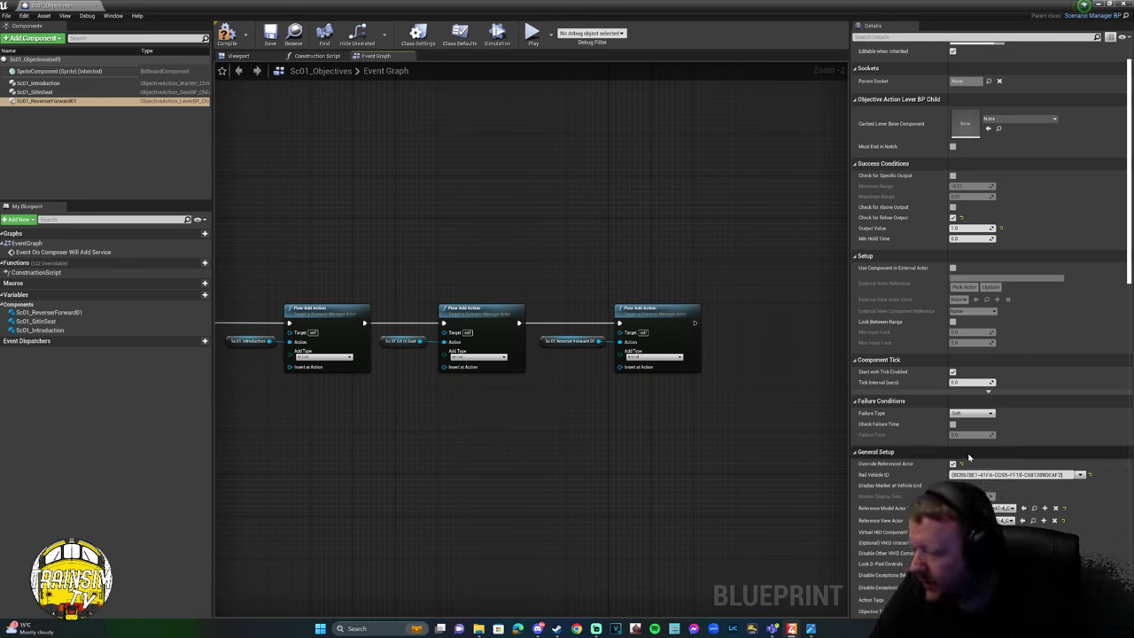
{"action": "right_click_drag", "start_coordinate": [760, 392], "coordinate": [734, 407]}
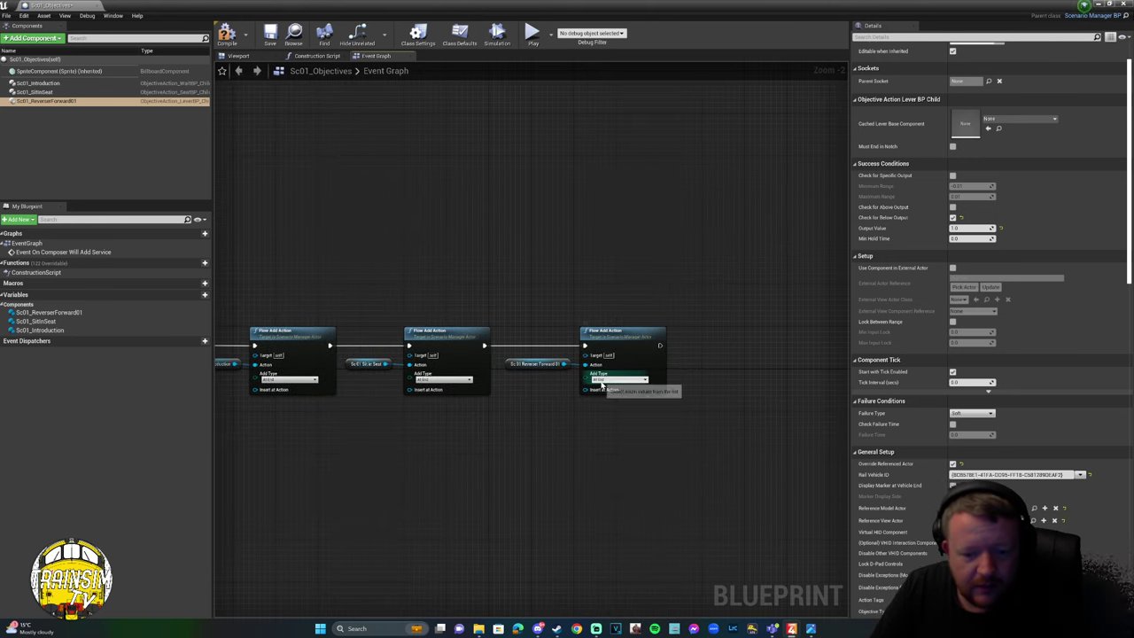
{"action": "scroll", "coordinate": [906, 573], "scroll_direction": "up", "scroll_amount": 3}
{"action": "scroll", "coordinate": [907, 573], "scroll_direction": "down", "scroll_amount": 2}
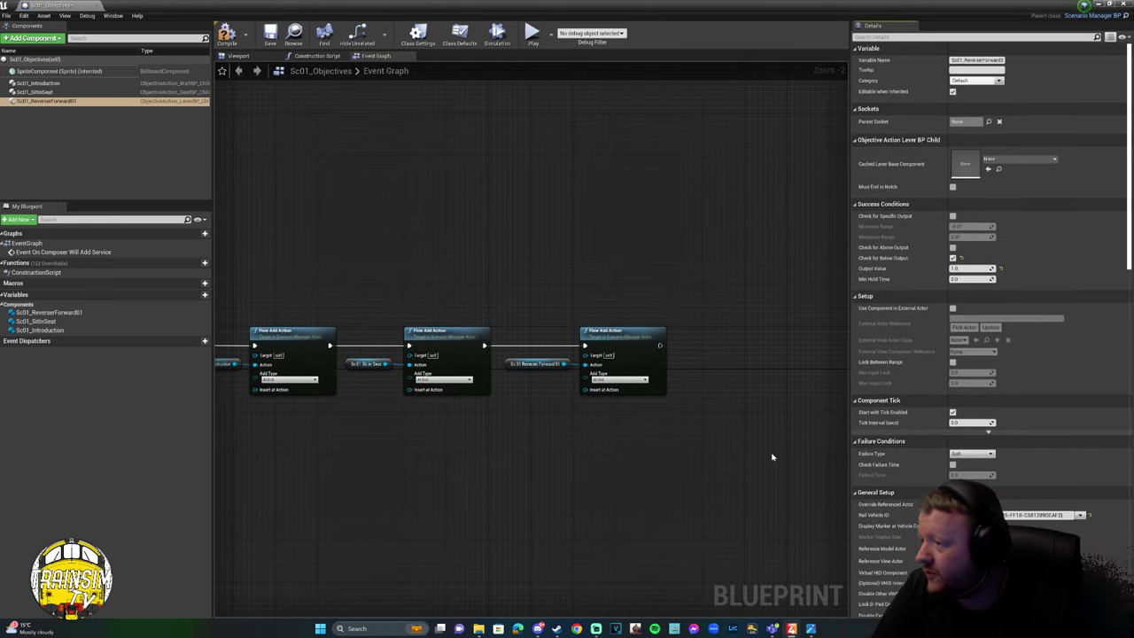
{"action": "right_click_drag", "start_coordinate": [771, 456], "coordinate": [918, 476]}
{"action": "right_click_drag", "start_coordinate": [763, 461], "coordinate": [309, 342]}
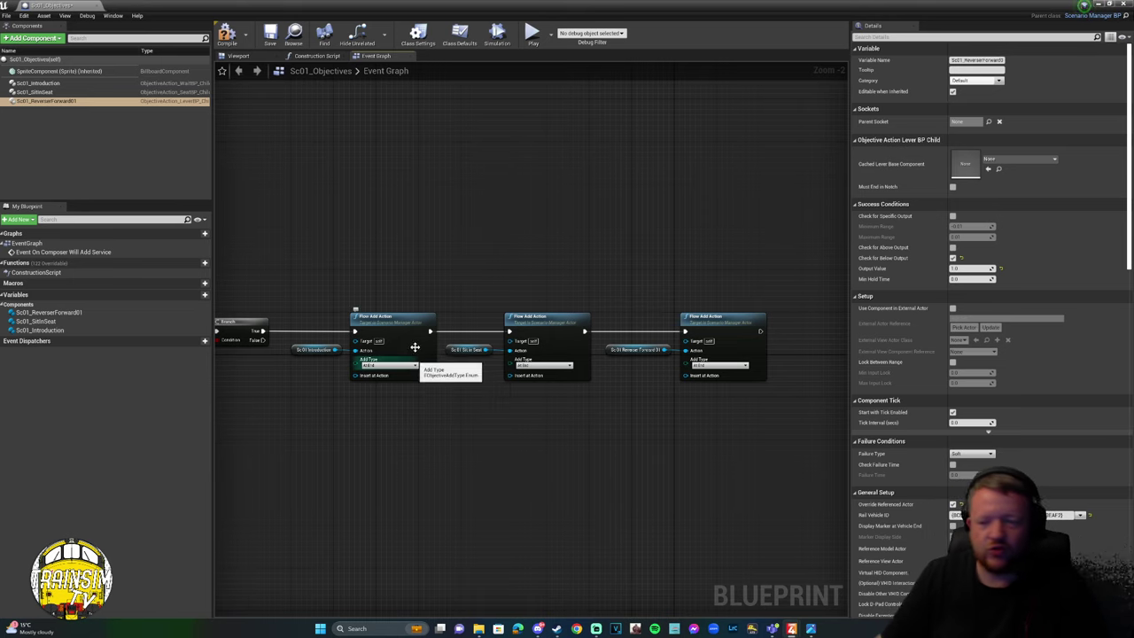
{"action": "scroll", "coordinate": [352, 210], "scroll_direction": "down", "scroll_amount": 4}
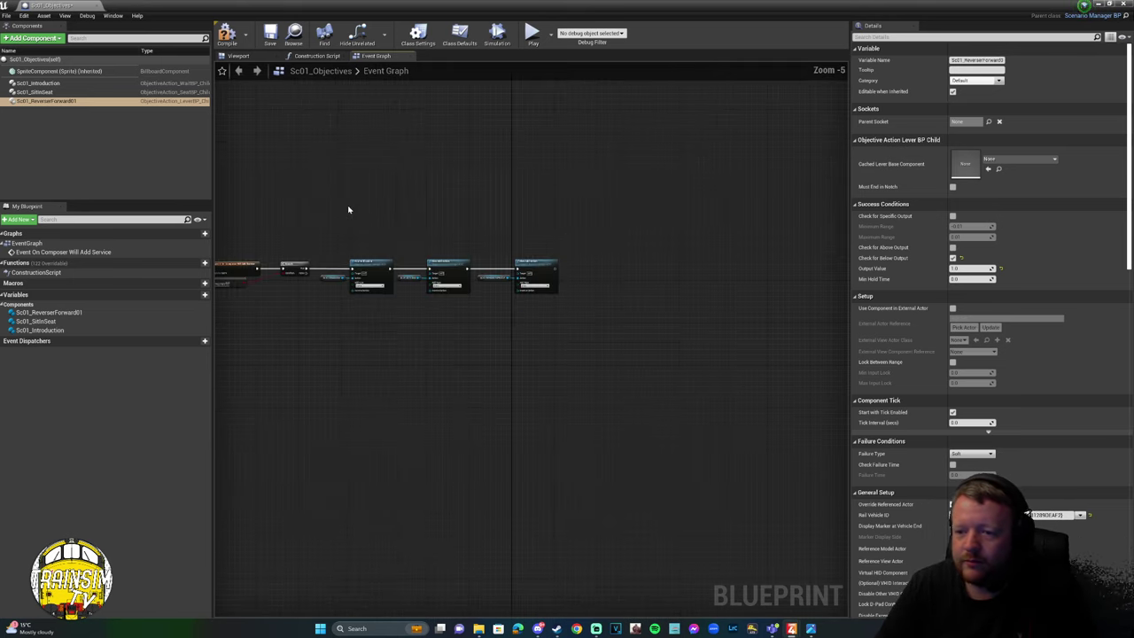
{"action": "scroll", "coordinate": [537, 235], "scroll_direction": "up", "scroll_amount": 3}
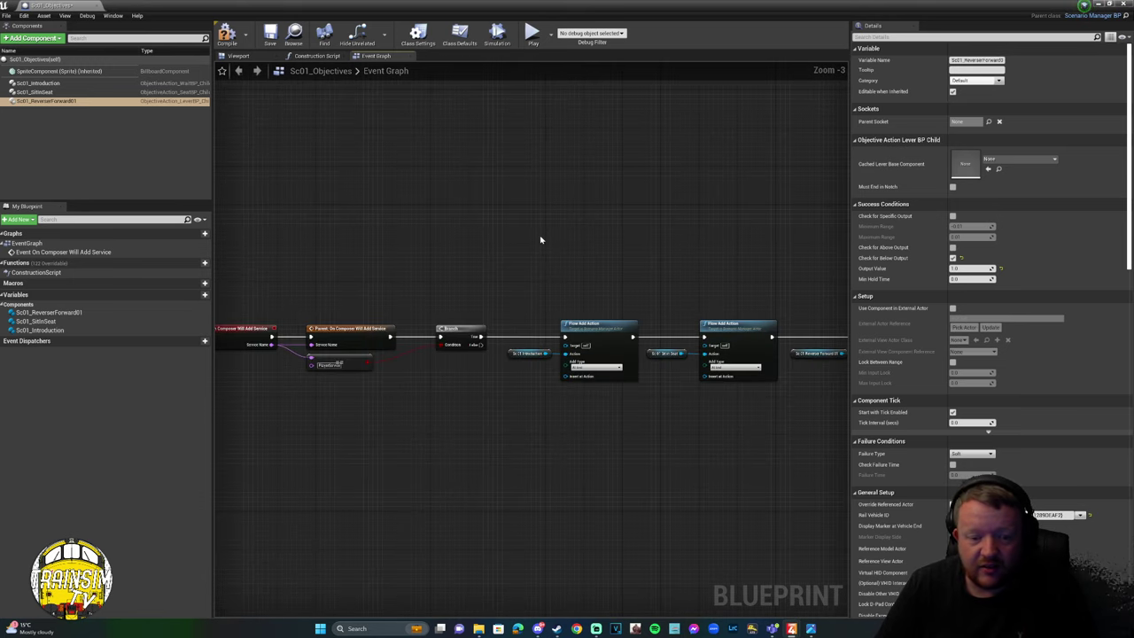
{"action": "right_click_drag", "start_coordinate": [549, 213], "coordinate": [579, 205]}
{"action": "scroll", "coordinate": [579, 205], "scroll_direction": "down", "scroll_amount": 2}
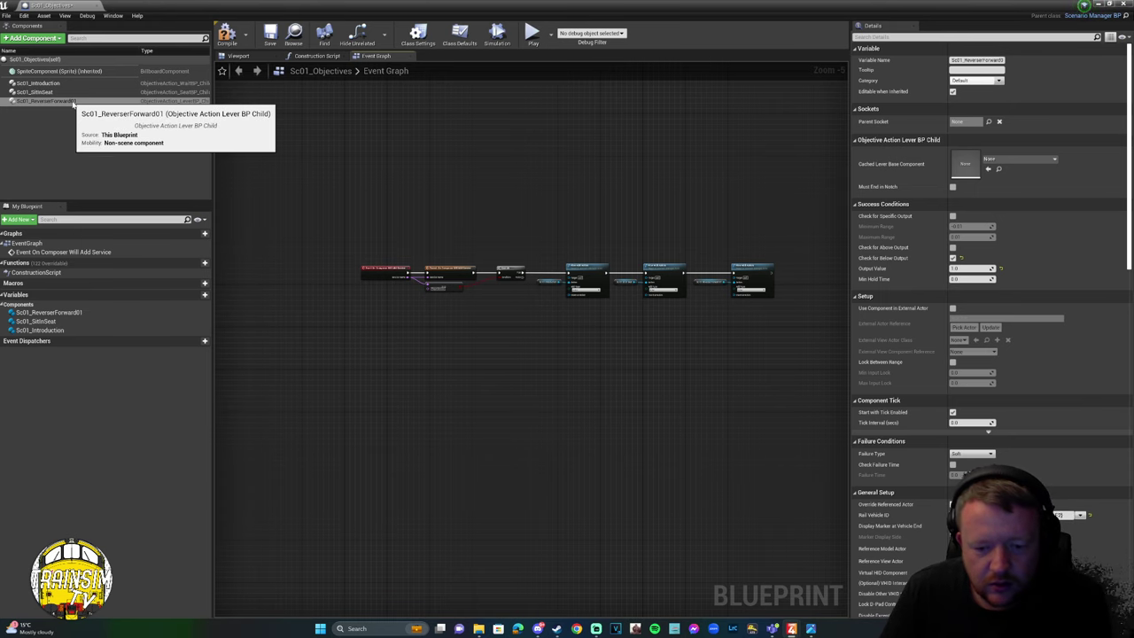
{"action": "left_click", "coordinate": [74, 103]}
{"action": "scroll", "coordinate": [563, 288], "scroll_direction": "up", "scroll_amount": 5}
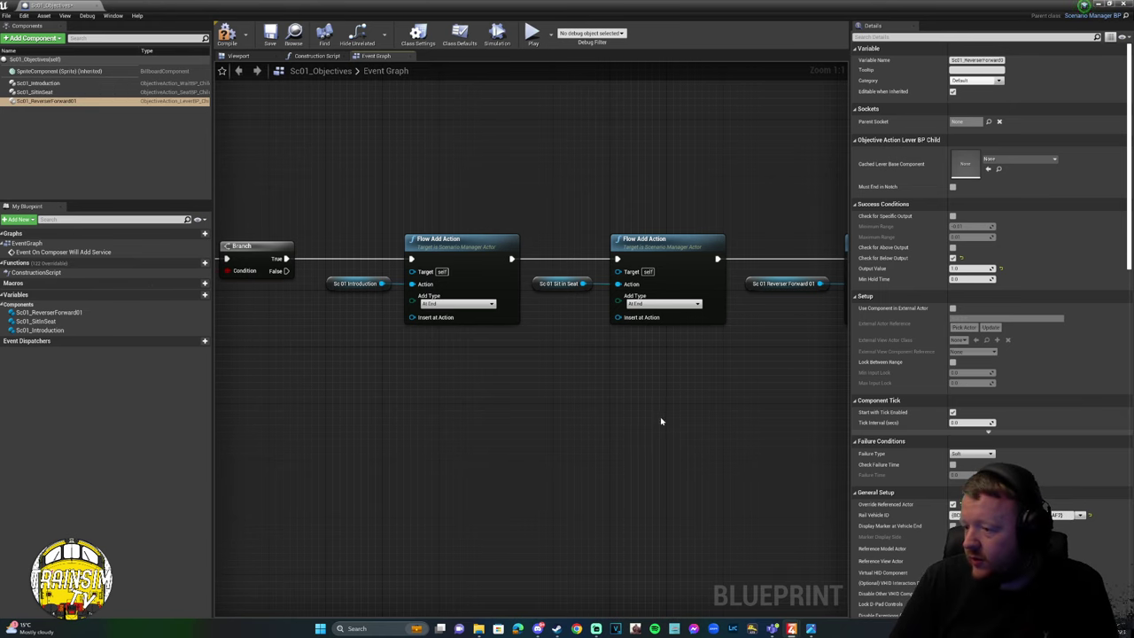
{"action": "scroll", "coordinate": [531, 387], "scroll_direction": "down", "scroll_amount": 5}
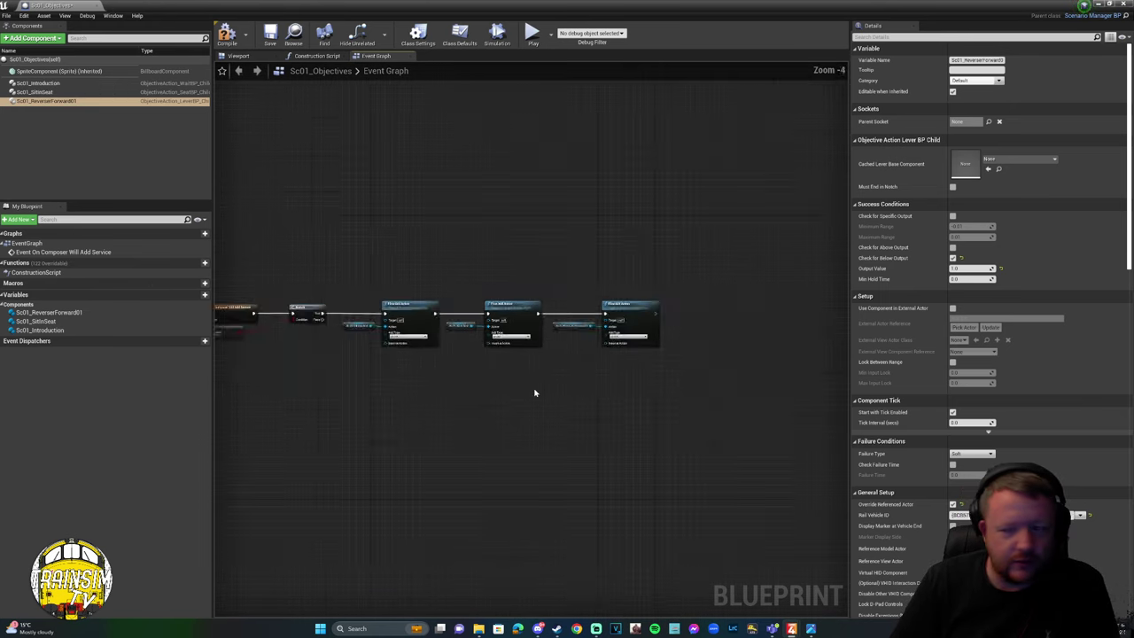
{"action": "right_click_drag", "start_coordinate": [478, 380], "coordinate": [486, 384]}
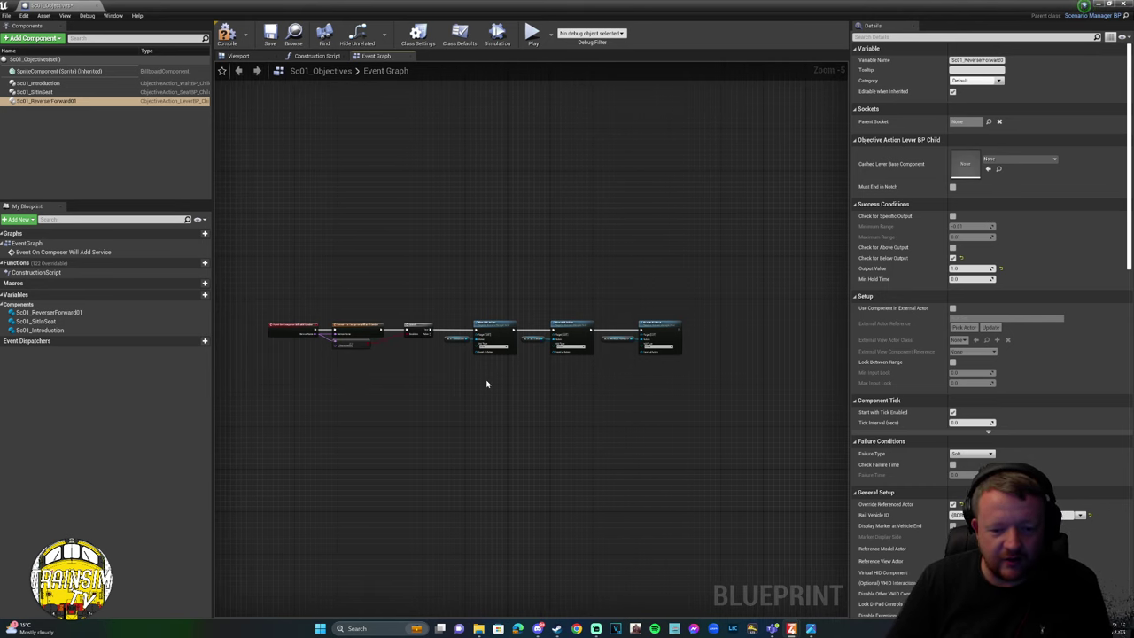